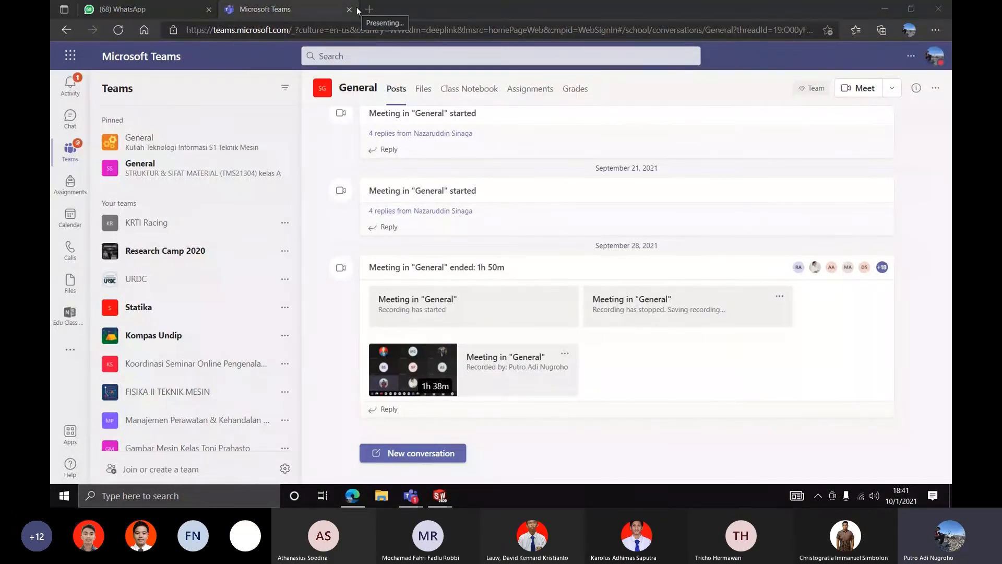
# Switch to the SOLIDWORKS window with the fuselage v2 part and restore it from its maximized size
pyautogui.hotkey('alt', 'Tab')
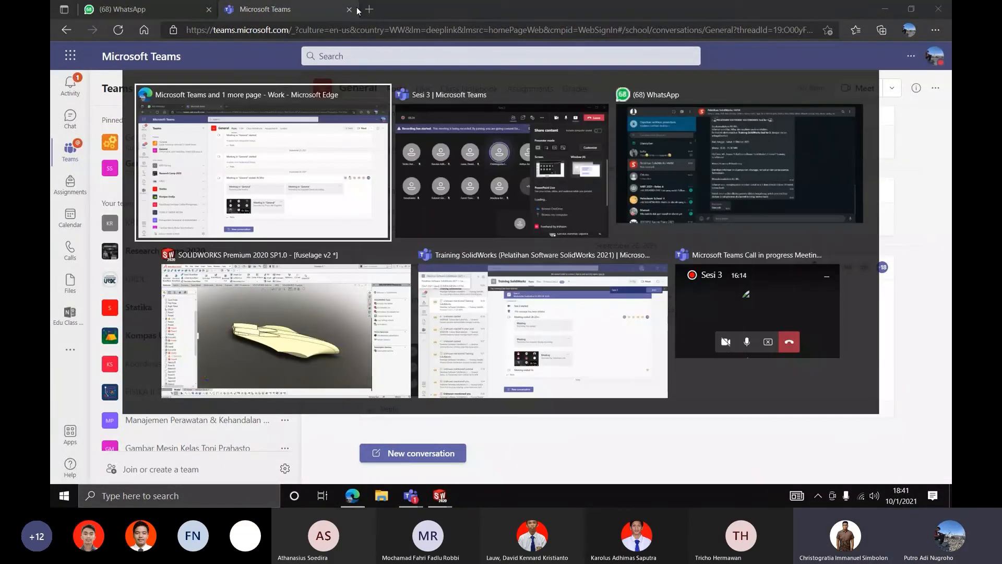
pyautogui.hotkey('alt', 'Tab')
pyautogui.hotkey('alt', 'Tab')
pyautogui.hotkey('alt', 'Tab')
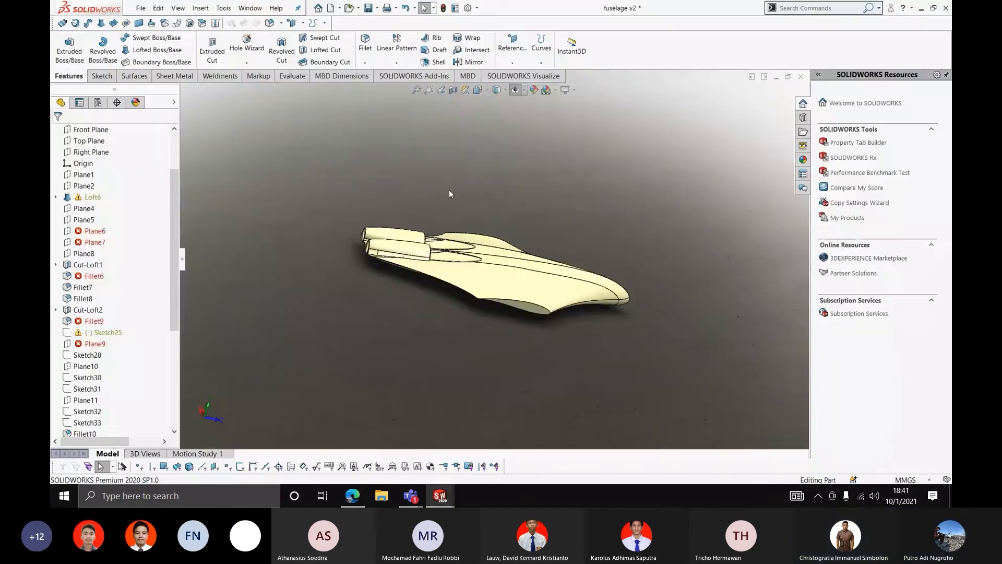
pyautogui.scroll(1, 450, 190)
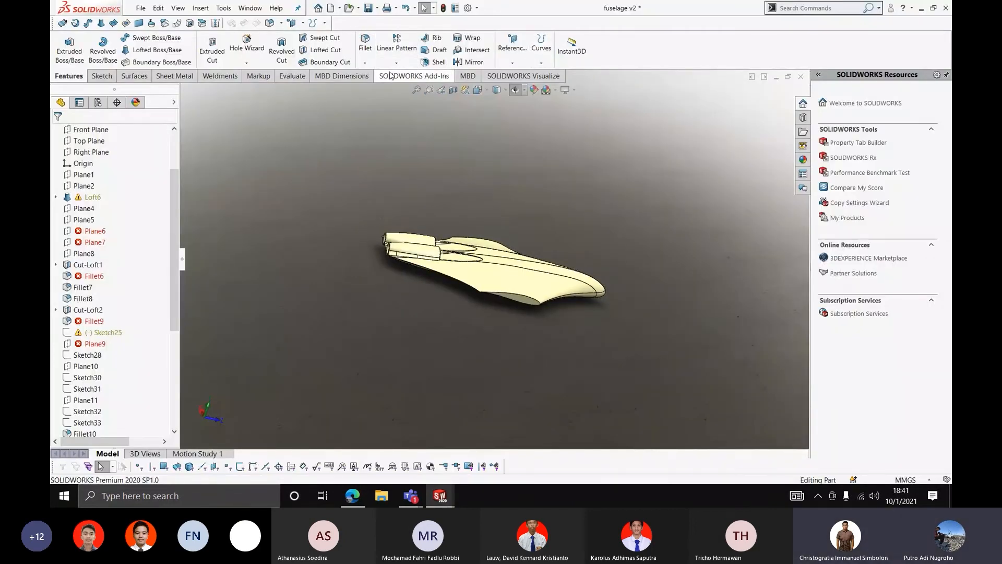
pyautogui.doubleClick(695, 19)
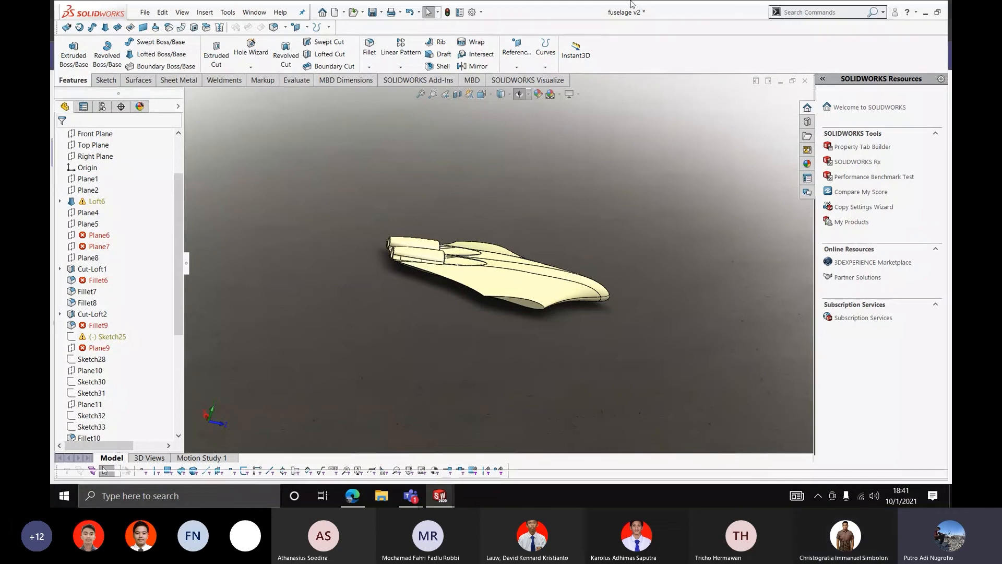
pyautogui.click(334, 12)
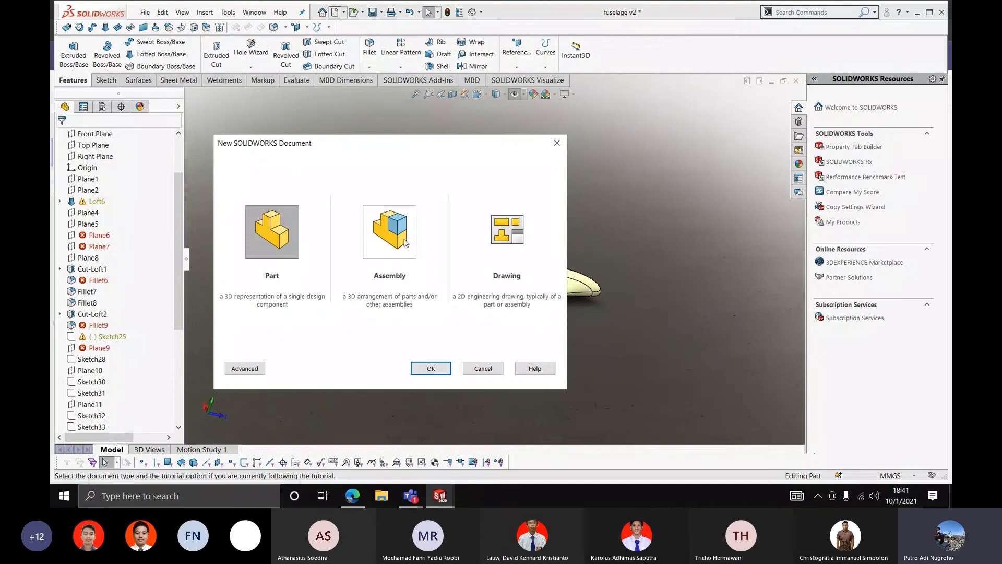
pyautogui.click(469, 368)
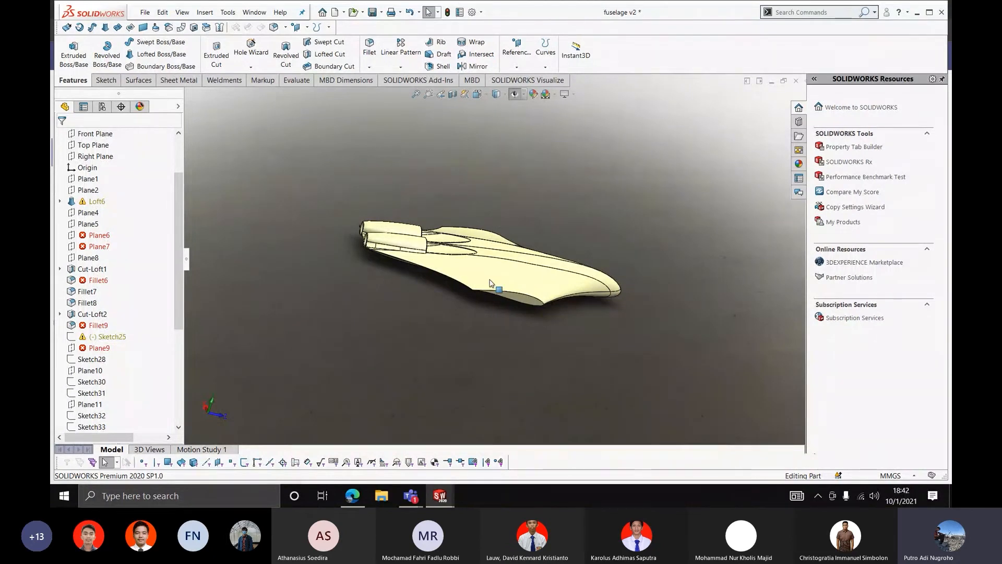
pyautogui.moveTo(481, 316); pyautogui.dragTo(442, 305, button='middle')
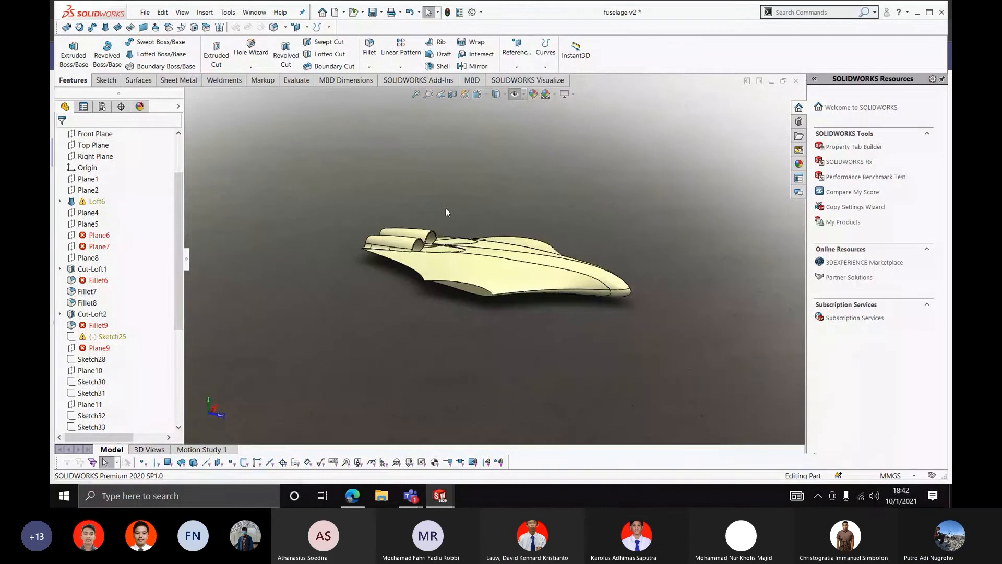
# Create a new drawing on a standard A3 (ISO) sheet with the sheet format displayed, and cancel the automatic model view insertion
pyautogui.click(335, 13)
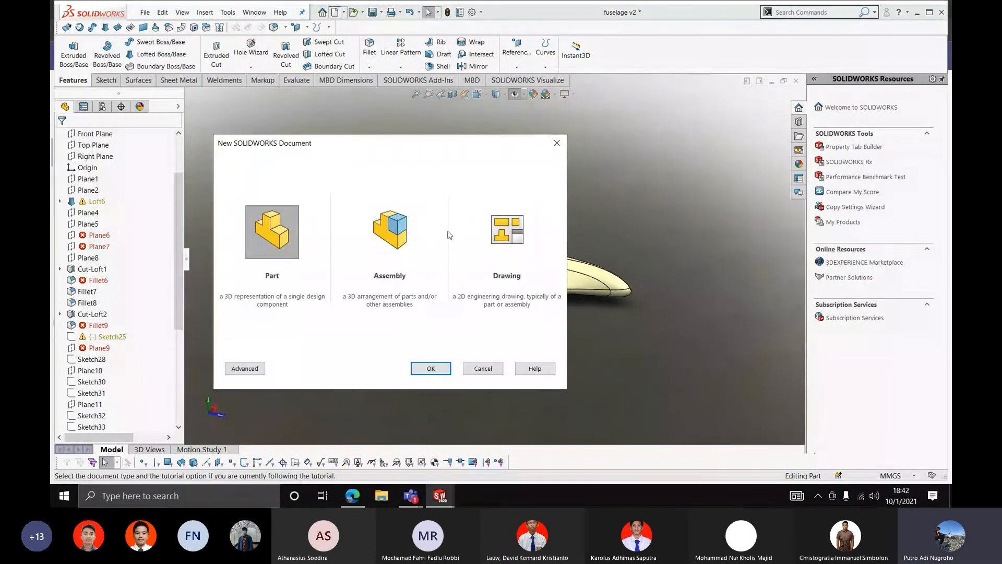
pyautogui.doubleClick(502, 239)
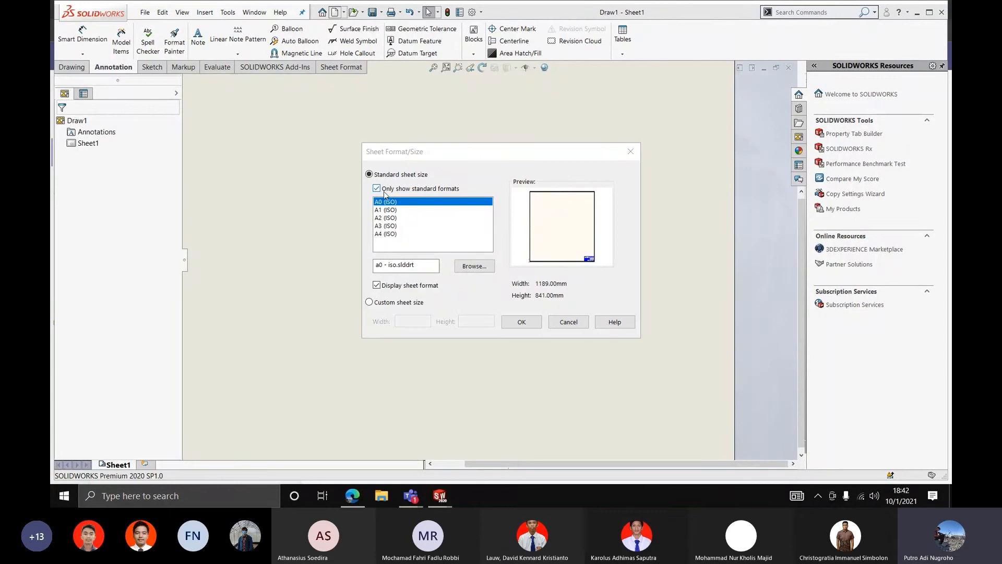
pyautogui.click(385, 233)
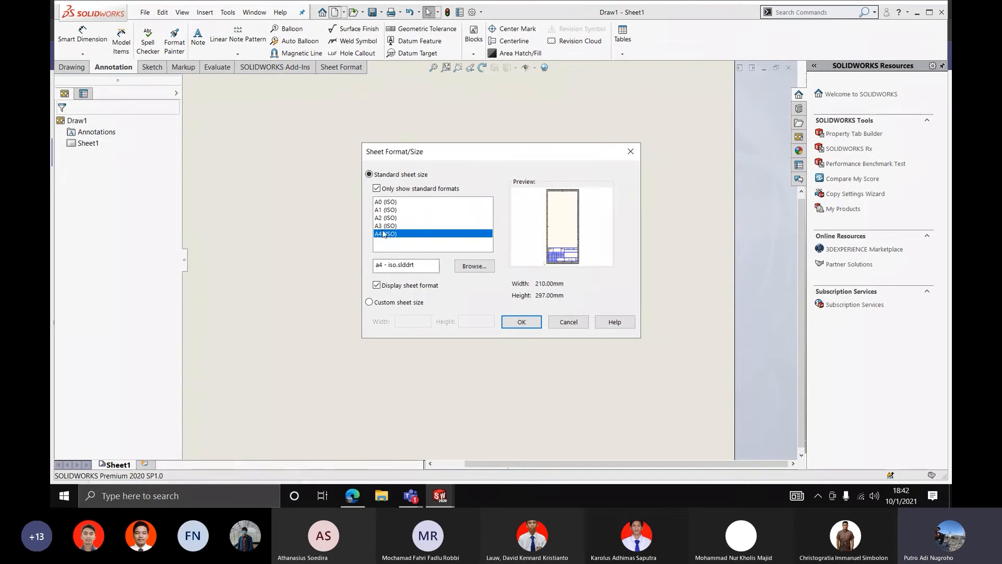
pyautogui.click(379, 226)
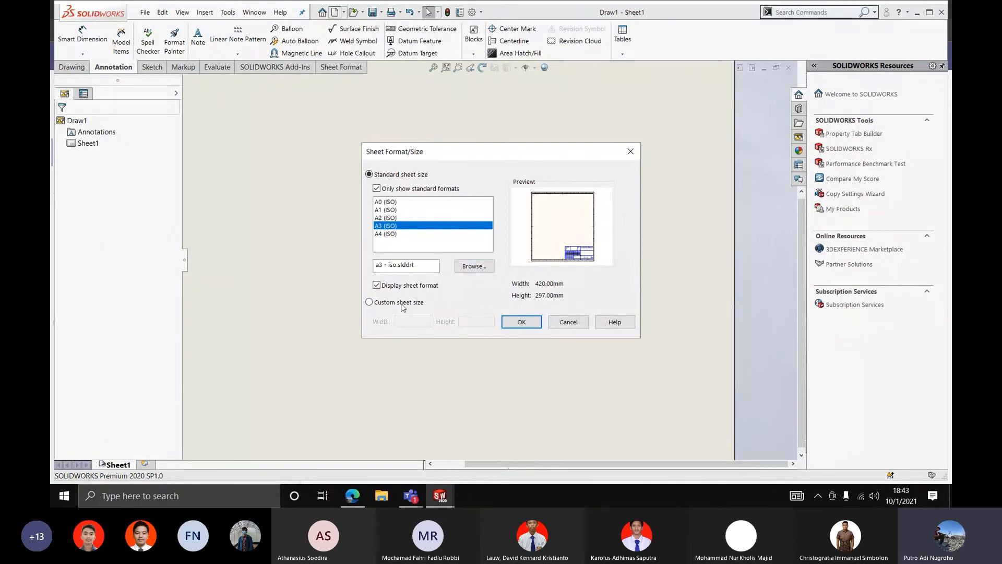
pyautogui.click(382, 236)
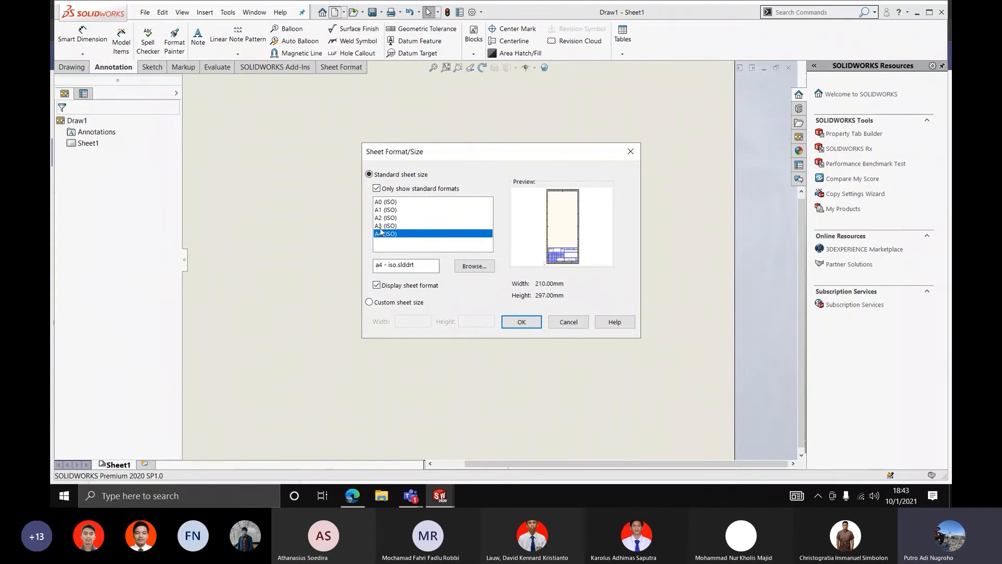
pyautogui.click(381, 226)
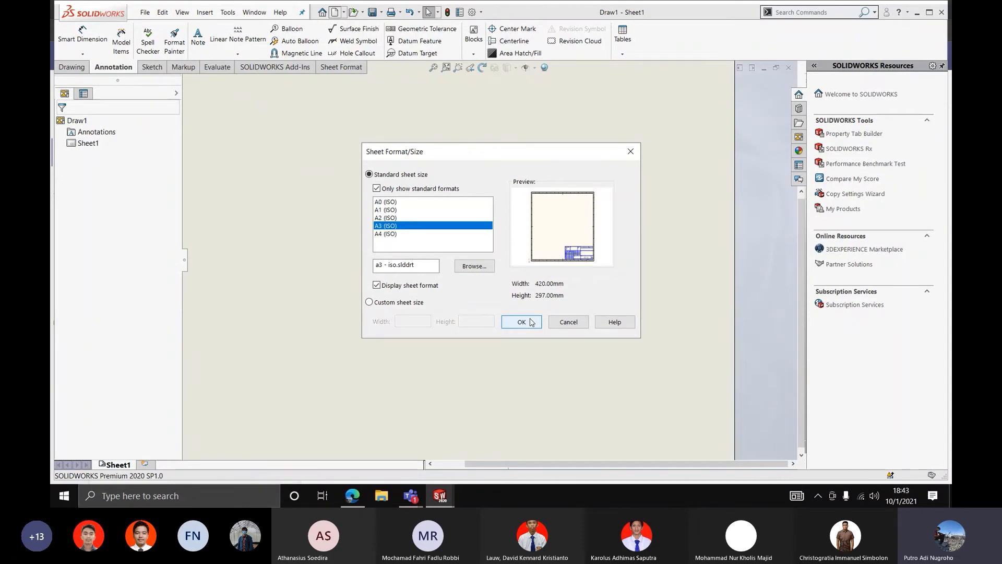
pyautogui.click(522, 322)
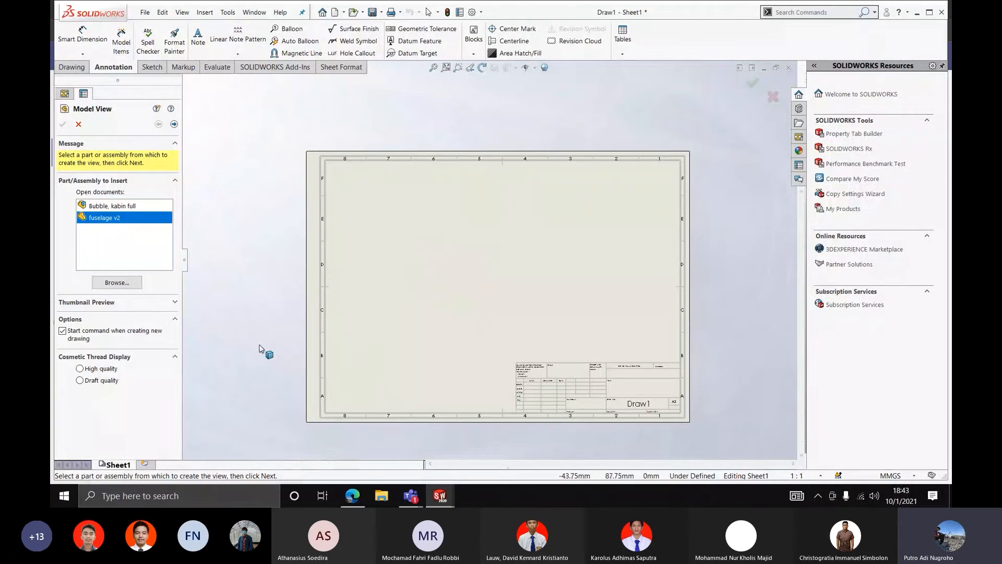
pyautogui.click(78, 124)
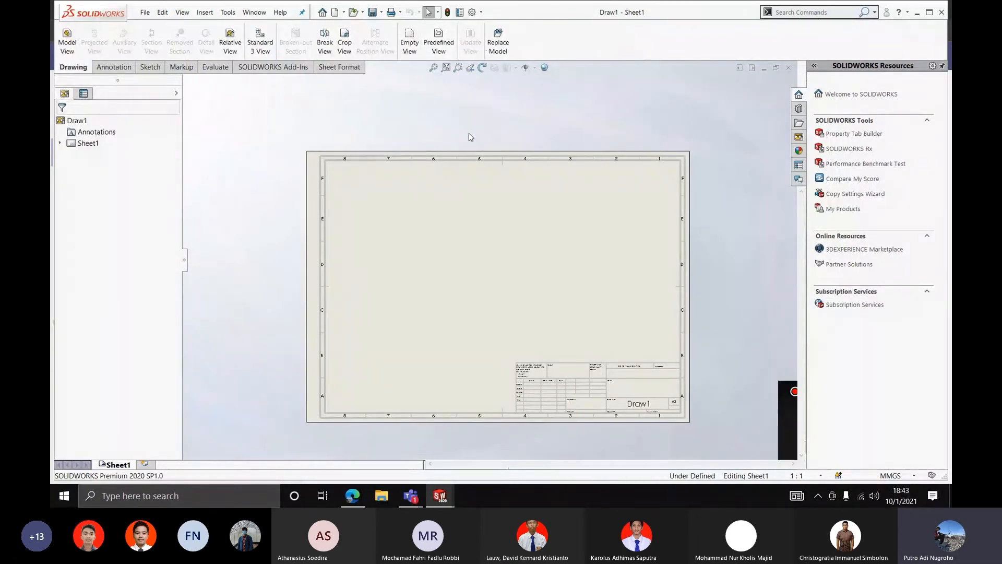
# Open the sheet format of Sheet1 for editing
pyautogui.scroll(1, 494, 286)
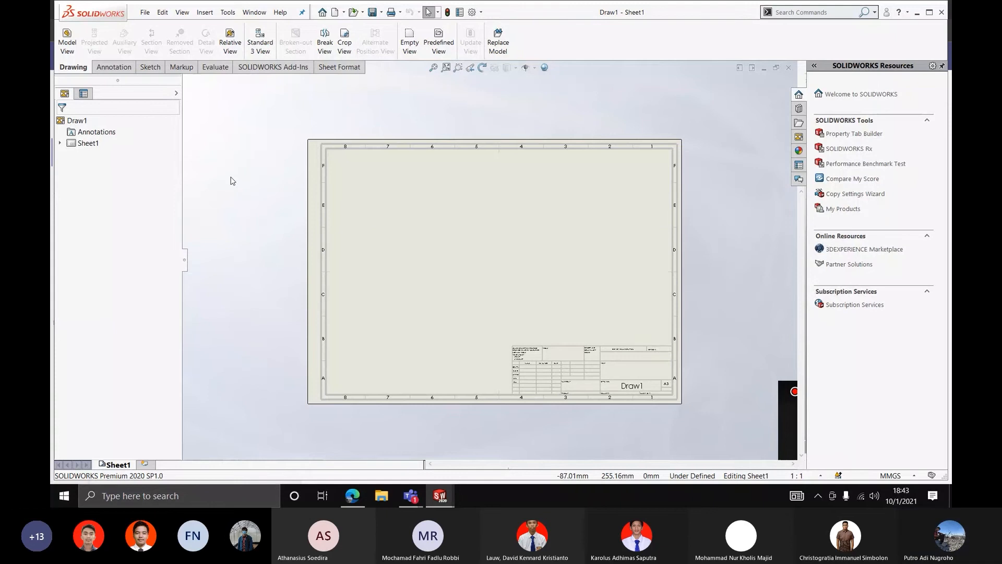
pyautogui.scroll(3, 548, 284)
pyautogui.scroll(-3, 508, 259)
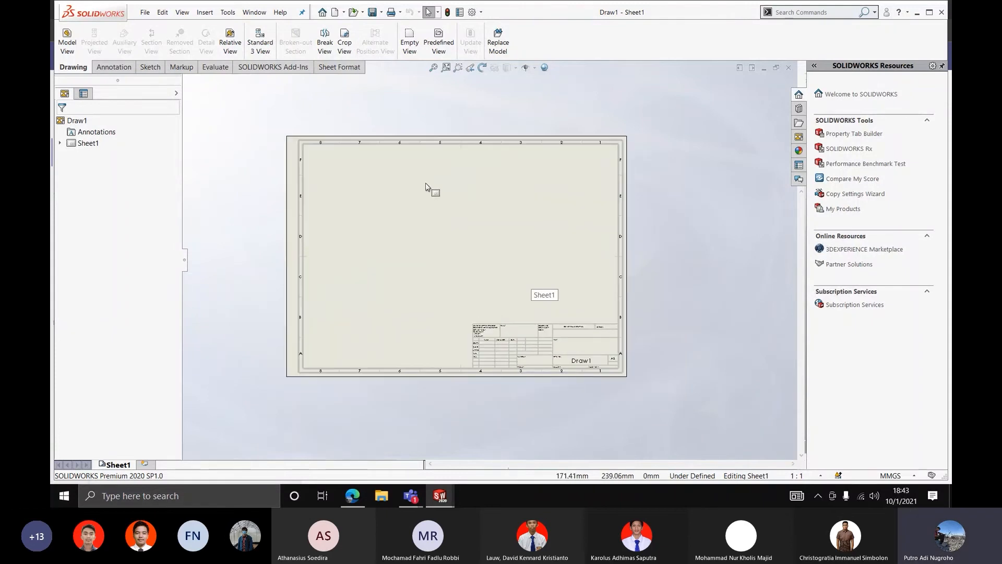
pyautogui.scroll(-4, 438, 219)
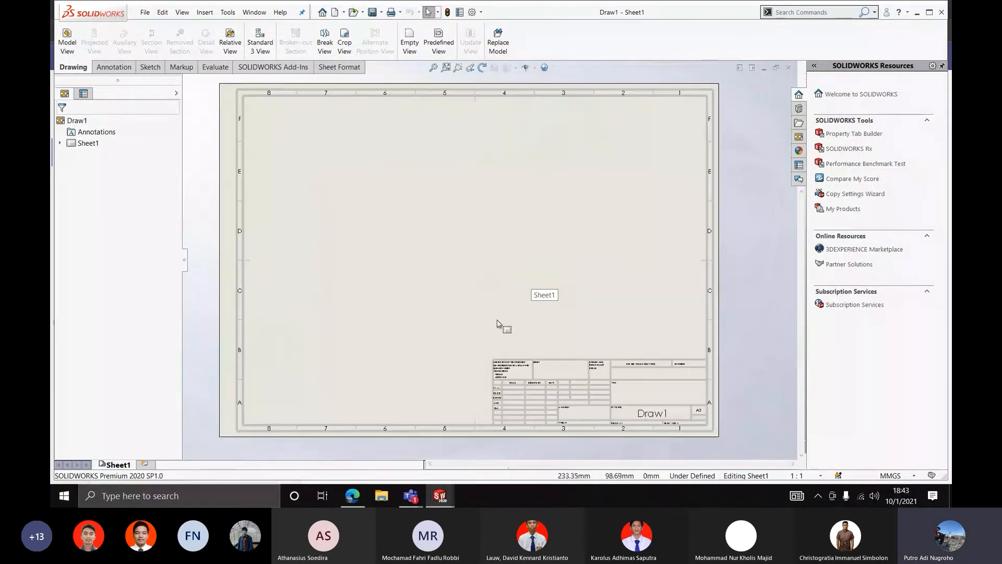
pyautogui.scroll(1, 483, 271)
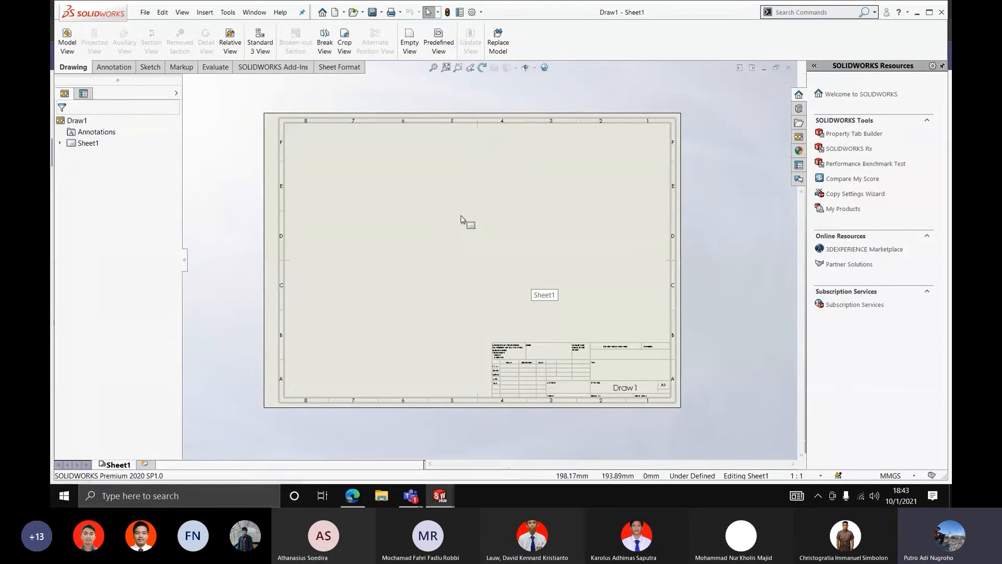
pyautogui.scroll(-1, 461, 219)
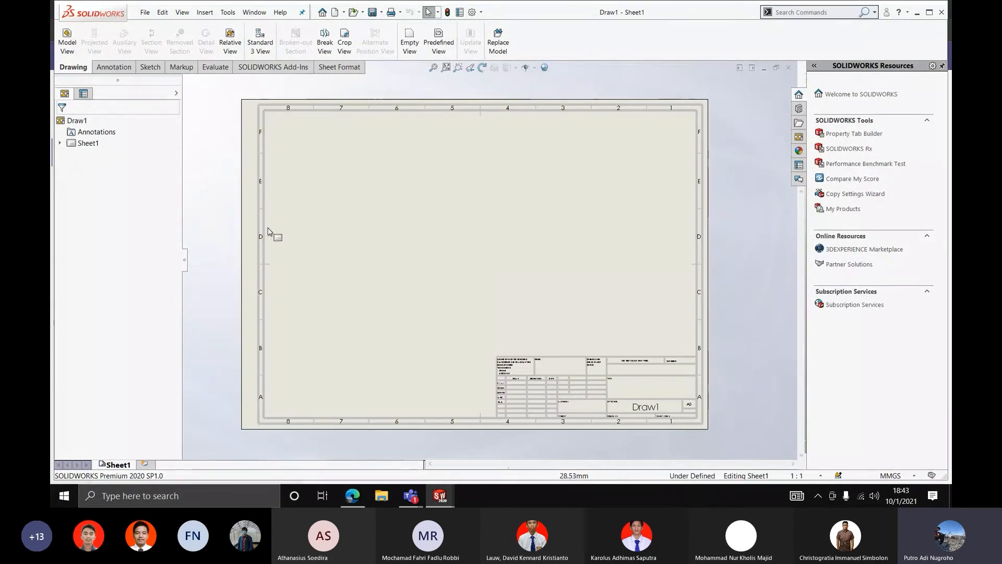
pyautogui.rightClick(472, 229)
pyautogui.click(425, 243)
pyautogui.rightClick(424, 235)
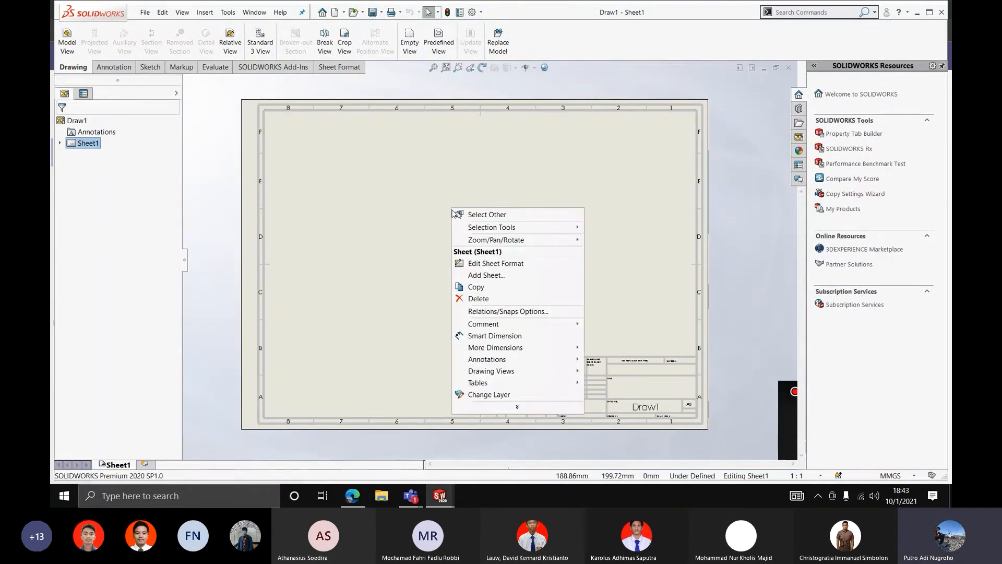
pyautogui.rightClick(425, 234)
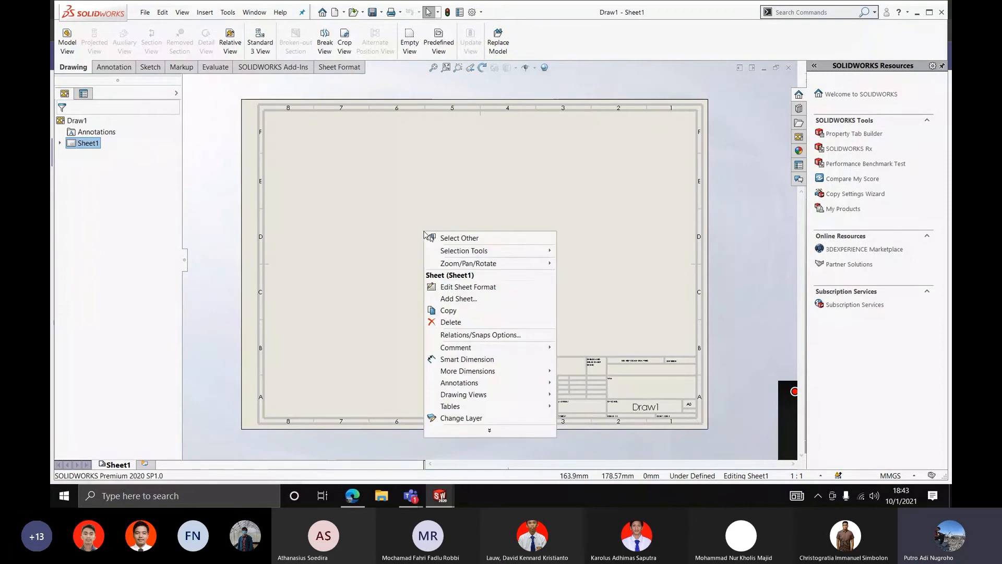
pyautogui.click(468, 288)
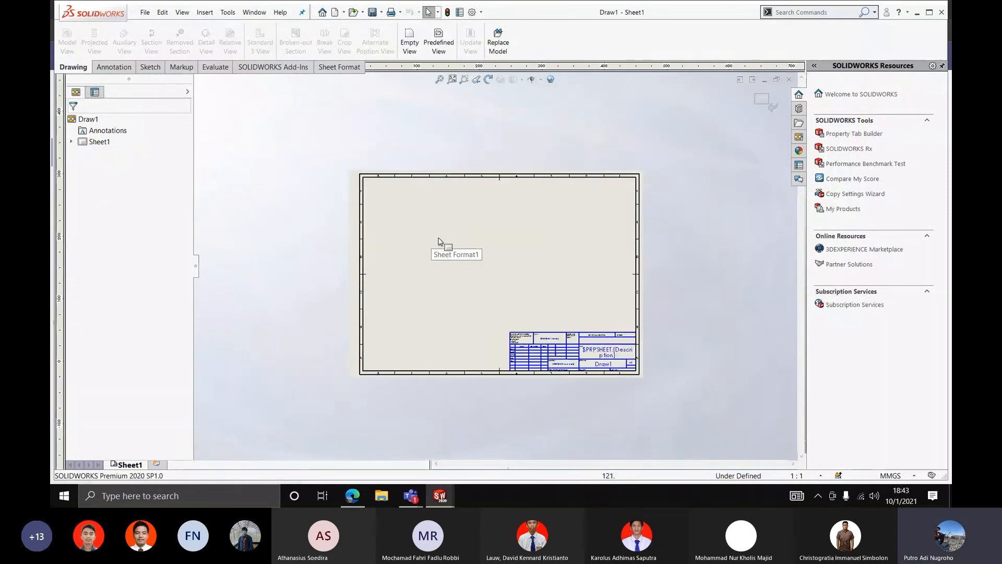
# Examine the sheet format's border, zone markings and title block up close
pyautogui.scroll(-5, 383, 194)
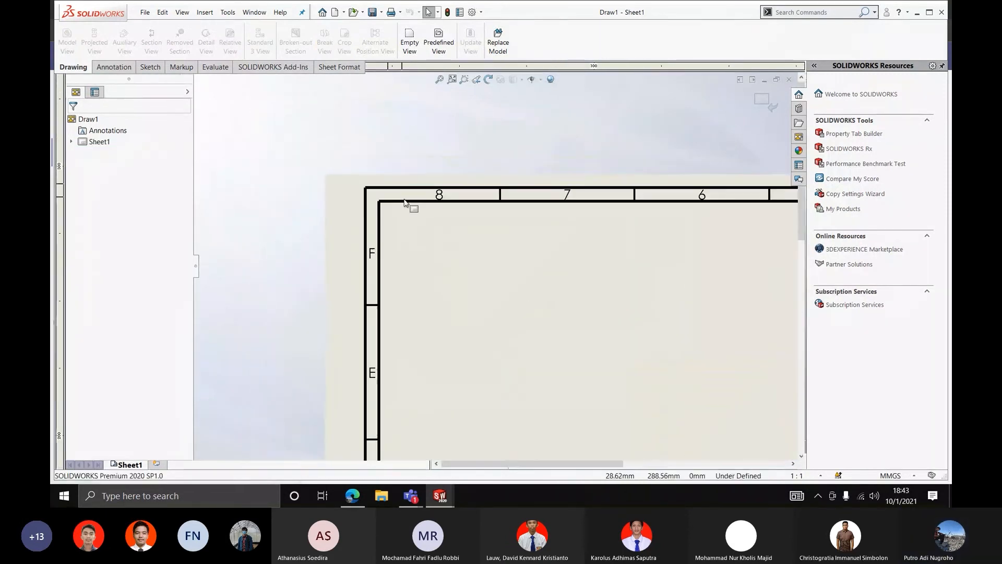
pyautogui.scroll(6, 459, 253)
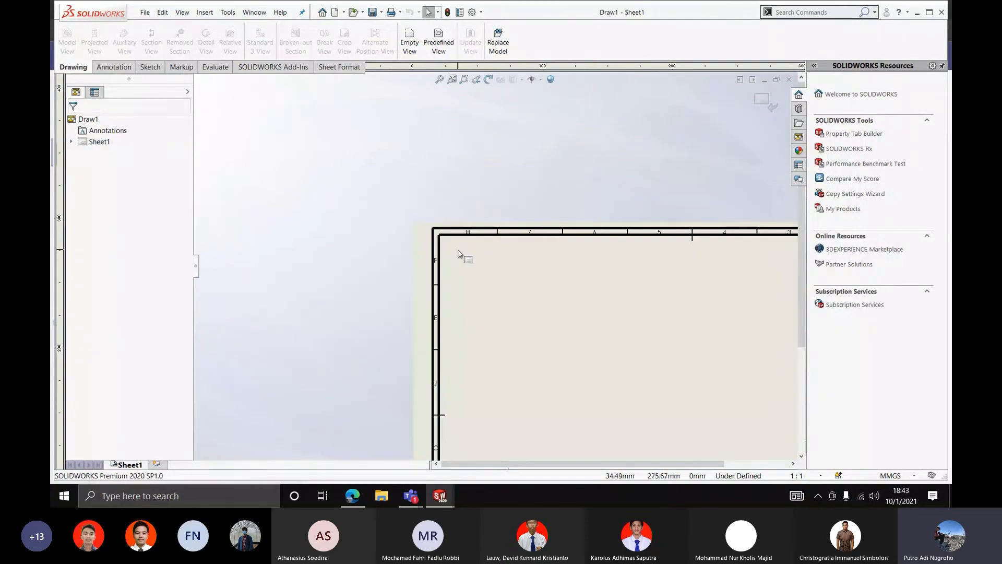
pyautogui.scroll(-5, 471, 299)
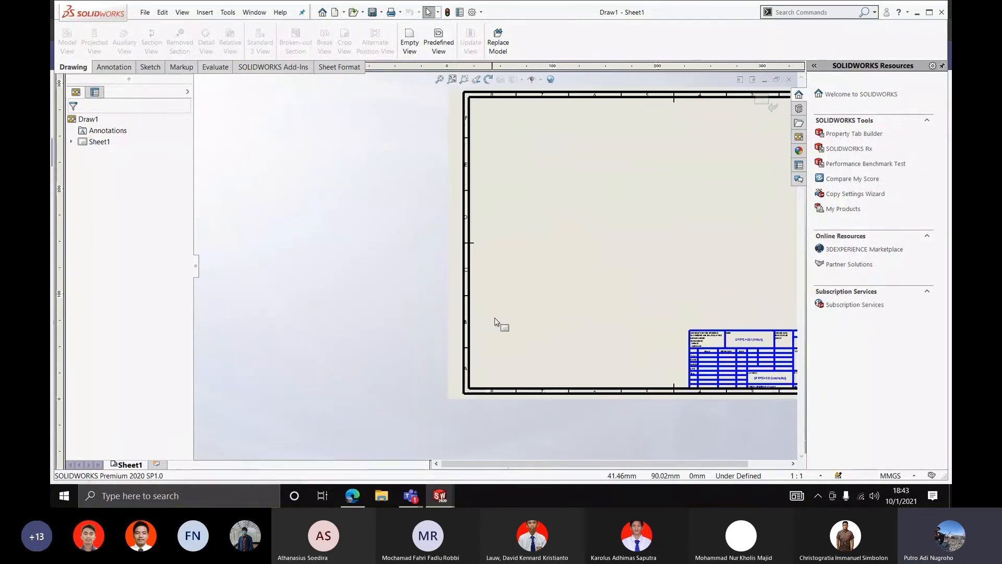
pyautogui.scroll(-2, 481, 328)
pyautogui.scroll(-1, 462, 189)
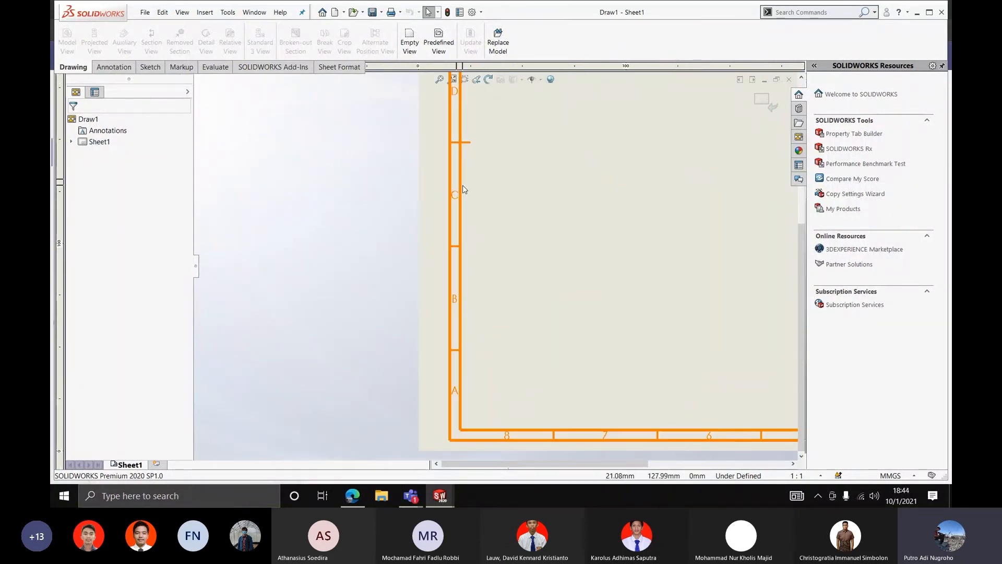
pyautogui.scroll(3, 534, 178)
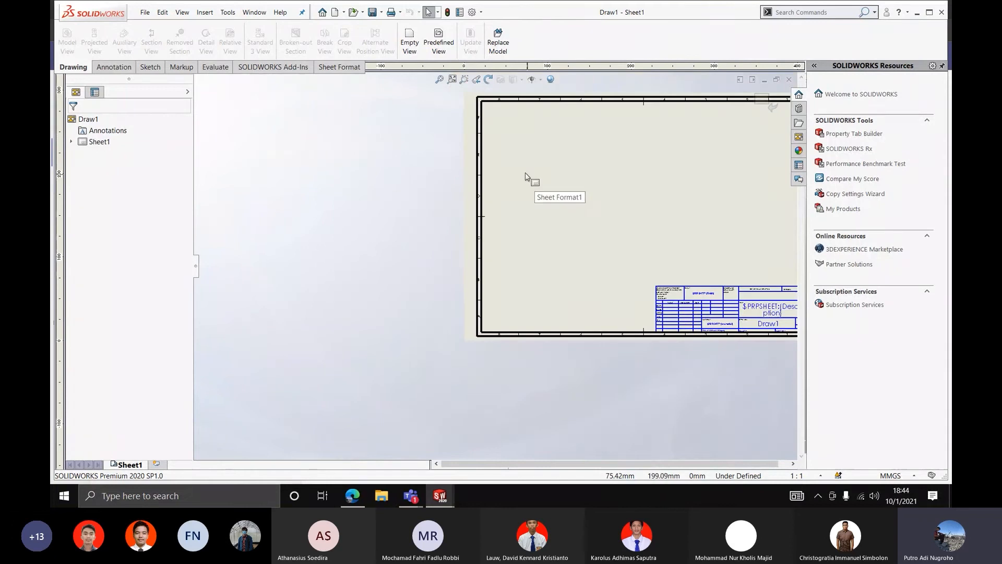
pyautogui.scroll(-4, 494, 162)
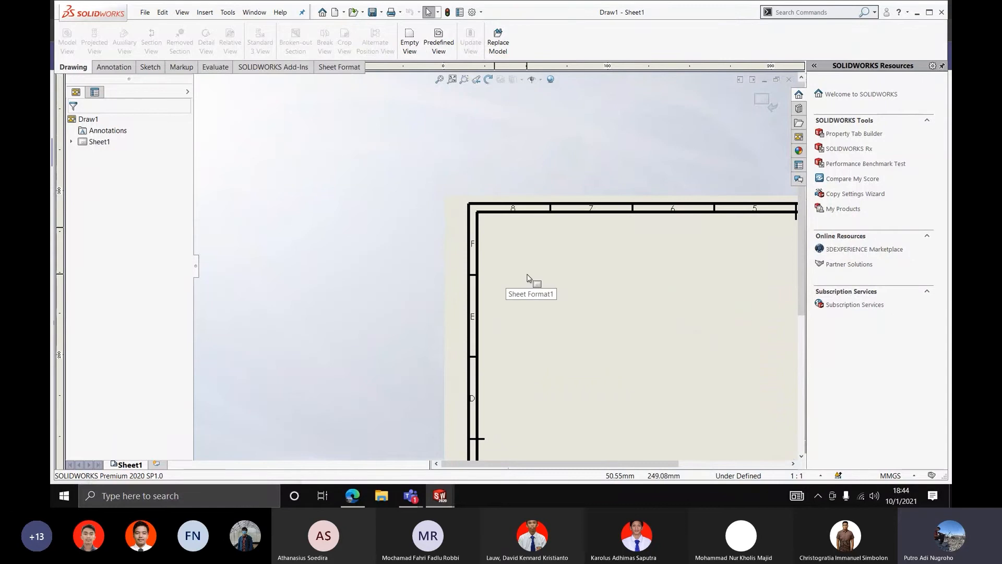
pyautogui.scroll(5, 567, 251)
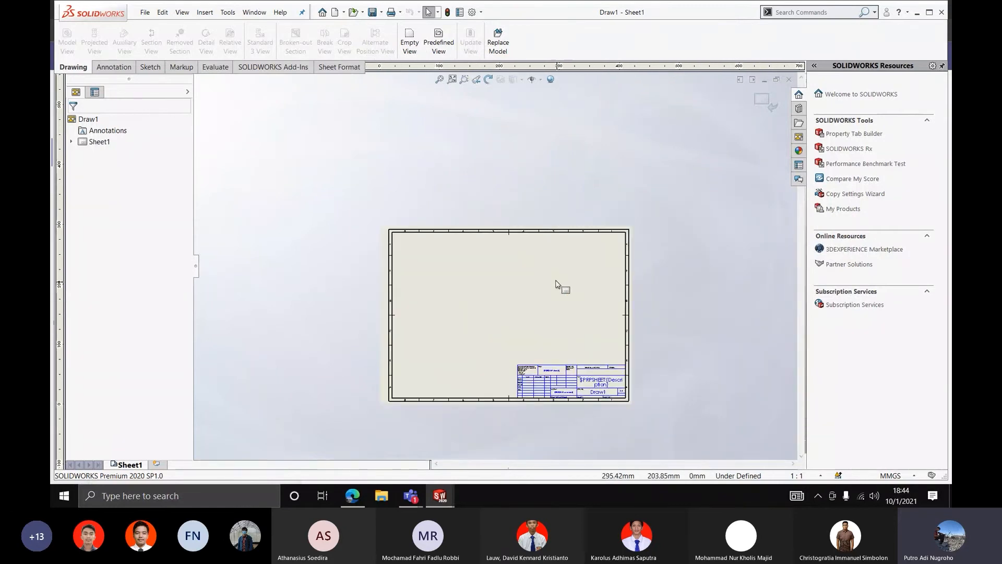
pyautogui.scroll(2, 556, 282)
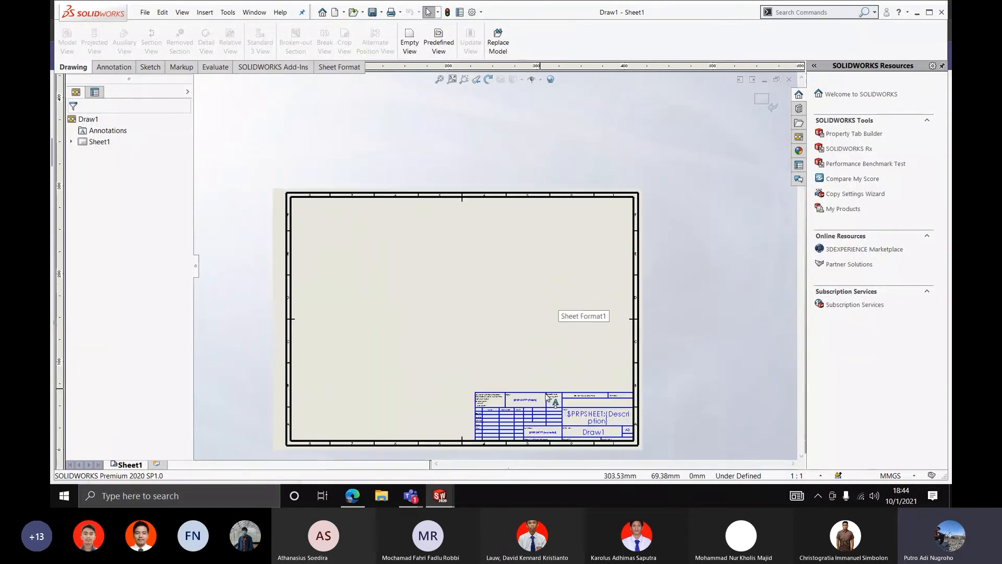
pyautogui.scroll(-3, 531, 391)
pyautogui.scroll(1, 454, 213)
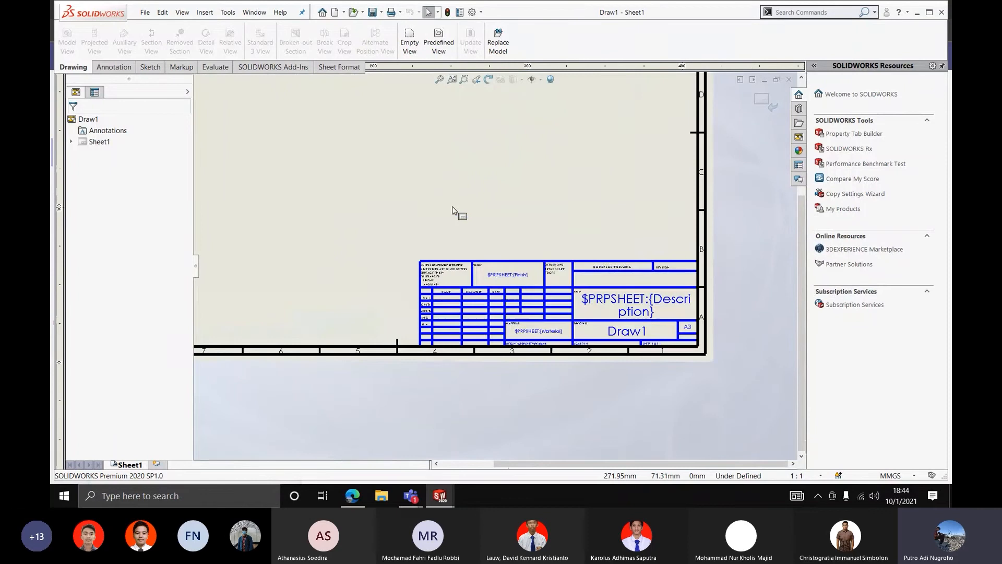
pyautogui.scroll(2, 495, 229)
pyautogui.scroll(-2, 560, 270)
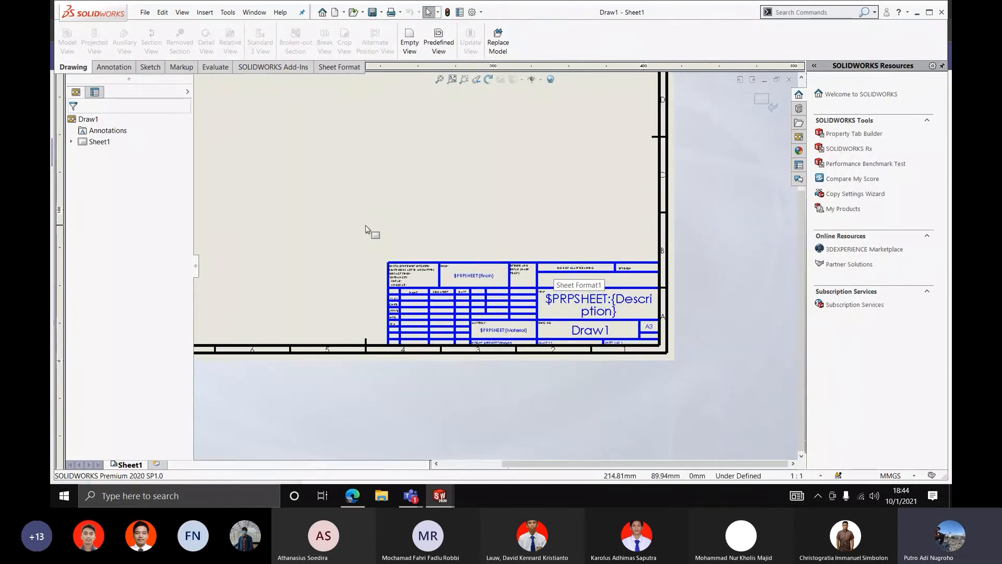
# Delete the entire default title block, including its lines and text, from the sheet format
pyautogui.scroll(2, 379, 222)
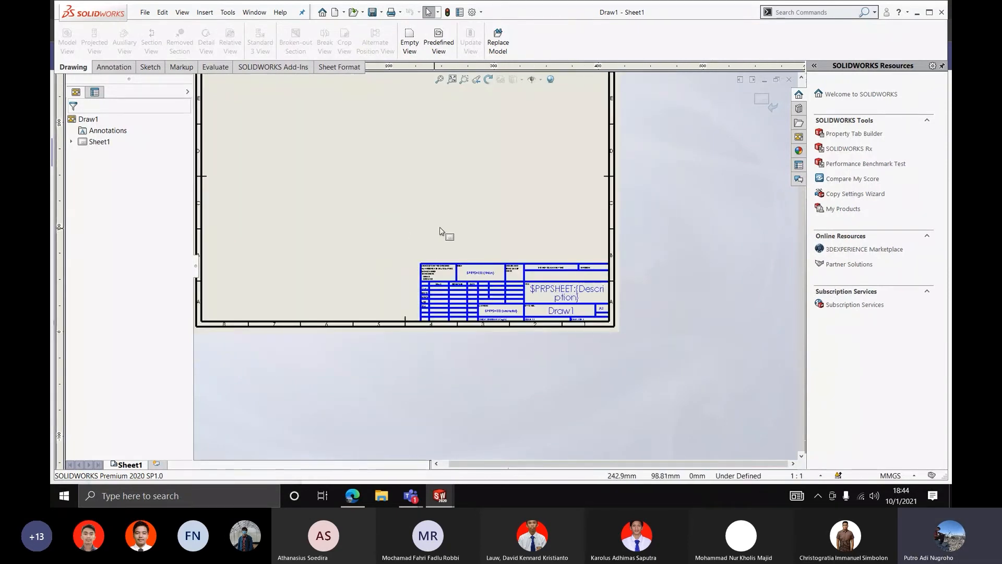
pyautogui.scroll(3, 450, 228)
pyautogui.scroll(-2, 446, 224)
pyautogui.moveTo(403, 239); pyautogui.dragTo(669, 403)
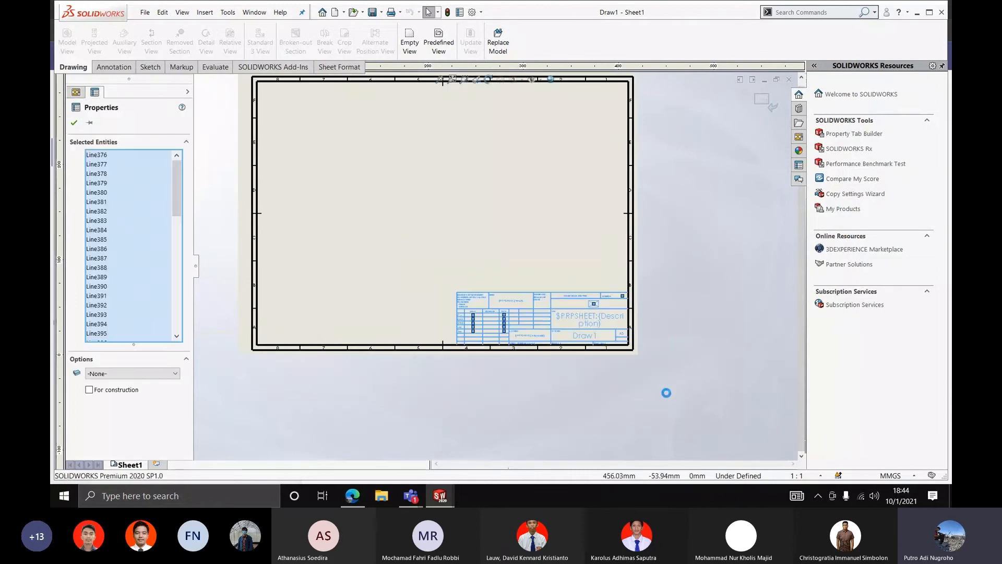
pyautogui.press('Delete')
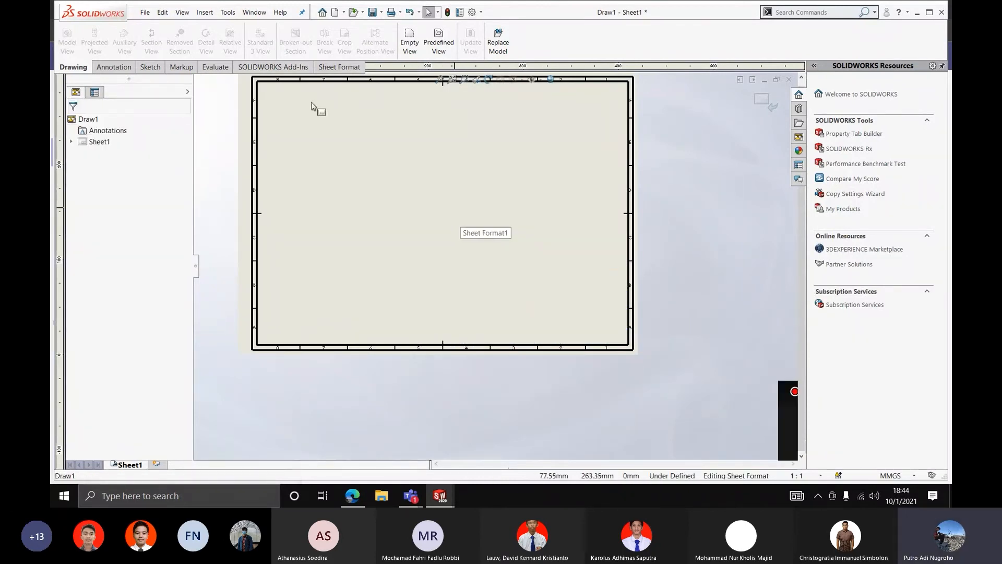
# Start editing the sheet's Automatic Border and set its left margin to 30 mm
pyautogui.scroll(3, 312, 103)
pyautogui.scroll(-2, 313, 103)
pyautogui.scroll(-2, 425, 226)
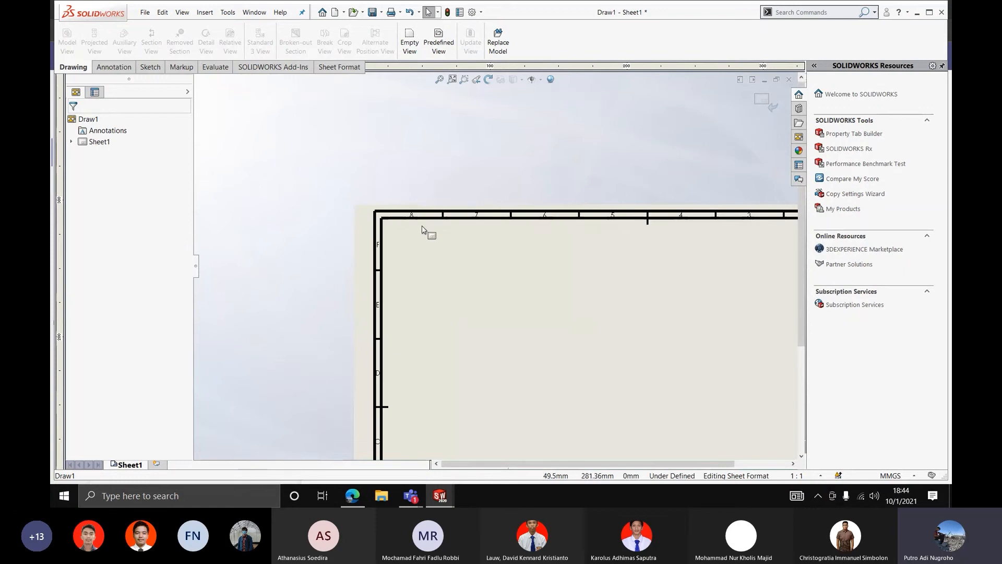
pyautogui.scroll(4, 426, 231)
pyautogui.scroll(-1, 496, 268)
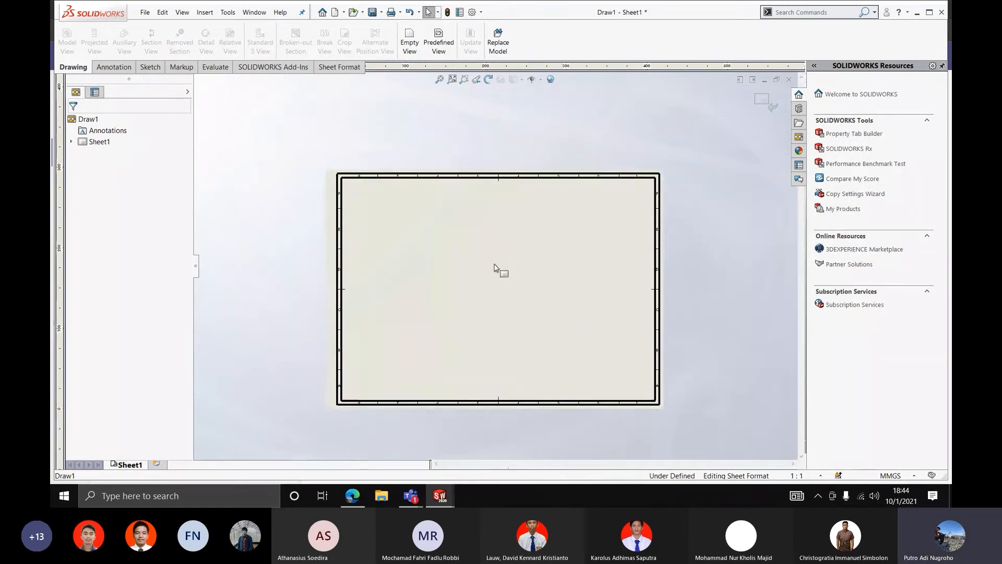
pyautogui.rightClick(496, 268)
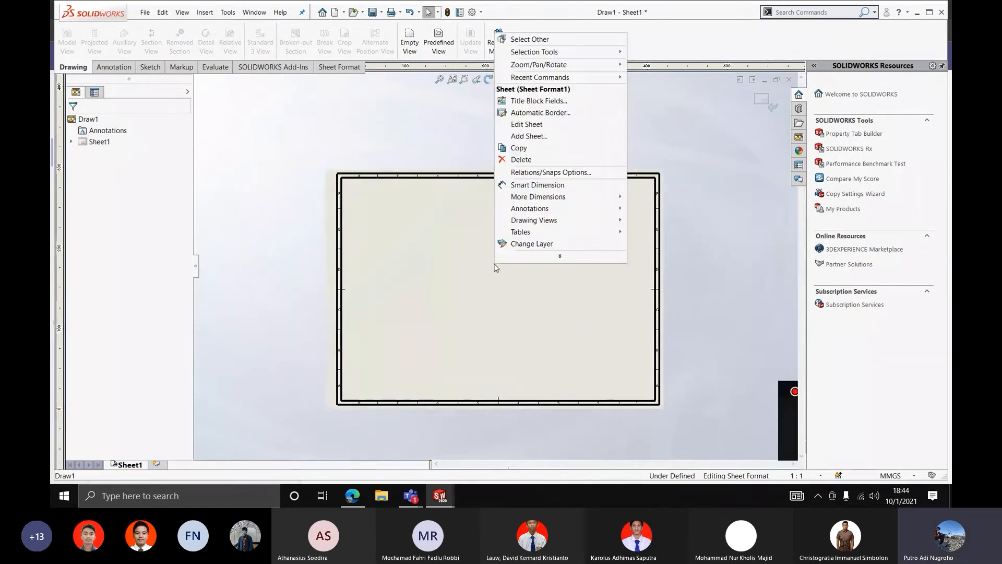
pyautogui.click(515, 113)
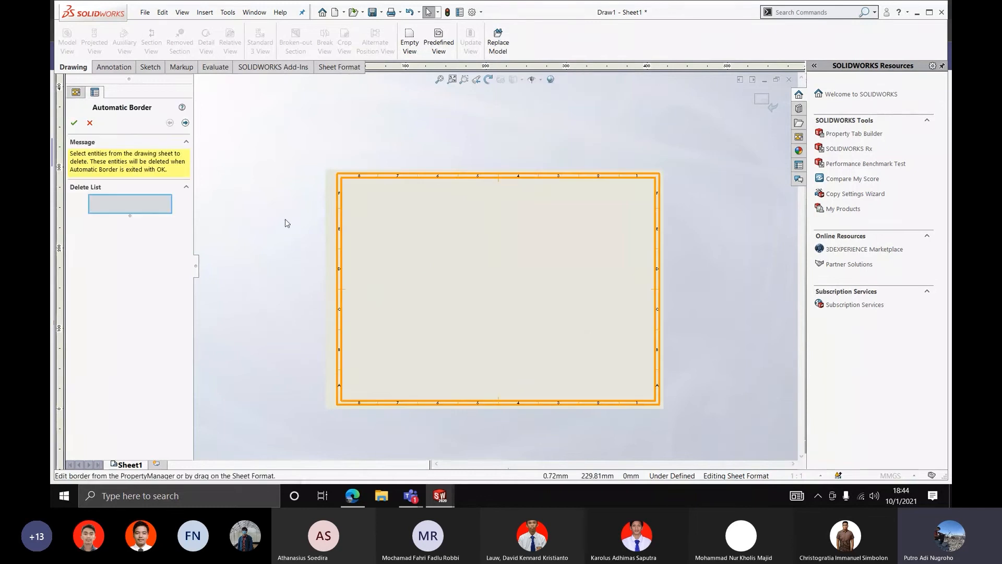
pyautogui.click(185, 123)
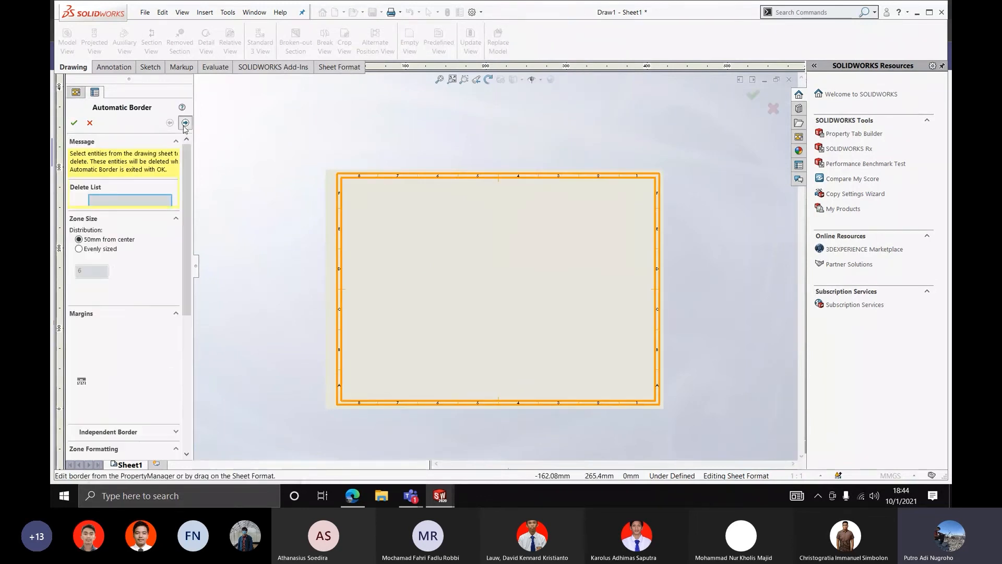
pyautogui.moveTo(184, 229); pyautogui.dragTo(184, 244)
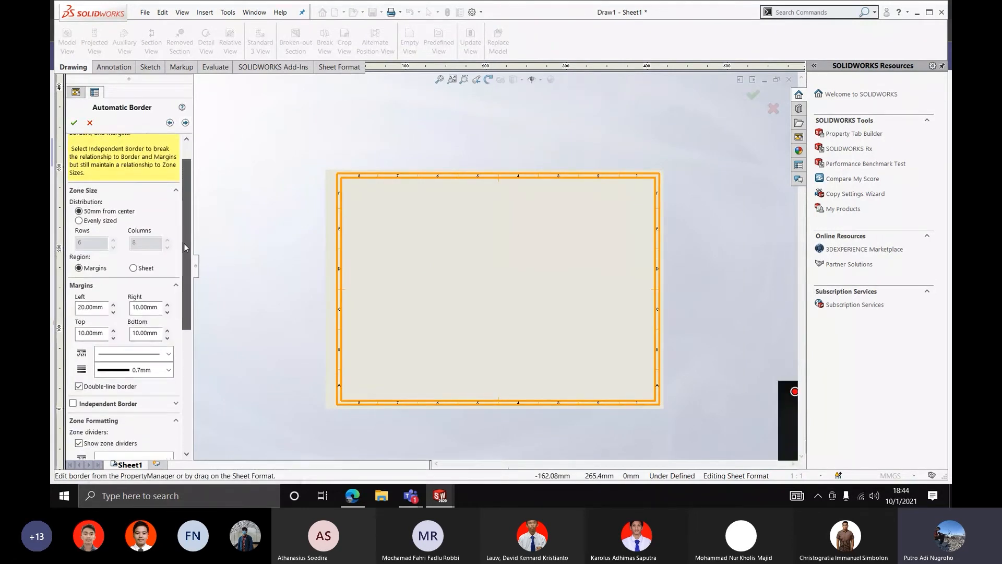
pyautogui.doubleClick(106, 309)
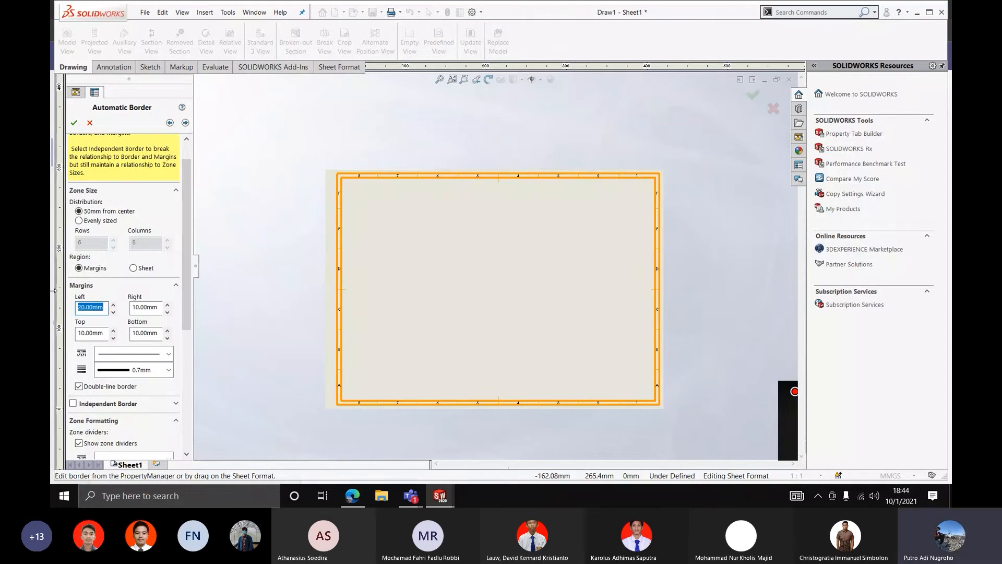
pyautogui.write('30')
pyautogui.press('Return')
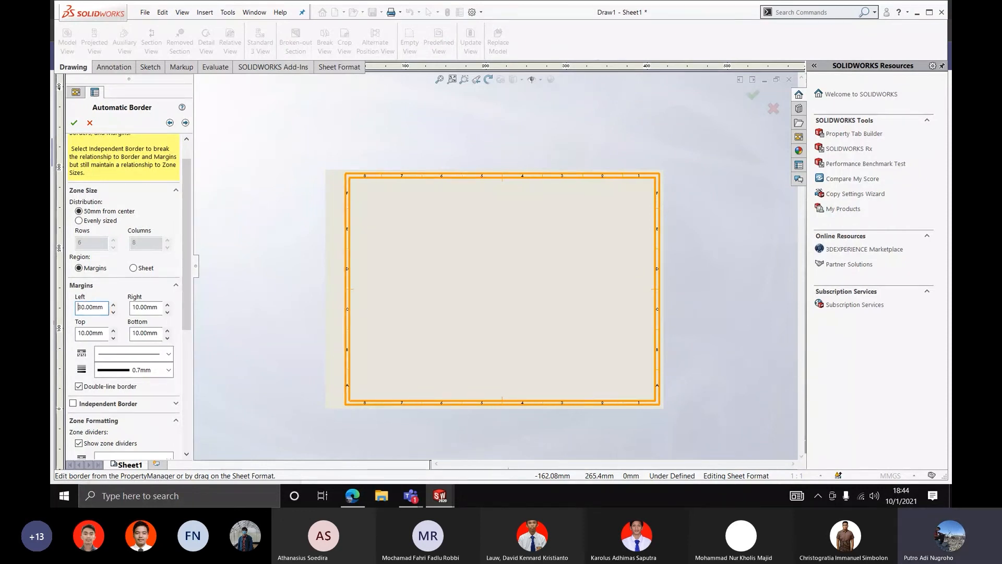
# Set the border's top, right and bottom margins to 15 mm each
pyautogui.doubleClick(106, 335)
pyautogui.write('15')
pyautogui.press('Return')
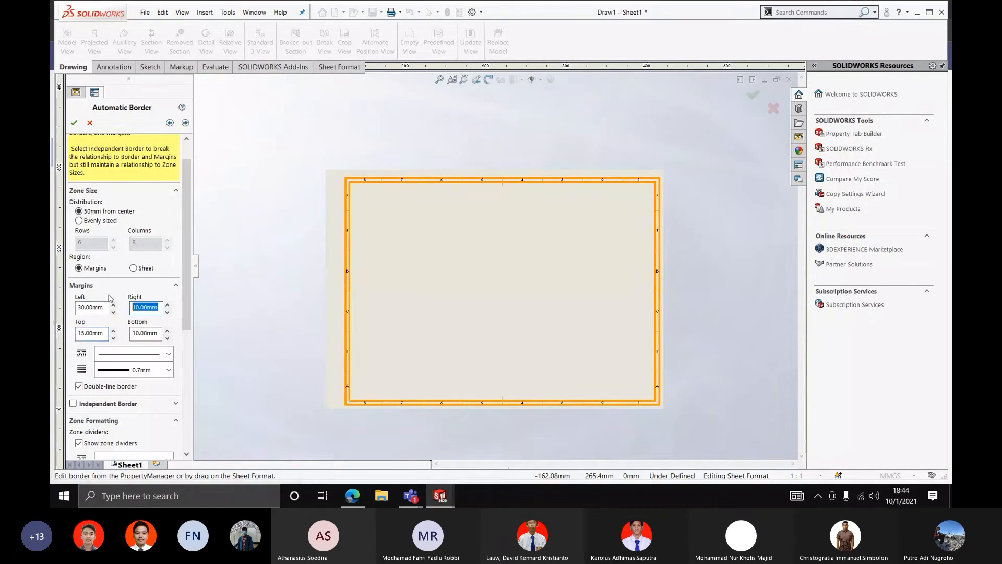
pyautogui.write('15')
pyautogui.press('Return')
pyautogui.click(152, 331)
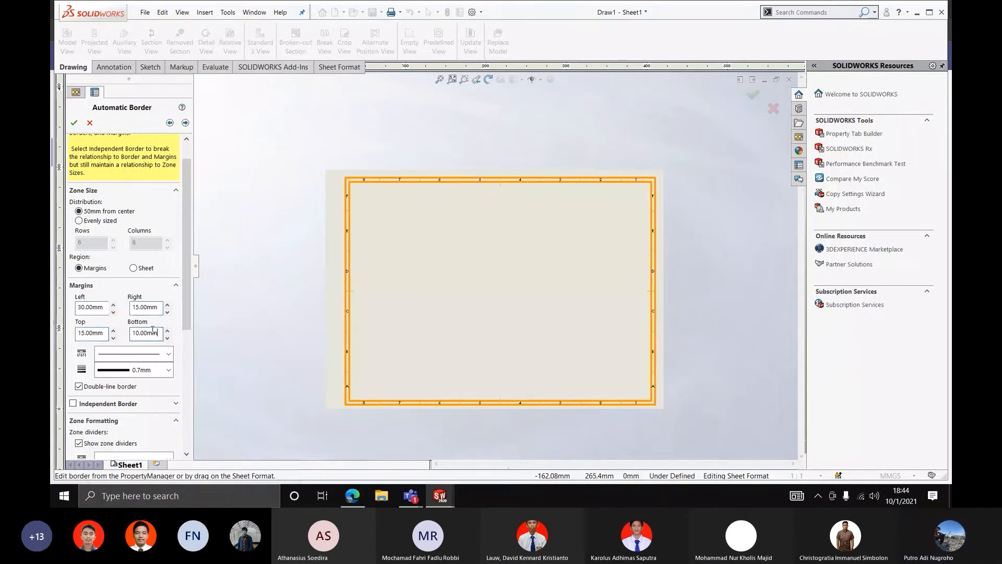
pyautogui.write('15')
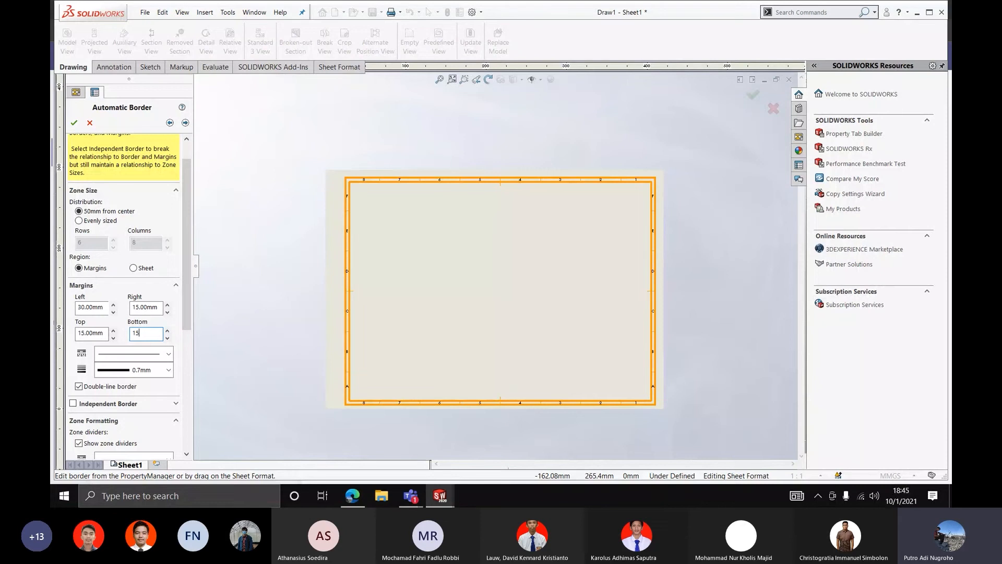
pyautogui.press('Return')
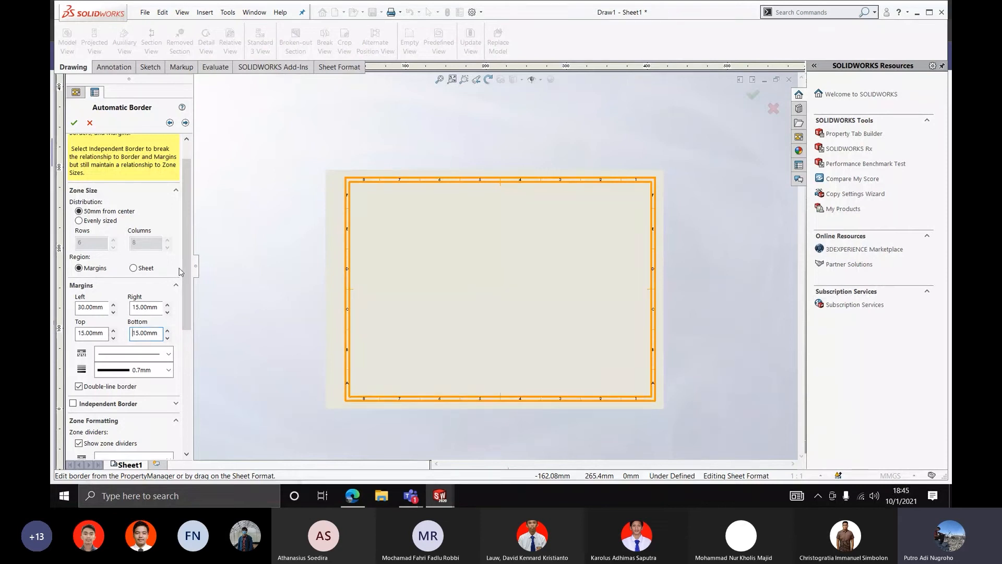
# Turn off the double-line border so the sheet has a single-line frame
pyautogui.moveTo(183, 272); pyautogui.dragTo(187, 304)
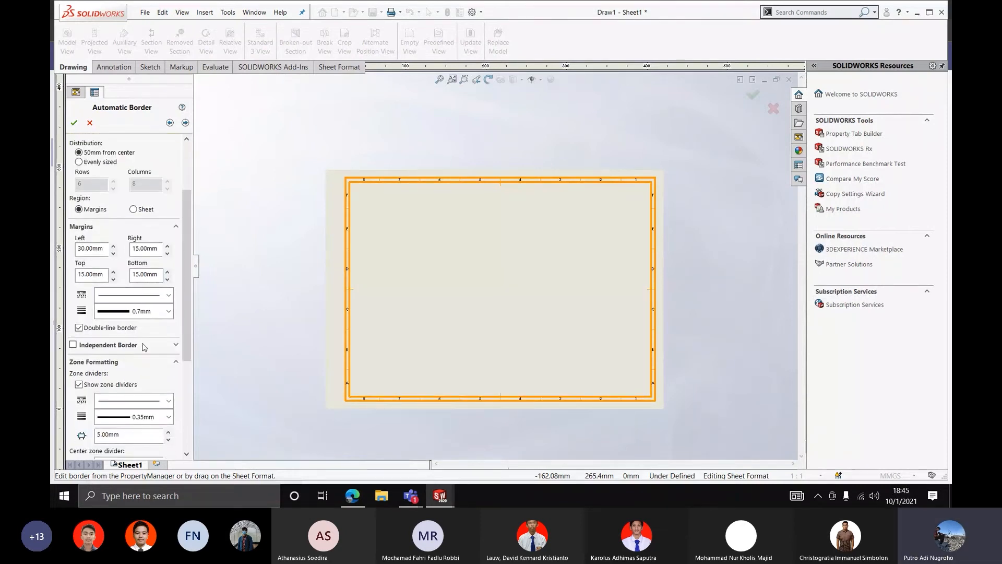
pyautogui.click(79, 328)
pyautogui.moveTo(184, 309); pyautogui.dragTo(189, 332)
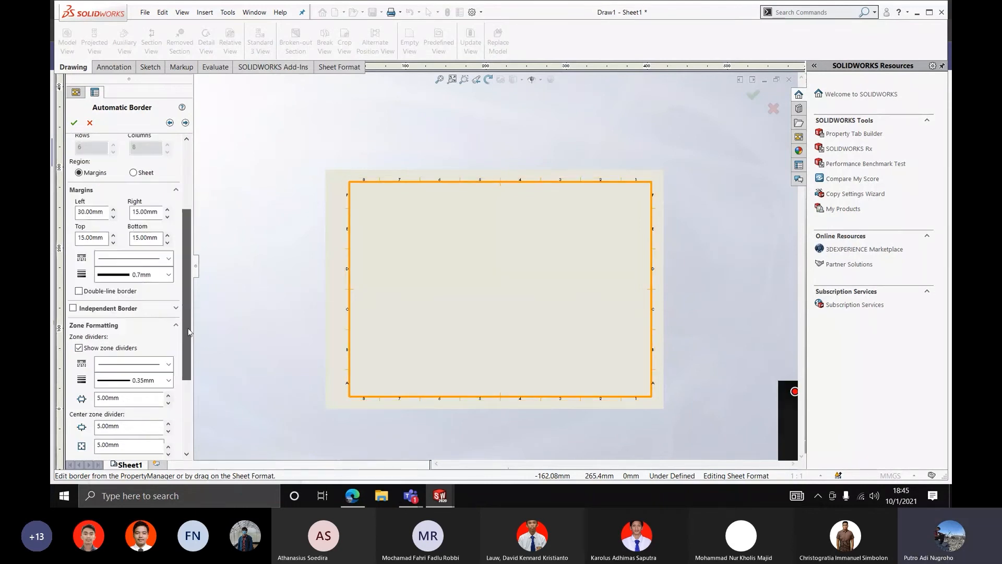
# Hide the zone dividers along the sheet border
pyautogui.scroll(-6, 350, 219)
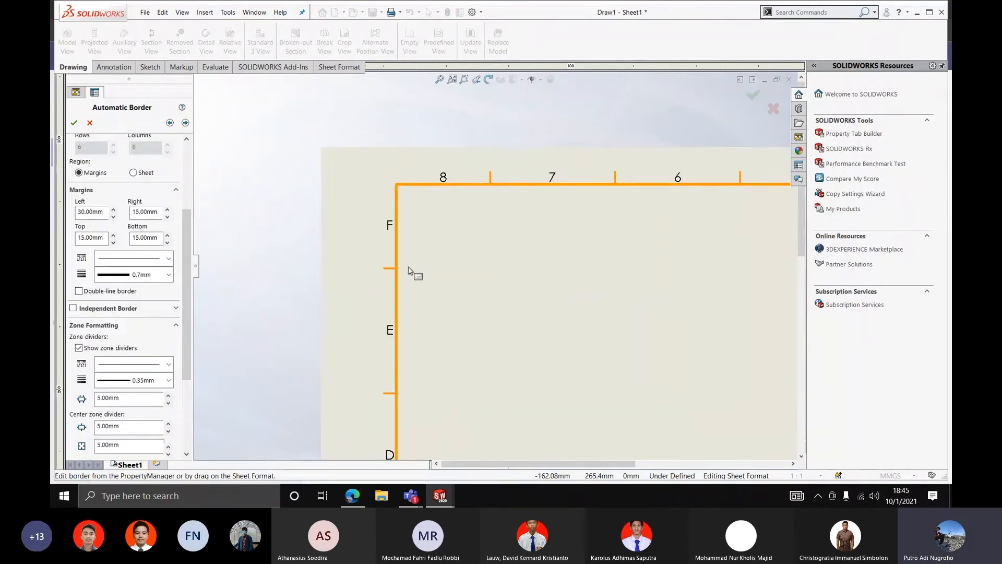
pyautogui.scroll(9, 451, 287)
pyautogui.scroll(-3, 589, 261)
pyautogui.scroll(1, 337, 317)
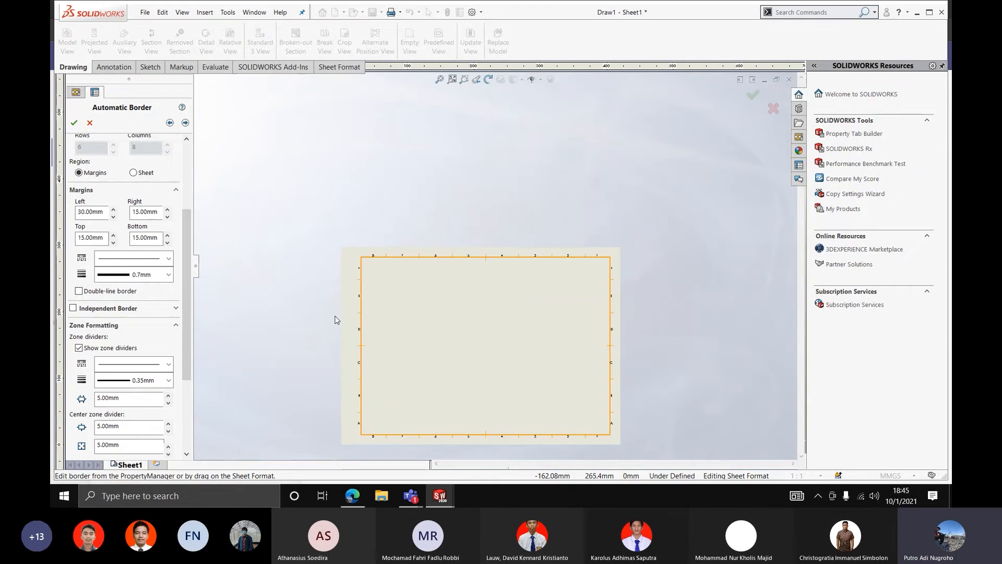
pyautogui.scroll(-5, 377, 323)
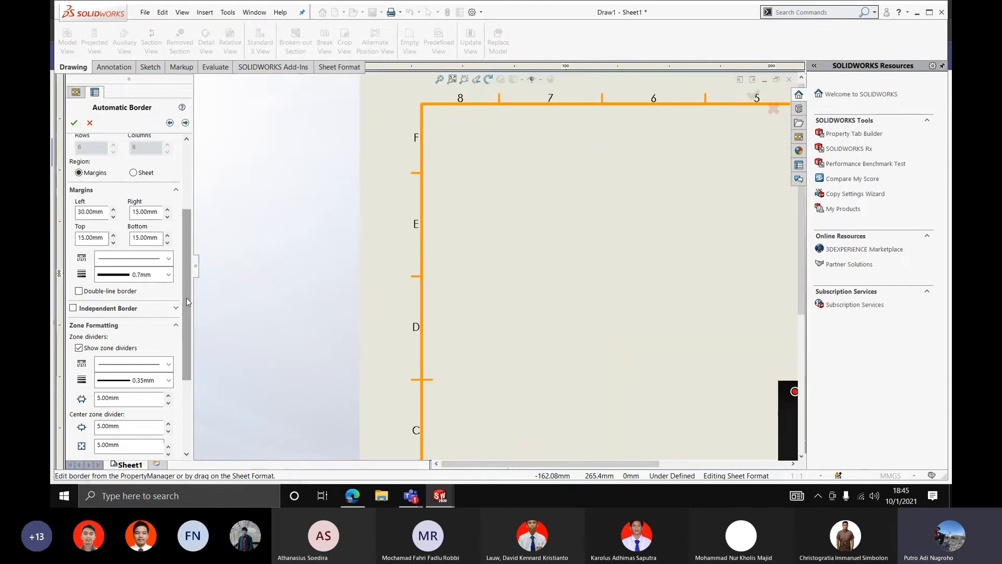
pyautogui.scroll(-1, 94, 323)
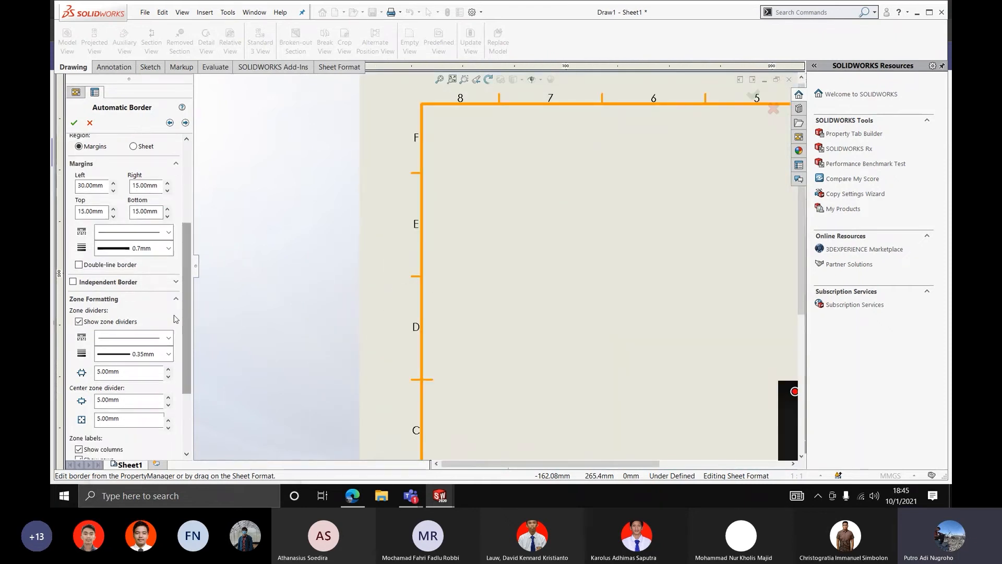
pyautogui.click(79, 322)
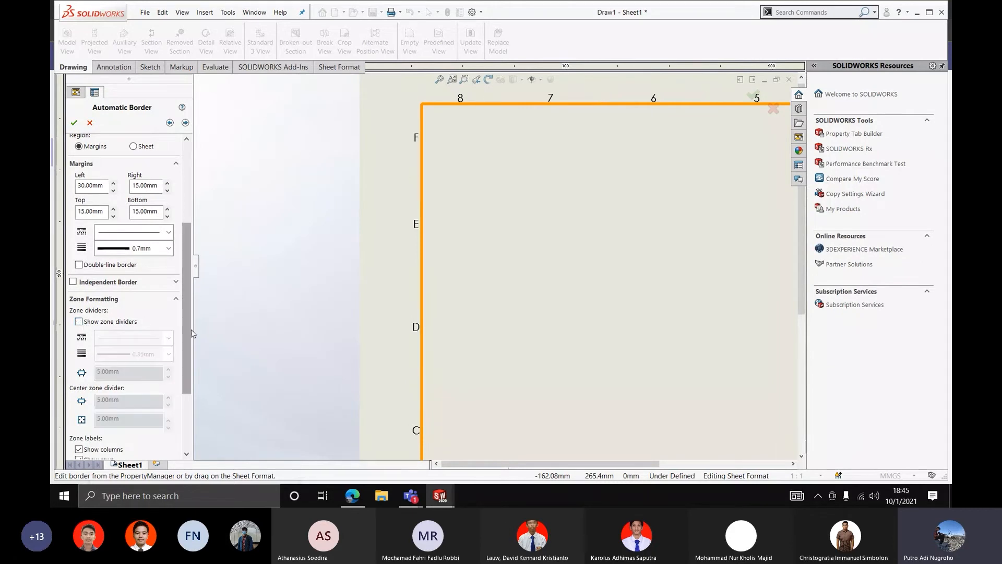
# Hide the column and row zone labels around the border
pyautogui.moveTo(184, 319); pyautogui.dragTo(184, 373)
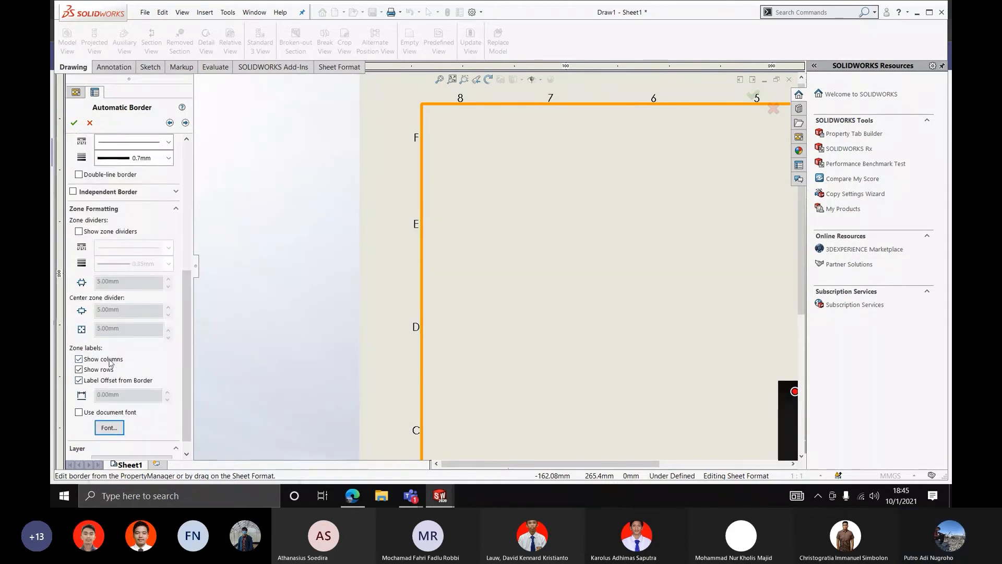
pyautogui.click(103, 359)
pyautogui.scroll(5, 530, 233)
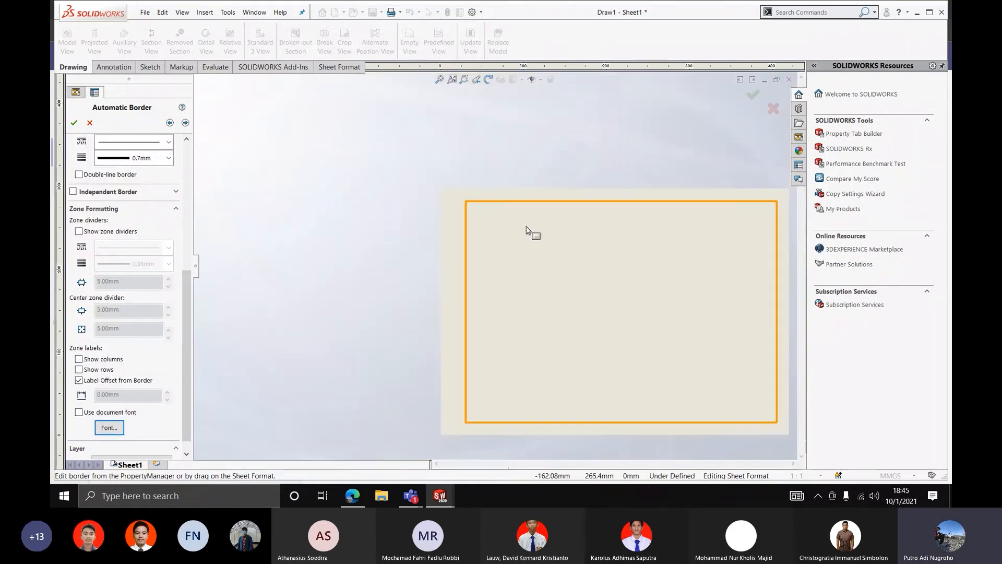
pyautogui.scroll(-1, 527, 246)
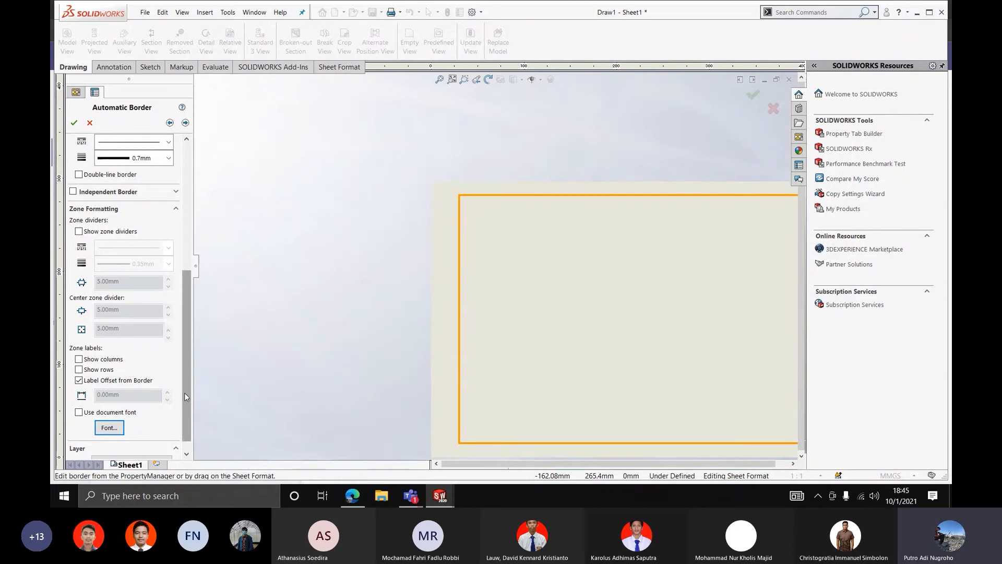
# Assign the border to the FORMAT layer and apply the Automatic Border settings
pyautogui.moveTo(184, 392); pyautogui.dragTo(183, 406)
pyautogui.click(132, 449)
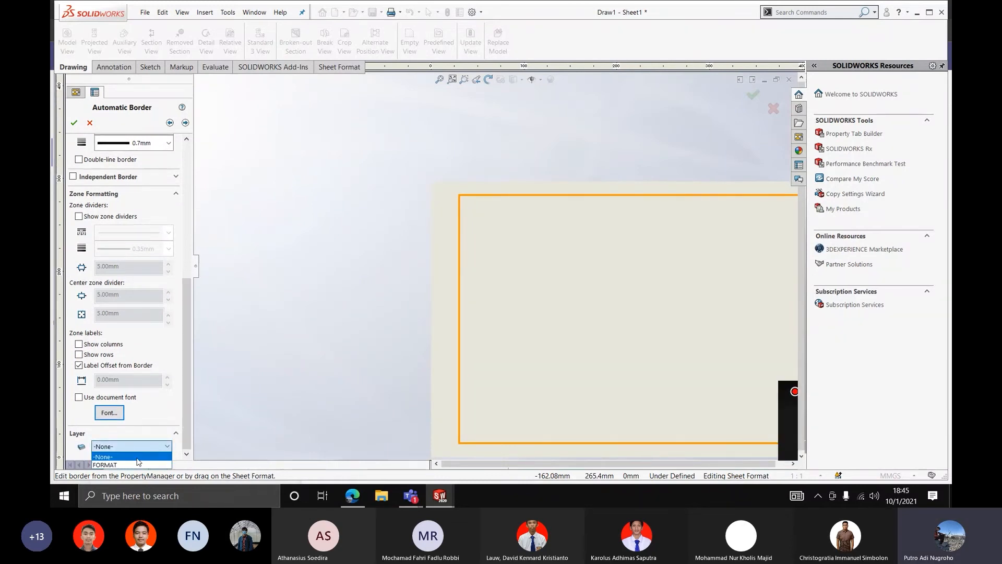
pyautogui.click(134, 465)
pyautogui.scroll(3, 529, 276)
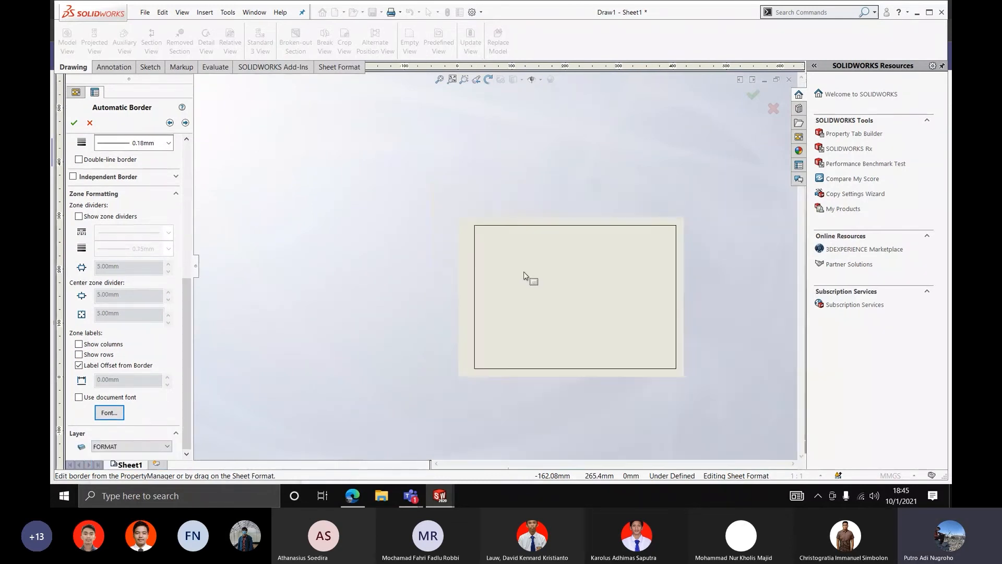
pyautogui.scroll(-4, 501, 256)
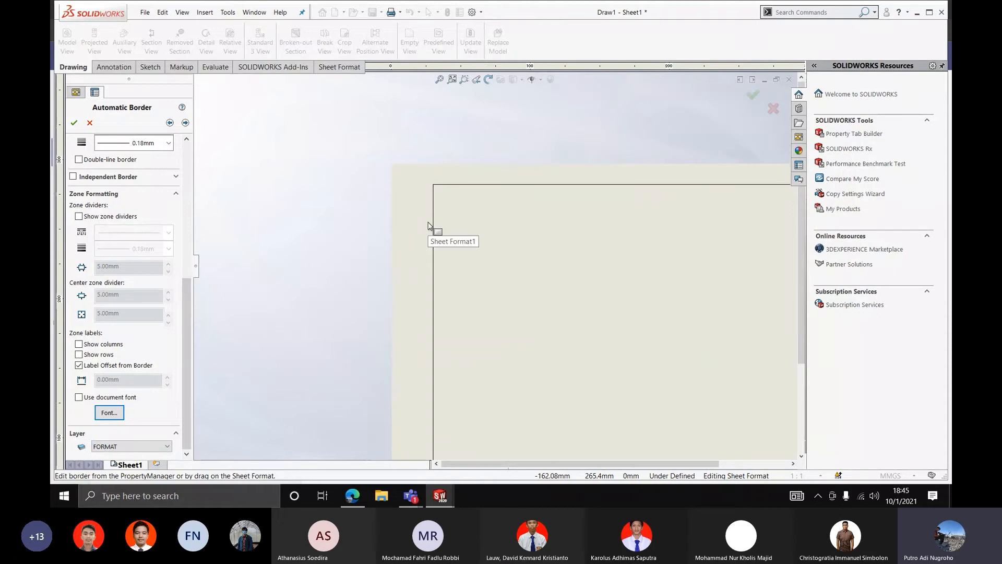
pyautogui.click(74, 123)
pyautogui.scroll(4, 558, 275)
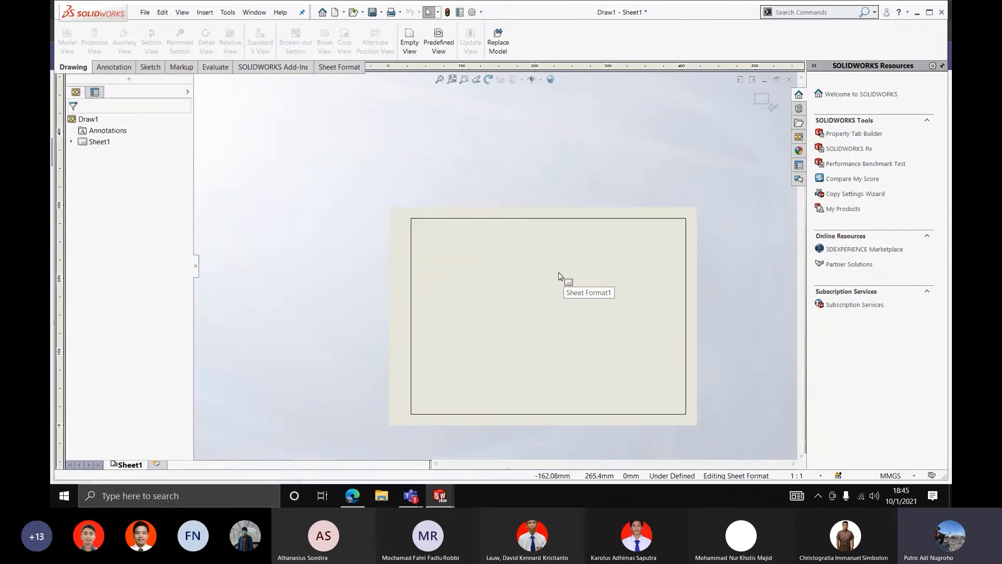
pyautogui.scroll(-3, 618, 350)
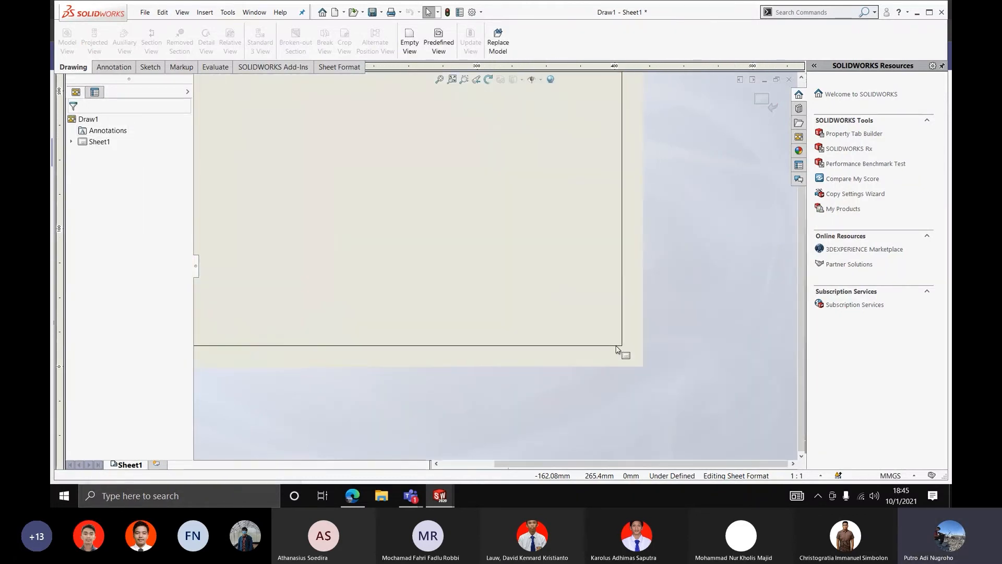
pyautogui.scroll(4, 433, 205)
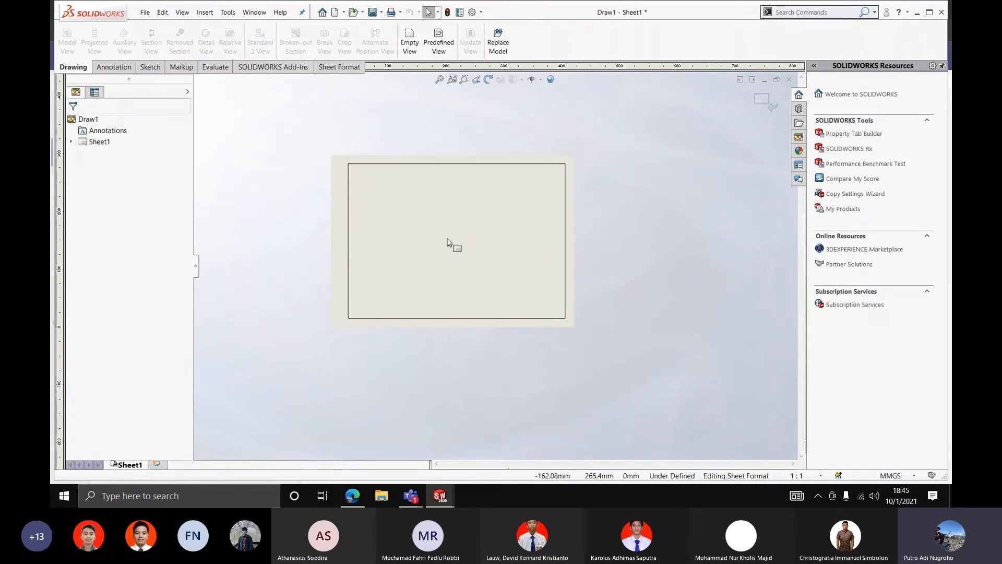
# Start opening an existing document and browse to the Projekan folder inside KULIAH on New Volume (D:)
pyautogui.click(158, 67)
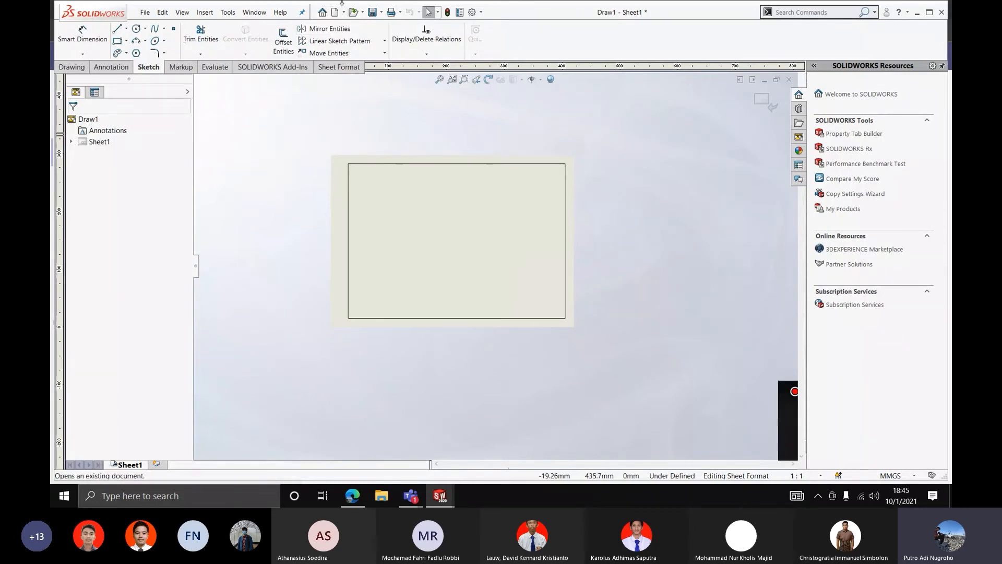
pyautogui.click(363, 12)
pyautogui.click(374, 36)
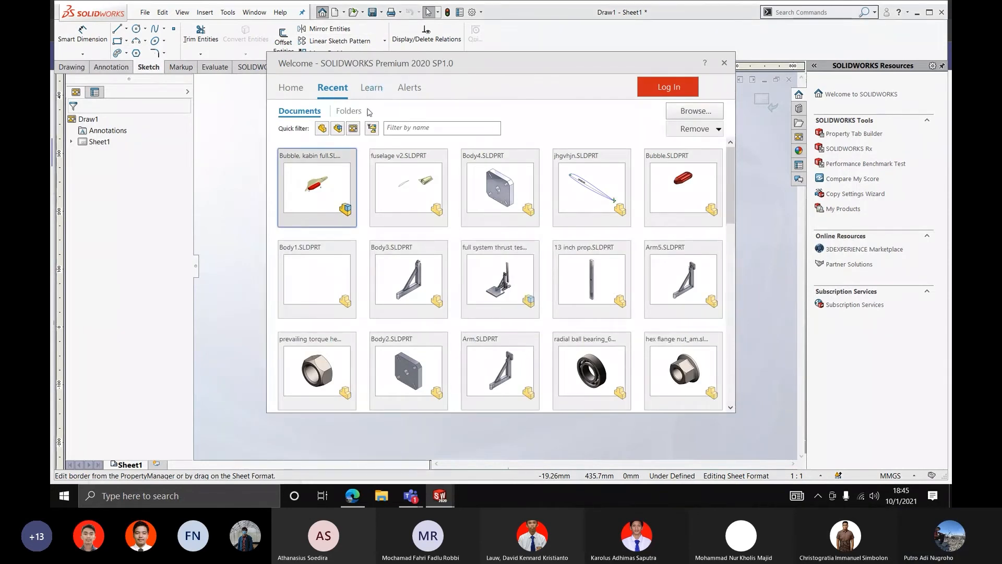
pyautogui.click(681, 118)
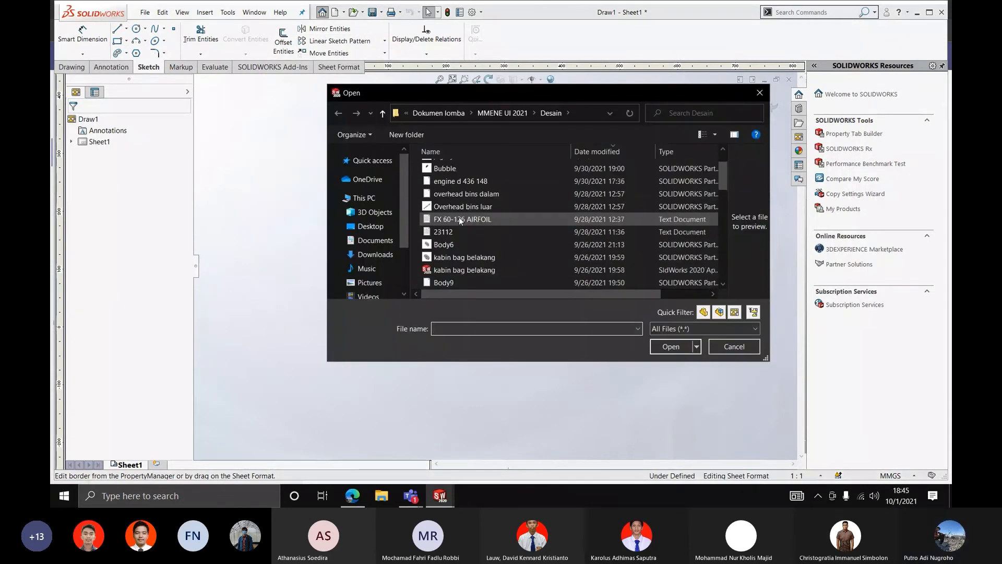
pyautogui.scroll(2, 460, 218)
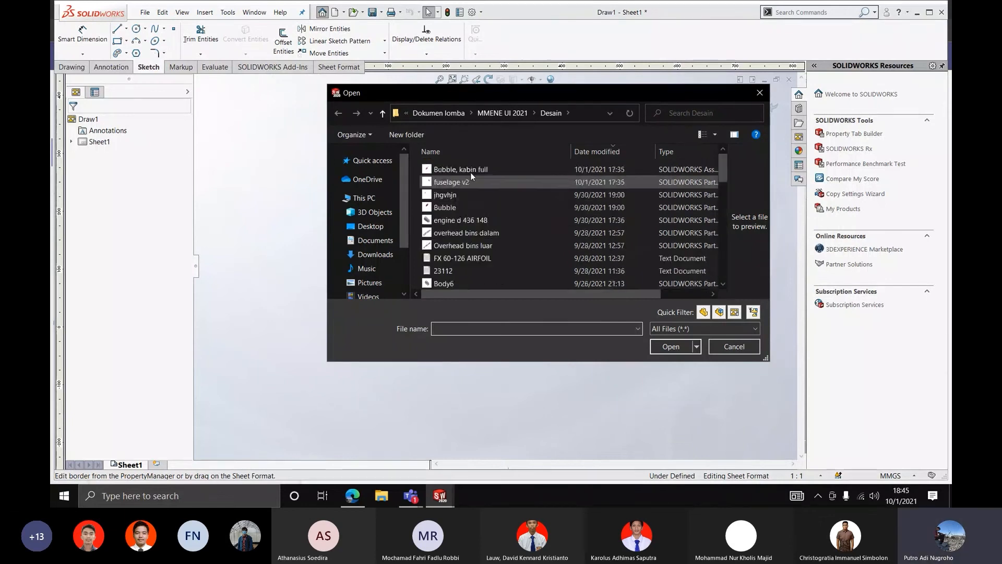
pyautogui.click(459, 117)
pyautogui.click(449, 113)
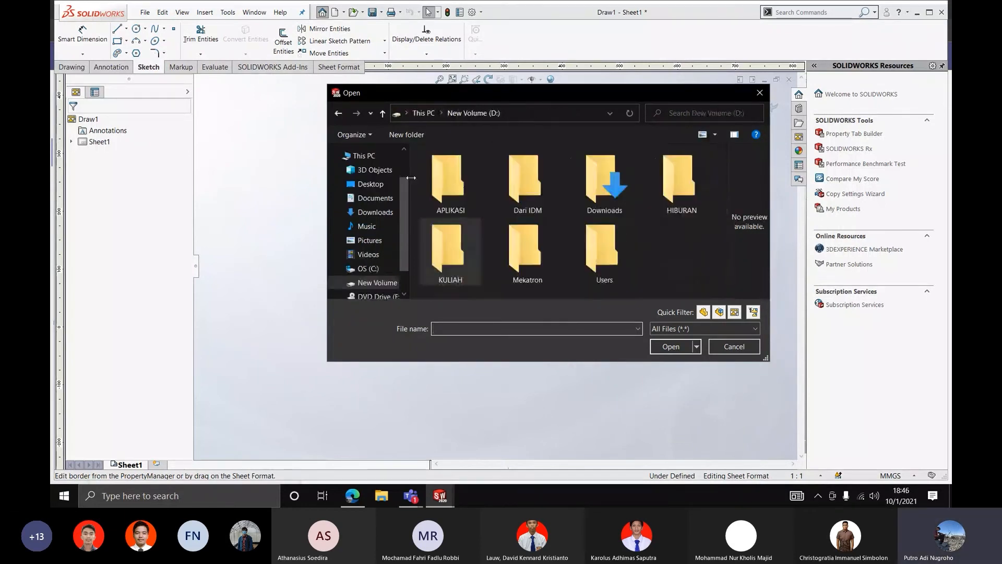
pyautogui.scroll(-1, 406, 221)
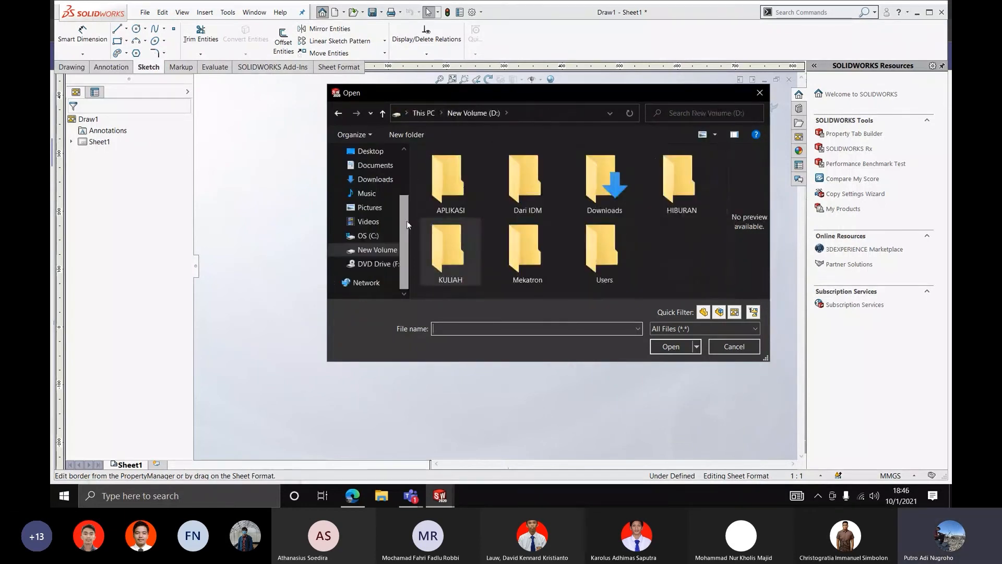
pyautogui.doubleClick(458, 253)
pyautogui.doubleClick(482, 246)
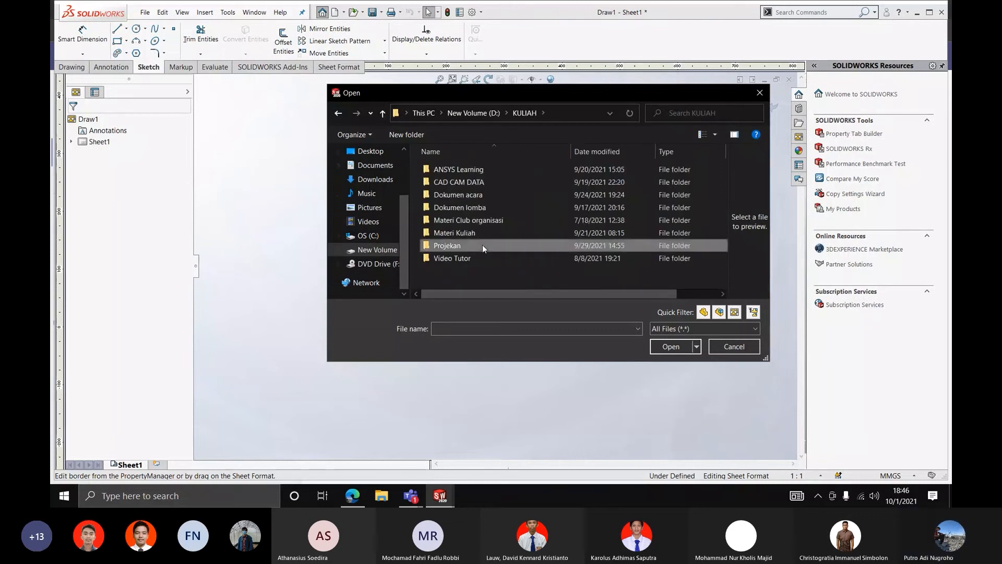
# Open the Standout EDC drawing from the Wadah dompet folder and dismiss its open summary
pyautogui.scroll(-5, 481, 229)
pyautogui.scroll(-3, 483, 232)
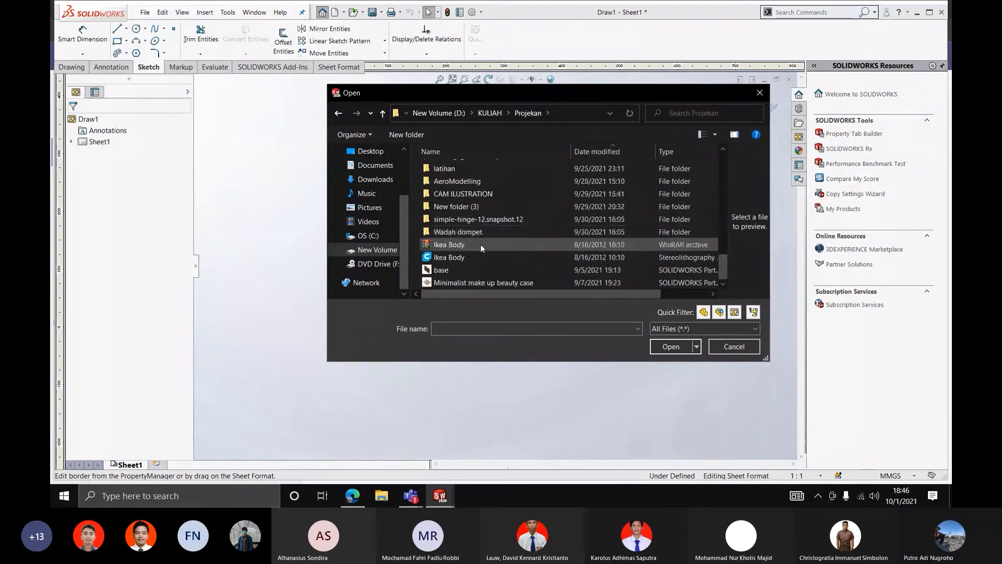
pyautogui.doubleClick(479, 231)
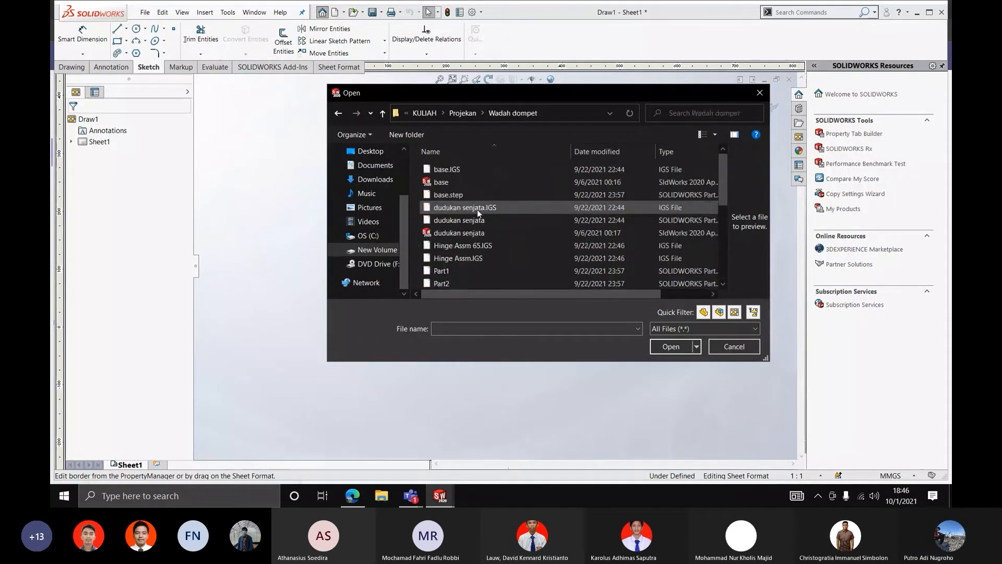
pyautogui.scroll(-3, 481, 246)
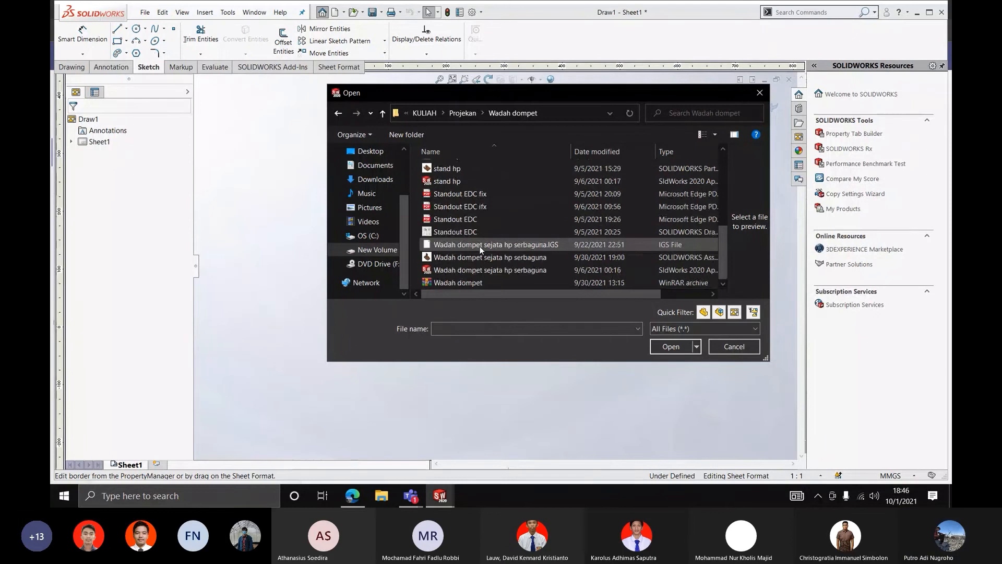
pyautogui.click(468, 232)
pyautogui.click(650, 344)
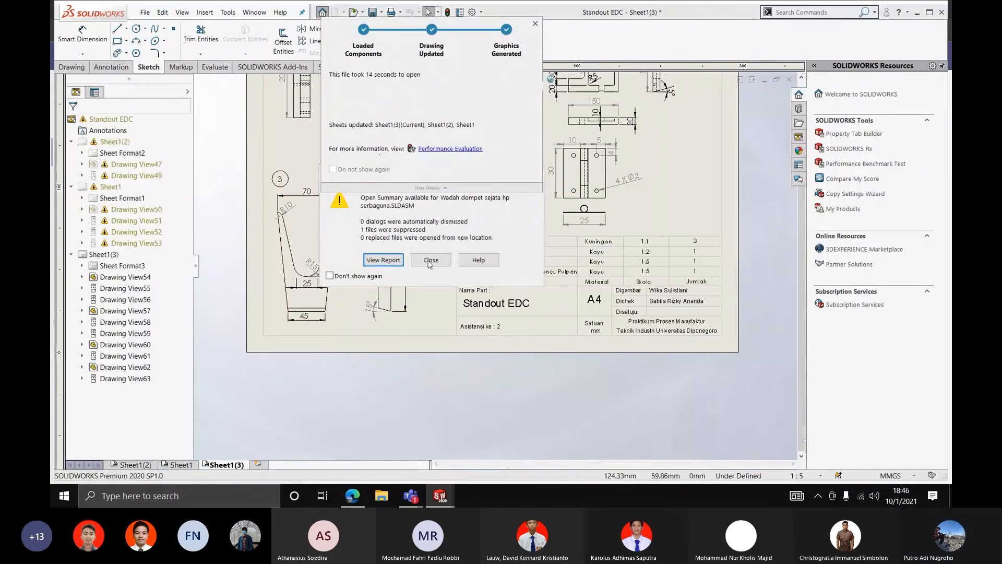
pyautogui.click(430, 260)
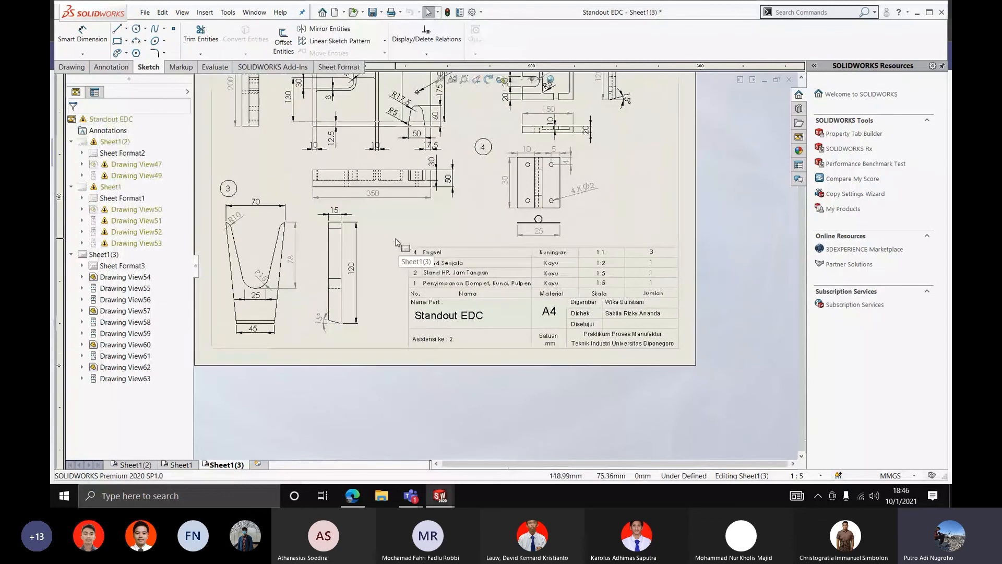
# Copy the whole title block from the sheet format of Sheet1(3) in Standout EDC and return to Draw1
pyautogui.rightClick(396, 241)
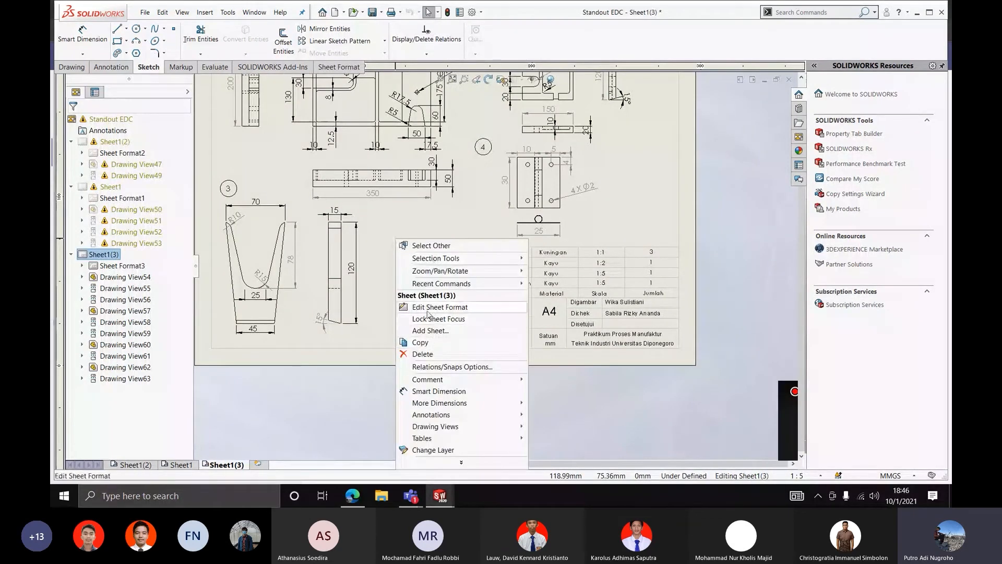
pyautogui.click(428, 311)
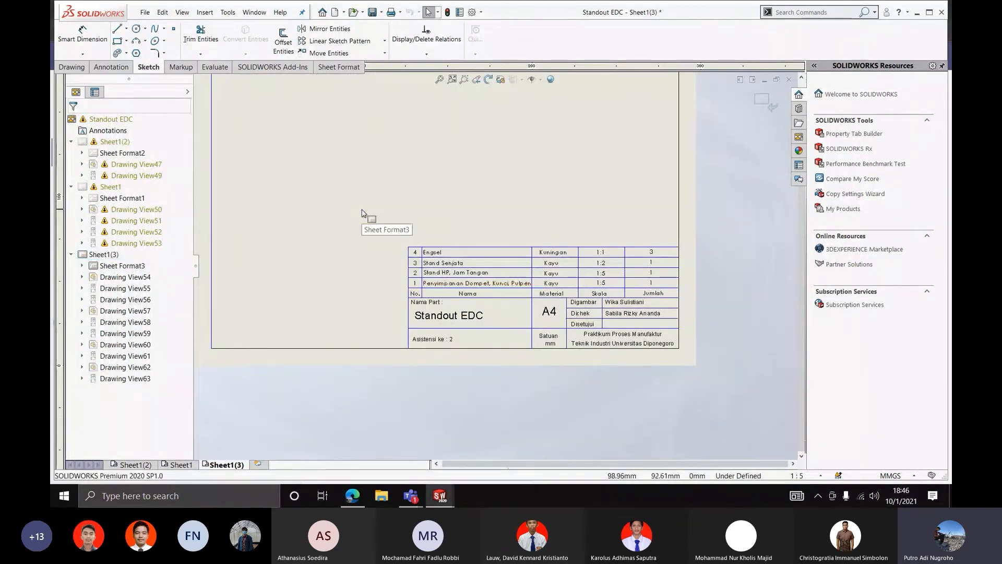
pyautogui.moveTo(330, 188); pyautogui.dragTo(793, 440)
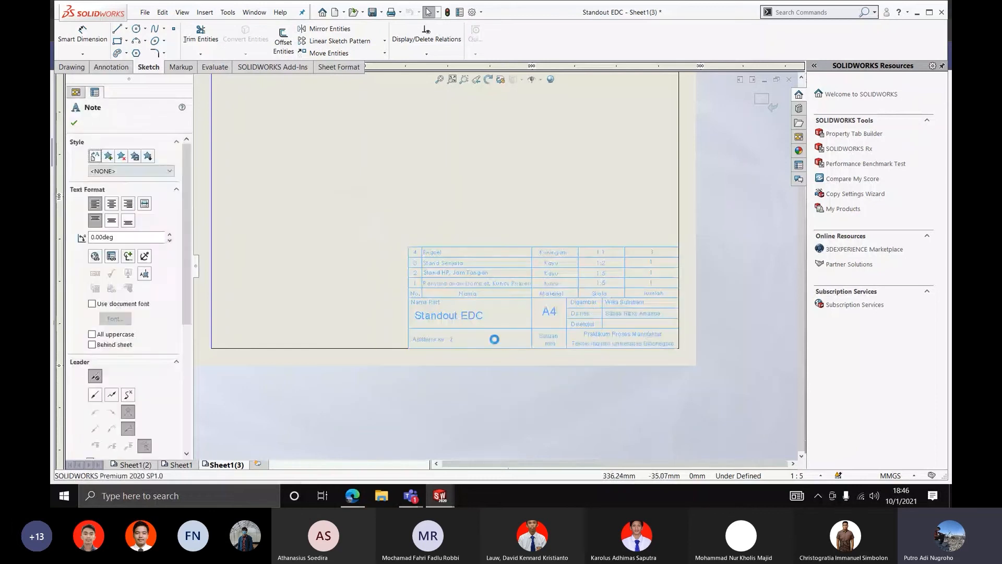
pyautogui.scroll(-2, 460, 291)
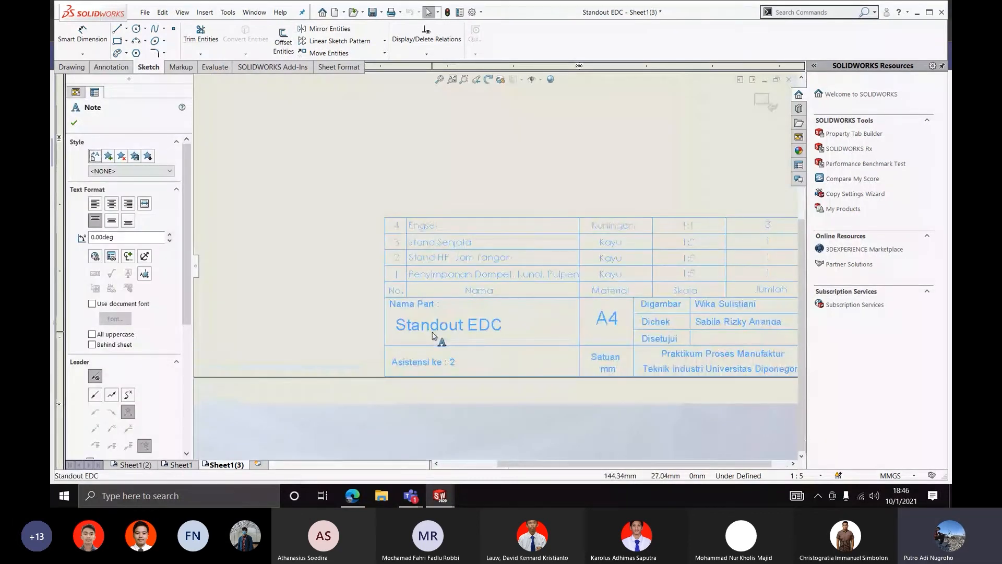
pyautogui.press('Escape')
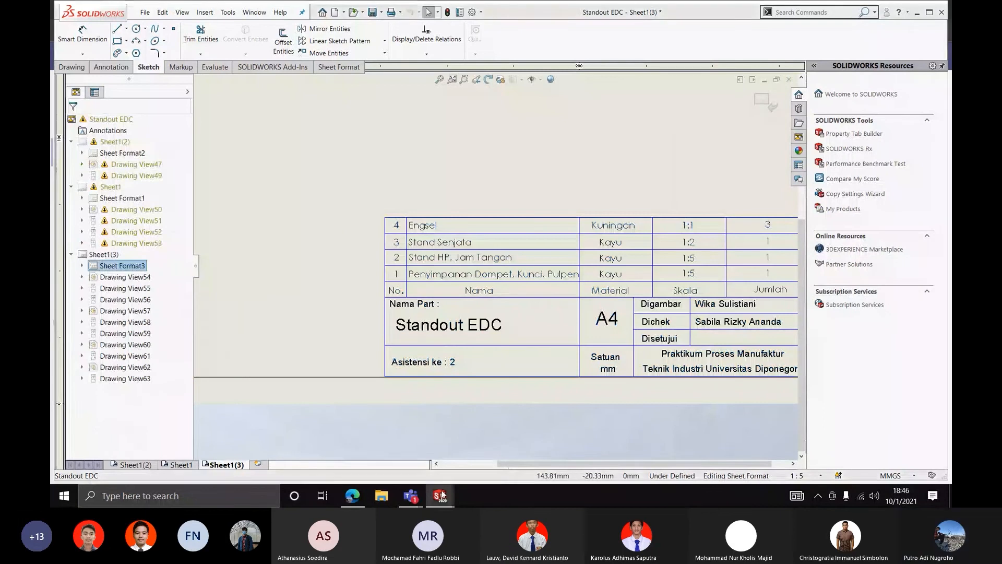
pyautogui.moveTo(440, 496)
pyautogui.click(511, 449)
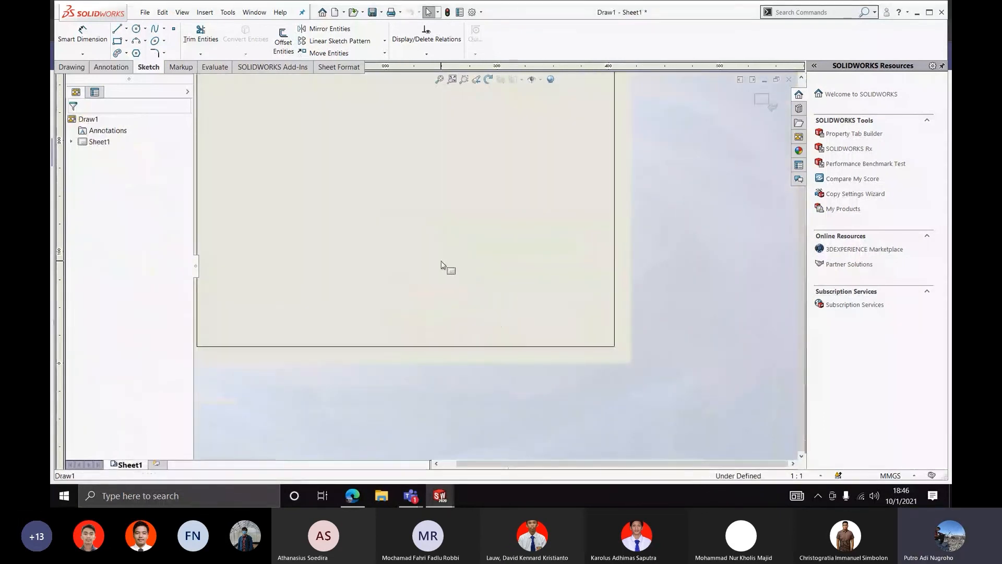
# Try pasting the copied title block into Draw1's sheet format, and delete the pasted lines and texts
pyautogui.rightClick(441, 264)
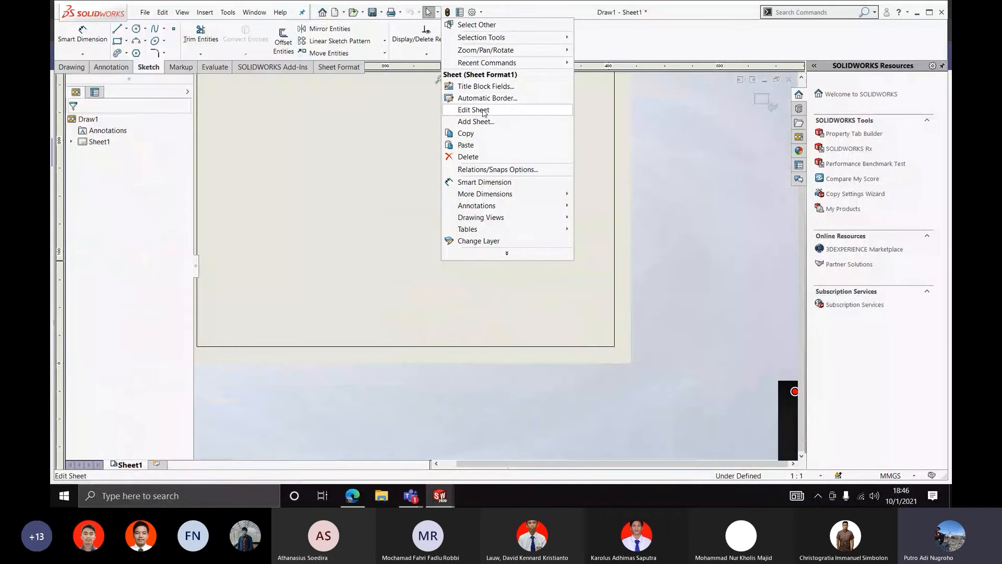
pyautogui.click(400, 167)
pyautogui.scroll(4, 443, 197)
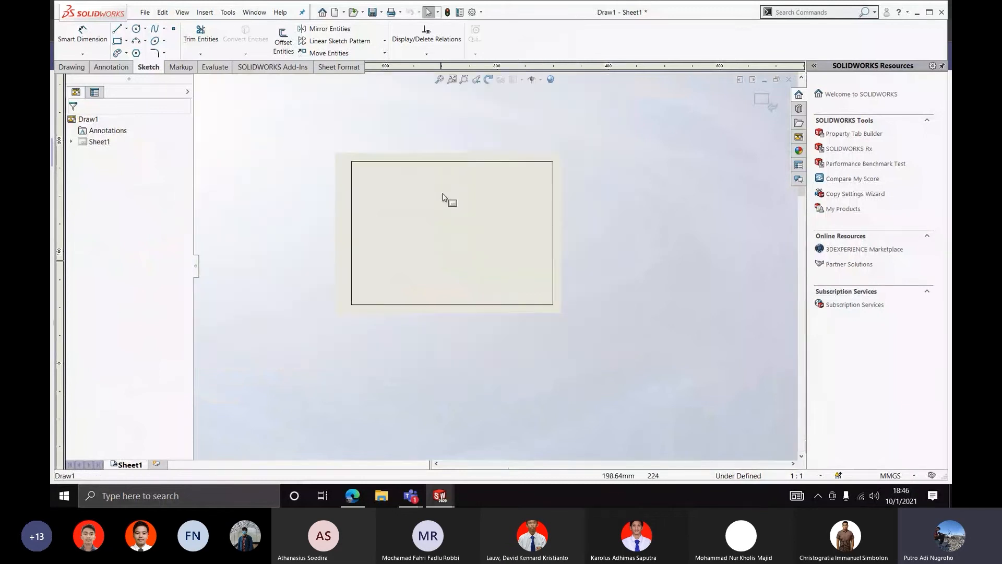
pyautogui.scroll(-1, 456, 237)
pyautogui.scroll(-2, 457, 240)
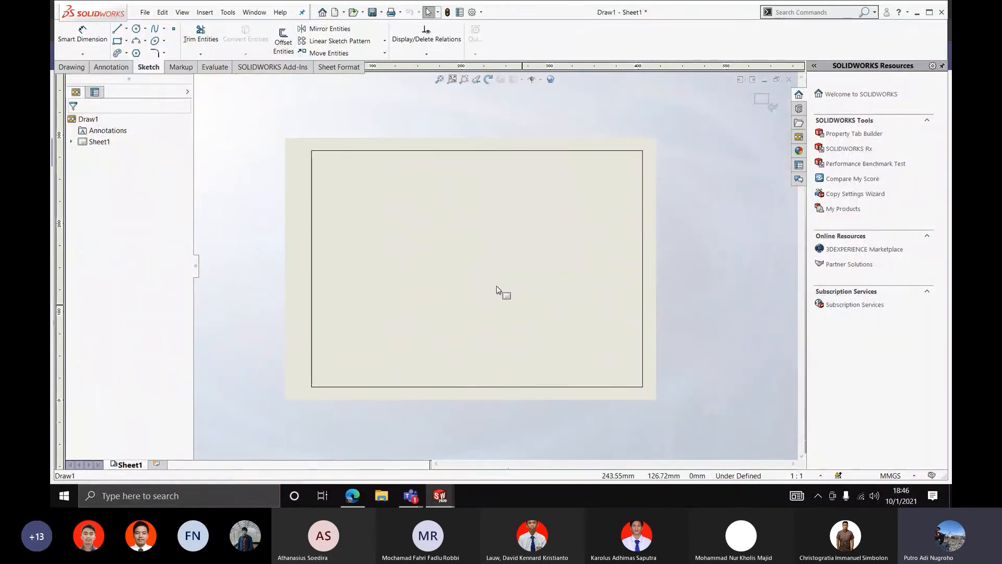
pyautogui.rightClick(496, 288)
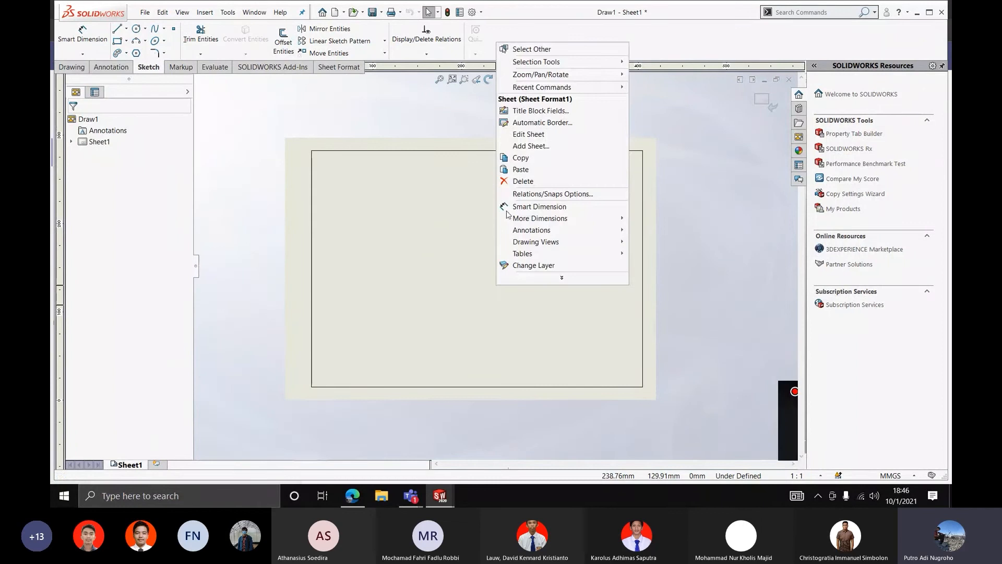
pyautogui.click(526, 137)
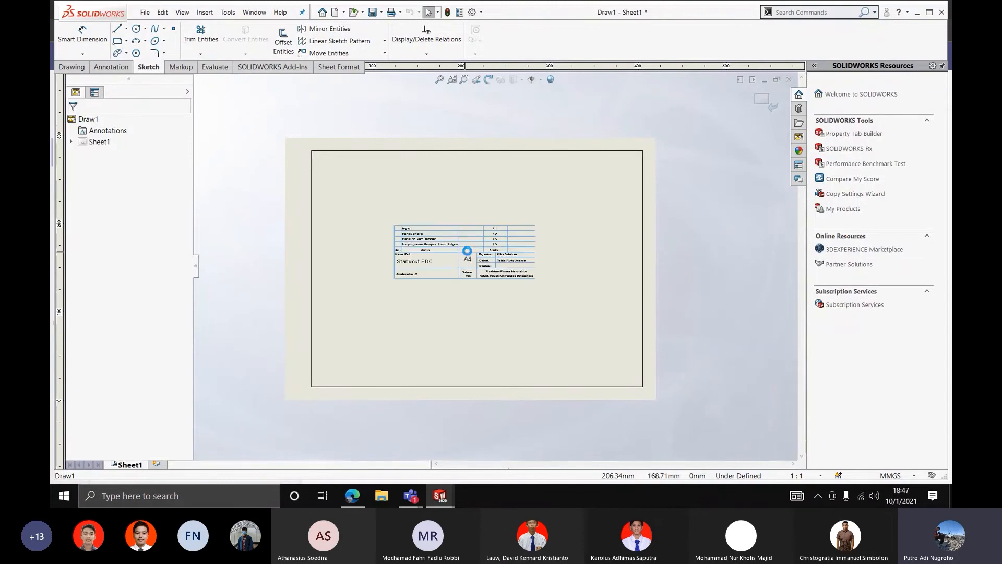
pyautogui.rightClick(373, 197)
pyautogui.click(369, 200)
pyautogui.moveTo(362, 193); pyautogui.dragTo(573, 326)
pyautogui.press('Delete')
# Return to editing the sheet and paste the copied title block near the frame's lower-right corner
pyautogui.rightClick(519, 311)
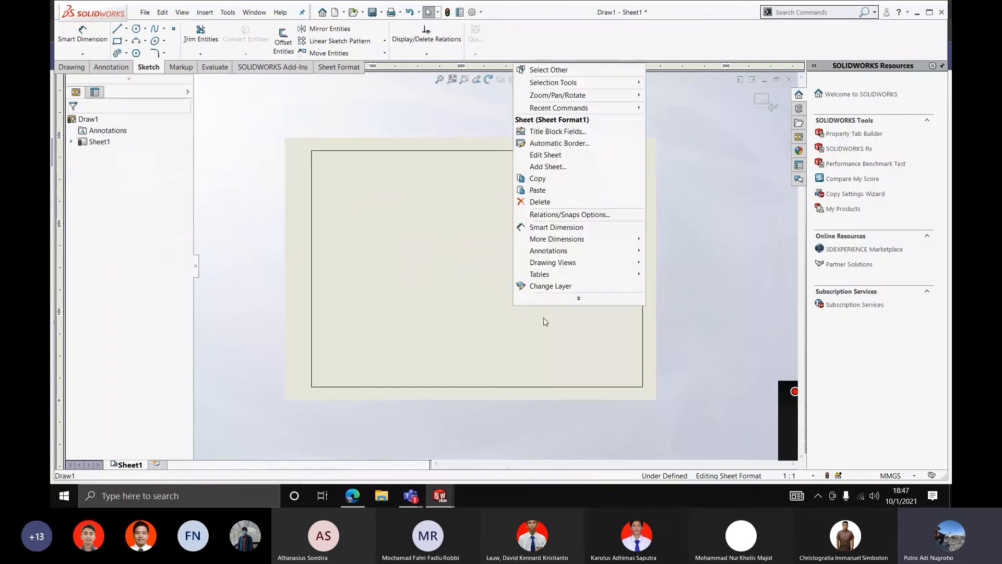
pyautogui.click(546, 155)
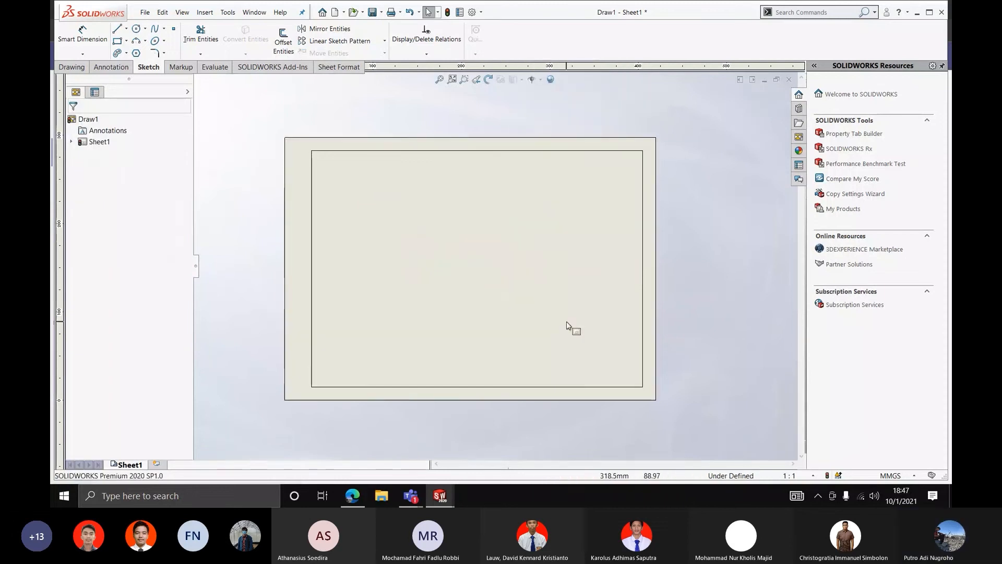
pyautogui.scroll(2, 575, 340)
pyautogui.scroll(5, 579, 345)
pyautogui.scroll(-4, 584, 340)
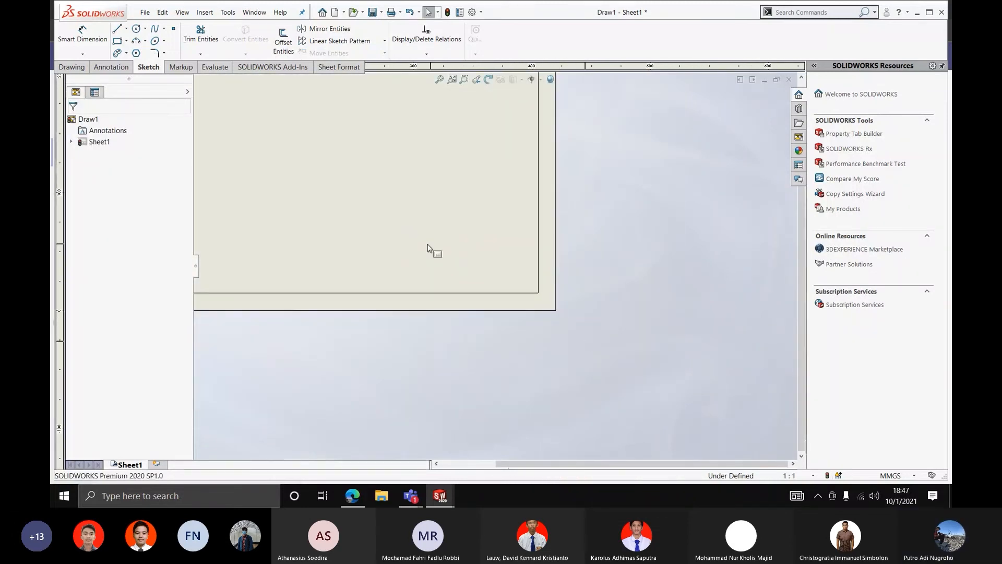
pyautogui.click(398, 235)
pyautogui.scroll(4, 337, 229)
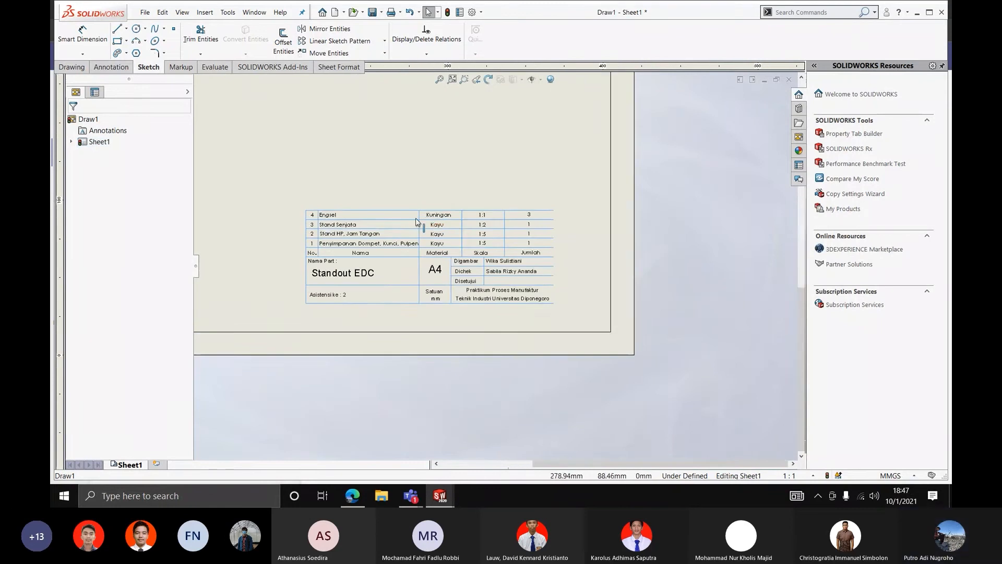
# Move the pasted title block's table lines so they sit flush in the frame's lower-right corner
pyautogui.scroll(1, 337, 229)
pyautogui.moveTo(238, 177); pyautogui.dragTo(660, 364)
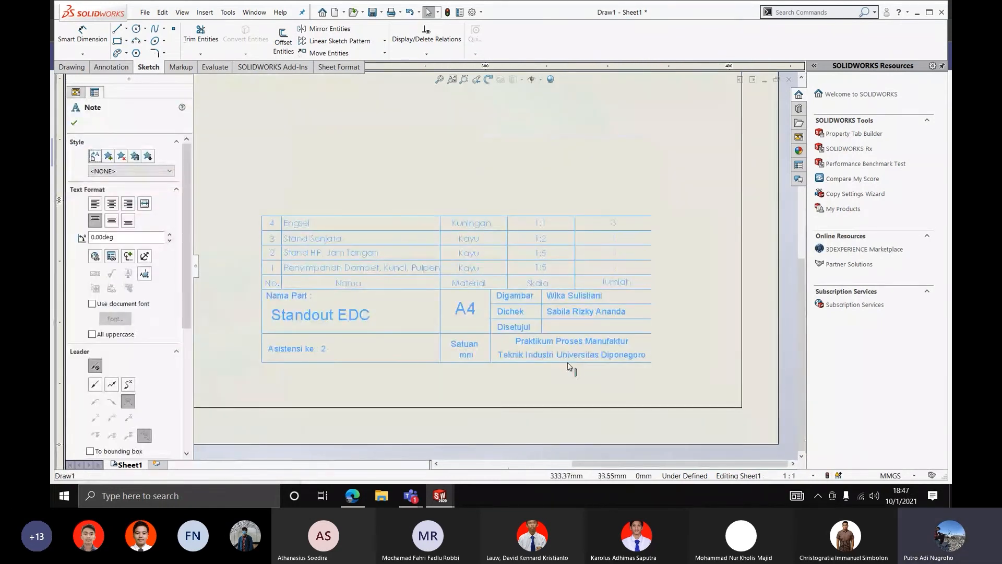
pyautogui.scroll(1, 571, 368)
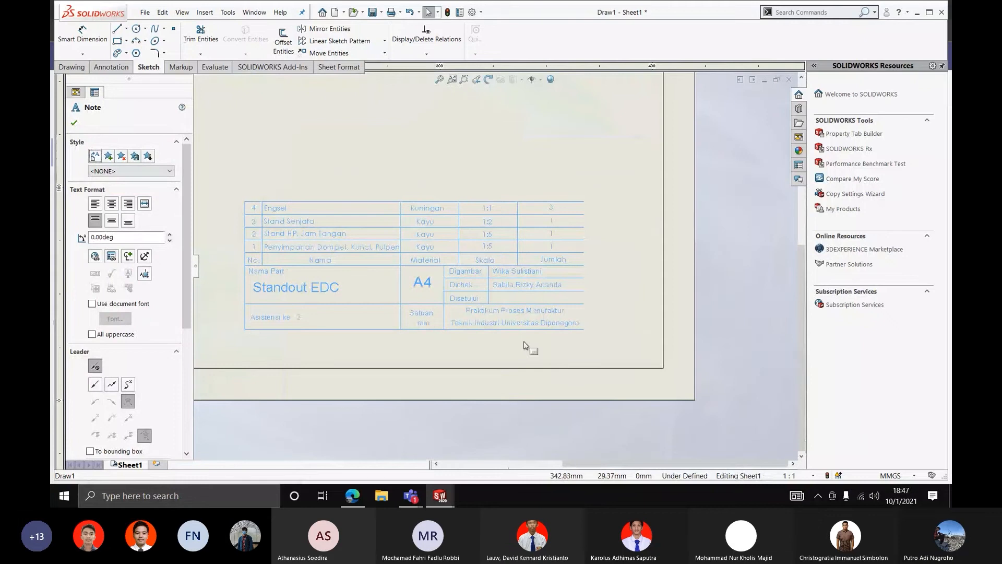
pyautogui.moveTo(525, 344); pyautogui.dragTo(558, 373)
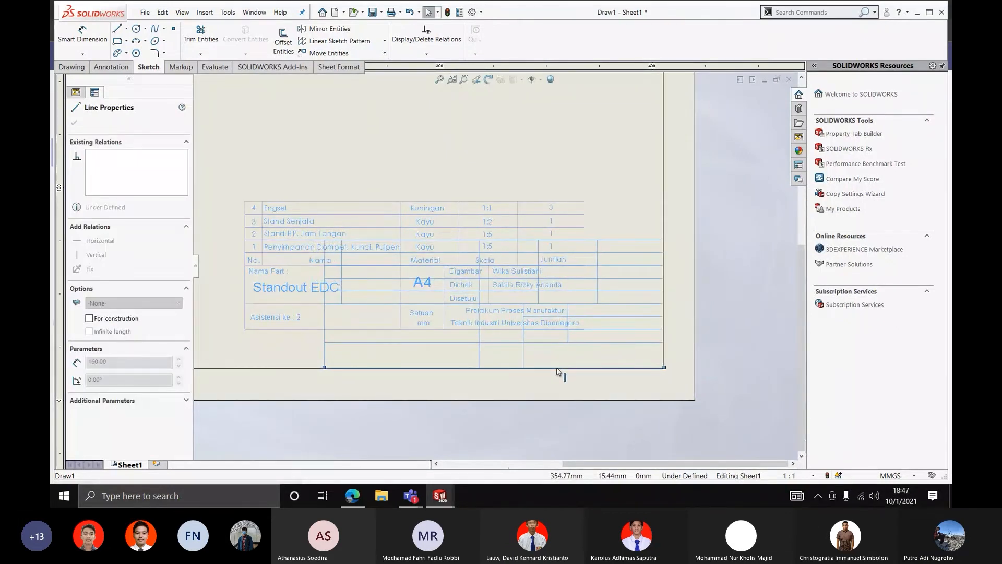
pyautogui.click(253, 189)
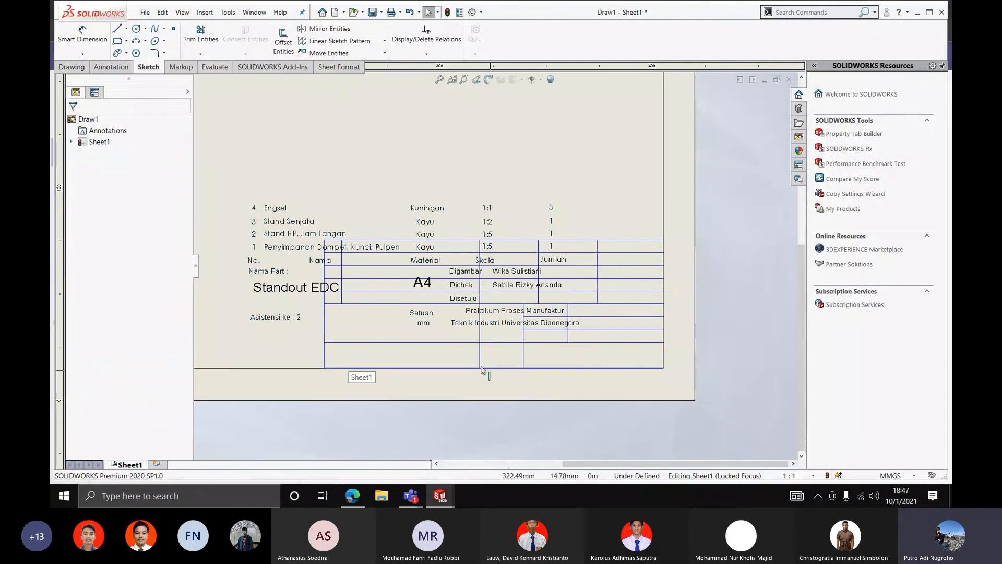
# Move all the title block's text notes together into their matching cells of the relocated table
pyautogui.moveTo(223, 172); pyautogui.dragTo(498, 298)
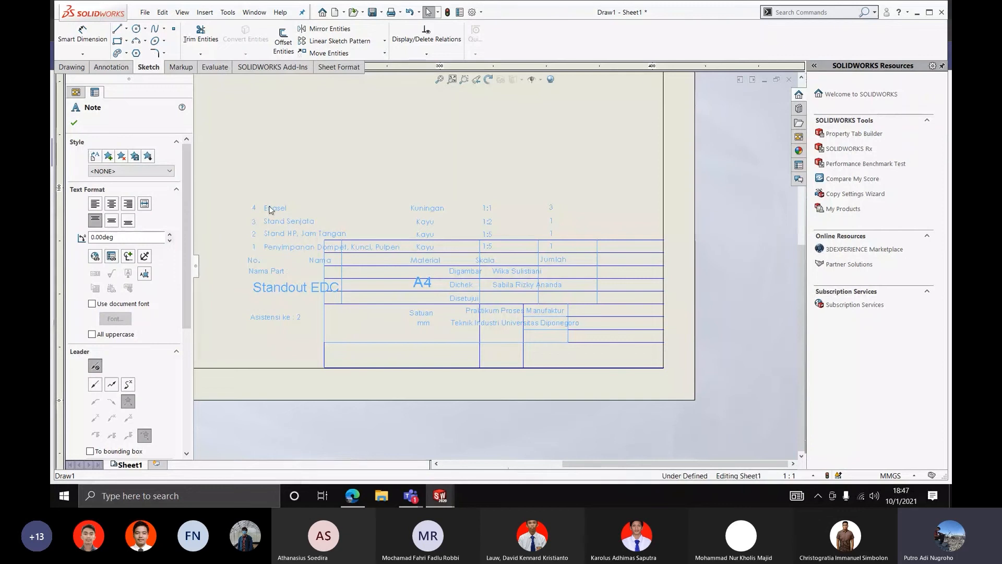
pyautogui.moveTo(269, 209); pyautogui.dragTo(349, 250)
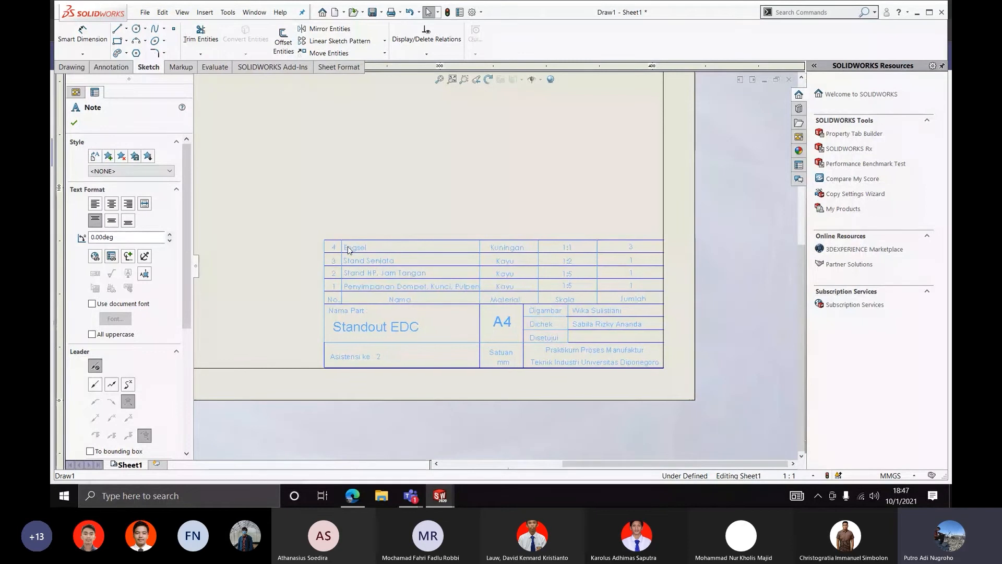
pyautogui.press('Escape')
pyautogui.scroll(4, 409, 244)
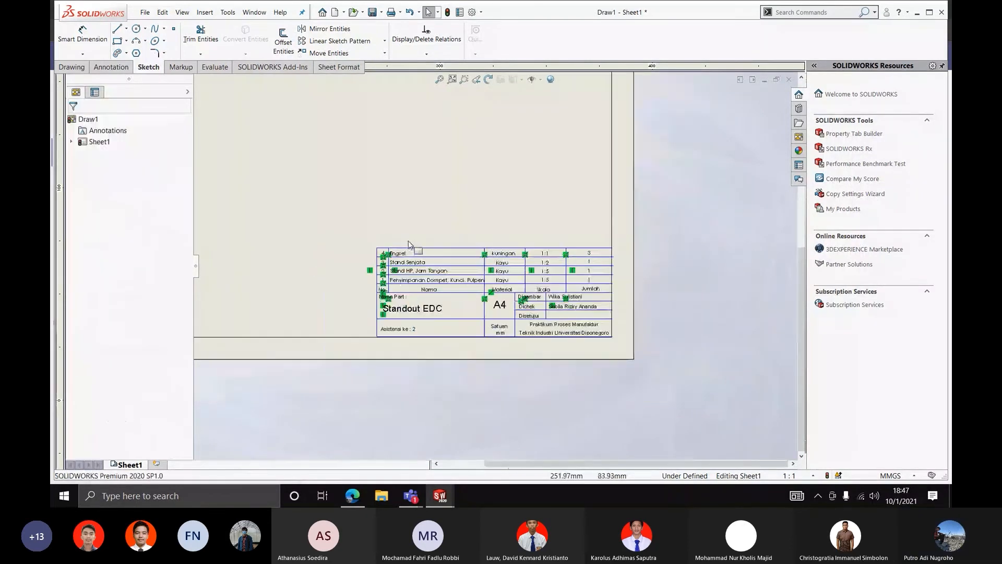
pyautogui.scroll(-2, 442, 254)
pyautogui.scroll(-1, 441, 254)
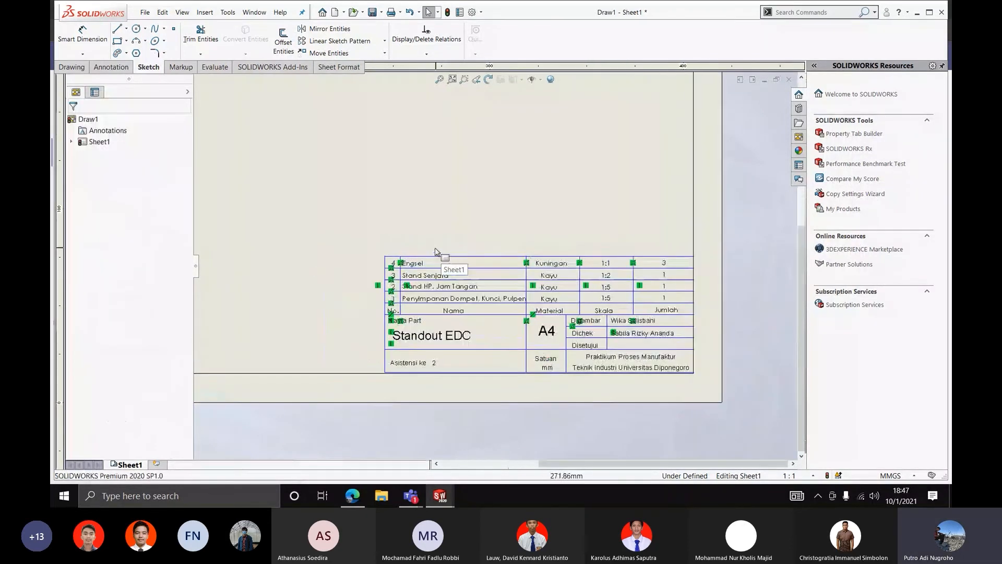
# Open Draw1's sheet format for editing and check whether the pasted title block belongs to it
pyautogui.scroll(3, 436, 249)
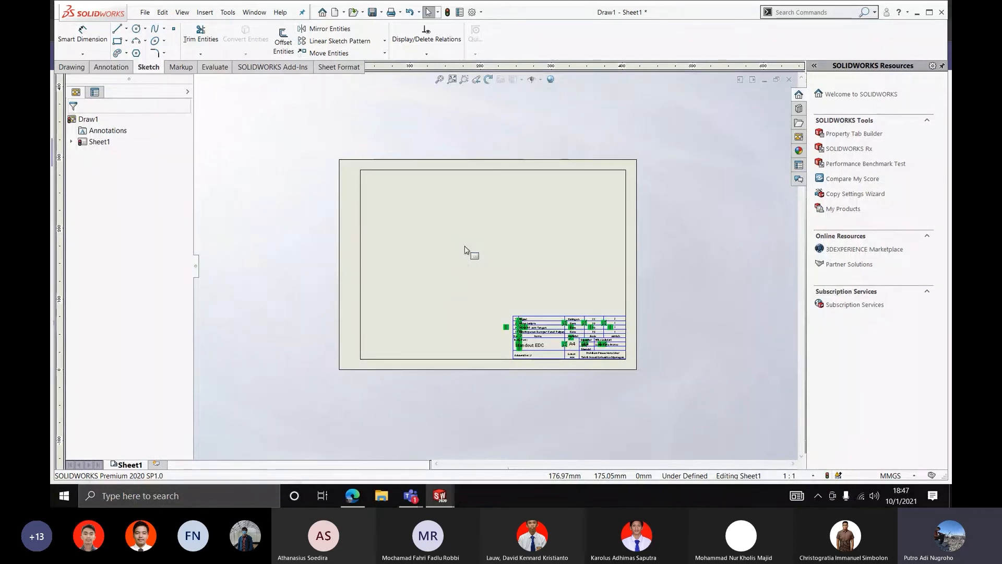
pyautogui.scroll(-3, 504, 291)
pyautogui.click(440, 254)
pyautogui.scroll(3, 462, 242)
pyautogui.scroll(-2, 476, 225)
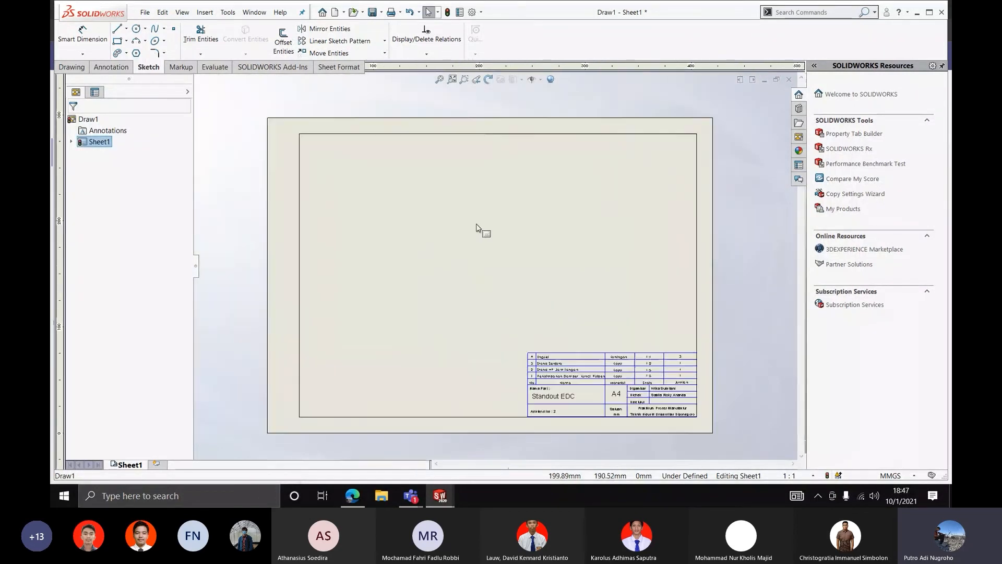
pyautogui.rightClick(477, 227)
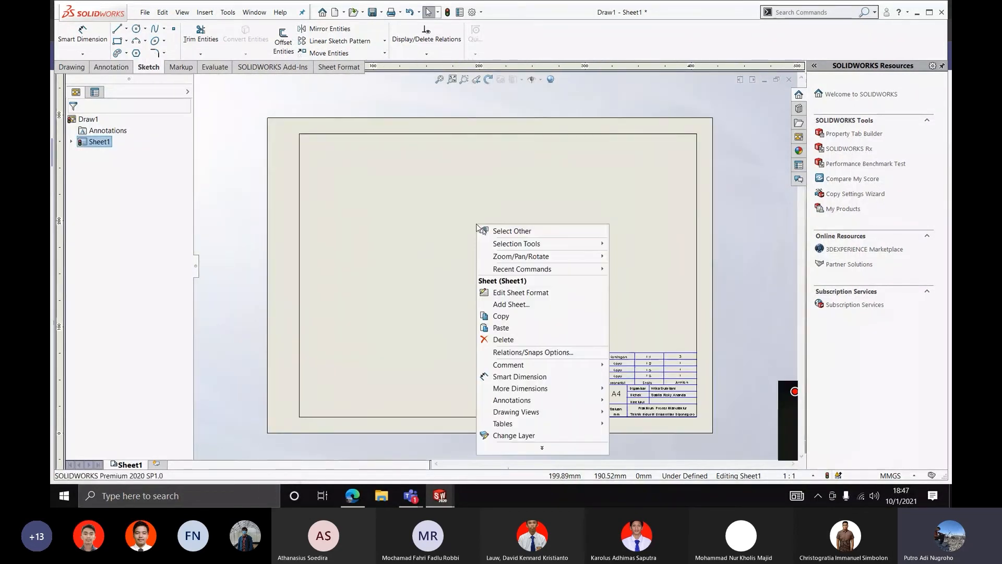
pyautogui.click(502, 293)
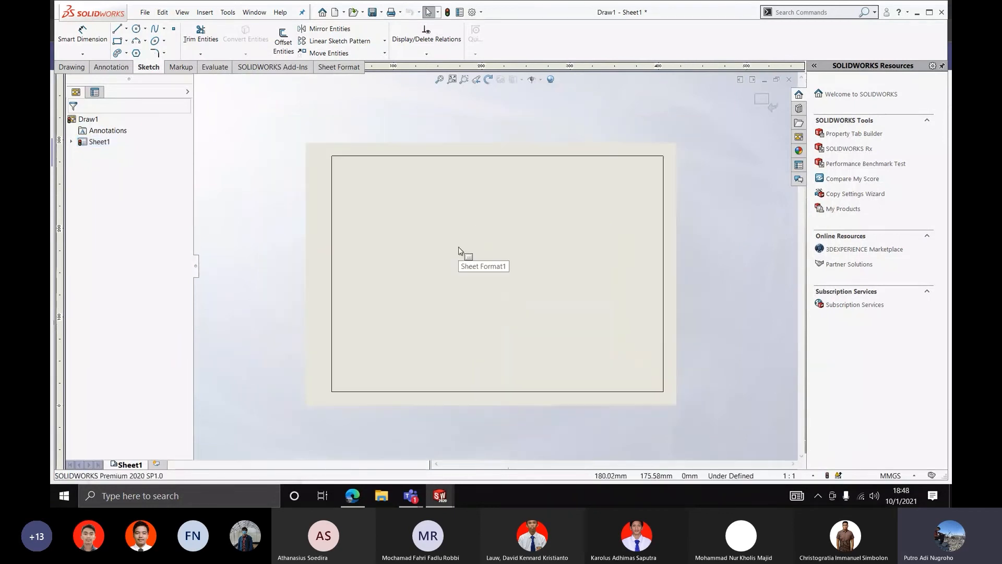
pyautogui.scroll(-2, 579, 351)
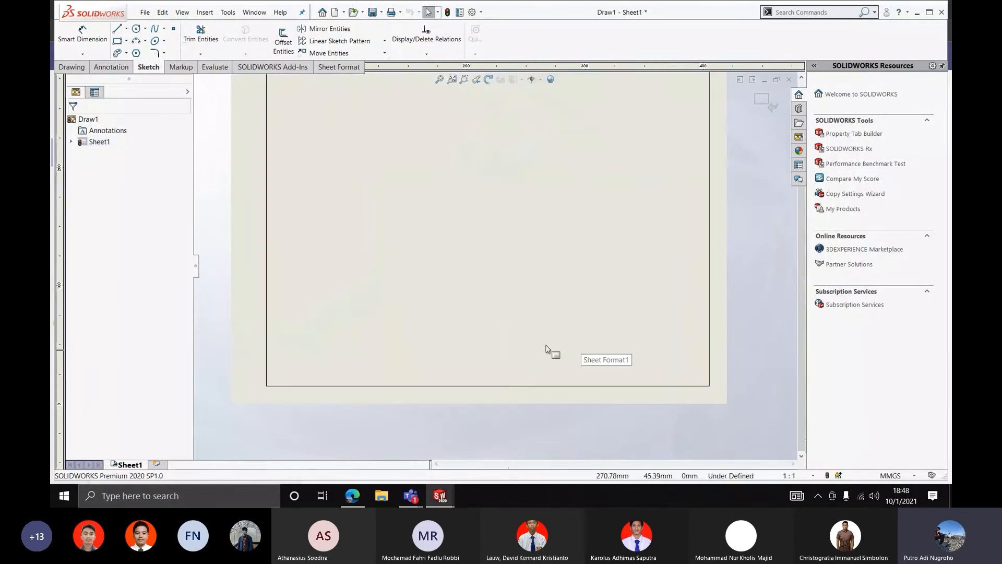
pyautogui.scroll(3, 466, 228)
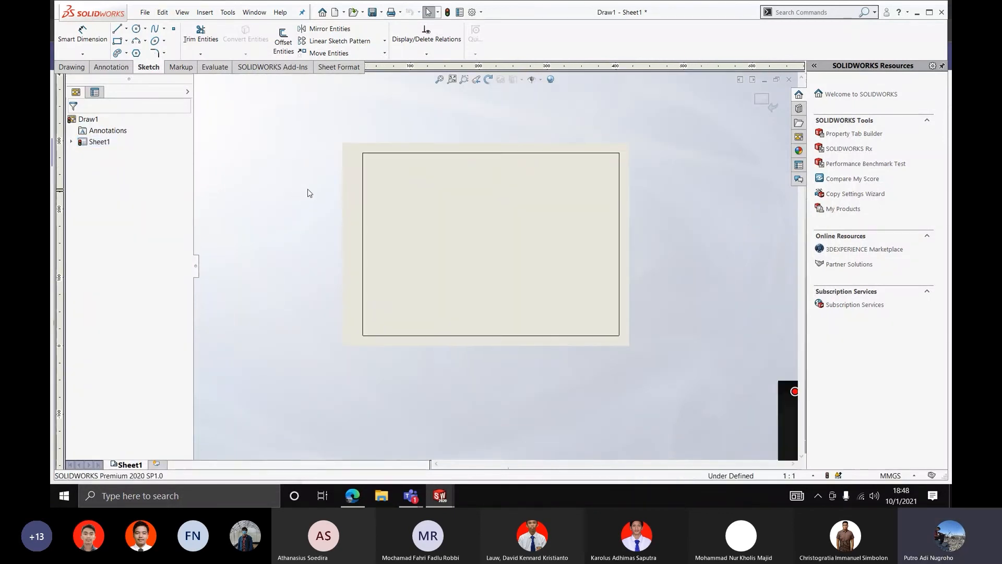
# Create a new drawing with the standard A3 (ISO) sheet format, without inserting a model view
pyautogui.click(335, 12)
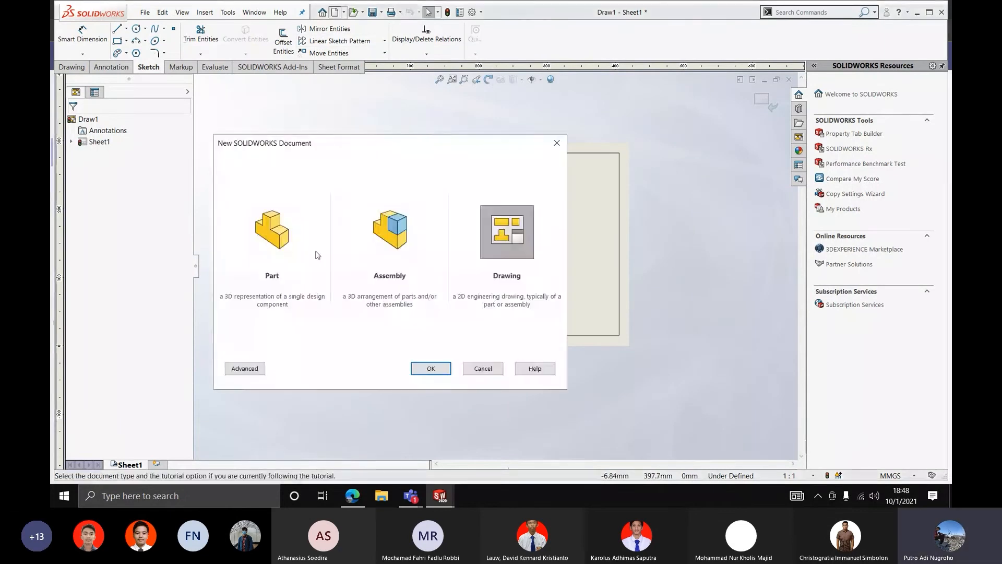
pyautogui.doubleClick(493, 230)
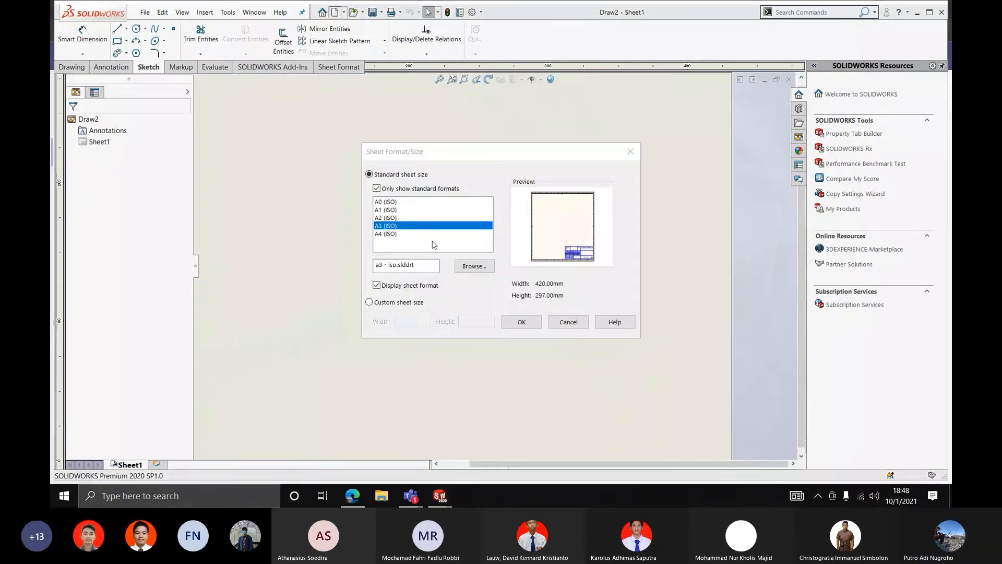
pyautogui.click(522, 322)
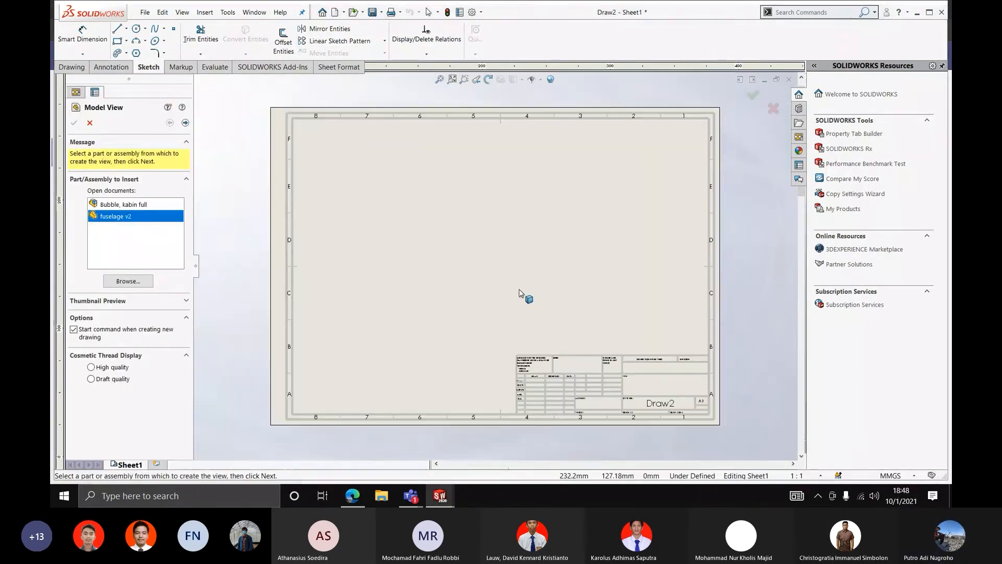
pyautogui.press('Escape')
# Edit the new drawing's sheet format and delete the whole default title block
pyautogui.rightClick(444, 265)
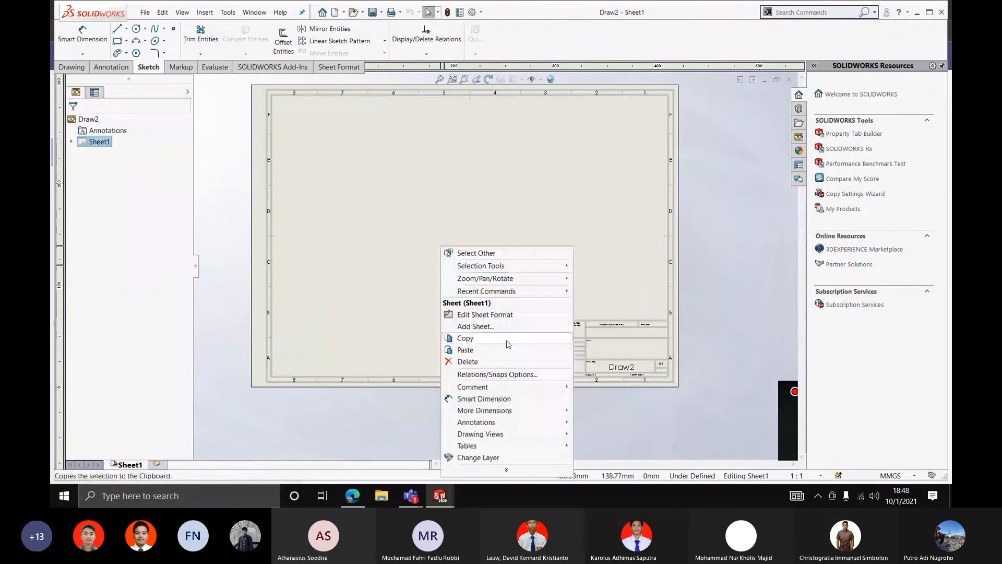
pyautogui.click(485, 314)
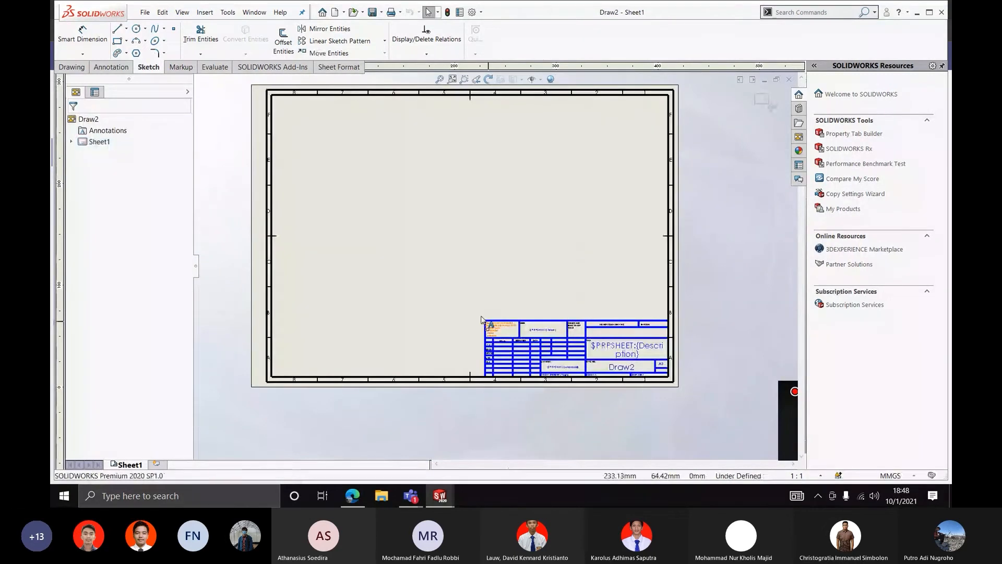
pyautogui.moveTo(444, 293); pyautogui.dragTo(692, 405)
pyautogui.press('Delete')
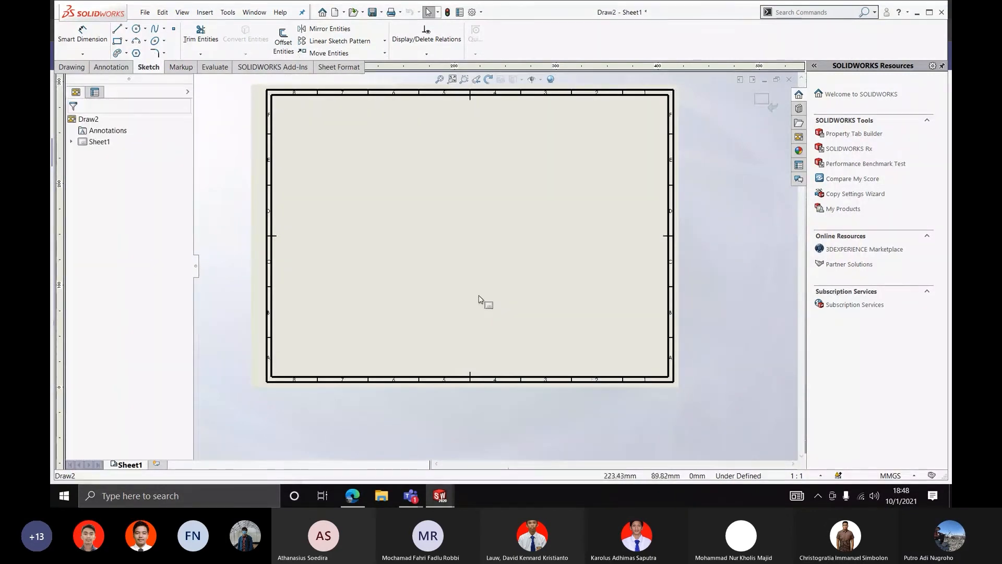
# Paste the copied title block into the sheet format and move its text notes toward the border's lower-right corner
pyautogui.hotkey('ctrl', 'v')
pyautogui.moveTo(398, 251); pyautogui.dragTo(616, 351)
pyautogui.scroll(-5, 588, 345)
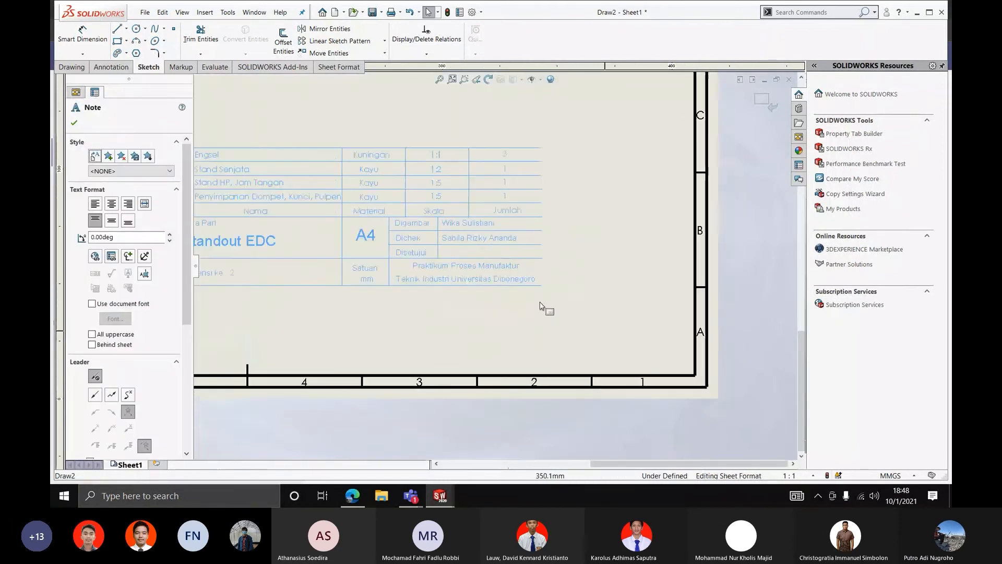
pyautogui.moveTo(506, 279); pyautogui.dragTo(653, 360)
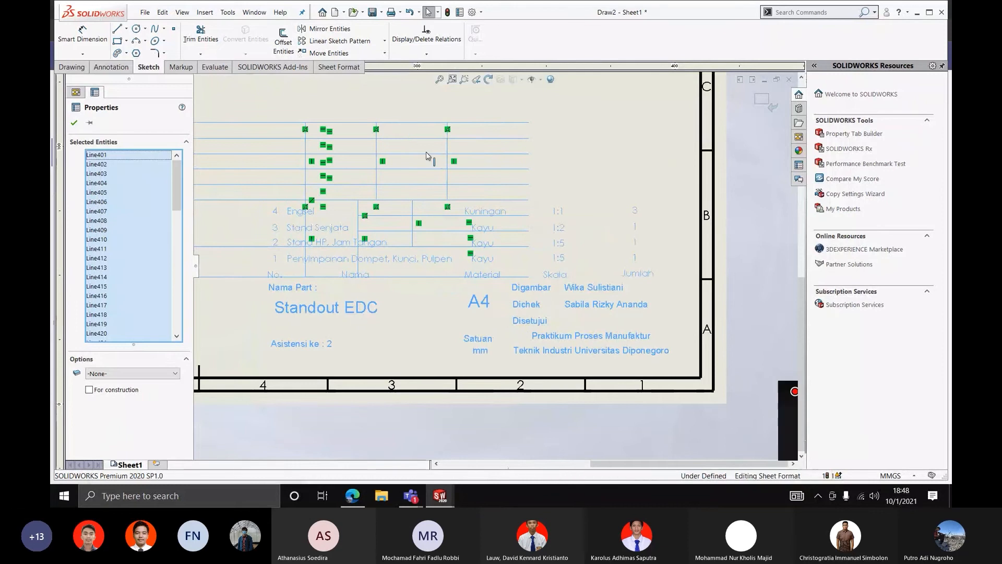
# Move the title block's table lines flush into the border's lower-right corner and align the text notes with their cells
pyautogui.click(557, 226)
pyautogui.moveTo(556, 224); pyautogui.dragTo(570, 223)
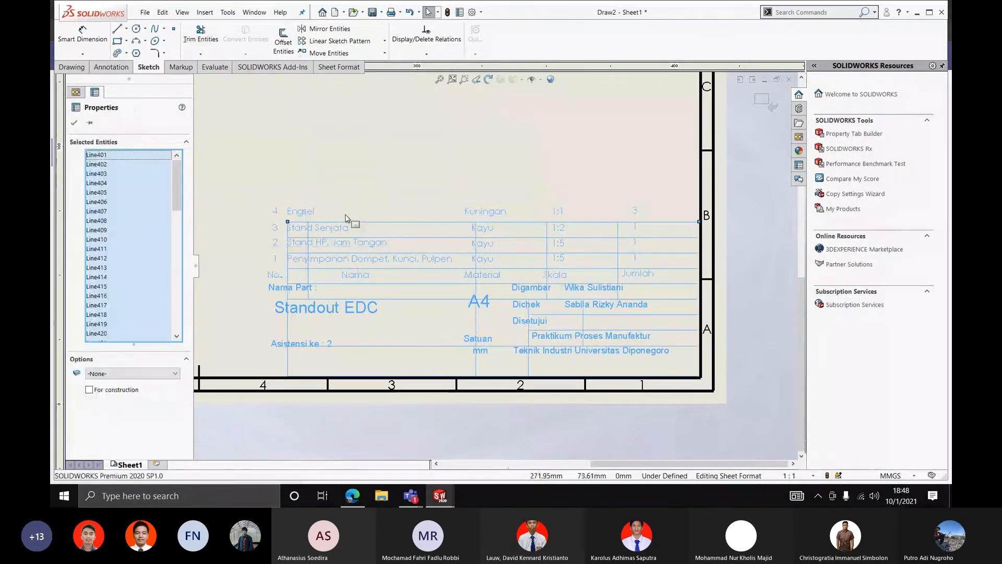
pyautogui.moveTo(305, 210); pyautogui.dragTo(327, 228)
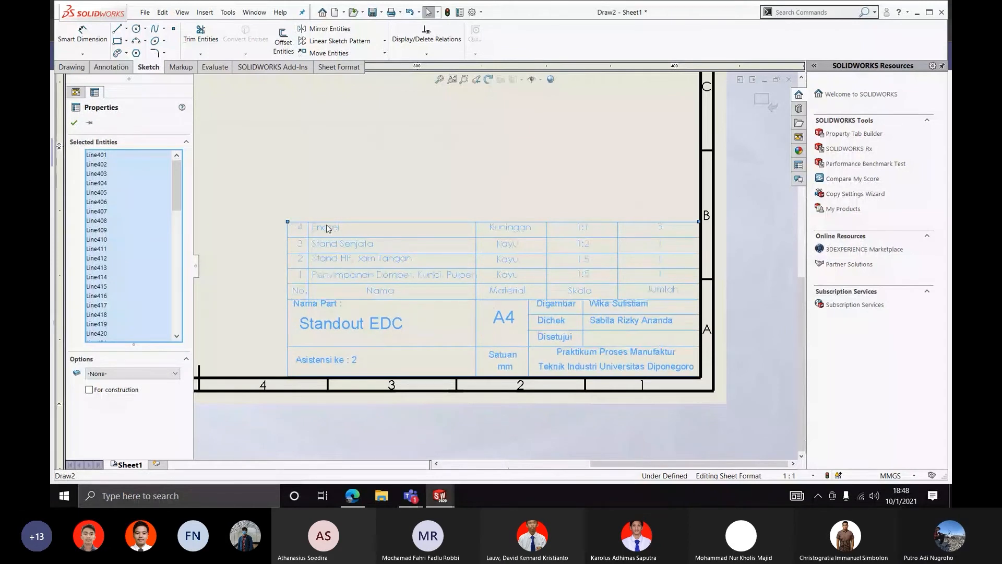
pyautogui.click(376, 195)
# Simplify the automatic border by turning off the double-line border, the zone dividers, and the column and row zone labels
pyautogui.scroll(3, 377, 194)
pyautogui.rightClick(371, 161)
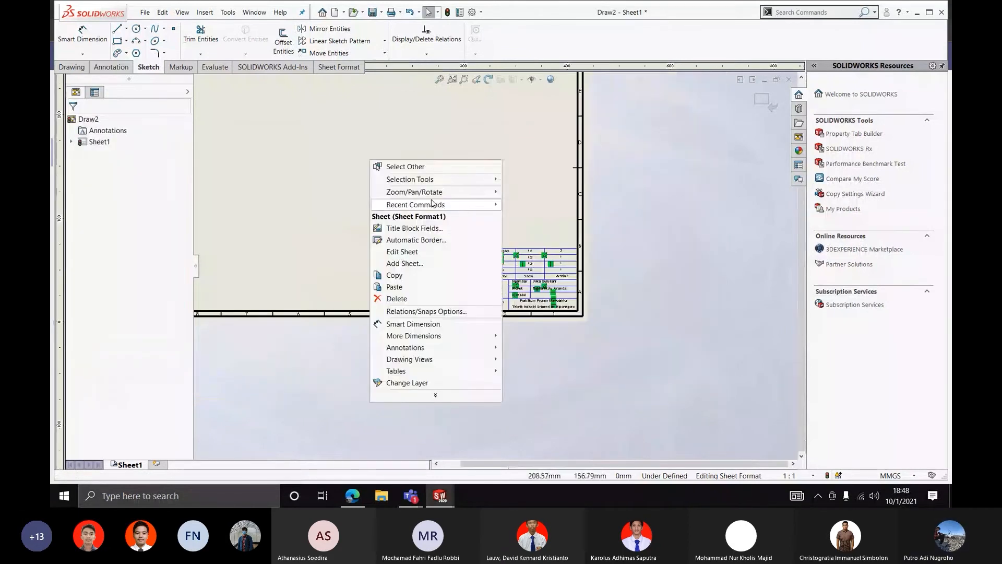
pyautogui.click(435, 239)
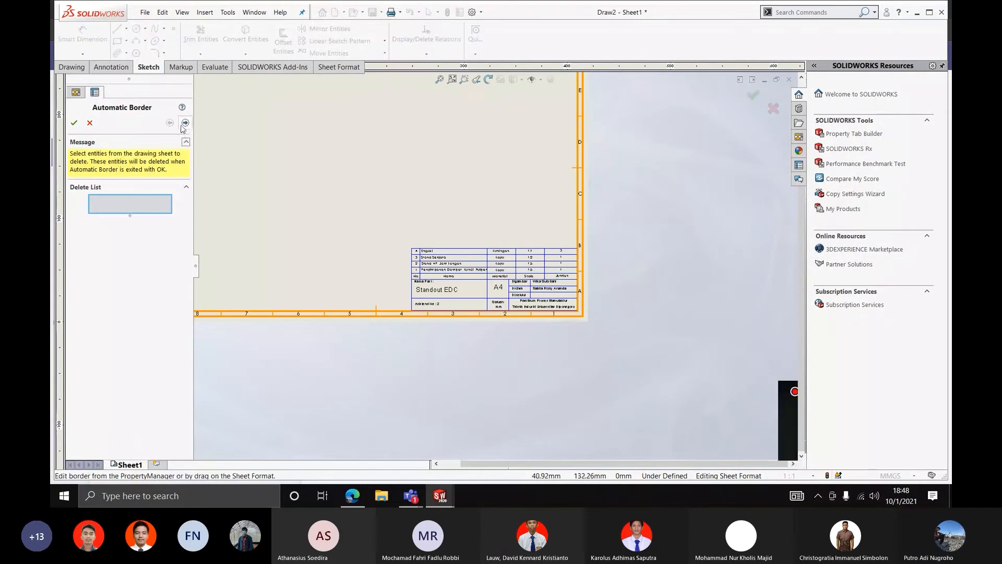
pyautogui.click(184, 125)
pyautogui.scroll(-3, 86, 324)
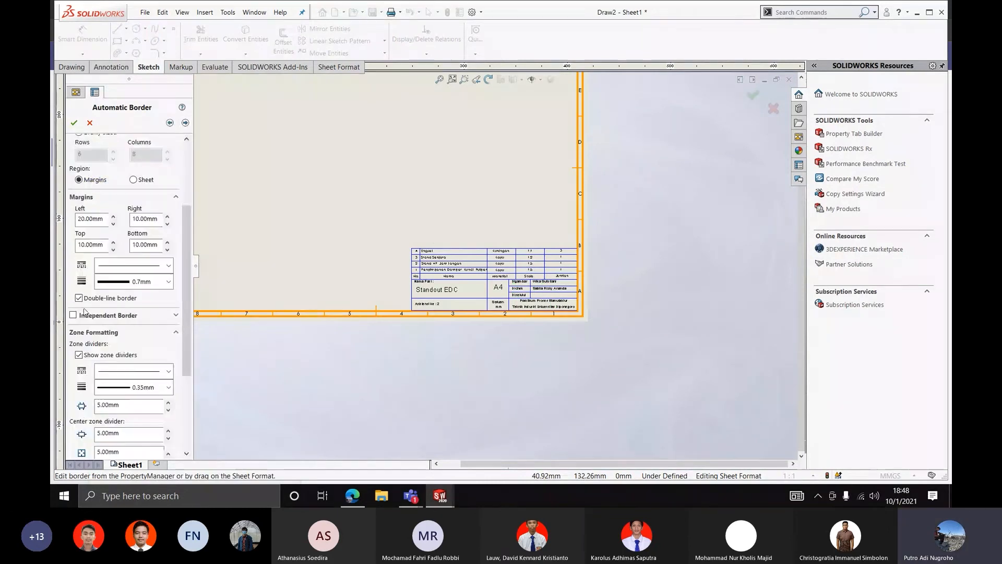
pyautogui.click(87, 300)
pyautogui.scroll(-3, 84, 292)
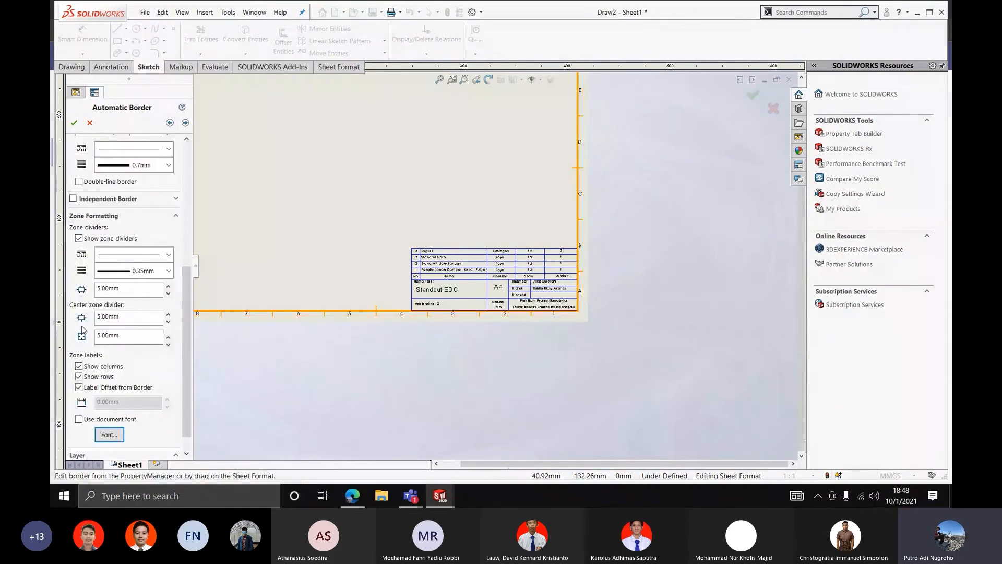
pyautogui.click(79, 238)
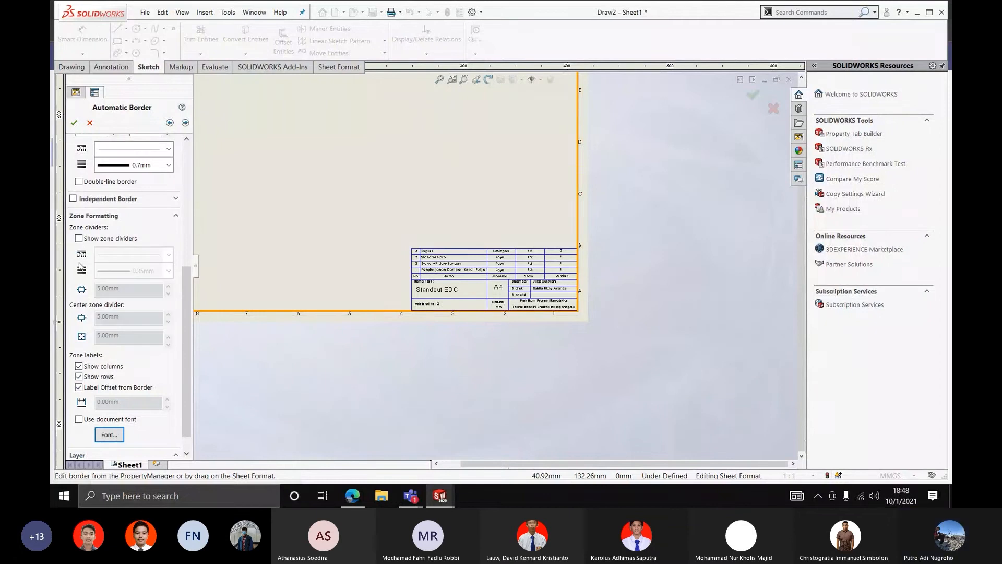
pyautogui.scroll(-1, 80, 345)
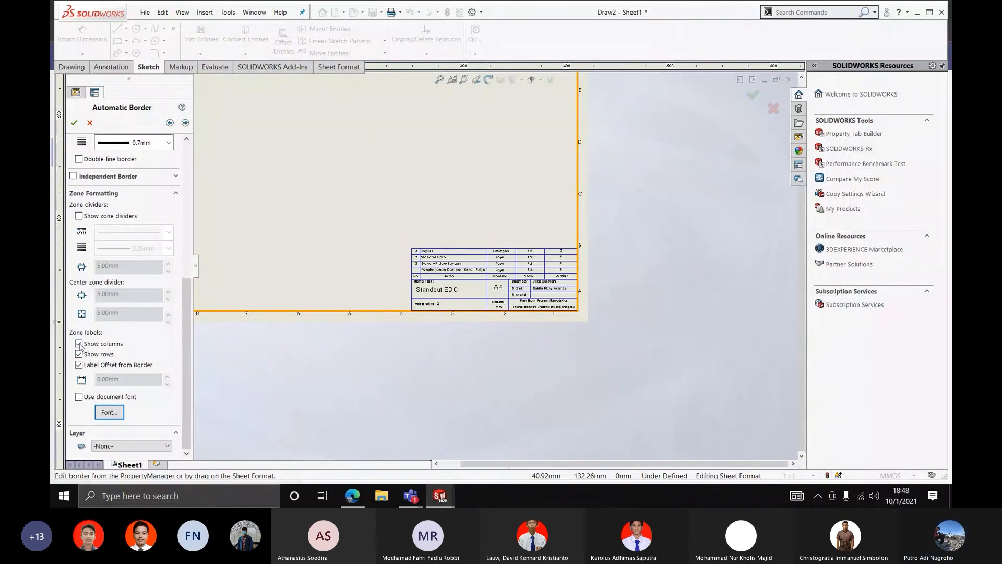
pyautogui.click(73, 123)
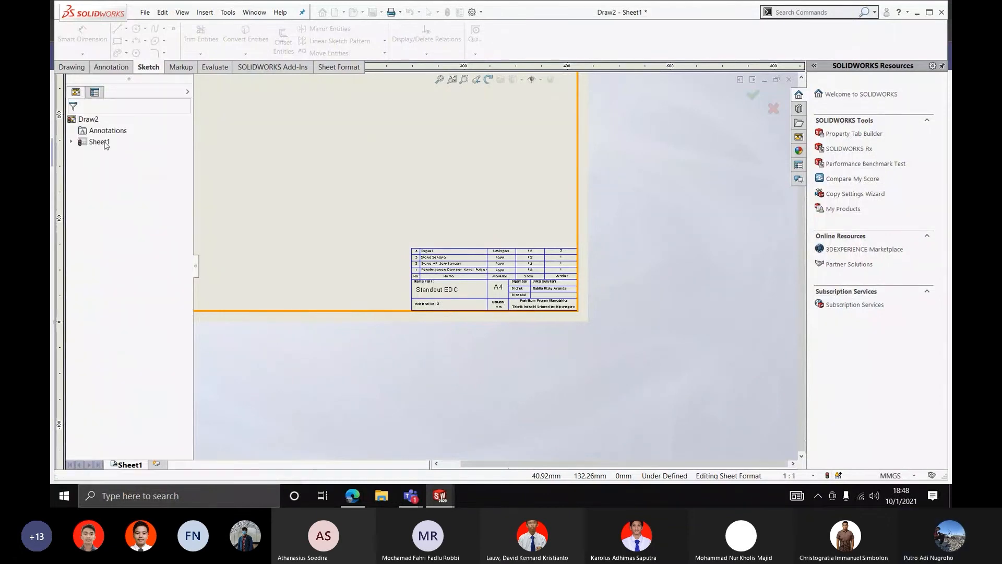
# Leave the sheet format, return to editing the sheet, and inspect the simplified border and title block
pyautogui.press('f')
pyautogui.rightClick(427, 183)
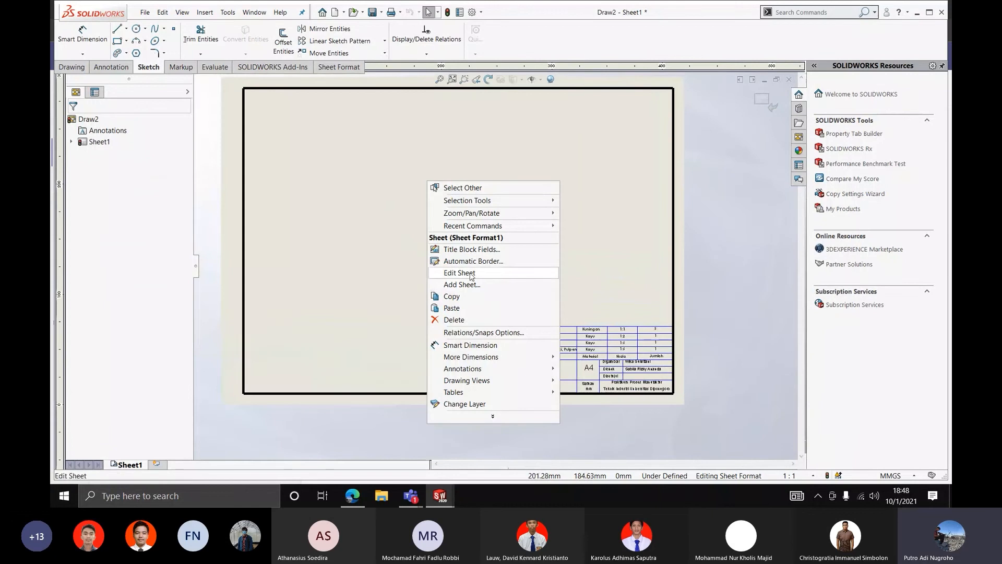
pyautogui.click(470, 273)
pyautogui.scroll(3, 469, 279)
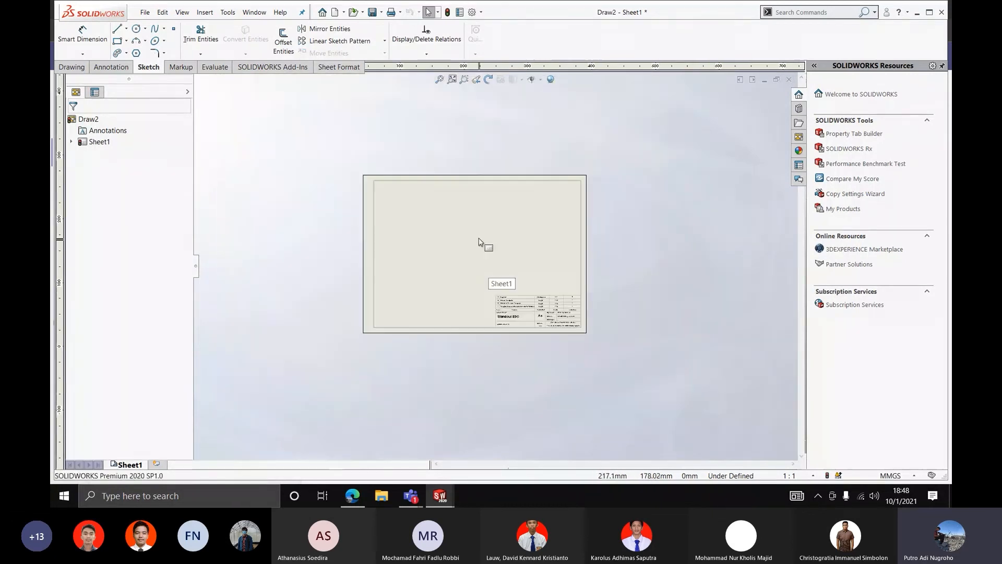
pyautogui.scroll(-2, 477, 240)
pyautogui.scroll(-1, 582, 358)
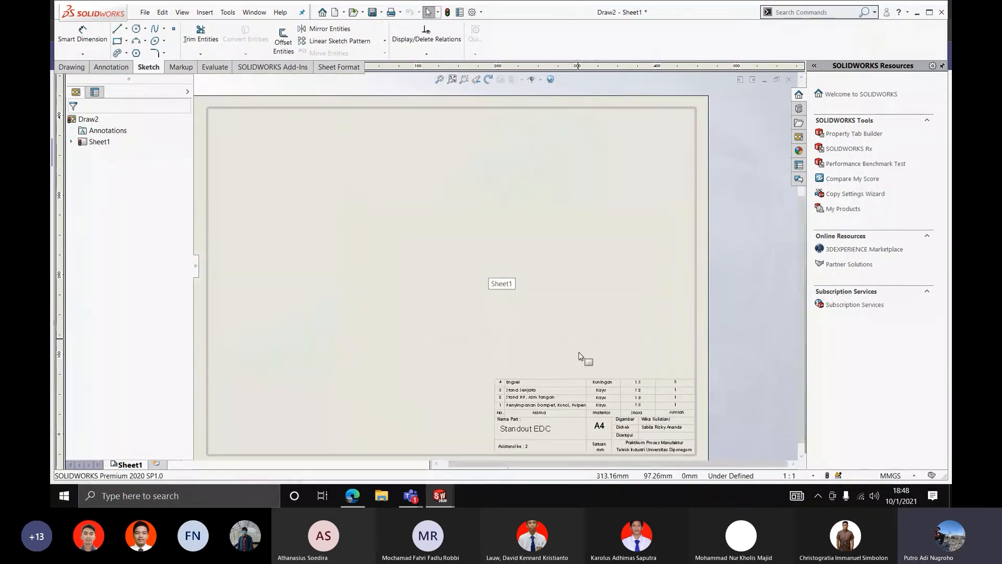
pyautogui.scroll(3, 473, 263)
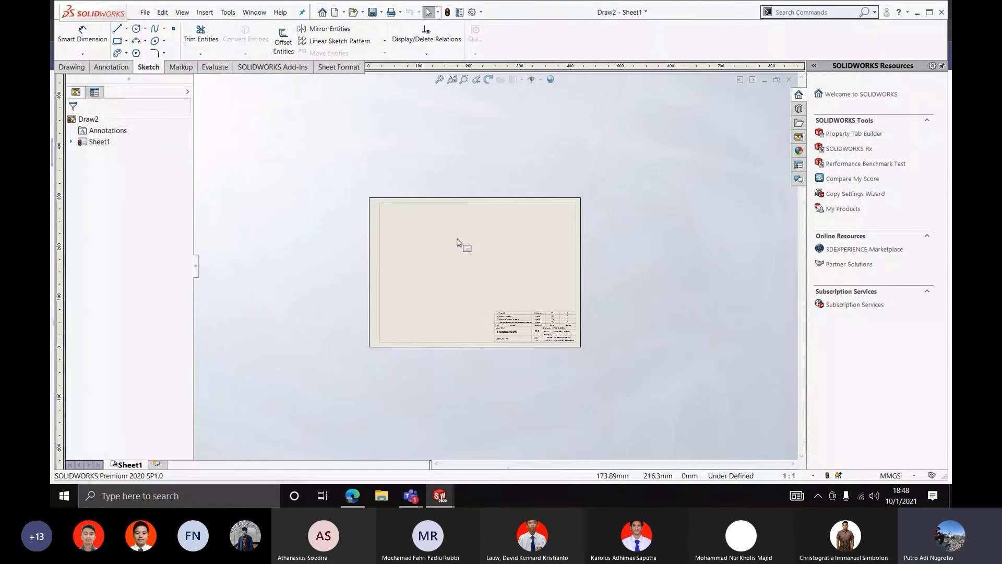
pyautogui.scroll(-3, 465, 263)
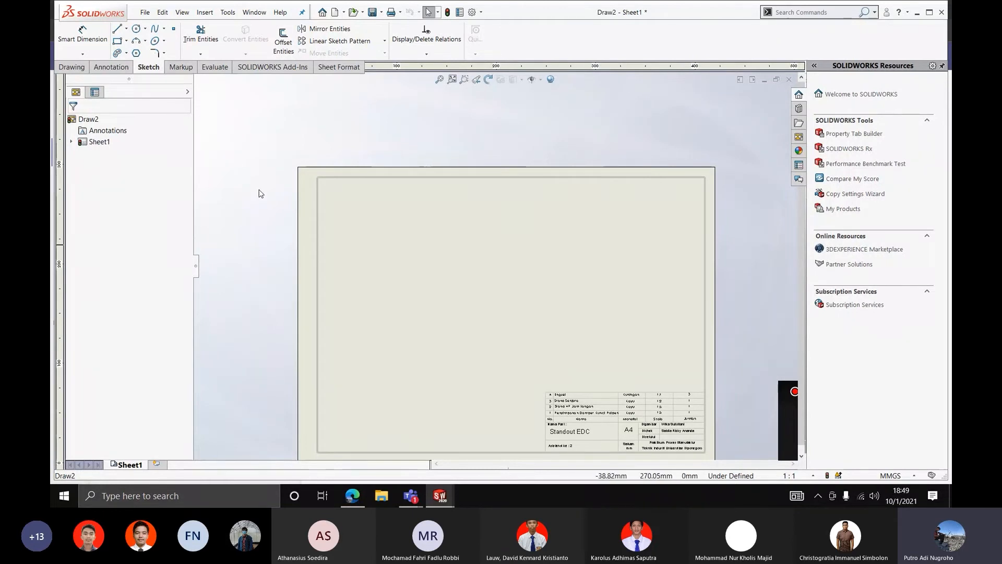
# Start a Model View and browse the Projekan folder and AeroModelling's fixed wing folder for a model to insert
pyautogui.click(73, 68)
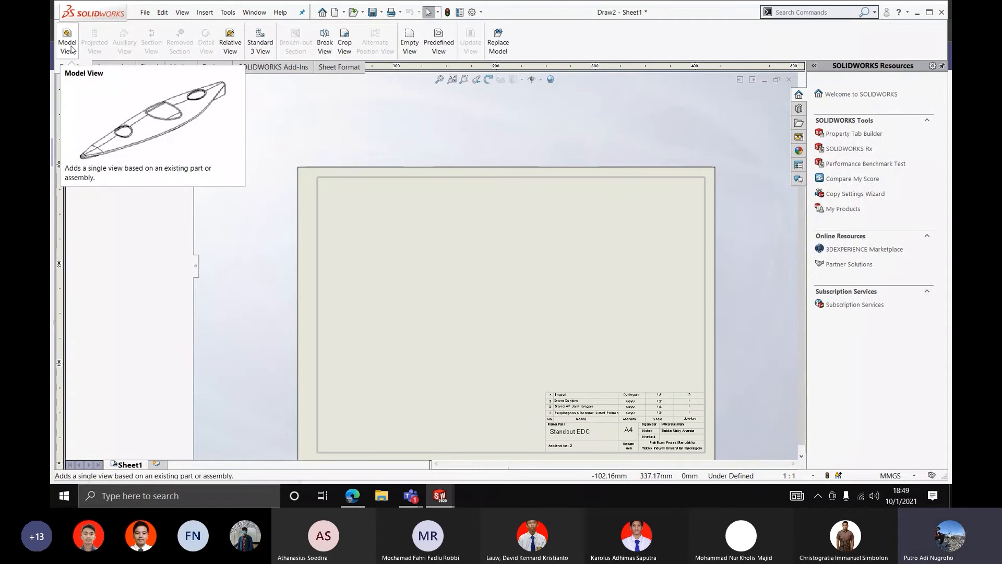
pyautogui.click(69, 46)
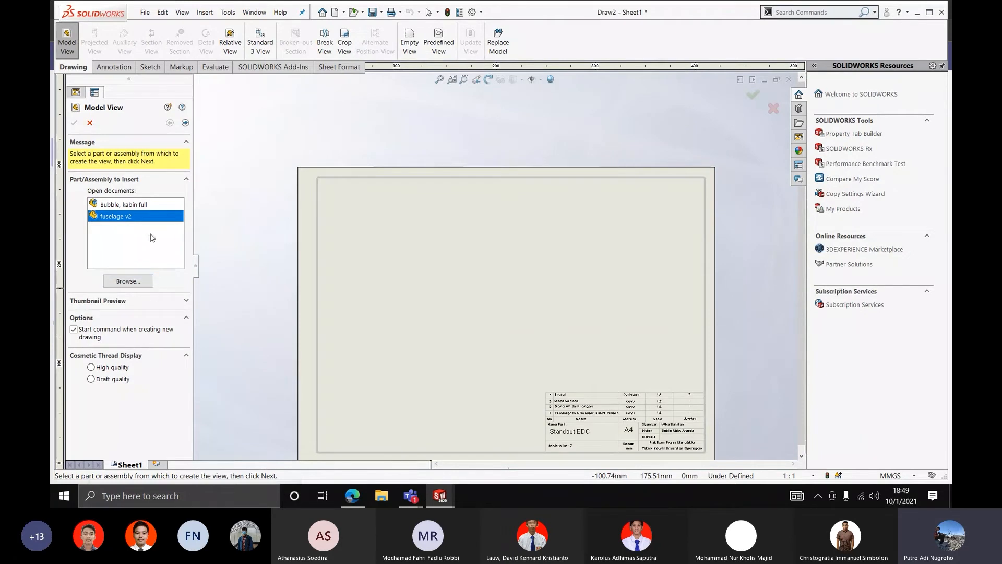
pyautogui.click(130, 204)
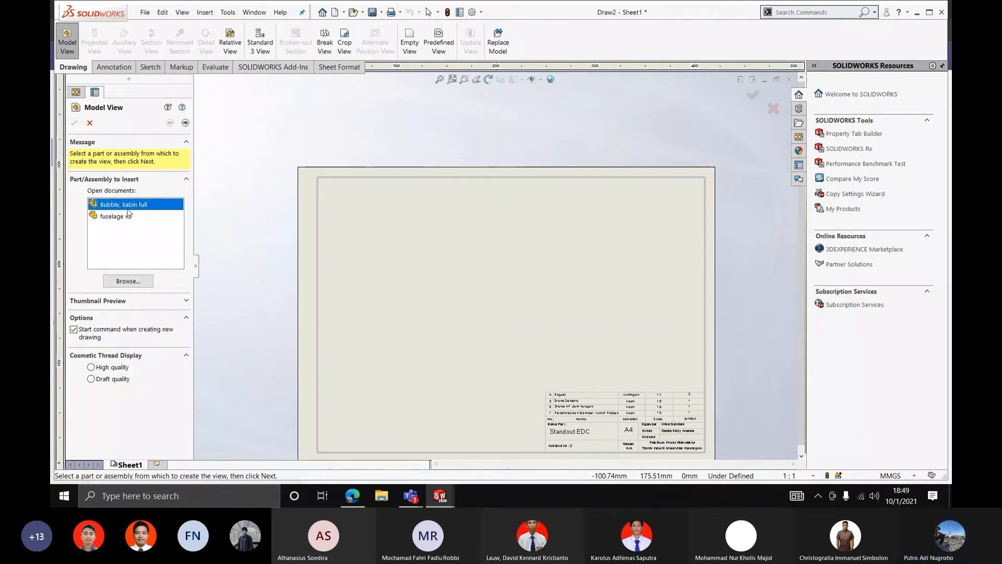
pyautogui.click(150, 284)
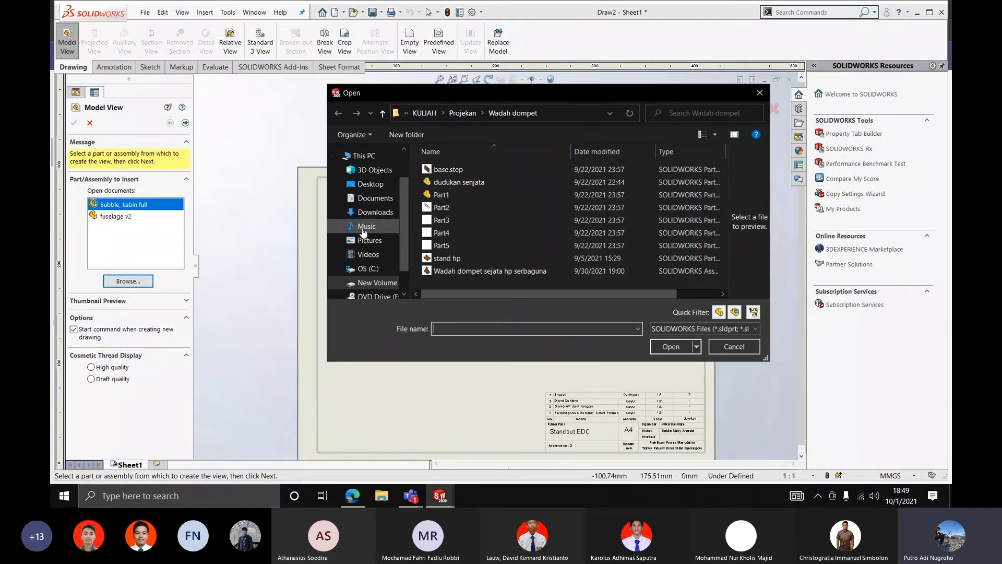
pyautogui.click(462, 113)
pyautogui.scroll(-5, 489, 245)
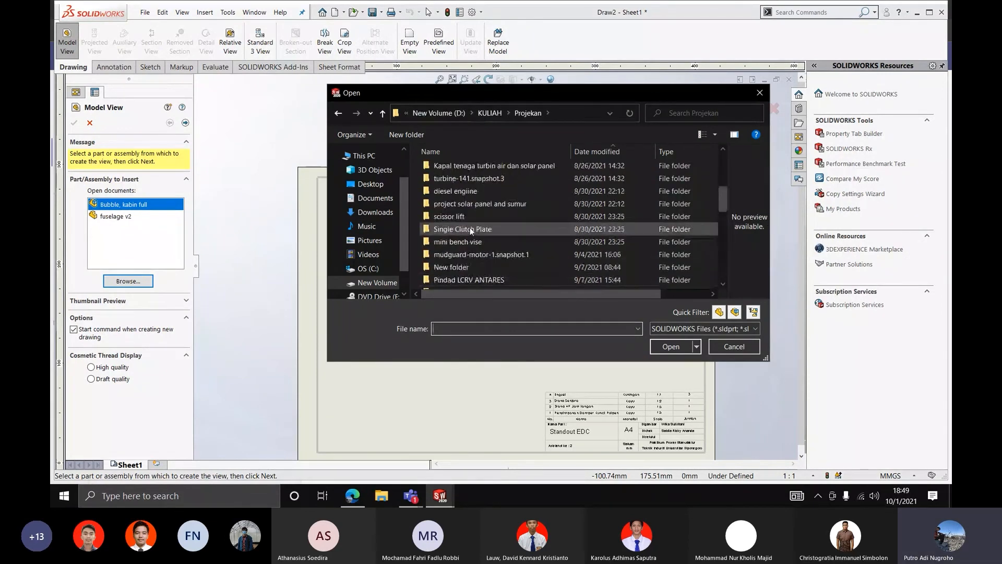
pyautogui.scroll(3, 469, 228)
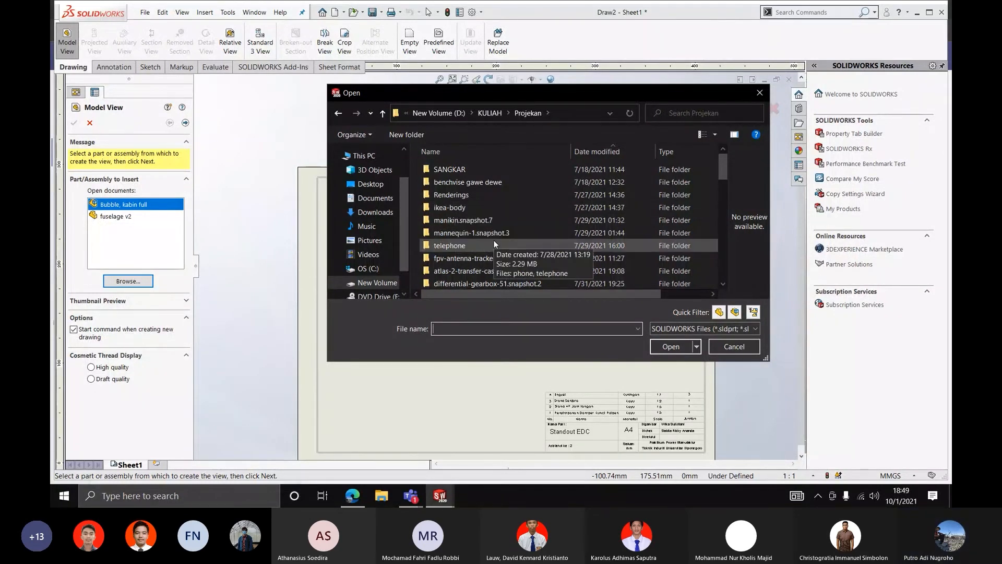
pyautogui.scroll(-6, 494, 242)
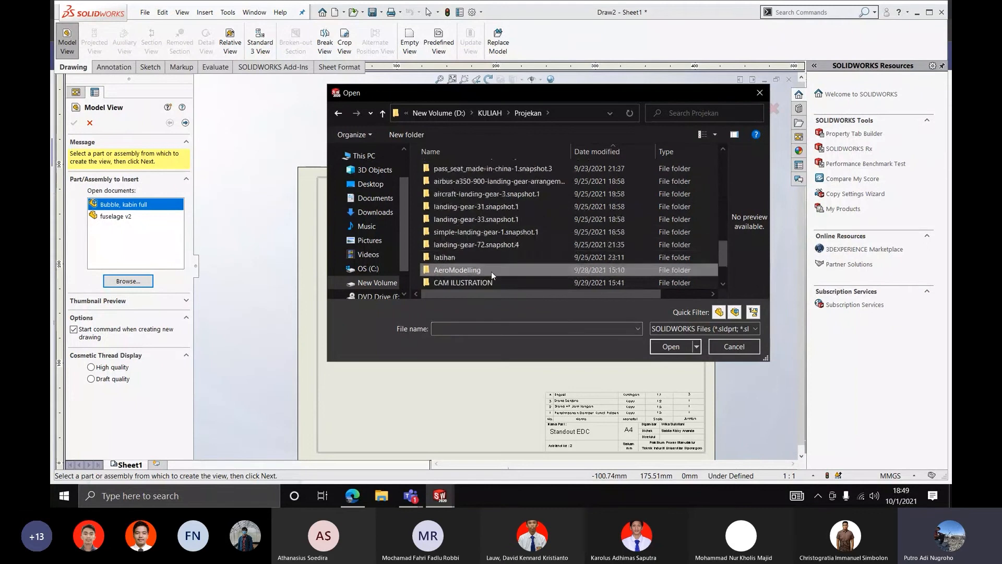
pyautogui.doubleClick(491, 270)
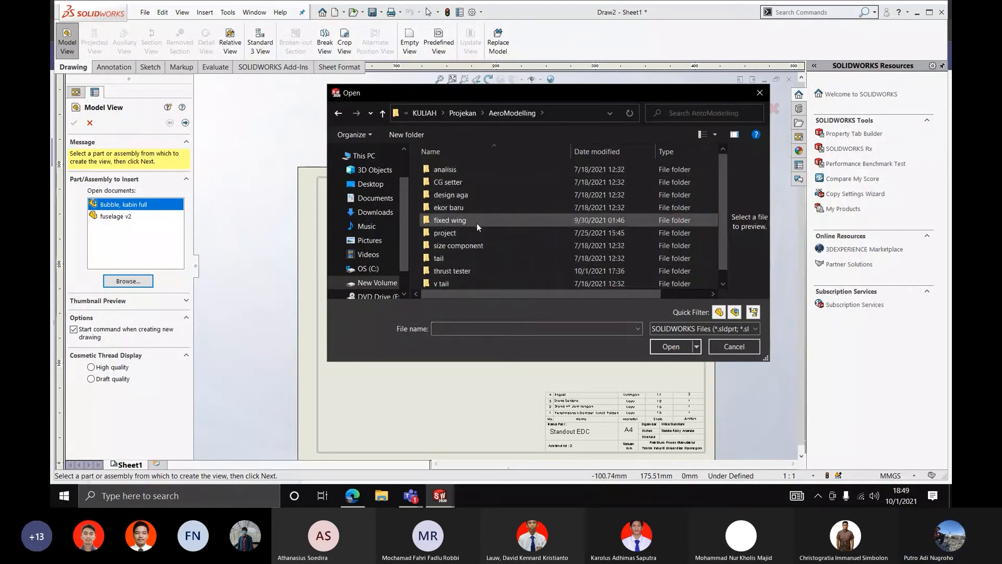
pyautogui.doubleClick(477, 223)
pyautogui.scroll(-3, 476, 232)
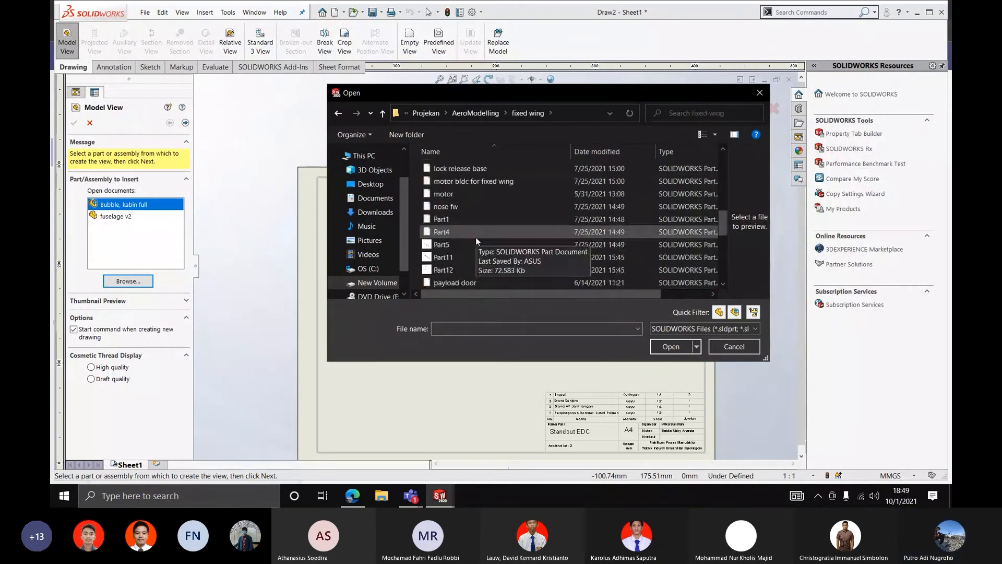
pyautogui.scroll(1, 470, 227)
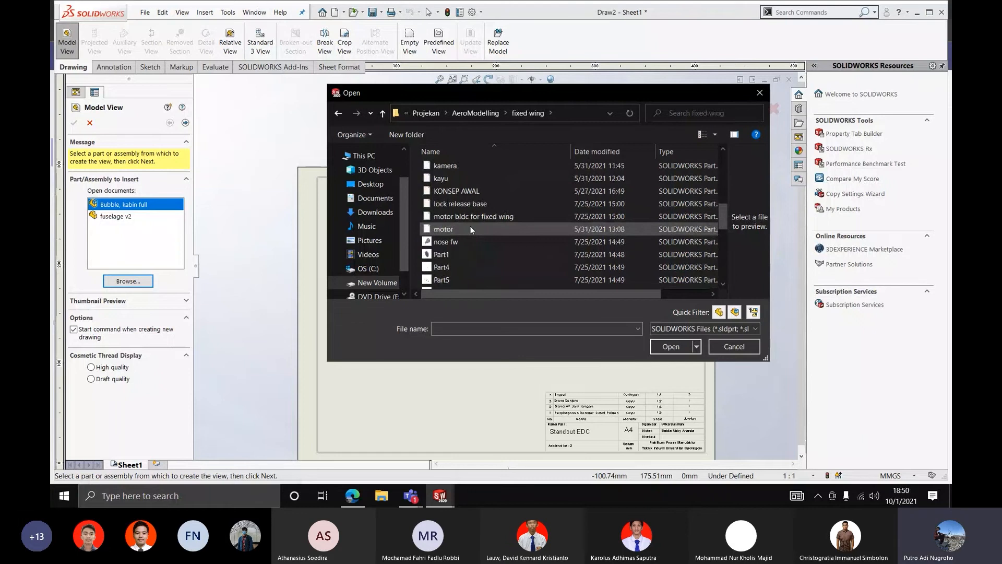
# Load the full system thrust tester assembly from the thrust tester folder as the model view's source and rebuild it
pyautogui.click(462, 114)
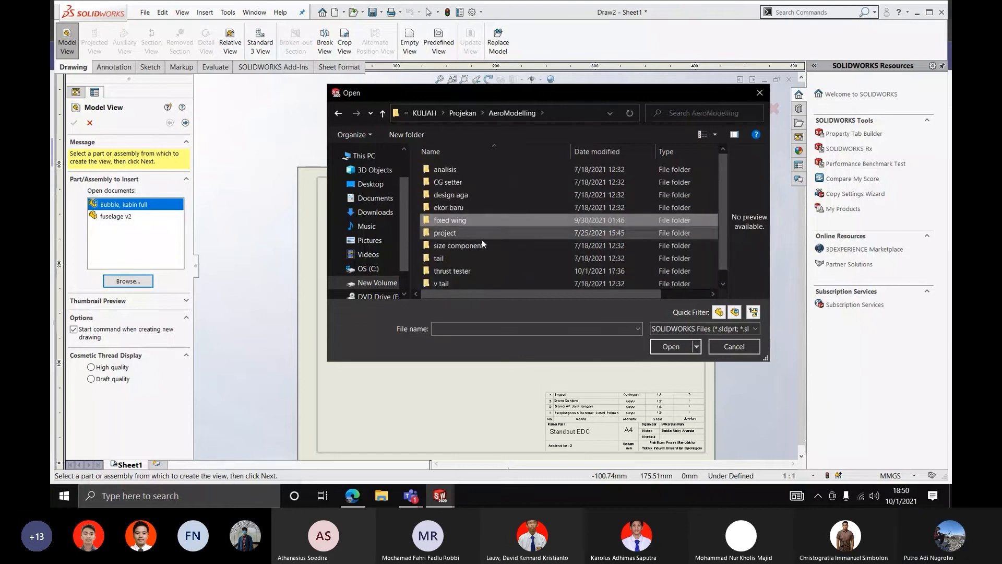
pyautogui.doubleClick(489, 269)
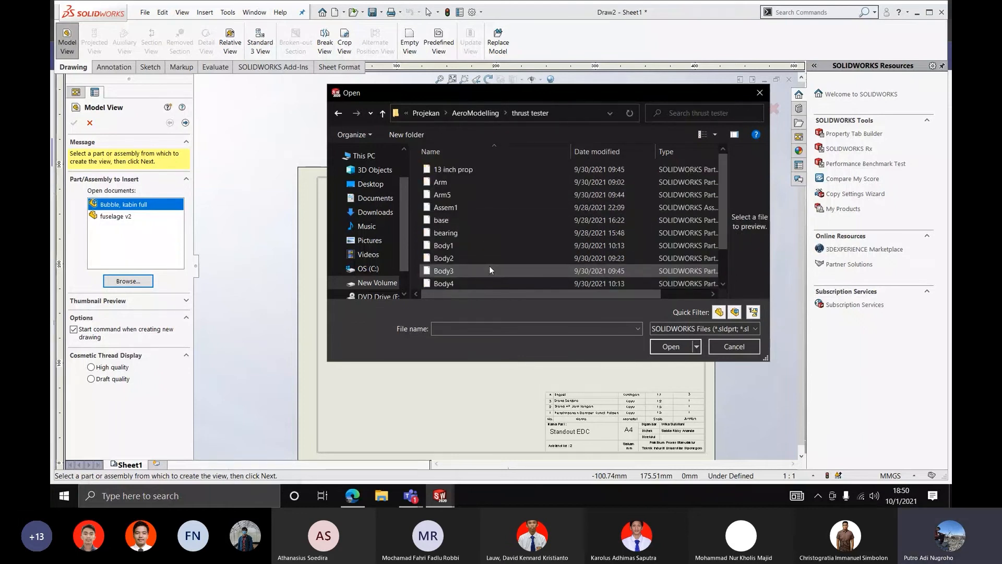
pyautogui.scroll(-1, 488, 266)
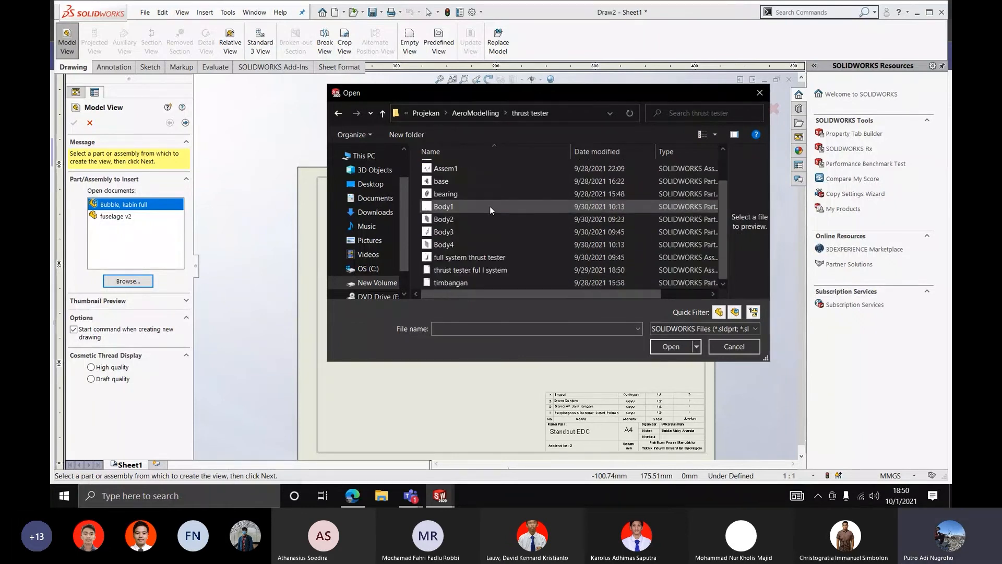
pyautogui.click(465, 261)
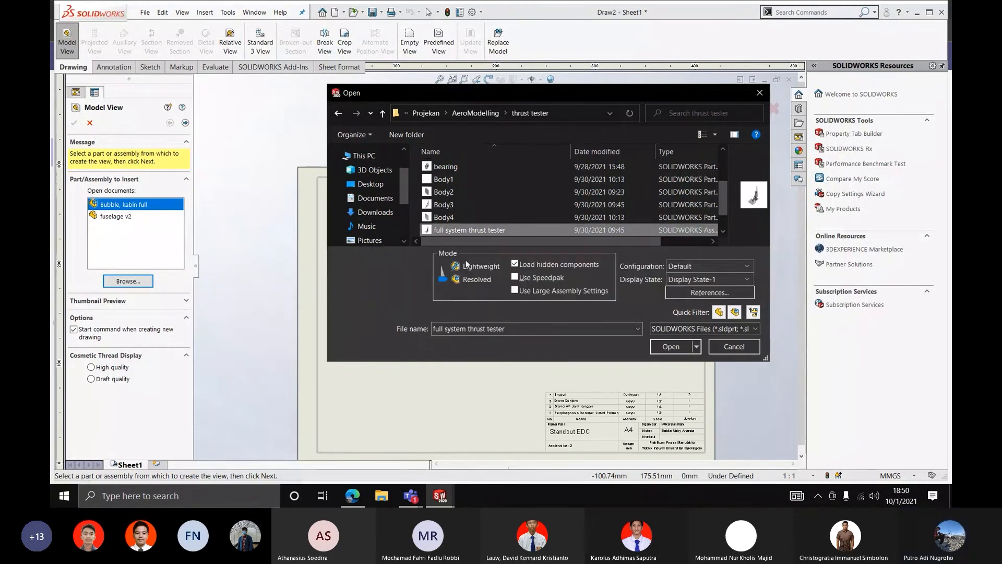
pyautogui.click(670, 346)
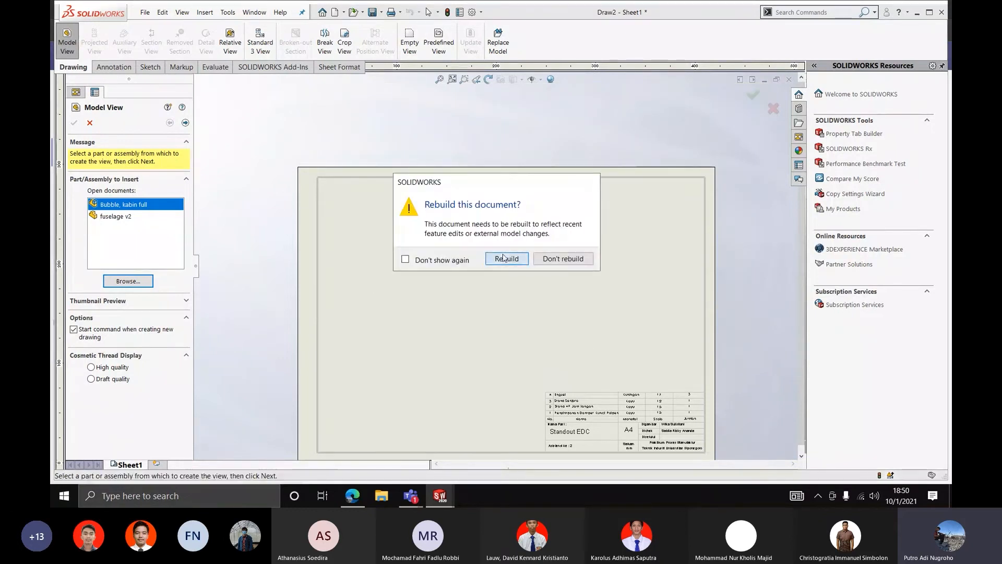
pyautogui.click(504, 258)
pyautogui.click(638, 333)
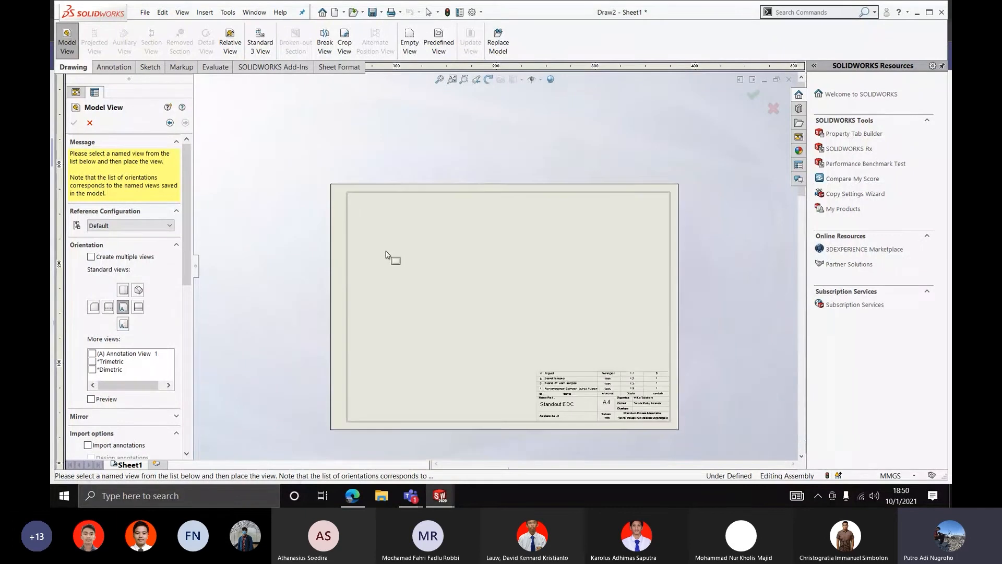
# Try a previewed side view of the assembly in Shaded With Edges style, then abandon it without saving the modified documents
pyautogui.scroll(-5, 384, 256)
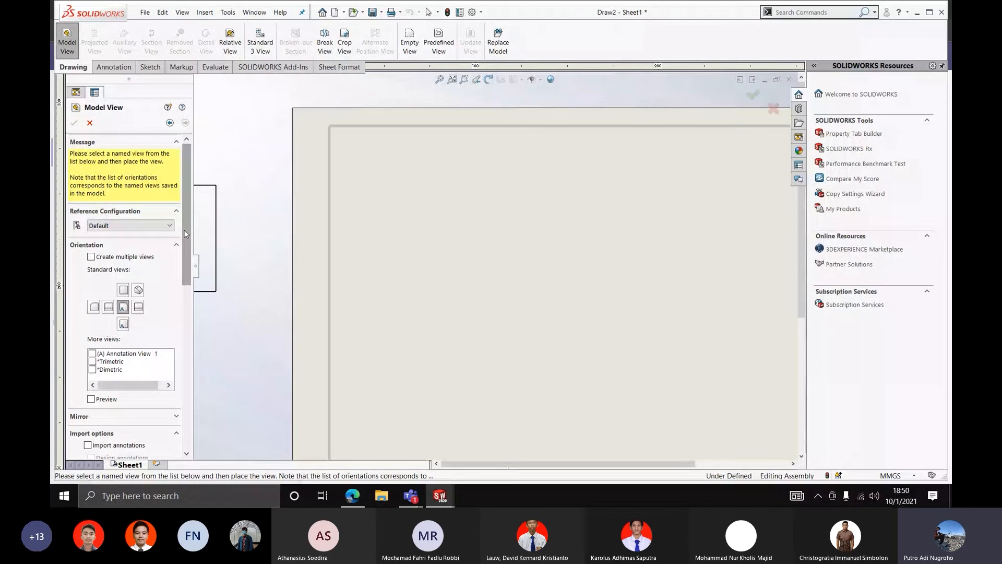
pyautogui.scroll(-3, 186, 234)
pyautogui.click(90, 261)
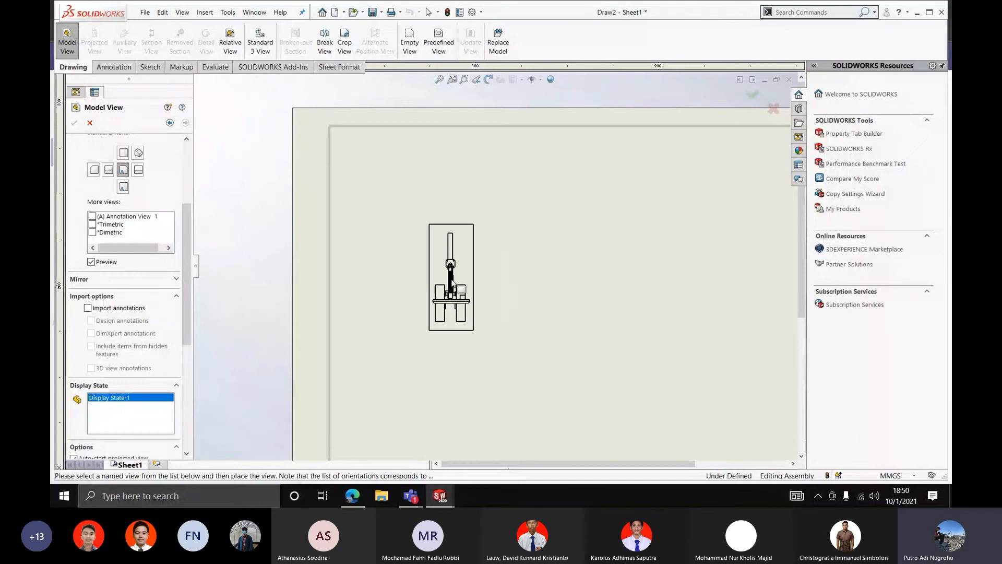
pyautogui.scroll(-3, 186, 262)
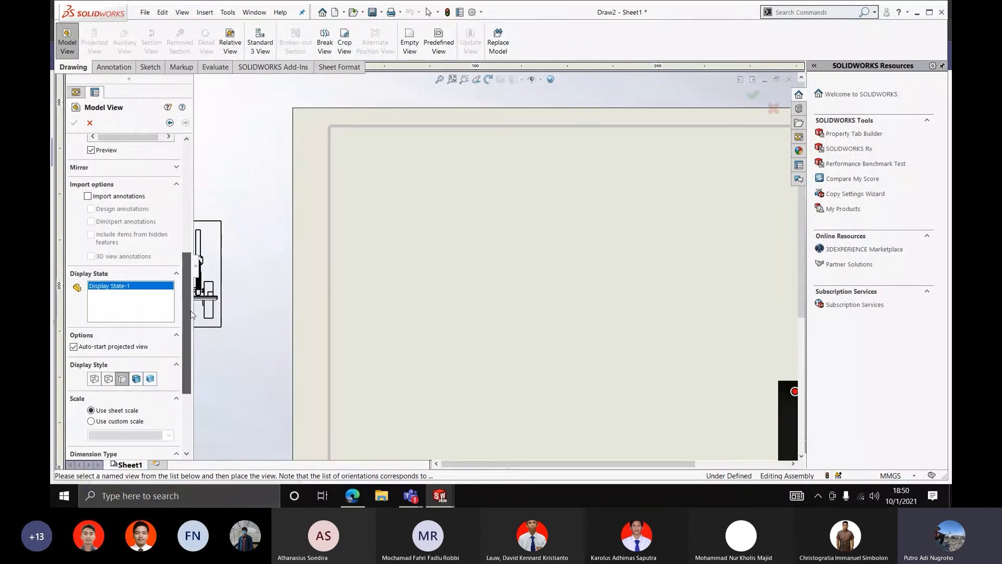
pyautogui.scroll(-3, 188, 334)
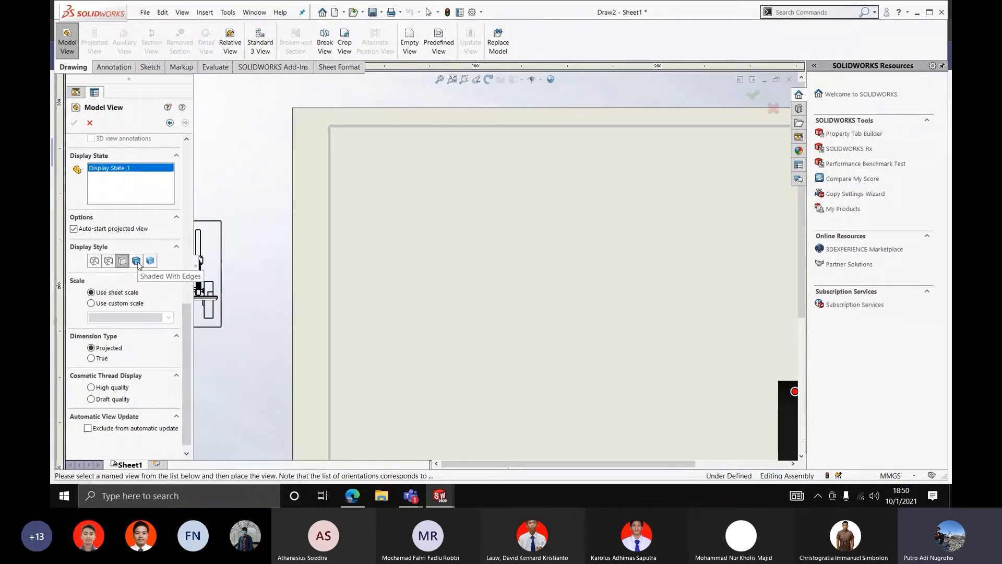
pyautogui.click(136, 261)
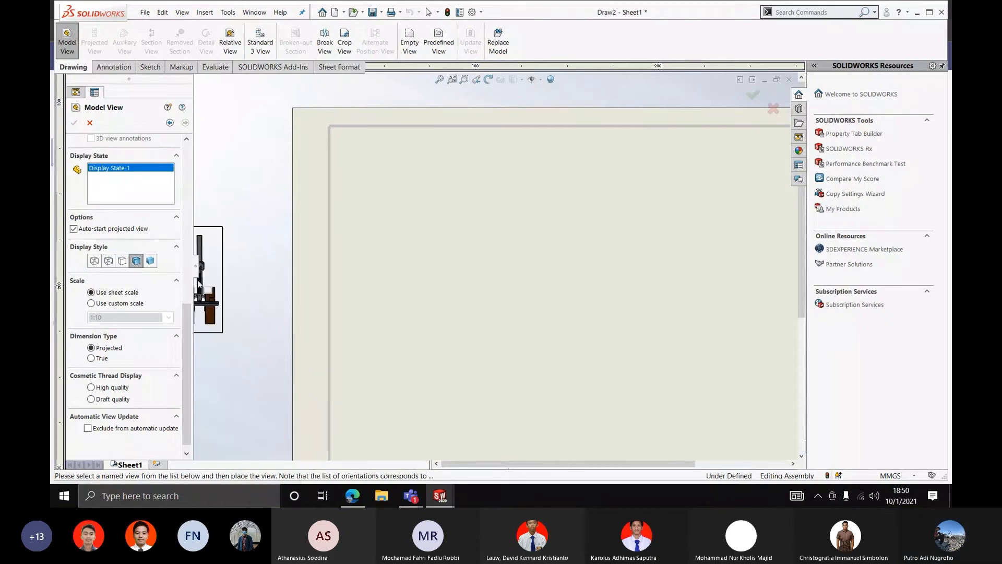
pyautogui.moveTo(188, 321); pyautogui.dragTo(189, 198)
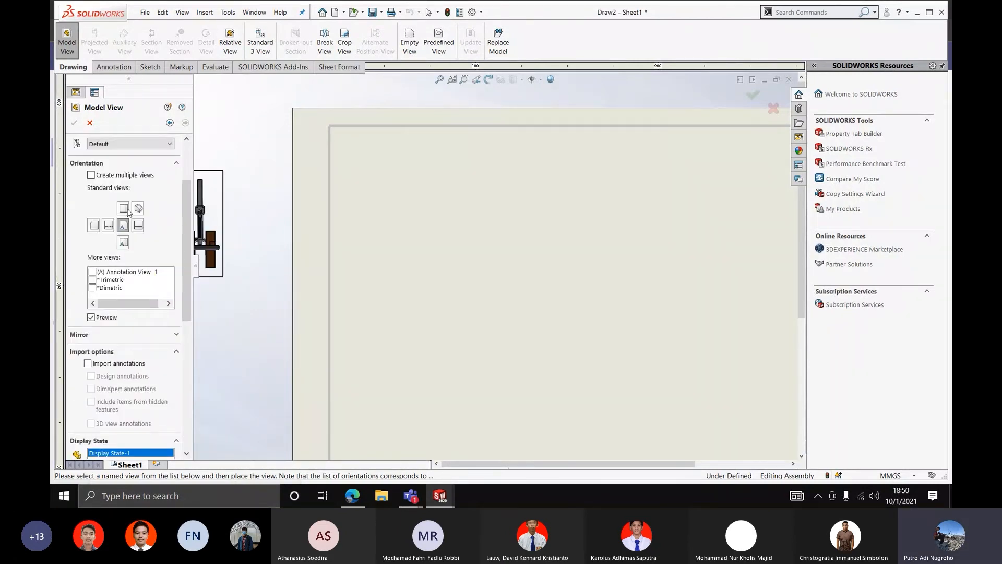
pyautogui.click(108, 225)
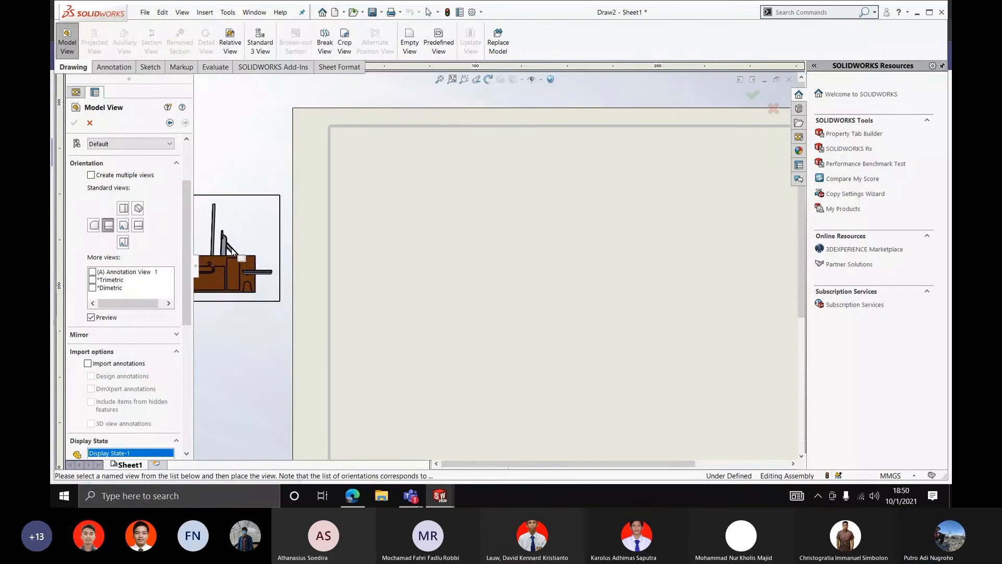
pyautogui.hotkey('ctrl', 'w')
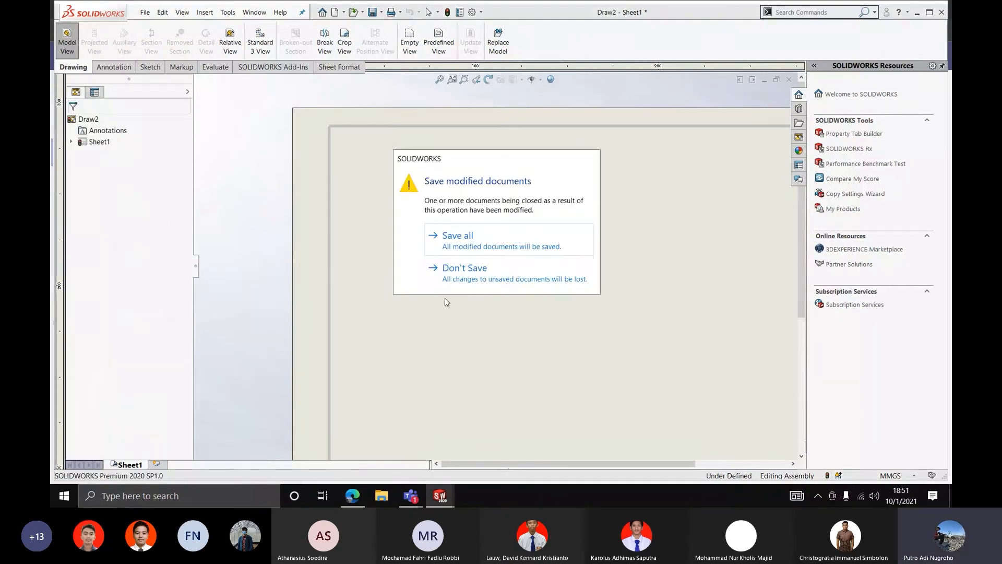
pyautogui.click(483, 269)
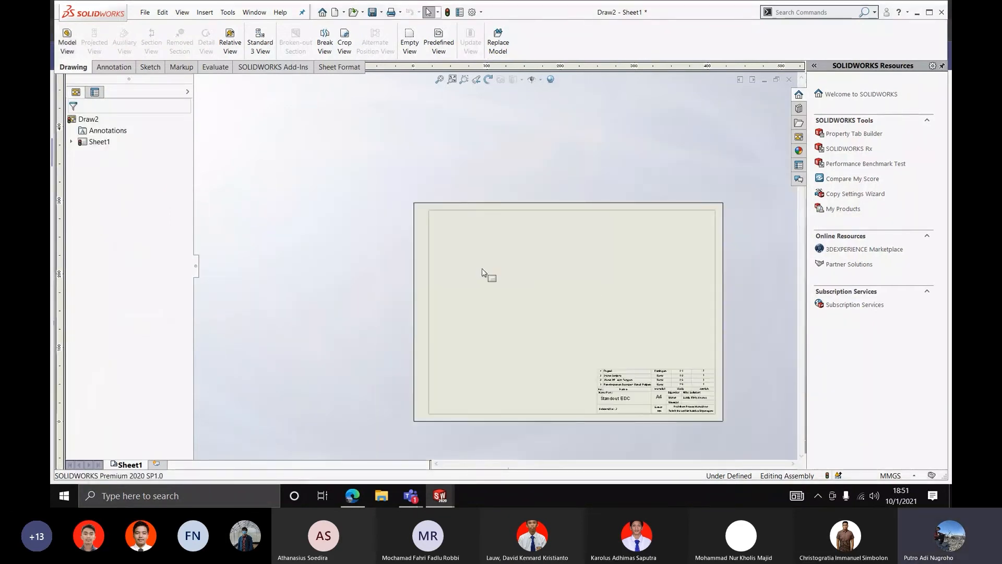
# Open the full system thrust tester assembly from the recent documents and dismiss its rebuild error list
pyautogui.scroll(-3, 481, 275)
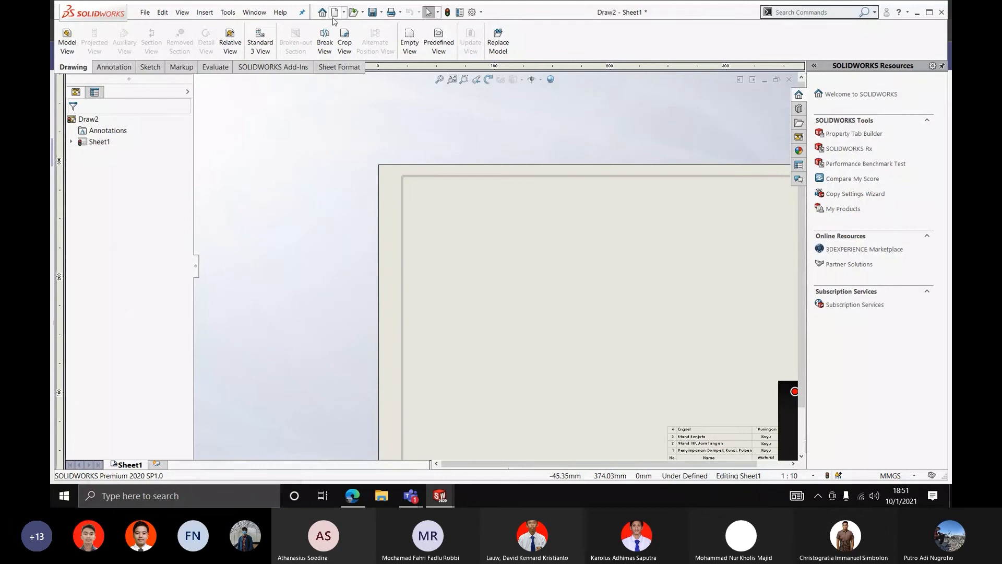
pyautogui.click(364, 12)
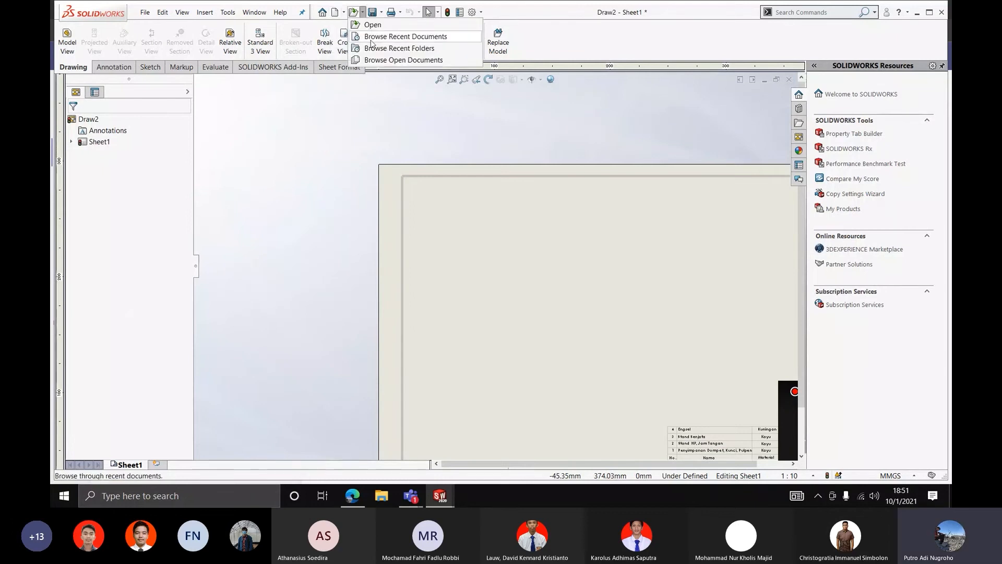
pyautogui.click(383, 31)
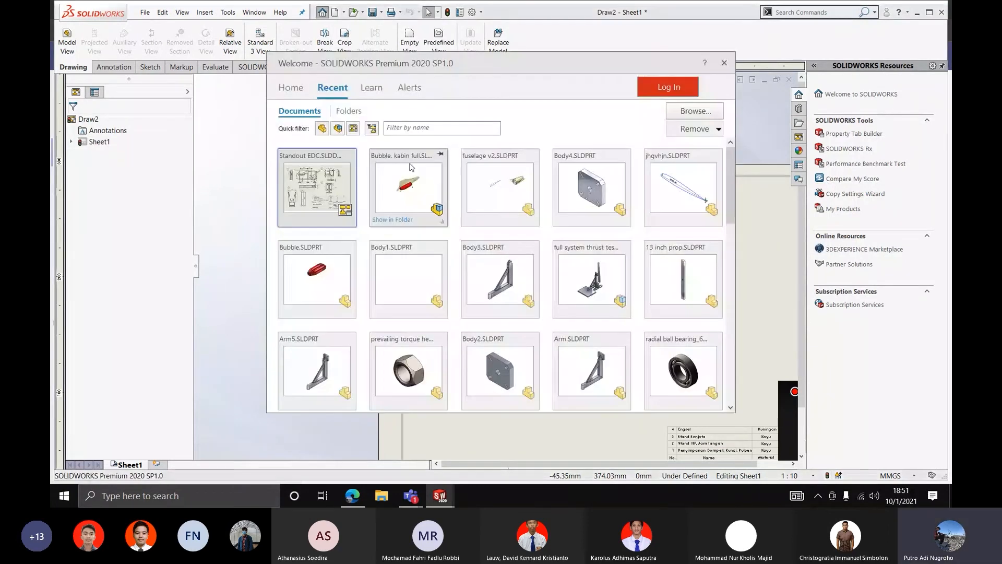
pyautogui.scroll(-2, 470, 219)
pyautogui.click(593, 252)
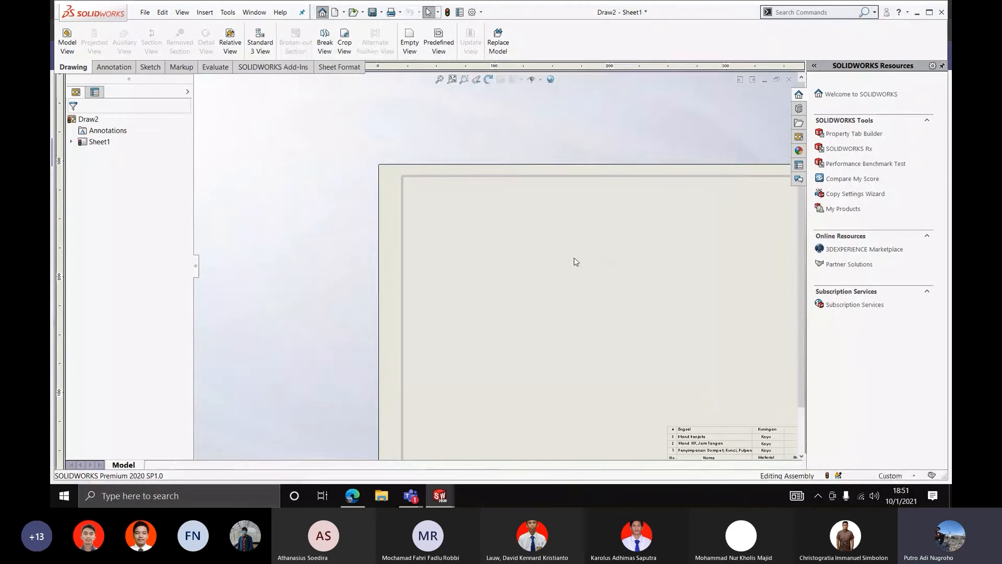
pyautogui.click(510, 256)
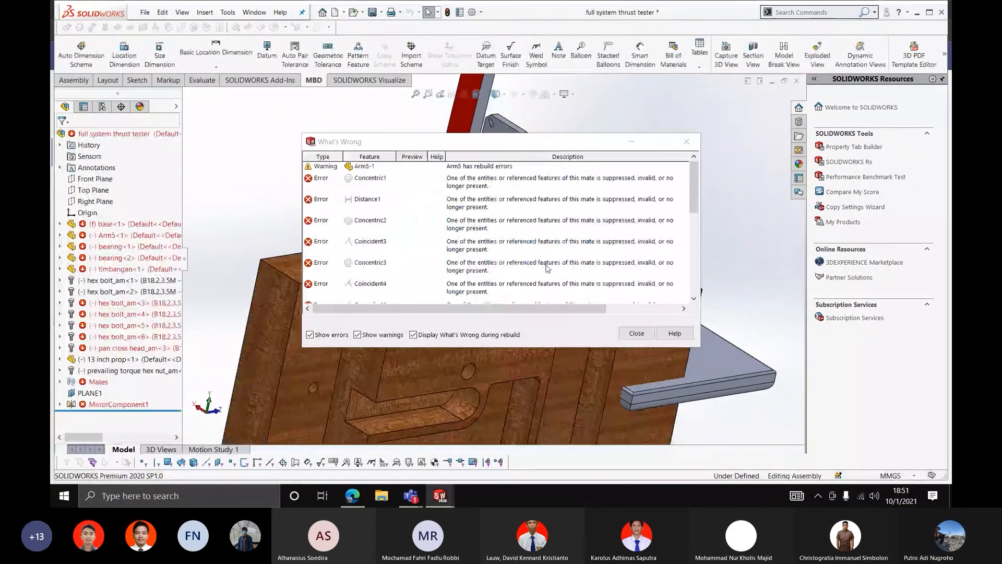
pyautogui.click(637, 333)
# Delete the two wooden base blocks from the full system thrust tester assembly
pyautogui.scroll(3, 509, 289)
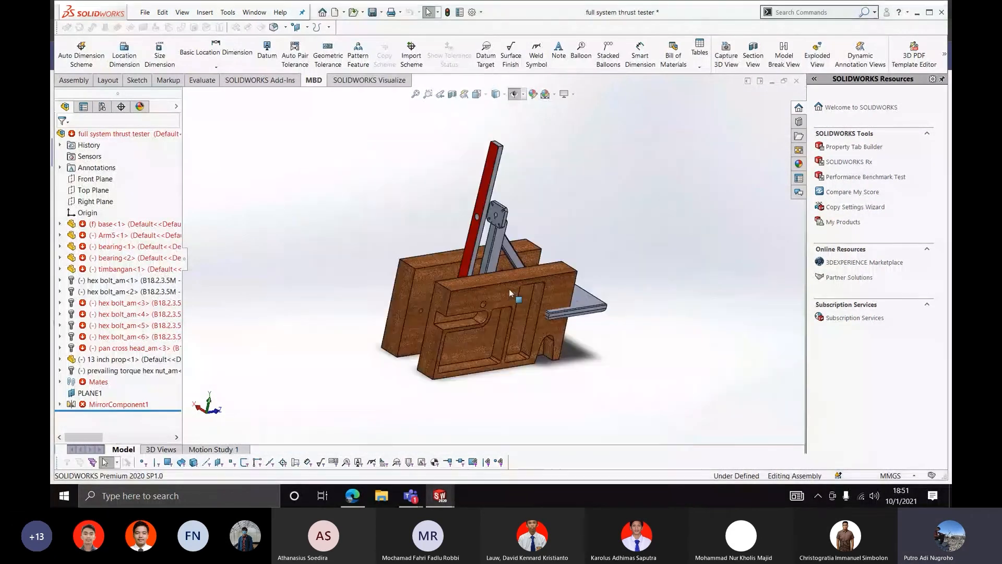
pyautogui.scroll(-5, 509, 290)
pyautogui.moveTo(510, 292); pyautogui.dragTo(485, 277, button='middle')
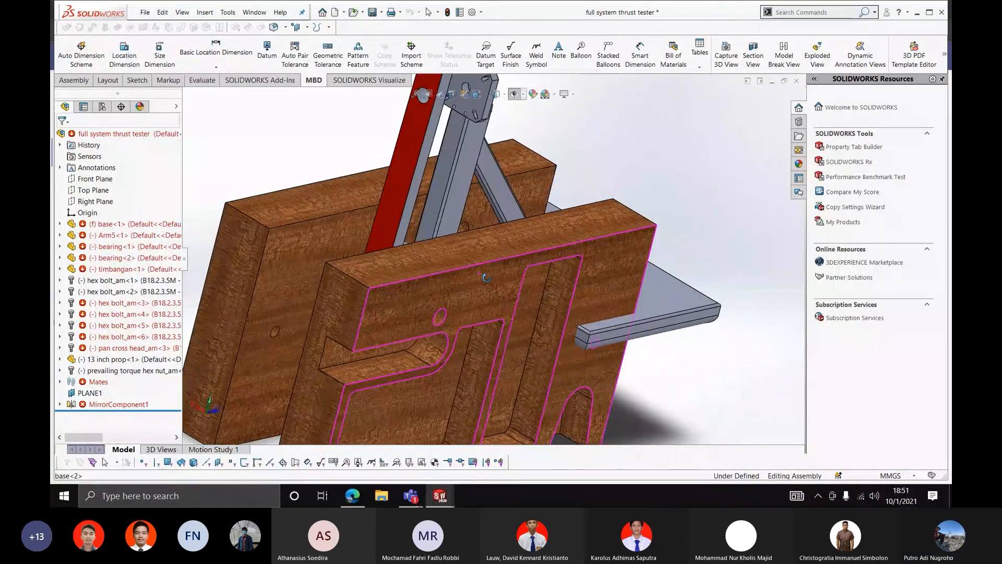
pyautogui.scroll(4, 485, 277)
pyautogui.press('Delete')
pyautogui.click(637, 333)
pyautogui.click(421, 255)
pyautogui.press('Delete')
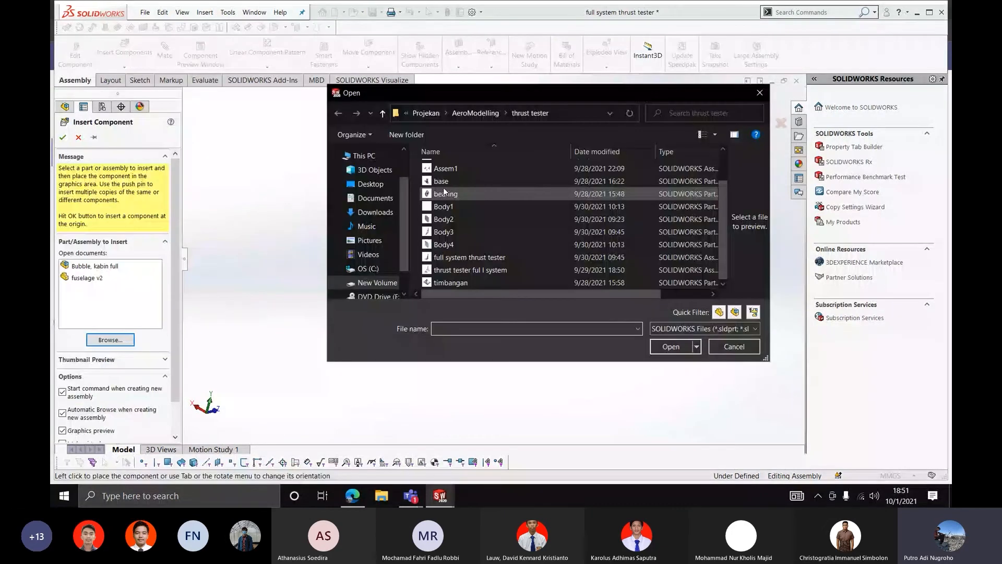
# Try to insert the base part from the thrust tester folder into the assembly
pyautogui.click(442, 183)
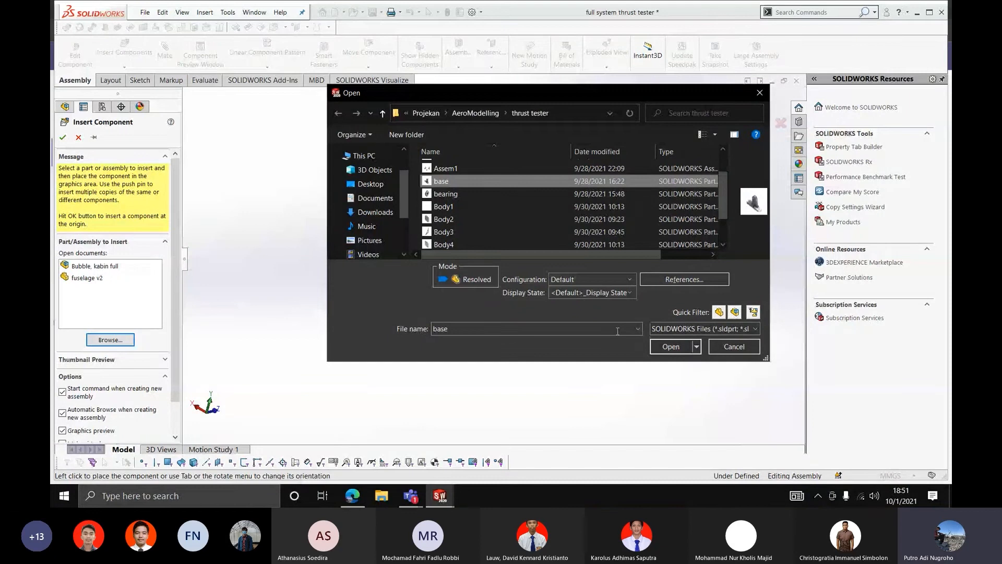
pyautogui.click(668, 348)
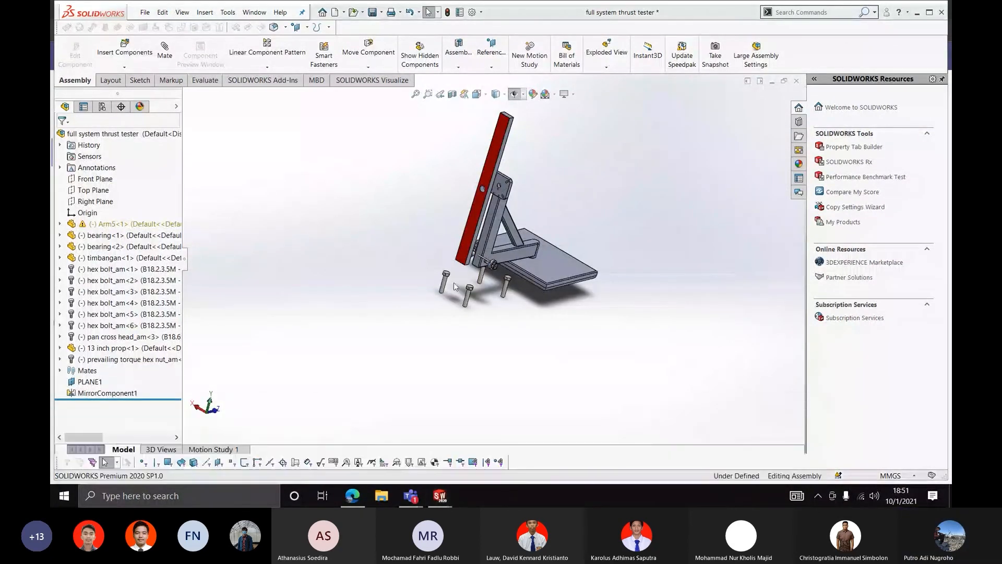
# Browse the thrust tester, AeroModelling and Projekan folders on drive D for another assembly to open
pyautogui.scroll(-4, 443, 278)
pyautogui.scroll(3, 369, 214)
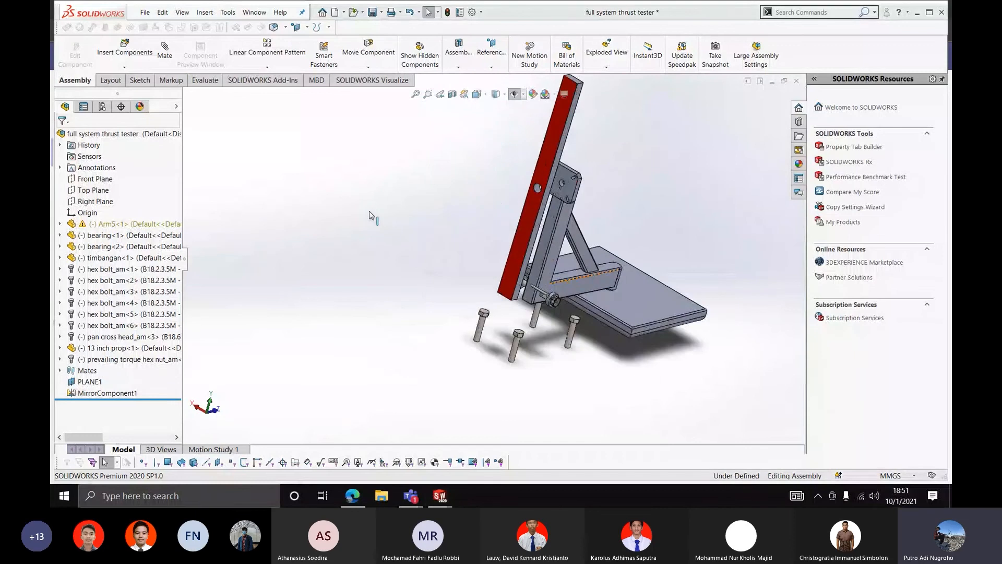
pyautogui.scroll(-1, 371, 215)
pyautogui.press('r')
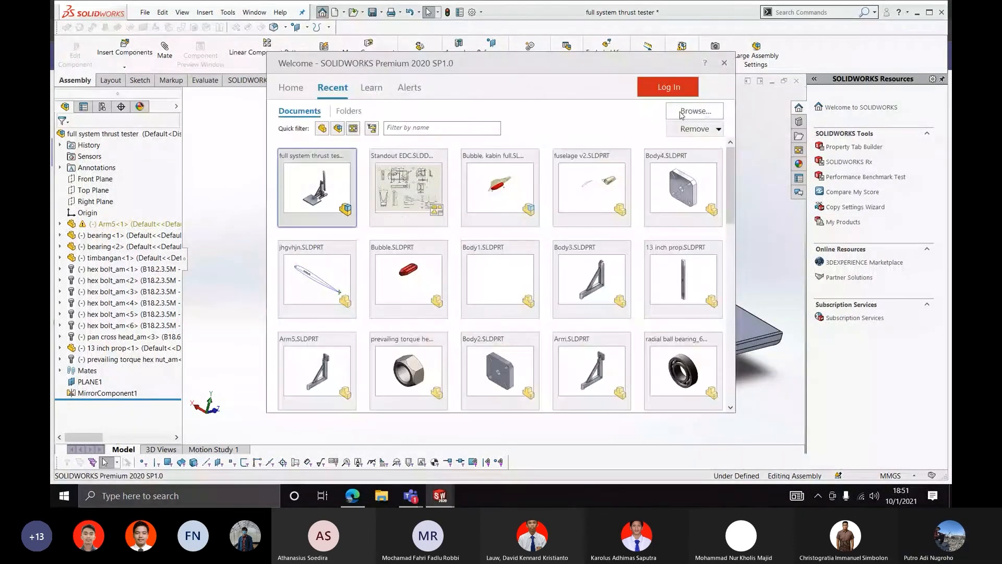
pyautogui.click(683, 113)
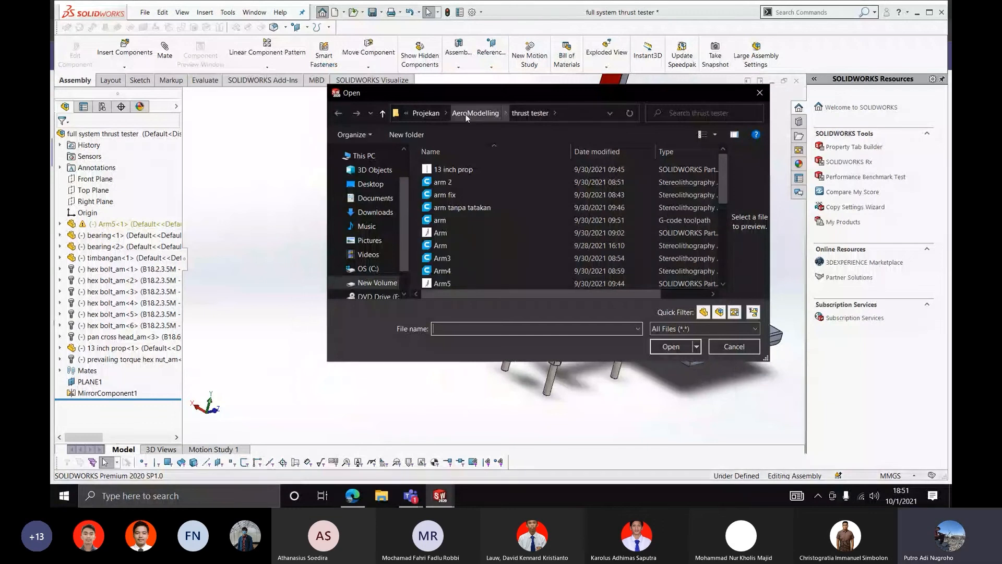
pyautogui.click(466, 113)
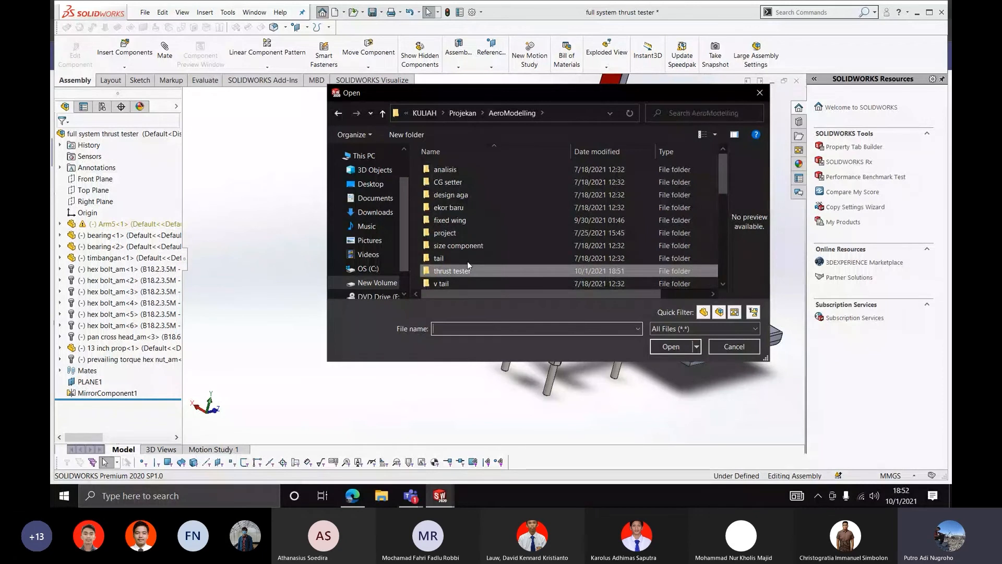
pyautogui.click(461, 113)
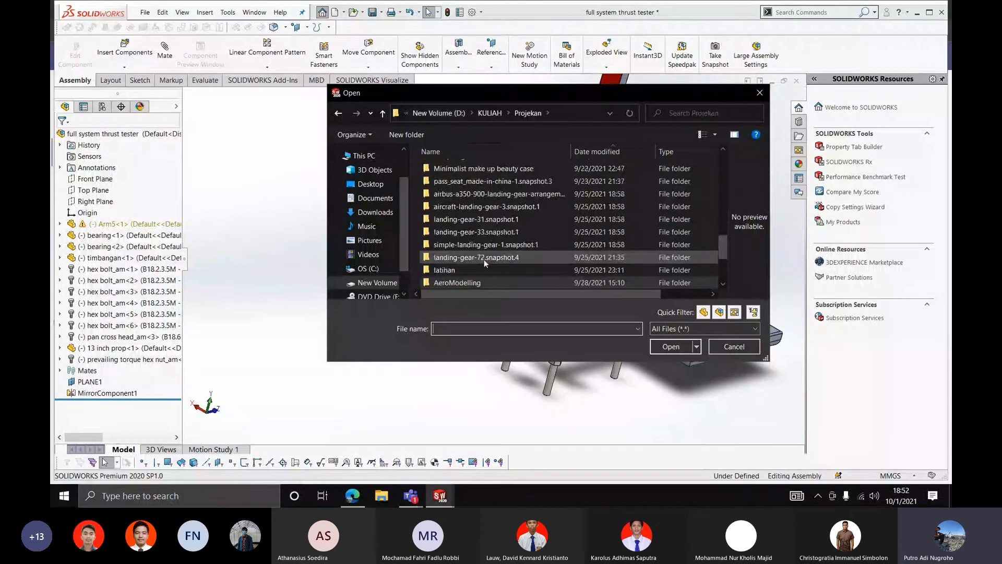
pyautogui.scroll(-2, 484, 261)
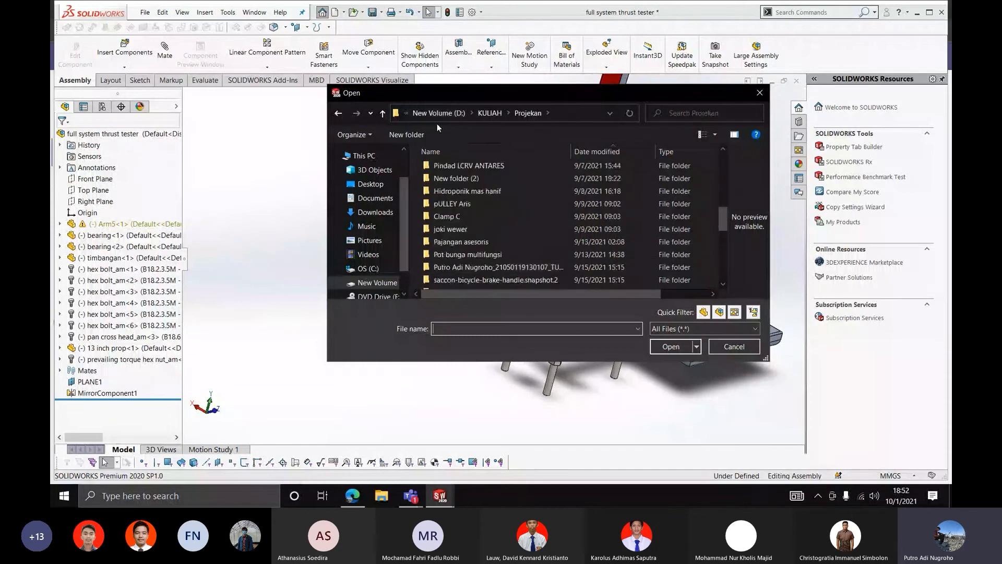
pyautogui.click(437, 114)
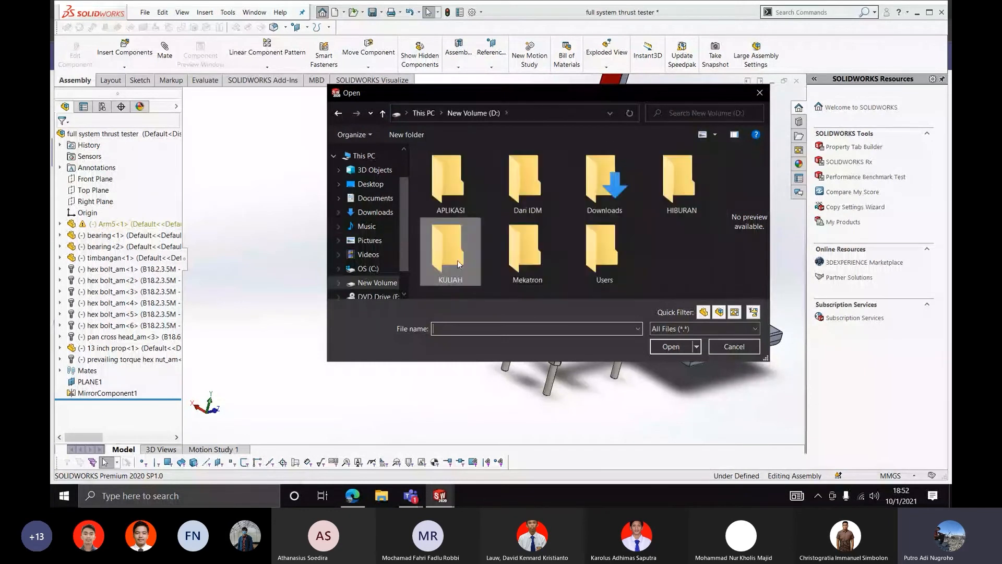
# Open the landing gear assembly Assem1 from KULIAH > Dokumen lomba > MMENE UI 2021 > Desain > landingg gear and rebuild it
pyautogui.doubleClick(457, 260)
pyautogui.doubleClick(469, 211)
pyautogui.click(467, 210)
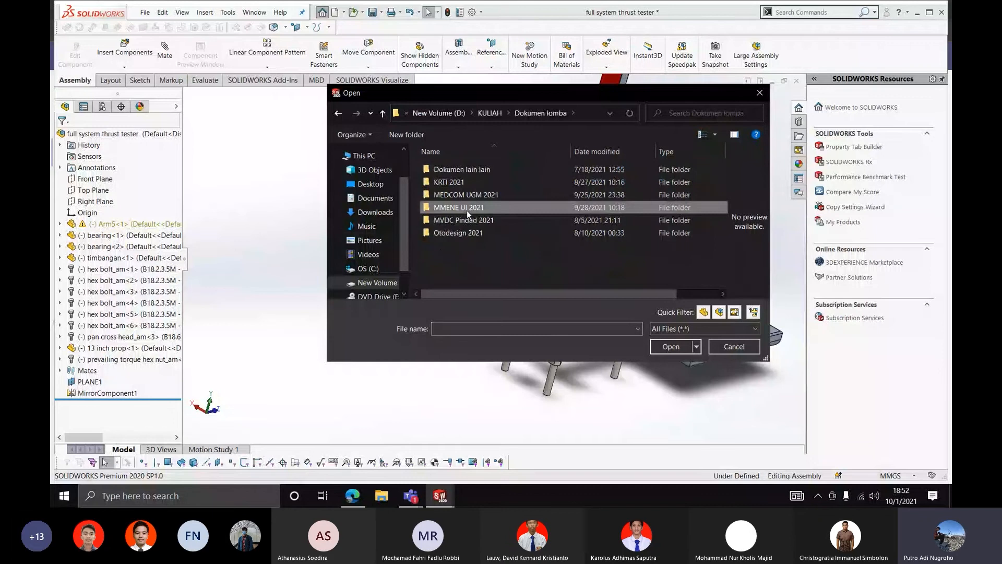
pyautogui.doubleClick(467, 211)
pyautogui.doubleClick(476, 252)
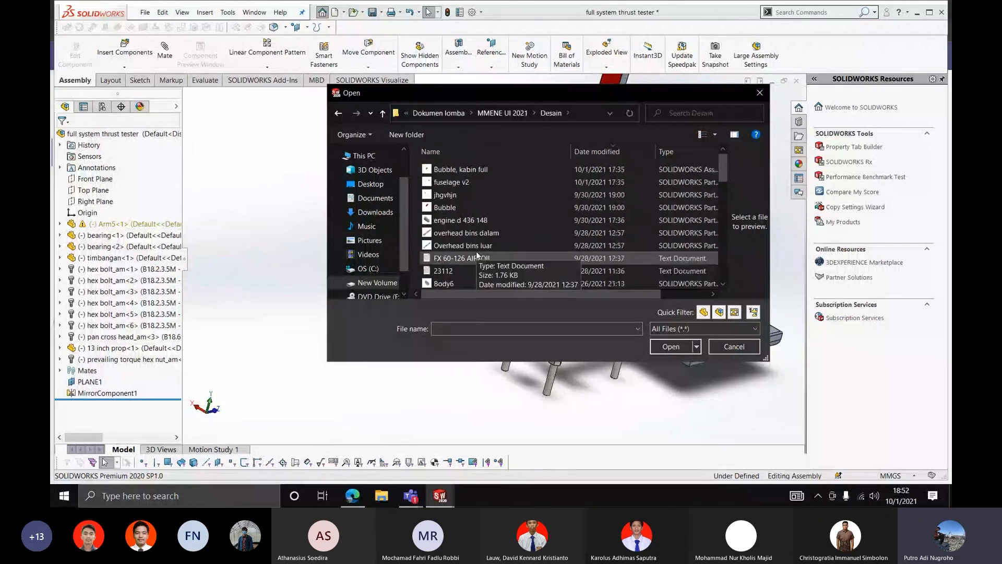
pyautogui.scroll(-2, 477, 256)
pyautogui.scroll(-5, 477, 259)
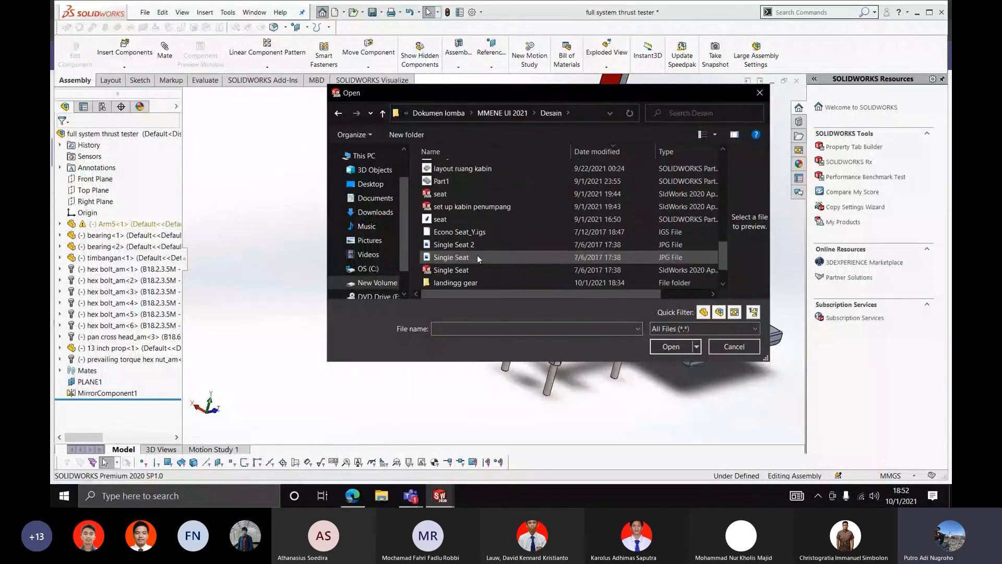
pyautogui.scroll(-1, 477, 257)
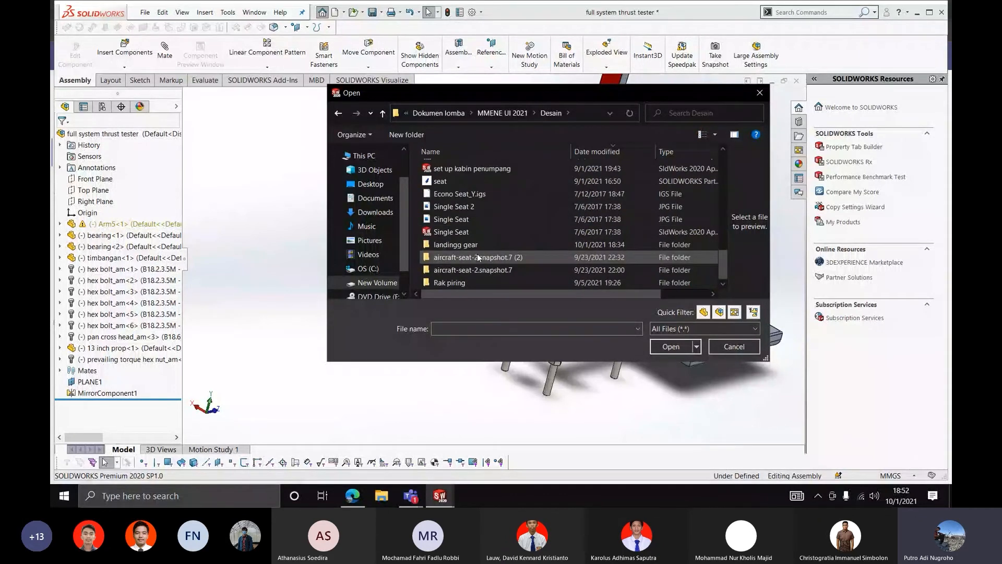
pyautogui.doubleClick(467, 246)
pyautogui.click(452, 170)
pyautogui.click(670, 347)
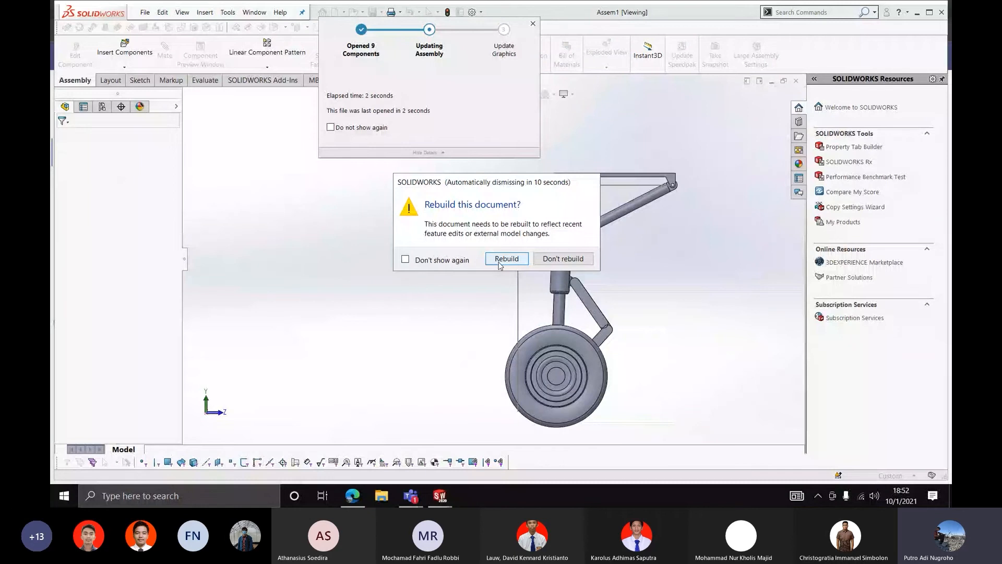
pyautogui.click(507, 259)
# Swing the landing gear leg with its wheels up to a near-horizontal retracted position
pyautogui.moveTo(553, 297); pyautogui.dragTo(588, 310, button='middle')
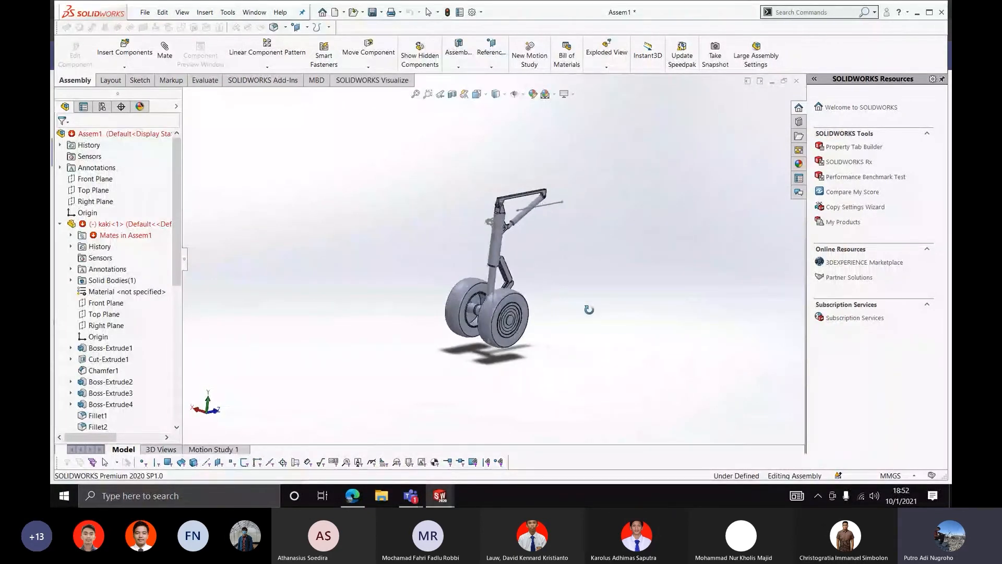
pyautogui.scroll(-4, 548, 263)
pyautogui.moveTo(542, 259); pyautogui.dragTo(506, 270, button='middle')
pyautogui.scroll(5, 505, 267)
pyautogui.scroll(-2, 500, 258)
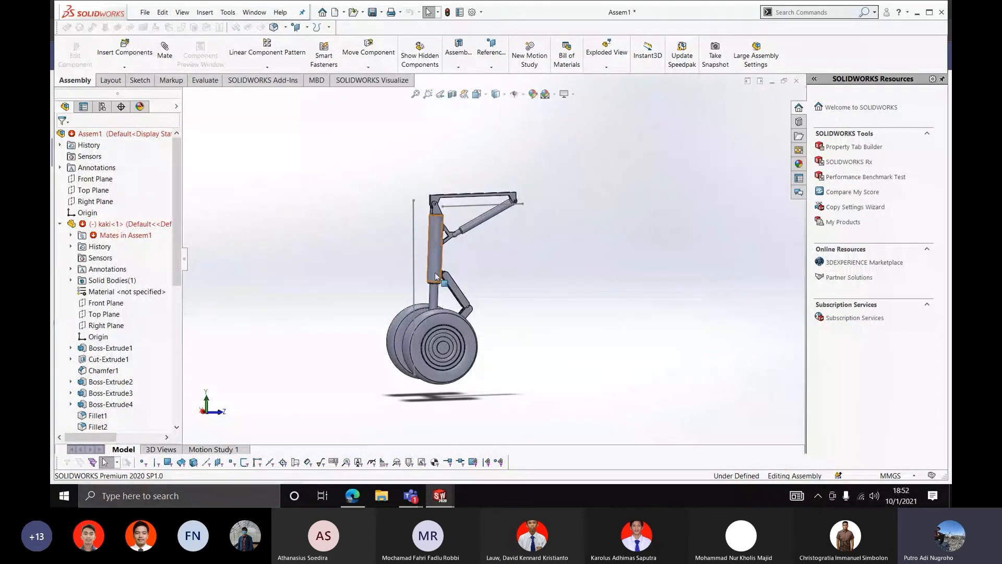
pyautogui.moveTo(436, 276); pyautogui.dragTo(306, 216)
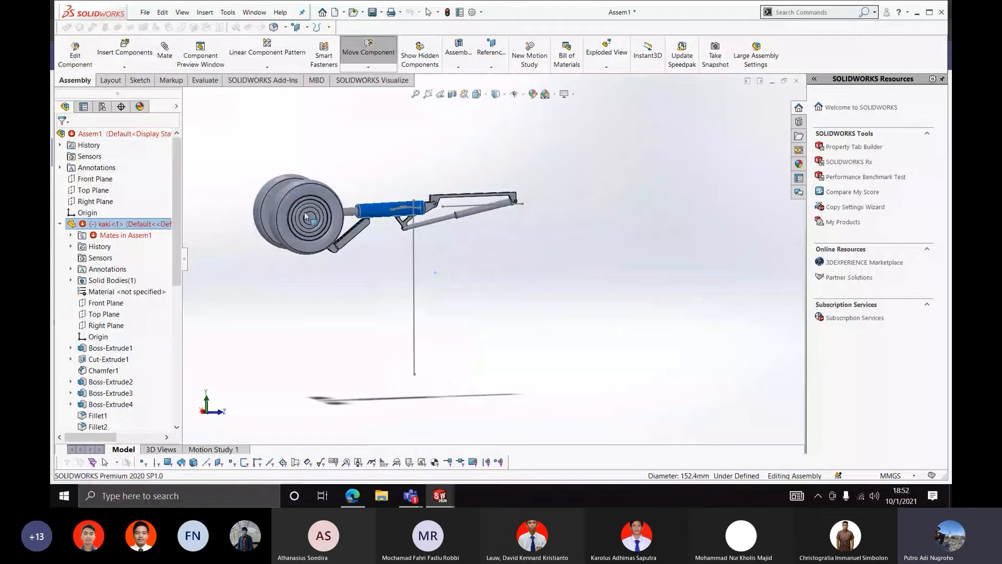
pyautogui.moveTo(306, 215); pyautogui.dragTo(321, 233)
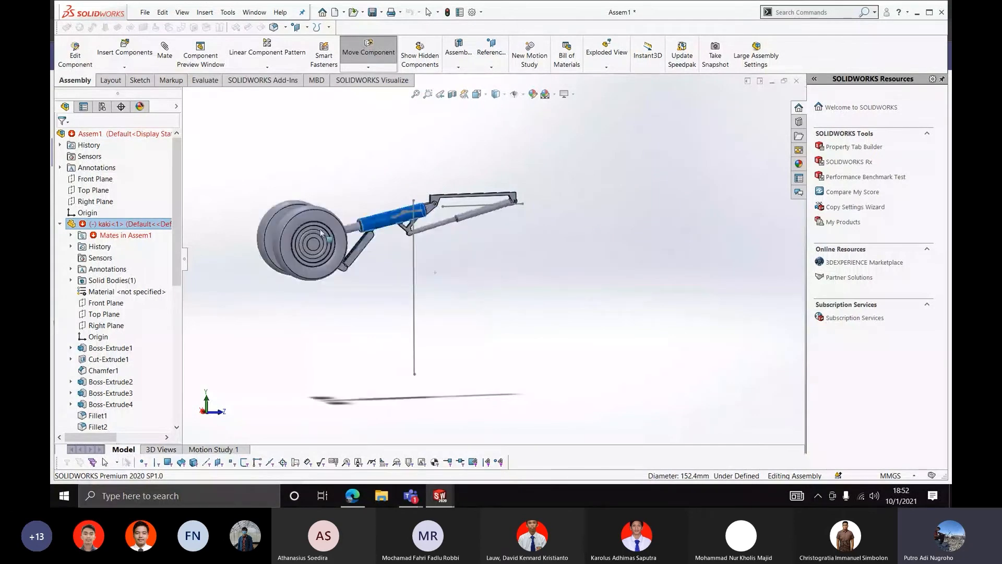
pyautogui.moveTo(320, 233); pyautogui.dragTo(302, 205)
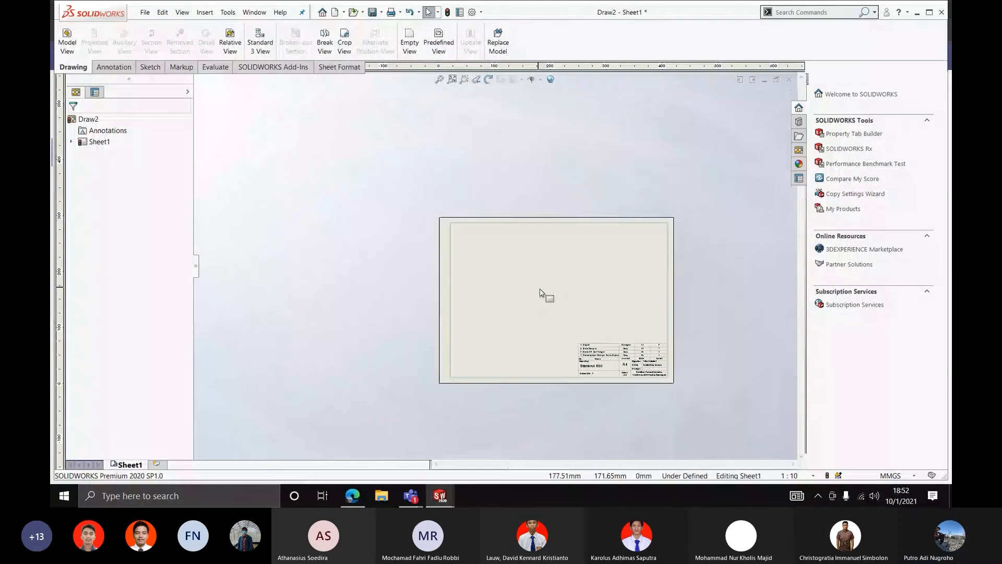
# Start a model view of Assem1 in the Draw2 drawing with the Right orientation
pyautogui.scroll(-2, 543, 295)
pyautogui.click(67, 42)
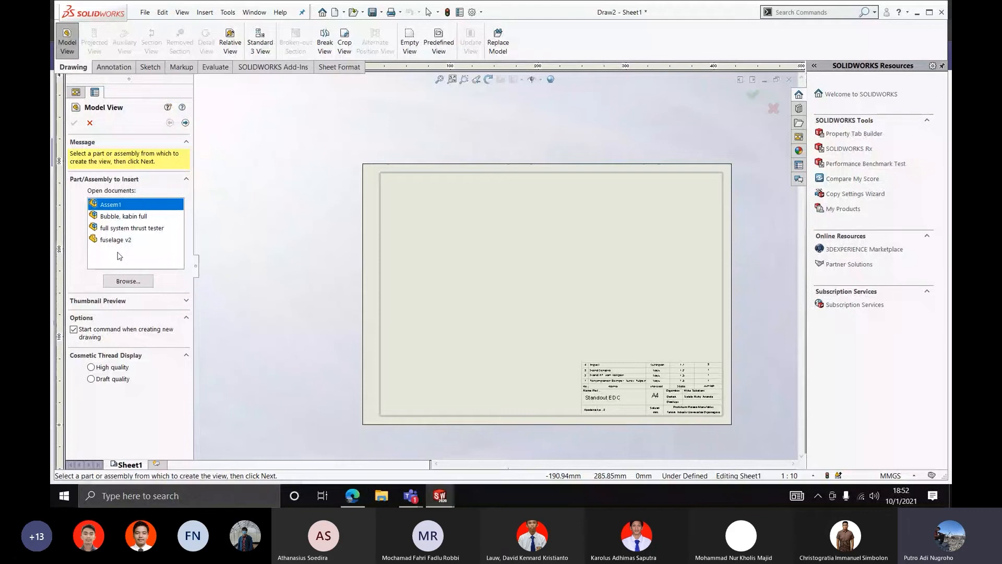
pyautogui.click(460, 263)
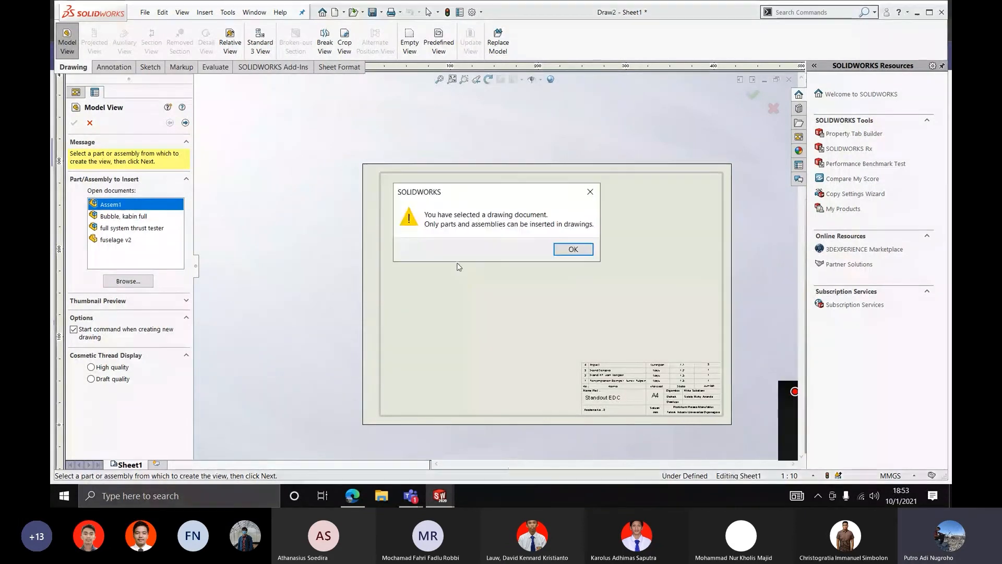
pyautogui.click(562, 252)
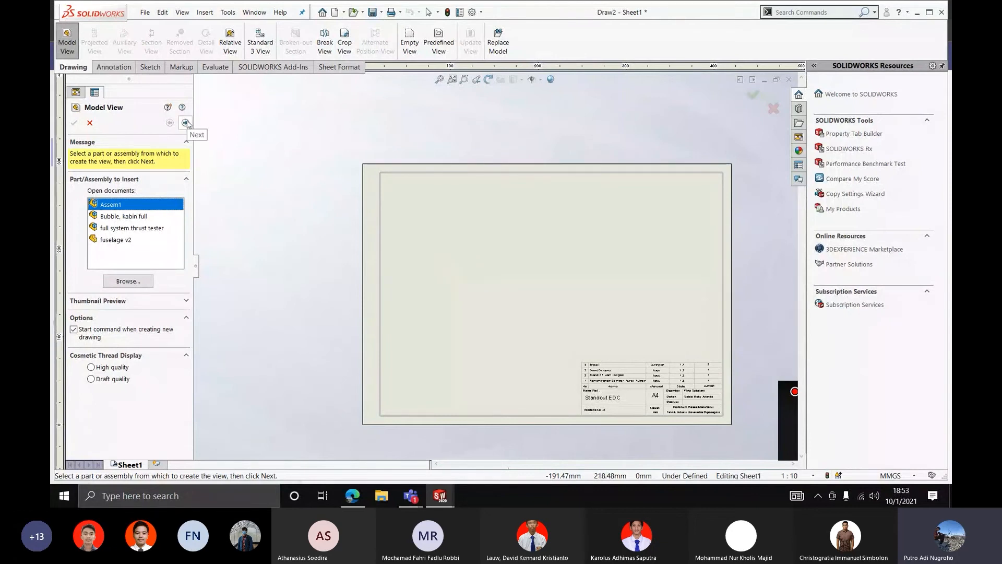
pyautogui.click(186, 123)
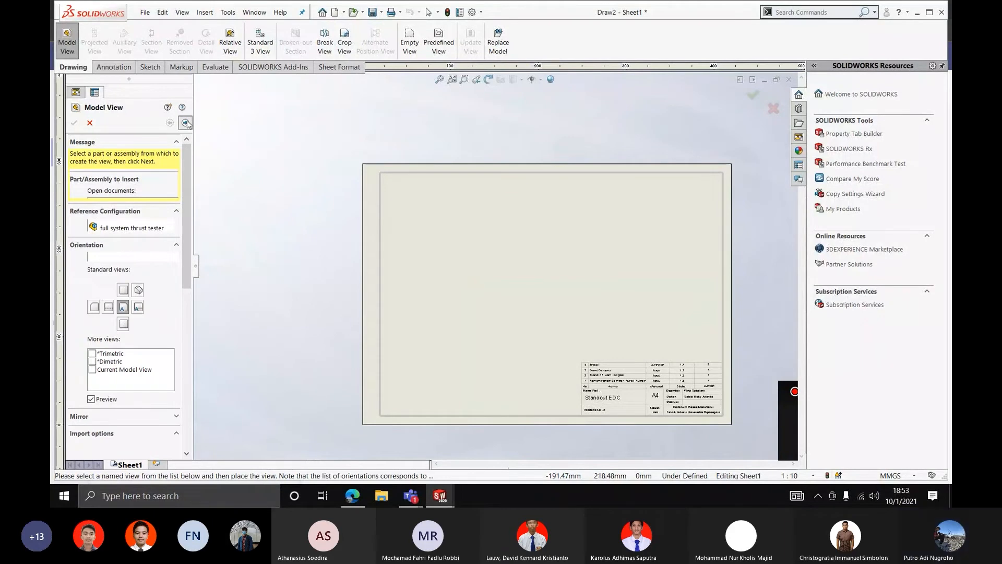
pyautogui.scroll(-3, 135, 227)
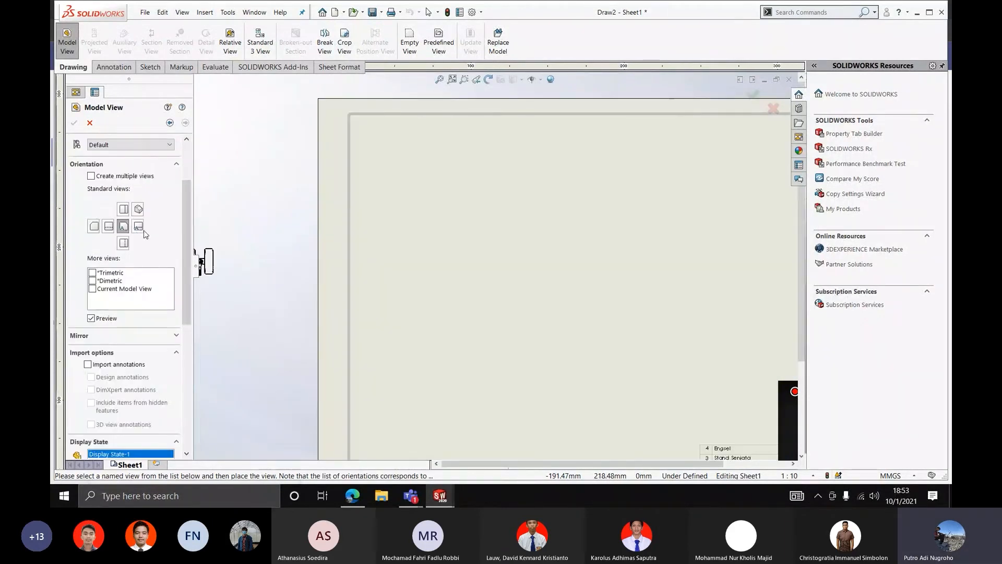
pyautogui.click(138, 227)
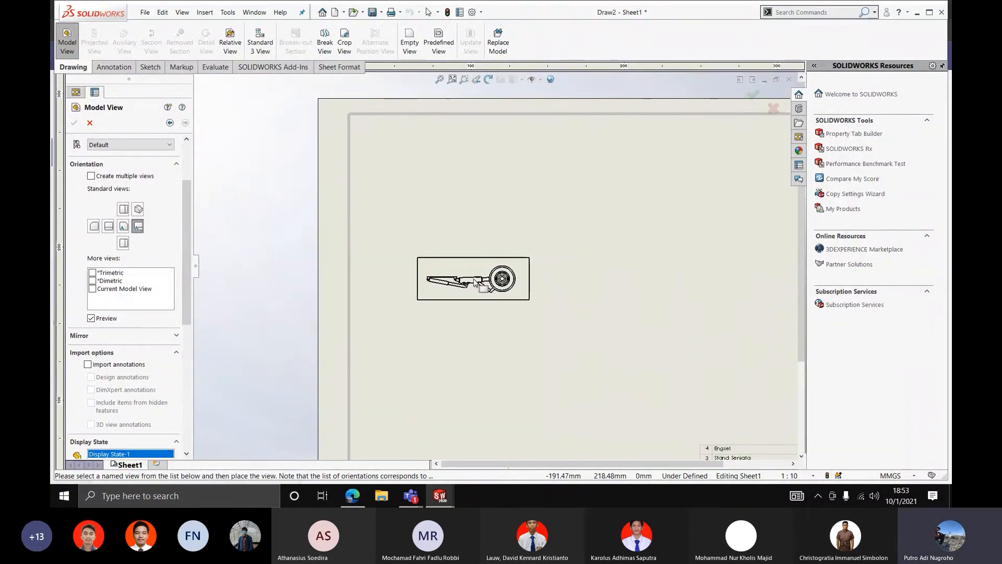
# Set the model view to Shaded With Edges at a custom scale of 1:20 and place it in the sheet's left half
pyautogui.moveTo(186, 216); pyautogui.dragTo(189, 299)
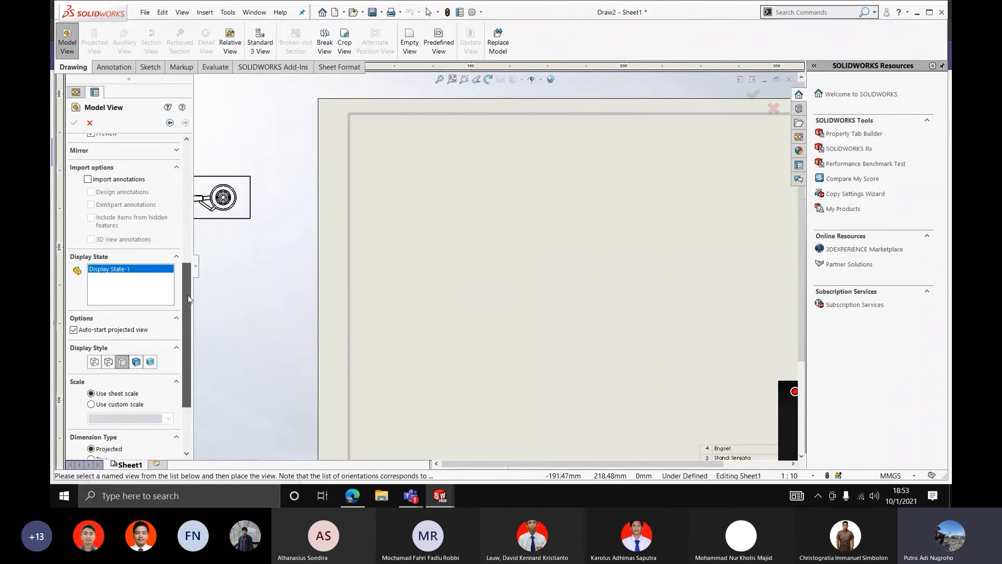
pyautogui.click(137, 362)
pyautogui.scroll(4, 487, 261)
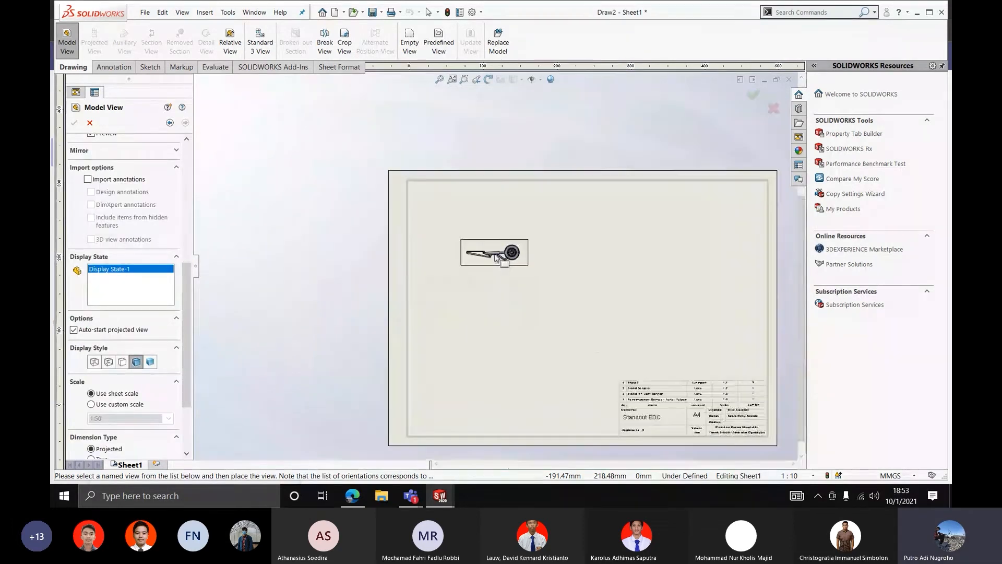
pyautogui.scroll(-3, 487, 266)
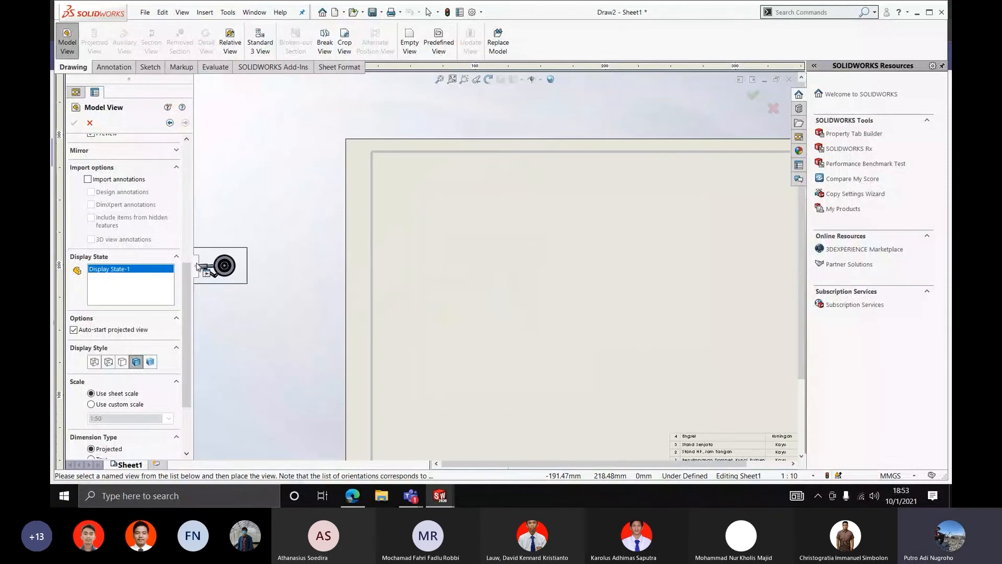
pyautogui.scroll(-3, 130, 313)
pyautogui.click(91, 312)
pyautogui.click(168, 325)
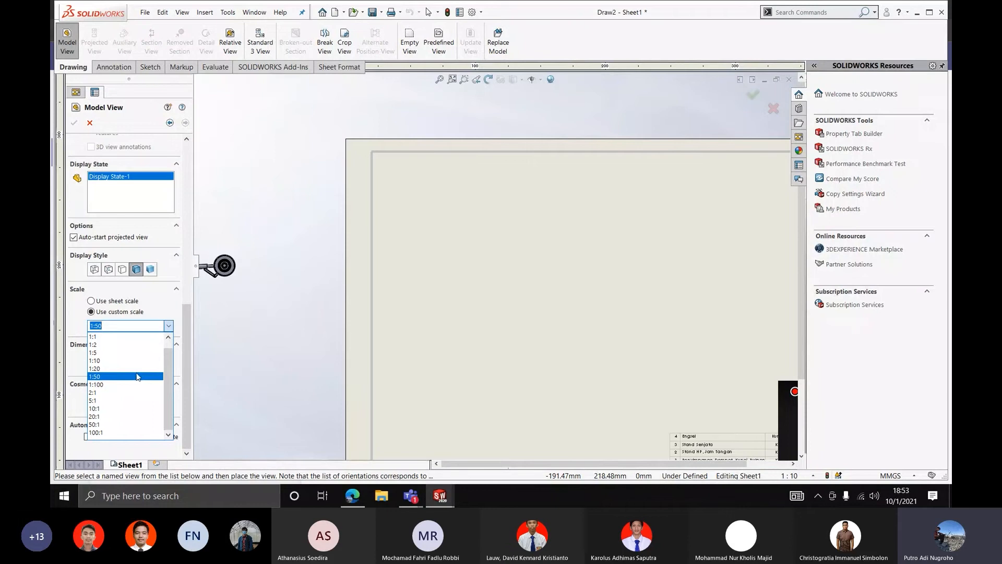
pyautogui.click(137, 368)
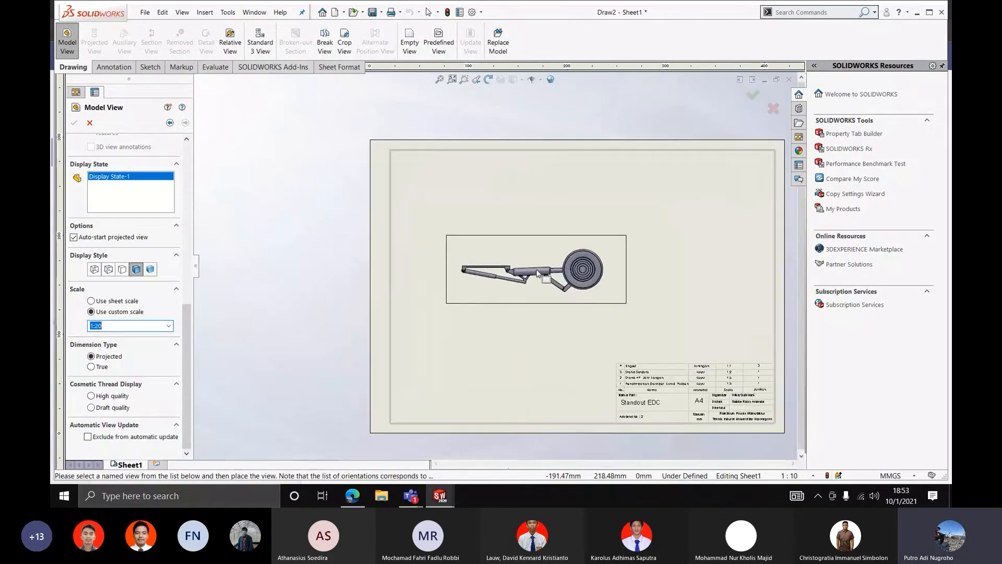
pyautogui.click(522, 260)
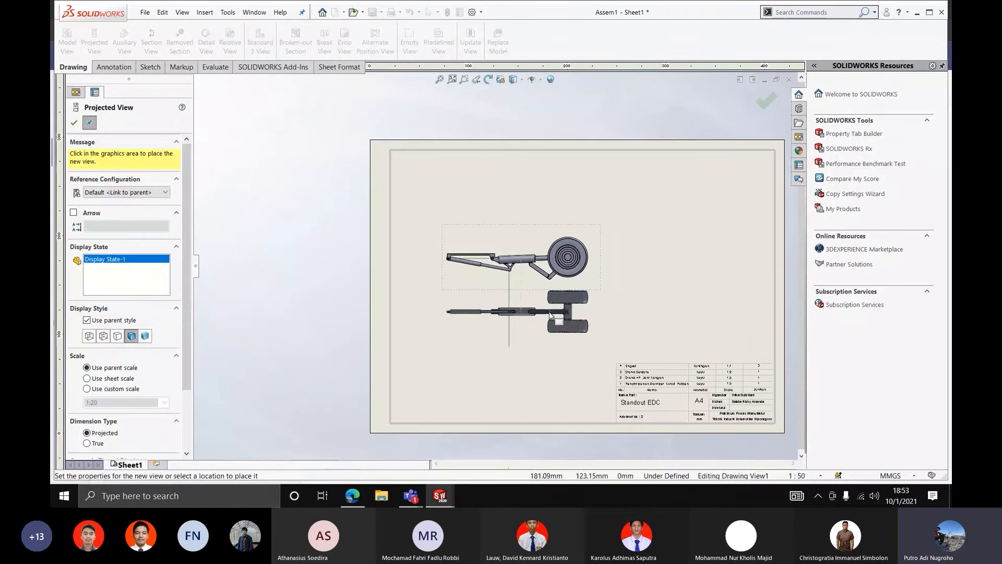
# Place three projected views of the landing gear: one to the right of the side view, one above it, and a pictorial one diagonally up-right
pyautogui.scroll(-2, 547, 282)
pyautogui.scroll(-2, 545, 277)
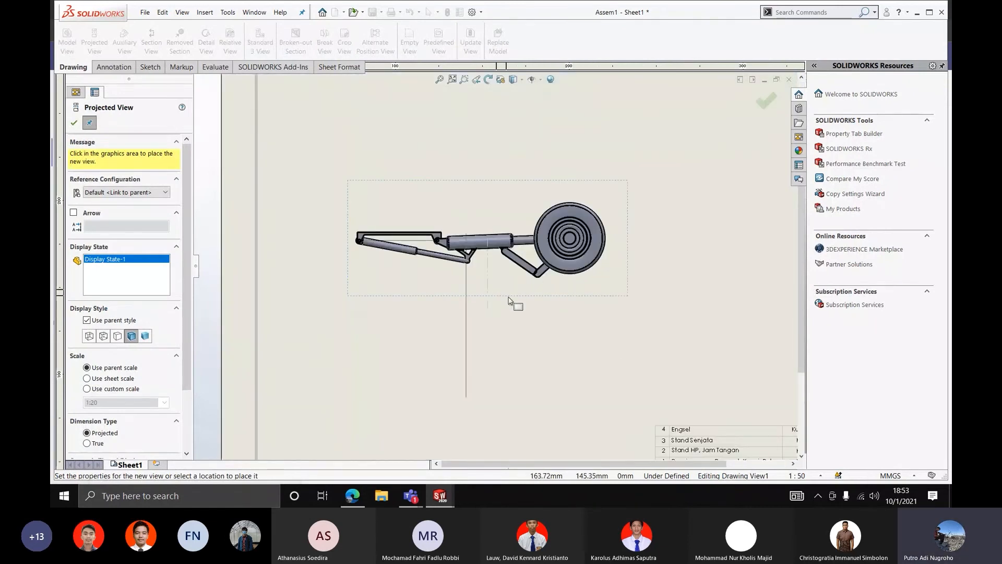
pyautogui.scroll(2, 517, 257)
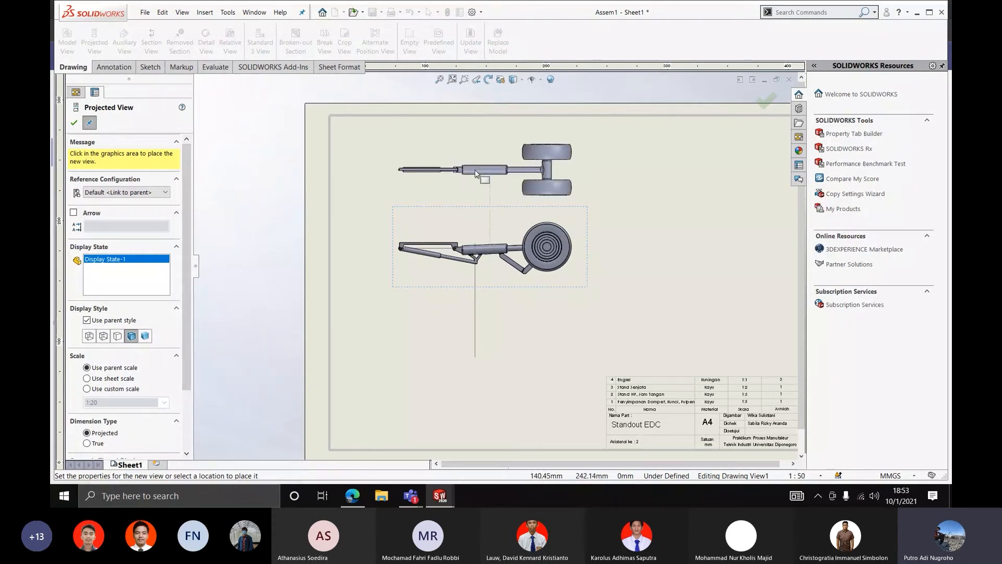
pyautogui.scroll(5, 475, 174)
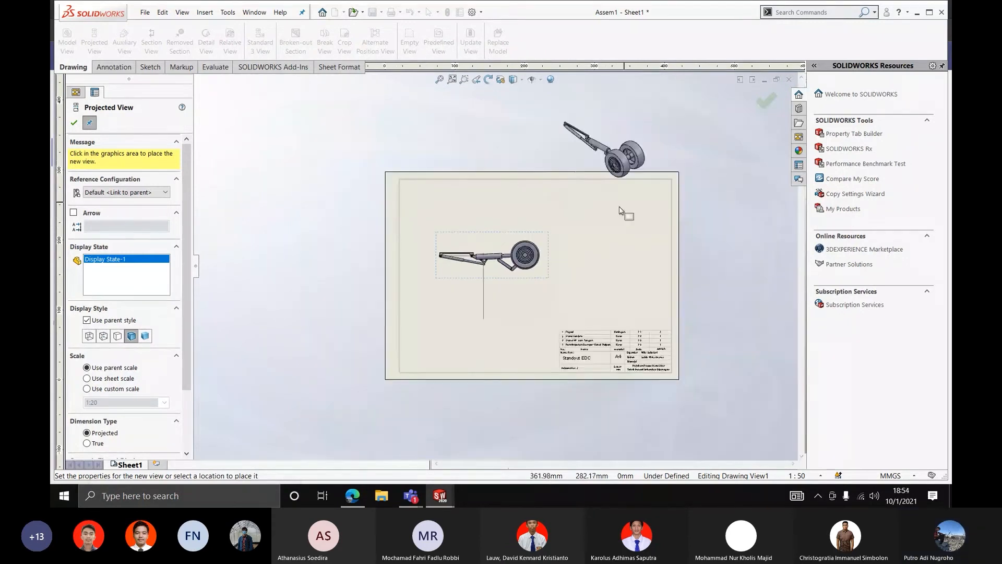
pyautogui.scroll(-1, 620, 210)
pyautogui.click(589, 282)
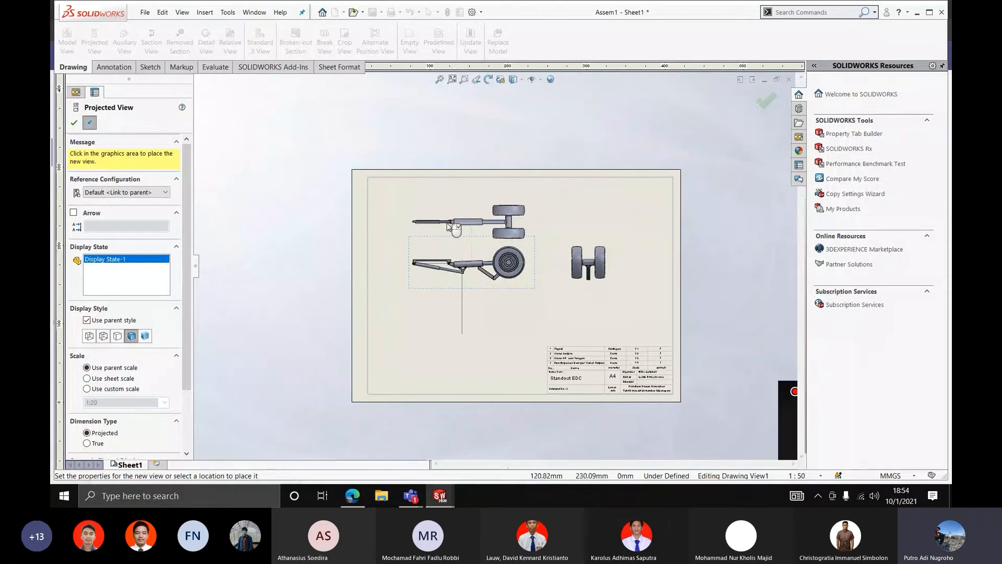
pyautogui.click(451, 208)
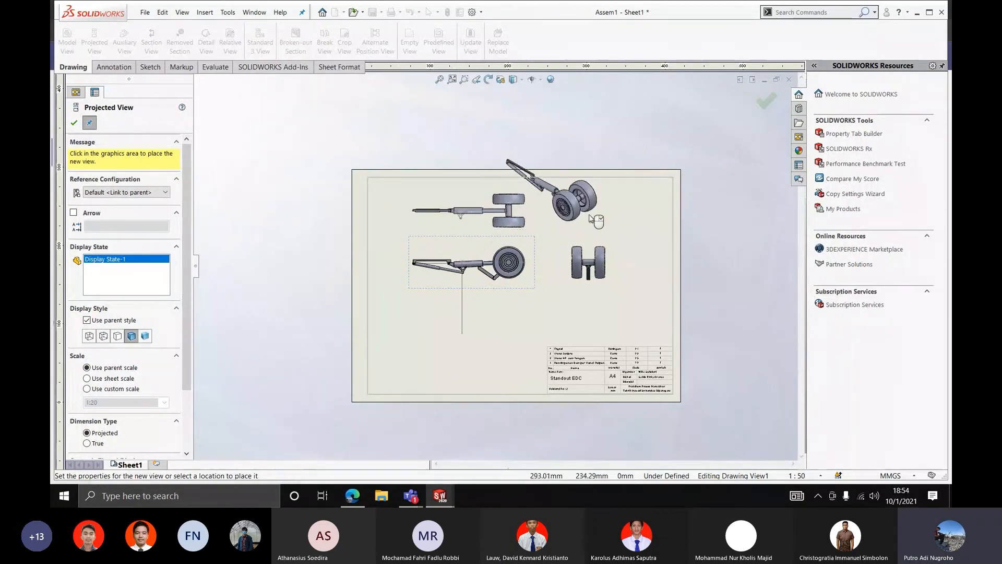
pyautogui.click(595, 216)
pyautogui.press('Escape')
pyautogui.scroll(-4, 472, 282)
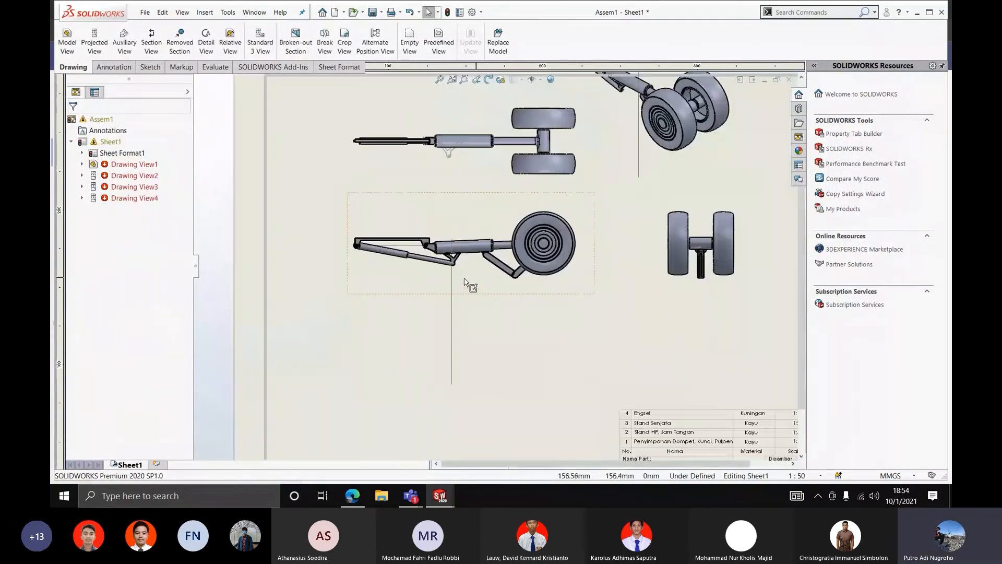
# Open the assembly from the side view, swing the landing gear leg down to its vertical extended position, and return to the Draw2 drawing
pyautogui.click(398, 272)
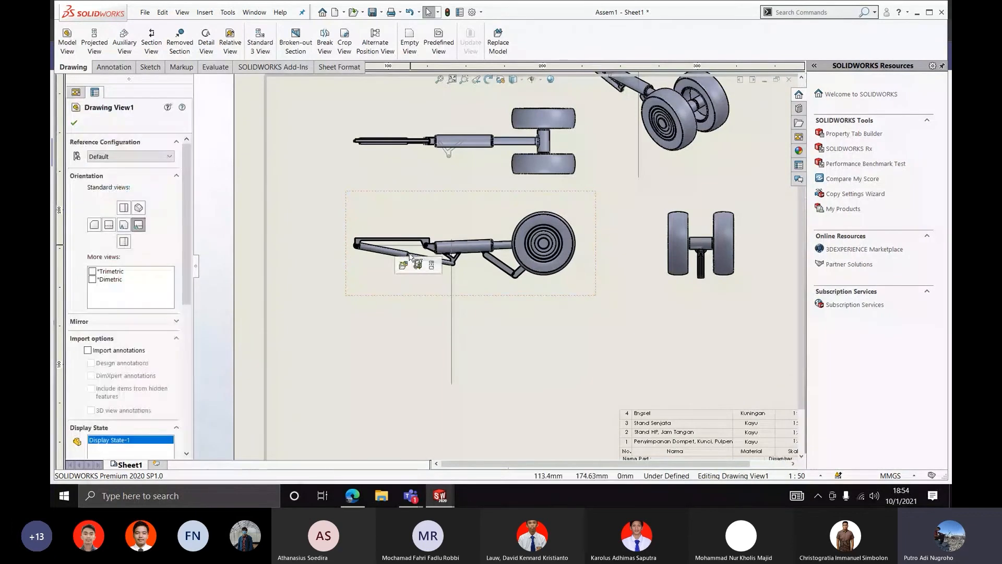
pyautogui.click(404, 261)
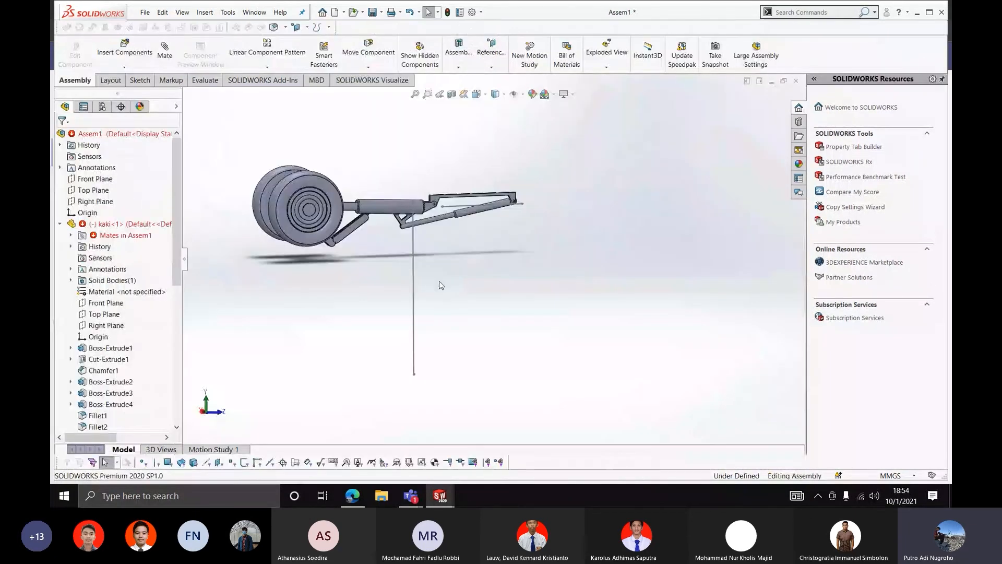
pyautogui.hotkey('ctrl', '3')
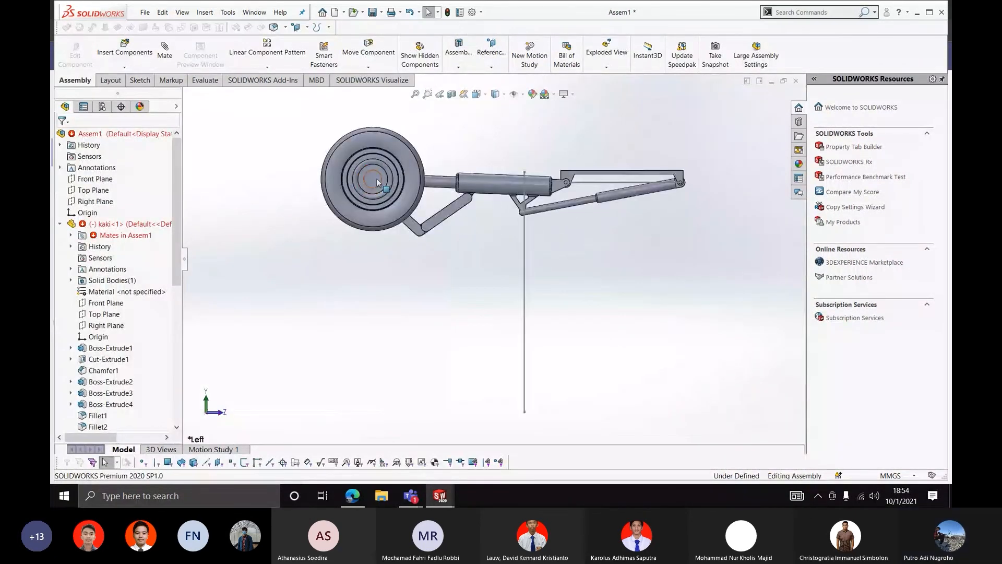
pyautogui.moveTo(377, 179); pyautogui.dragTo(583, 325)
pyautogui.moveTo(443, 492)
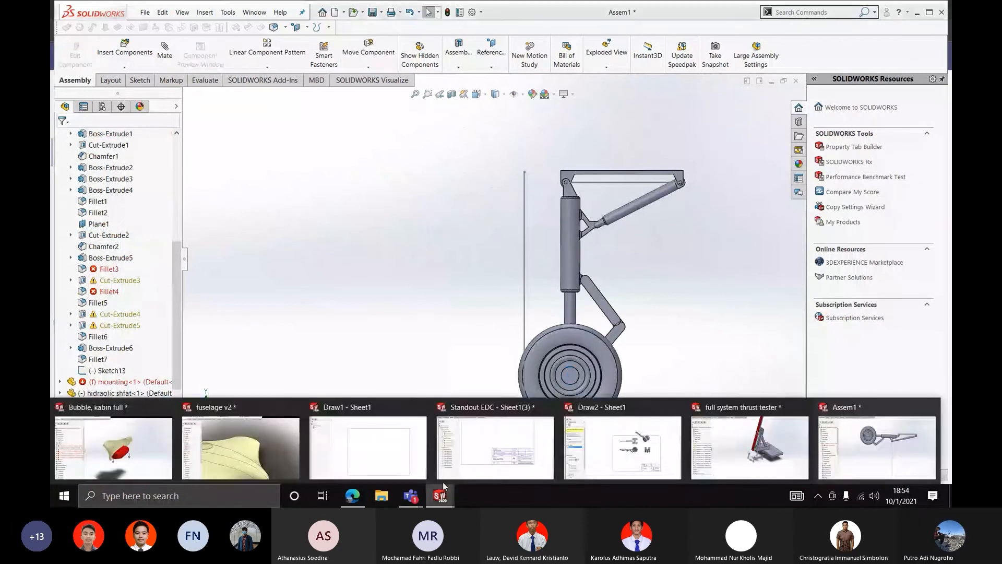
pyautogui.click(621, 450)
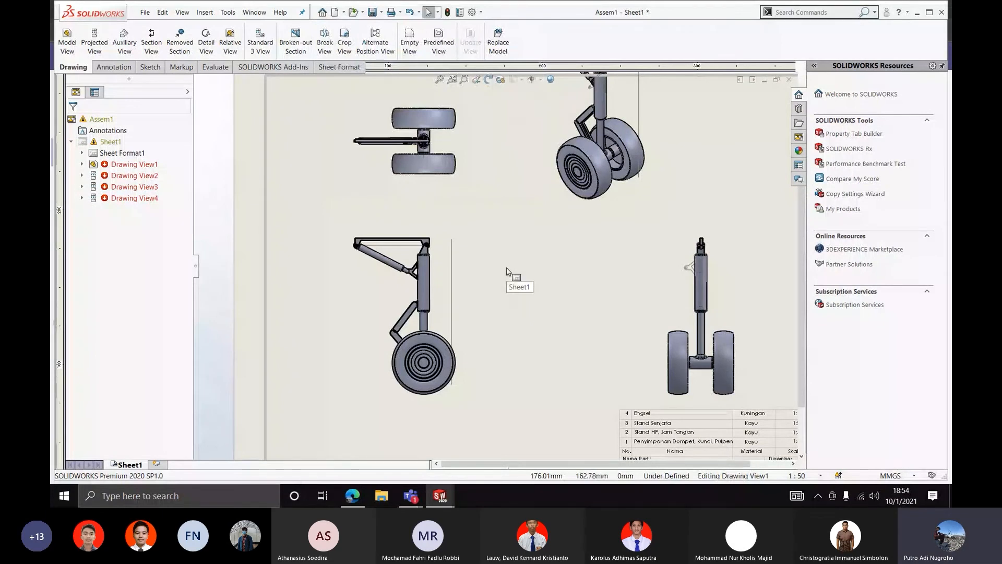
# Move the side view toward the sheet's lower-left corner and bring the projected view beside it closer, clear of the title block
pyautogui.scroll(4, 540, 264)
pyautogui.scroll(-3, 558, 232)
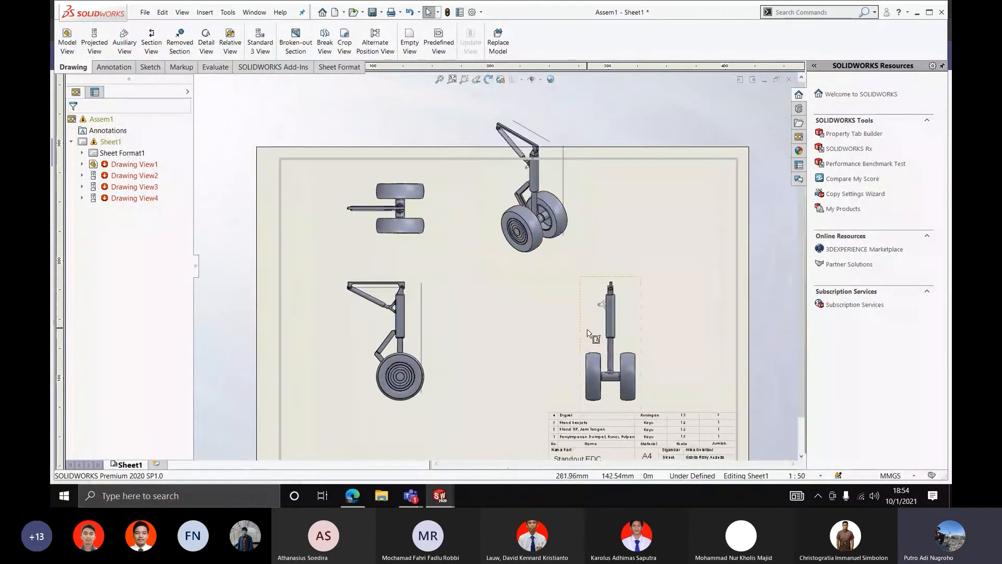
pyautogui.scroll(3, 585, 332)
pyautogui.scroll(-2, 478, 286)
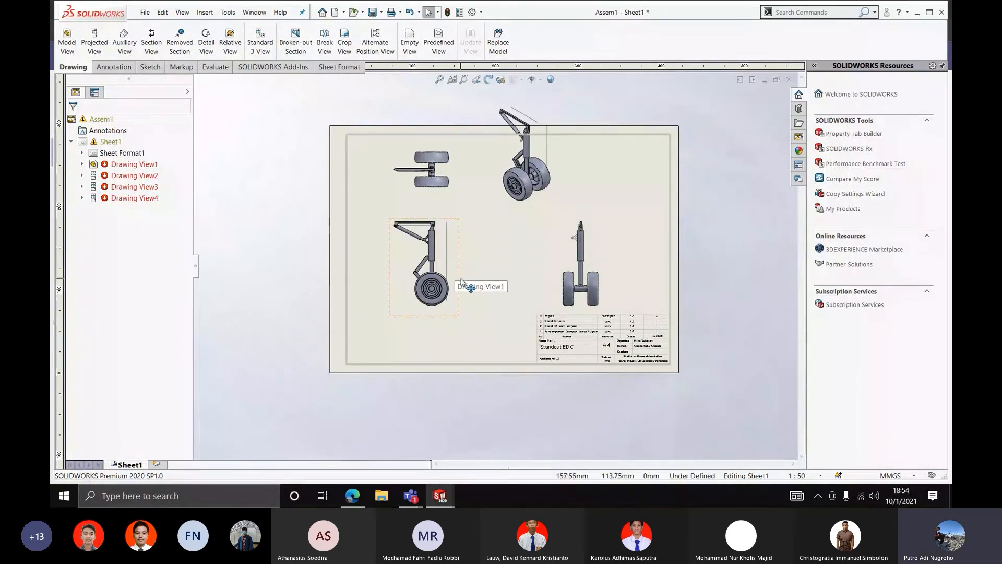
pyautogui.click(462, 282)
pyautogui.moveTo(461, 282); pyautogui.dragTo(437, 299)
pyautogui.moveTo(559, 282); pyautogui.dragTo(490, 276)
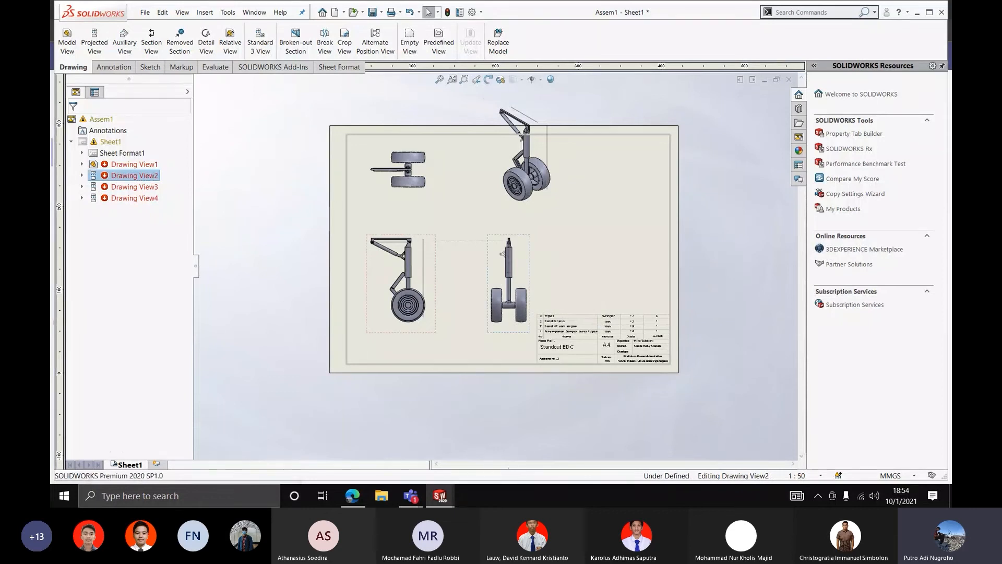
# Move the pictorial landing gear view down and left so it sits inside the sheet border, above the wheel-end view
pyautogui.scroll(-2, 550, 192)
pyautogui.click(533, 256)
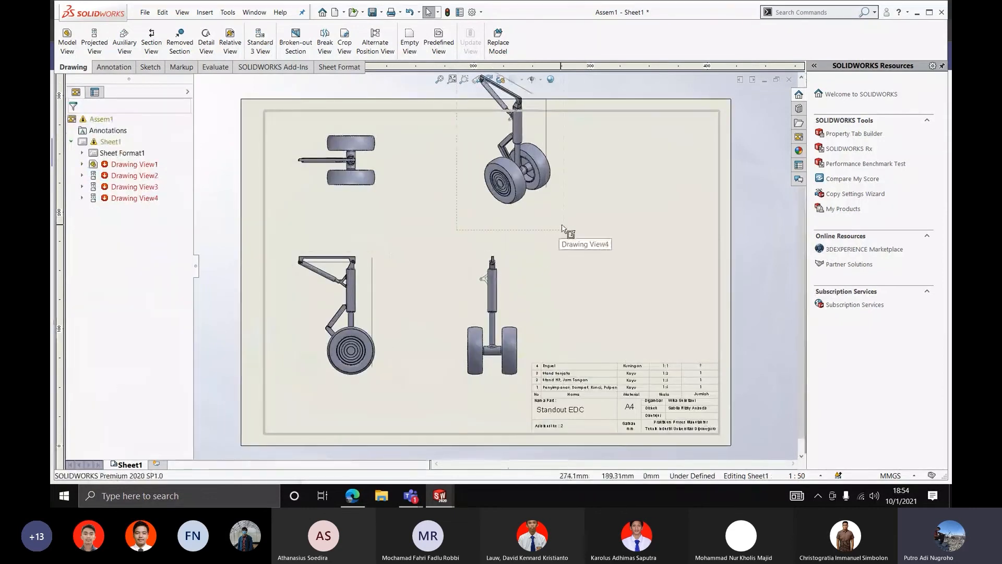
pyautogui.scroll(3, 555, 223)
pyautogui.scroll(-3, 531, 168)
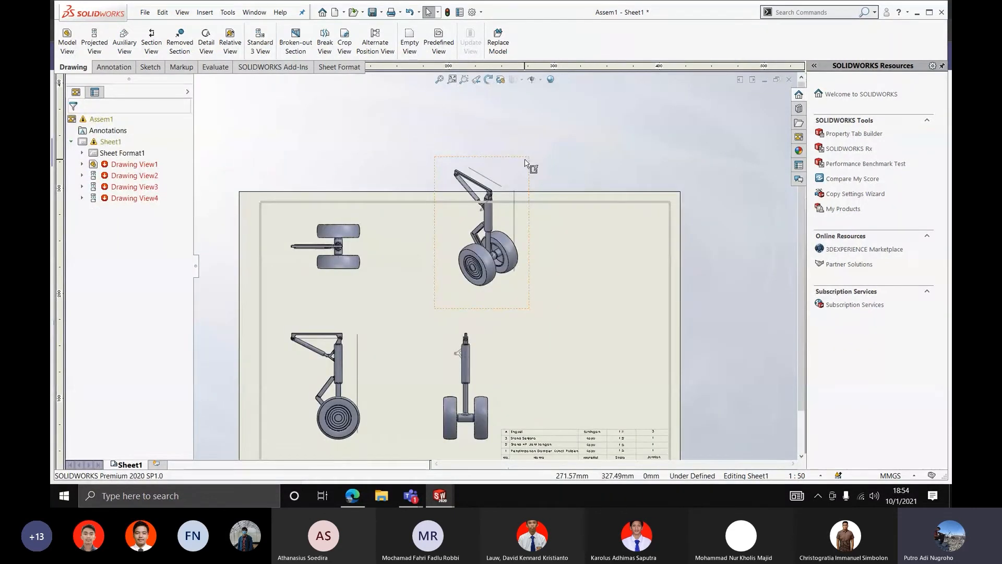
pyautogui.moveTo(528, 163); pyautogui.dragTo(500, 200)
pyautogui.click(473, 261)
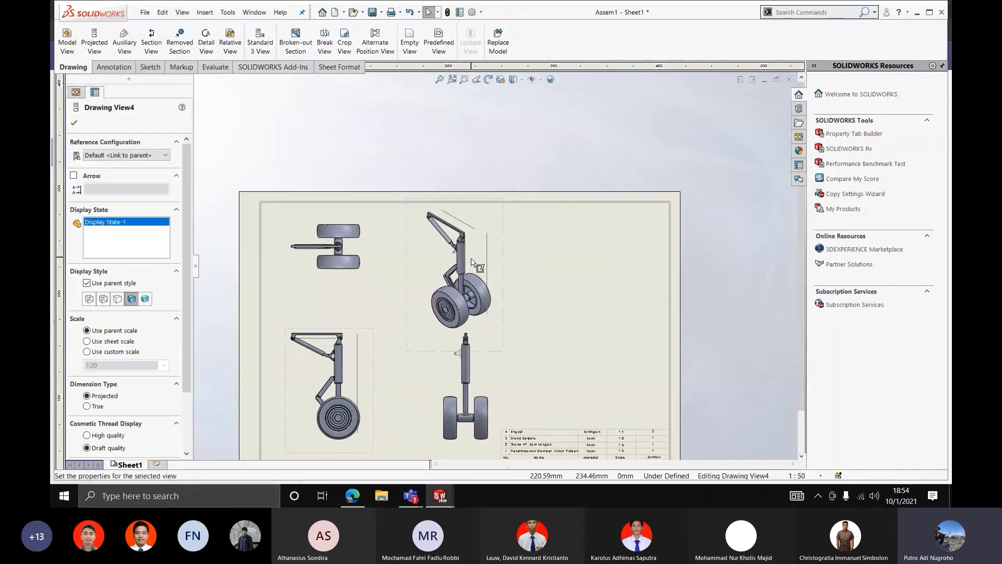
pyautogui.press('f')
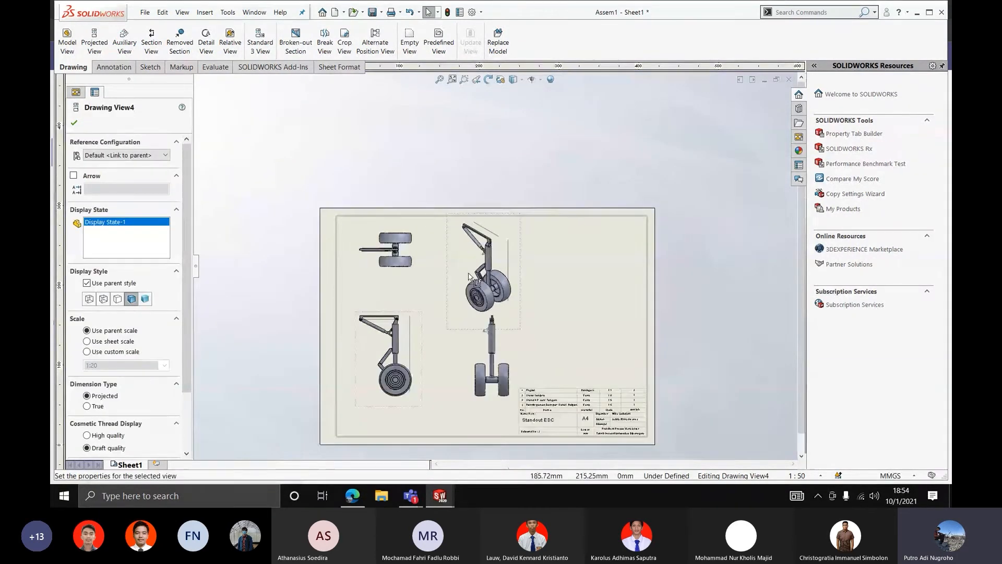
pyautogui.scroll(-3, 478, 302)
pyautogui.press('f')
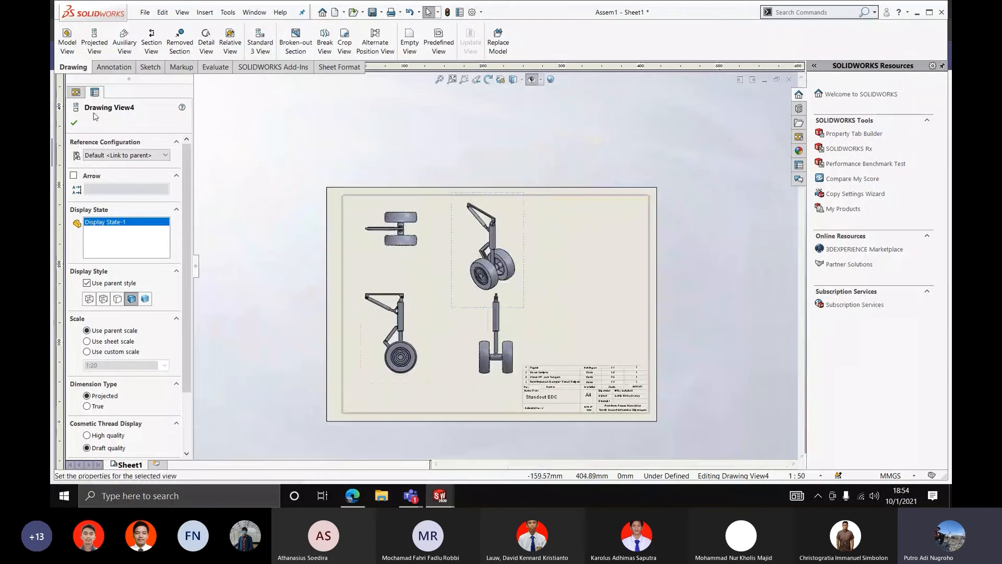
pyautogui.click(74, 123)
# Nudge the pictorial view slightly farther down from the upper border and deselect it
pyautogui.scroll(-5, 544, 277)
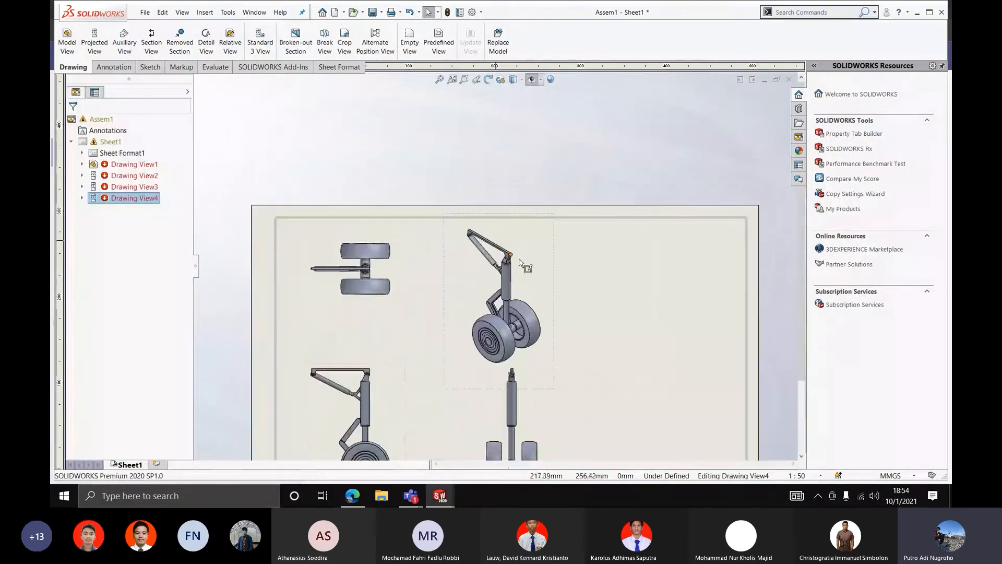
pyautogui.click(562, 292)
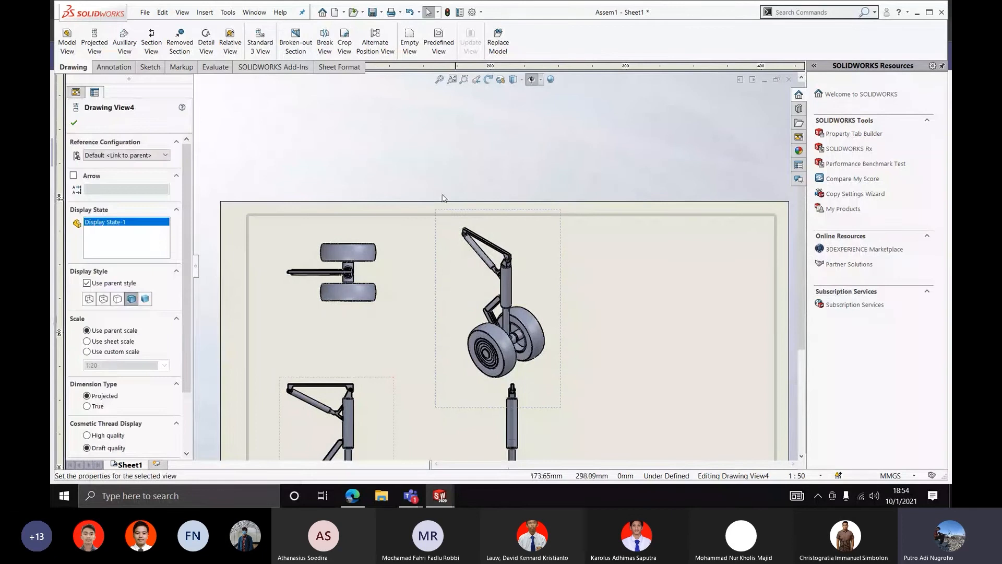
pyautogui.click(443, 196)
pyautogui.scroll(3, 496, 313)
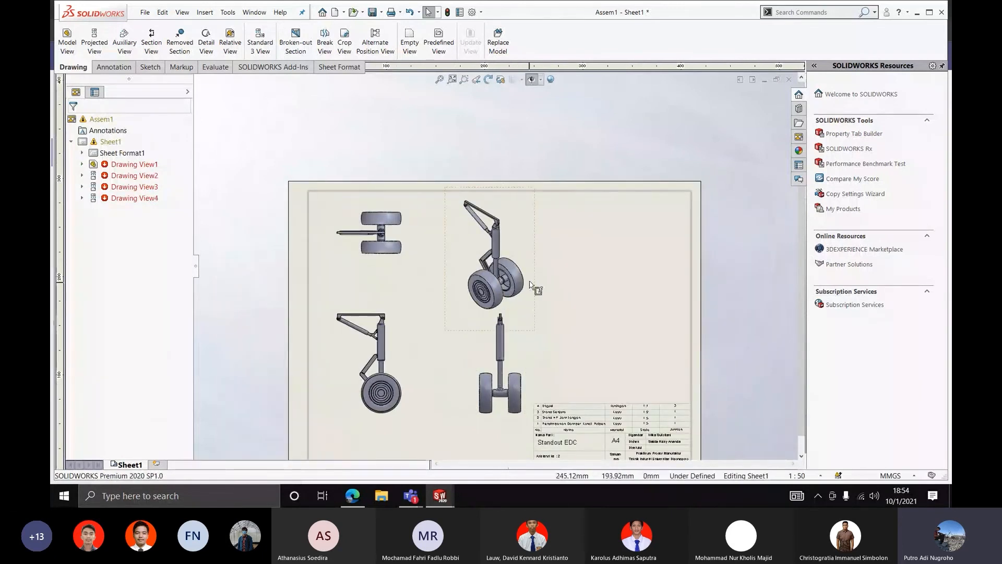
pyautogui.moveTo(535, 275); pyautogui.dragTo(536, 280)
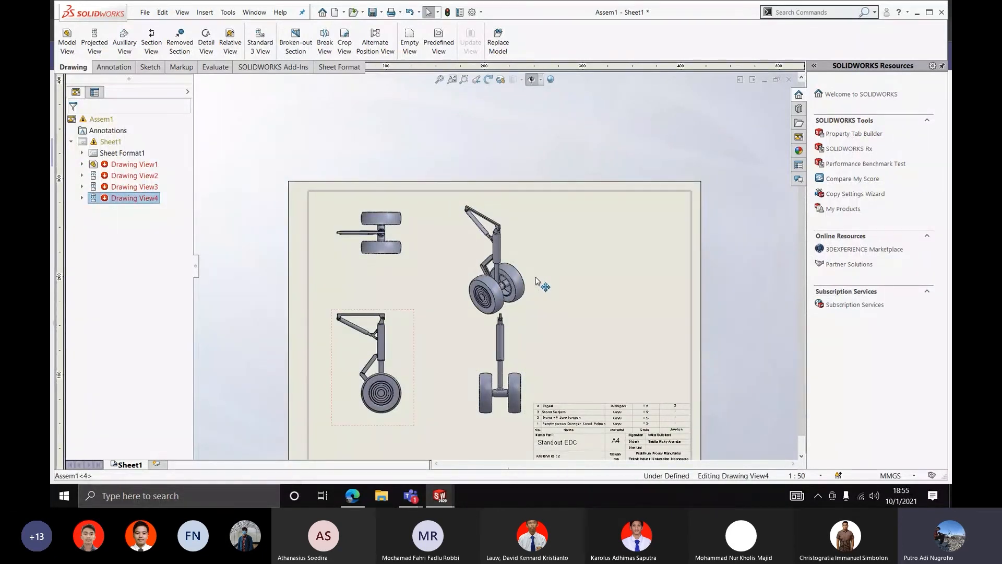
pyautogui.click(283, 152)
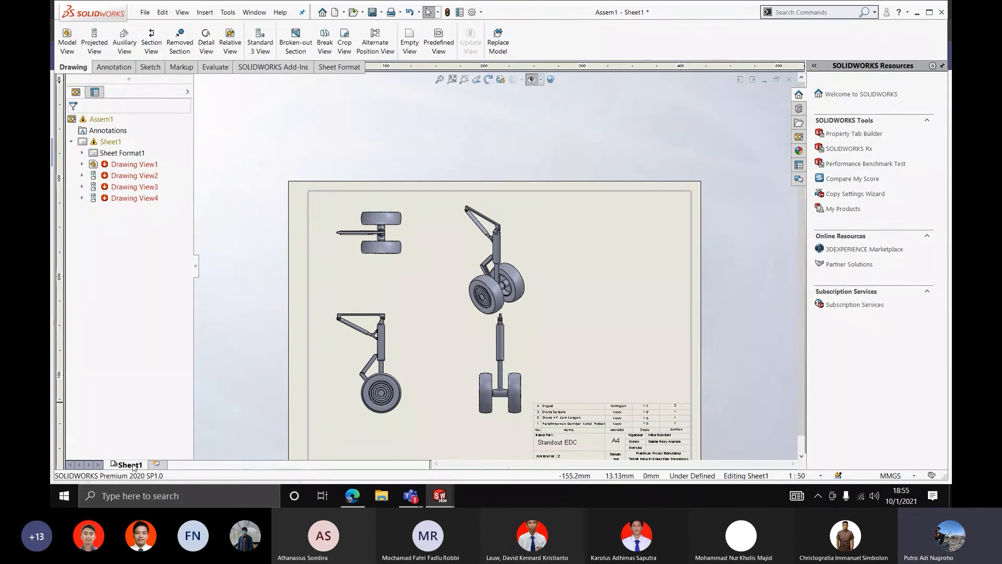
# Add a second sheet to the landing gear drawing
pyautogui.click(157, 464)
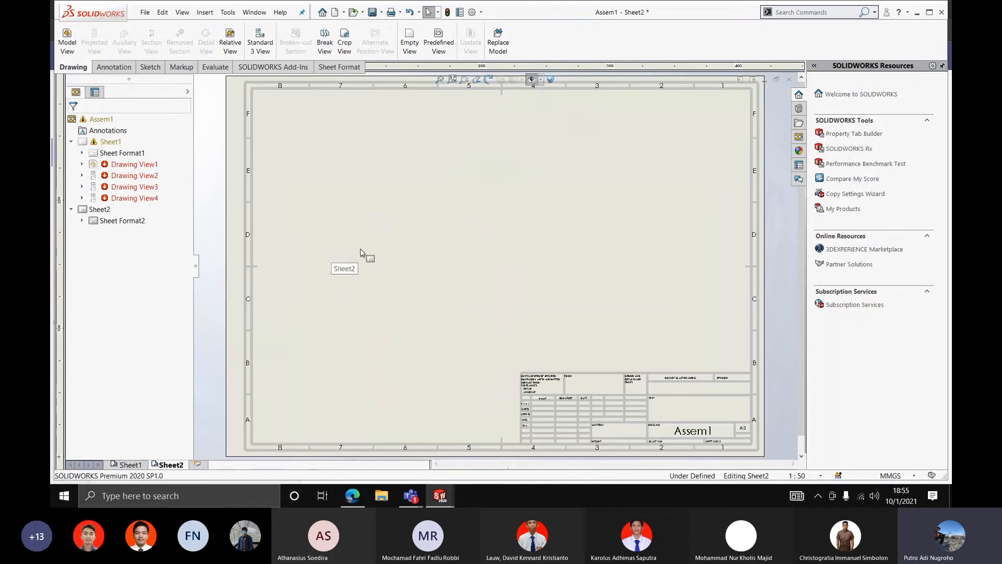
pyautogui.scroll(-3, 447, 291)
pyautogui.scroll(2, 449, 250)
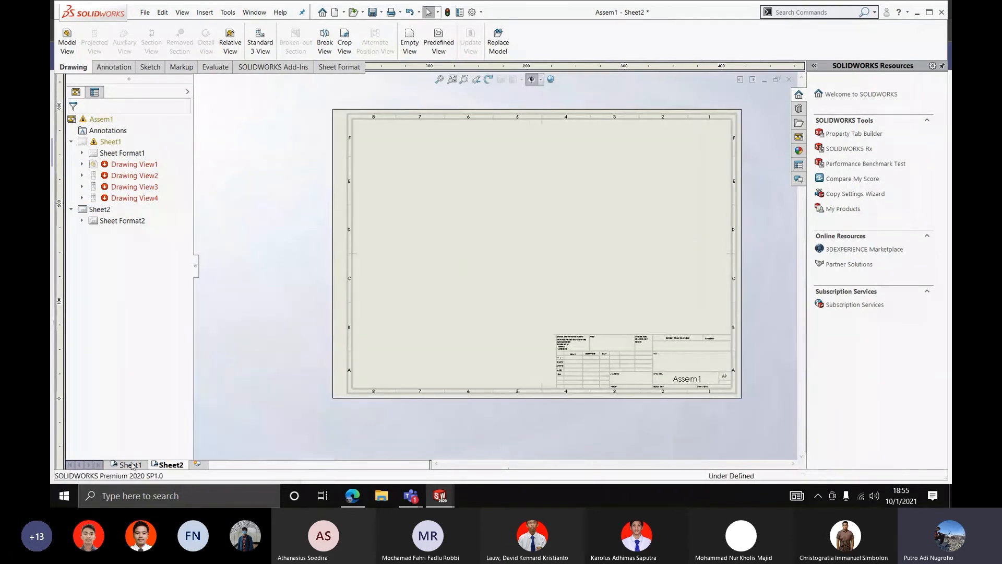
# Copy the complete custom title block from Sheet1's sheet format, then exit sheet format editing
pyautogui.click(131, 464)
pyautogui.scroll(2, 514, 306)
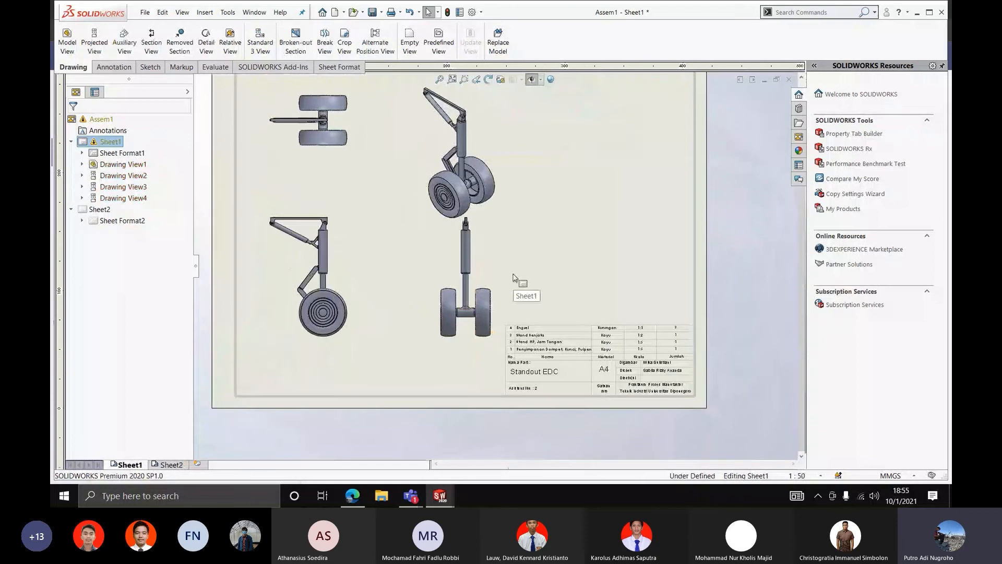
pyautogui.rightClick(517, 271)
pyautogui.click(539, 101)
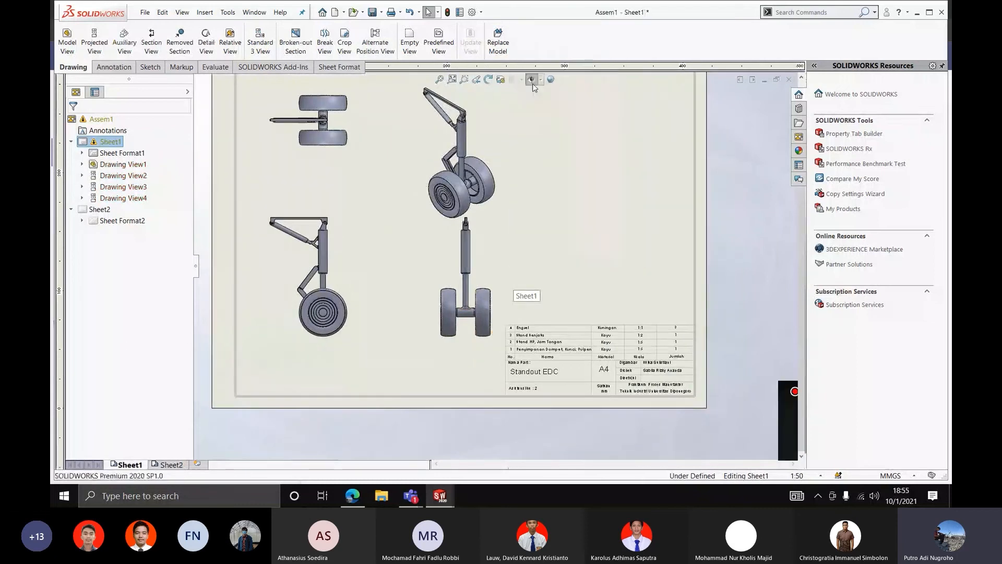
pyautogui.moveTo(698, 426); pyautogui.dragTo(708, 431)
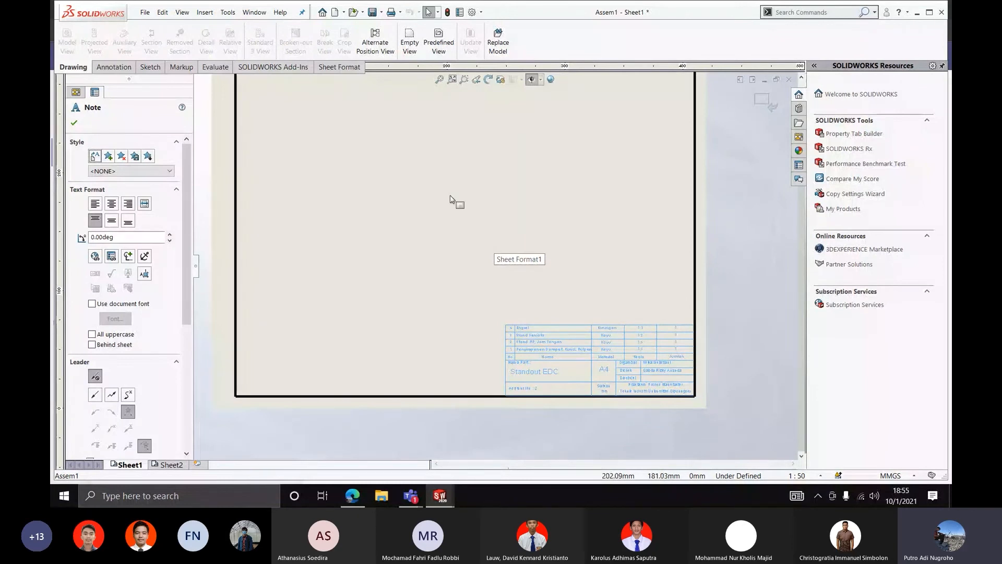
pyautogui.click(763, 99)
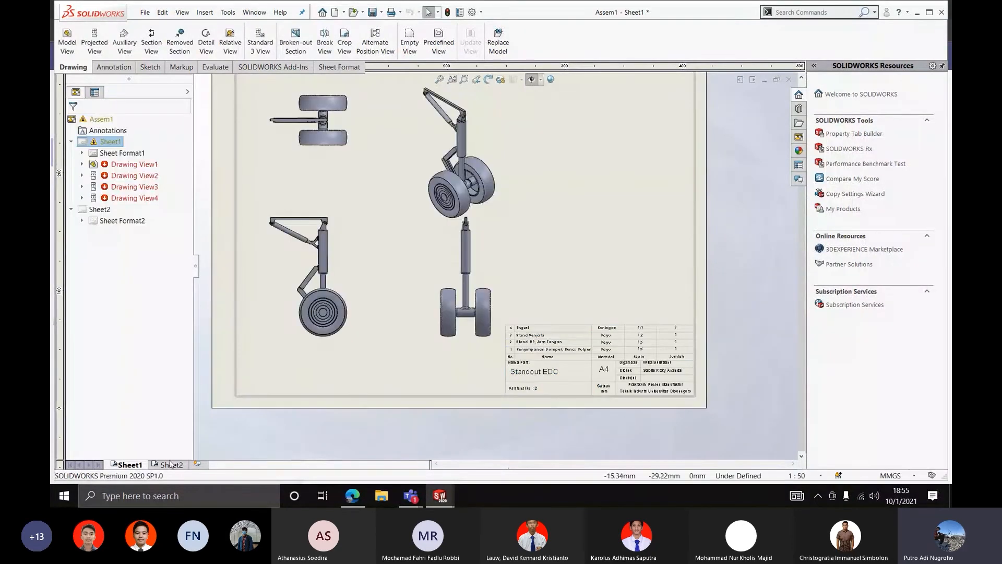
# Open Sheet2's sheet format for editing and delete its entire default title block
pyautogui.click(169, 464)
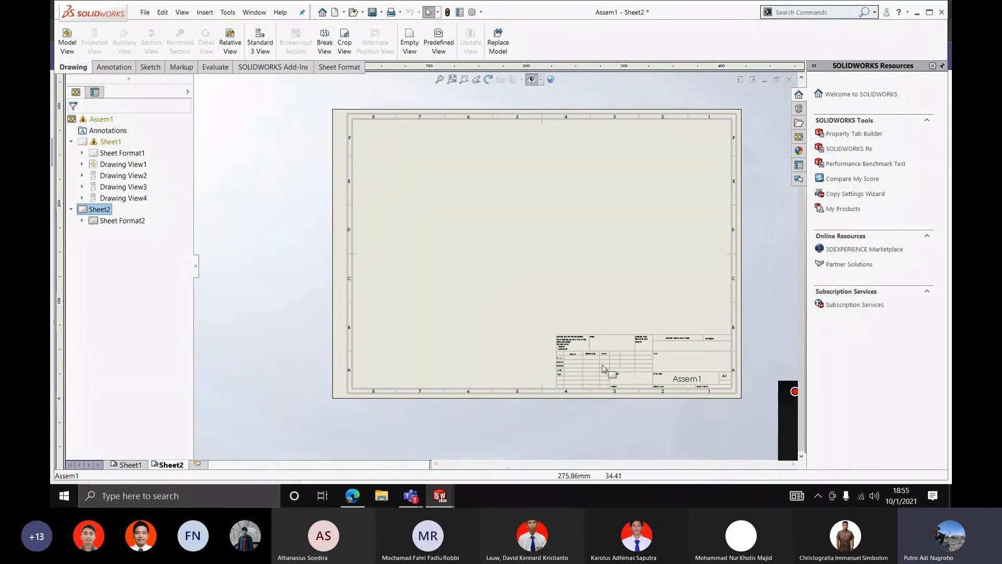
pyautogui.rightClick(552, 228)
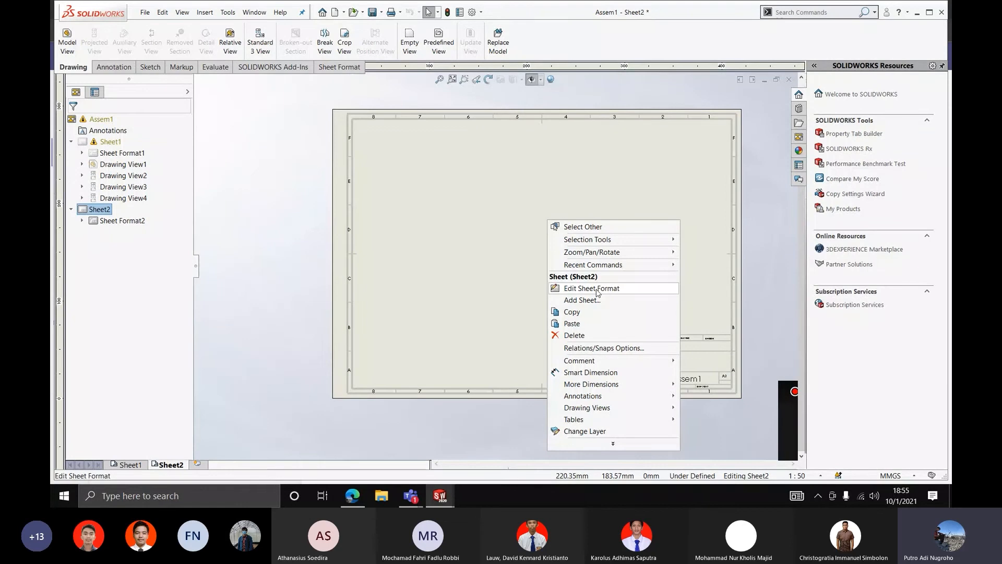
pyautogui.click(596, 286)
pyautogui.rightClick(566, 268)
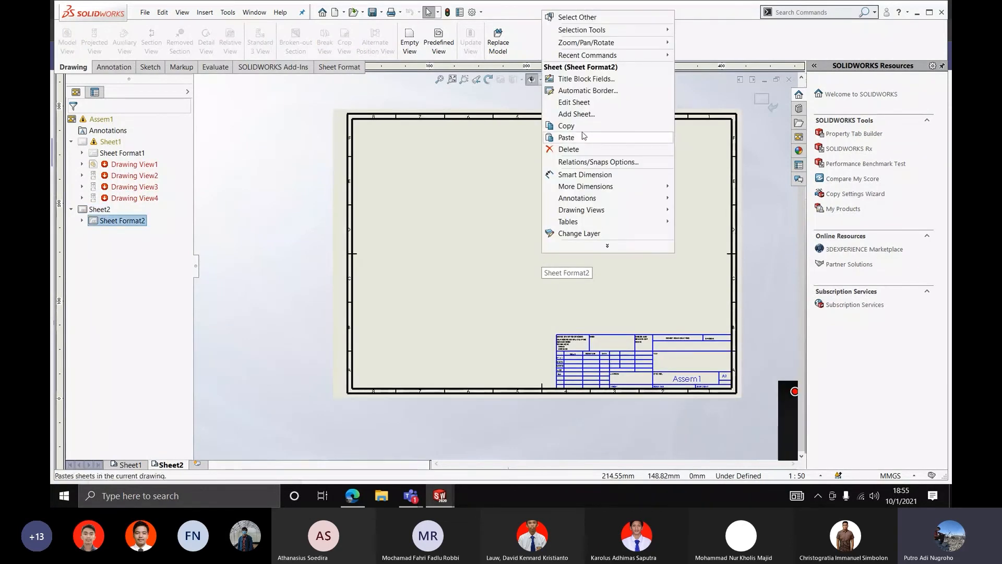
pyautogui.click(500, 248)
pyautogui.moveTo(500, 248); pyautogui.dragTo(747, 431)
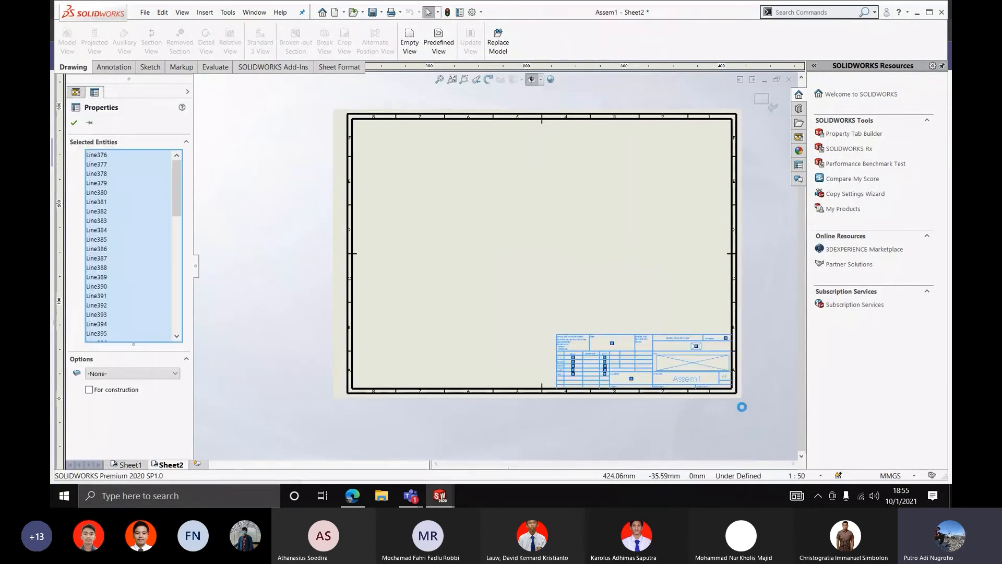
pyautogui.press('Delete')
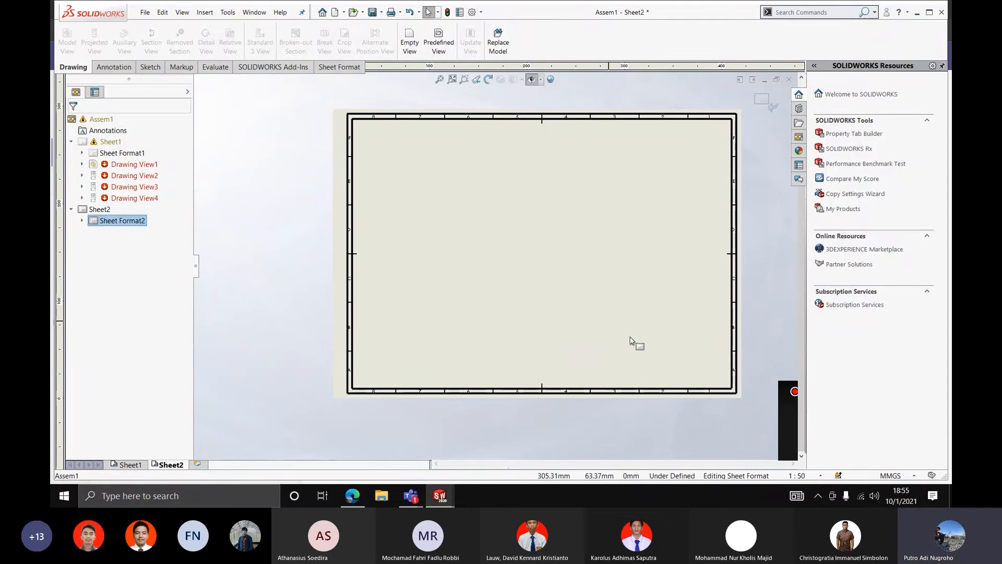
# Simplify Sheet2's automatic border to a single line without zone dividers, column labels or row labels
pyautogui.rightClick(608, 300)
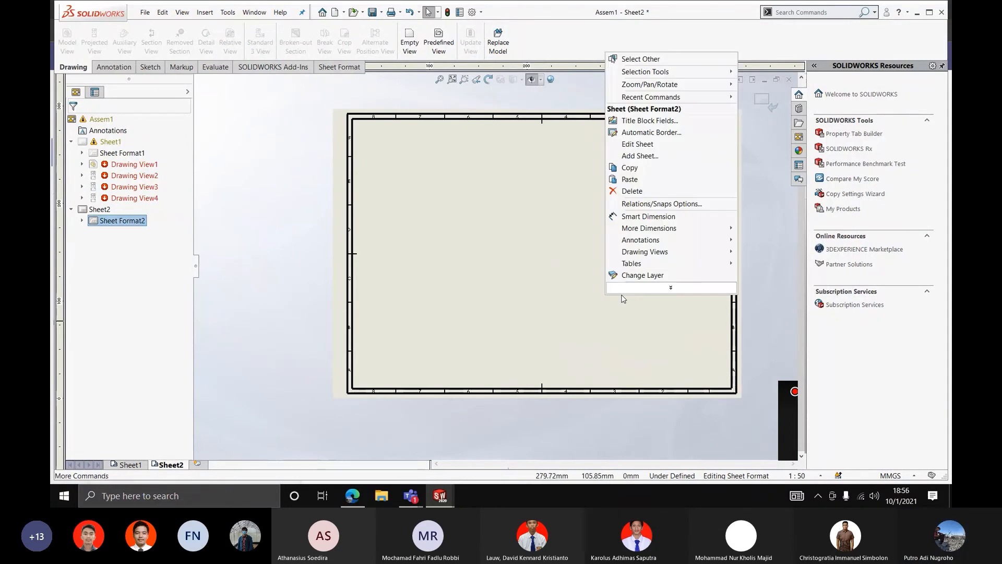
pyautogui.click(653, 133)
pyautogui.click(185, 123)
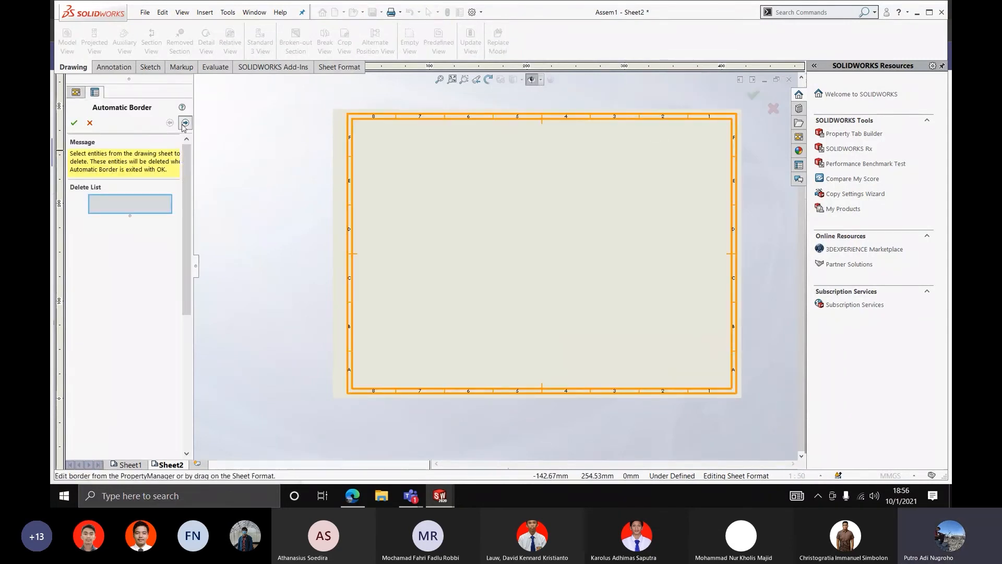
pyautogui.moveTo(186, 259); pyautogui.dragTo(186, 318)
pyautogui.click(79, 303)
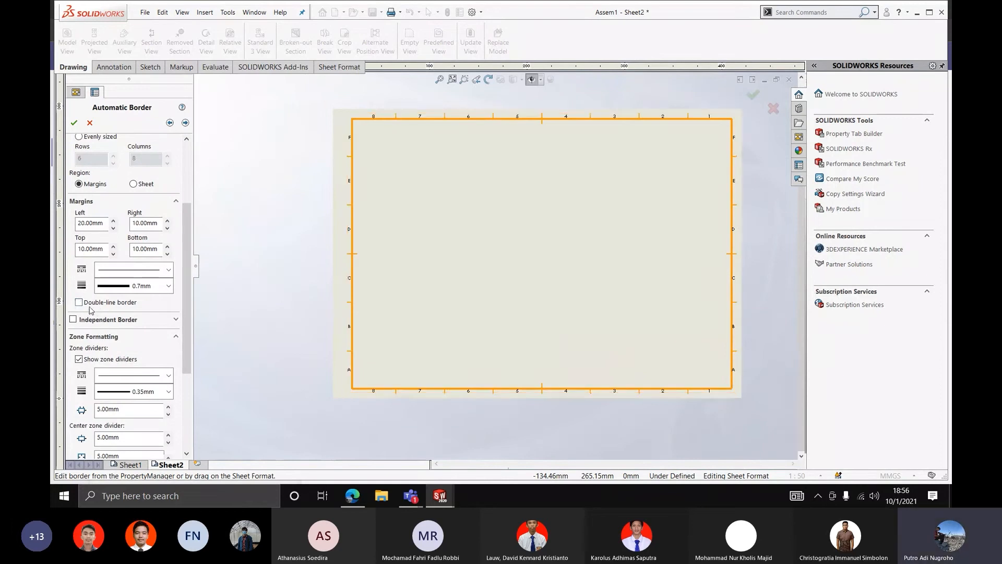
pyautogui.click(91, 359)
pyautogui.scroll(-3, 95, 359)
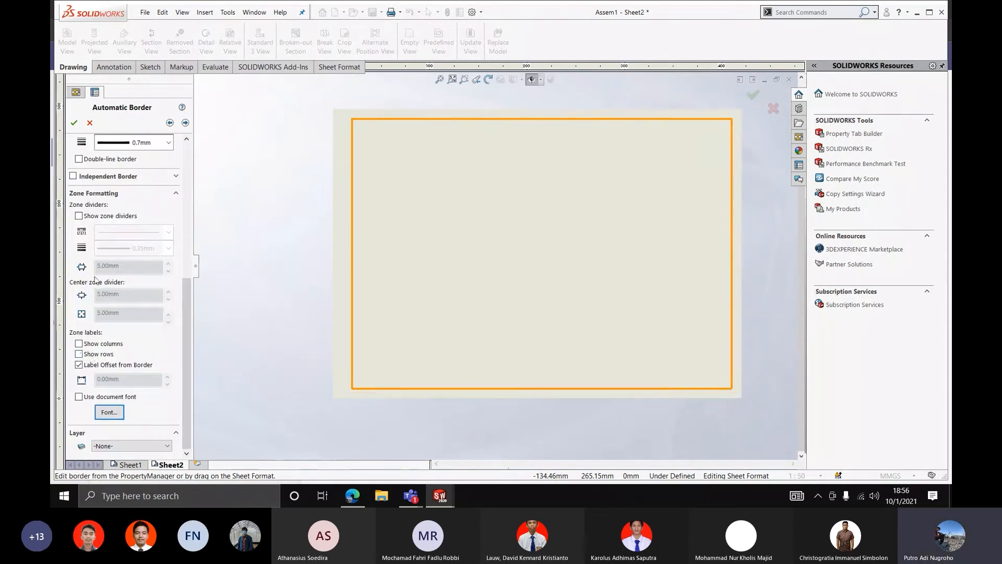
pyautogui.click(74, 125)
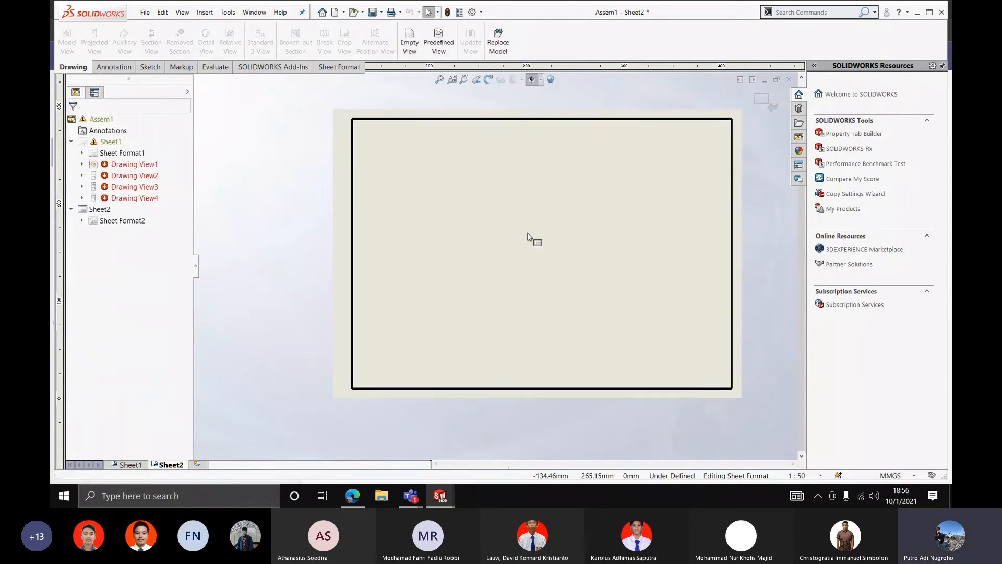
# Paste the copied custom title block into Sheet2's sheet format, inside the lower part of the border
pyautogui.scroll(-4, 620, 318)
pyautogui.click(505, 324)
pyautogui.hotkey('ctrl', 'v')
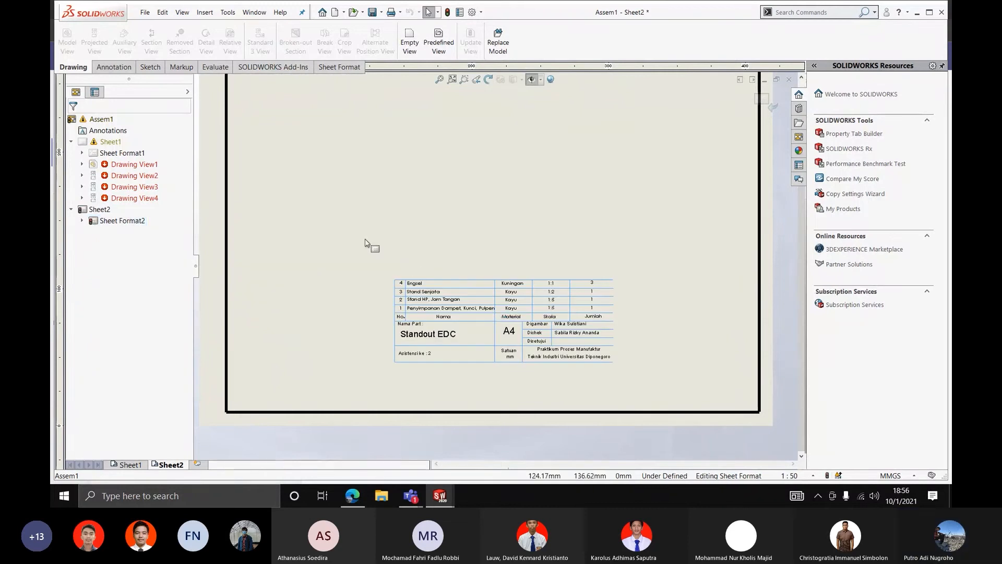
# Move the whole pasted title block into the lower-right corner of Sheet2's border, then exit sheet format editing
pyautogui.moveTo(358, 239); pyautogui.dragTo(625, 388)
pyautogui.scroll(3, 642, 360)
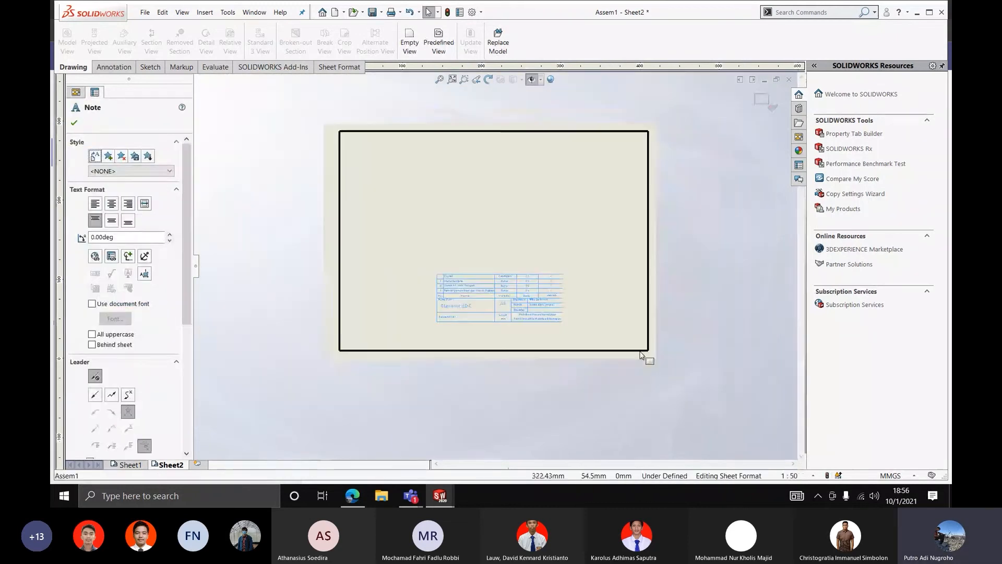
pyautogui.scroll(-5, 481, 273)
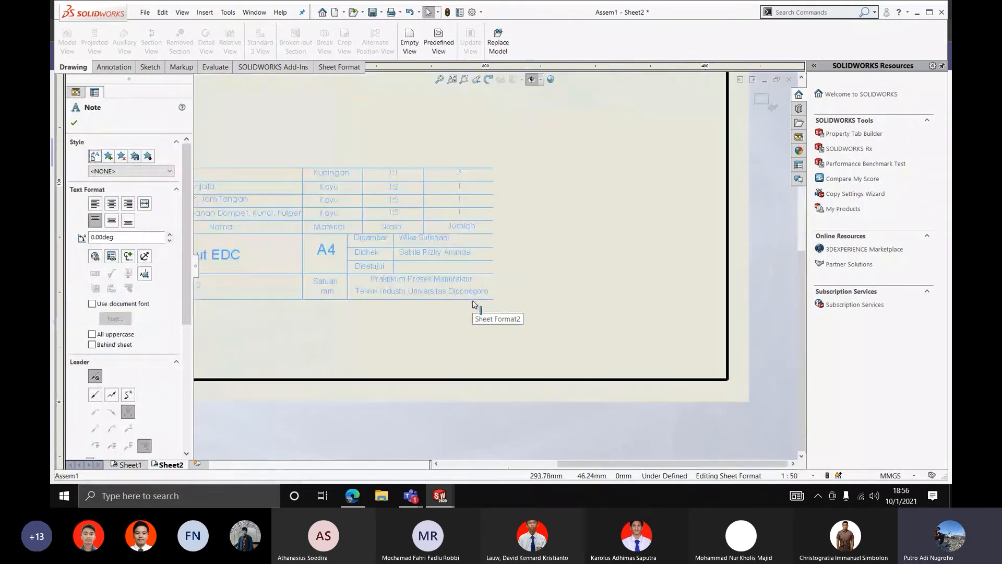
pyautogui.moveTo(476, 300); pyautogui.dragTo(713, 384)
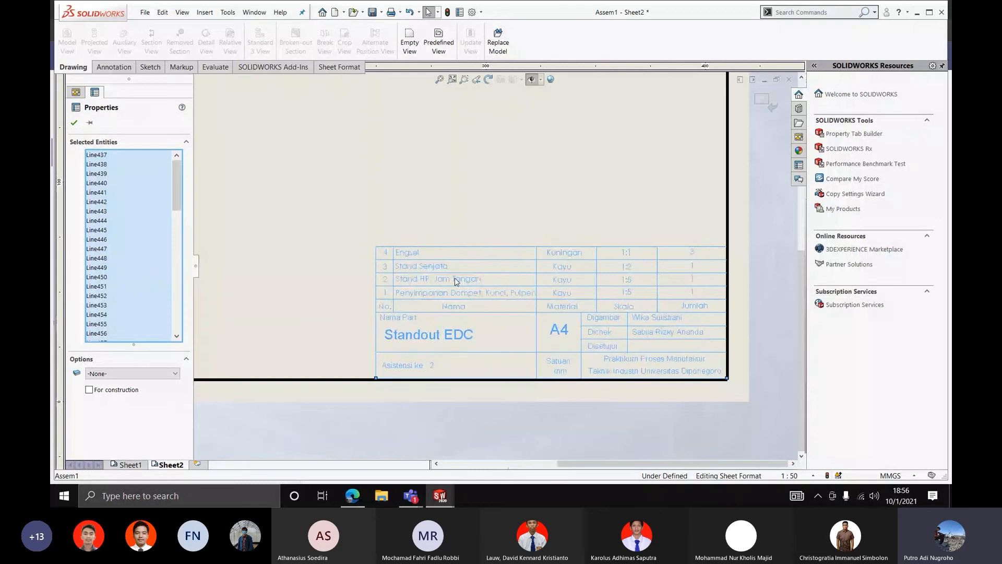
pyautogui.press('Escape')
pyautogui.scroll(5, 405, 206)
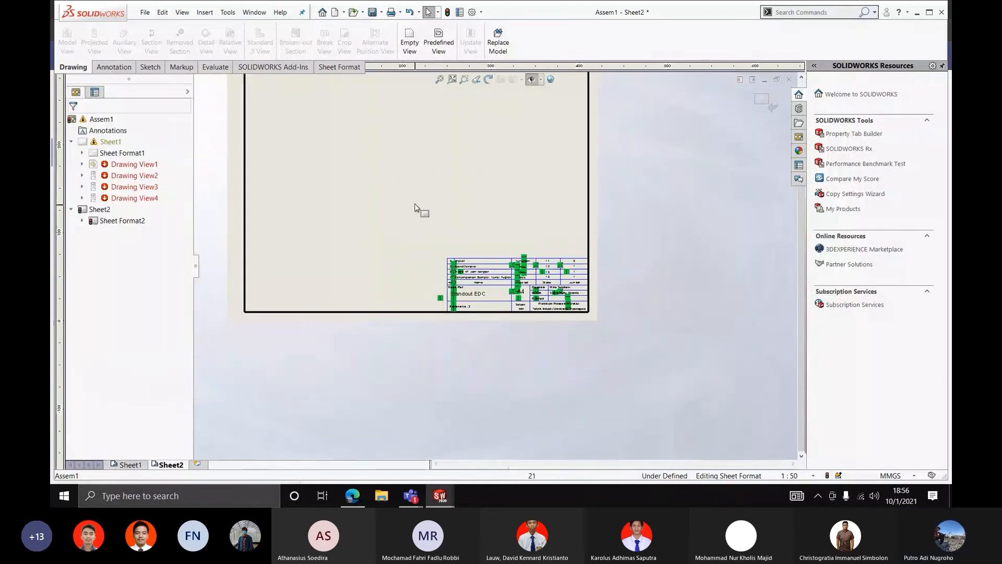
pyautogui.rightClick(410, 188)
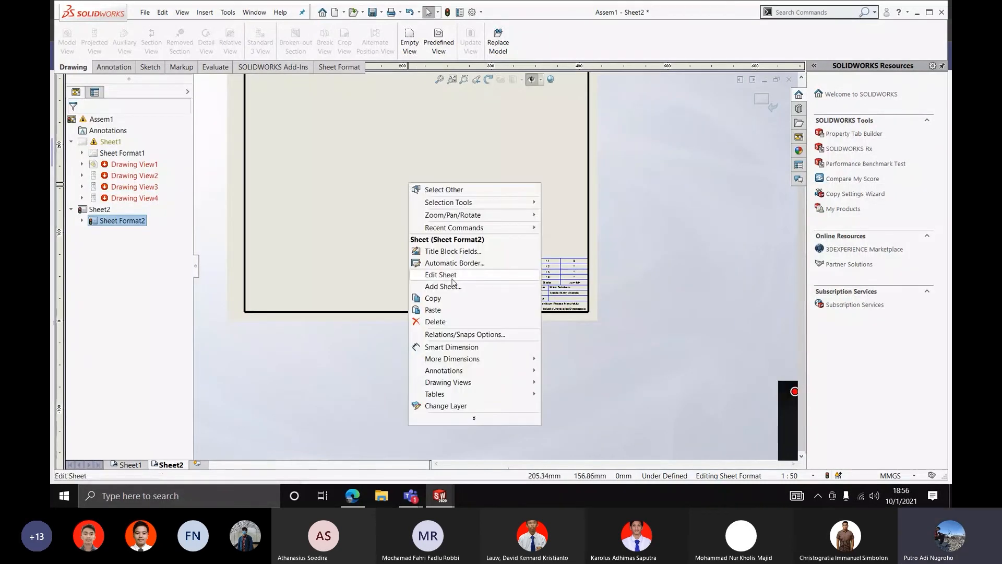
pyautogui.click(452, 275)
pyautogui.scroll(5, 436, 238)
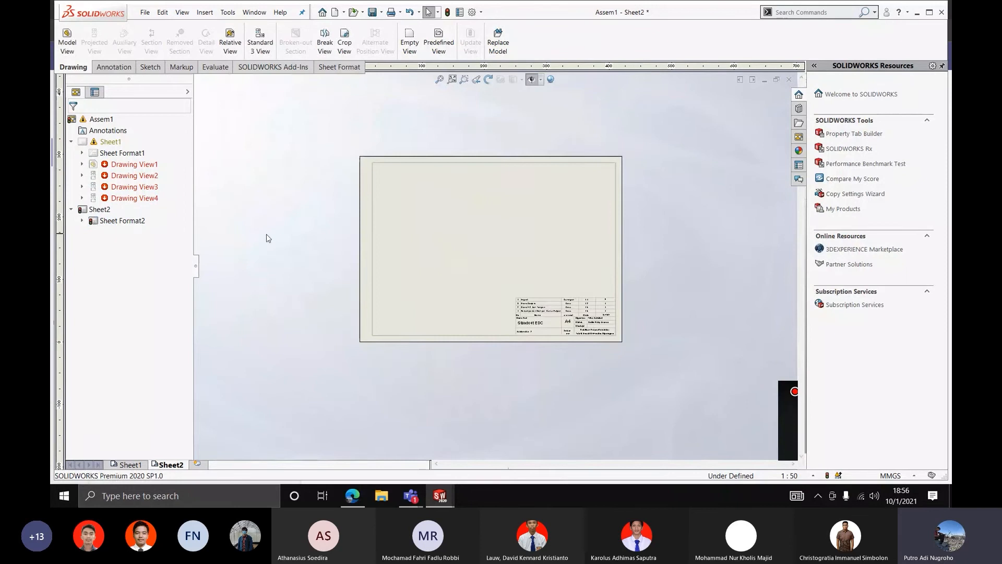
# Collapse Sheet2 in the drawing tree and copy the whole sheet
pyautogui.click(83, 213)
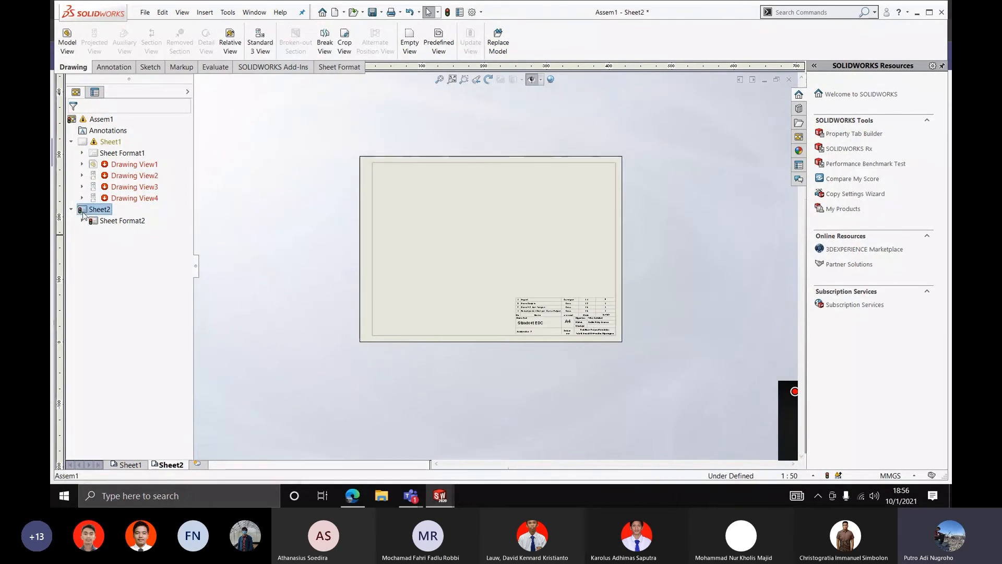
pyautogui.click(71, 209)
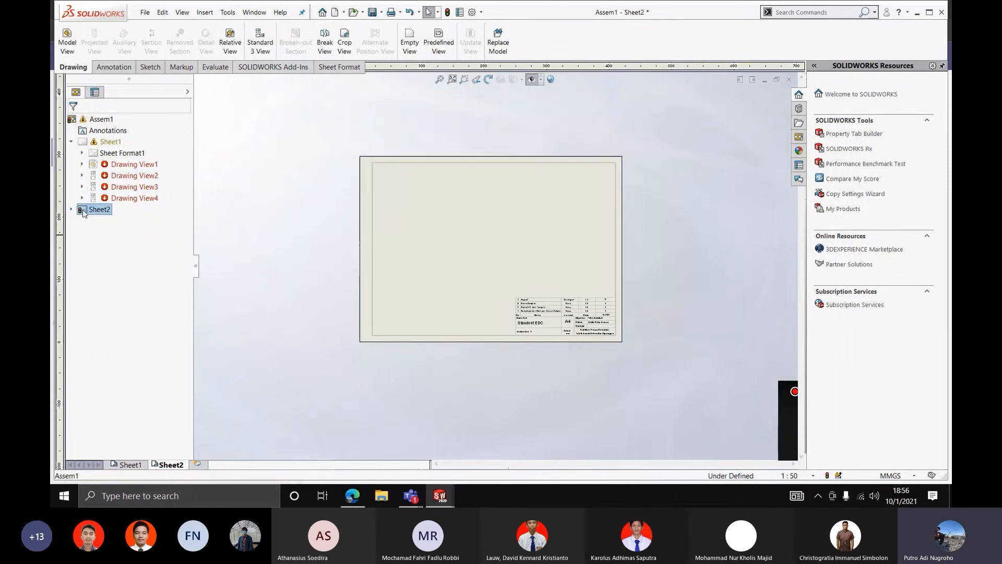
pyautogui.rightClick(83, 213)
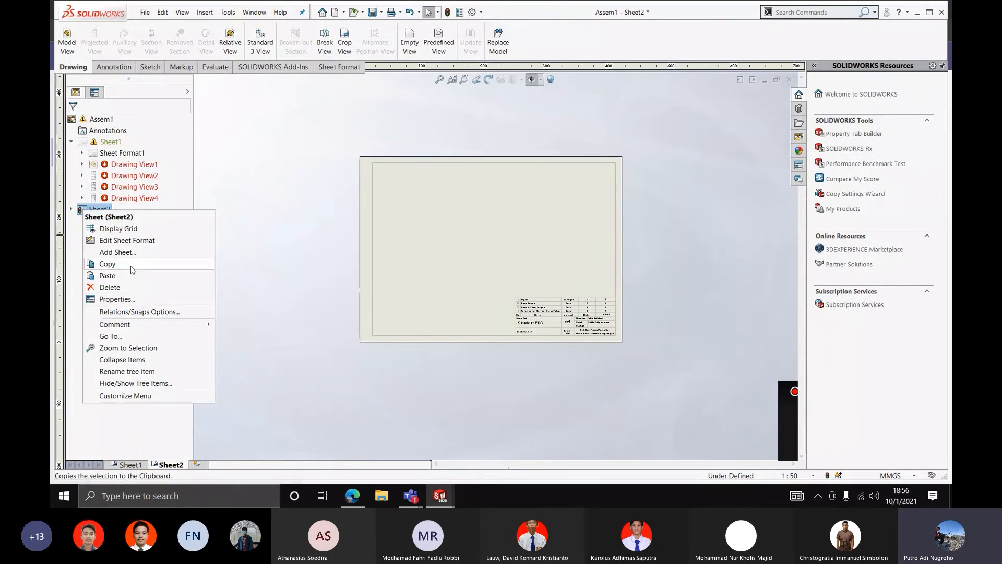
pyautogui.click(266, 272)
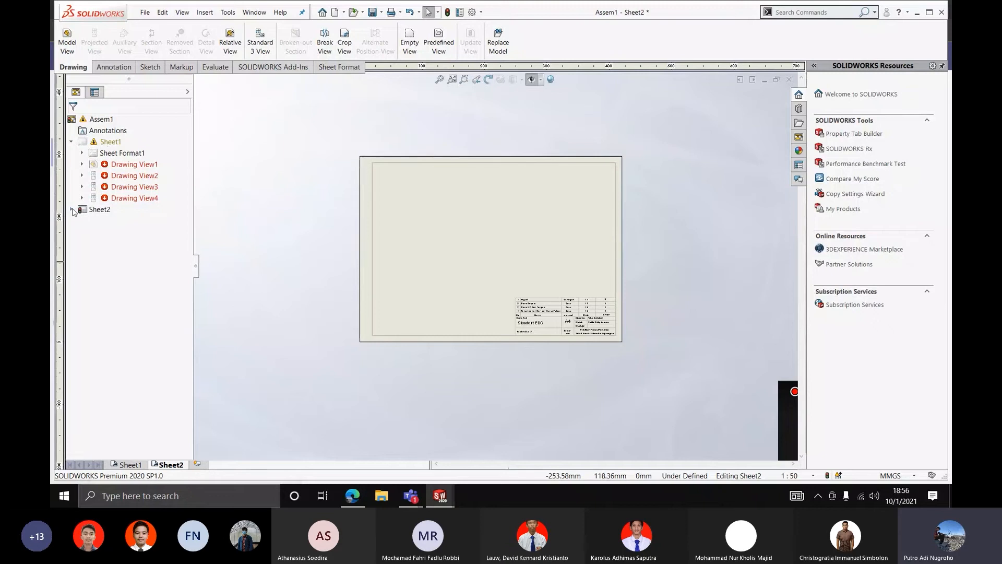
pyautogui.click(99, 209)
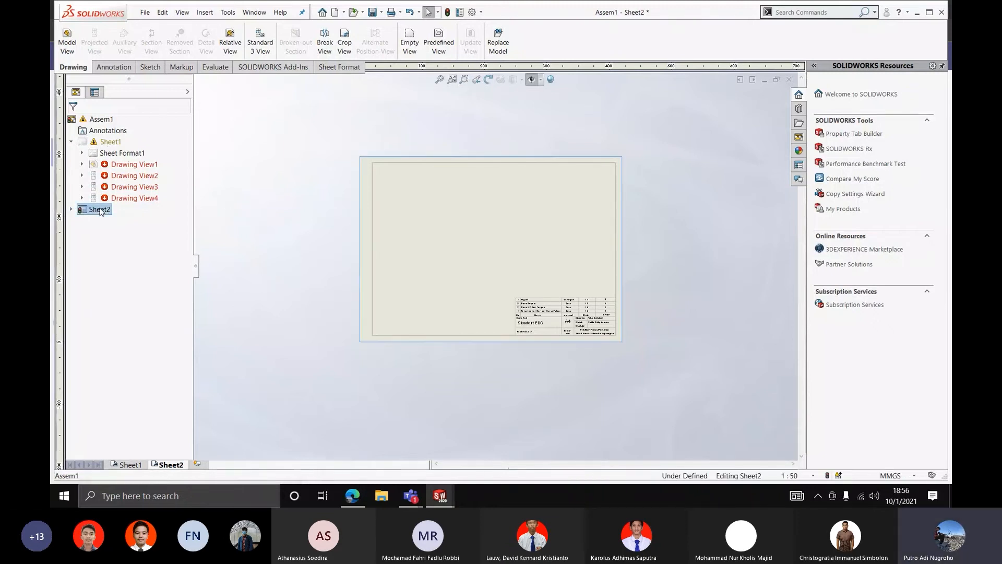
pyautogui.rightClick(99, 210)
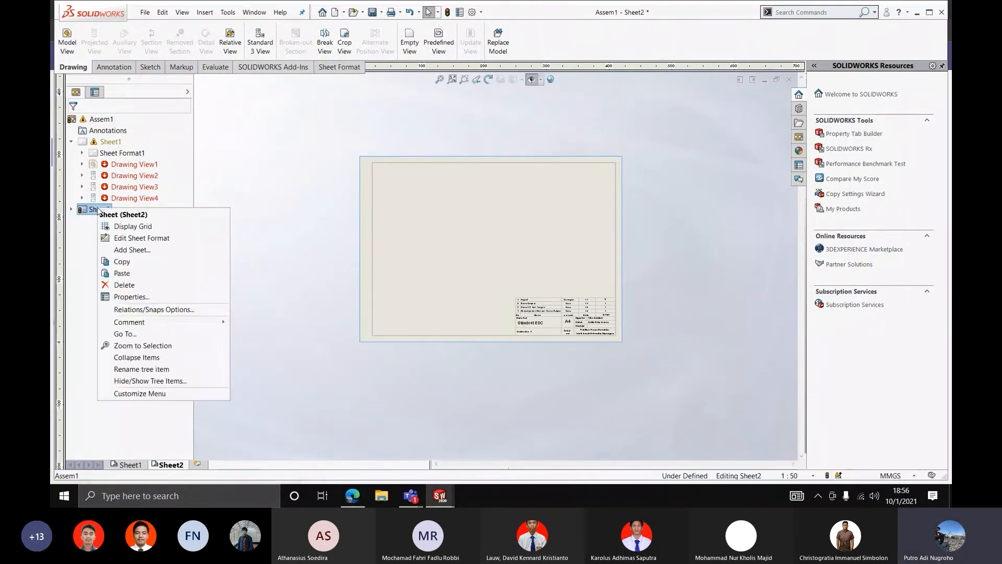
pyautogui.click(143, 262)
# Paste three duplicates of the copied Sheet2, inserting each one after the selected sheet
pyautogui.hotkey('ctrl', 'v')
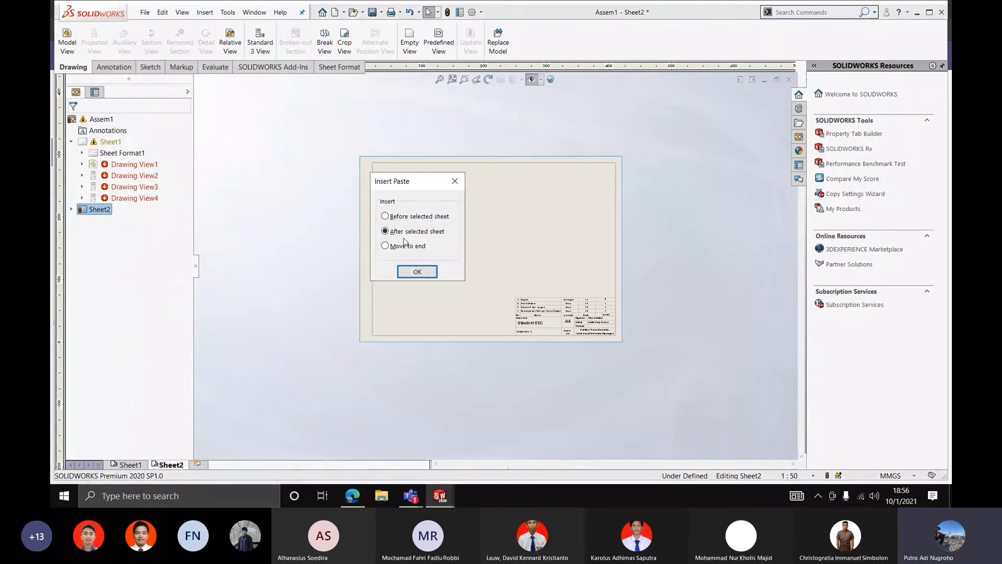
pyautogui.click(417, 270)
pyautogui.hotkey('ctrl', 'v')
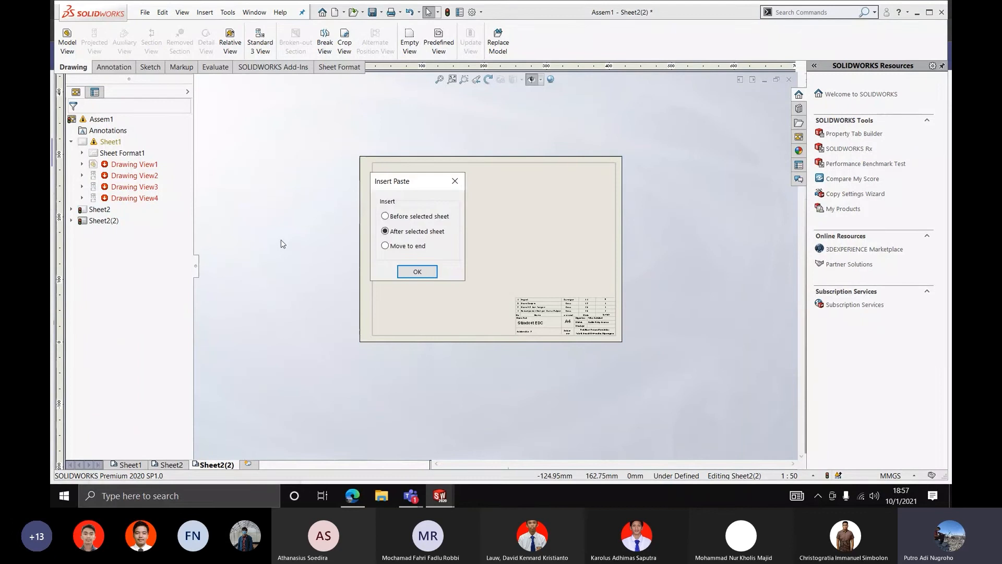
pyautogui.click(434, 275)
pyautogui.hotkey('ctrl', 'v')
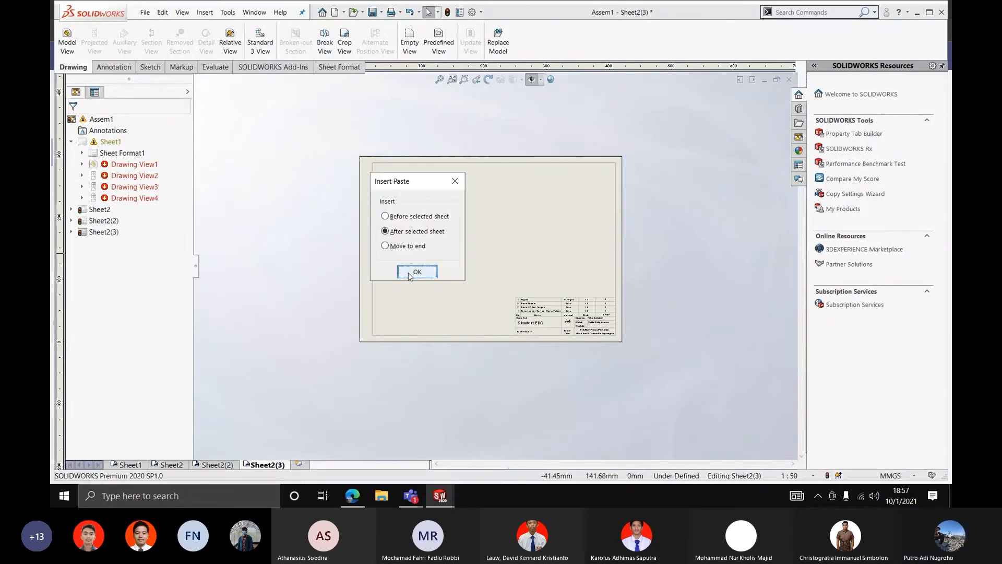
pyautogui.click(417, 271)
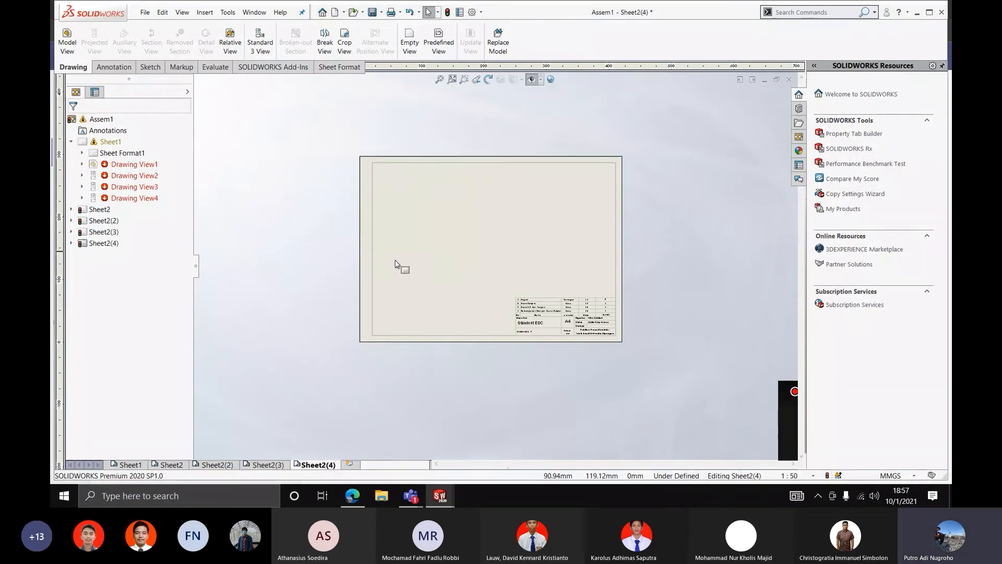
pyautogui.moveTo(102, 210); pyautogui.dragTo(447, 236)
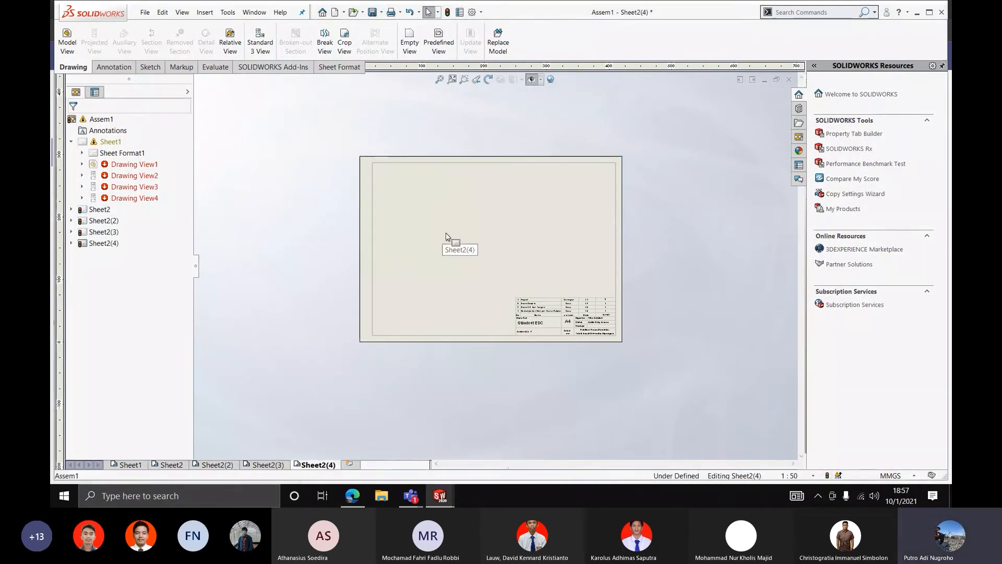
pyautogui.scroll(2, 466, 240)
pyautogui.scroll(-5, 486, 249)
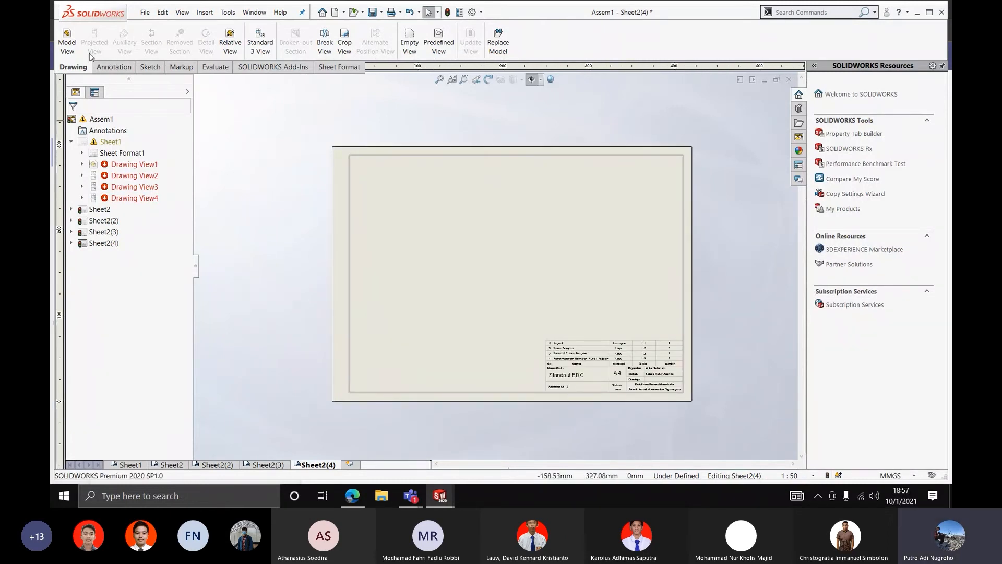
# Insert a Left model view of Assem1 at custom scale 1:20 in the left part of Sheet2(4), without any projected views
pyautogui.click(67, 41)
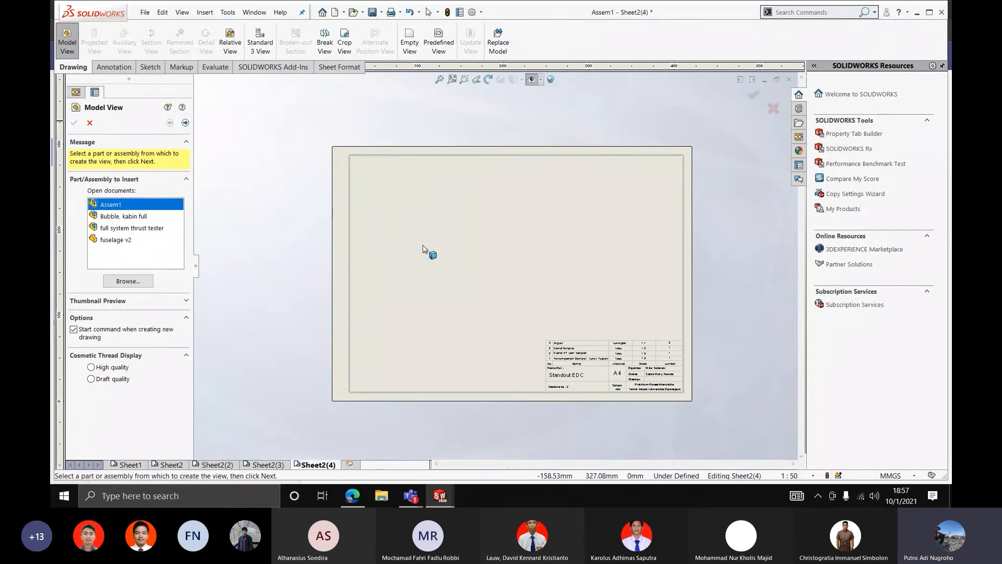
pyautogui.click(187, 124)
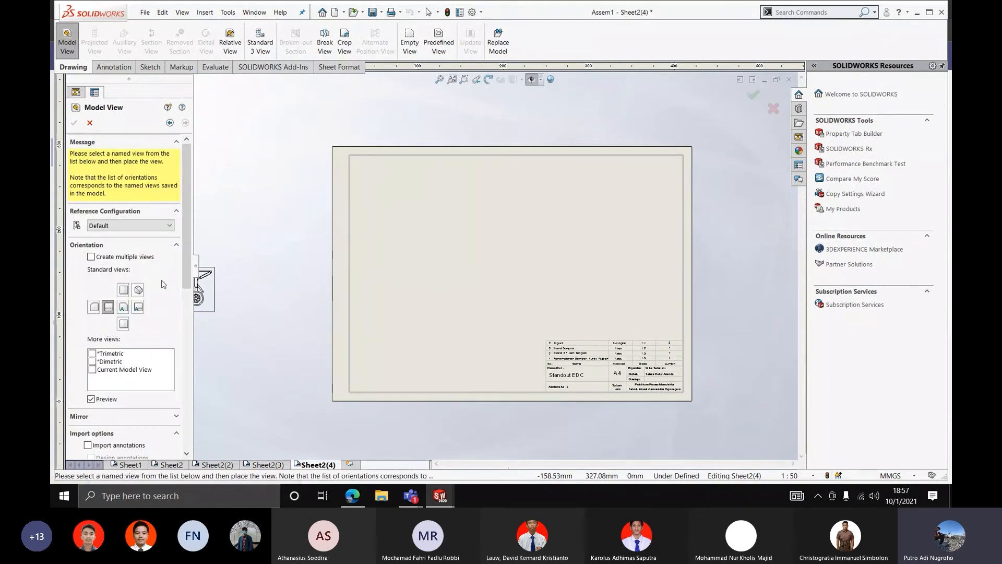
pyautogui.scroll(-2, 410, 255)
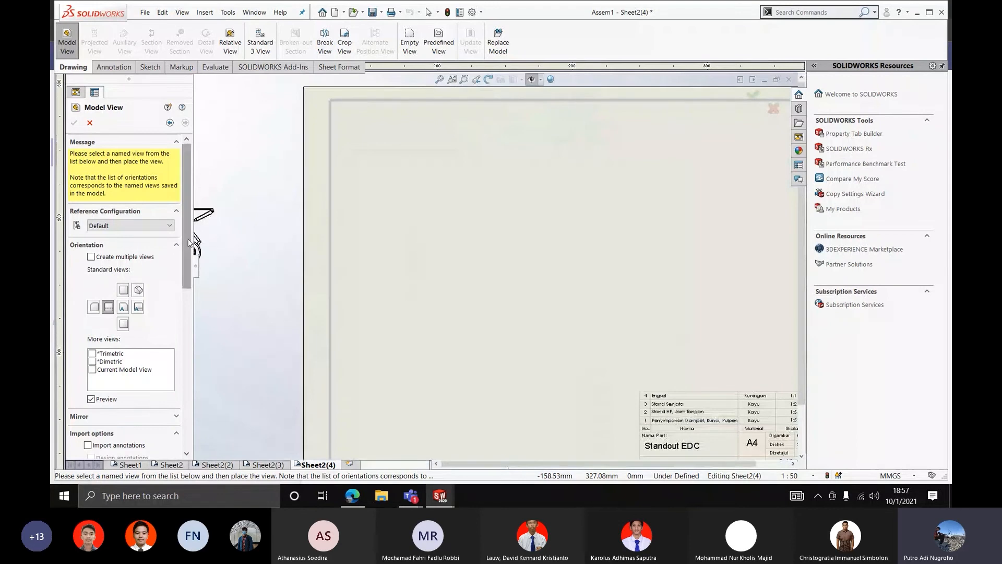
pyautogui.moveTo(187, 240); pyautogui.dragTo(194, 326)
pyautogui.scroll(-1, 154, 396)
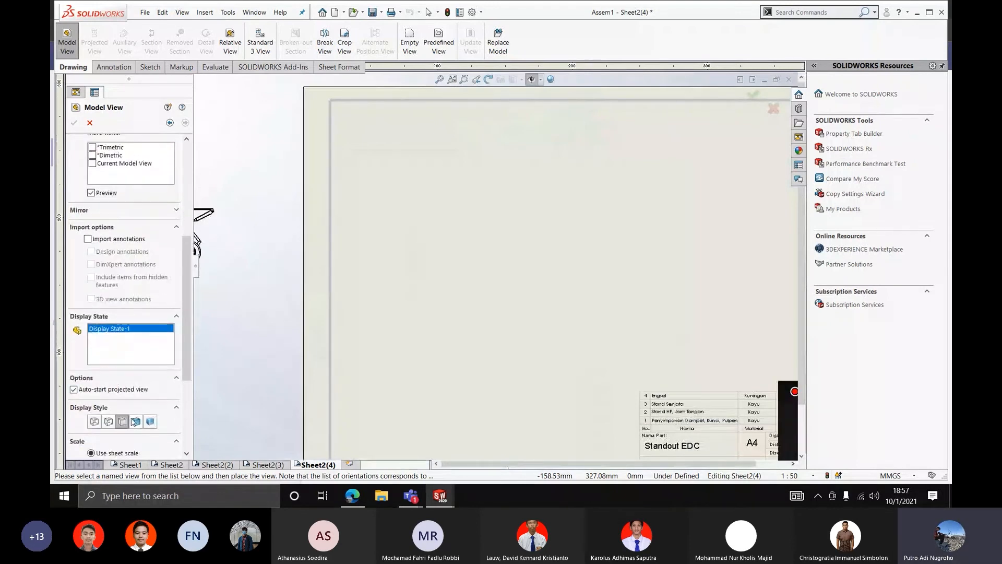
pyautogui.scroll(-4, 186, 334)
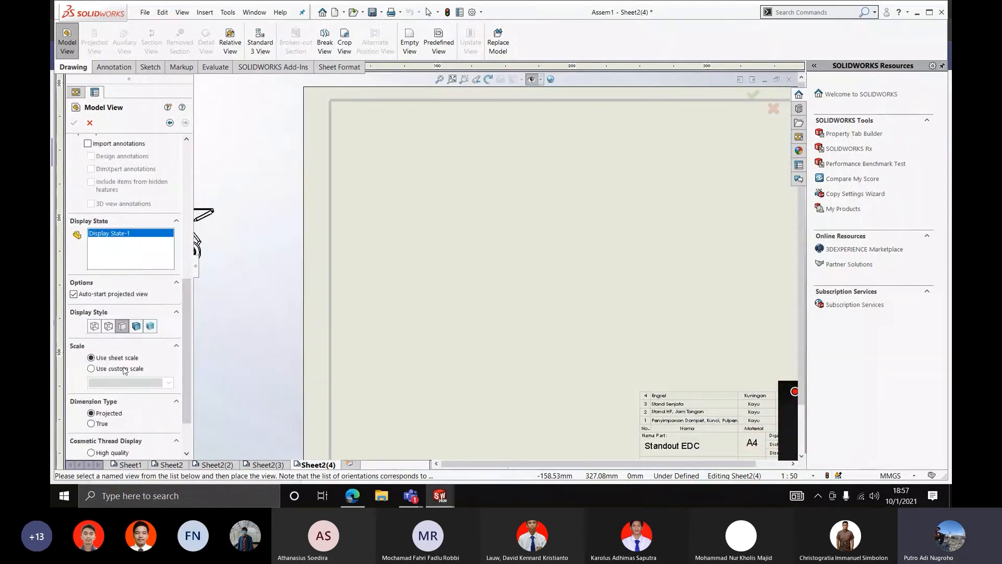
pyautogui.click(124, 369)
pyautogui.click(165, 385)
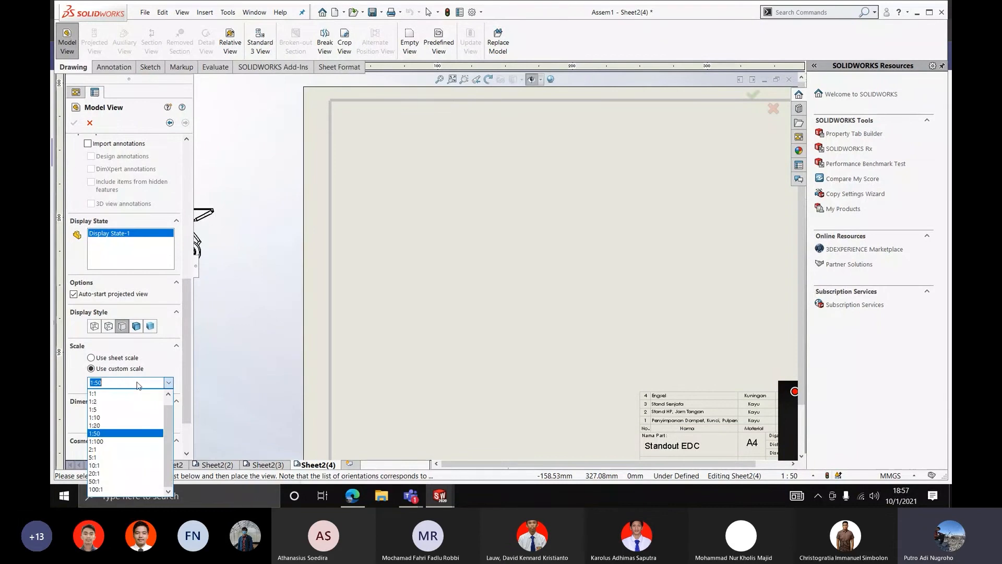
pyautogui.click(119, 429)
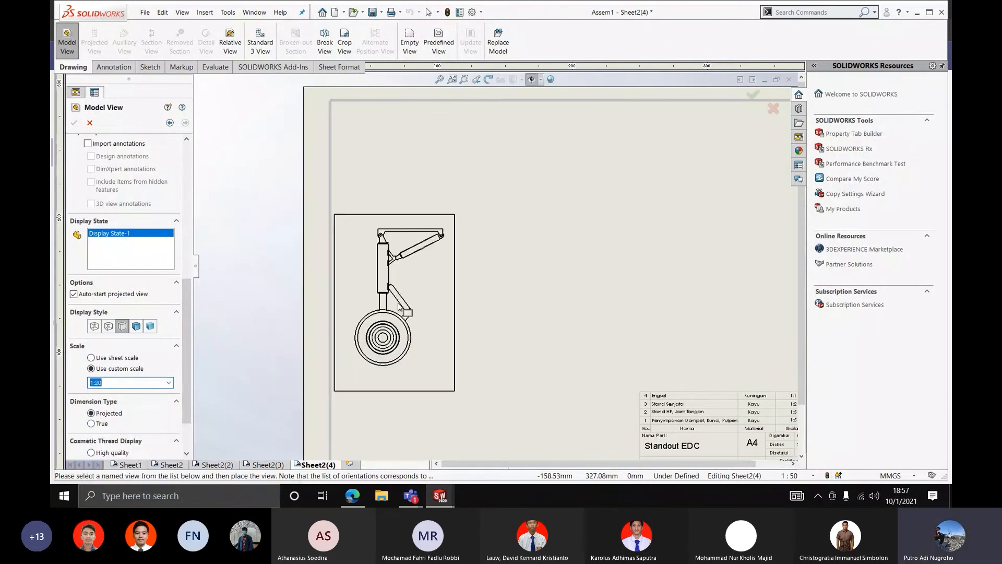
pyautogui.scroll(2, 494, 267)
pyautogui.click(439, 271)
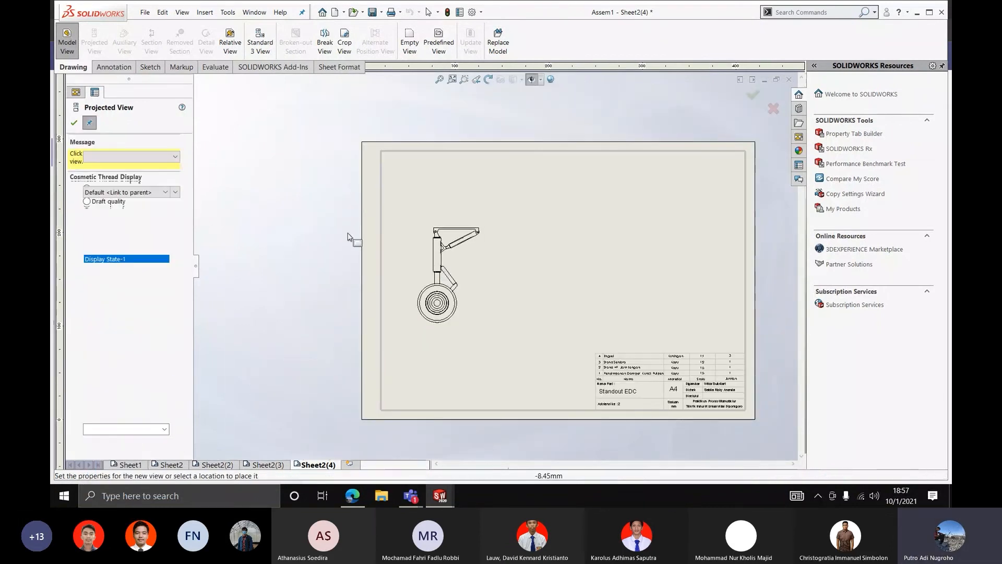
pyautogui.press('Escape')
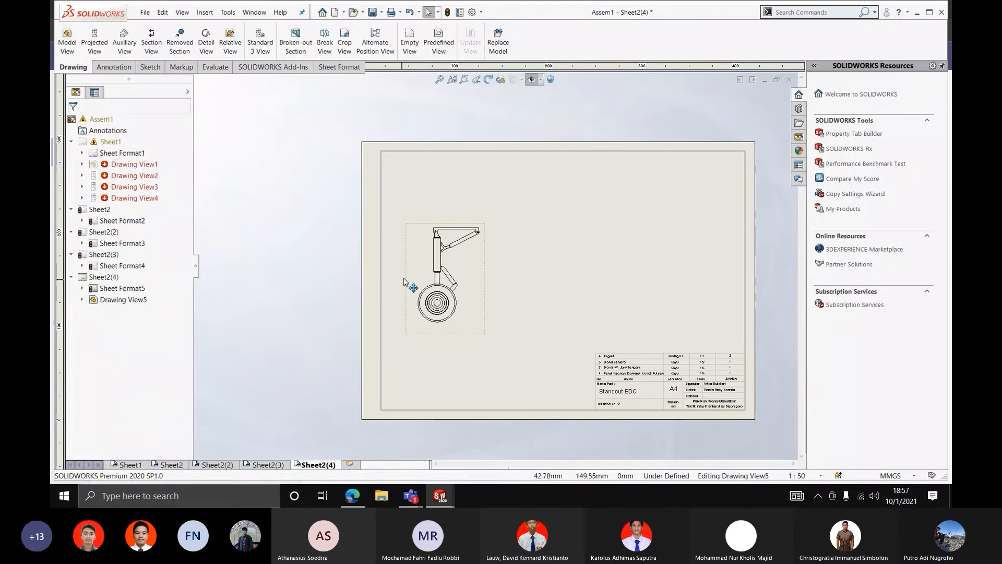
# Review the placed view's properties and switch its orientation through Top, Front and Right to Bottom
pyautogui.click(406, 291)
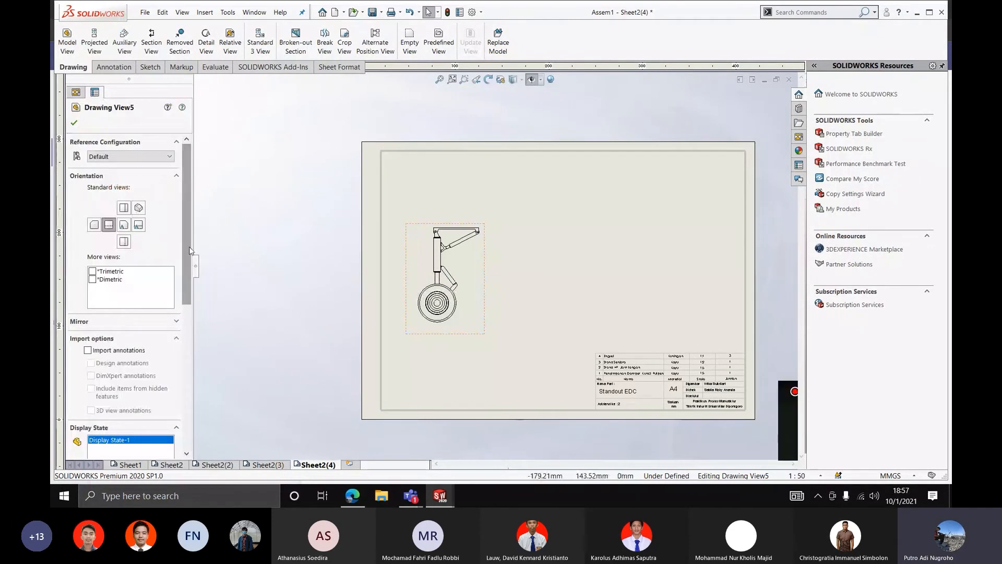
pyautogui.scroll(-10, 190, 176)
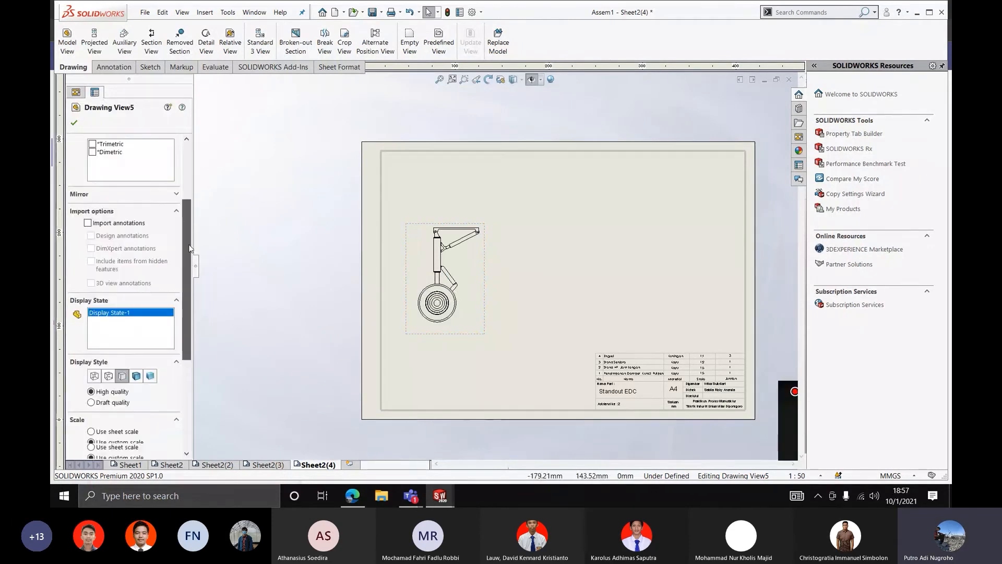
pyautogui.scroll(10, 173, 146)
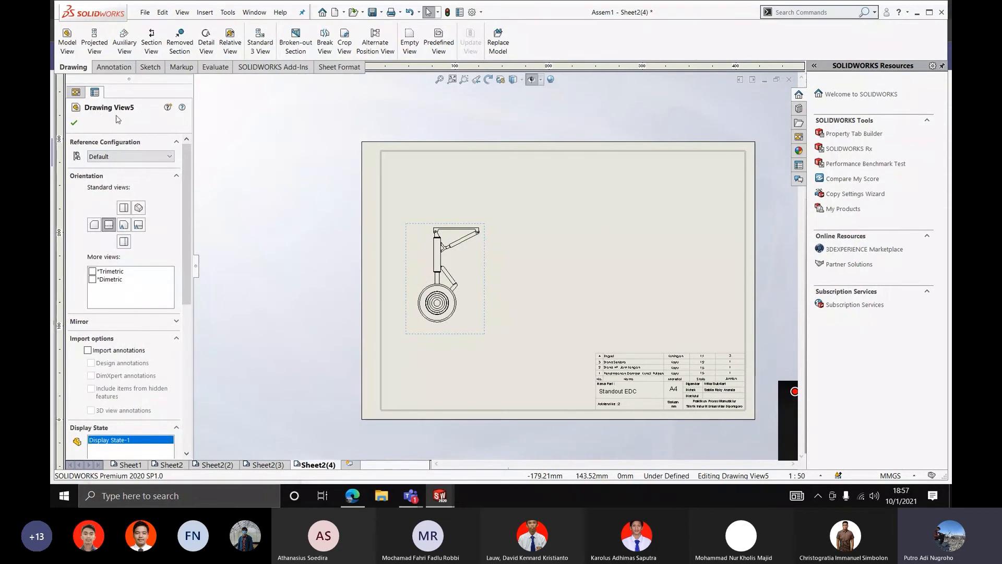
pyautogui.scroll(-1, 190, 189)
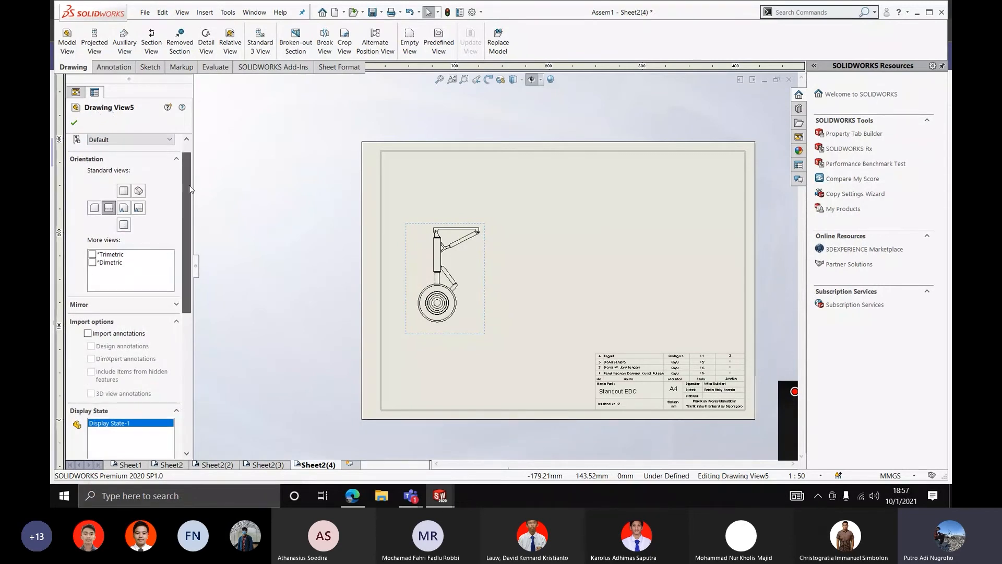
pyautogui.scroll(1, 191, 189)
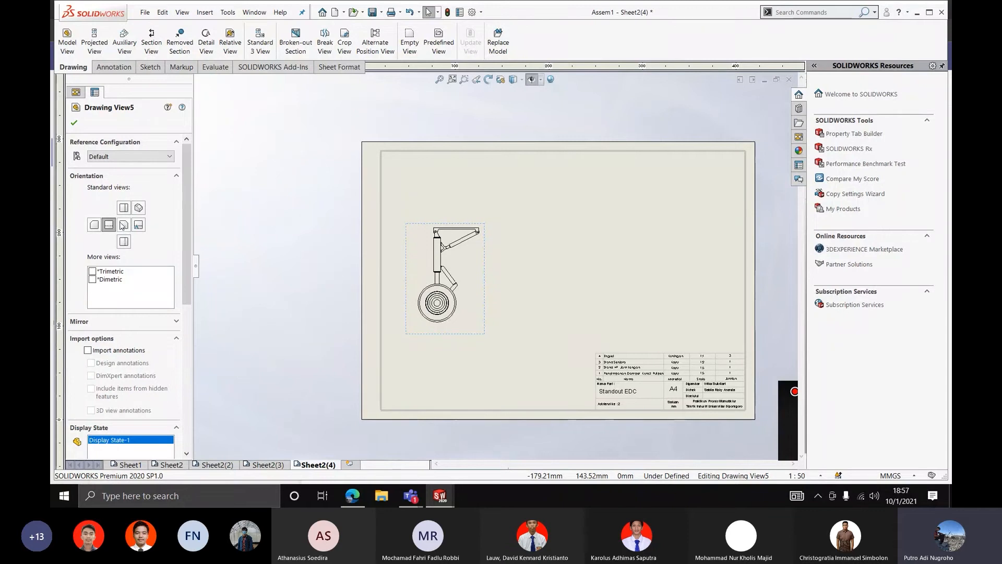
pyautogui.click(122, 210)
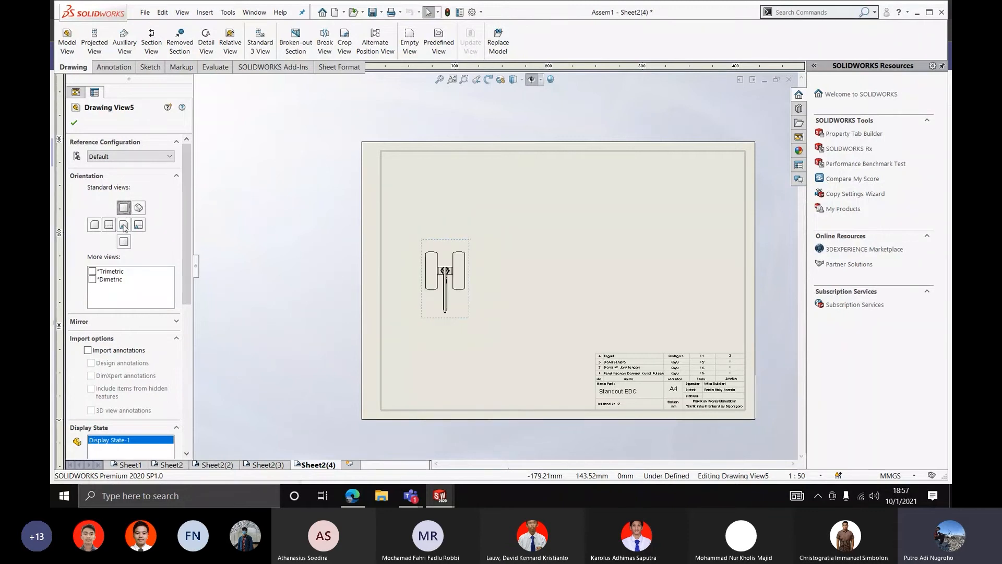
pyautogui.click(123, 225)
pyautogui.click(139, 224)
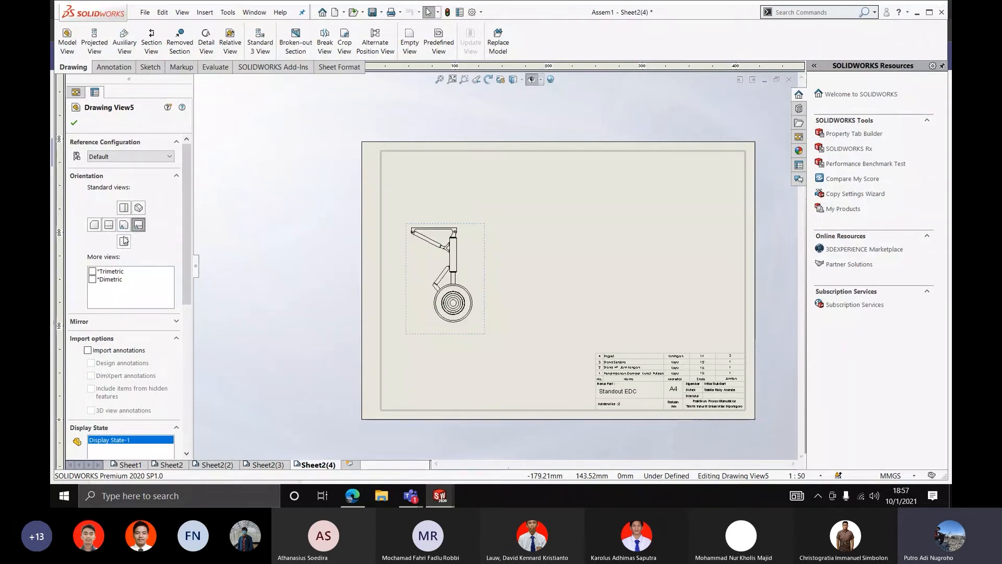
pyautogui.click(124, 242)
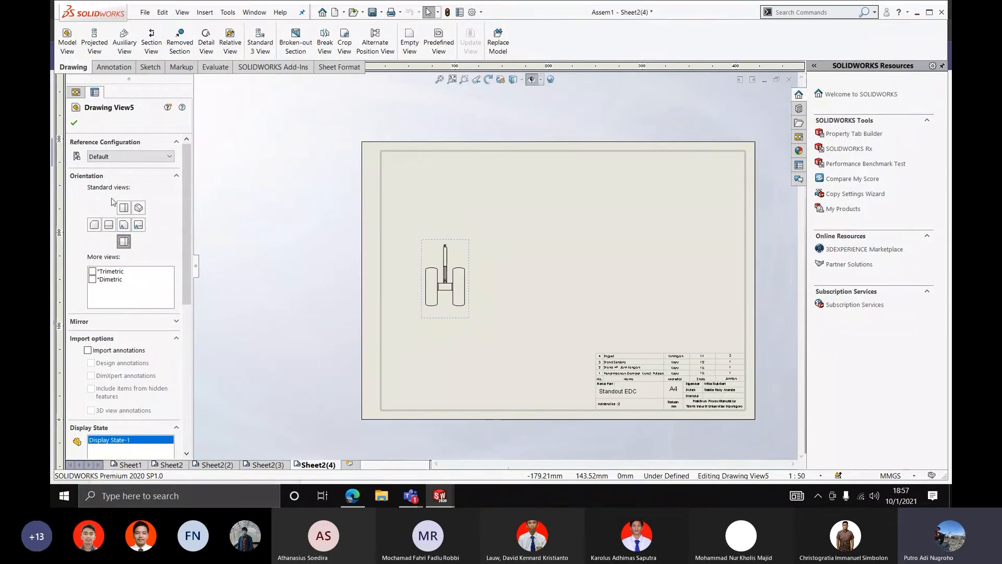
# Try the Front, Left and Isometric orientations on the assembly view in Sheet2(4), ending on Front
pyautogui.click(124, 228)
pyautogui.click(109, 225)
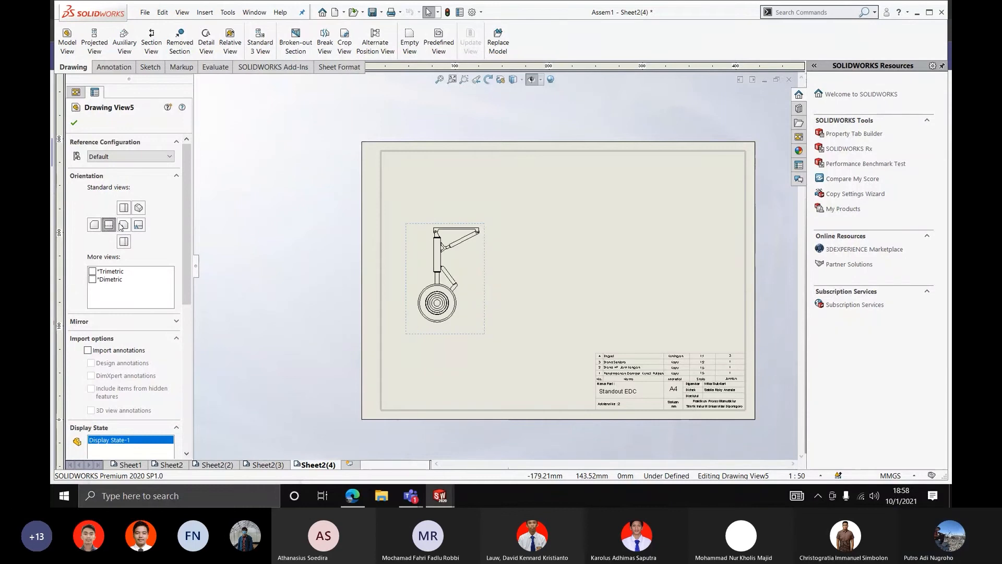
pyautogui.click(138, 209)
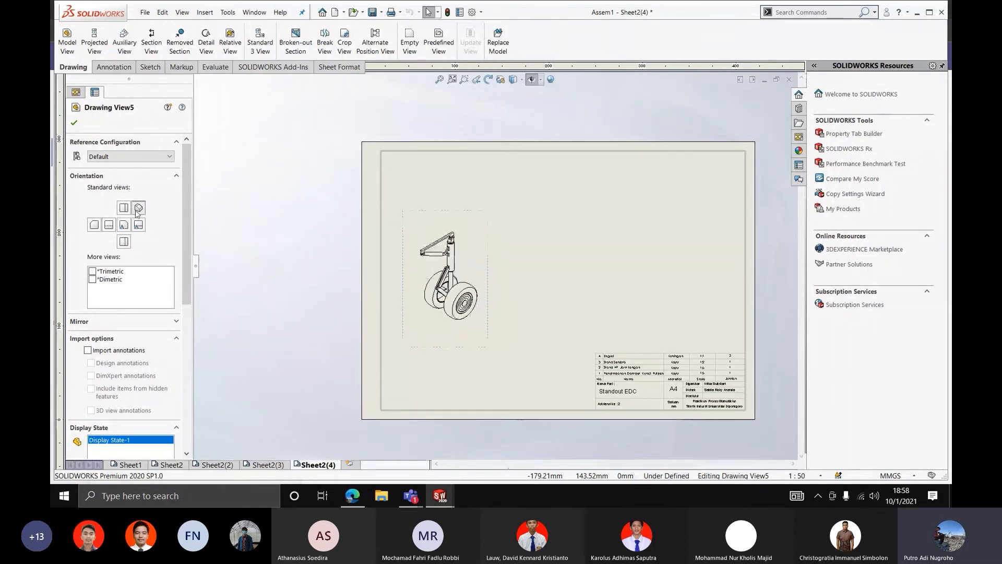
pyautogui.click(125, 226)
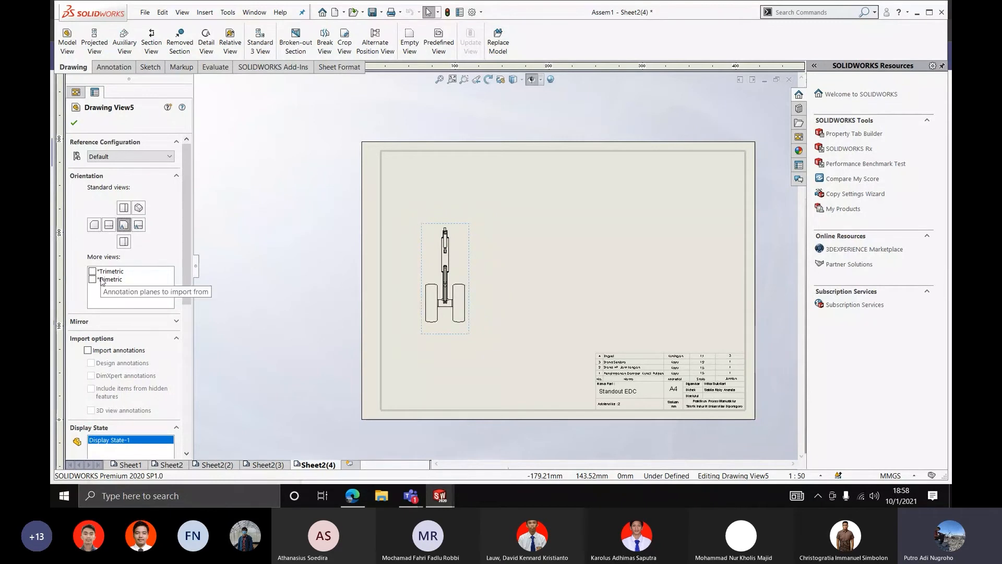
# Compare the Trimetric, Dimetric and Isometric orientations on the assembly view, ending on Dimetric
pyautogui.click(92, 272)
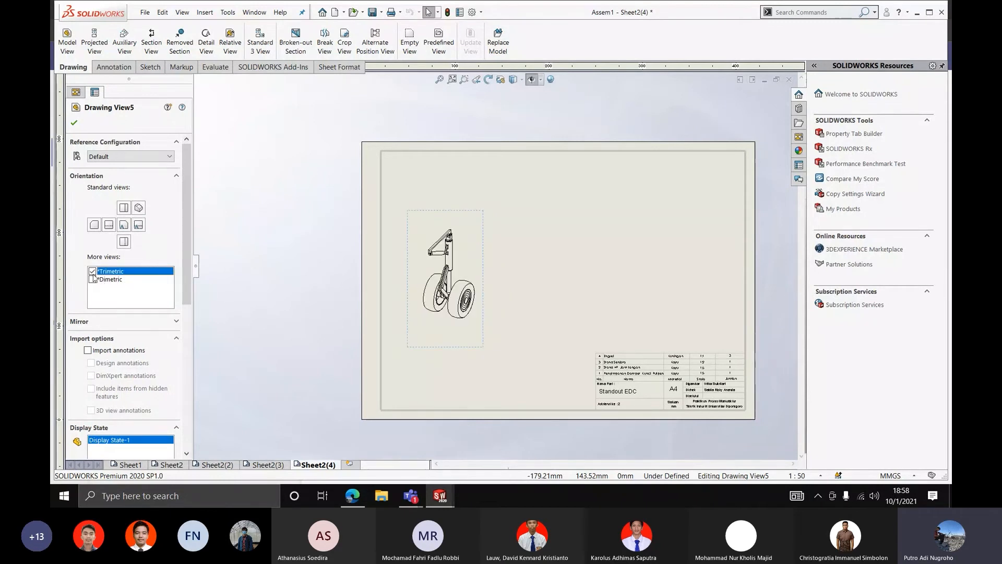
pyautogui.click(93, 279)
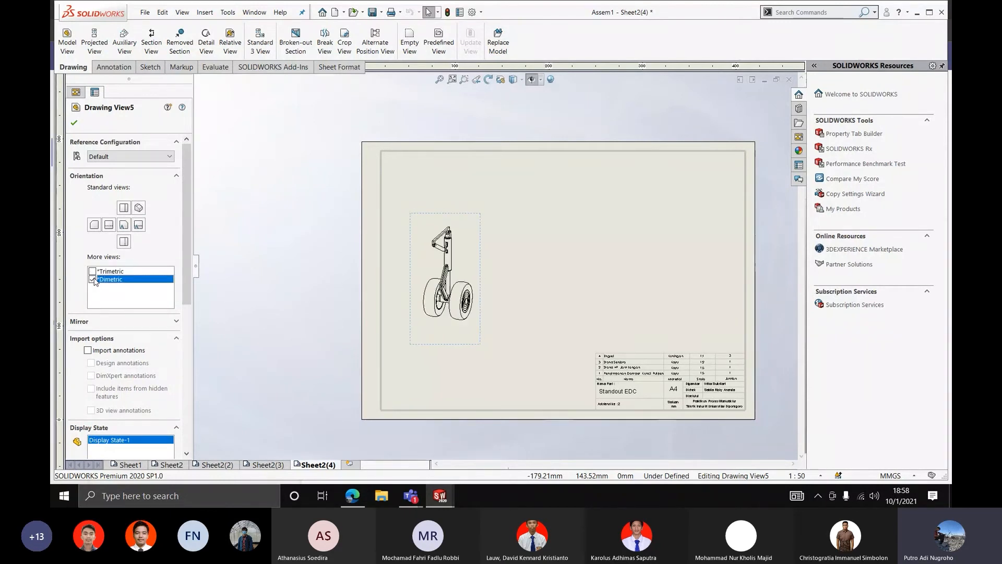
pyautogui.click(92, 272)
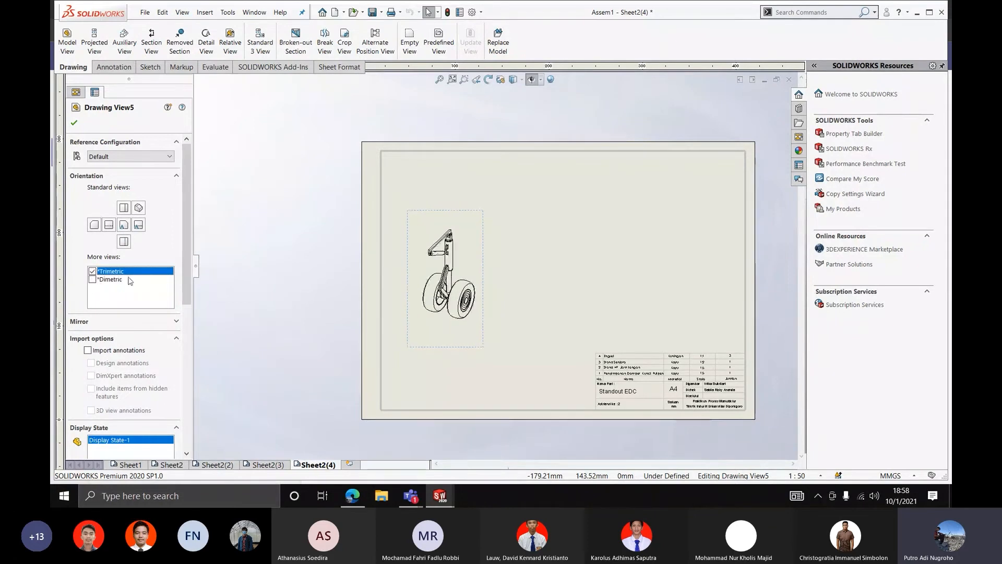
pyautogui.click(138, 210)
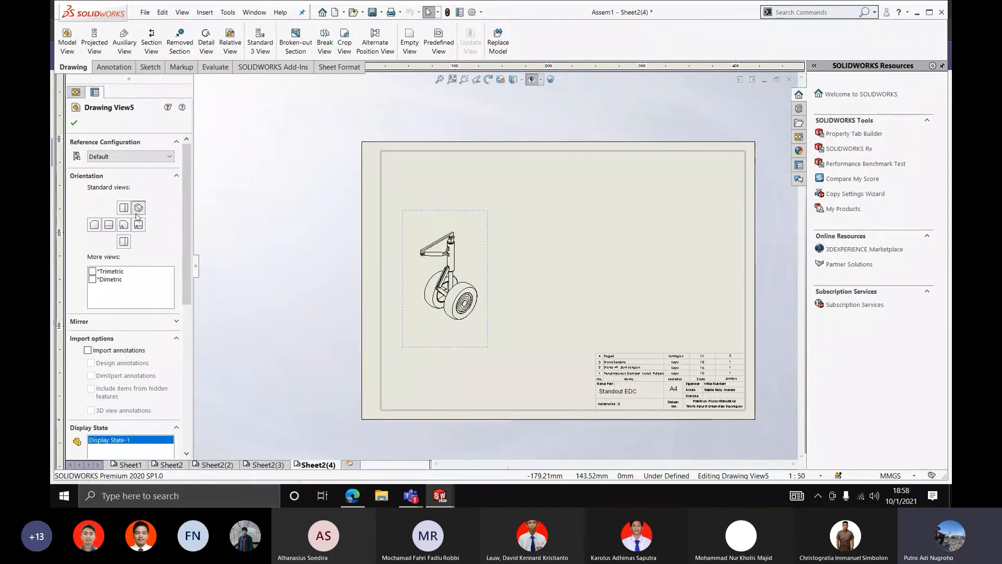
pyautogui.click(92, 272)
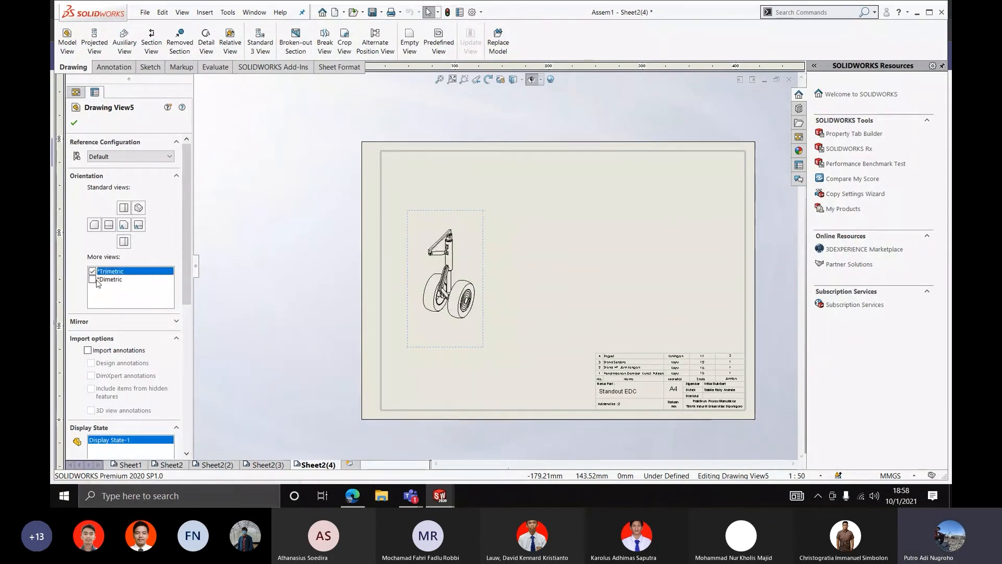
pyautogui.click(98, 282)
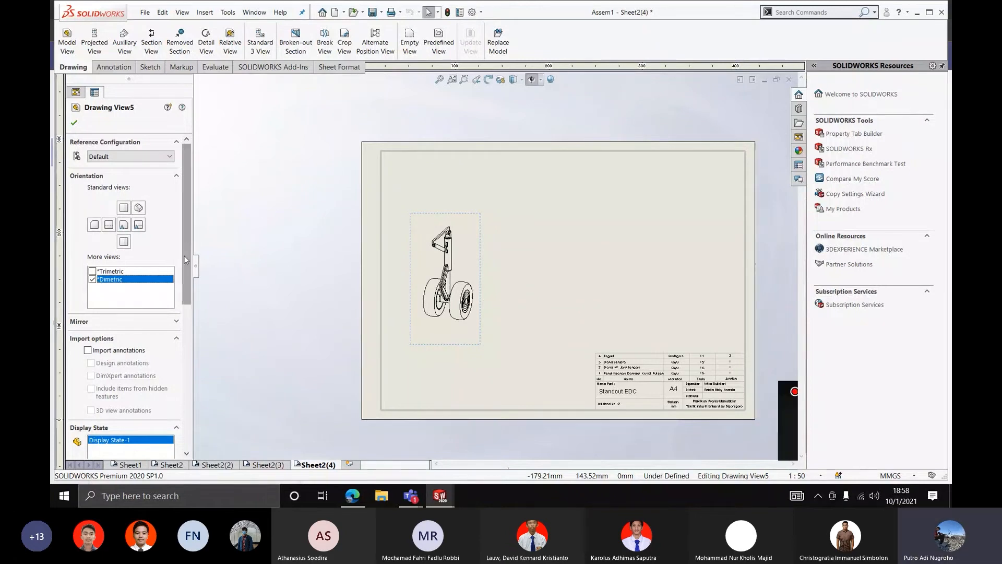
# Try the Isometric orientation once more and set the assembly view's orientation to Left
pyautogui.moveTo(184, 255)
pyautogui.mouseDown()
pyautogui.moveTo(185, 266)
pyautogui.moveTo(183, 253)
pyautogui.mouseUp()
pyautogui.click(111, 272)
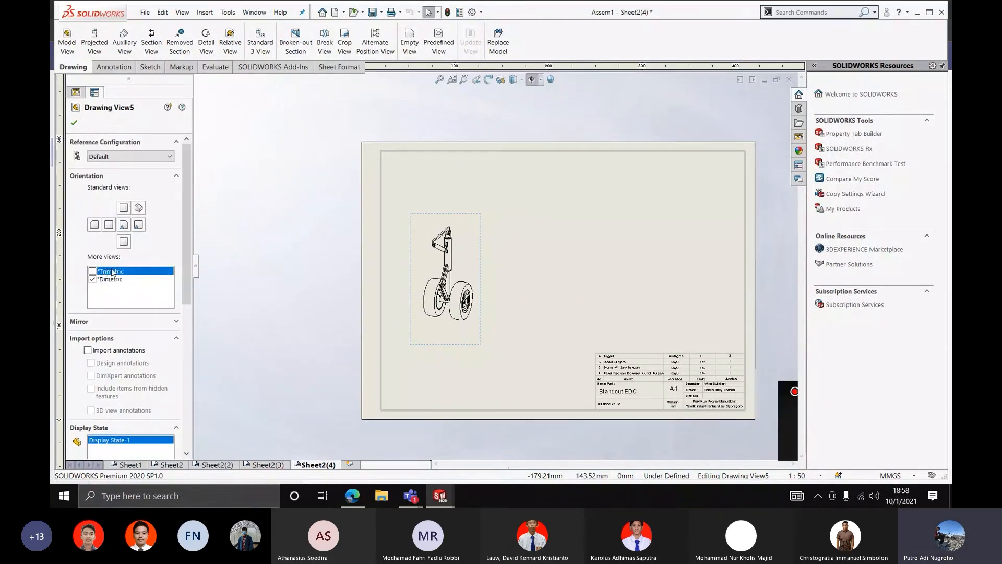
pyautogui.click(138, 207)
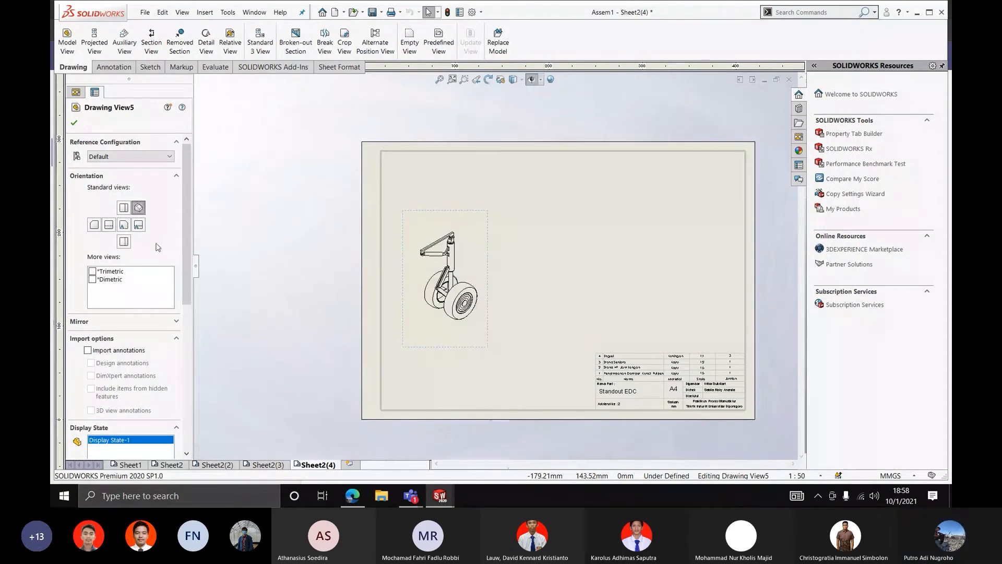
pyautogui.click(109, 224)
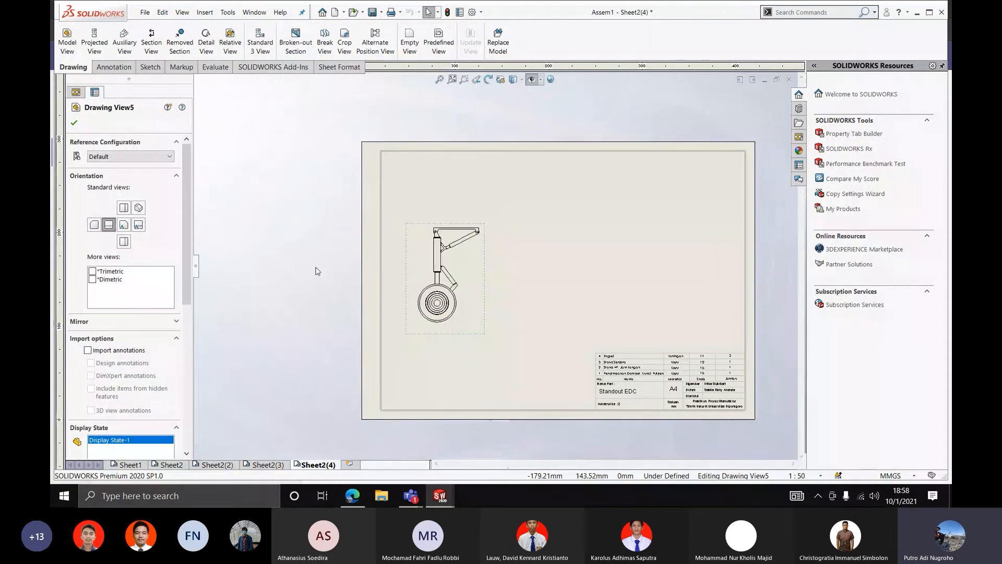
# Try the Wireframe display style on the Left view, followed by Hidden Lines Visible, inspecting the internal edges of the strut
pyautogui.click(195, 267)
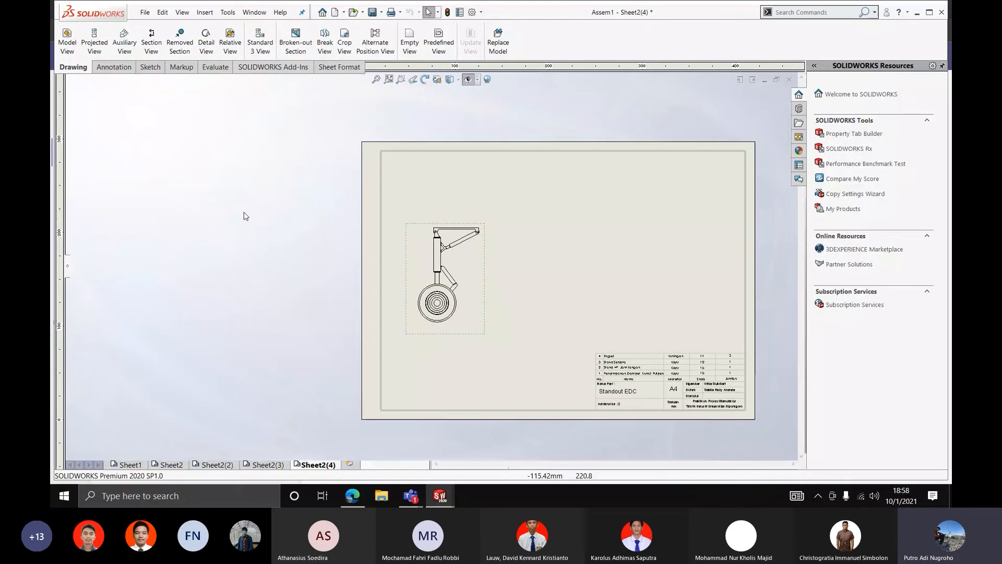
pyautogui.click(418, 277)
pyautogui.moveTo(187, 215); pyautogui.dragTo(187, 286)
pyautogui.scroll(-3, 151, 261)
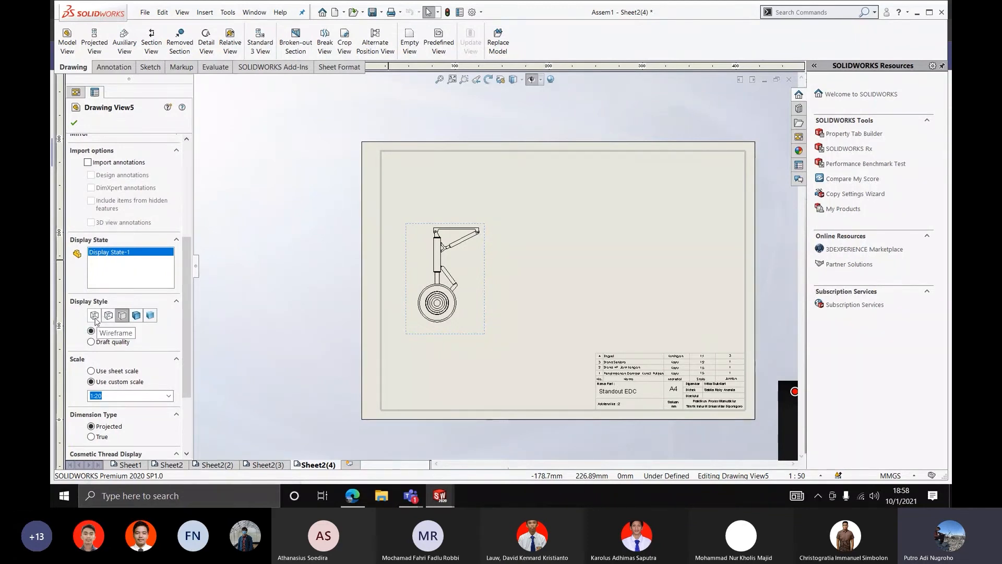
pyautogui.click(94, 316)
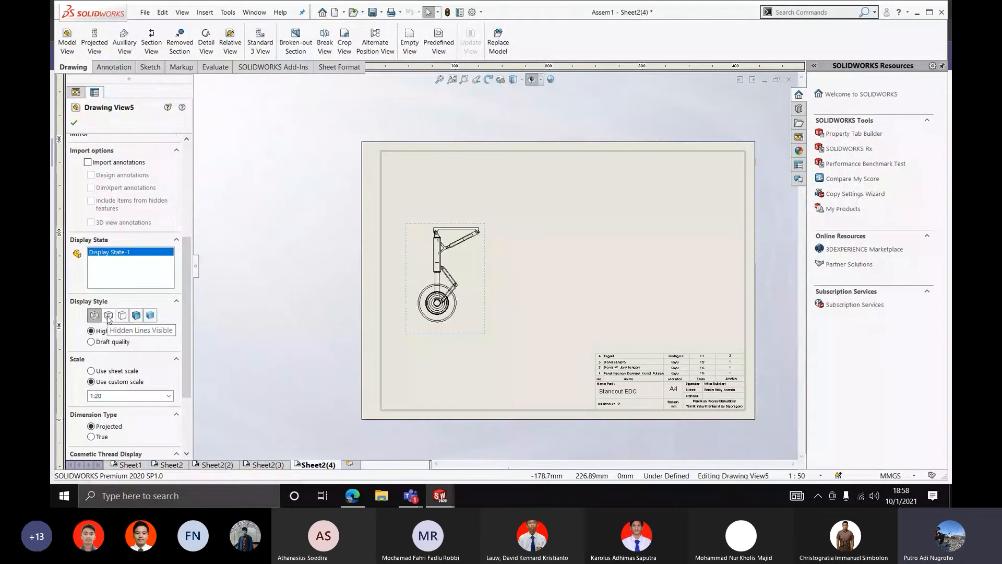
pyautogui.scroll(-5, 440, 257)
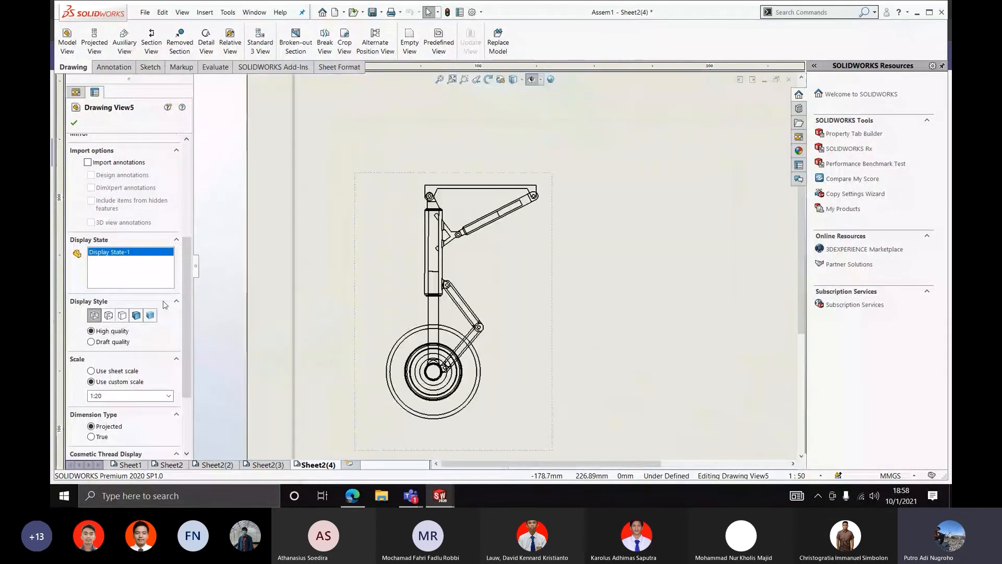
pyautogui.click(108, 315)
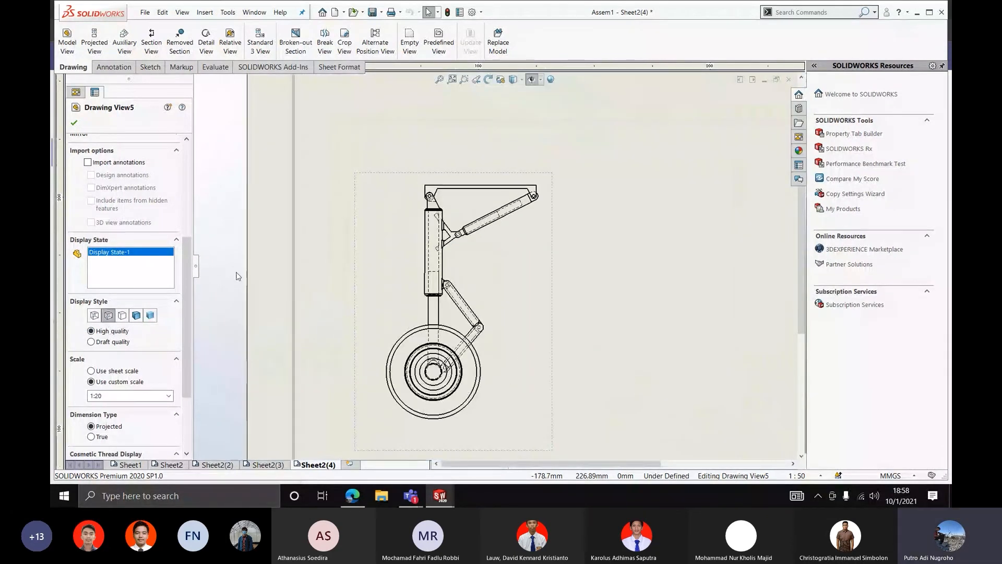
pyautogui.scroll(-2, 459, 277)
pyautogui.scroll(-2, 432, 257)
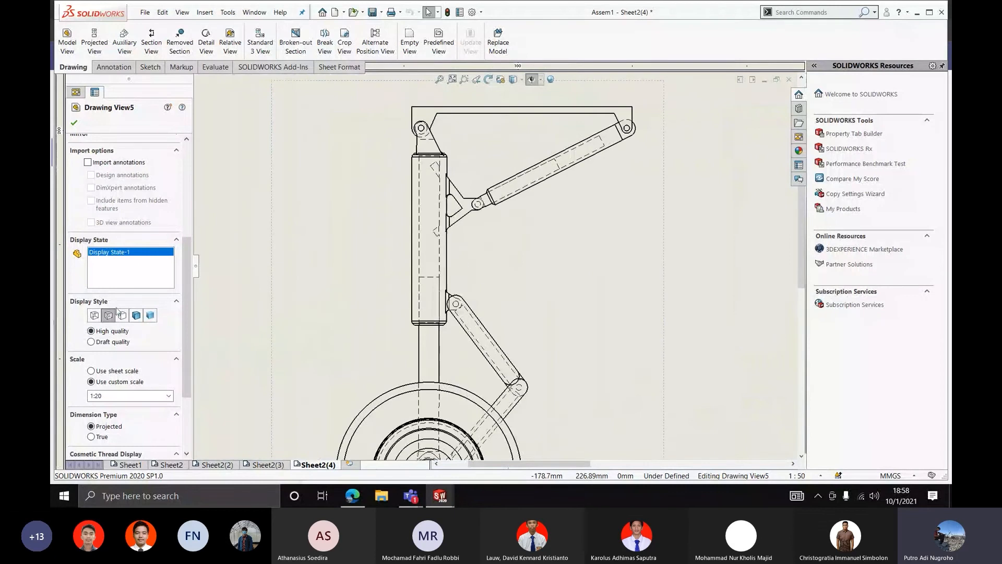
# Compare Wireframe, Hidden Lines Visible and Hidden Lines Removed on the view, and set its display style to Hidden Lines Removed
pyautogui.click(93, 315)
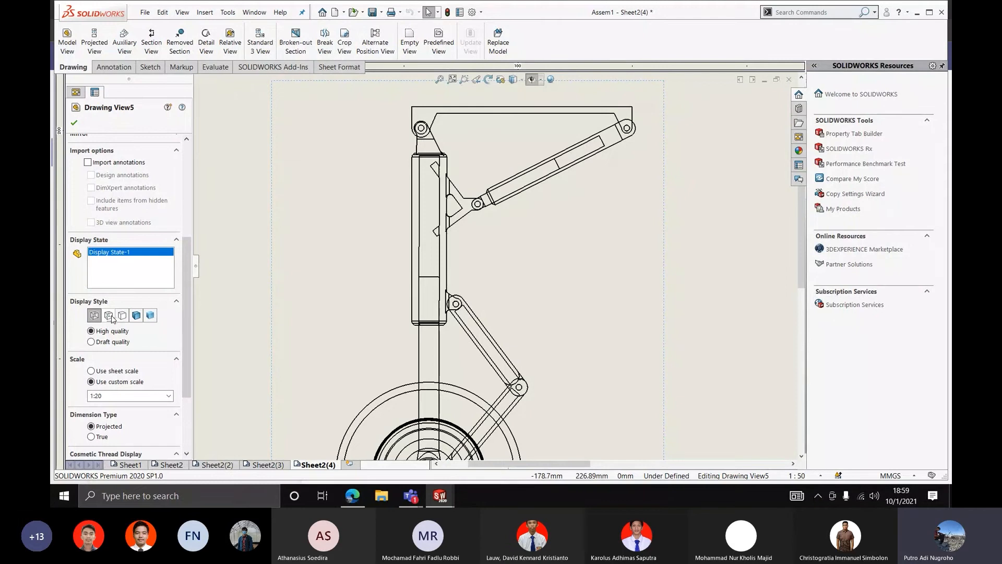
pyautogui.click(109, 316)
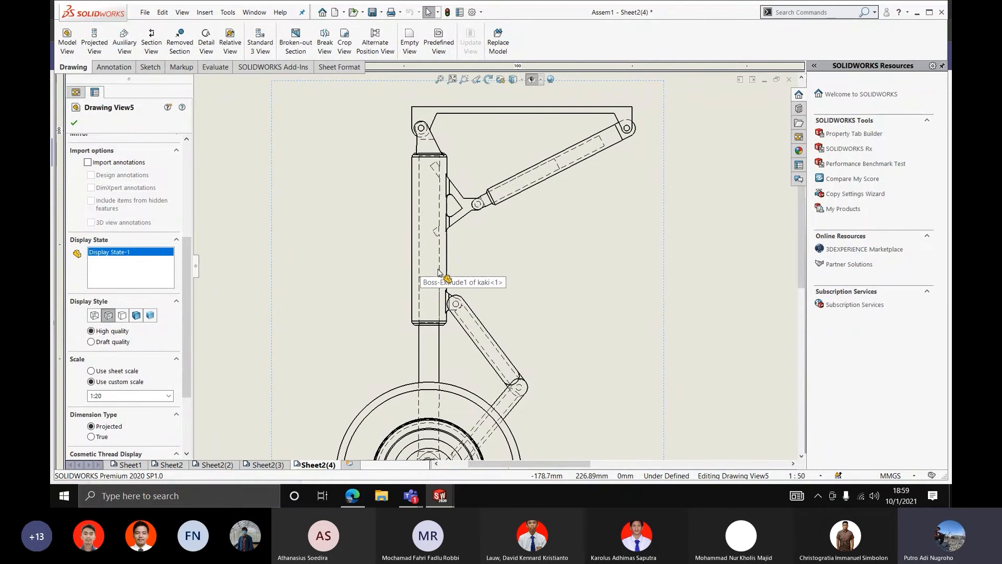
pyautogui.click(123, 315)
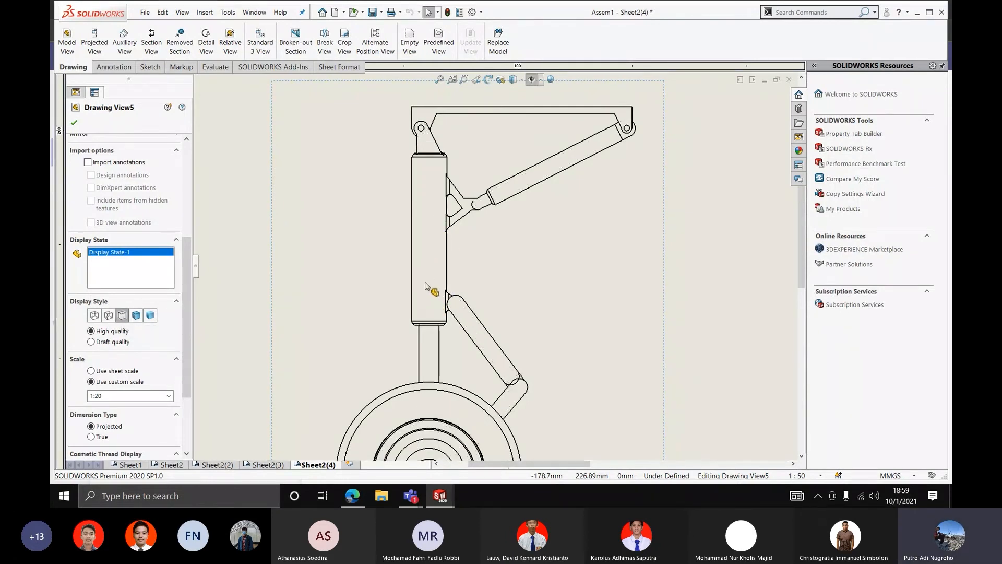
pyautogui.click(95, 315)
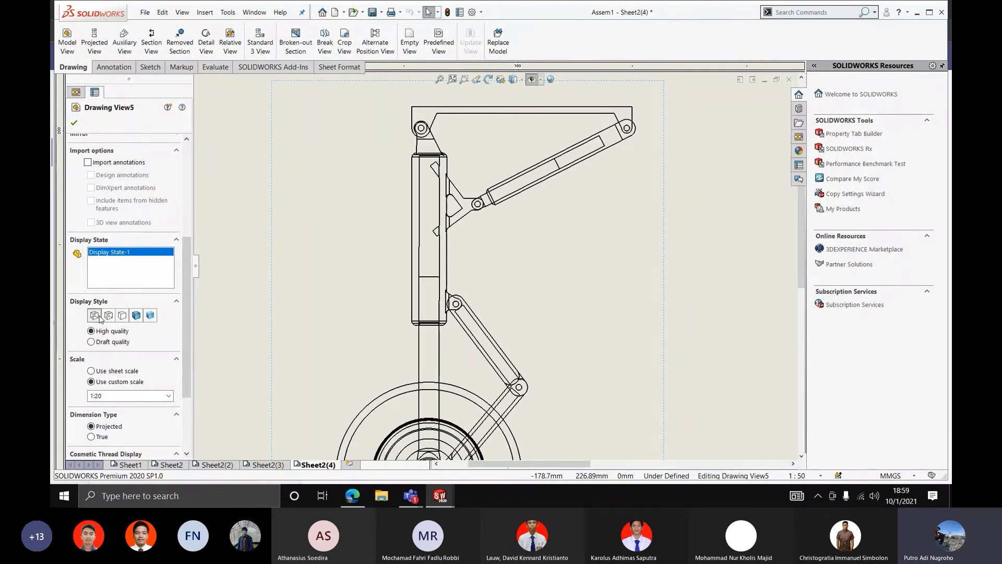
pyautogui.click(122, 315)
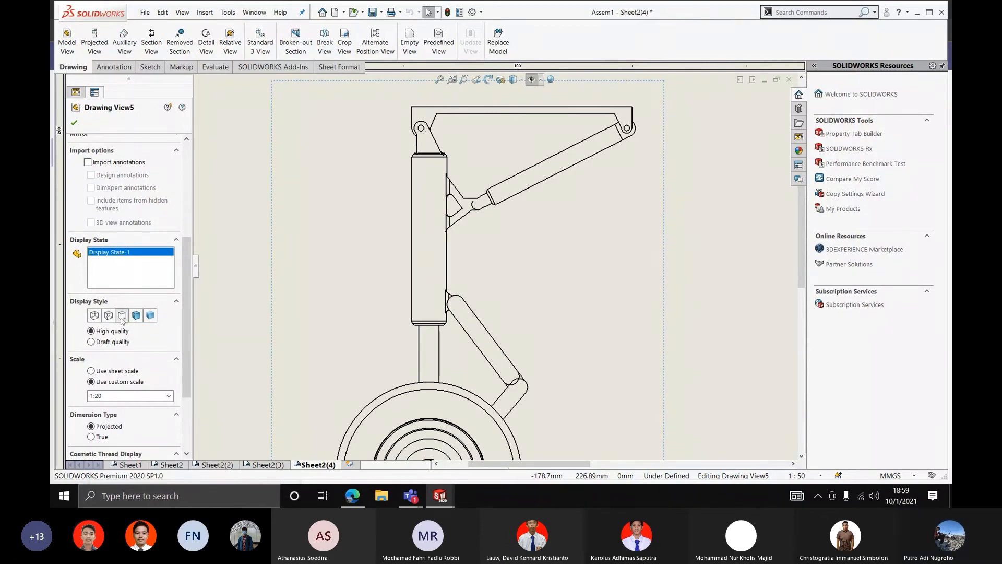
# Change the display style quality of the Left view to Draft quality
pyautogui.scroll(2, 386, 260)
pyautogui.scroll(-1, 388, 262)
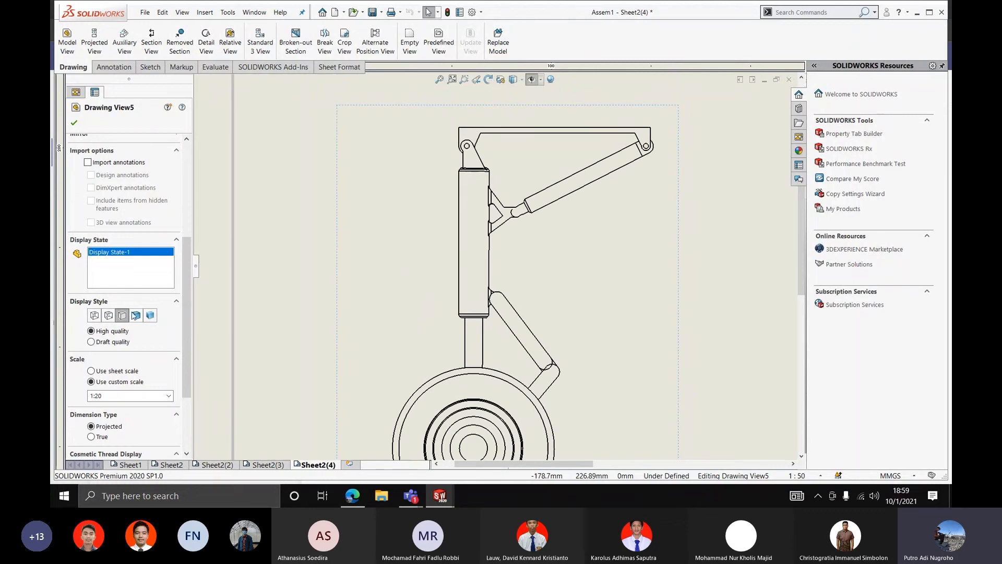
pyautogui.moveTo(187, 342); pyautogui.dragTo(186, 396)
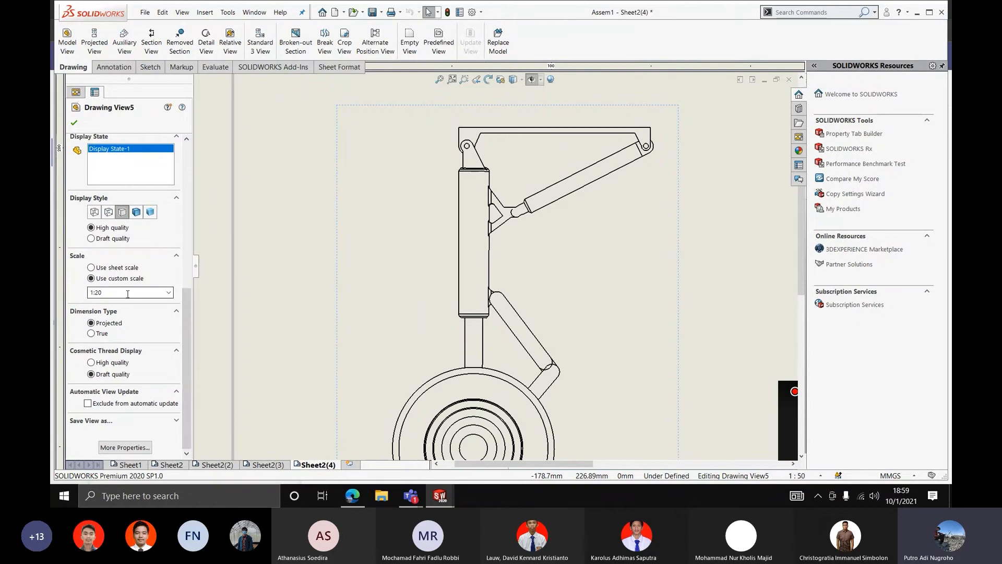
pyautogui.click(98, 239)
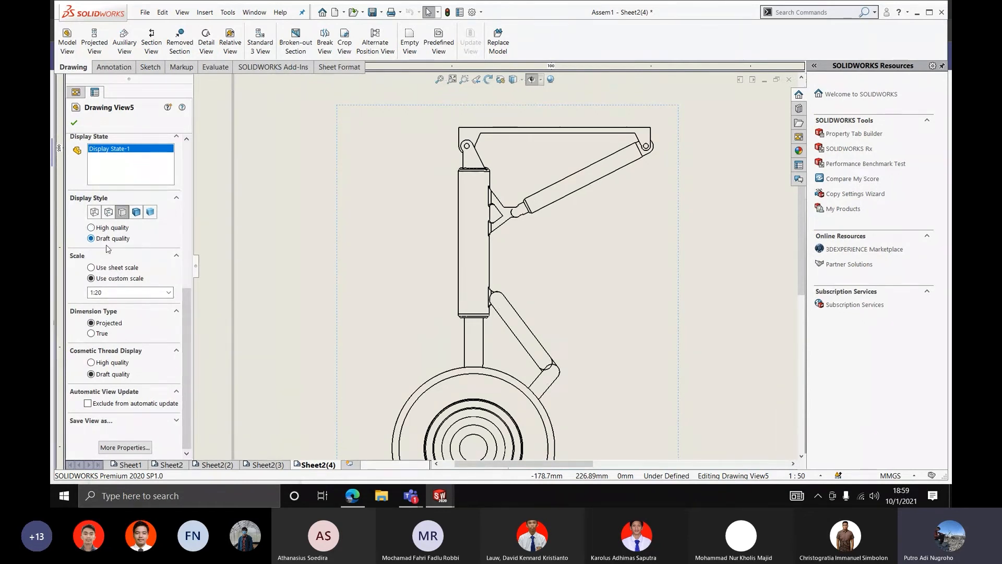
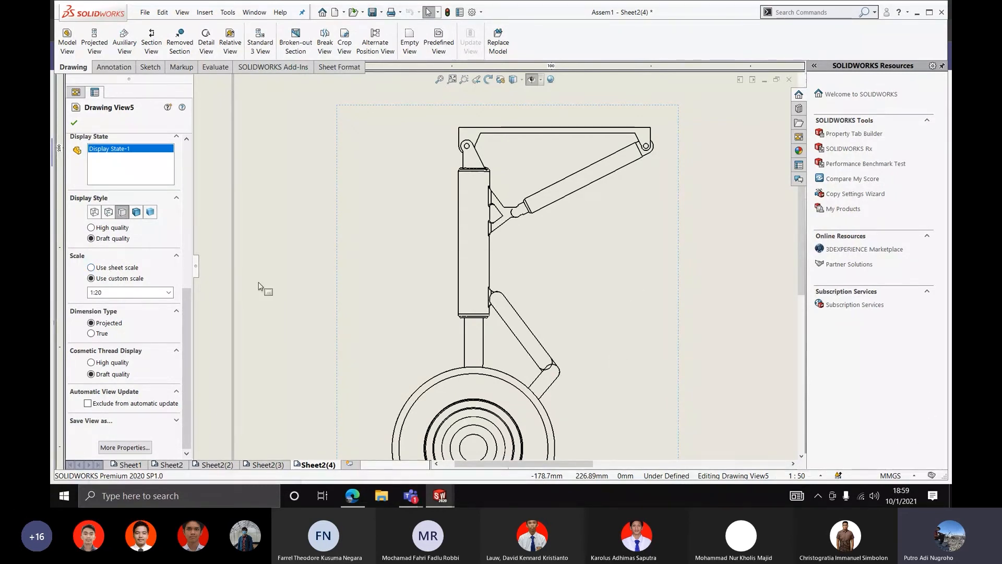
# Apply the 1:50 sheet scale to the Left view, switch it to custom scale at 1:50, and review the preset ratios
pyautogui.click(116, 268)
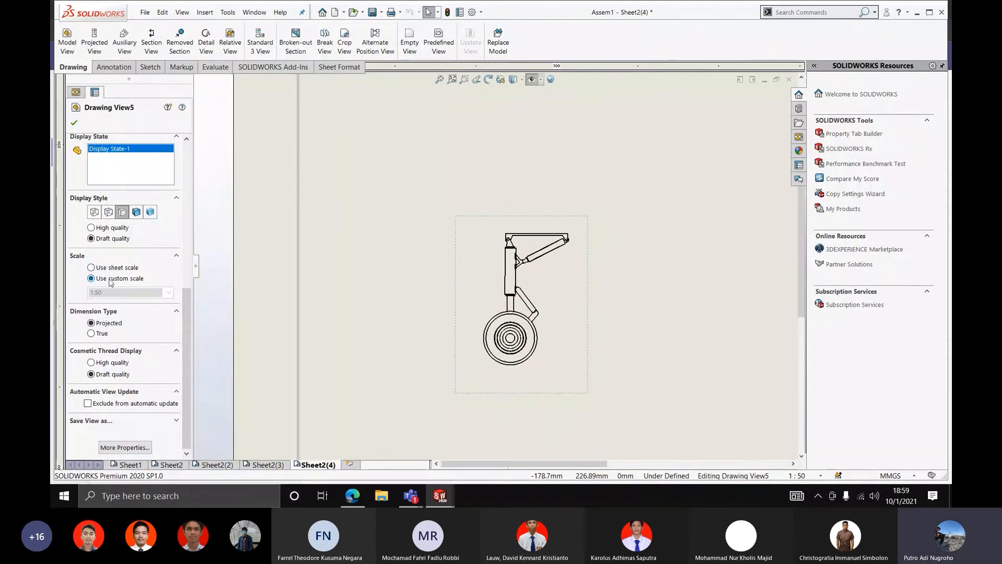
pyautogui.click(168, 292)
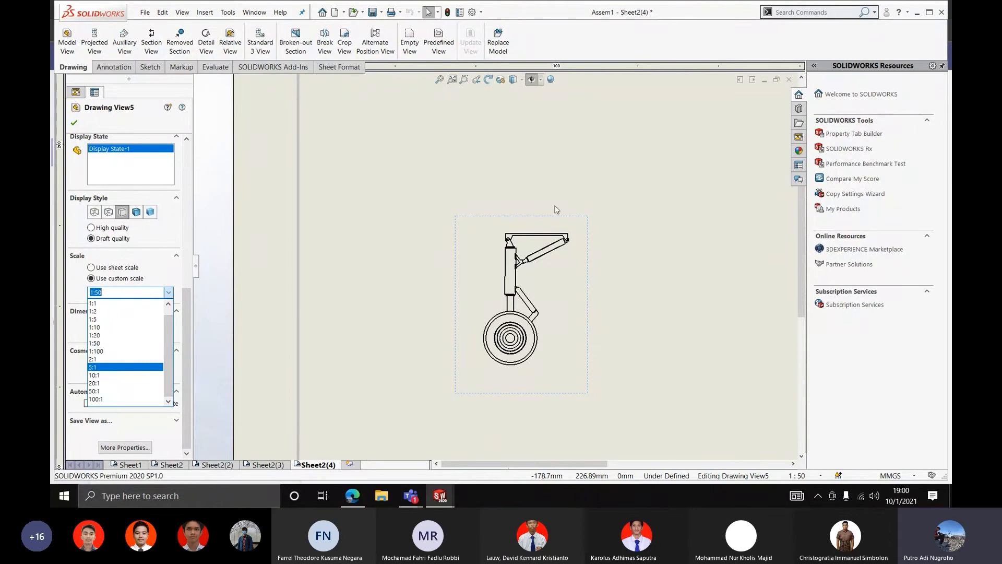
pyautogui.scroll(4, 547, 225)
pyautogui.scroll(1, 496, 265)
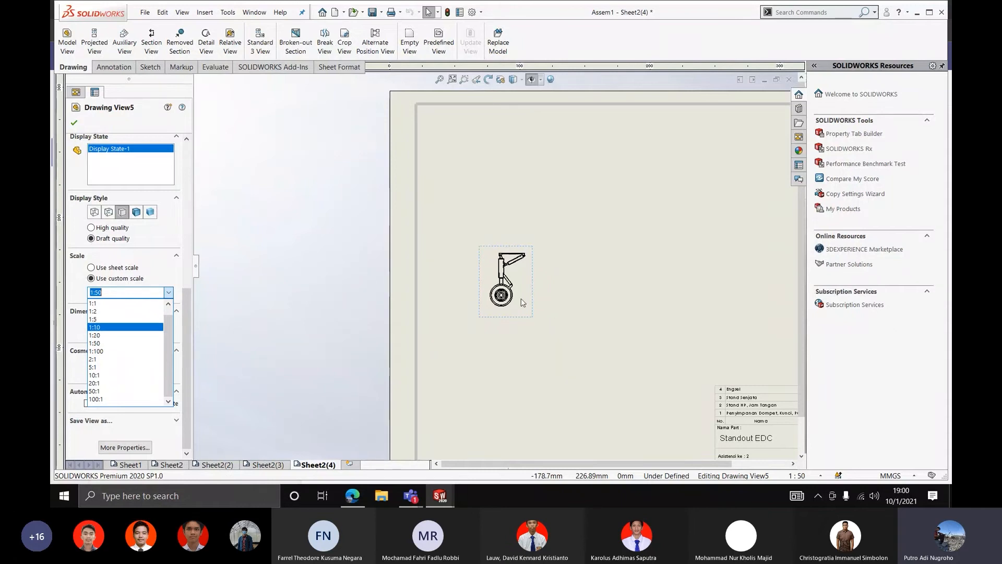
pyautogui.scroll(3, 520, 290)
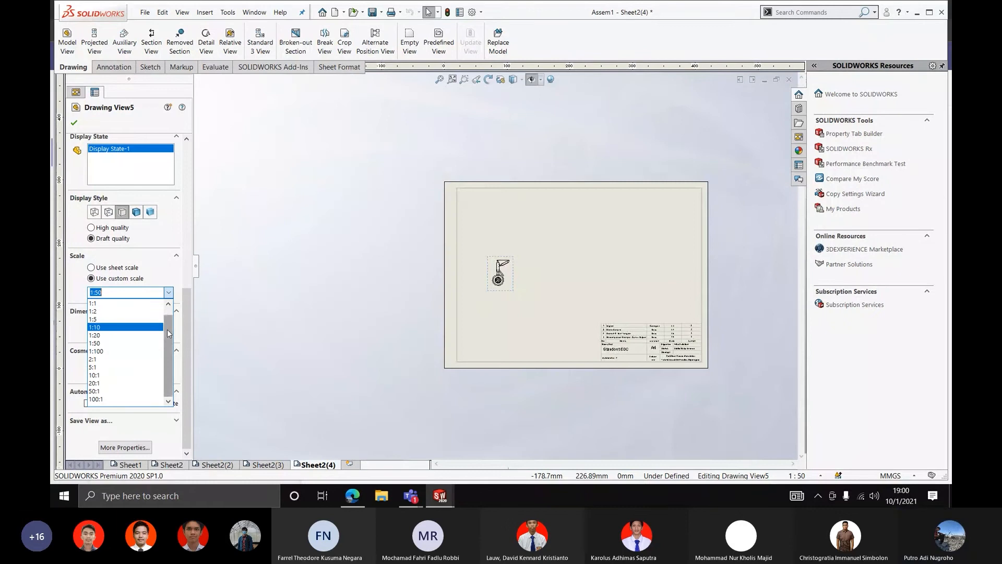
pyautogui.moveTo(167, 330); pyautogui.dragTo(168, 322)
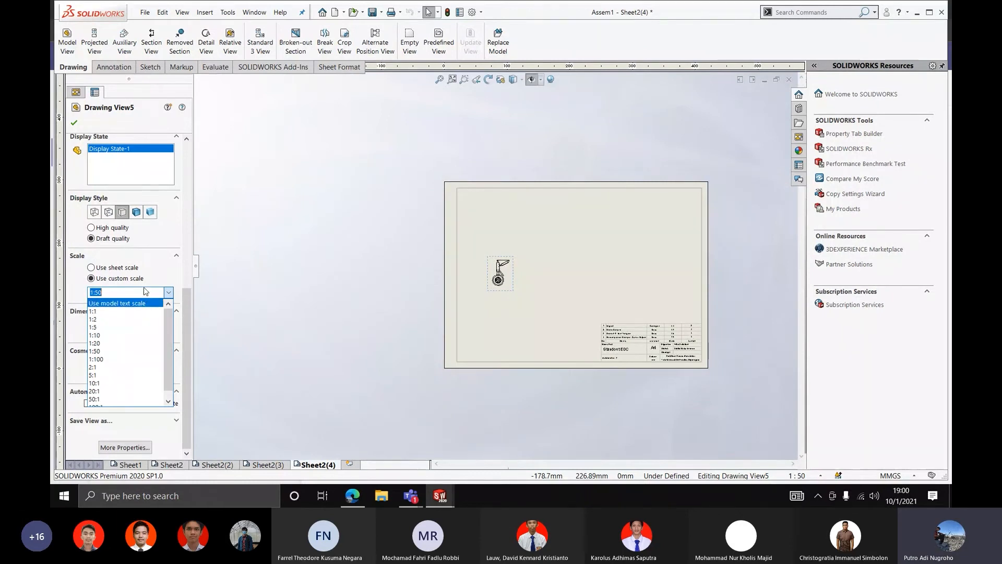
pyautogui.press('Escape')
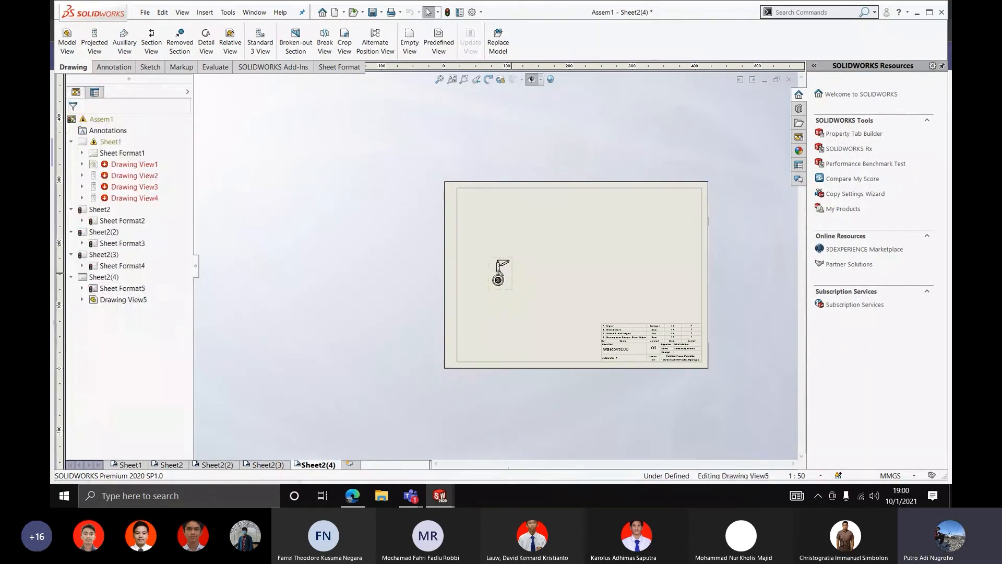
# Set the custom scale of the Left view of the landing gear to 1:30
pyautogui.click(502, 271)
pyautogui.click(195, 248)
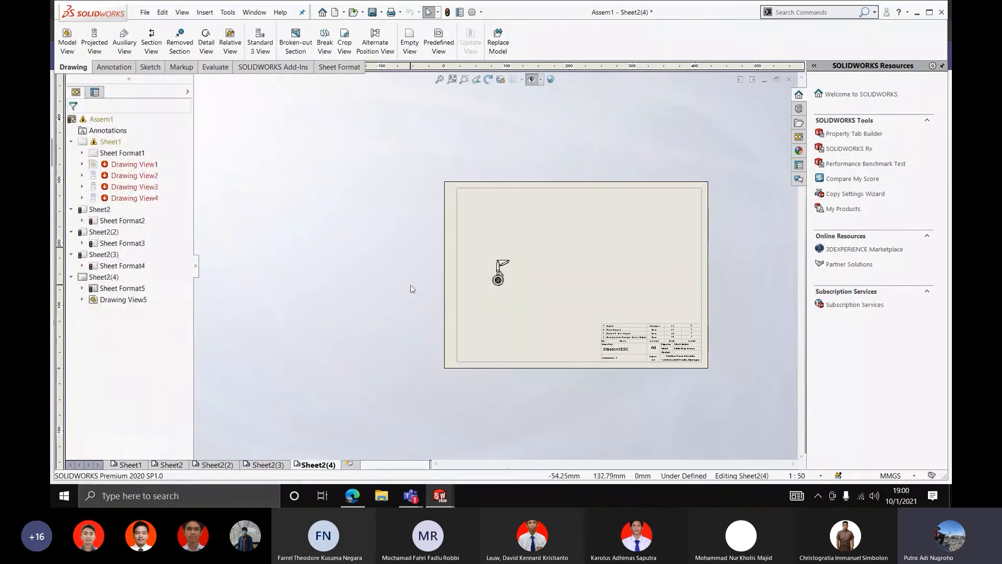
pyautogui.click(511, 267)
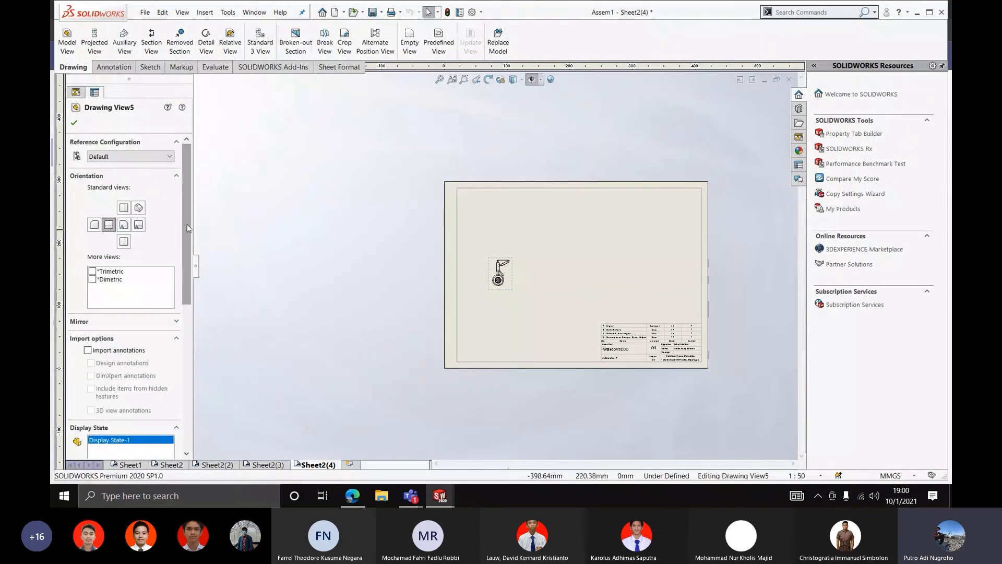
pyautogui.moveTo(187, 224); pyautogui.dragTo(187, 330)
pyautogui.click(128, 372)
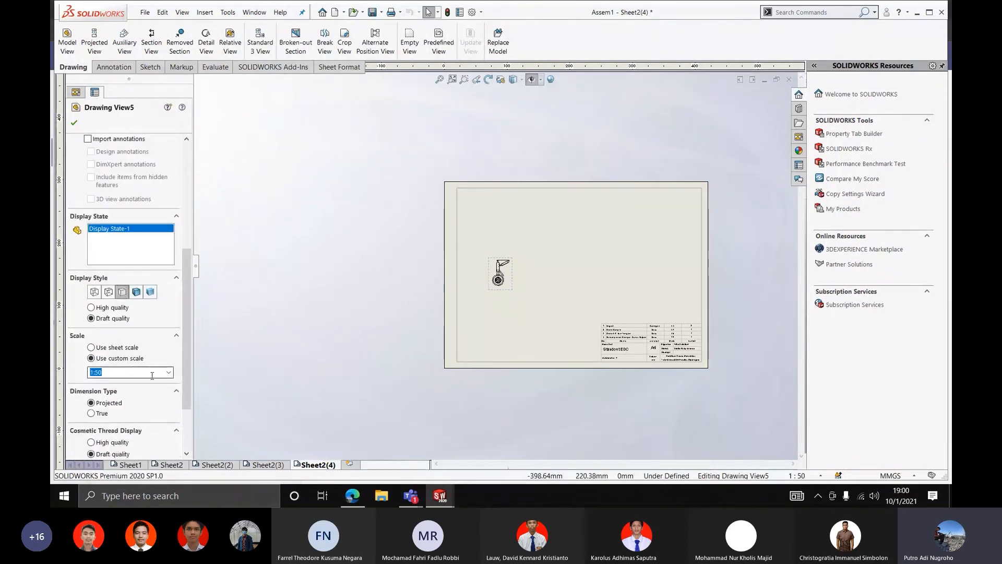
pyautogui.click(169, 372)
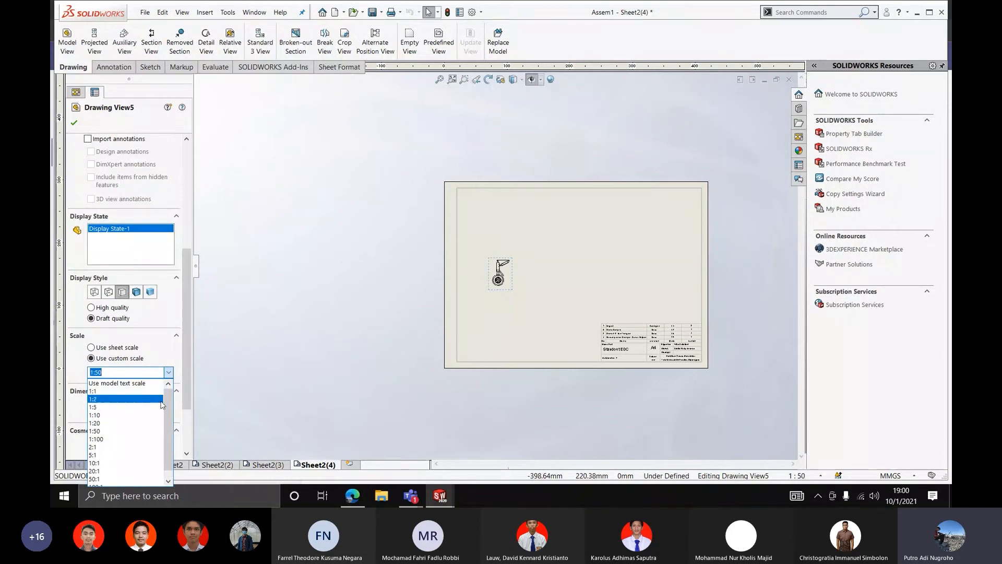
pyautogui.moveTo(164, 469); pyautogui.dragTo(163, 459)
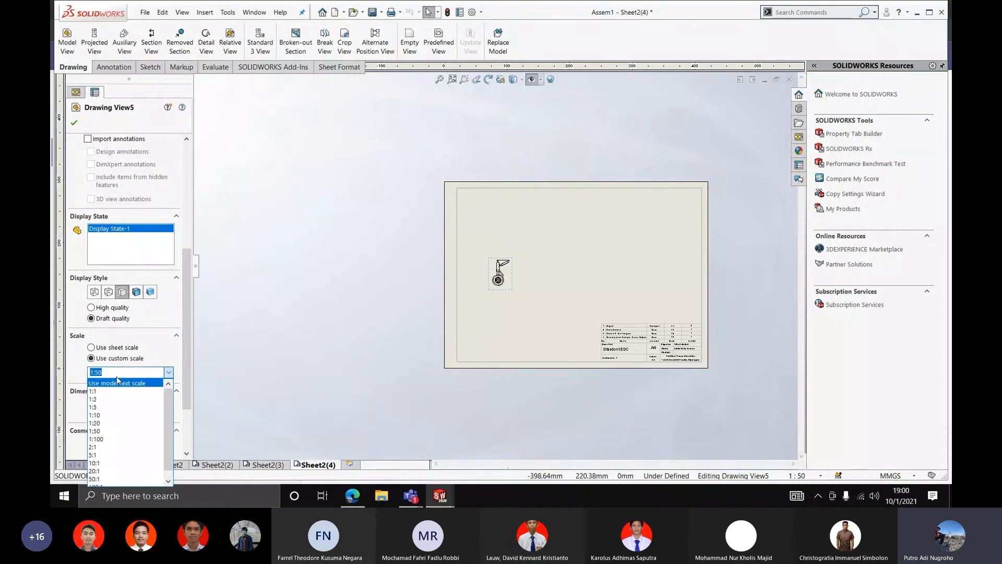
pyautogui.click(120, 372)
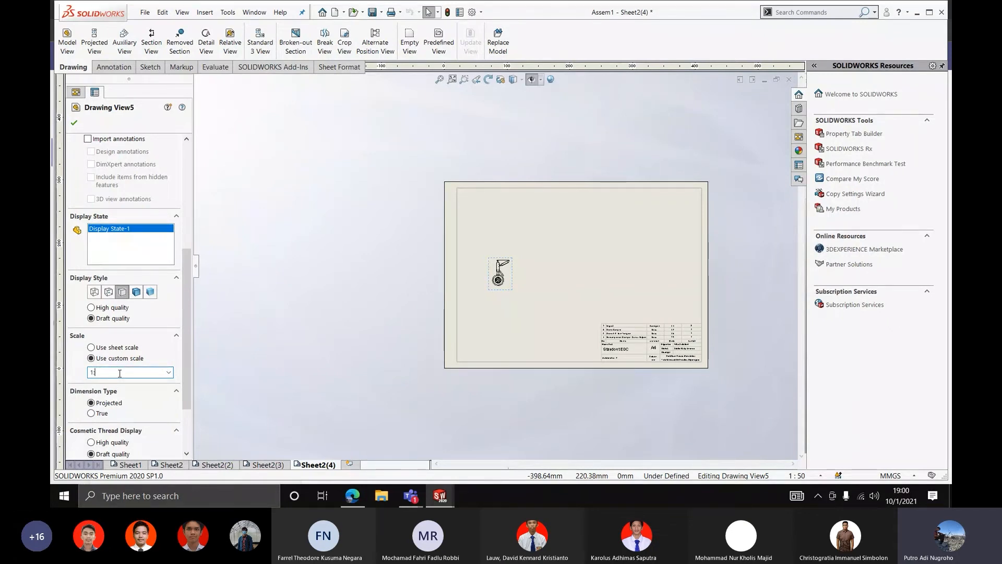
pyautogui.write('30')
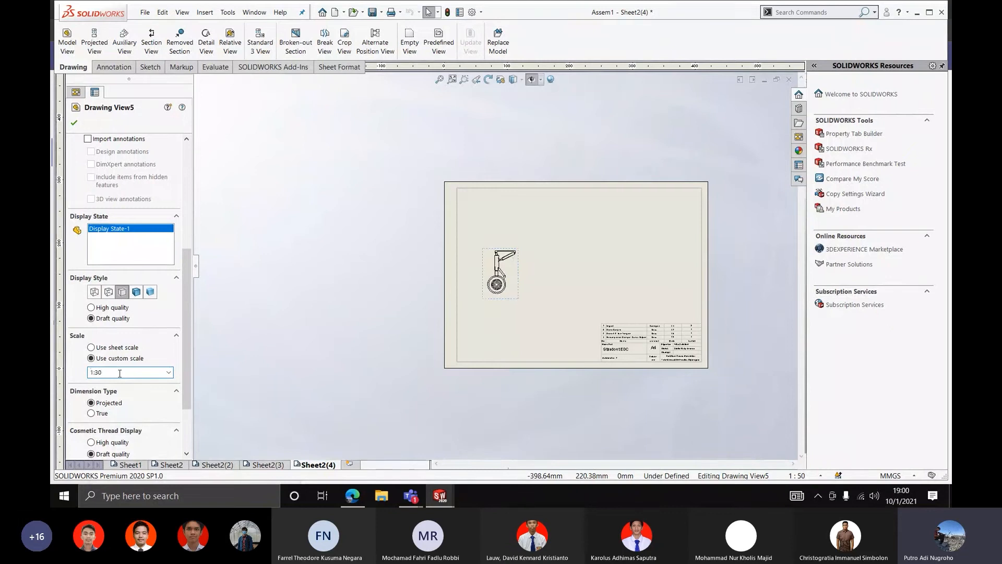
# Examine the Left view's dimension type, cosmetic thread and automatic update options, close its properties, and inspect the rescaled view on the sheet
pyautogui.moveTo(186, 346); pyautogui.dragTo(189, 398)
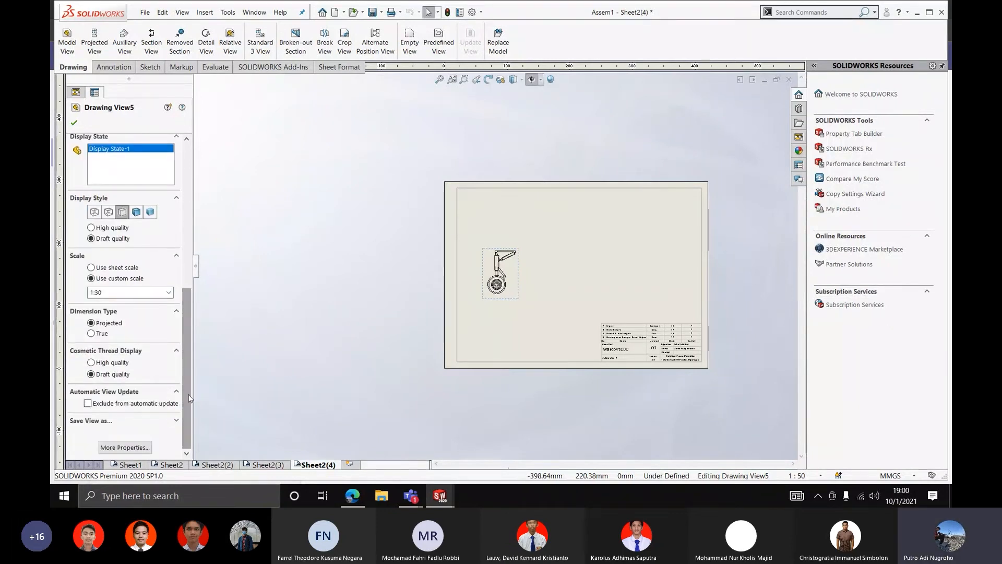
pyautogui.scroll(-6, 489, 257)
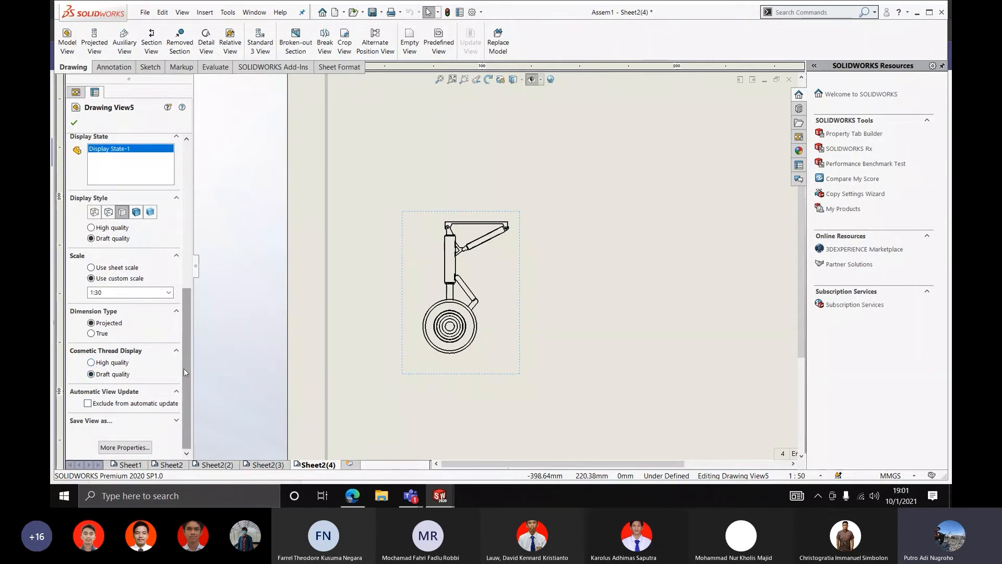
pyautogui.moveTo(184, 368); pyautogui.dragTo(183, 268)
pyautogui.click(73, 123)
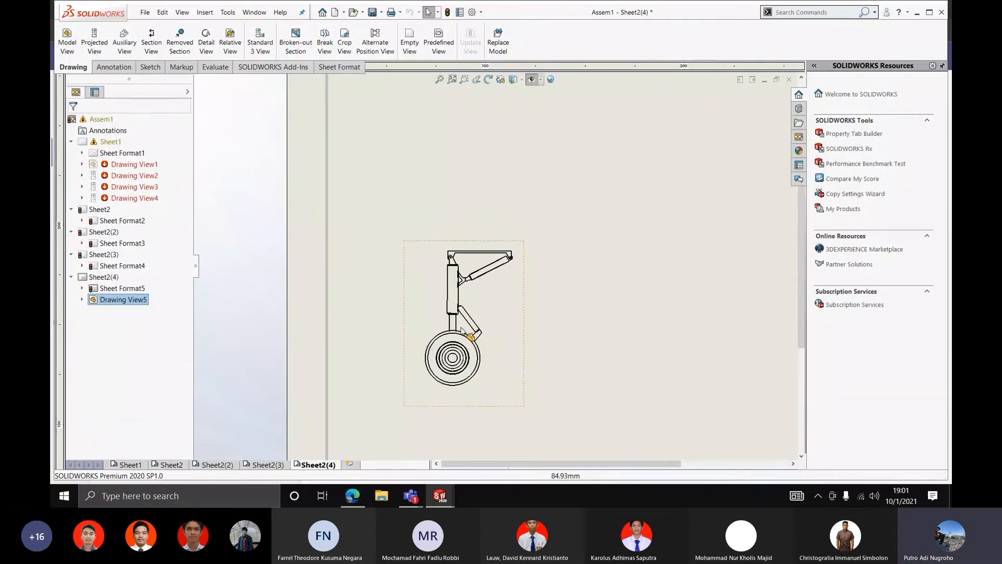
pyautogui.click(228, 235)
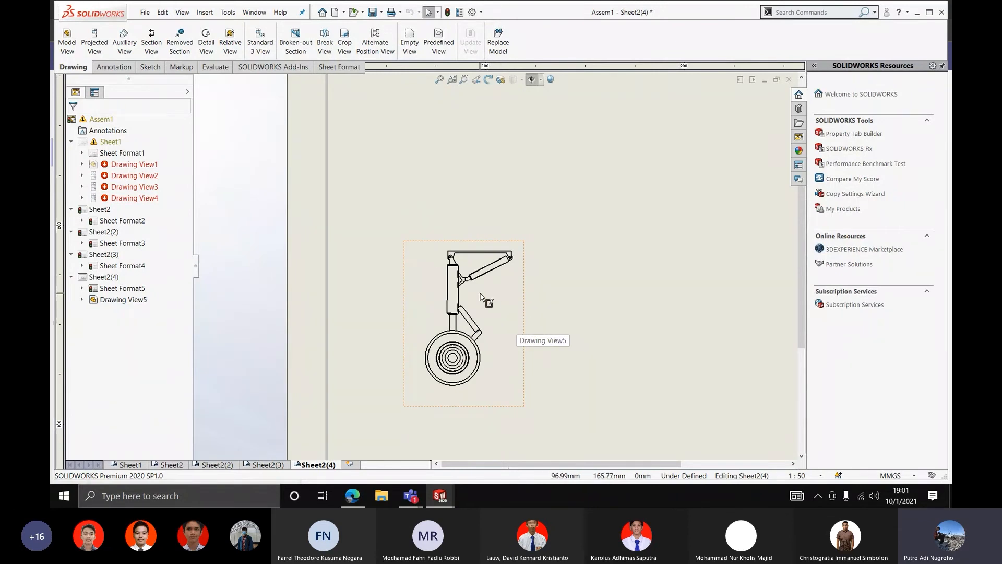
pyautogui.scroll(2, 472, 246)
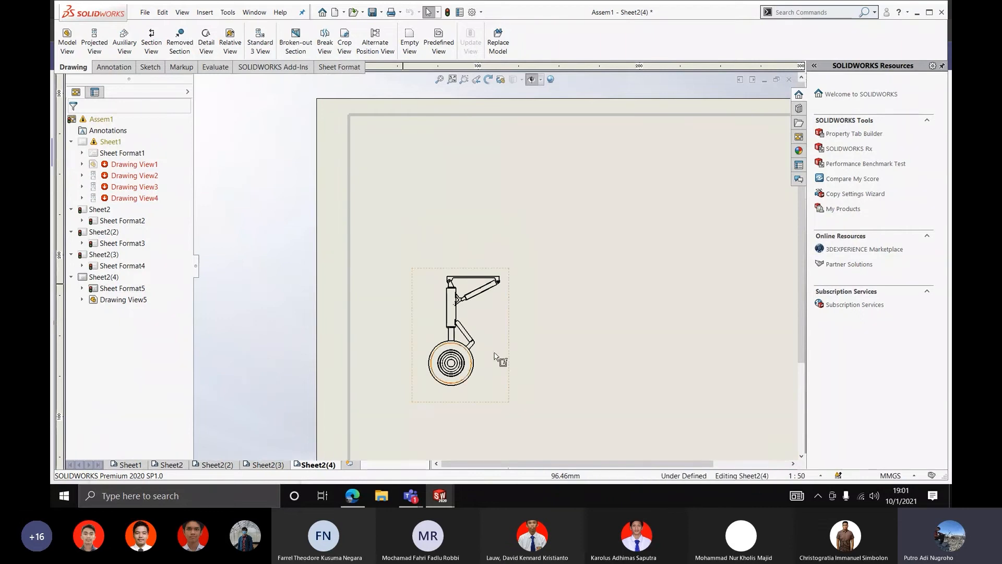
pyautogui.click(493, 317)
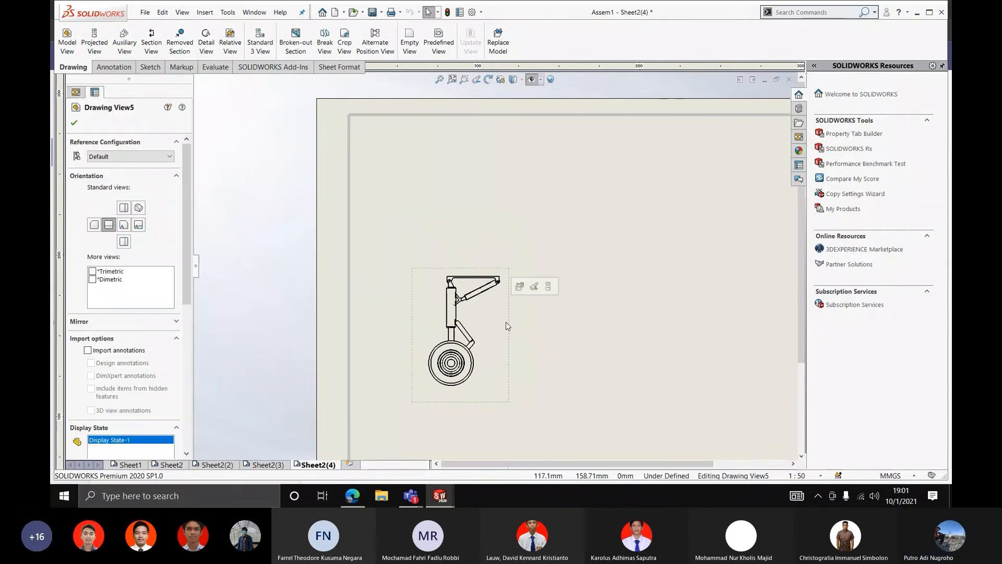
pyautogui.click(309, 258)
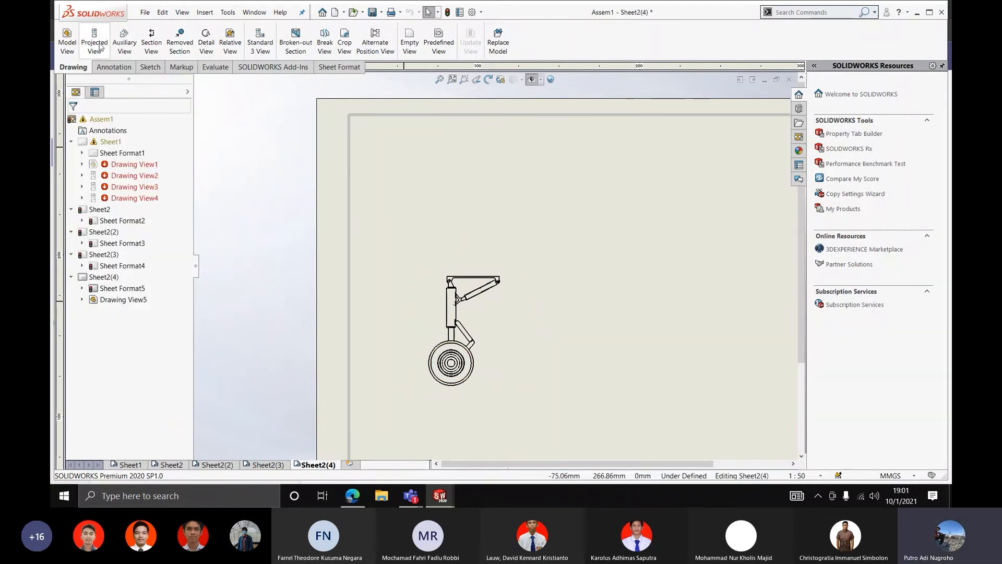
# Create three projected views from the Left view: one above it, one to its right, and an isometric one diagonally up to the right
pyautogui.click(506, 325)
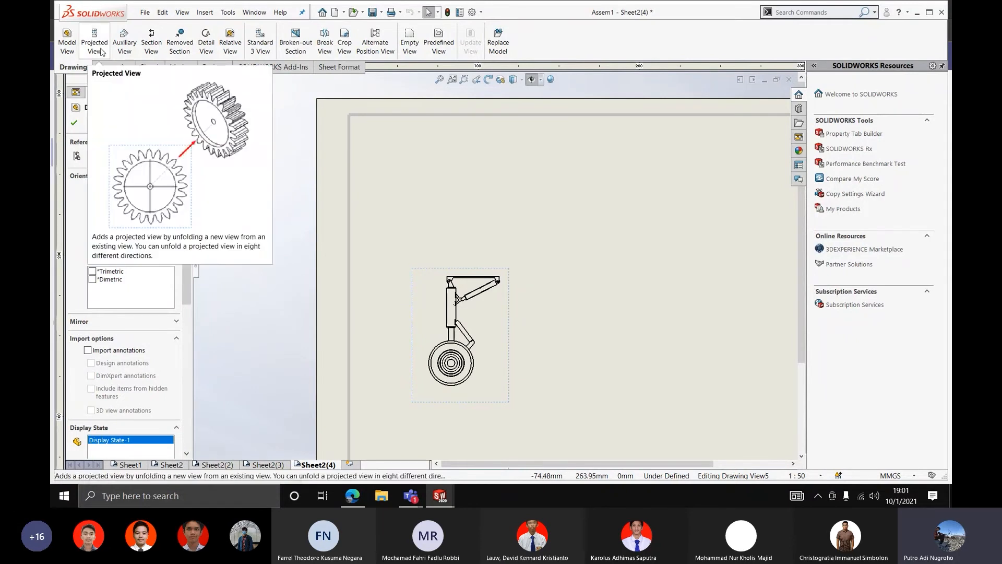
pyautogui.click(99, 49)
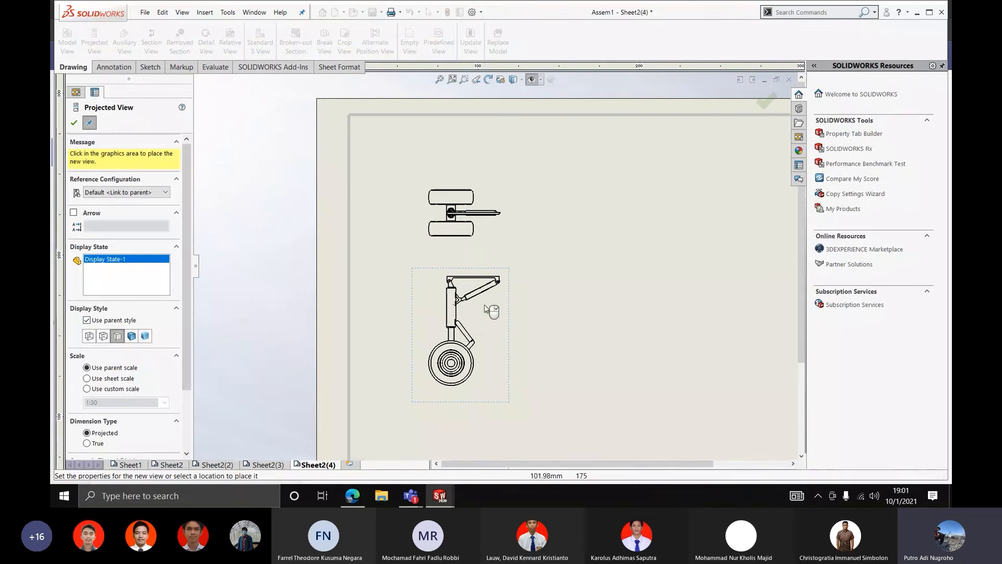
pyautogui.click(534, 317)
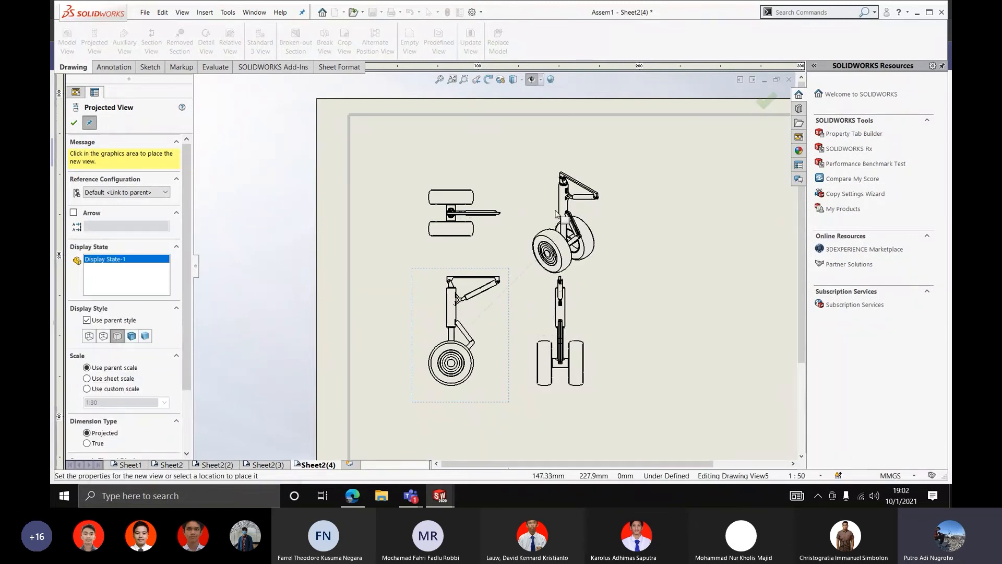
pyautogui.click(553, 209)
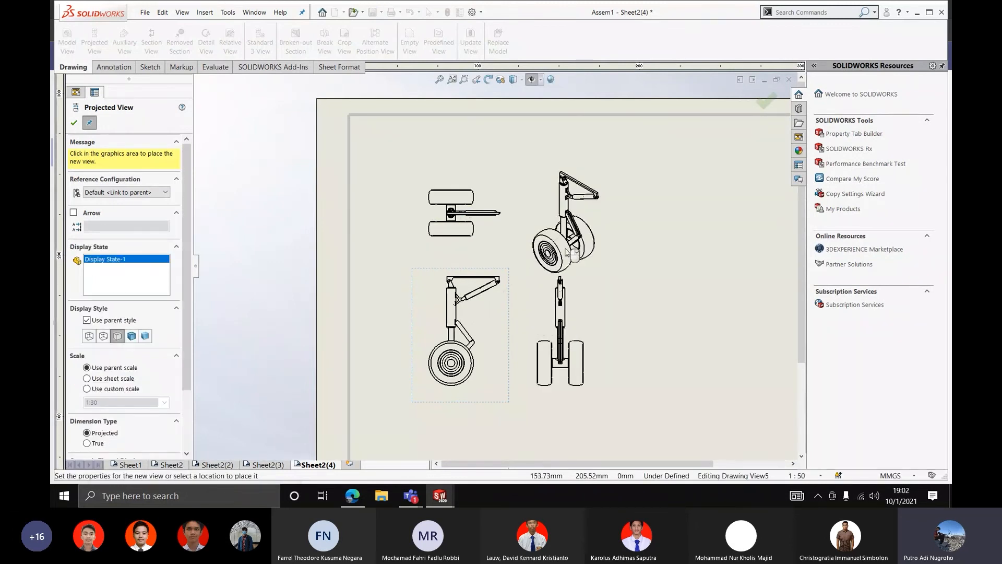
pyautogui.press('Escape')
# Move the parent Left view down the sheet to widen its spacing from the projected views above
pyautogui.scroll(3, 521, 390)
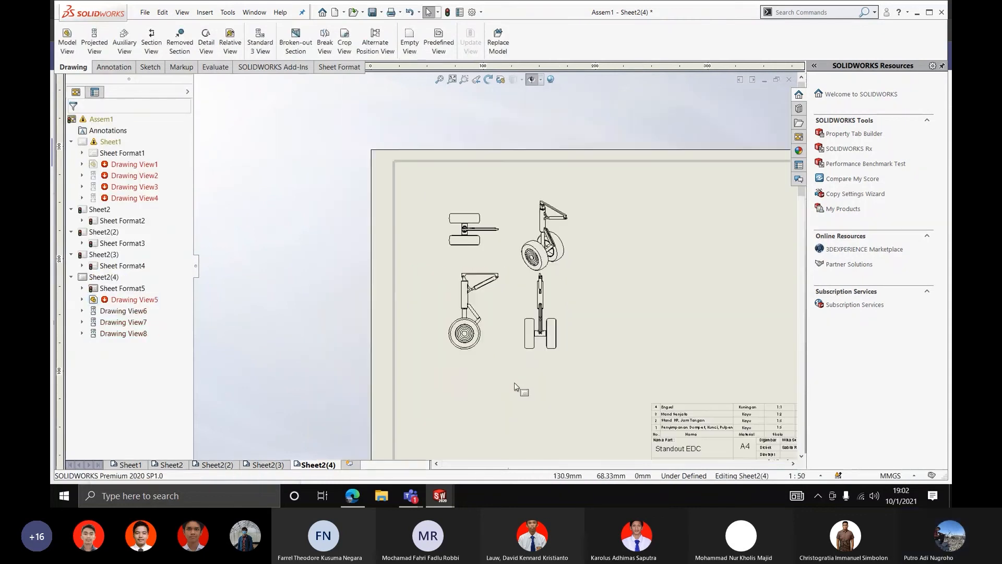
pyautogui.scroll(-2, 521, 390)
pyautogui.moveTo(486, 305); pyautogui.dragTo(487, 353)
pyautogui.click(234, 150)
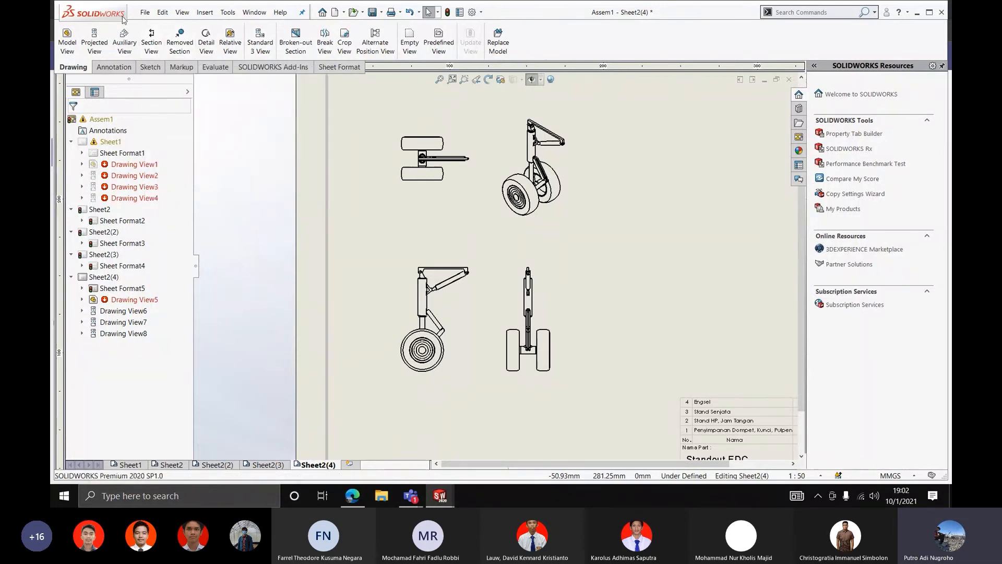
# Start a section view of the Left view with a vertical cutting line aligned to the strut's centre axis
pyautogui.click(149, 53)
pyautogui.press('Escape')
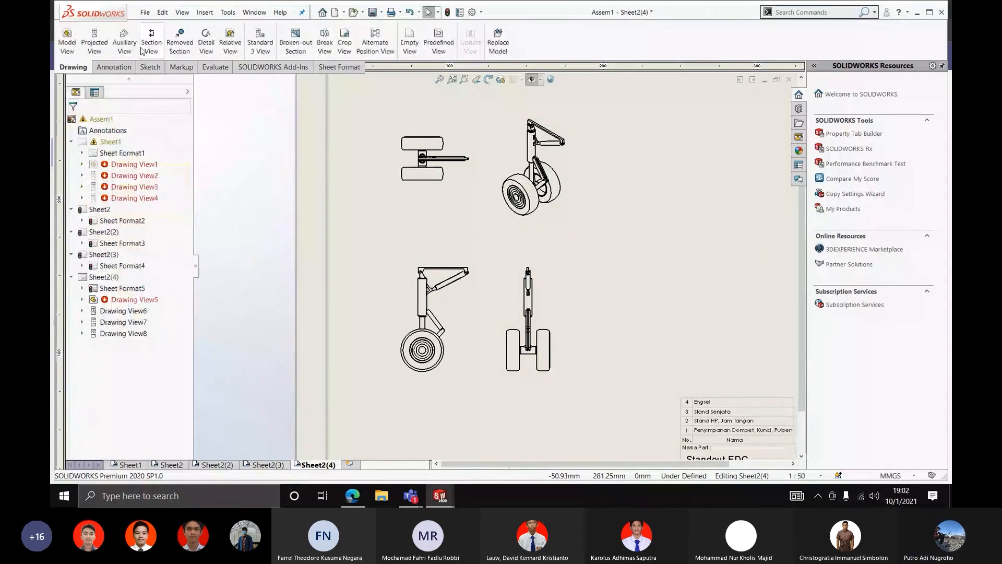
pyautogui.click(149, 51)
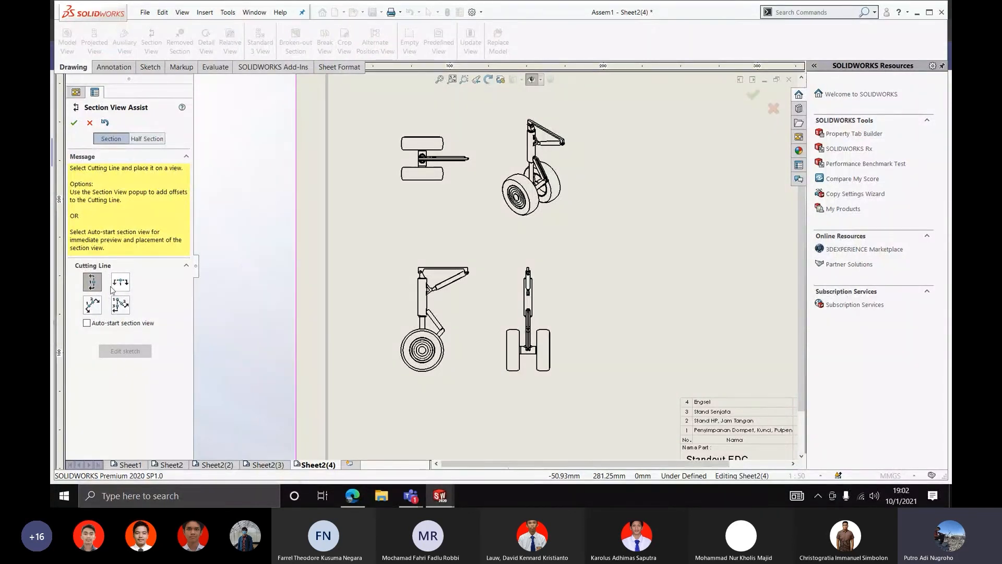
pyautogui.scroll(-2, 402, 301)
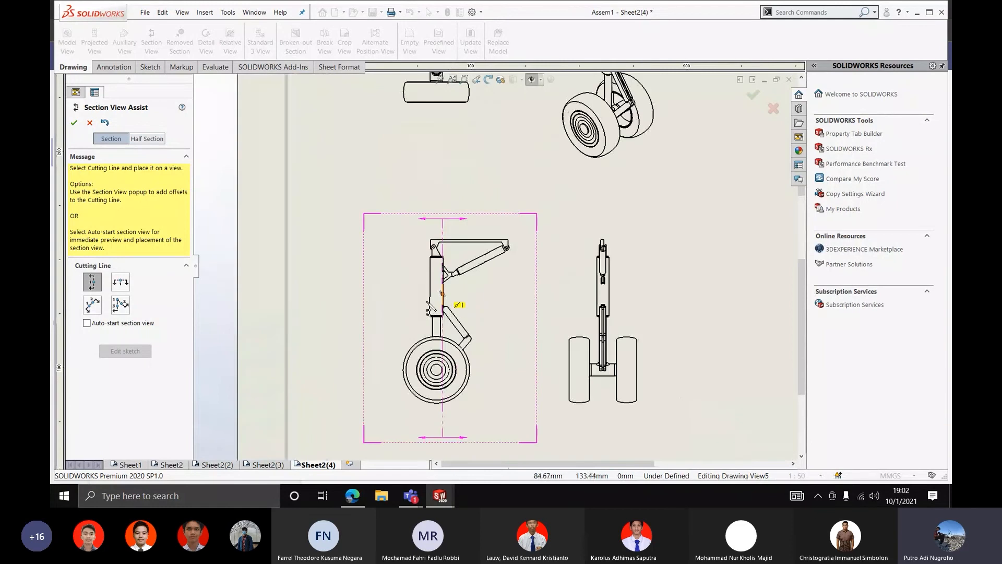
pyautogui.scroll(-1, 427, 305)
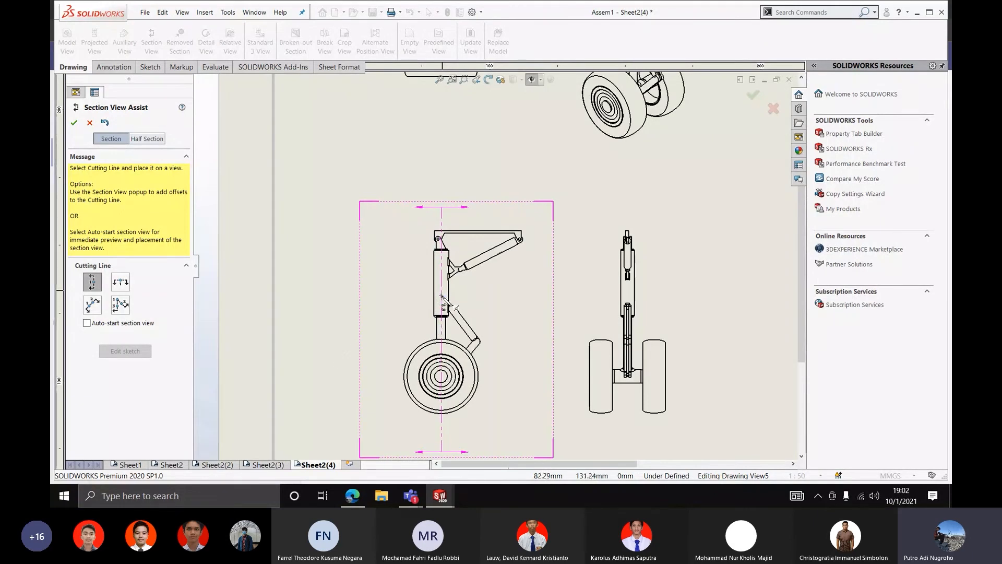
pyautogui.scroll(-1, 442, 294)
pyautogui.scroll(-1, 443, 294)
pyautogui.scroll(-2, 448, 285)
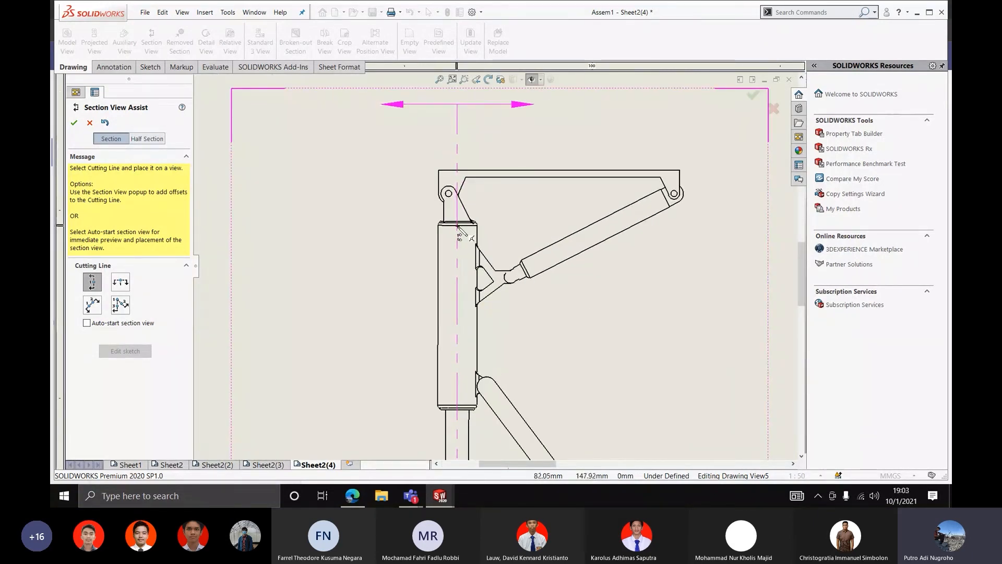
# Create a vertical section view through the centreline of the strut in Drawing View5 and place it beyond the adjacent projected wheel view
pyautogui.click(458, 226)
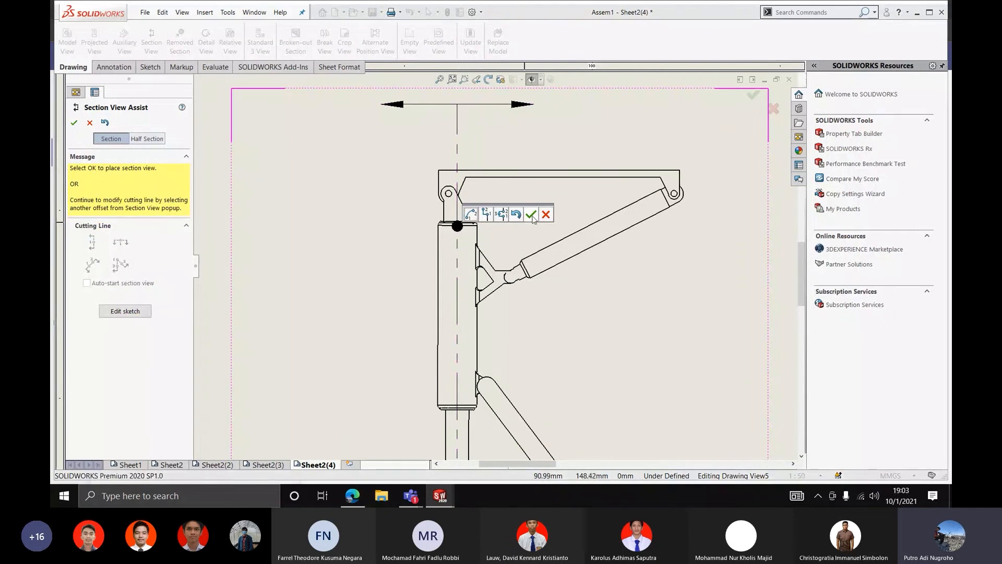
pyautogui.click(532, 216)
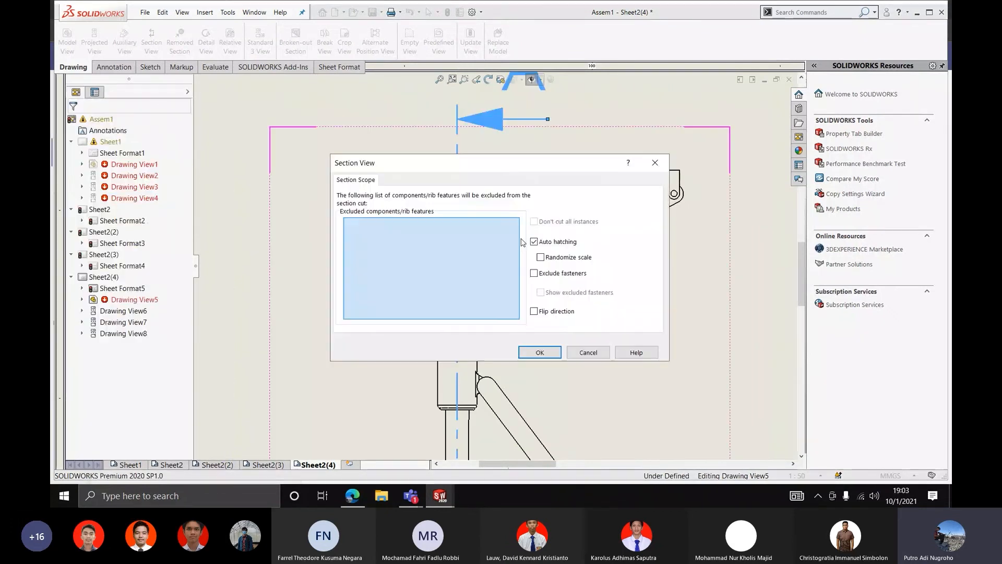
pyautogui.click(537, 352)
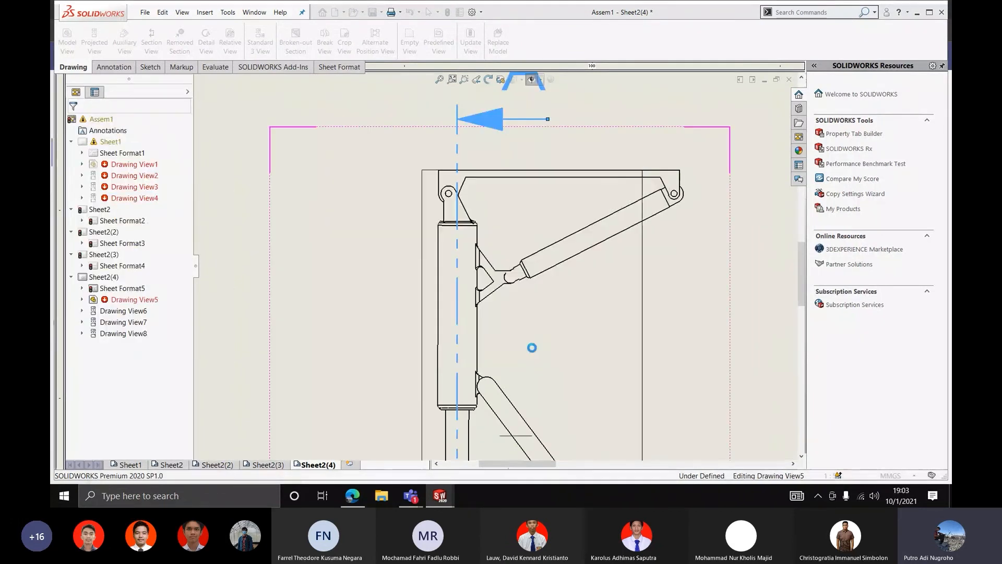
pyautogui.scroll(10, 532, 346)
pyautogui.scroll(-6, 584, 274)
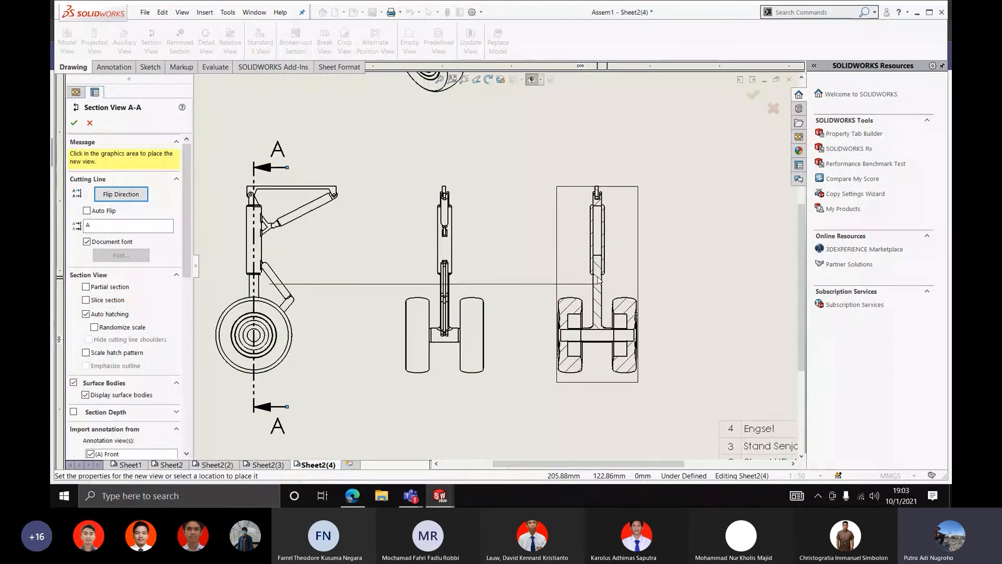
pyautogui.press('f')
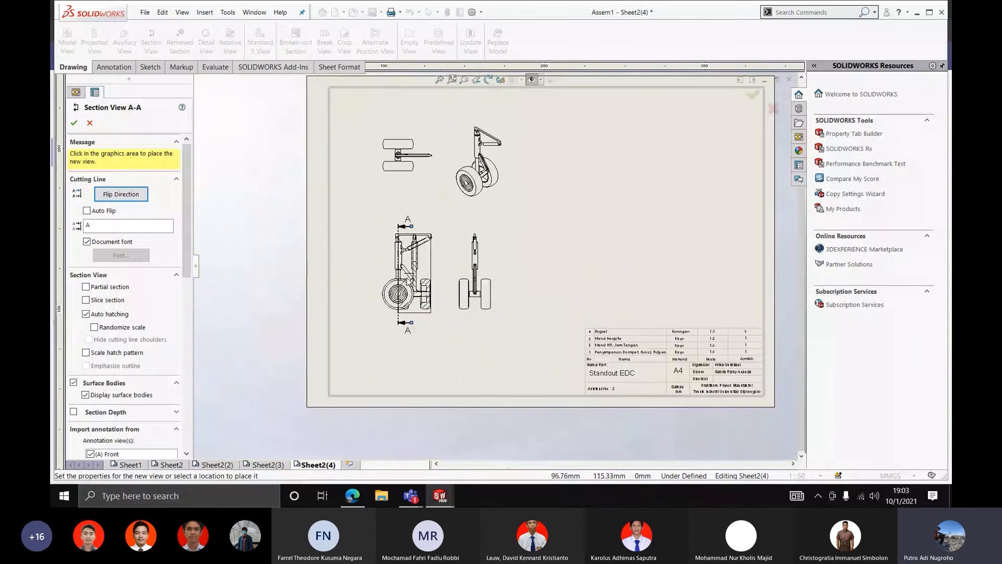
pyautogui.click(574, 272)
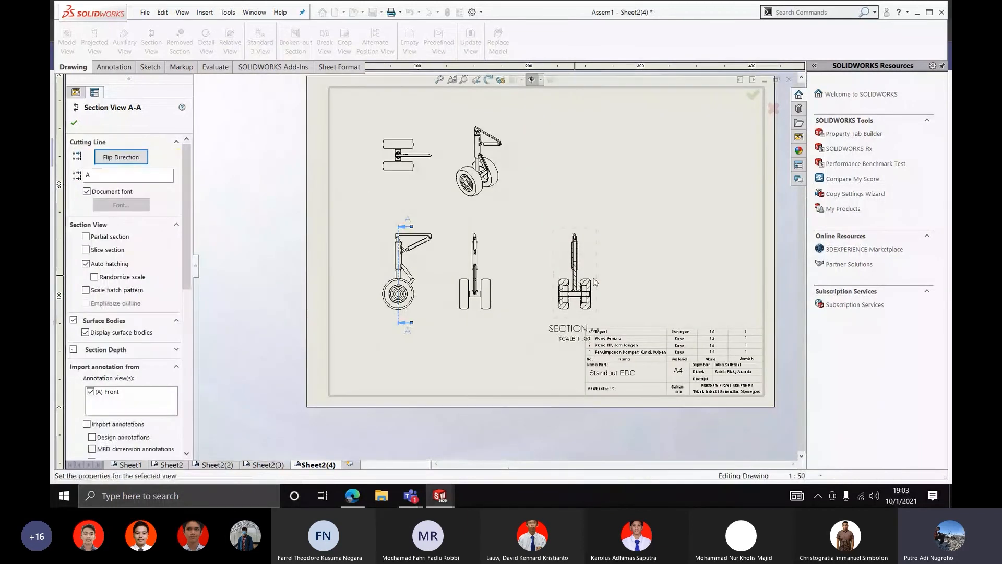
# Move Section View A-A closer to the neighbouring projected view so its label clears the title block
pyautogui.scroll(-2, 583, 249)
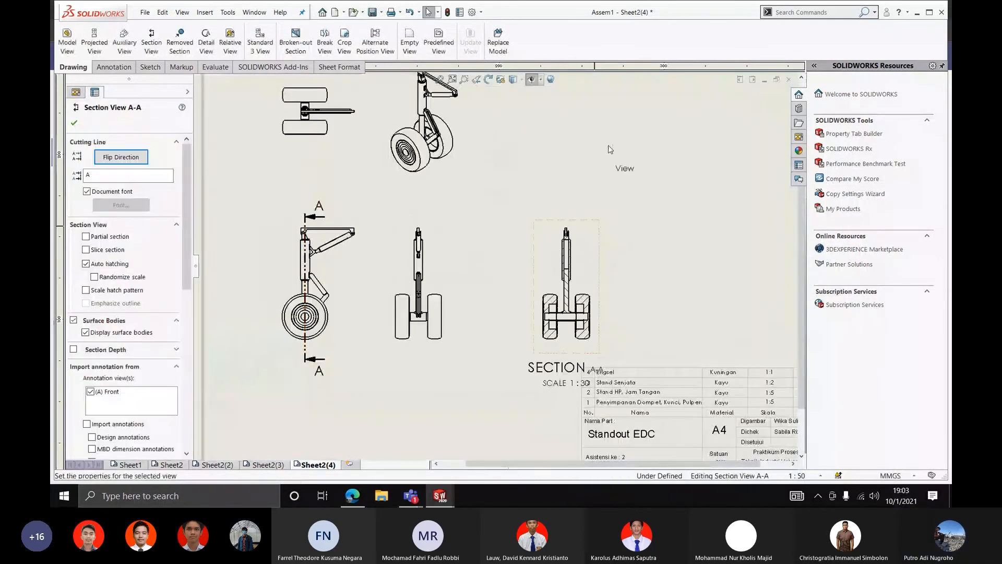
pyautogui.moveTo(635, 261)
pyautogui.mouseDown()
pyautogui.moveTo(635, 146)
pyautogui.moveTo(571, 184)
pyautogui.moveTo(562, 177)
pyautogui.mouseUp()
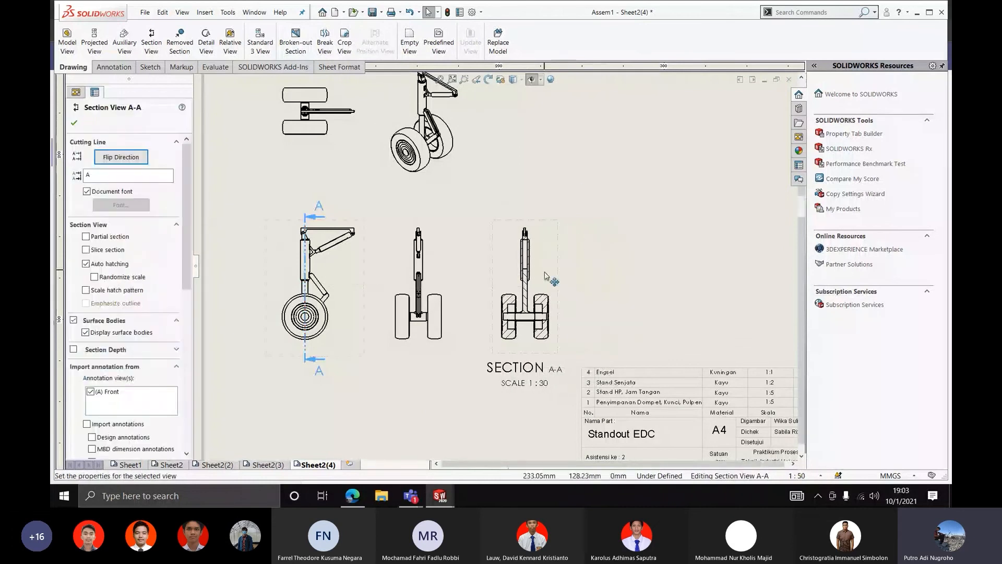
pyautogui.scroll(2, 547, 277)
pyautogui.scroll(-2, 546, 277)
pyautogui.press('Escape')
pyautogui.scroll(-2, 510, 308)
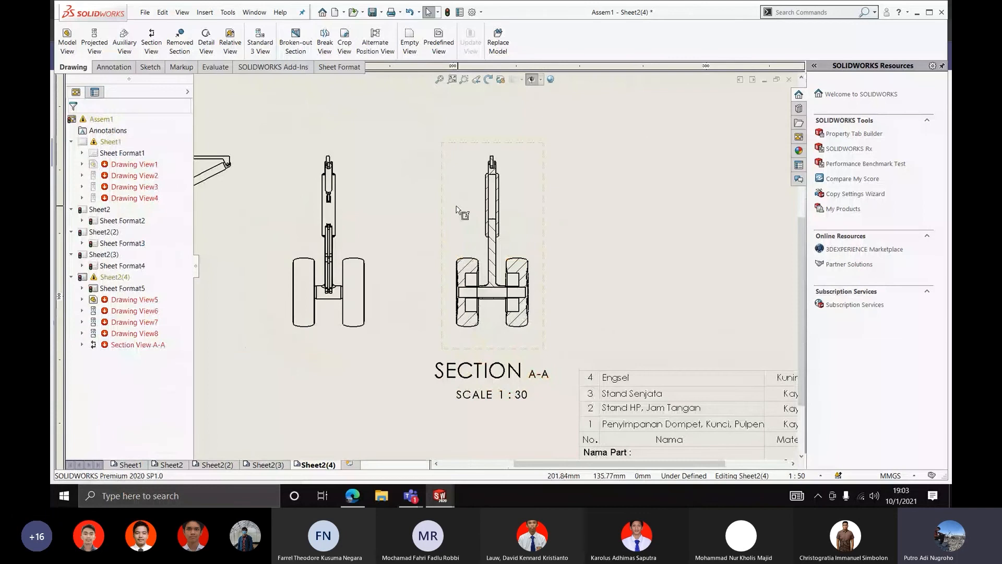
pyautogui.press('f')
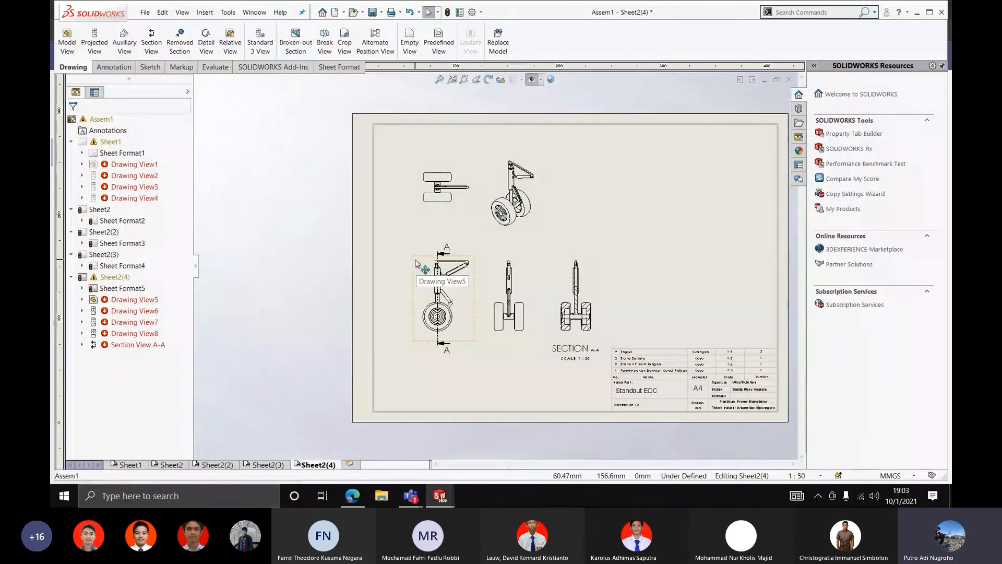
pyautogui.click(416, 264)
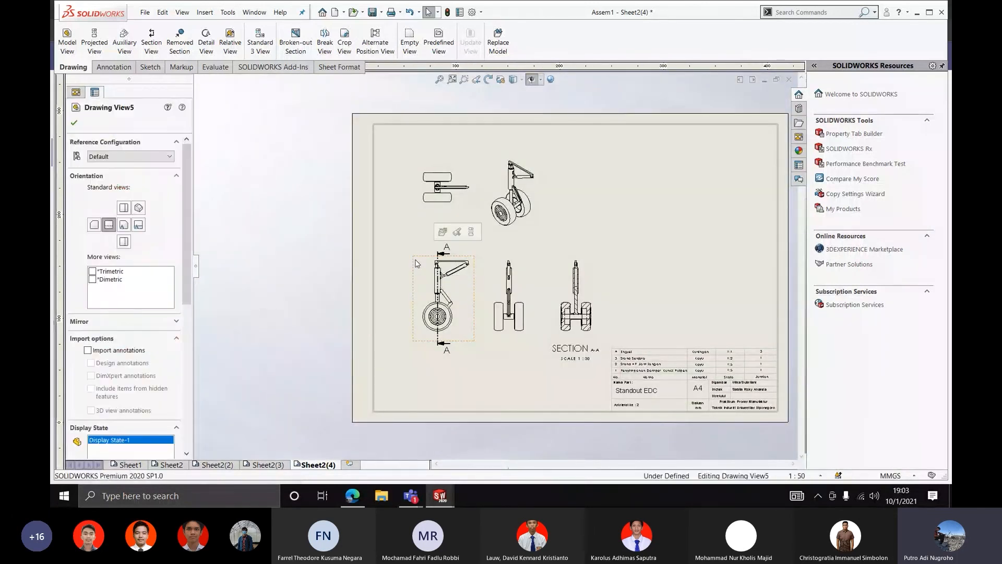
pyautogui.click(271, 268)
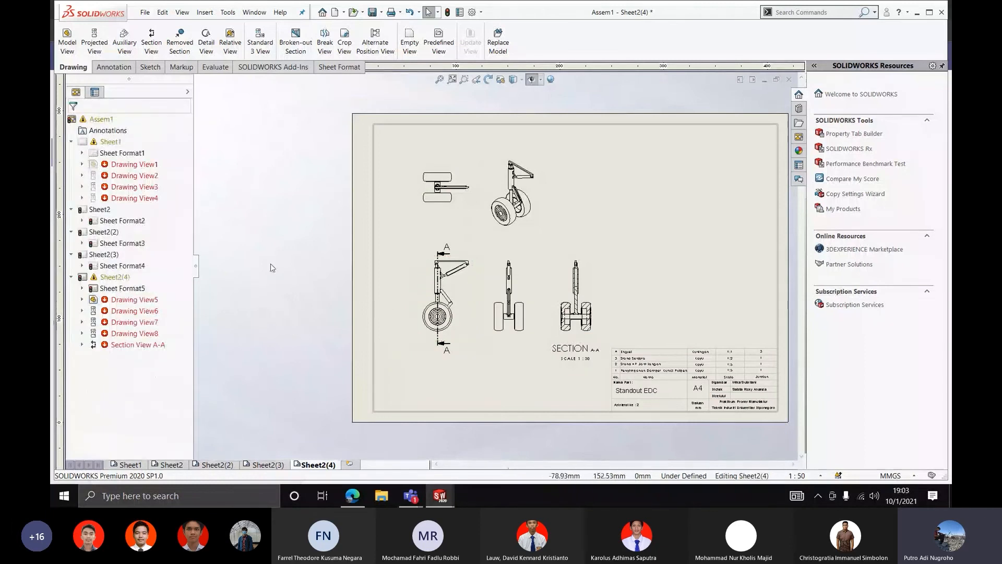
pyautogui.click(418, 296)
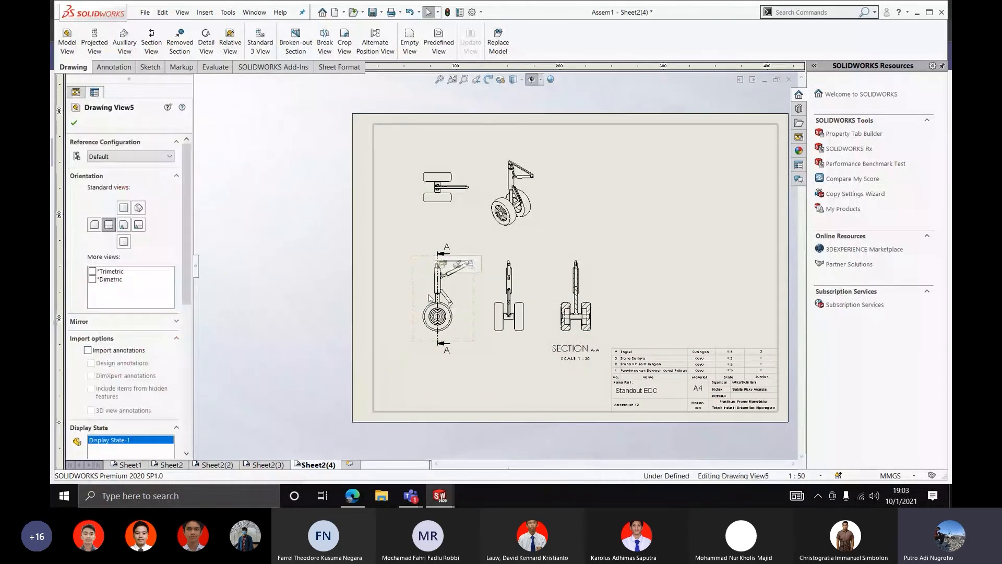
pyautogui.scroll(3, 428, 298)
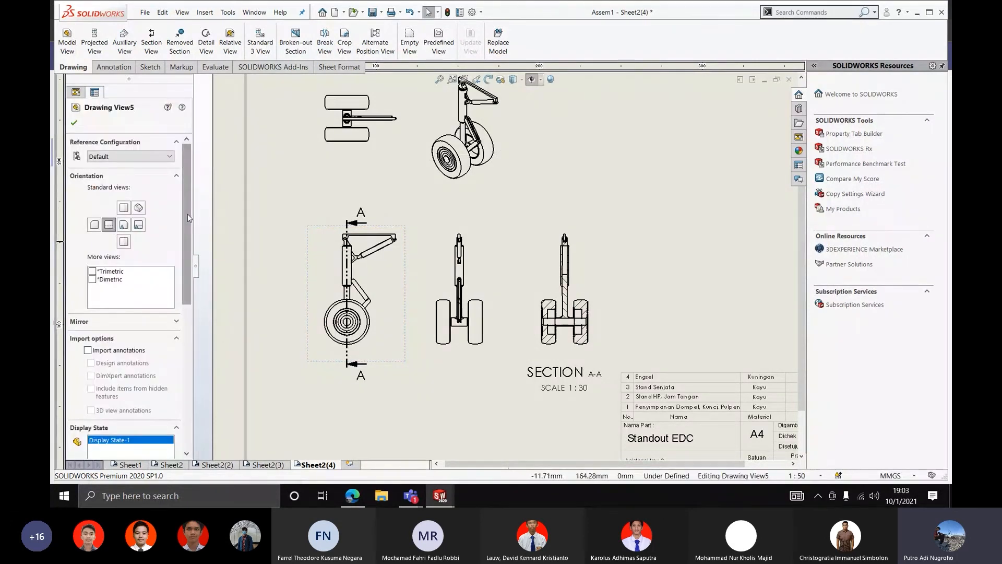
# Define a half-section cut on Drawing View5 with its corner on the strut's centreline, excluding no components from the cut
pyautogui.click(151, 42)
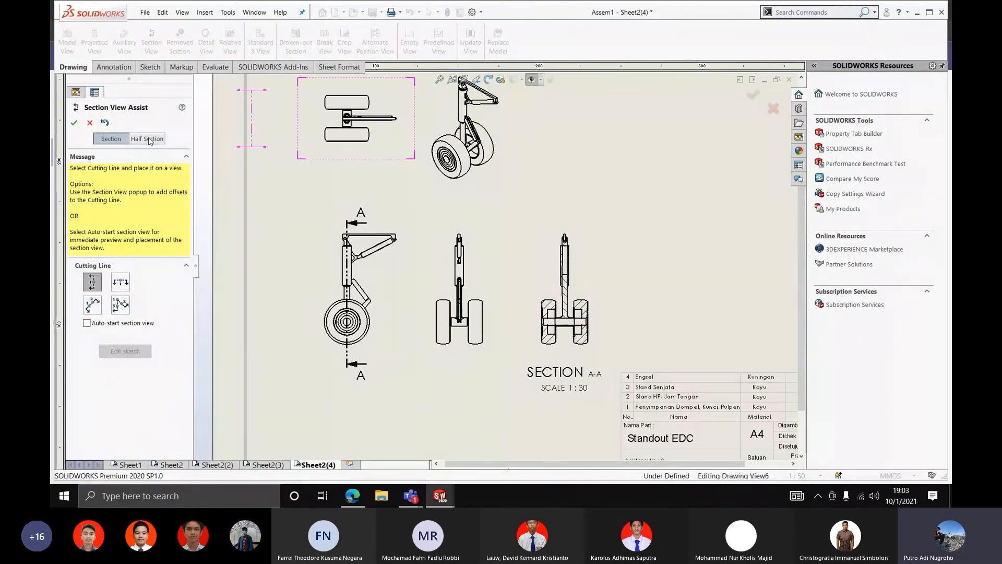
pyautogui.click(149, 138)
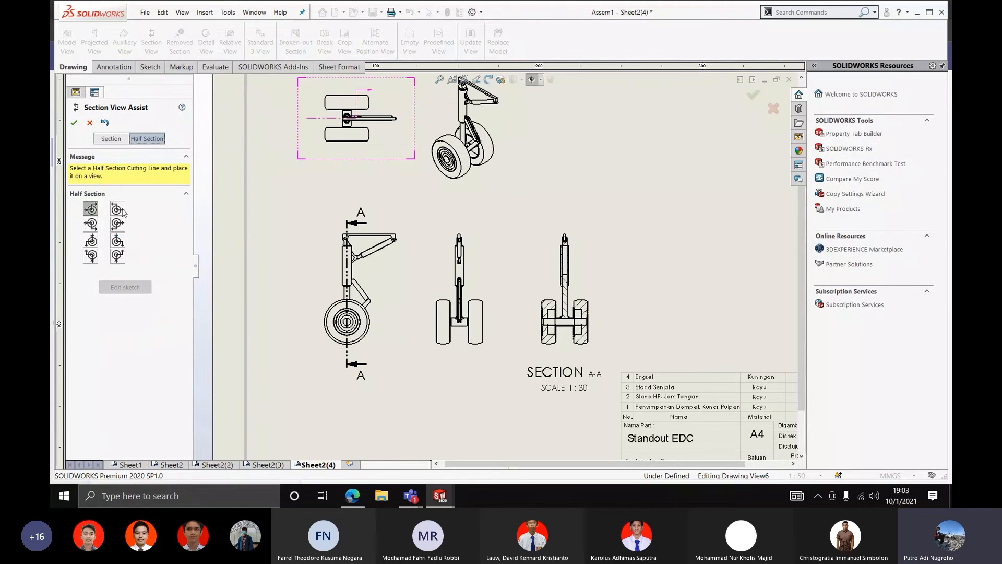
pyautogui.click(93, 211)
pyautogui.scroll(-3, 344, 284)
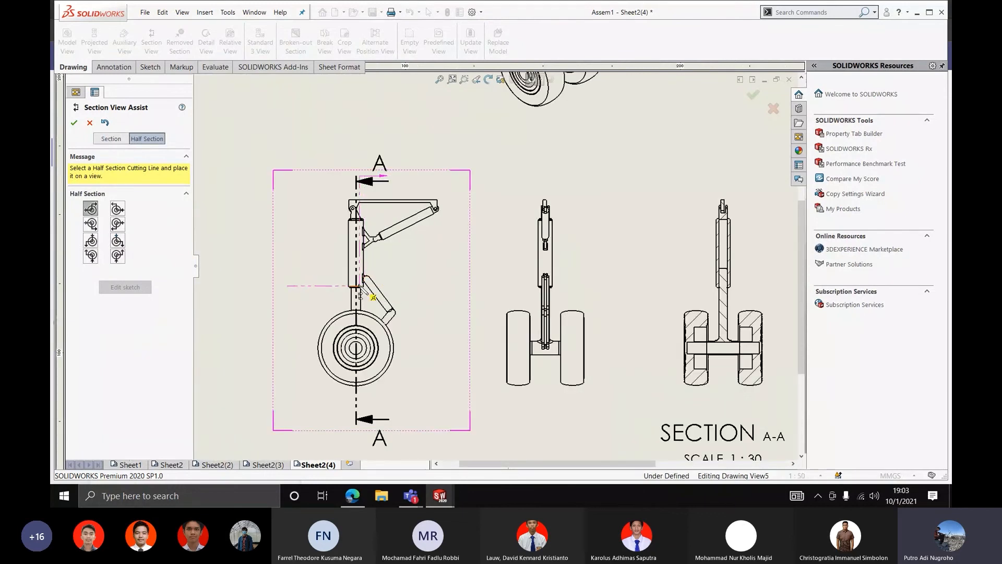
pyautogui.scroll(-2, 358, 282)
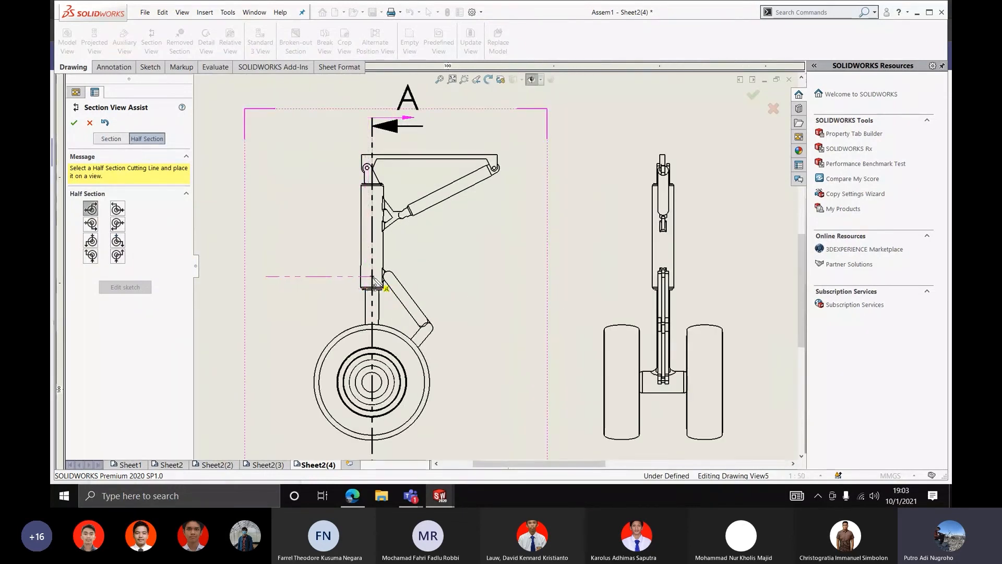
pyautogui.click(373, 277)
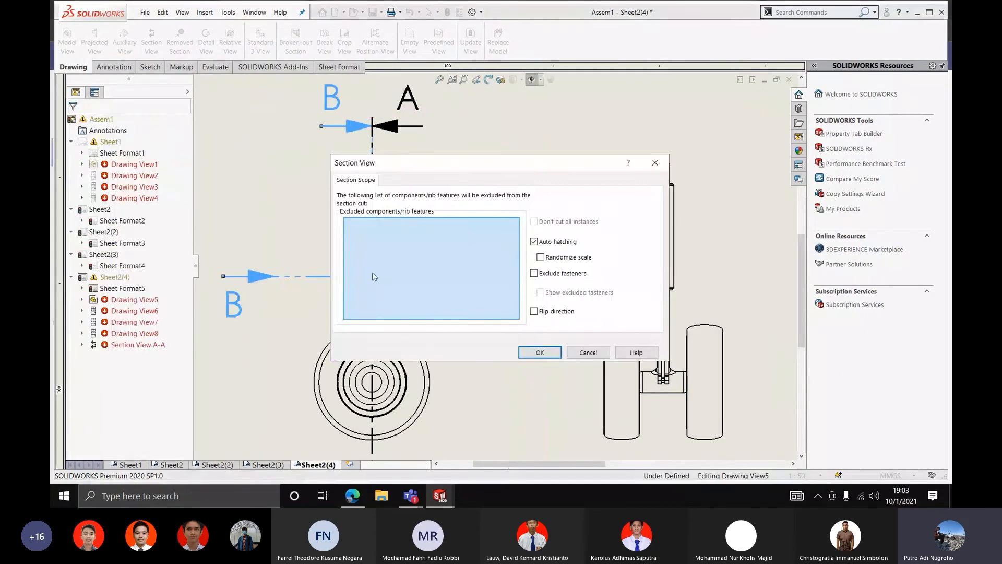
pyautogui.click(539, 352)
# Place the half-section view beside Section View A-A, in line with the other lower views
pyautogui.scroll(2, 496, 271)
pyautogui.scroll(2, 536, 267)
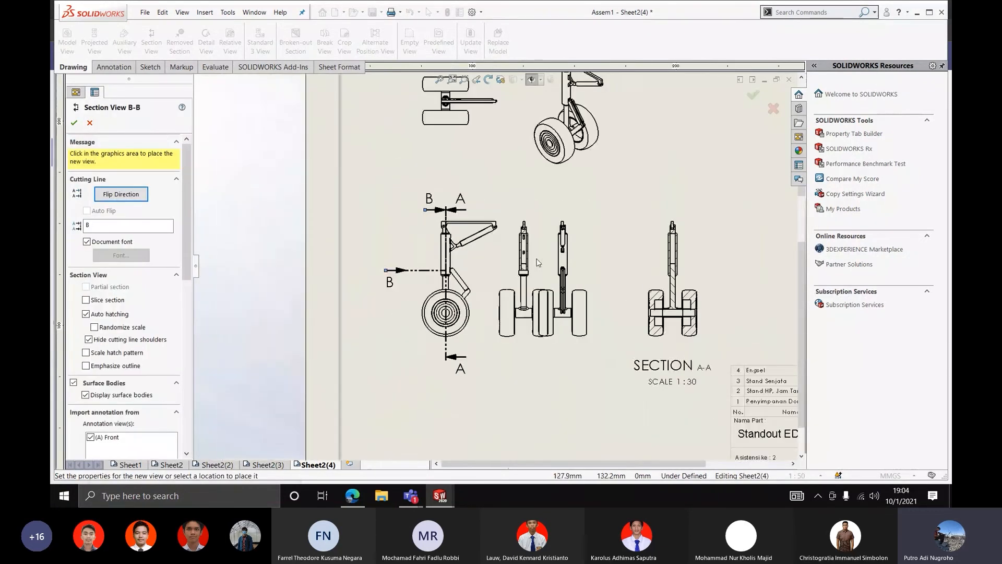
pyautogui.scroll(4, 570, 265)
pyautogui.scroll(-3, 607, 270)
pyautogui.scroll(-3, 607, 270)
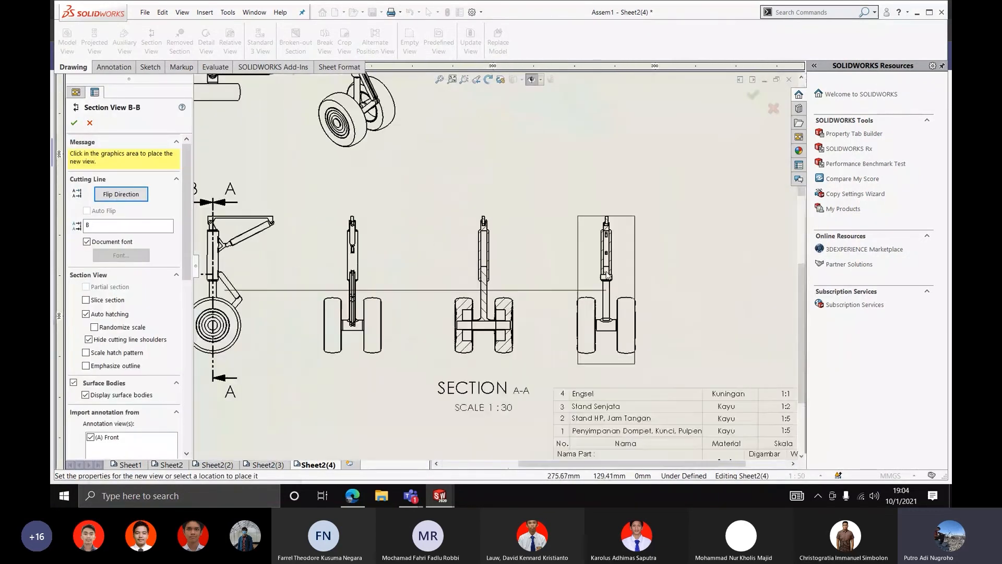
pyautogui.click(568, 358)
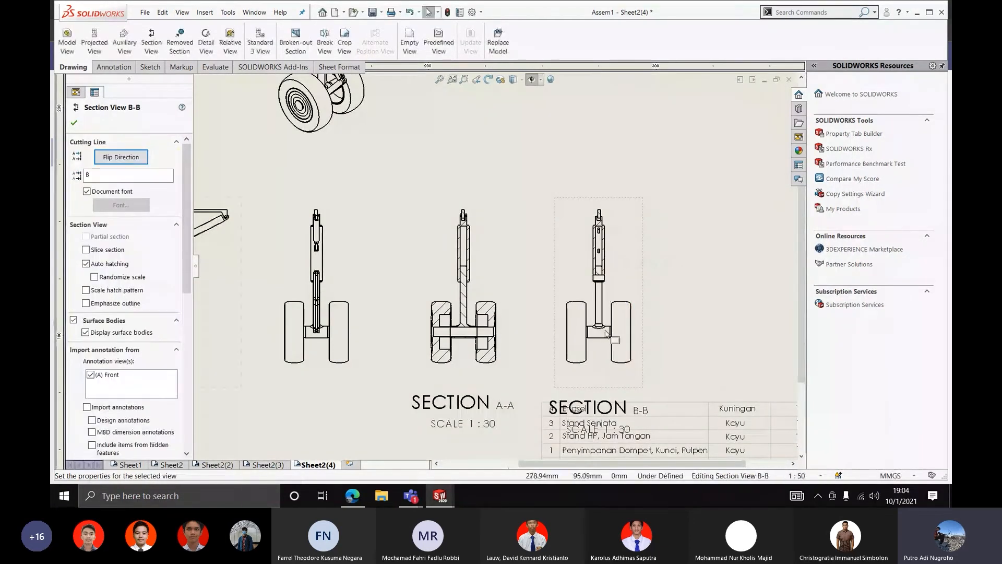
pyautogui.scroll(-2, 584, 290)
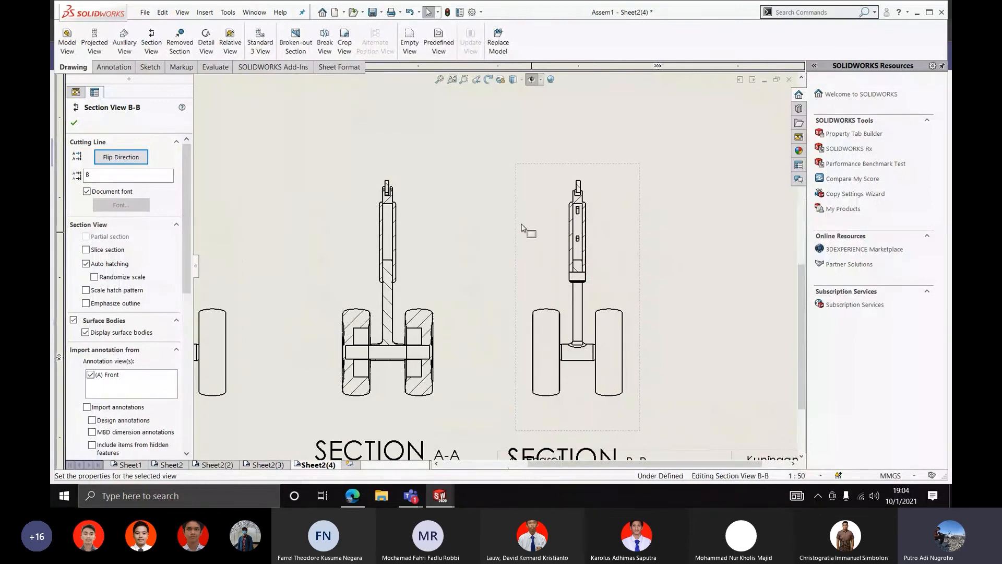
pyautogui.scroll(10, 522, 224)
pyautogui.scroll(-4, 359, 255)
pyautogui.click(324, 263)
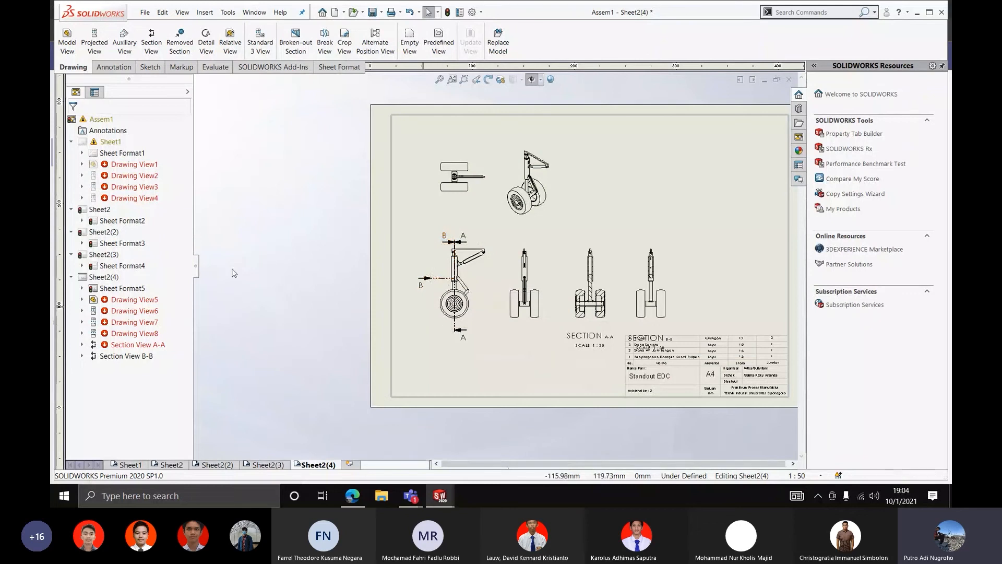
# Try to create a horizontal section view through the lower end of the strut cylinder in Drawing View5
pyautogui.click(151, 41)
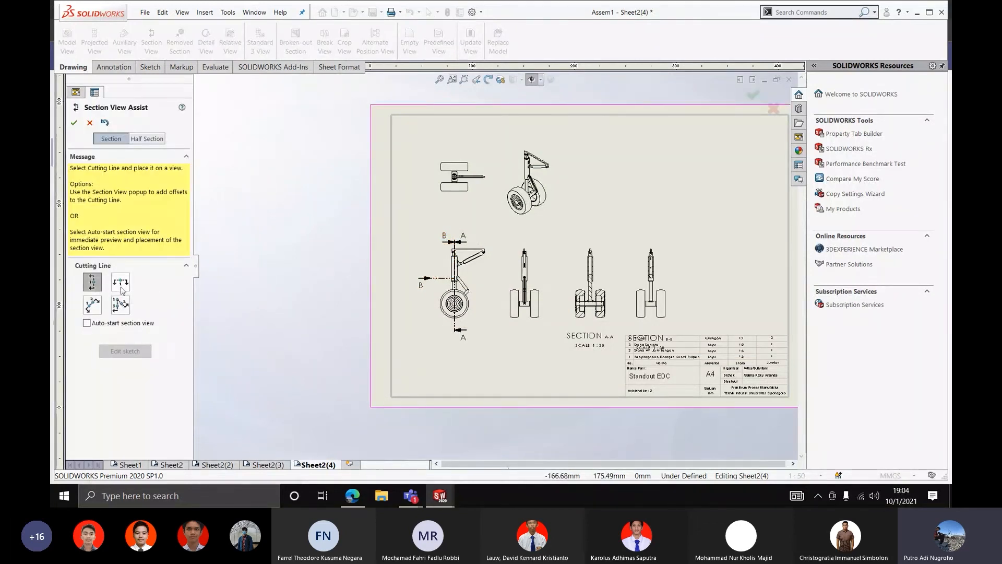
pyautogui.click(121, 283)
pyautogui.scroll(-3, 484, 279)
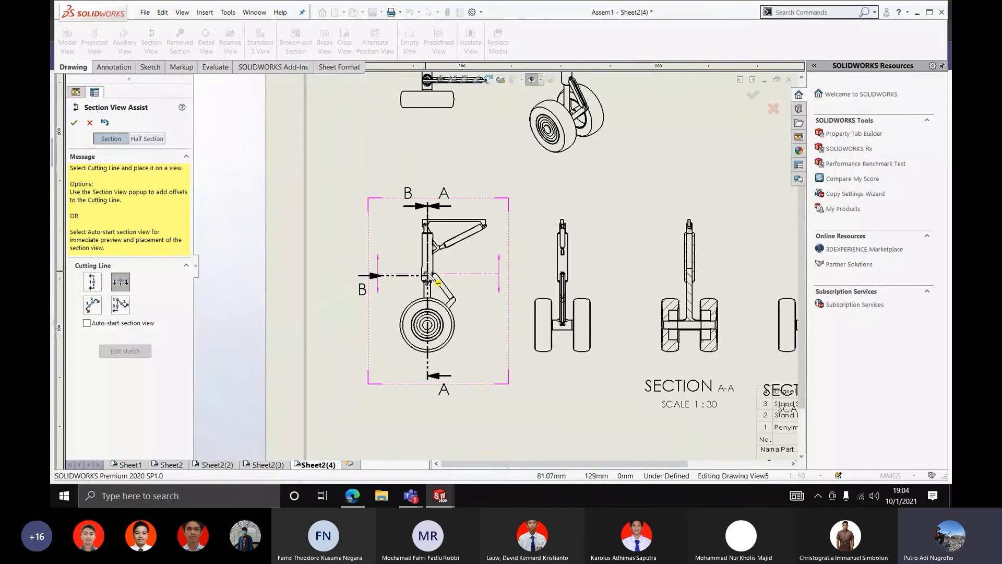
pyautogui.click(428, 275)
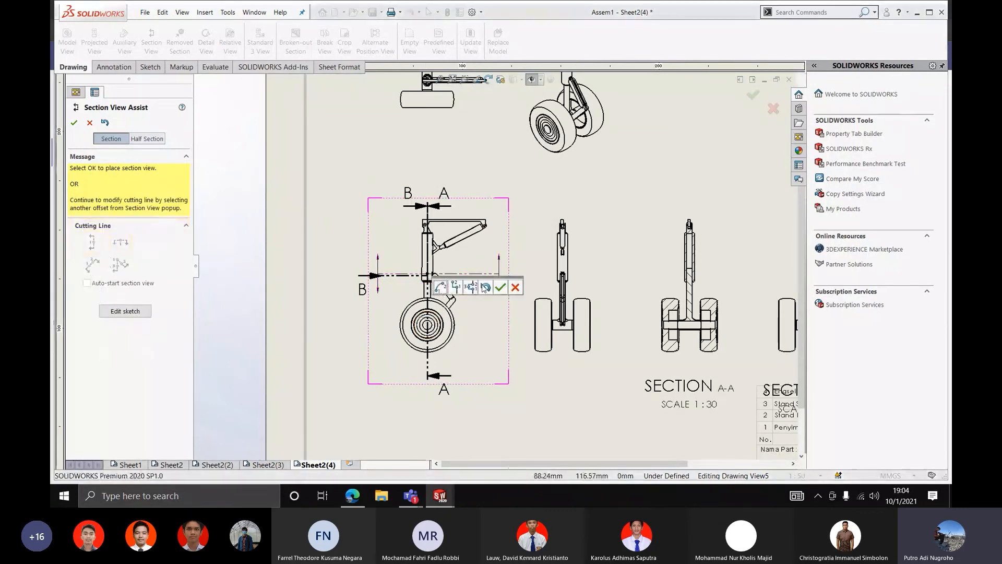
pyautogui.click(500, 287)
pyautogui.click(522, 352)
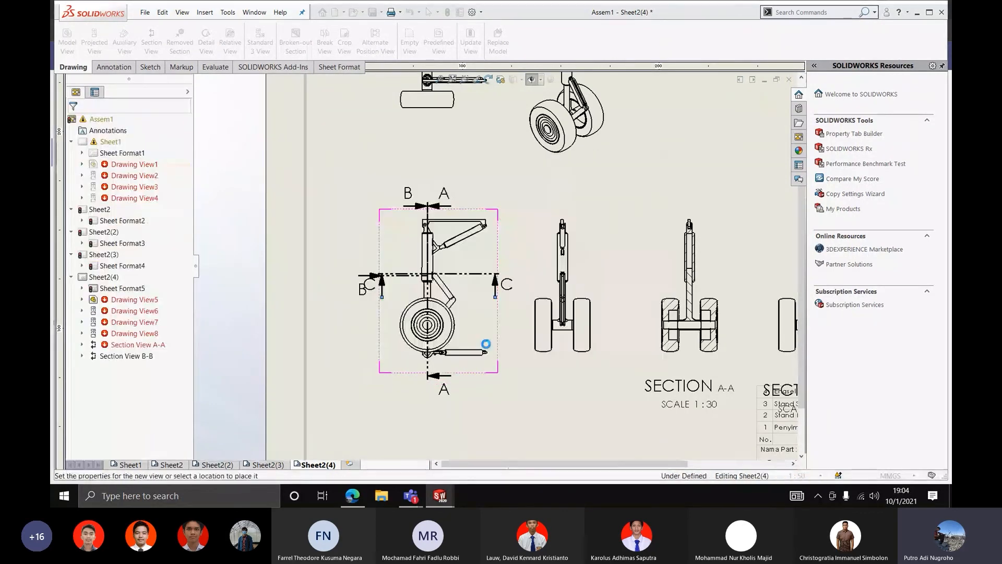
pyautogui.scroll(2, 461, 387)
pyautogui.scroll(-6, 460, 388)
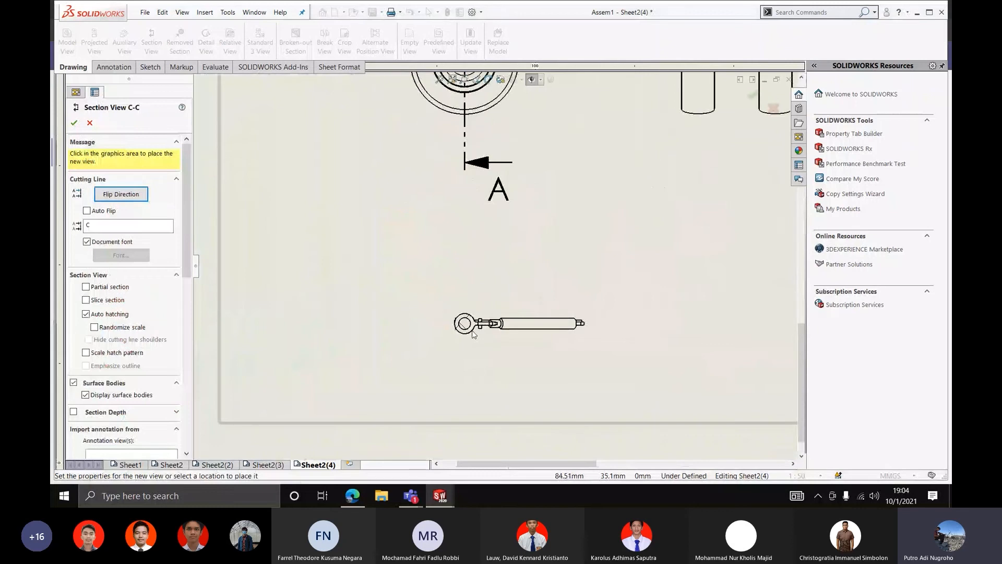
pyautogui.scroll(-1, 471, 320)
pyautogui.scroll(4, 462, 222)
pyautogui.press('Escape')
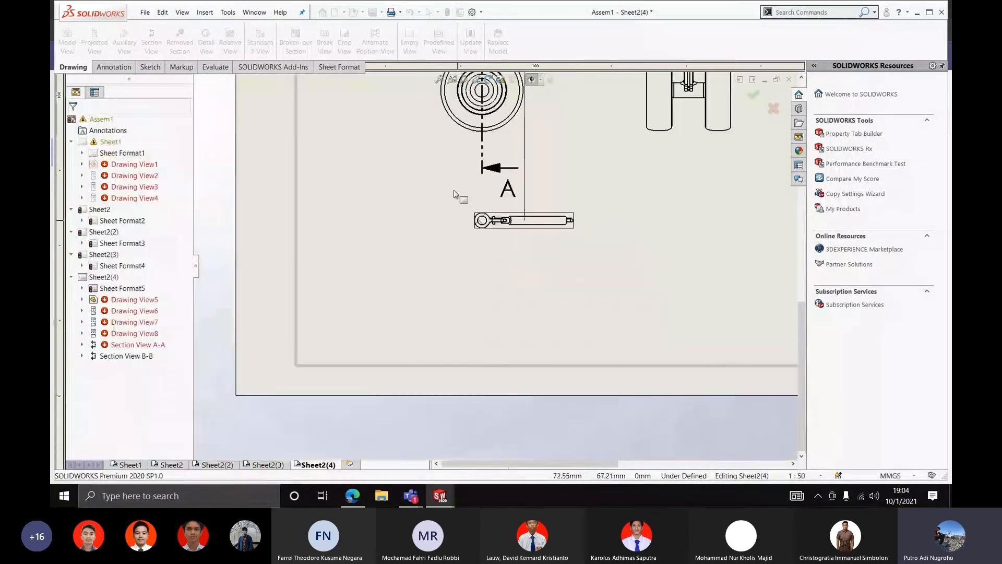
# Select the cut faces of the wheels and strut in Section View A-A and turn off their material crosshatch
pyautogui.scroll(4, 460, 195)
pyautogui.scroll(2, 479, 166)
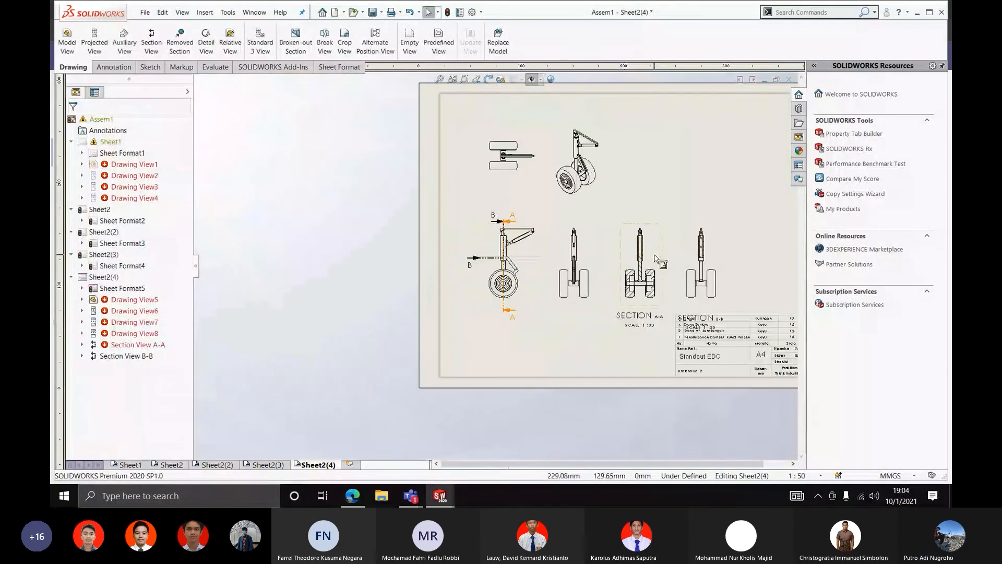
pyautogui.scroll(2, 503, 251)
pyautogui.scroll(-3, 514, 292)
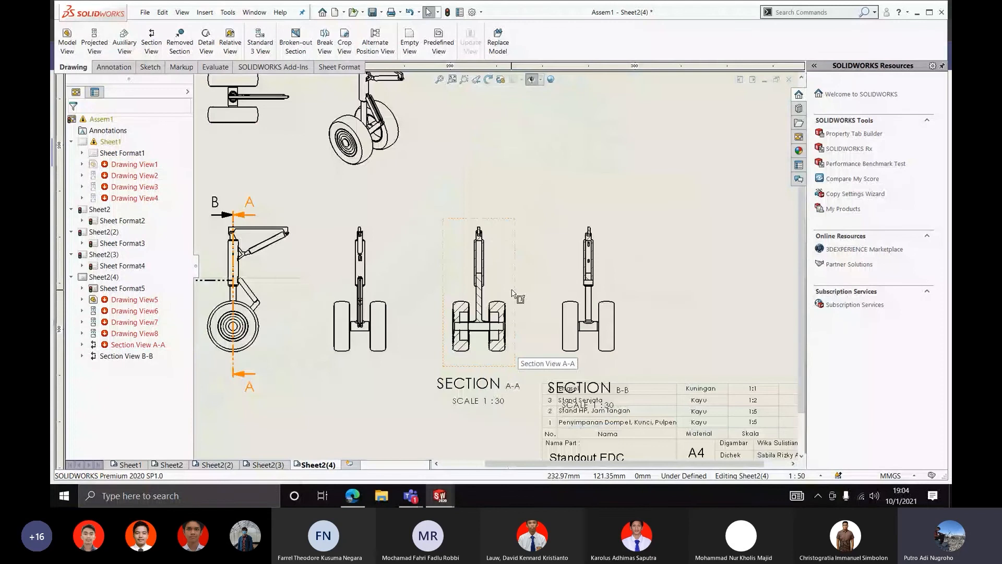
pyautogui.scroll(-2, 486, 297)
pyautogui.scroll(-2, 485, 297)
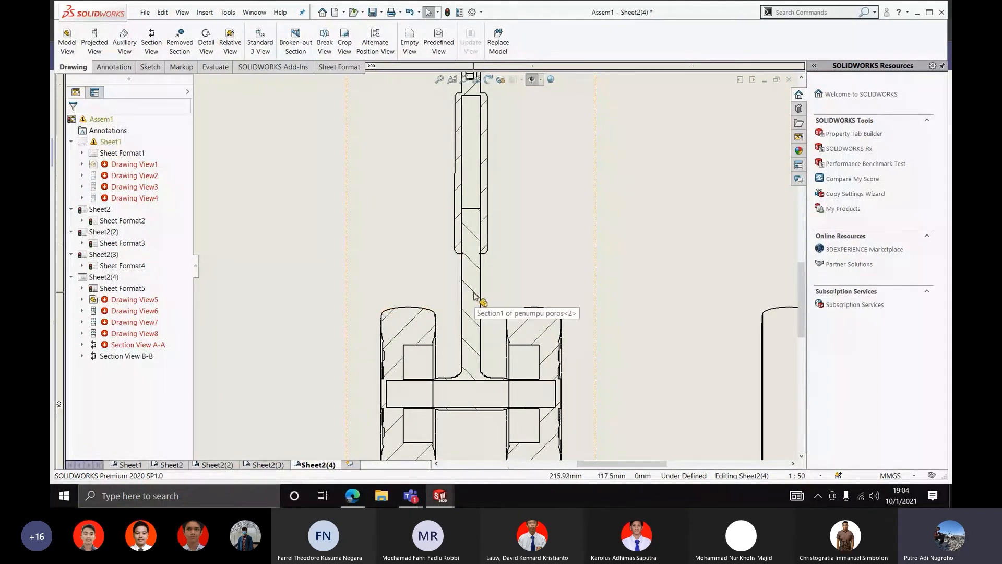
pyautogui.scroll(3, 477, 284)
pyautogui.scroll(-3, 477, 298)
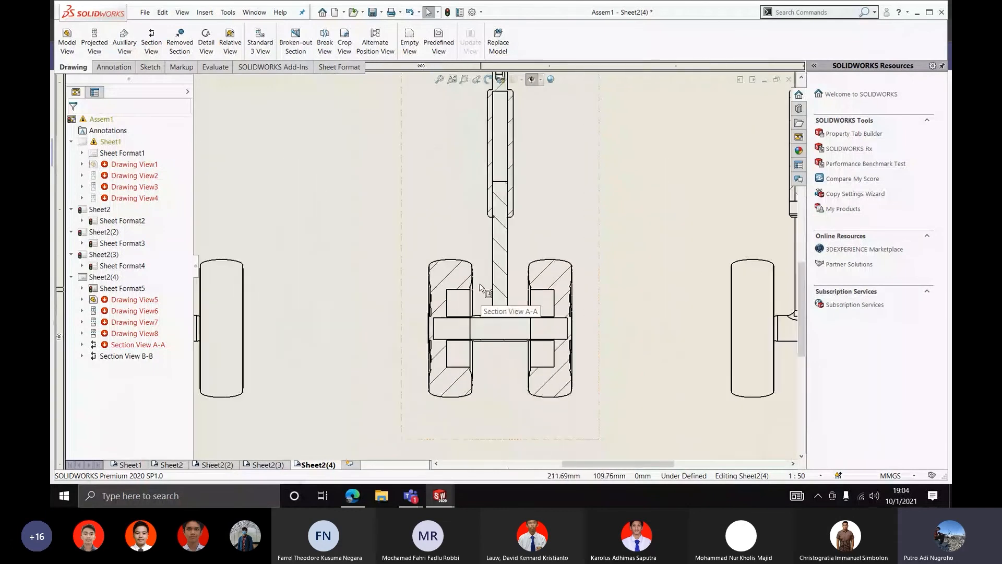
pyautogui.click(452, 279)
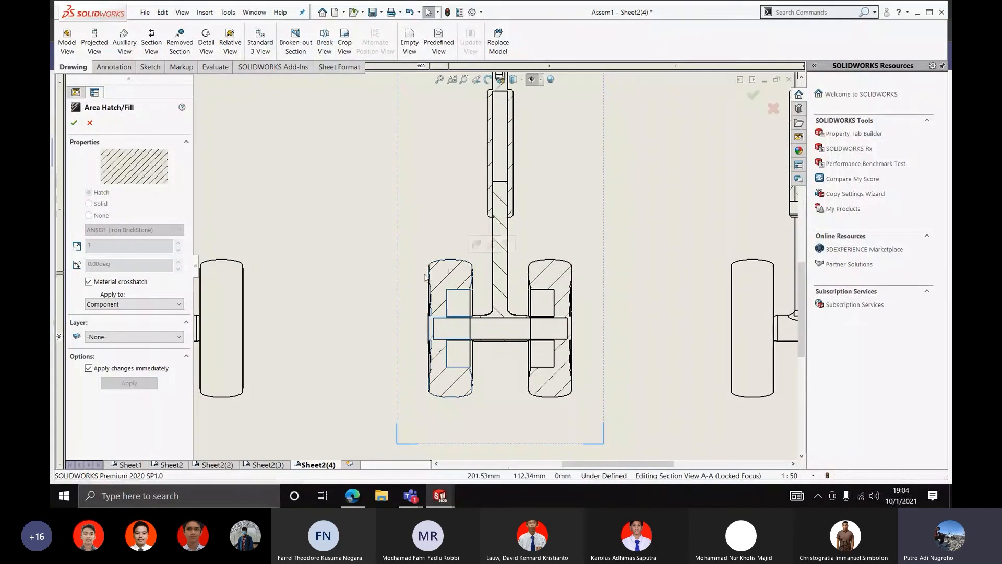
pyautogui.click(503, 206)
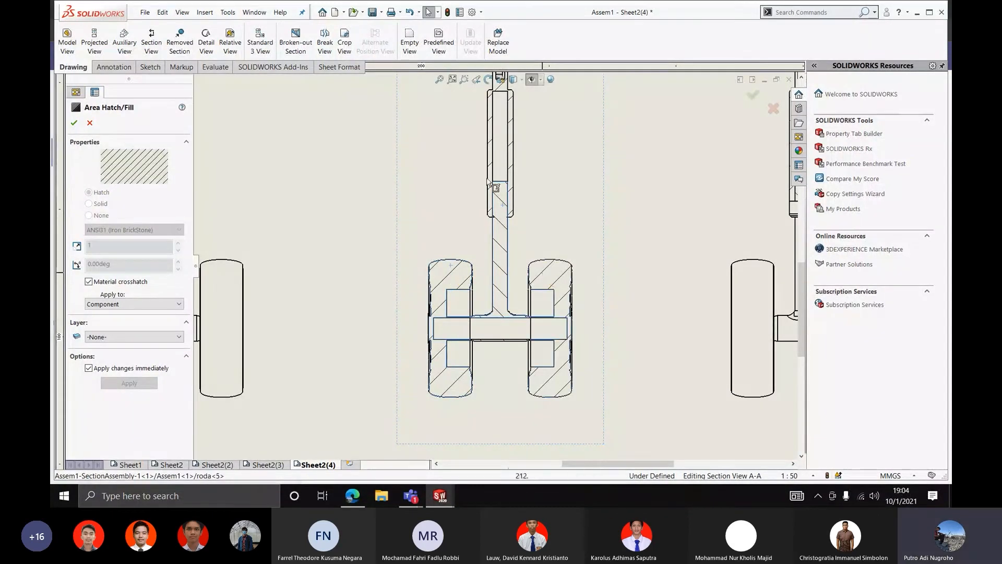
pyautogui.scroll(-3, 505, 179)
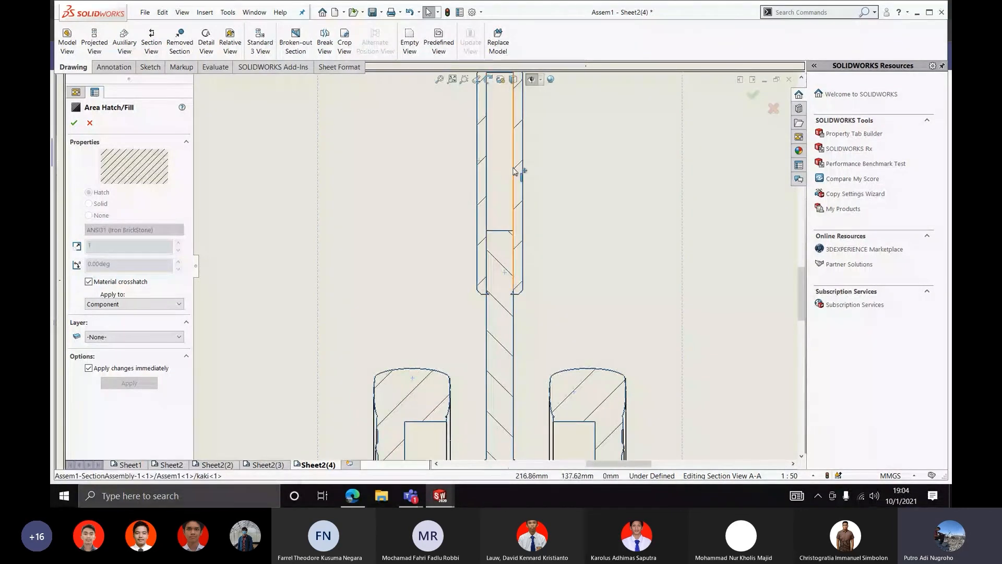
pyautogui.scroll(5, 515, 171)
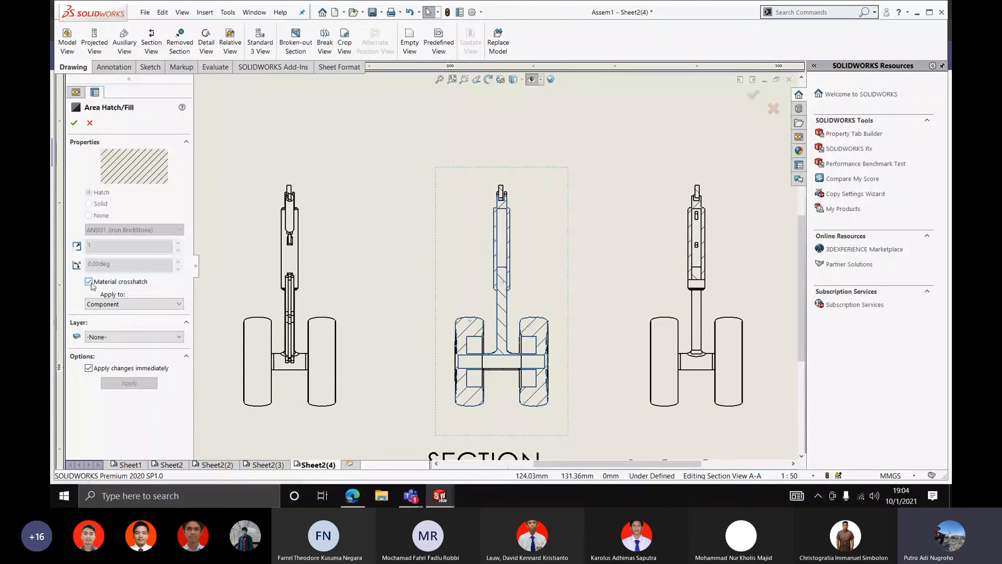
pyautogui.click(90, 282)
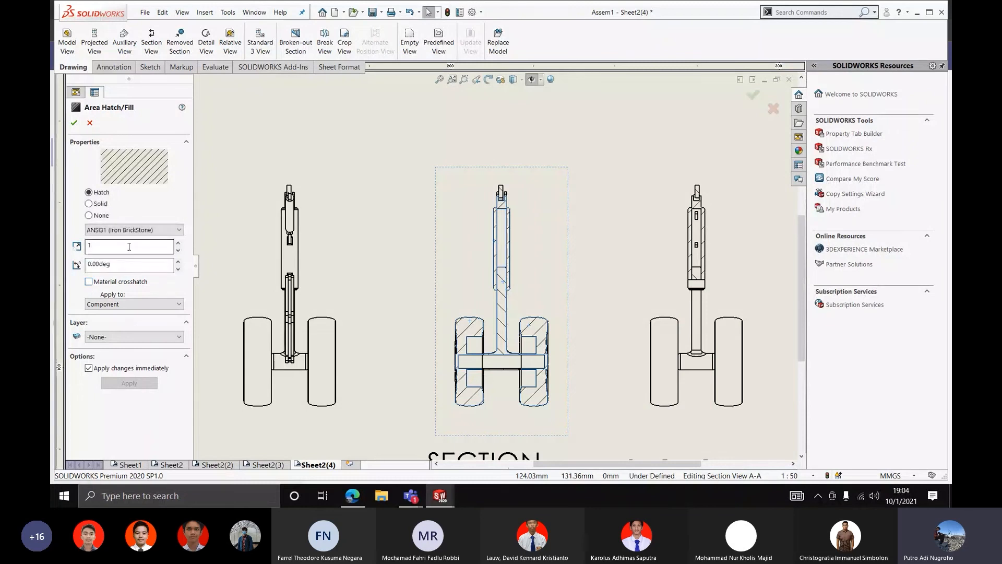
# Try a hatch pattern scale of 64 on the selected cut faces of Section View A-A
pyautogui.click(178, 243)
pyautogui.click(178, 243)
pyautogui.click(178, 243)
pyautogui.click(179, 244)
pyautogui.click(179, 244)
pyautogui.click(178, 244)
pyautogui.click(178, 244)
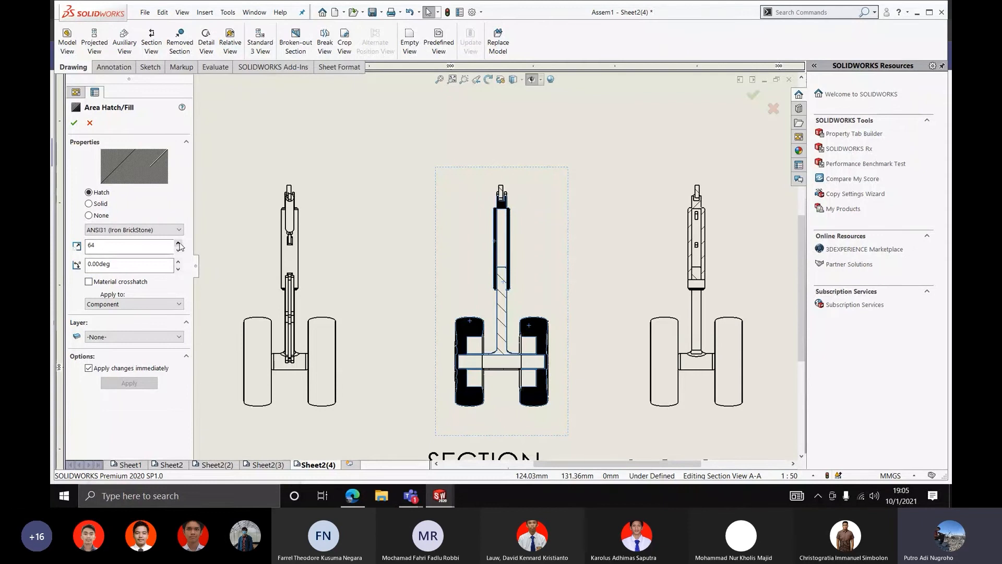
pyautogui.click(125, 248)
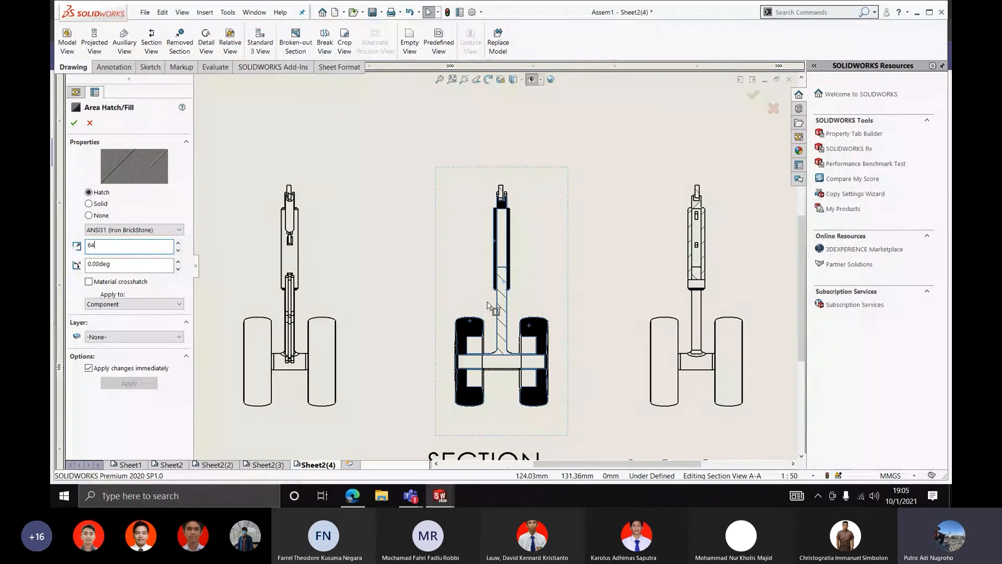
pyautogui.scroll(-8, 472, 338)
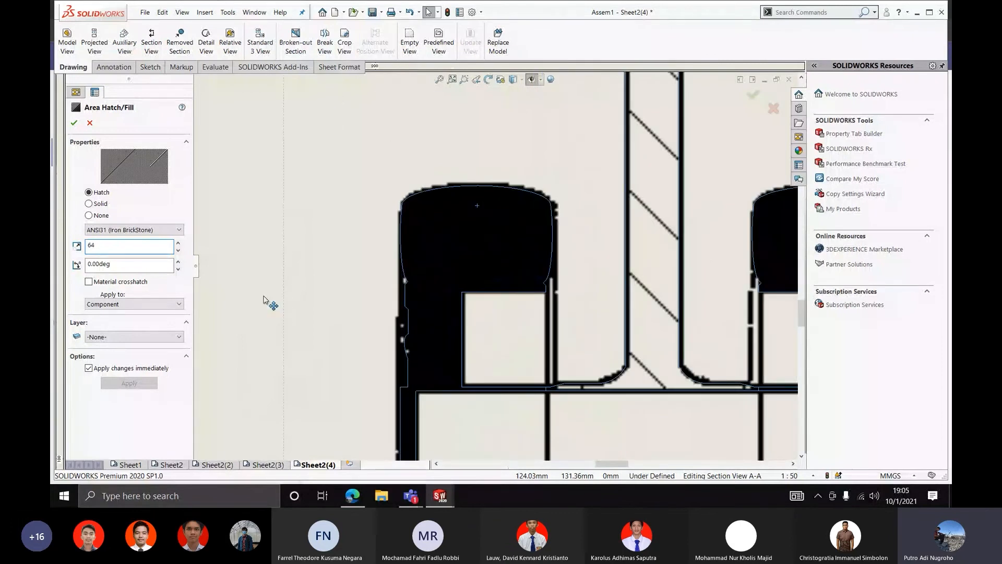
# Set the hatch pattern scale of the selected wheel and strut cylinder faces to 4 and accept it
pyautogui.click(179, 250)
pyautogui.click(179, 250)
pyautogui.click(180, 251)
pyautogui.click(180, 251)
pyautogui.click(180, 251)
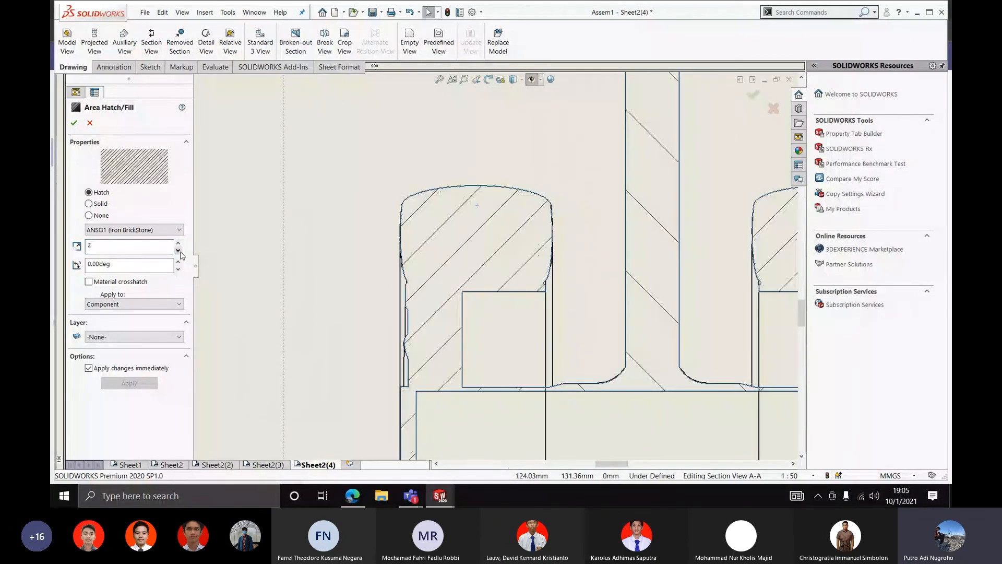
pyautogui.click(180, 252)
pyautogui.scroll(3, 481, 310)
pyautogui.click(179, 242)
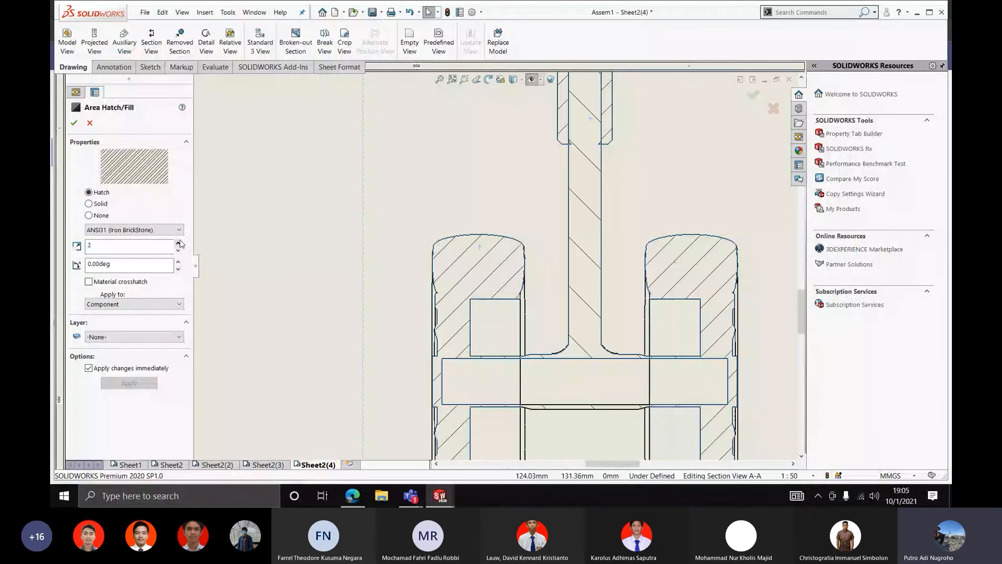
pyautogui.click(179, 242)
pyautogui.click(179, 243)
pyautogui.scroll(3, 493, 264)
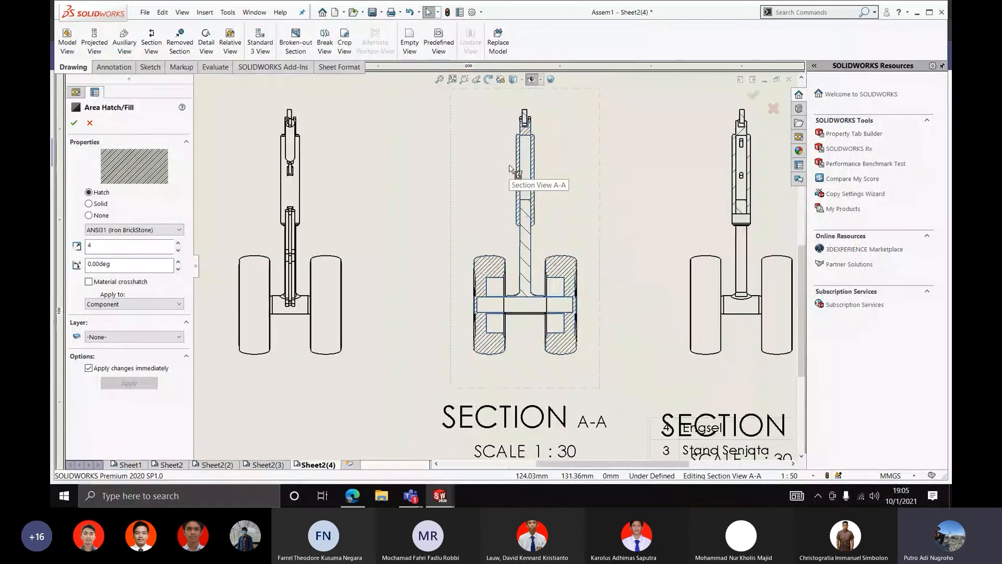
pyautogui.click(74, 123)
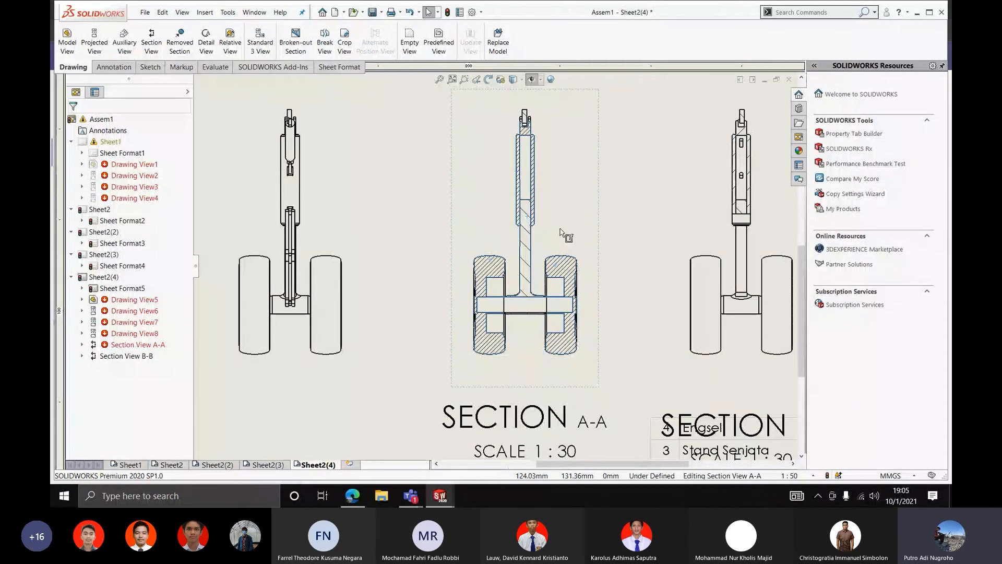
# Set the hatch angle of the wheels, strut cylinder and inner strut rod in Section View A-A to 90 degrees
pyautogui.scroll(-4, 553, 230)
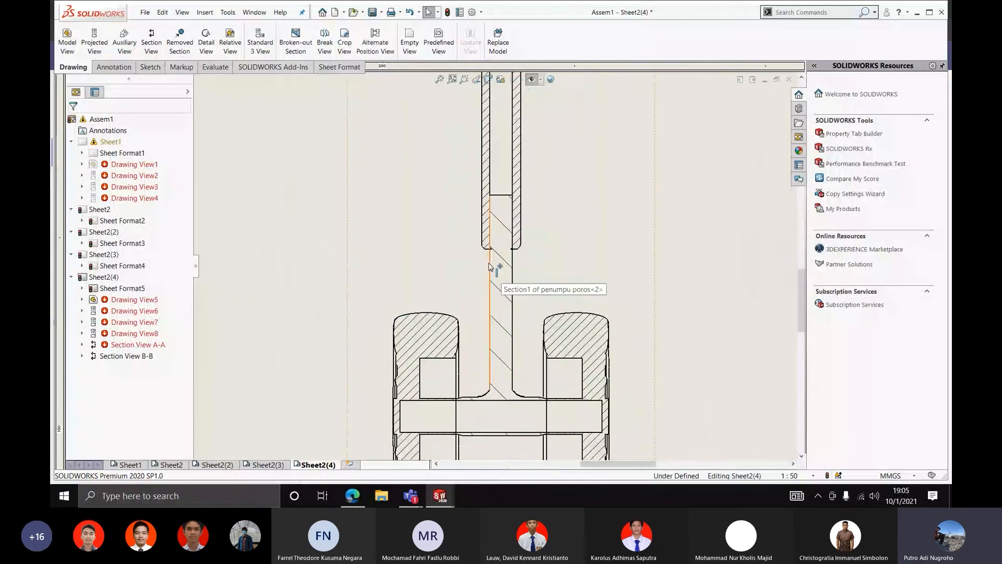
pyautogui.click(415, 340)
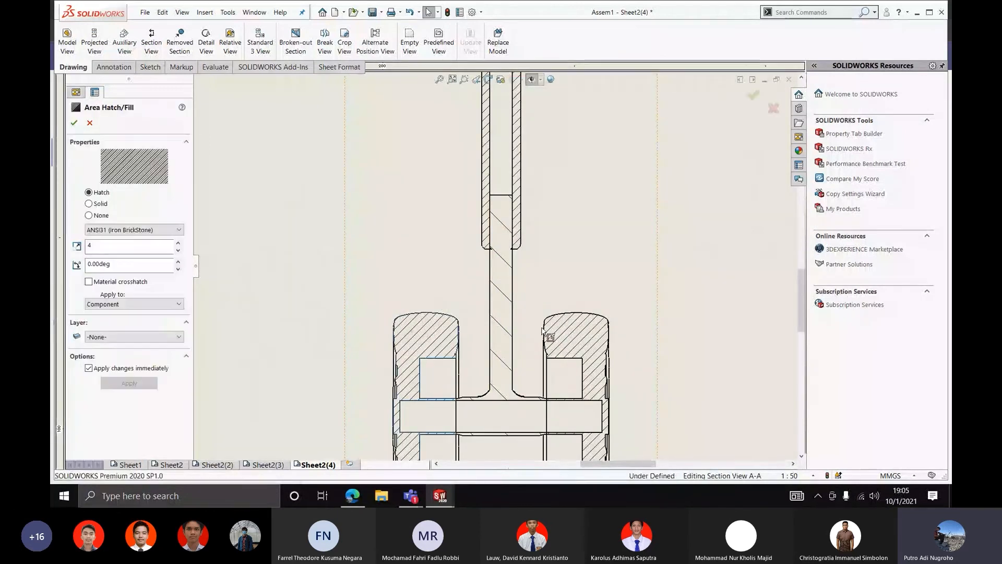
pyautogui.click(577, 337)
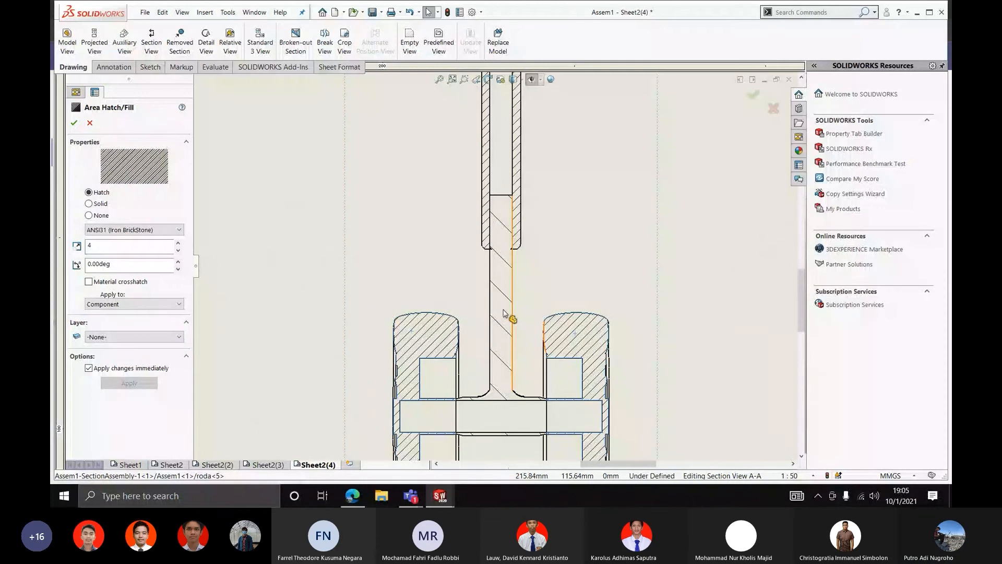
pyautogui.click(509, 224)
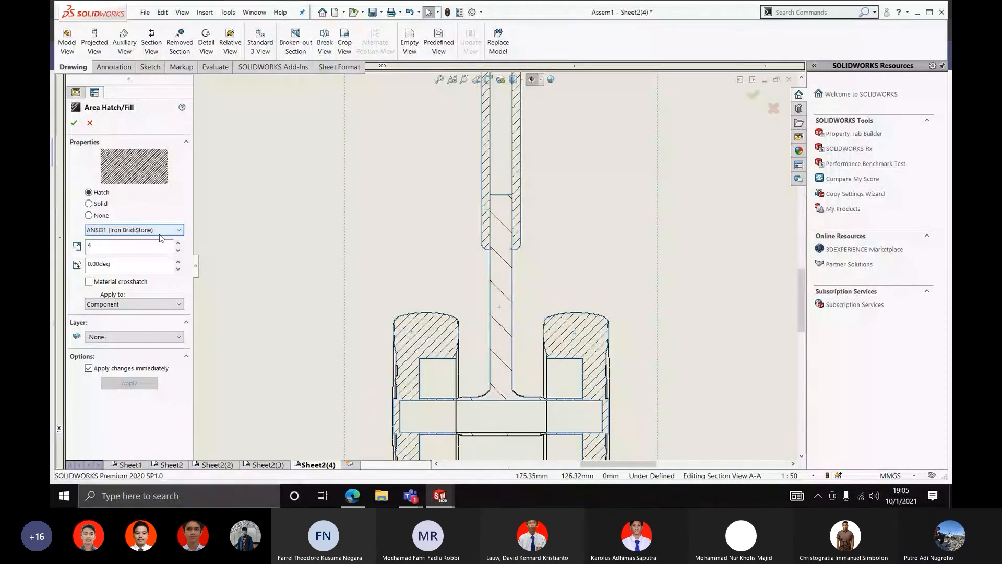
pyautogui.doubleClick(130, 264)
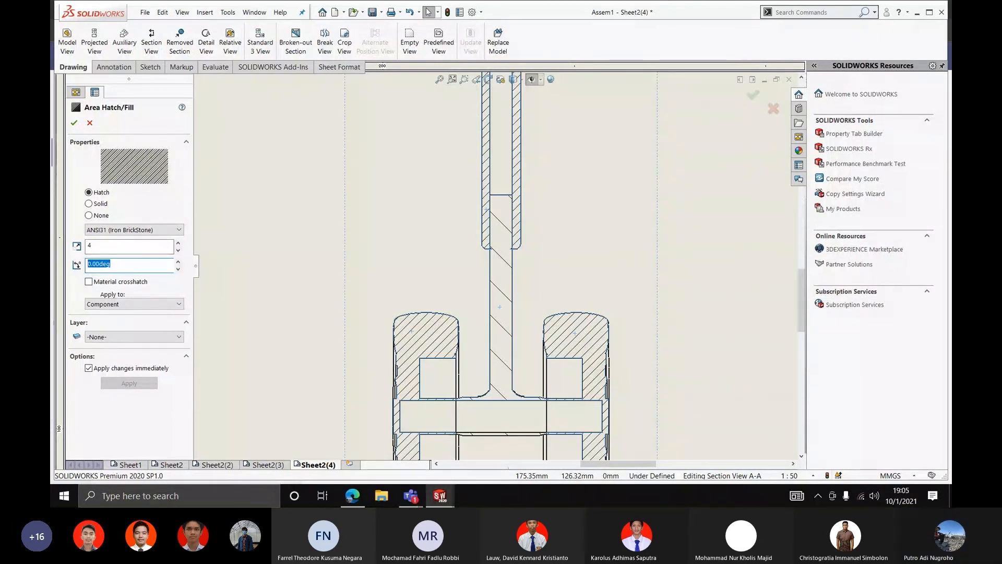
pyautogui.press('Home')
pyautogui.write('9')
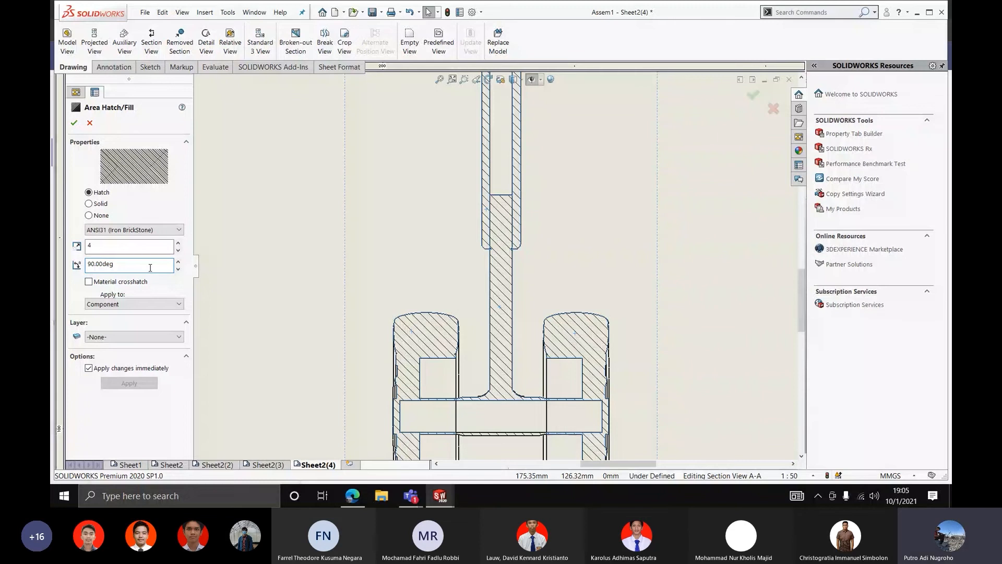
pyautogui.click(74, 123)
pyautogui.scroll(5, 463, 291)
pyautogui.scroll(-2, 447, 273)
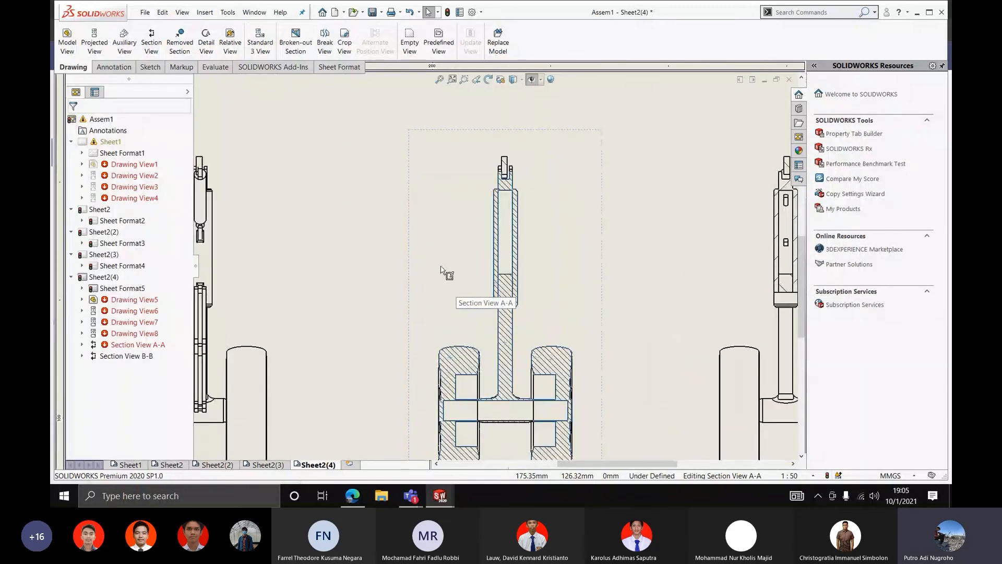
pyautogui.click(397, 232)
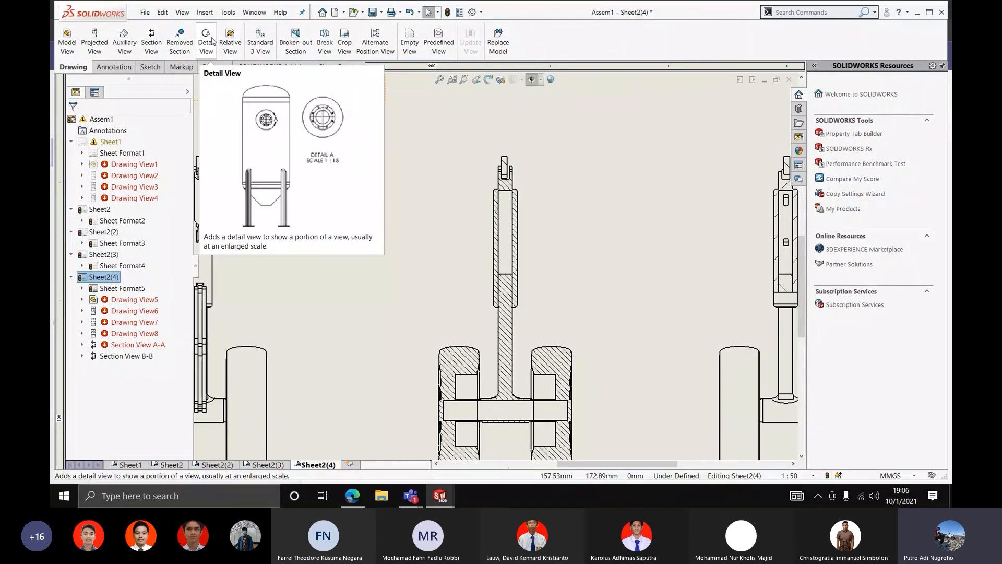
# Start a detail view and sketch its circle around the strut's upper pivot hole in Drawing View5, about 186 mm in radius
pyautogui.click(211, 41)
pyautogui.scroll(5, 334, 191)
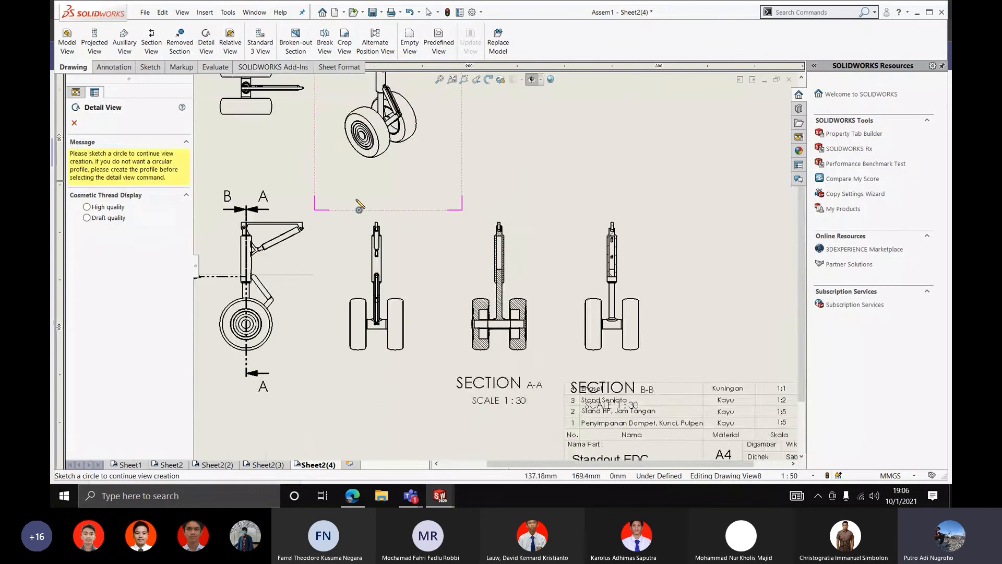
pyautogui.scroll(6, 365, 212)
pyautogui.scroll(-5, 365, 211)
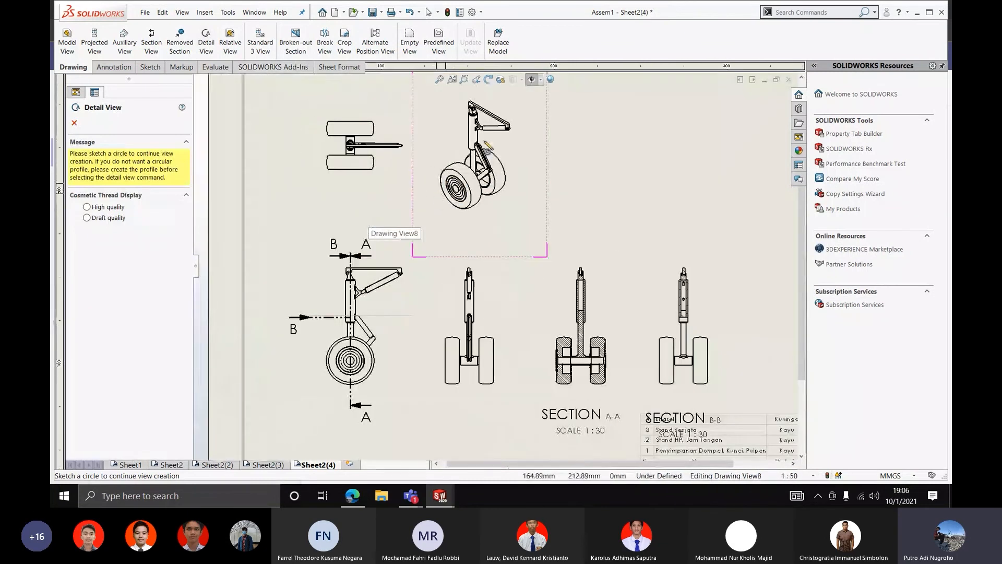
pyautogui.scroll(-5, 484, 127)
pyautogui.scroll(4, 473, 169)
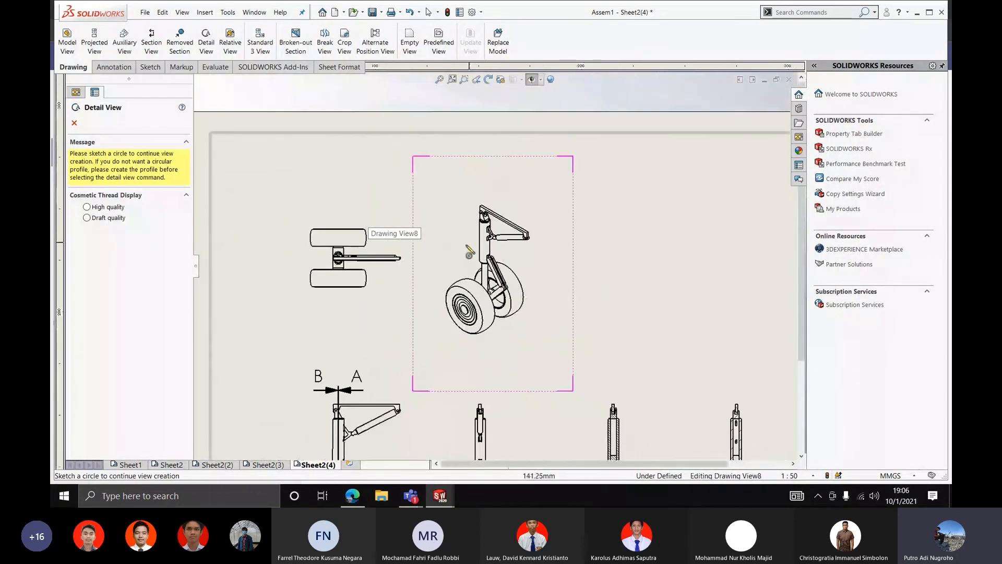
pyautogui.scroll(3, 469, 254)
pyautogui.scroll(-7, 449, 269)
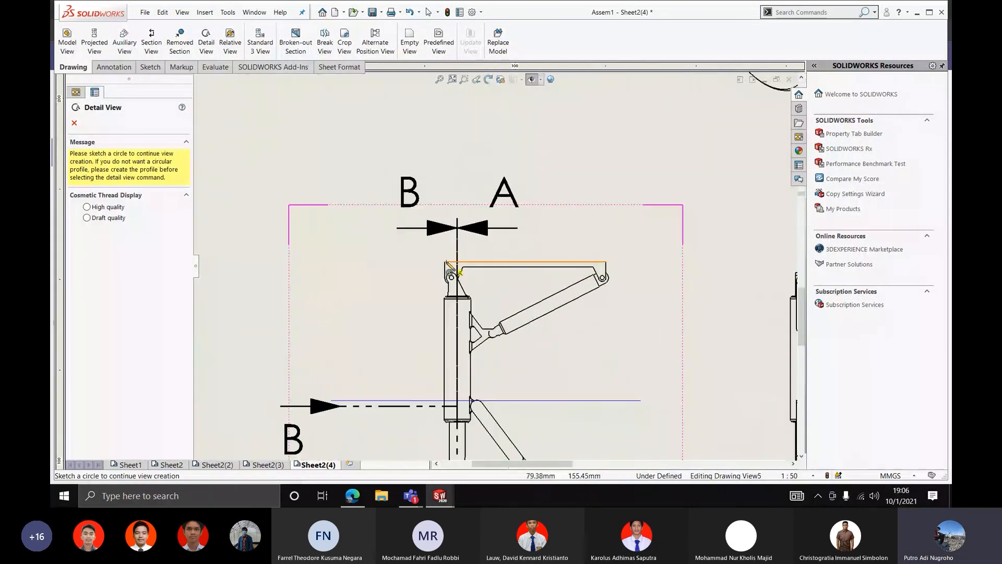
pyautogui.scroll(-2, 449, 269)
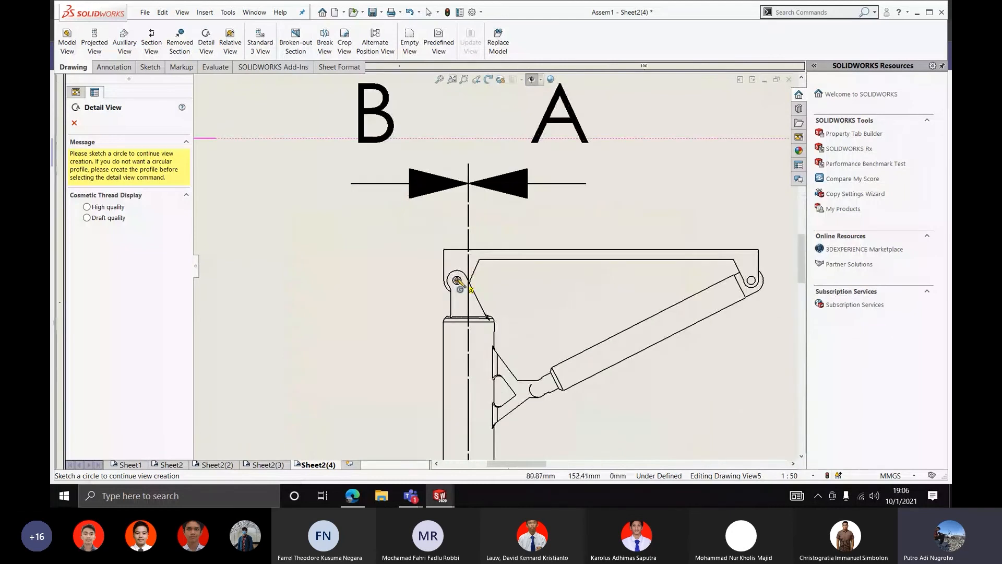
pyautogui.click(456, 280)
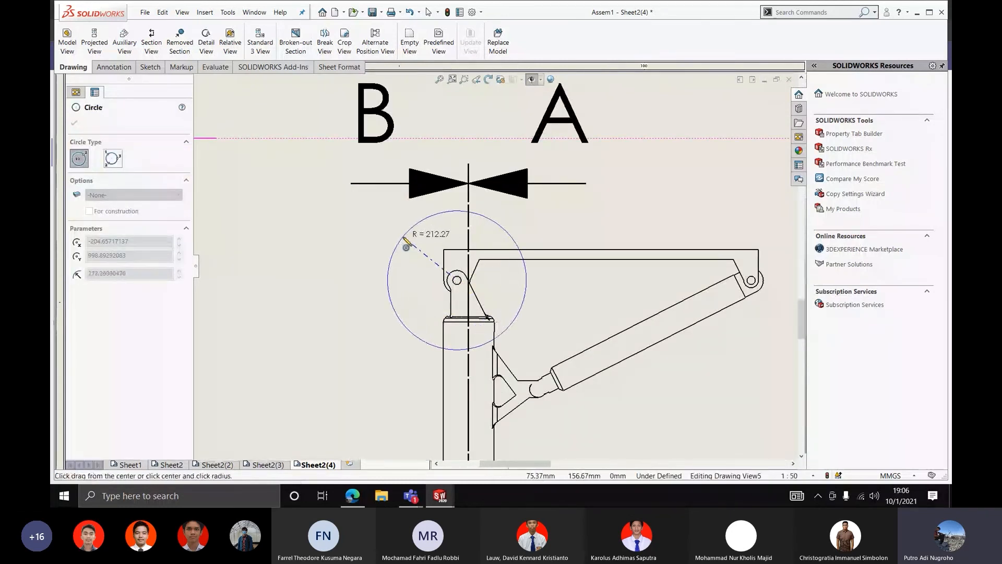
pyautogui.scroll(1, 420, 256)
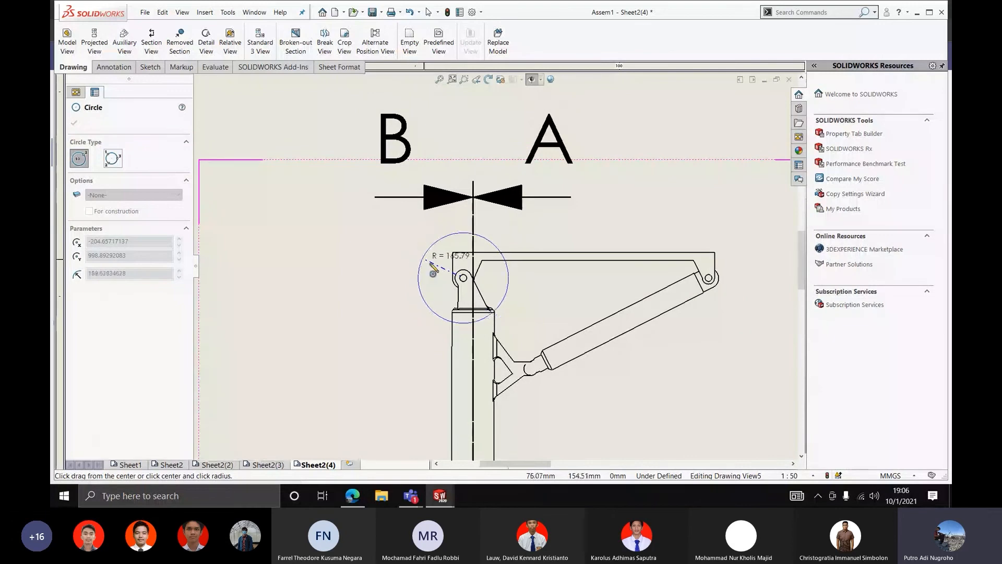
pyautogui.scroll(-2, 430, 266)
pyautogui.click(419, 268)
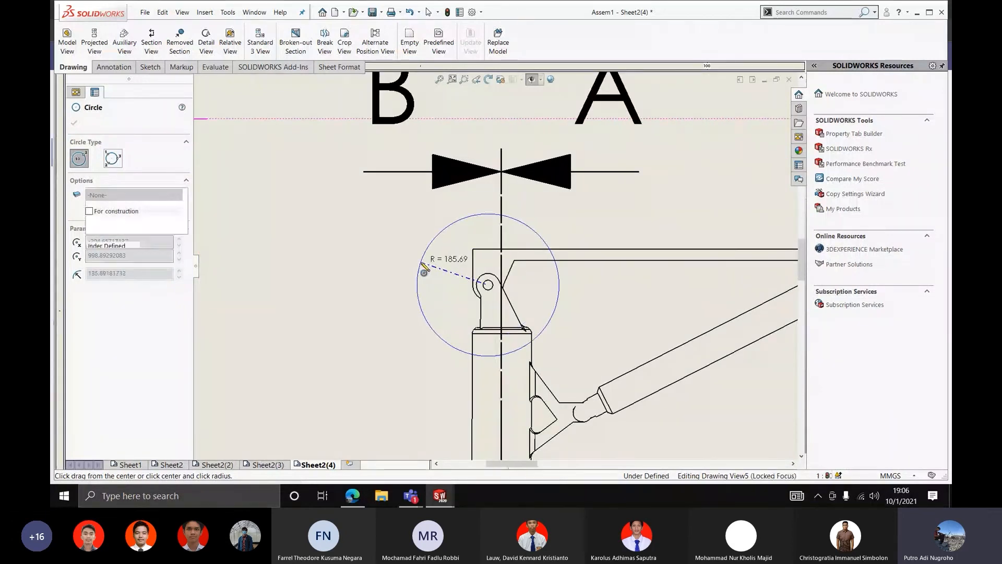
# Place the detail view in the empty sheet area beside the isometric view, above the section views
pyautogui.scroll(8, 559, 225)
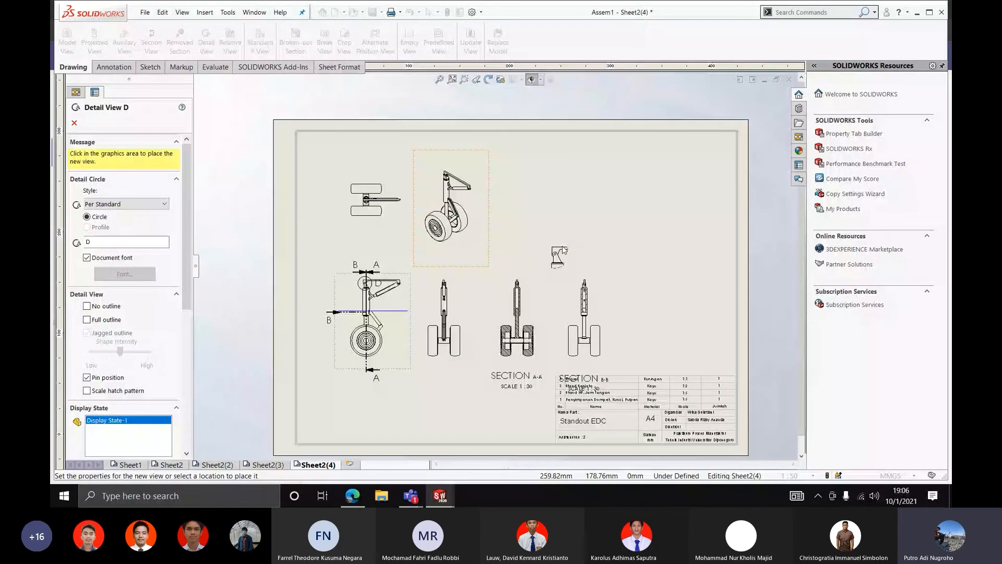
pyautogui.scroll(-2, 584, 186)
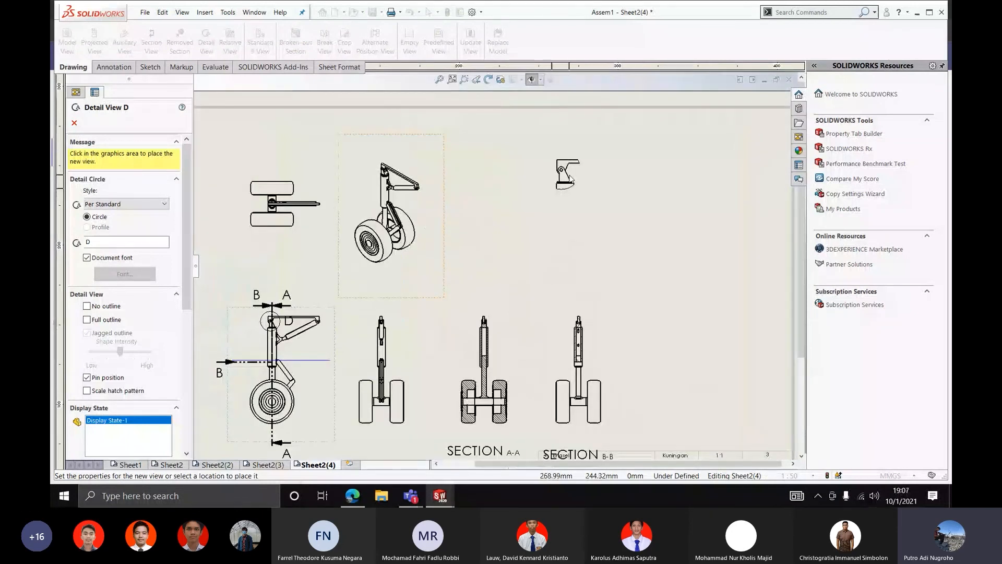
pyautogui.click(571, 179)
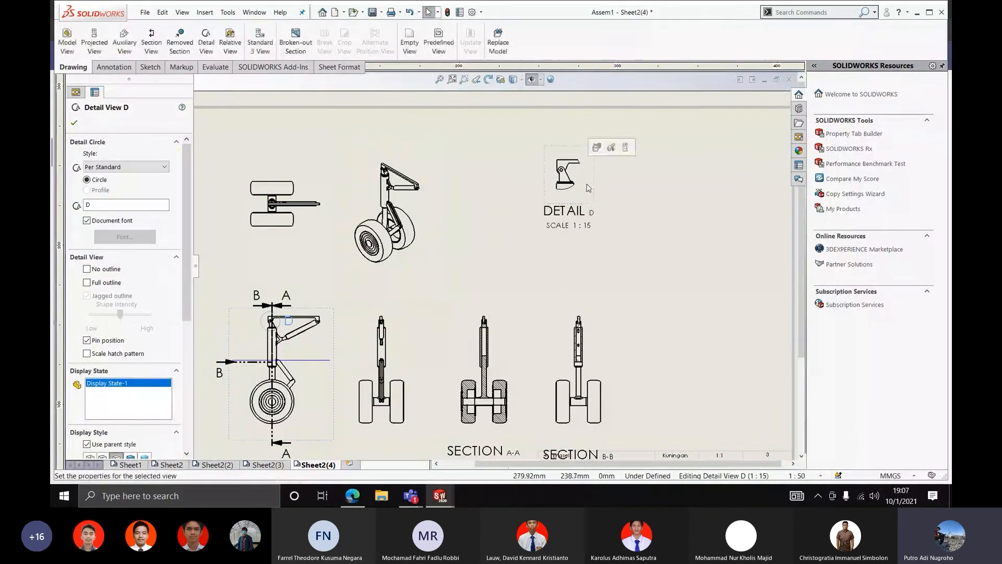
# Set the detail circle style of Detail View D to Broken Circle
pyautogui.scroll(-5, 593, 215)
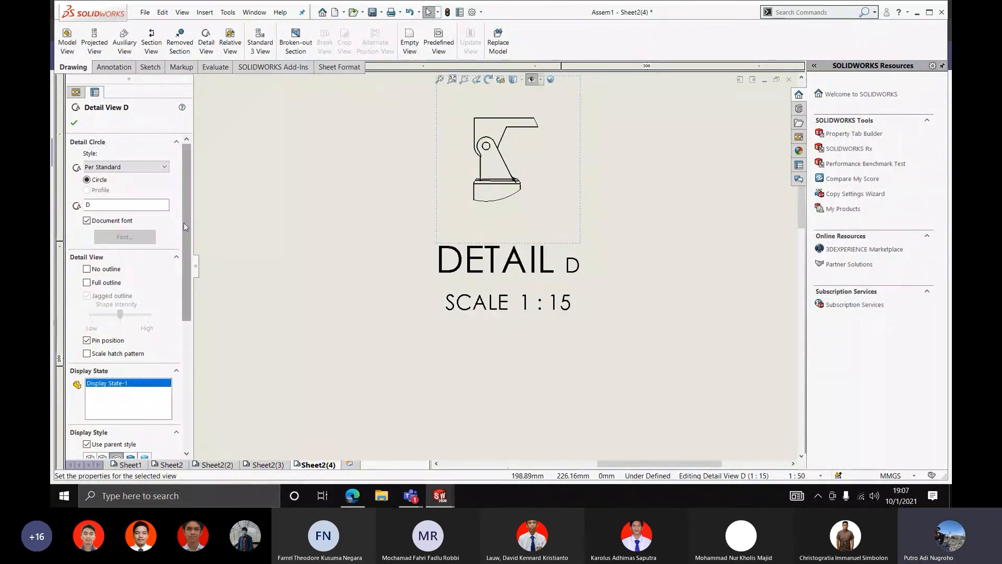
pyautogui.click(119, 167)
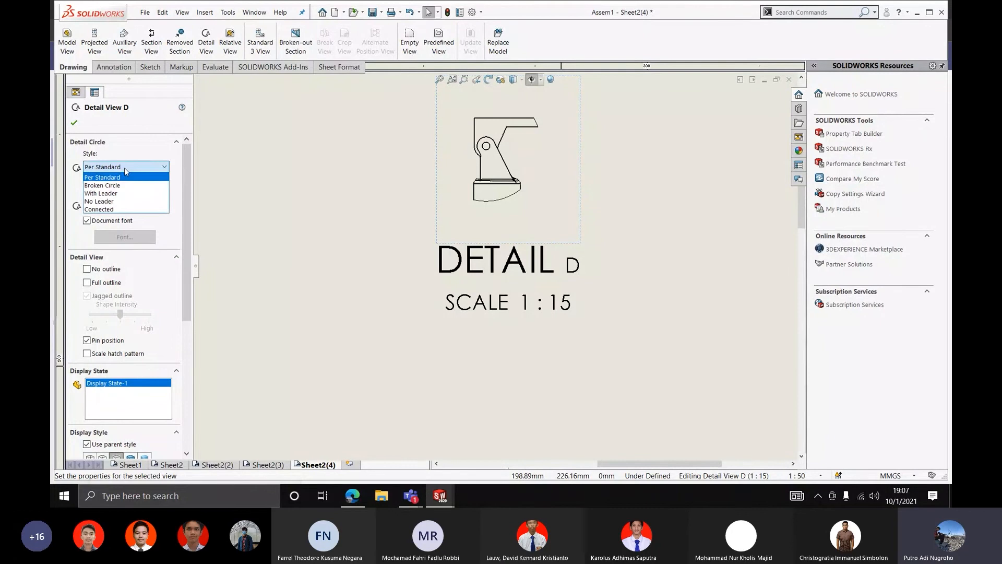
pyautogui.click(124, 185)
pyautogui.click(125, 167)
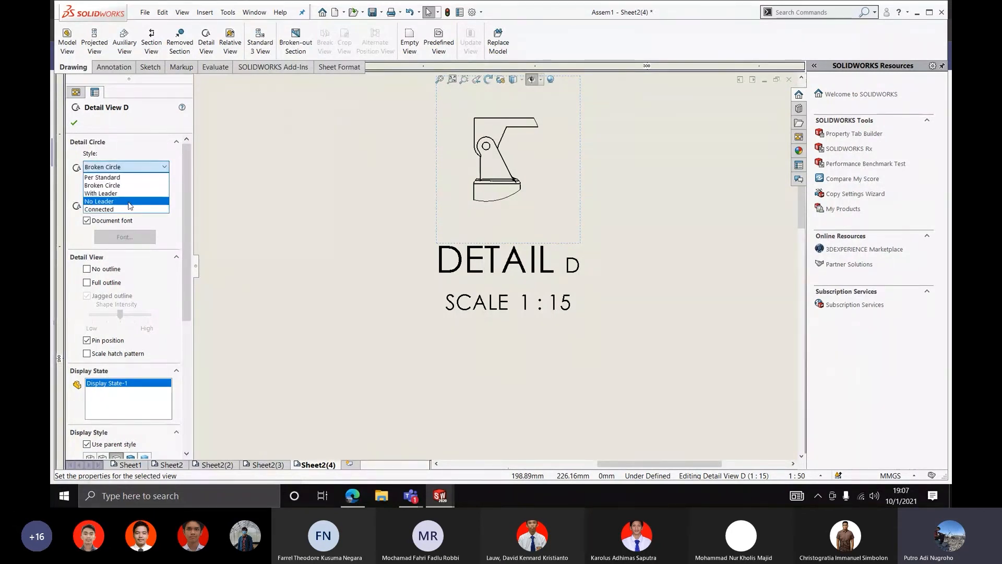
pyautogui.click(125, 188)
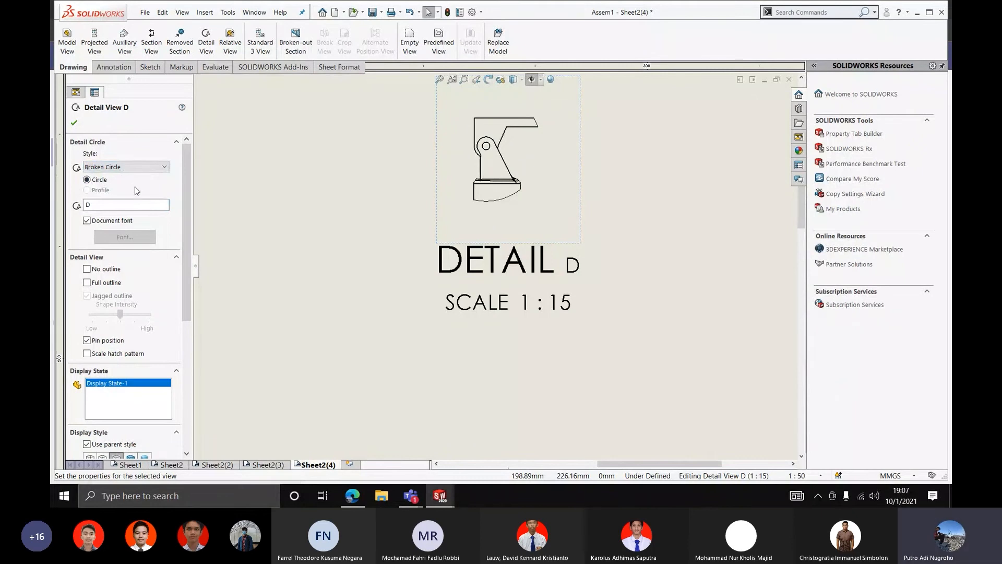
# Try the full outline on Detail View D, toggling it on and off to compare the view's border
pyautogui.moveTo(187, 220); pyautogui.dragTo(183, 251)
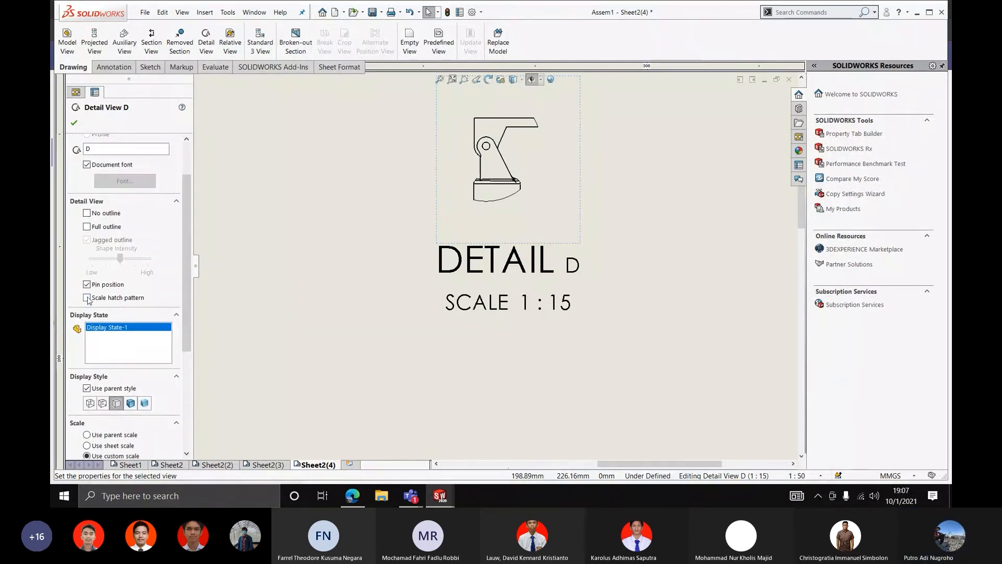
pyautogui.click(86, 227)
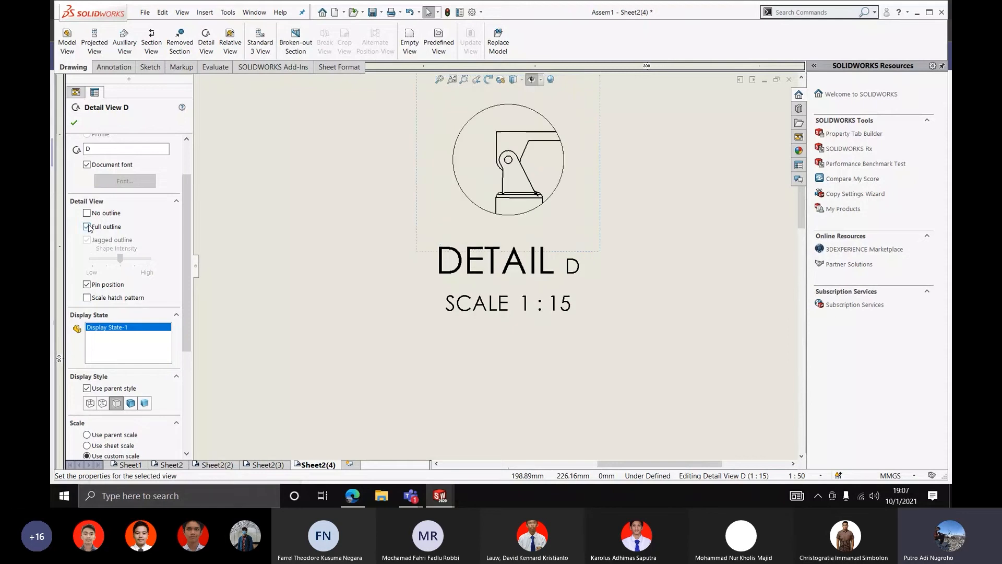
pyautogui.click(86, 226)
pyautogui.scroll(1, 518, 202)
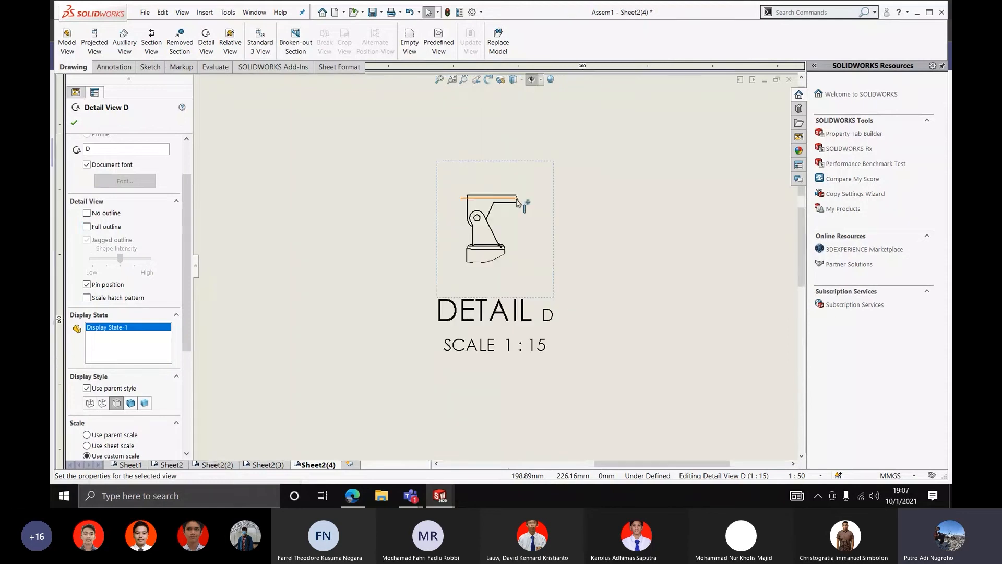
pyautogui.scroll(-2, 519, 203)
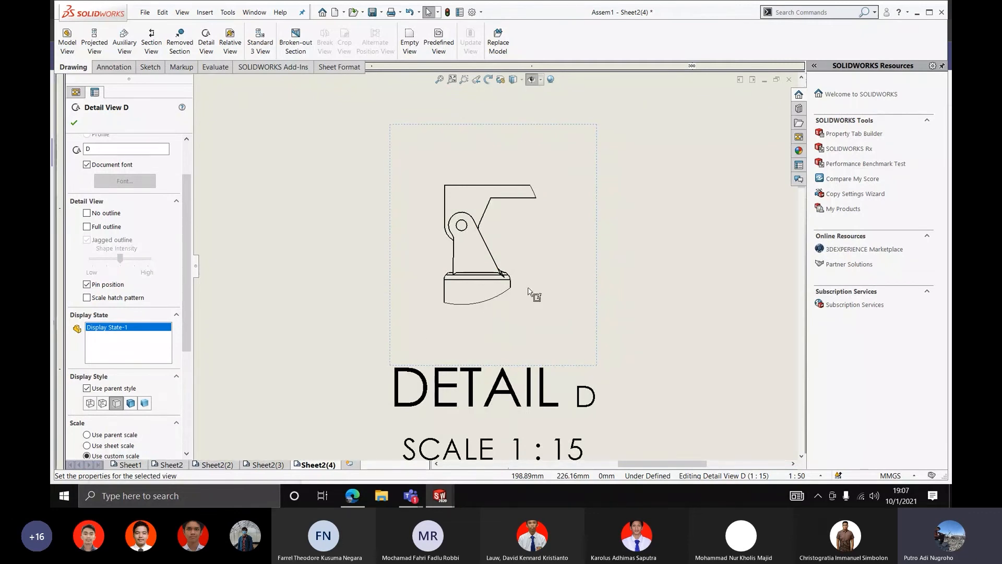
pyautogui.click(87, 227)
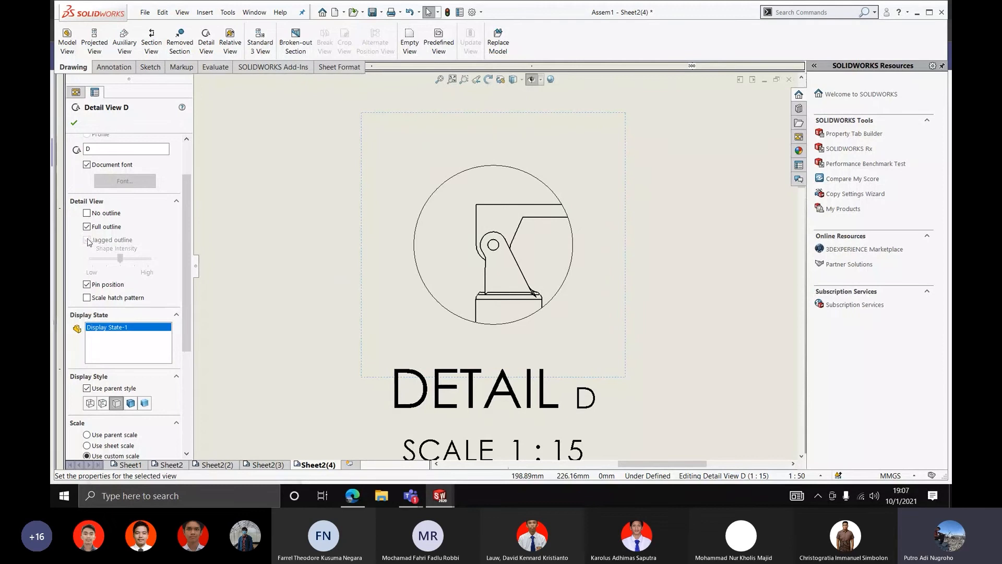
pyautogui.click(87, 227)
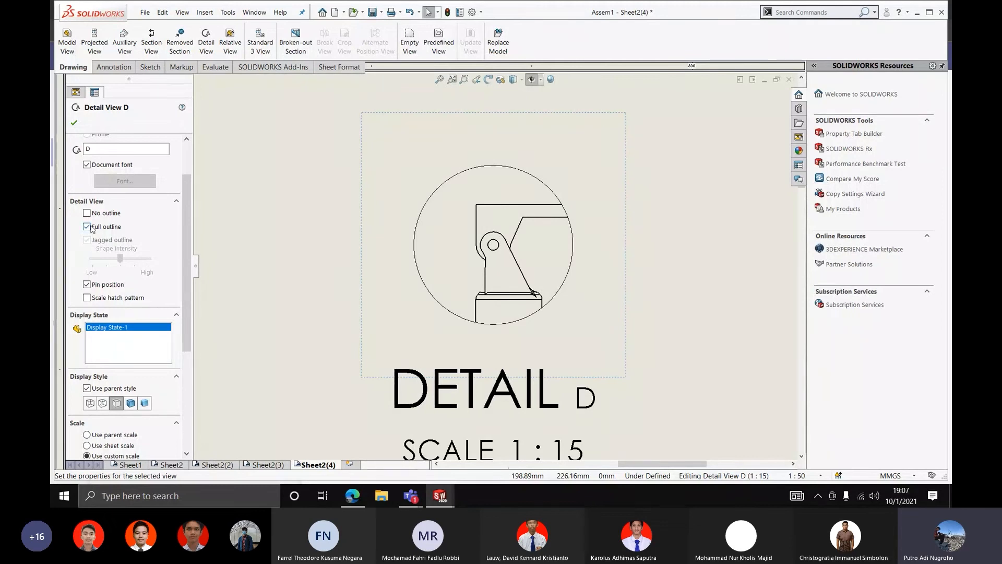
# Accept the properties of Detail View D and deselect the view
pyautogui.moveTo(186, 227); pyautogui.dragTo(197, 327)
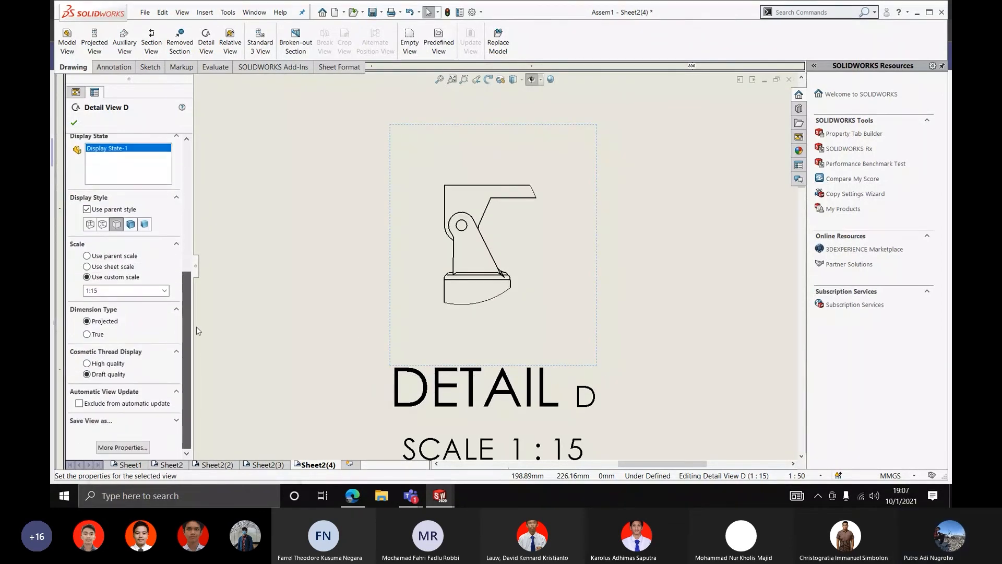
pyautogui.click(74, 122)
pyautogui.scroll(3, 521, 250)
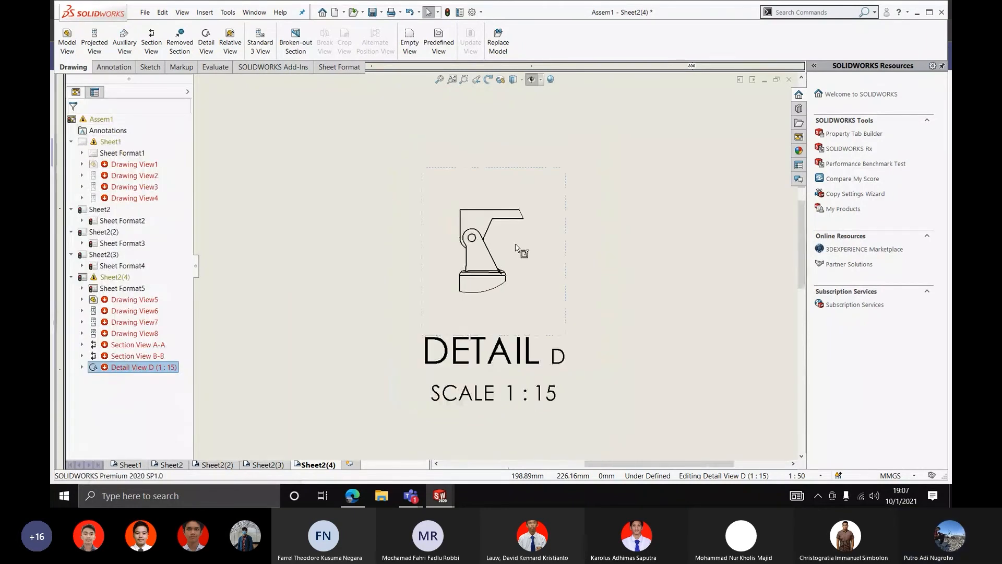
pyautogui.click(338, 263)
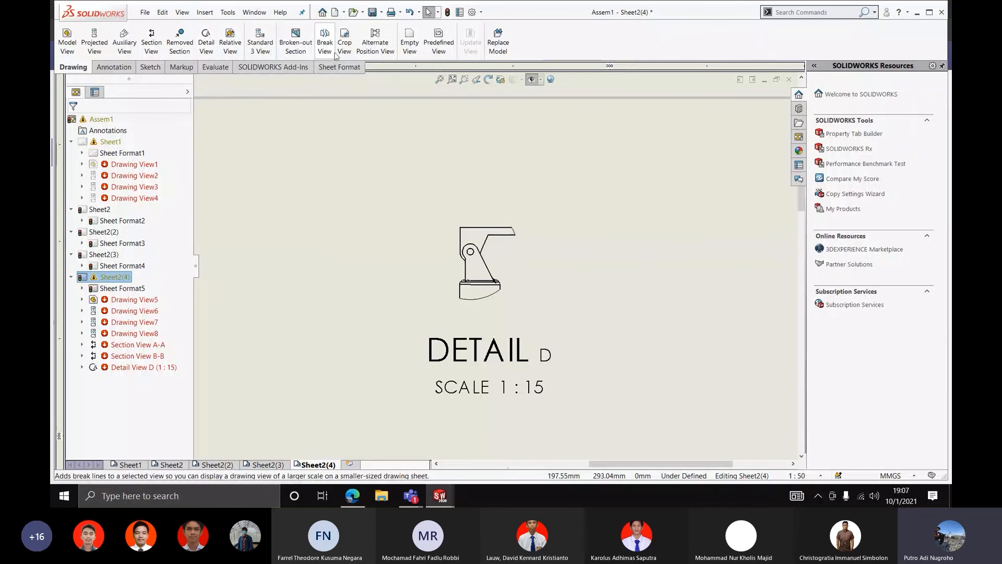
# Create a new part and sketch a circle about 32 mm in diameter on the Front Plane, centred on the origin
pyautogui.click(335, 12)
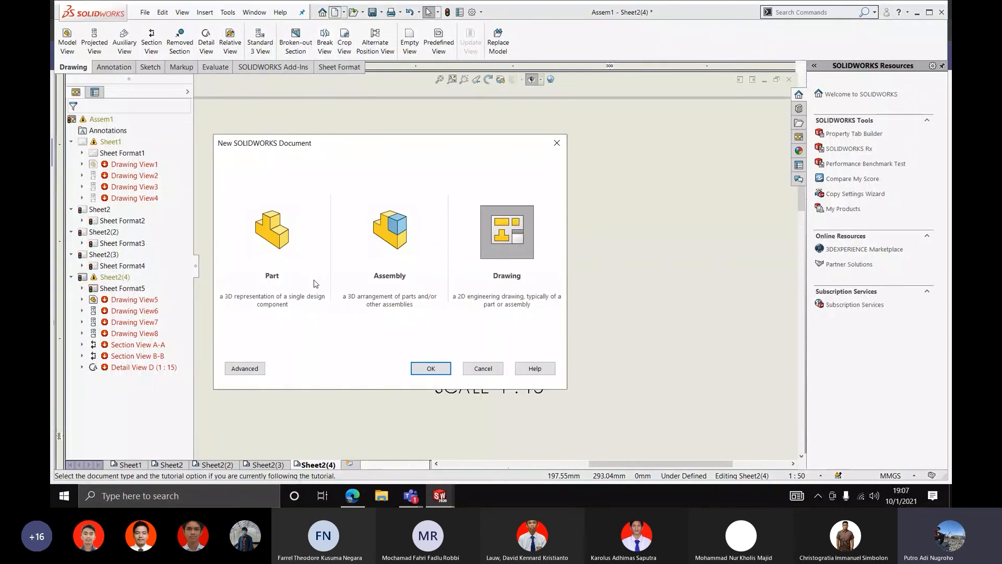
pyautogui.doubleClick(256, 252)
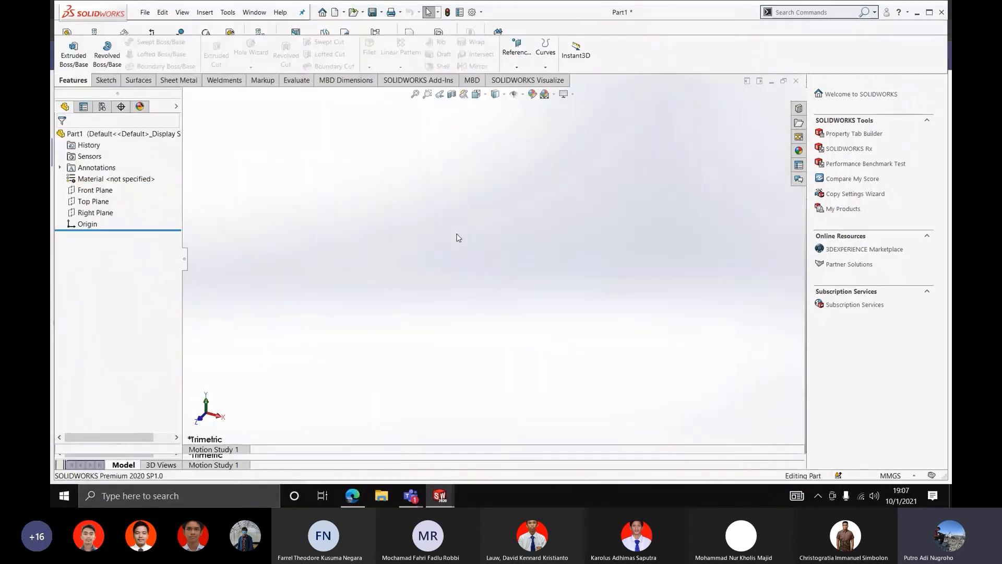
pyautogui.click(94, 190)
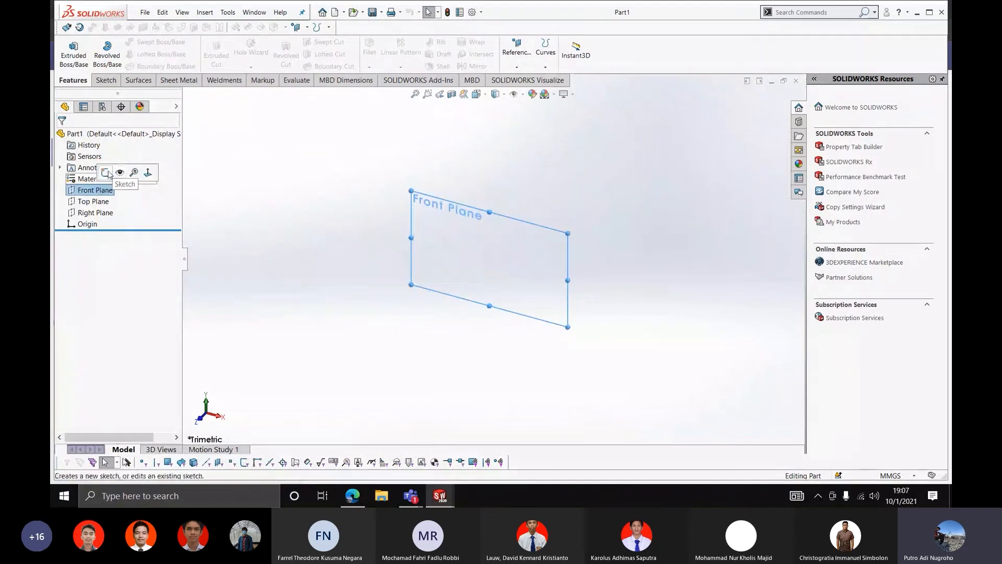
pyautogui.click(99, 170)
pyautogui.click(162, 41)
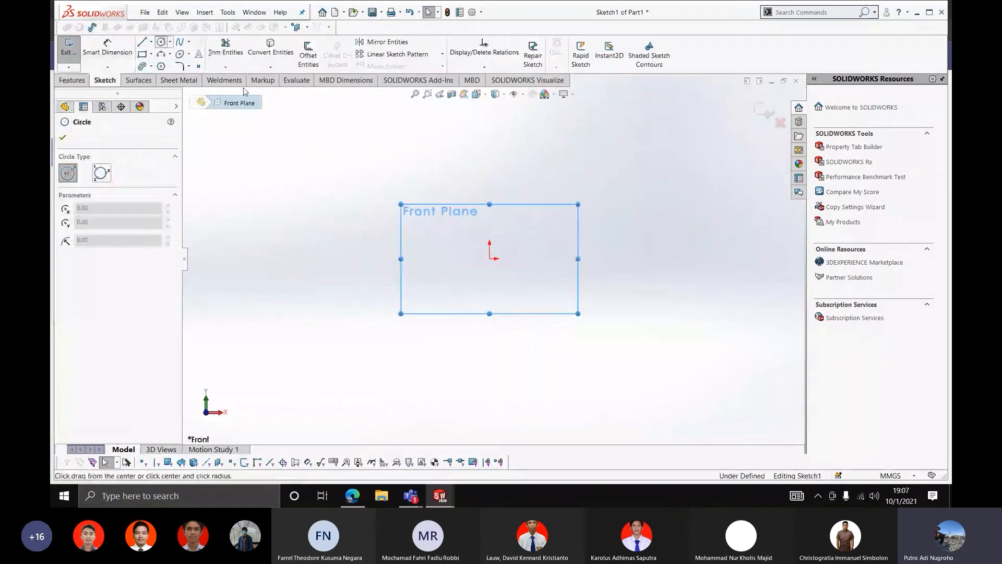
pyautogui.click(489, 259)
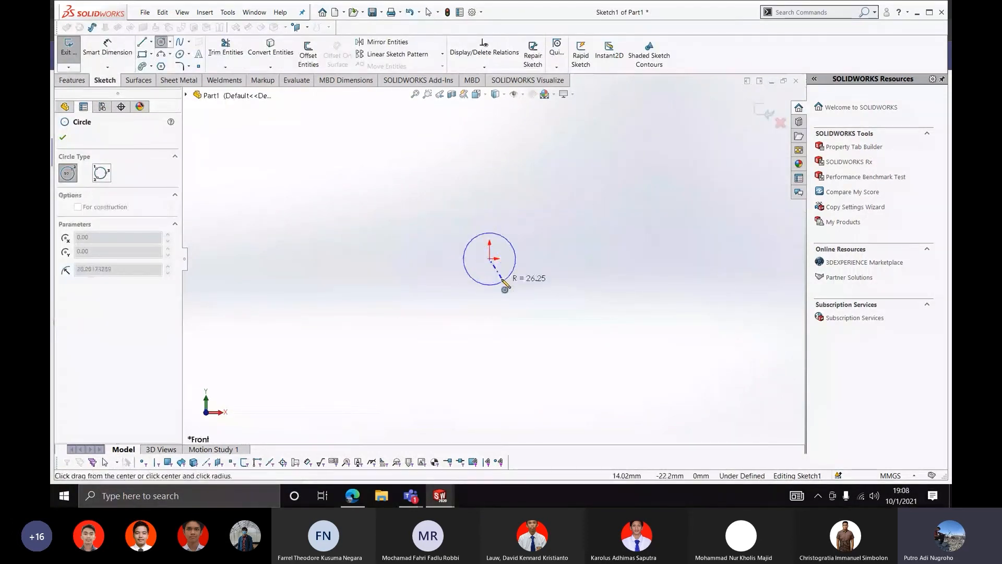
pyautogui.click(499, 272)
# Dimension the circle's diameter to 50 mm
pyautogui.click(108, 52)
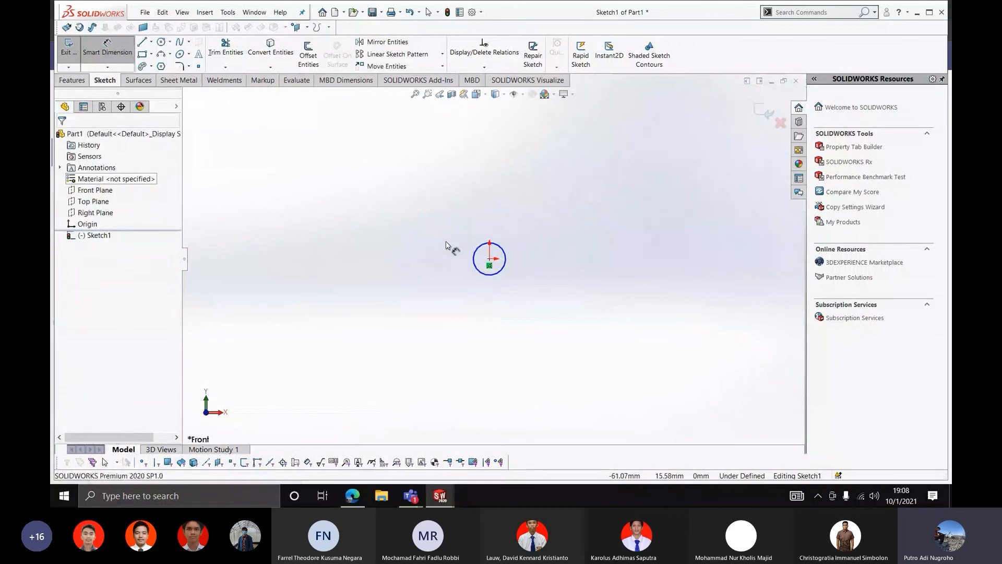
pyautogui.click(475, 255)
pyautogui.click(462, 253)
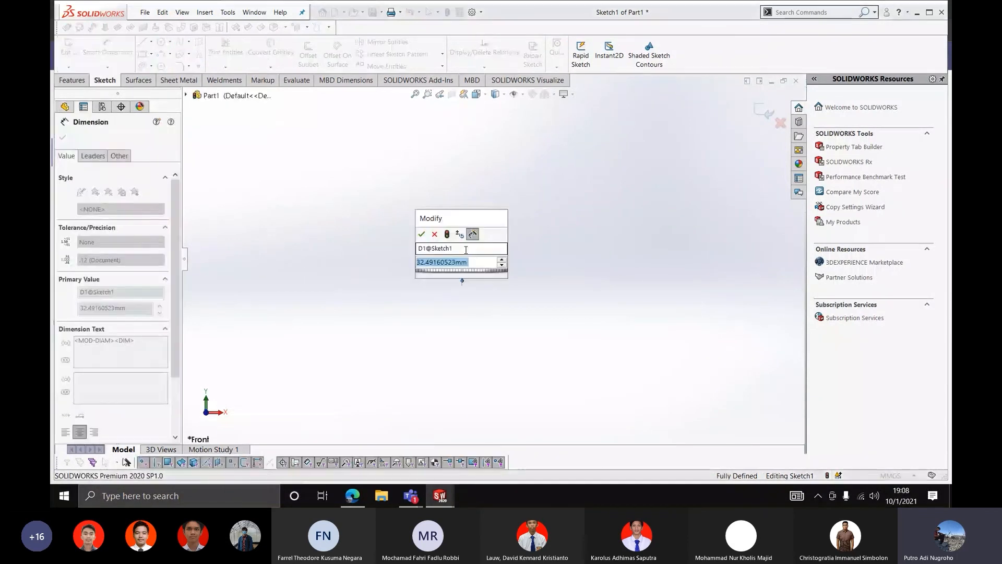
pyautogui.write('50')
pyautogui.press('Return')
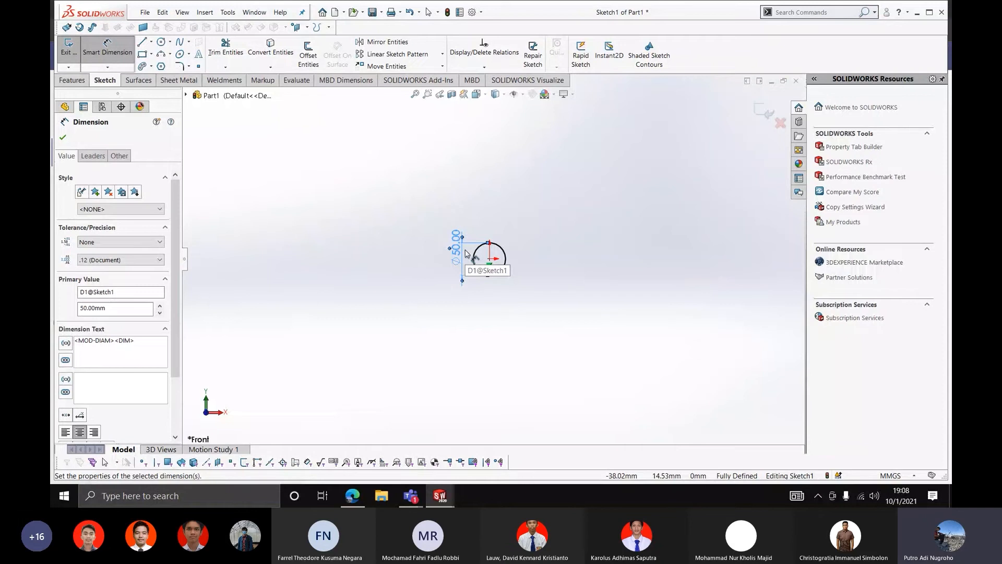
# Extrude the circle as a blind boss 1850 mm deep to form a long rod
pyautogui.click(72, 80)
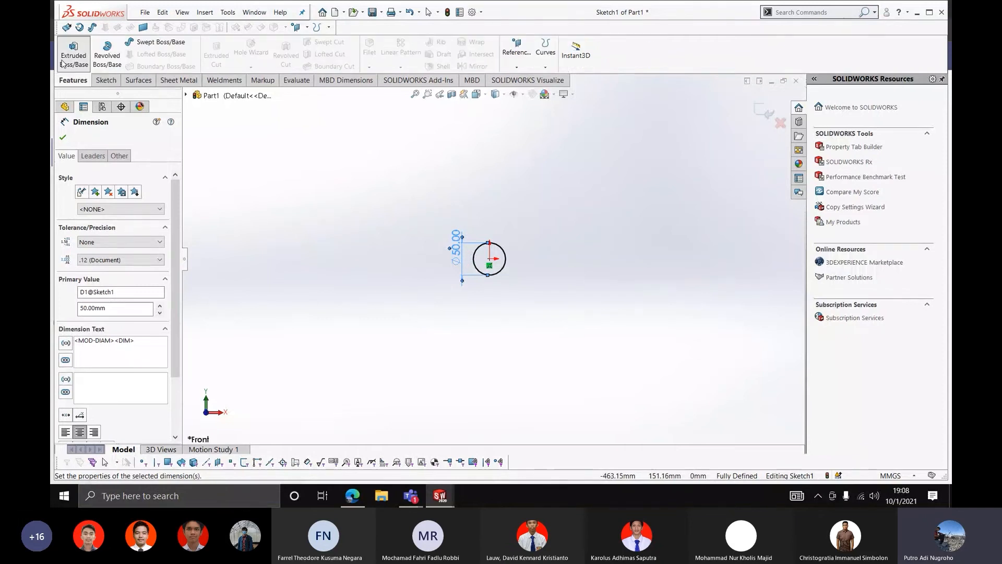
pyautogui.scroll(5, 509, 270)
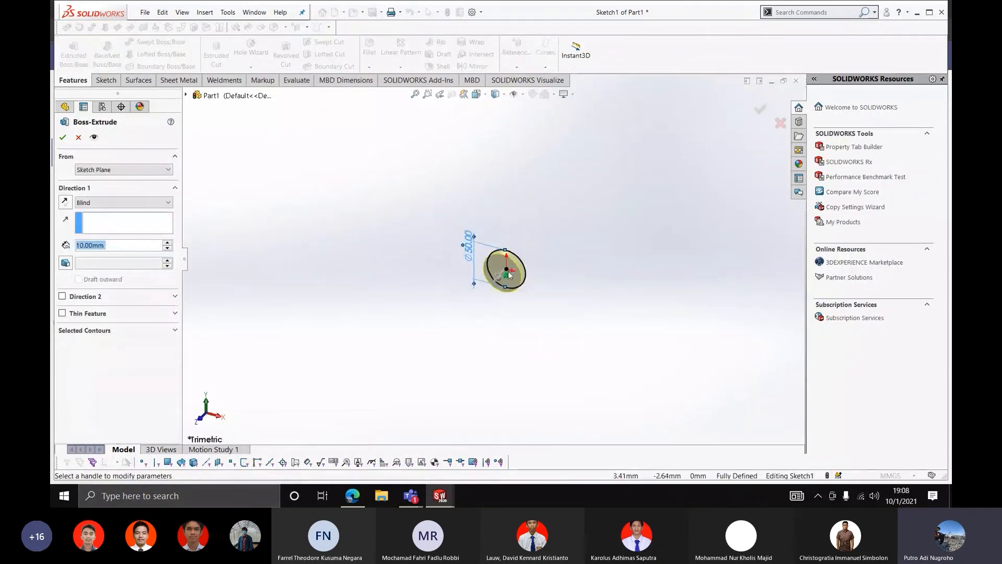
pyautogui.moveTo(505, 279); pyautogui.dragTo(369, 382)
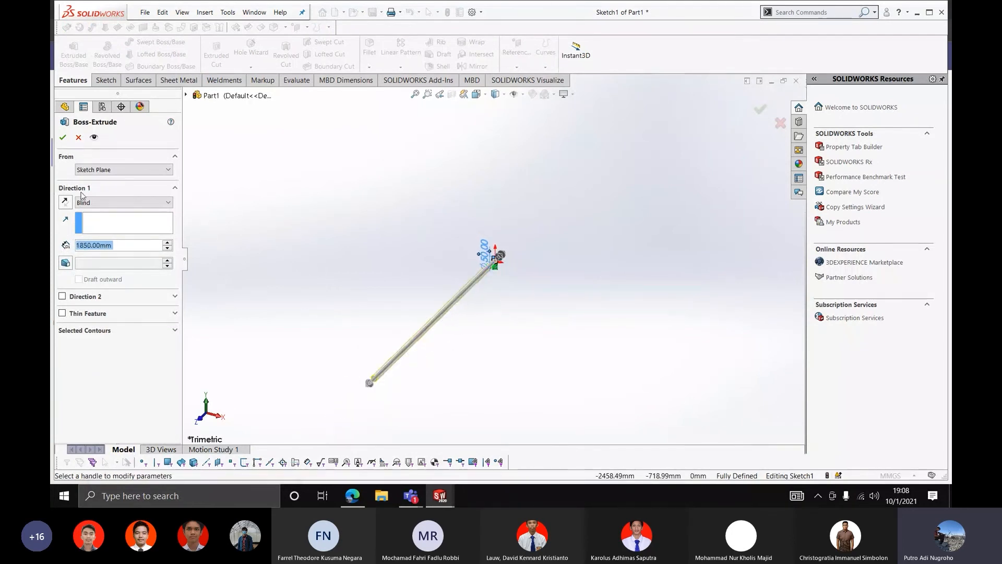
pyautogui.click(63, 136)
# Edit the rod's extrusion and lengthen its blind depth to 2493 mm
pyautogui.moveTo(352, 280); pyautogui.dragTo(504, 320, button='middle')
pyautogui.scroll(-4, 493, 343)
pyautogui.scroll(4, 454, 316)
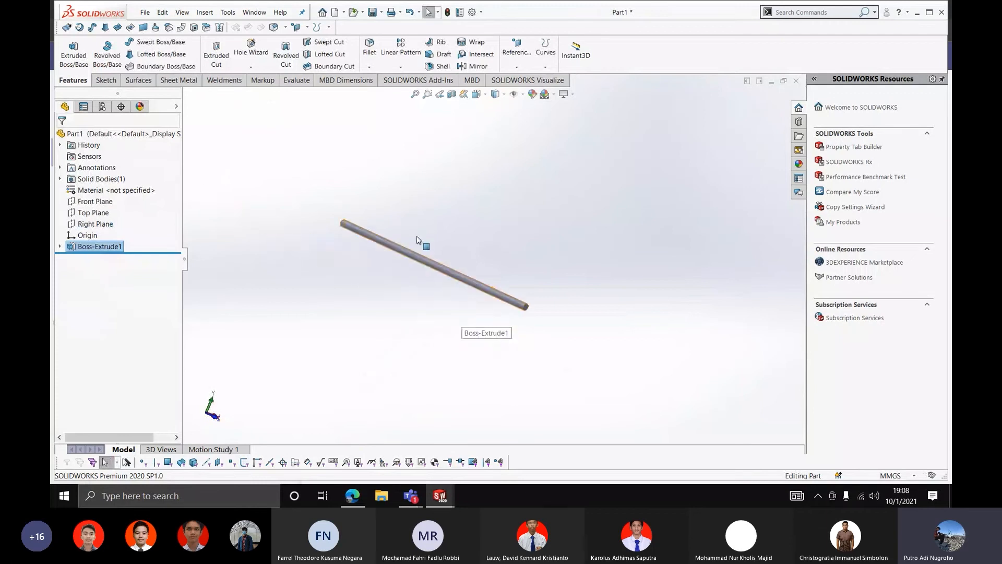
pyautogui.scroll(-4, 391, 212)
pyautogui.moveTo(528, 316); pyautogui.dragTo(604, 358, button='middle')
pyautogui.scroll(3, 574, 332)
pyautogui.scroll(-2, 576, 336)
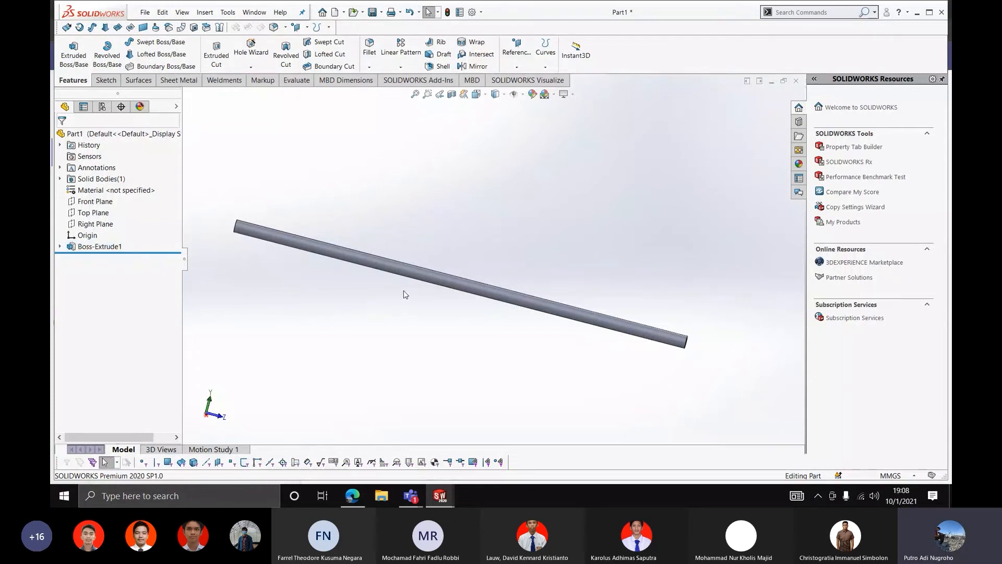
pyautogui.click(128, 247)
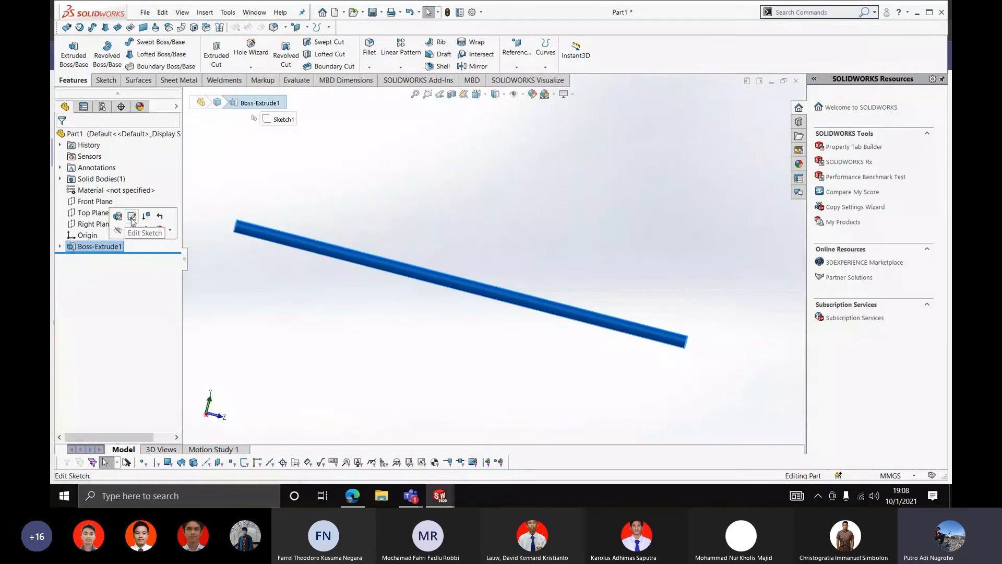
pyautogui.click(118, 215)
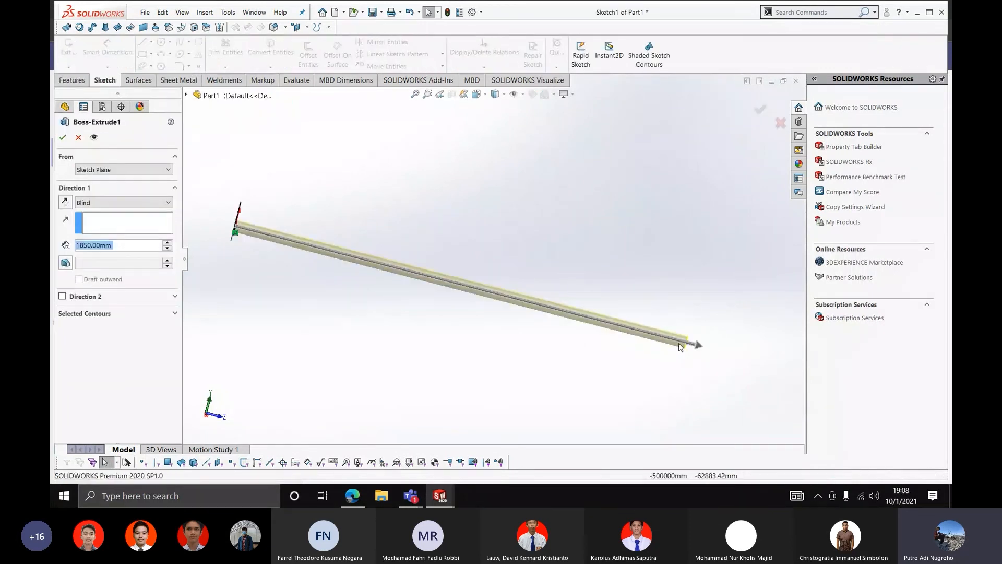
pyautogui.moveTo(703, 345); pyautogui.dragTo(860, 386)
pyautogui.scroll(5, 711, 337)
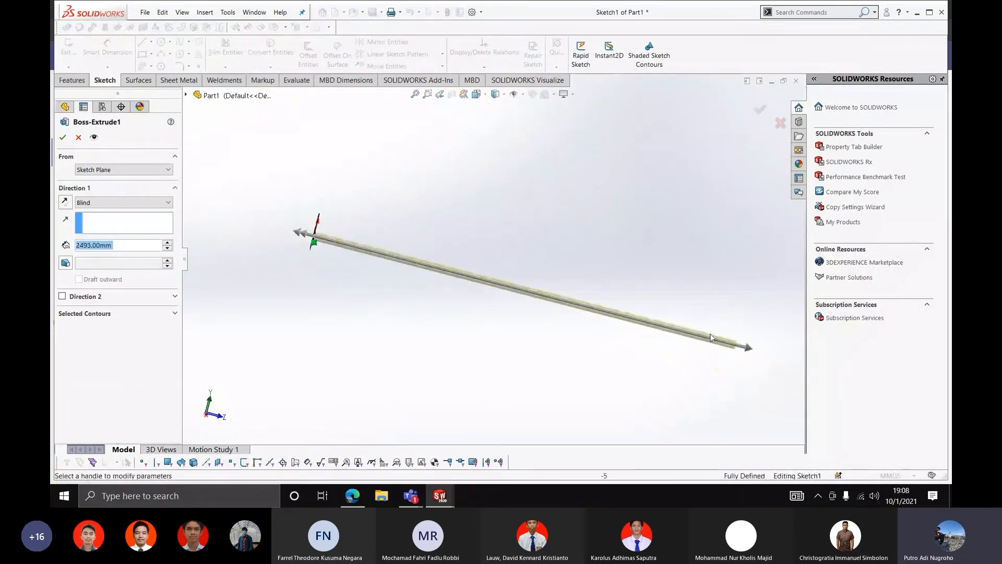
pyautogui.click(62, 137)
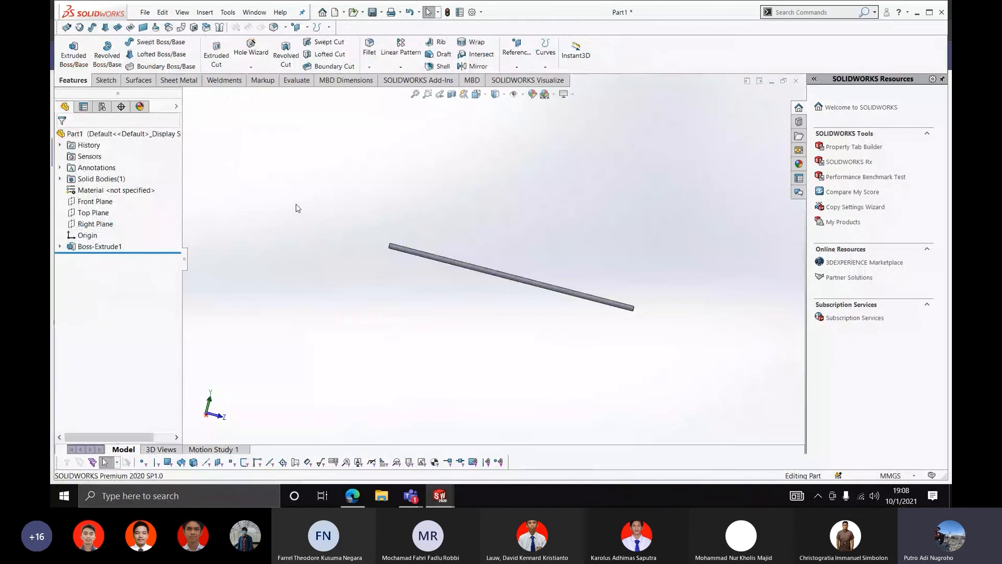
# Save the part as "pipe a" in the landingg gear folder
pyautogui.hotkey('ctrl', 's')
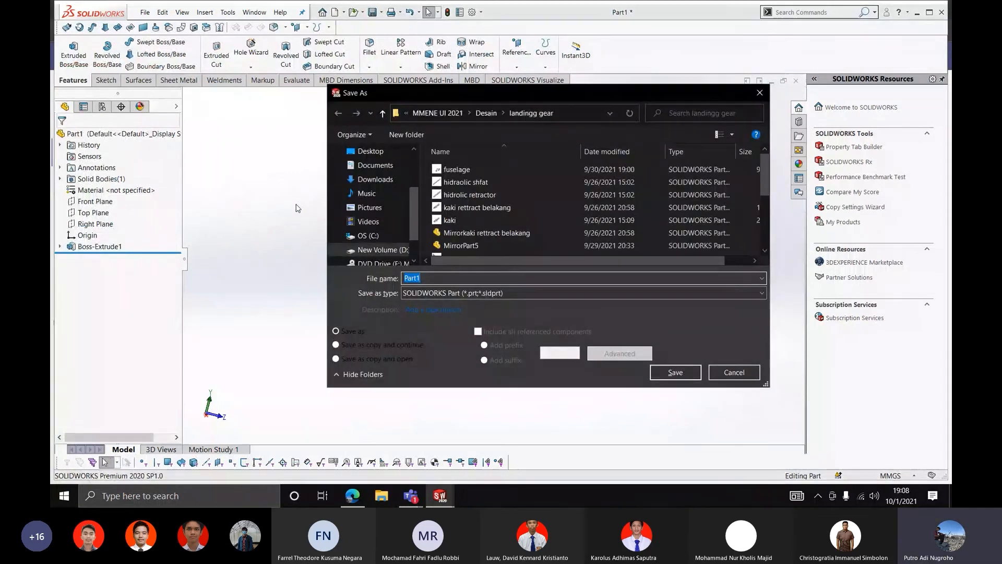
pyautogui.write('pu')
pyautogui.press('BackSpace')
pyautogui.write('ipe a')
pyautogui.press('Return')
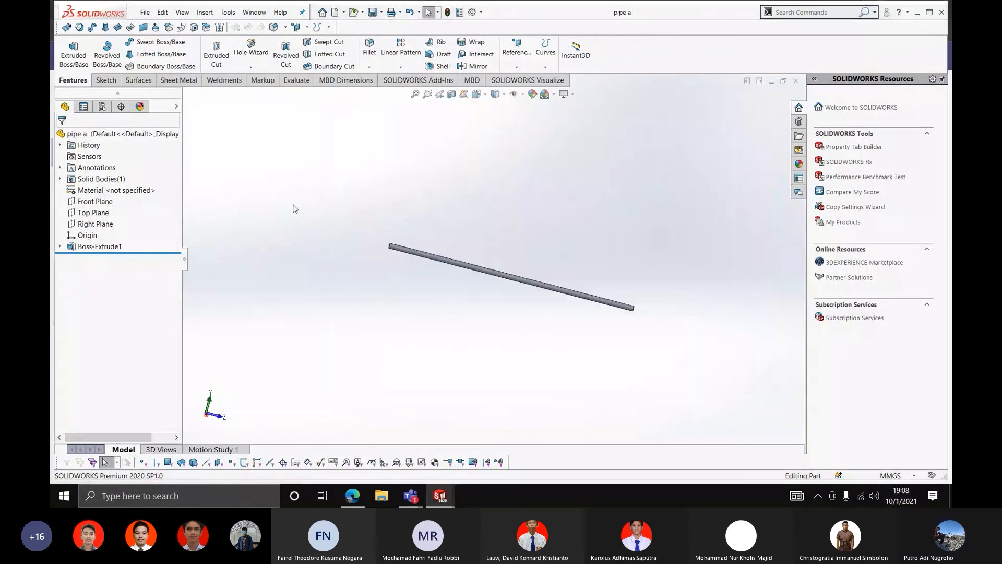
# Switch to the Standout EDC drawing and show its Sheet1
pyautogui.moveTo(440, 495)
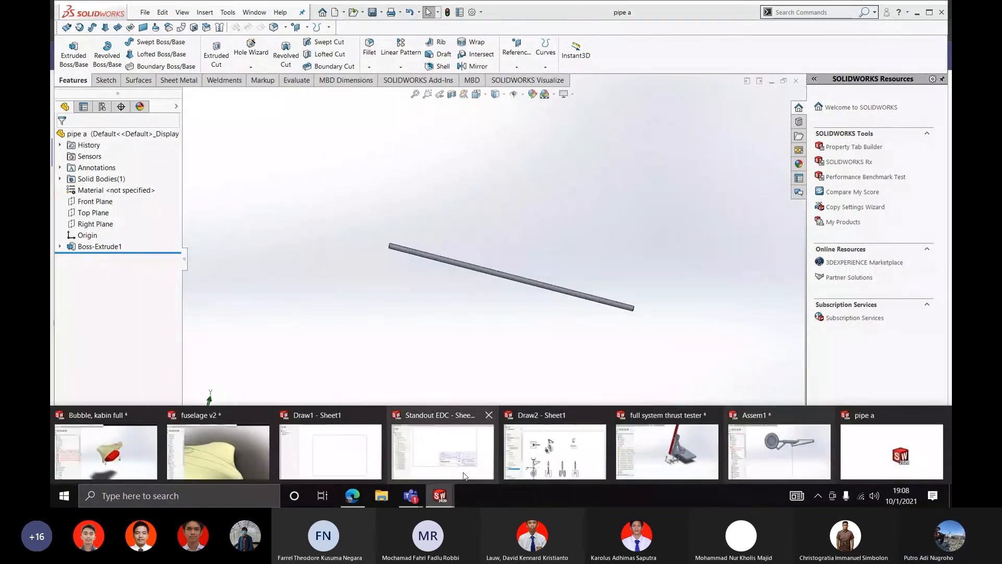
pyautogui.click(409, 456)
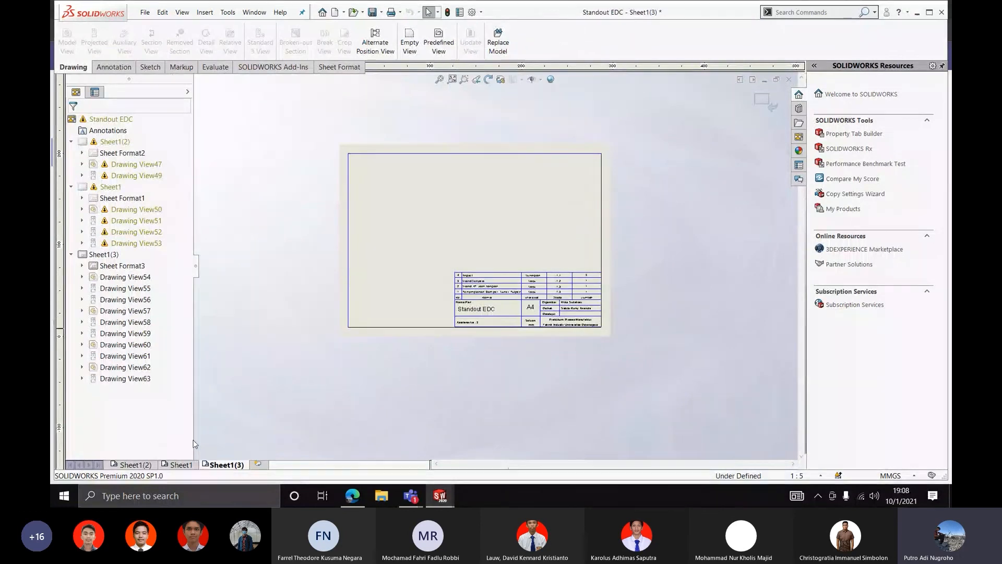
pyautogui.click(180, 465)
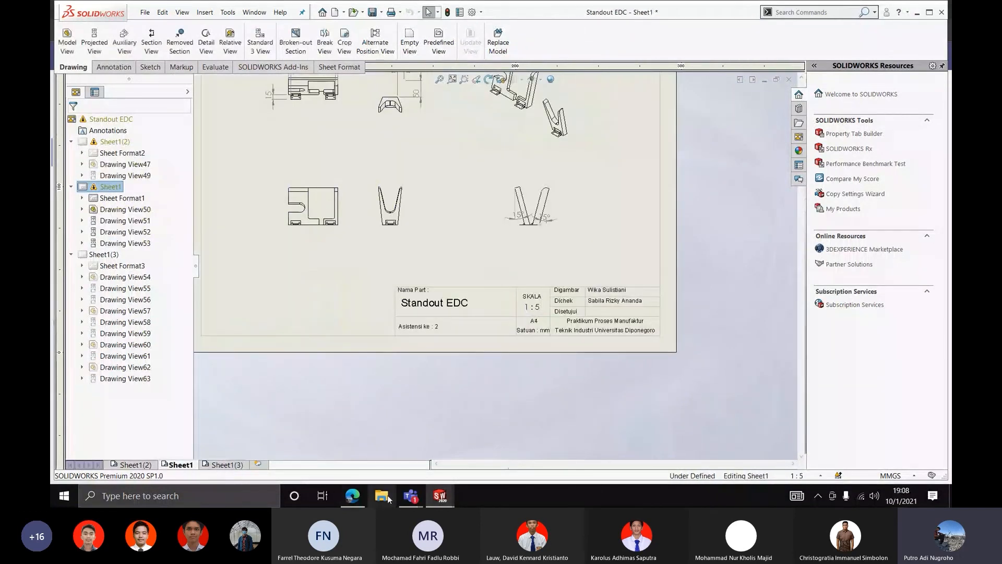
# Switch to the Assem1 drawing and start a model view of pipe a in the Right orientation on Sheet2(4)
pyautogui.moveTo(440, 496)
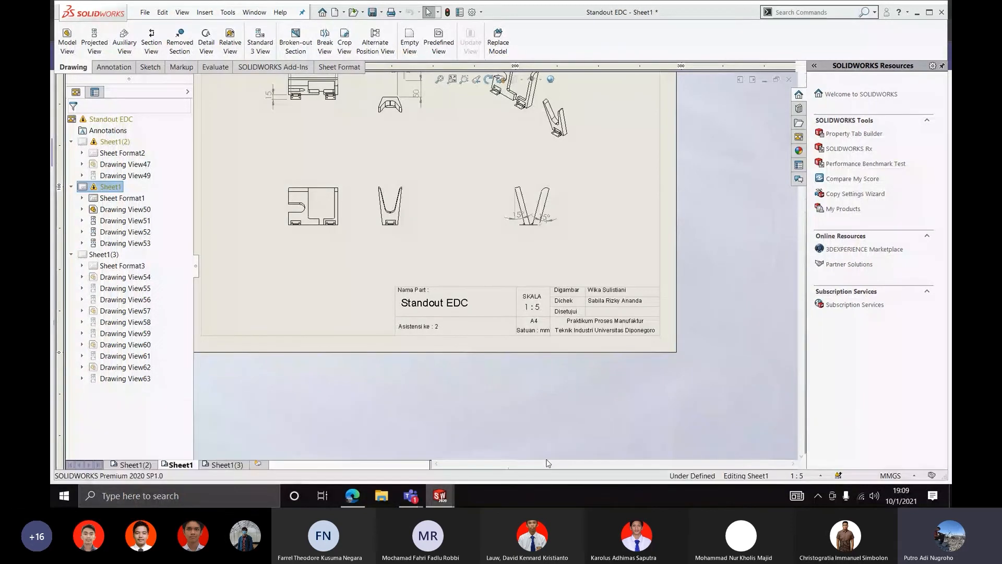
pyautogui.click(67, 45)
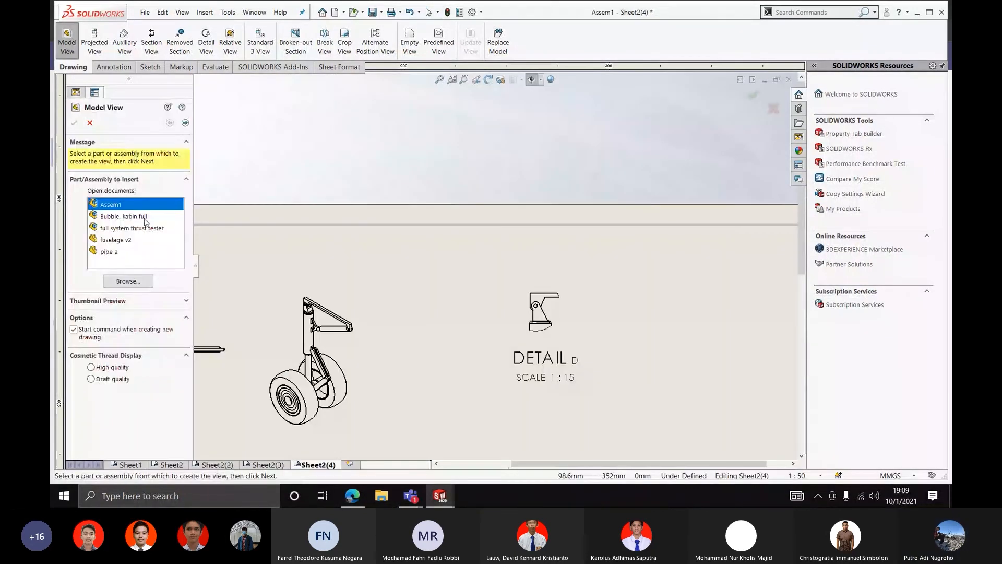
pyautogui.click(110, 253)
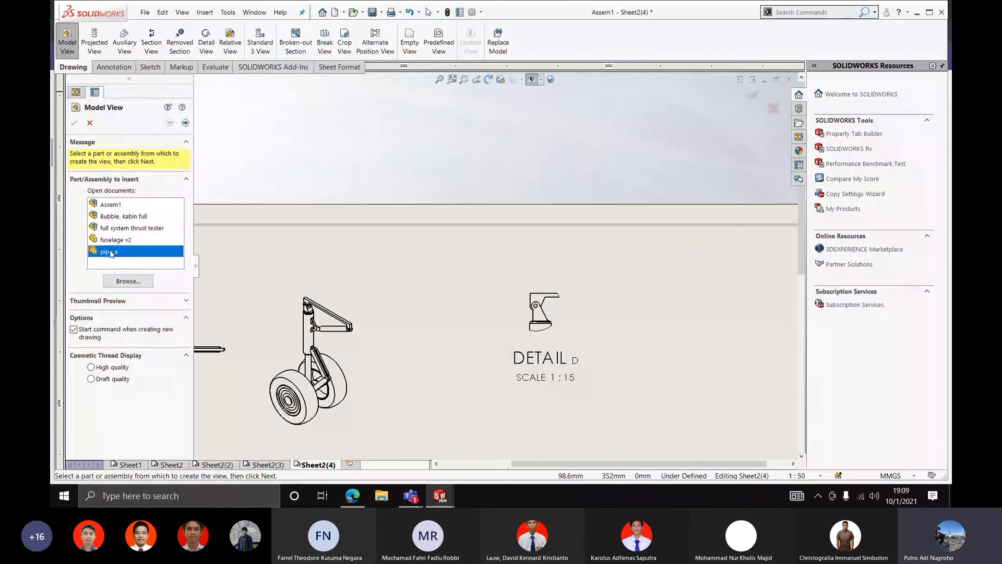
pyautogui.scroll(4, 454, 266)
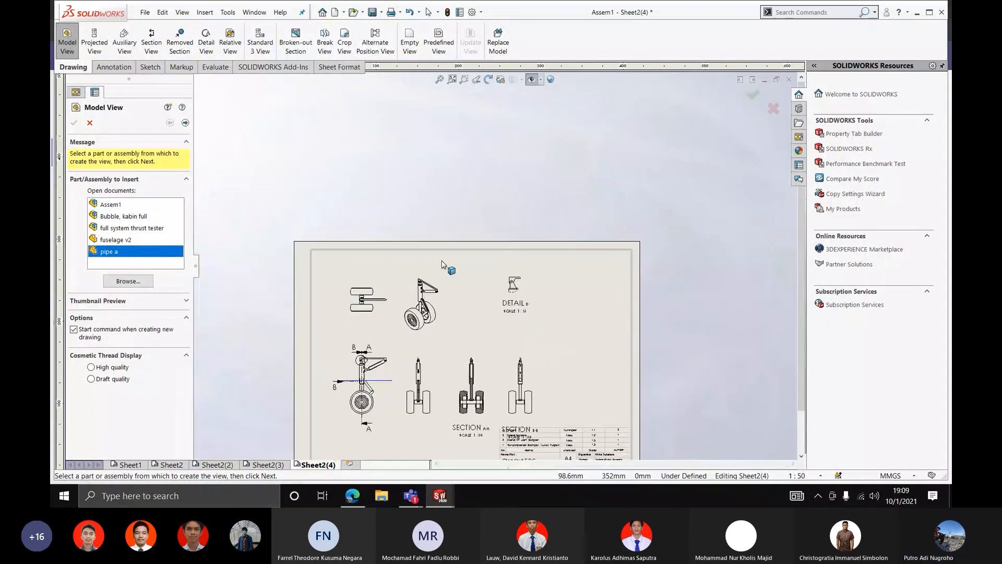
pyautogui.click(185, 123)
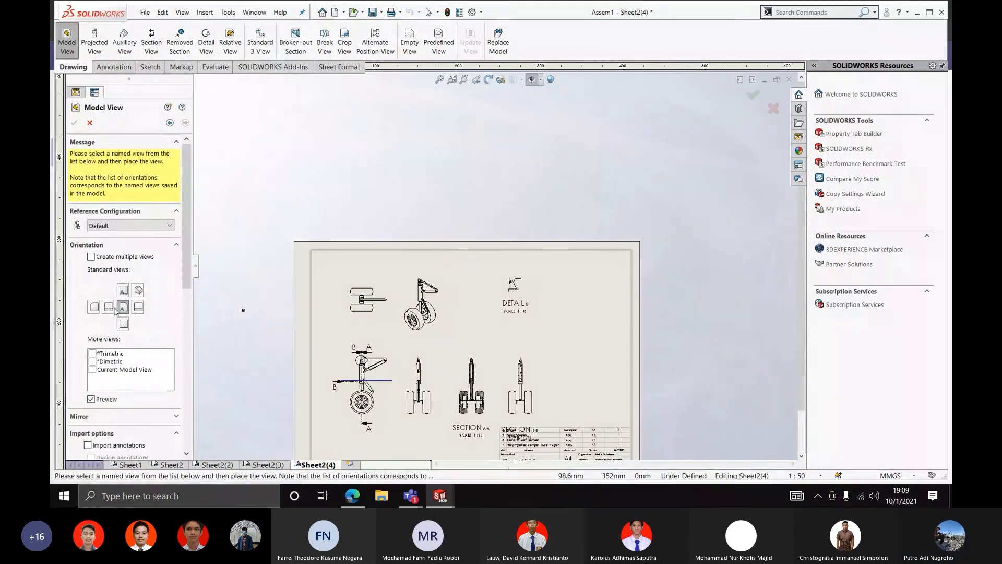
pyautogui.click(138, 308)
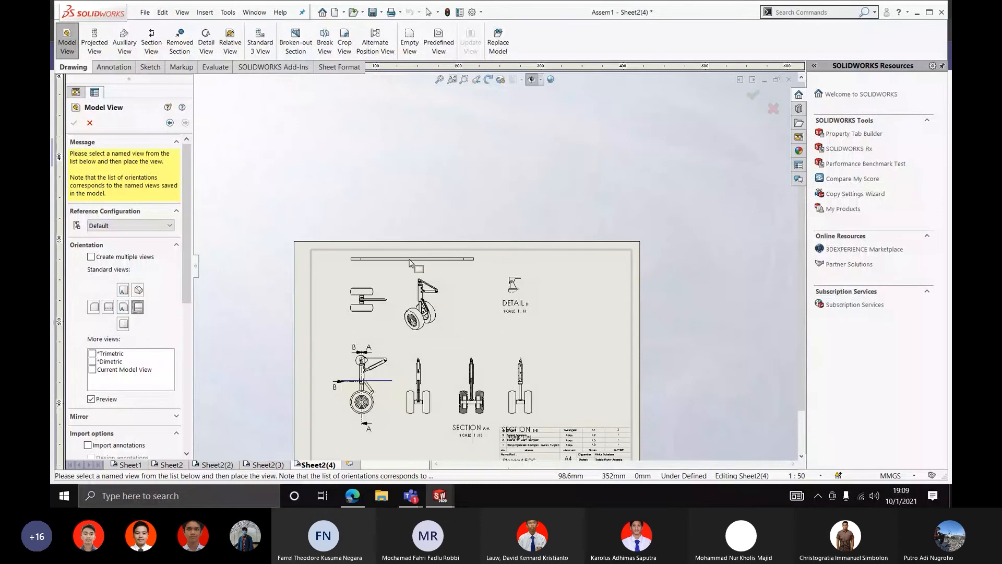
# Try custom scales of 1:20 and 1:2 for the pipe view, then settle on 1:5
pyautogui.scroll(-3, 389, 272)
pyautogui.scroll(-1, 365, 274)
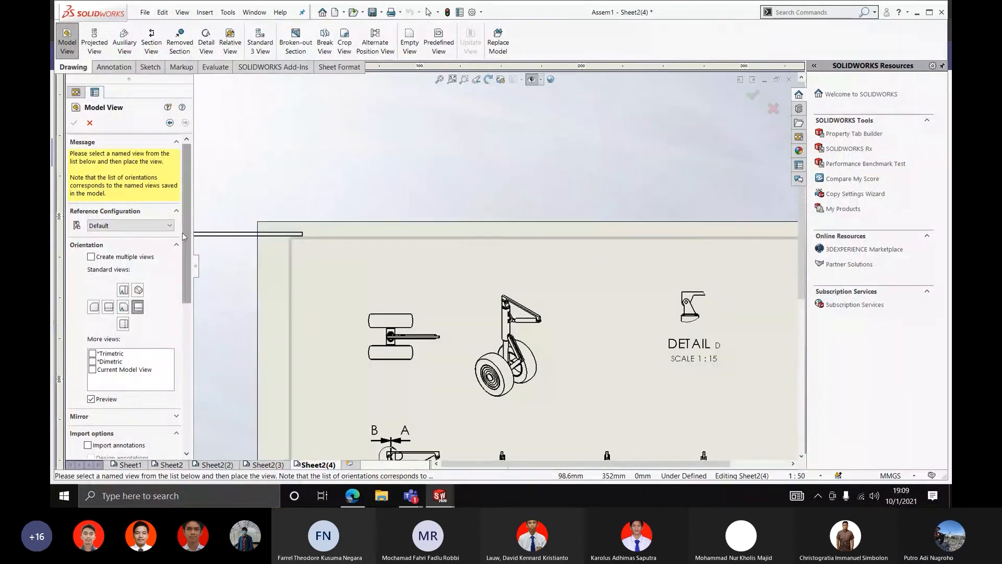
pyautogui.moveTo(186, 239); pyautogui.dragTo(190, 335)
pyautogui.scroll(-1, 190, 337)
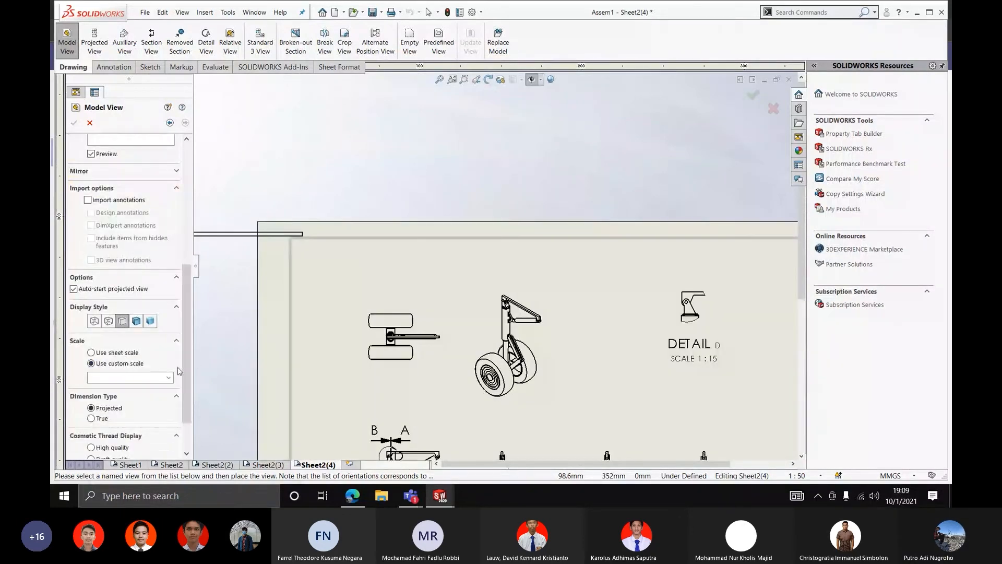
pyautogui.scroll(-1, 181, 367)
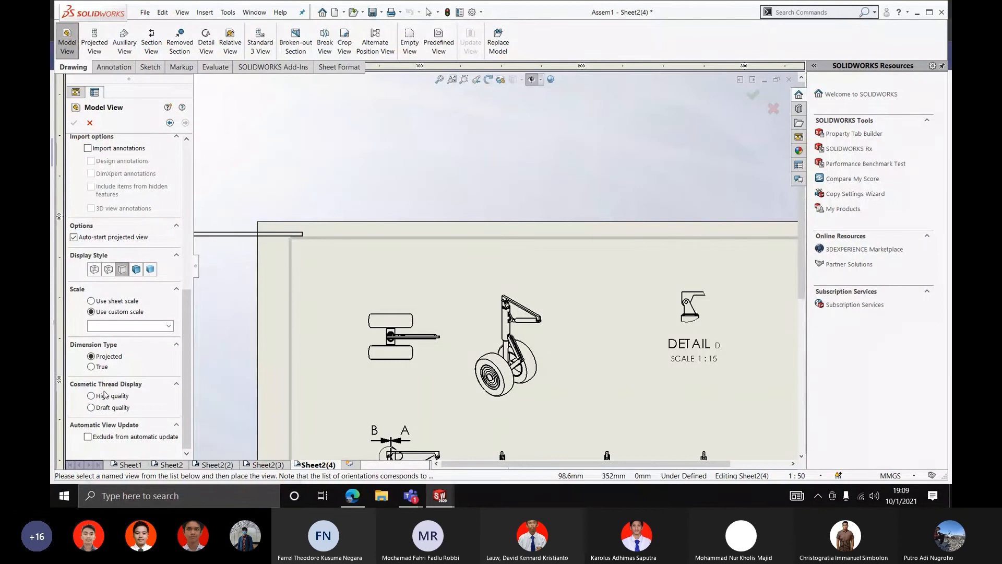
pyautogui.click(168, 326)
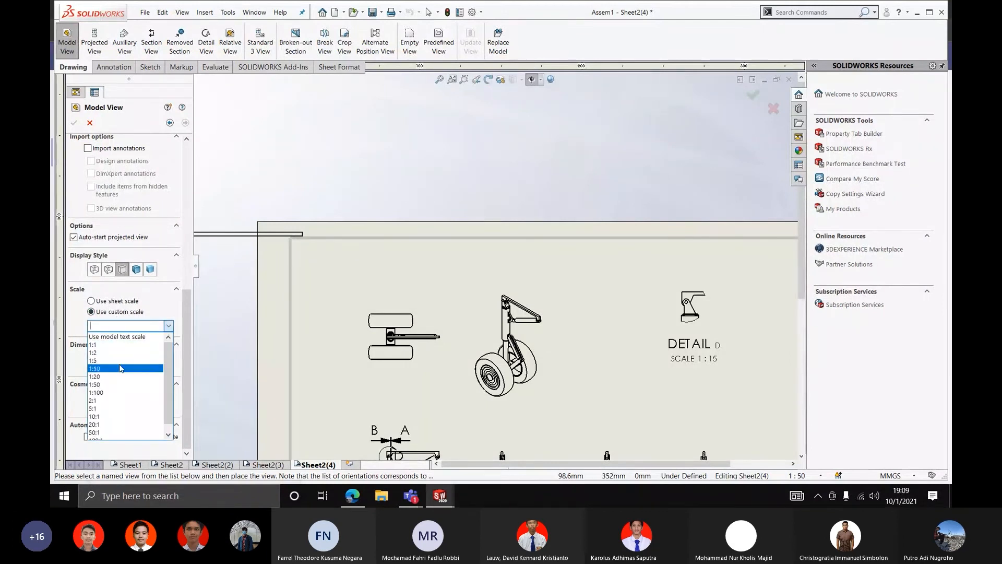
pyautogui.click(121, 377)
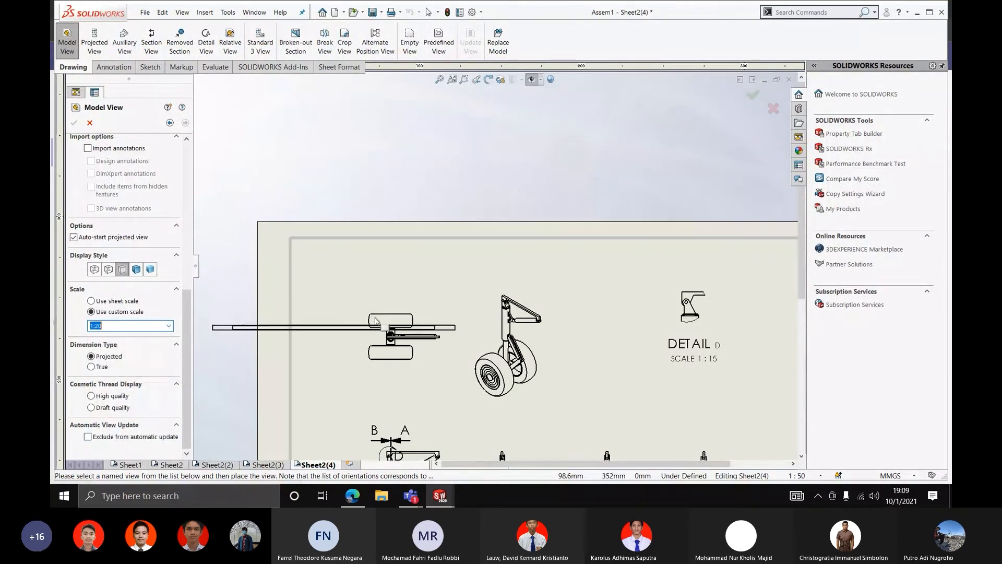
pyautogui.click(169, 326)
pyautogui.click(153, 345)
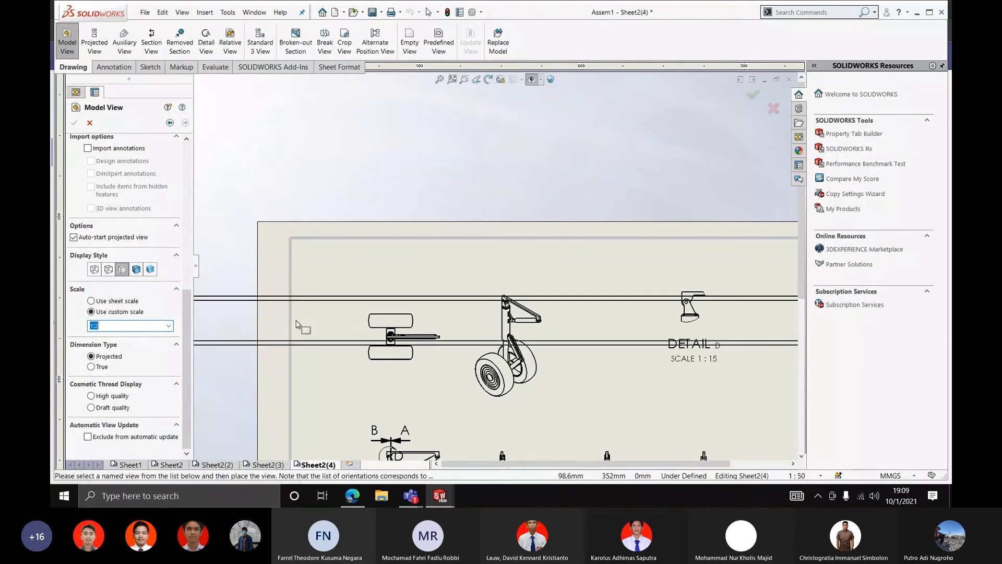
pyautogui.click(169, 326)
pyautogui.click(151, 354)
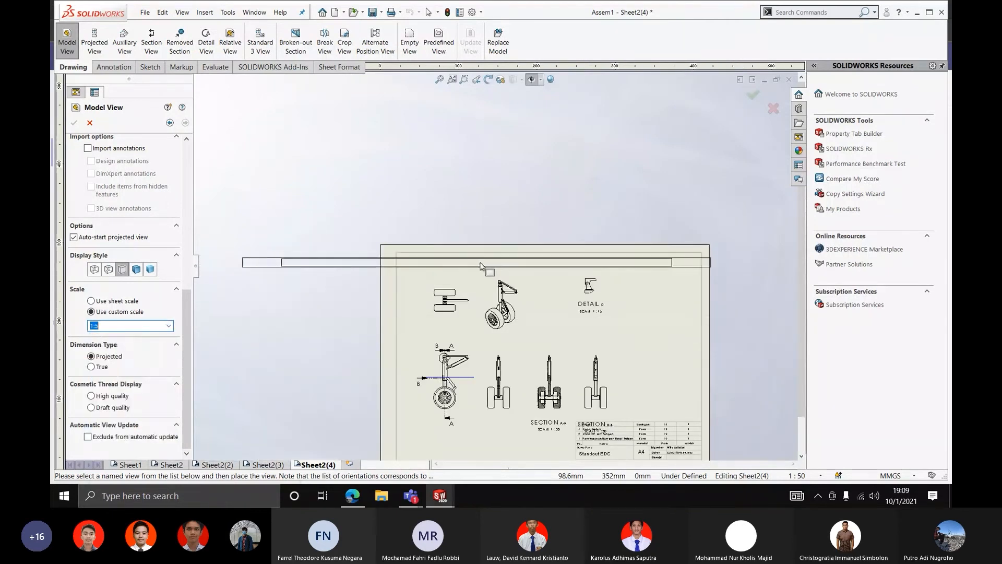
# Place the pipe view along the sheet's upper edge, above the landing gear views, without adding projected views
pyautogui.scroll(-2, 490, 266)
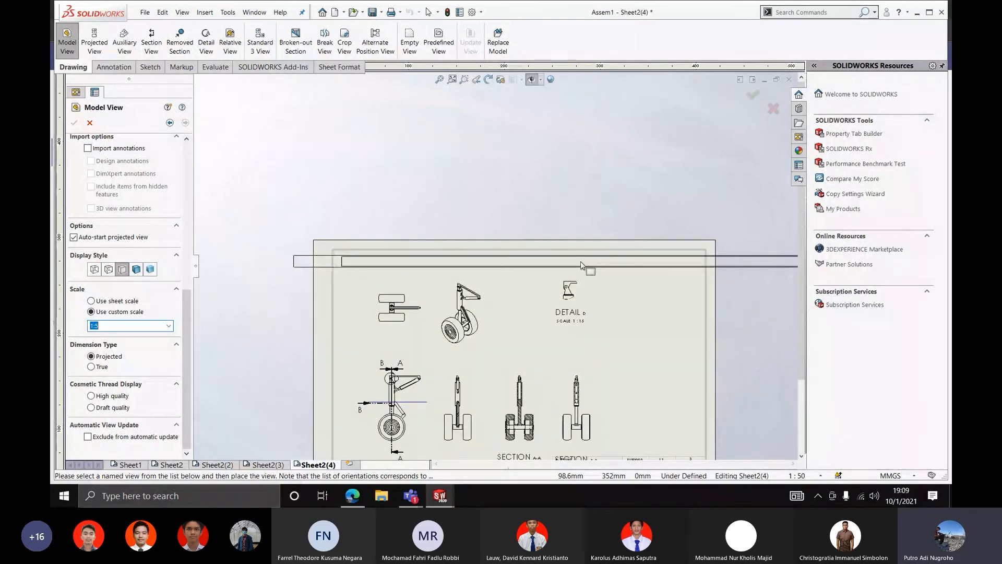
pyautogui.scroll(-2, 581, 265)
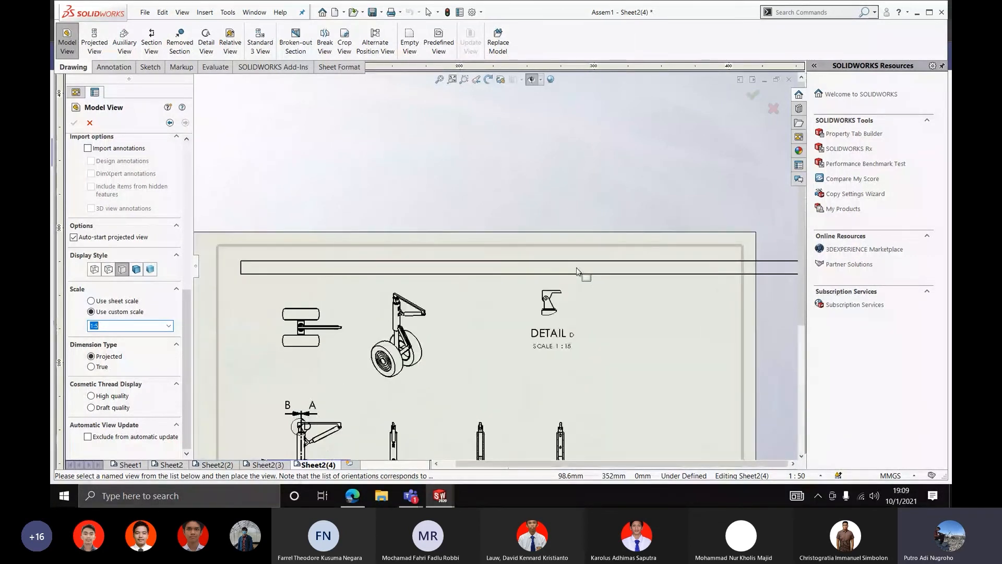
pyautogui.click(577, 271)
pyautogui.scroll(2, 568, 272)
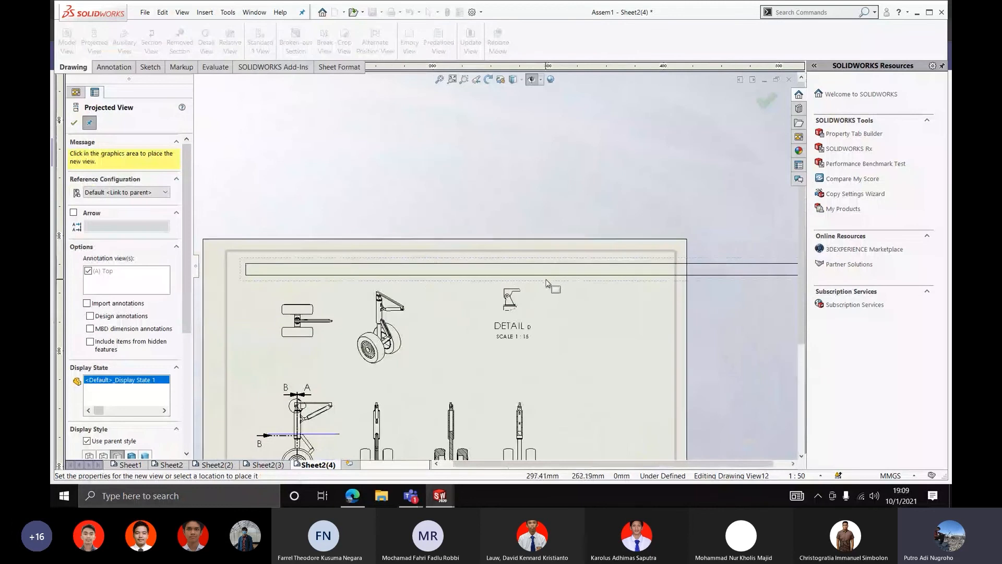
pyautogui.scroll(3, 546, 283)
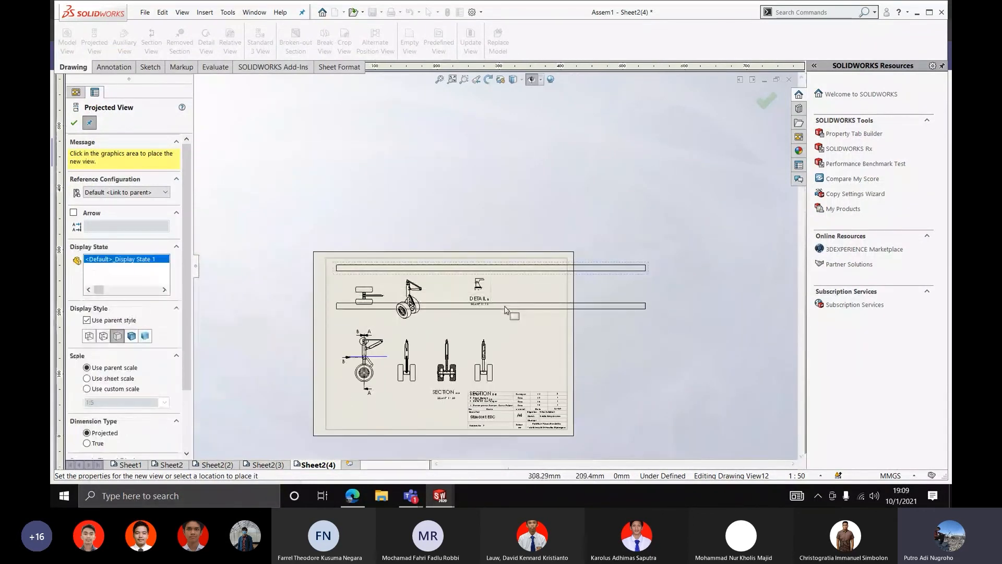
pyautogui.press('Escape')
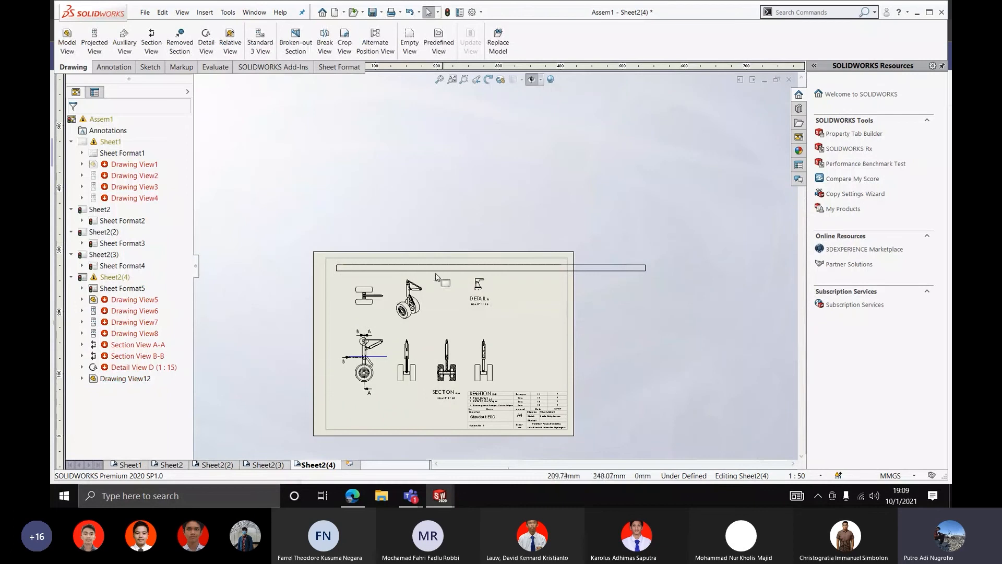
pyautogui.scroll(-3, 349, 272)
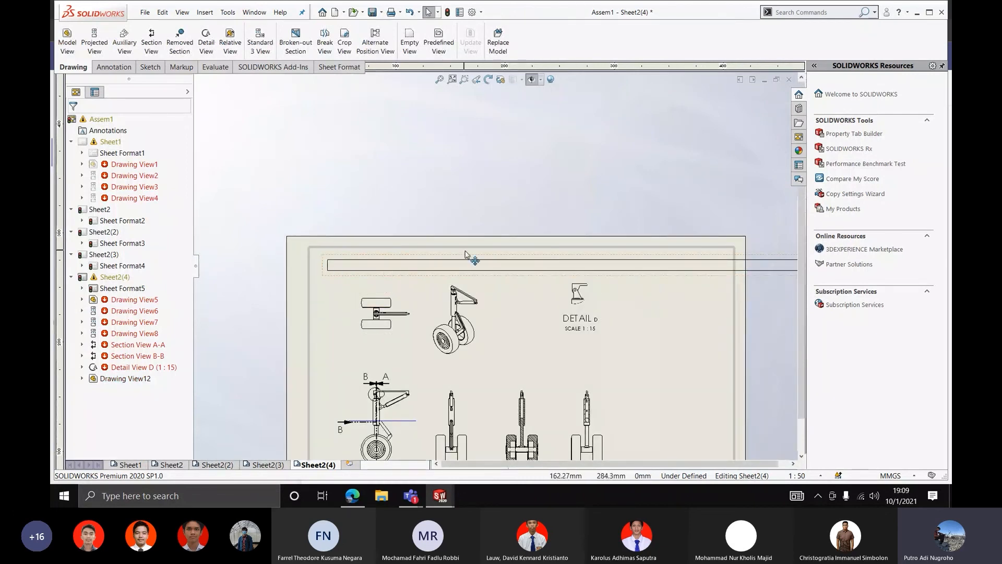
pyautogui.scroll(-3, 466, 255)
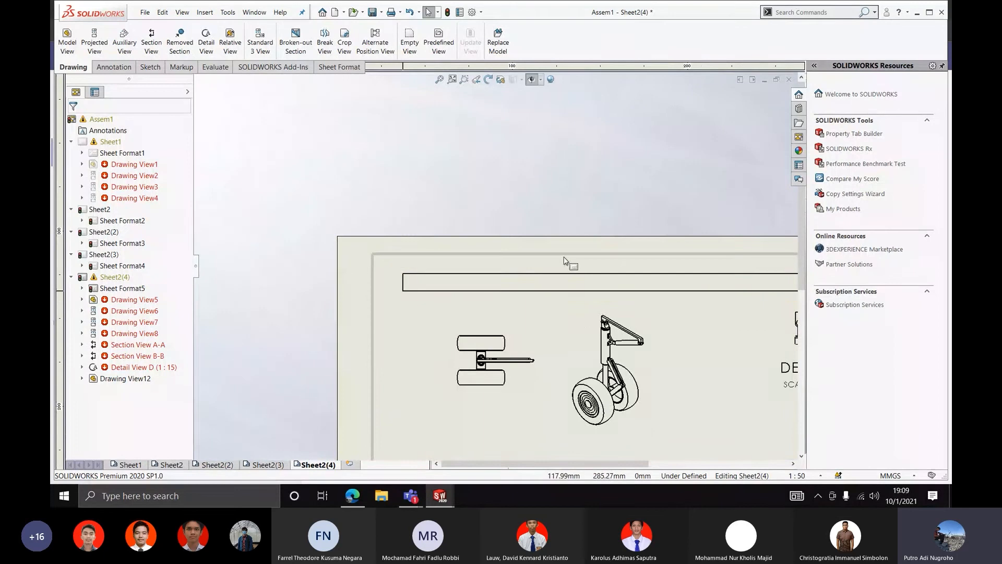
pyautogui.scroll(2, 563, 260)
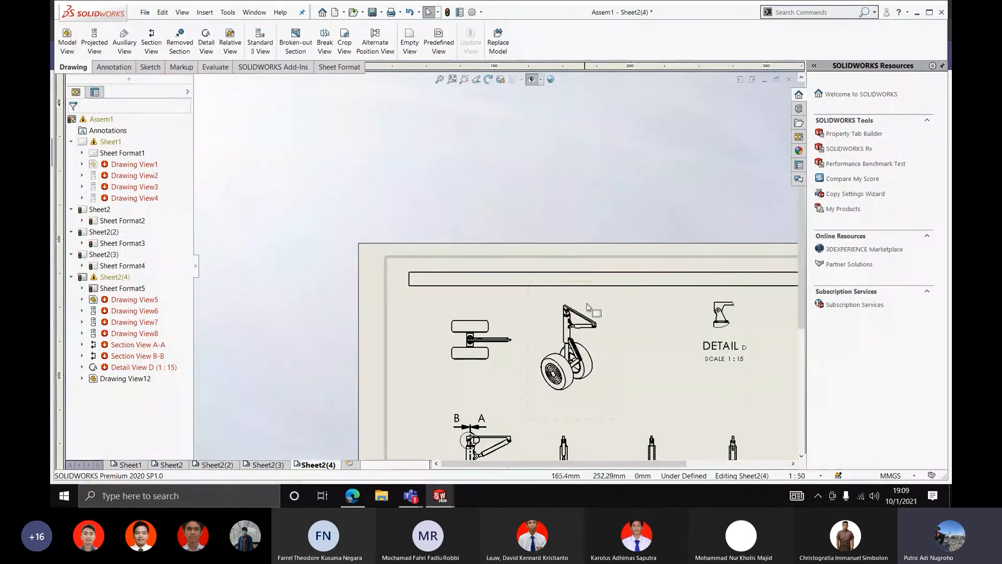
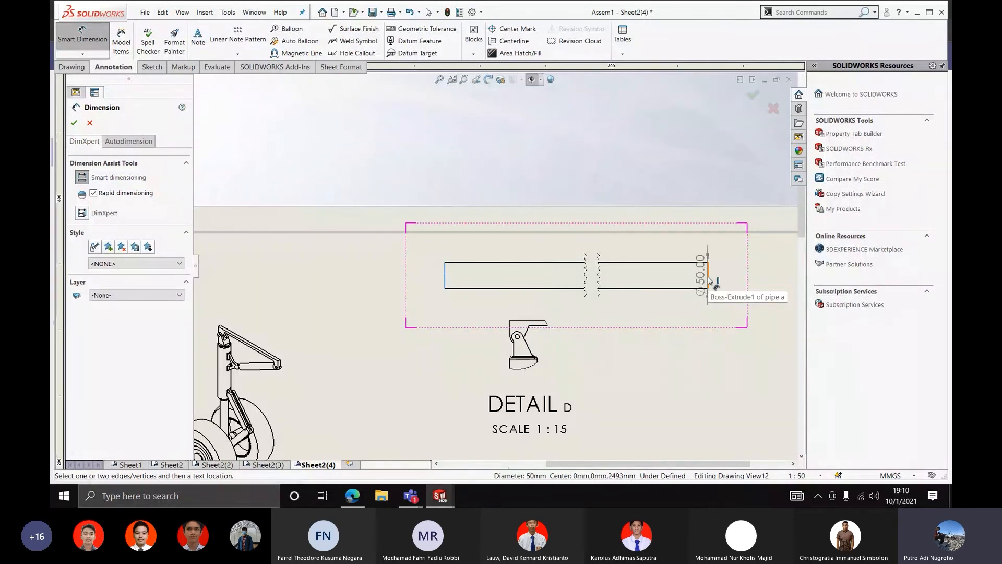
# Dimension the broken pipe view's overall length between its two end edges, placing the dimension below the pipe
pyautogui.click(708, 278)
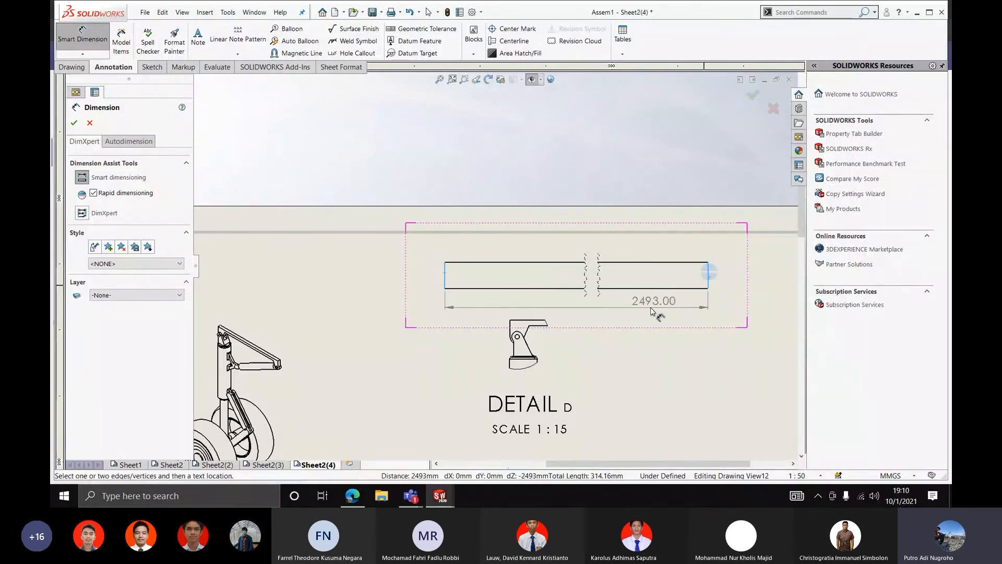
pyautogui.click(569, 313)
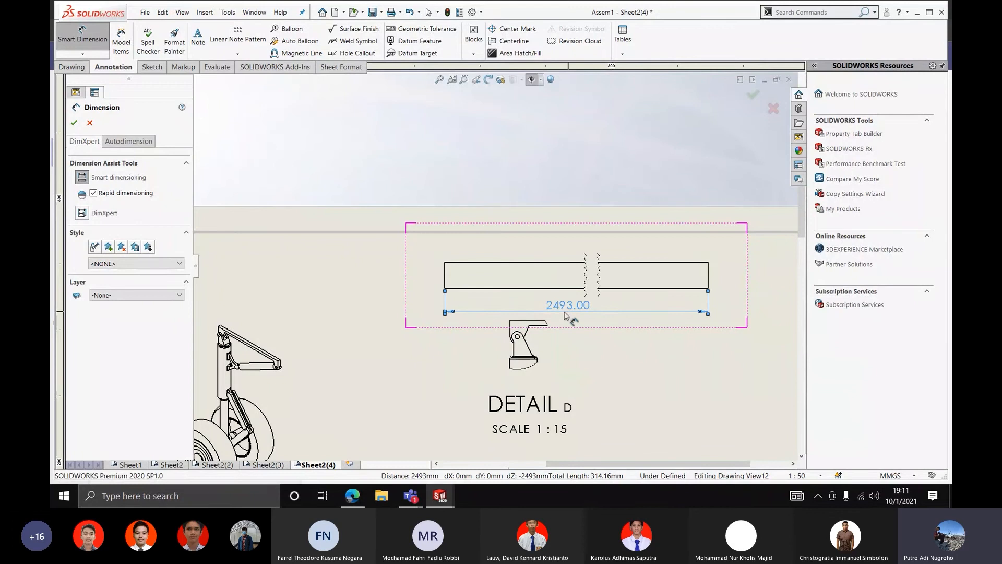
pyautogui.press('Escape')
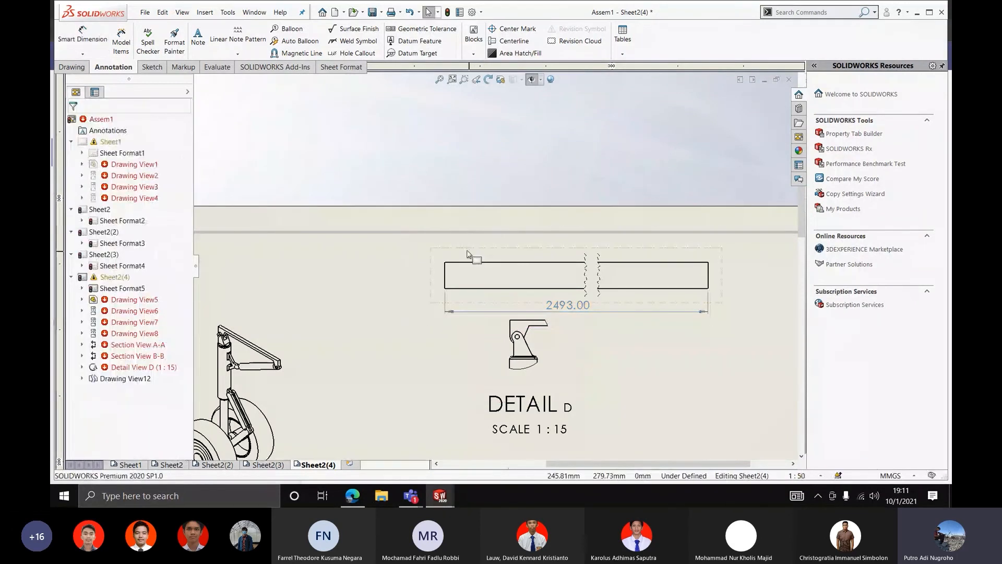
# Move the broken pipe view with its length dimension to the sheet's upper-left corner, above the landing gear's top view
pyautogui.moveTo(462, 251)
pyautogui.mouseDown()
pyautogui.moveTo(399, 264)
pyautogui.moveTo(228, 266)
pyautogui.mouseUp()
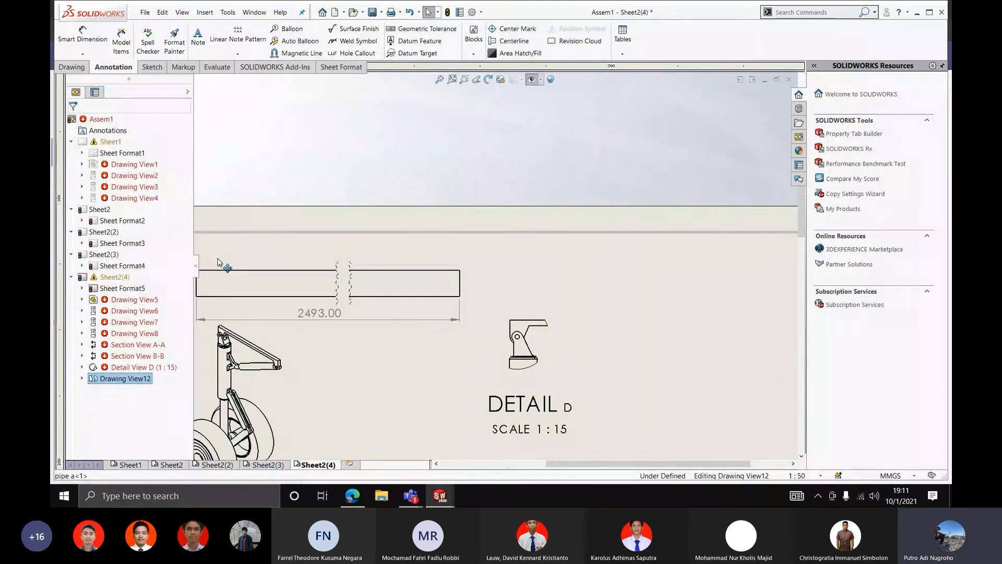
pyautogui.scroll(5, 381, 252)
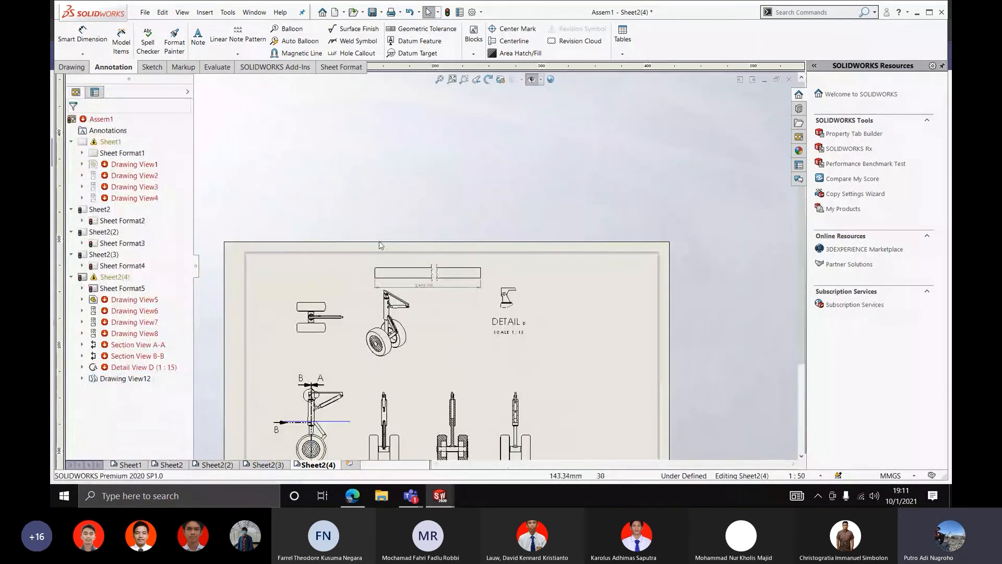
pyautogui.moveTo(405, 261); pyautogui.dragTo(301, 257)
pyautogui.scroll(3, 349, 257)
pyautogui.scroll(-3, 348, 259)
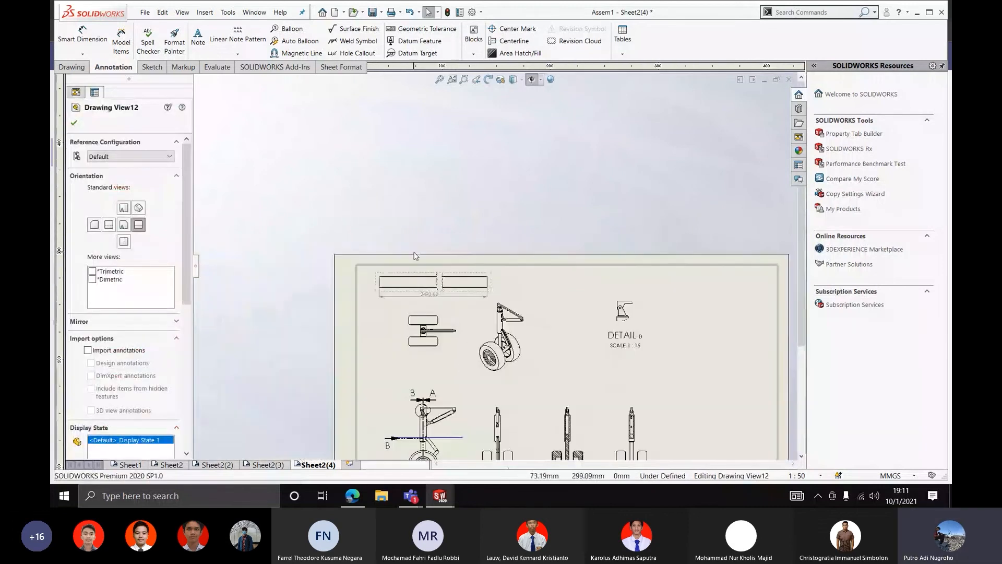
pyautogui.scroll(-3, 438, 278)
pyautogui.click(394, 212)
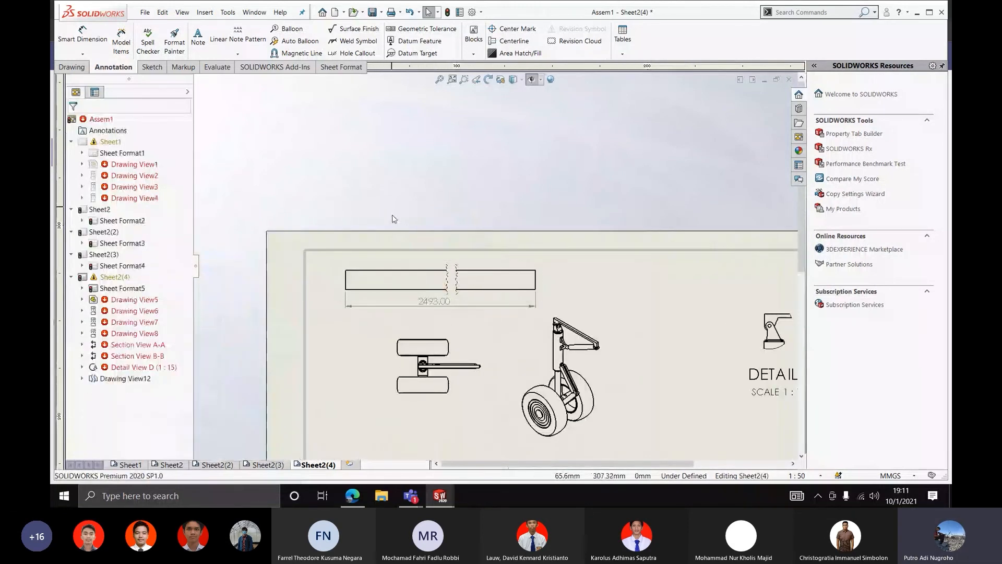
pyautogui.click(413, 265)
pyautogui.click(396, 240)
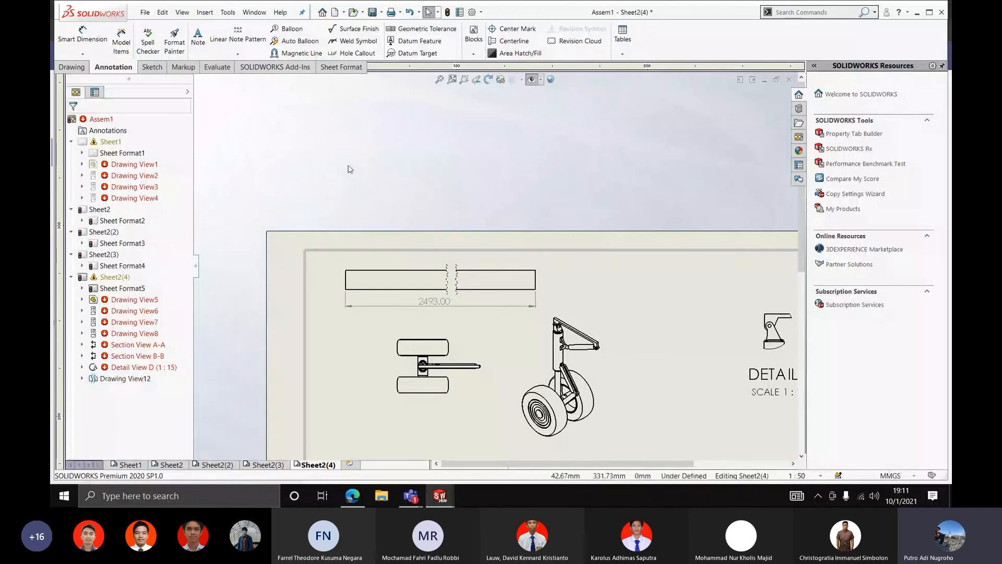
pyautogui.click(71, 67)
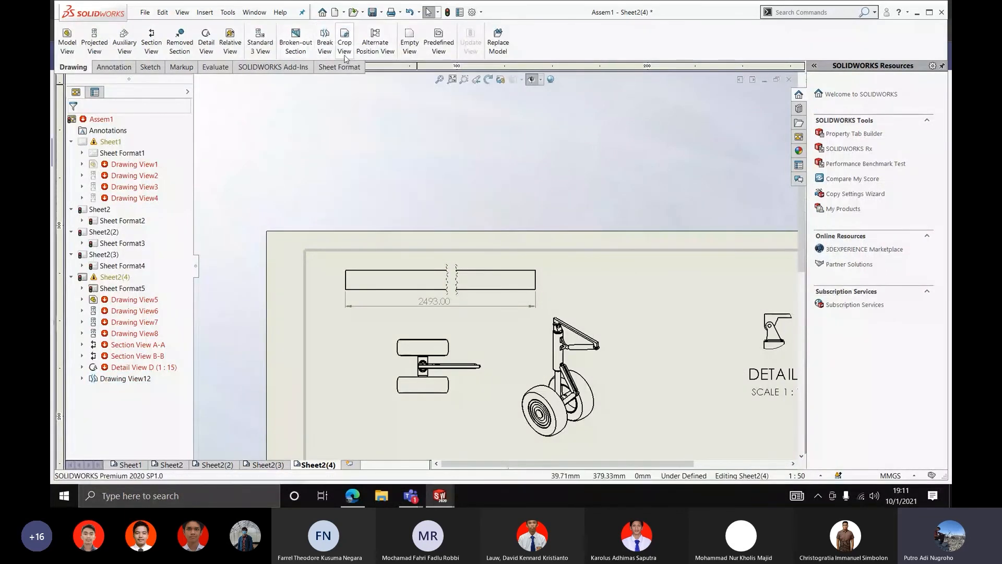
pyautogui.scroll(5, 533, 267)
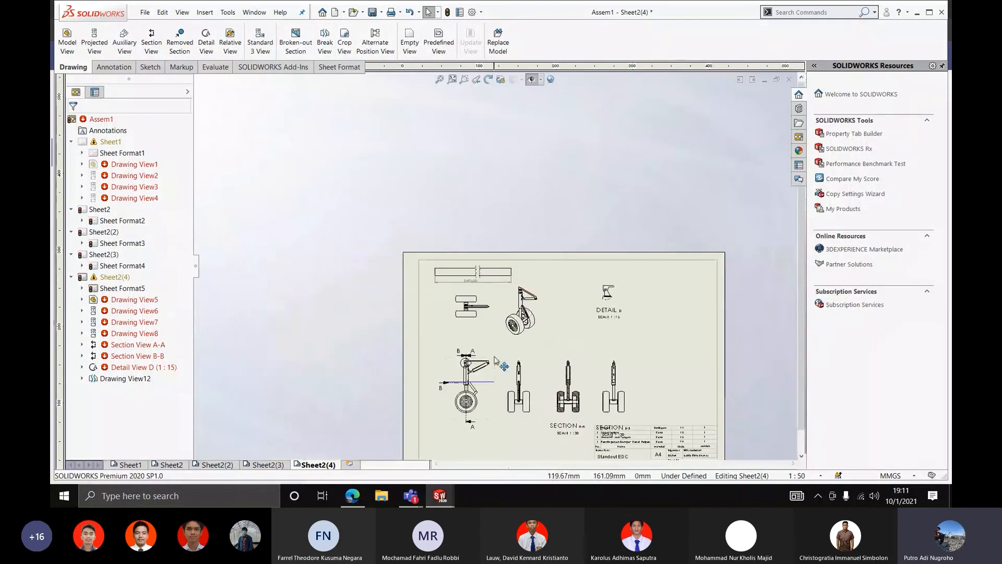
pyautogui.scroll(-4, 423, 350)
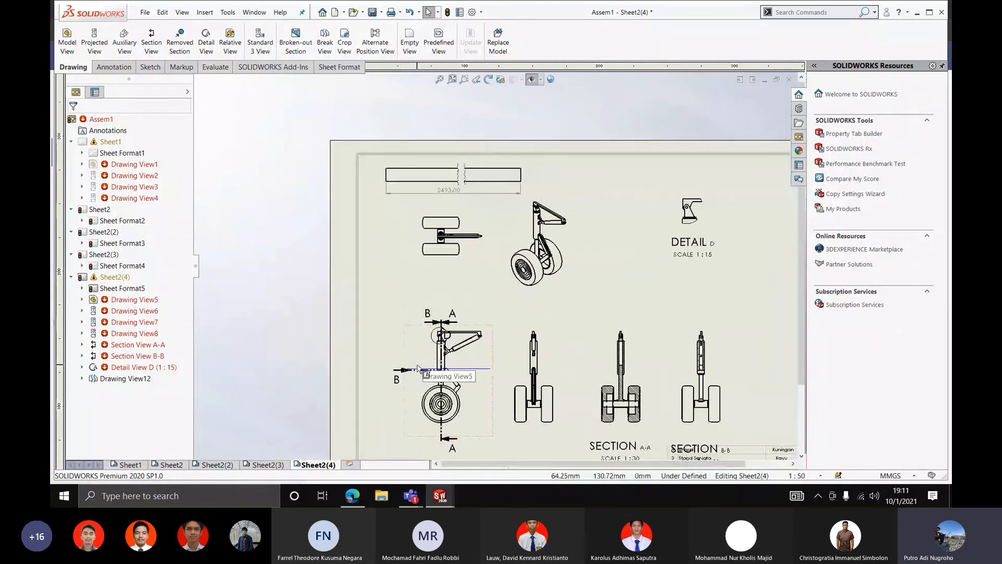
pyautogui.scroll(2, 423, 350)
pyautogui.scroll(-4, 498, 300)
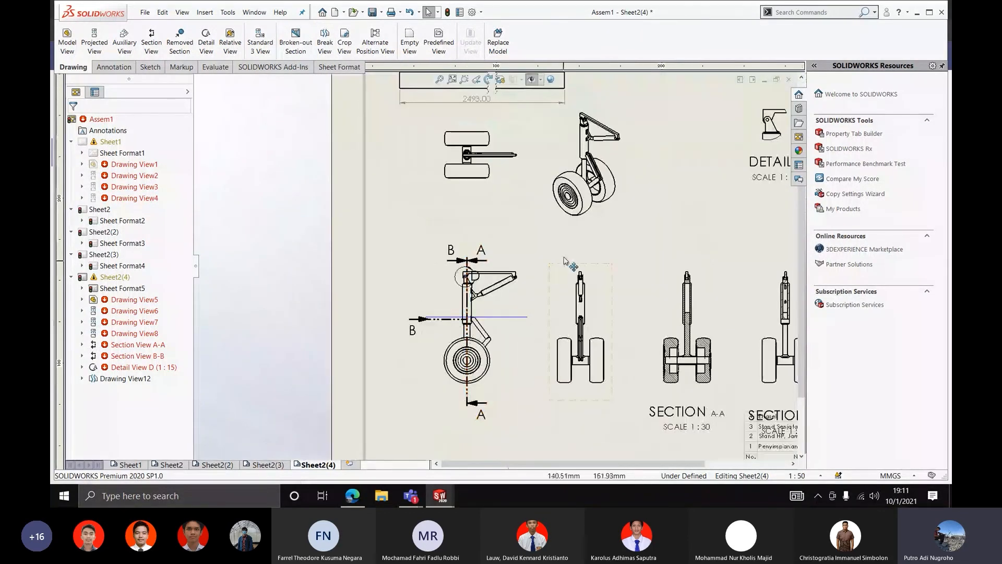
pyautogui.scroll(-5, 526, 237)
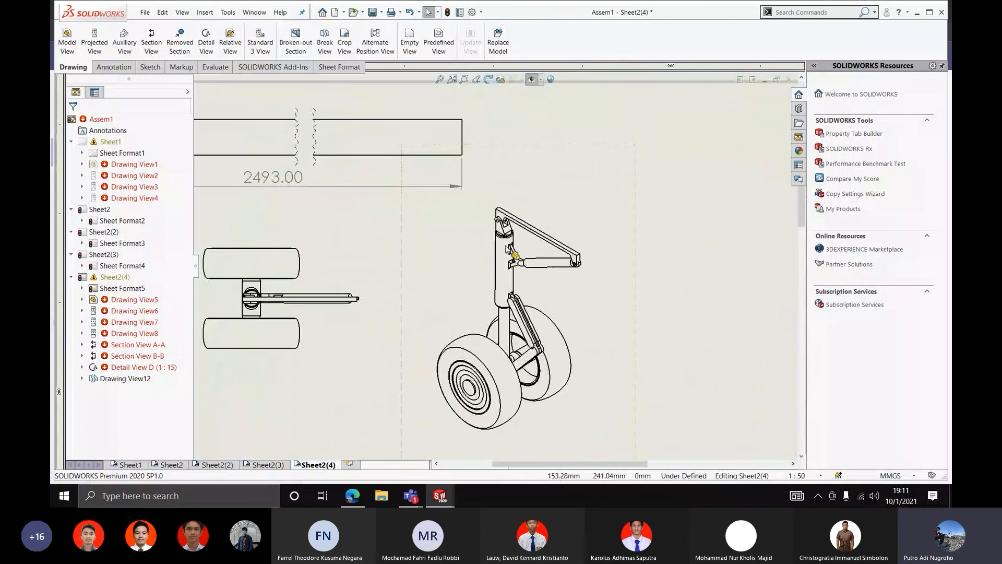
# Sketch a corner rectangle around the upper strut and brace arm of the landing gear's isometric view
pyautogui.scroll(-3, 522, 235)
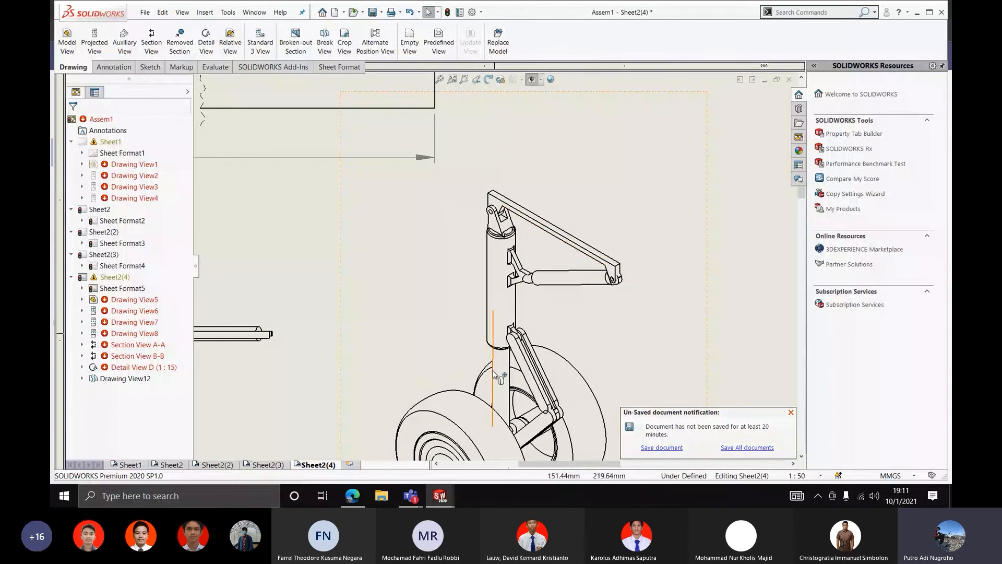
pyautogui.scroll(3, 522, 156)
pyautogui.scroll(-2, 359, 172)
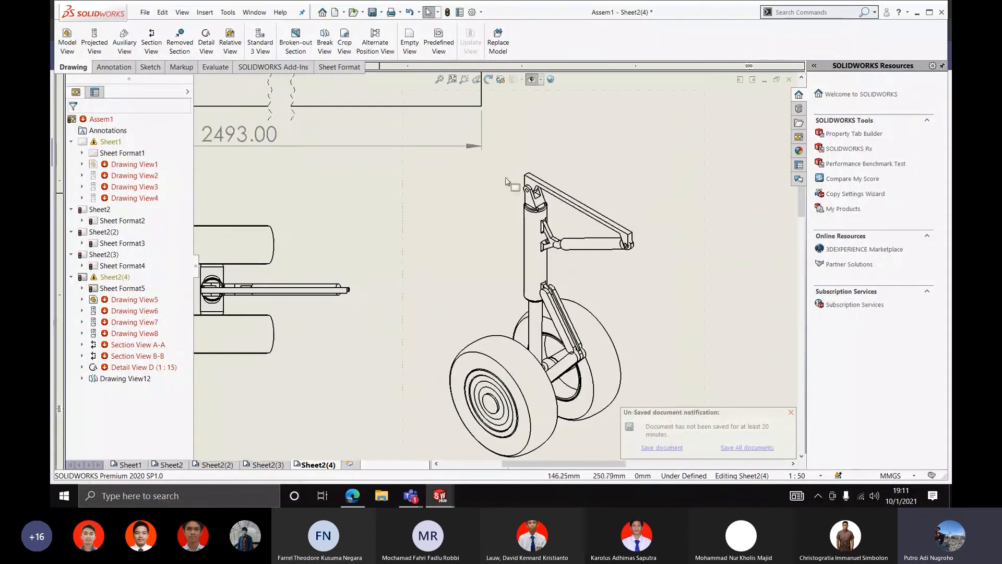
pyautogui.scroll(2, 515, 179)
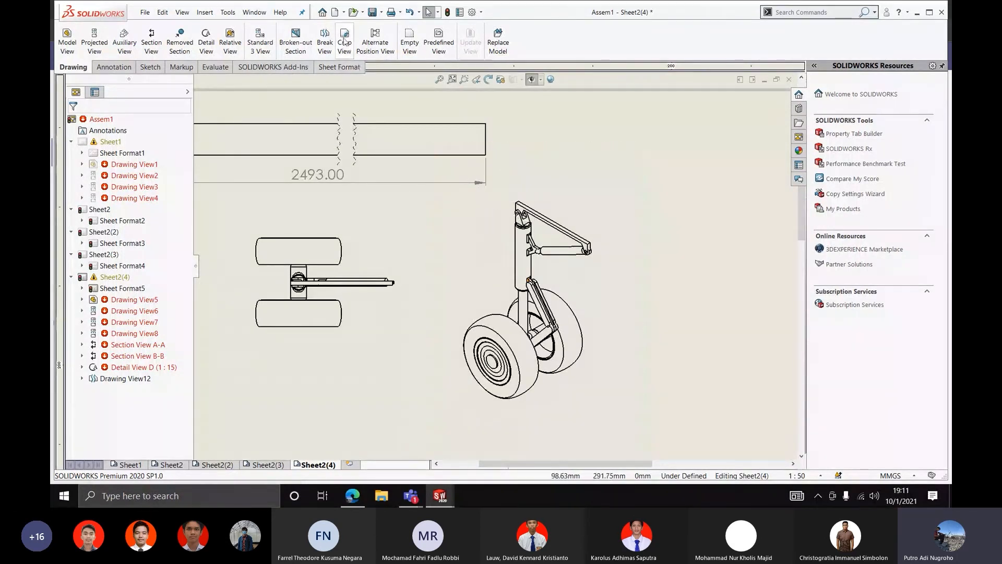
pyautogui.click(150, 67)
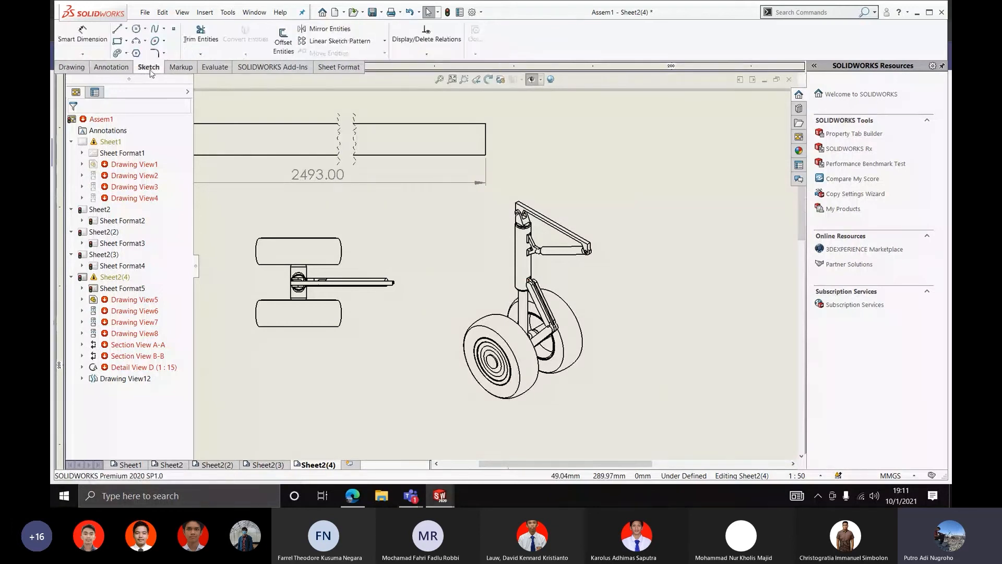
pyautogui.click(118, 41)
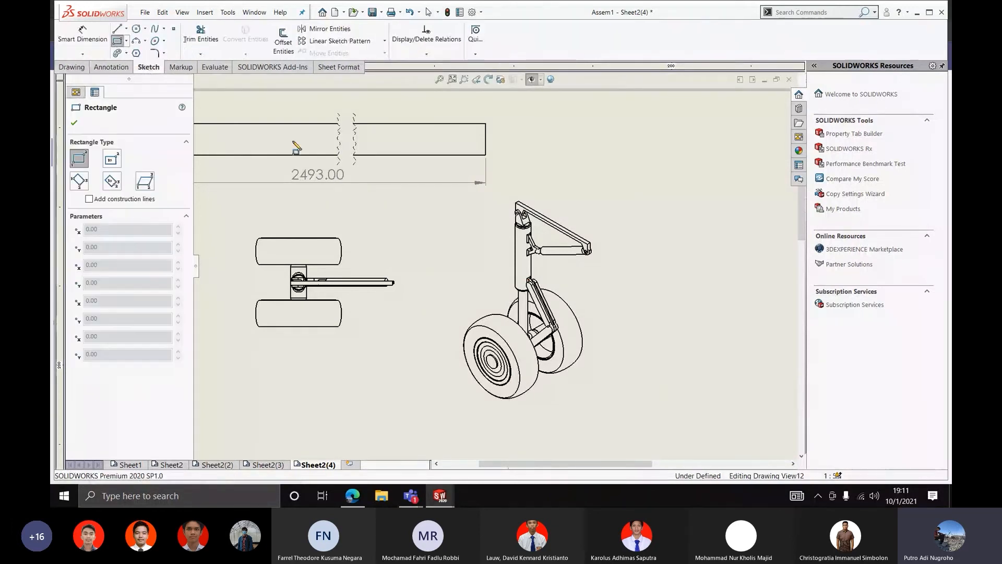
pyautogui.click(486, 184)
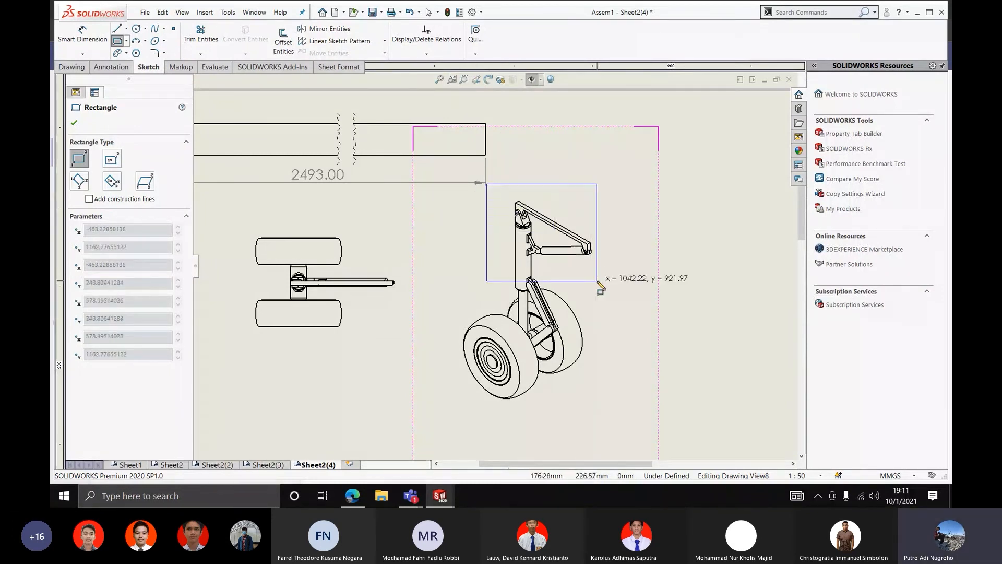
pyautogui.click(597, 281)
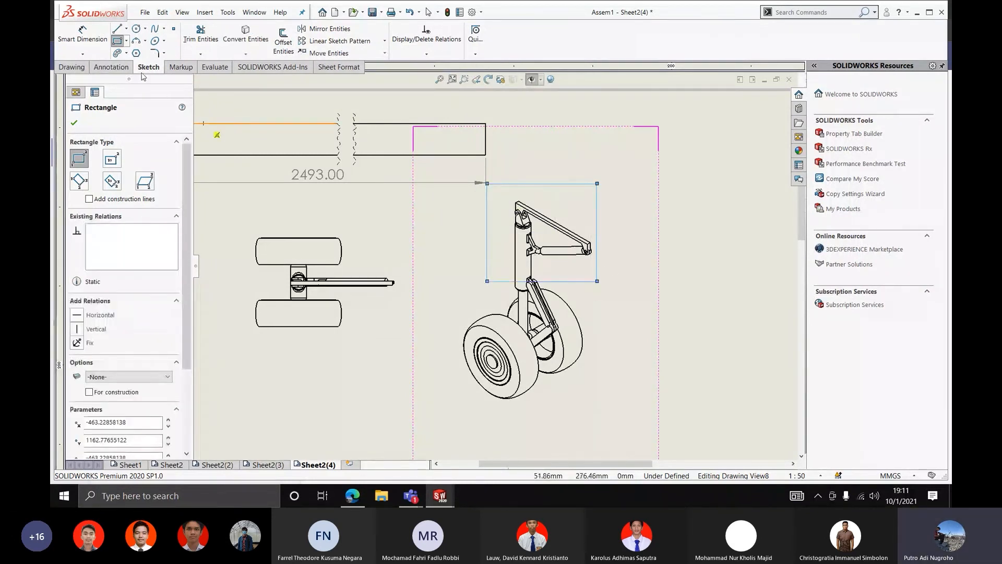
# Crop the isometric landing gear view to the sketched rectangle and release the view's locked focus
pyautogui.click(73, 68)
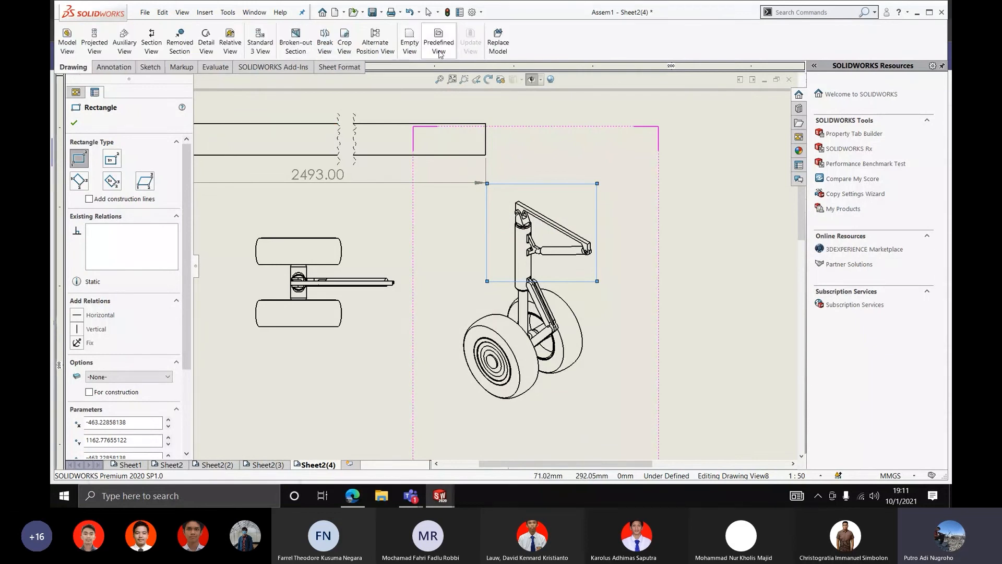
pyautogui.click(345, 45)
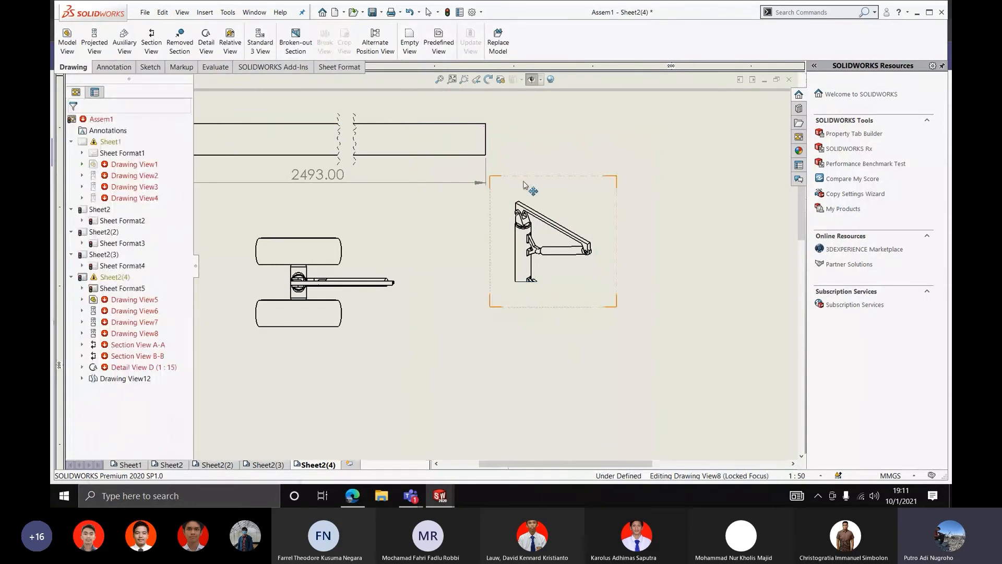
pyautogui.scroll(-2, 528, 186)
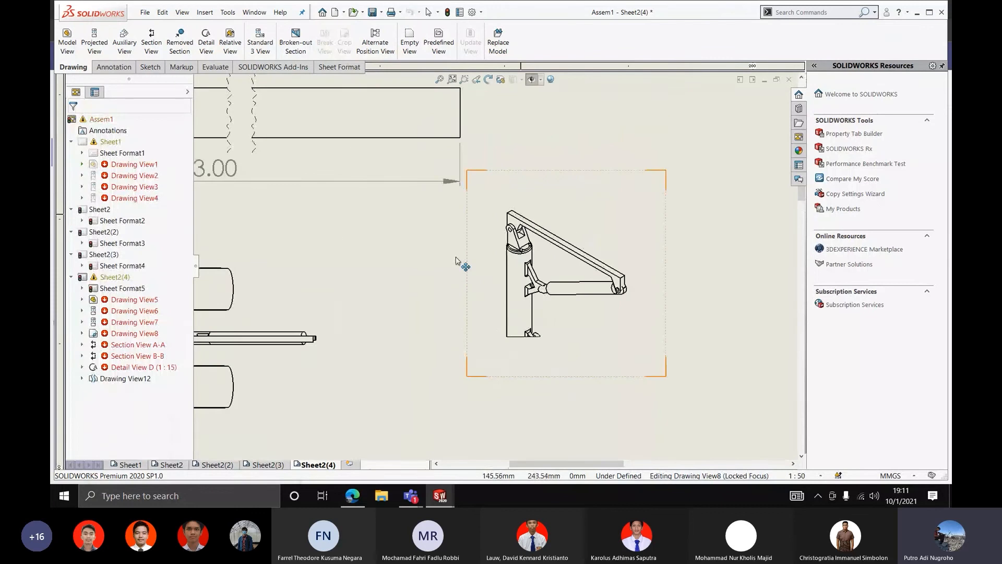
pyautogui.doubleClick(370, 77)
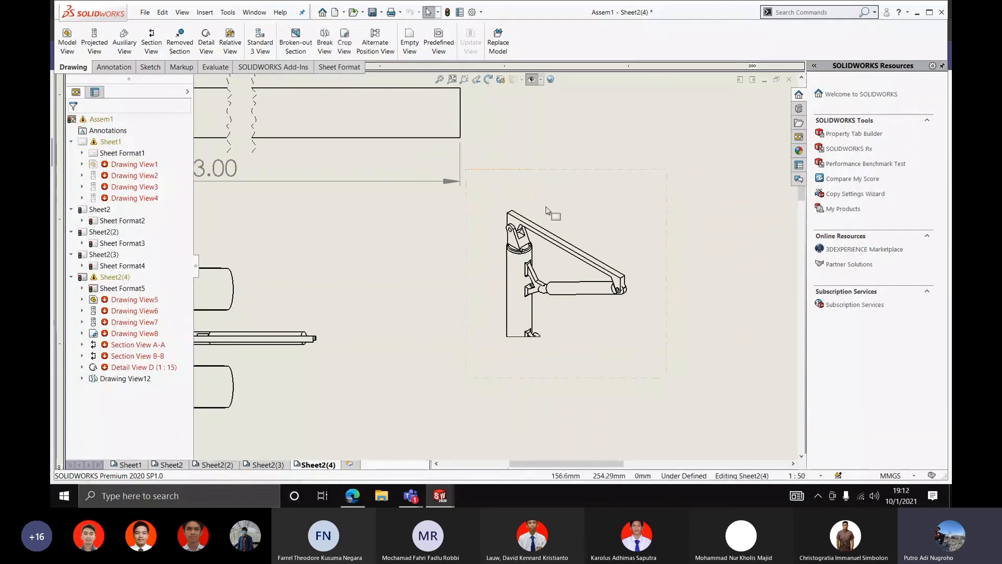
pyautogui.click(621, 143)
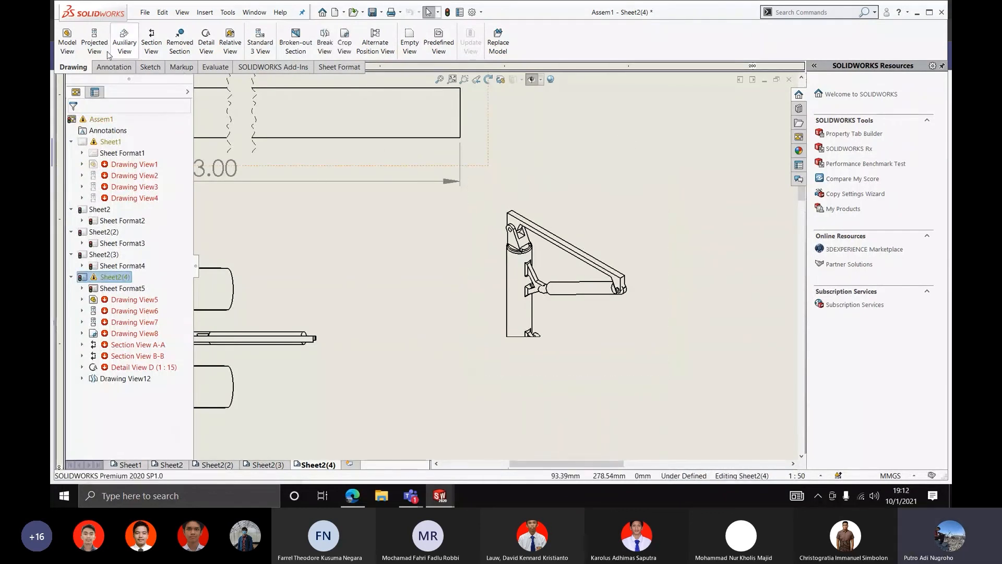
pyautogui.scroll(5, 501, 197)
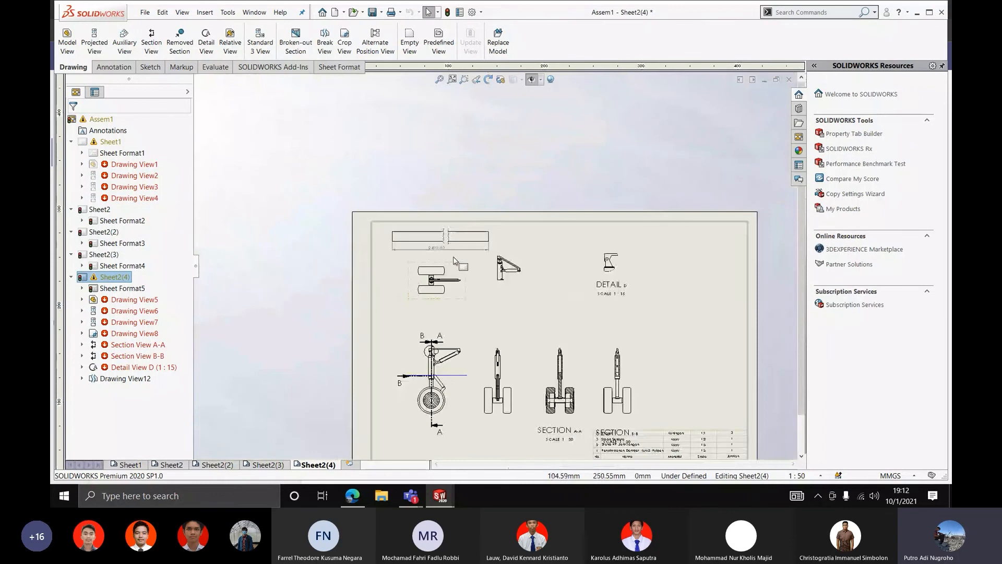
pyautogui.scroll(1, 469, 264)
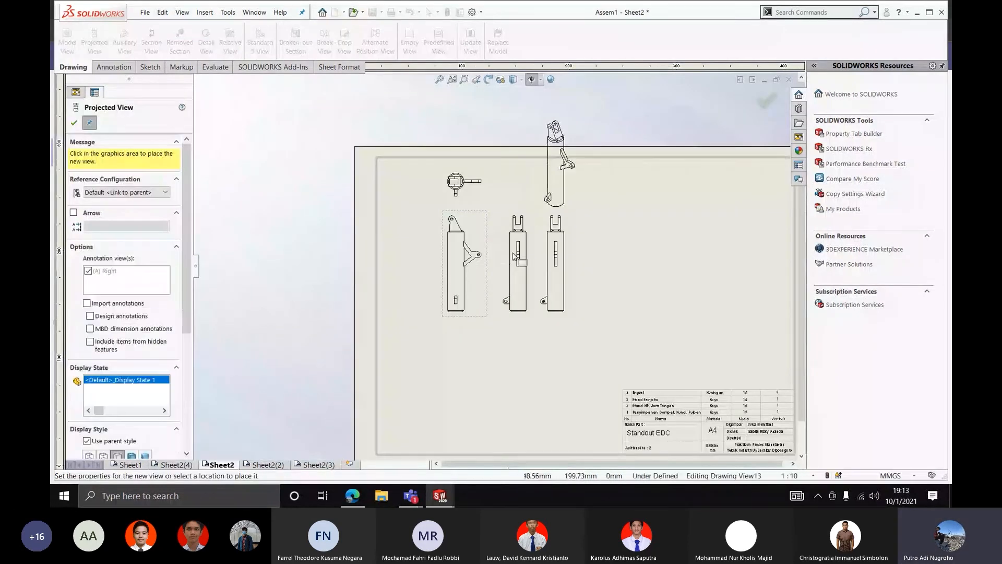
# Stop projecting views on Sheet2 and rearrange the strut's front, top and isometric views within the sheet border
pyautogui.press('Escape')
pyautogui.moveTo(486, 315)
pyautogui.mouseDown()
pyautogui.moveTo(458, 381)
pyautogui.moveTo(462, 407)
pyautogui.mouseUp()
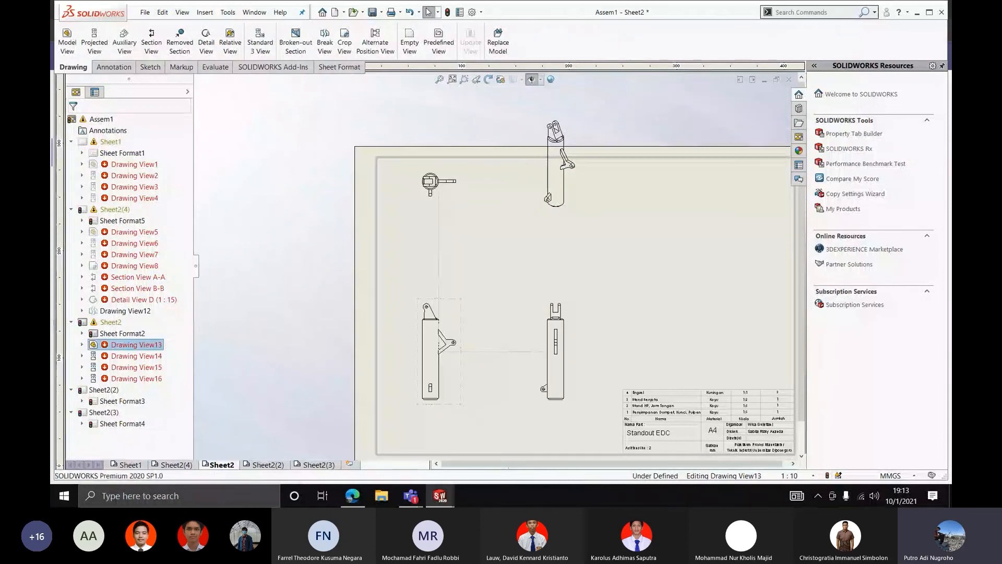
pyautogui.moveTo(453, 207); pyautogui.dragTo(453, 230)
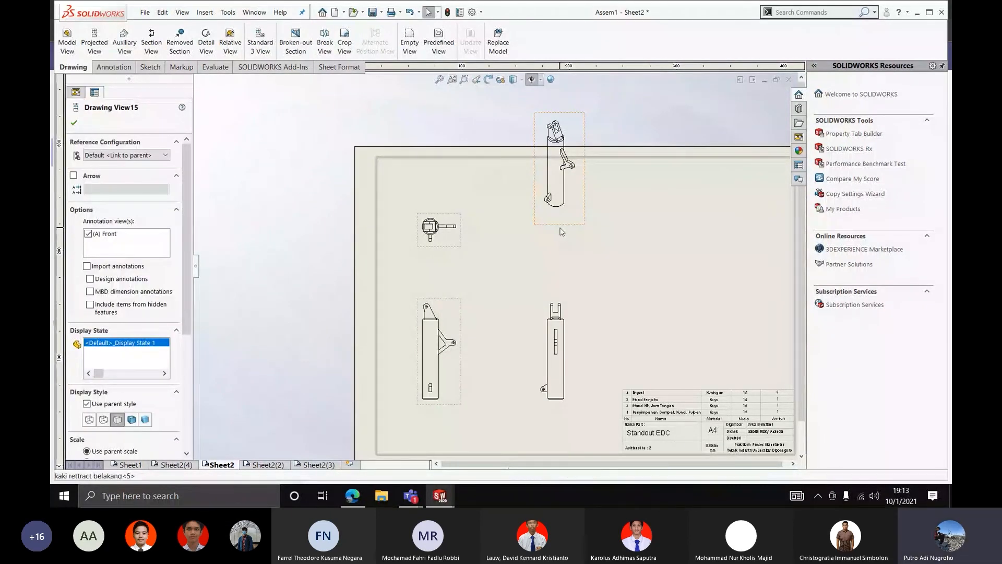
pyautogui.moveTo(561, 231); pyautogui.dragTo(555, 304)
pyautogui.click(327, 219)
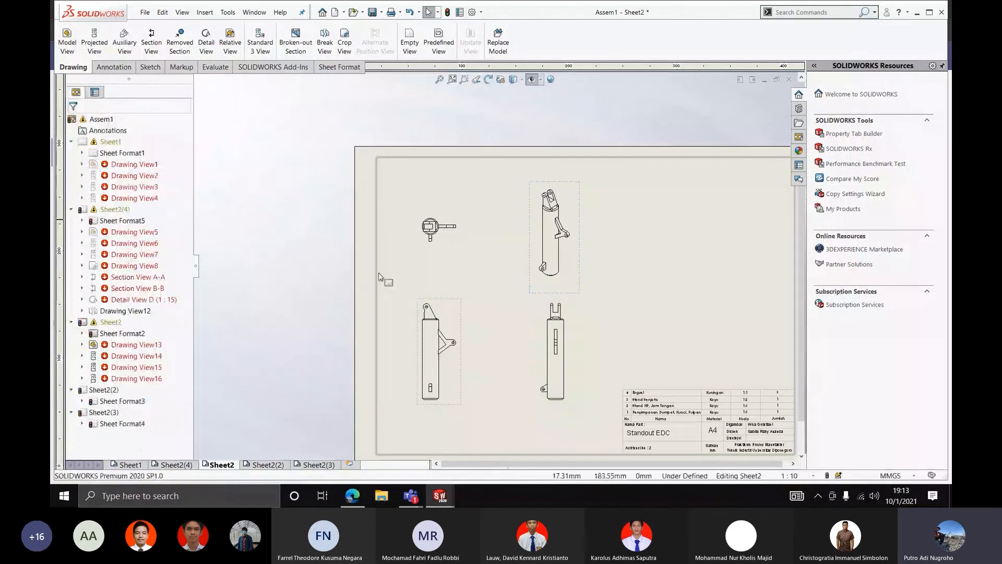
pyautogui.press('f')
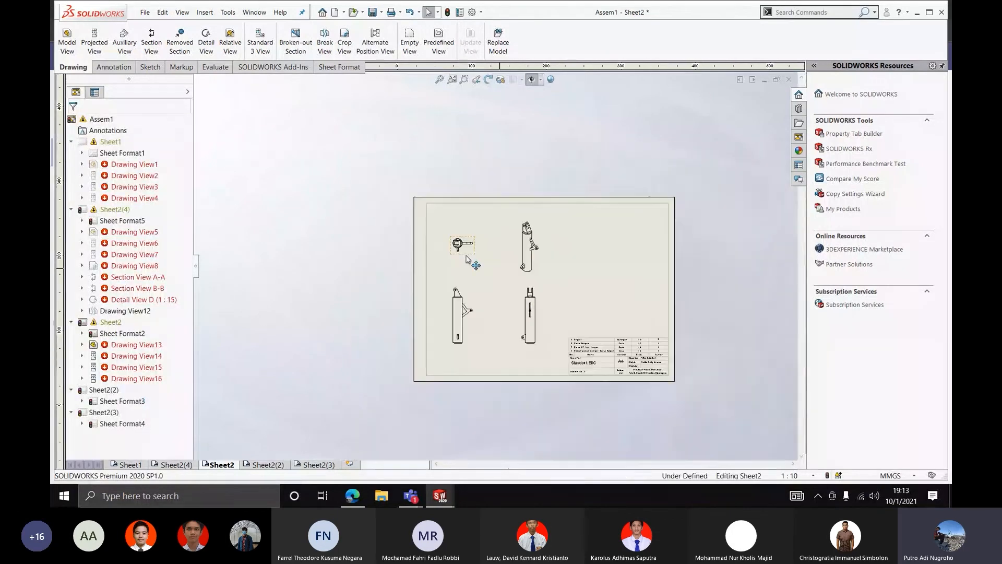
pyautogui.scroll(-1, 209, 264)
pyautogui.click(113, 67)
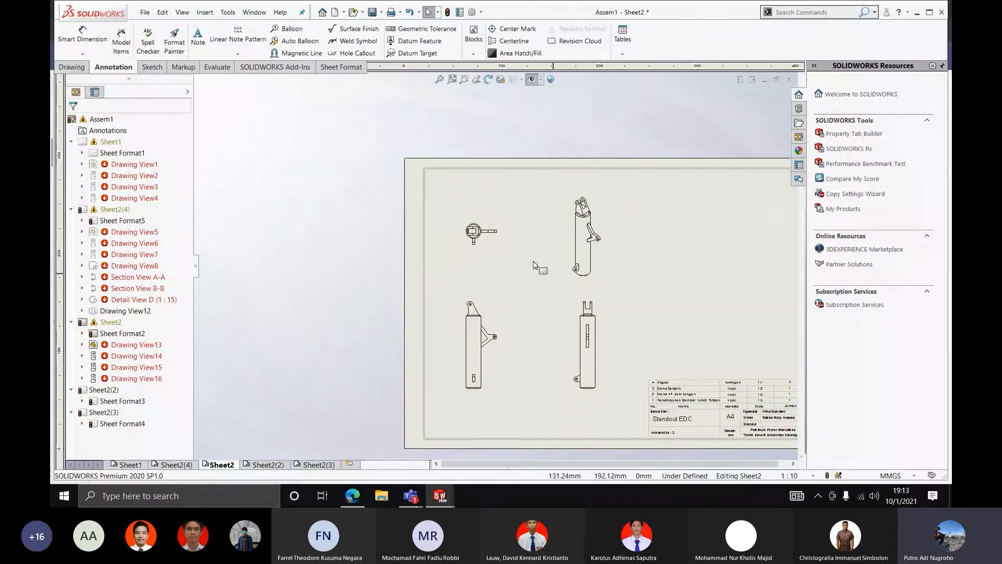
pyautogui.scroll(2, 537, 264)
pyautogui.scroll(-3, 452, 330)
pyautogui.scroll(-2, 452, 330)
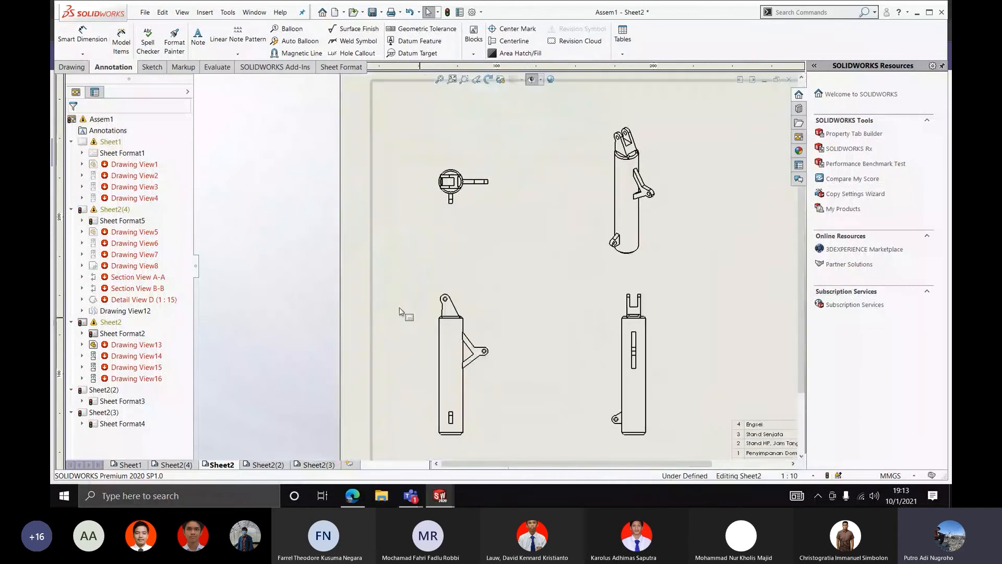
pyautogui.click(68, 32)
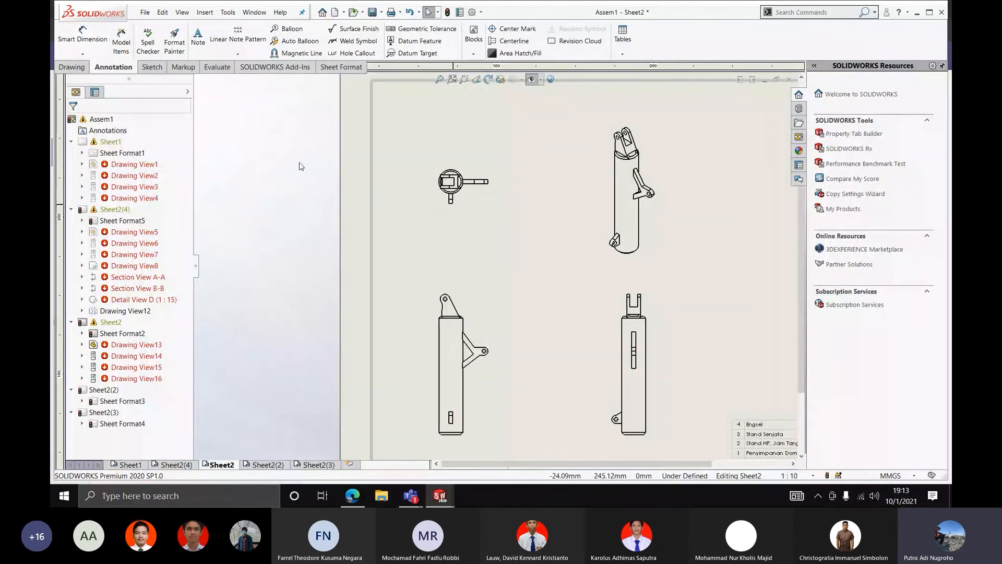
pyautogui.scroll(3, 525, 286)
pyautogui.scroll(-2, 525, 287)
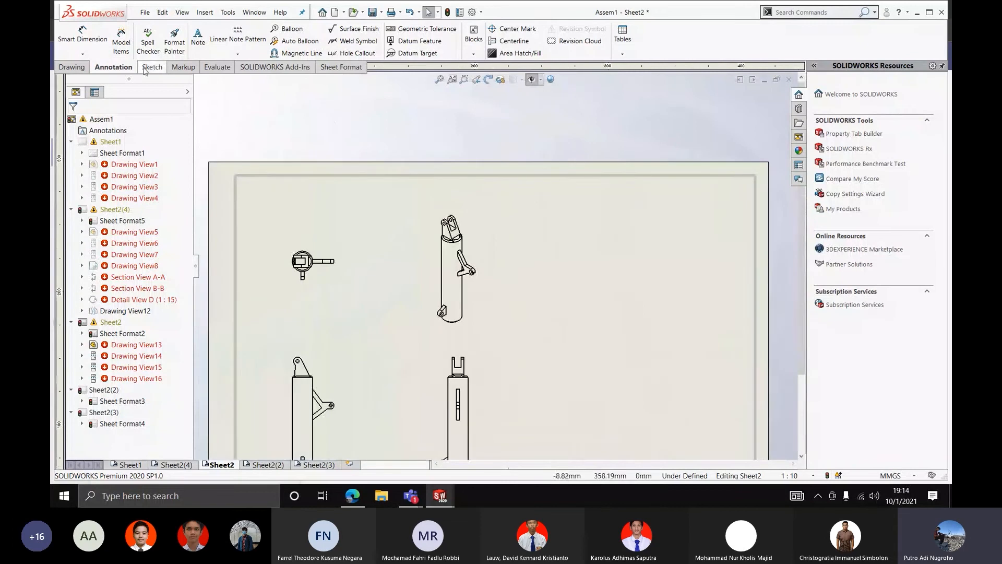
# Start a new model view and browse for its part to the Wadah dompet folder under KULIAH, Projekan on drive D
pyautogui.click(72, 66)
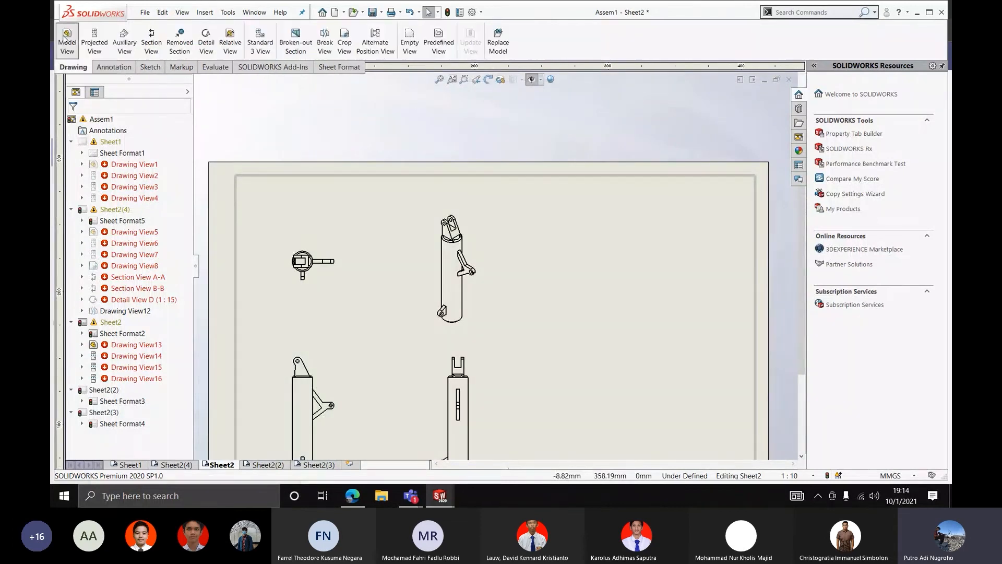
pyautogui.click(66, 42)
pyautogui.click(128, 281)
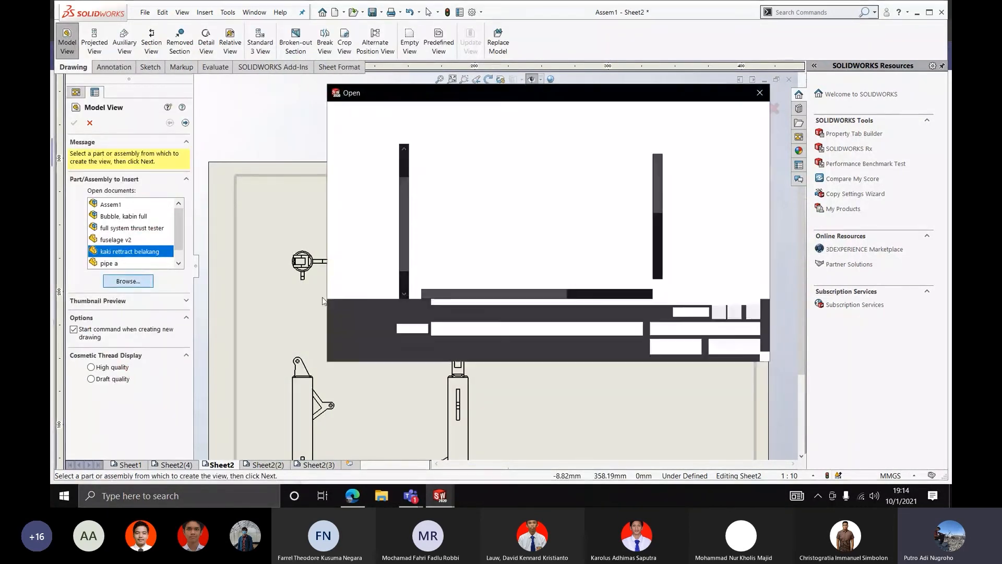
pyautogui.scroll(-3, 485, 264)
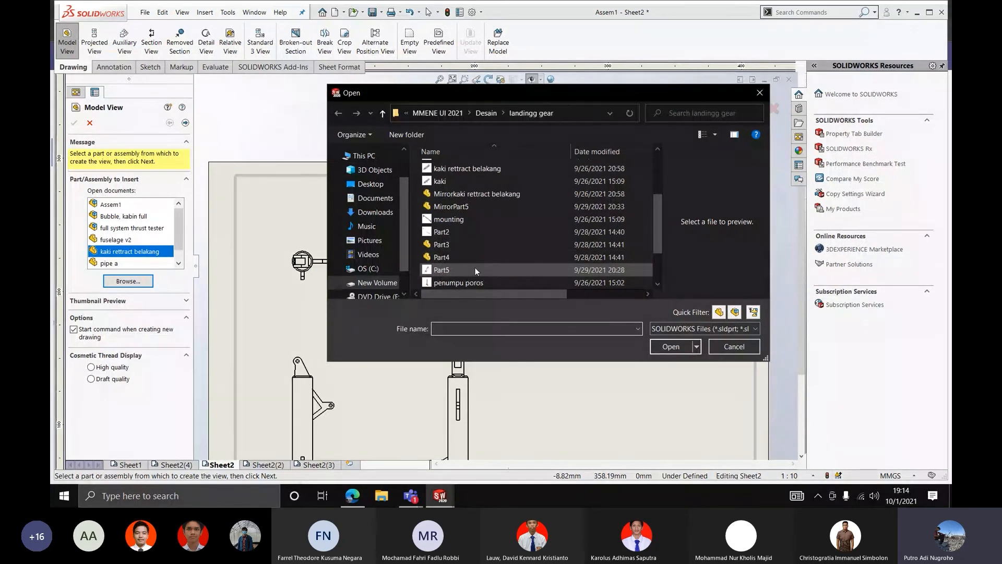
pyautogui.click(383, 113)
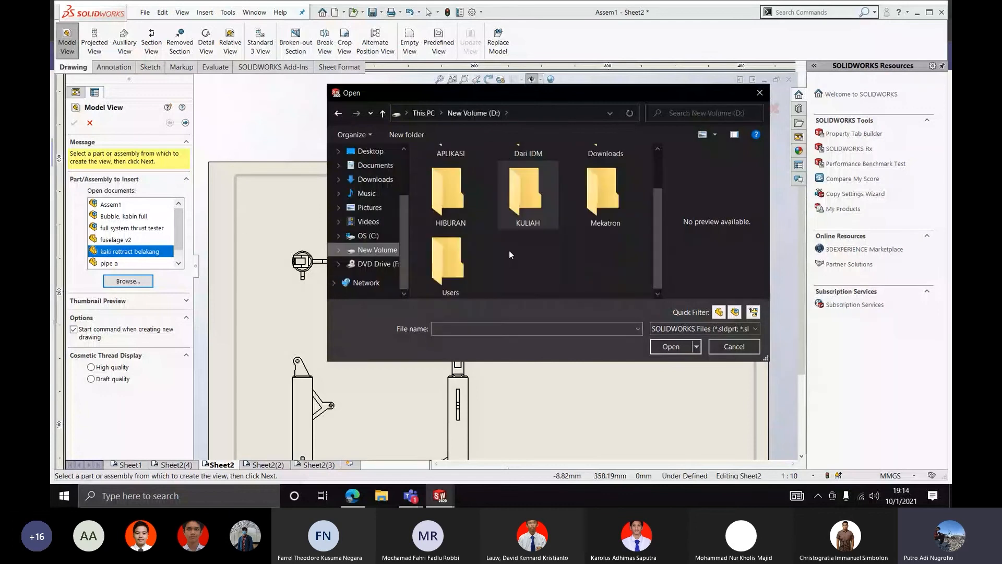
pyautogui.doubleClick(544, 221)
pyautogui.doubleClick(481, 244)
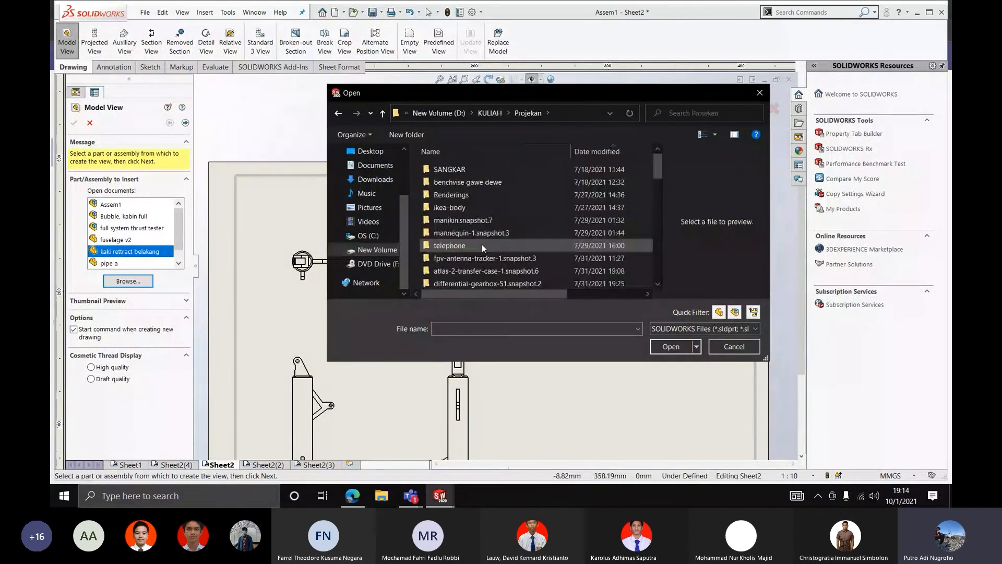
pyautogui.scroll(-4, 481, 245)
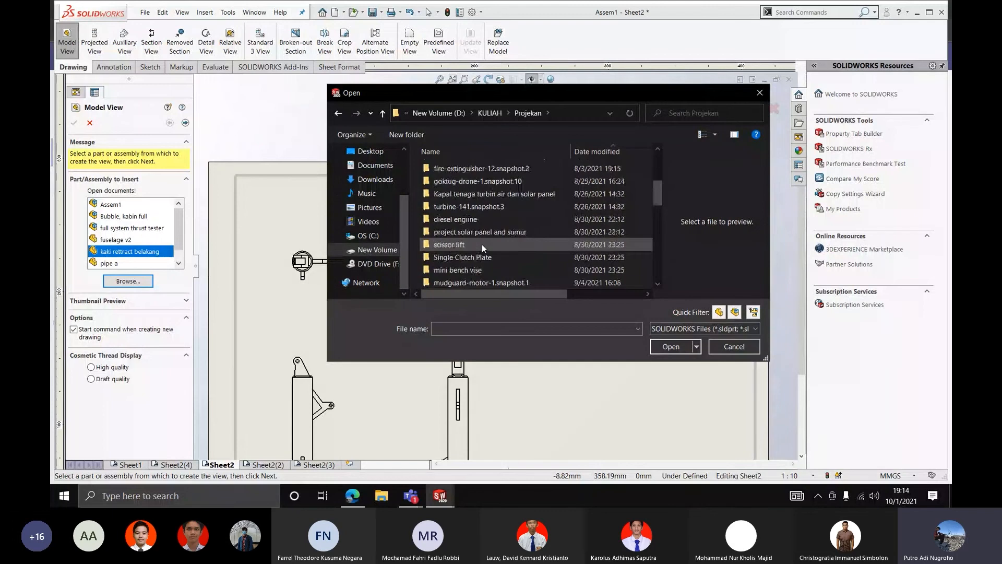
pyautogui.scroll(-5, 481, 244)
pyautogui.doubleClick(480, 243)
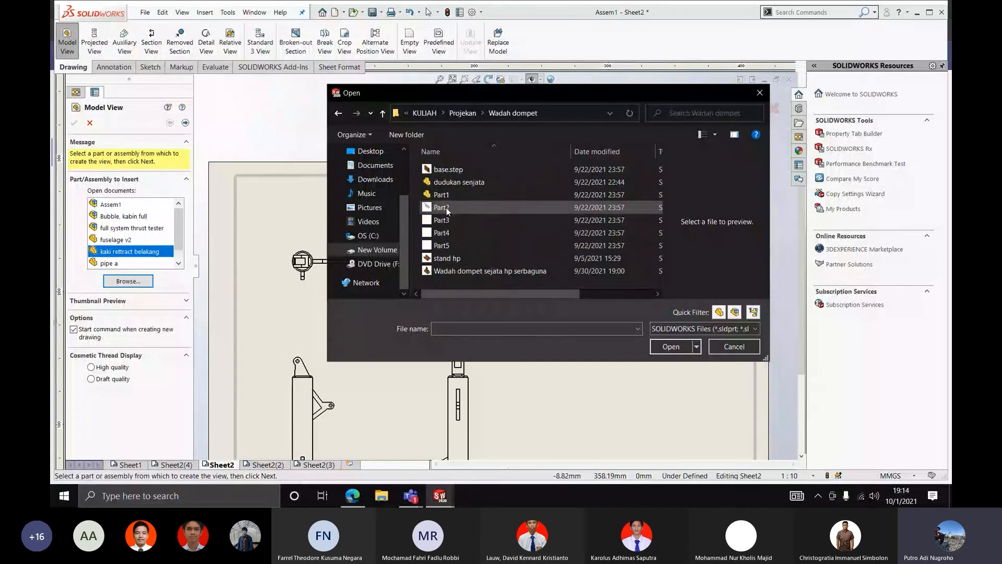
# Insert the base.step part's front view in the upper-right area of Sheet2, without adding projected views
pyautogui.click(444, 171)
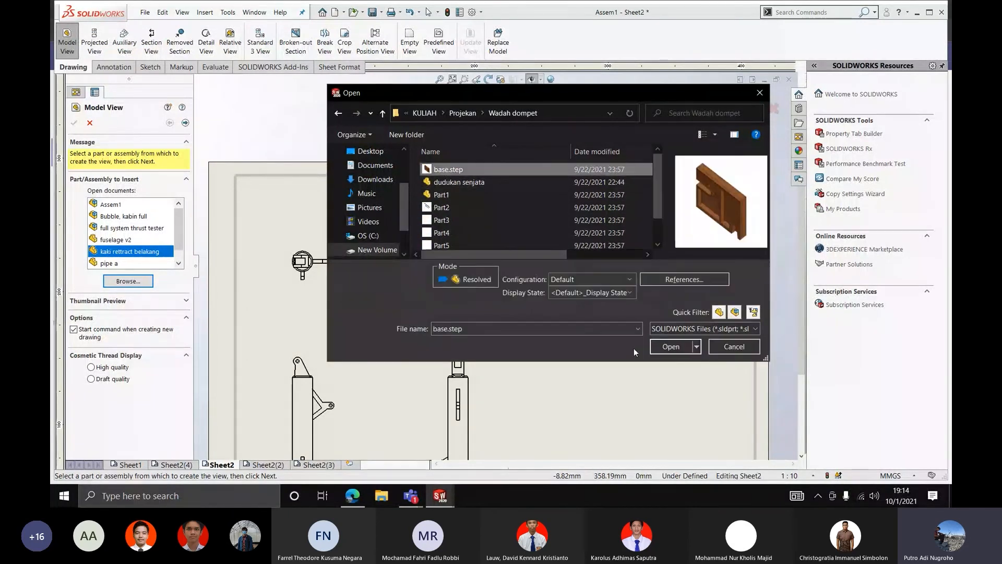
pyautogui.click(670, 346)
pyautogui.press('z')
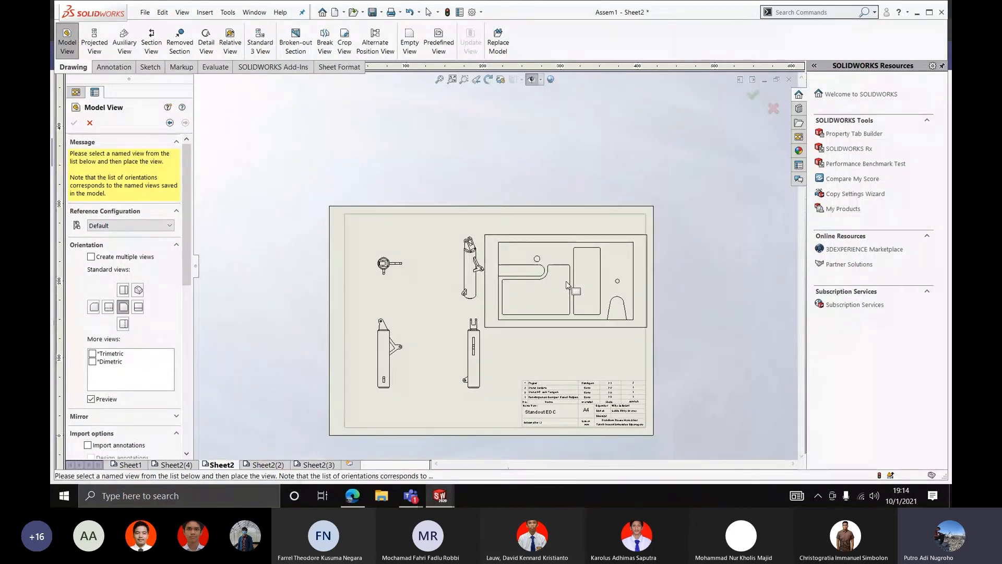
pyautogui.press('Escape')
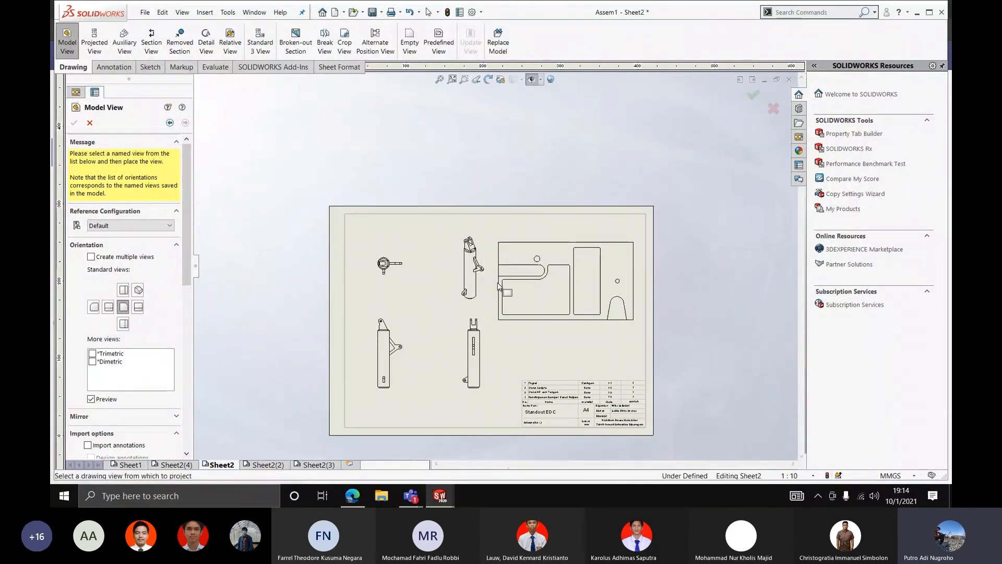
# Delete the isometric, top, front and side views of the kaki rettract belakang part from Sheet2
pyautogui.click(485, 298)
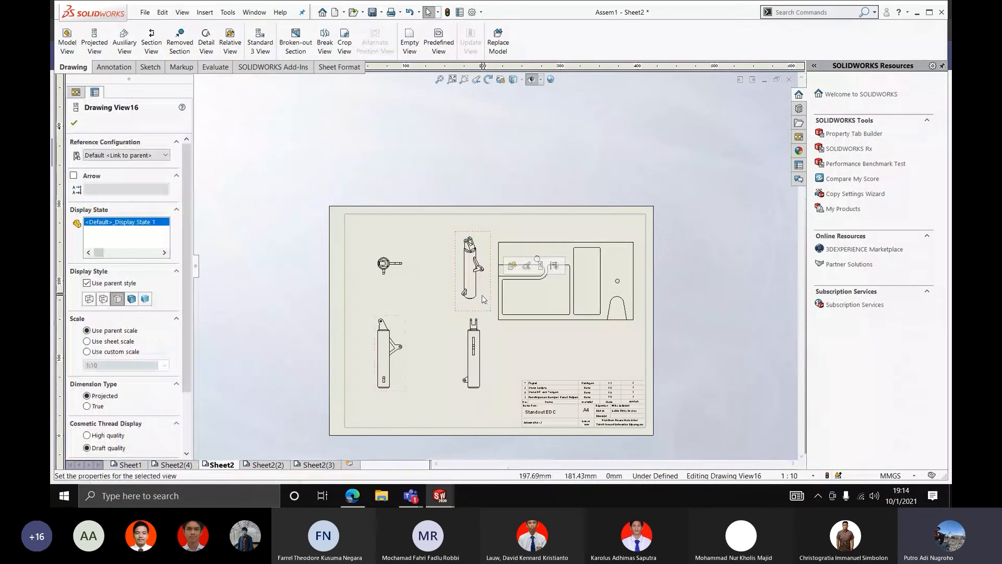
pyautogui.press('Delete')
pyautogui.click(400, 272)
pyautogui.press('Delete')
pyautogui.click(403, 365)
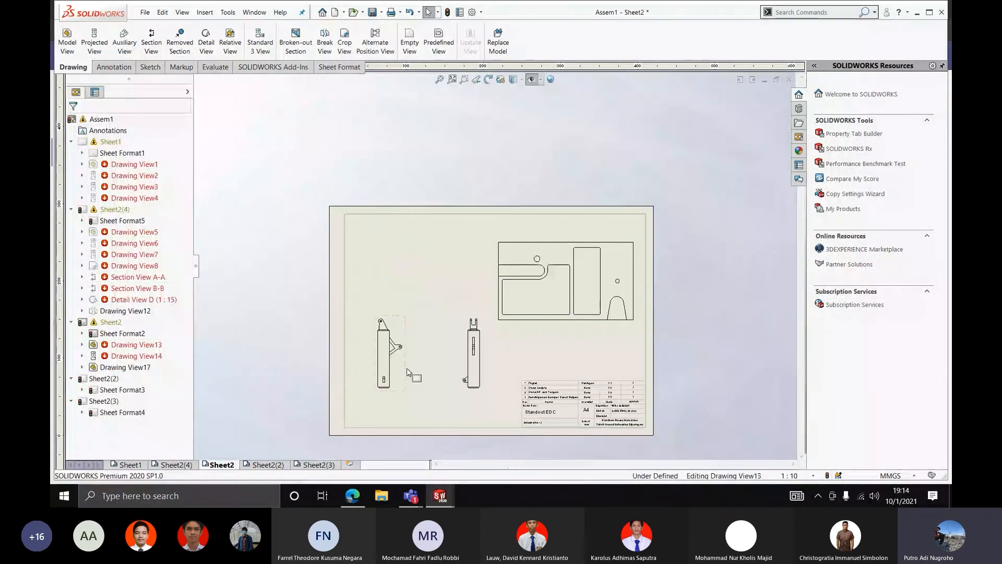
pyautogui.press('Delete')
pyautogui.click(464, 360)
pyautogui.press('Delete')
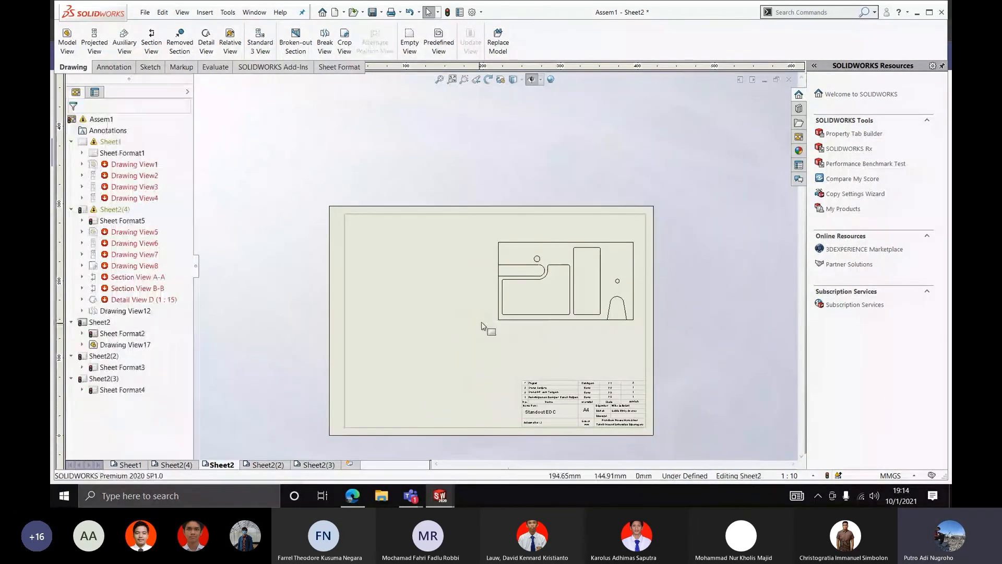
# Move the base part's front view to the upper-left area of Sheet2, inside the border
pyautogui.moveTo(504, 327); pyautogui.dragTo(369, 317)
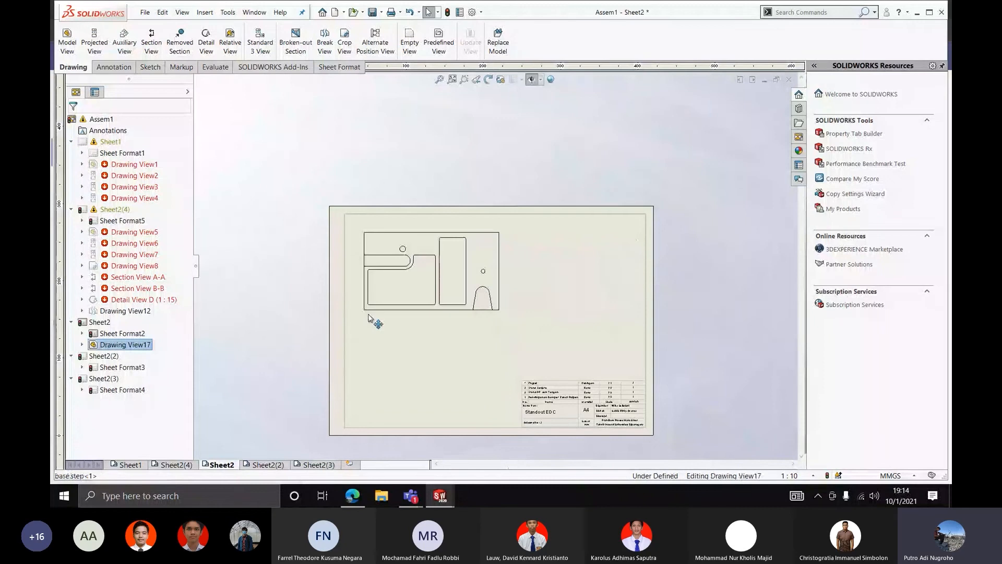
# Delete the landing gear's front, top, isometric and side views from Sheet1
pyautogui.click(130, 465)
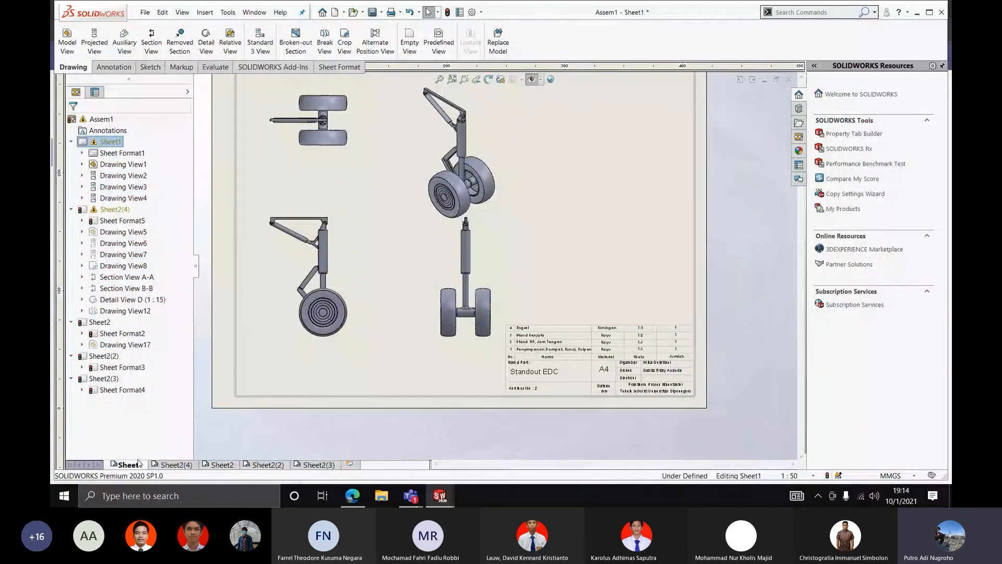
pyautogui.scroll(3, 405, 222)
pyautogui.scroll(-2, 405, 221)
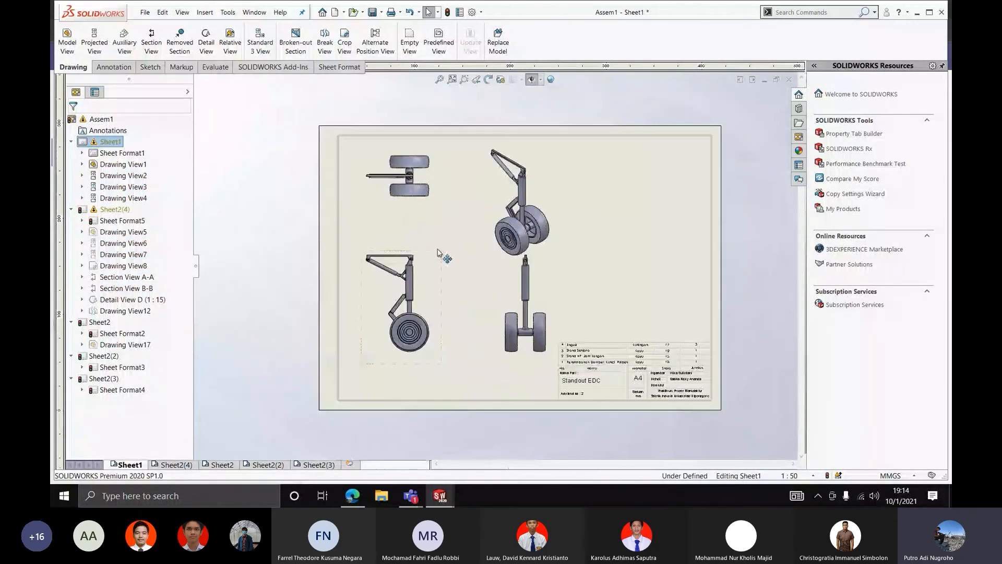
pyautogui.press('Delete')
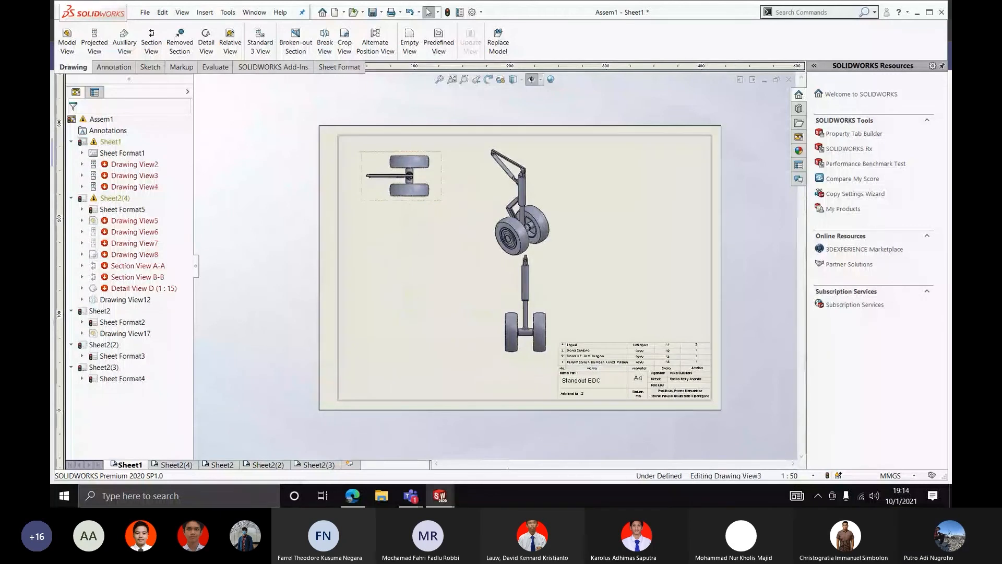
pyautogui.press('Delete')
pyautogui.click(481, 190)
pyautogui.press('Delete')
pyautogui.click(510, 292)
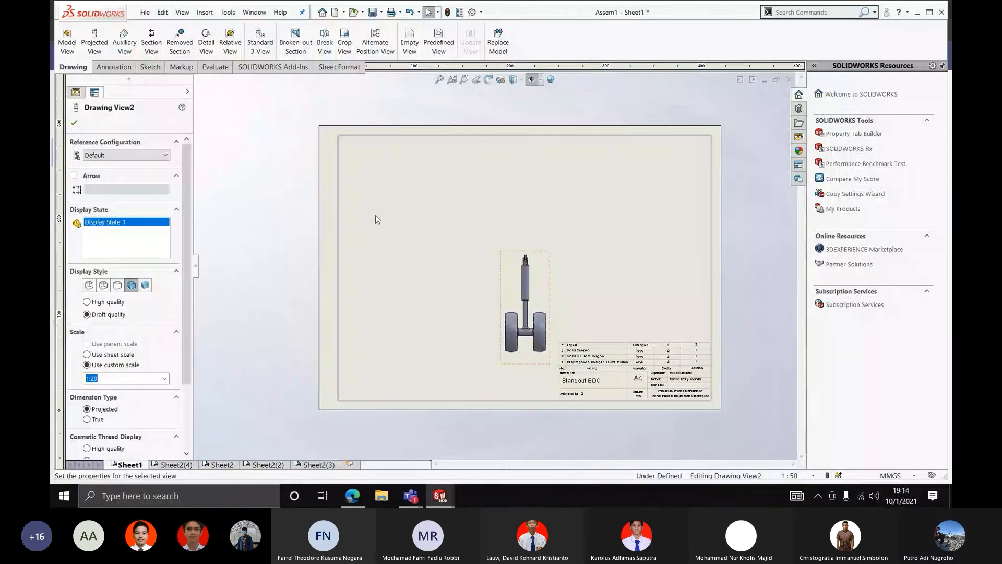
pyautogui.press('Delete')
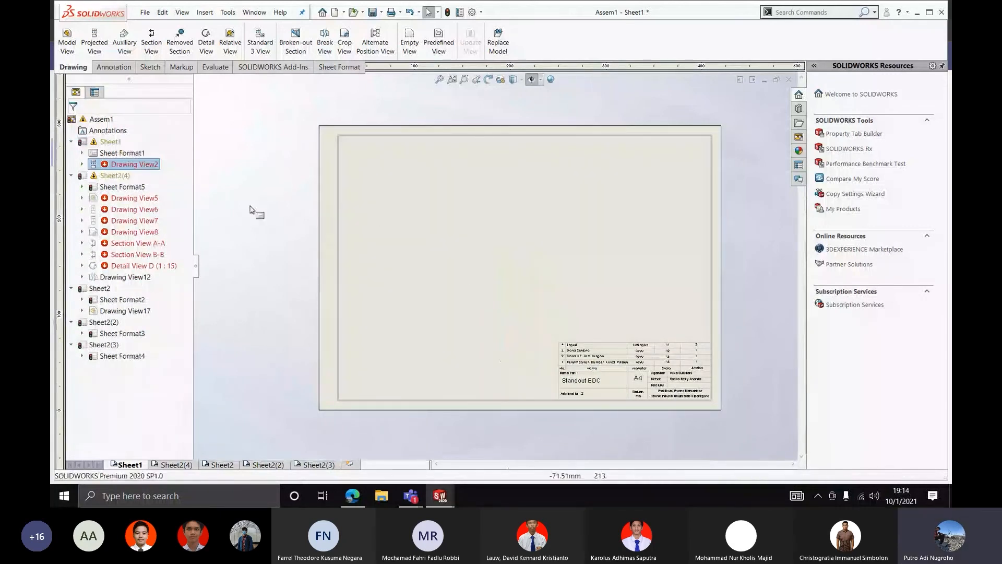
# Insert the front view of the Wadah dompet sejata hp serbaguna assembly on Sheet1's left half, without adding projected views
pyautogui.click(67, 42)
pyautogui.click(128, 280)
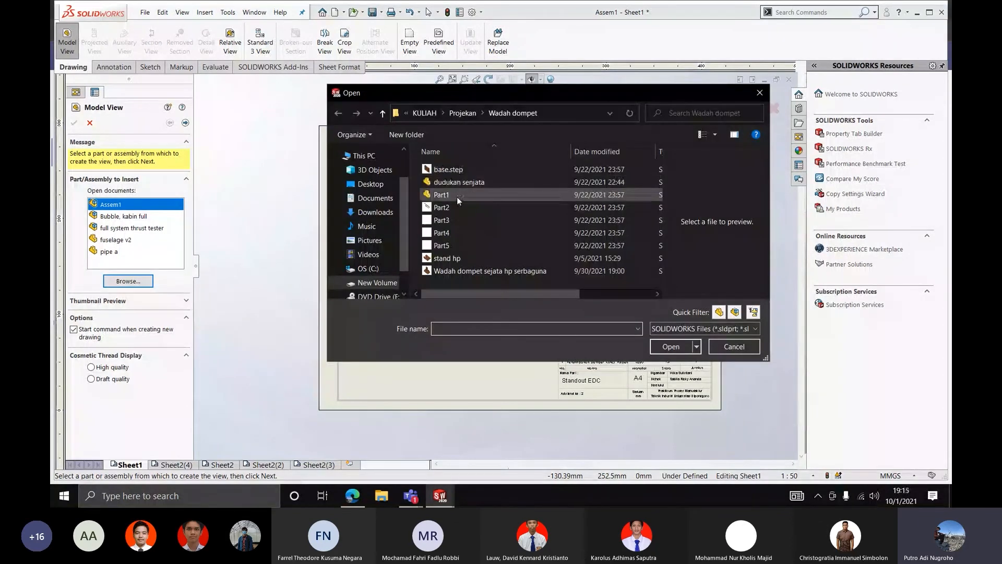
pyautogui.click(521, 271)
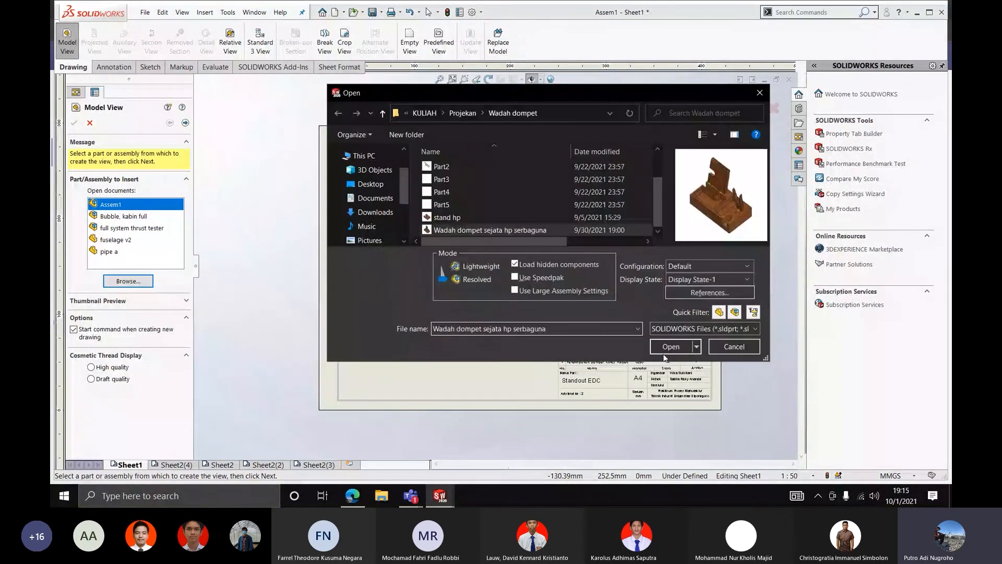
pyautogui.click(664, 354)
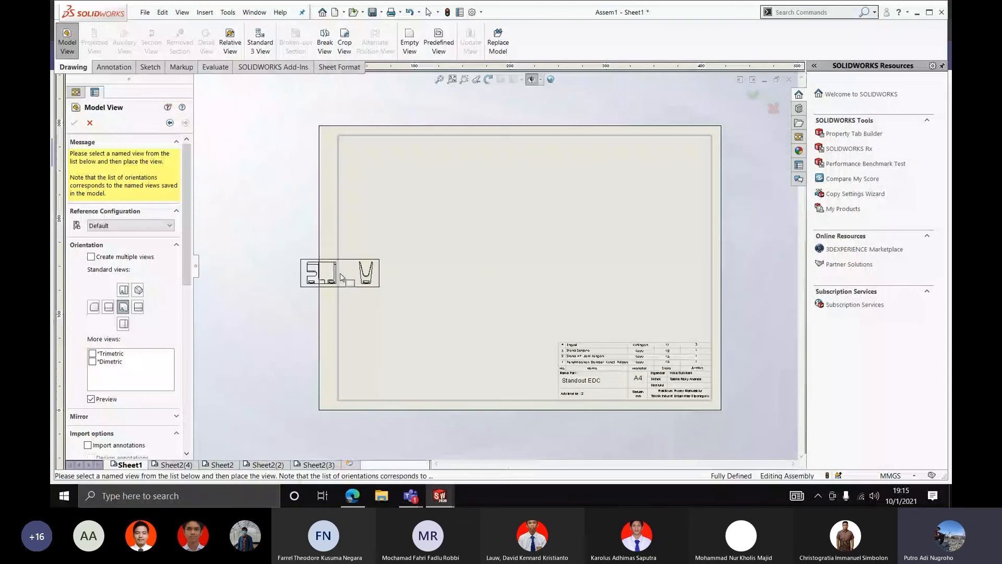
pyautogui.click(409, 264)
pyautogui.press('Escape')
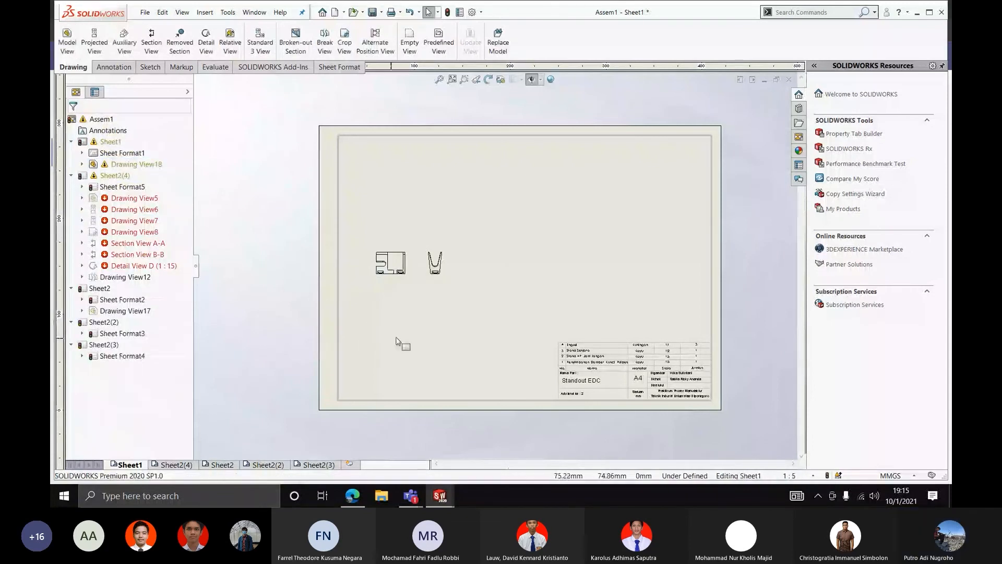
# Switch to the Draw1 drawing, look through the recent documents and browse for a file to open in the Wadah dompet folder
pyautogui.moveTo(440, 496)
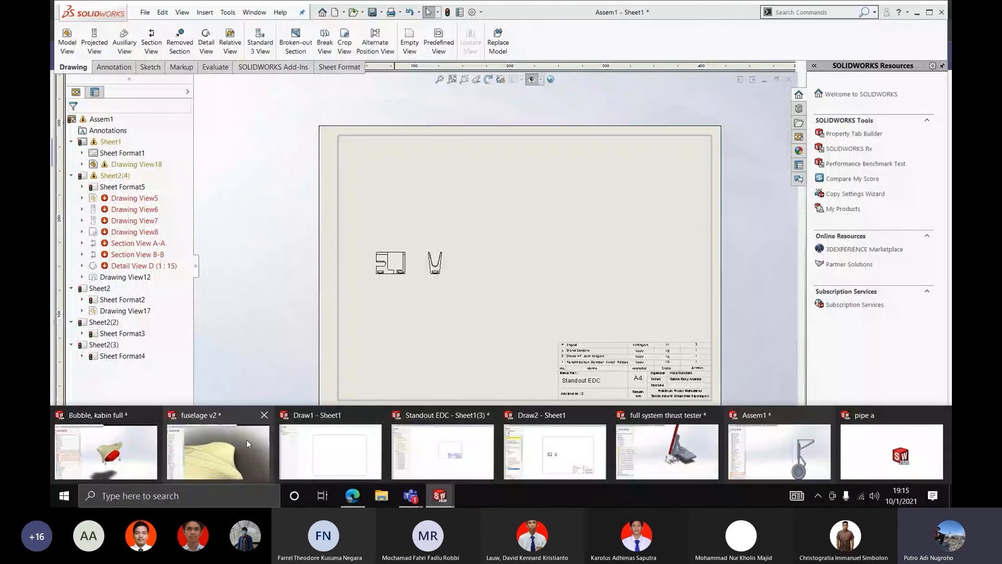
pyautogui.click(330, 449)
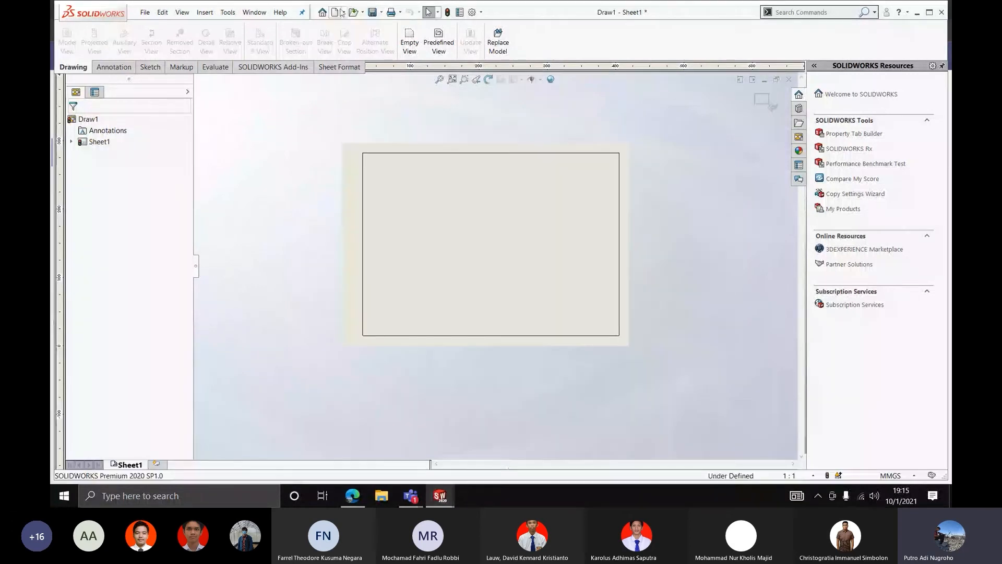
pyautogui.click(362, 12)
pyautogui.click(391, 37)
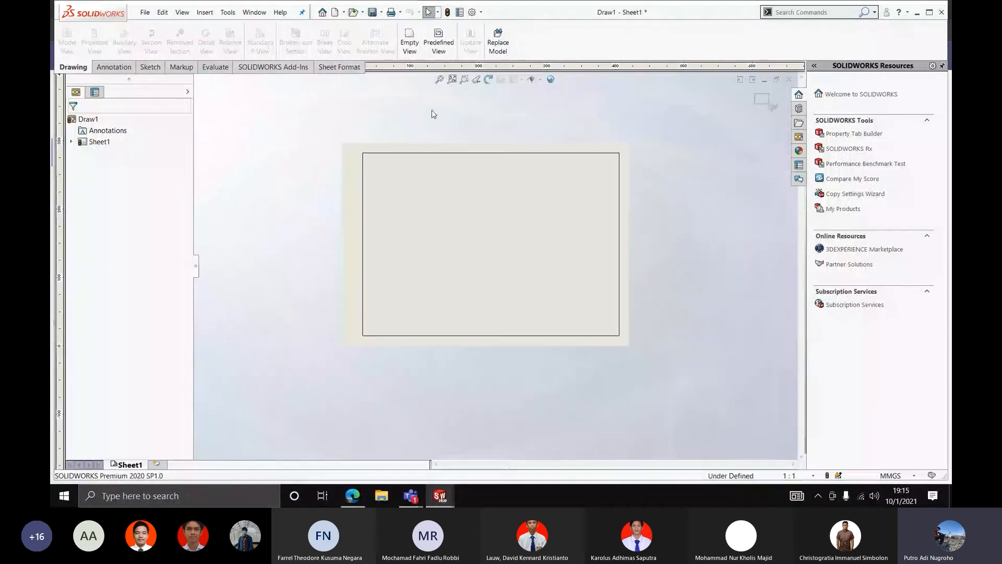
pyautogui.scroll(-10, 550, 263)
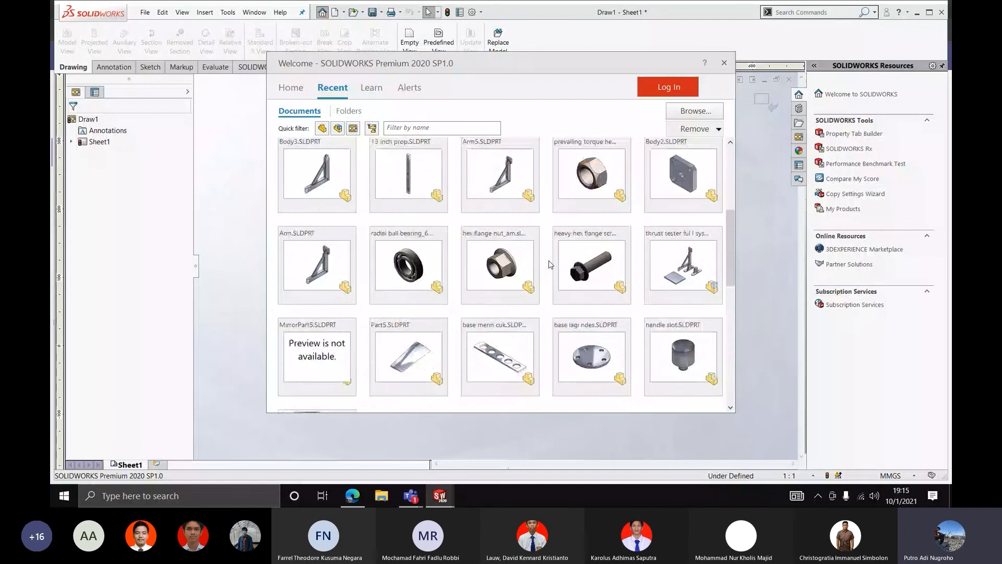
pyautogui.scroll(3, 544, 265)
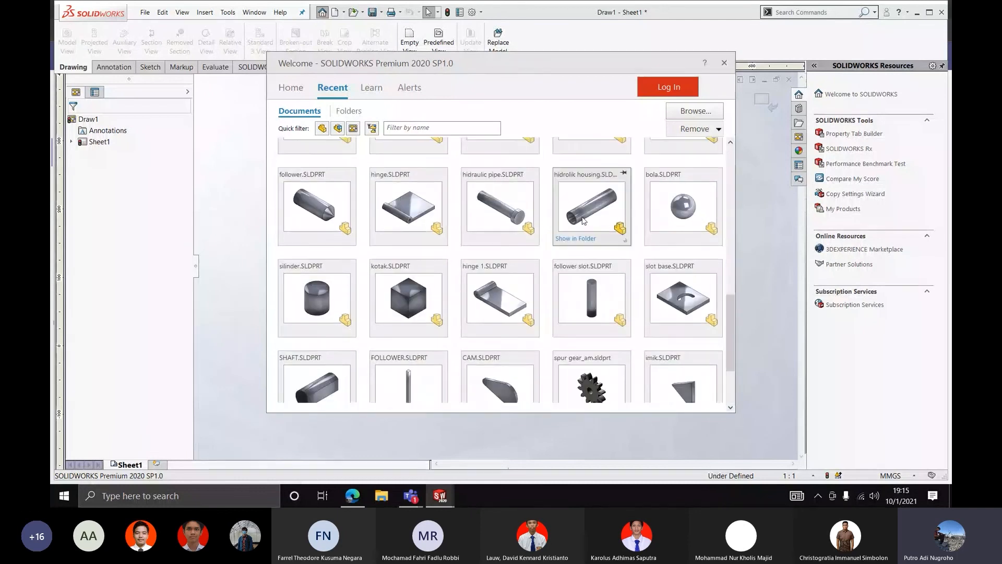
pyautogui.click(583, 167)
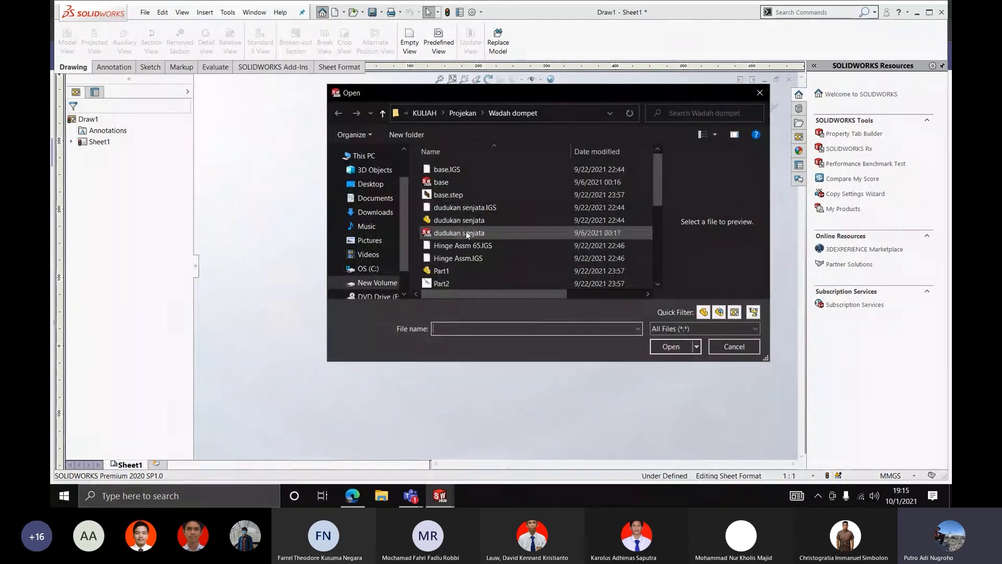
# Open the Wadah dompet sejata hp serbaguna assembly from the Wadah dompet folder
pyautogui.scroll(-4, 467, 240)
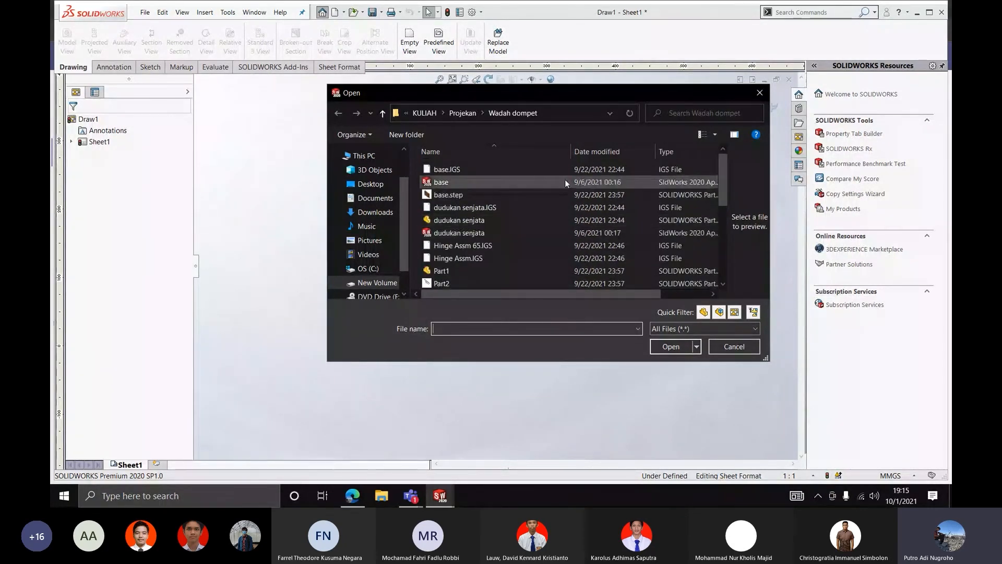
pyautogui.scroll(-3, 538, 241)
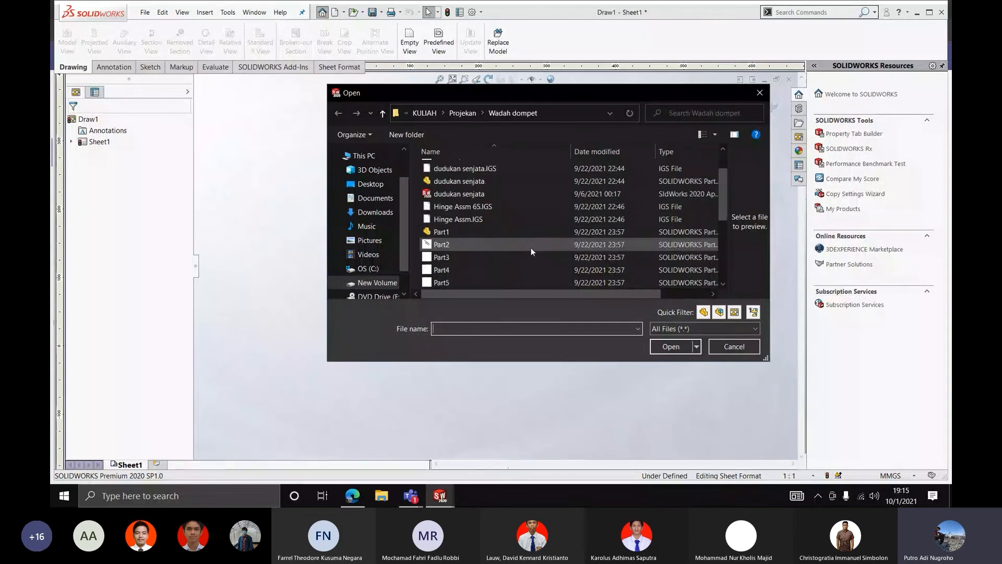
pyautogui.scroll(-3, 511, 248)
pyautogui.click(509, 253)
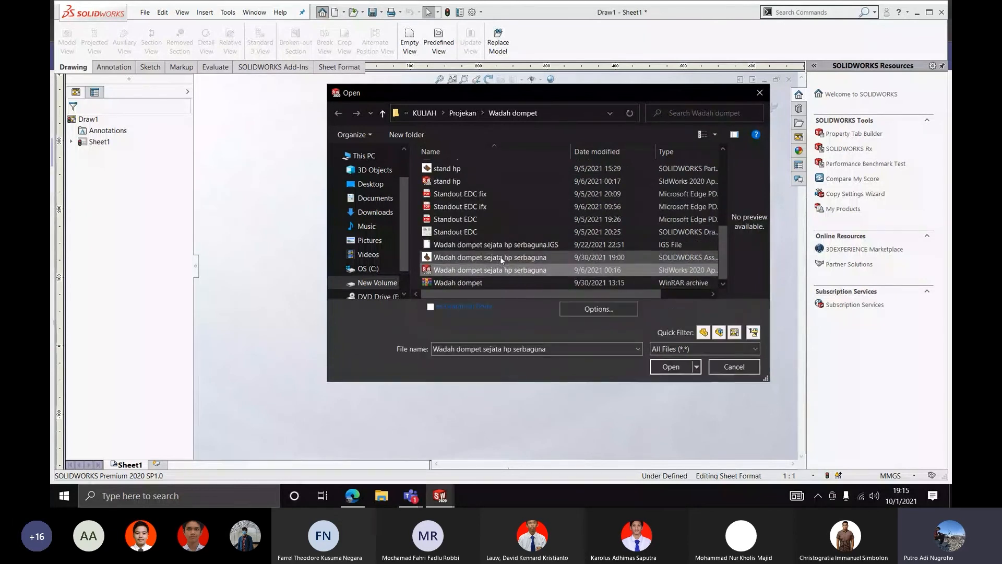
pyautogui.click(667, 372)
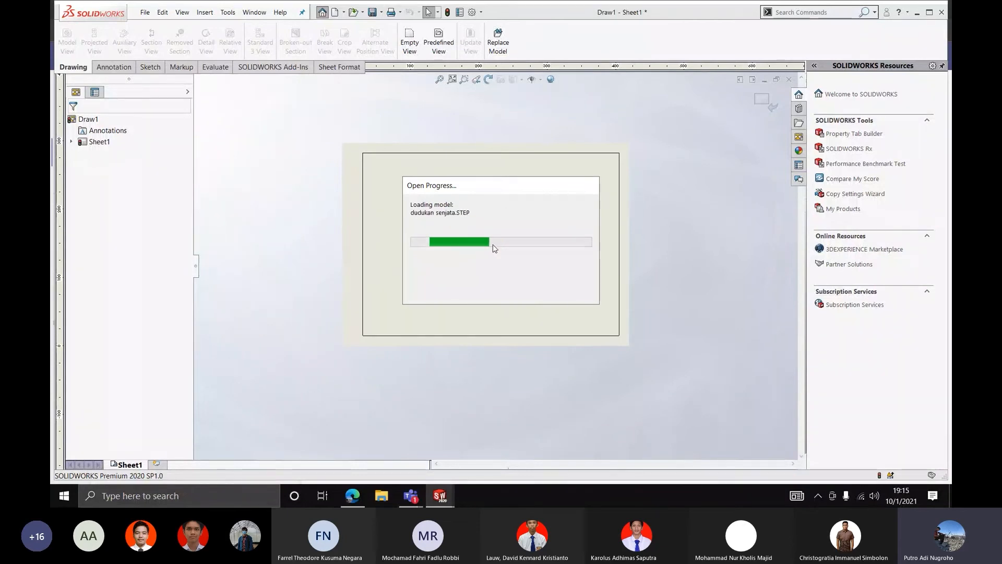
pyautogui.scroll(4, 477, 258)
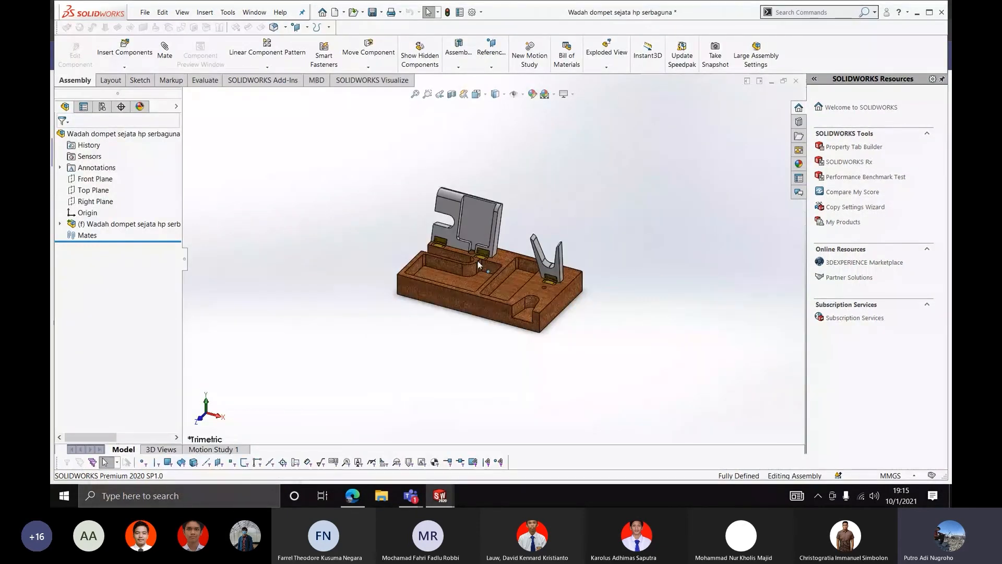
pyautogui.scroll(-3, 481, 259)
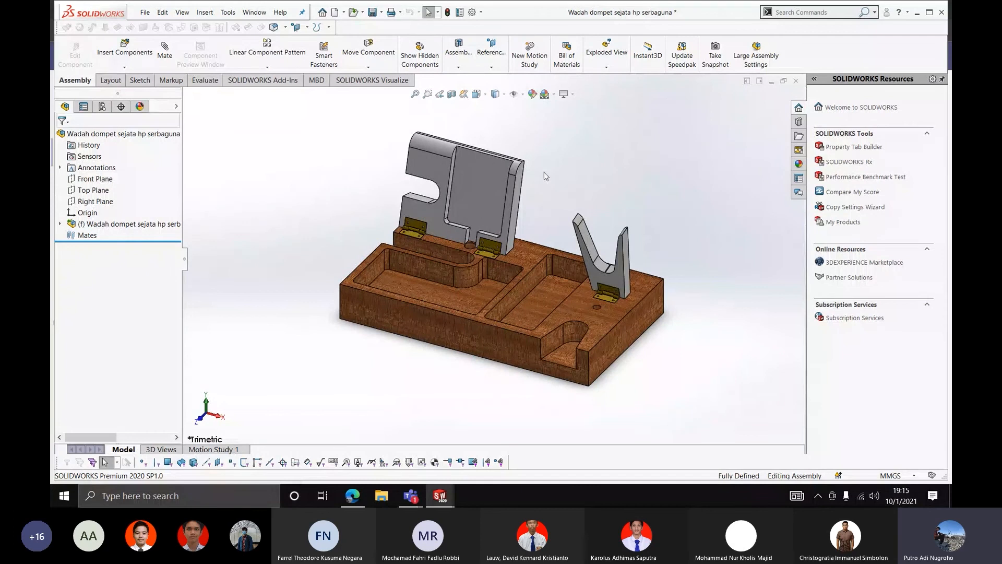
# Assign the Mahogany material from the Woods category to the stand hp part inside the nested subassembly
pyautogui.click(60, 224)
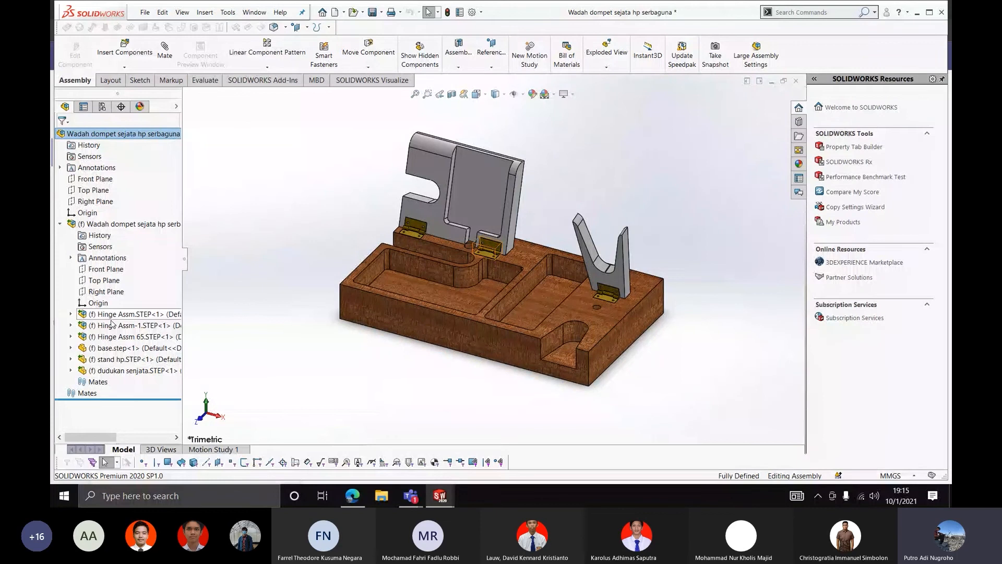
pyautogui.doubleClick(113, 360)
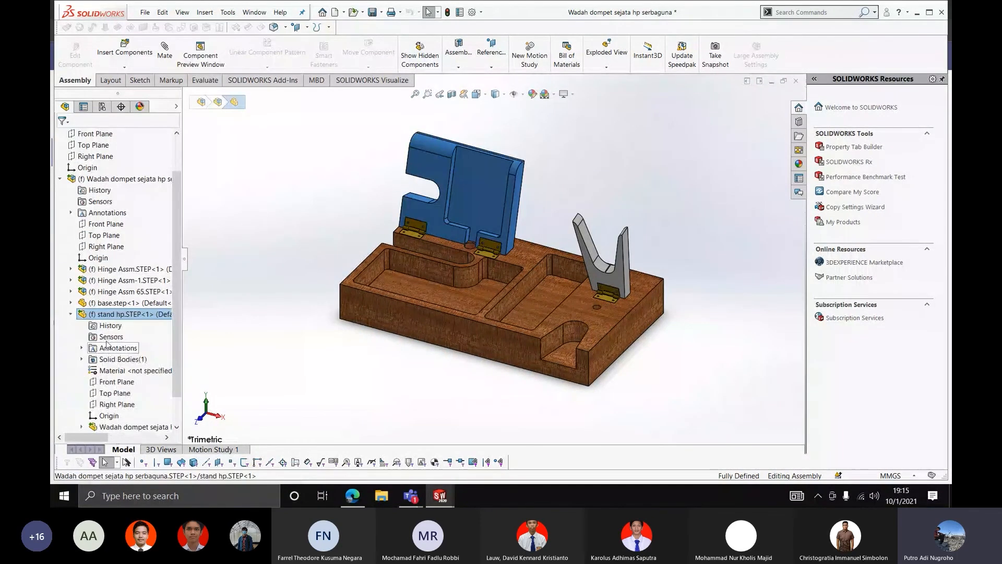
pyautogui.click(115, 367)
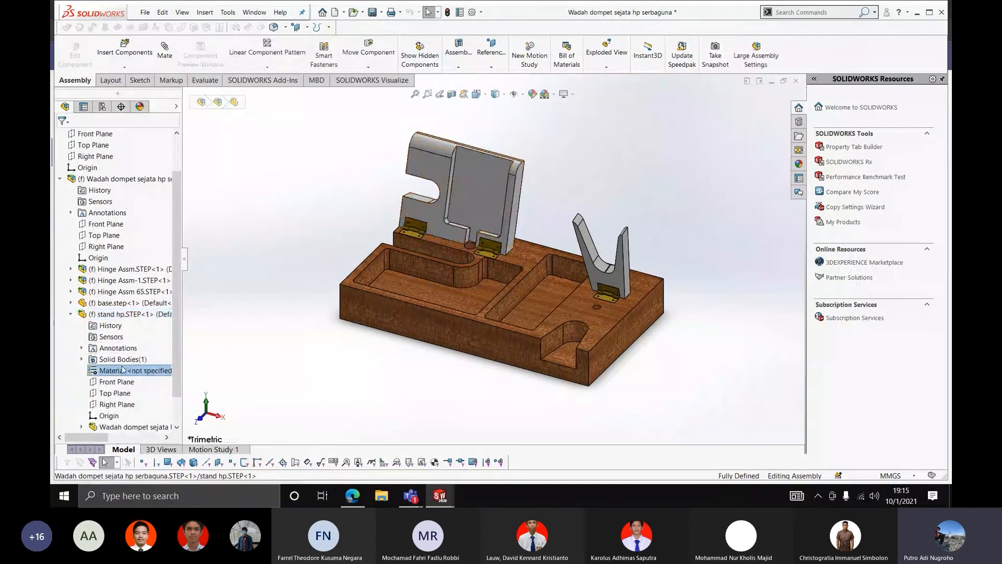
pyautogui.rightClick(124, 368)
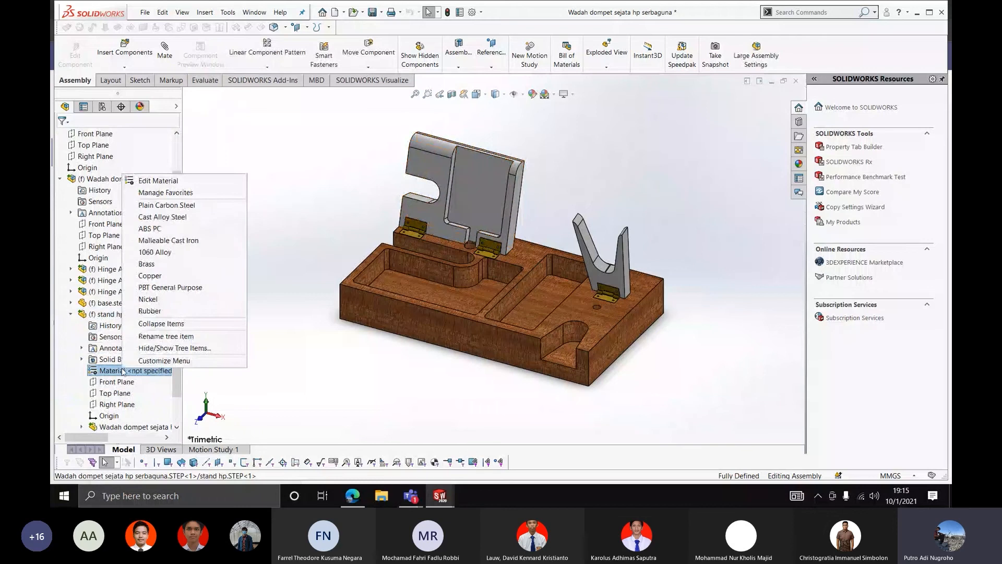
pyautogui.click(155, 181)
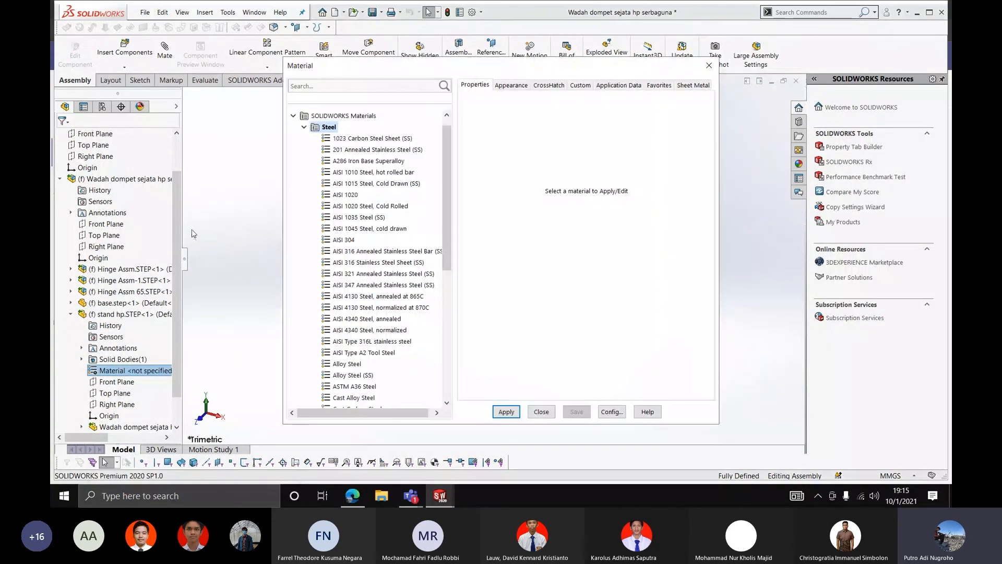
pyautogui.scroll(-7, 371, 353)
pyautogui.doubleClick(332, 375)
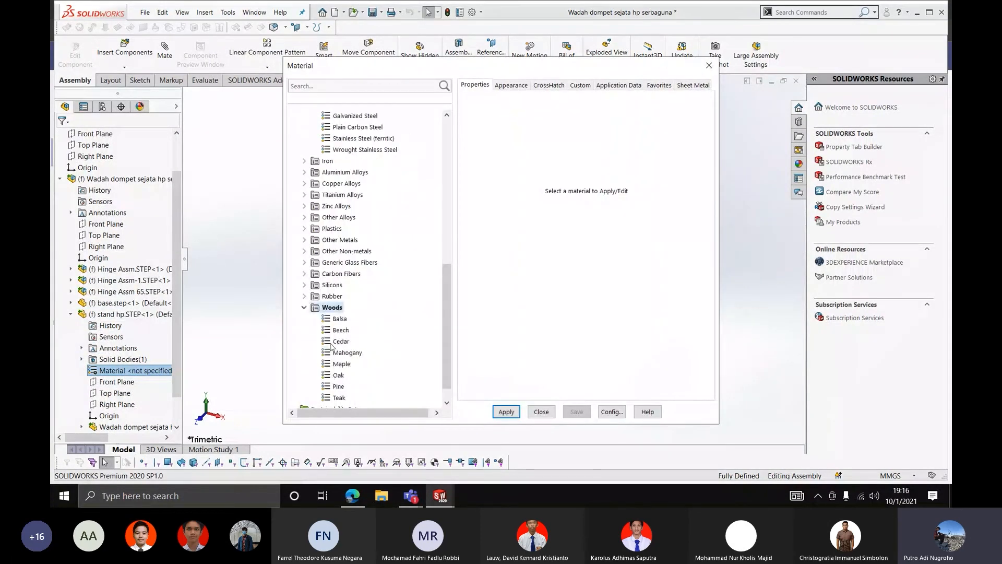
pyautogui.click(338, 319)
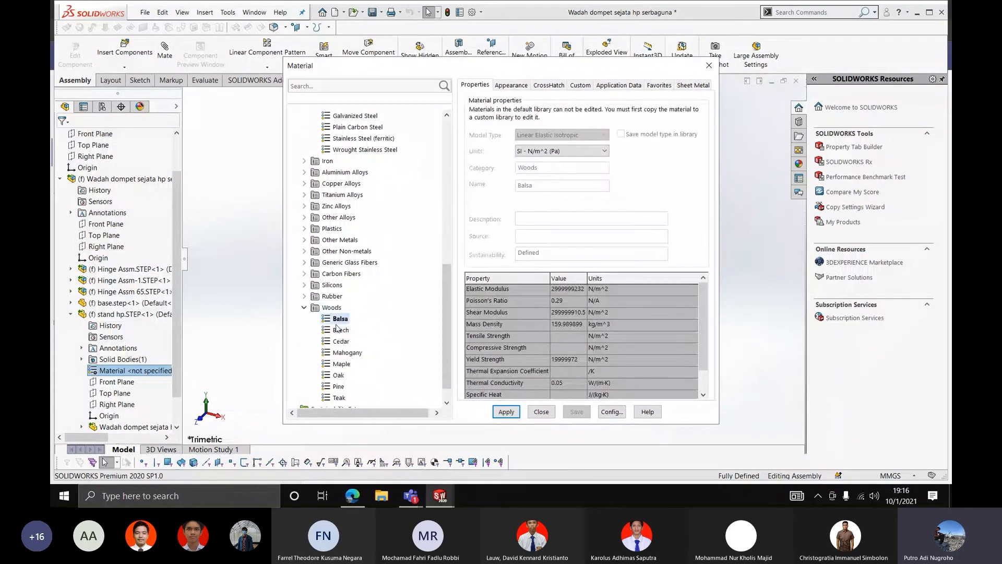
pyautogui.click(340, 330)
pyautogui.click(510, 85)
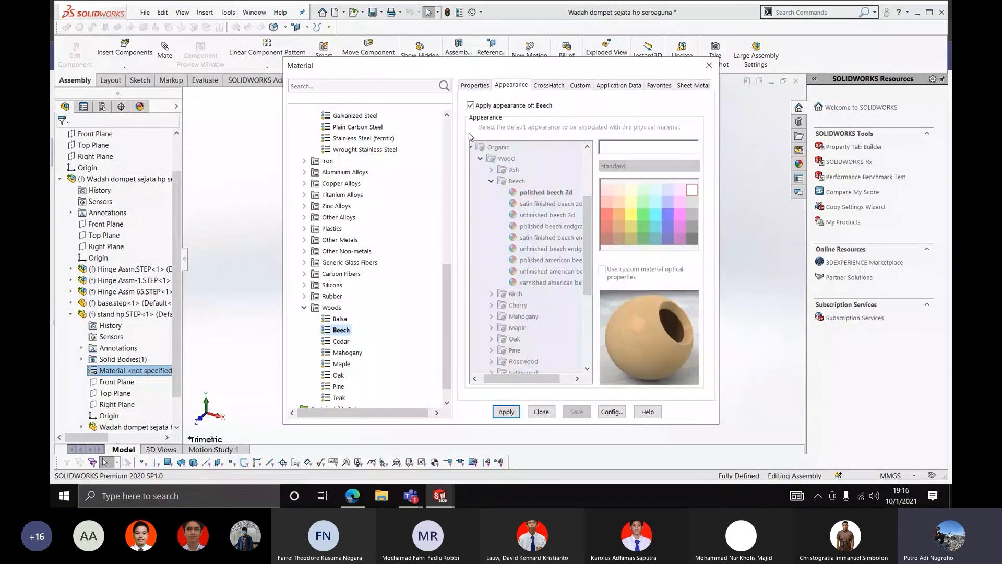
pyautogui.click(341, 340)
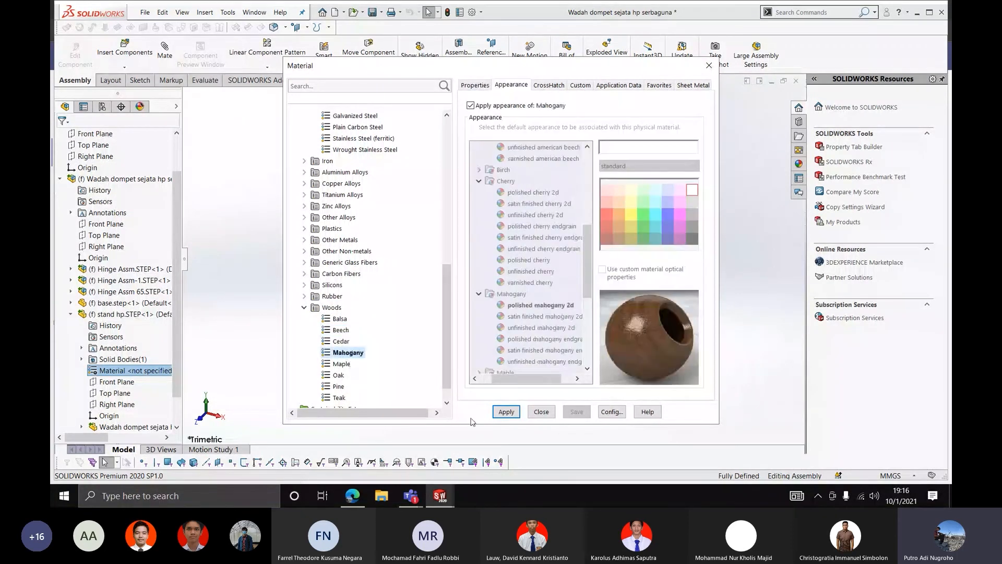
pyautogui.click(505, 412)
pyautogui.click(533, 415)
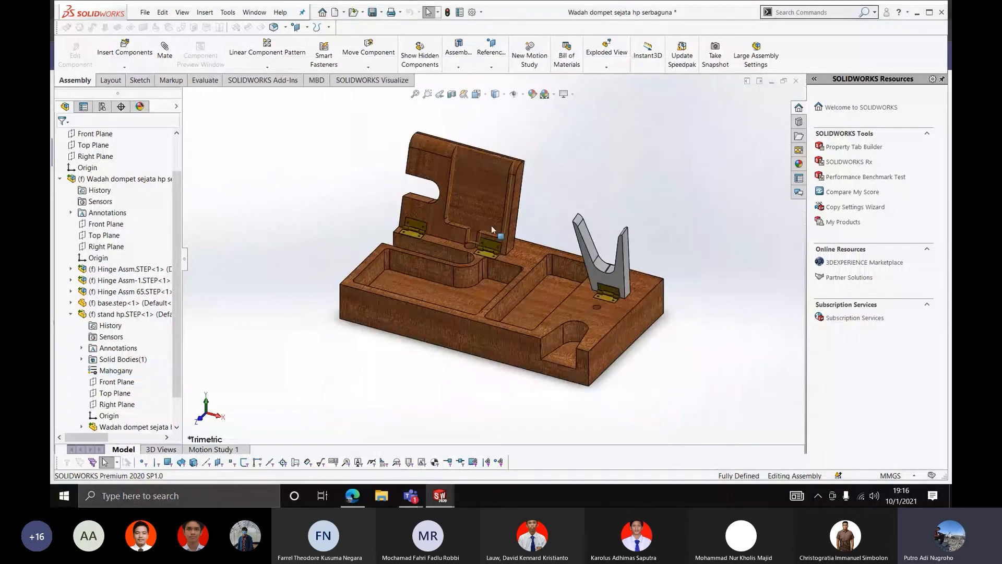
# Examine the assembly's mahogany phone stand, V-shaped holder and compartmented base up close
pyautogui.scroll(-2, 565, 253)
pyautogui.scroll(2, 562, 238)
pyautogui.scroll(-2, 562, 231)
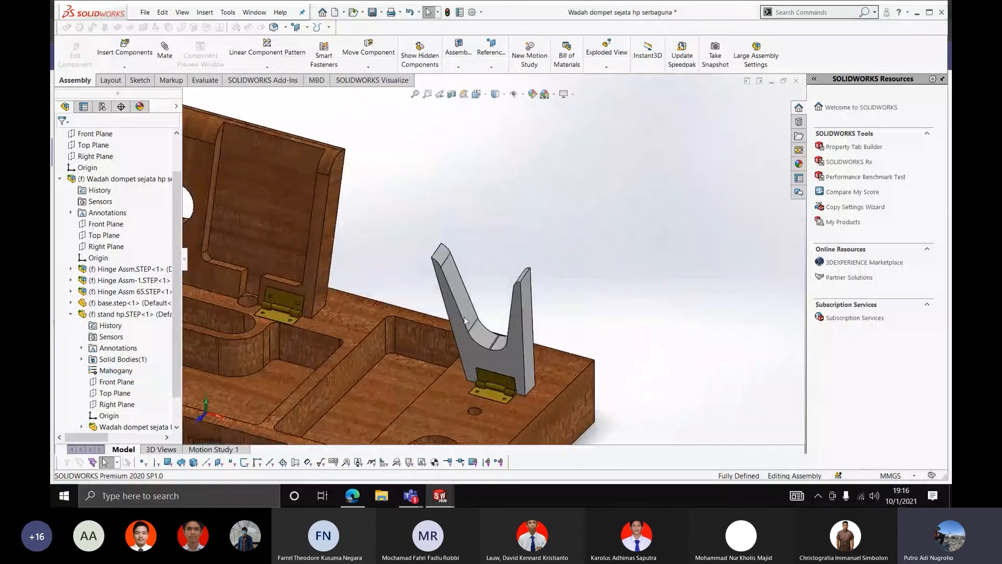
pyautogui.scroll(2, 447, 312)
pyautogui.scroll(-1, 447, 311)
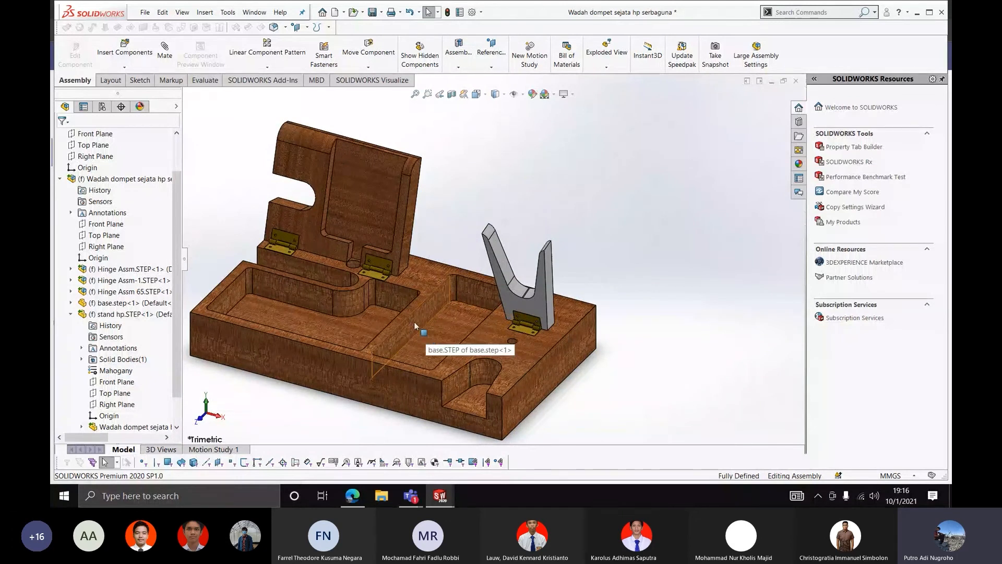
pyautogui.scroll(3, 443, 260)
pyautogui.scroll(-3, 387, 255)
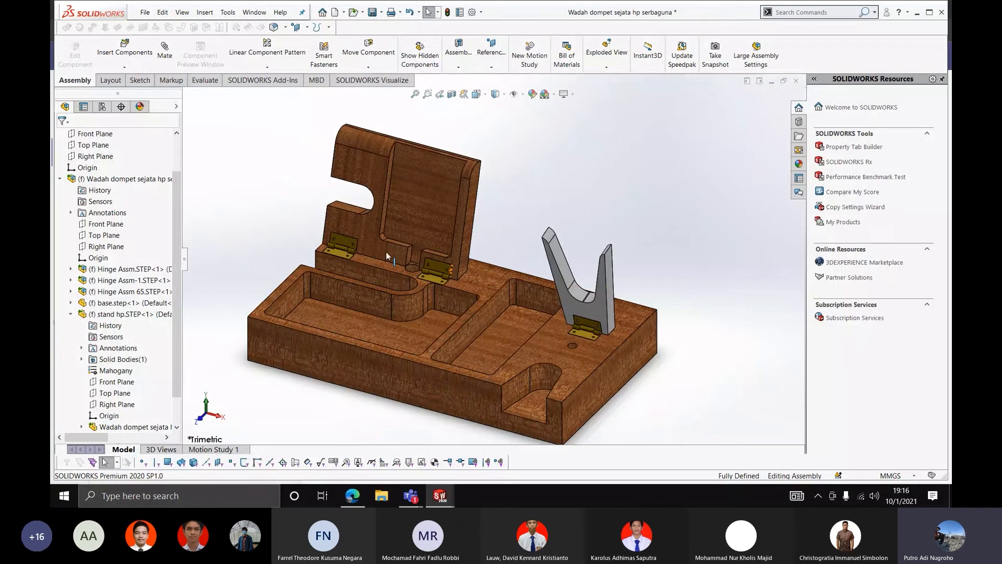
# Assign the Mahogany material from the Woods category to the dudukan senjata part inside the nested subassembly
pyautogui.scroll(-2, 499, 285)
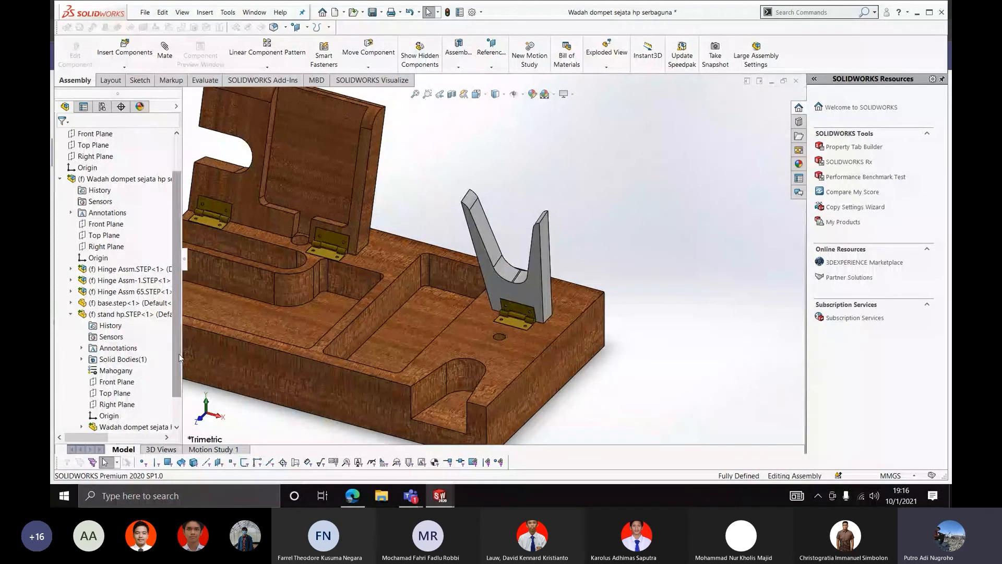
pyautogui.scroll(-1, 179, 357)
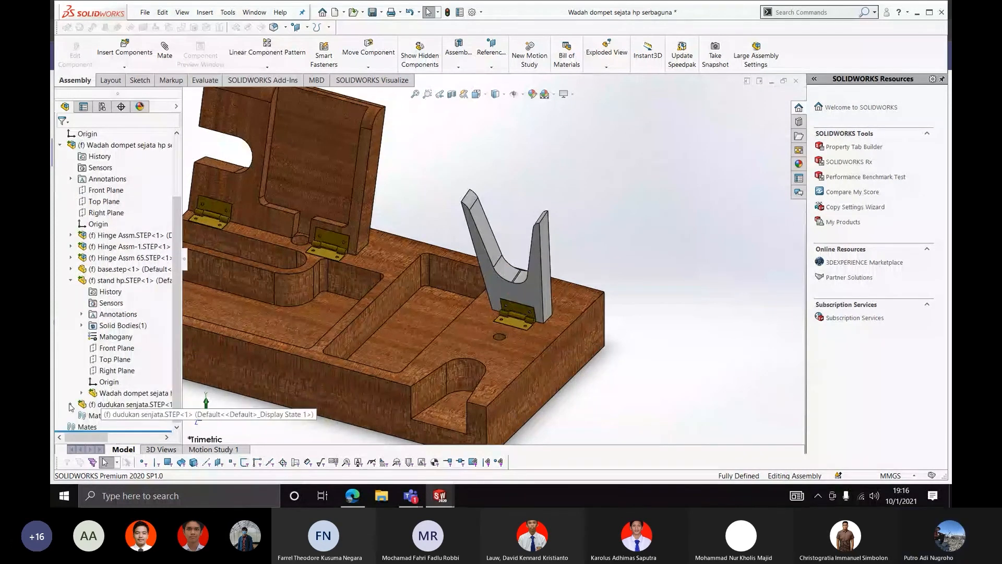
pyautogui.click(525, 291)
pyautogui.click(276, 433)
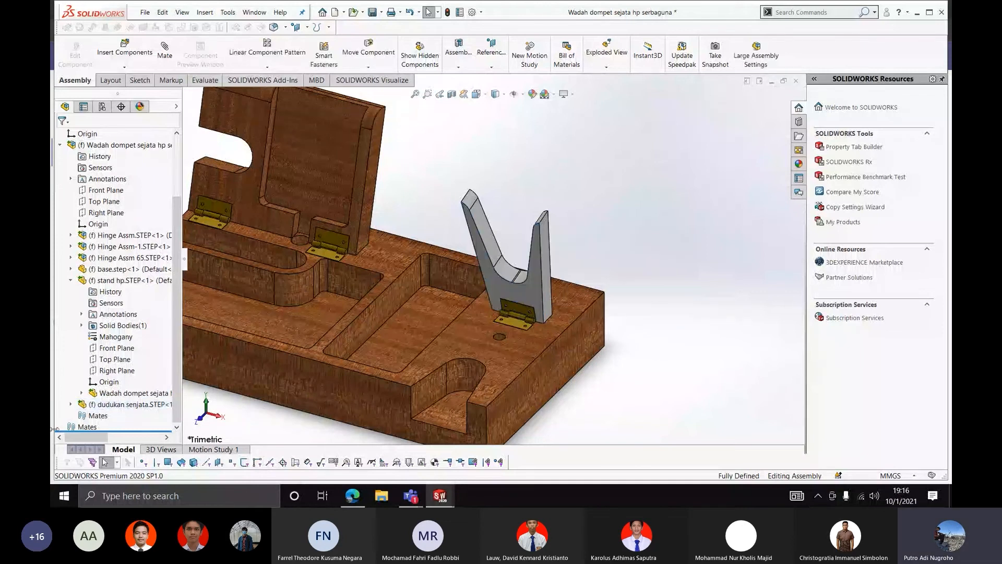
pyautogui.click(70, 404)
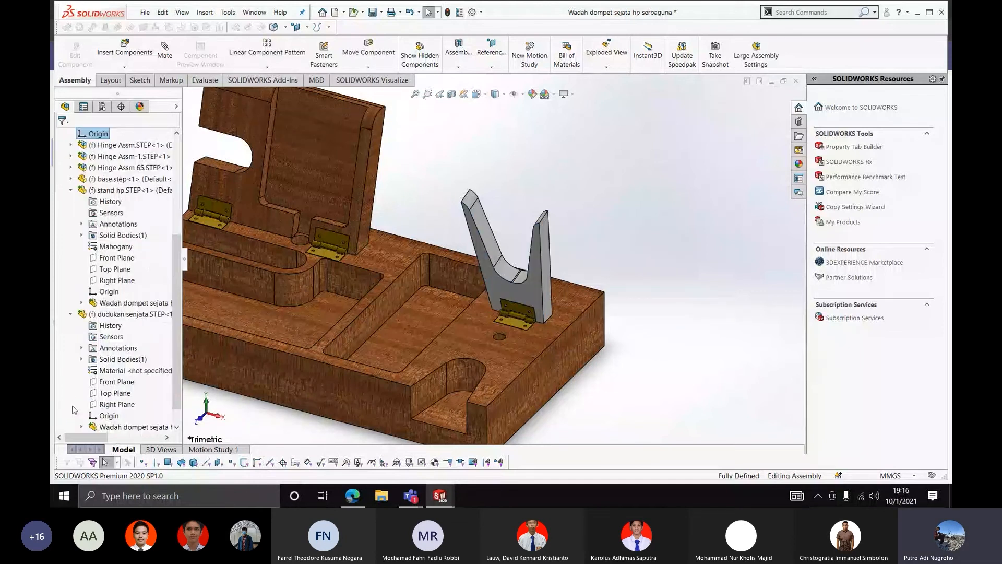
pyautogui.click(113, 370)
pyautogui.rightClick(113, 370)
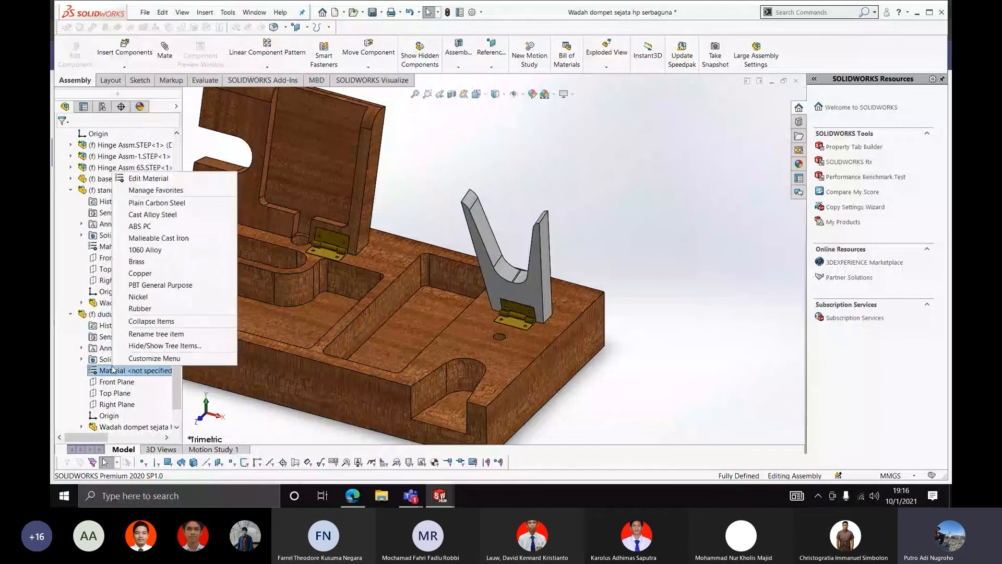
pyautogui.click(148, 182)
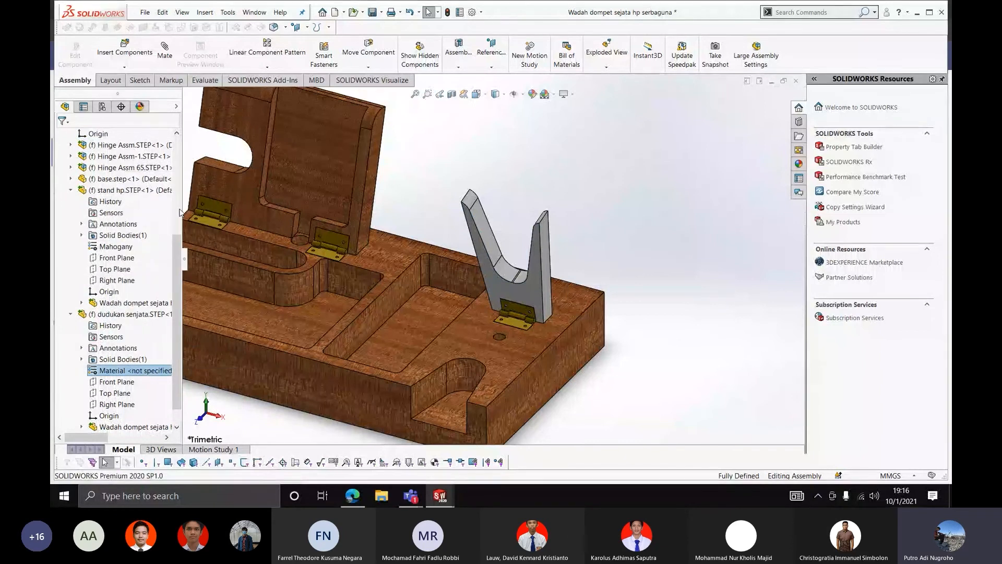
pyautogui.scroll(-6, 344, 339)
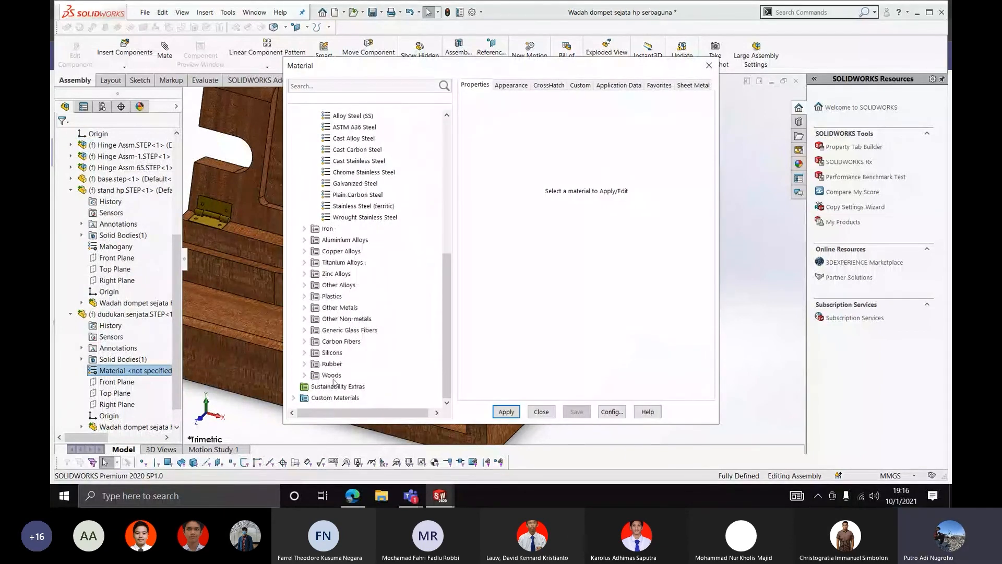
pyautogui.doubleClick(328, 375)
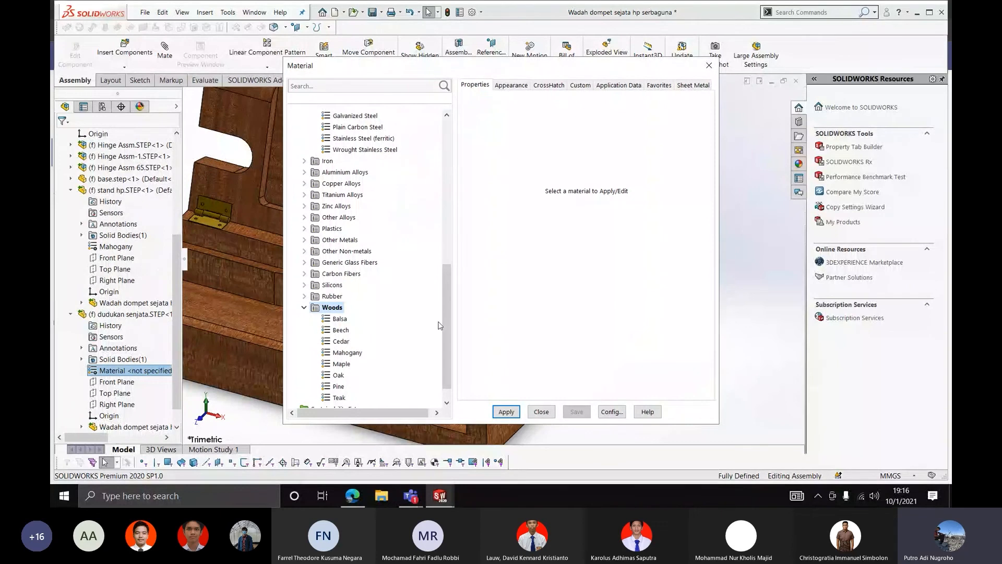
pyautogui.scroll(-2, 443, 331)
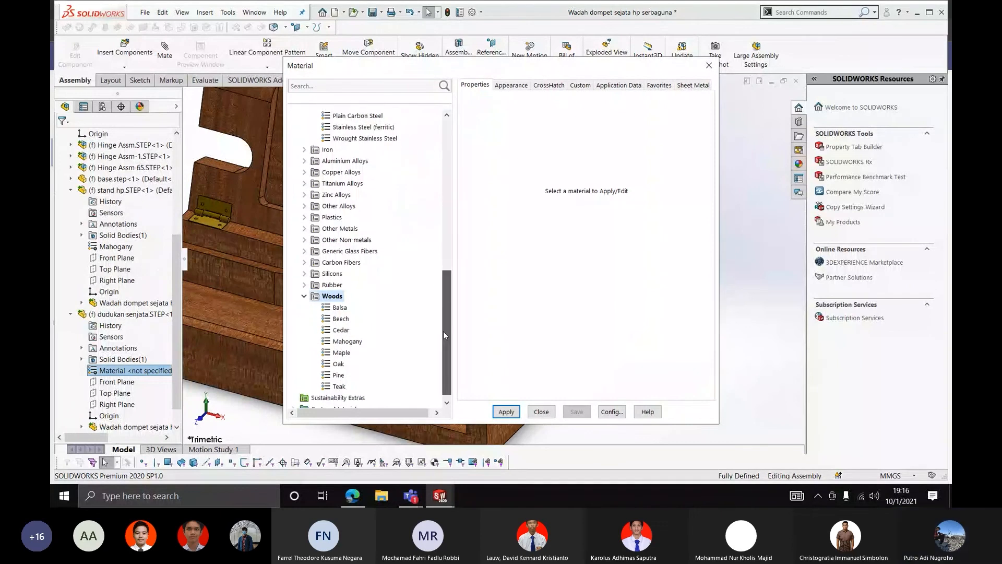
pyautogui.click(502, 87)
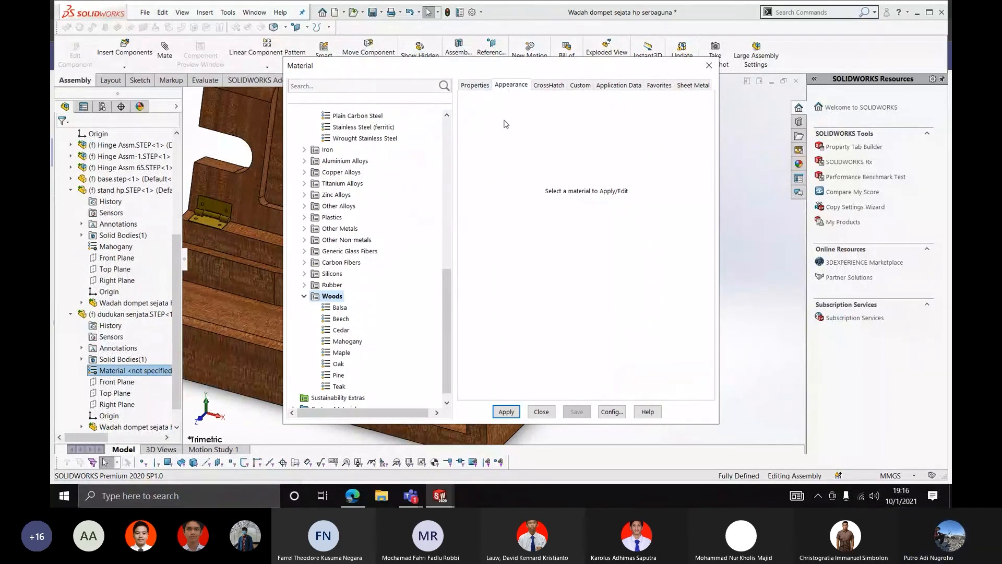
pyautogui.click(340, 307)
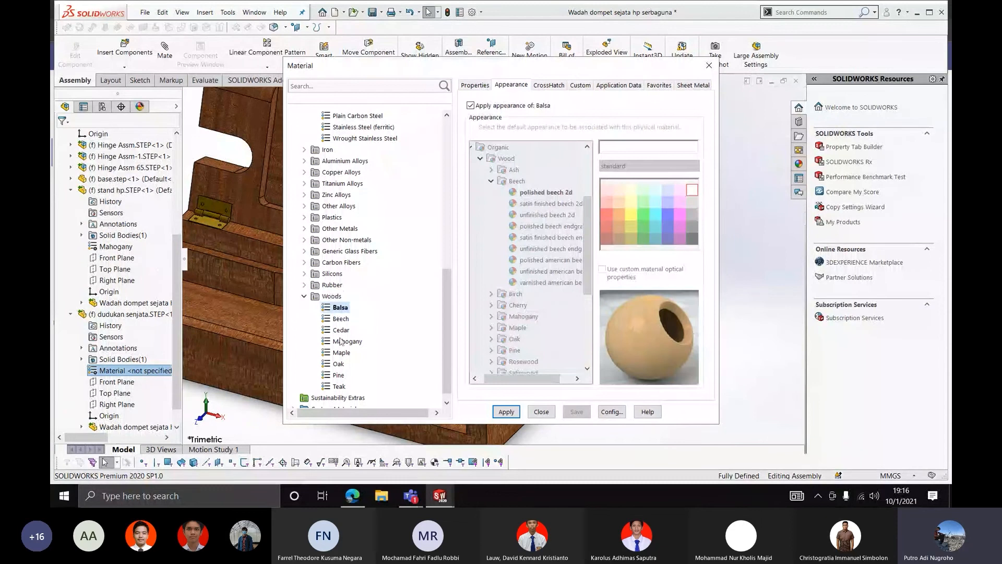
pyautogui.click(340, 330)
pyautogui.click(341, 341)
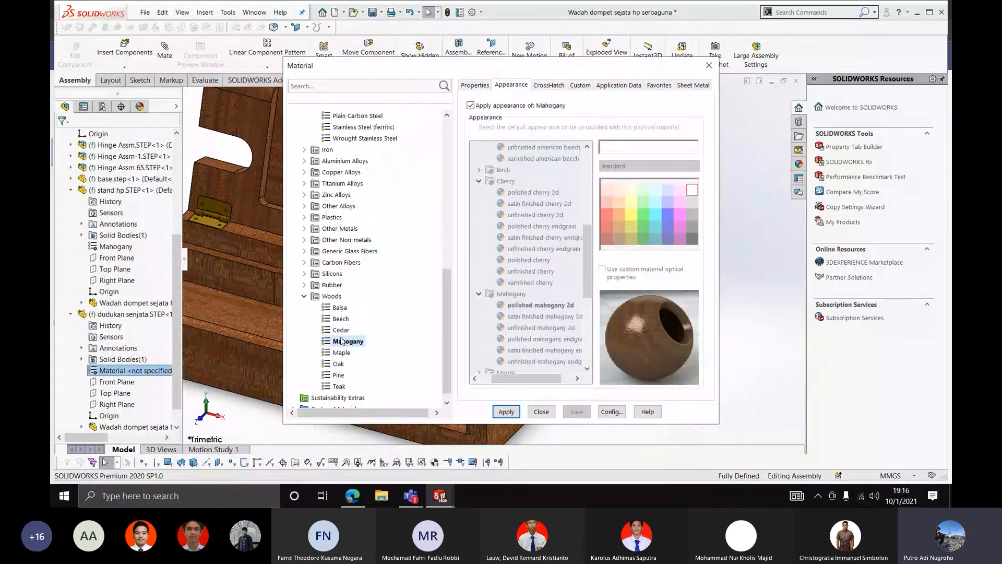
pyautogui.click(506, 411)
pyautogui.click(541, 416)
# Try to save the assembly over the existing Wadah dompet sejata hp serbaguna file
pyautogui.scroll(4, 506, 237)
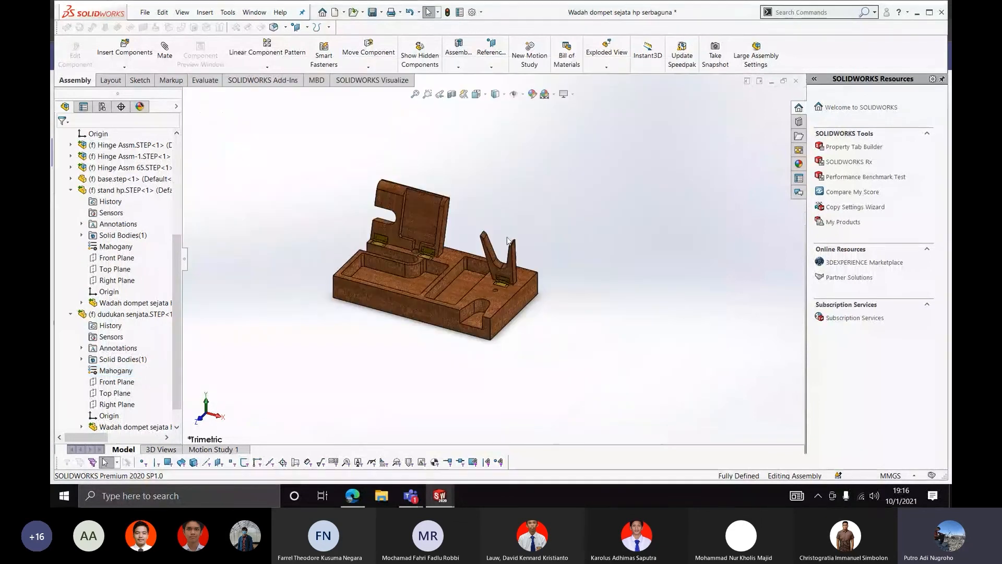
pyautogui.scroll(-3, 476, 233)
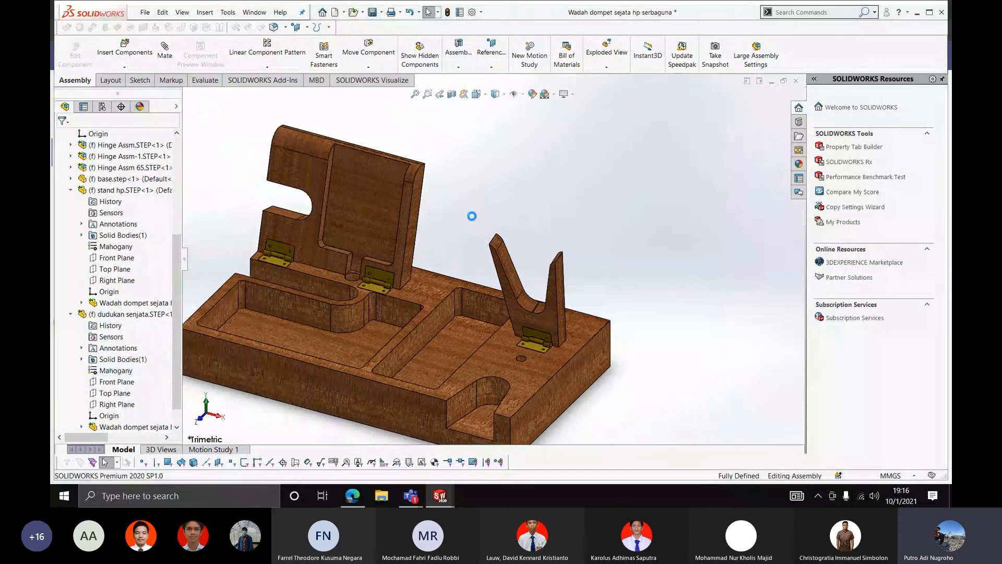
pyautogui.hotkey('ctrl', 's')
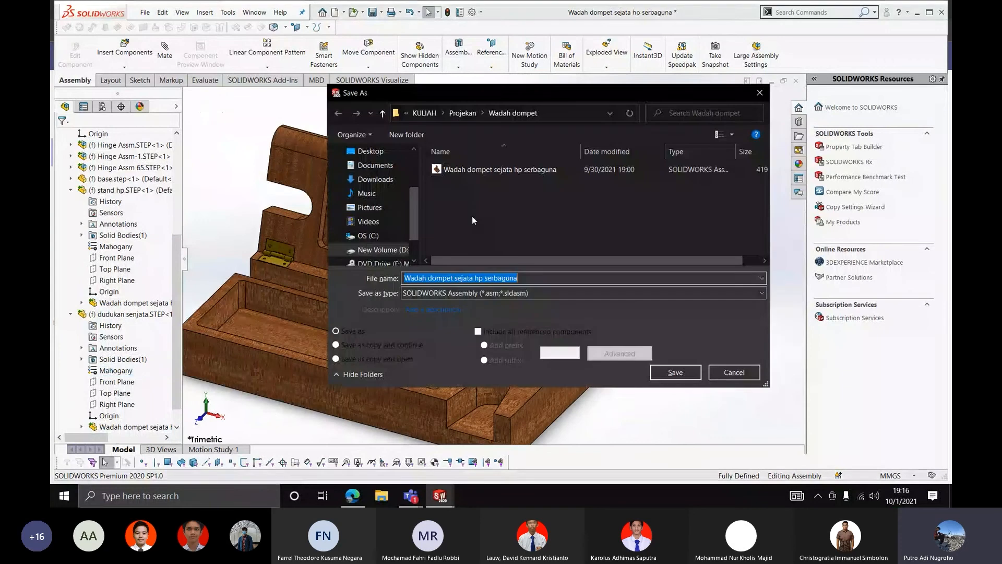
pyautogui.click(671, 372)
pyautogui.click(548, 250)
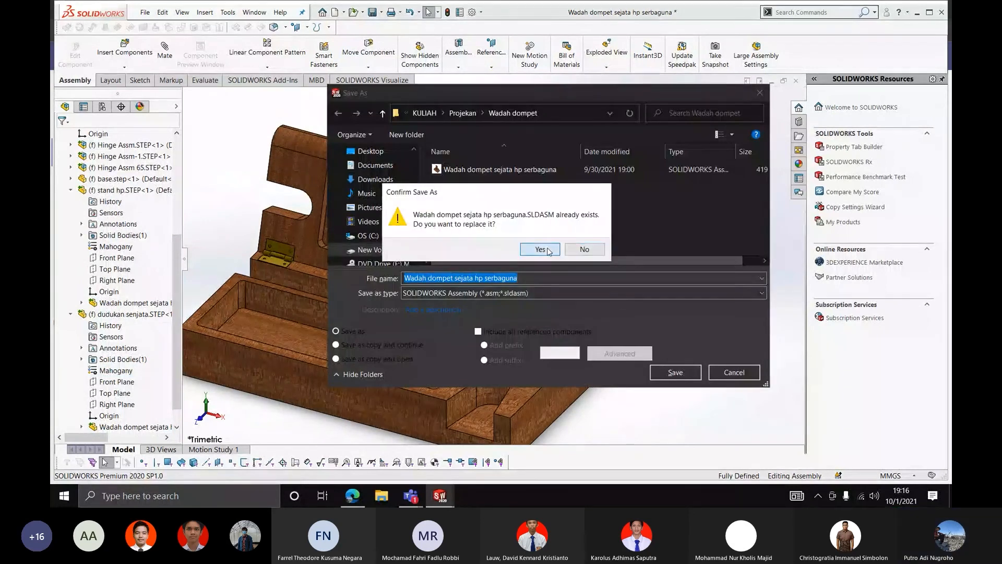
pyautogui.click(546, 272)
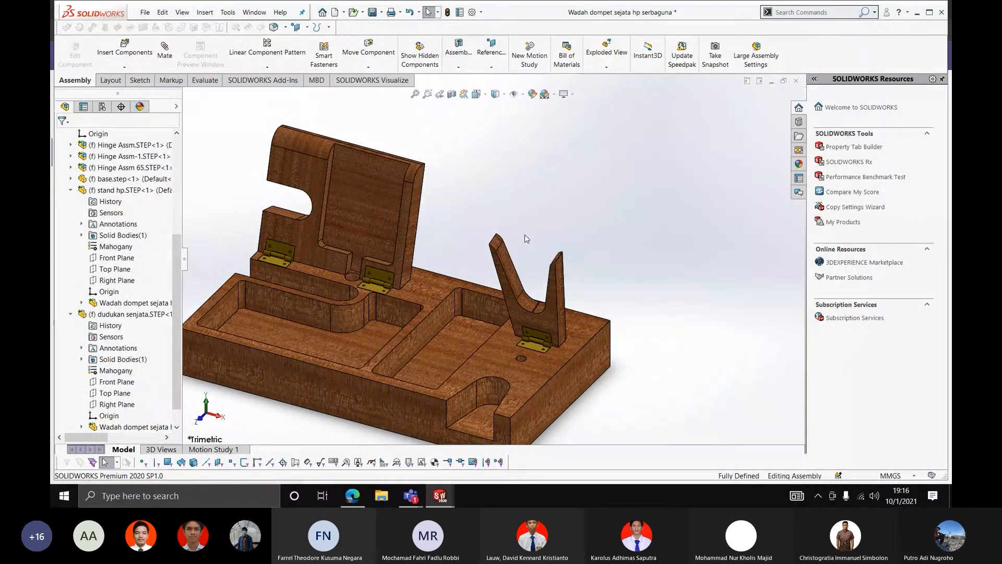
# Save the assembly under the new name Wadah dompet sej in the Wadah dompet folder
pyautogui.hotkey('ctrl', 's')
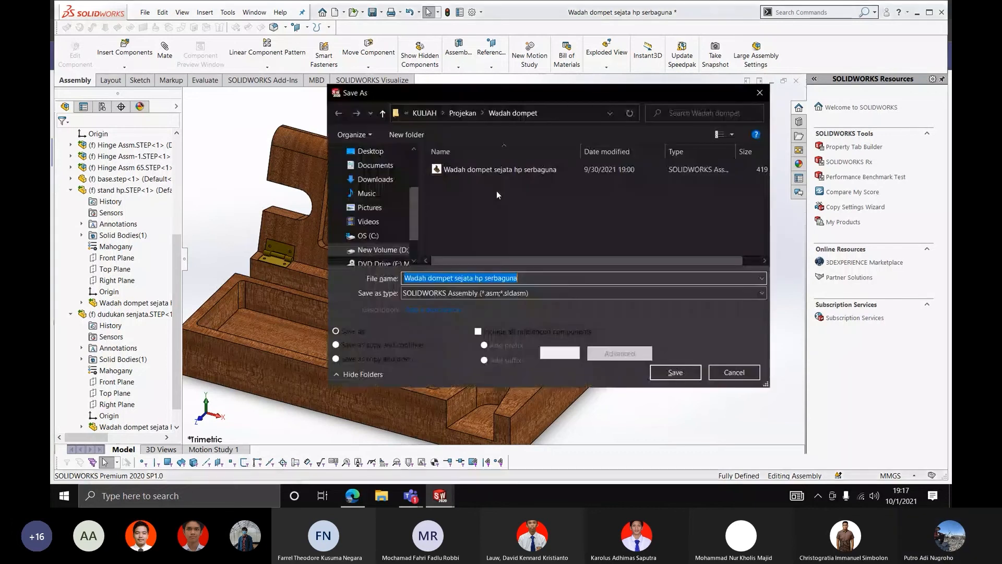
pyautogui.click(537, 277)
pyautogui.moveTo(536, 278); pyautogui.dragTo(458, 277)
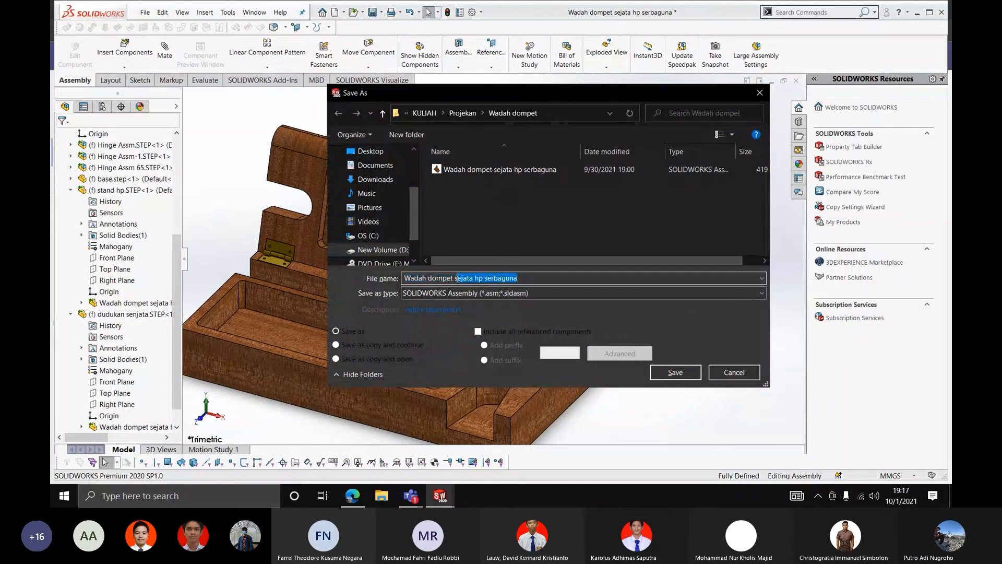
pyautogui.write('ej')
pyautogui.press('Return')
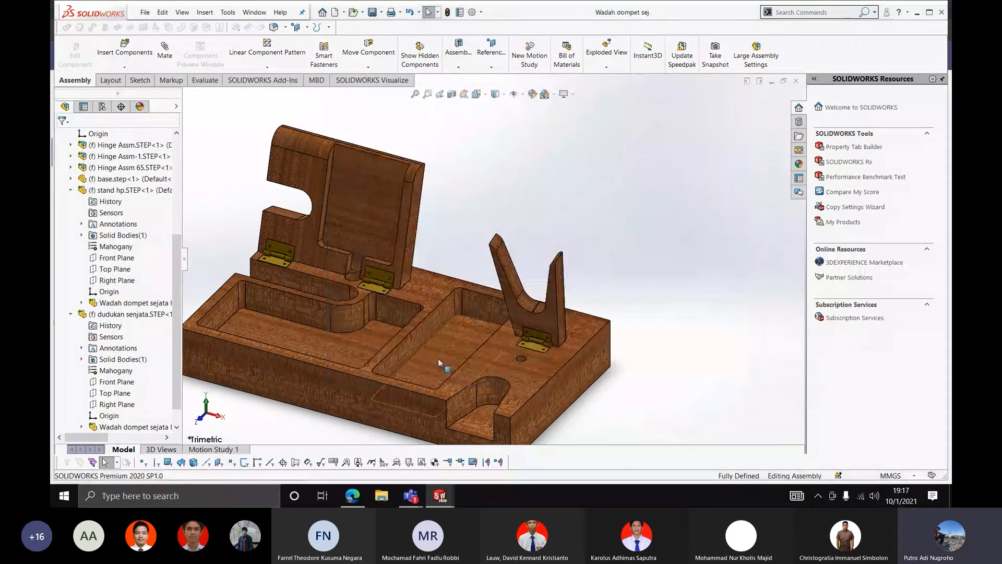
# Switch to the drawing with the Standout EDC title block and delete the existing view on Sheet1
pyautogui.click(439, 496)
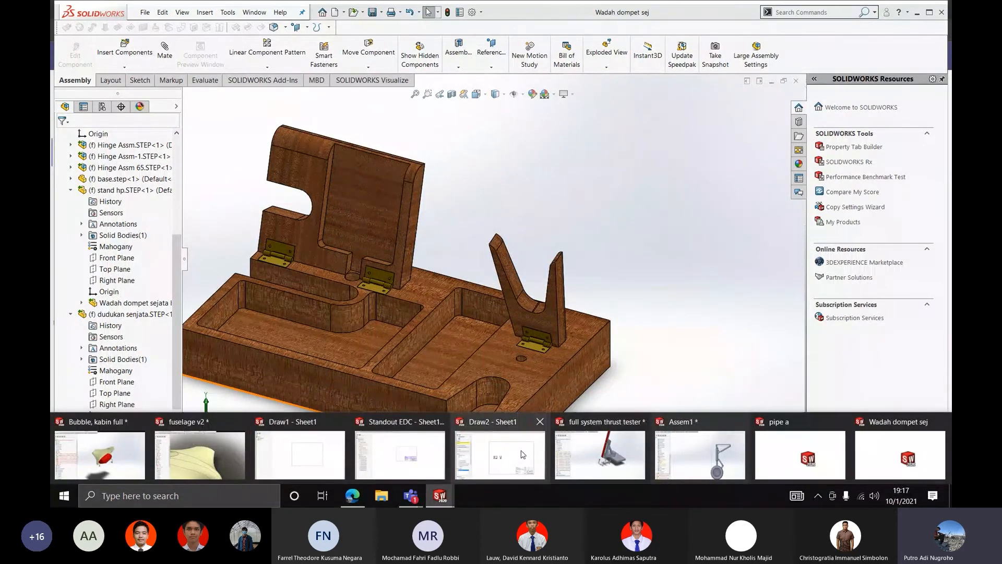
pyautogui.click(502, 453)
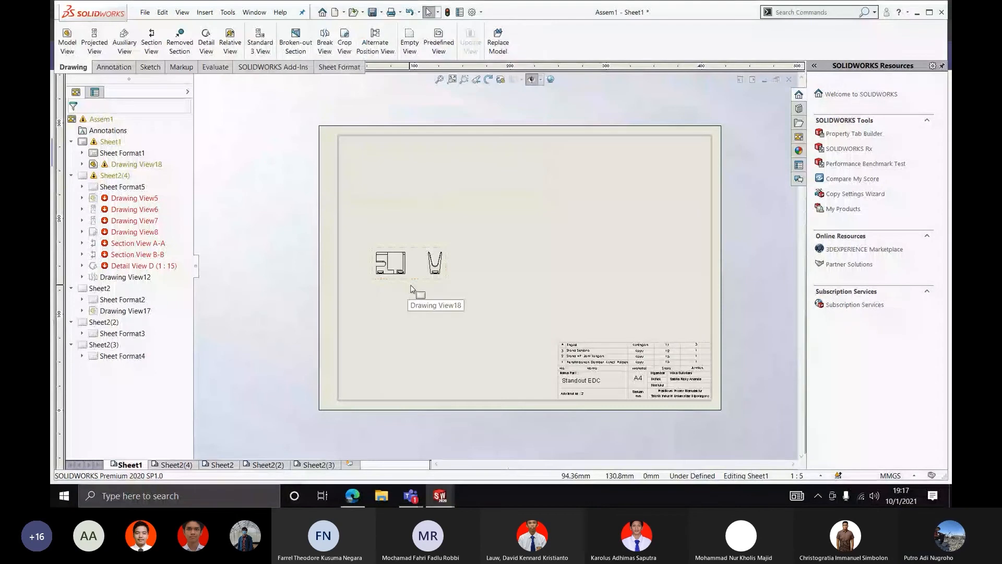
pyautogui.click(411, 282)
pyautogui.press('Delete')
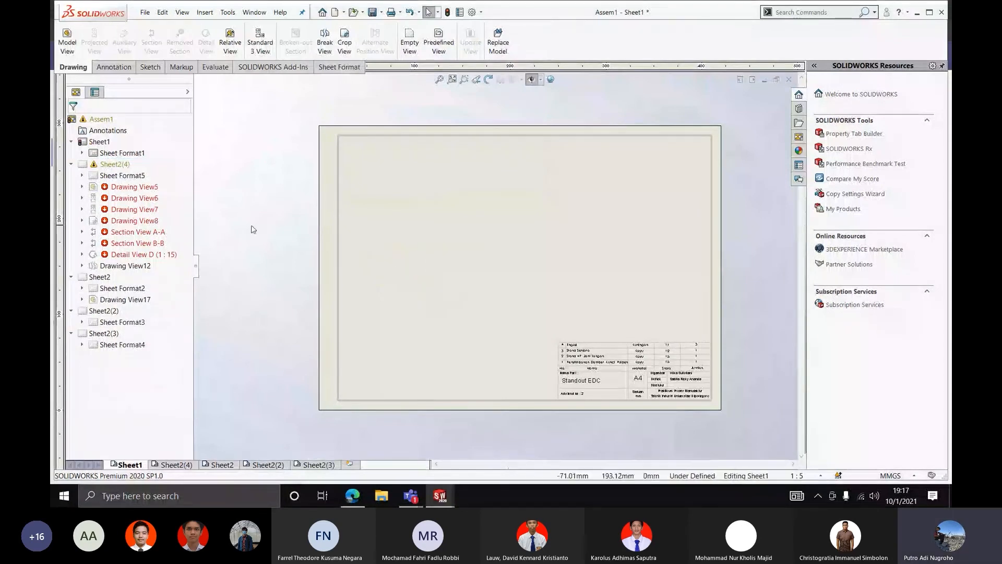
# Insert a trimetric model view of the Wadah dompet sej assembly on Sheet1, shaded with edges at the sheet scale
pyautogui.click(75, 45)
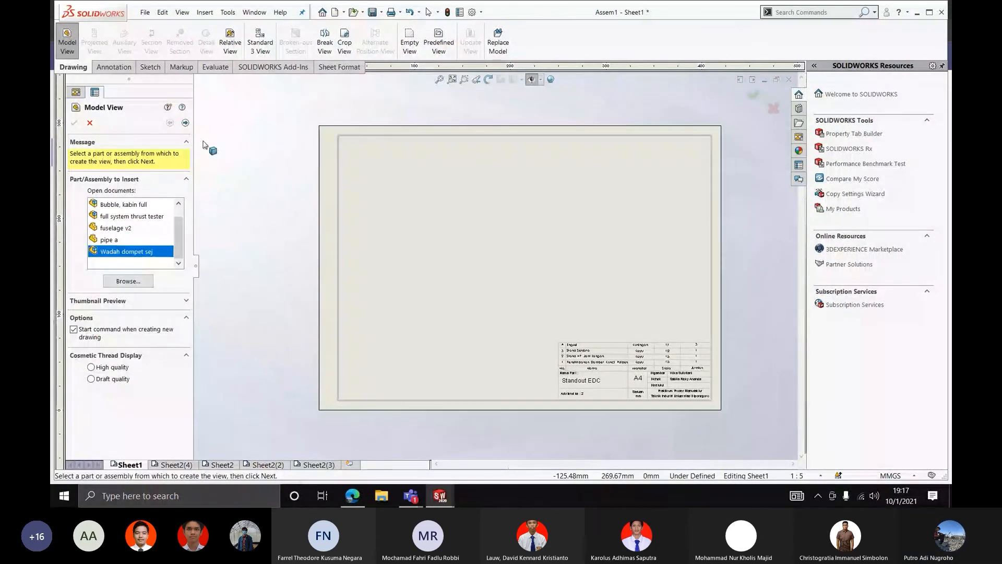
pyautogui.click(185, 123)
pyautogui.scroll(-2, 378, 231)
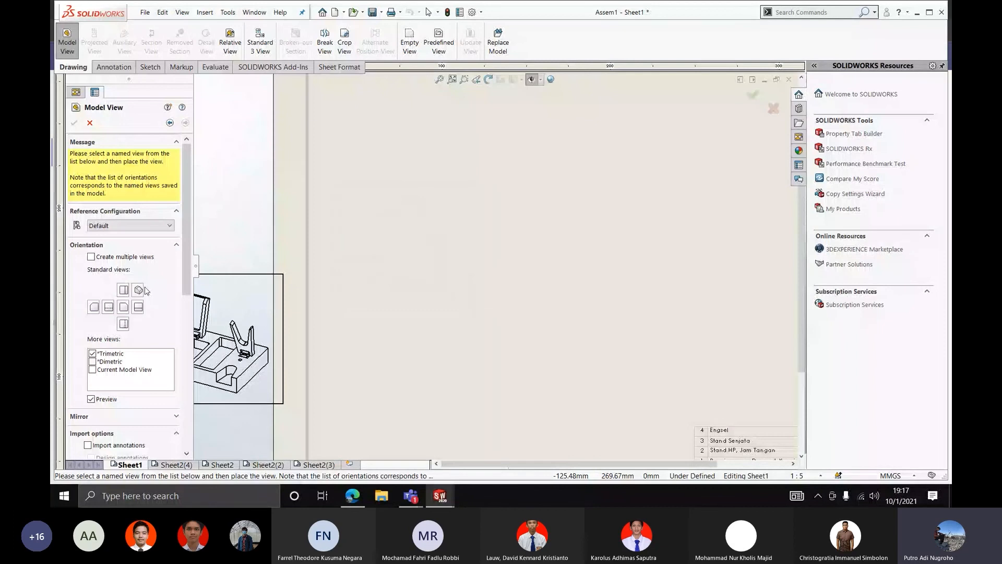
pyautogui.scroll(-5, 145, 291)
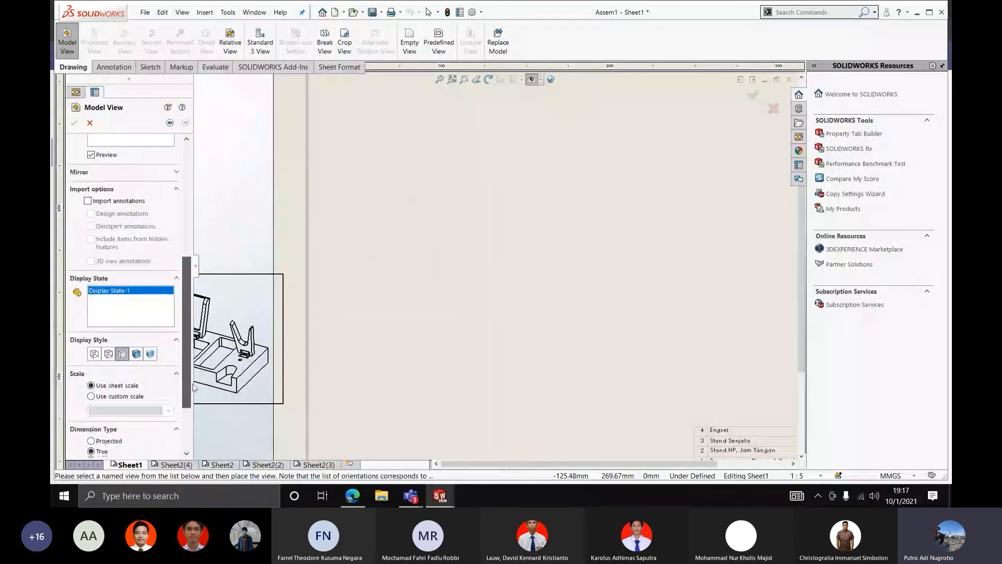
pyautogui.click(137, 345)
pyautogui.scroll(4, 463, 256)
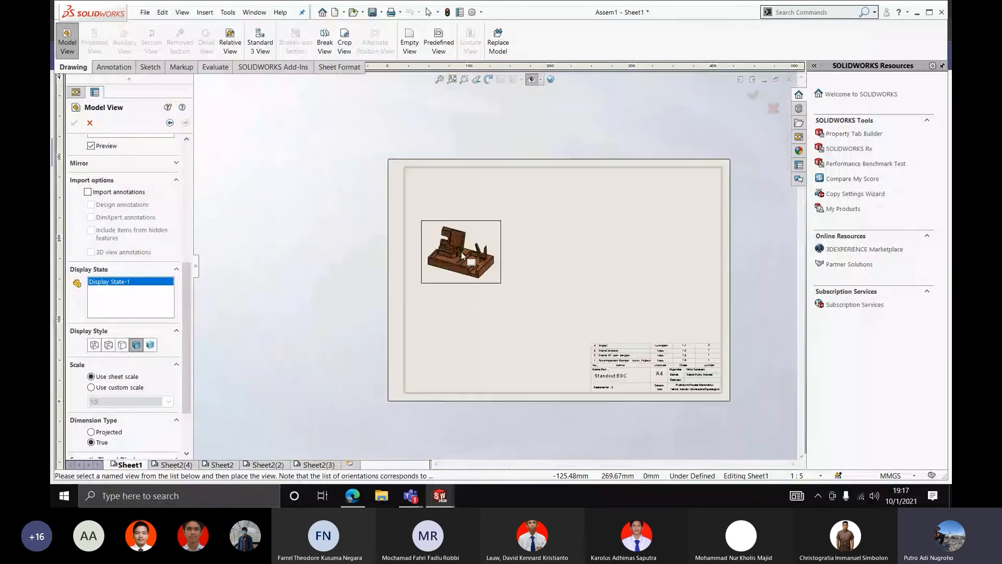
pyautogui.scroll(-2, 470, 269)
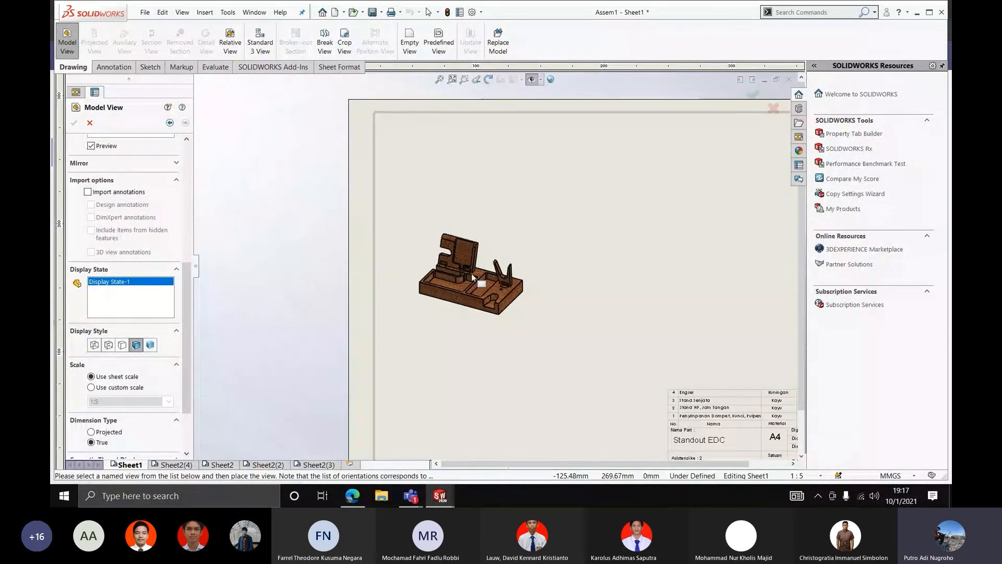
pyautogui.click(472, 274)
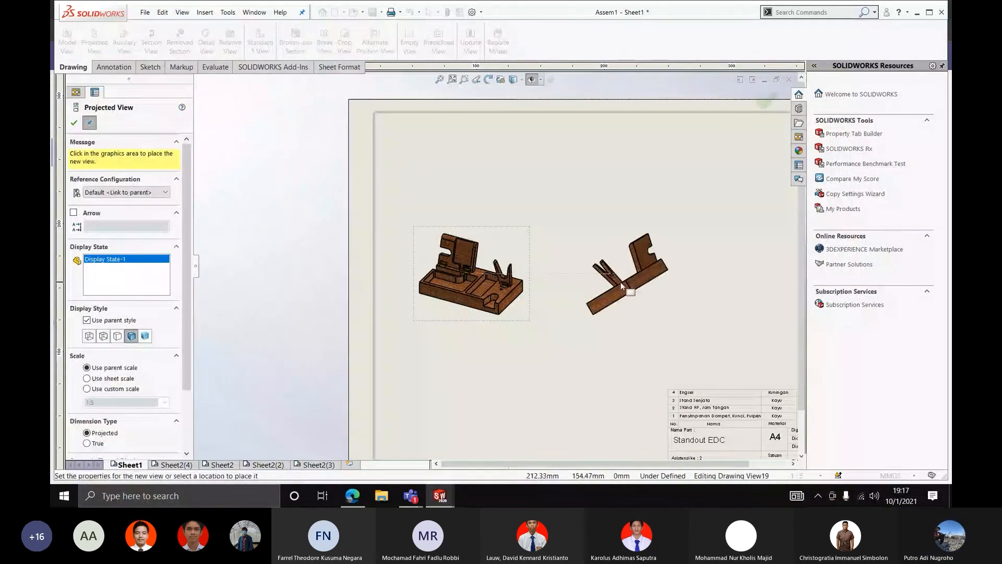
pyautogui.click(595, 282)
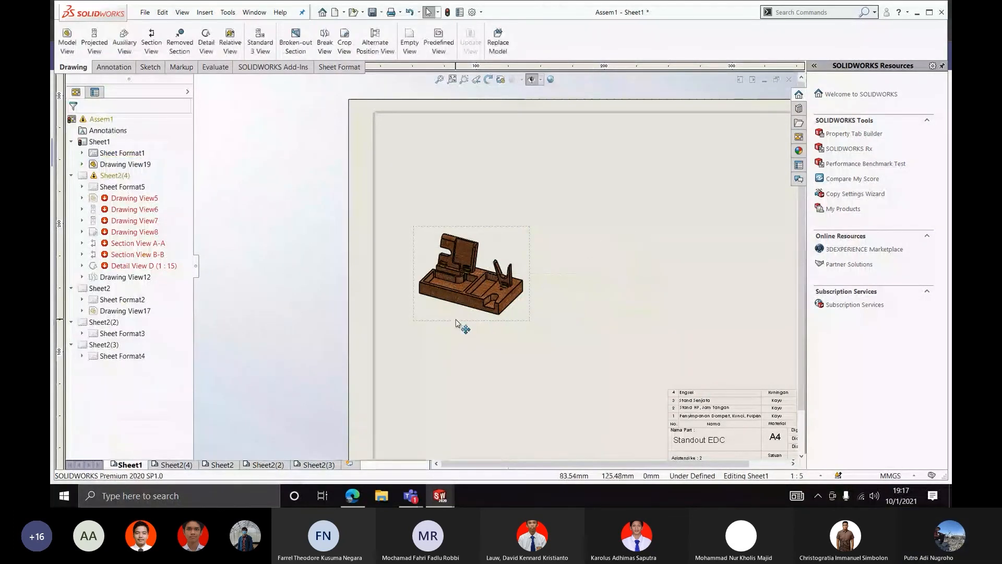
# Change the placed organizer view's orientation to the Front standard view
pyautogui.click(455, 322)
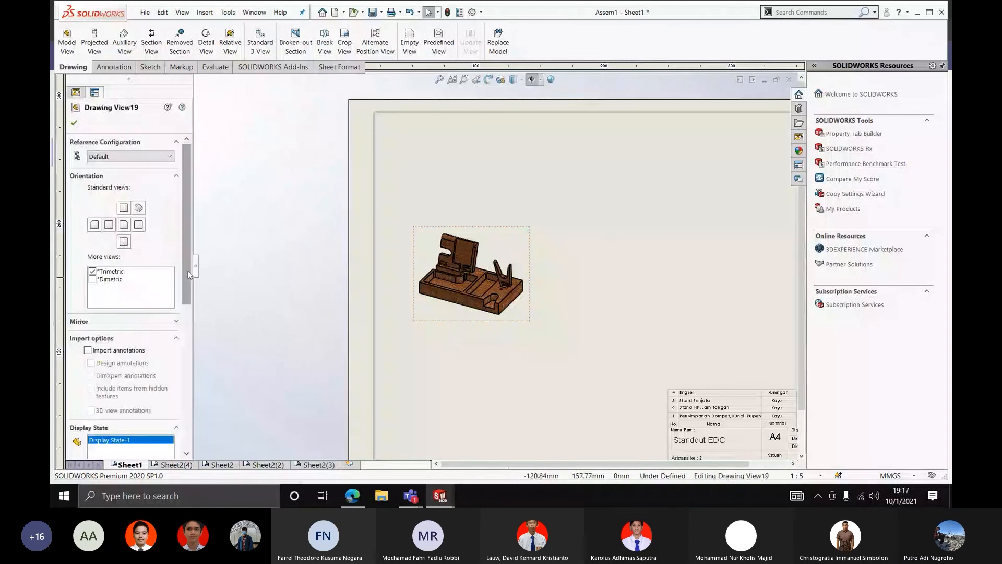
pyautogui.click(109, 225)
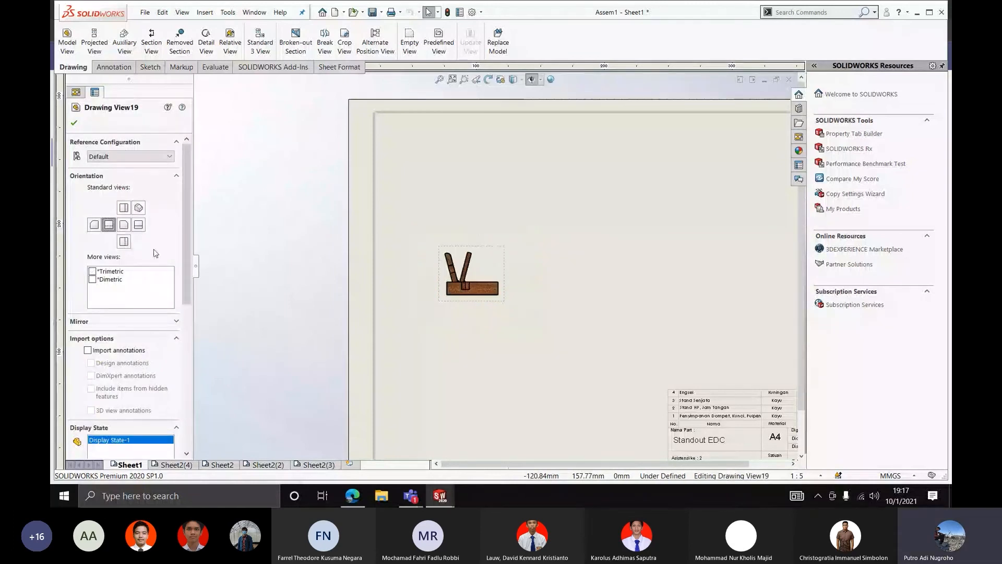
pyautogui.click(125, 229)
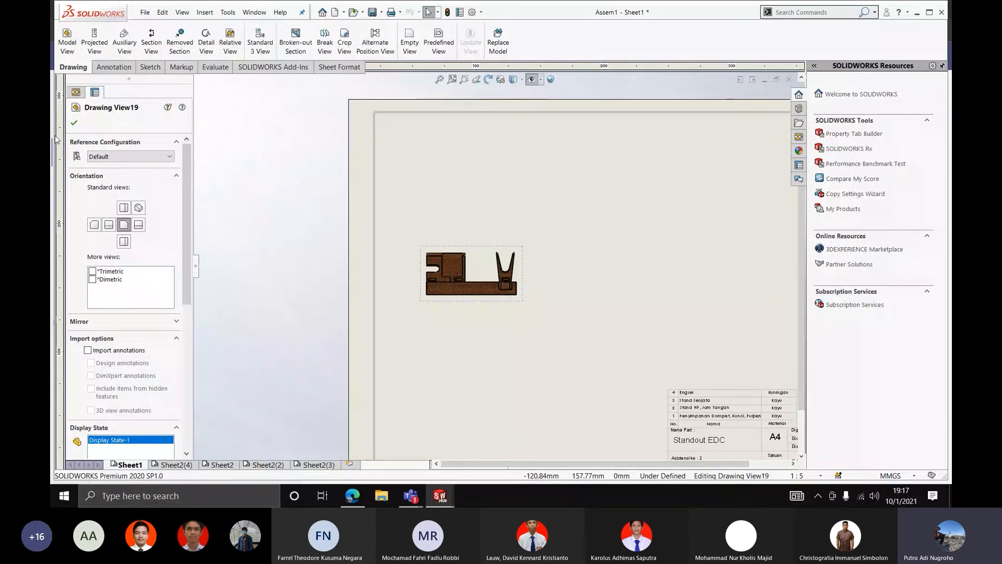
pyautogui.click(74, 124)
# Project top, side and isometric views from the organizer's front view on Sheet1
pyautogui.click(479, 250)
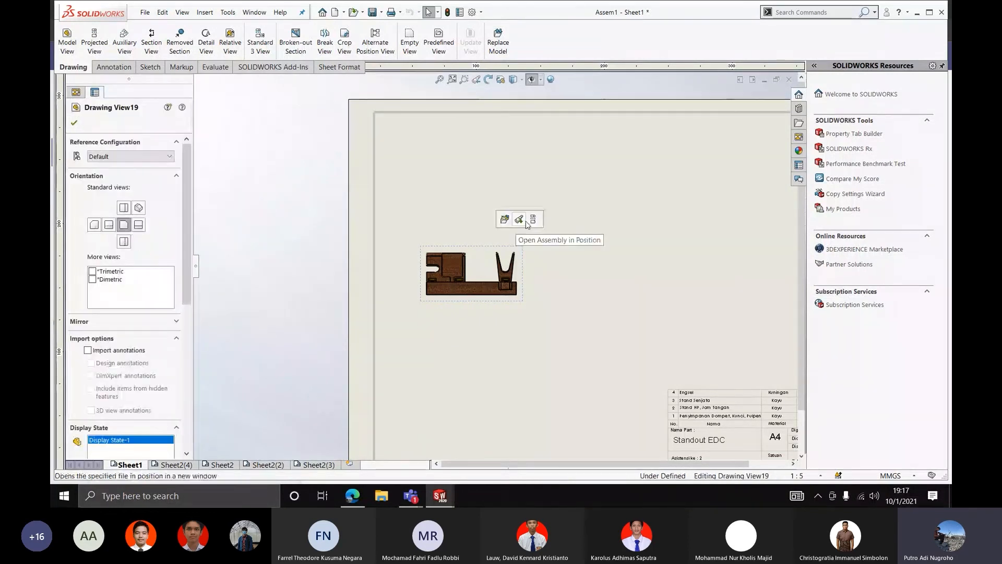
pyautogui.click(532, 221)
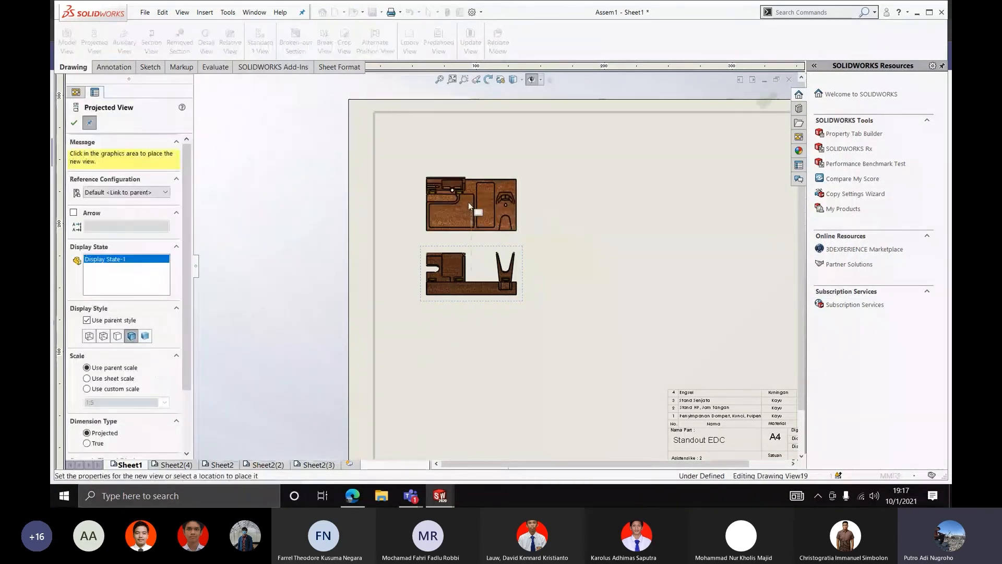
pyautogui.click(579, 274)
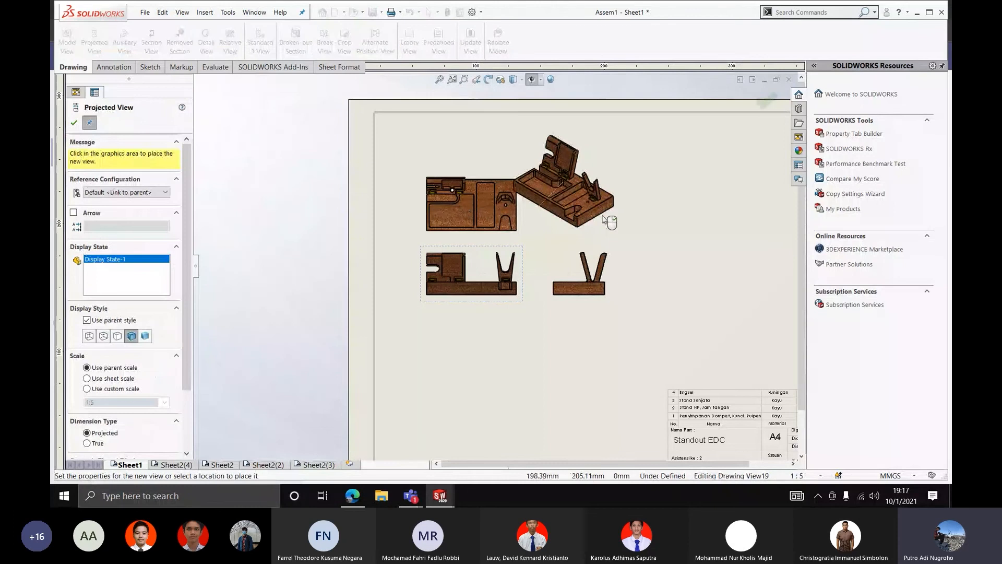
pyautogui.click(605, 219)
pyautogui.press('Escape')
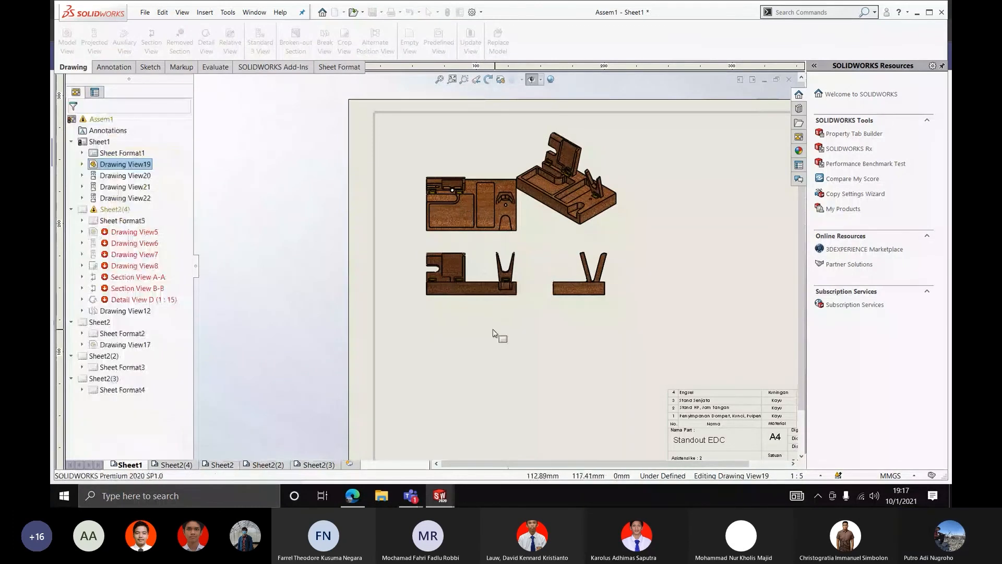
# Spread the four organizer views apart on Sheet1, with the front view lower and the side and isometric views farther from the front and top views
pyautogui.moveTo(501, 264); pyautogui.dragTo(510, 321)
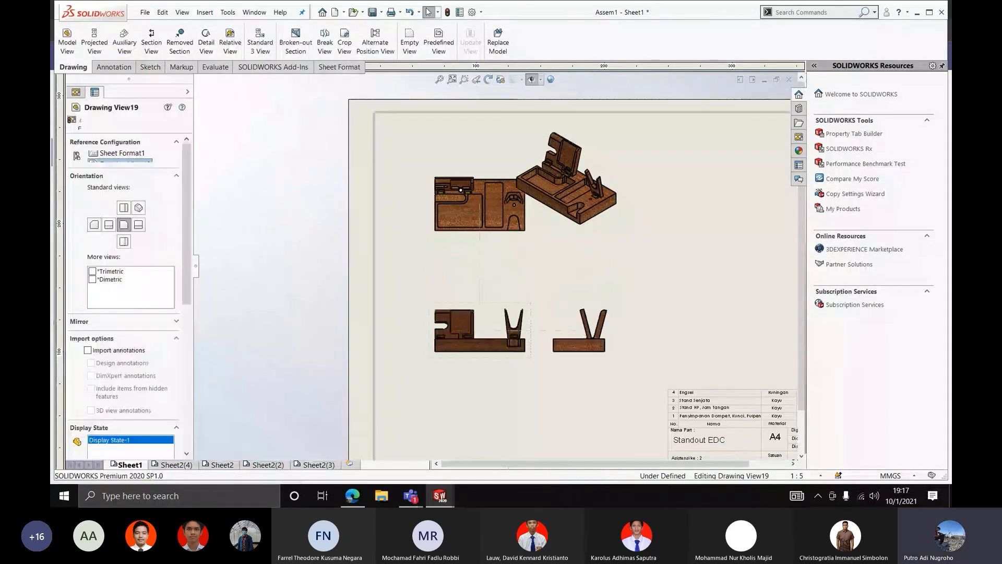
pyautogui.moveTo(624, 220); pyautogui.dragTo(689, 238)
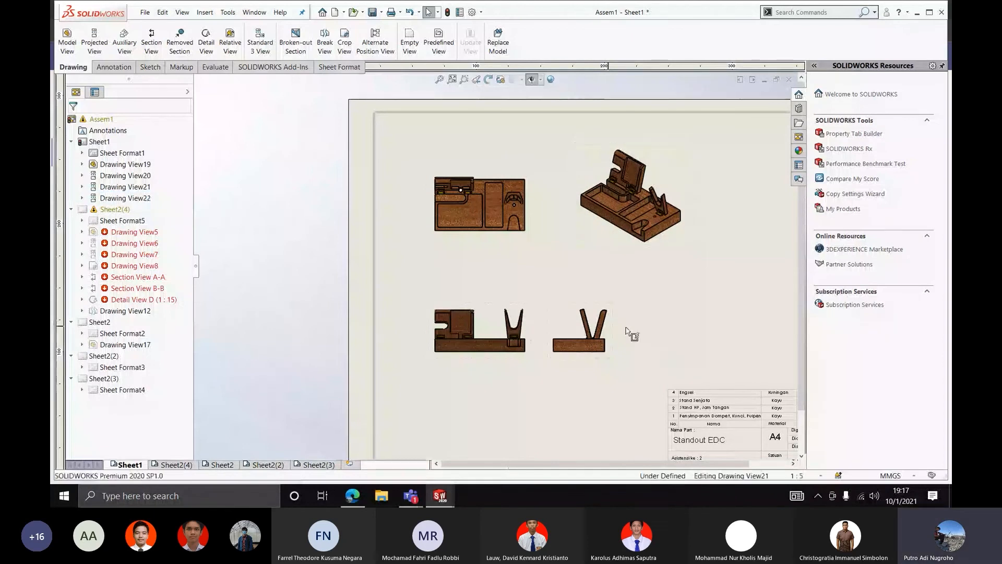
pyautogui.moveTo(616, 350); pyautogui.dragTo(678, 348)
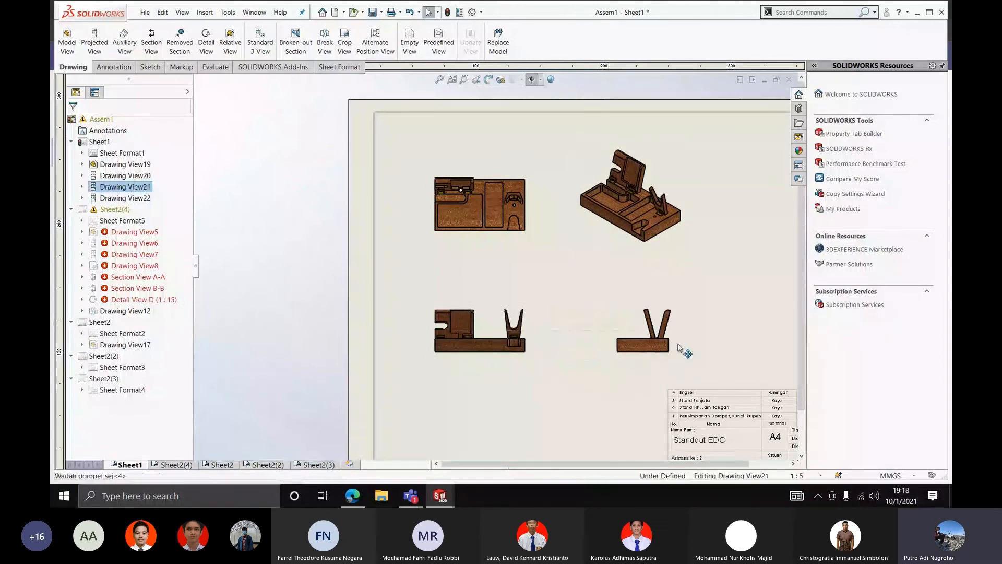
pyautogui.press('f')
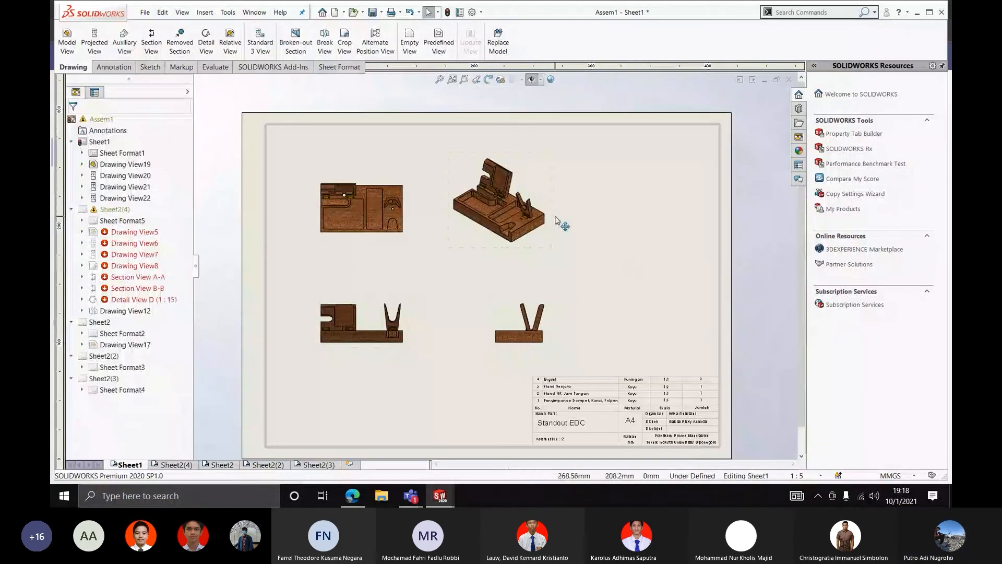
pyautogui.moveTo(555, 217); pyautogui.dragTo(610, 224)
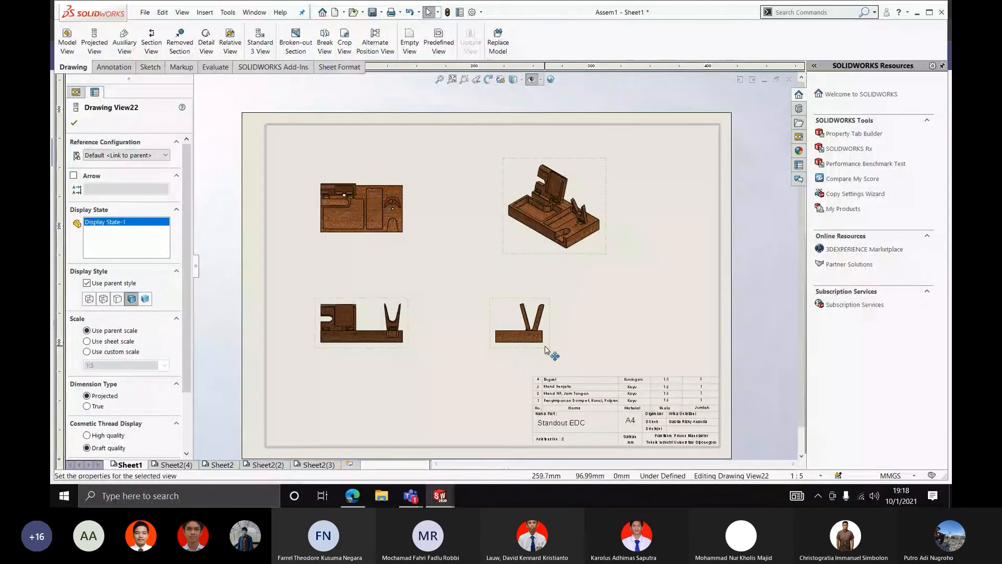
pyautogui.moveTo(547, 350)
pyautogui.mouseDown()
pyautogui.moveTo(593, 339)
pyautogui.moveTo(587, 320)
pyautogui.mouseUp()
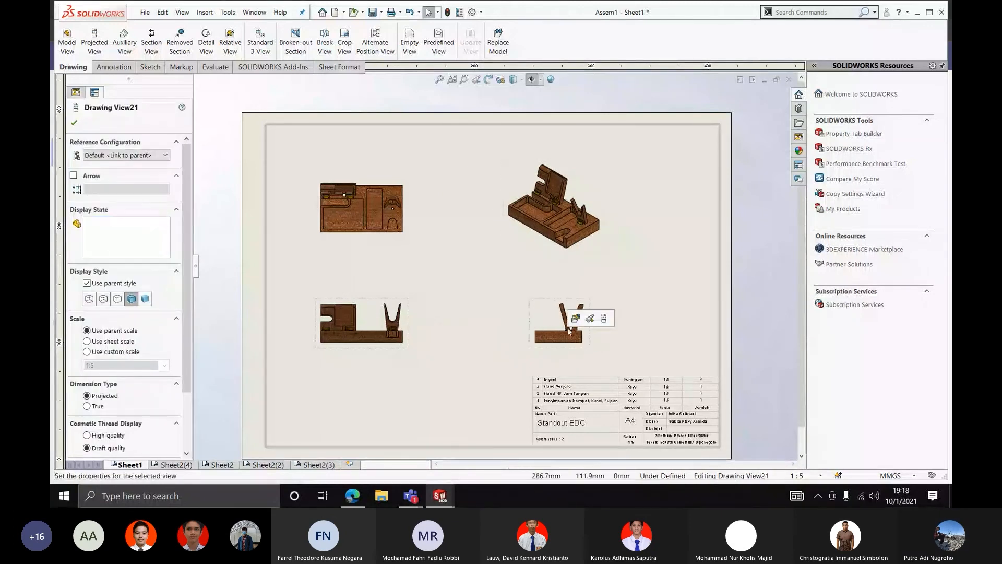
pyautogui.click(468, 313)
pyautogui.scroll(2, 480, 293)
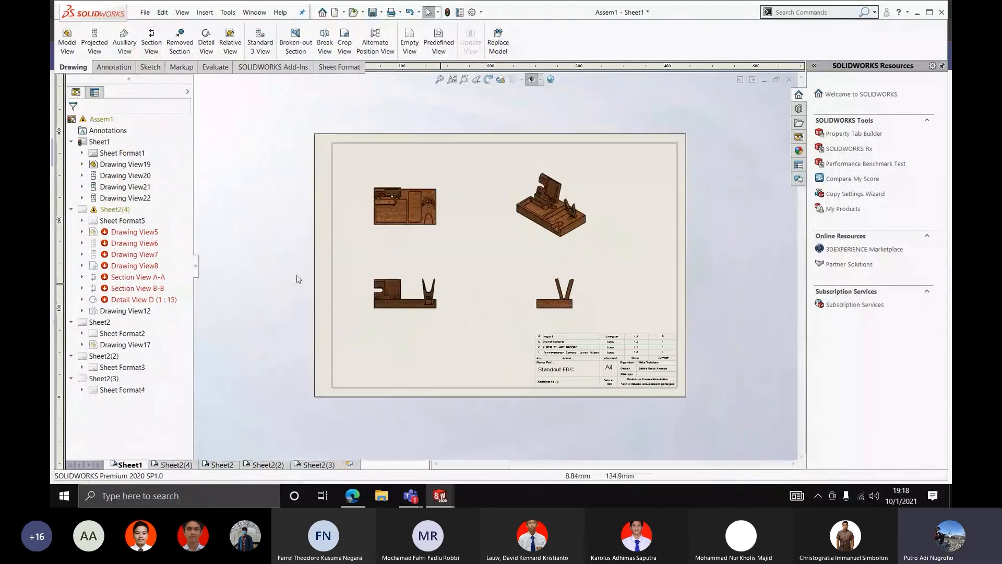
# Switch to Sheet2(4) and delete all of its landing gear views, dimensions and section labels
pyautogui.hotkey('ctrl', 'pagedown')
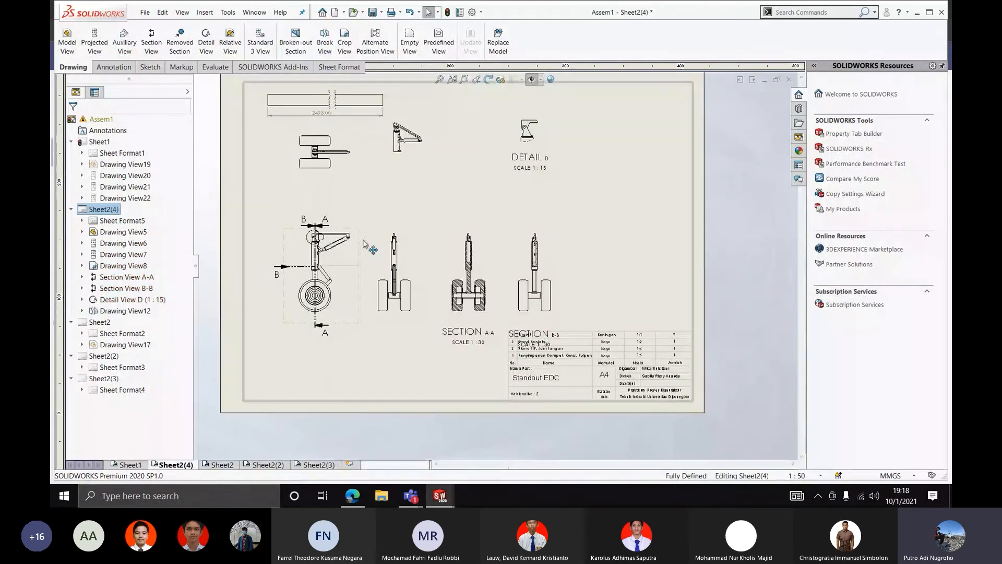
pyautogui.scroll(3, 363, 243)
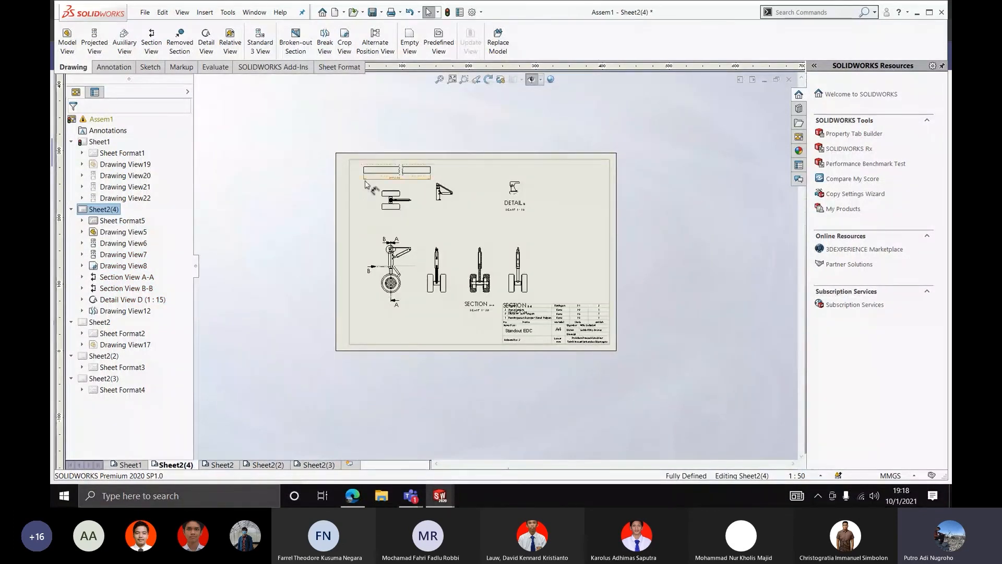
pyautogui.moveTo(275, 111); pyautogui.dragTo(577, 321)
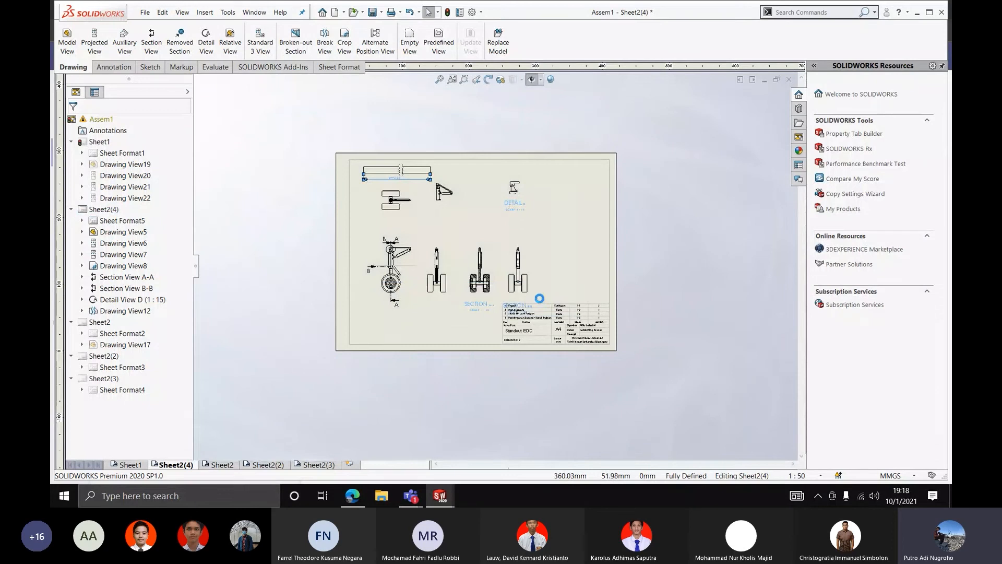
pyautogui.press('Delete')
pyautogui.moveTo(295, 141)
pyautogui.mouseDown()
pyautogui.moveTo(565, 361)
pyautogui.moveTo(588, 407)
pyautogui.mouseUp()
pyautogui.press('Delete')
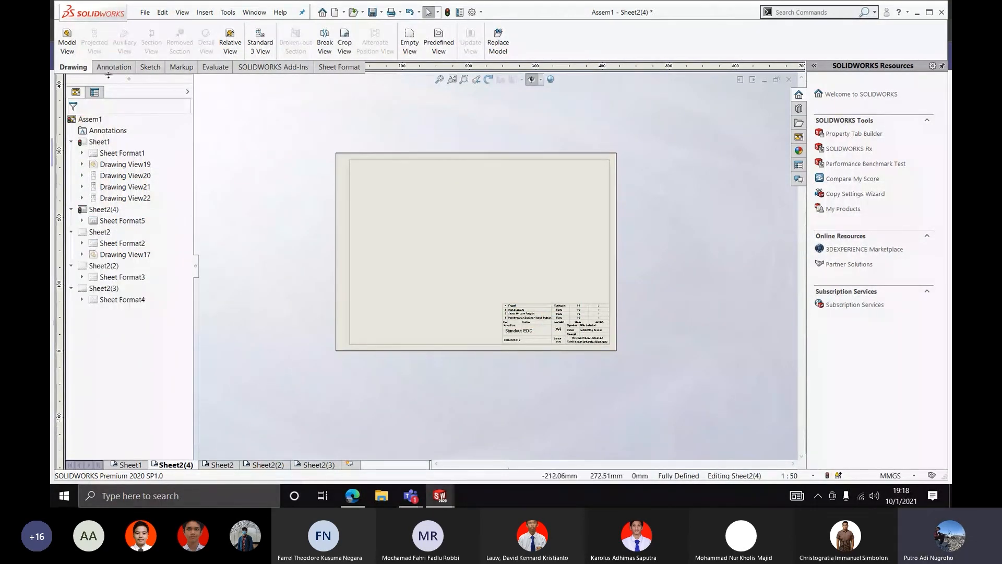
# Insert a Front model view of the Wadah dompet sej assembly on Sheet2(4)
pyautogui.click(66, 42)
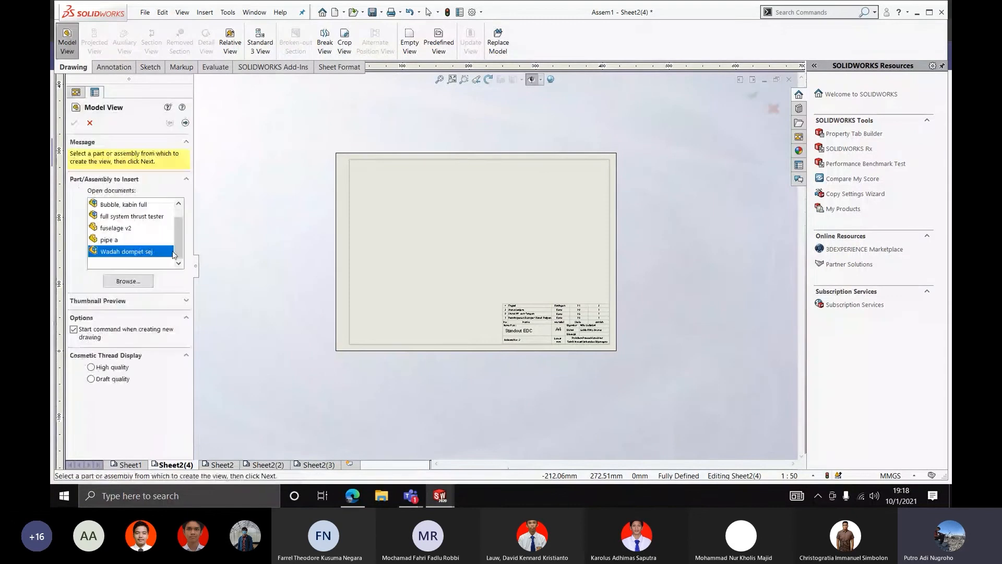
pyautogui.click(185, 124)
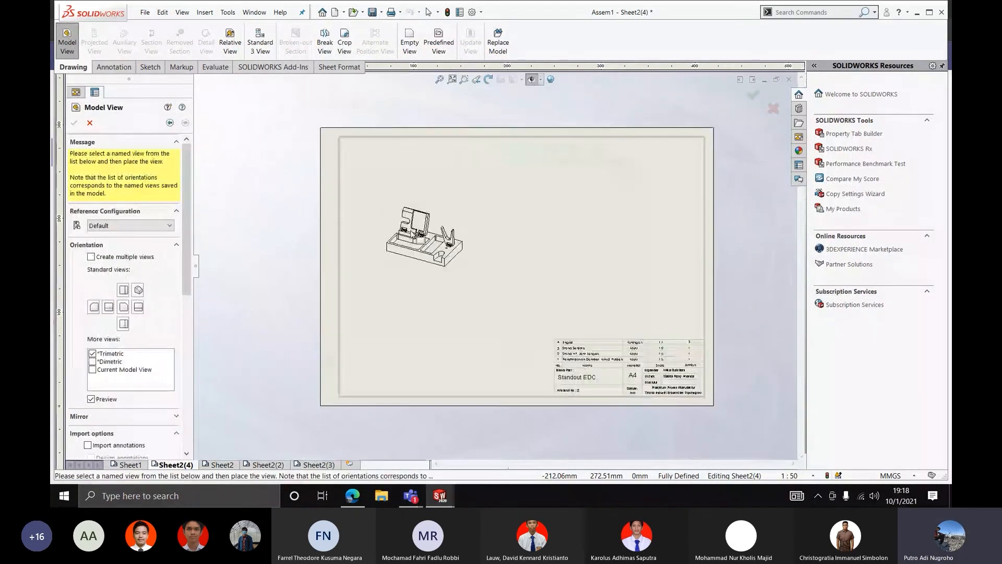
pyautogui.click(123, 307)
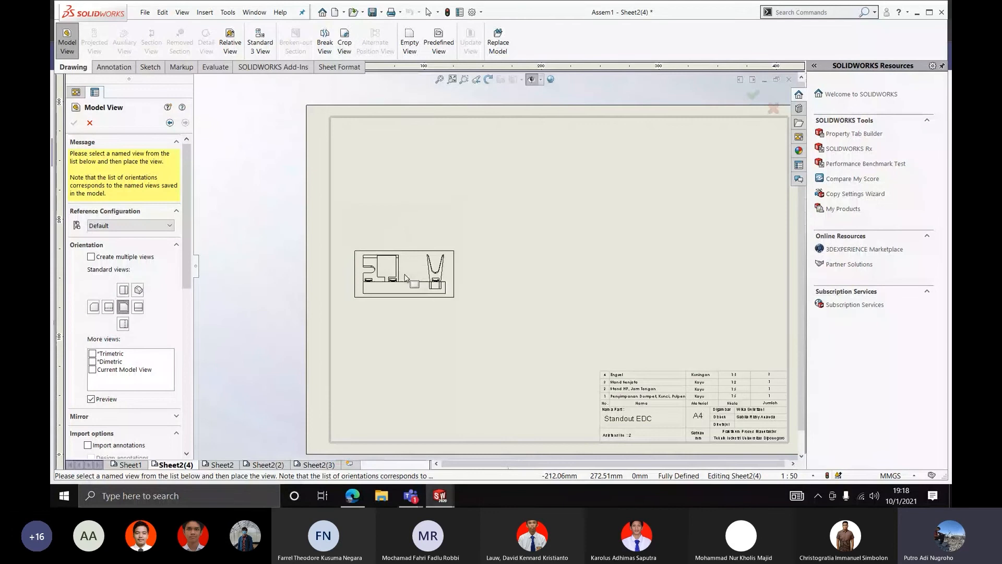
pyautogui.click(405, 278)
# Project side, top and isometric views from the front view on Sheet2(4)
pyautogui.click(490, 271)
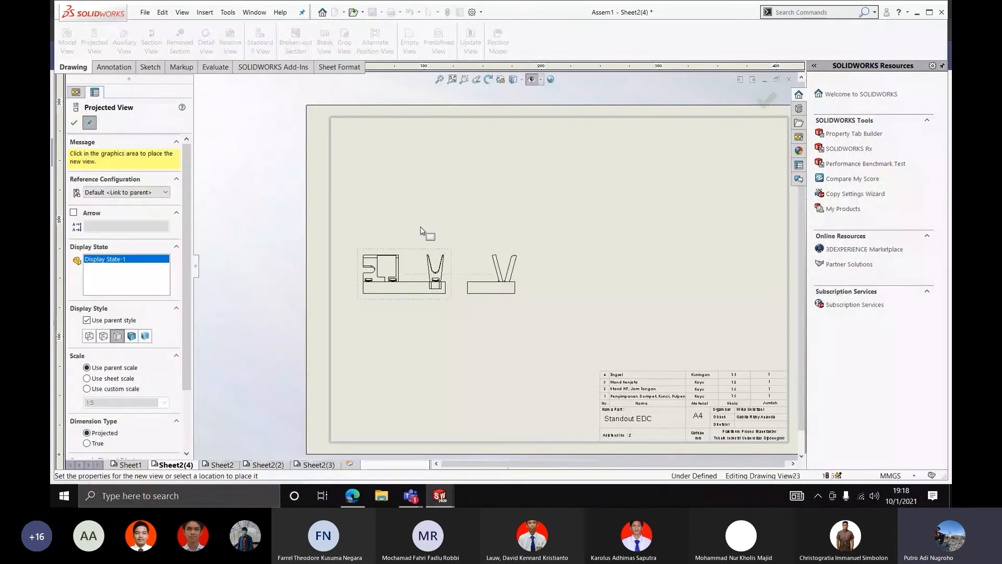
pyautogui.click(410, 208)
pyautogui.click(494, 183)
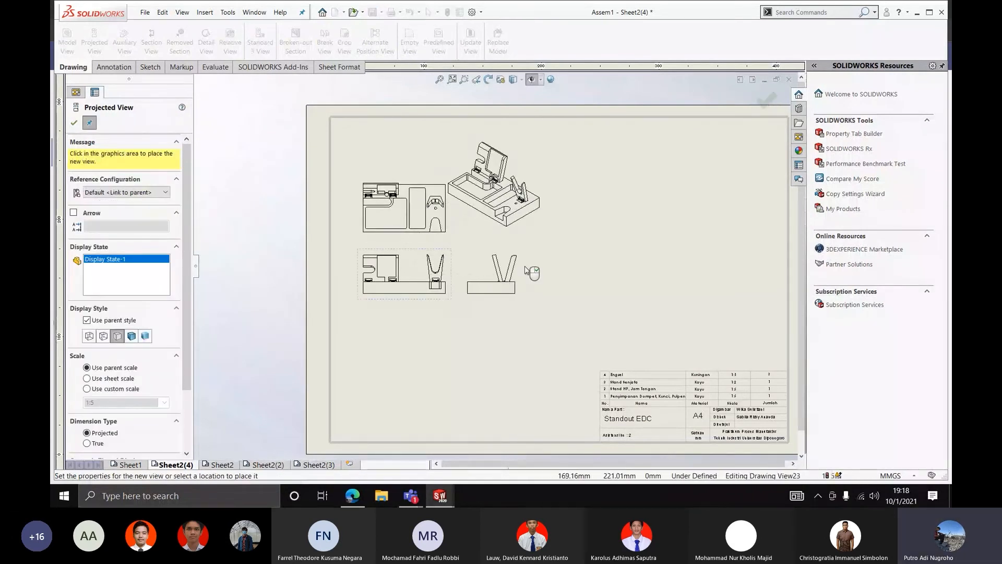
pyautogui.press('Escape')
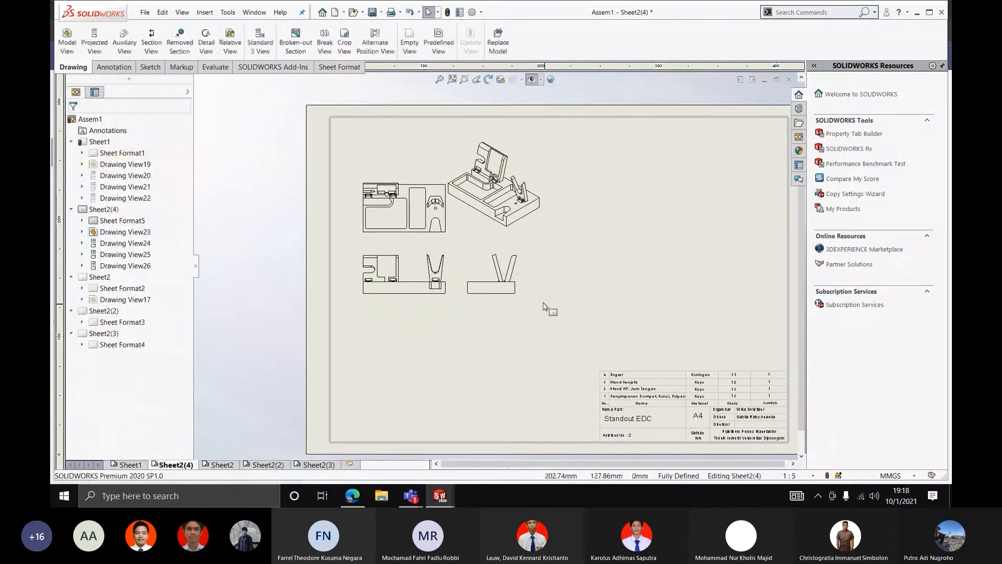
# Rearrange the four line views on Sheet2(4), spacing the front, side and isometric views widely across the sheet
pyautogui.moveTo(555, 300); pyautogui.dragTo(722, 300)
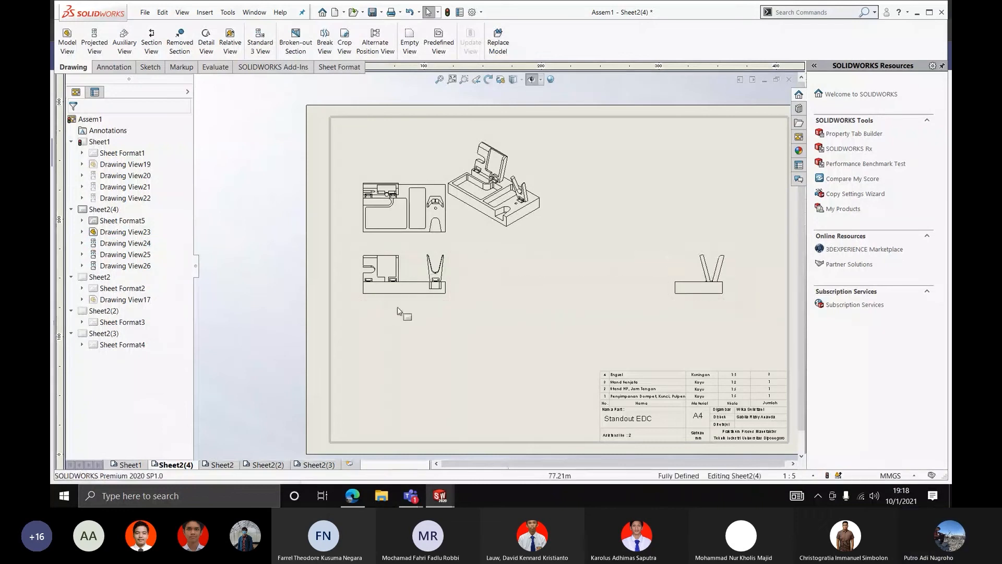
pyautogui.moveTo(395, 304)
pyautogui.mouseDown()
pyautogui.moveTo(482, 331)
pyautogui.moveTo(472, 364)
pyautogui.mouseUp()
pyautogui.moveTo(548, 193); pyautogui.dragTo(736, 203)
pyautogui.click(740, 205)
pyautogui.scroll(4, 659, 209)
pyautogui.scroll(-2, 658, 209)
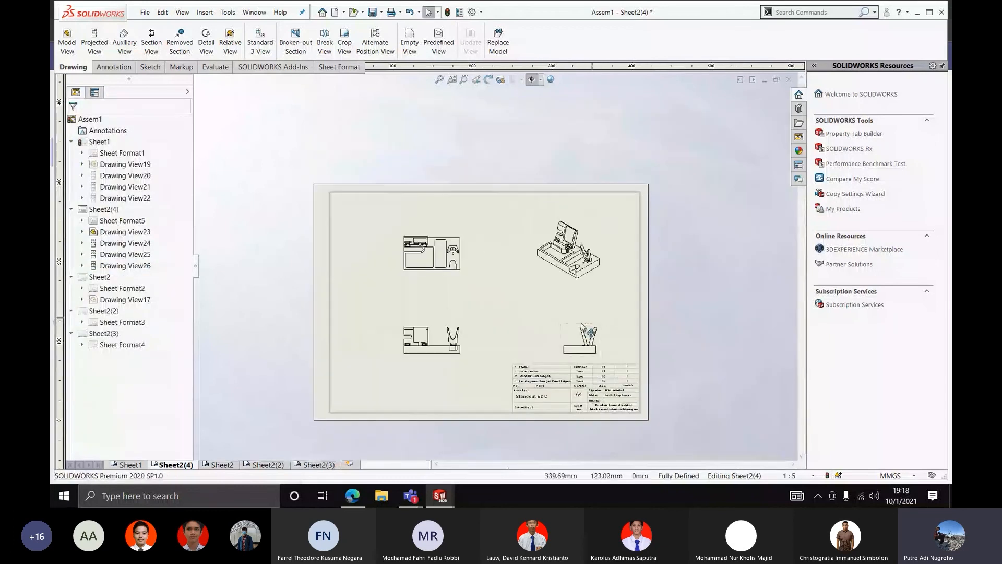
pyautogui.click(573, 325)
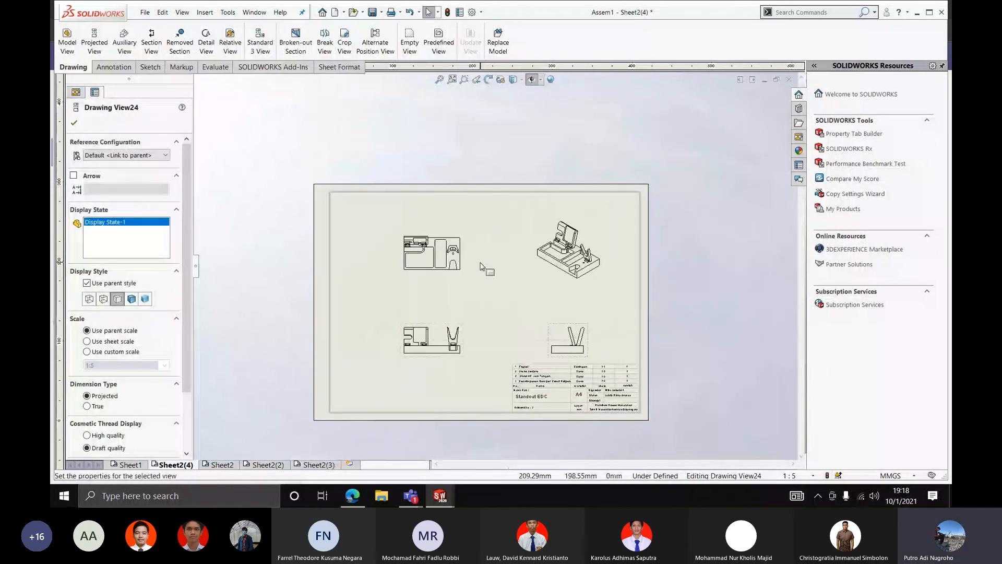
pyautogui.scroll(1, 481, 264)
pyautogui.scroll(-2, 339, 304)
pyautogui.click(317, 312)
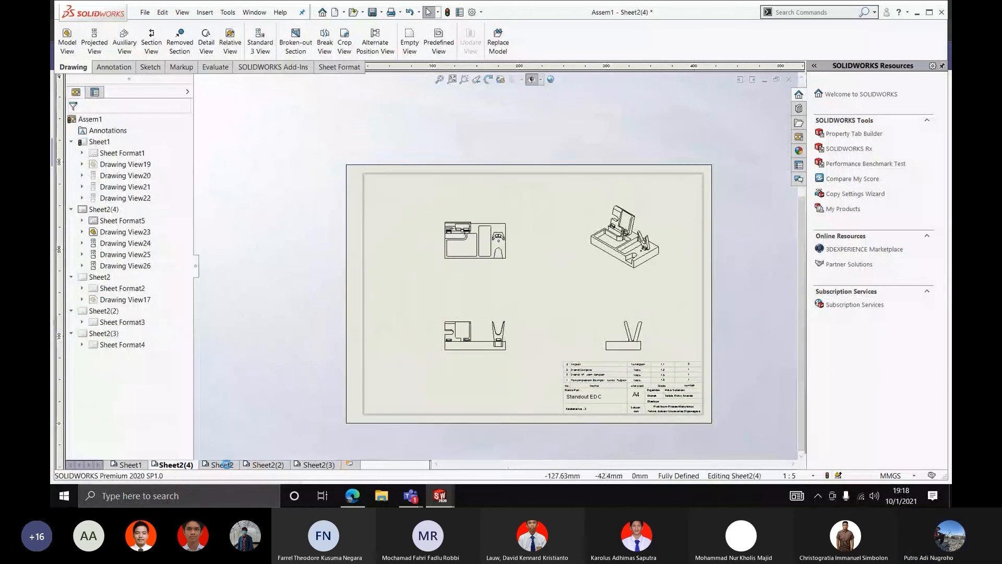
# Switch to Sheet2 and move the base part's view toward the middle of the sheet
pyautogui.click(223, 464)
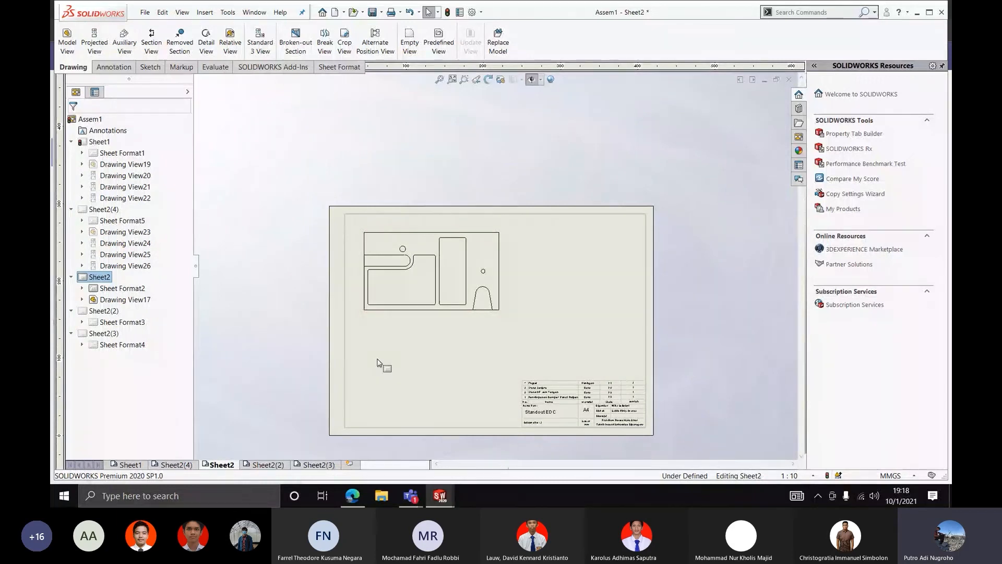
pyautogui.moveTo(441, 319); pyautogui.dragTo(494, 340)
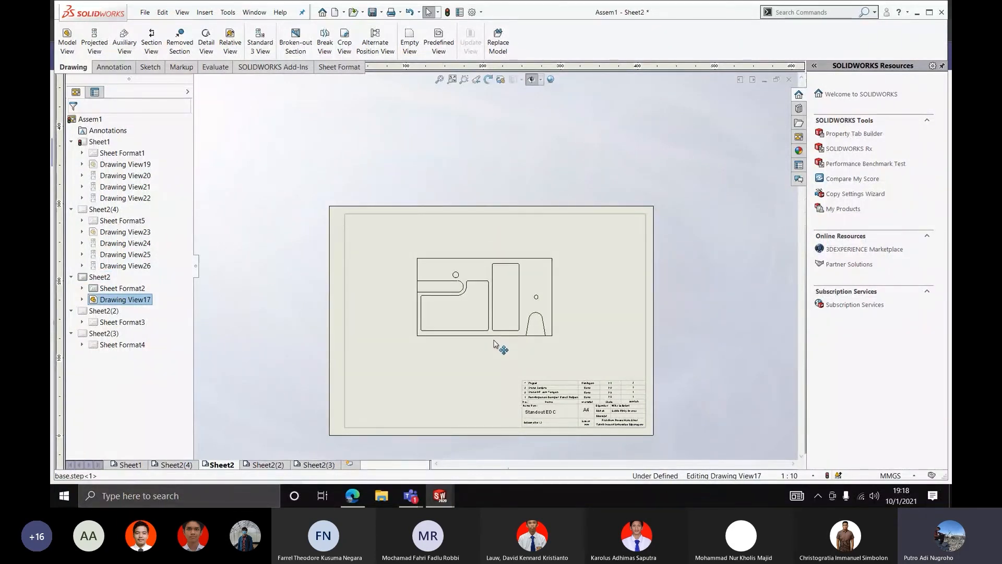
pyautogui.click(478, 313)
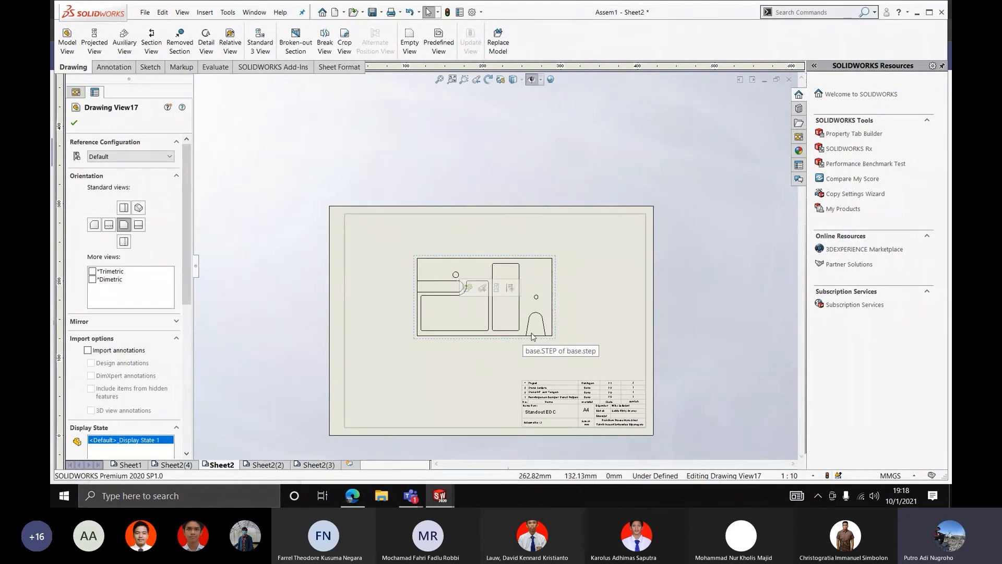
pyautogui.click(319, 307)
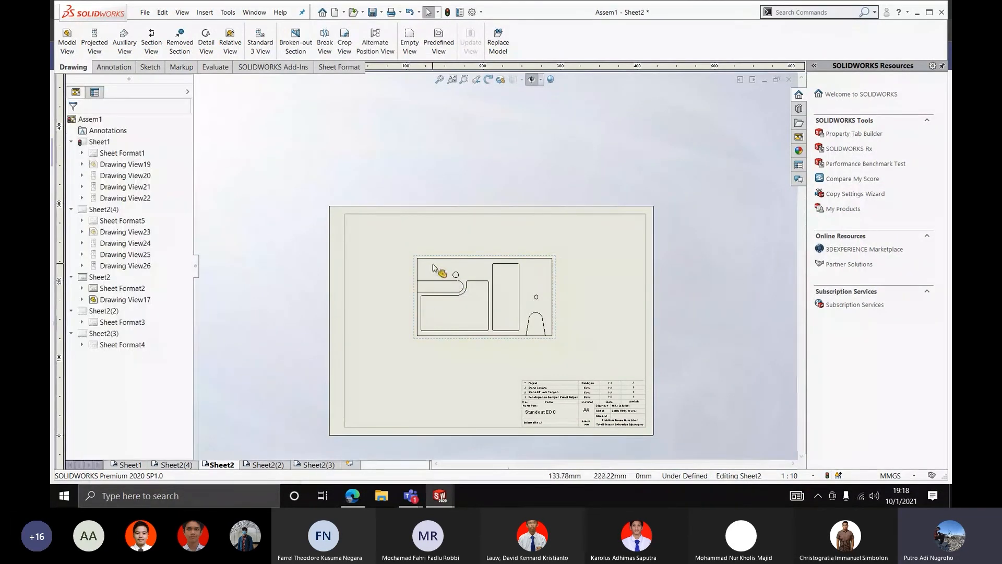
pyautogui.scroll(-2, 433, 267)
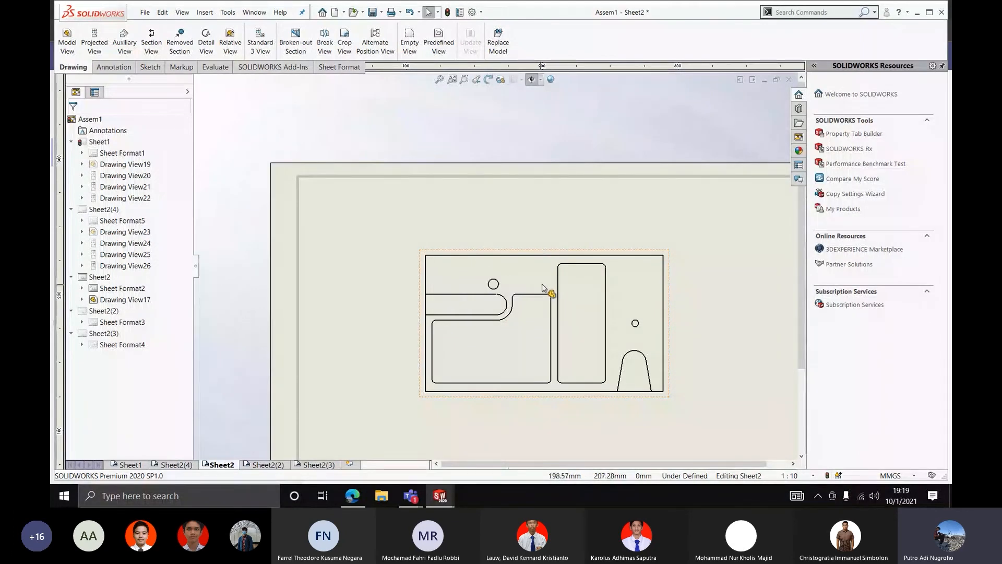
pyautogui.scroll(2, 543, 287)
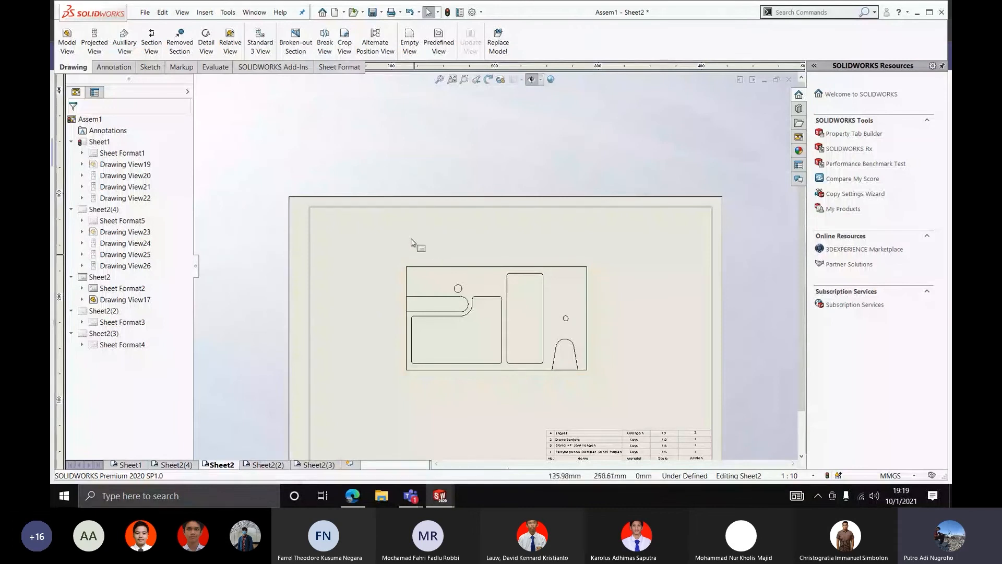
pyautogui.click(405, 301)
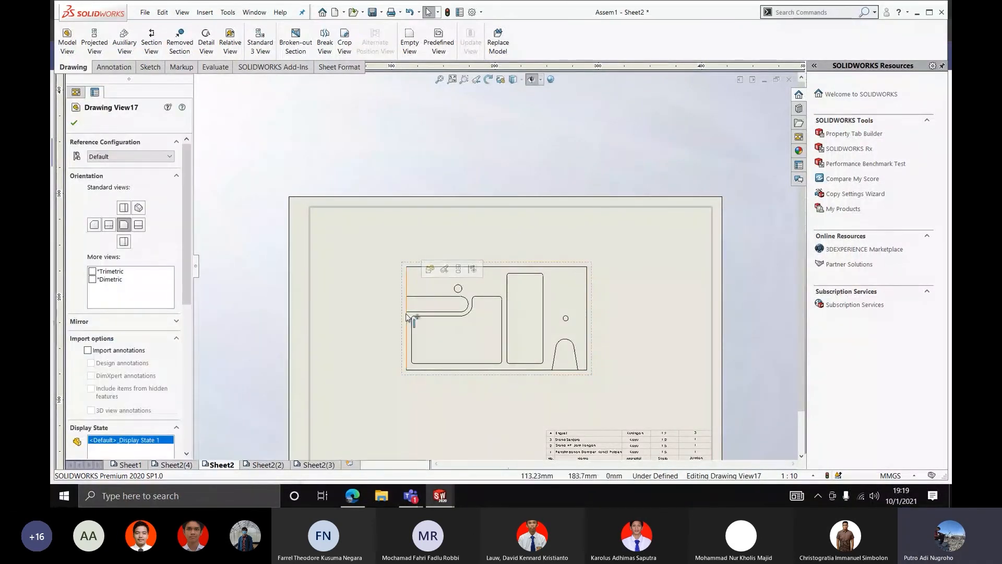
pyautogui.click(75, 124)
pyautogui.click(113, 68)
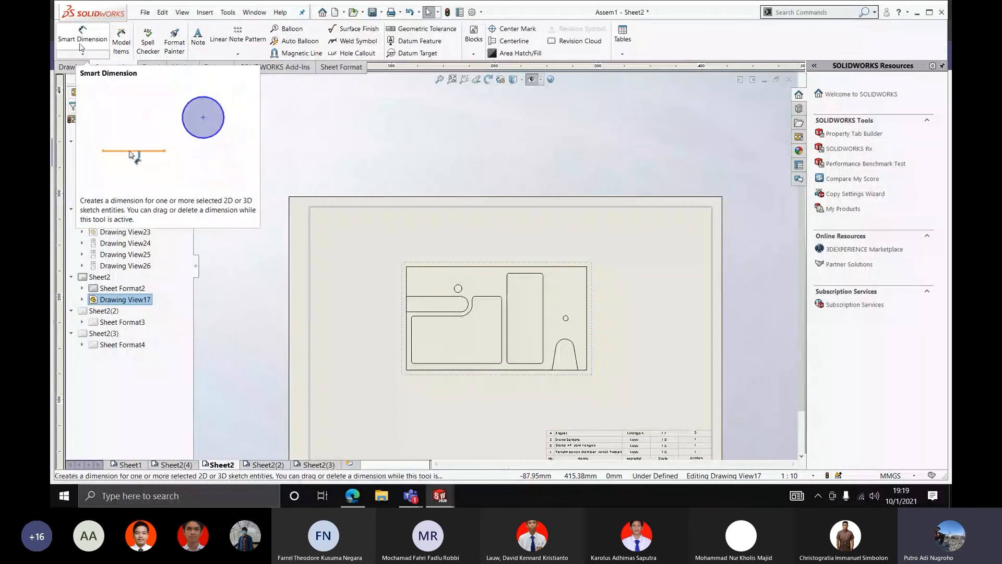
pyautogui.click(121, 51)
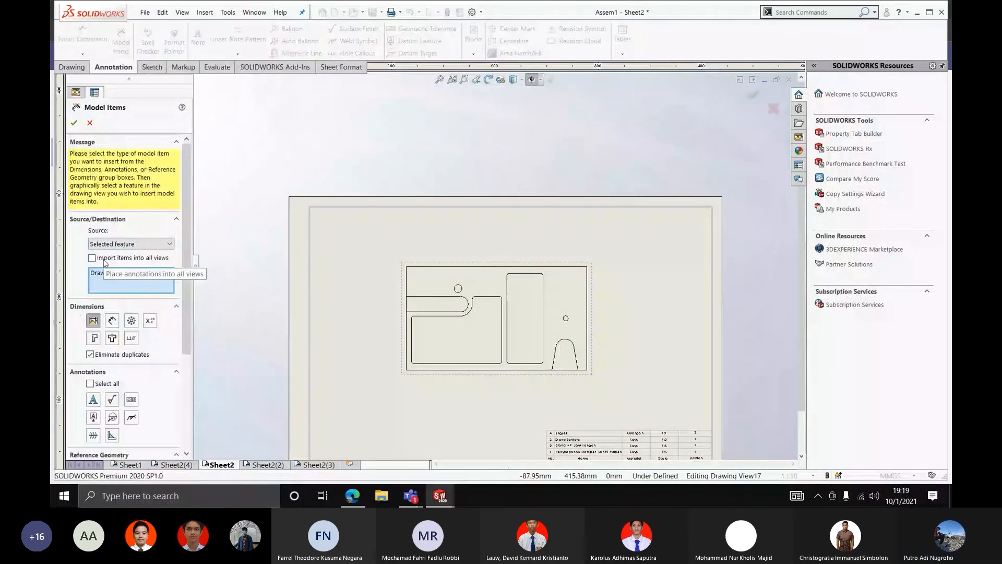
pyautogui.click(93, 258)
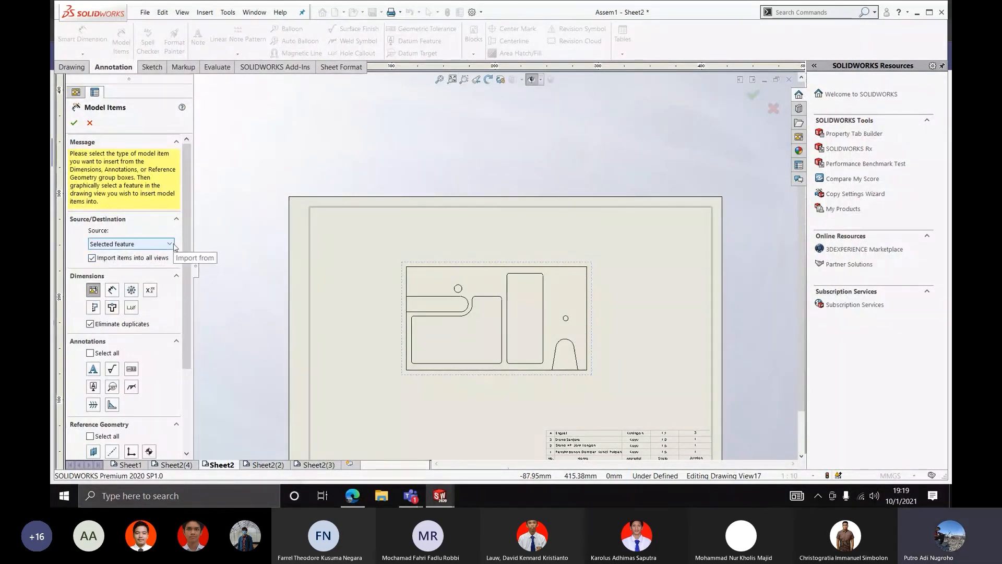
pyautogui.press('Escape')
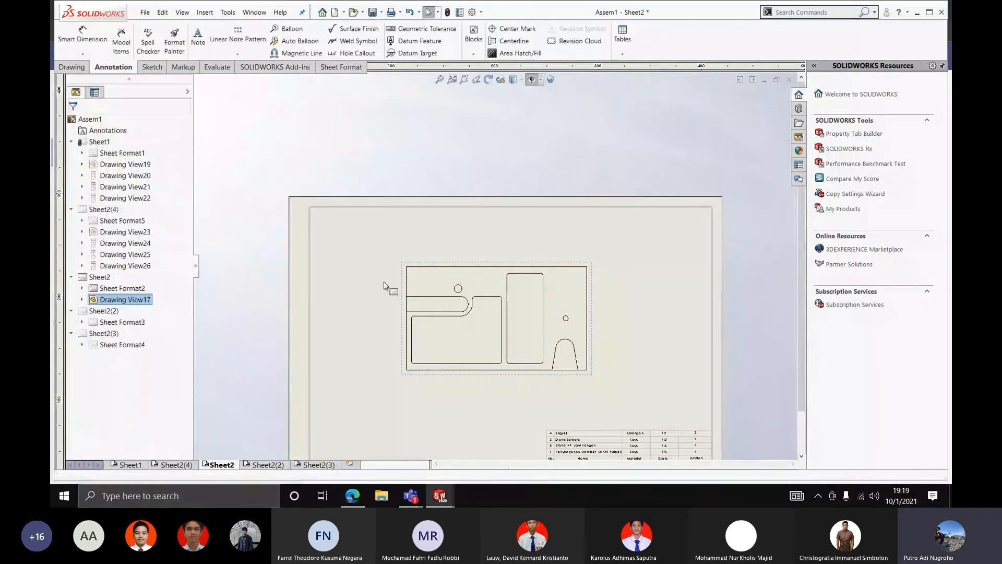
# Set the base part view's custom scale to 1:5 and move the view toward the left side of Sheet2
pyautogui.moveTo(385, 286); pyautogui.dragTo(382, 357)
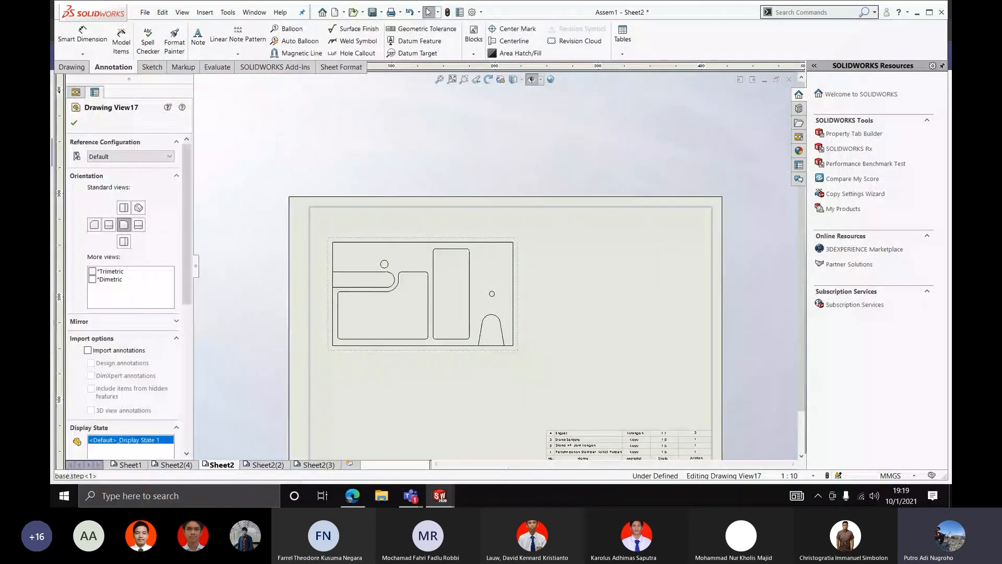
pyautogui.scroll(-3, 199, 359)
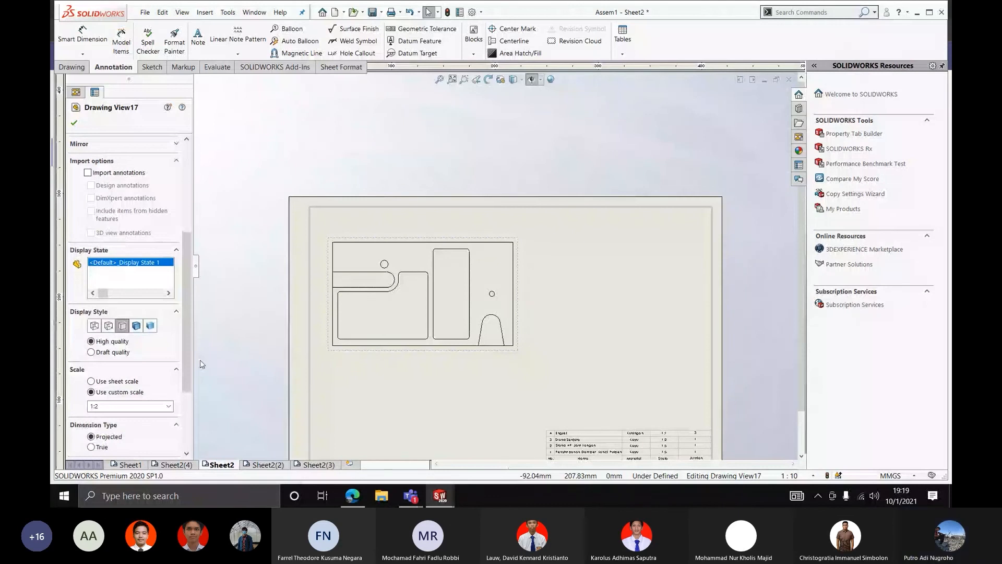
pyautogui.click(168, 406)
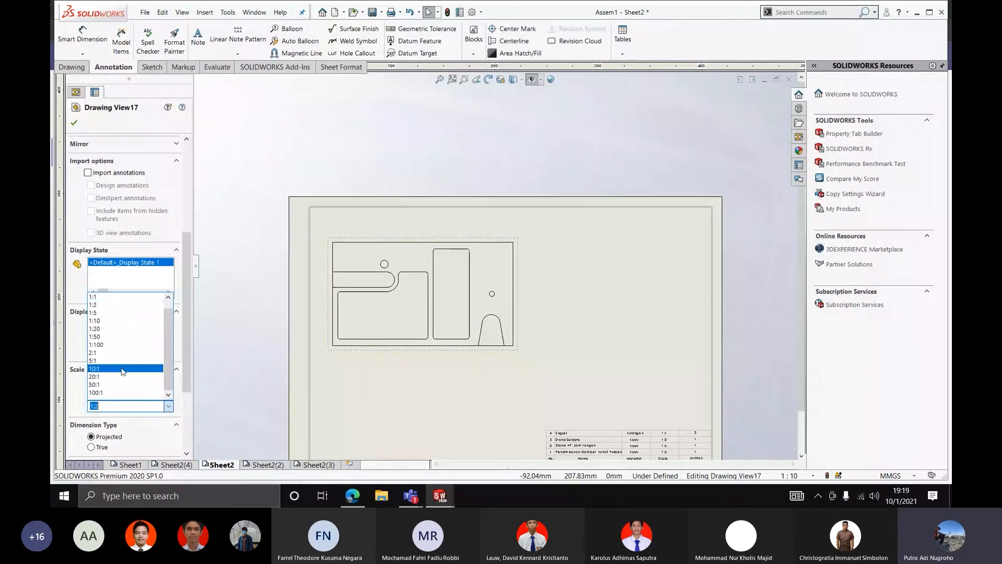
pyautogui.click(106, 312)
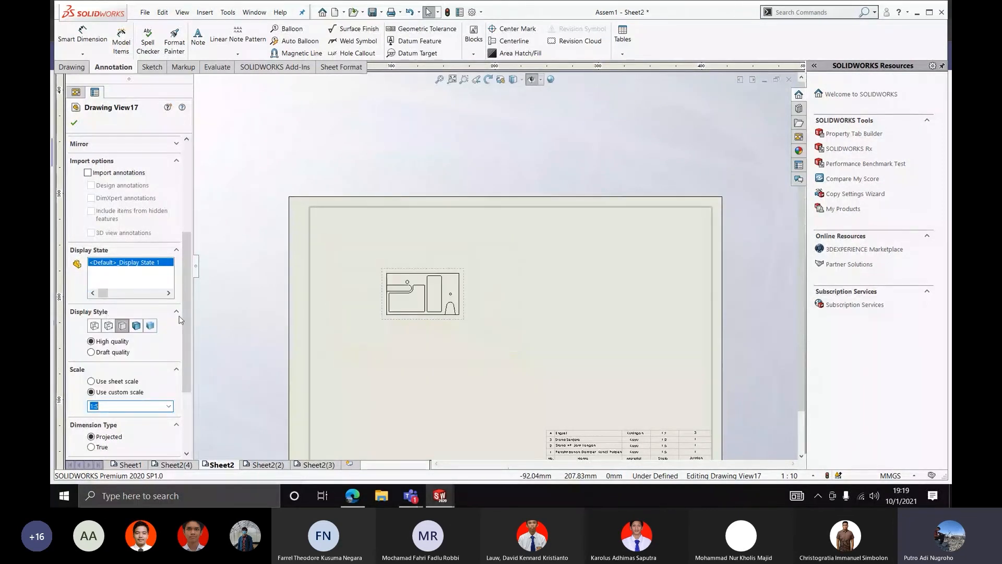
pyautogui.click(75, 123)
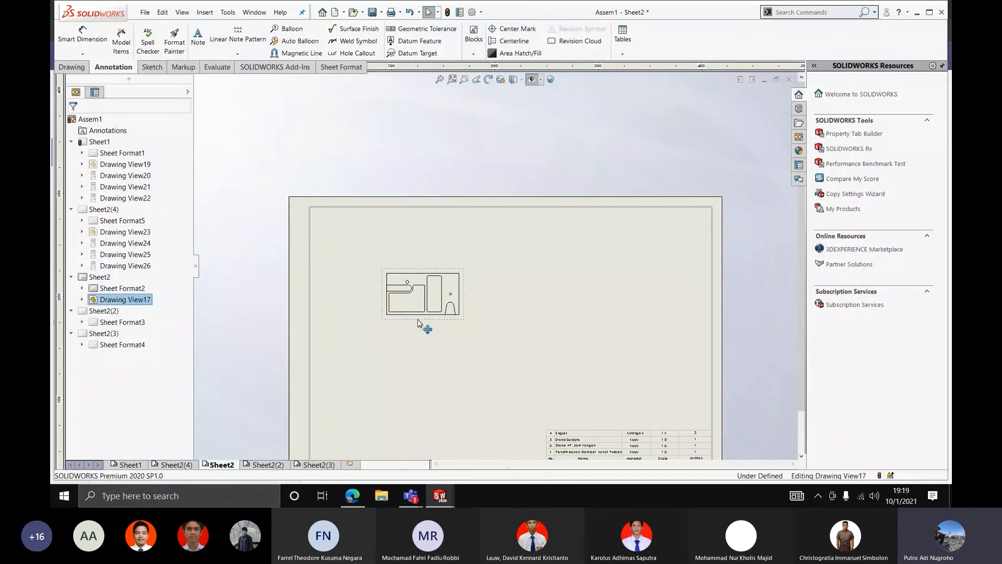
pyautogui.moveTo(417, 319); pyautogui.dragTo(381, 328)
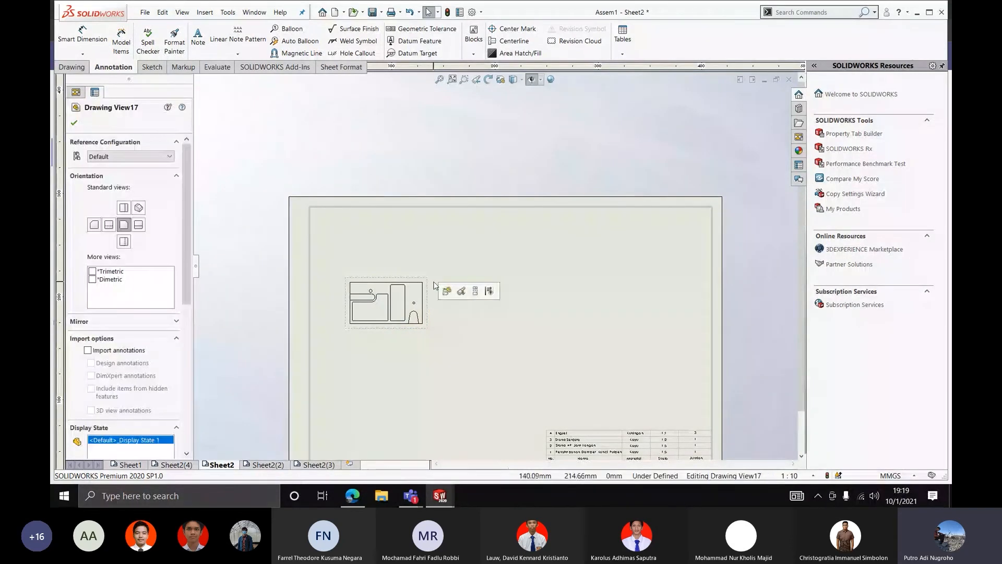
# Project side, top and isometric views from the base part's front view on Sheet2
pyautogui.click(444, 291)
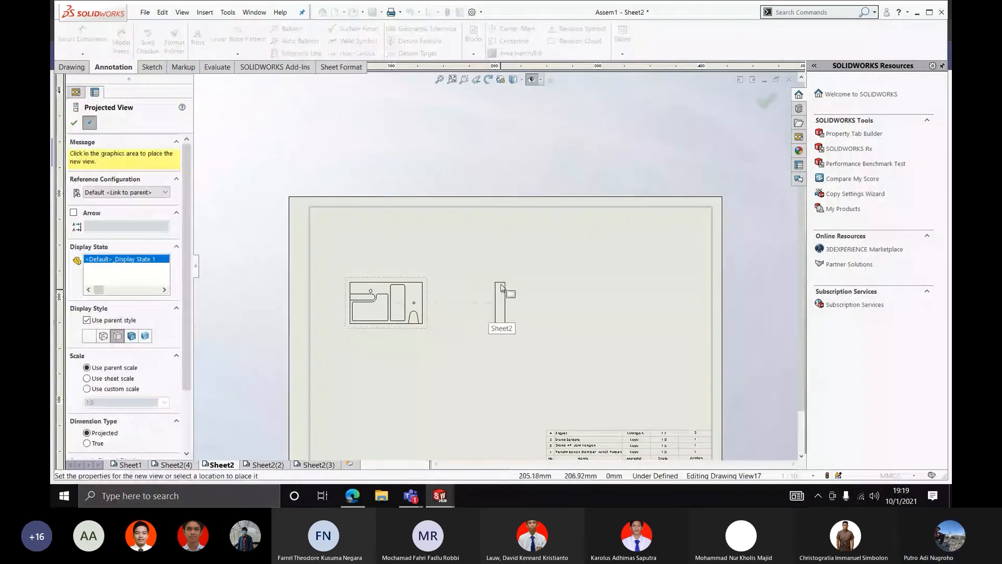
pyautogui.click(480, 305)
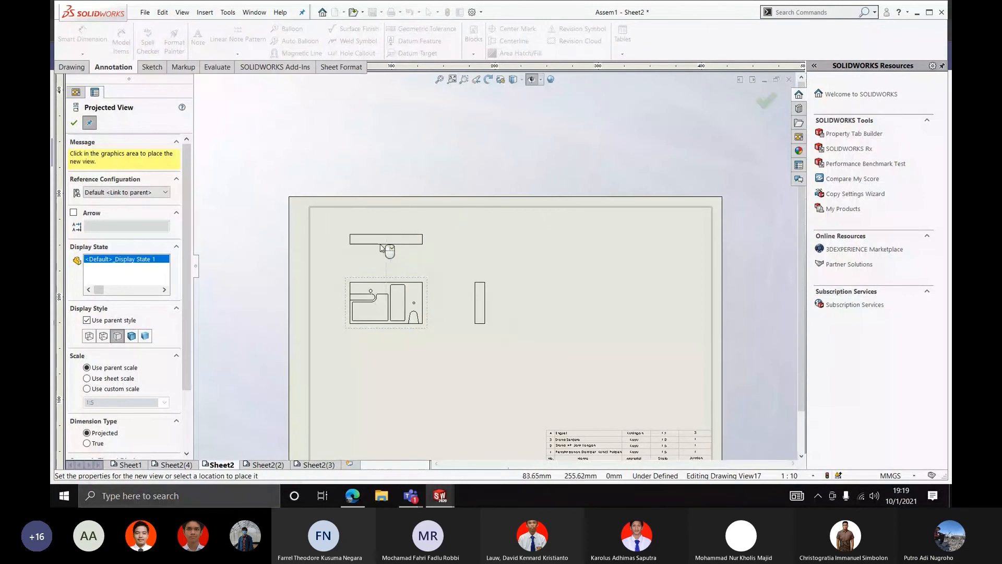
pyautogui.click(386, 248)
pyautogui.click(491, 255)
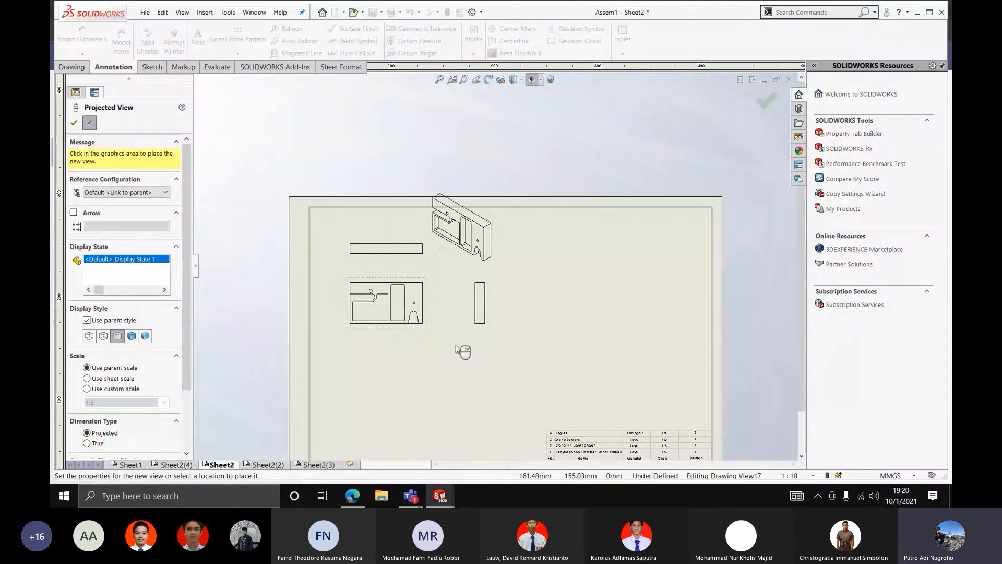
pyautogui.press('Escape')
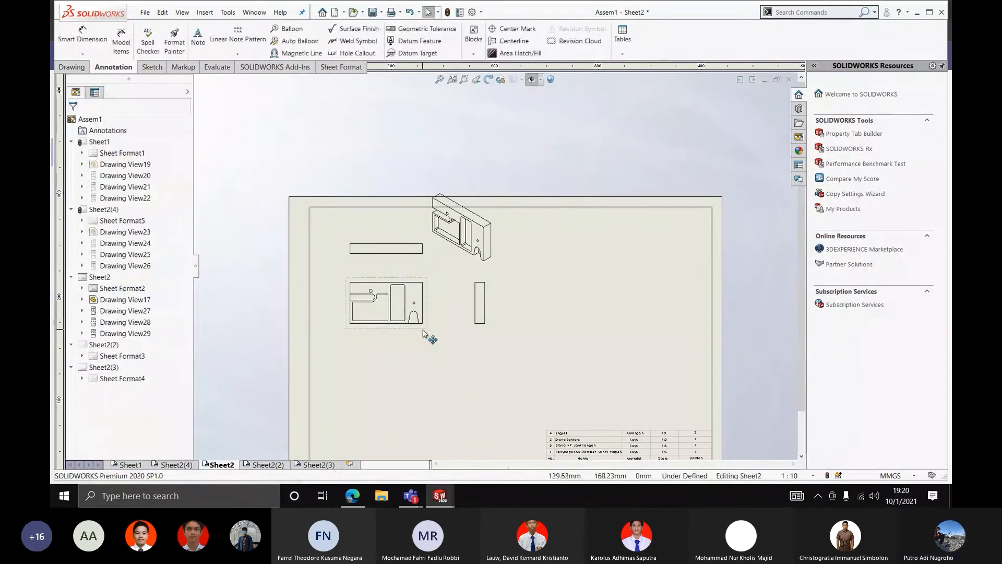
# Move the base part's front view lower on Sheet2, then bring its top and isometric views down inside the sheet border
pyautogui.moveTo(424, 332); pyautogui.dragTo(431, 403)
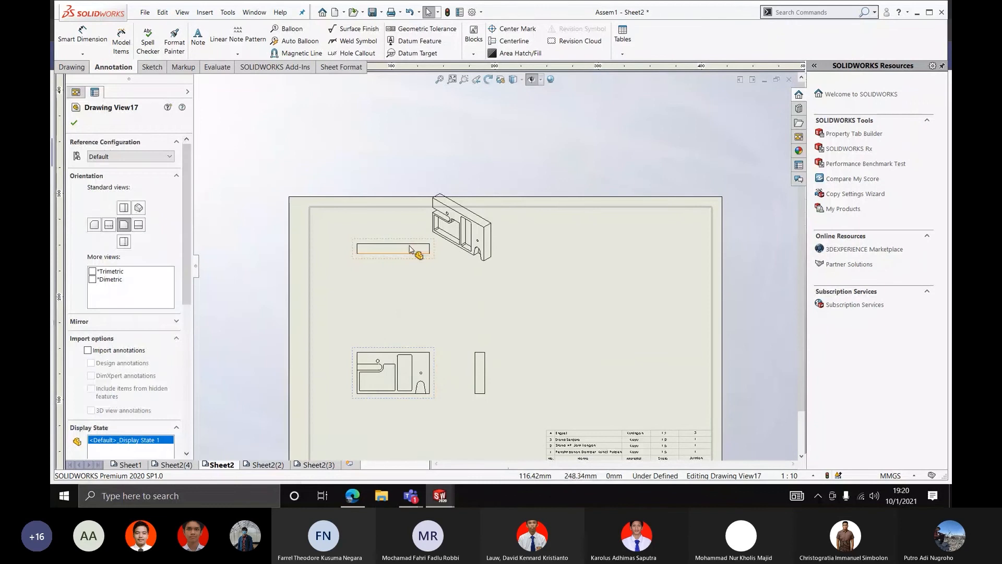
pyautogui.moveTo(416, 262); pyautogui.dragTo(416, 313)
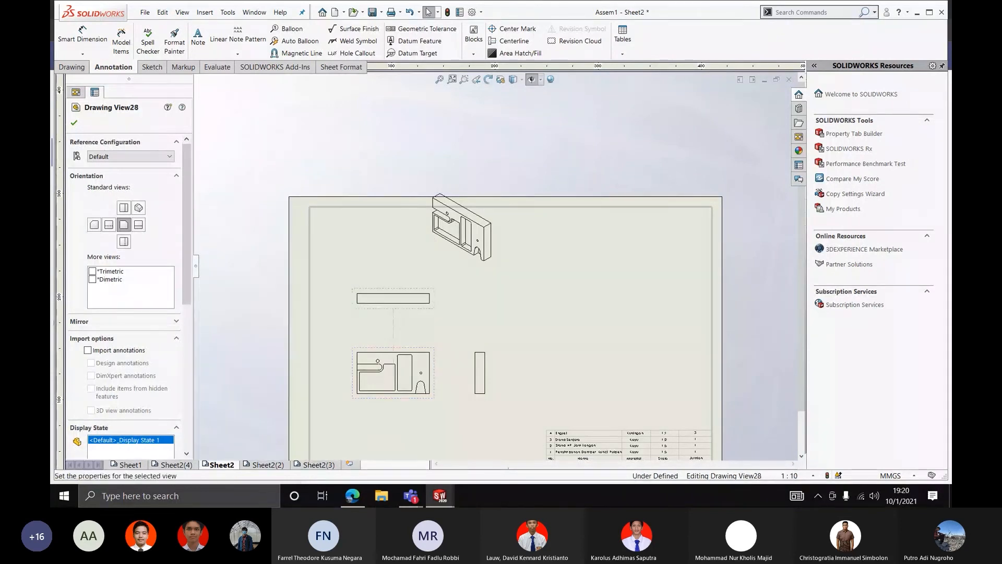
pyautogui.click(464, 271)
pyautogui.moveTo(465, 271); pyautogui.dragTo(497, 333)
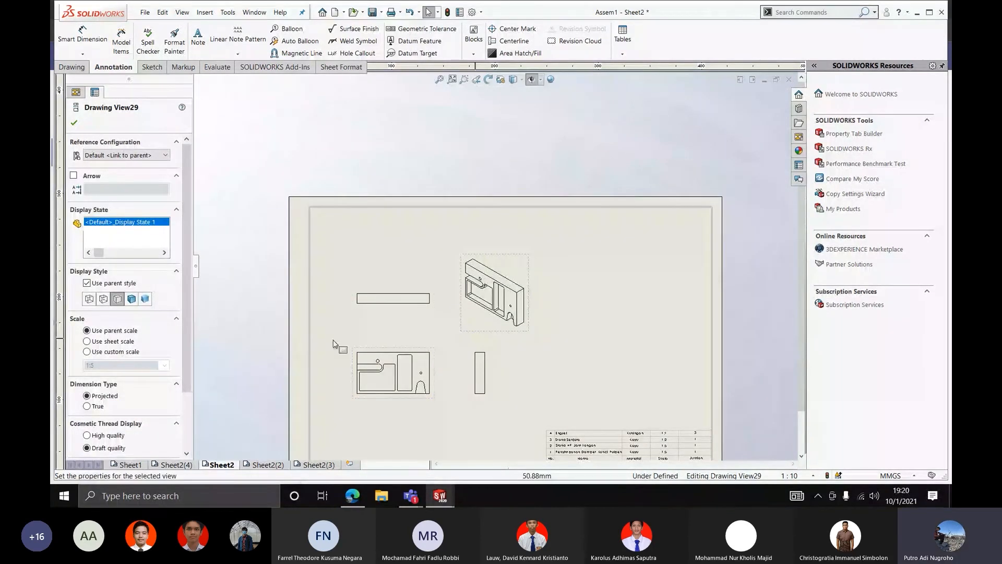
pyautogui.click(251, 336)
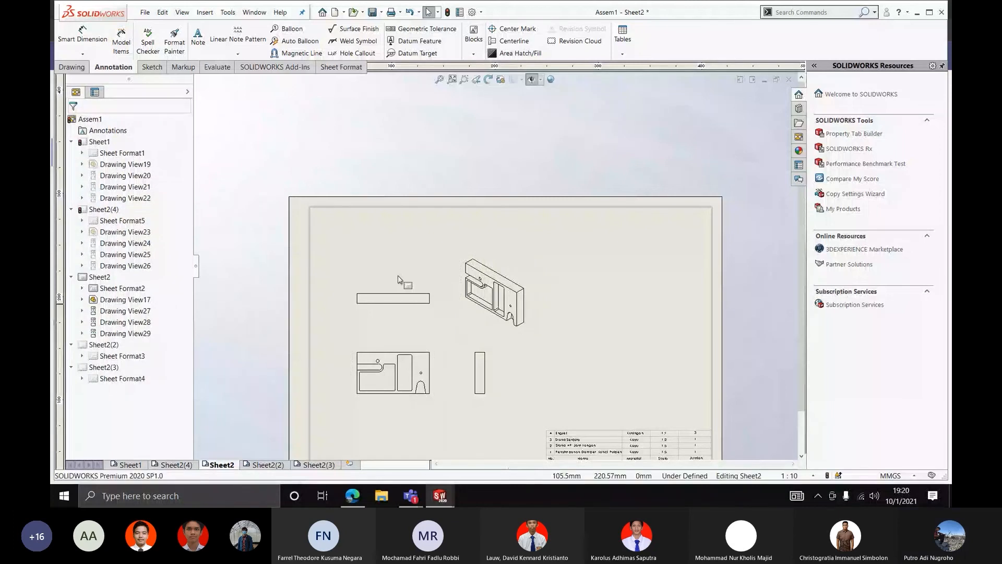
# Try to insert the entire model's dimensions into the base part's front, top and side views as model items
pyautogui.click(120, 46)
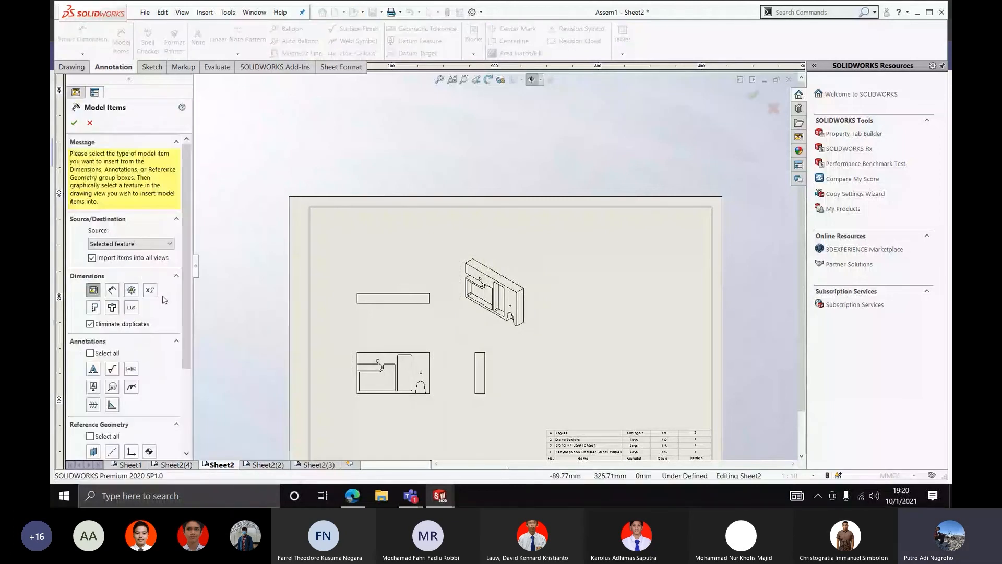
pyautogui.click(381, 293)
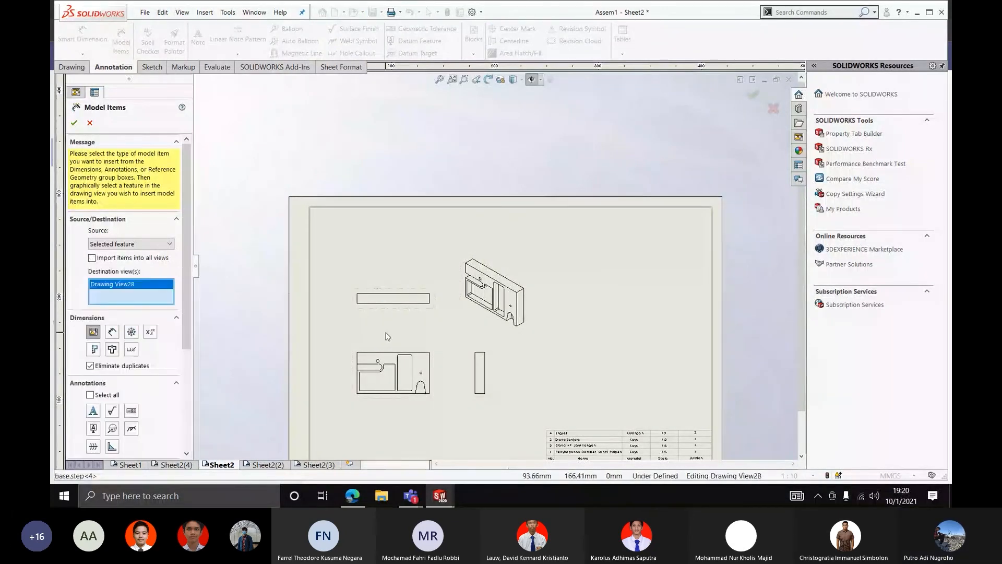
pyautogui.click(398, 355)
pyautogui.click(476, 360)
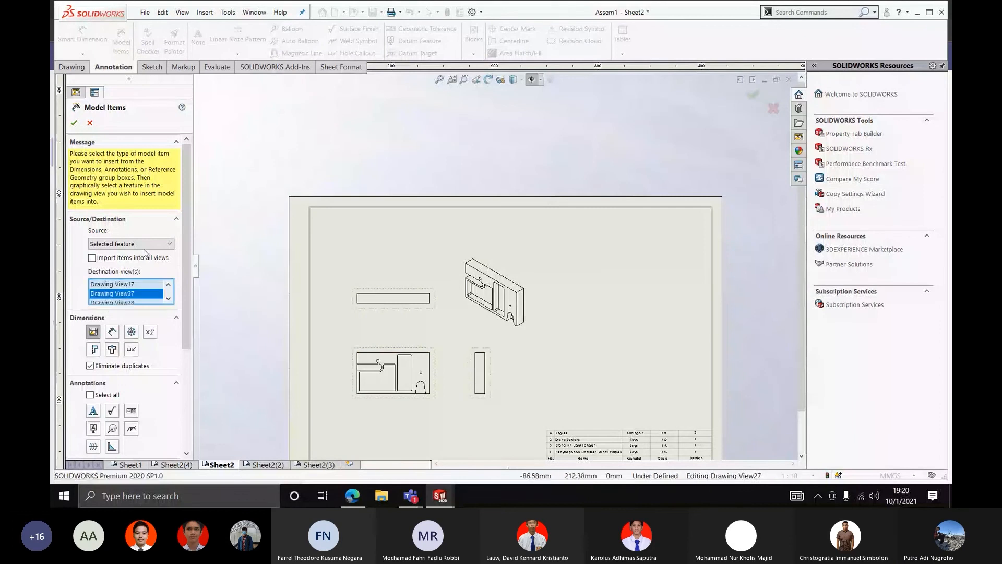
pyautogui.click(74, 123)
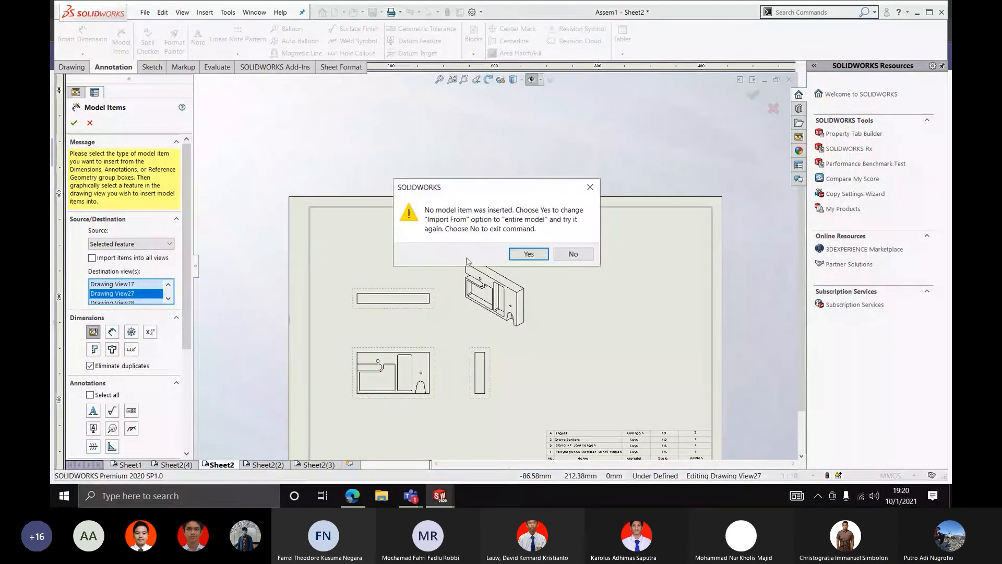
pyautogui.click(529, 254)
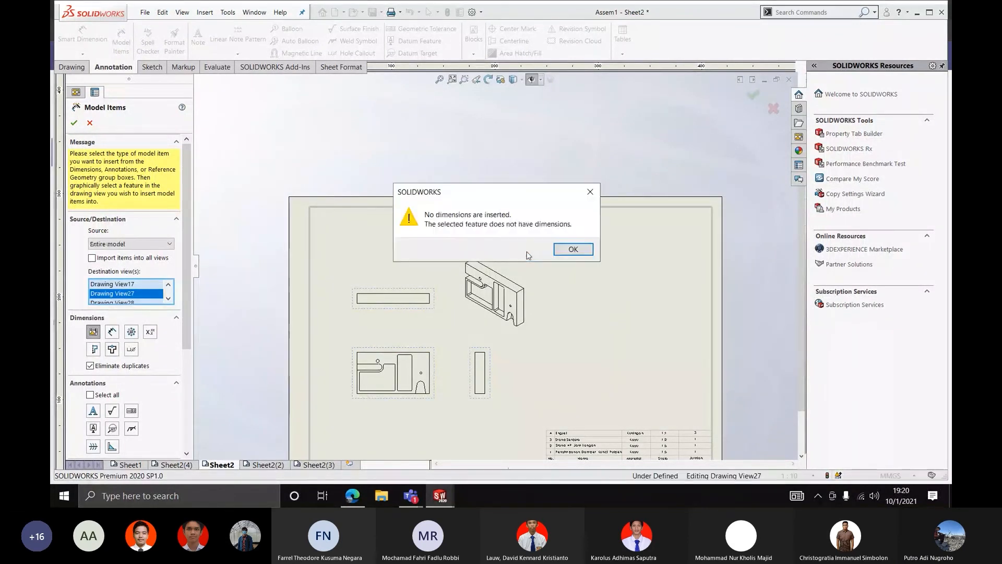
pyautogui.click(564, 256)
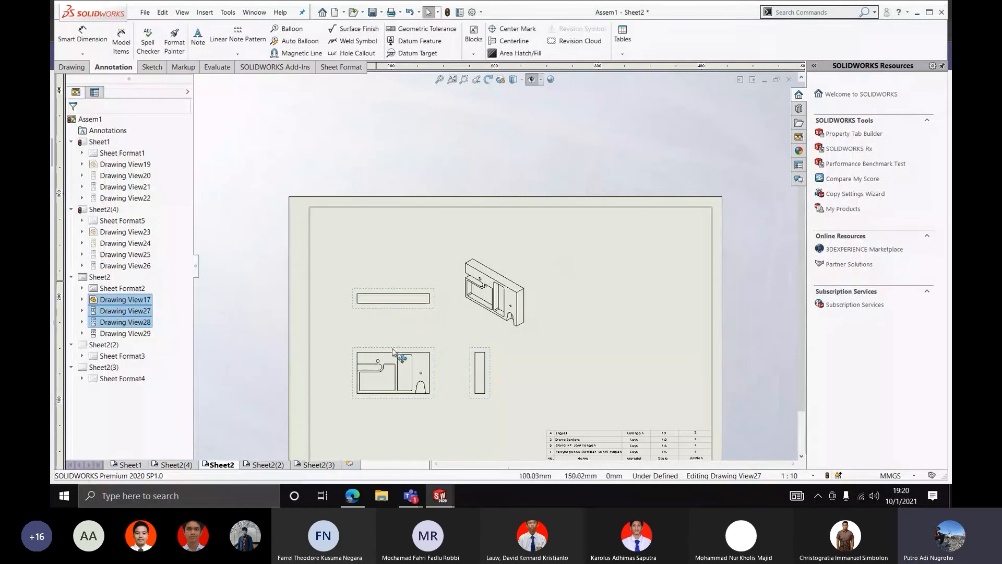
pyautogui.click(324, 331)
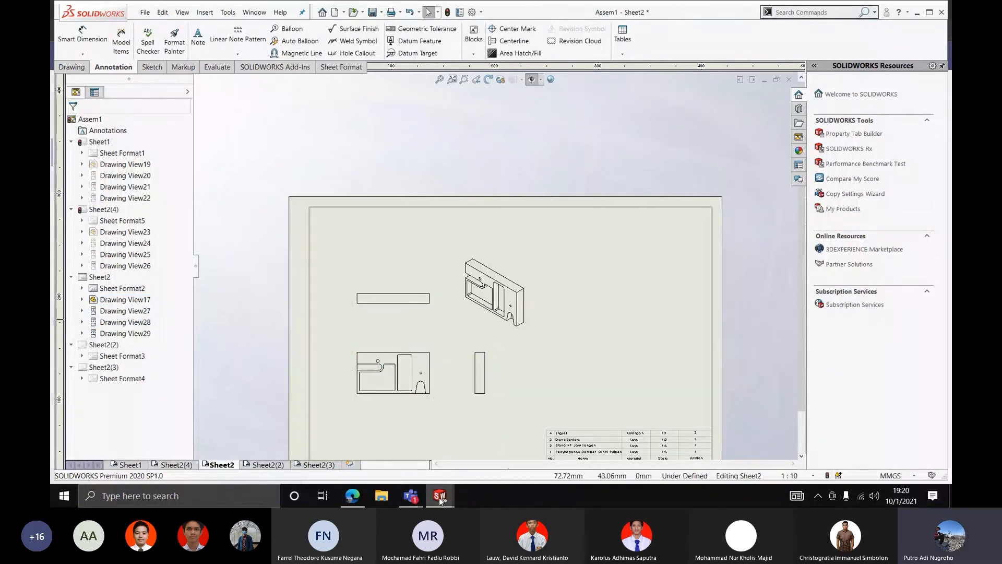
# Switch to the full system thrust tester assembly, undo the base component's removal and open the base part
pyautogui.moveTo(439, 496)
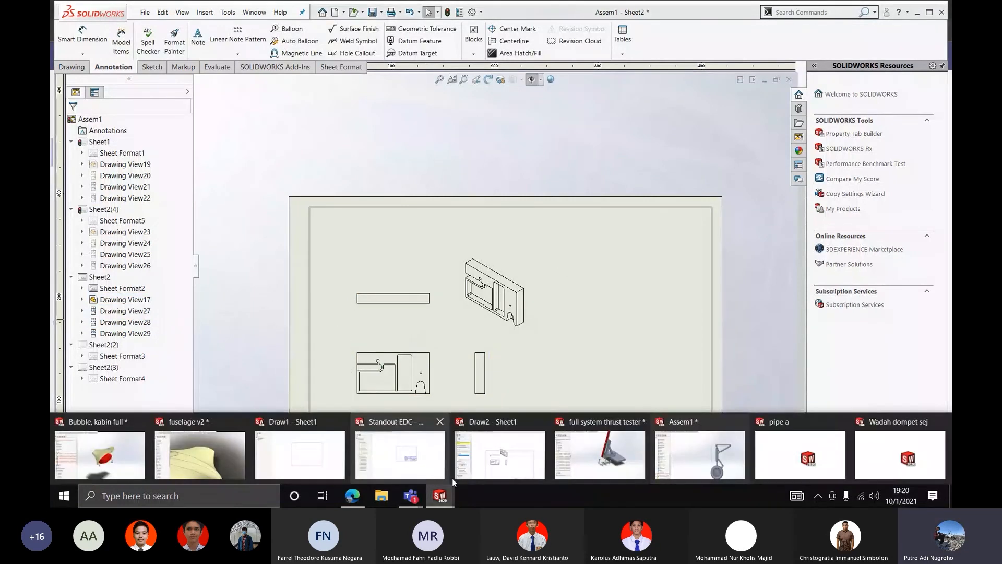
pyautogui.click(589, 459)
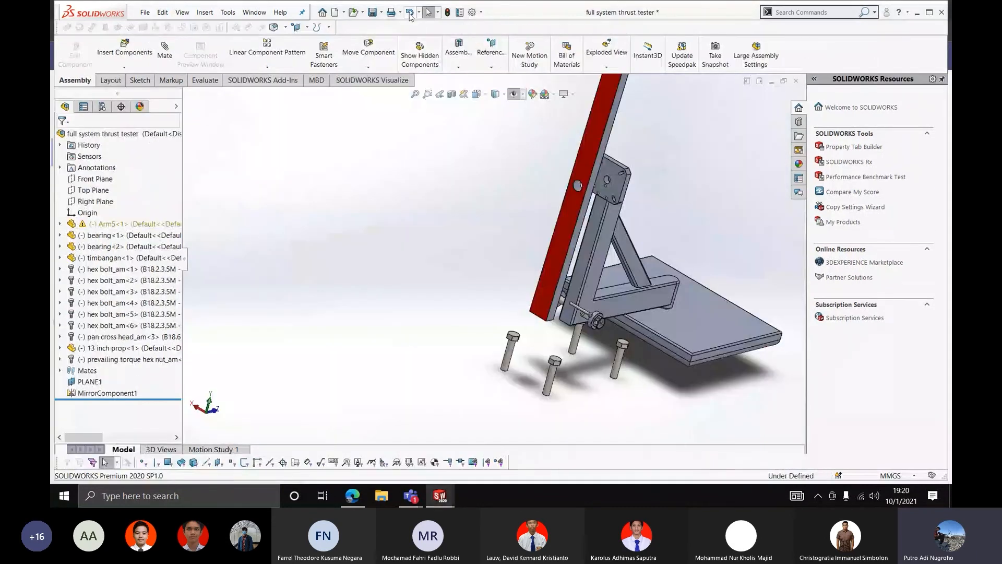
pyautogui.click(488, 287)
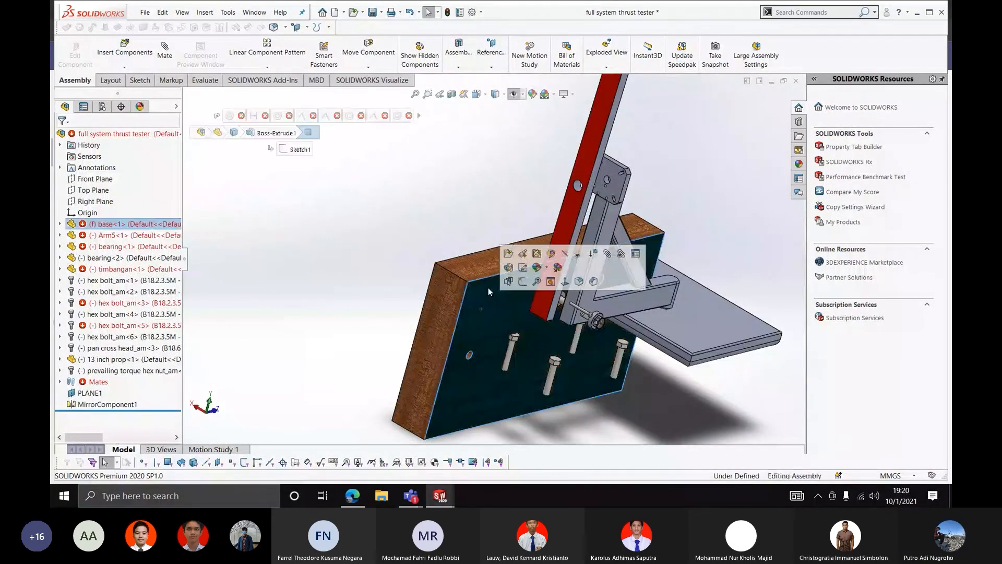
pyautogui.click(500, 258)
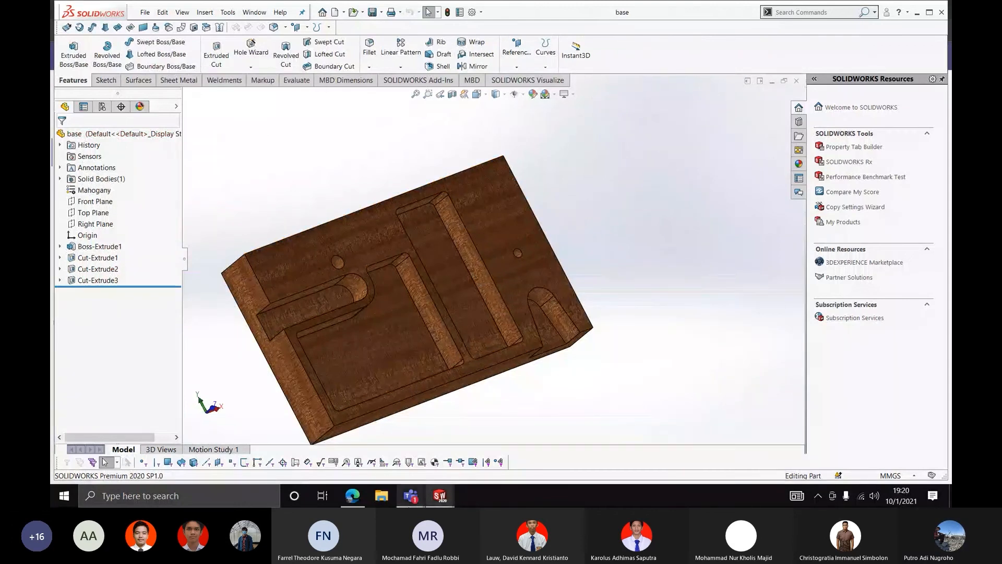
# Return to Sheet2 of the Assem1 drawing and inspect the base part's four views up close
pyautogui.moveTo(440, 496)
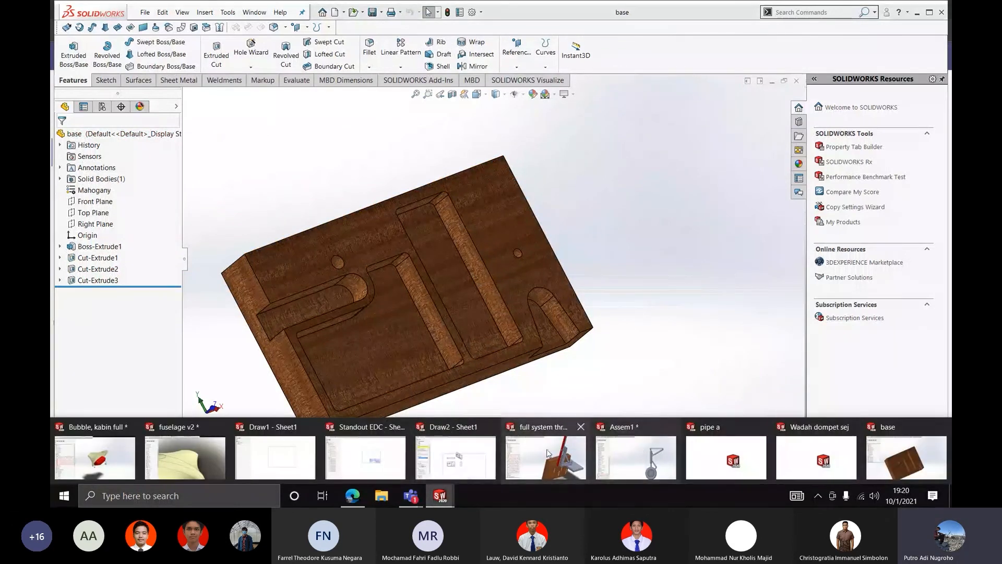
pyautogui.click(480, 454)
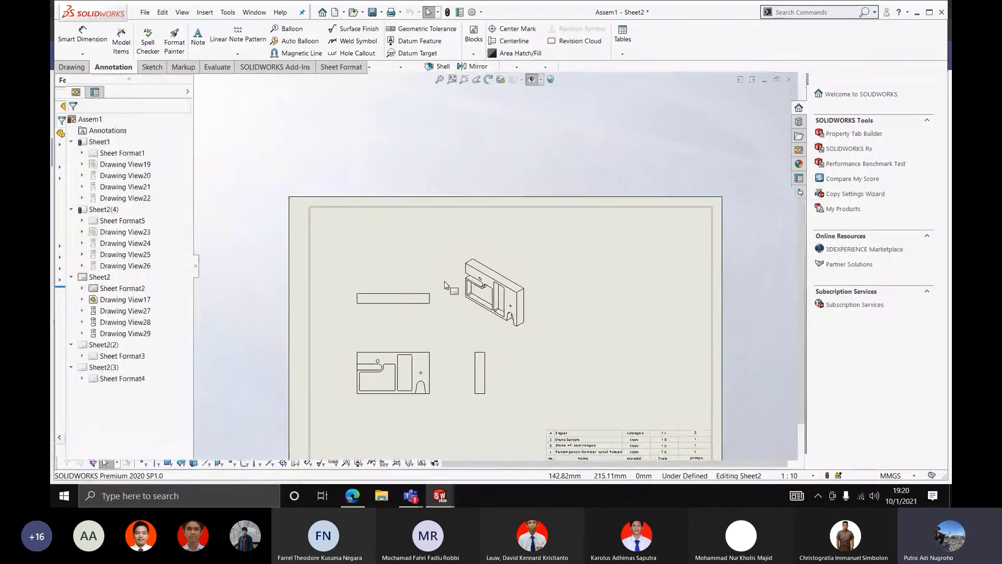
pyautogui.scroll(-2, 477, 300)
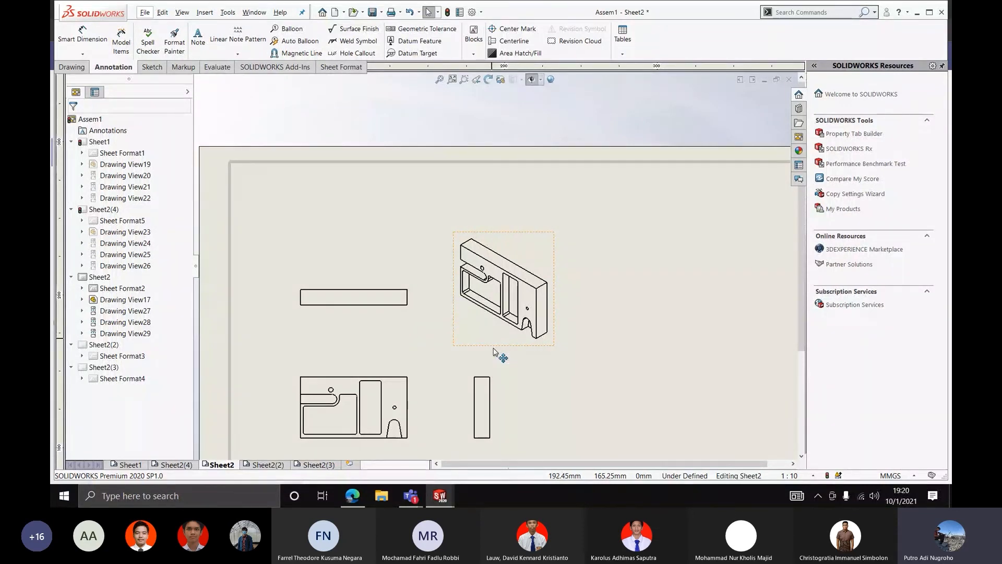
# Delete the base part's isometric, top, front and side views from Sheet2
pyautogui.click(489, 349)
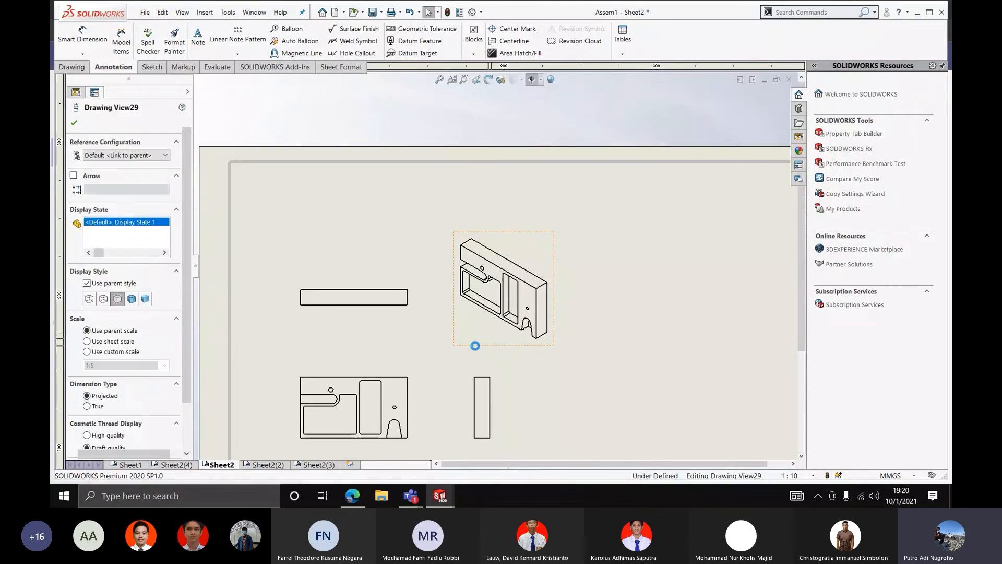
pyautogui.press('Delete')
pyautogui.click(393, 320)
pyautogui.press('Delete')
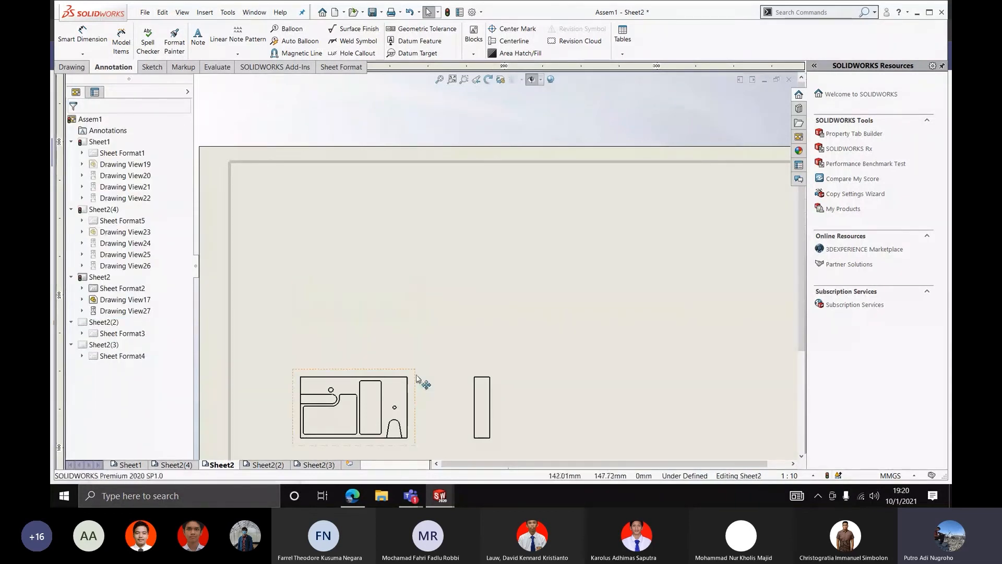
pyautogui.click(418, 380)
pyautogui.press('Delete')
pyautogui.click(484, 399)
pyautogui.press('Delete')
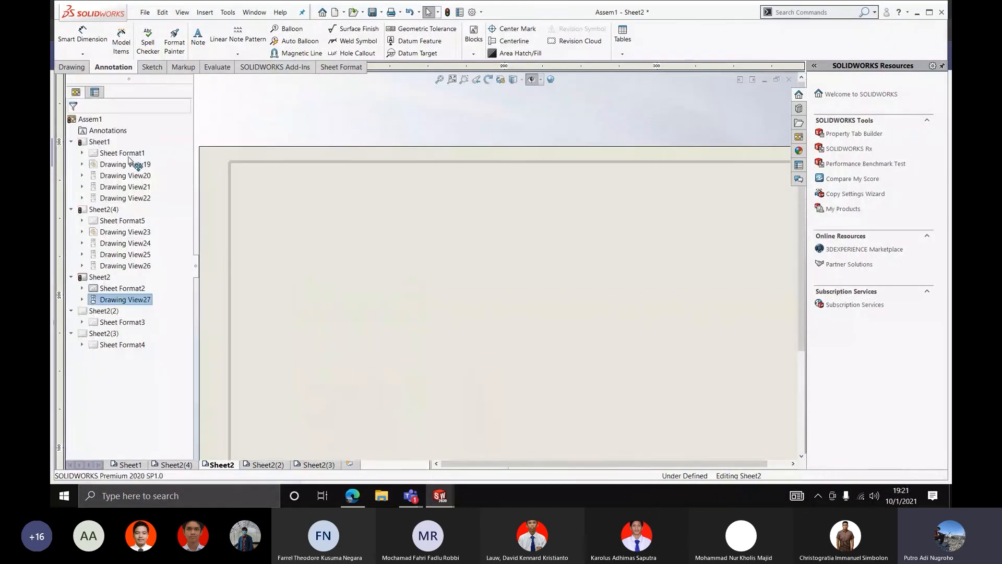
# Place a single model view of the base part showing its pockets and slot on the emptied Sheet2, without any projected views
pyautogui.click(72, 67)
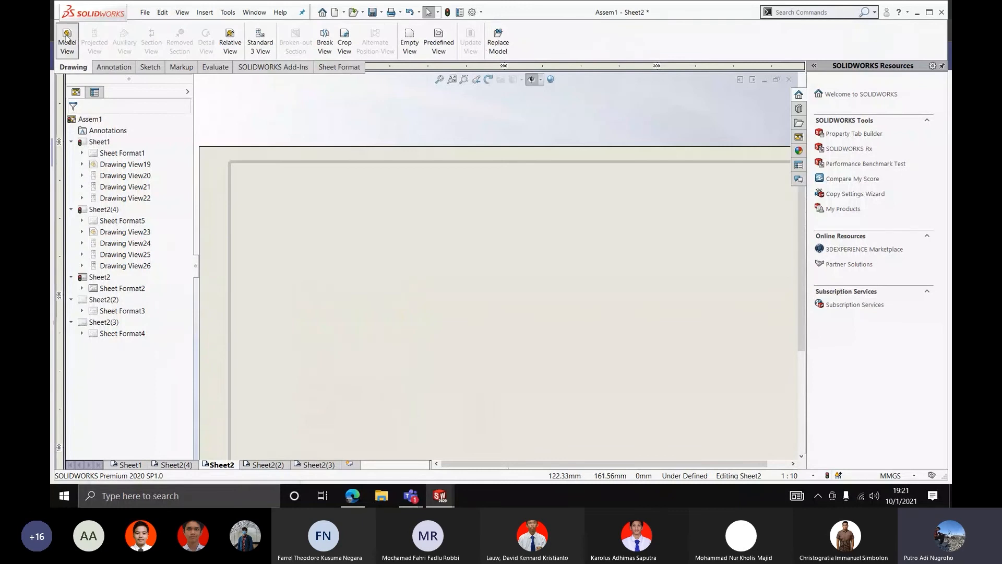
pyautogui.click(67, 42)
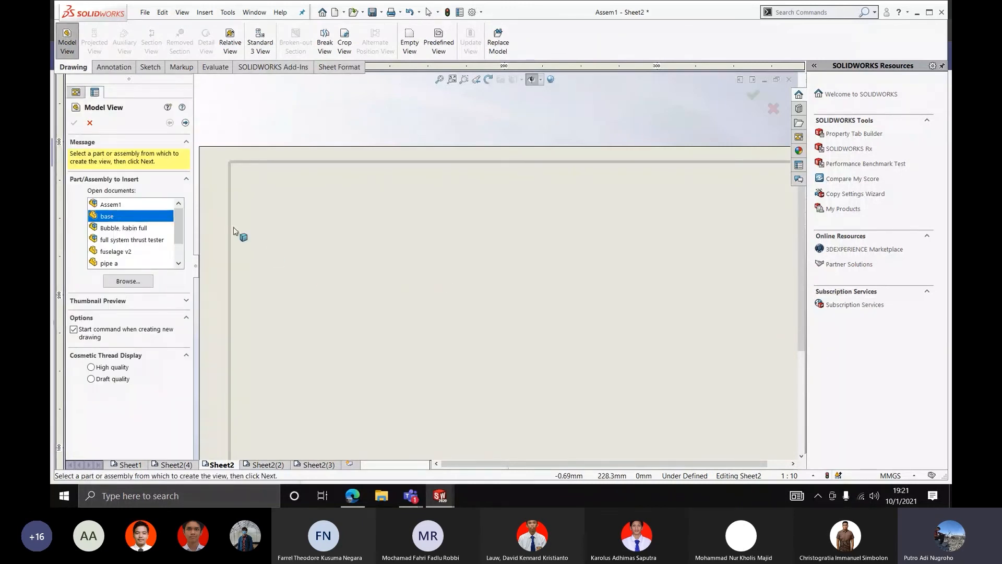
pyautogui.click(186, 123)
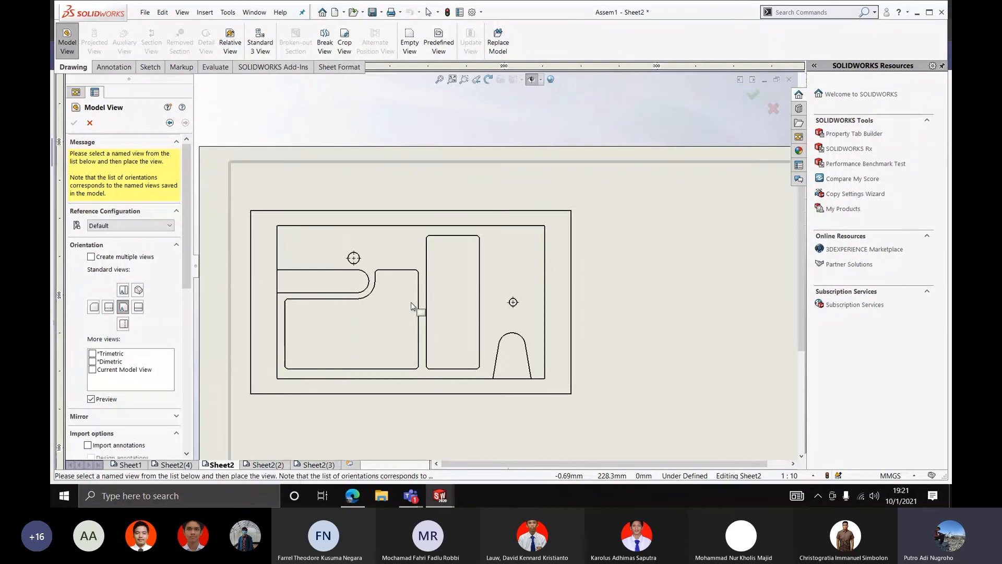
pyautogui.click(412, 306)
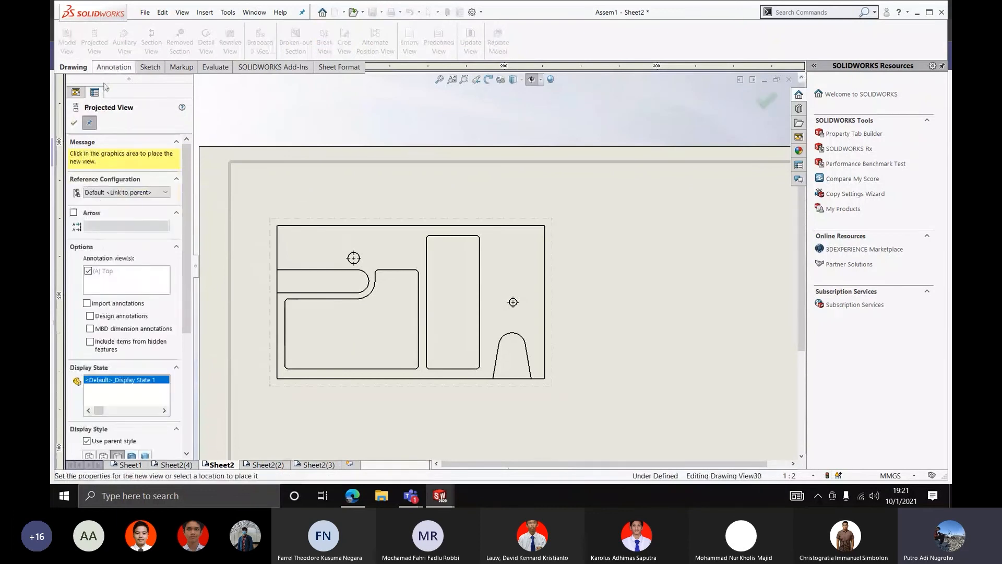
pyautogui.click(74, 123)
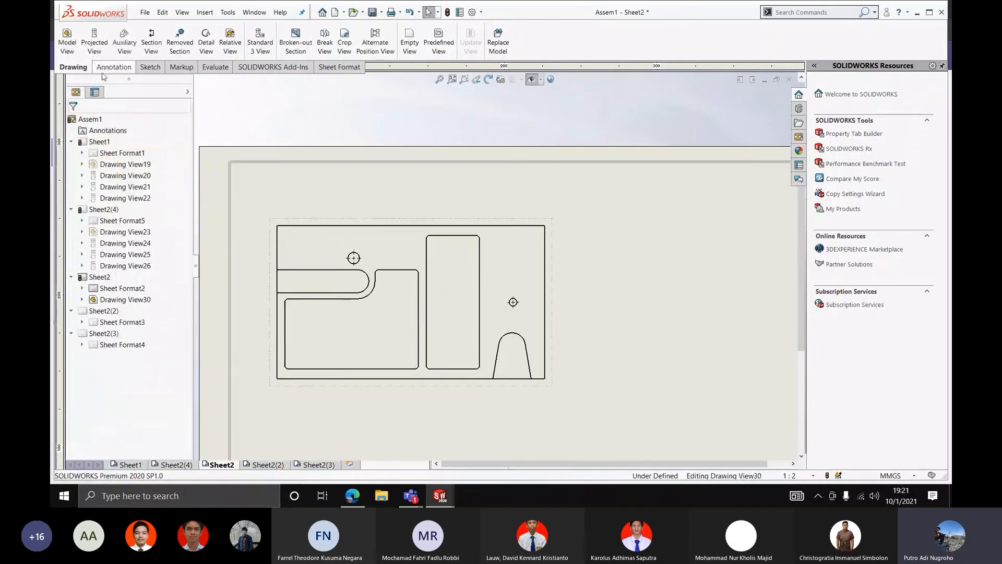
# Insert the base part's dimensions into the new view as model items
pyautogui.click(114, 67)
pyautogui.click(122, 42)
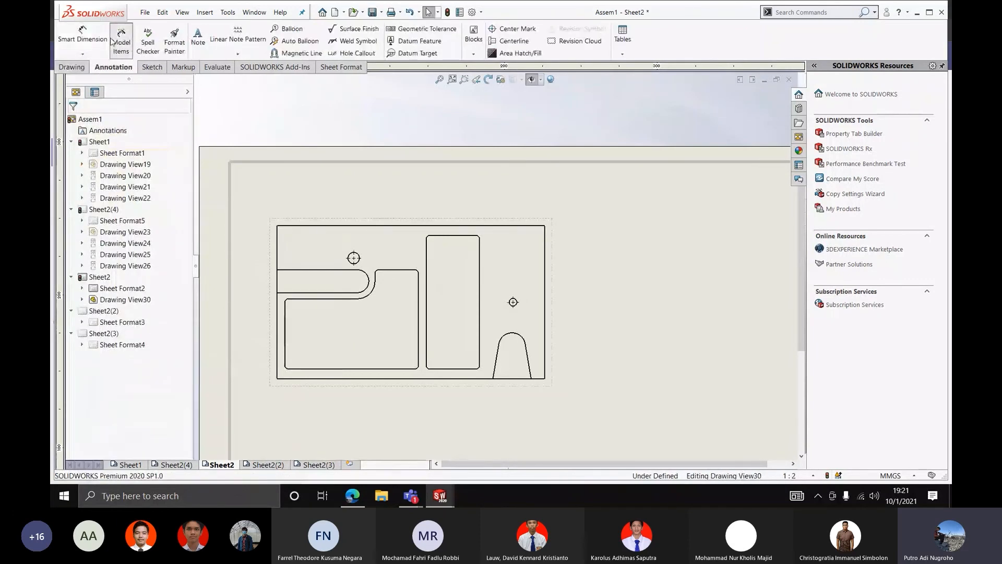
pyautogui.click(418, 226)
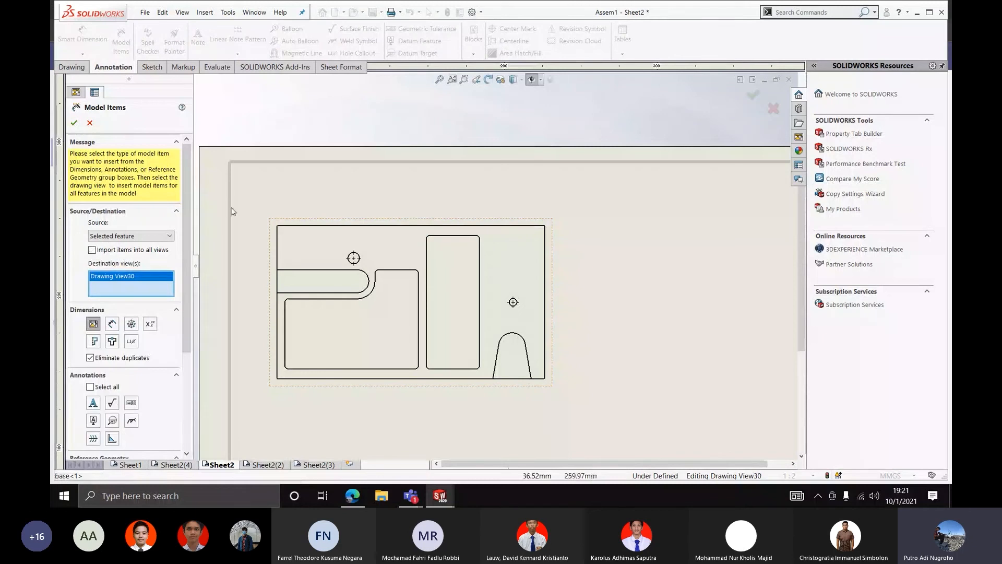
pyautogui.click(74, 123)
pyautogui.click(528, 253)
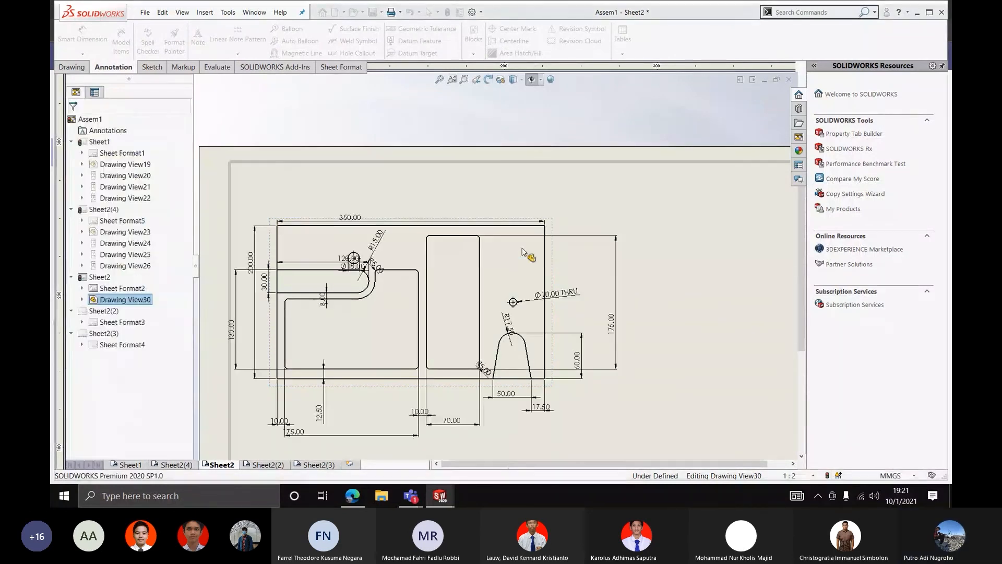
# Raise the 350 mm overall width dimension clear of the base outline and shift the whole view right and slightly down
pyautogui.scroll(4, 439, 286)
pyautogui.scroll(-6, 438, 283)
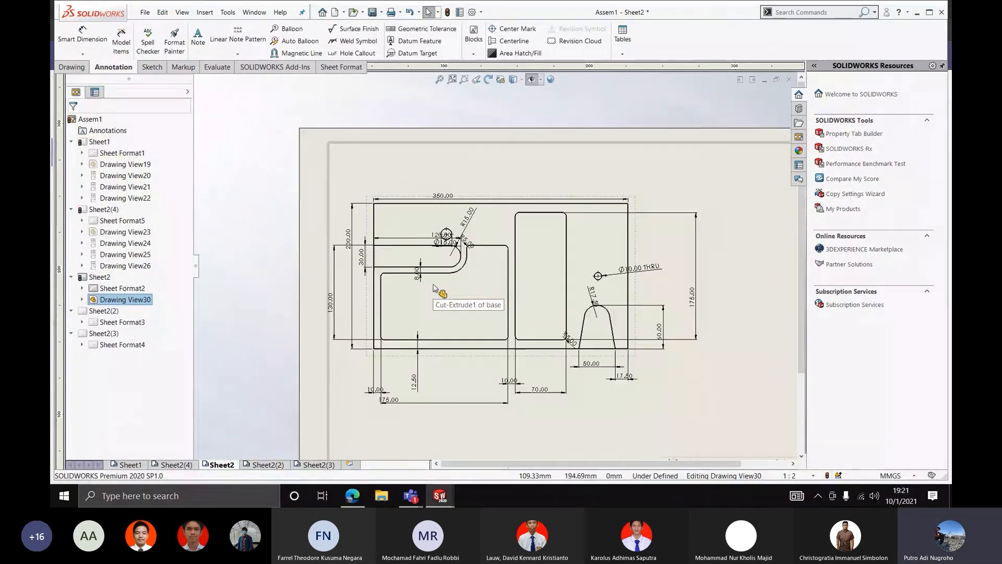
pyautogui.scroll(5, 504, 282)
pyautogui.scroll(-4, 493, 316)
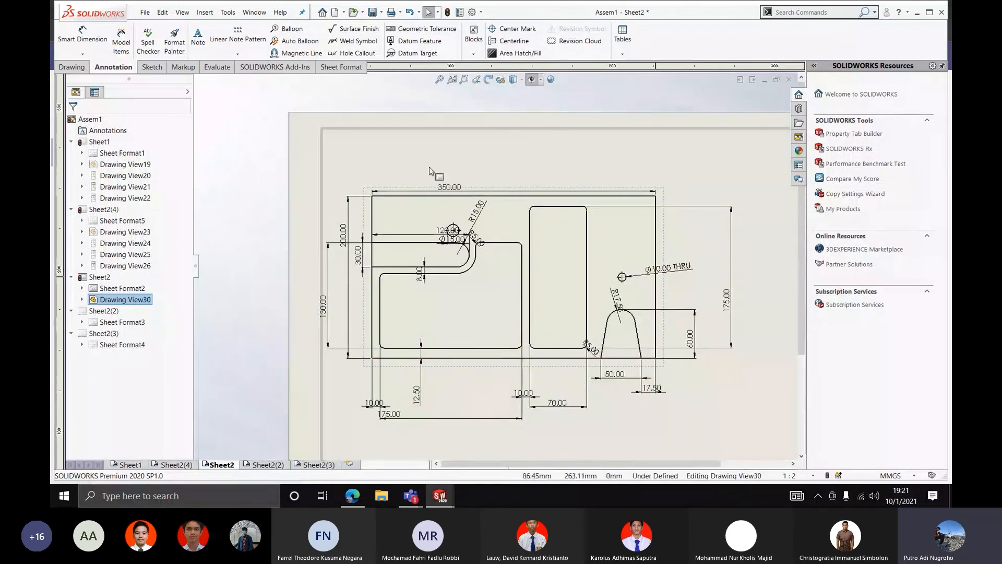
pyautogui.moveTo(452, 192); pyautogui.dragTo(515, 176)
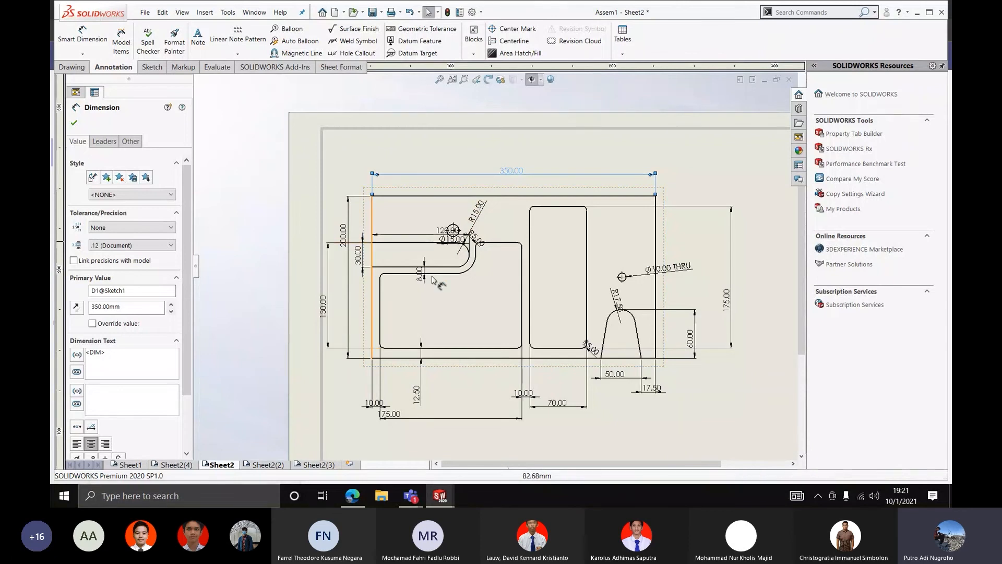
pyautogui.scroll(2, 523, 313)
pyautogui.scroll(-2, 525, 317)
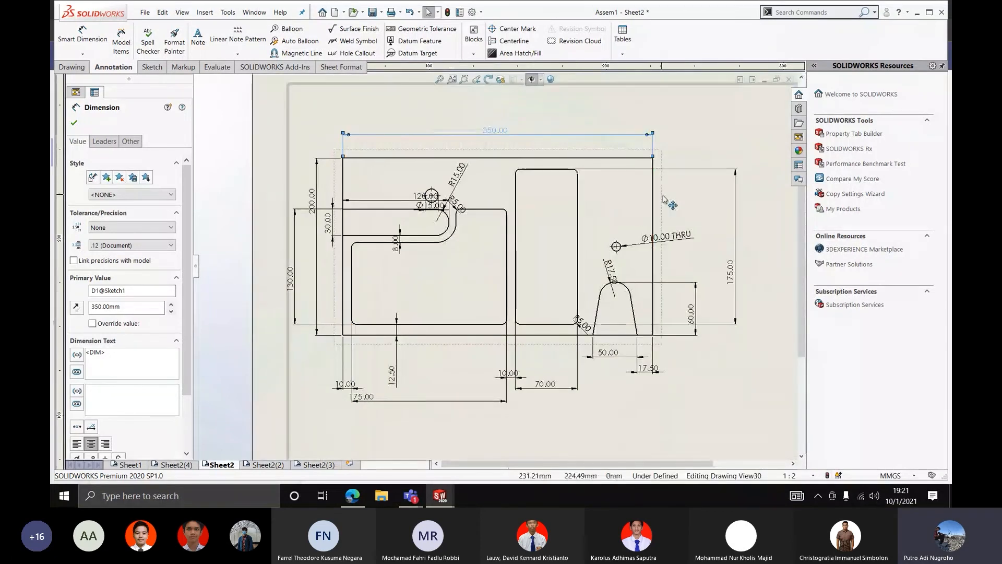
pyautogui.moveTo(669, 203); pyautogui.dragTo(716, 215)
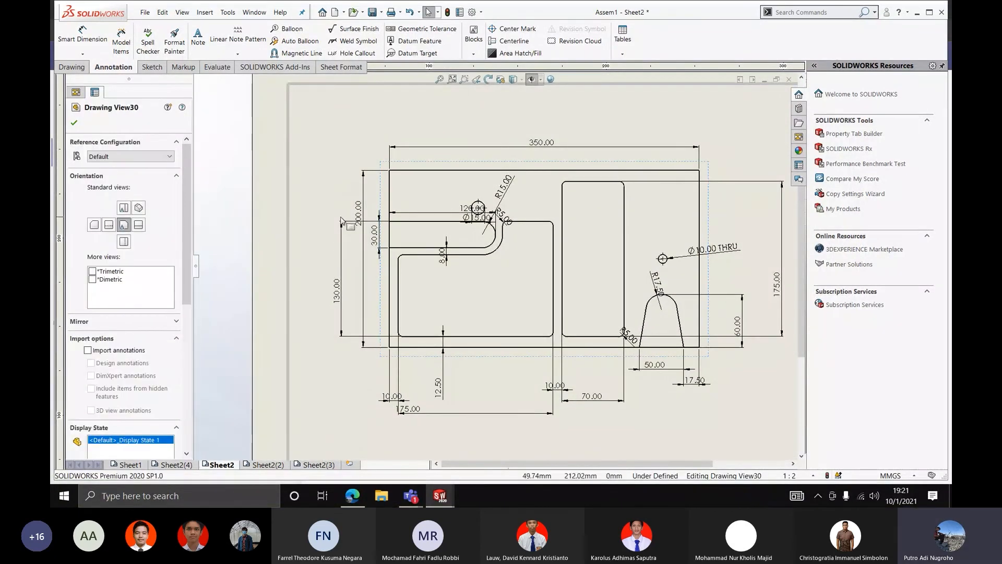
# Move the 200 mm height dimension outside the 130 mm one and line up both texts beside each other
pyautogui.moveTo(359, 215); pyautogui.dragTo(320, 224)
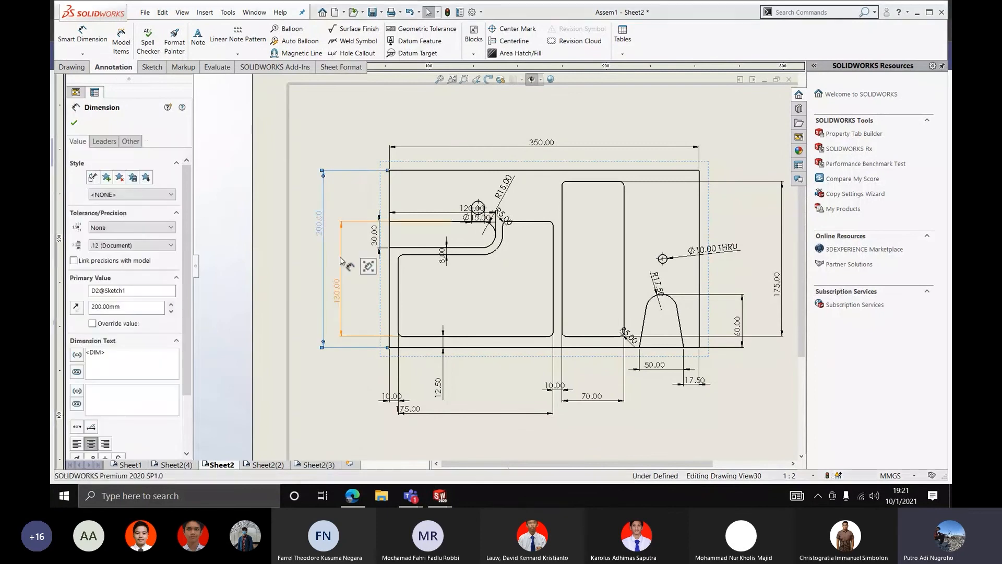
pyautogui.scroll(-4, 320, 224)
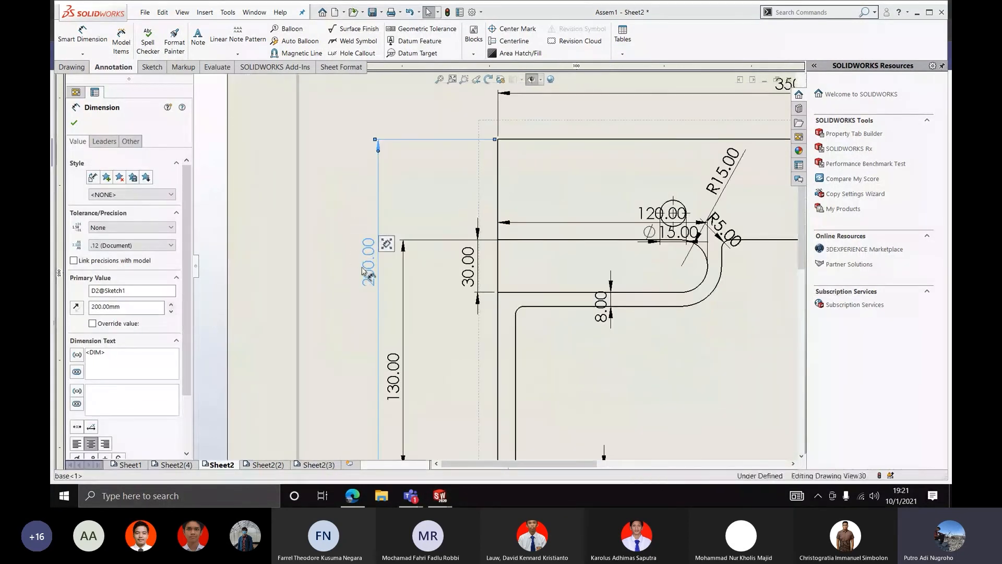
pyautogui.moveTo(368, 266); pyautogui.dragTo(402, 344)
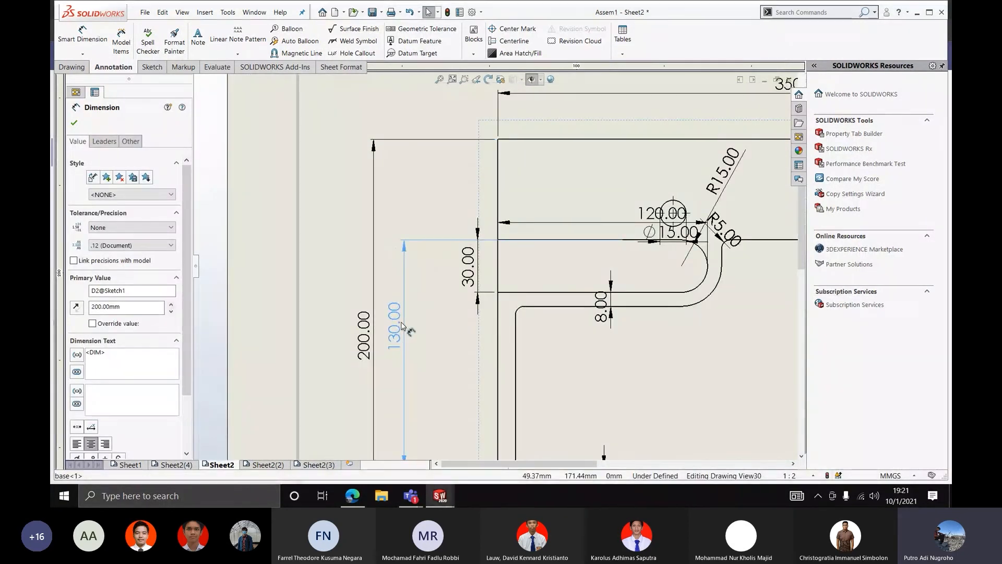
pyautogui.press('Escape')
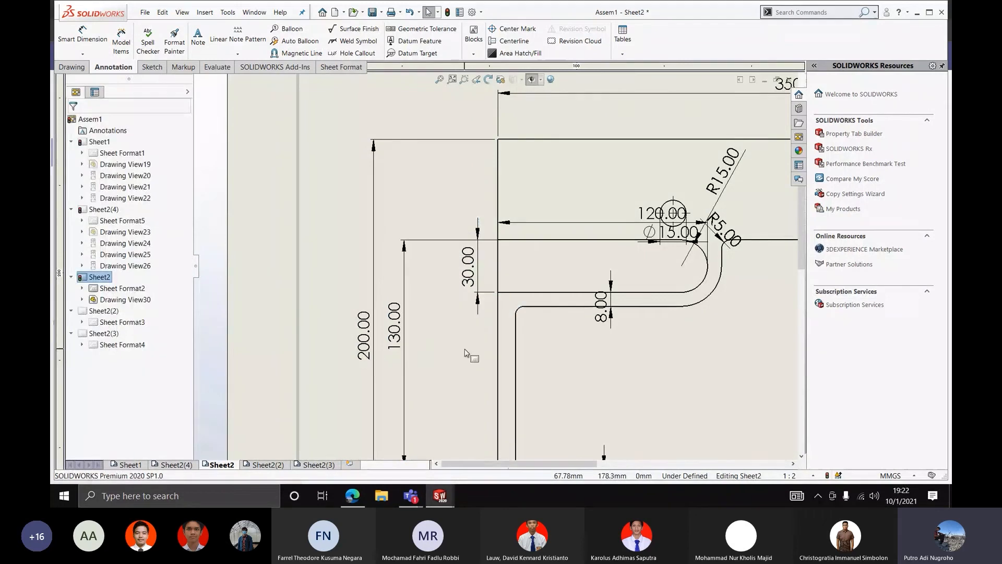
# Spread out the slot's 30, 8 and 120 mm dimensions, placing the 120 mm one above the outline beneath the 350 mm dimension
pyautogui.click(468, 281)
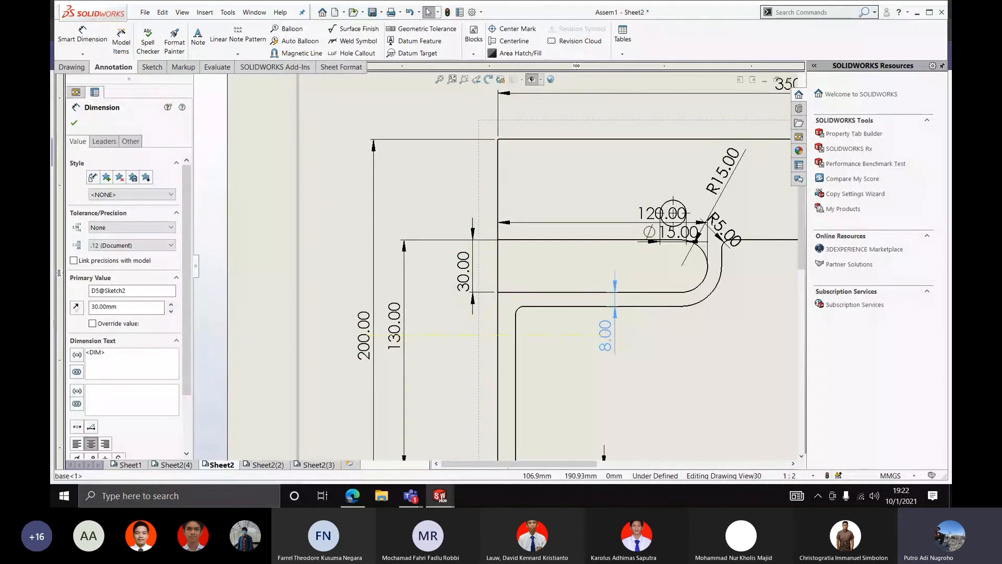
pyautogui.scroll(2, 604, 332)
pyautogui.scroll(-2, 626, 261)
pyautogui.moveTo(562, 233); pyautogui.dragTo(511, 203)
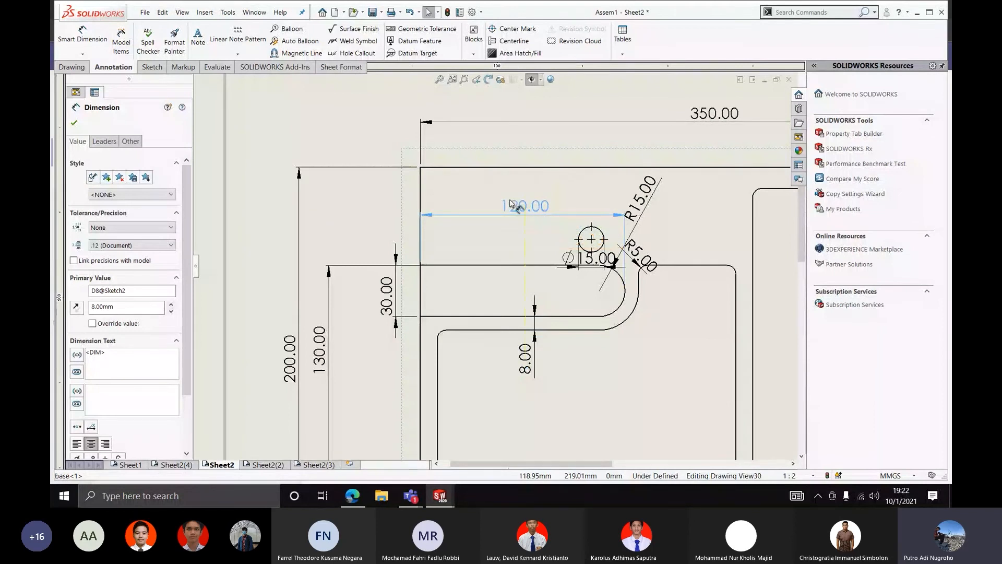
pyautogui.moveTo(510, 200); pyautogui.dragTo(499, 131)
# Move the slot's R15 radius dimension down into the large pocket, clear of the 15 mm hole
pyautogui.scroll(3, 501, 208)
pyautogui.scroll(-2, 642, 199)
pyautogui.moveTo(570, 229); pyautogui.dragTo(584, 354)
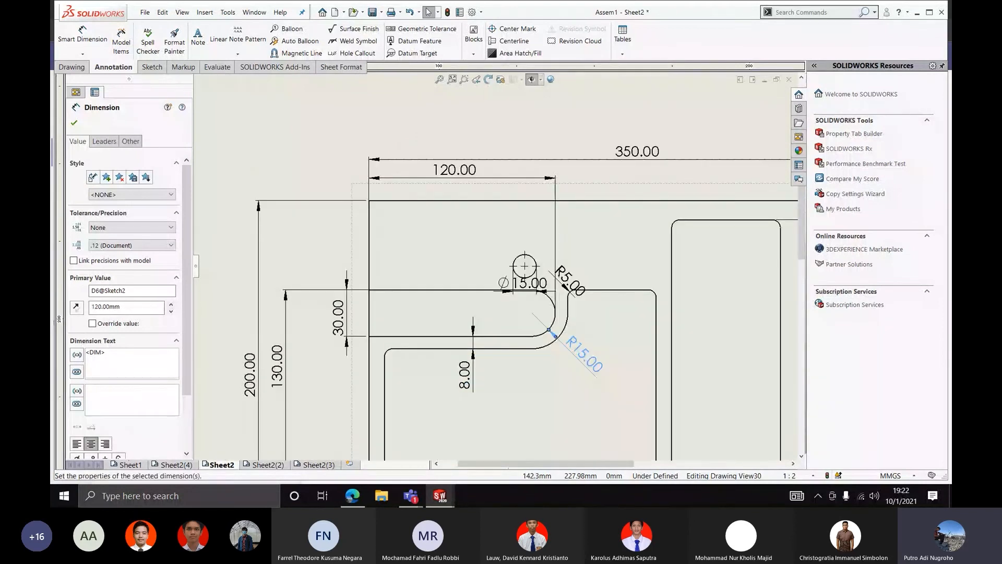
# Move the 15 mm hole diameter dimension into the clear space above the circle, off the slot's edge
pyautogui.click(570, 281)
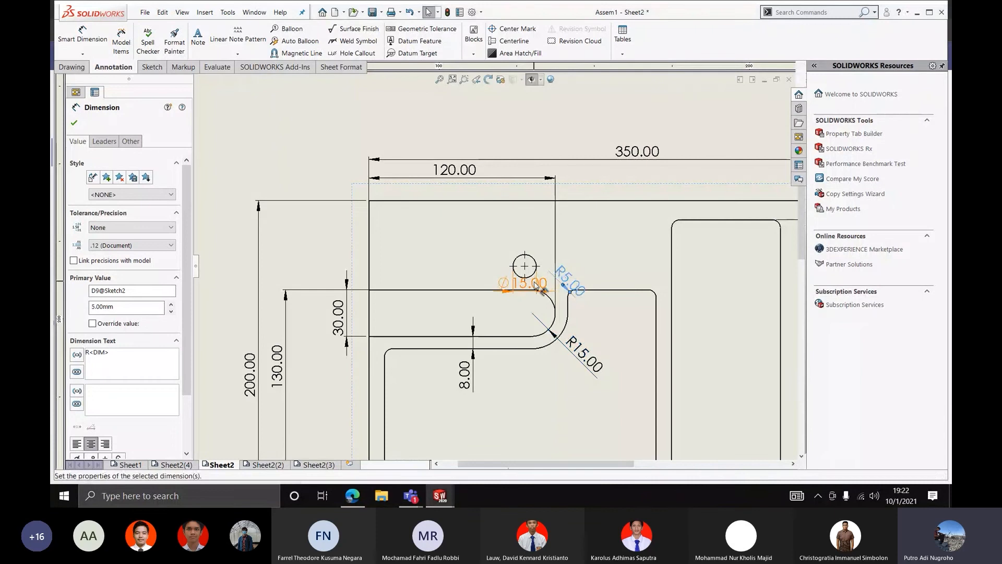
pyautogui.moveTo(528, 282); pyautogui.dragTo(504, 224)
pyautogui.scroll(5, 496, 265)
pyautogui.scroll(-5, 516, 229)
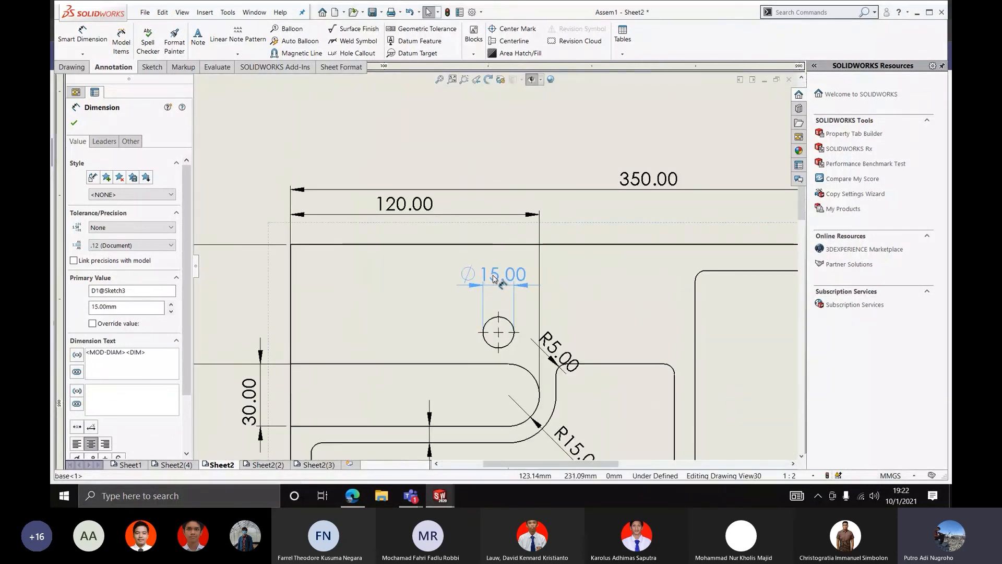
pyautogui.scroll(2, 522, 241)
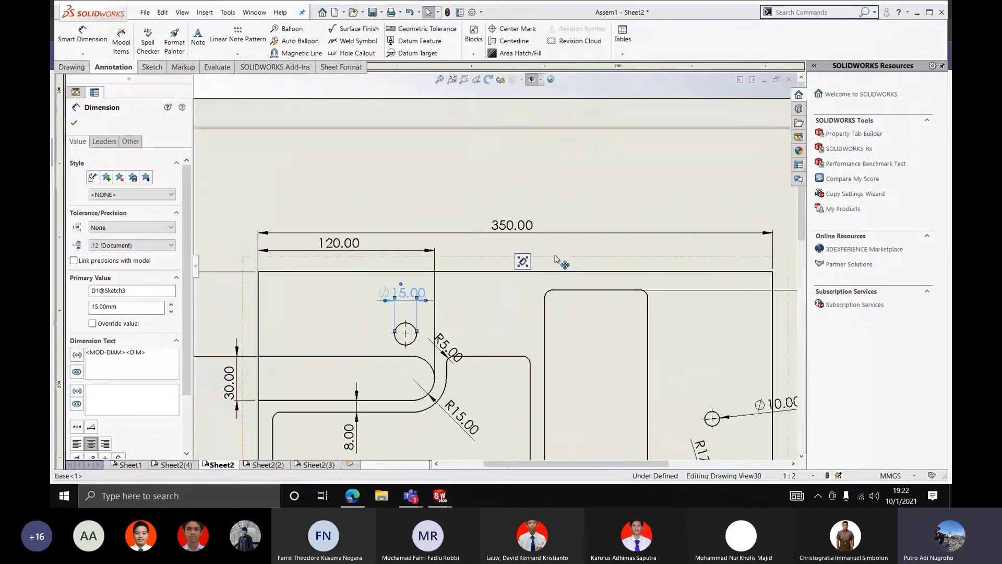
# Move the tall pocket's 175 mm height dimension closer to the plate and angle the 10 mm THRU hole callout inside the outline
pyautogui.click(522, 239)
pyautogui.scroll(4, 522, 239)
pyautogui.scroll(-3, 631, 324)
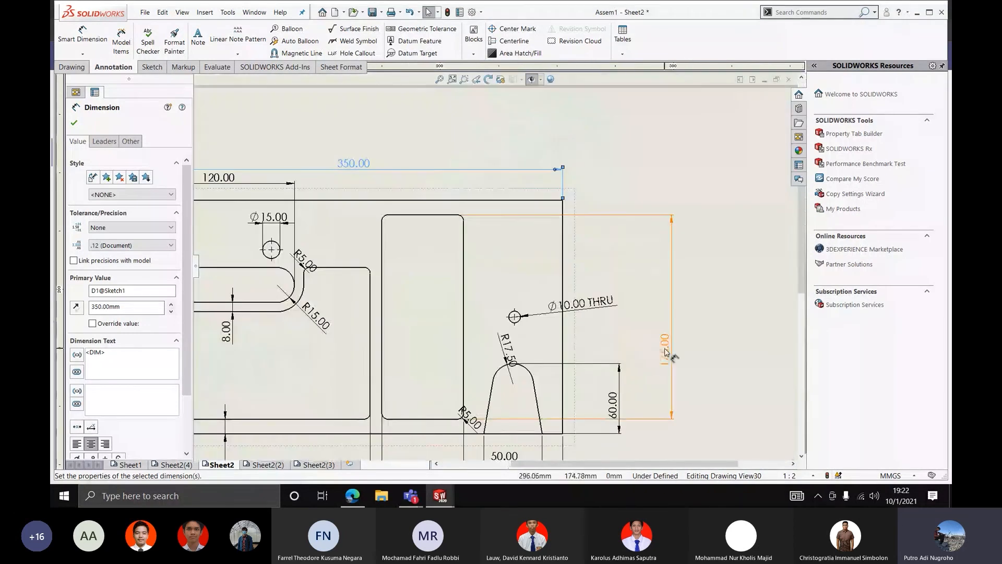
pyautogui.moveTo(662, 368)
pyautogui.mouseDown()
pyautogui.moveTo(655, 308)
pyautogui.moveTo(637, 296)
pyautogui.moveTo(582, 299)
pyautogui.moveTo(548, 268)
pyautogui.moveTo(566, 294)
pyautogui.mouseUp()
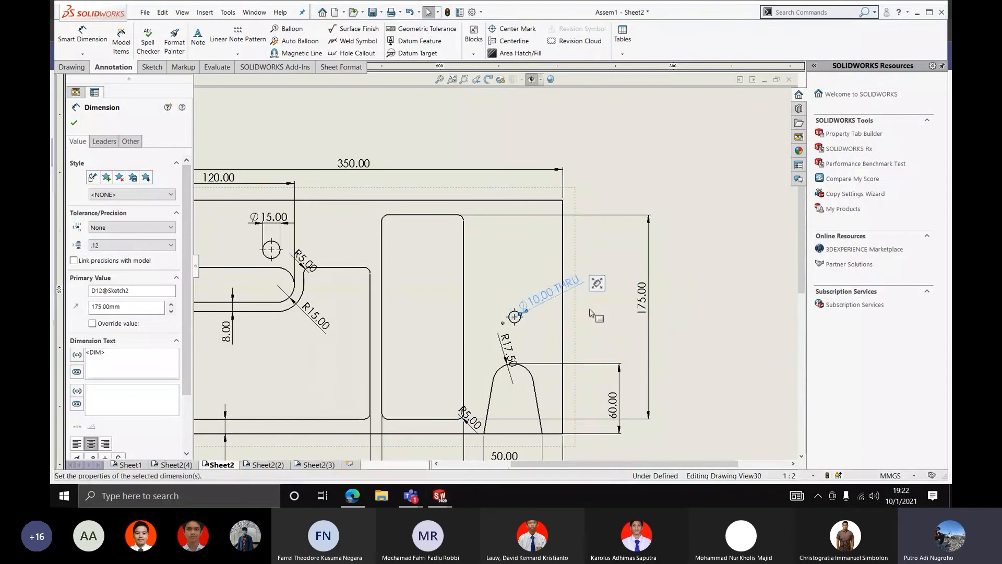
pyautogui.scroll(2, 593, 314)
pyautogui.scroll(-2, 596, 358)
# Bring the arched cutout's 60 mm height dimension and the 175 mm height dimension closer to the plate's edge
pyautogui.moveTo(559, 360); pyautogui.dragTo(546, 361)
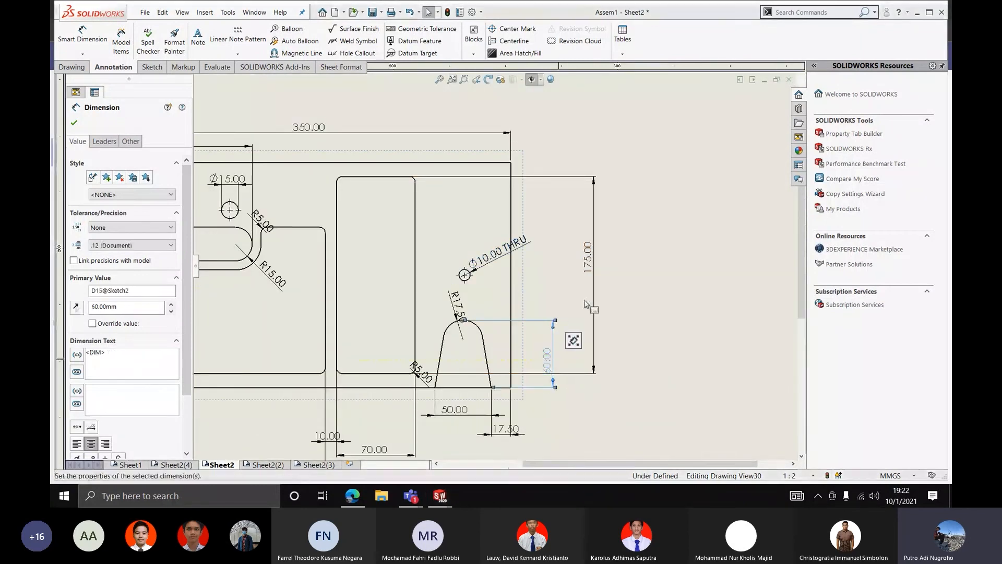
pyautogui.moveTo(593, 268); pyautogui.dragTo(578, 285)
pyautogui.scroll(2, 574, 287)
pyautogui.scroll(-2, 474, 351)
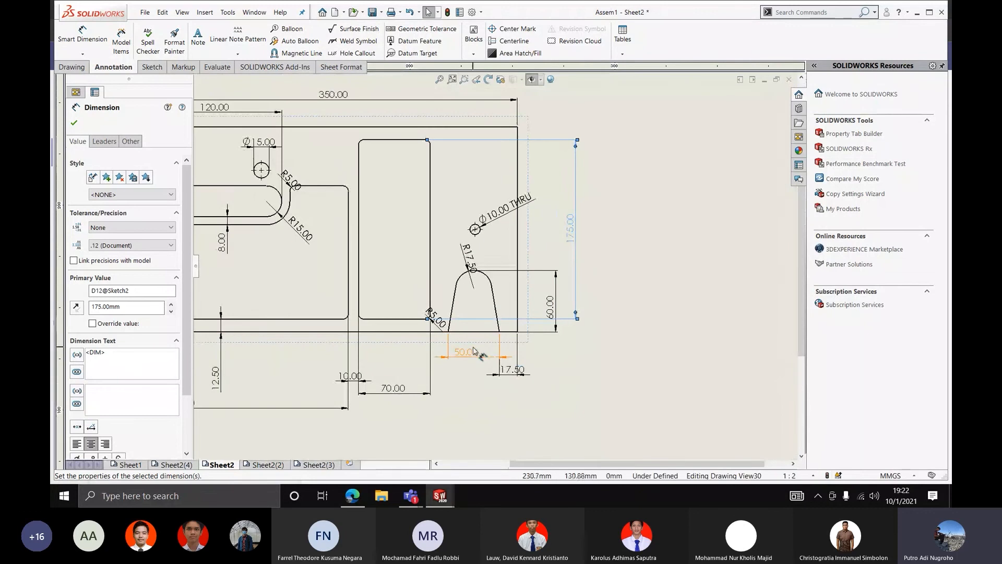
# Lower the arched cutout's 50 mm width dimension in line with the adjacent 17.5 mm dimension
pyautogui.scroll(-3, 474, 351)
pyautogui.click(472, 352)
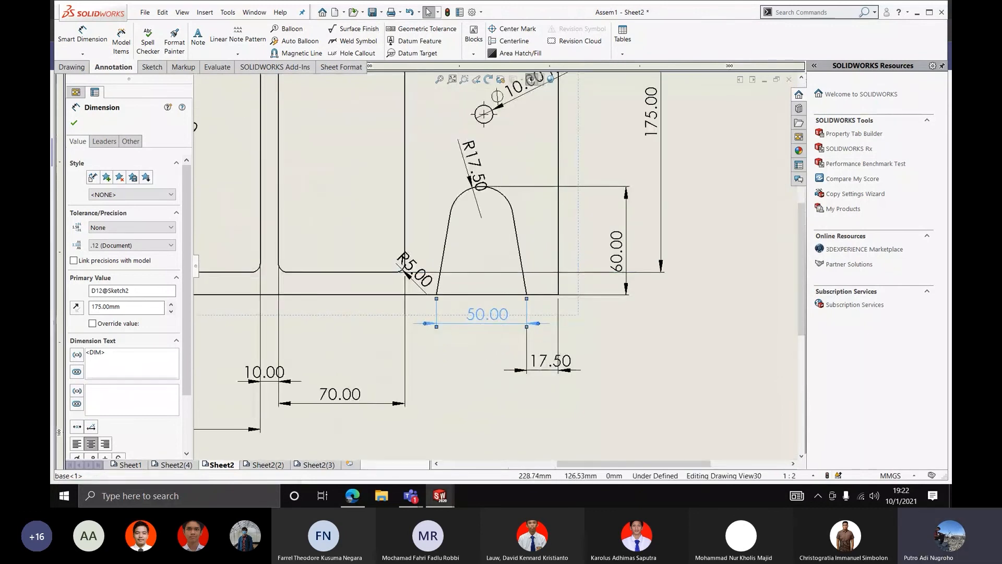
pyautogui.click(540, 360)
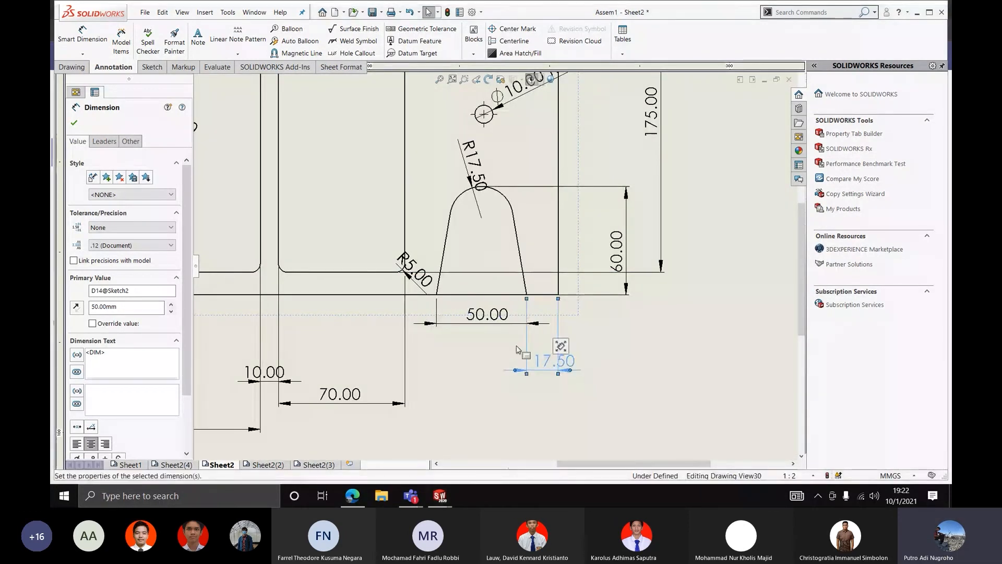
pyautogui.moveTo(488, 314); pyautogui.dragTo(494, 365)
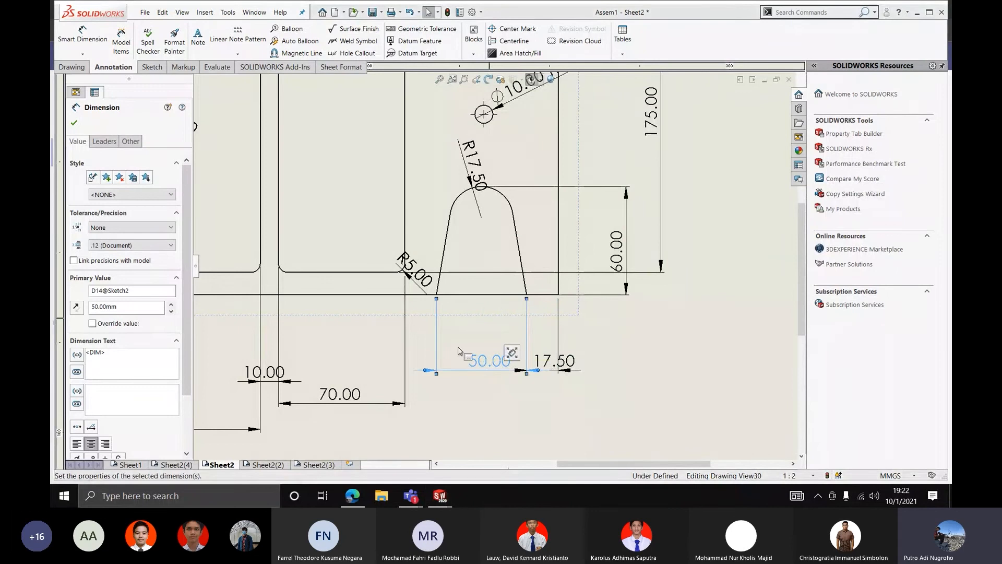
# Align the 70 mm and adjacent 10 mm dimensions with the row below the plate and reposition the 12.5 mm dimension
pyautogui.scroll(2, 493, 367)
pyautogui.moveTo(442, 329)
pyautogui.mouseDown()
pyautogui.moveTo(440, 299)
pyautogui.moveTo(402, 301)
pyautogui.moveTo(389, 284)
pyautogui.moveTo(390, 262)
pyautogui.moveTo(404, 260)
pyautogui.mouseUp()
pyautogui.scroll(3, 360, 294)
pyautogui.scroll(-3, 389, 285)
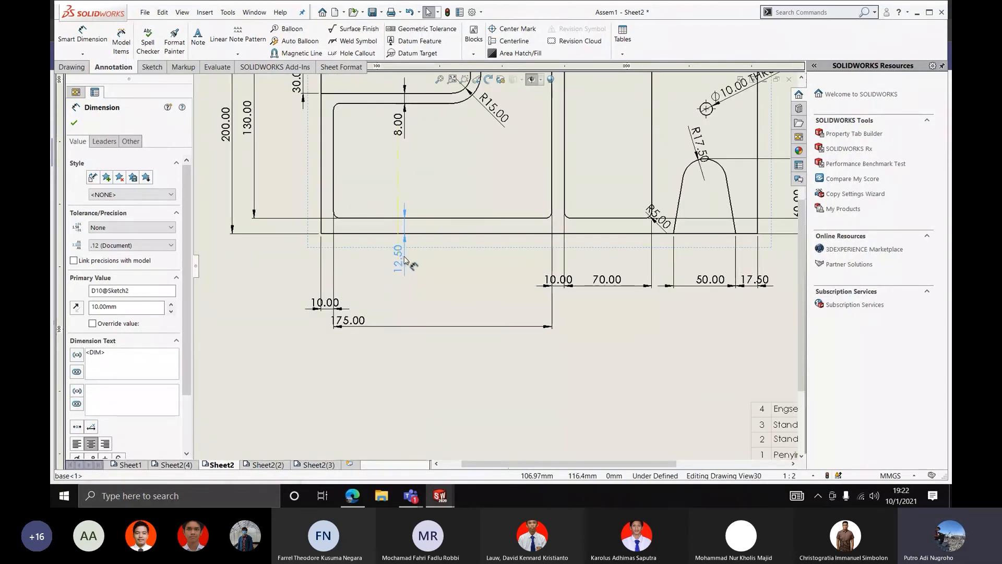
# Align the large pocket's 175 mm width dimension and the 10 mm left-wall dimension with the row below the plate
pyautogui.moveTo(348, 320); pyautogui.dragTo(415, 282)
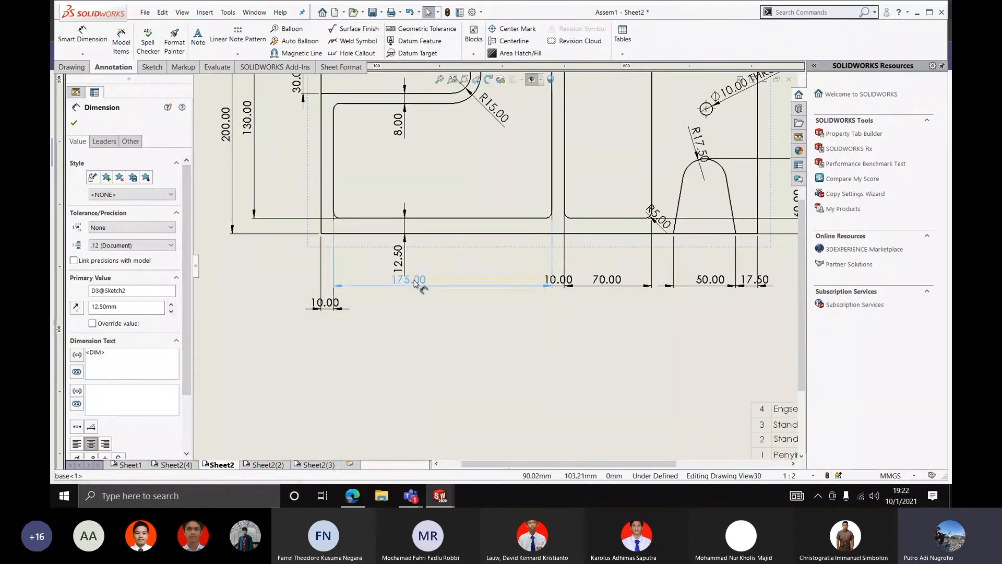
pyautogui.moveTo(333, 307); pyautogui.dragTo(332, 284)
pyautogui.scroll(-4, 367, 260)
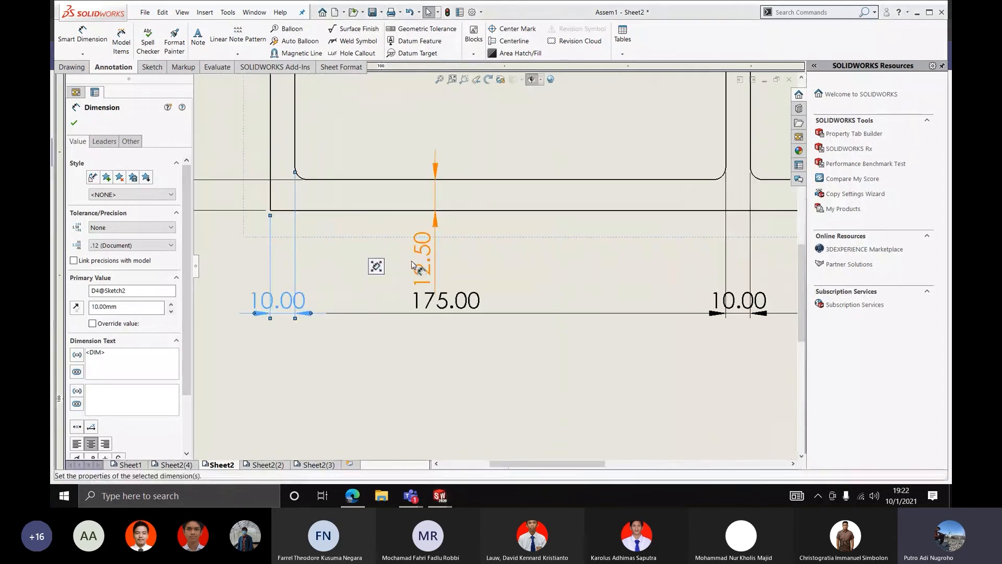
pyautogui.scroll(4, 412, 265)
pyautogui.click(514, 318)
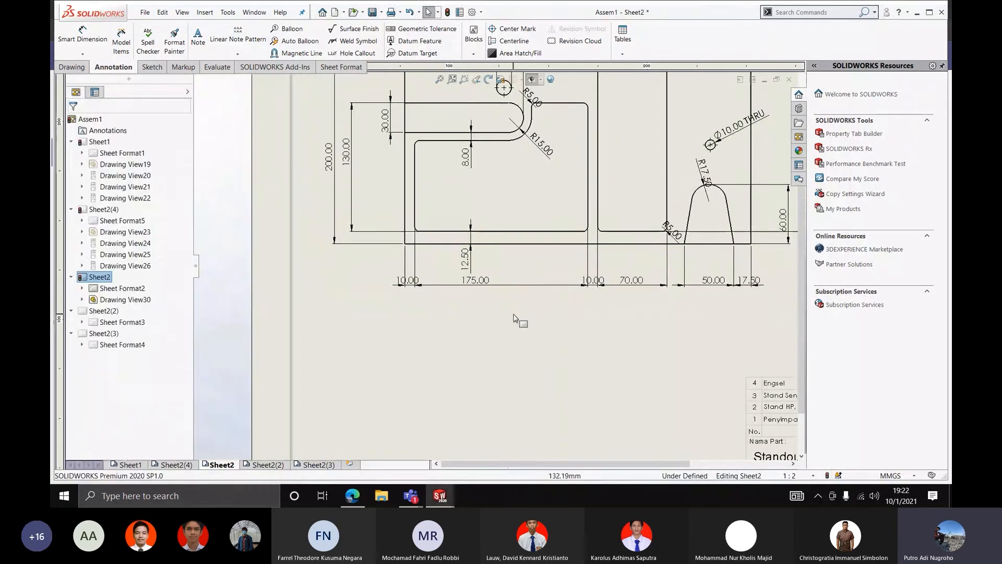
# Examine the dimension row below the plate and the overall dimension layout on the sheet
pyautogui.scroll(-5, 606, 284)
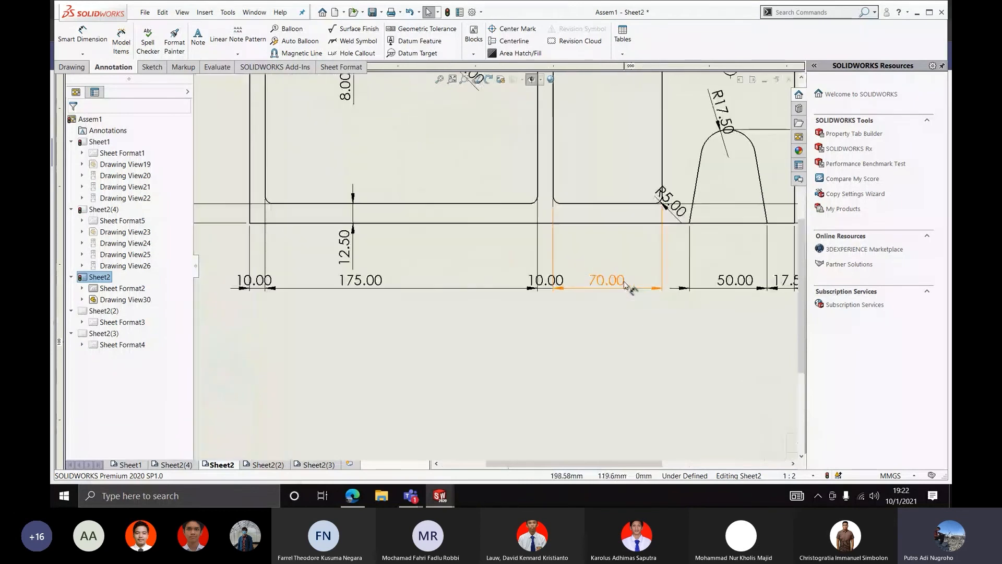
pyautogui.scroll(5, 574, 287)
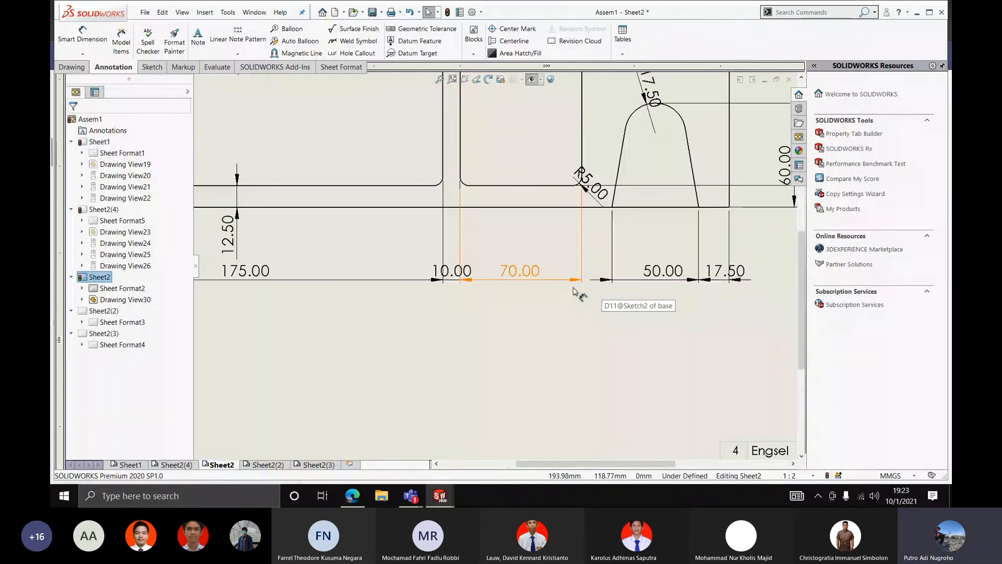
pyautogui.scroll(1, 574, 292)
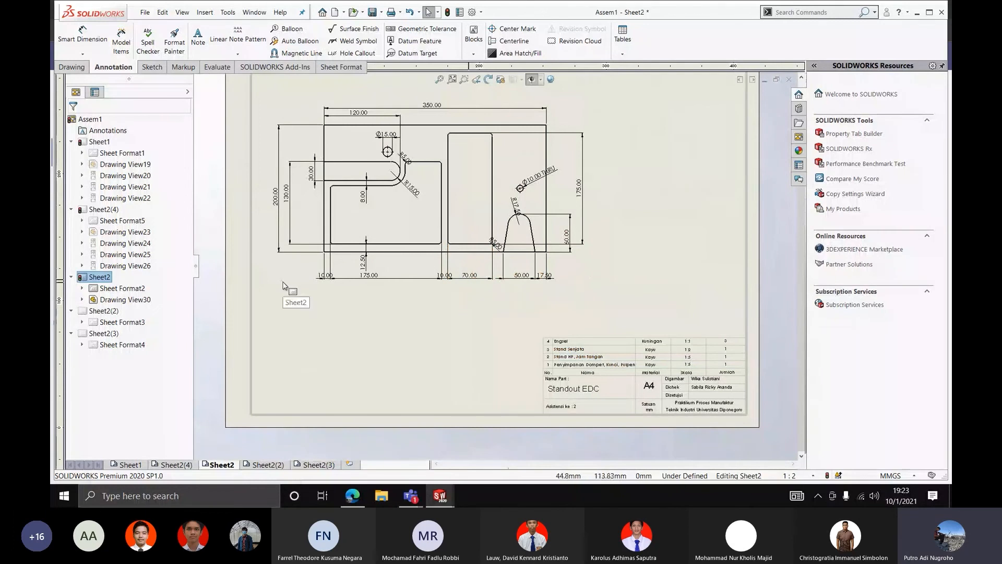
pyautogui.scroll(-2, 293, 281)
pyautogui.scroll(-1, 619, 267)
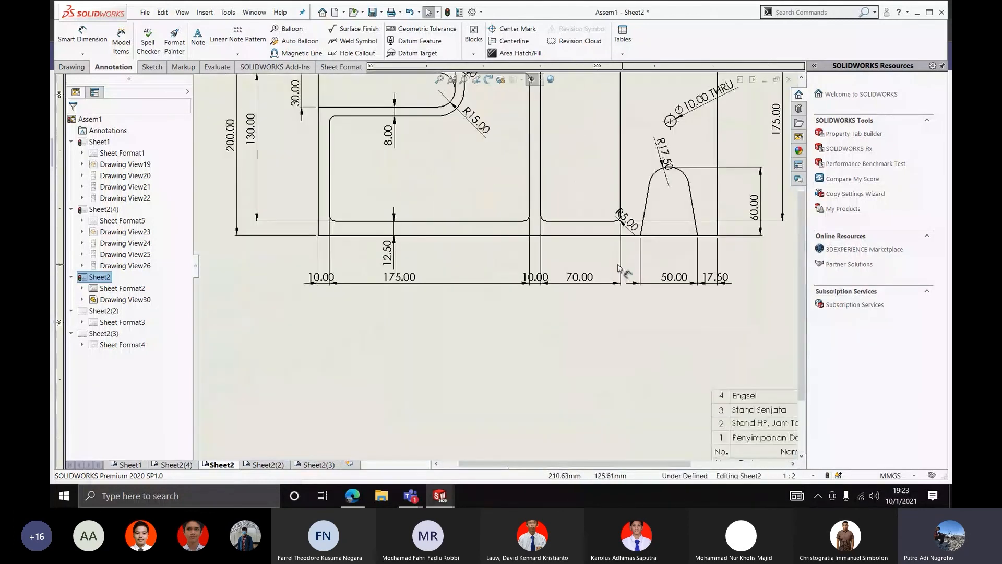
pyautogui.scroll(5, 626, 216)
pyautogui.scroll(-2, 553, 206)
pyautogui.scroll(2, 550, 205)
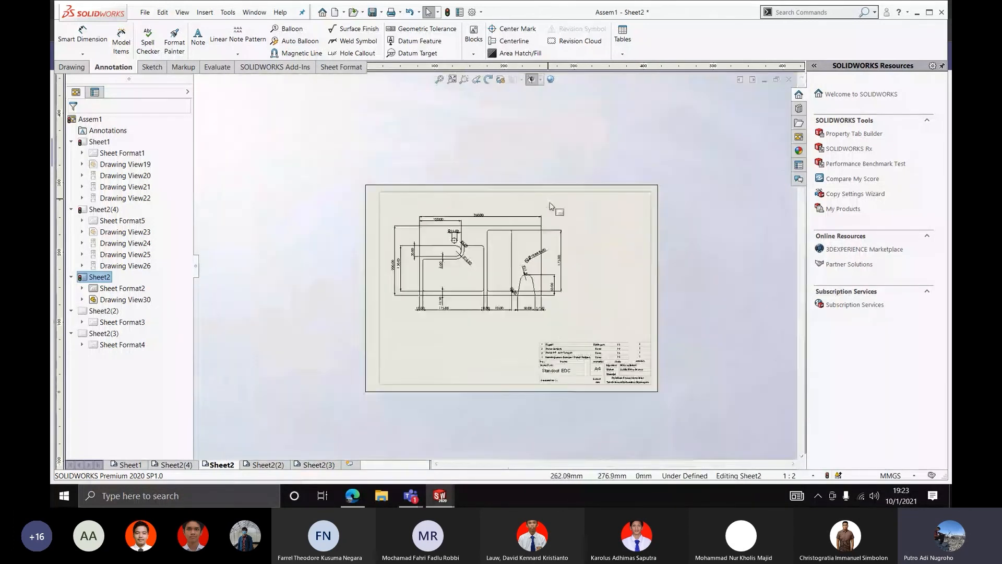
pyautogui.scroll(-2, 551, 205)
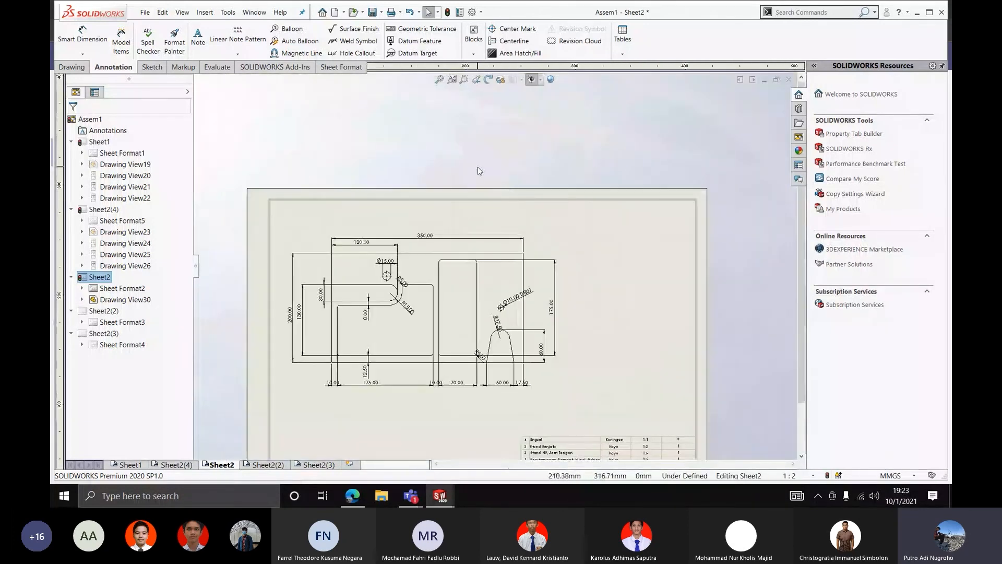
# Set the document's trailing zeroes to Remove for both dimensions and tolerances, and apply the settings
pyautogui.click(474, 16)
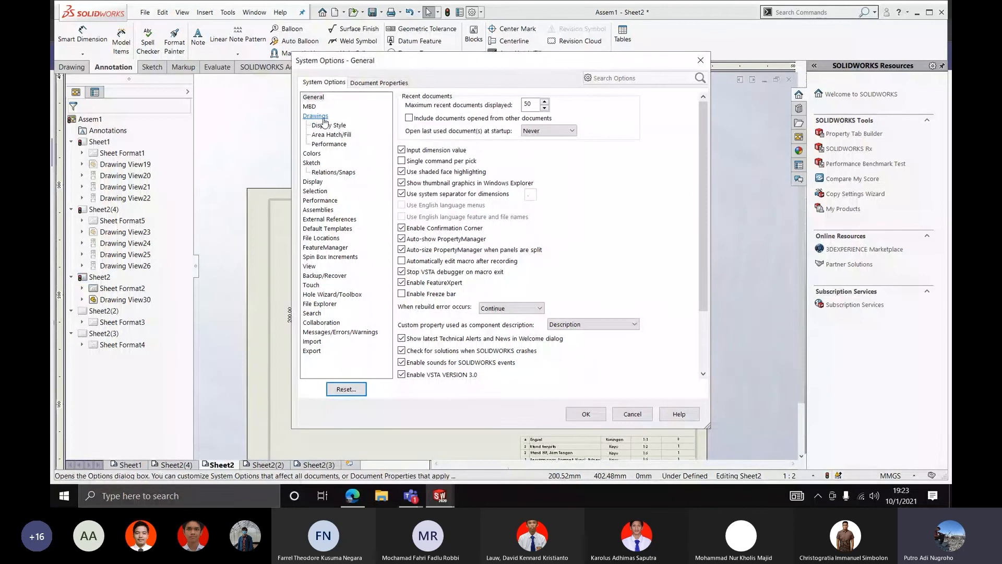
pyautogui.click(316, 116)
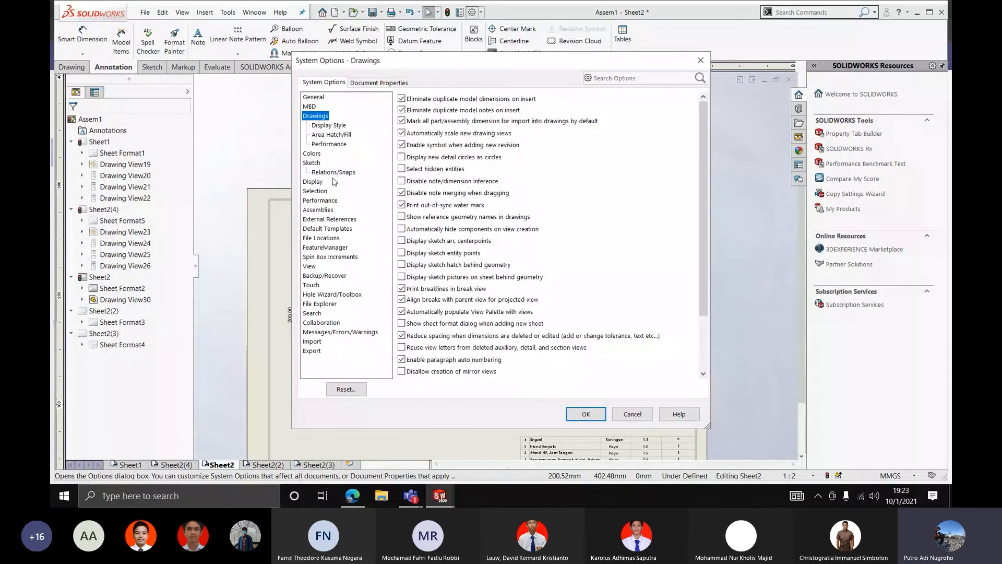
pyautogui.click(379, 83)
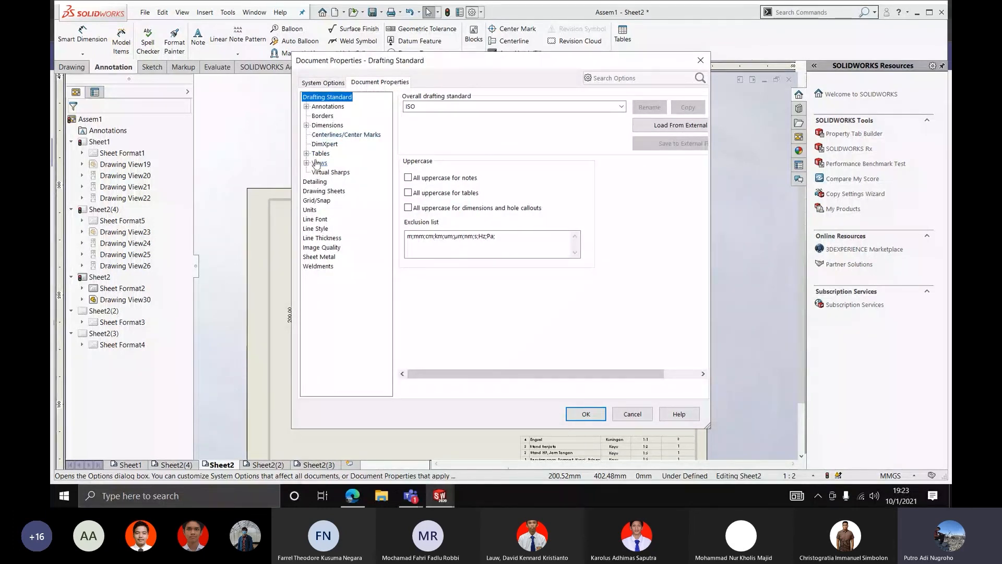
pyautogui.click(324, 126)
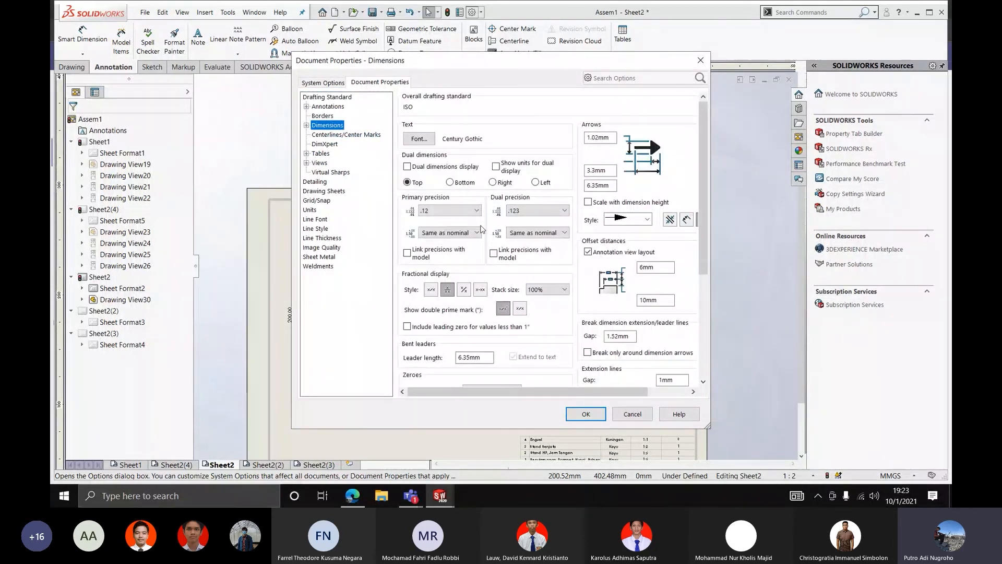
pyautogui.scroll(-3, 481, 229)
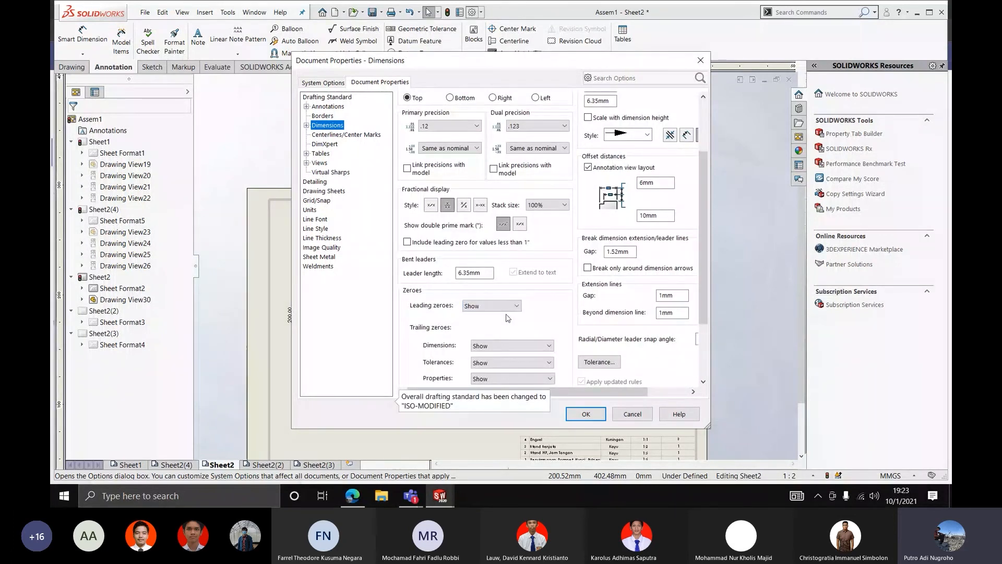
pyautogui.scroll(-1, 517, 319)
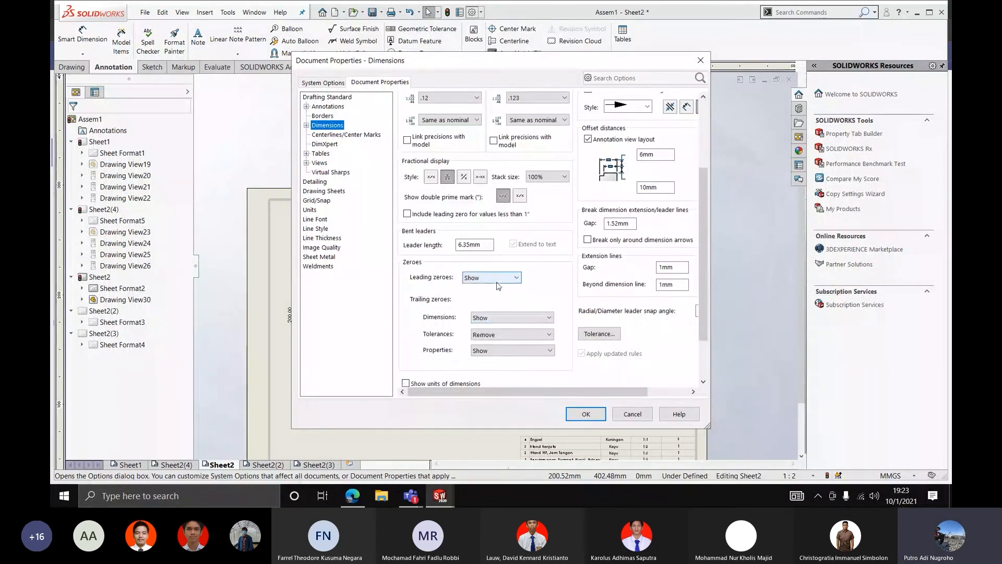
pyautogui.click(543, 318)
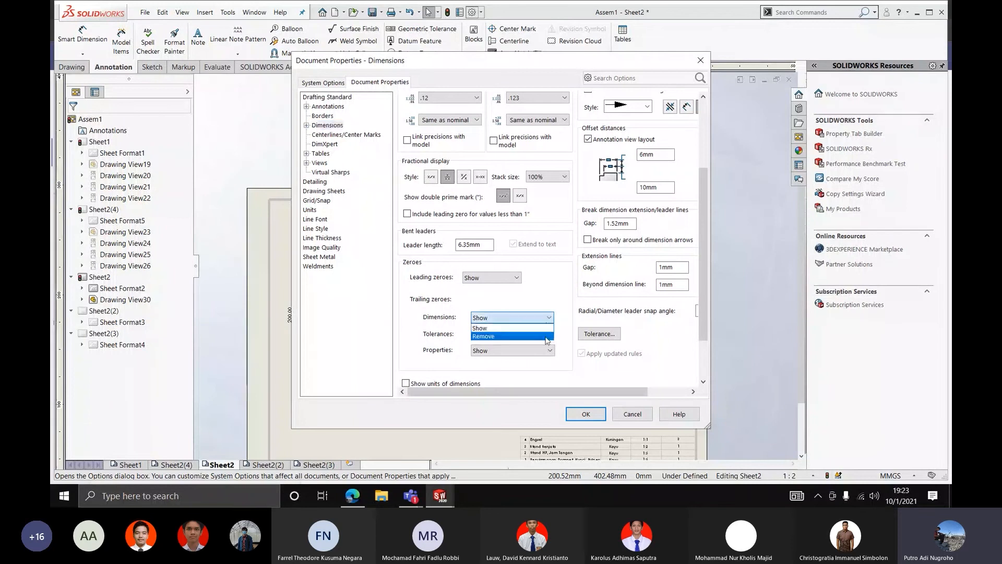
pyautogui.click(540, 337)
pyautogui.click(546, 335)
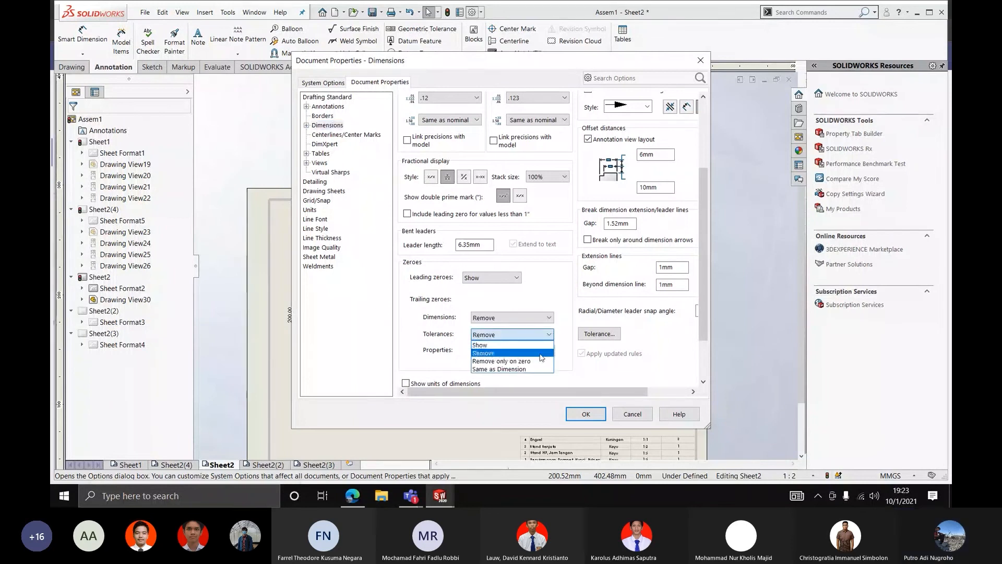
pyautogui.click(543, 353)
pyautogui.click(586, 413)
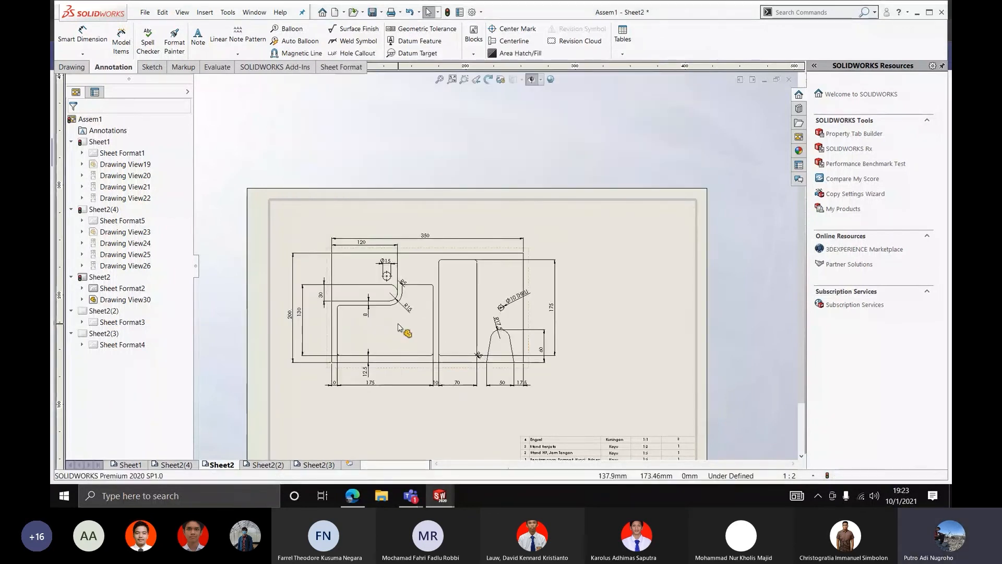
# Reposition the plate's 200 mm and 130 mm height dimensions closer together with their texts level
pyautogui.scroll(-3, 402, 329)
pyautogui.scroll(2, 400, 326)
pyautogui.scroll(-3, 334, 266)
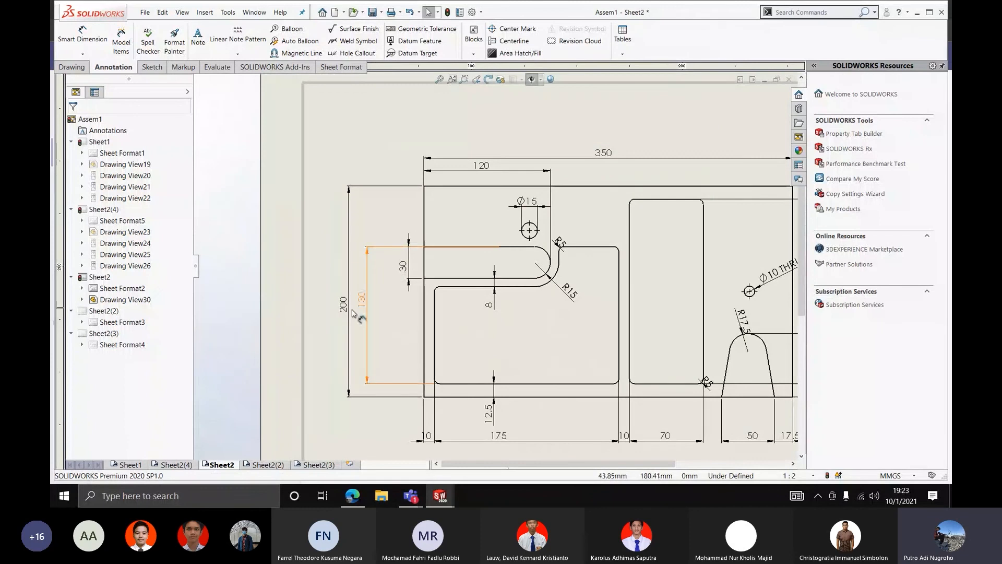
pyautogui.moveTo(346, 305); pyautogui.dragTo(347, 290)
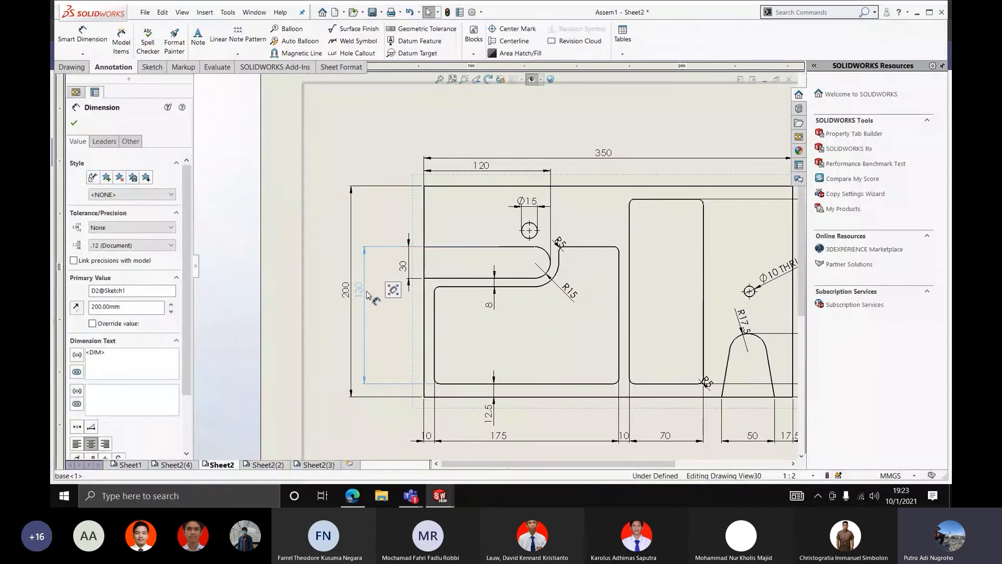
pyautogui.click(367, 292)
pyautogui.scroll(4, 360, 292)
pyautogui.scroll(-3, 272, 265)
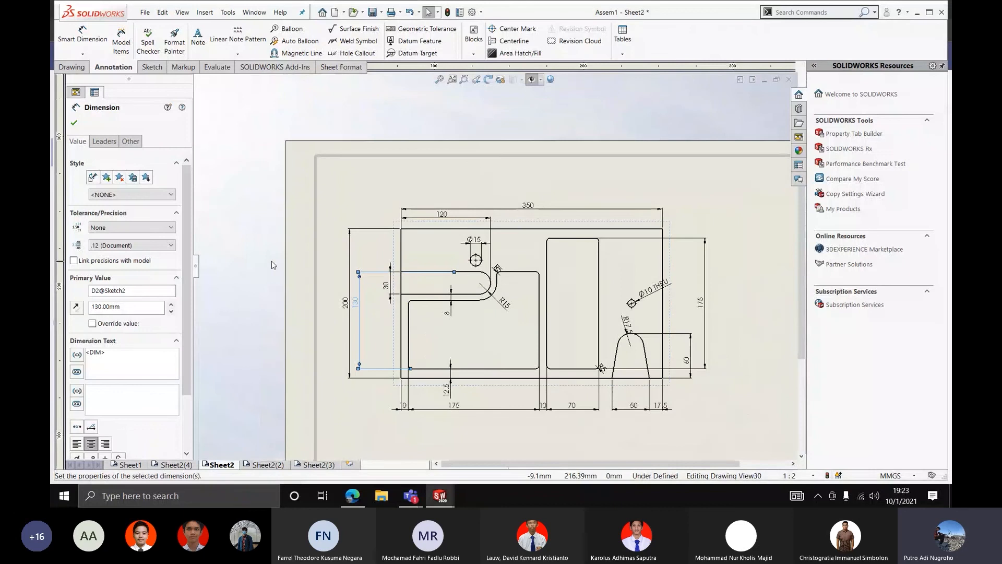
pyautogui.click(281, 273)
pyautogui.scroll(1, 470, 277)
pyautogui.scroll(-1, 418, 276)
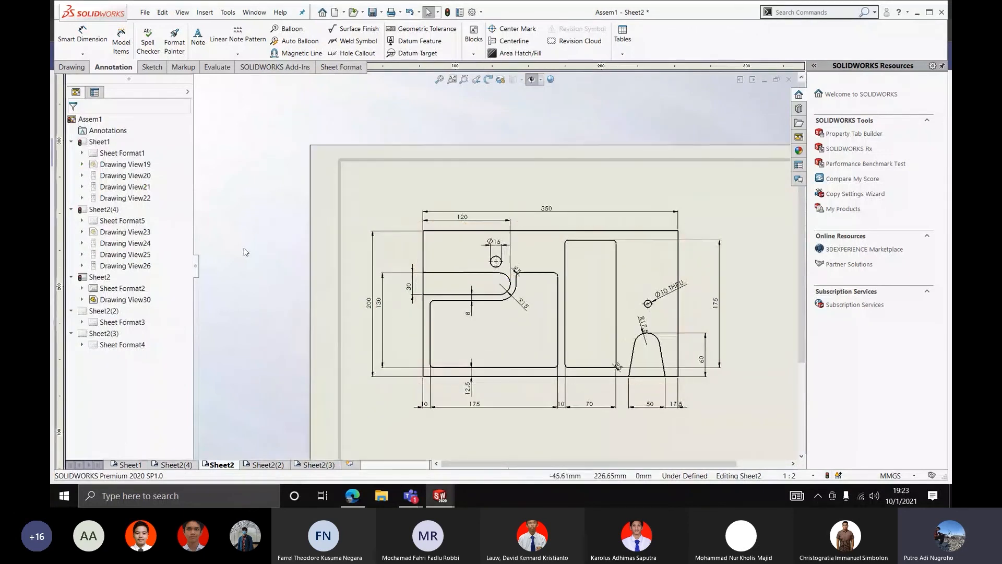
pyautogui.scroll(2, 354, 277)
pyautogui.scroll(-1, 346, 324)
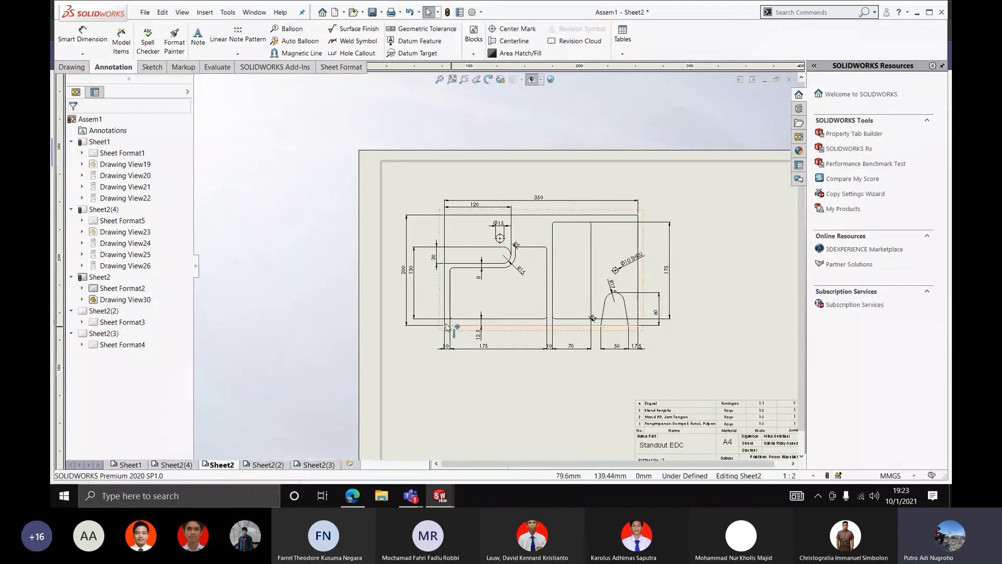
pyautogui.scroll(3, 539, 257)
pyautogui.scroll(-2, 567, 269)
pyautogui.click(304, 424)
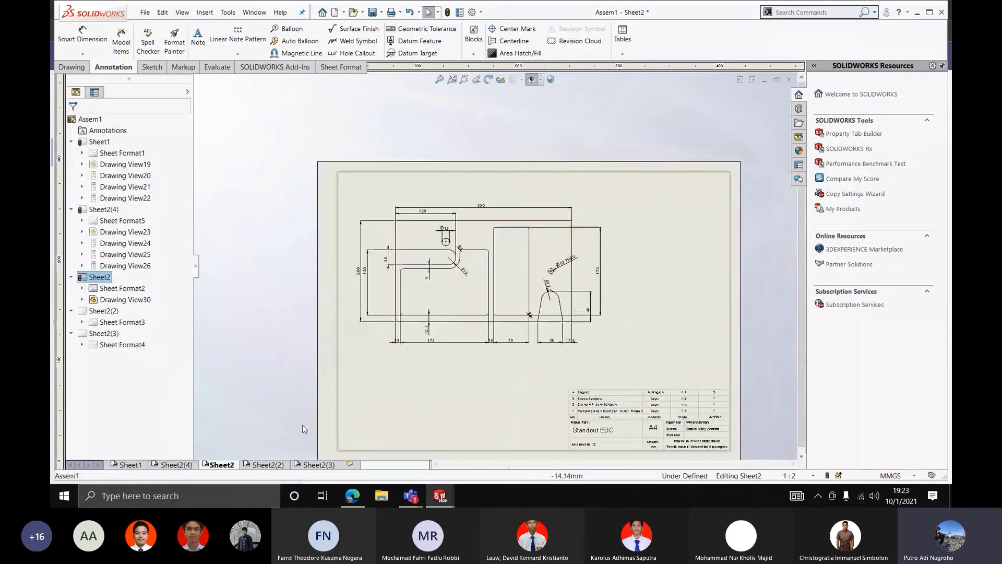
# Place a top model view of the base plate on Sheet2(2), without projected views
pyautogui.click(268, 464)
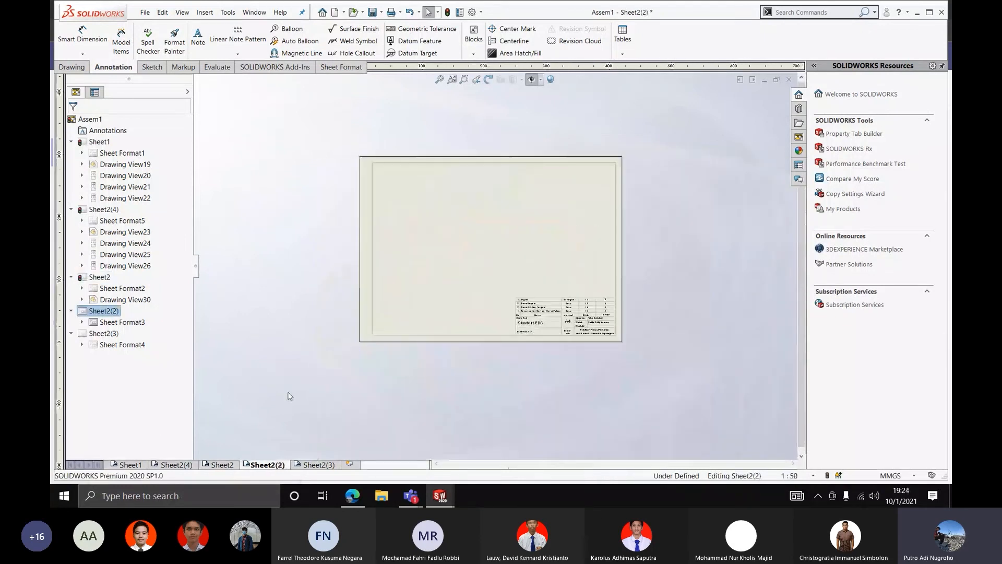
pyautogui.click(72, 67)
pyautogui.click(67, 42)
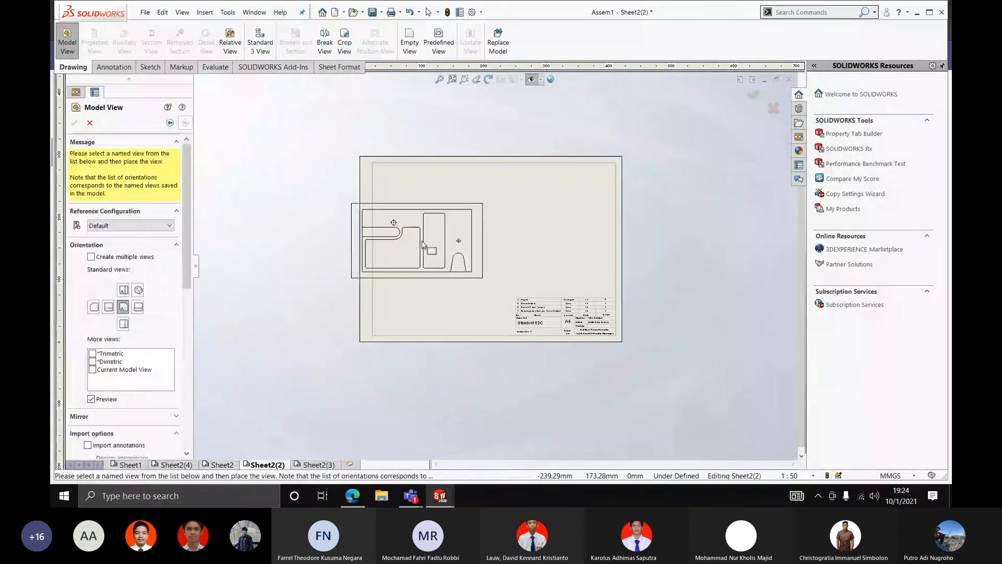
pyautogui.click(453, 247)
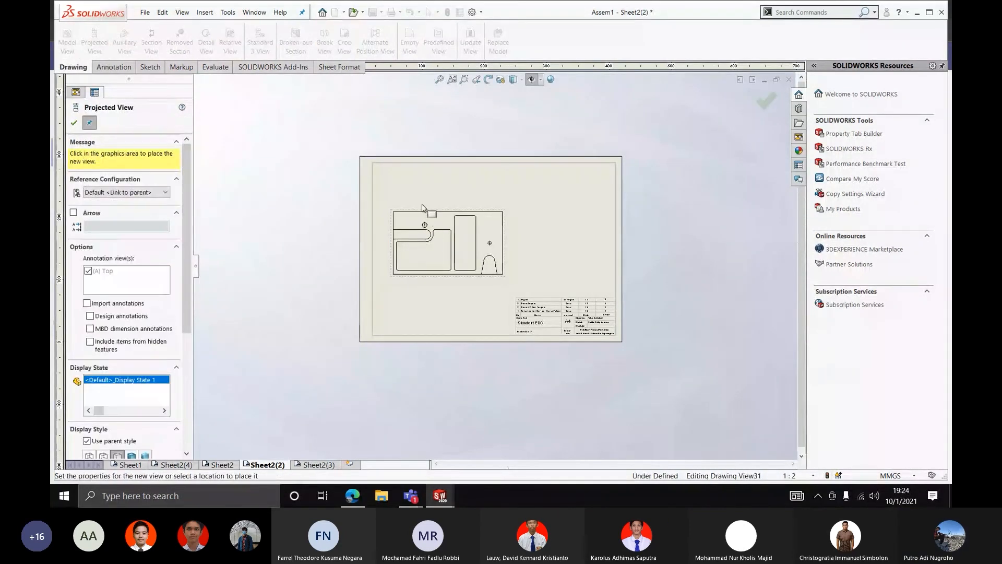
pyautogui.scroll(2, 414, 196)
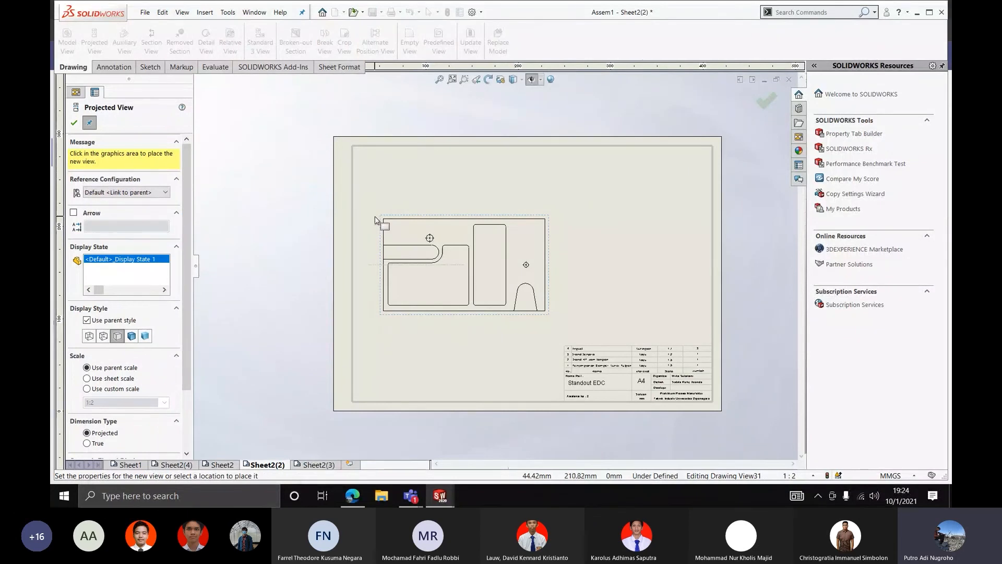
pyautogui.press('Escape')
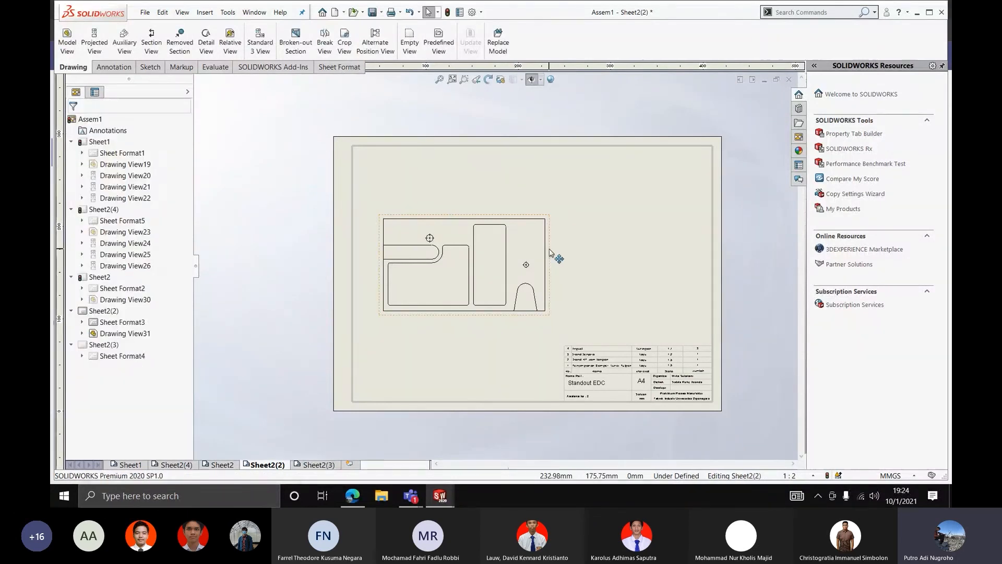
# Project three views from the base plate's top view: one beside it, one above it and an isometric at the upper right
pyautogui.click(549, 248)
pyautogui.click(604, 222)
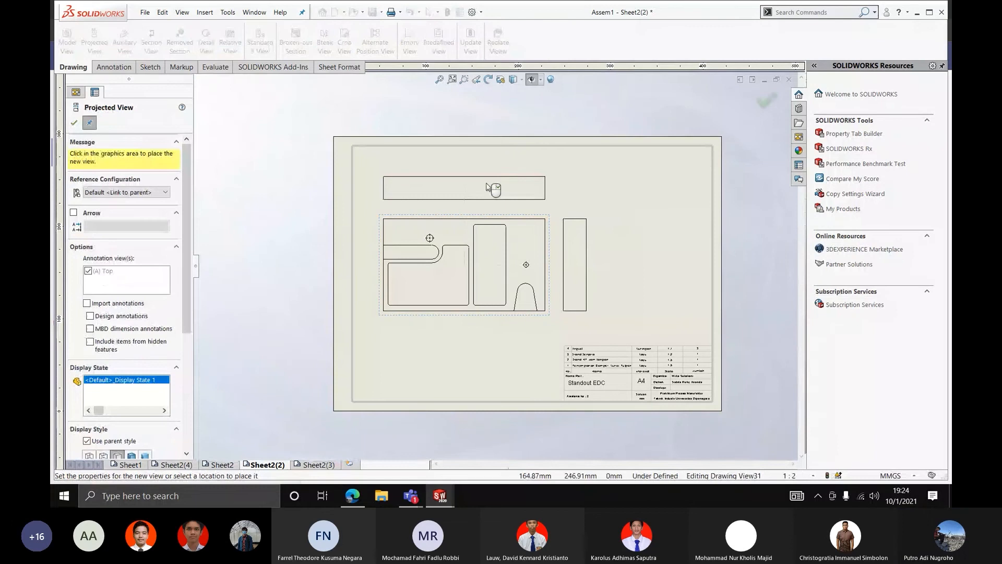
pyautogui.click(521, 179)
pyautogui.click(621, 177)
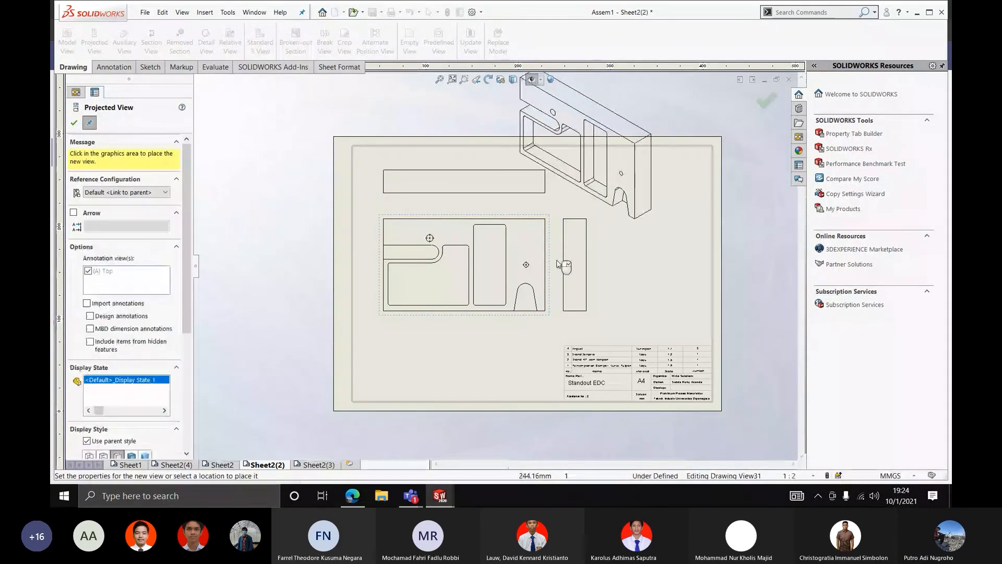
pyautogui.click(446, 319)
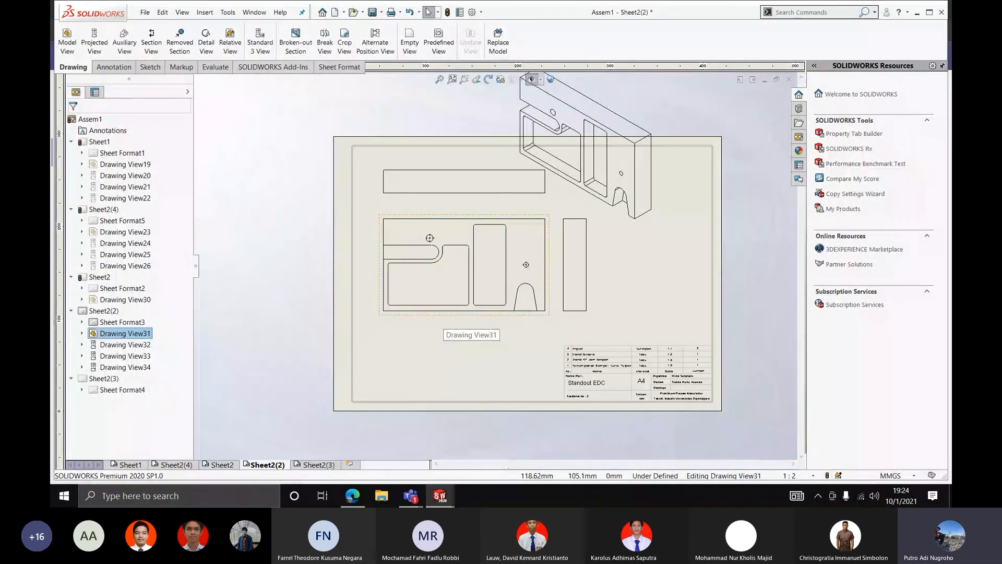
# Set the base plate's parent view to a custom scale of 1:5
pyautogui.moveTo(181, 251); pyautogui.dragTo(202, 379)
pyautogui.click(117, 325)
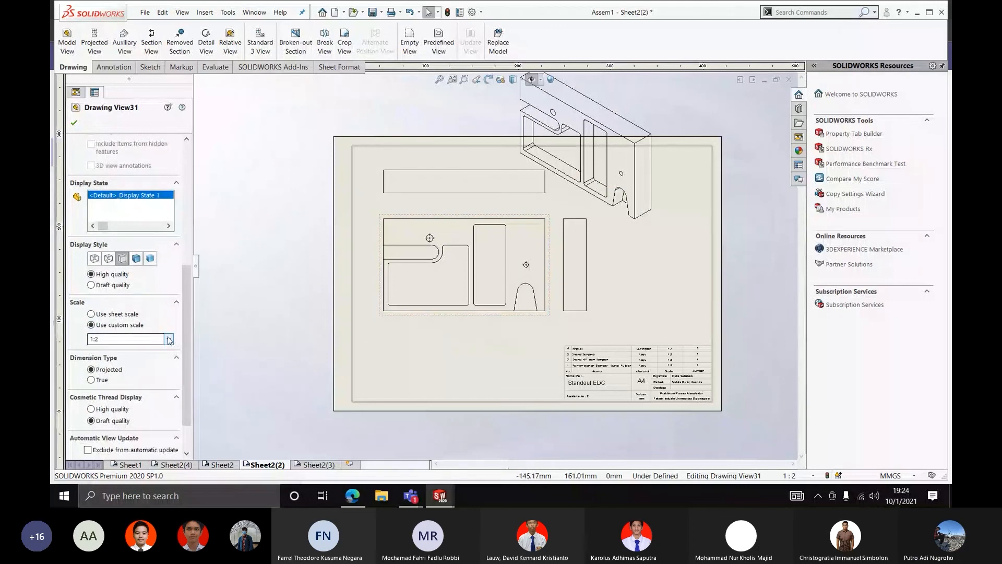
pyautogui.click(169, 339)
pyautogui.click(104, 365)
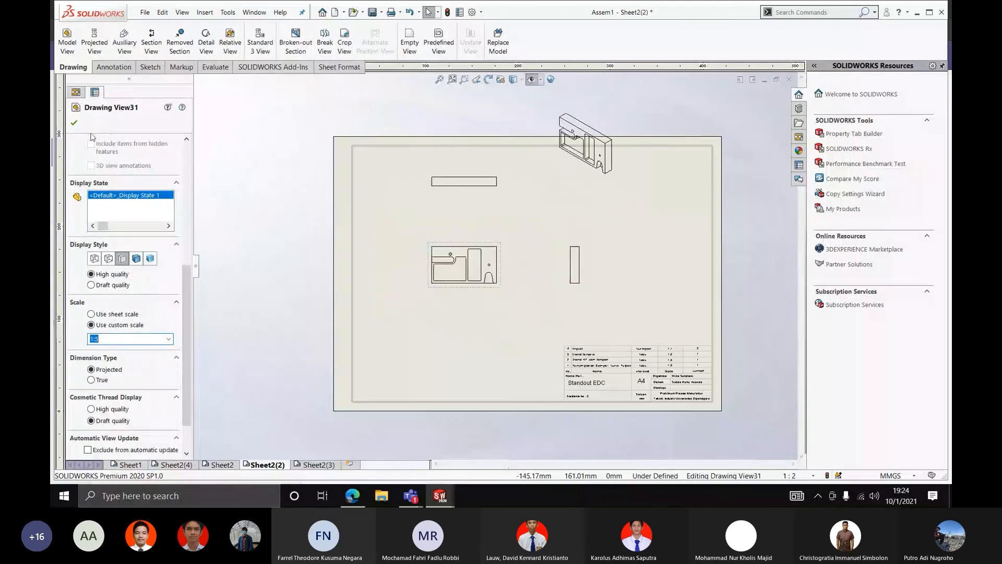
pyautogui.click(75, 124)
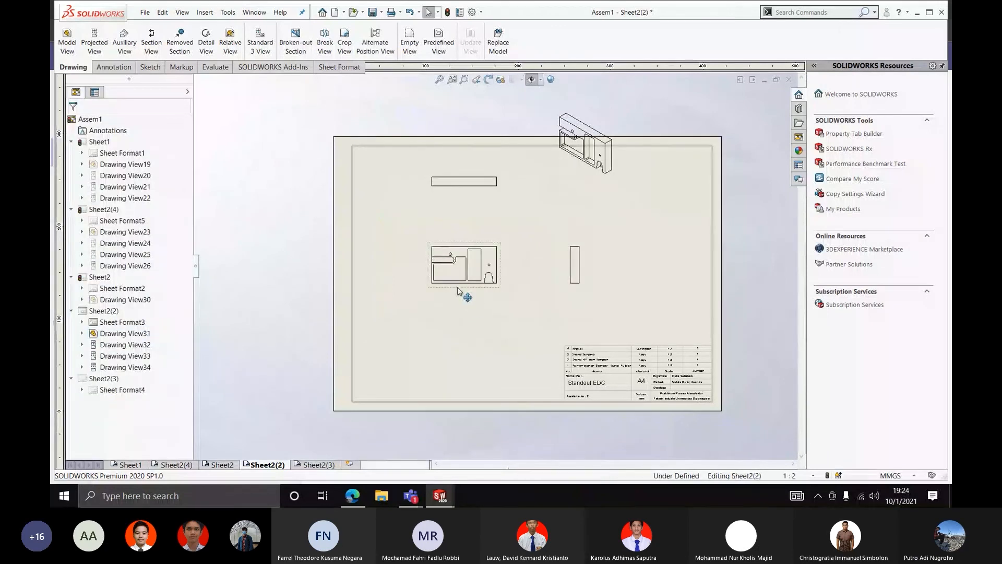
# Reposition the views on the sheet, moving the isometric inside the border and the two projected views closer to the main view
pyautogui.moveTo(459, 292); pyautogui.dragTo(449, 321)
pyautogui.moveTo(595, 183); pyautogui.dragTo(600, 236)
pyautogui.moveTo(485, 195); pyautogui.dragTo(476, 269)
pyautogui.moveTo(447, 184); pyautogui.dragTo(453, 245)
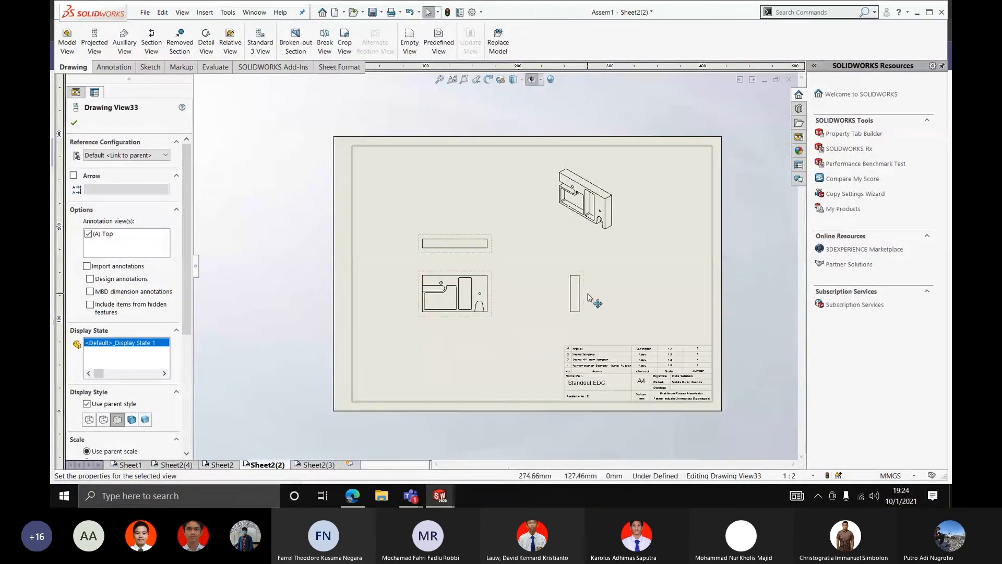
pyautogui.moveTo(576, 295); pyautogui.dragTo(523, 295)
pyautogui.click(476, 267)
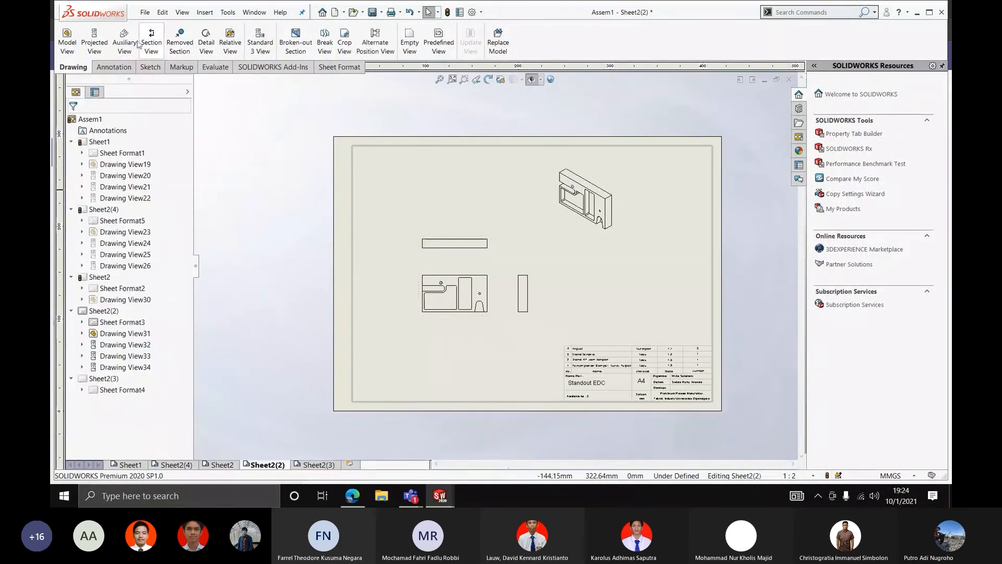
# Dimension the plate's overall width above the main view and its overall height on the left side
pyautogui.click(118, 68)
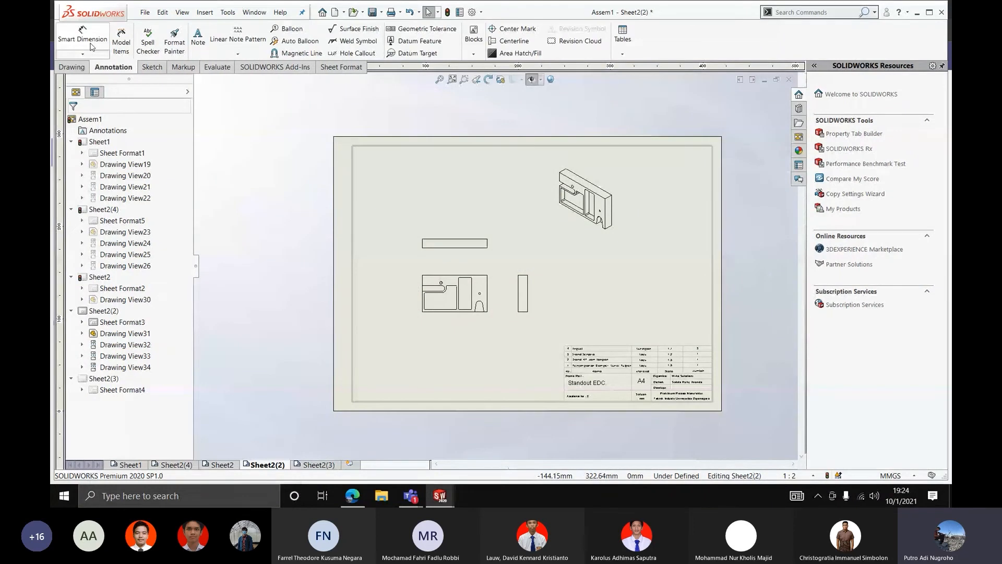
pyautogui.click(84, 39)
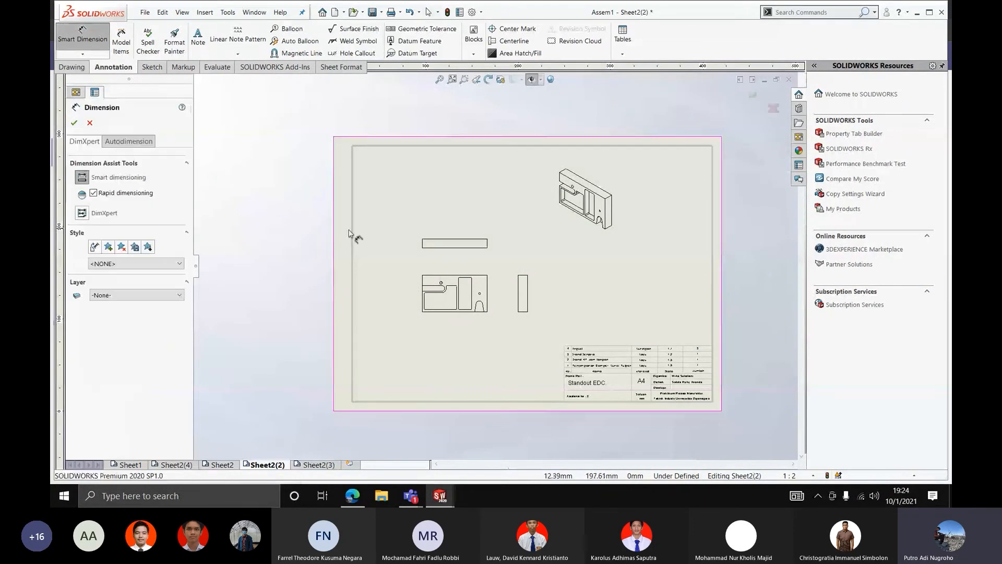
pyautogui.scroll(-5, 468, 278)
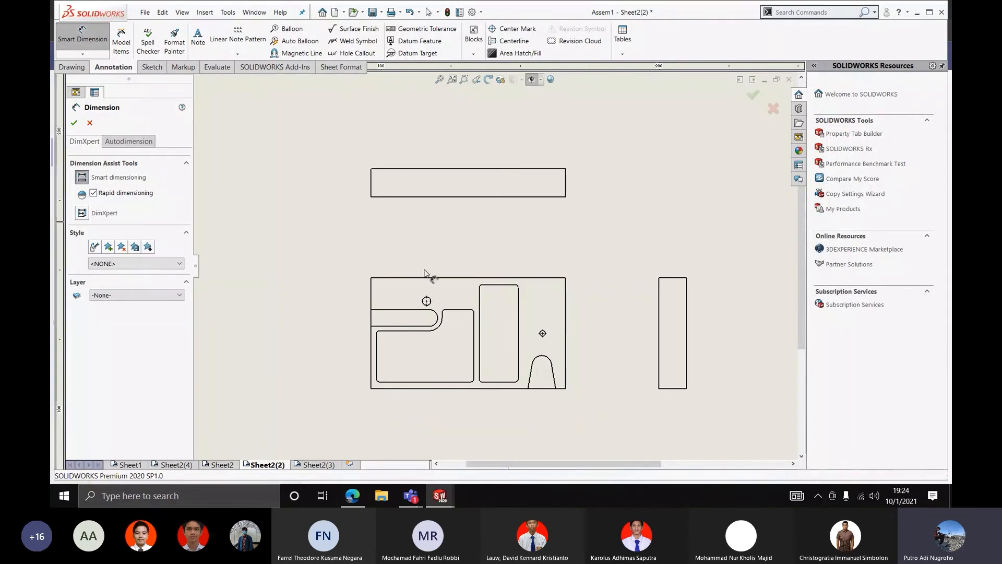
pyautogui.click(457, 283)
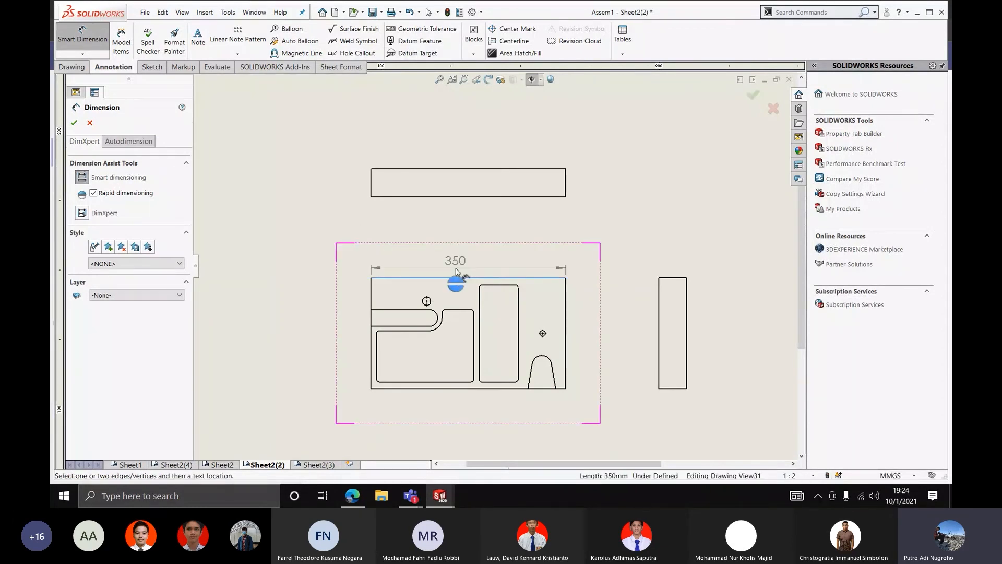
pyautogui.click(454, 258)
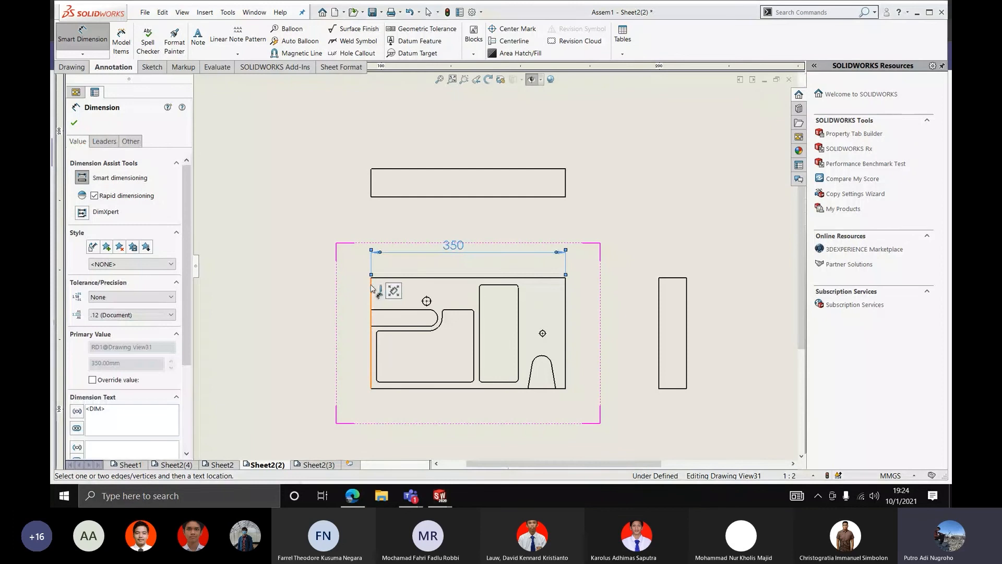
pyautogui.click(371, 287)
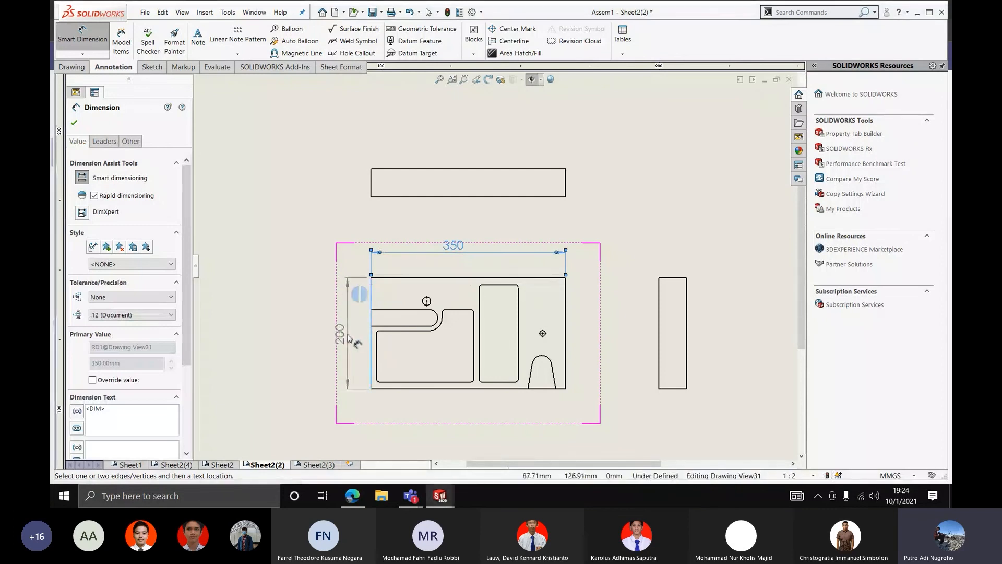
pyautogui.click(339, 334)
pyautogui.scroll(-3, 353, 327)
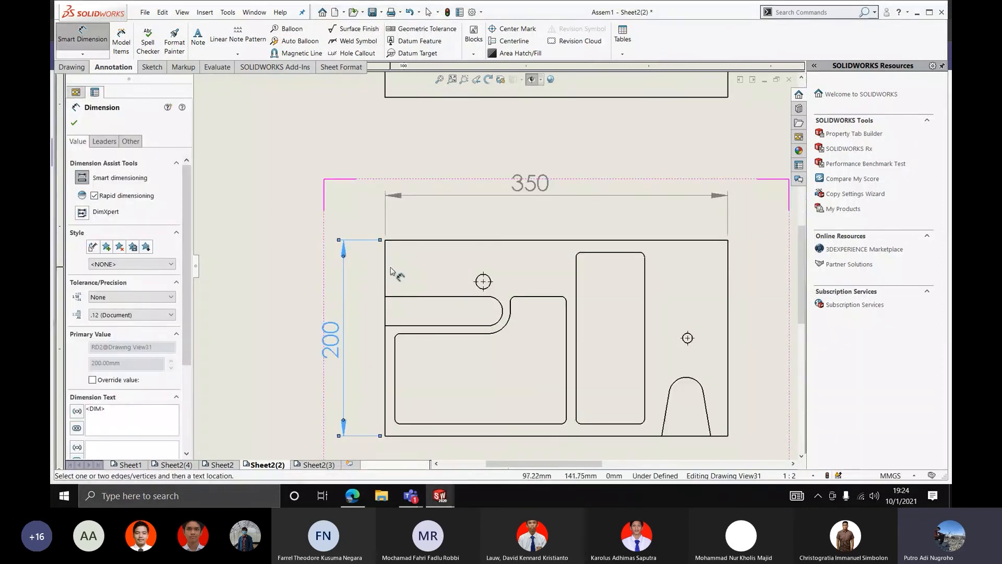
pyautogui.click(387, 270)
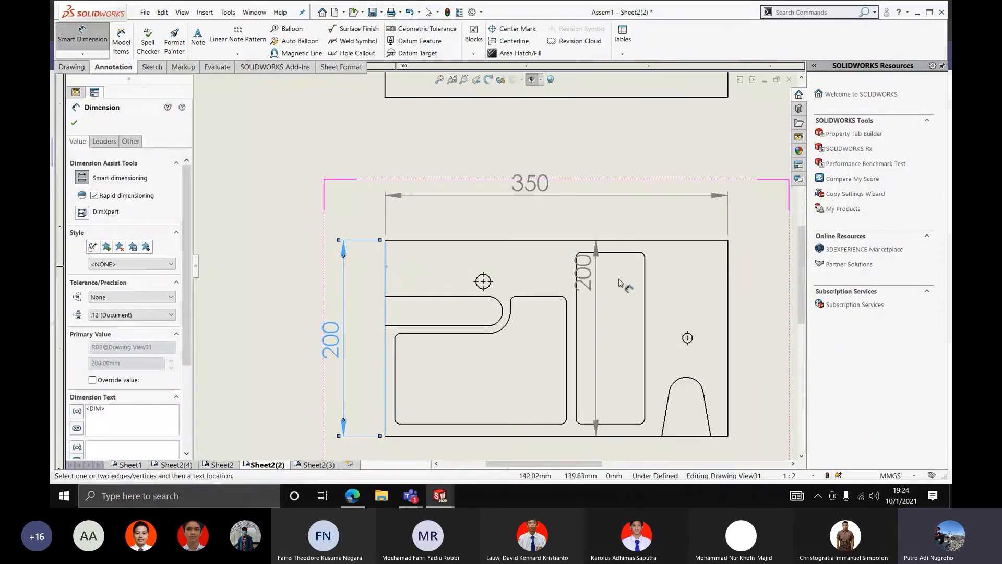
pyautogui.click(727, 275)
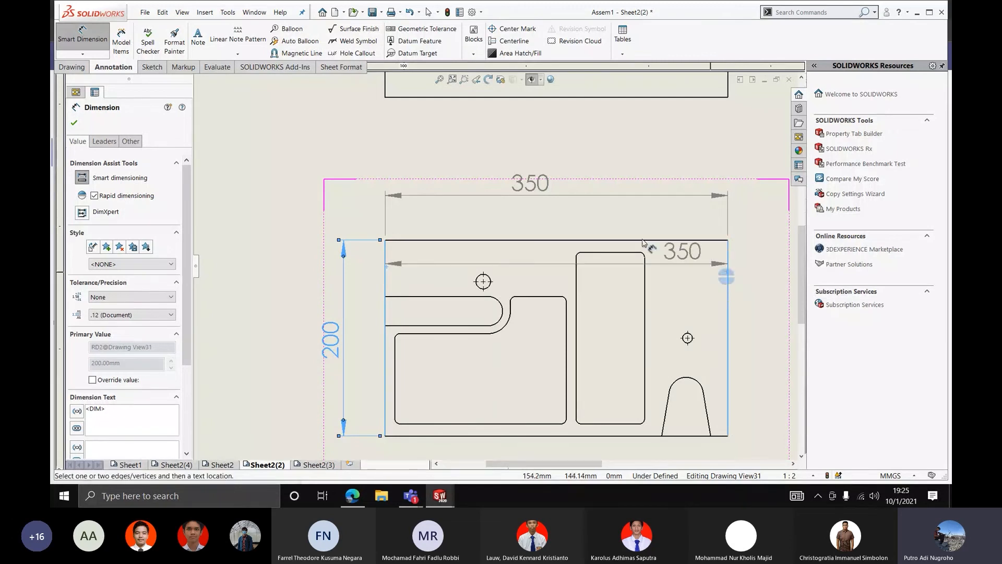
pyautogui.press('Escape')
pyautogui.press('Escape')
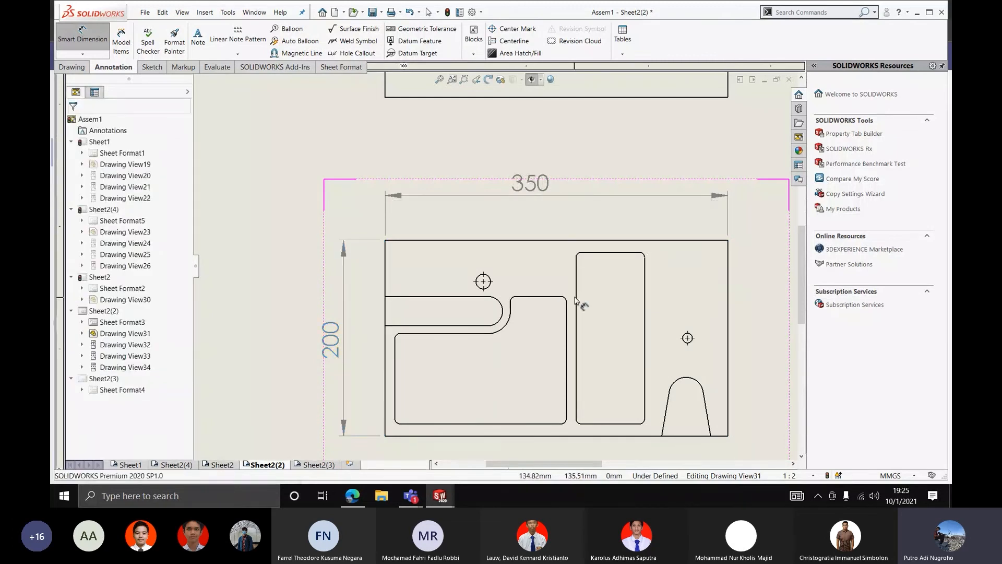
# Dimension the plate's thickness at the left edge of the projected view above the main view
pyautogui.scroll(5, 542, 285)
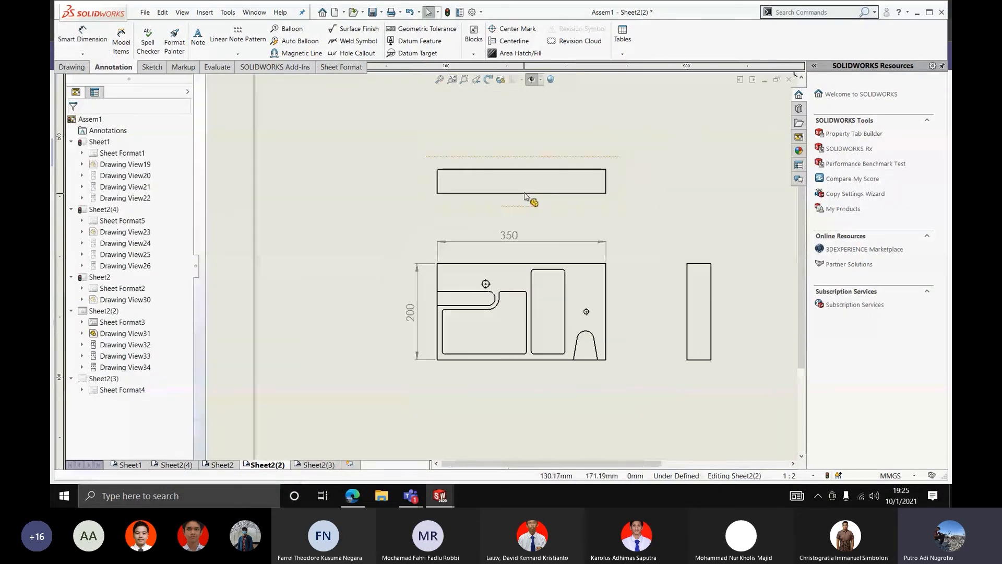
pyautogui.scroll(4, 524, 193)
pyautogui.scroll(-4, 524, 193)
pyautogui.click(83, 38)
pyautogui.scroll(-4, 401, 257)
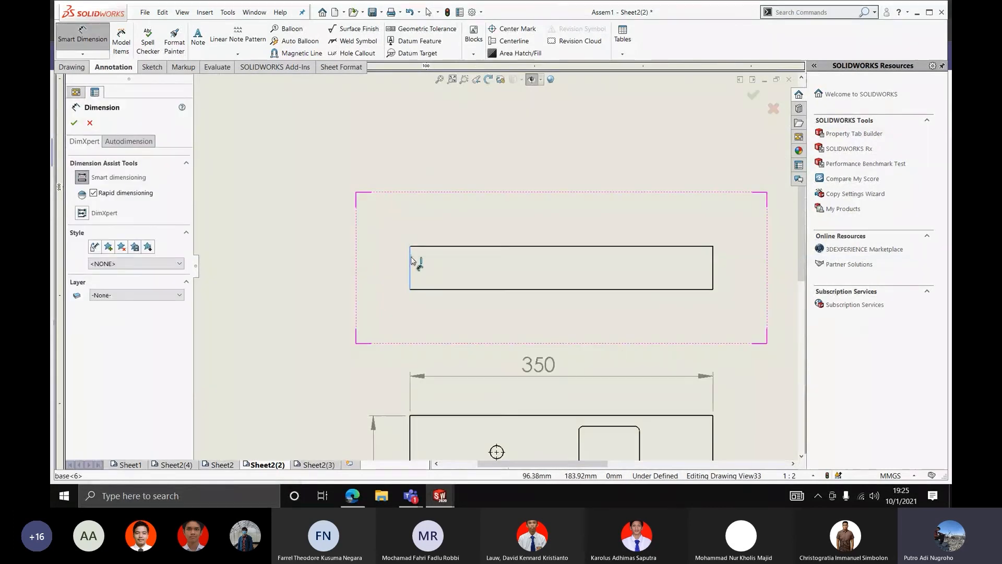
pyautogui.click(410, 261)
pyautogui.click(392, 278)
pyautogui.scroll(4, 391, 278)
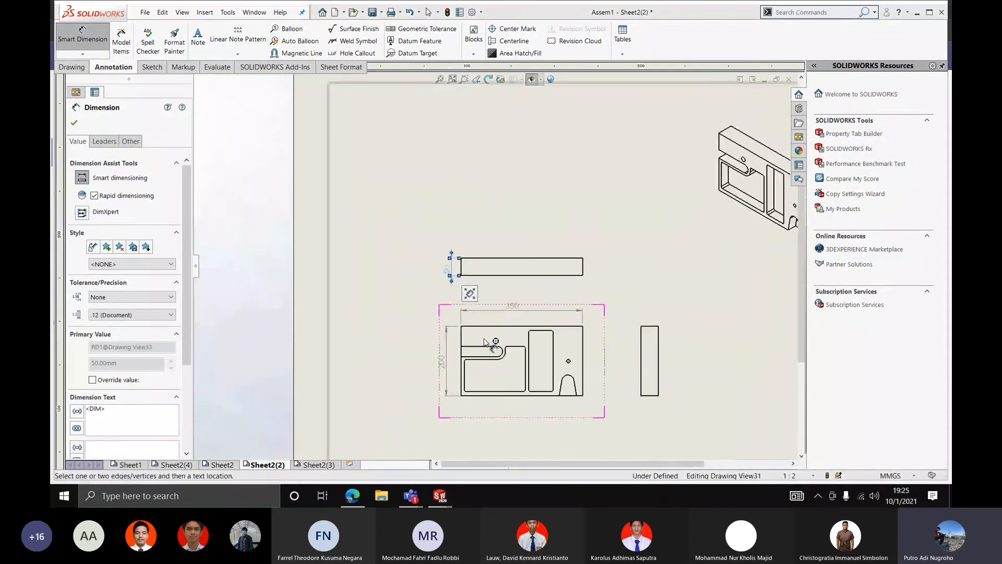
# Dimension the vertical width of the slot that opens at the plate's left edge
pyautogui.scroll(-6, 469, 282)
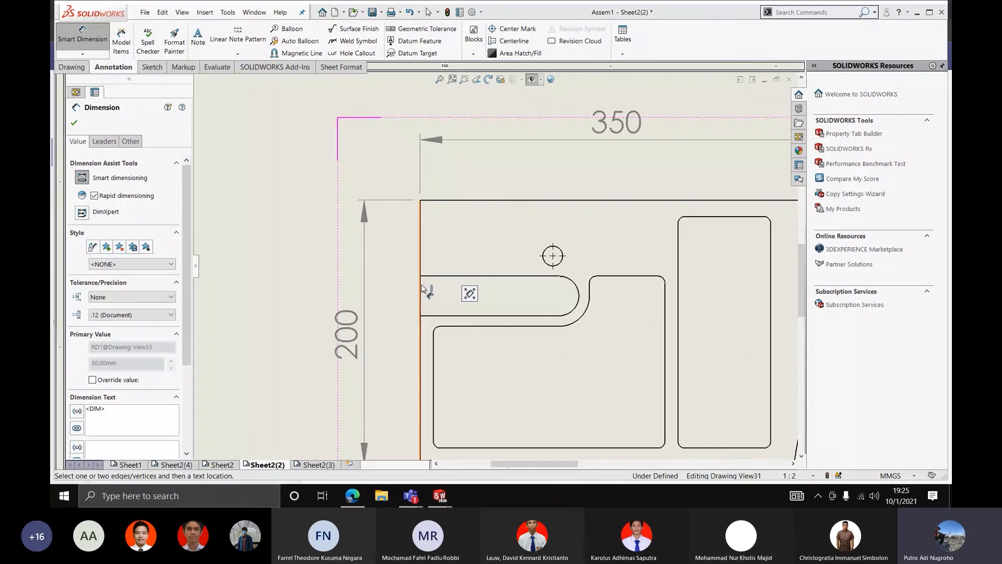
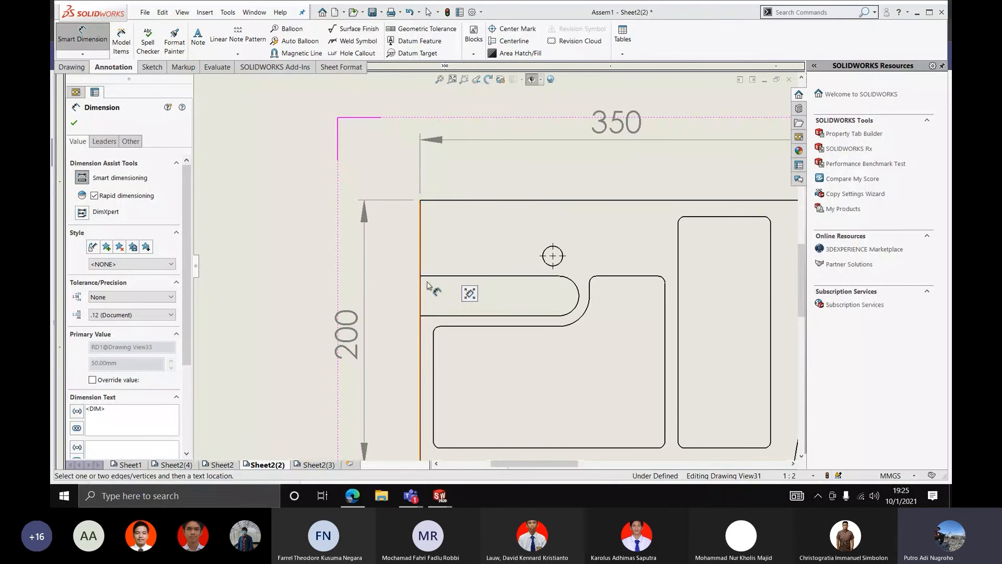
pyautogui.click(444, 276)
pyautogui.click(444, 315)
pyautogui.click(406, 302)
# Dimension the large pocket's height below the slot and its full height in the taller right-hand section
pyautogui.click(474, 327)
pyautogui.click(480, 447)
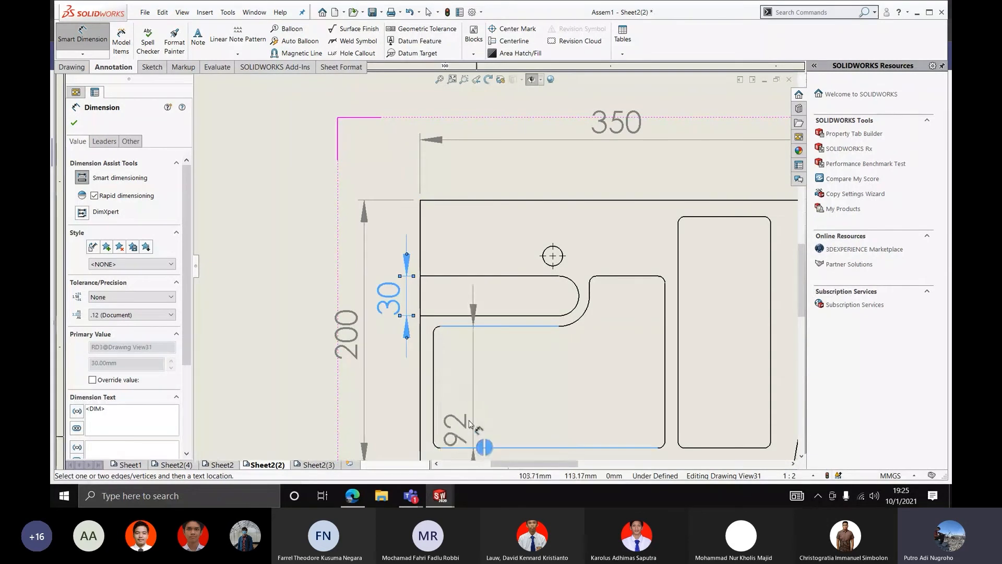
pyautogui.click(471, 385)
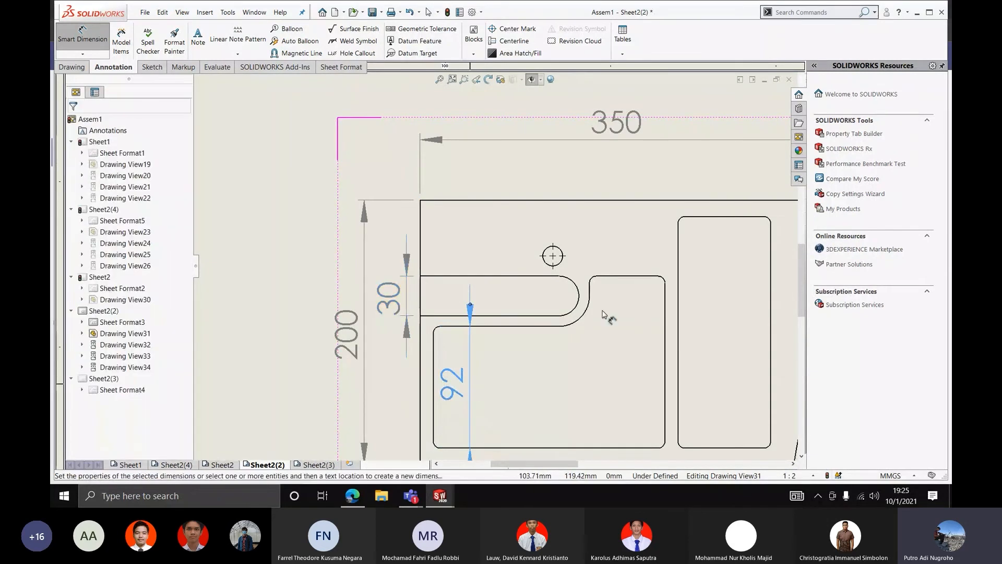
pyautogui.click(619, 276)
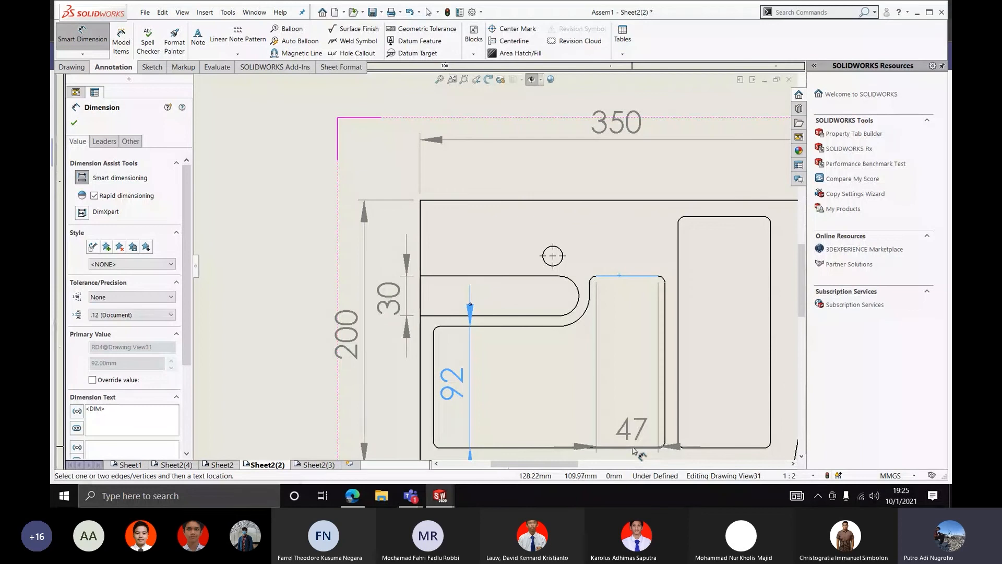
pyautogui.click(634, 448)
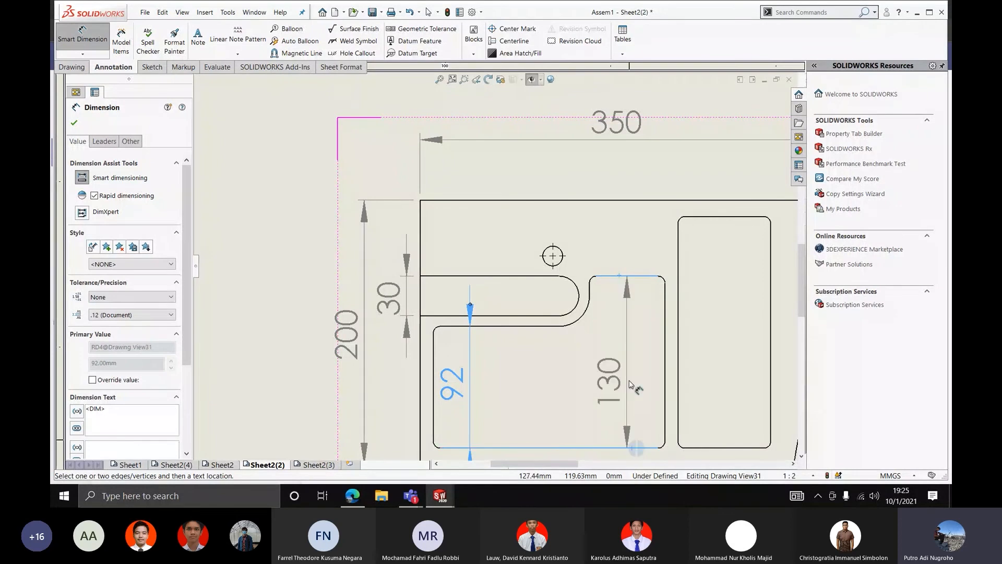
pyautogui.click(643, 384)
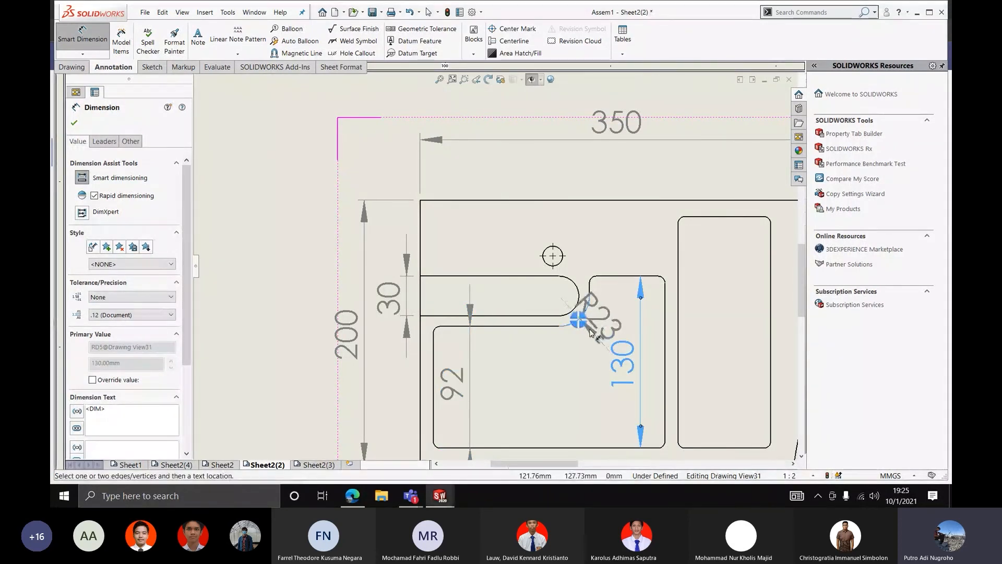
# Dimension the radius of the large pocket's curved wall around the slot end
pyautogui.click(597, 339)
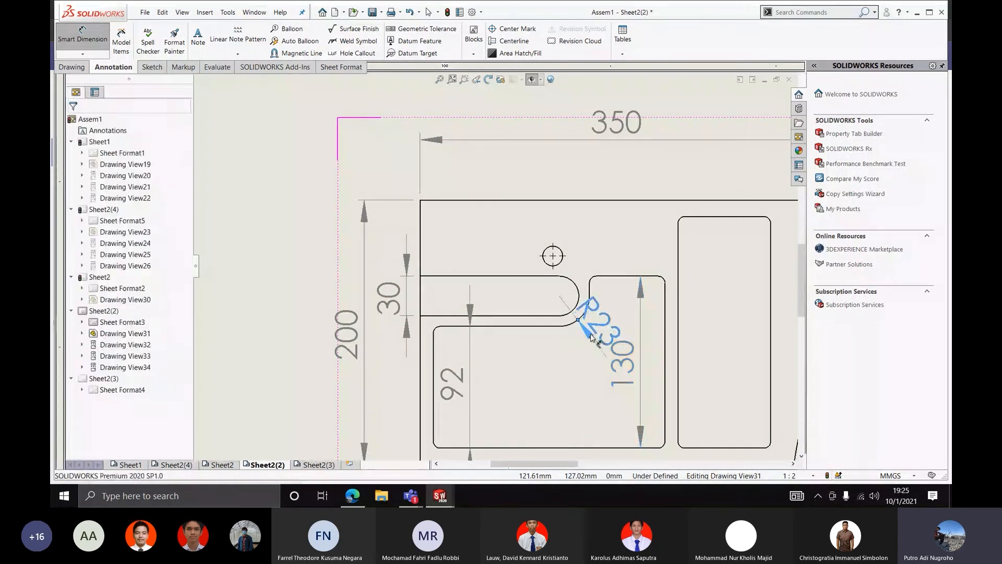
pyautogui.scroll(3, 600, 343)
pyautogui.scroll(-5, 539, 284)
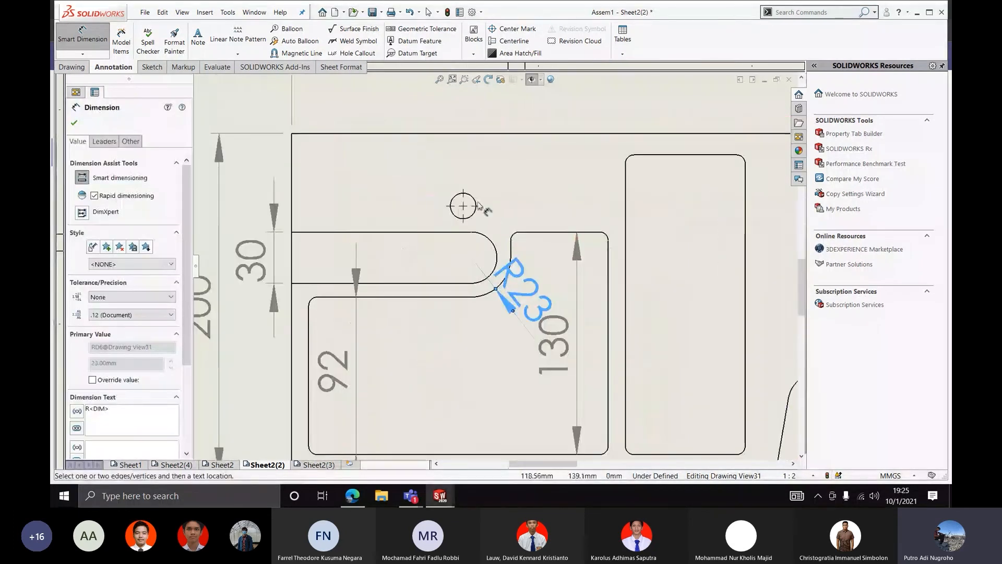
# Dimension the diameter of the hole above the slot and the radius of the slot's rounded end
pyautogui.click(472, 203)
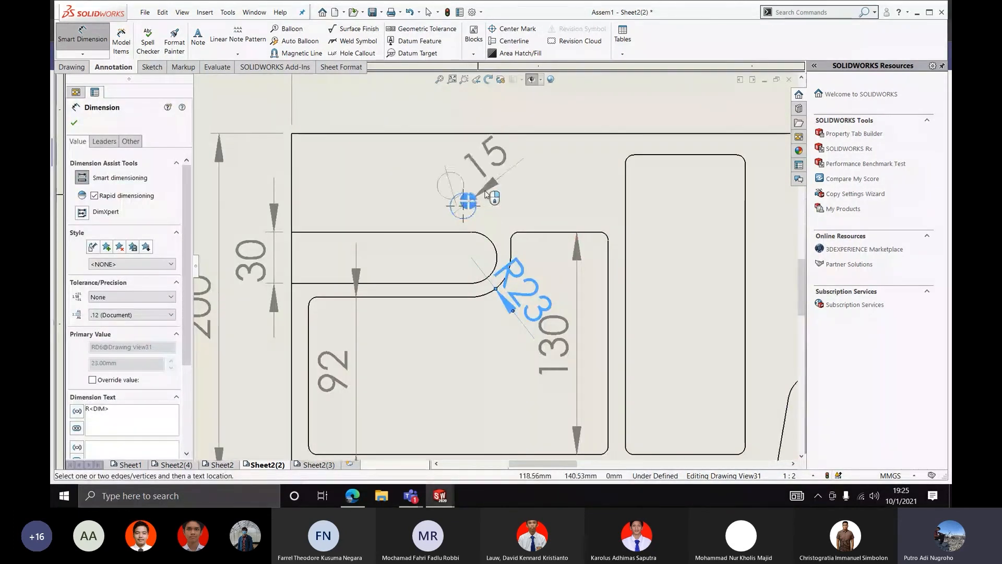
pyautogui.scroll(1, 486, 193)
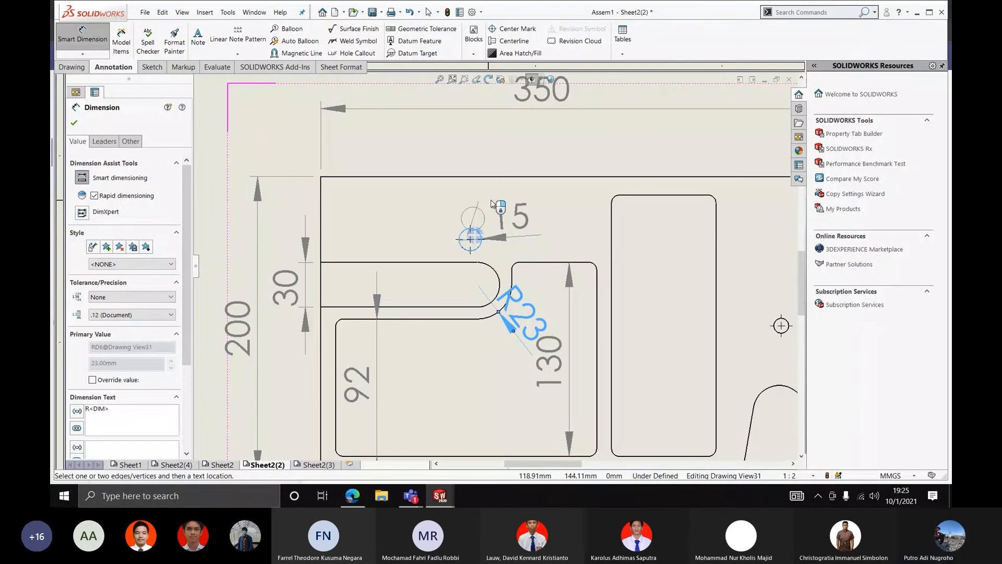
pyautogui.click(504, 178)
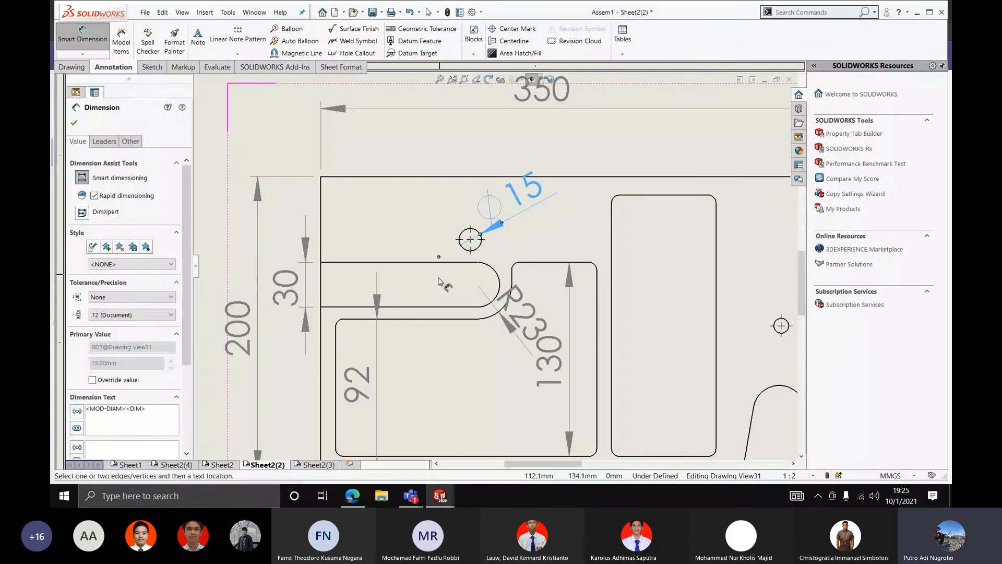
pyautogui.click(484, 269)
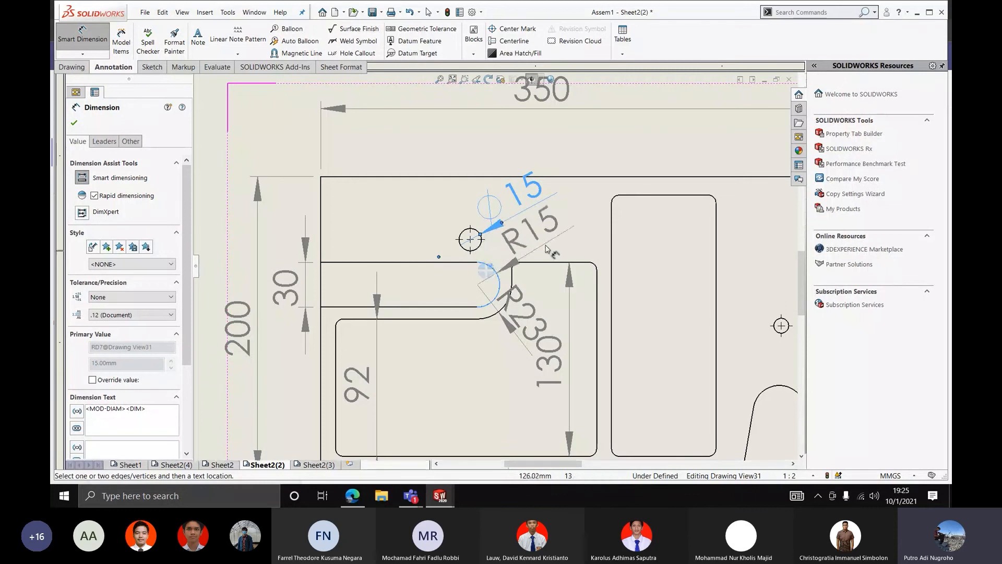
pyautogui.click(568, 242)
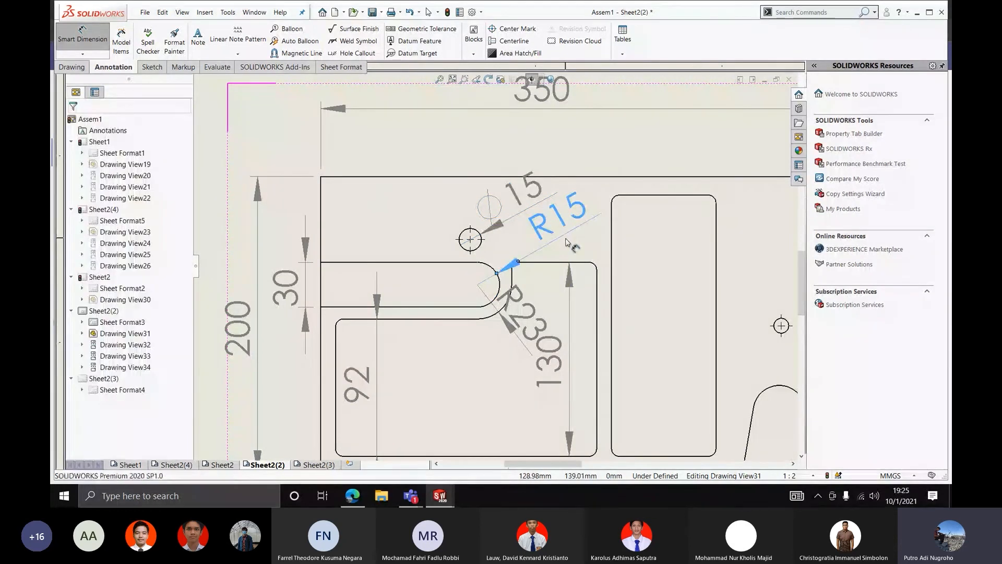
# Dimension the tall rectangular pocket's width inside the pocket and its height outside the plate's right edge
pyautogui.scroll(5, 518, 263)
pyautogui.click(517, 262)
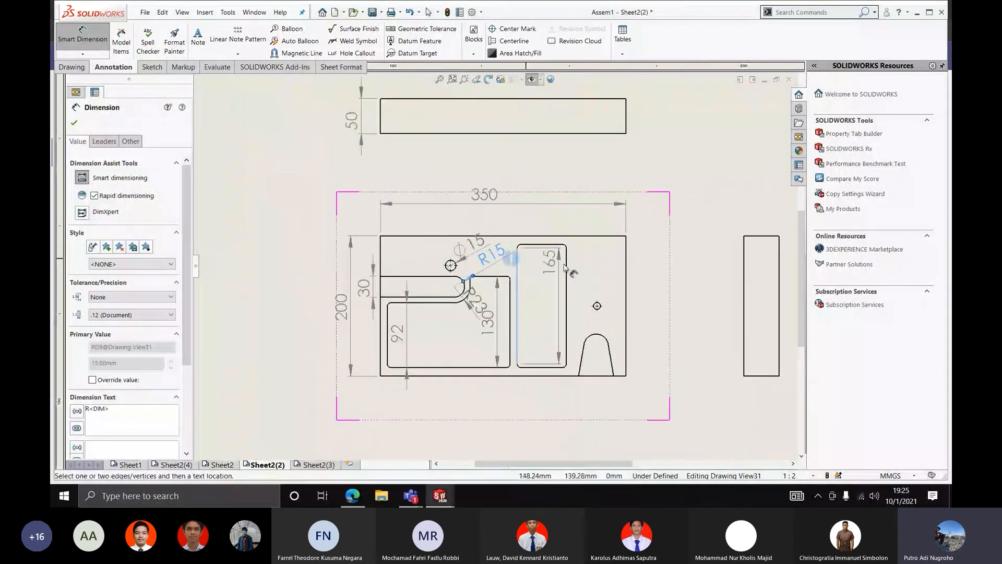
pyautogui.click(567, 271)
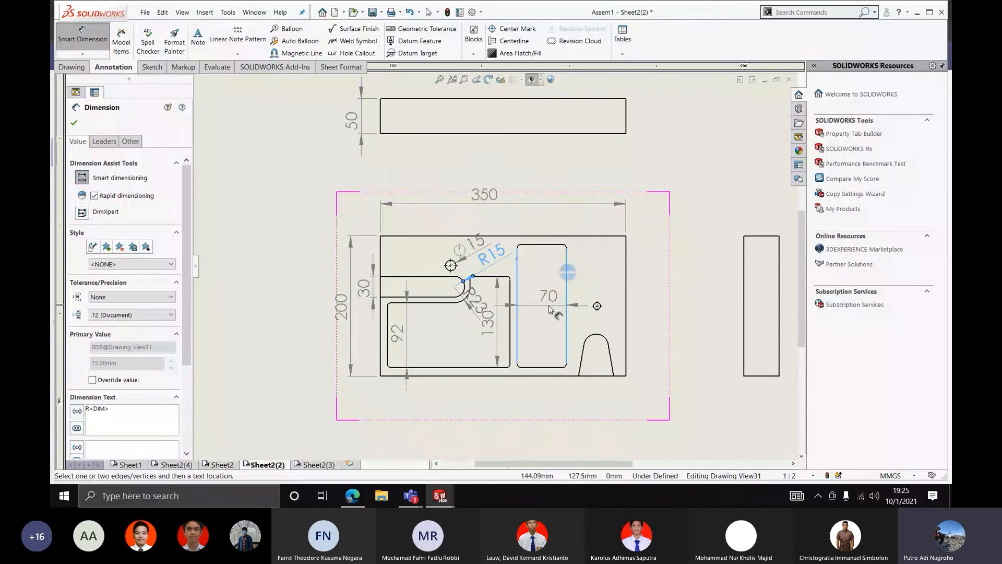
pyautogui.click(542, 331)
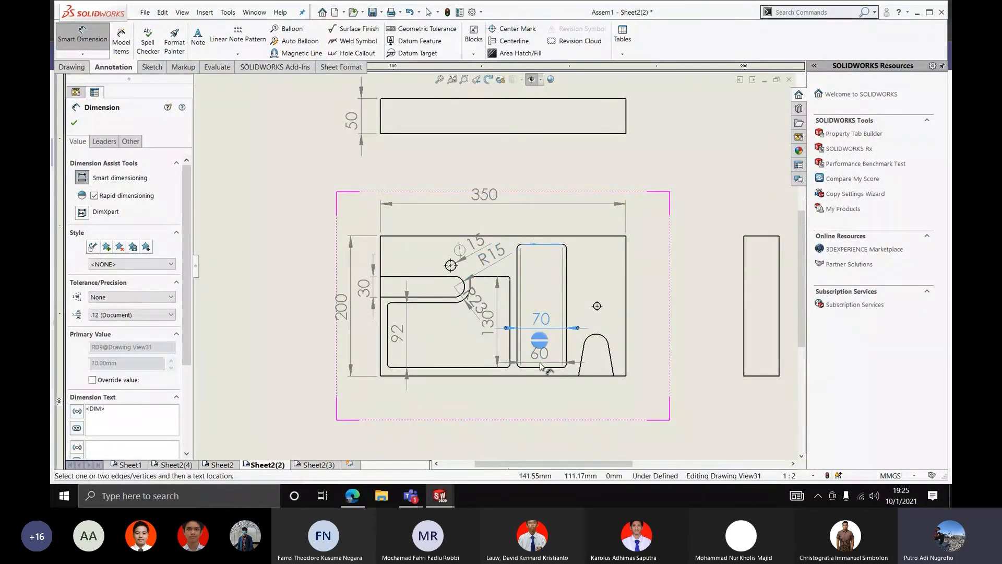
pyautogui.click(566, 345)
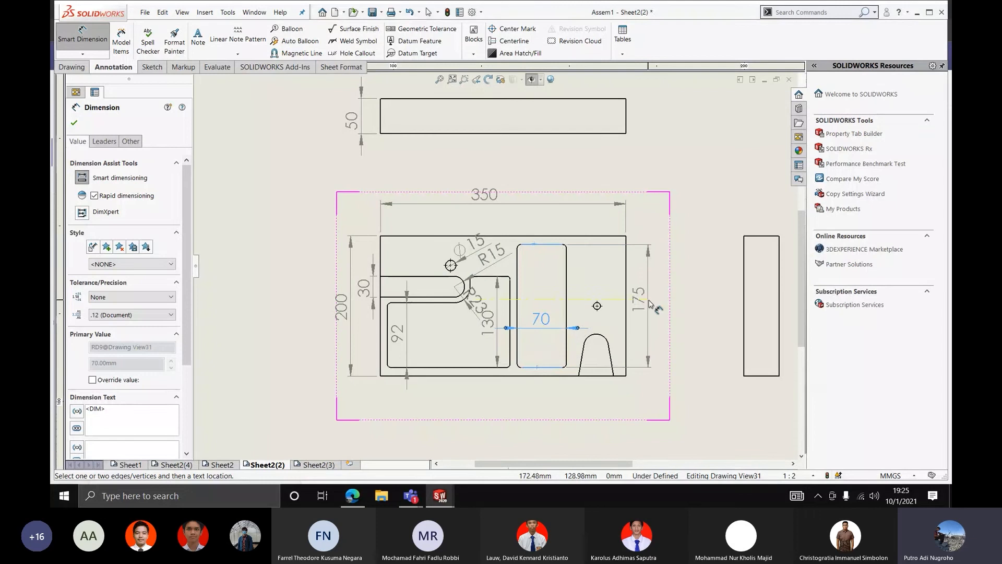
pyautogui.click(652, 302)
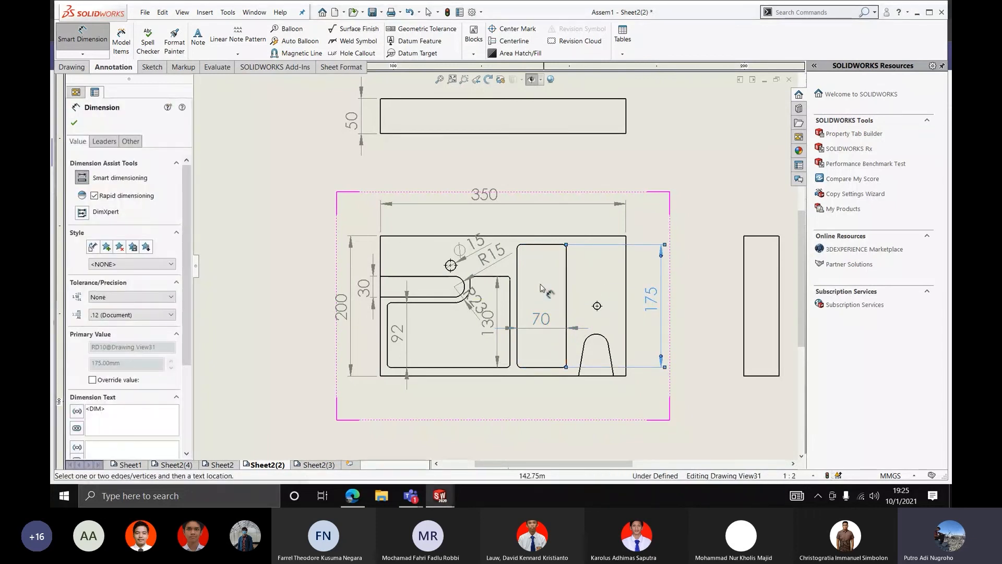
# Move the hole's diameter dimension to the upper left of the hole and reposition the slot end's radius dimension
pyautogui.scroll(2, 475, 268)
pyautogui.scroll(-3, 475, 268)
pyautogui.scroll(-2, 437, 218)
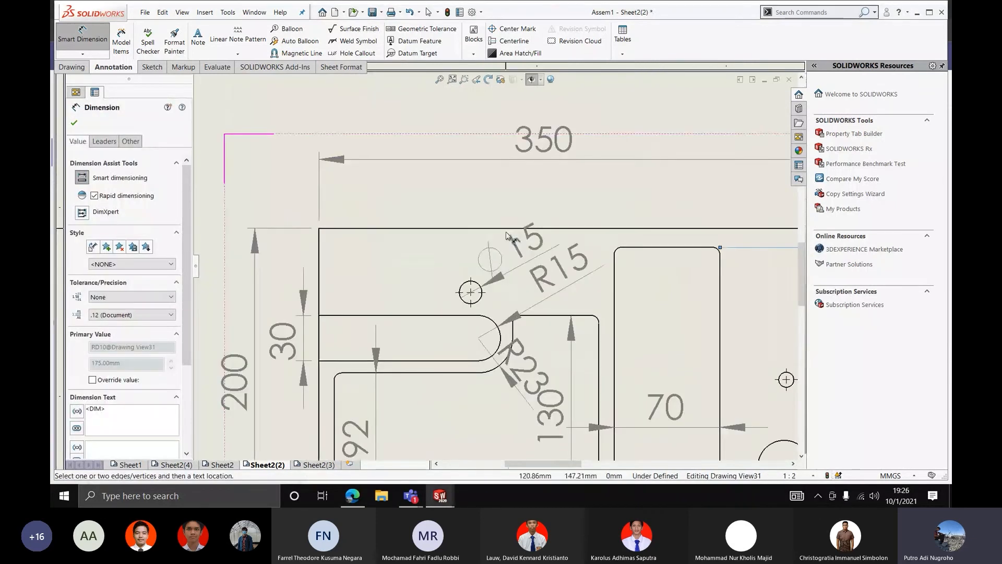
pyautogui.press('Escape')
pyautogui.moveTo(506, 241)
pyautogui.mouseDown()
pyautogui.moveTo(452, 200)
pyautogui.moveTo(388, 180)
pyautogui.mouseUp()
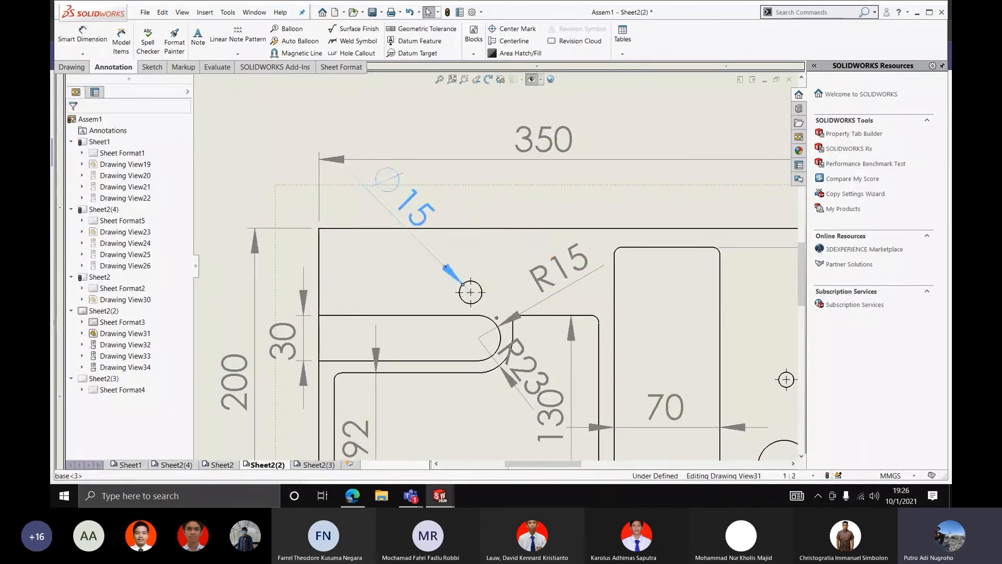
pyautogui.click(556, 285)
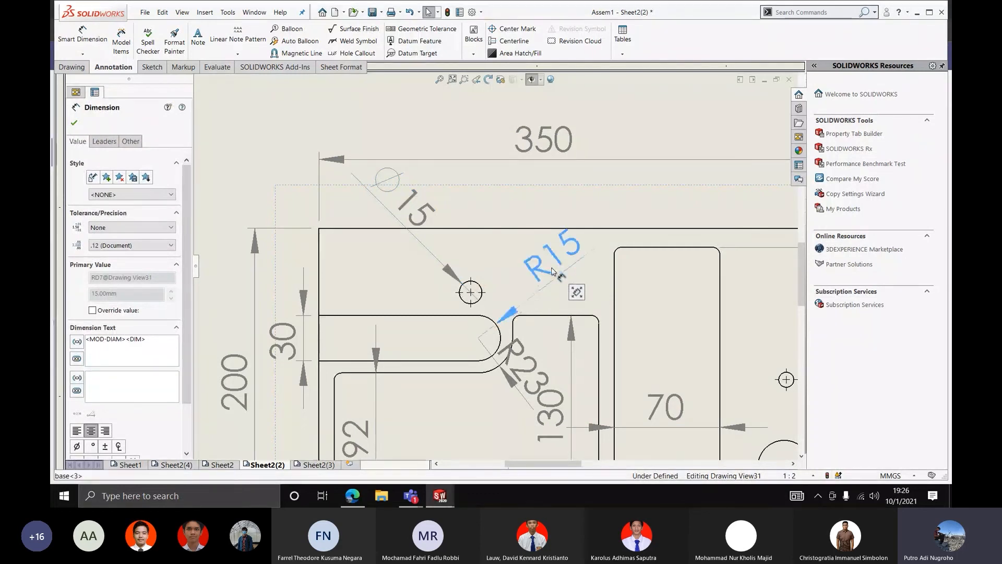
pyautogui.scroll(1, 555, 324)
pyautogui.scroll(-1, 556, 324)
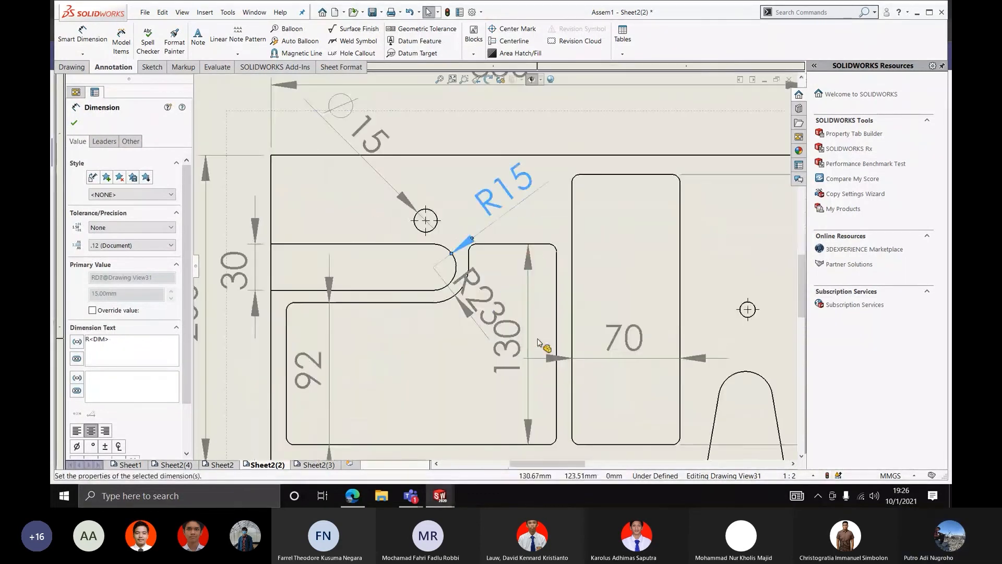
# Space out the vertical dimensions: plate height, slot width and 92 mm pocket height left of the plate, 130 mm height inside the pocket's right section
pyautogui.click(514, 361)
pyautogui.moveTo(515, 360); pyautogui.dragTo(392, 358)
pyautogui.scroll(2, 389, 304)
pyautogui.scroll(-1, 387, 301)
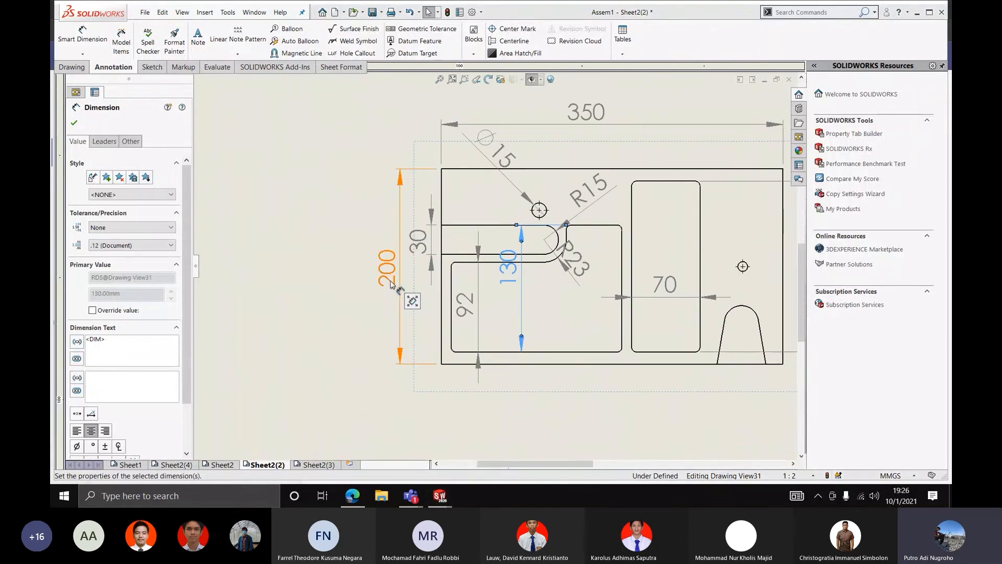
pyautogui.moveTo(386, 280); pyautogui.dragTo(360, 260)
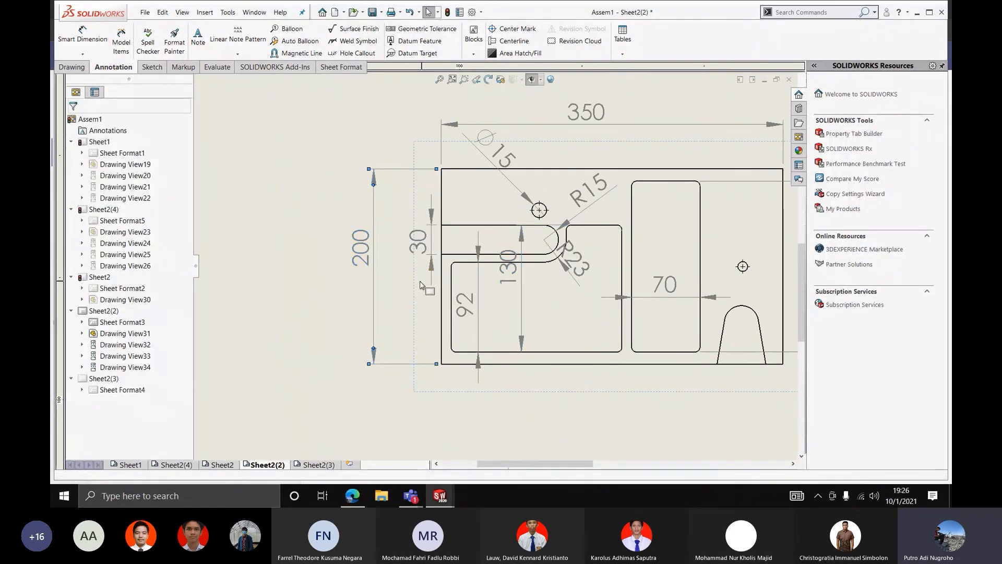
pyautogui.moveTo(421, 277); pyautogui.dragTo(400, 246)
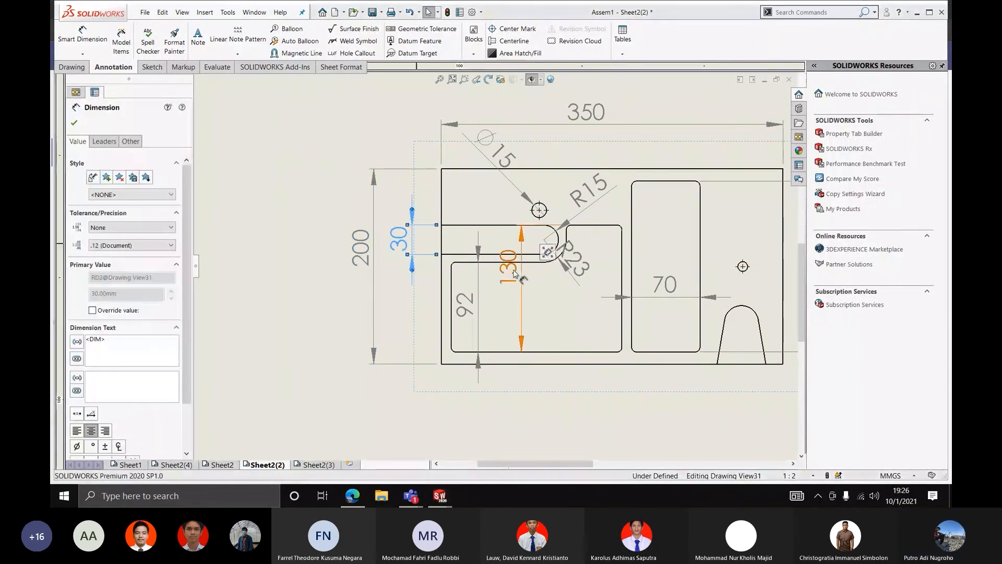
pyautogui.moveTo(514, 268); pyautogui.dragTo(568, 278)
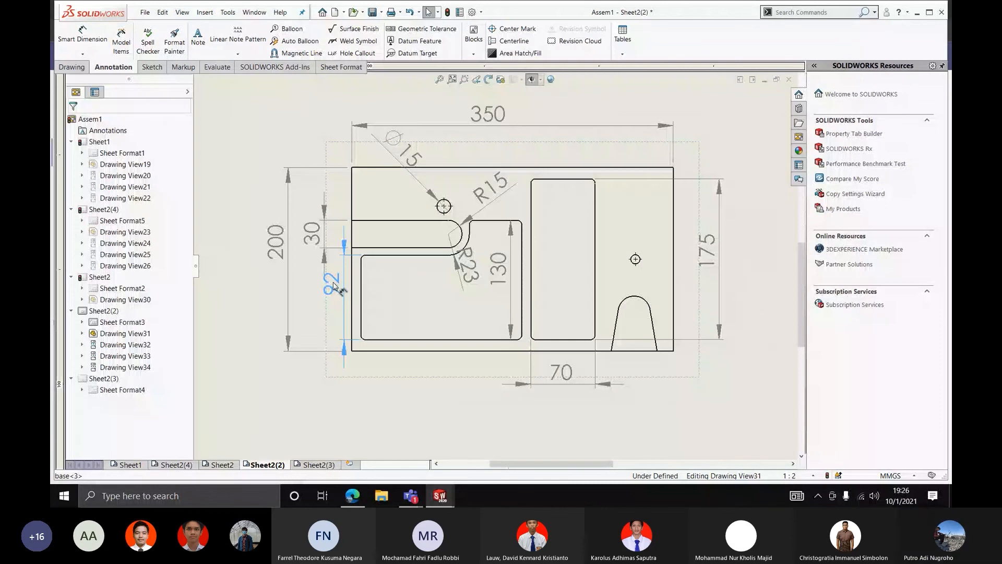
pyautogui.moveTo(338, 290); pyautogui.dragTo(316, 292)
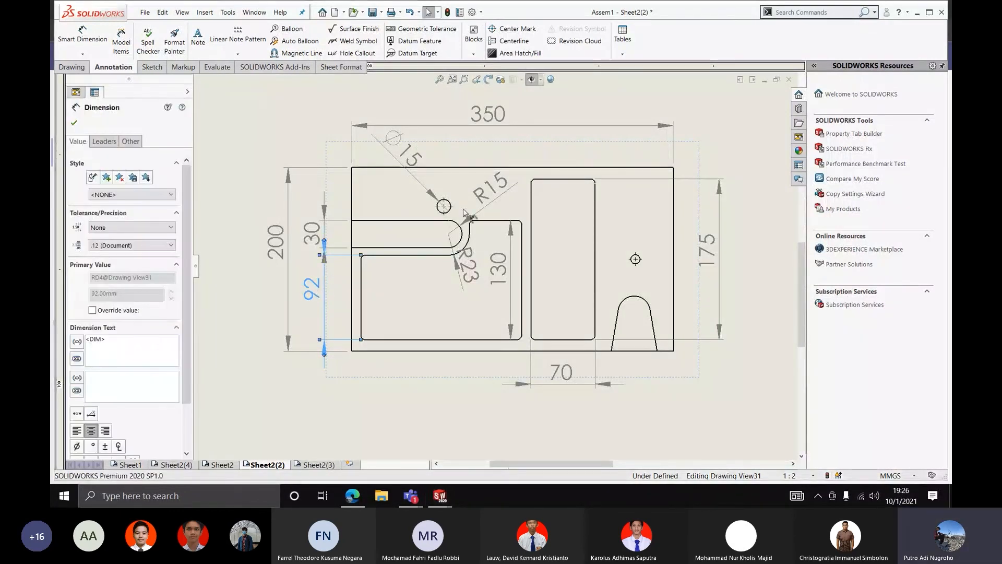
# Dimension the opening width of the tapered notch at the plate's bottom edge, placing it beneath the plate
pyautogui.scroll(3, 463, 211)
pyautogui.scroll(-3, 396, 195)
pyautogui.moveTo(360, 197); pyautogui.dragTo(358, 172, button='right')
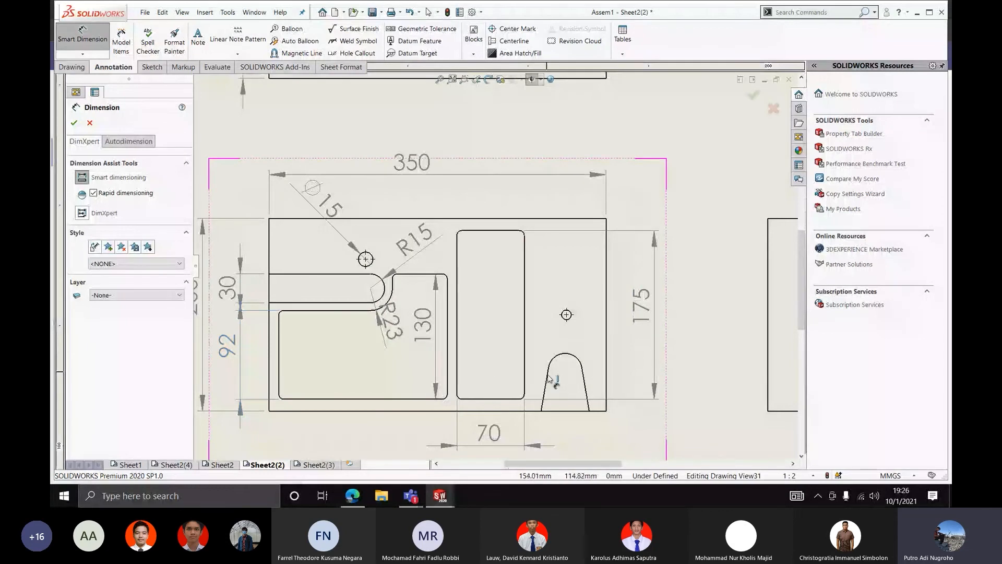
pyautogui.click(542, 412)
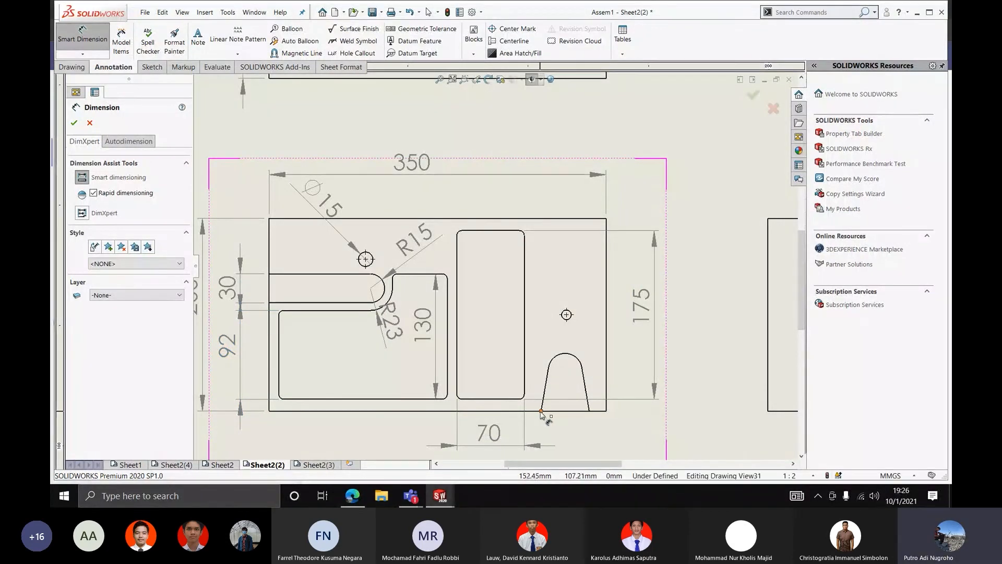
pyautogui.click(589, 412)
pyautogui.scroll(2, 589, 412)
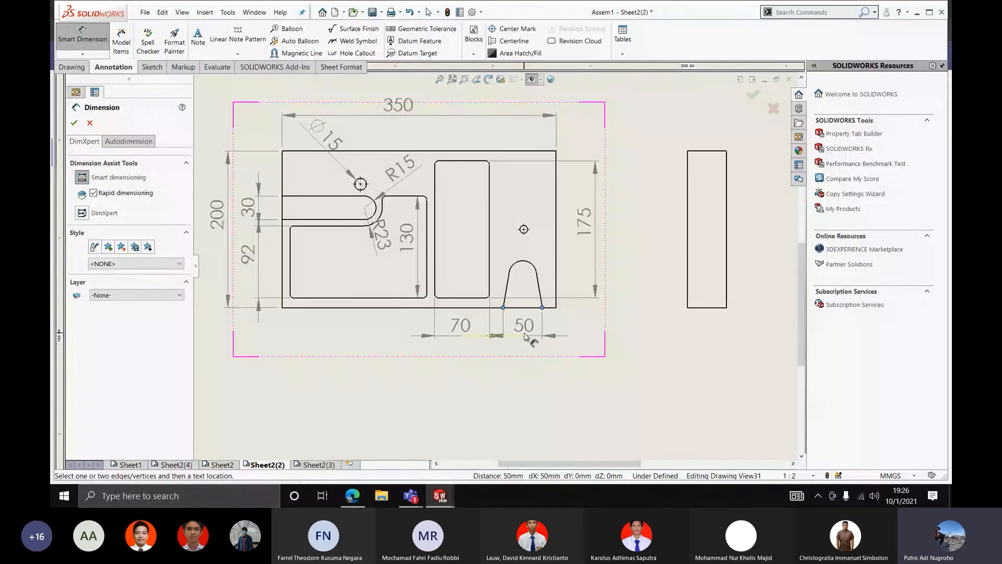
pyautogui.click(524, 337)
pyautogui.scroll(2, 535, 261)
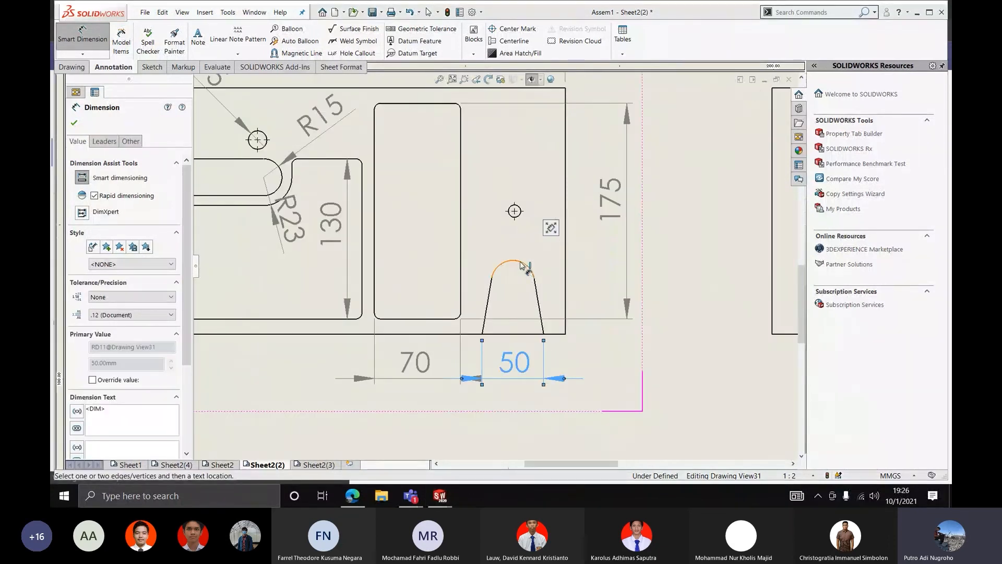
pyautogui.click(522, 265)
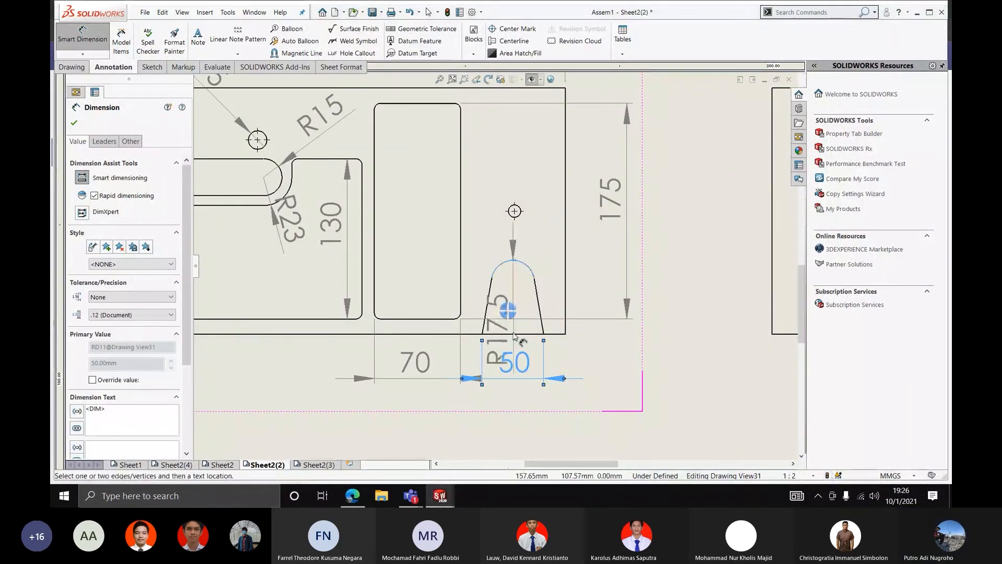
pyautogui.click(514, 335)
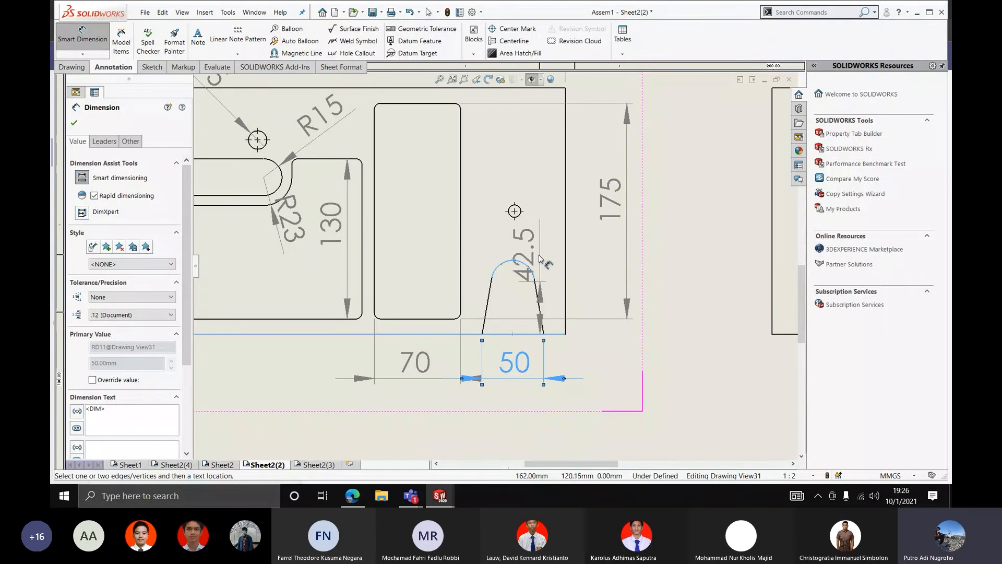
pyautogui.scroll(-3, 551, 261)
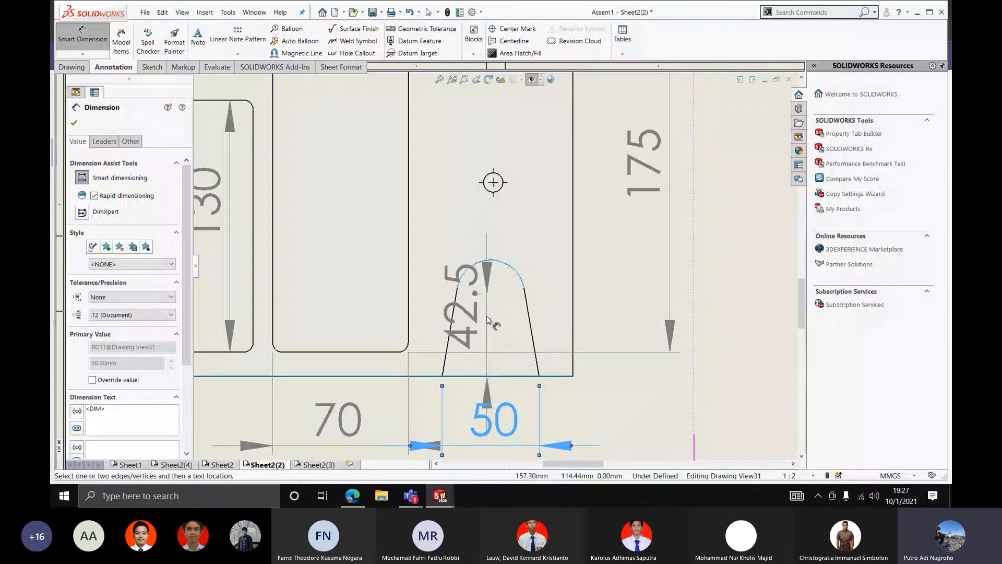
pyautogui.press('Escape')
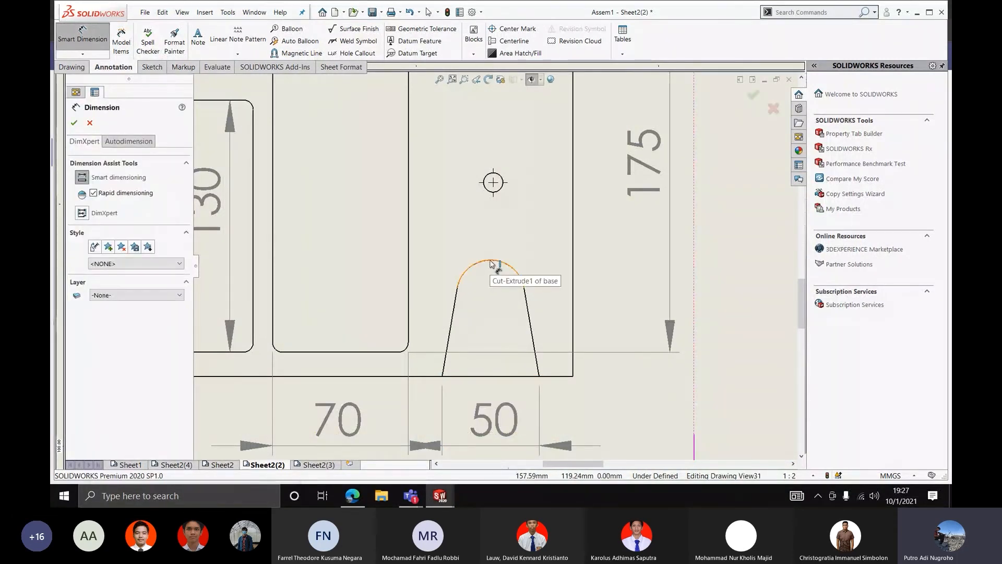
pyautogui.press('Escape')
# Add a sketch point at the midpoint of the tapered notch's rounded top
pyautogui.click(152, 67)
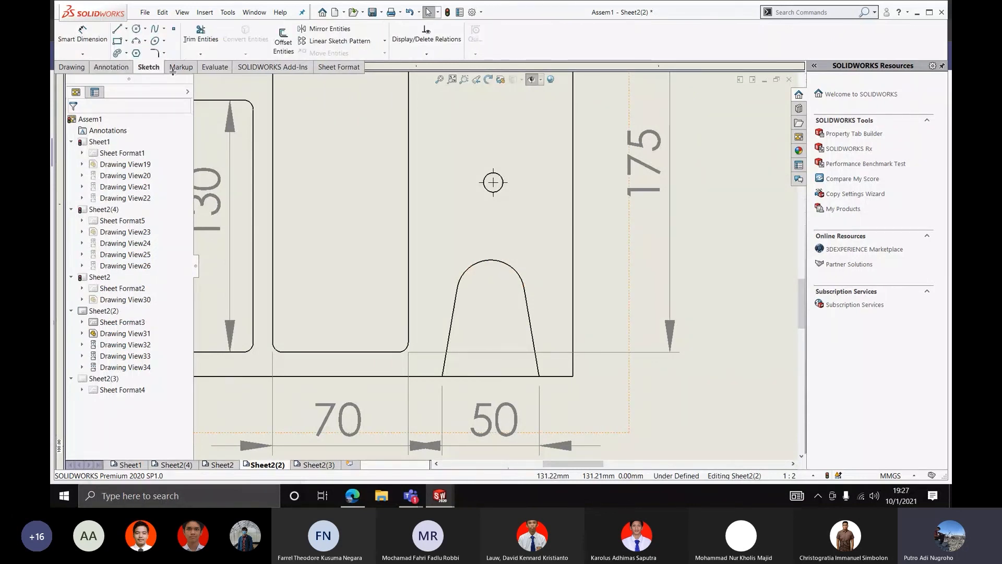
pyautogui.click(174, 29)
pyautogui.scroll(-3, 494, 273)
pyautogui.click(488, 249)
pyautogui.press('Escape')
# Dimension the tapered notch's full height from the plate's bottom edge to the sketch point, aligned with the tall pocket's height dimension
pyautogui.click(83, 35)
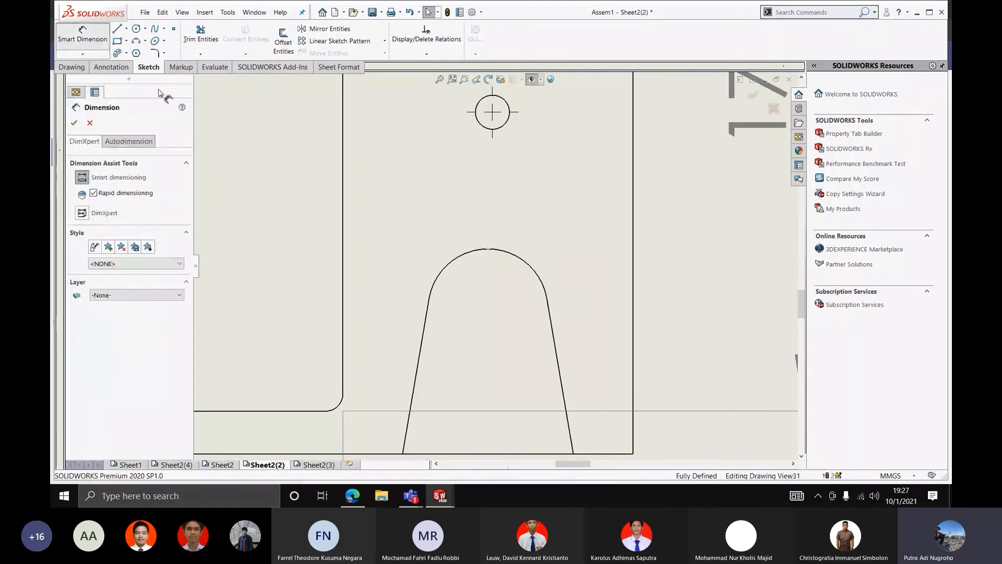
pyautogui.press('Escape')
pyautogui.click(111, 67)
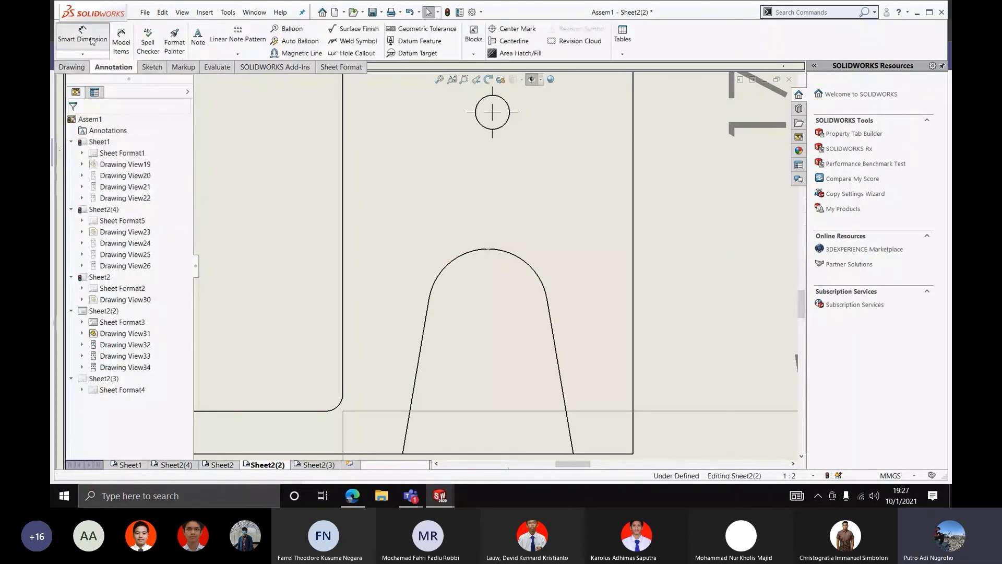
pyautogui.click(91, 42)
pyautogui.click(489, 250)
pyautogui.scroll(2, 496, 274)
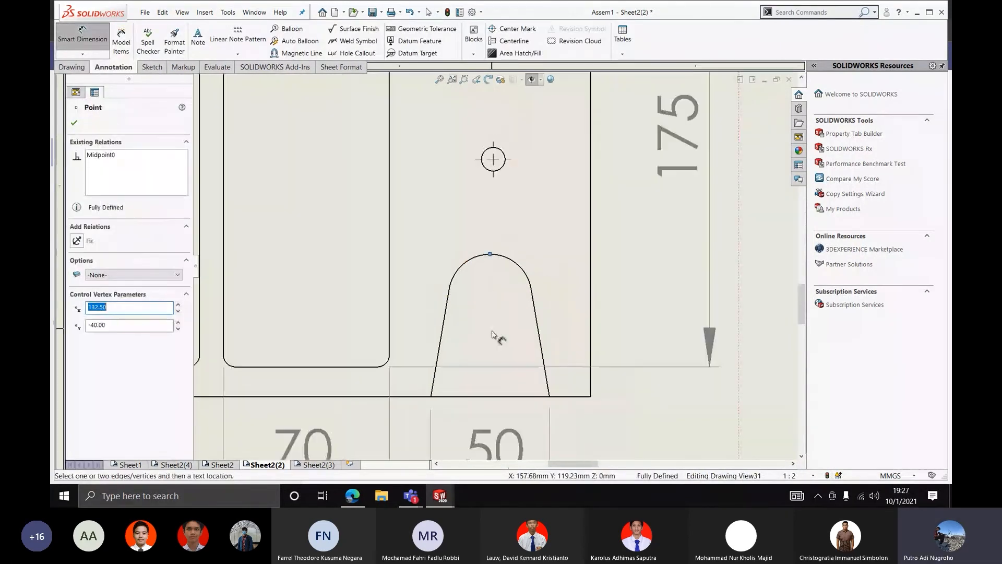
pyautogui.scroll(-1, 492, 340)
pyautogui.click(488, 373)
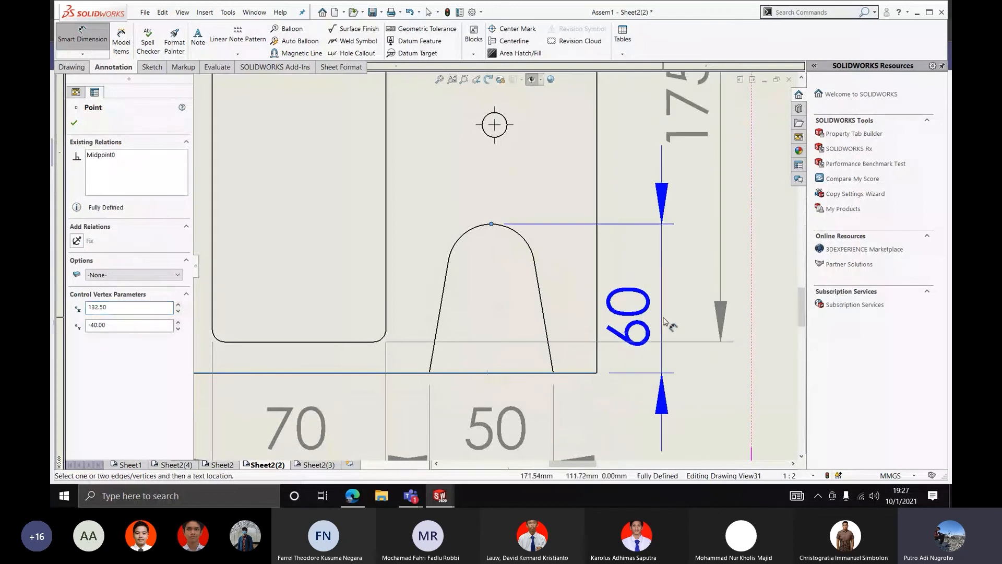
pyautogui.click(721, 313)
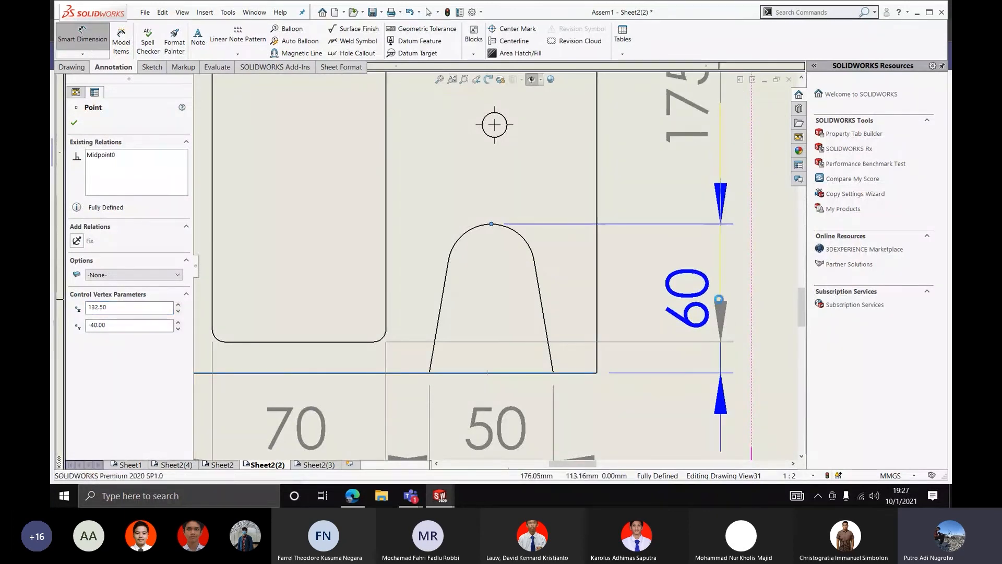
pyautogui.click(538, 229)
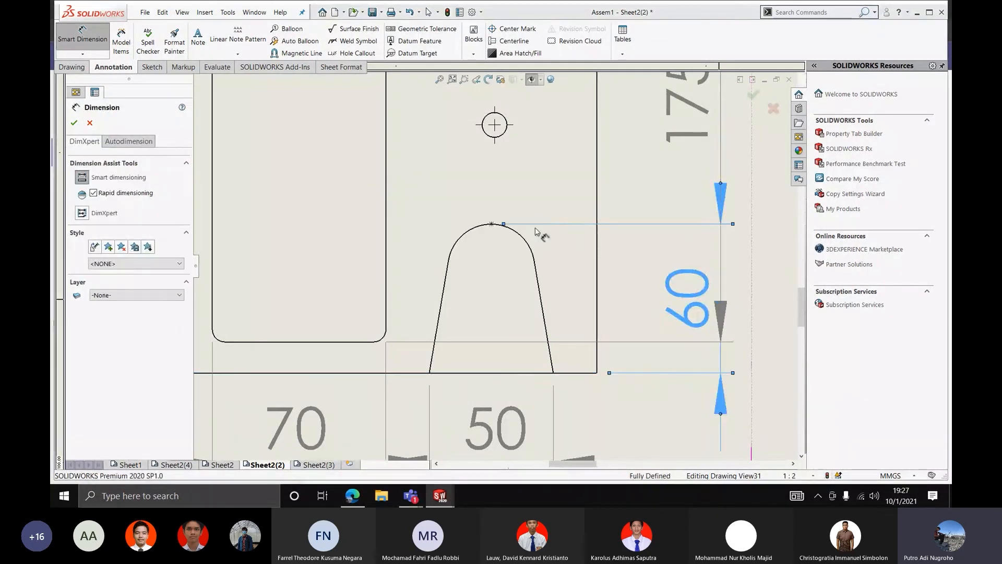
pyautogui.scroll(4, 522, 230)
pyautogui.scroll(-3, 490, 229)
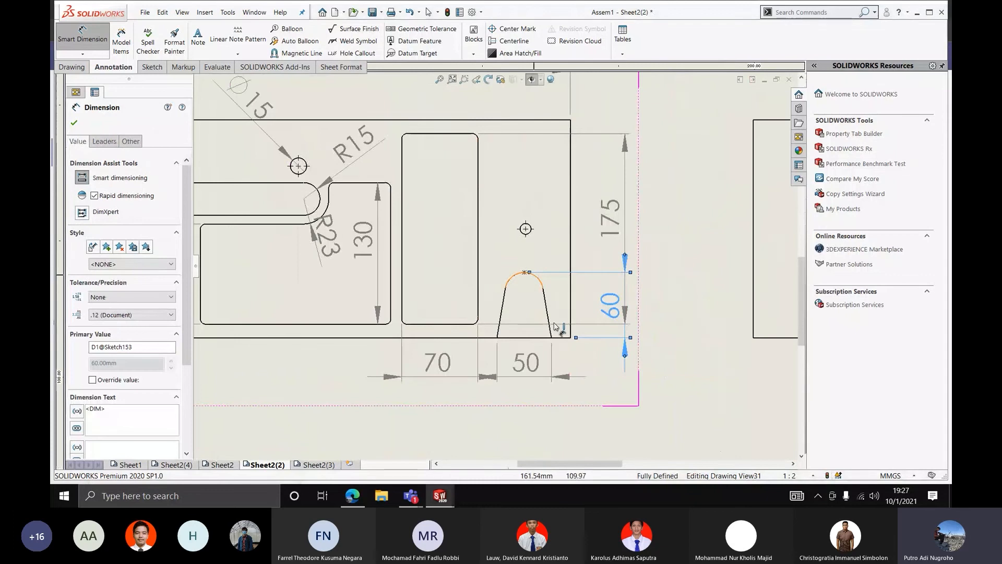
# Dimension the diameter of the small hole above the tapered notch, placing the text just above the hole
pyautogui.click(527, 228)
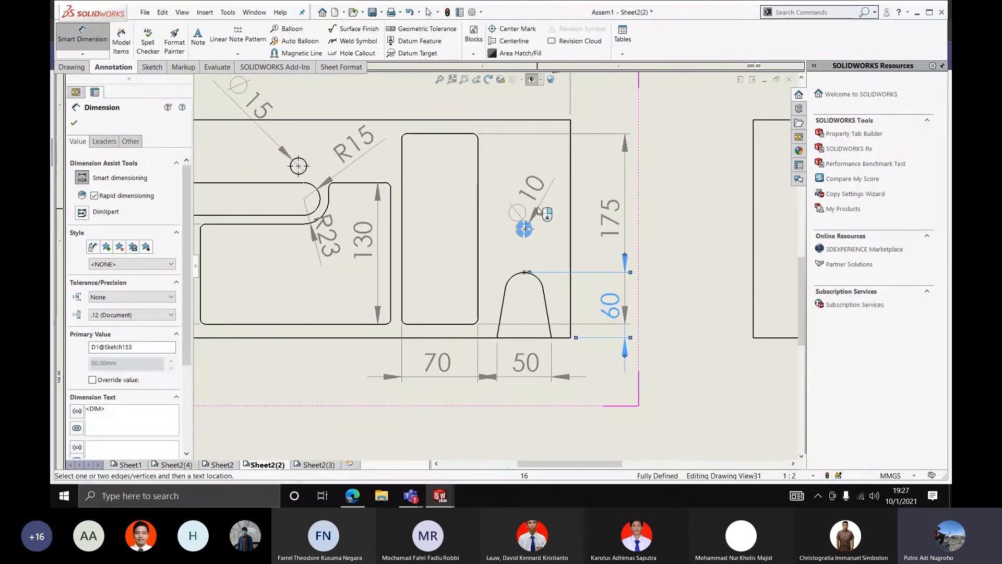
pyautogui.click(540, 193)
pyautogui.scroll(4, 449, 186)
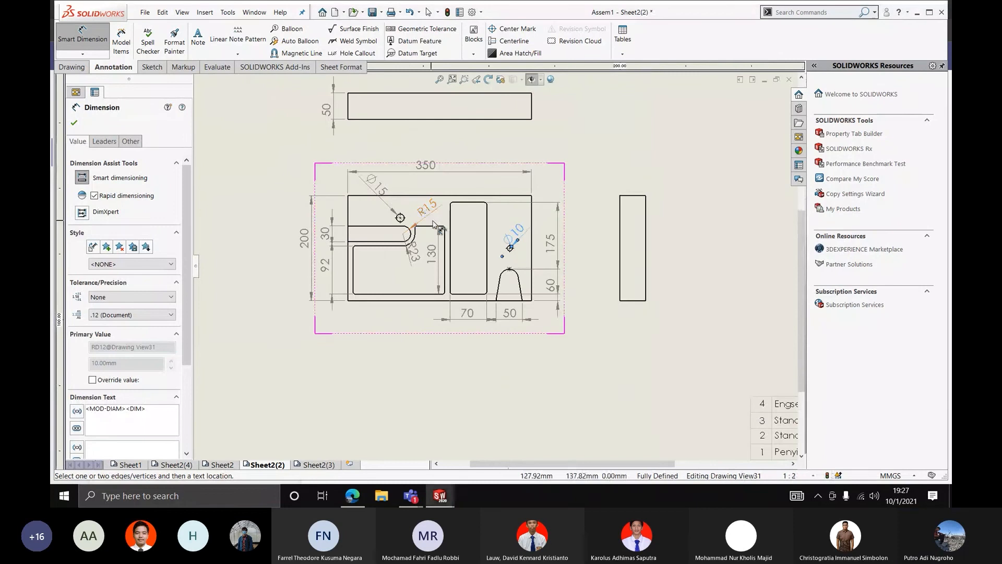
# Dimension the fillet radius at the tall pocket's lower-left corner, placing the text inside the pocket
pyautogui.scroll(-3, 453, 199)
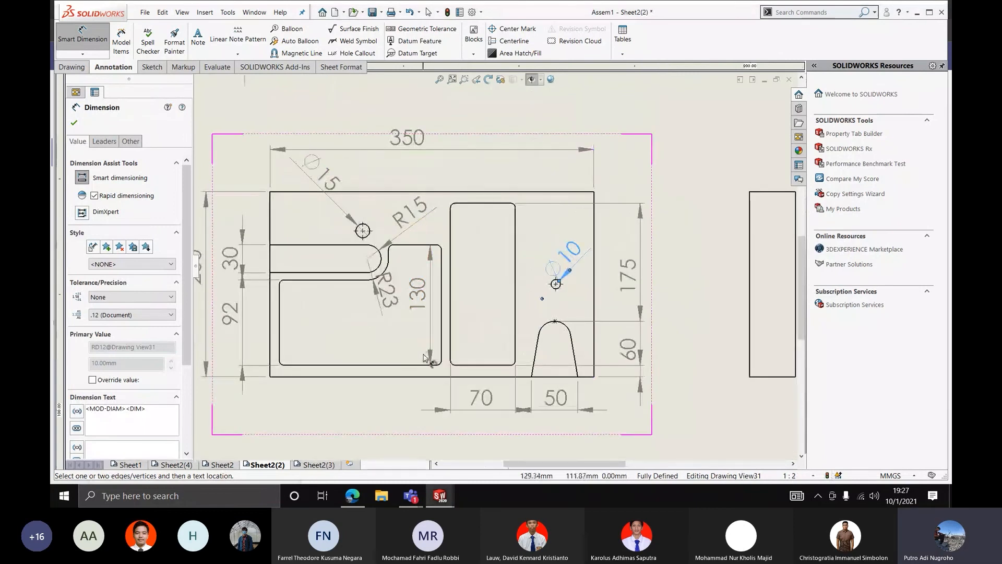
pyautogui.scroll(-2, 466, 305)
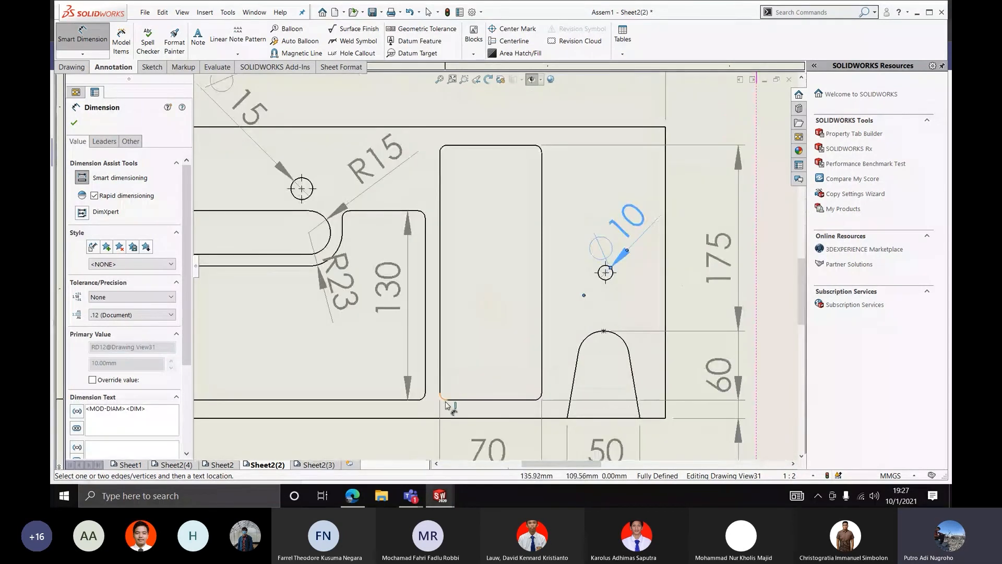
pyautogui.click(449, 393)
pyautogui.click(457, 389)
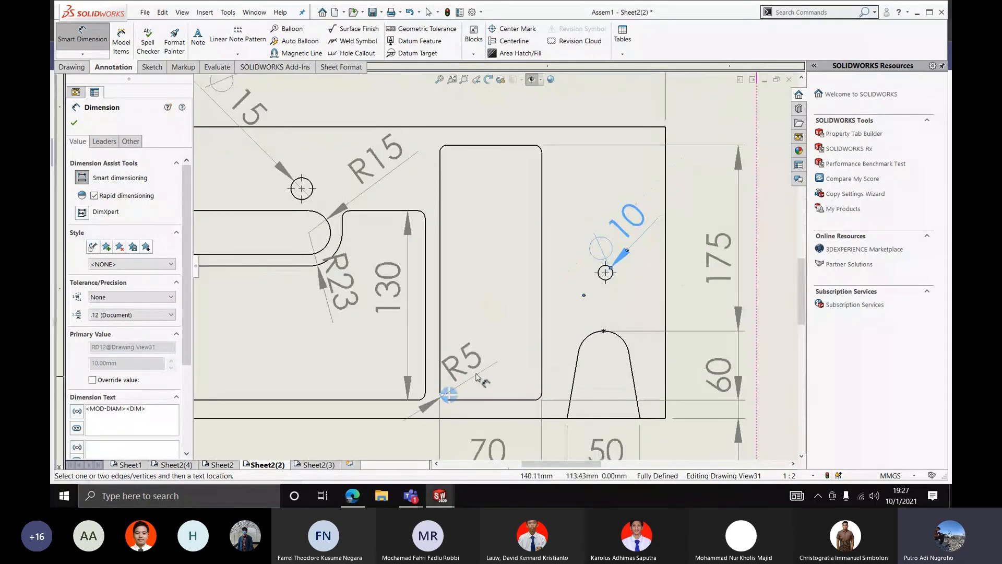
pyautogui.scroll(2, 488, 270)
pyautogui.scroll(2, 488, 269)
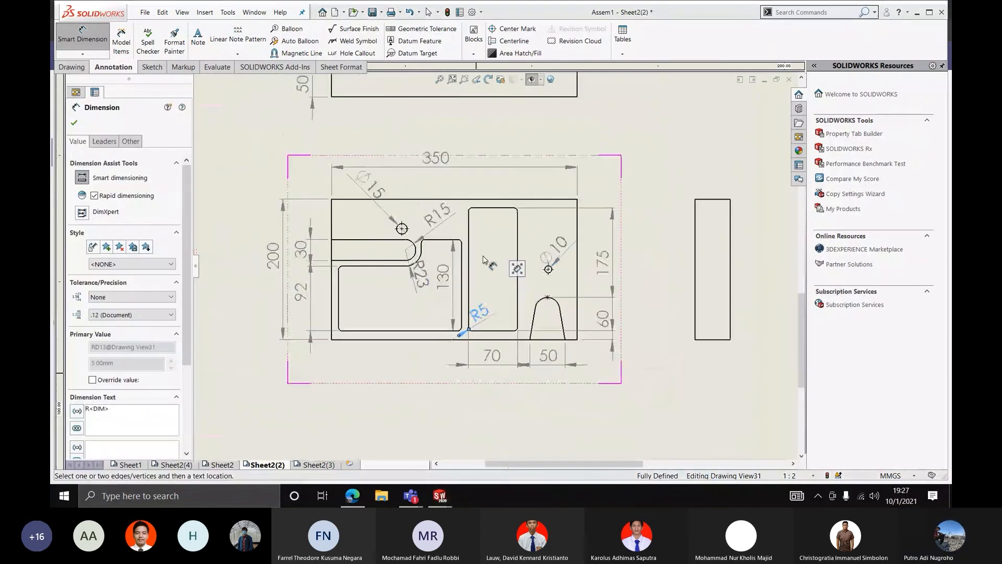
pyautogui.press('Escape')
# Examine the plate dimensions on Sheet2 as a reference and compare them with those on Sheet2(2)
pyautogui.scroll(-2, 457, 267)
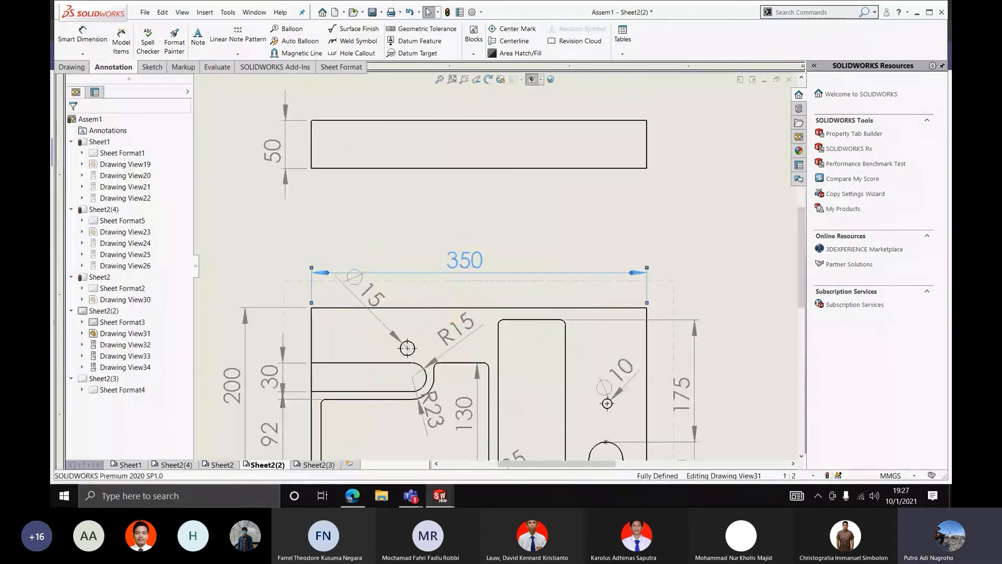
pyautogui.click(222, 465)
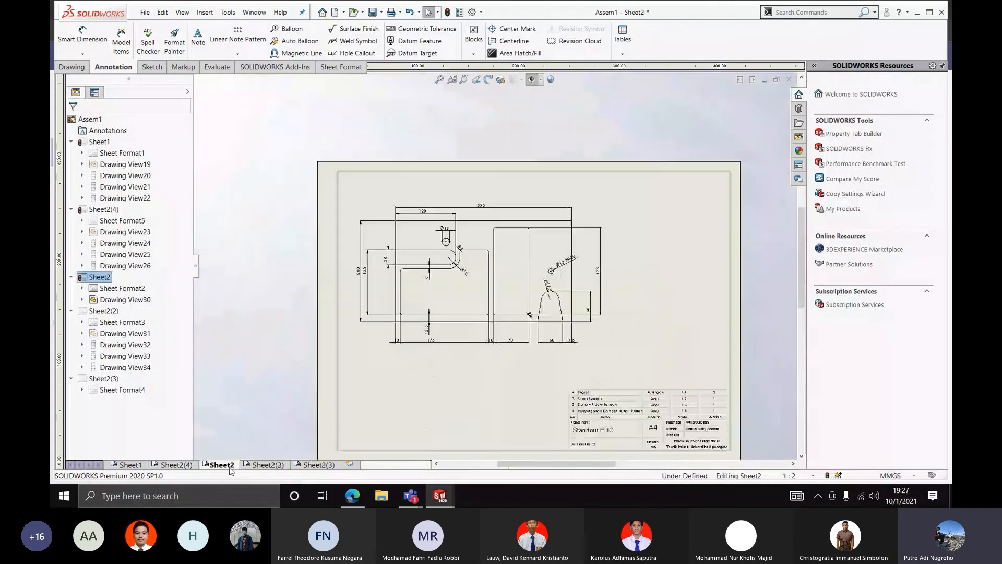
pyautogui.scroll(-3, 510, 273)
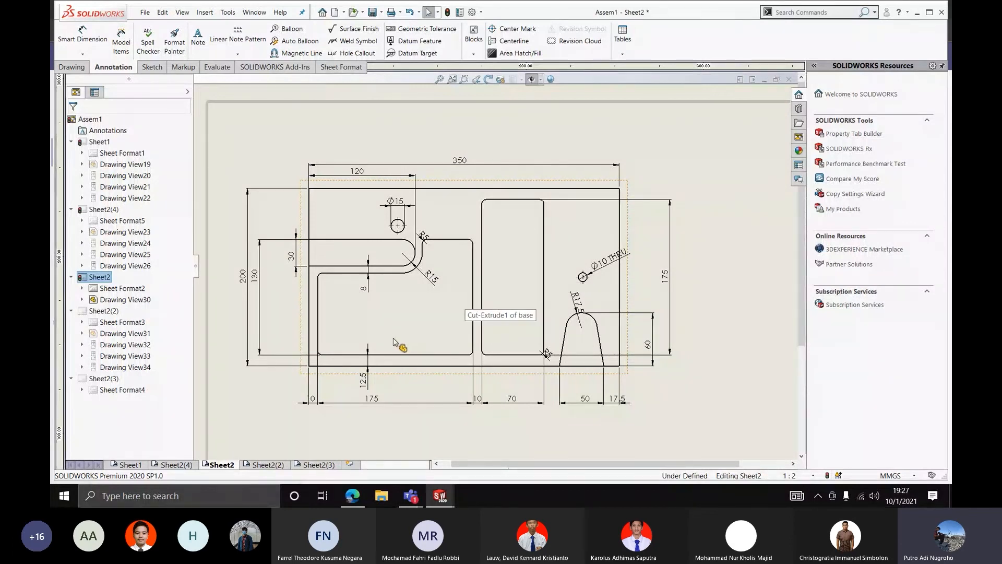
pyautogui.click(265, 469)
pyautogui.scroll(4, 461, 328)
pyautogui.scroll(-2, 462, 330)
pyautogui.scroll(3, 518, 315)
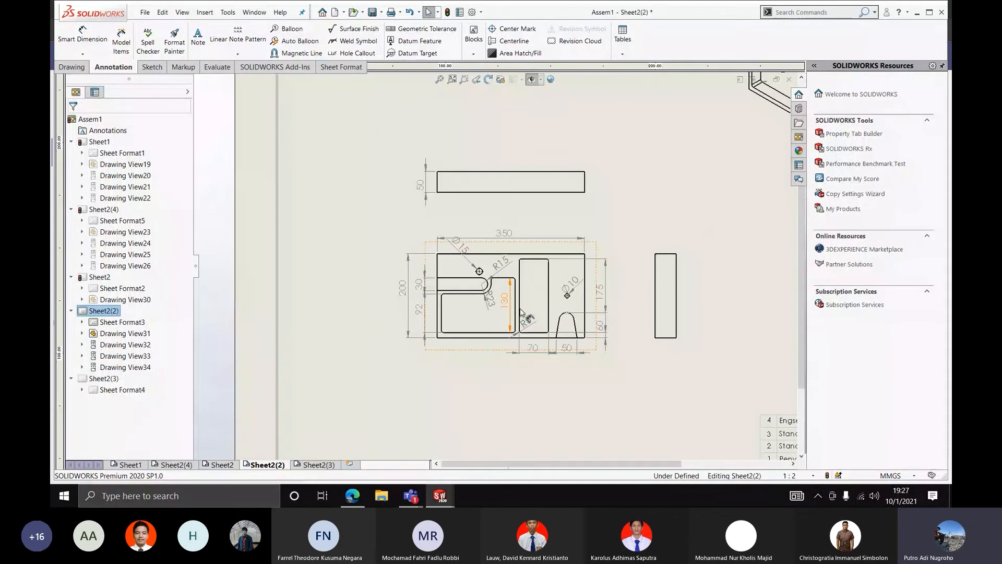
pyautogui.scroll(-3, 522, 313)
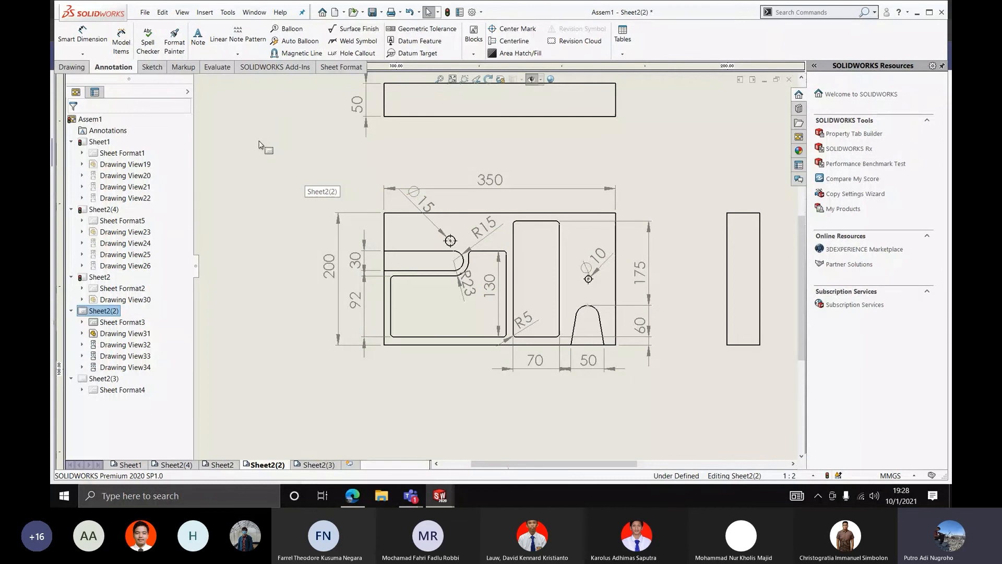
# Turn off the document font for all dimensions of the plate's main view, keeping Century Gothic Regular at 3.50 mm
pyautogui.scroll(2, 260, 145)
pyautogui.moveTo(331, 193); pyautogui.dragTo(636, 397)
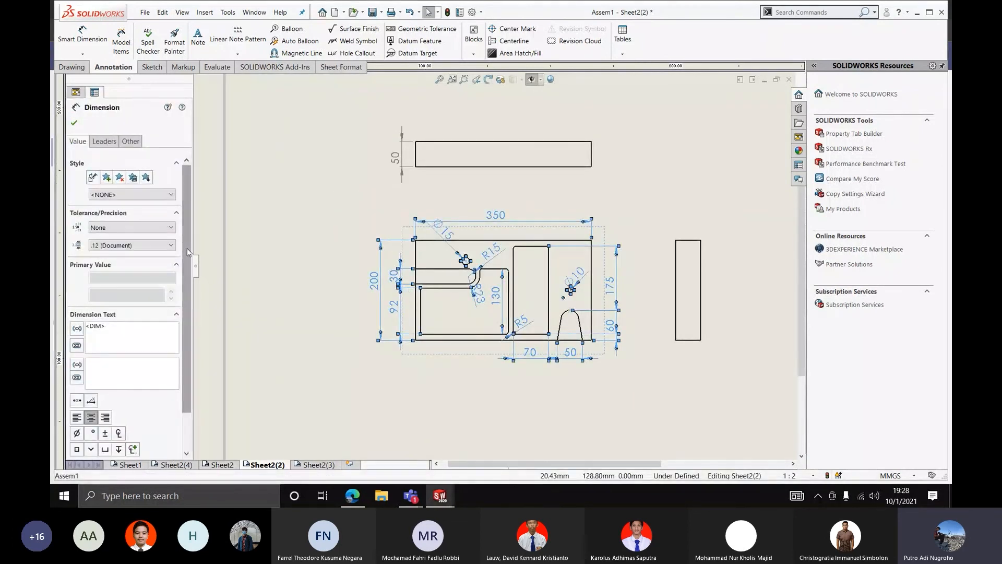
pyautogui.moveTo(187, 248); pyautogui.dragTo(181, 312)
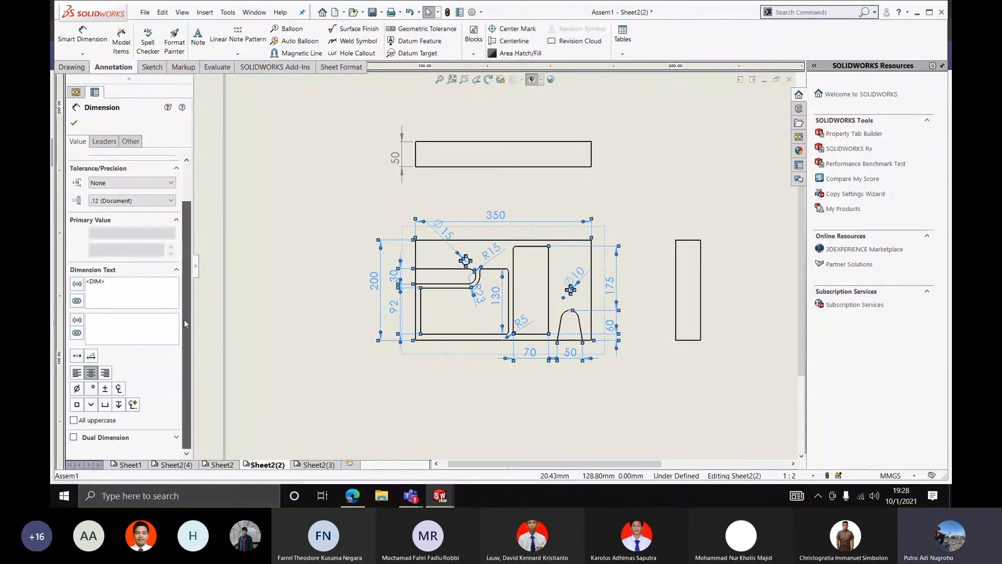
pyautogui.moveTo(183, 318); pyautogui.dragTo(184, 236)
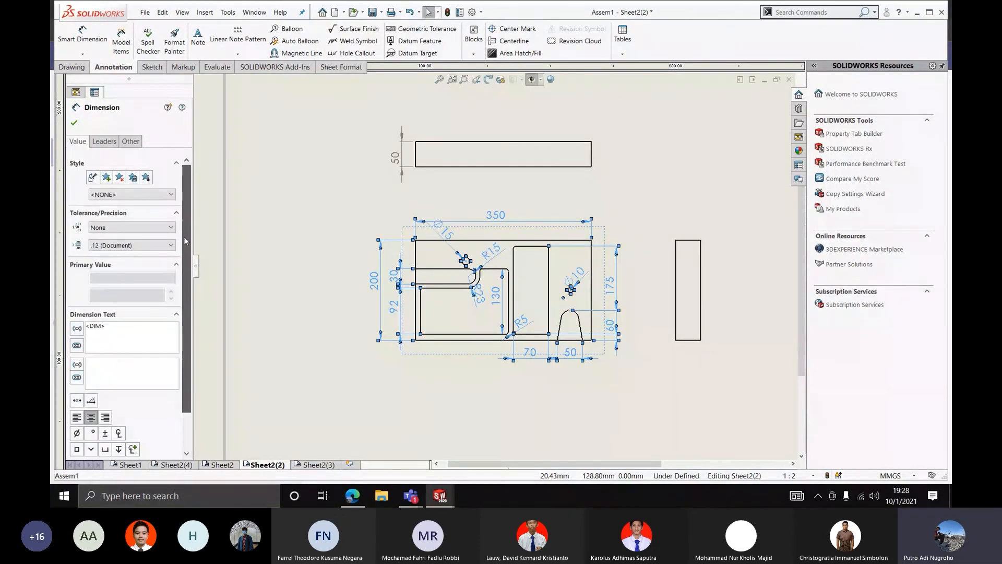
pyautogui.click(168, 244)
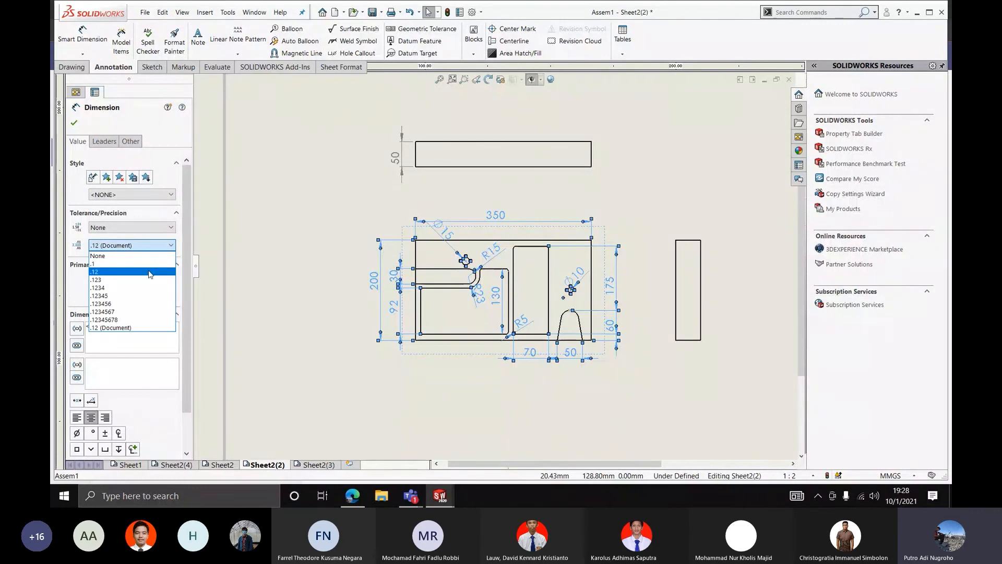
pyautogui.click(167, 246)
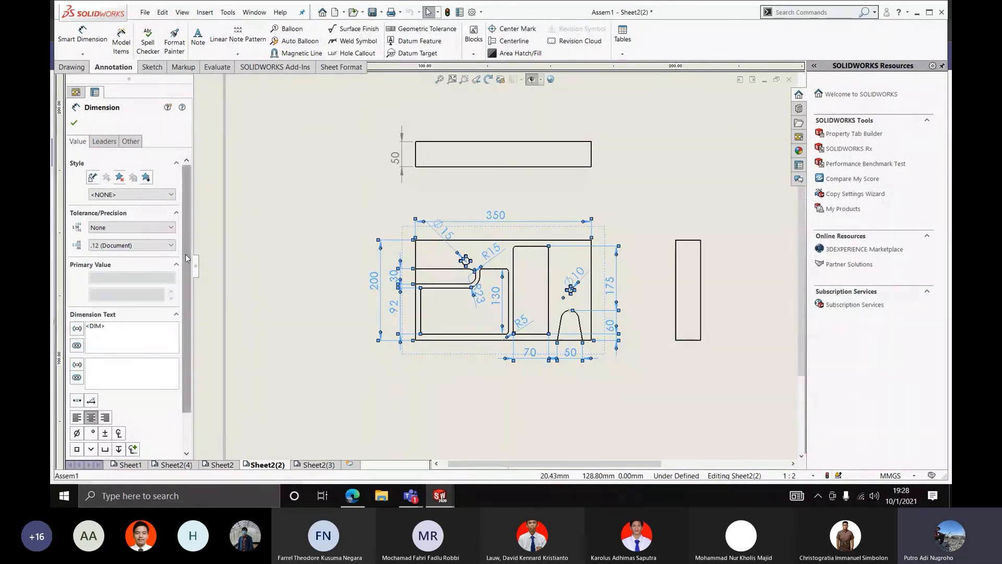
pyautogui.click(104, 141)
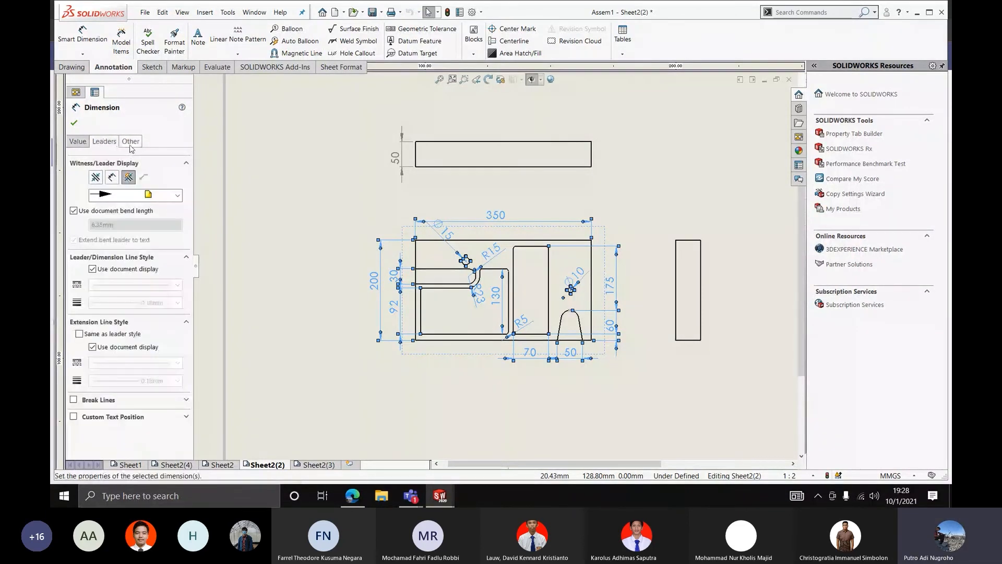
pyautogui.click(131, 142)
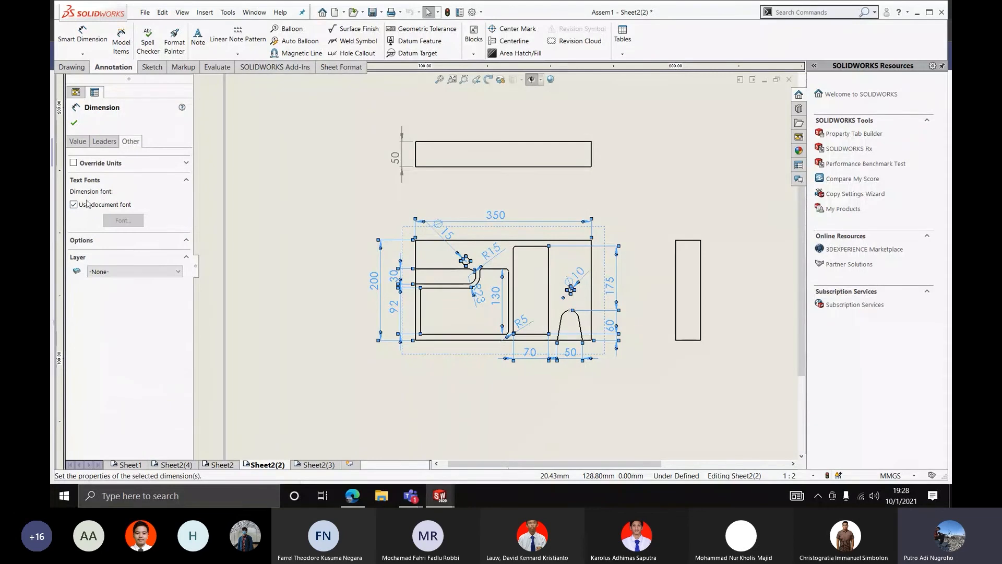
pyautogui.click(76, 205)
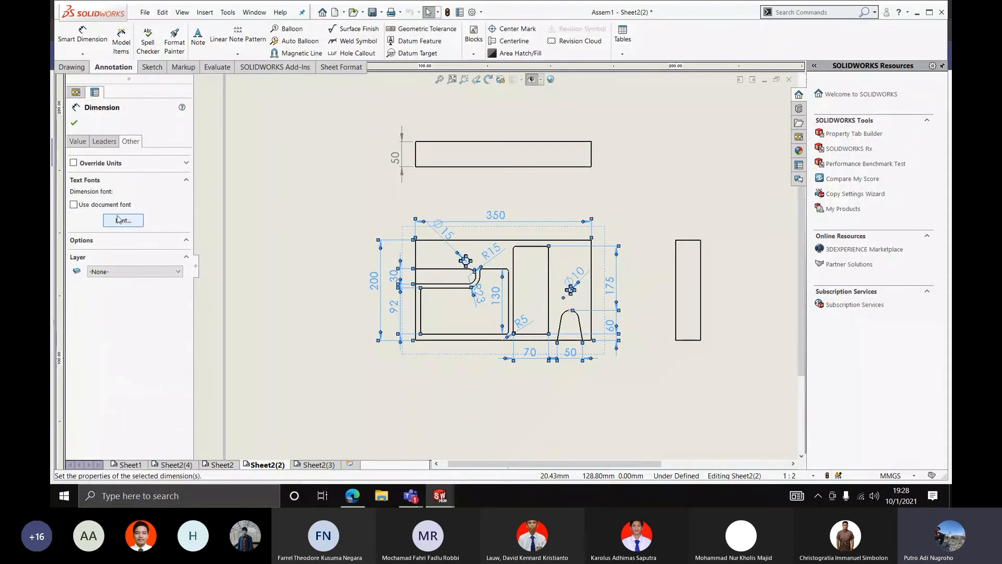
pyautogui.click(119, 220)
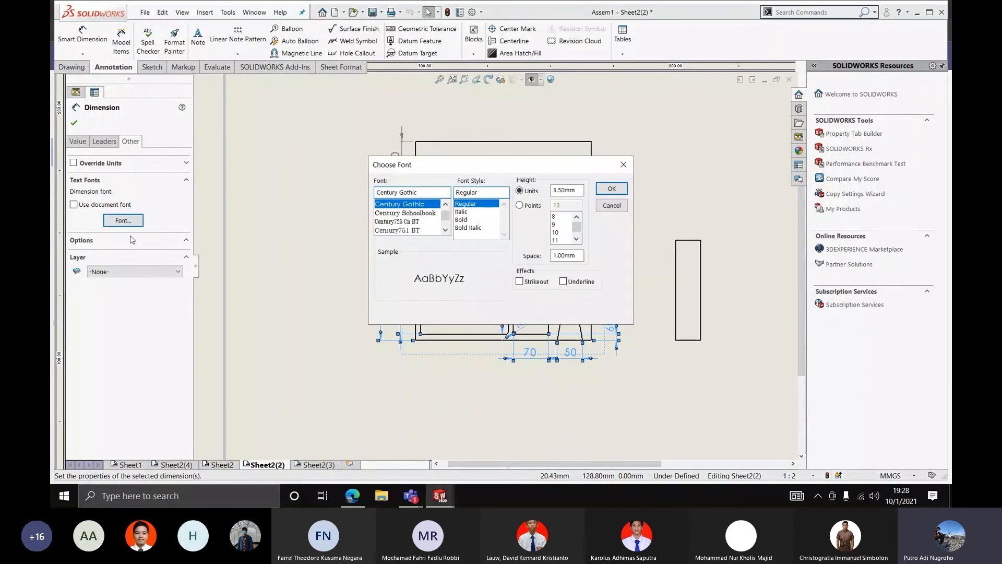
pyautogui.press('Return')
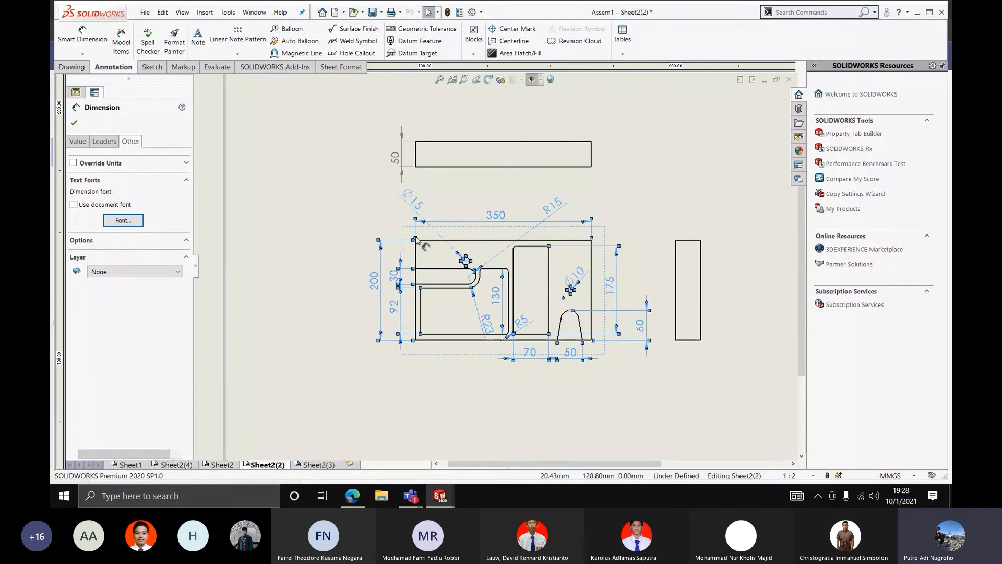
# Give all dimensions of the main view and the thickness view a custom font height of 10 points
pyautogui.click(274, 154)
pyautogui.moveTo(274, 153); pyautogui.dragTo(646, 409)
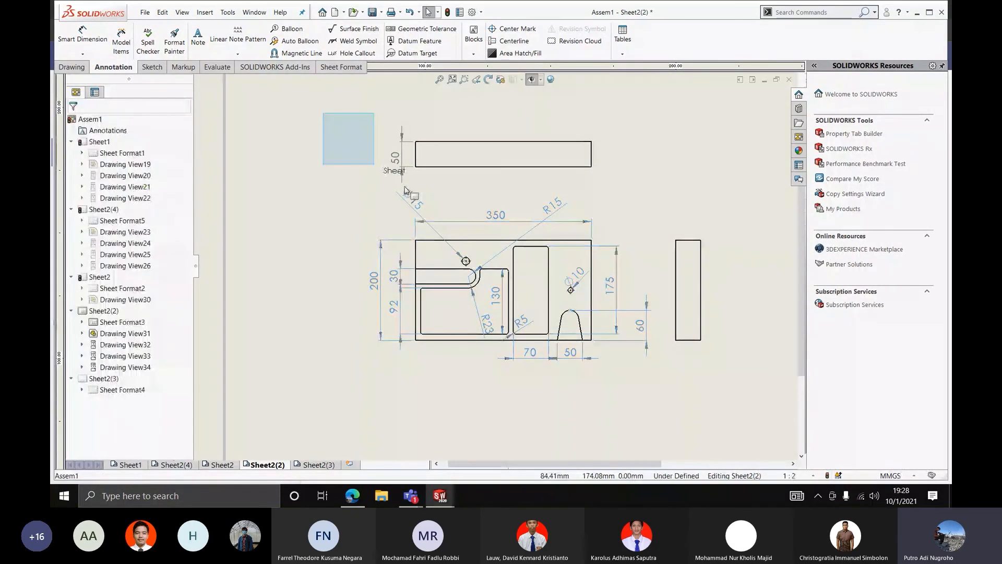
pyautogui.click(395, 157)
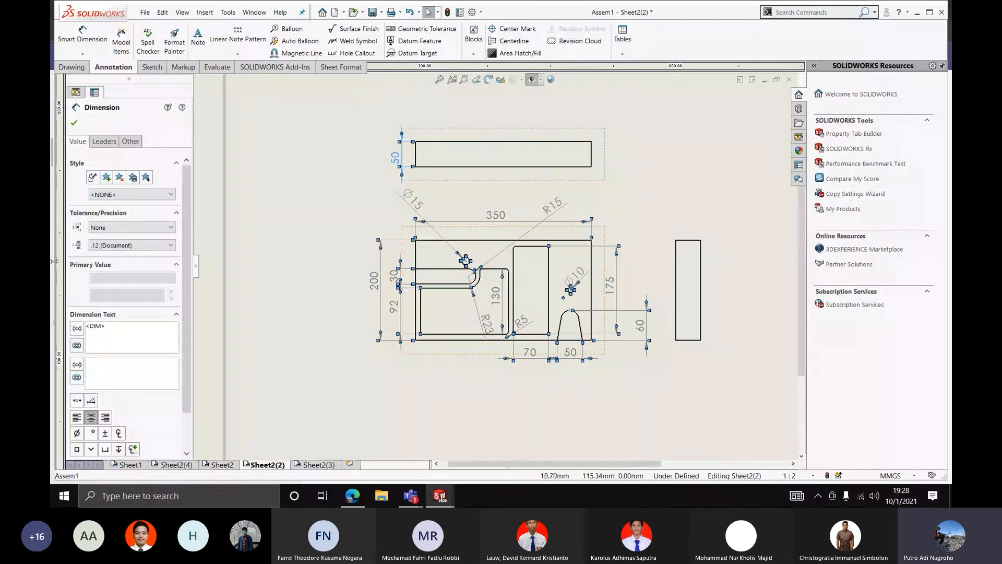
pyautogui.click(131, 142)
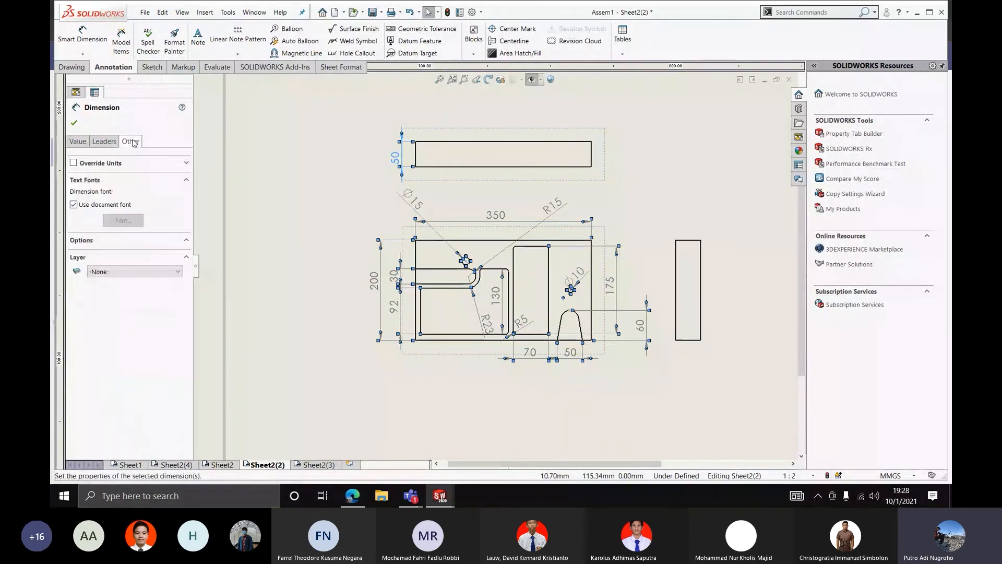
pyautogui.click(81, 206)
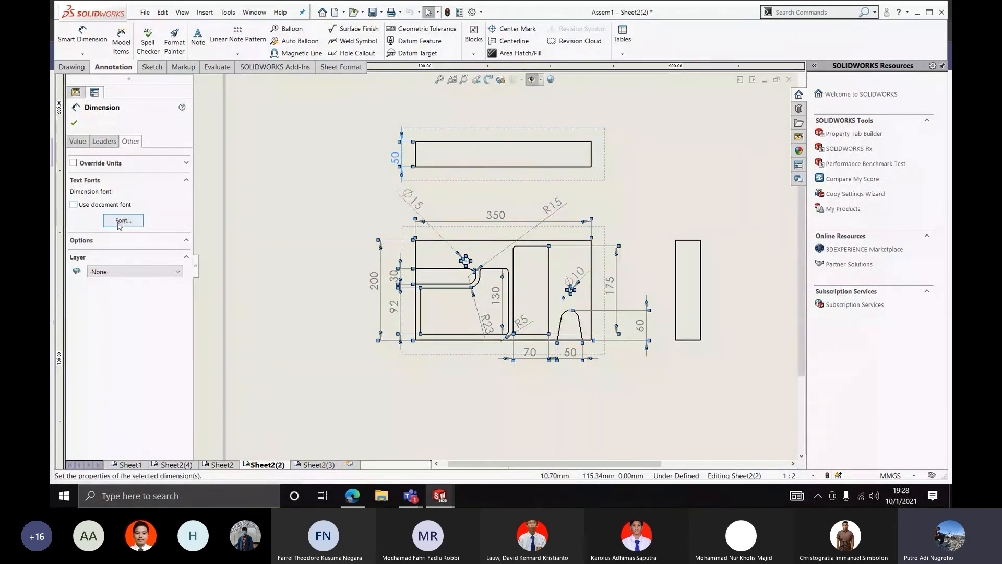
pyautogui.click(120, 221)
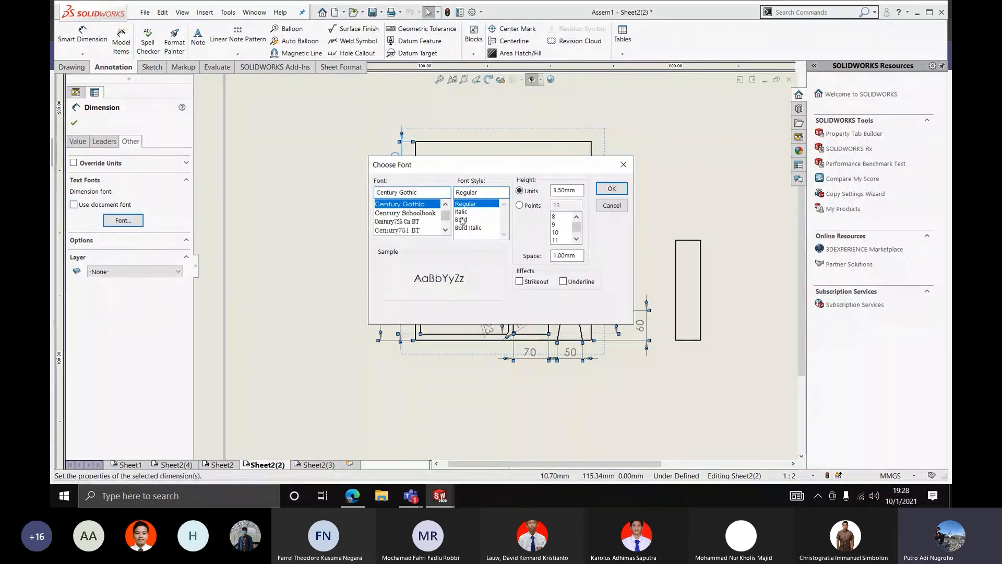
pyautogui.click(520, 205)
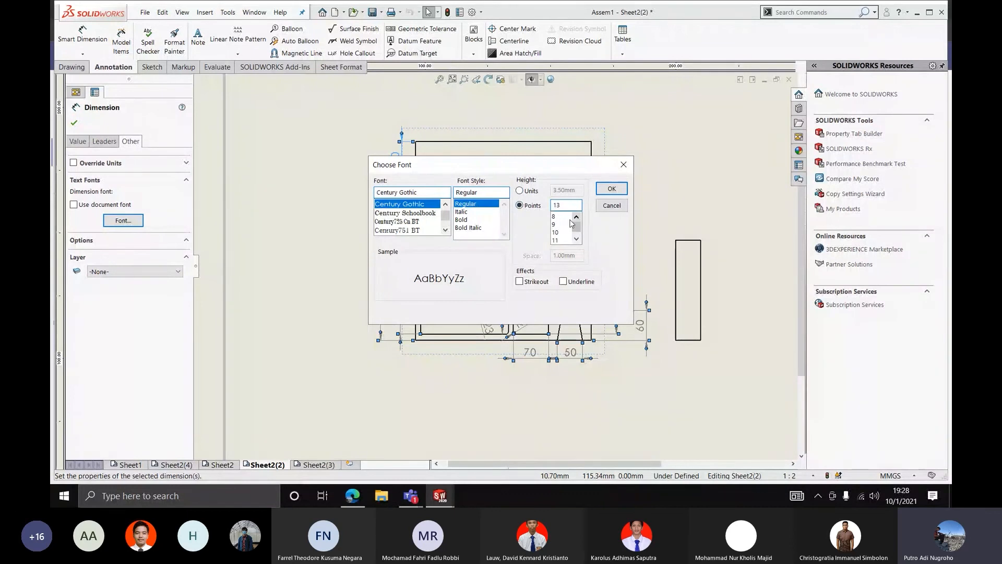
pyautogui.click(558, 233)
pyautogui.click(611, 189)
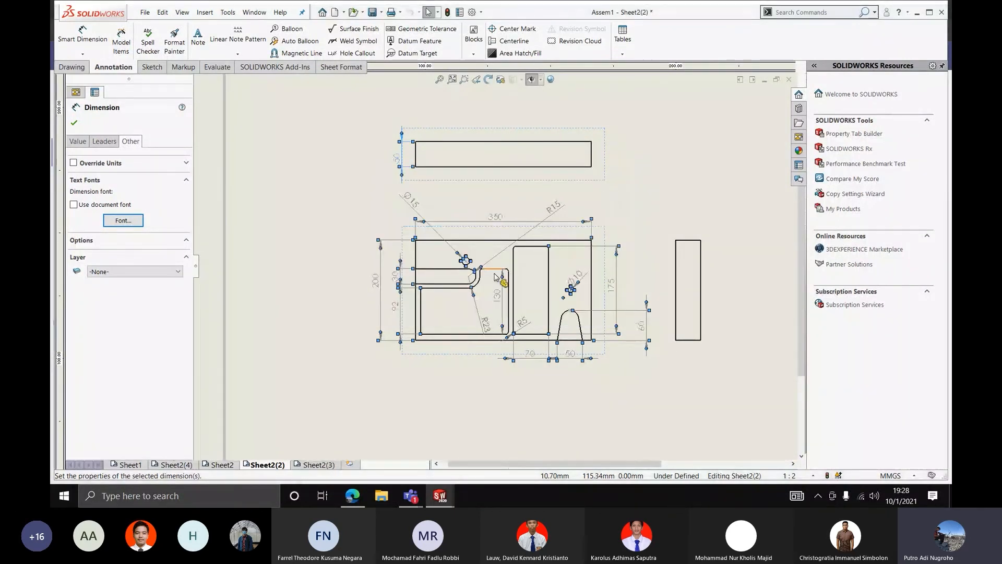
pyautogui.scroll(2, 470, 271)
pyautogui.scroll(-1, 479, 278)
pyautogui.press('Escape')
# Move the Ø15 hole diameter and R15 slot radius dimensions close to their features inside the plate outline
pyautogui.scroll(4, 485, 271)
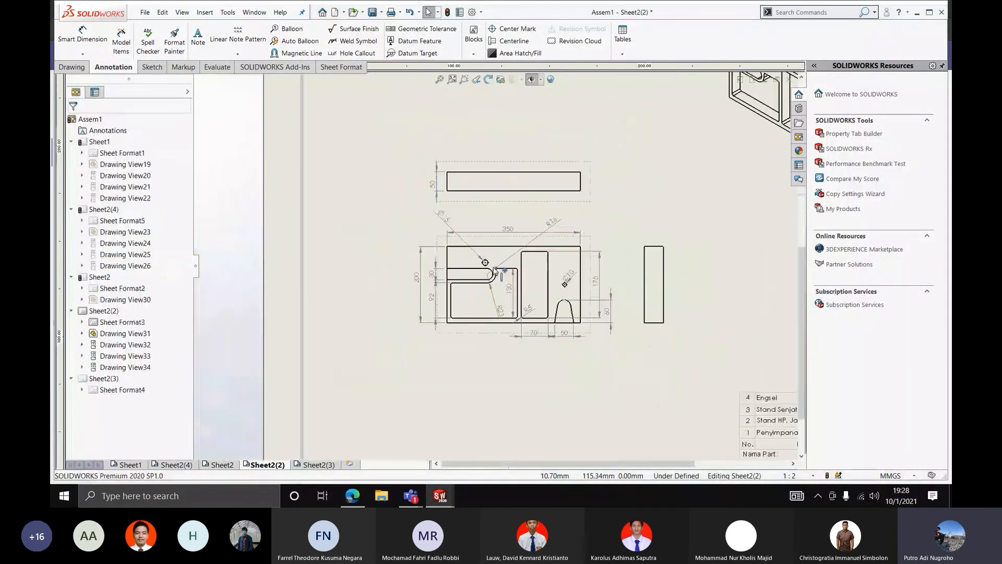
pyautogui.scroll(-2, 477, 258)
pyautogui.scroll(2, 443, 219)
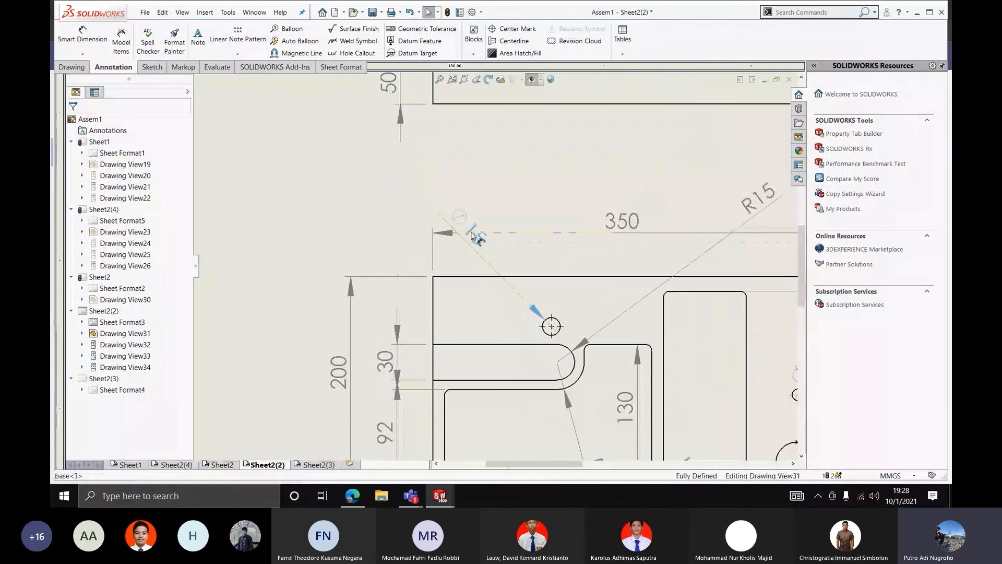
pyautogui.click(503, 279)
pyautogui.scroll(-3, 501, 276)
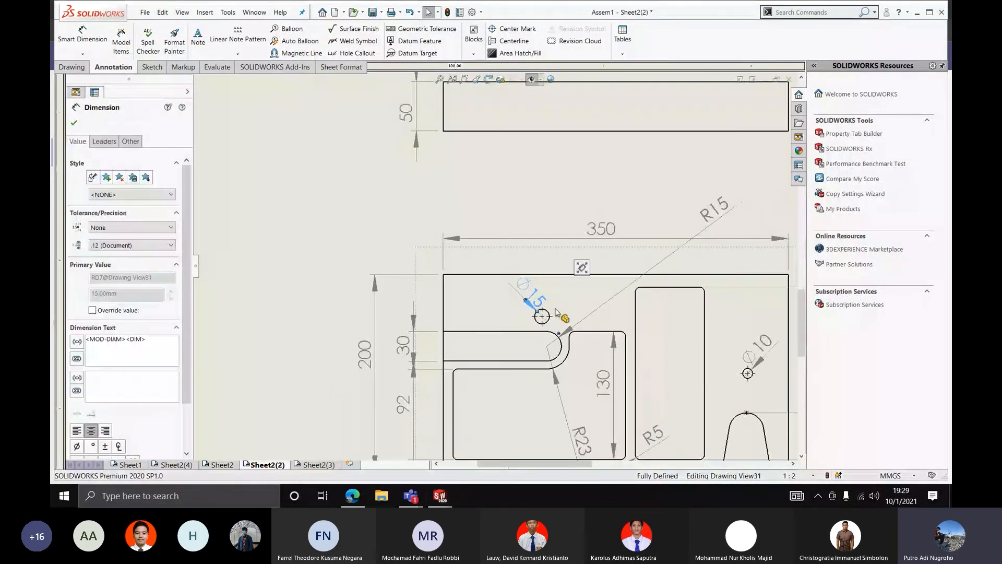
pyautogui.scroll(2, 626, 277)
pyautogui.moveTo(578, 208)
pyautogui.mouseDown()
pyautogui.moveTo(438, 291)
pyautogui.moveTo(452, 297)
pyautogui.mouseUp()
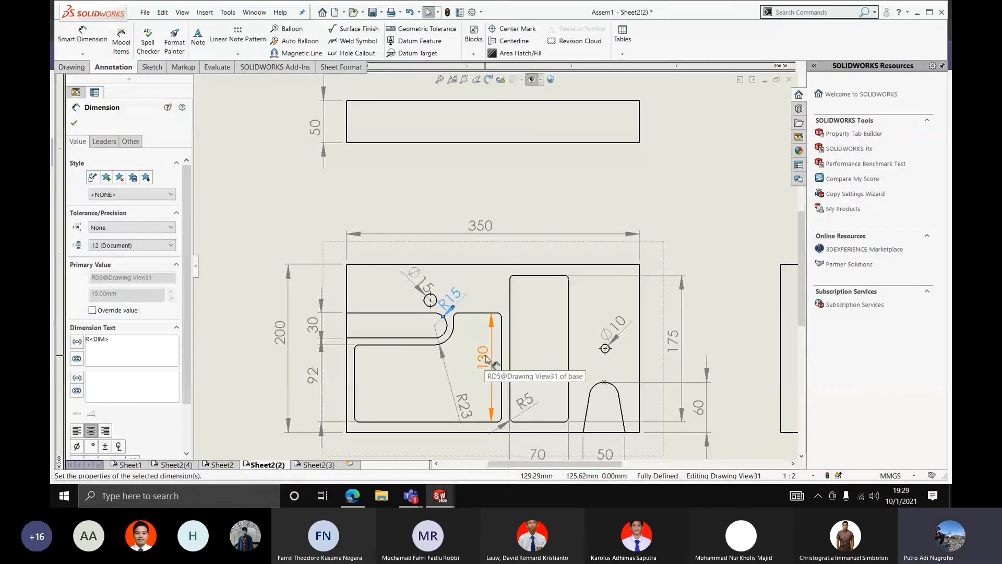
# Shift the 200 mm plate height dimension farther left and move the 130 mm pocket height between it and the 92 mm dimension
pyautogui.scroll(-2, 485, 359)
pyautogui.moveTo(352, 260); pyautogui.dragTo(342, 272)
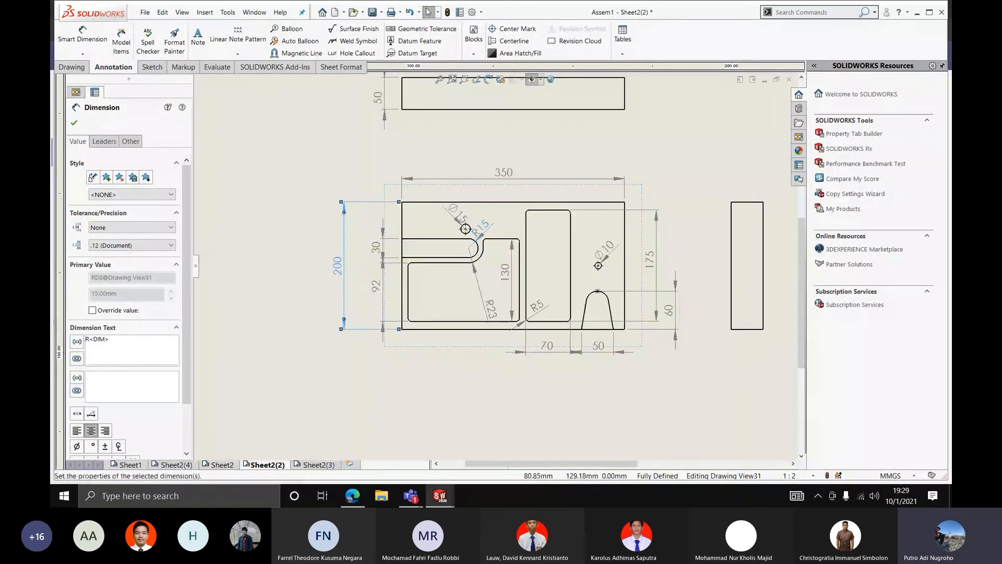
pyautogui.moveTo(504, 271); pyautogui.dragTo(358, 288)
pyautogui.scroll(4, 425, 275)
pyautogui.scroll(-3, 453, 272)
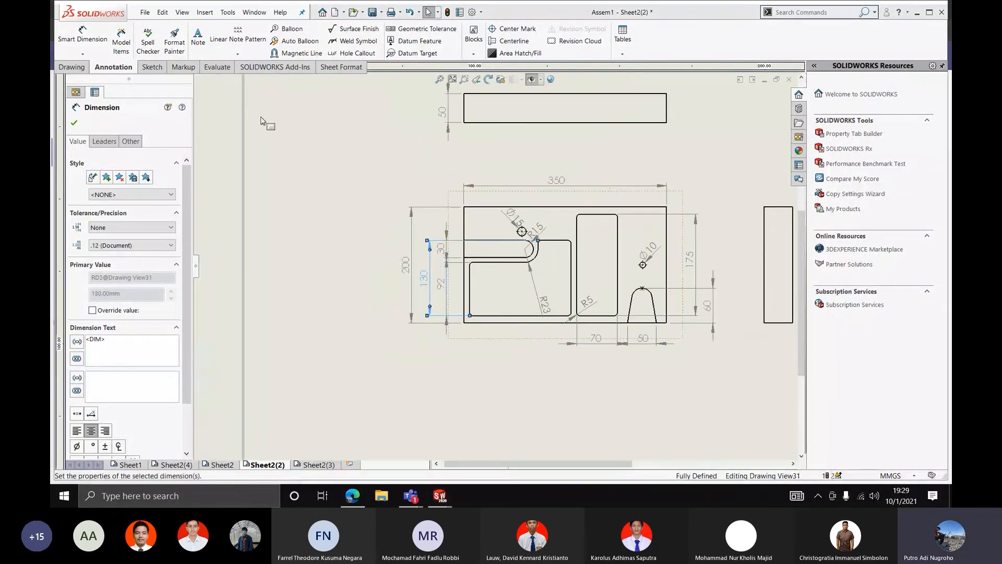
# Dimension the gaps from the lower-left pocket's left and bottom edges to the plate's left and bottom edges, placing both below the plate
pyautogui.click(82, 34)
pyautogui.scroll(-3, 467, 260)
pyautogui.click(462, 302)
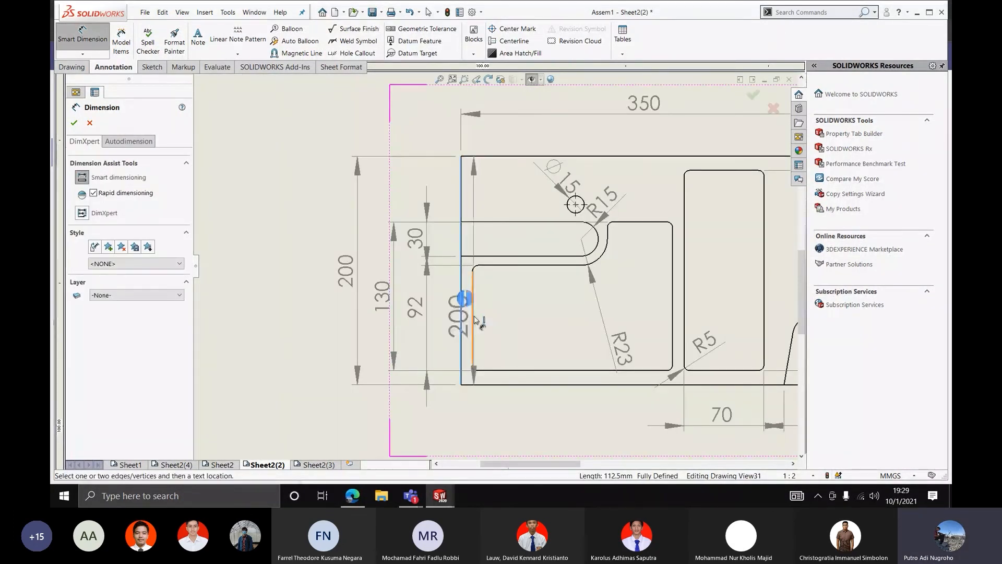
pyautogui.click(475, 320)
pyautogui.click(469, 440)
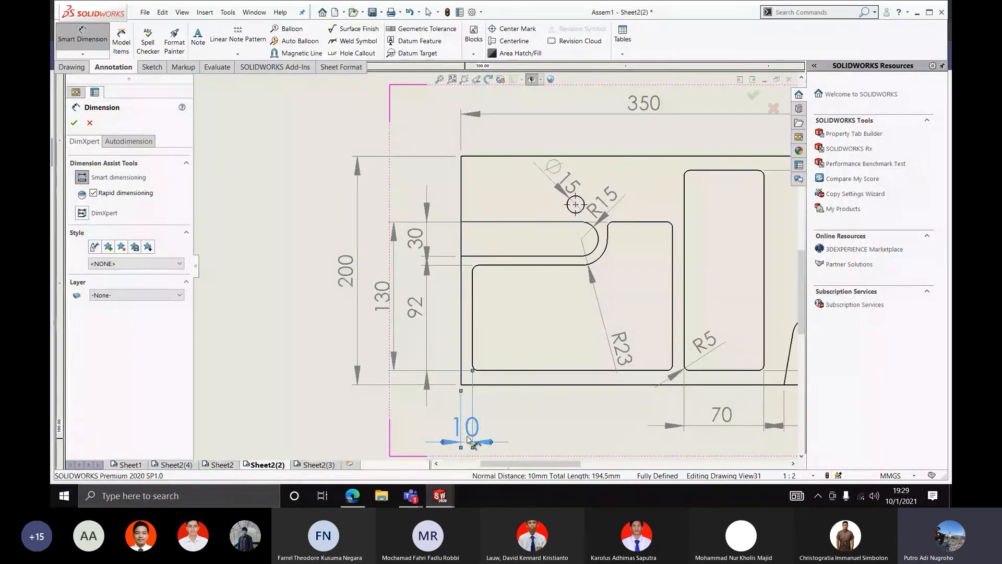
pyautogui.click(499, 370)
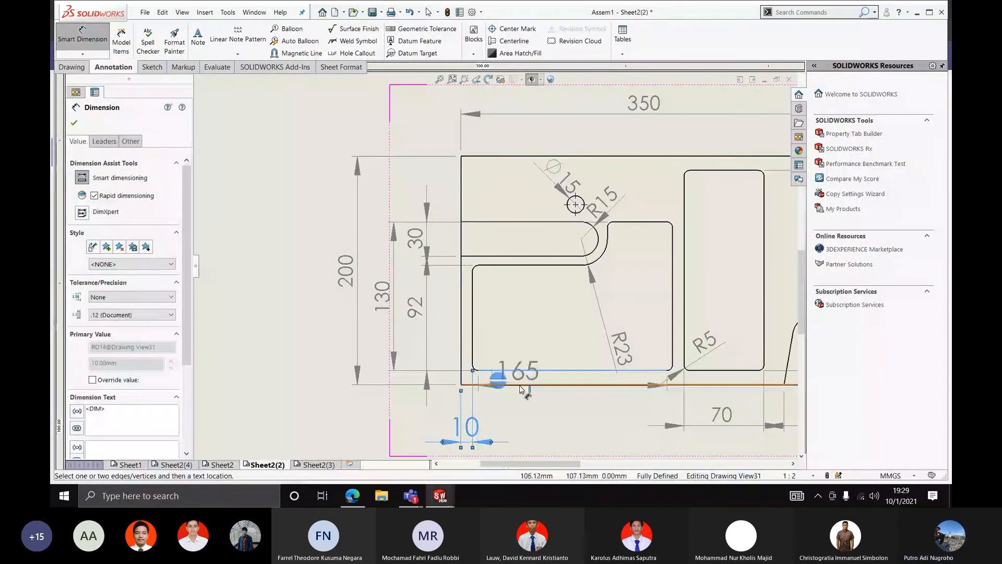
pyautogui.click(520, 385)
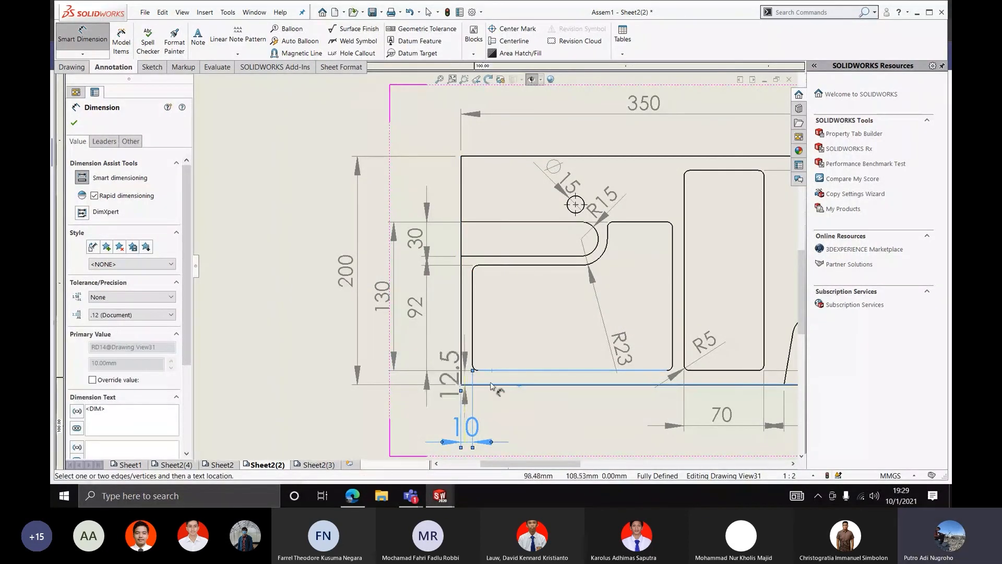
pyautogui.click(541, 412)
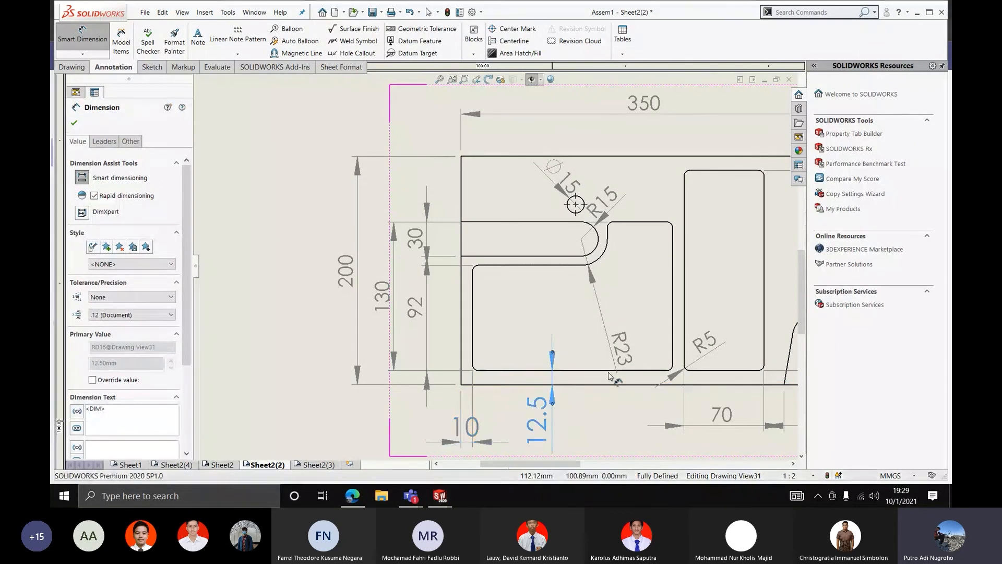
# Dimension the horizontal gap between the lower-left pocket and the tall pocket, placing it above the plate under the overall width
pyautogui.scroll(5, 574, 313)
pyautogui.scroll(-3, 575, 314)
pyautogui.scroll(-3, 585, 297)
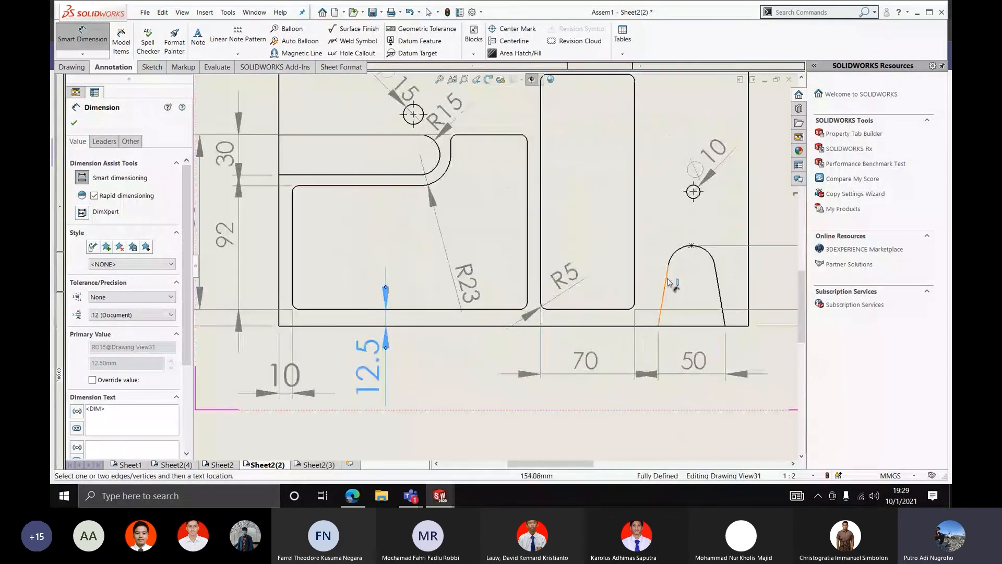
pyautogui.click(528, 208)
pyautogui.scroll(5, 538, 205)
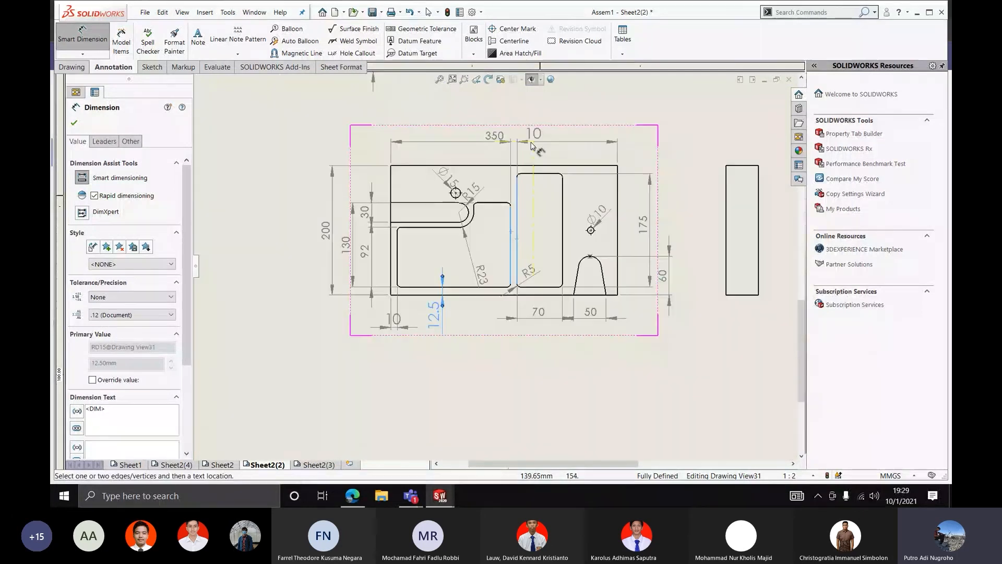
pyautogui.scroll(-3, 531, 145)
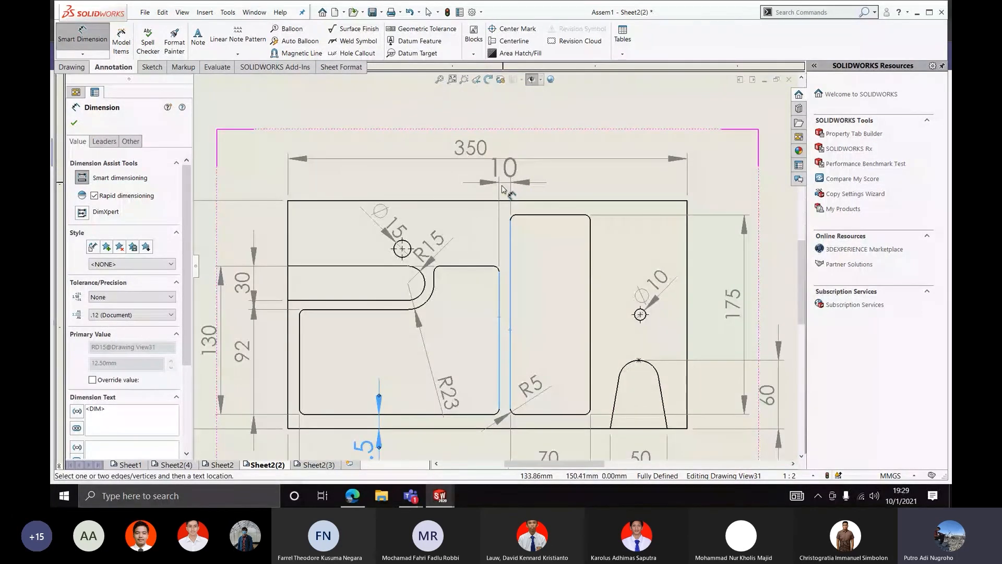
pyautogui.click(502, 189)
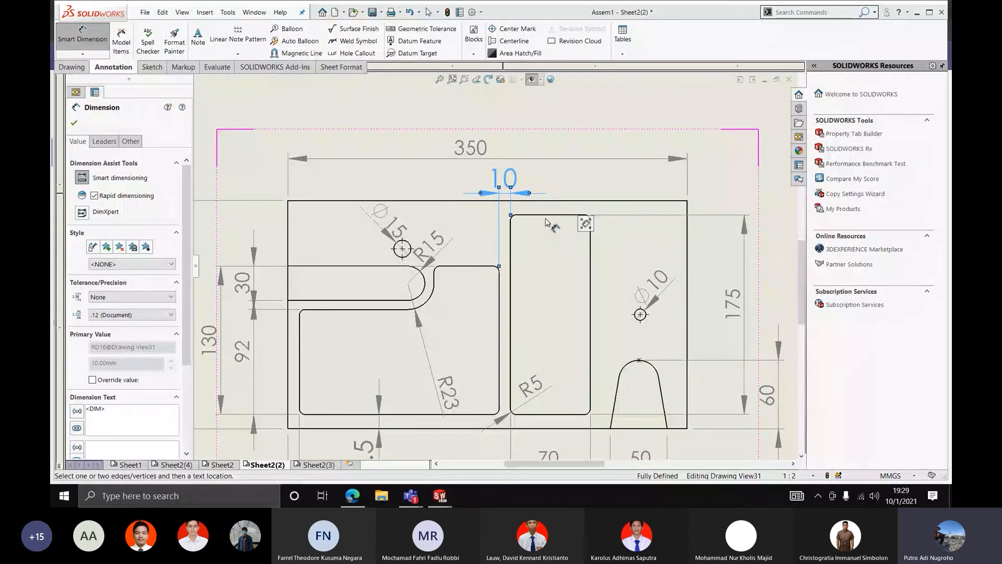
# Dimension the vertical gap between the tall pocket's top edge and the plate's top edge, placing it beside the pocket's upper-right corner
pyautogui.click(546, 215)
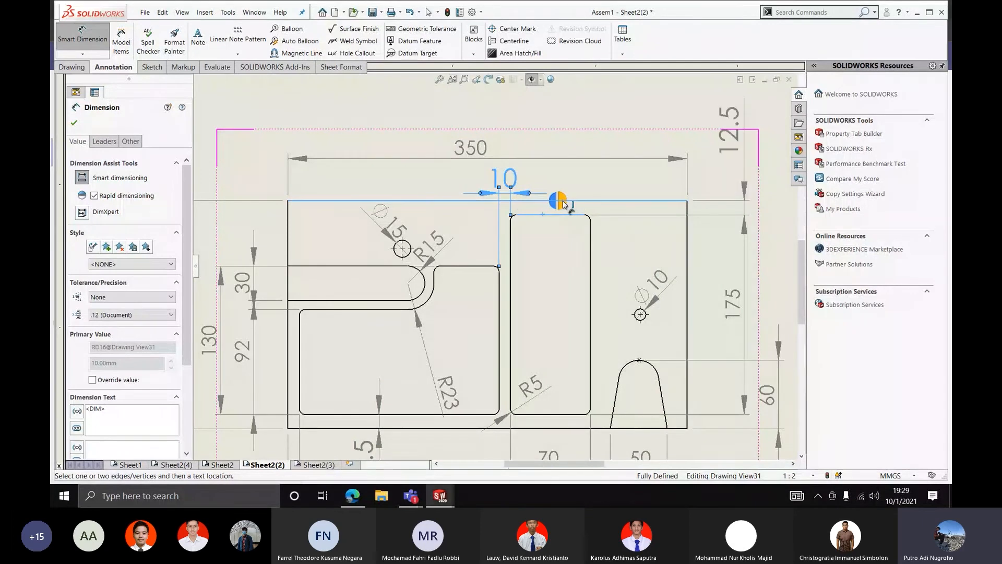
pyautogui.scroll(-2, 698, 217)
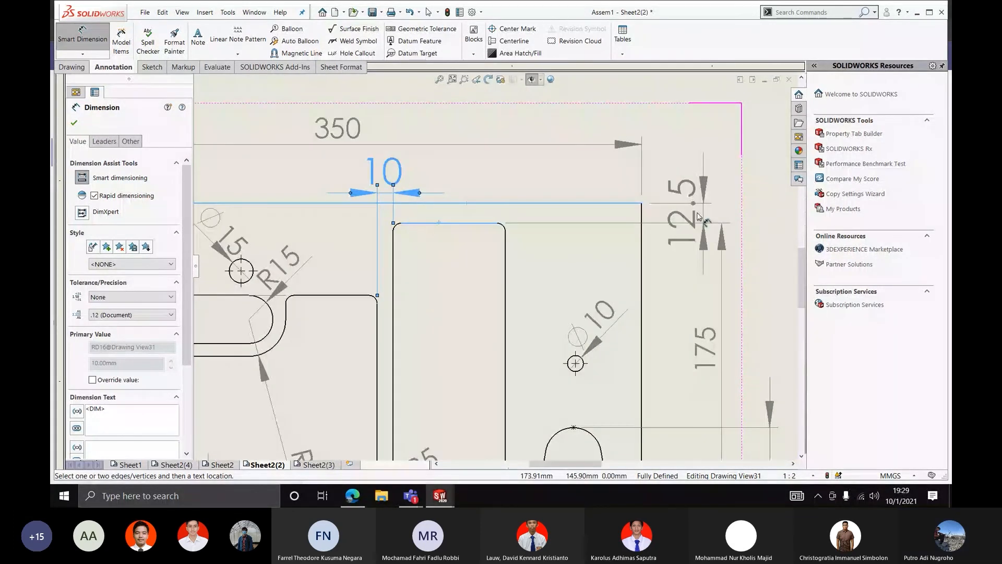
pyautogui.click(528, 172)
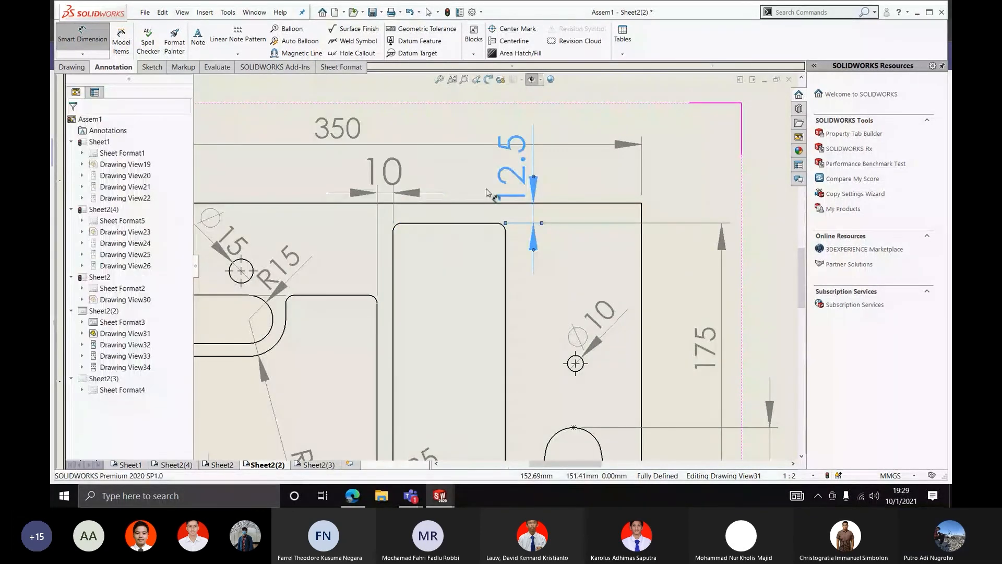
# Dimension the vertical distance from the slot's upper edge to the plate's top edge, placing it inside the plate outline
pyautogui.scroll(4, 487, 192)
pyautogui.scroll(-3, 425, 284)
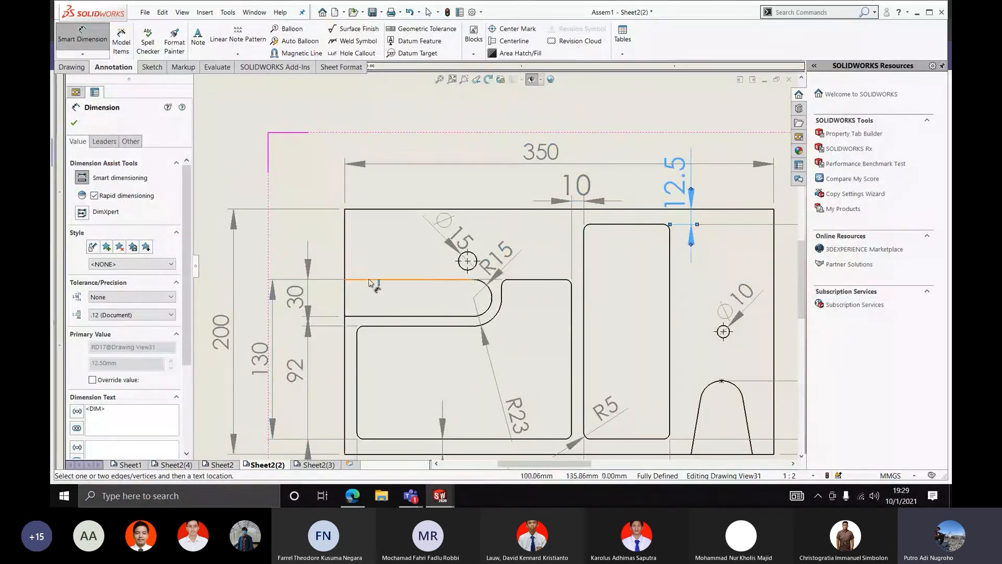
pyautogui.click(369, 280)
pyautogui.click(364, 209)
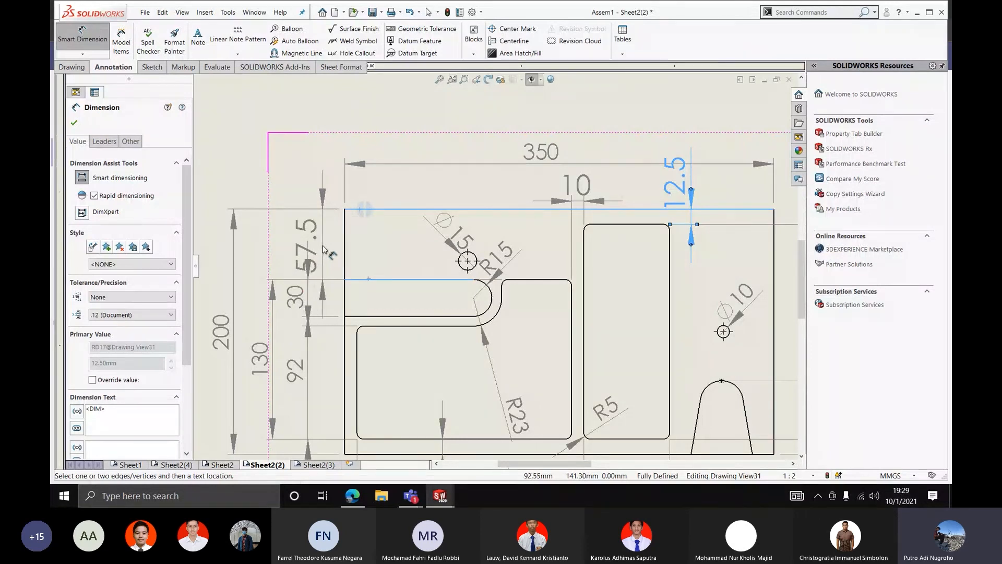
pyautogui.click(402, 249)
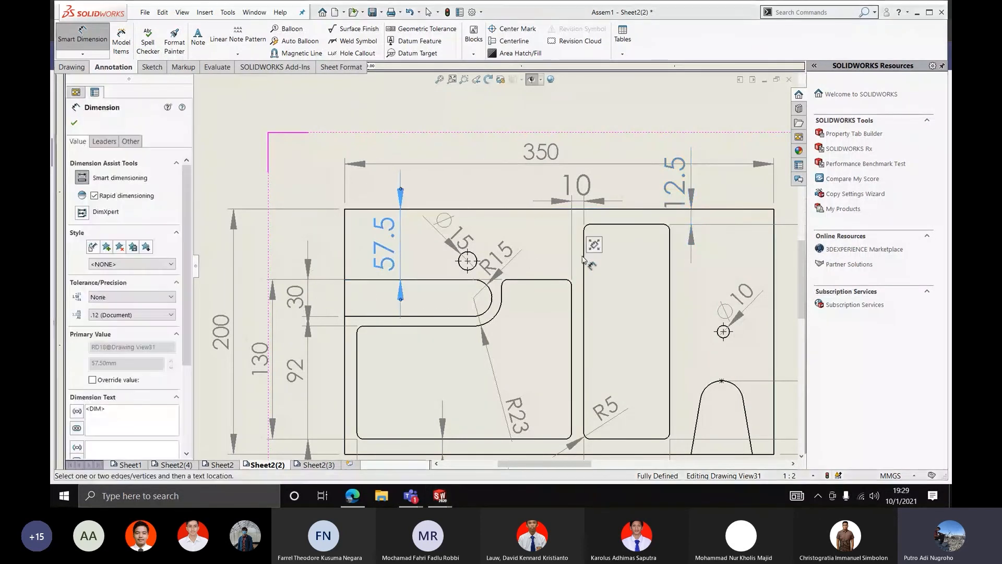
# Dimension the horizontal gap between the tall pocket's right edge and the arched cutout's lower-left corner, placing it below the plate
pyautogui.scroll(3, 562, 274)
pyautogui.scroll(-2, 562, 274)
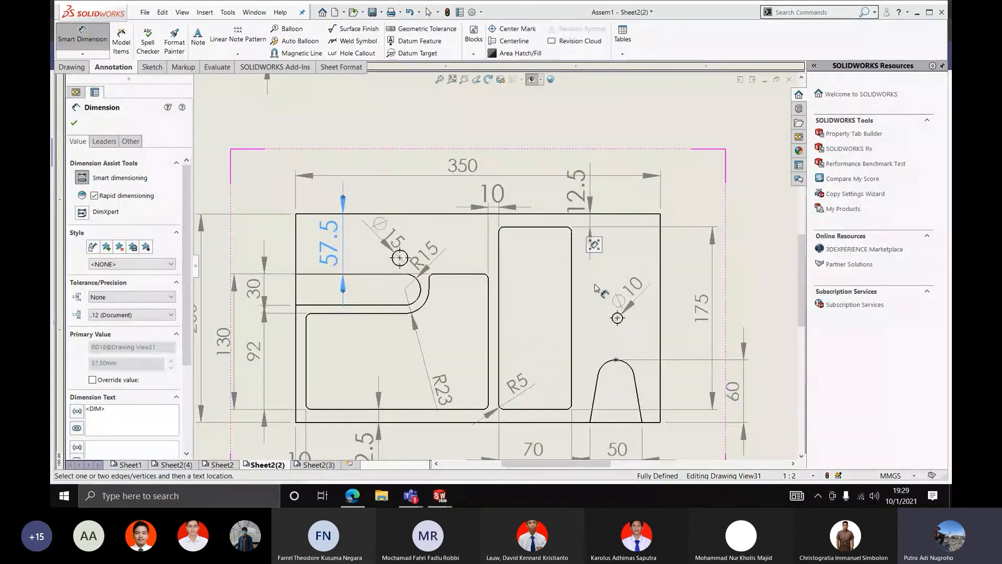
pyautogui.scroll(-2, 595, 288)
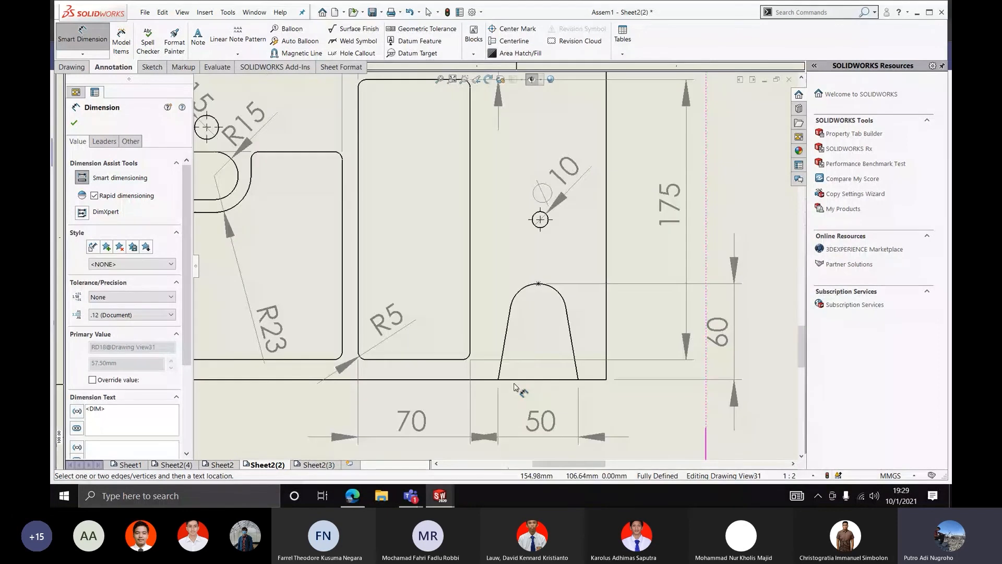
pyautogui.click(500, 377)
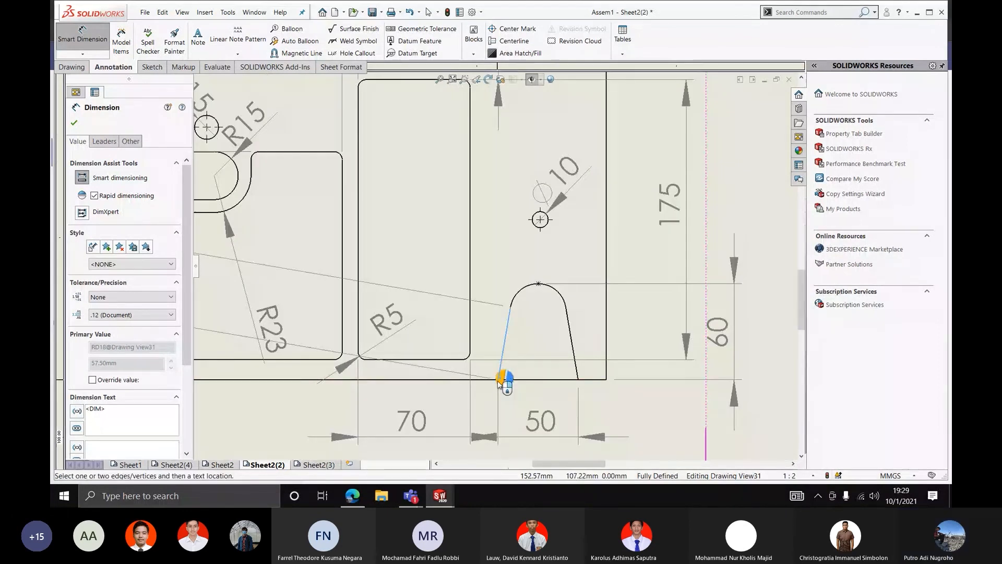
pyautogui.click(500, 379)
pyautogui.press('Escape')
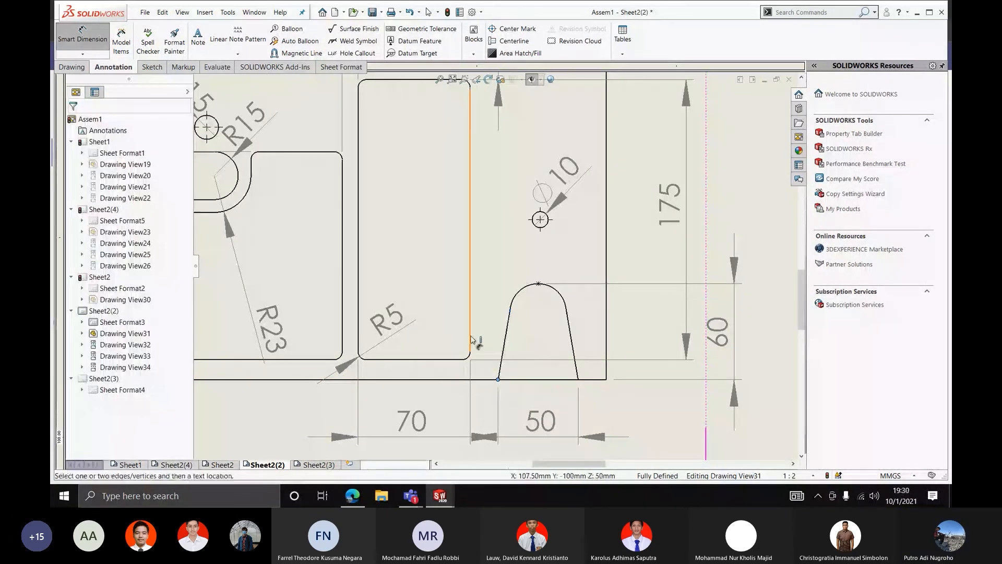
pyautogui.click(472, 341)
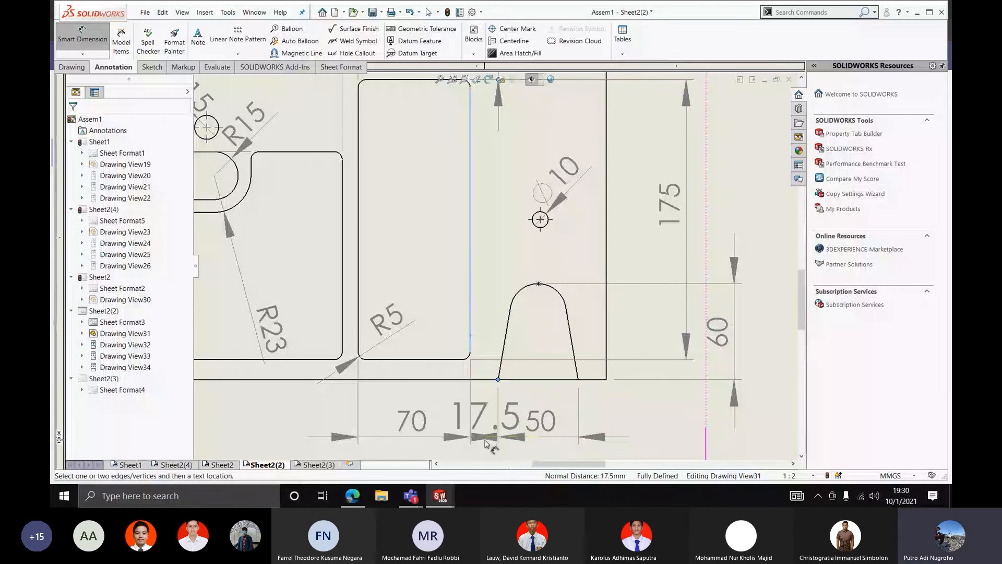
pyautogui.click(494, 425)
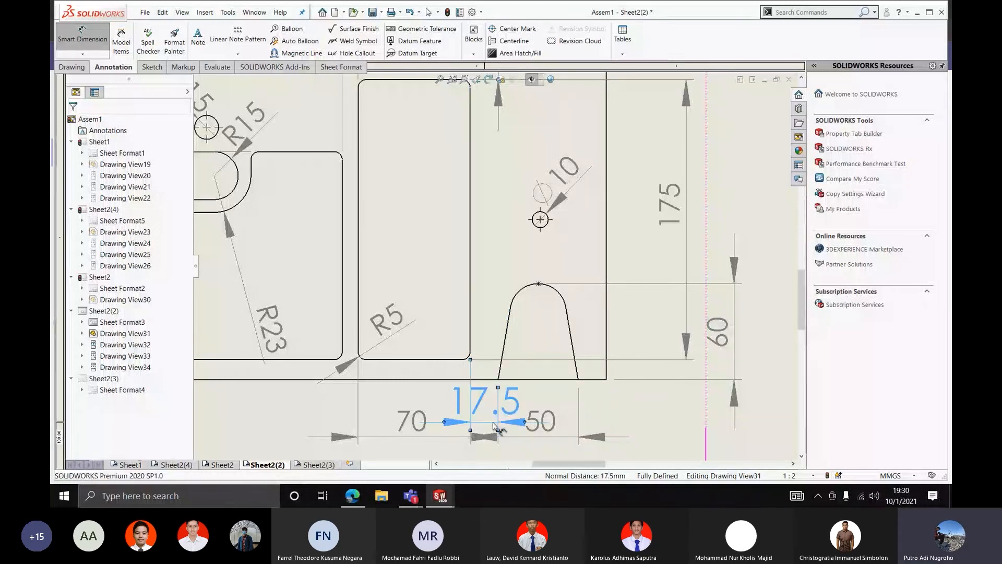
# Give the 57.5, upper 10, upper 12.5 and 17.5 dimensions a smaller custom font height instead of the document font
pyautogui.scroll(4, 493, 422)
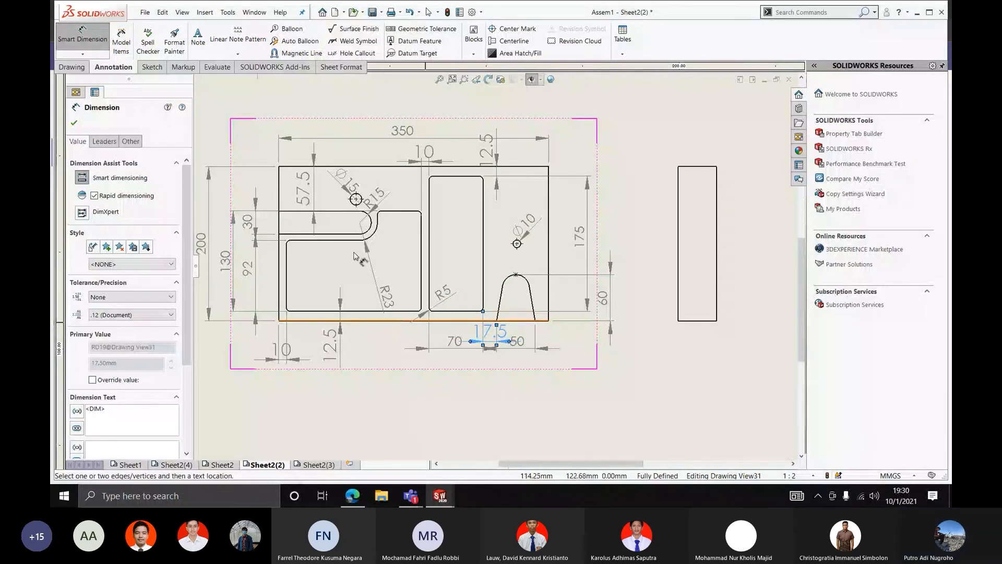
pyautogui.scroll(1, 354, 255)
pyautogui.click(414, 219)
pyautogui.click(514, 190)
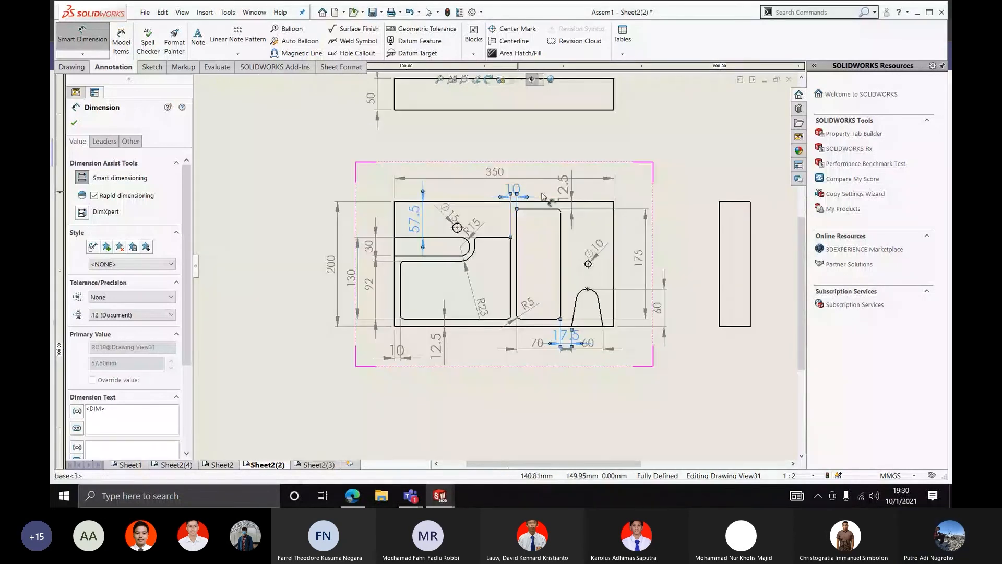
pyautogui.click(562, 186)
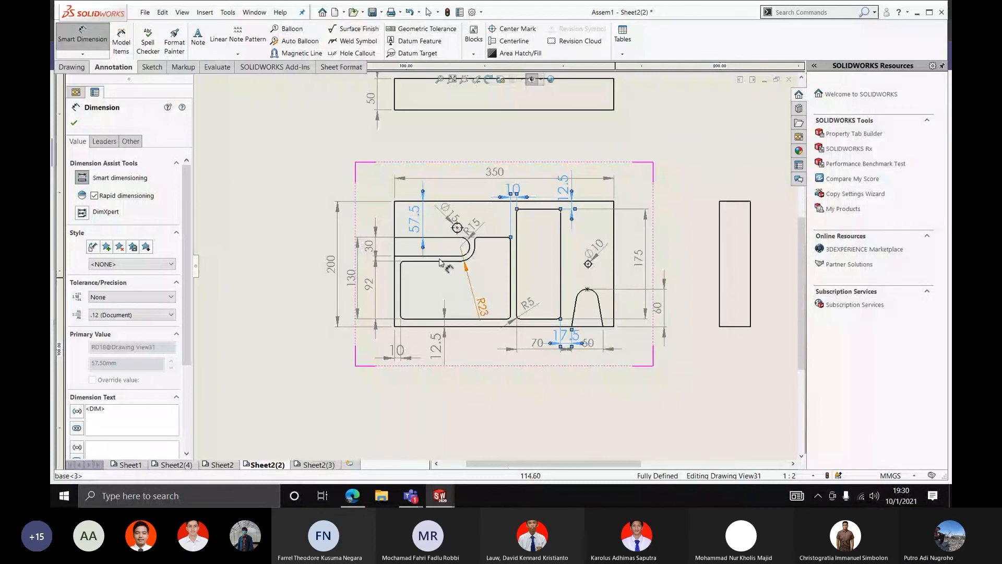
pyautogui.click(132, 141)
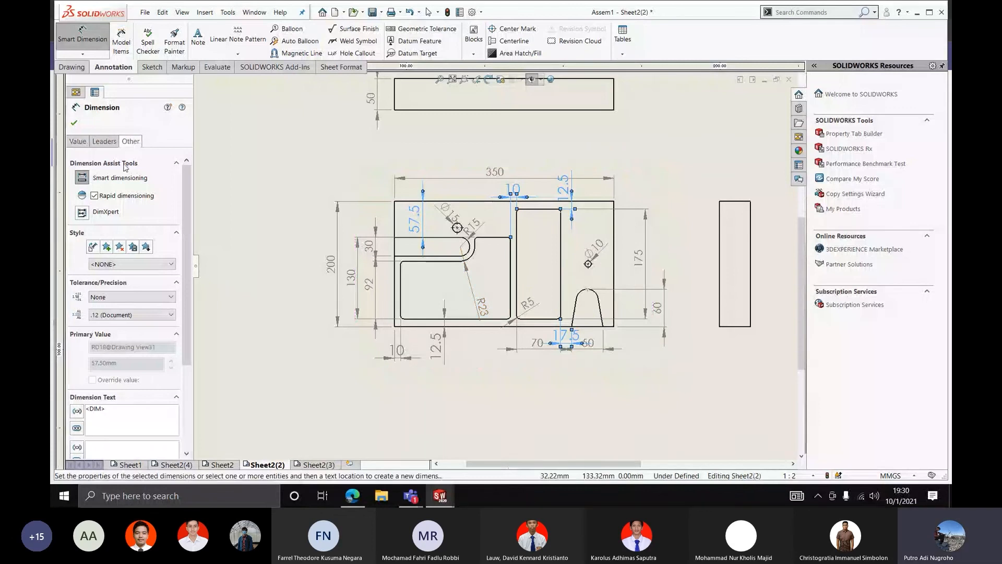
pyautogui.click(105, 205)
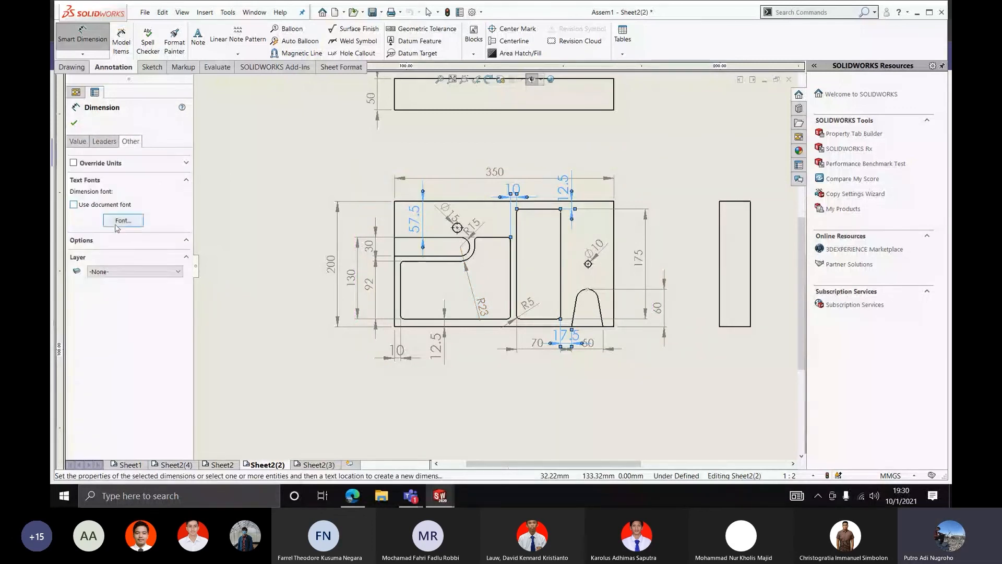
pyautogui.click(114, 222)
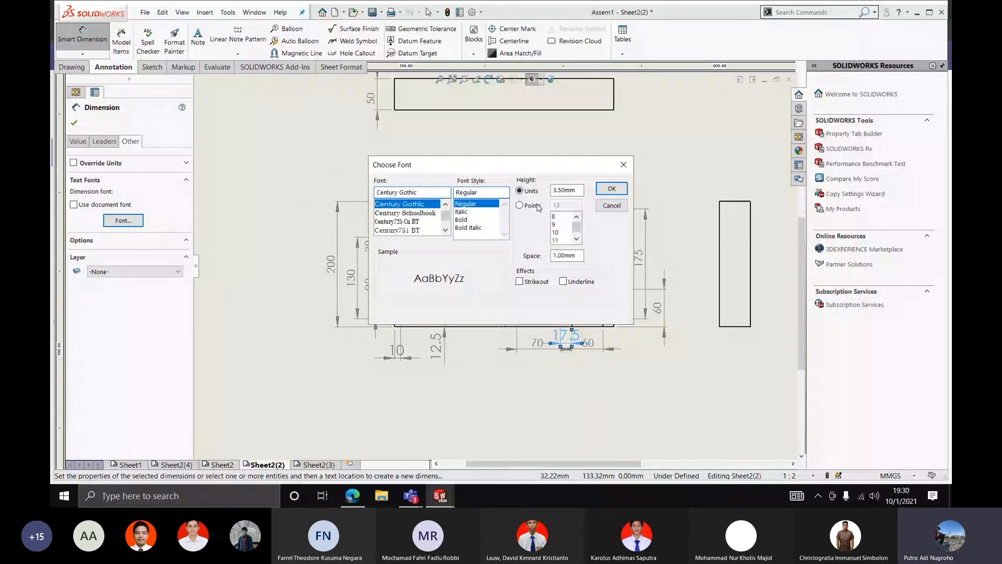
pyautogui.press('Return')
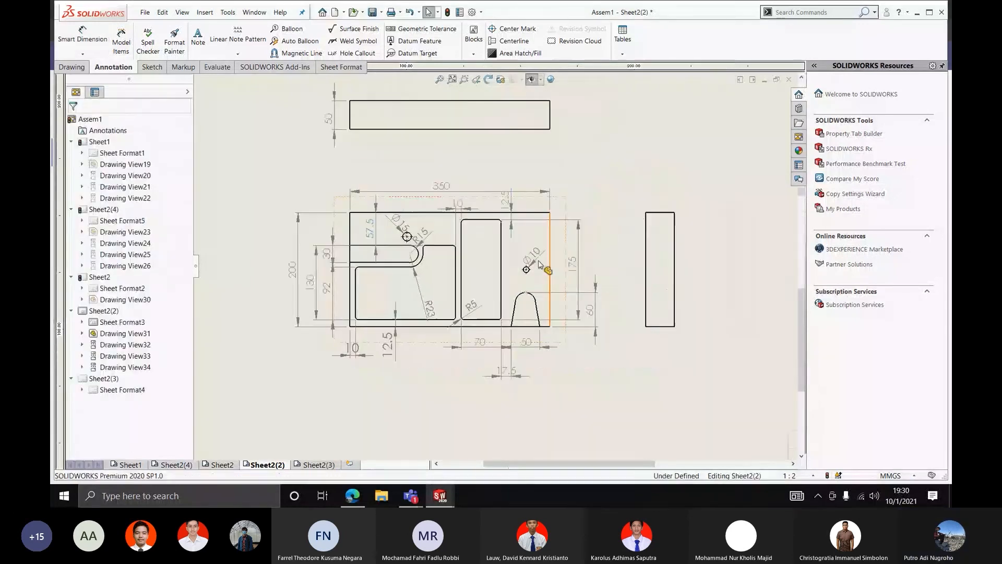
# Move the thickness view higher above the plate's main view to widen the space between them
pyautogui.scroll(-1, 534, 264)
pyautogui.scroll(-2, 471, 237)
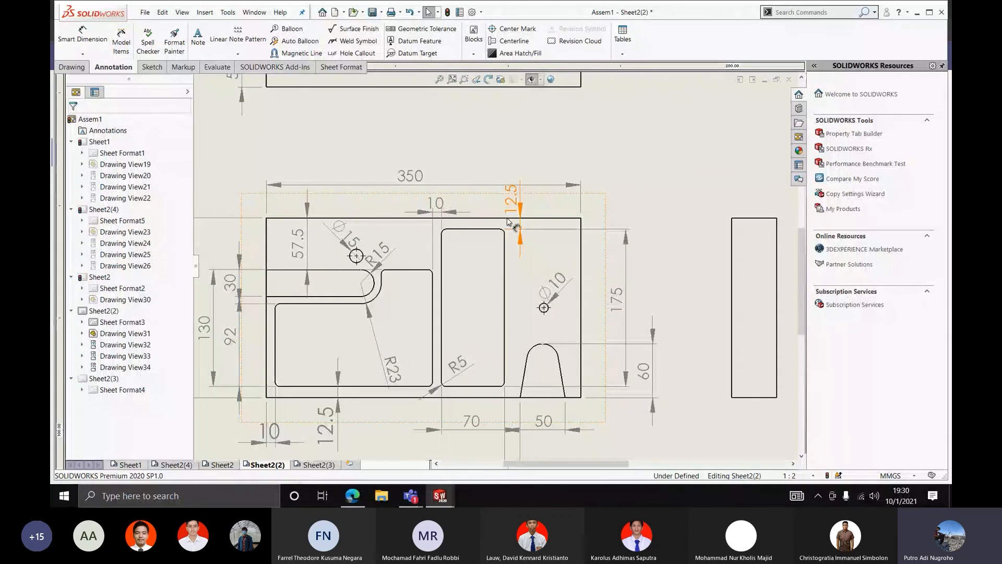
pyautogui.scroll(7, 509, 221)
pyautogui.scroll(-2, 476, 233)
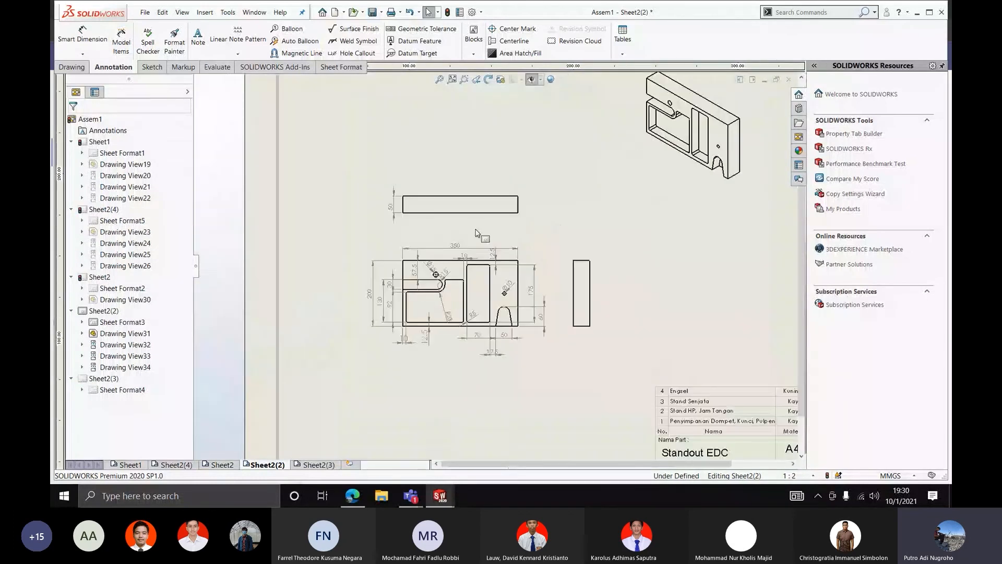
pyautogui.scroll(-4, 460, 219)
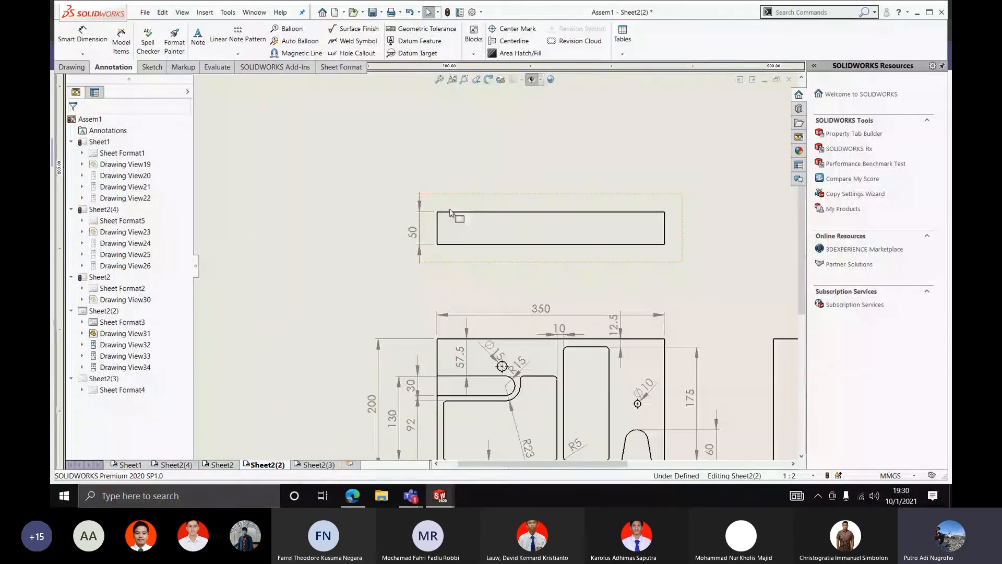
pyautogui.scroll(6, 452, 212)
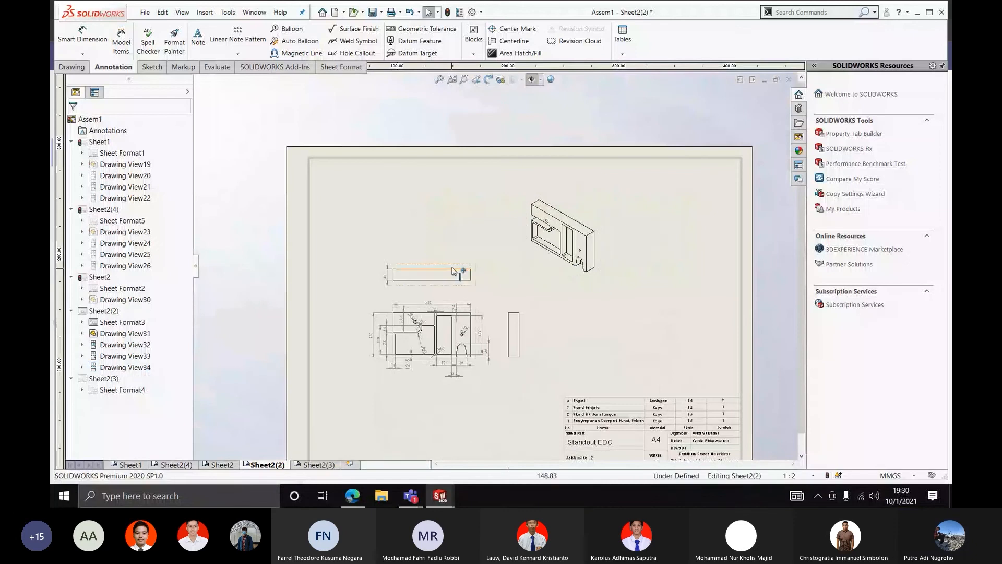
pyautogui.moveTo(453, 271); pyautogui.dragTo(453, 229)
# Move the side view farther right, and shift the main view up and to the left on the sheet
pyautogui.click(526, 334)
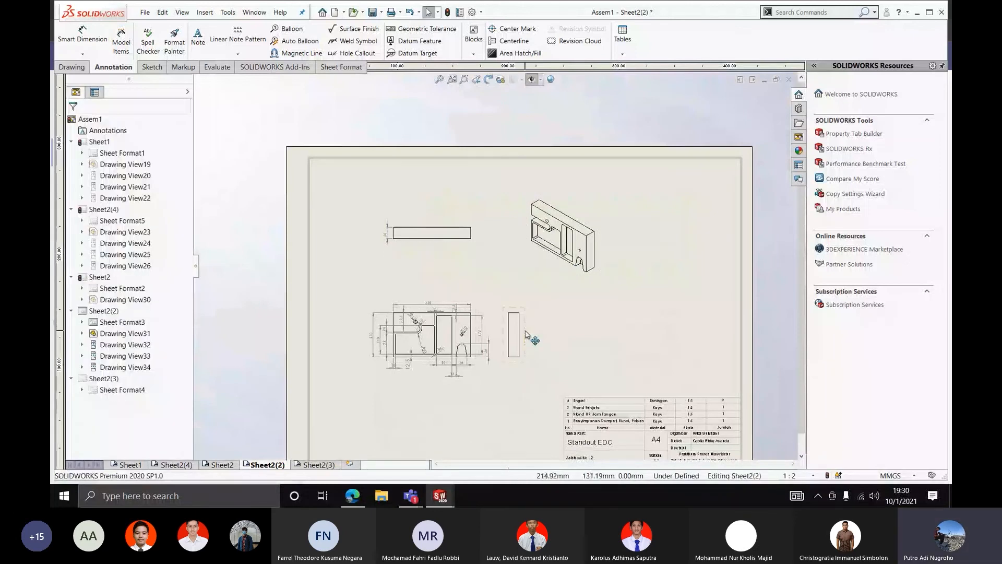
pyautogui.moveTo(526, 334); pyautogui.dragTo(572, 332)
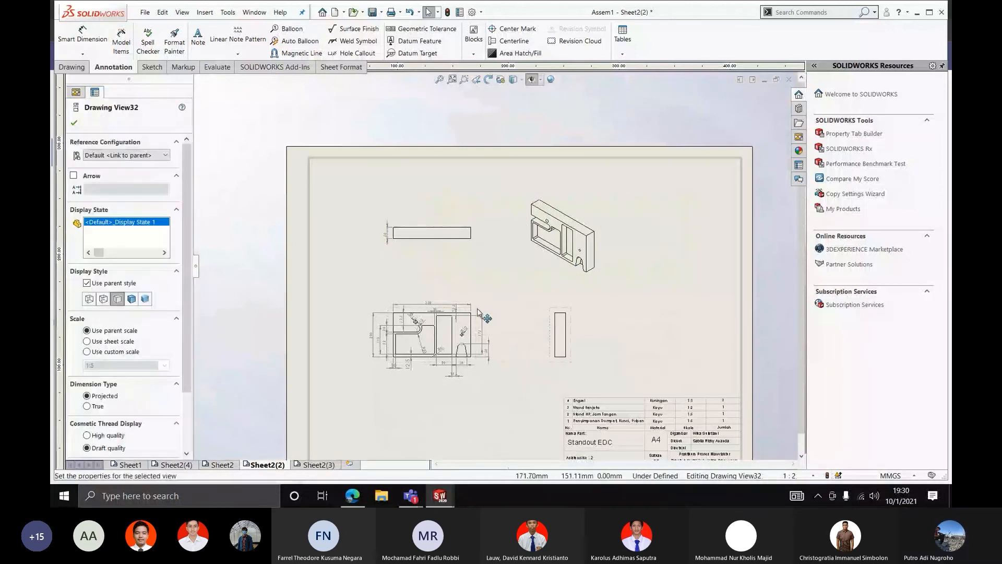
pyautogui.moveTo(478, 312); pyautogui.dragTo(443, 263)
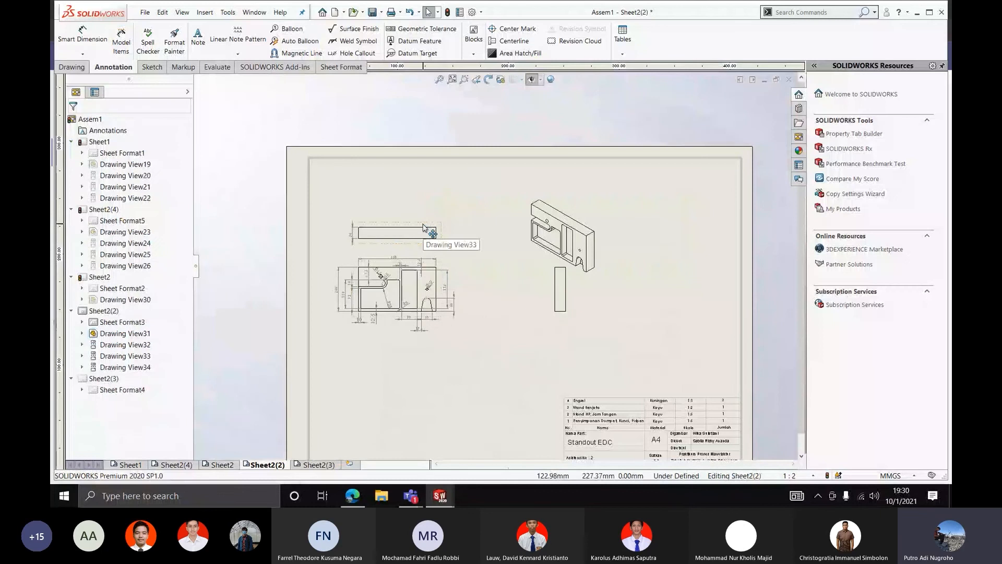
# Move the thickness view higher on the sheet, and shift the dimensioned main view up and slightly to the left
pyautogui.moveTo(423, 228); pyautogui.dragTo(424, 203)
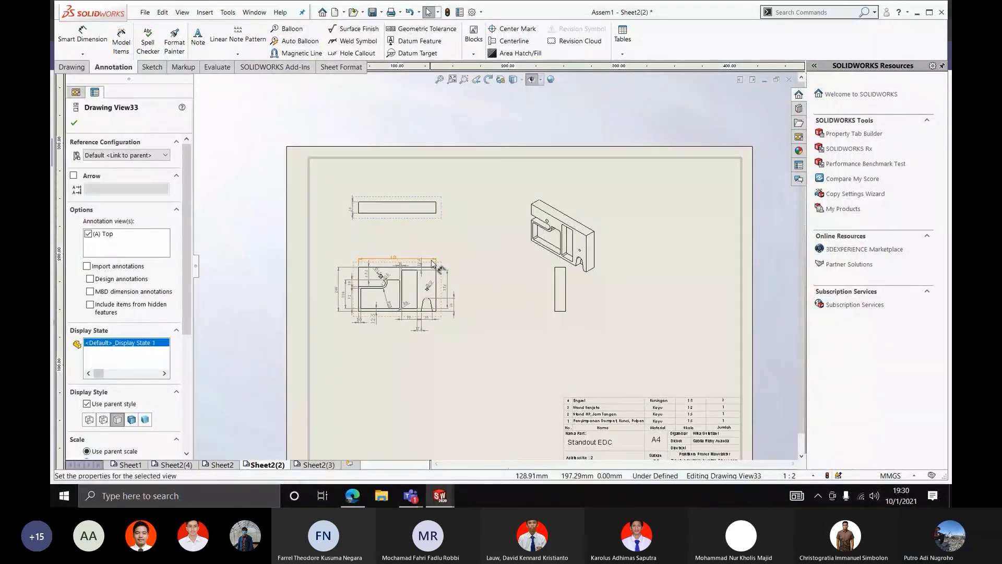
pyautogui.moveTo(433, 263); pyautogui.dragTo(427, 239)
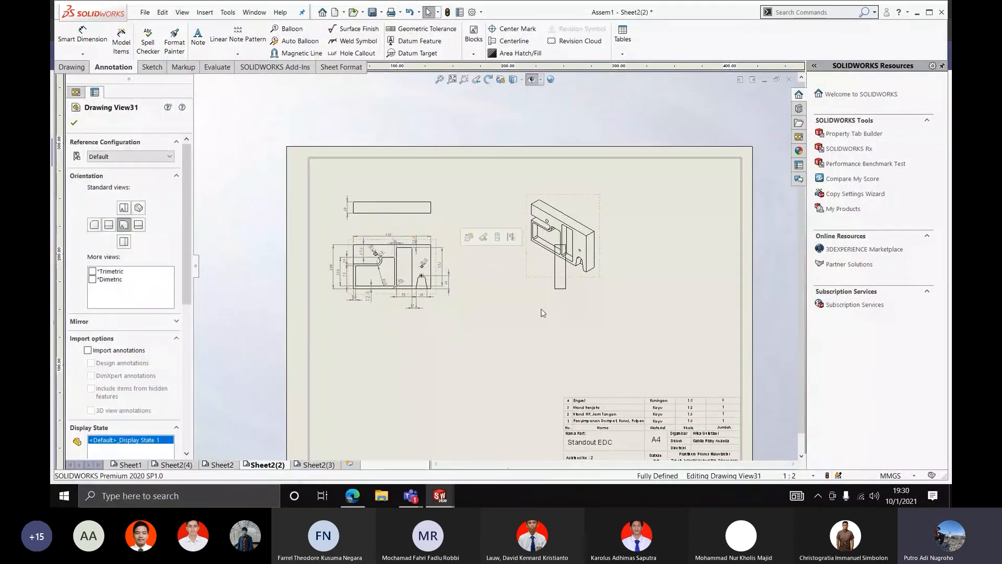
# Move the side view closer to the main view and bring the isometric view left, above the side view
pyautogui.moveTo(558, 286); pyautogui.dragTo(479, 286)
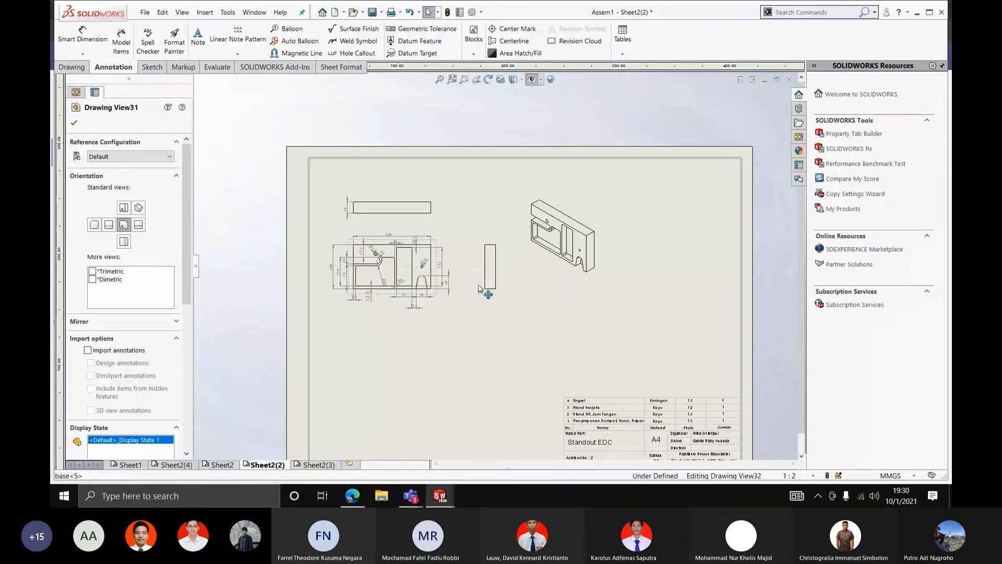
pyautogui.moveTo(547, 275); pyautogui.dragTo(481, 243)
pyautogui.scroll(4, 520, 256)
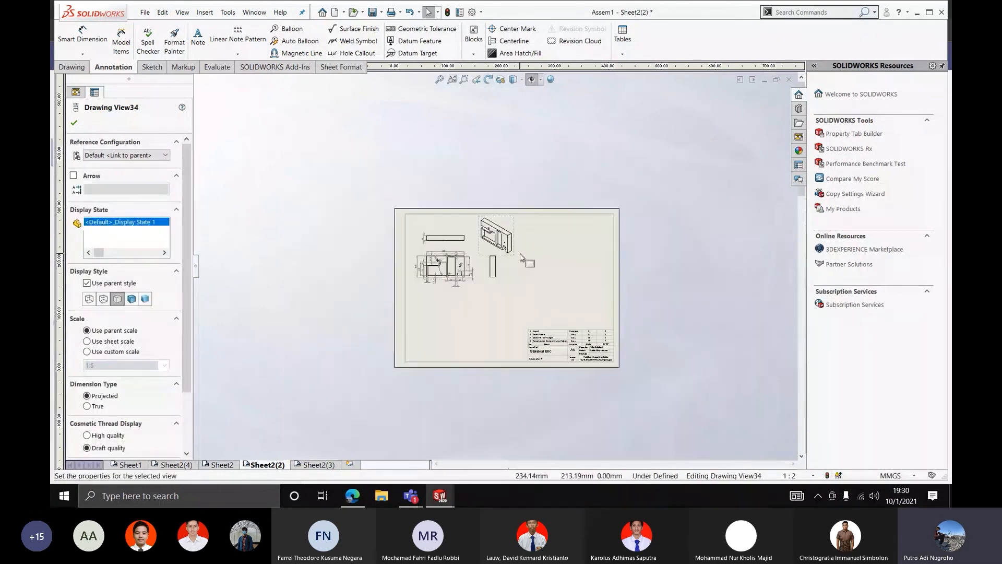
pyautogui.click(533, 260)
pyautogui.scroll(-3, 537, 256)
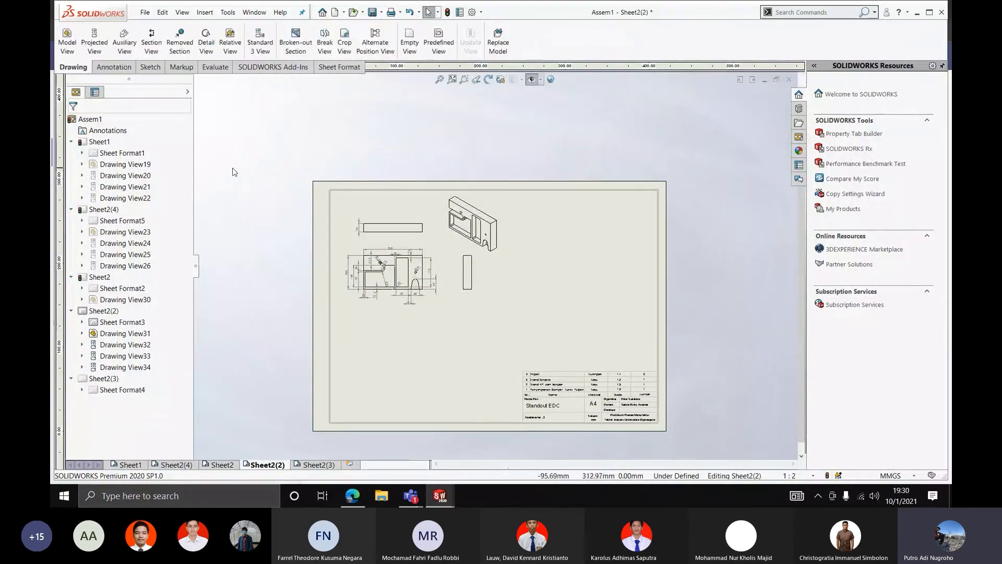
# Start a new Model View and browse to the Wadah dompet folder for its source part
pyautogui.moveTo(440, 495)
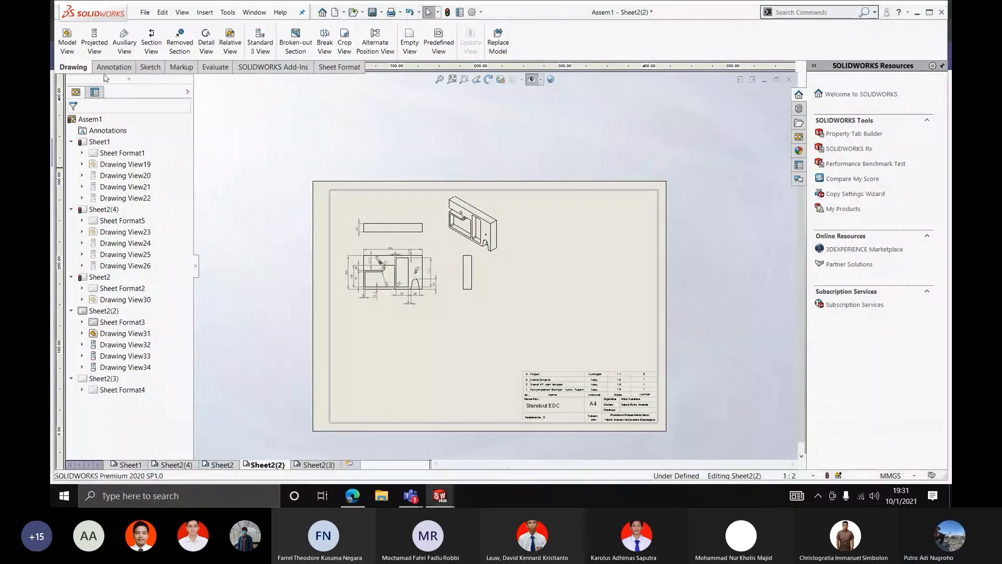
pyautogui.click(109, 67)
pyautogui.click(73, 67)
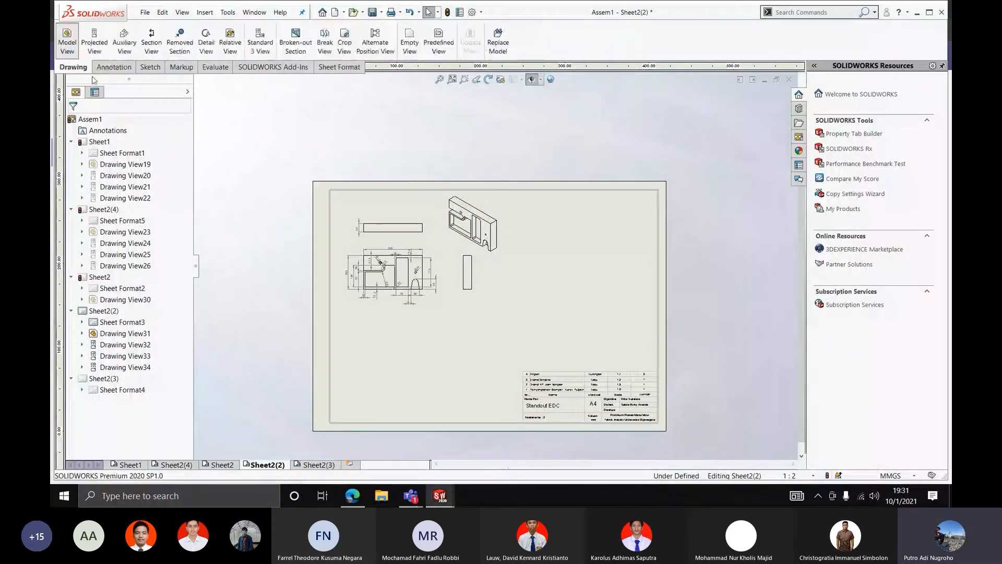
pyautogui.click(128, 280)
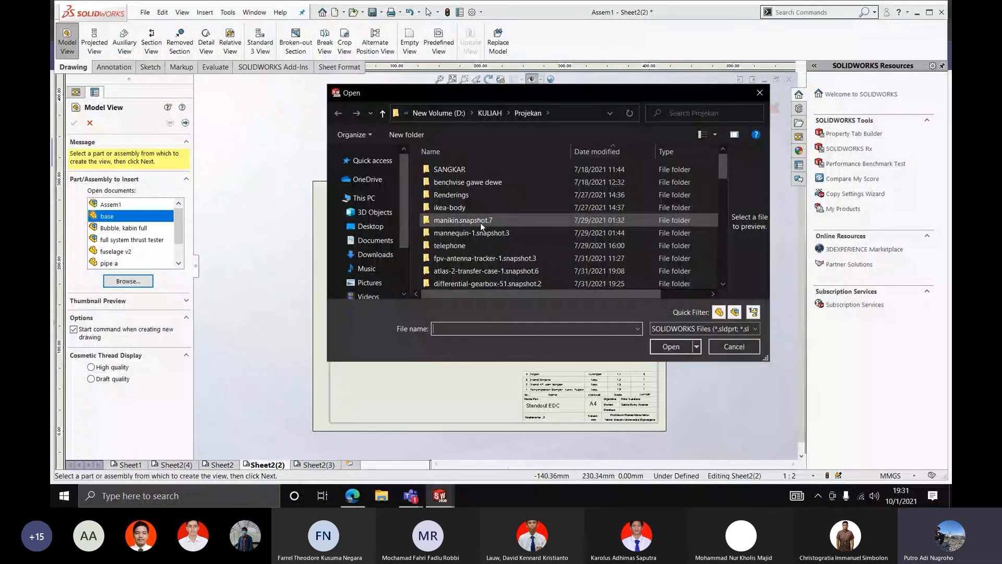
pyautogui.scroll(-3, 480, 223)
pyautogui.doubleClick(474, 261)
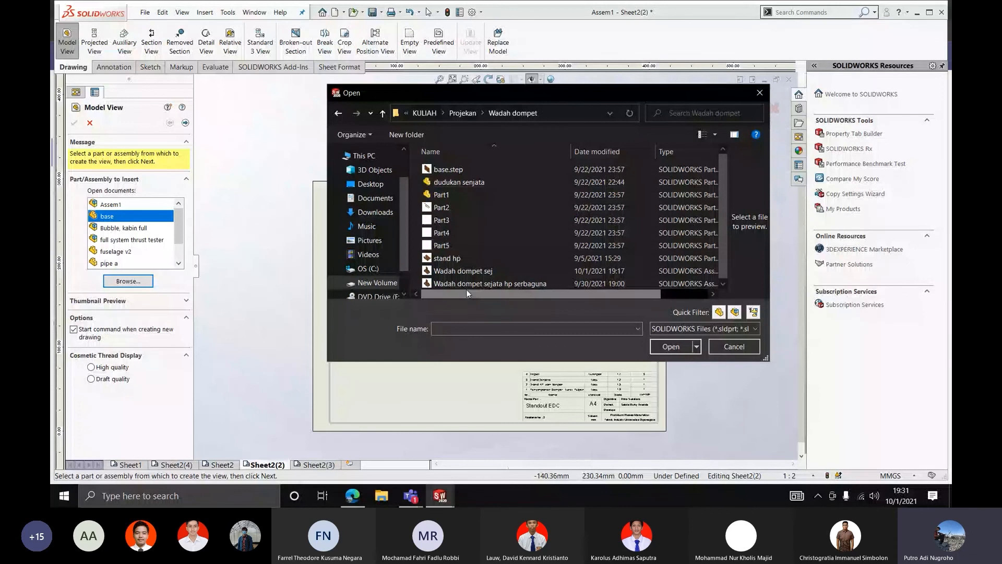
# Preview the part files in the folder and open dudukan senjata as the model for the new view
pyautogui.click(457, 258)
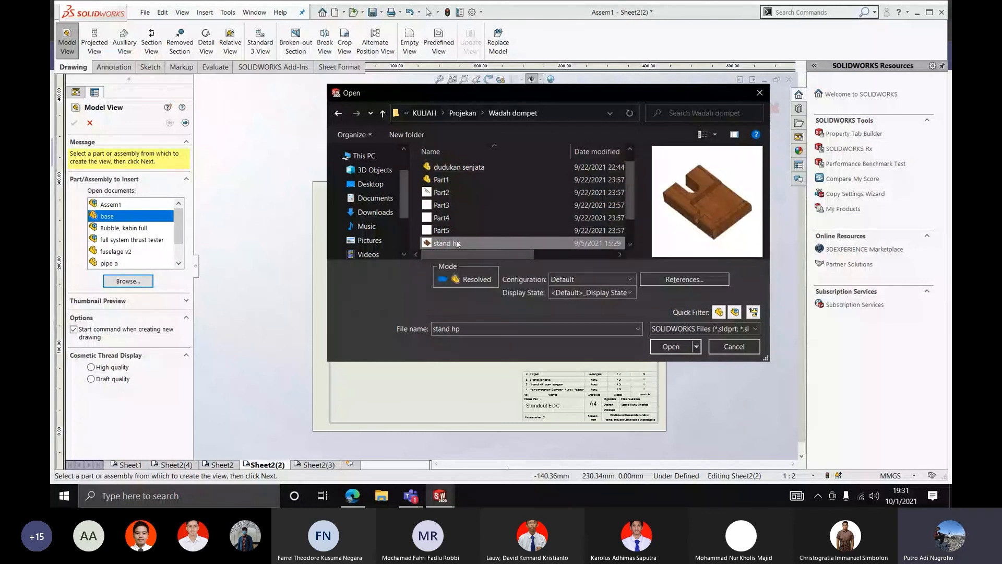
pyautogui.scroll(-1, 586, 225)
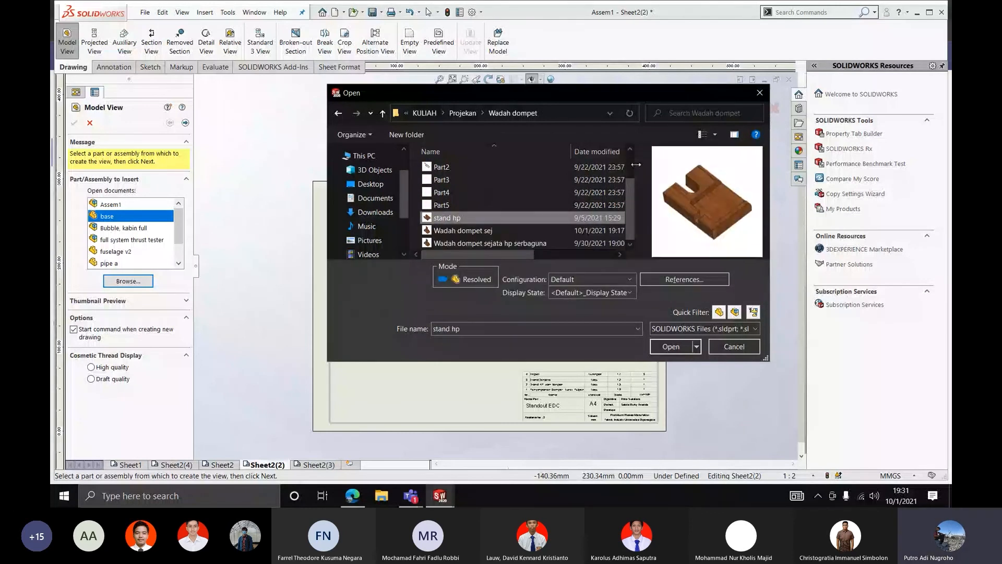
pyautogui.moveTo(636, 164); pyautogui.dragTo(721, 177)
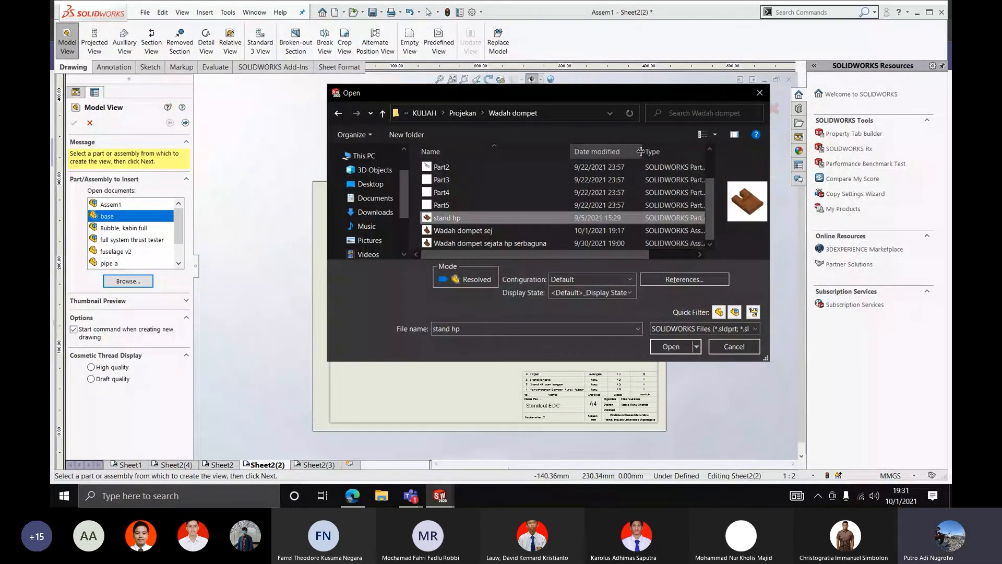
pyautogui.moveTo(656, 150); pyautogui.dragTo(617, 150)
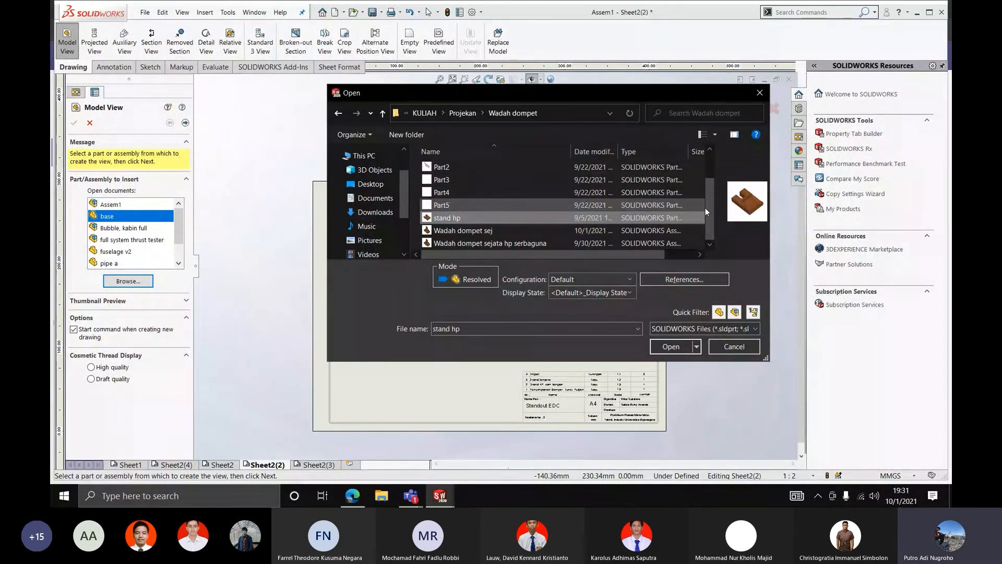
pyautogui.moveTo(705, 208); pyautogui.dragTo(705, 179)
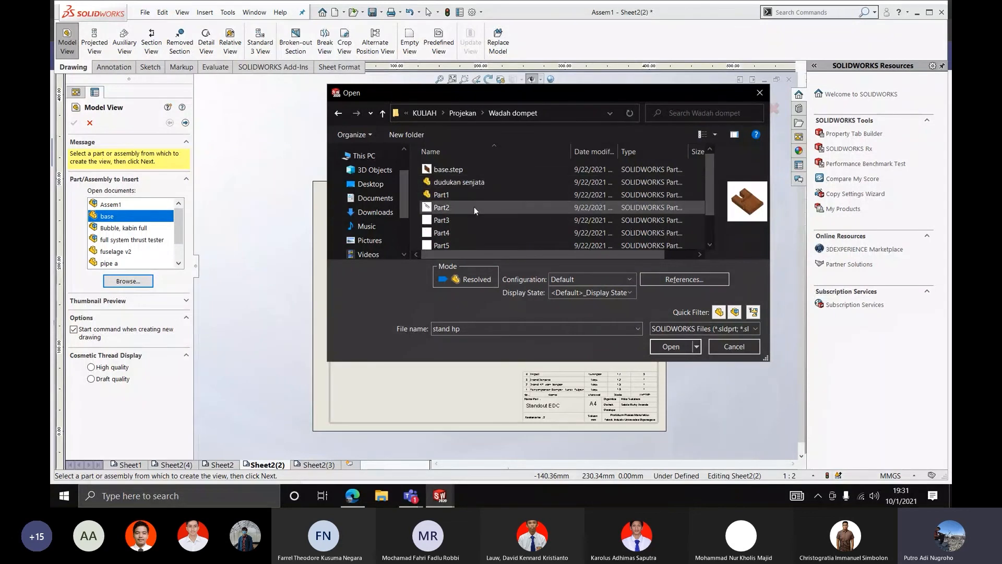
pyautogui.click(463, 231)
pyautogui.scroll(-1, 471, 237)
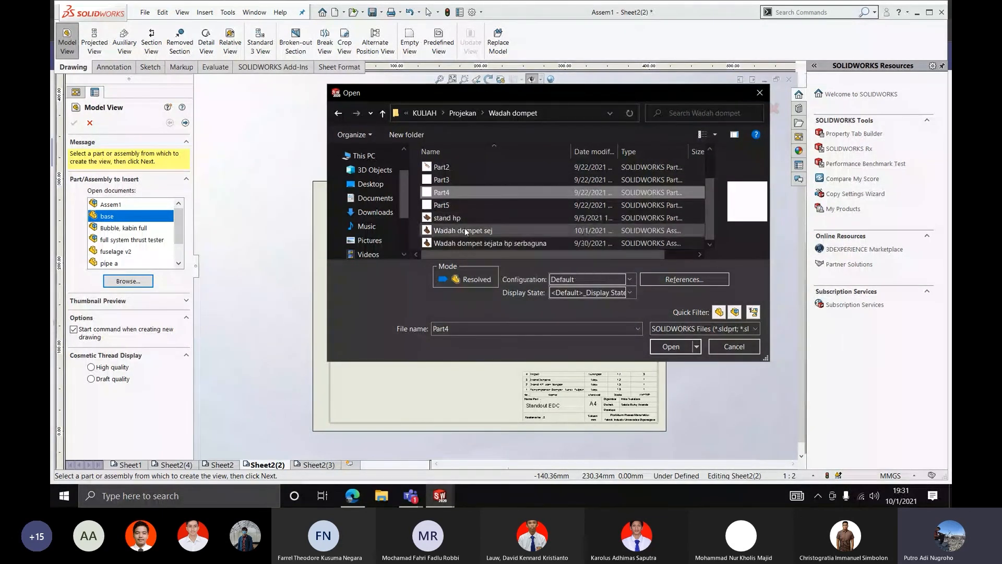
pyautogui.scroll(1, 476, 245)
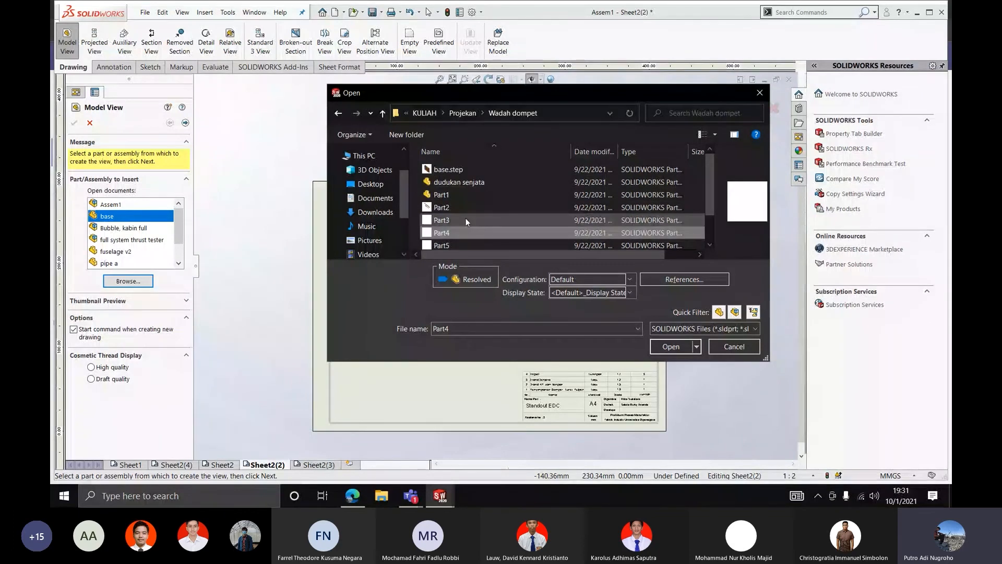
pyautogui.click(465, 194)
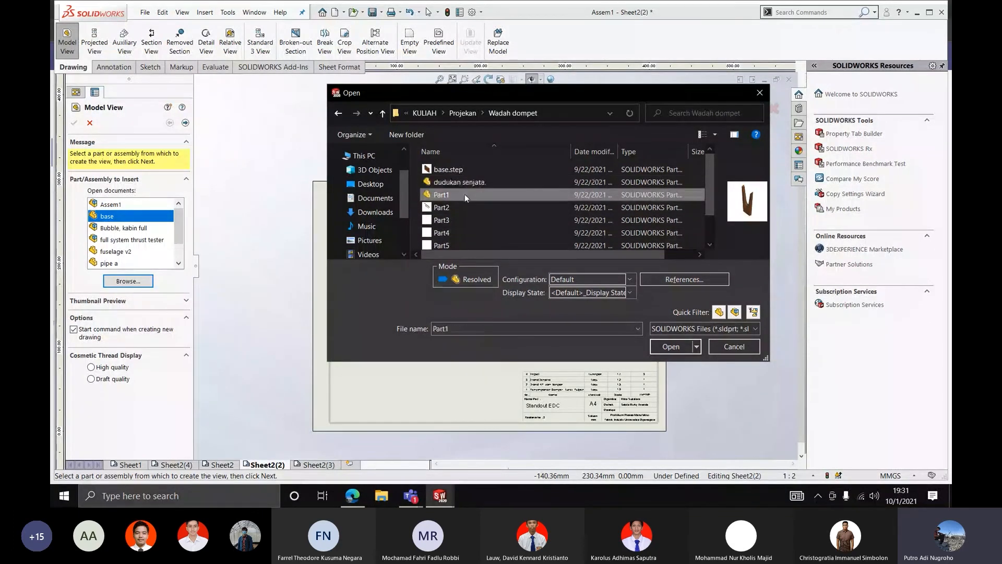
pyautogui.click(456, 182)
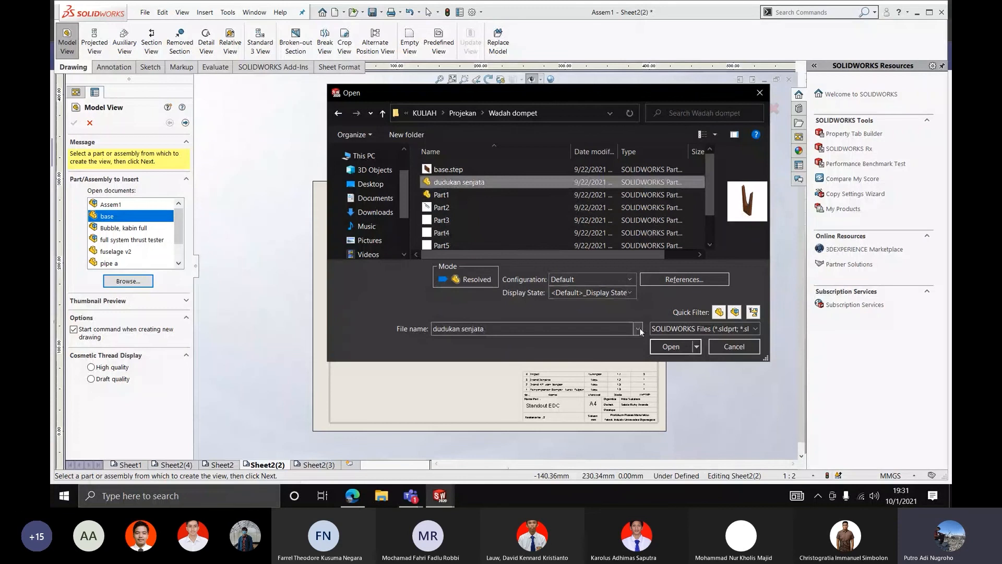
pyautogui.click(670, 347)
# Set the model view's custom scale to 1:2 and place the fork-shaped view in the sheet's upper right area
pyautogui.scroll(-2, 538, 262)
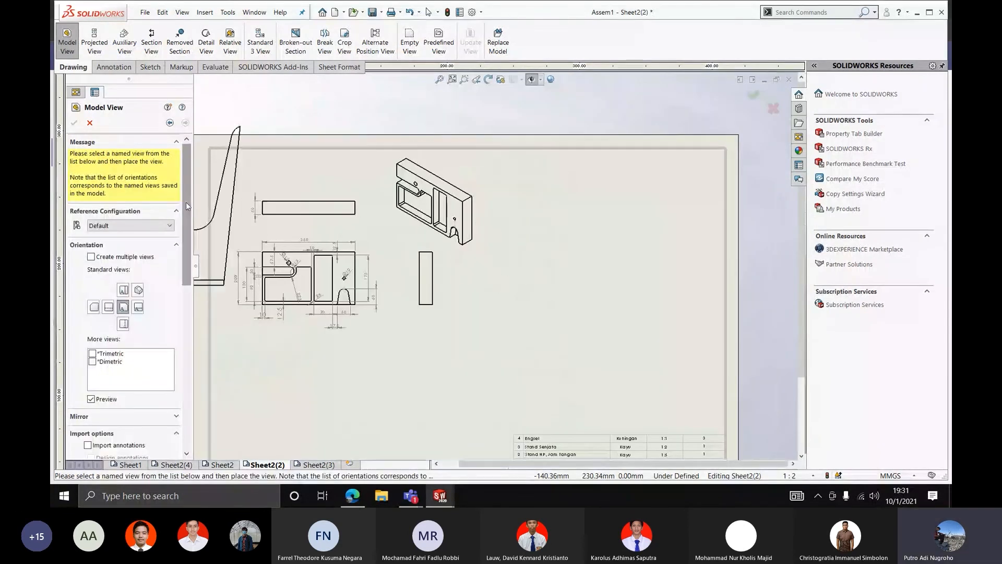
pyautogui.moveTo(186, 203); pyautogui.dragTo(191, 356)
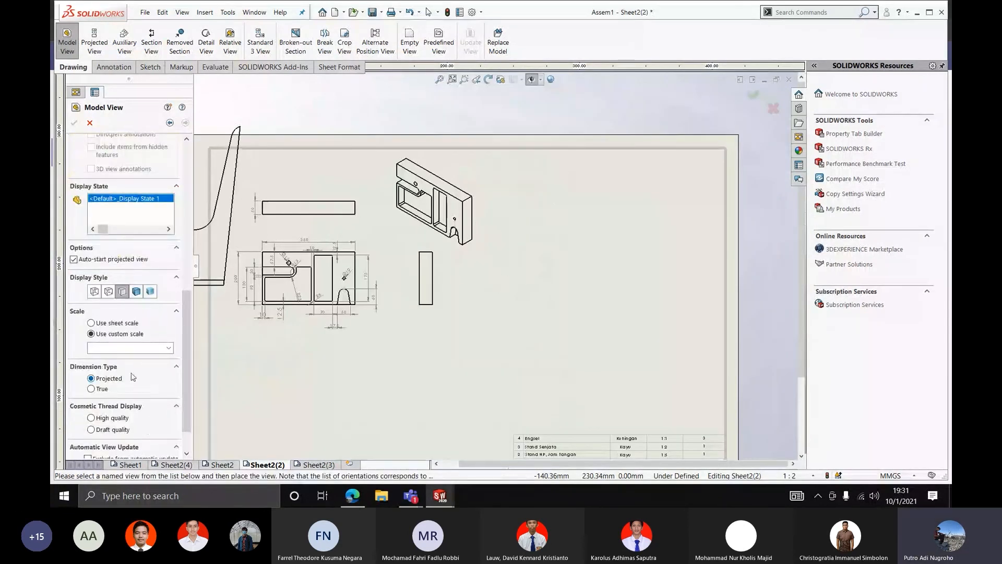
pyautogui.click(168, 347)
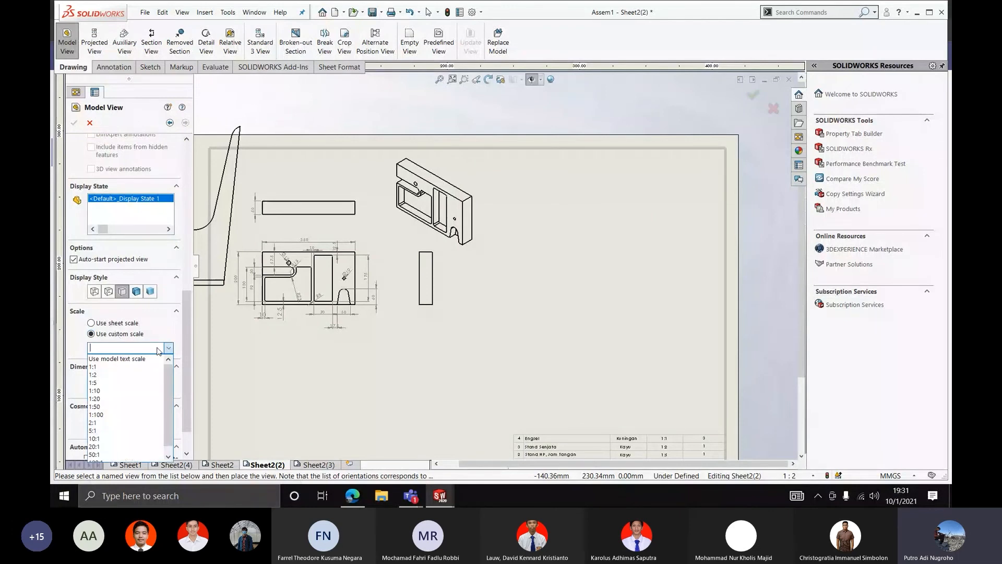
pyautogui.click(104, 383)
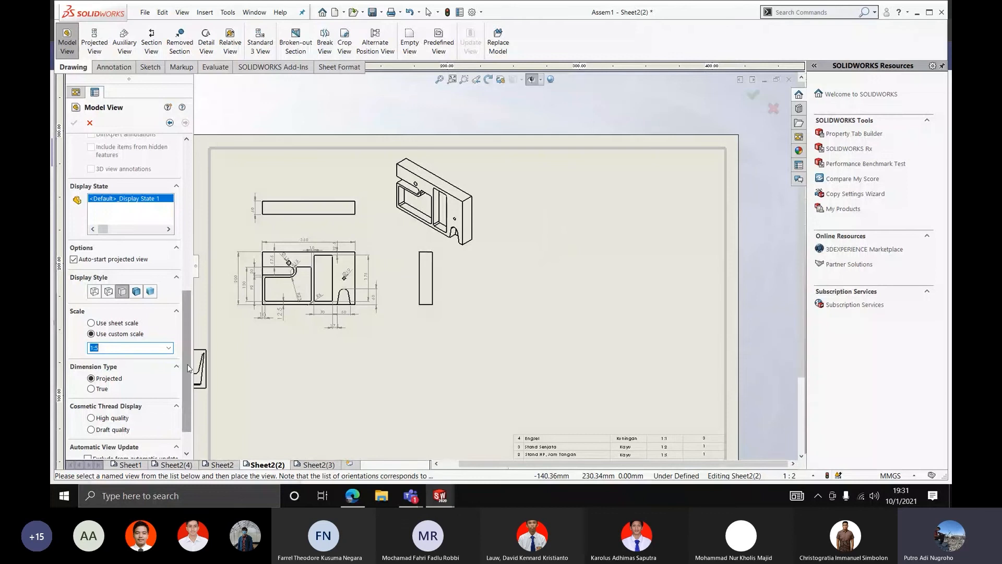
pyautogui.click(168, 348)
pyautogui.click(132, 381)
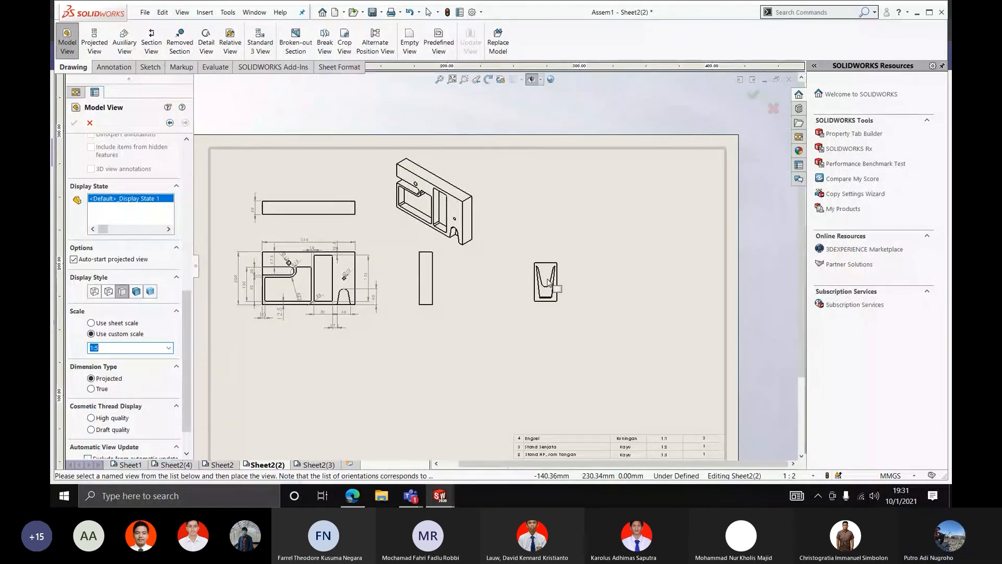
pyautogui.click(168, 347)
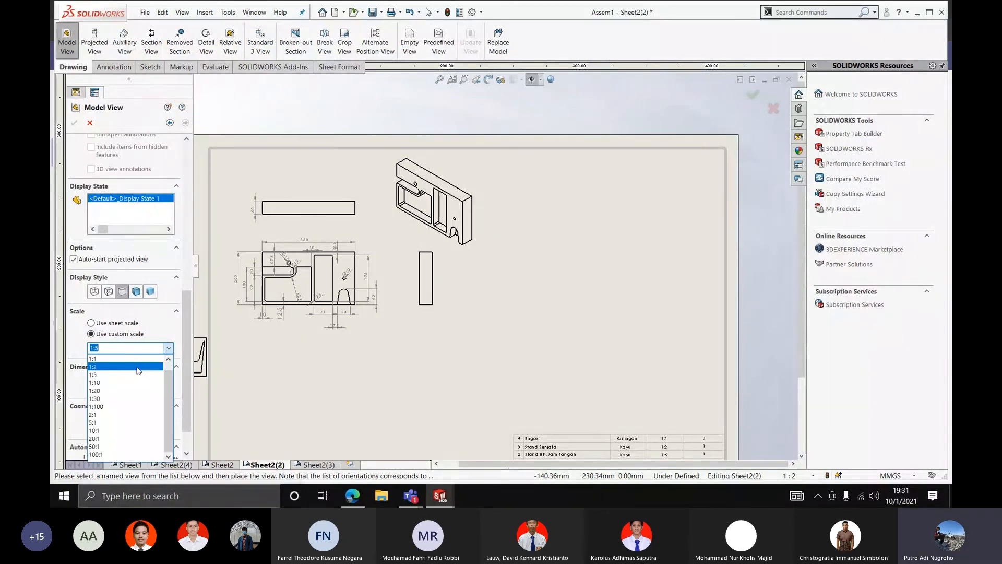
pyautogui.click(138, 367)
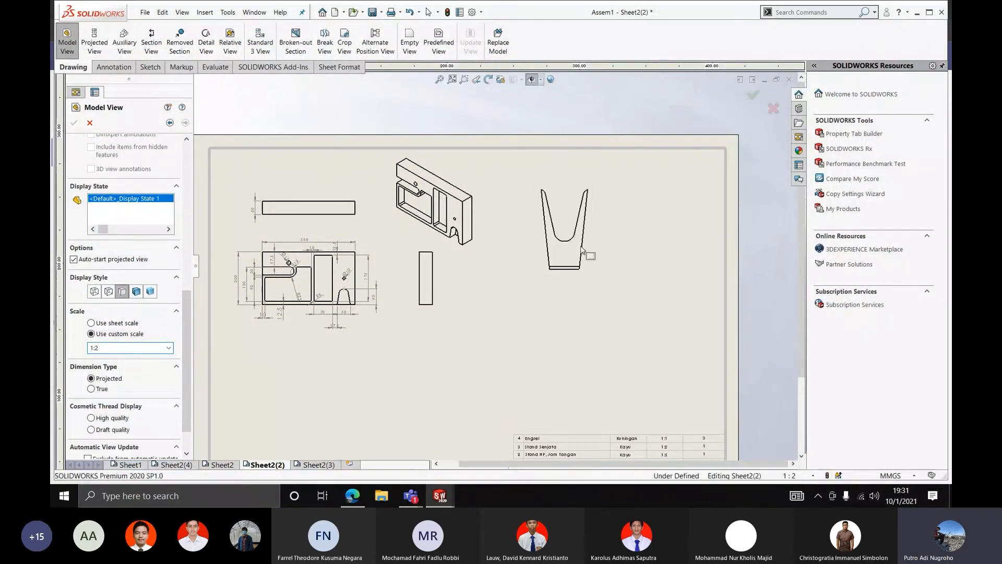
pyautogui.click(583, 249)
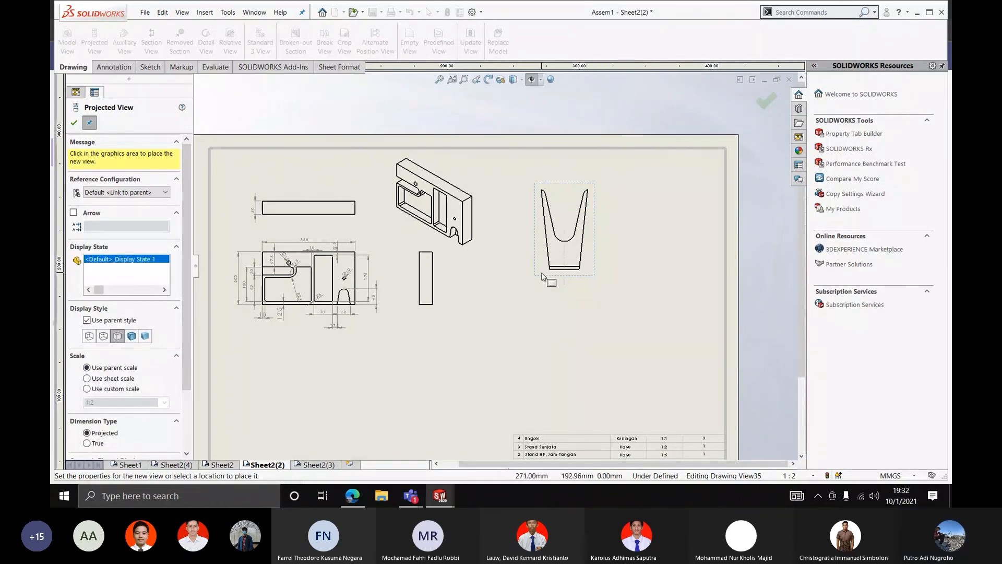
# Place a projected view directly below the fork-shaped view
pyautogui.scroll(2, 548, 300)
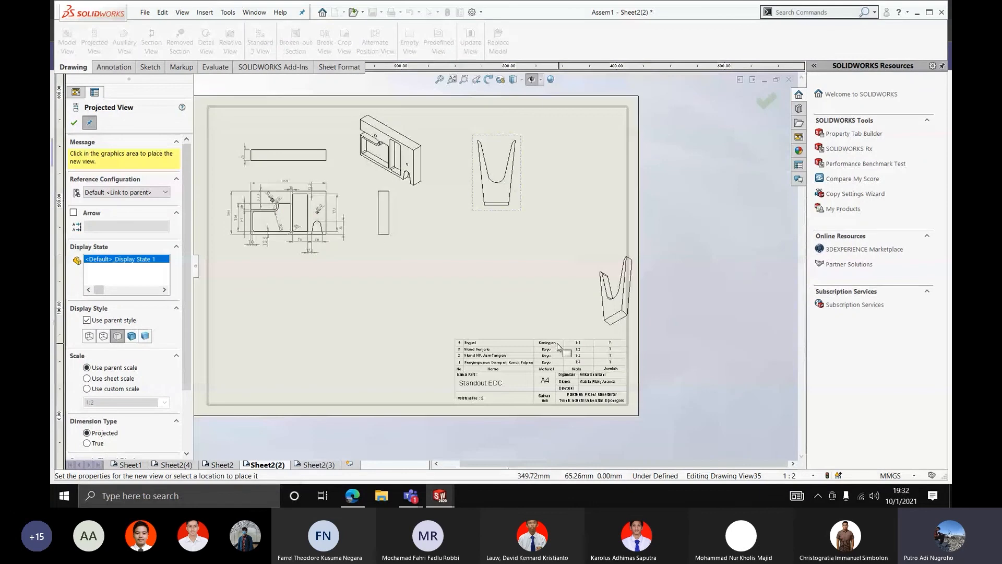
pyautogui.scroll(-2, 509, 359)
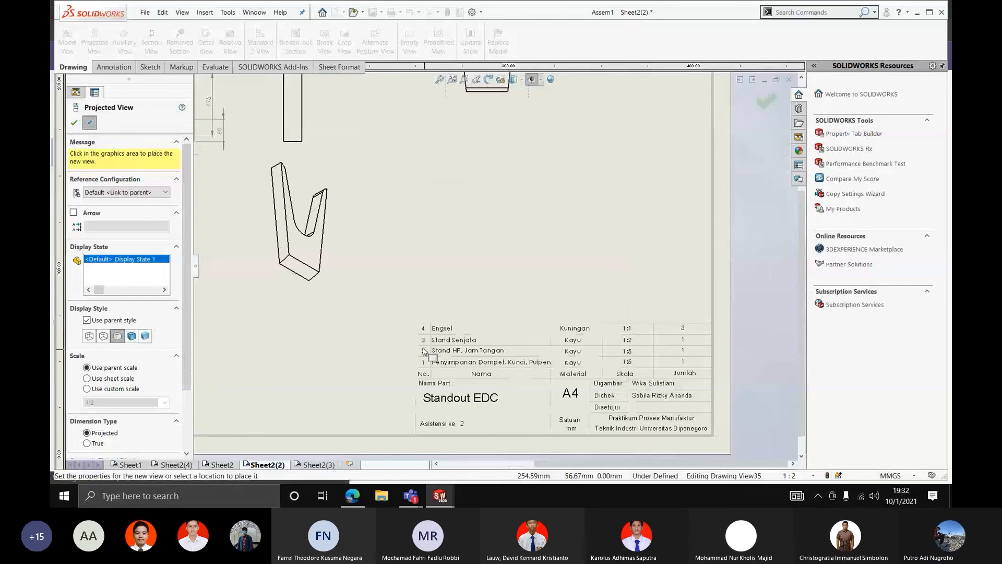
pyautogui.scroll(2, 423, 348)
pyautogui.scroll(-2, 432, 173)
pyautogui.click(490, 308)
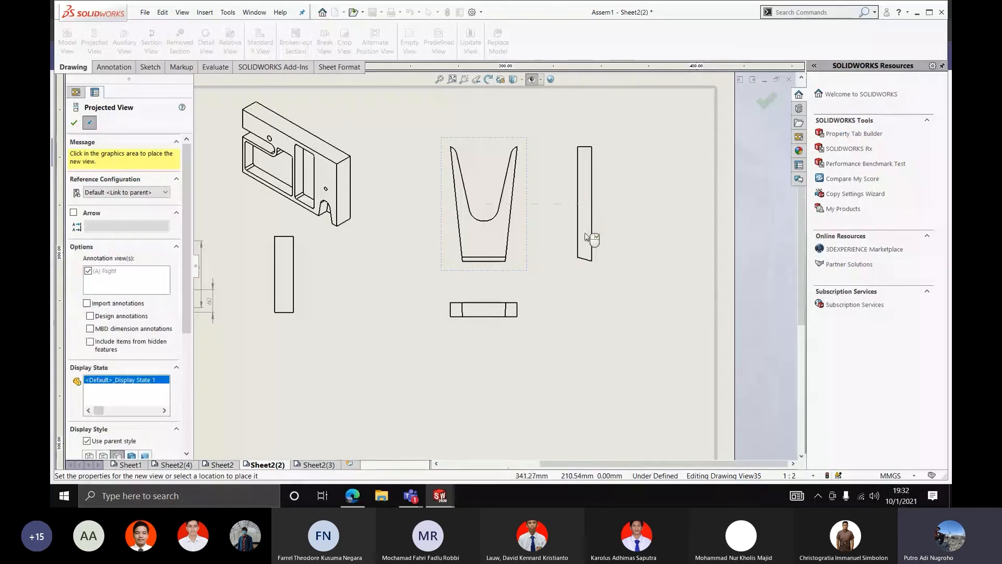
pyautogui.click(585, 238)
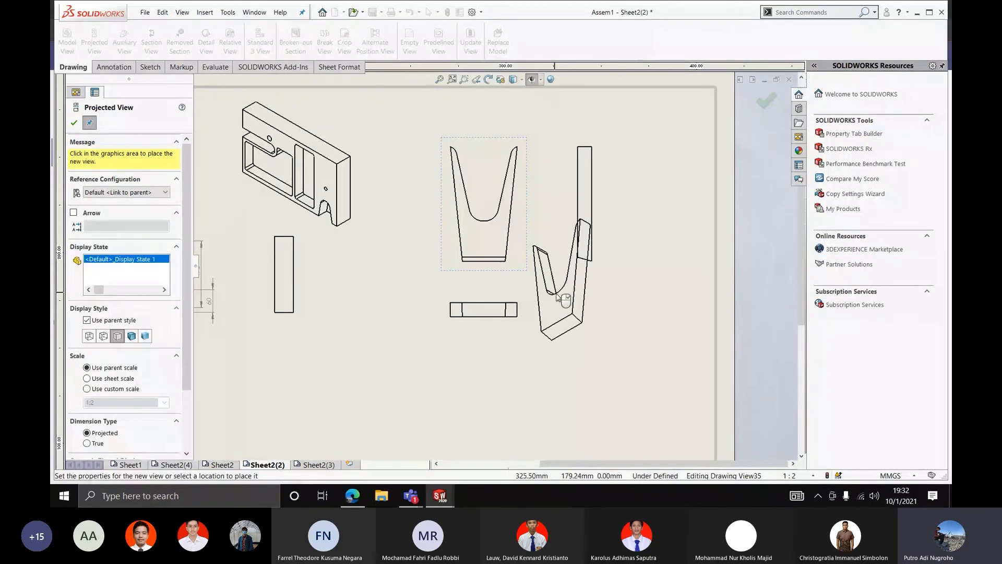
pyautogui.press('Escape')
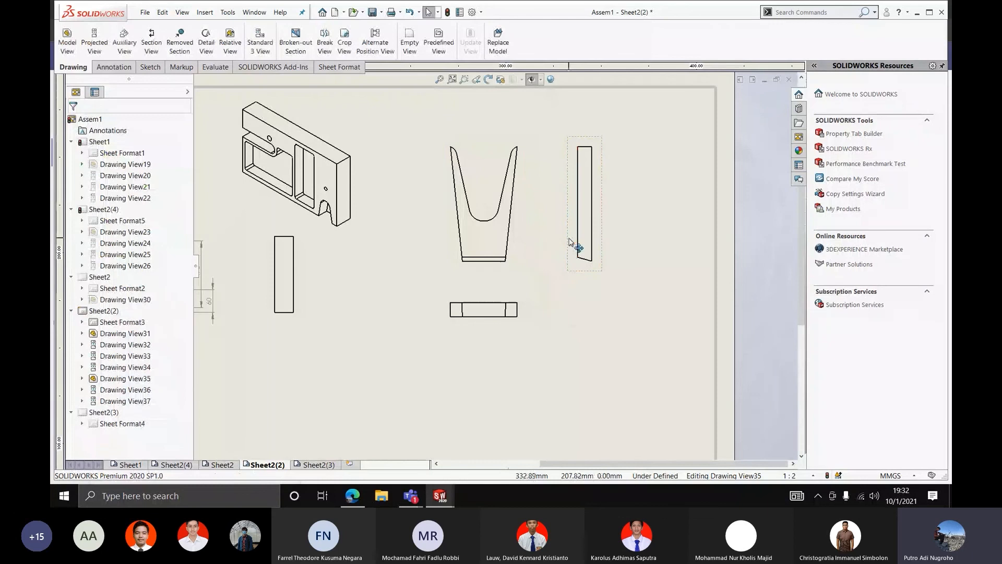
pyautogui.click(579, 243)
pyautogui.press('Delete')
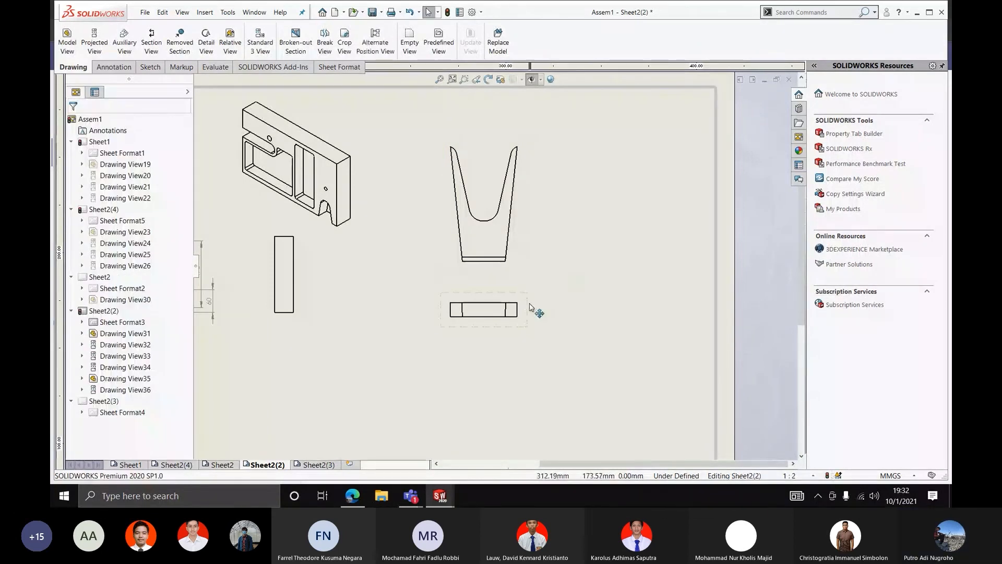
# From the projected view below the fork, project a side view to its right and an isometric view diagonally above
pyautogui.click(531, 308)
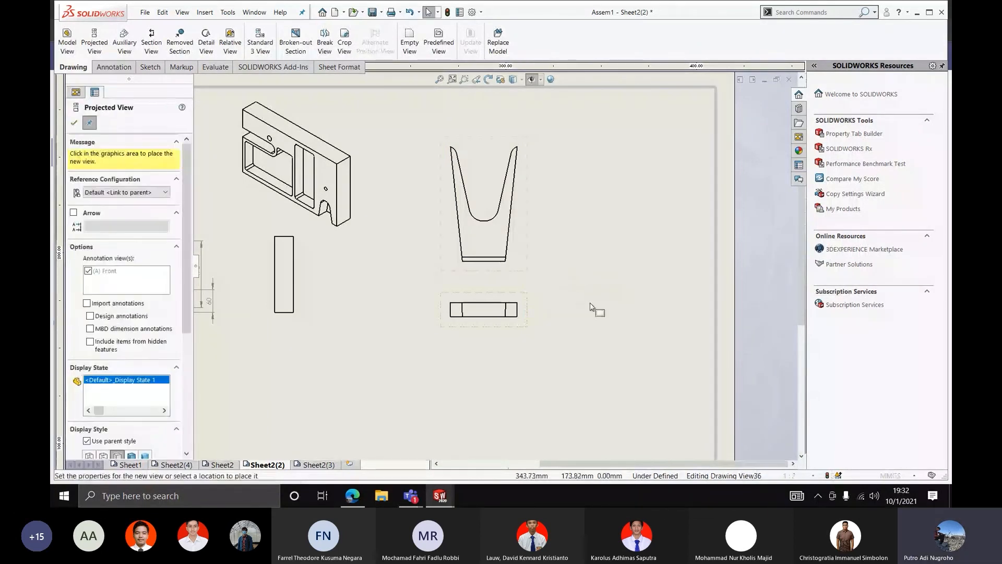
pyautogui.click(591, 304)
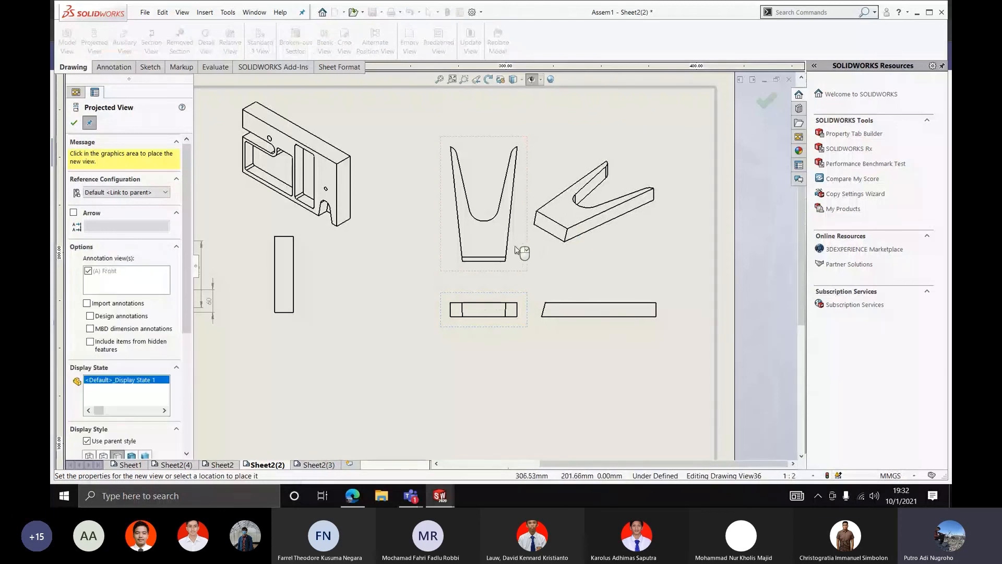
pyautogui.scroll(-2, 505, 245)
pyautogui.scroll(3, 505, 244)
pyautogui.press('Escape')
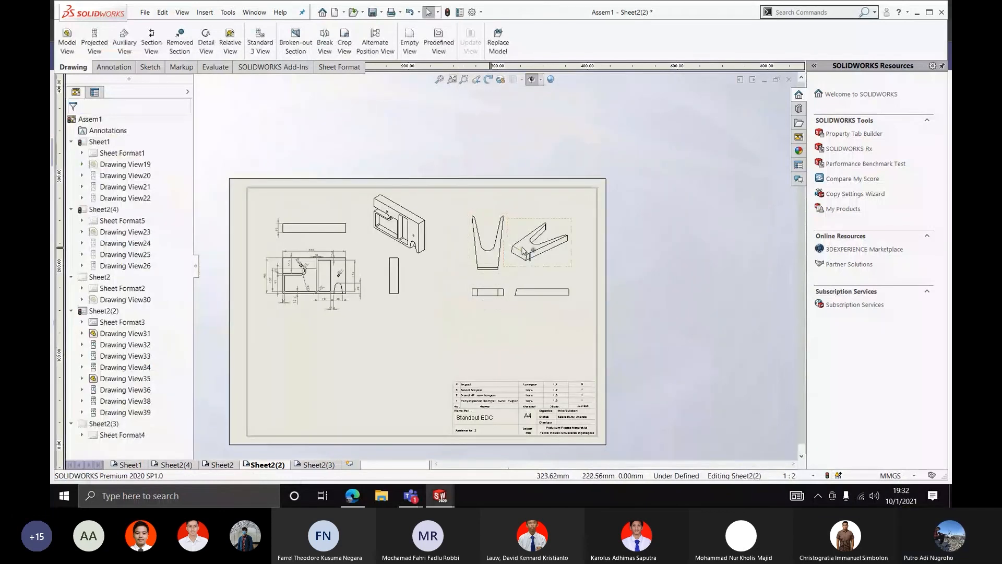
# Delete the isometric, side and lower projected views of the fork part and move the remaining fork-shaped view lower on the sheet
pyautogui.click(531, 274)
pyautogui.press('Delete')
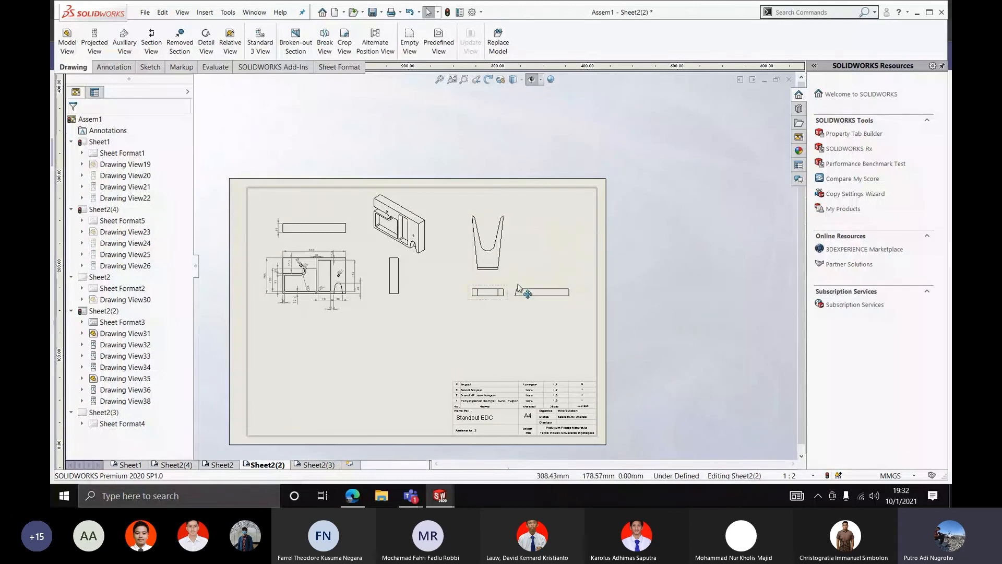
pyautogui.click(527, 292)
pyautogui.click(523, 284)
pyautogui.press('Delete')
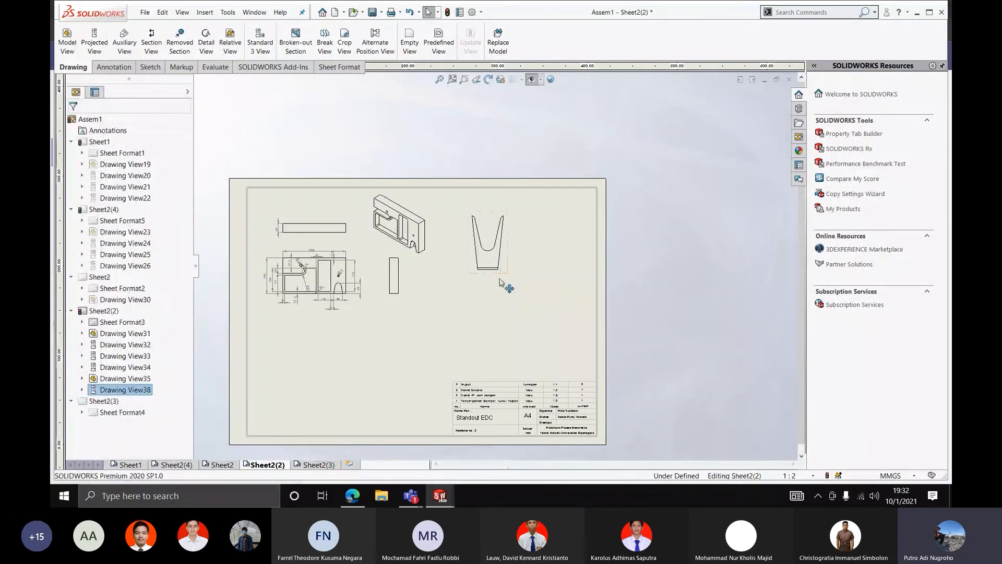
pyautogui.moveTo(501, 274); pyautogui.dragTo(500, 318)
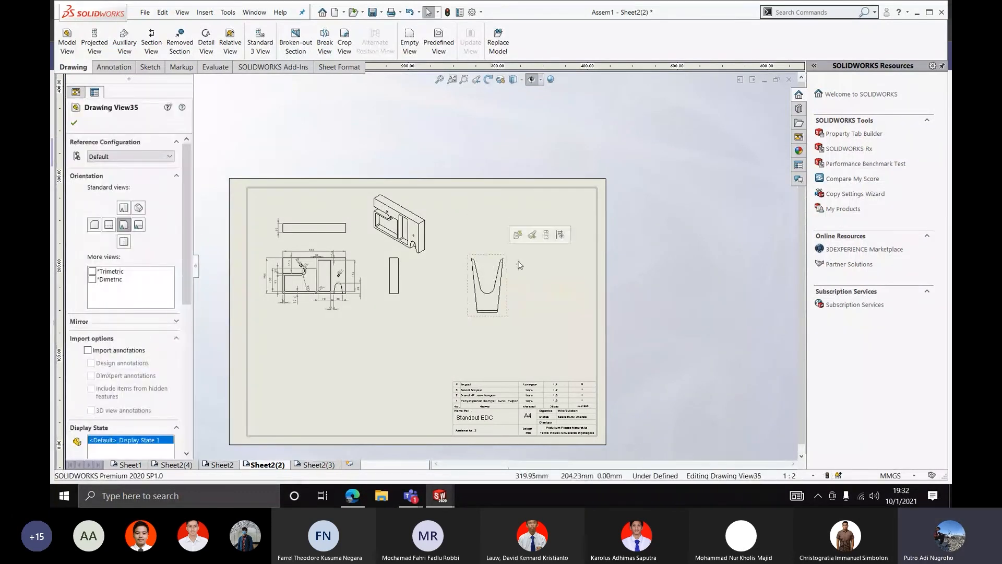
# From the fork-shaped view, project a view directly above, an isometric view diagonally above right and a side view to its right
pyautogui.click(499, 263)
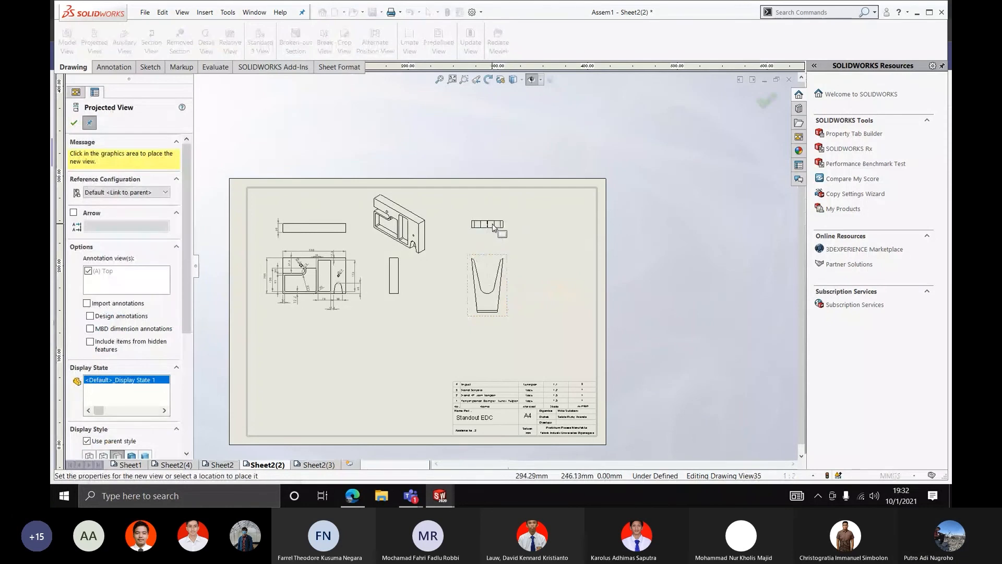
pyautogui.click(500, 231)
pyautogui.click(544, 227)
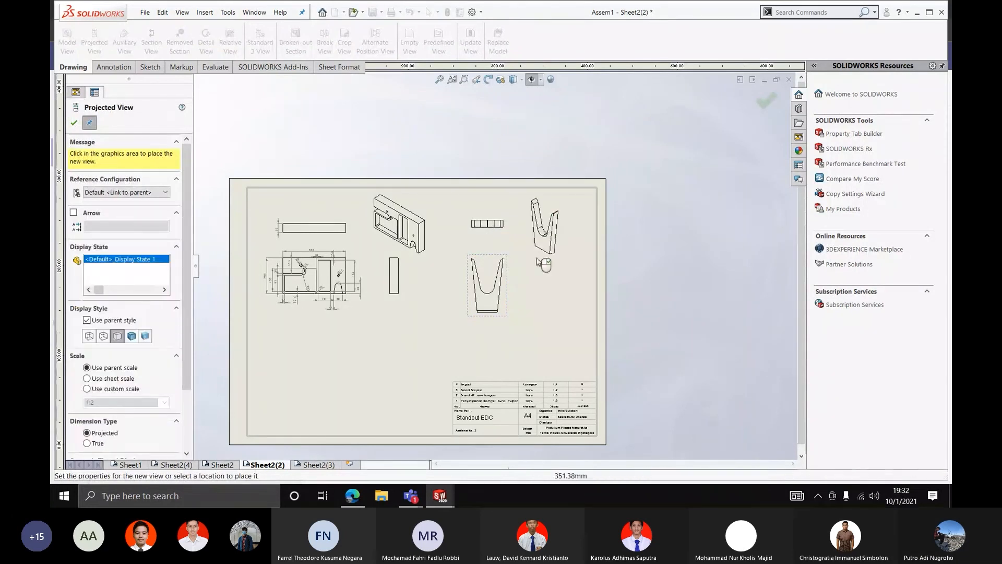
pyautogui.click(550, 307)
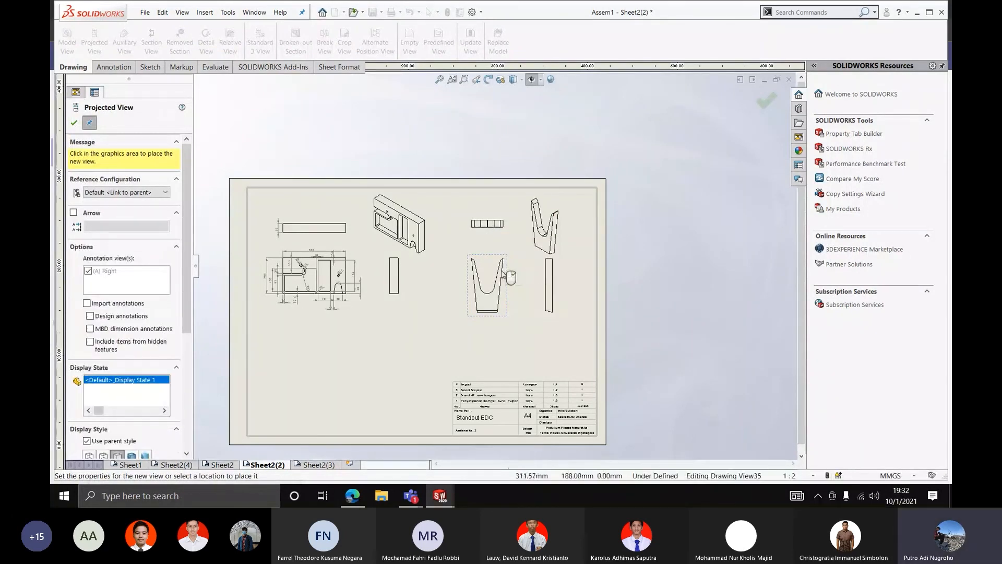
pyautogui.press('Escape')
# Move the fork-shaped view slightly further down to widen the gap below its projected top view
pyautogui.scroll(4, 493, 269)
pyautogui.scroll(-5, 520, 258)
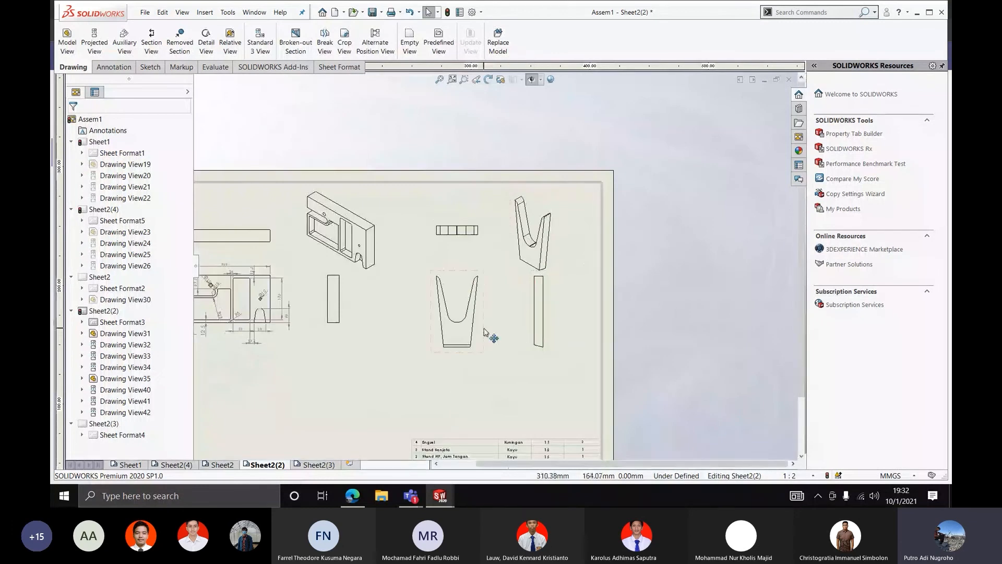
pyautogui.moveTo(487, 335); pyautogui.dragTo(485, 355)
pyautogui.click(429, 157)
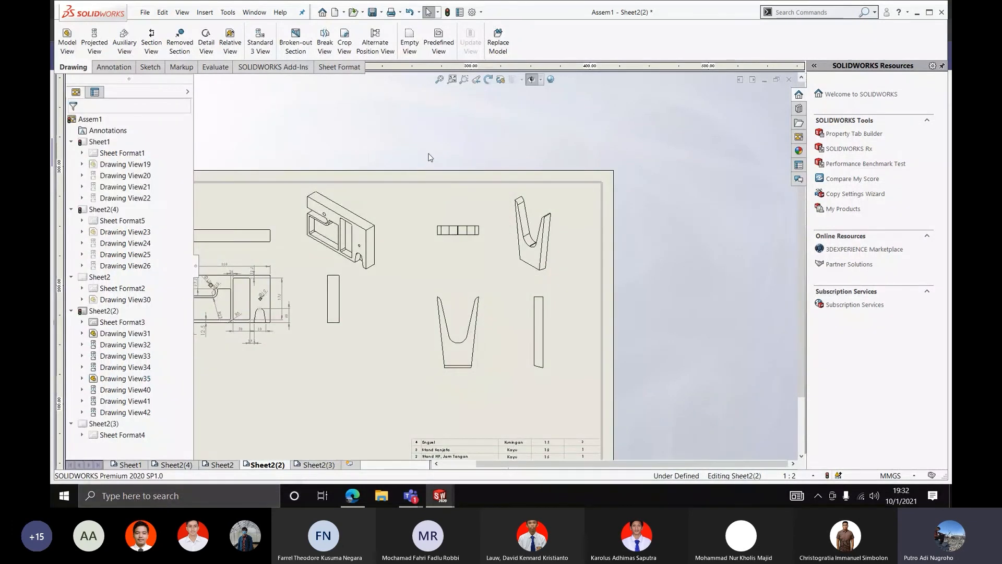
# Insert Model Items dimensions from the entire model into the fork part's front, top and side views
pyautogui.click(109, 67)
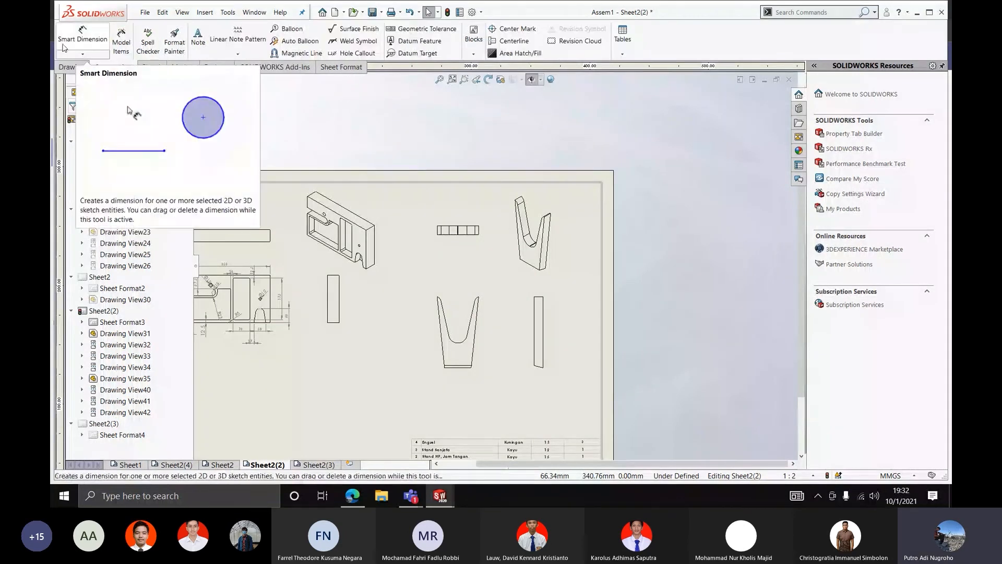
pyautogui.click(121, 42)
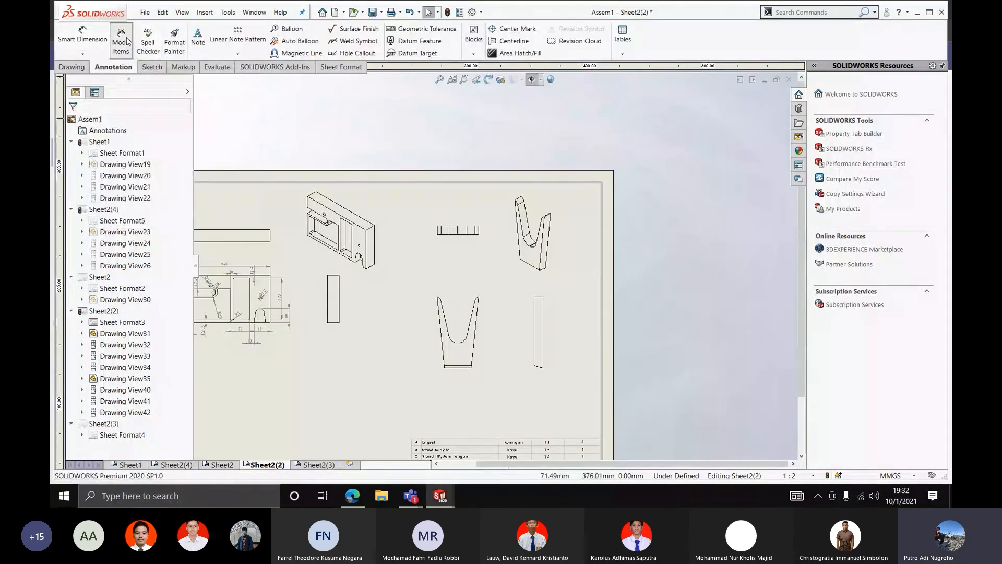
pyautogui.scroll(-3, 443, 283)
pyautogui.click(459, 280)
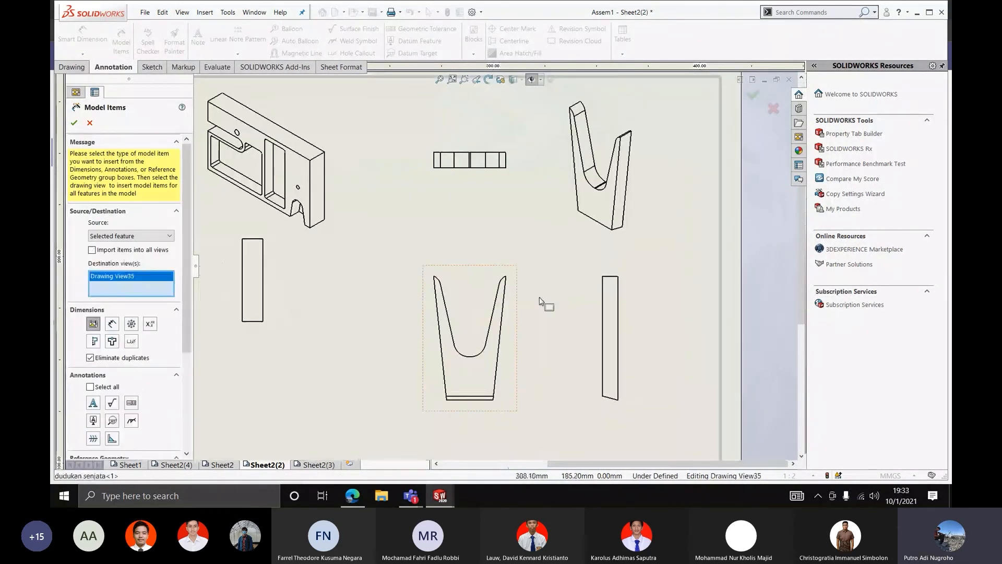
pyautogui.click(593, 292)
pyautogui.click(461, 179)
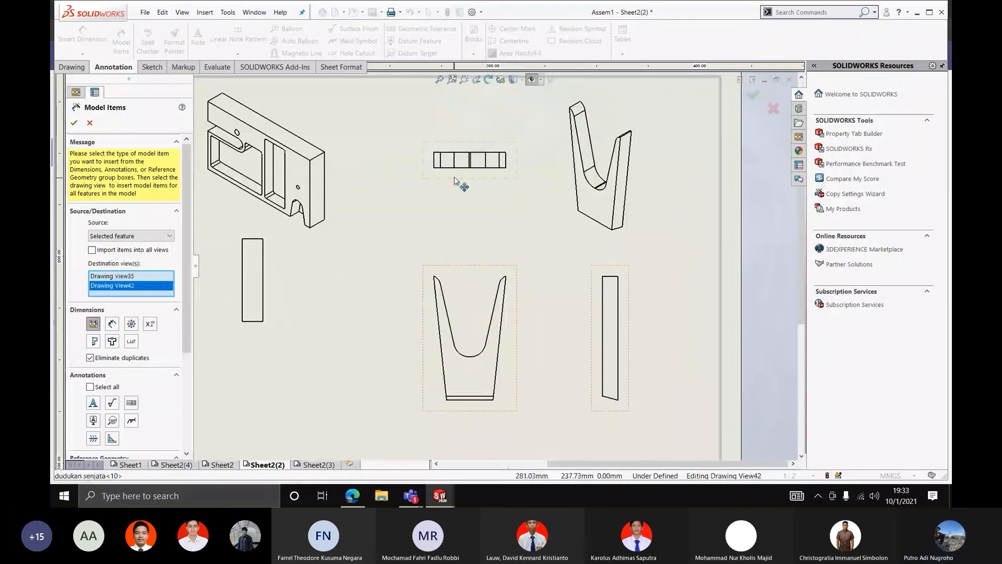
pyautogui.click(71, 123)
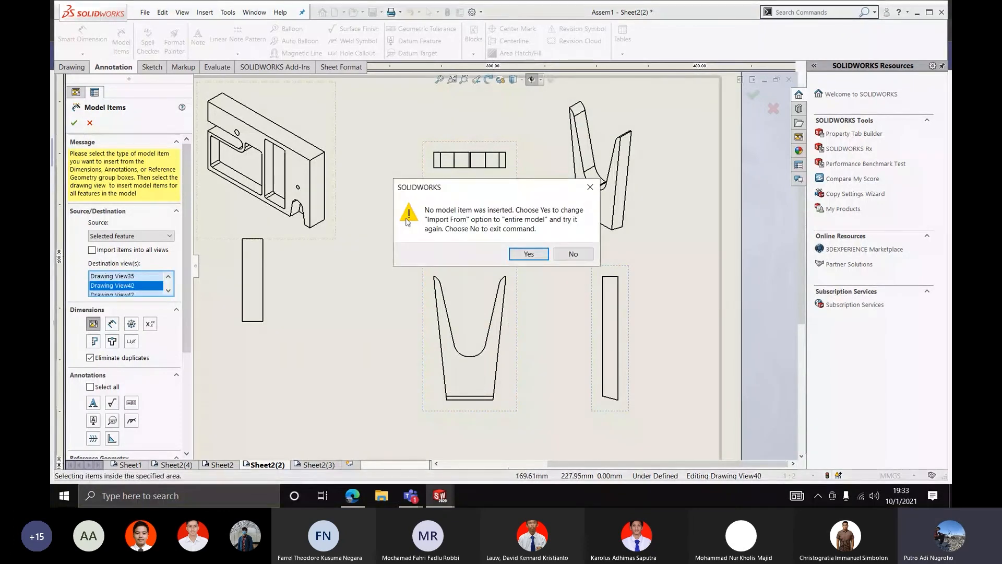
pyautogui.click(532, 256)
# Rearrange the imported dimensions on the fork's front view, placing the R15 radius at an angle inside the bottom curve
pyautogui.scroll(-5, 438, 285)
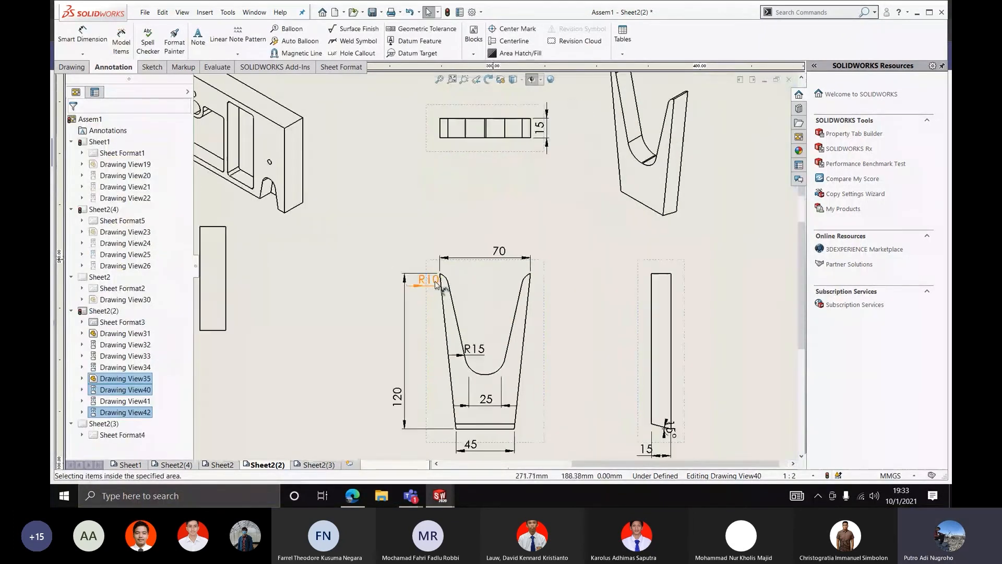
pyautogui.scroll(4, 441, 286)
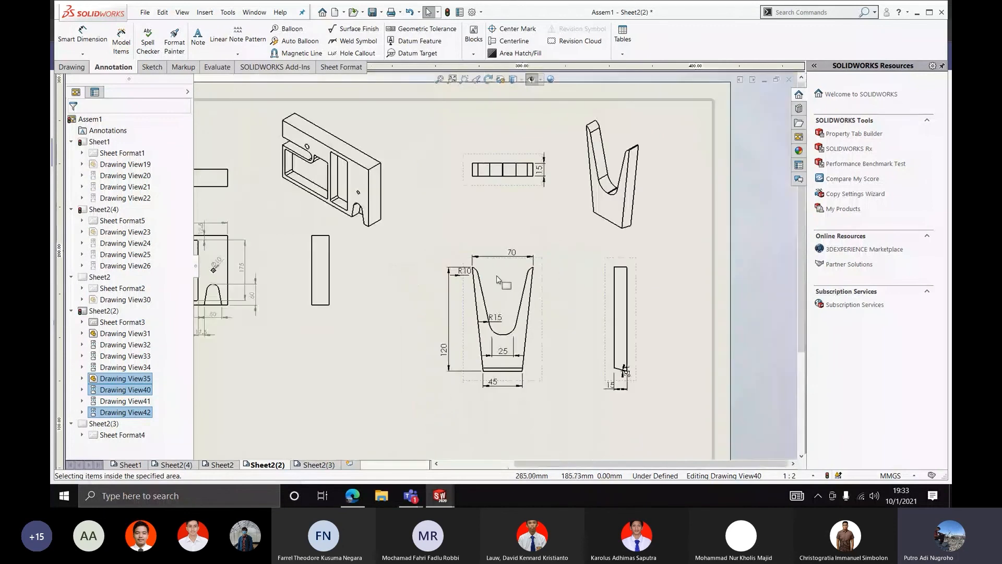
pyautogui.scroll(-3, 496, 245)
pyautogui.click(498, 238)
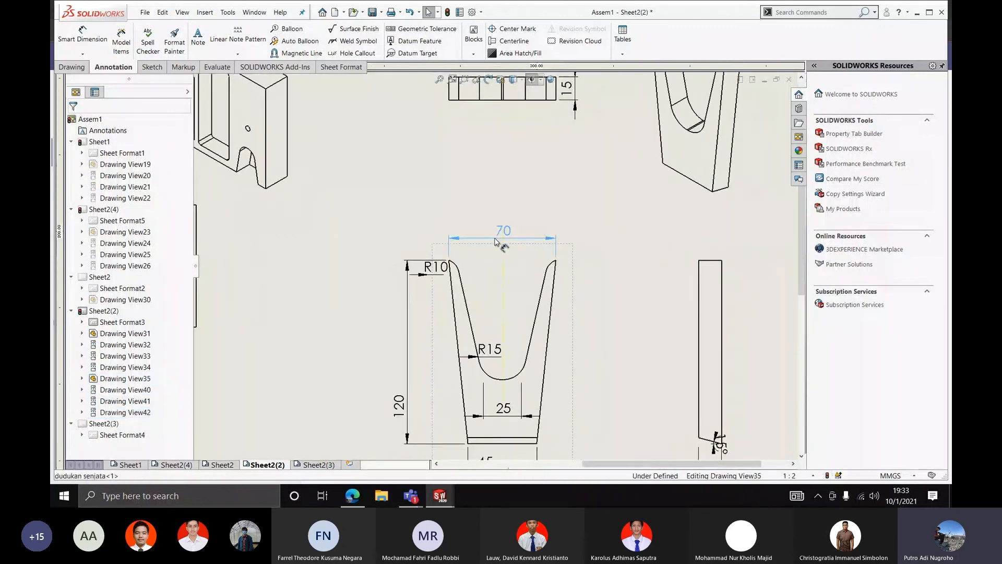
pyautogui.click(495, 240)
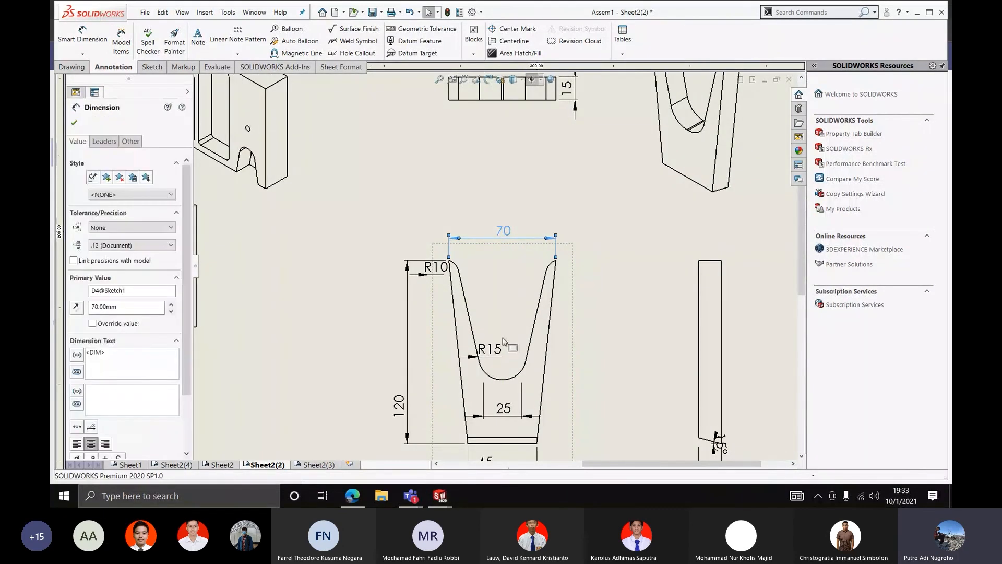
pyautogui.moveTo(504, 342)
pyautogui.mouseDown()
pyautogui.moveTo(485, 345)
pyautogui.moveTo(496, 372)
pyautogui.moveTo(514, 352)
pyautogui.moveTo(502, 366)
pyautogui.mouseUp()
pyautogui.scroll(5, 510, 394)
pyautogui.scroll(-4, 510, 393)
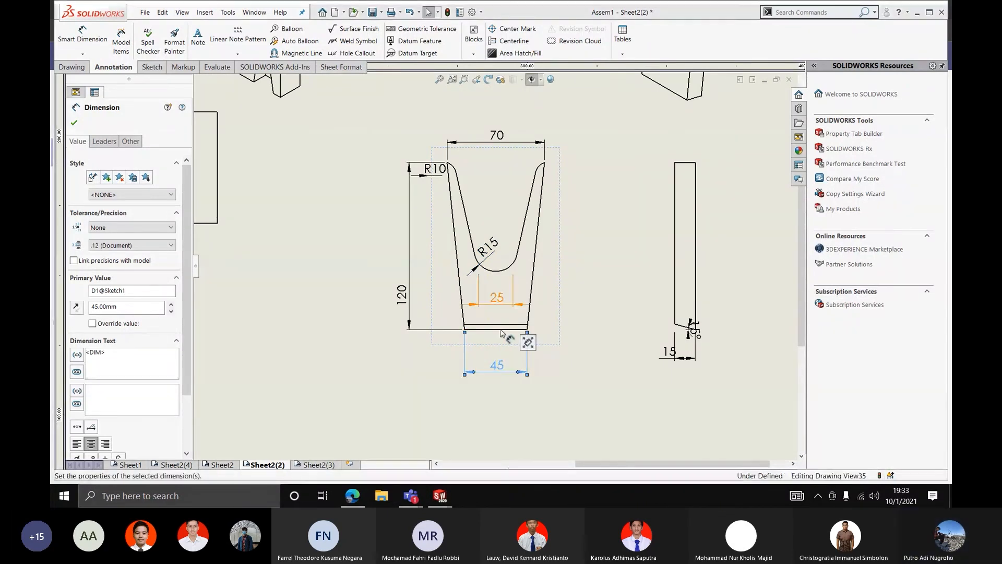
# Move the 25 dimension below the fork's base, the 120 text to mid-height and the R10 radius inside the fork's upper tip
pyautogui.moveTo(501, 304); pyautogui.dragTo(502, 351)
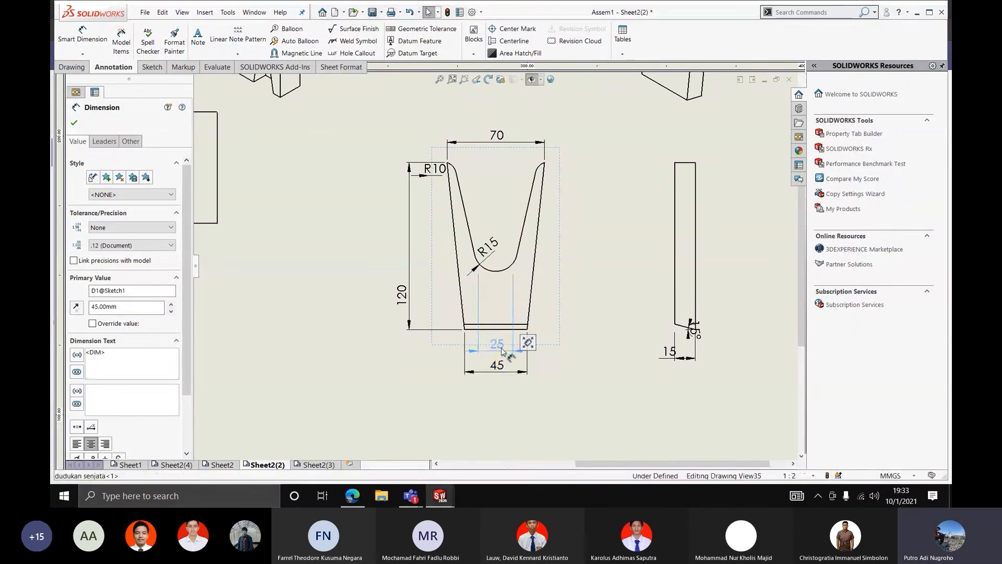
pyautogui.moveTo(408, 296); pyautogui.dragTo(415, 237)
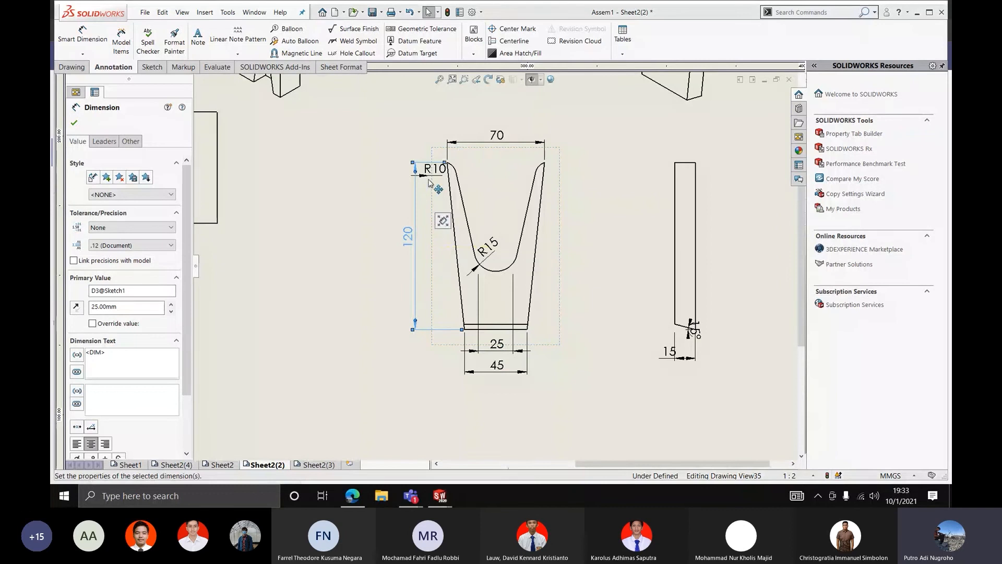
pyautogui.moveTo(429, 172); pyautogui.dragTo(466, 159)
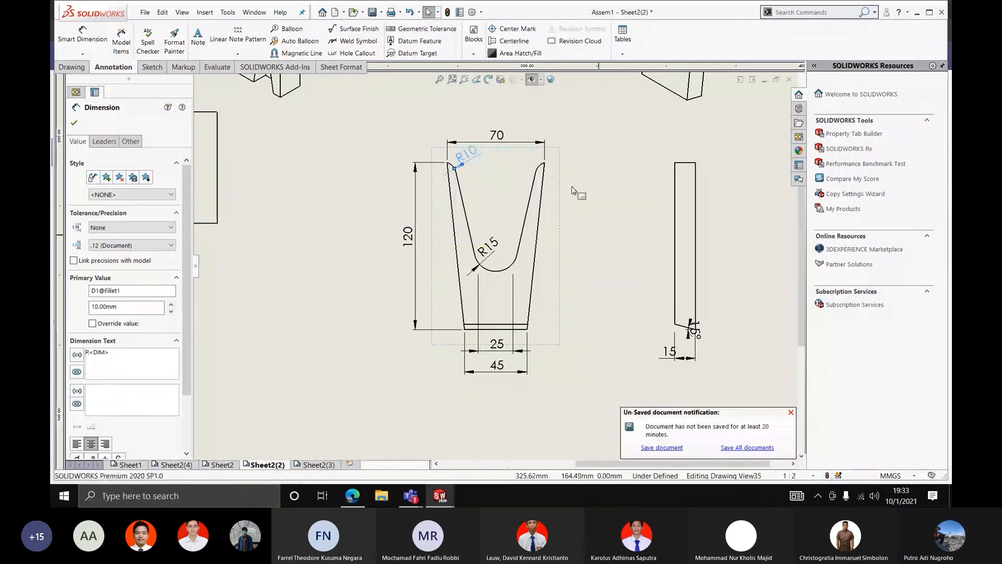
pyautogui.click(599, 235)
# On the fork's side view, place the 15° angle to the left of the slanted end and center the 15 dimension text below it
pyautogui.scroll(3, 539, 149)
pyautogui.scroll(-3, 524, 158)
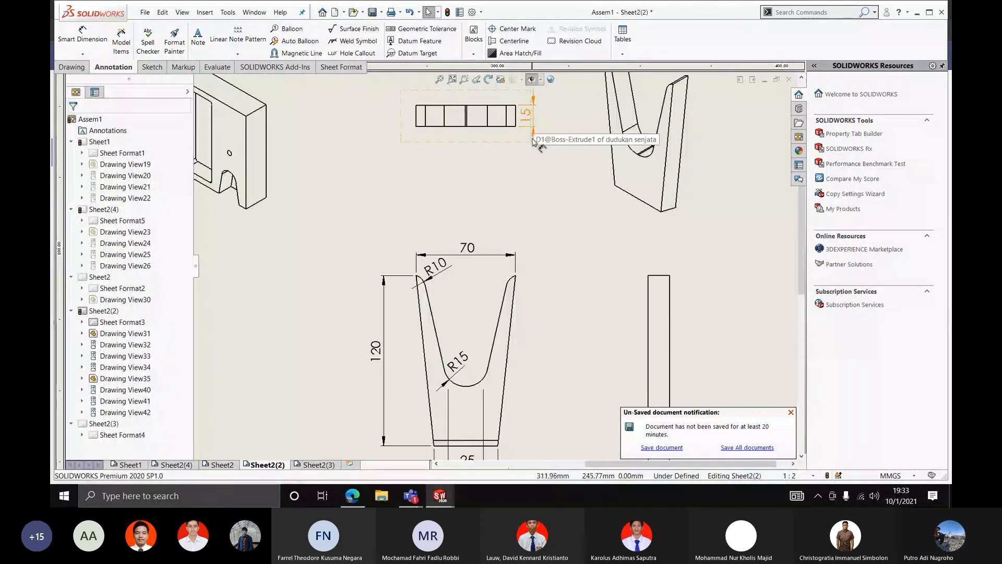
pyautogui.scroll(4, 538, 159)
pyautogui.scroll(-5, 571, 334)
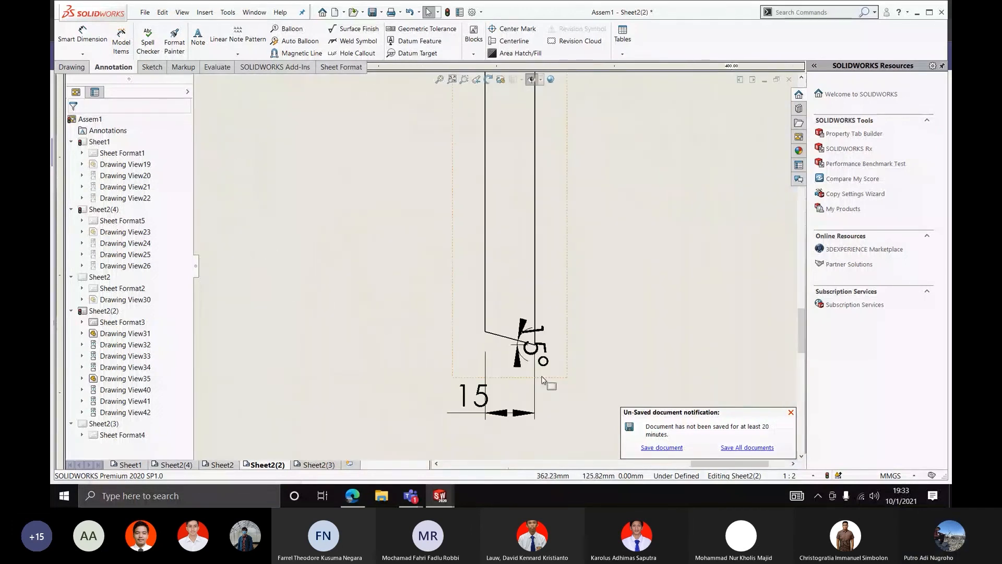
pyautogui.scroll(-1, 524, 349)
pyautogui.moveTo(520, 340); pyautogui.dragTo(448, 320)
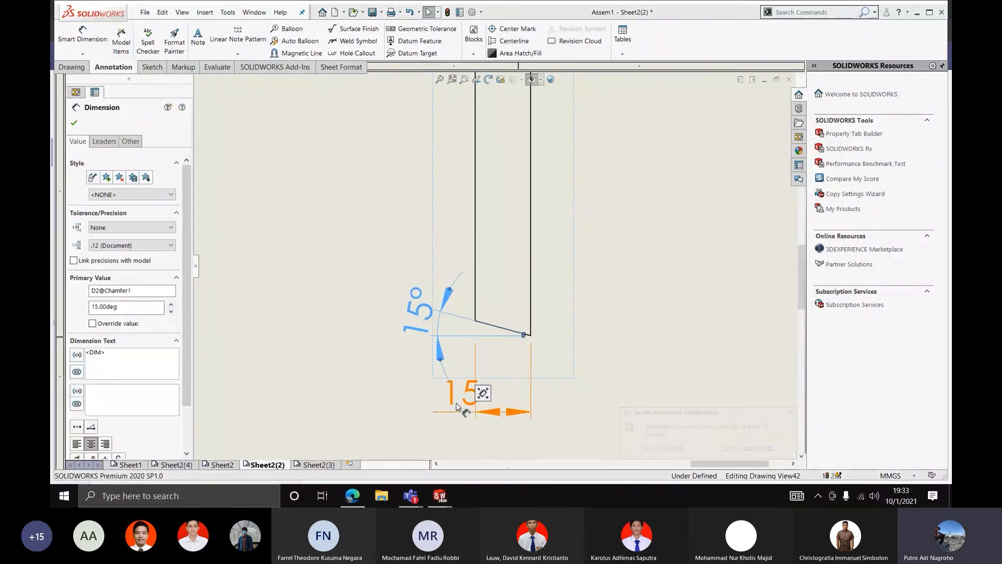
pyautogui.moveTo(464, 398); pyautogui.dragTo(506, 379)
pyautogui.scroll(5, 478, 229)
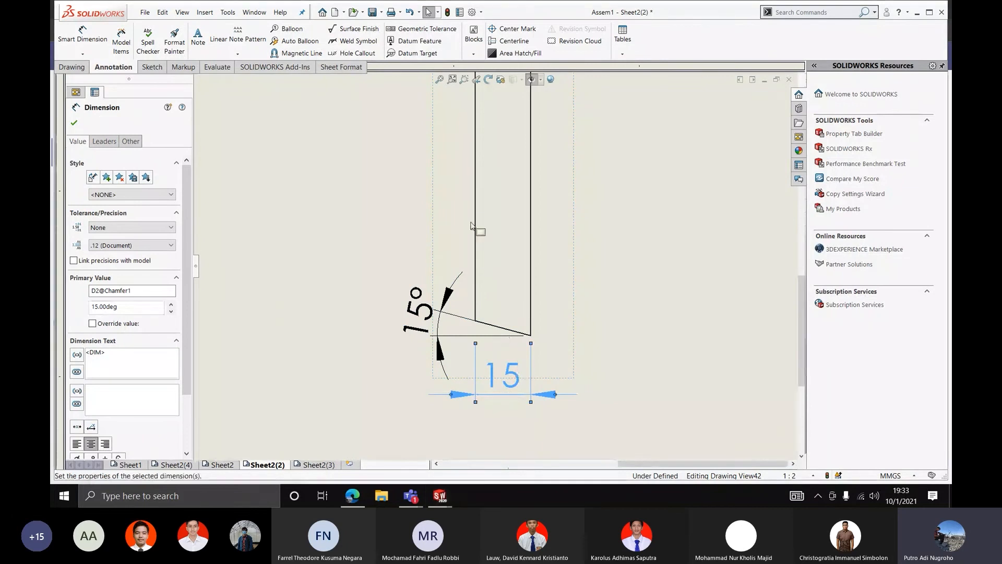
pyautogui.scroll(-2, 499, 237)
pyautogui.scroll(-3, 509, 263)
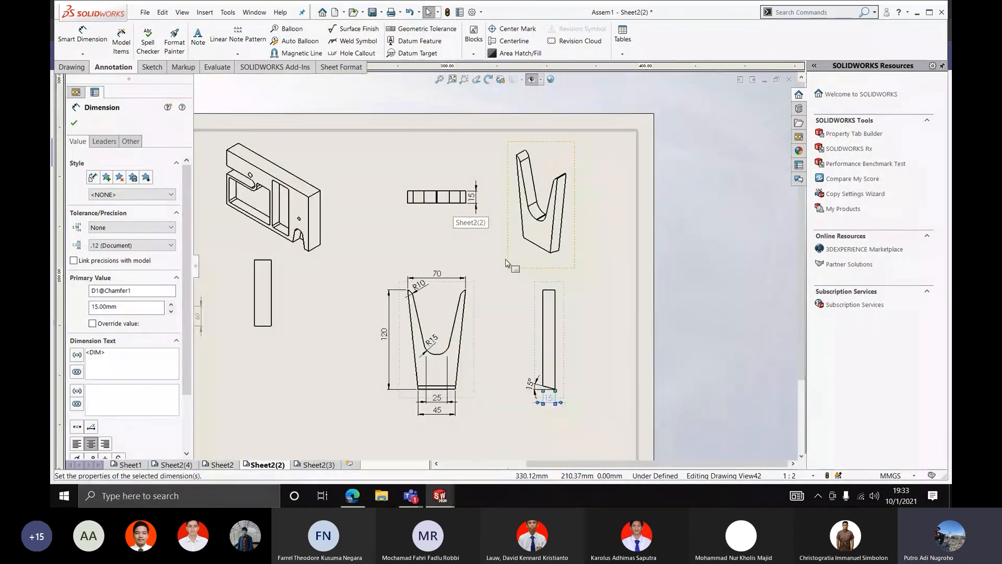
pyautogui.scroll(8, 402, 315)
pyautogui.click(379, 317)
pyautogui.scroll(-1, 379, 317)
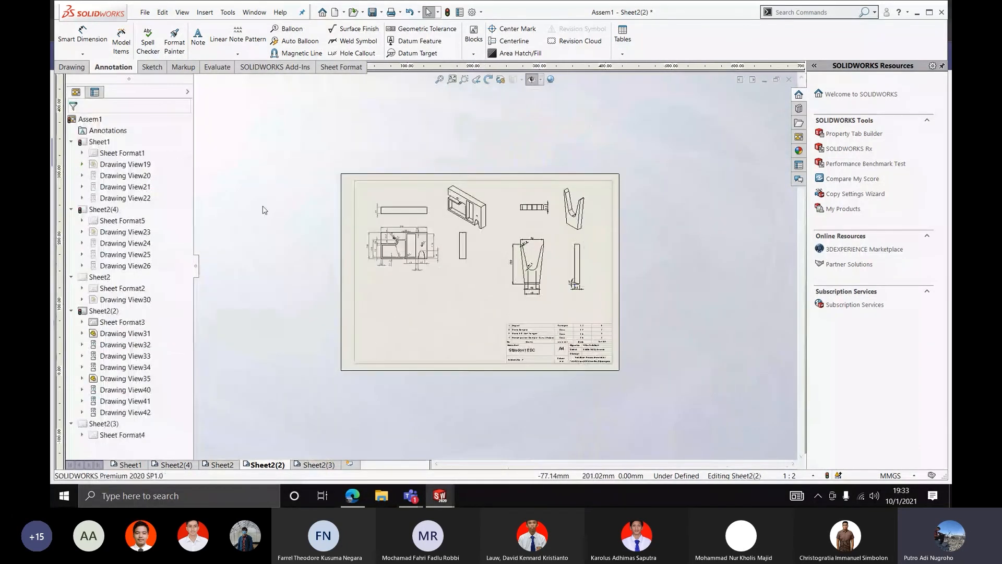
# Start a new model view and open the stand hp part from the Wadah dompet folder as its model
pyautogui.click(72, 67)
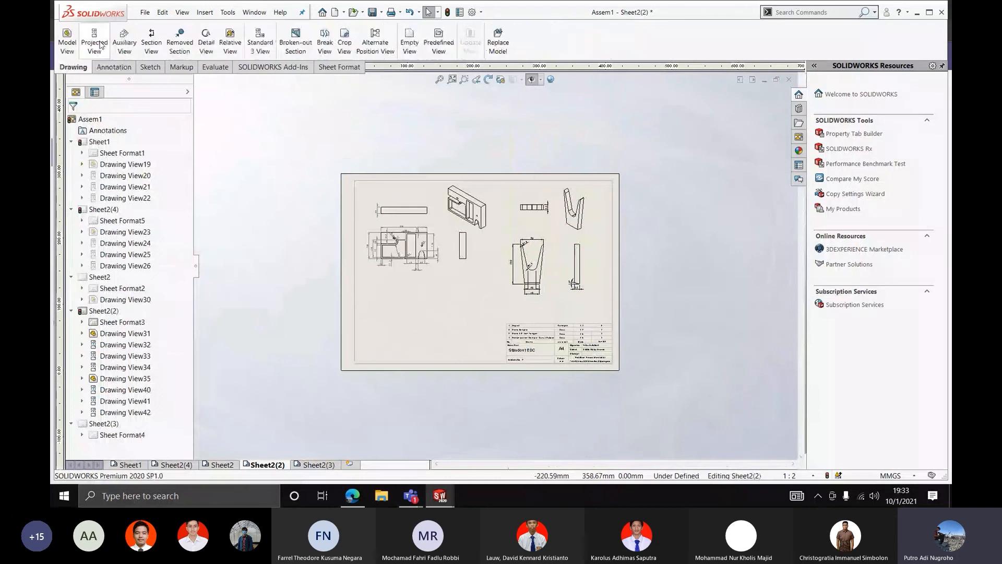
pyautogui.click(68, 39)
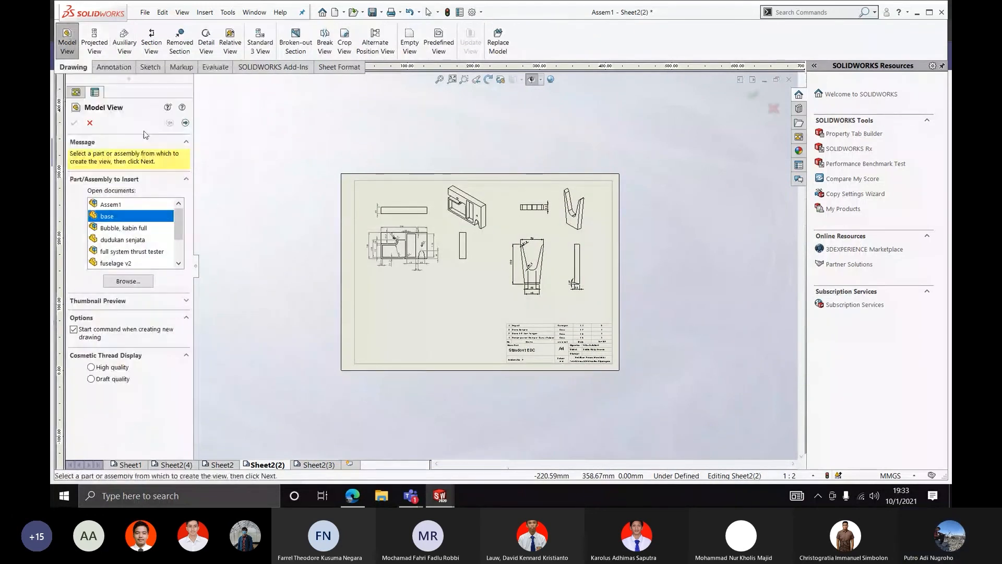
pyautogui.click(139, 285)
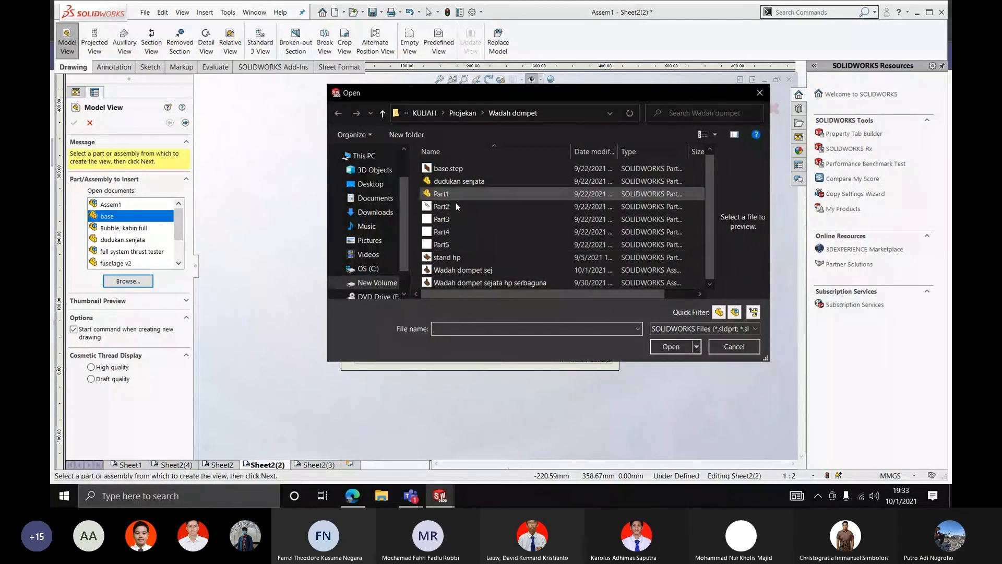
pyautogui.click(458, 255)
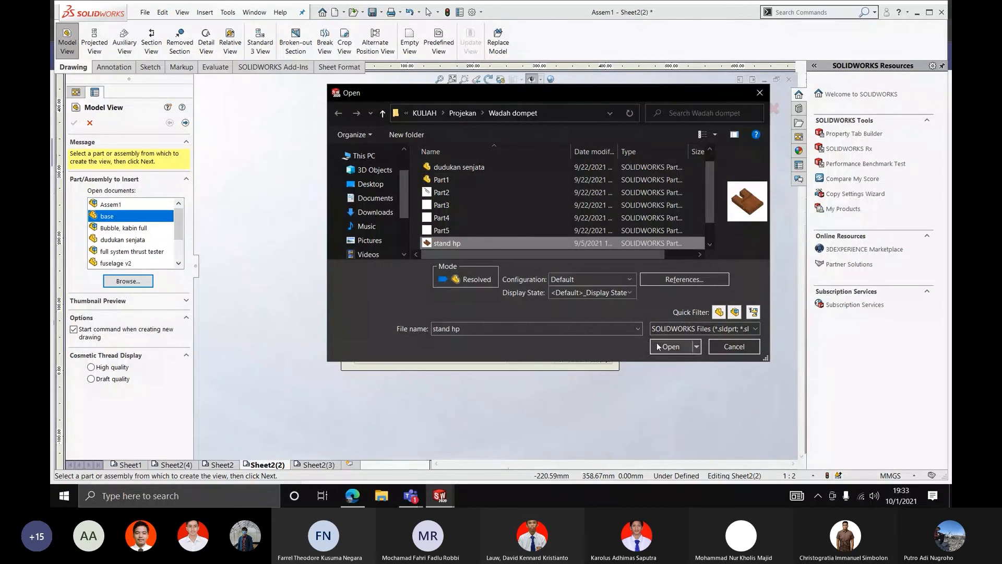
pyautogui.click(659, 346)
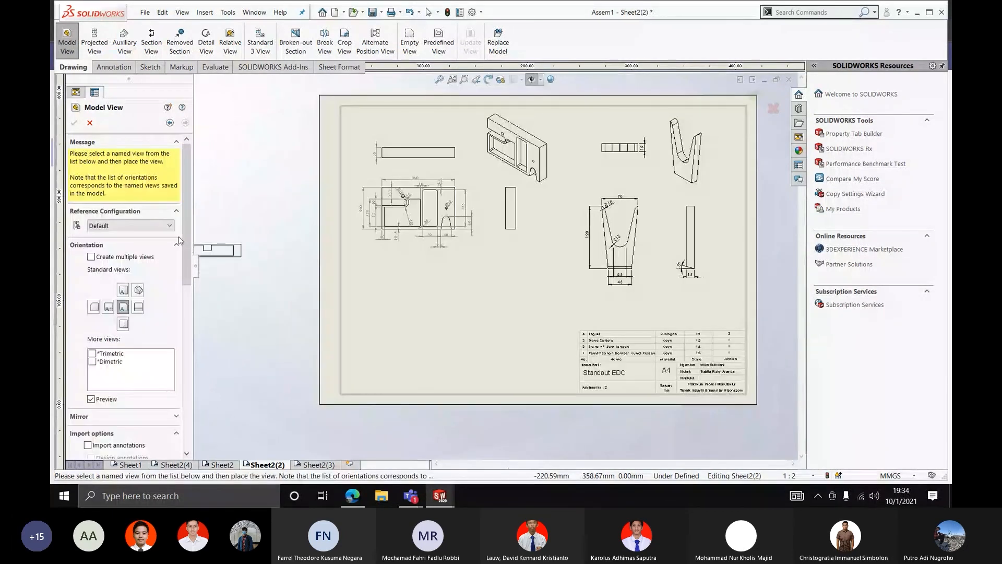
# Place the stand hp front view in the sheet's lower-left area with projected top, side and isometric views
pyautogui.click(124, 290)
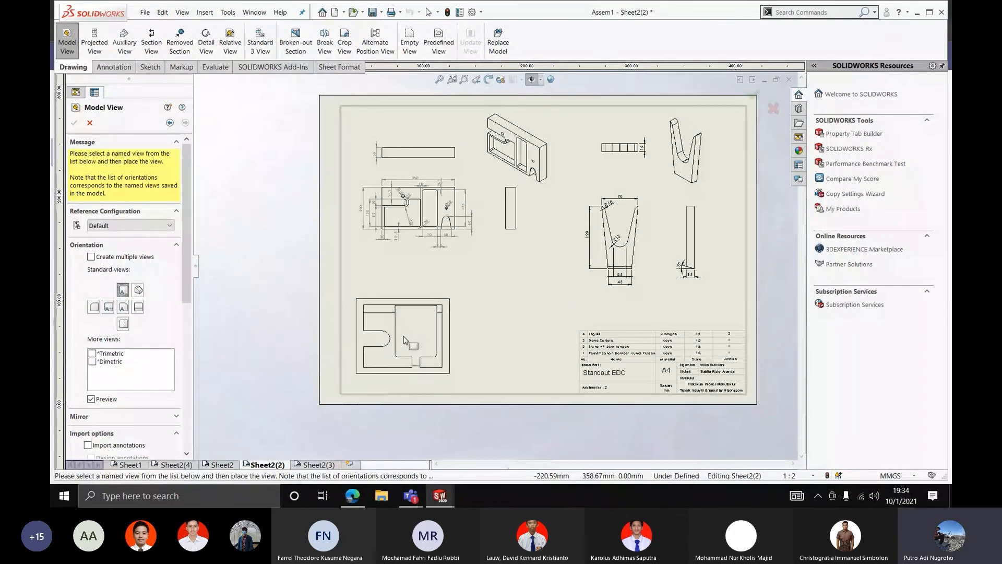
pyautogui.click(408, 334)
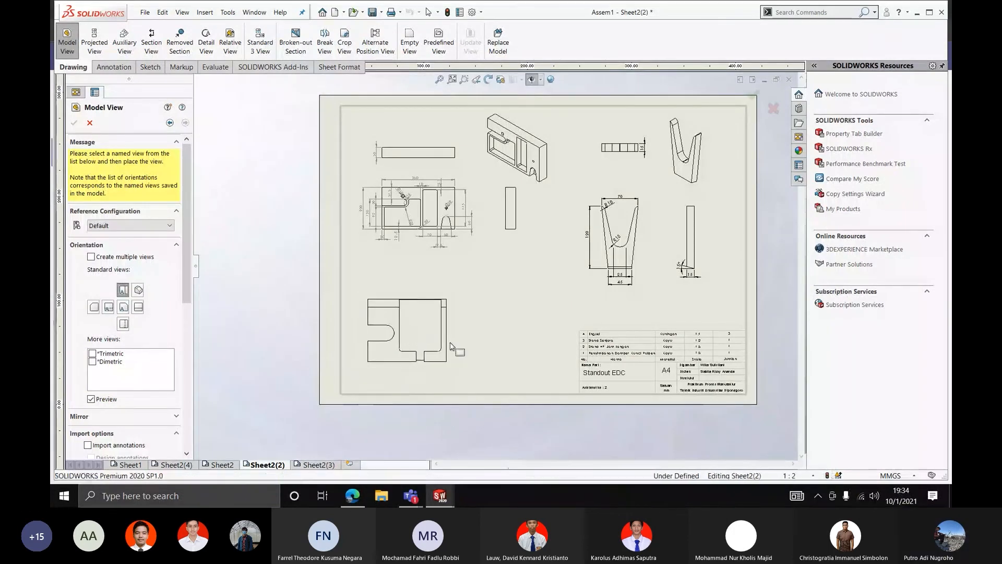
pyautogui.click(451, 274)
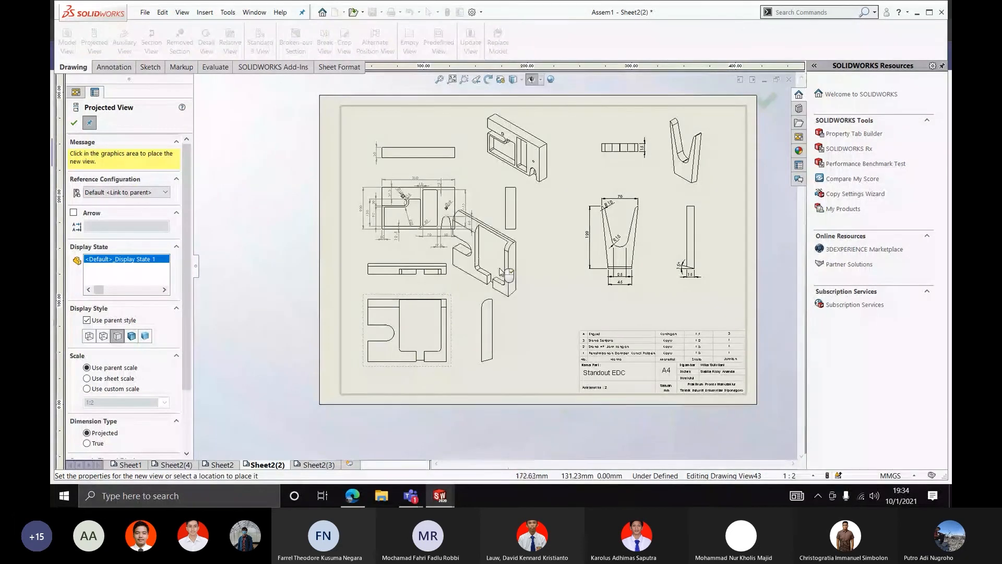
pyautogui.click(487, 251)
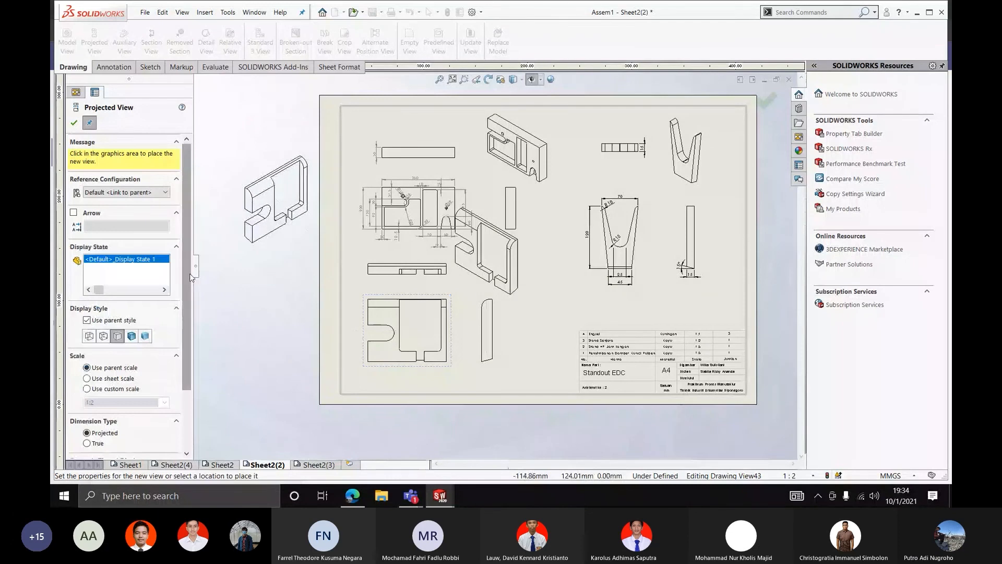
pyautogui.scroll(-3, 173, 342)
pyautogui.click(111, 312)
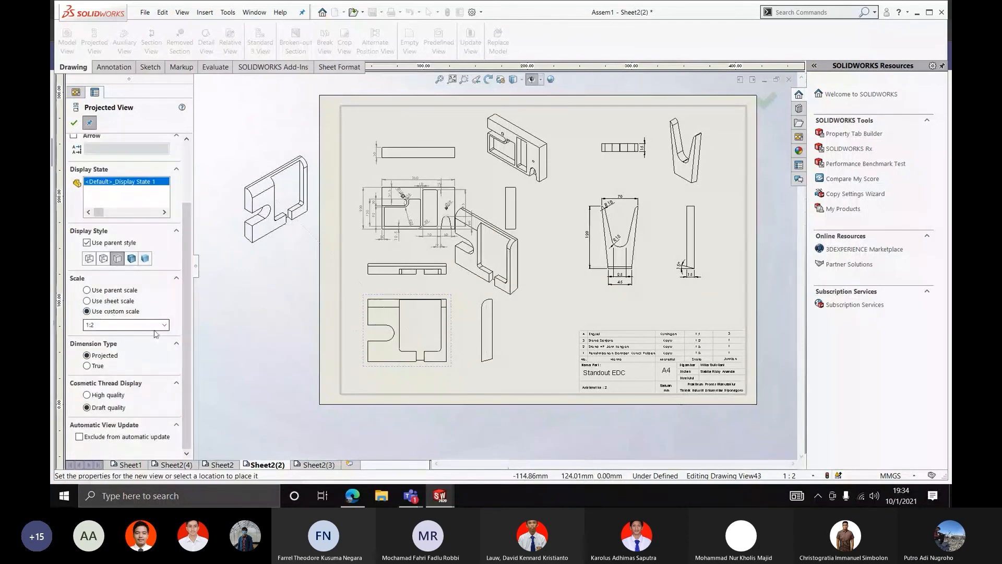
pyautogui.click(164, 325)
pyautogui.click(112, 354)
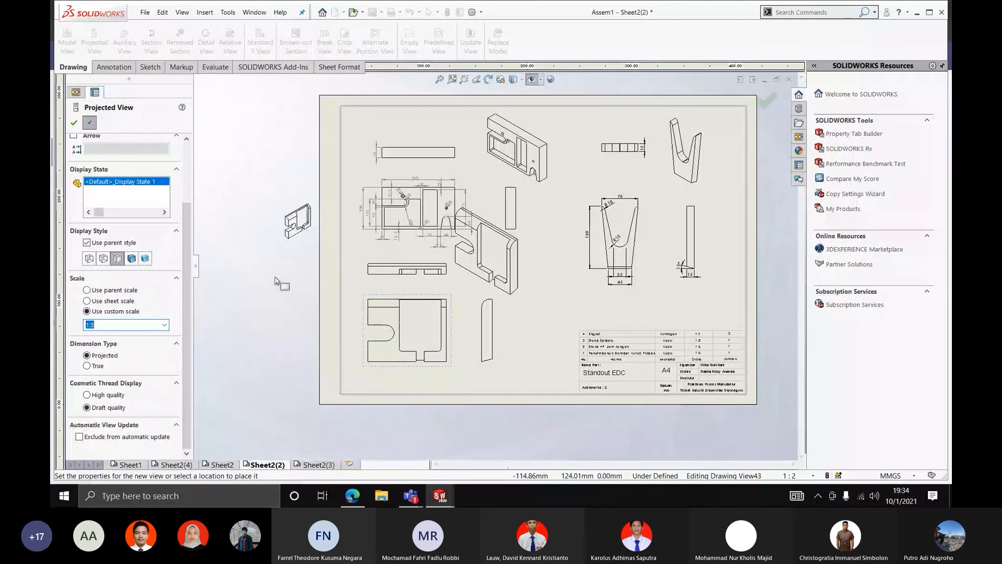
pyautogui.click(310, 293)
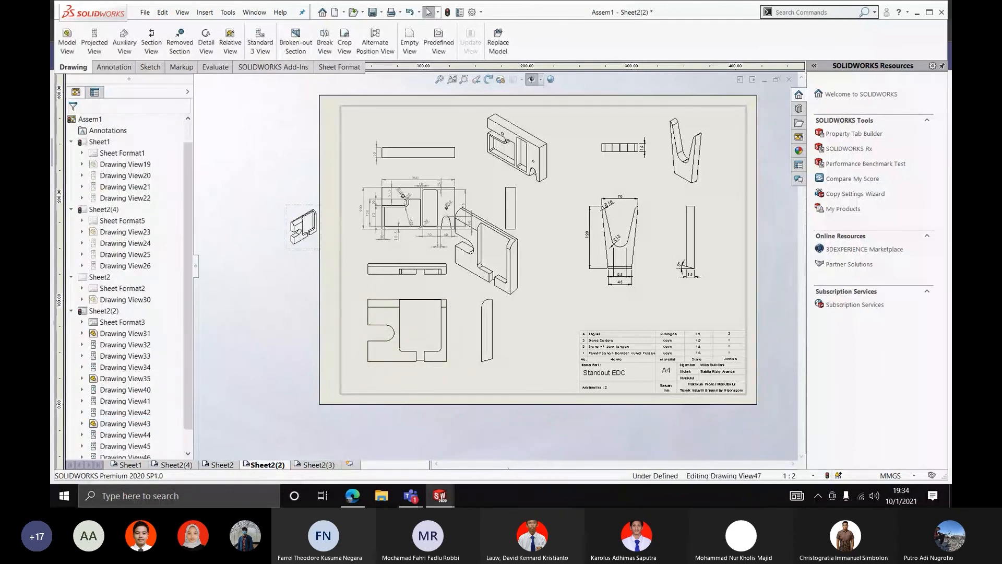
pyautogui.click(312, 254)
pyautogui.press('Delete')
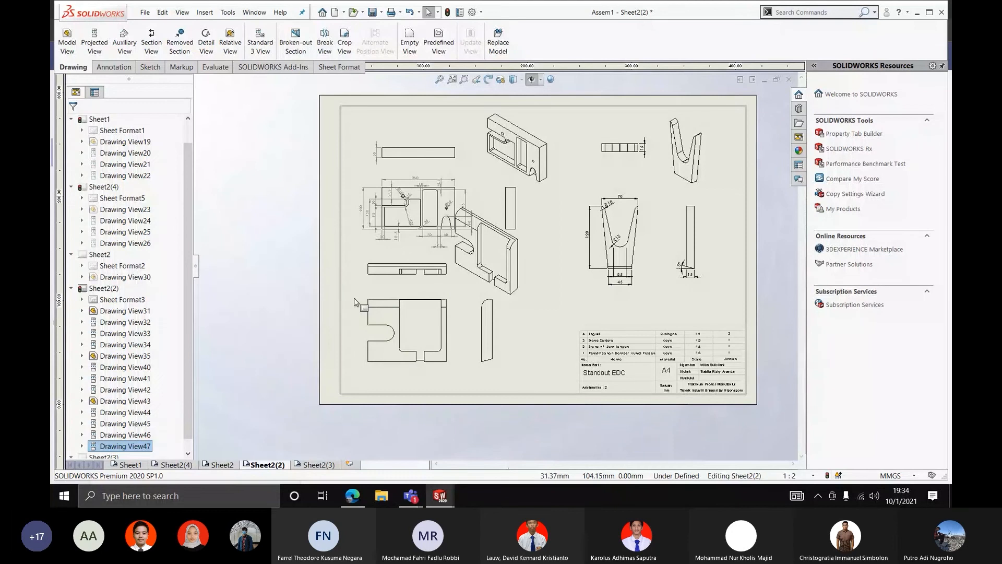
# Set the stand hp front view to a custom scale of 1:3
pyautogui.click(355, 302)
pyautogui.moveTo(187, 178); pyautogui.dragTo(189, 355)
pyautogui.click(125, 357)
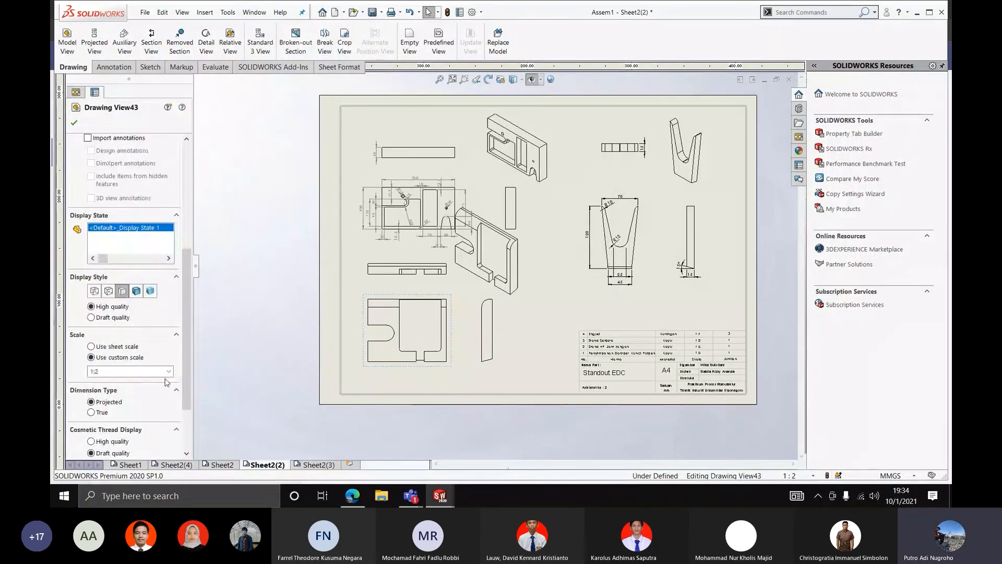
pyautogui.click(126, 371)
pyautogui.click(125, 398)
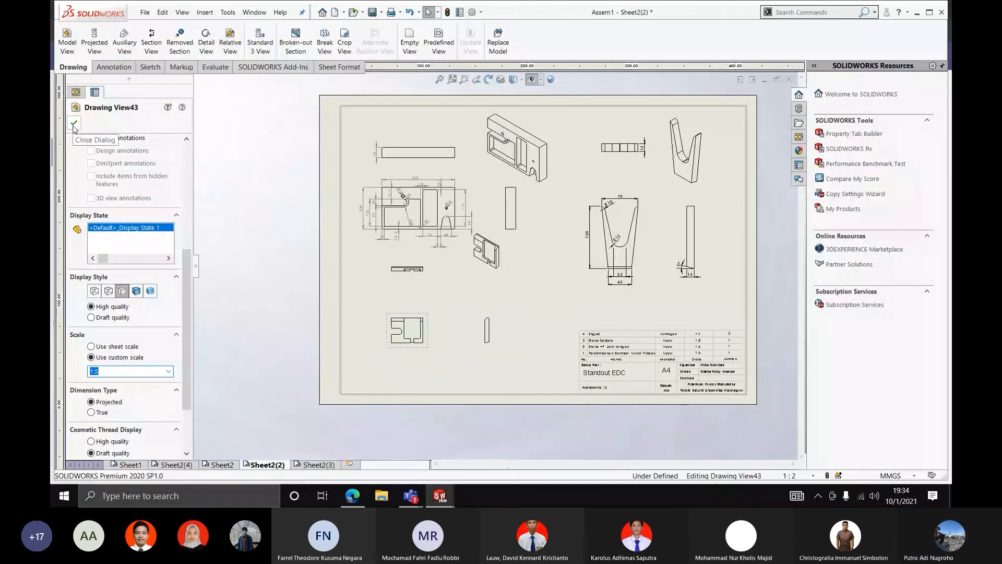
pyautogui.click(126, 372)
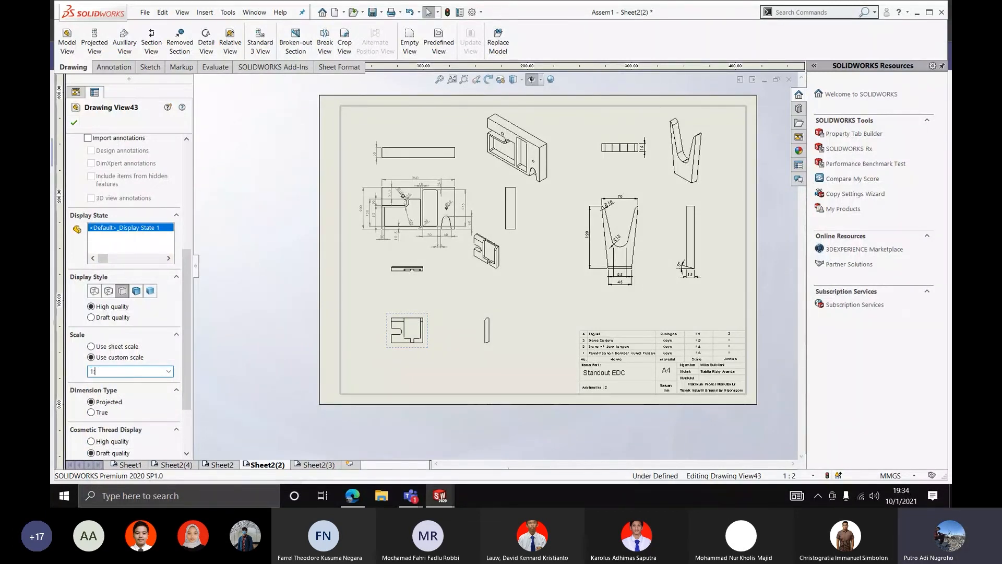
pyautogui.write('3')
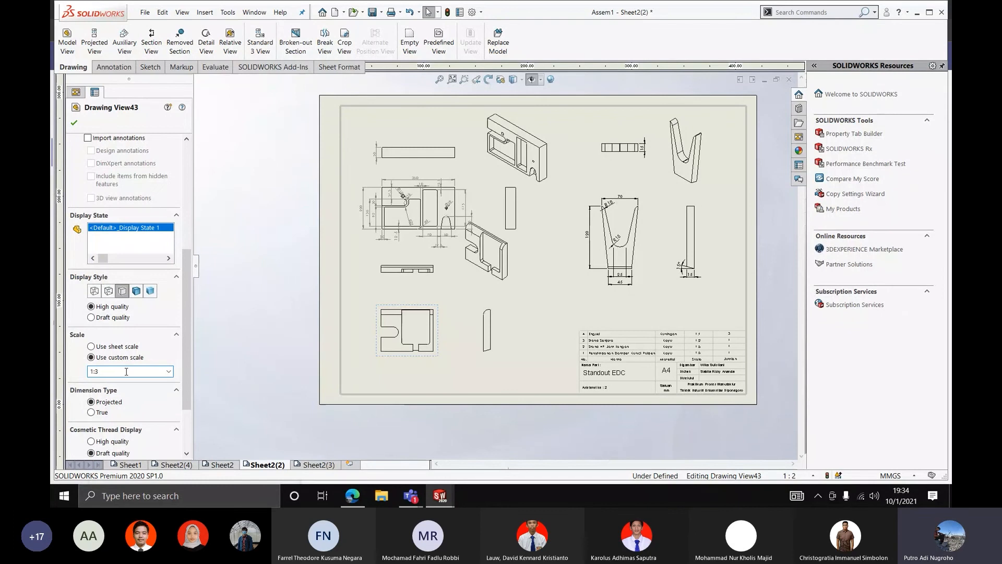
pyautogui.click(432, 298)
# Move the stand hp isometric, front and top views down, clear of the base plate's dimensions
pyautogui.scroll(-3, 432, 298)
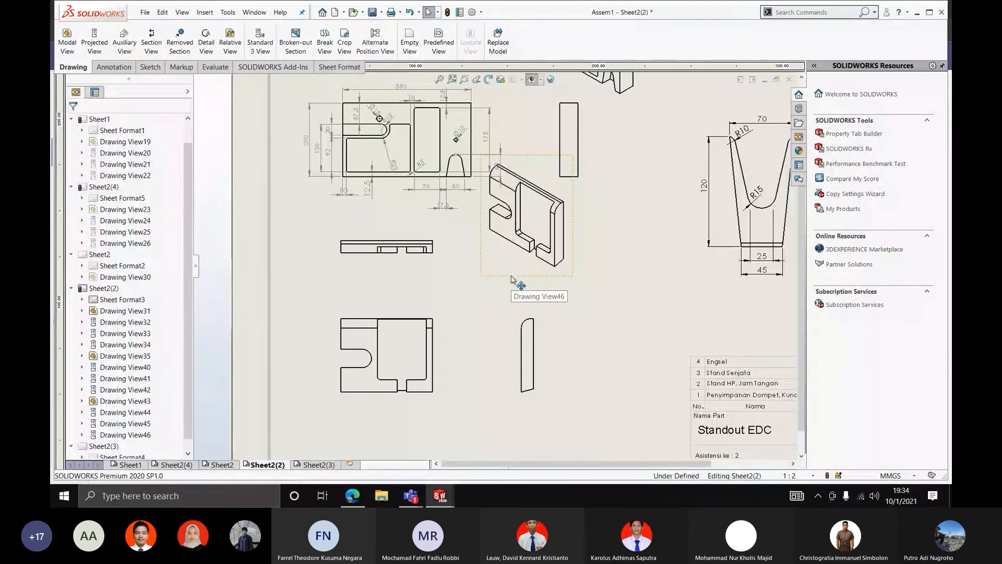
pyautogui.moveTo(512, 276); pyautogui.dragTo(508, 311)
pyautogui.click(448, 389)
pyautogui.scroll(3, 448, 390)
pyautogui.scroll(-3, 444, 360)
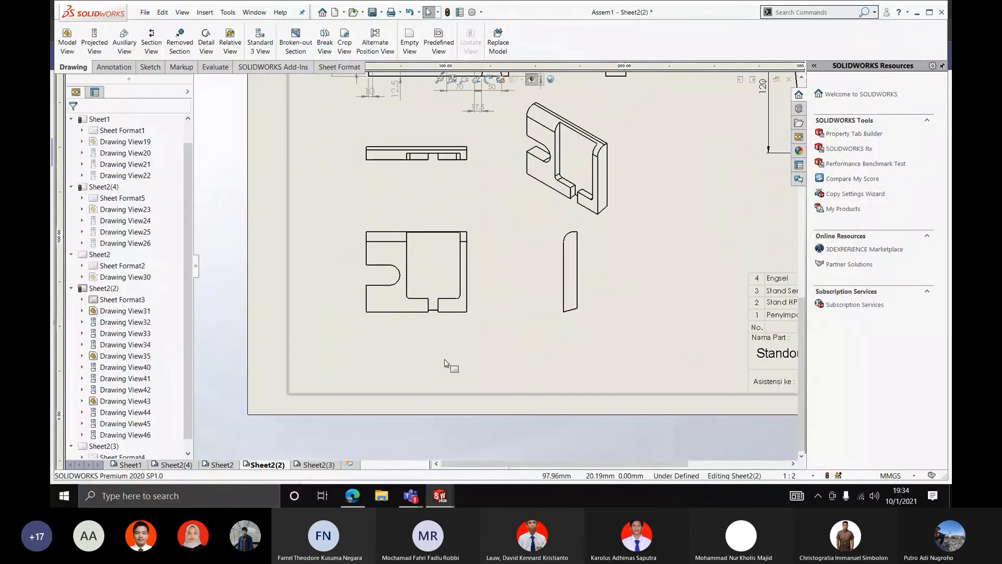
pyautogui.moveTo(435, 327); pyautogui.dragTo(435, 364)
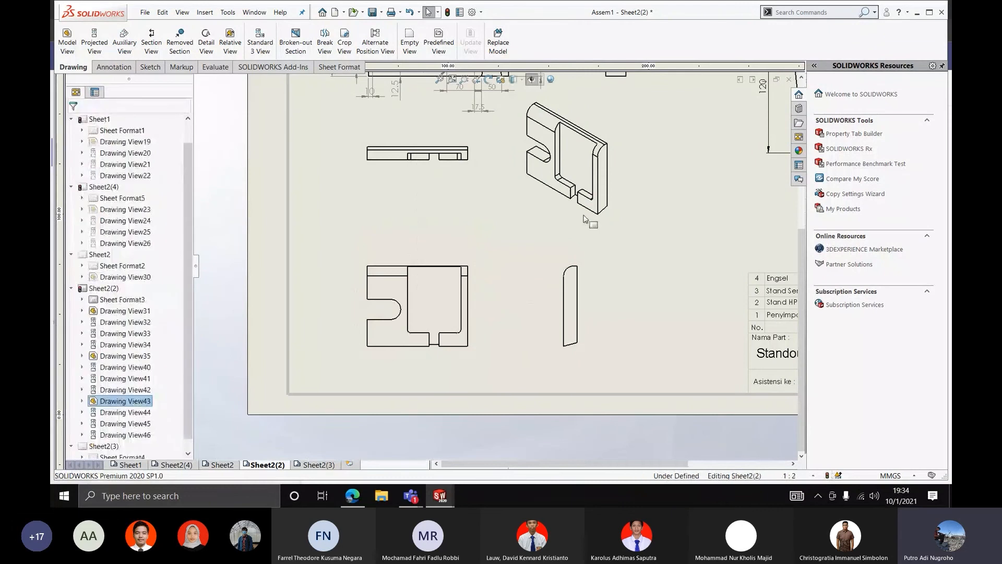
pyautogui.moveTo(579, 230); pyautogui.dragTo(586, 250)
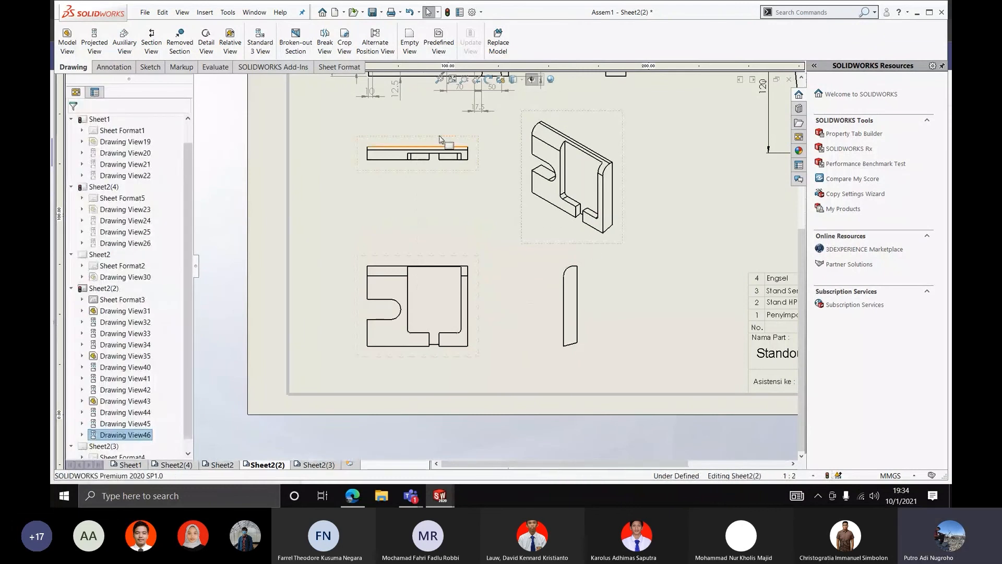
pyautogui.click(440, 160)
pyautogui.moveTo(439, 159); pyautogui.dragTo(440, 200)
pyautogui.scroll(3, 339, 218)
pyautogui.click(301, 187)
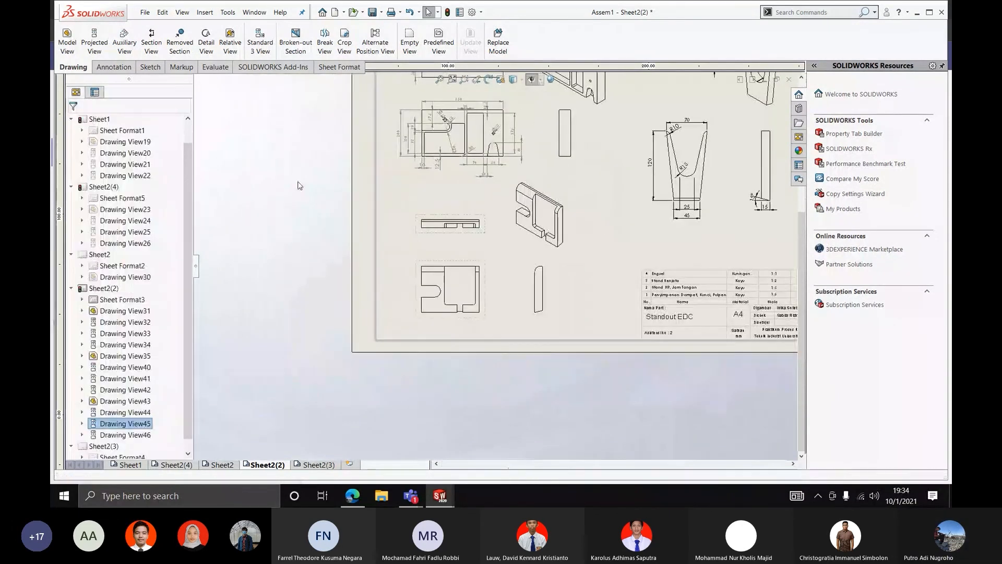
# Import the model dimensions from the entire model into the stand hp top, front and side views
pyautogui.scroll(1, 300, 186)
pyautogui.click(124, 68)
pyautogui.click(121, 44)
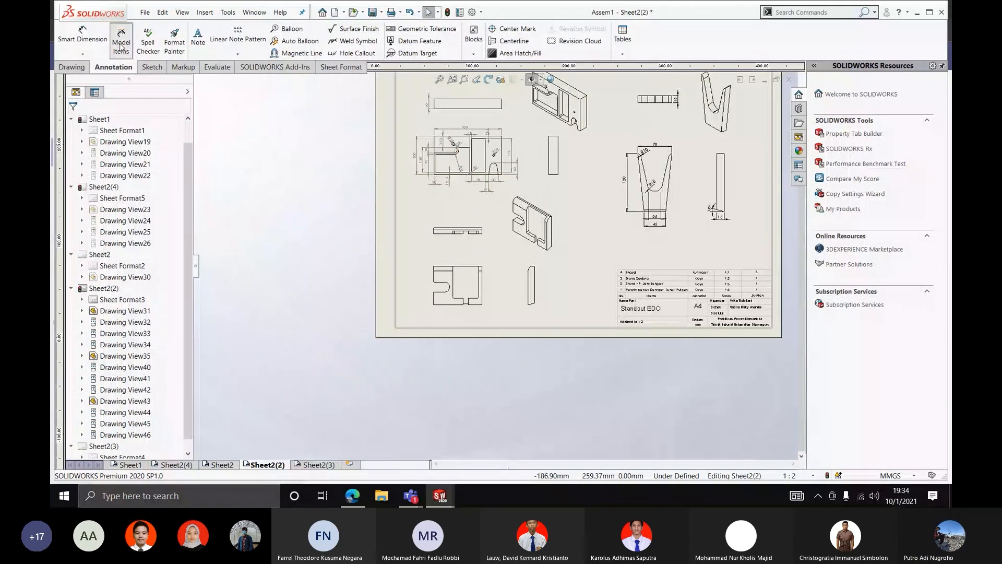
pyautogui.scroll(-5, 493, 267)
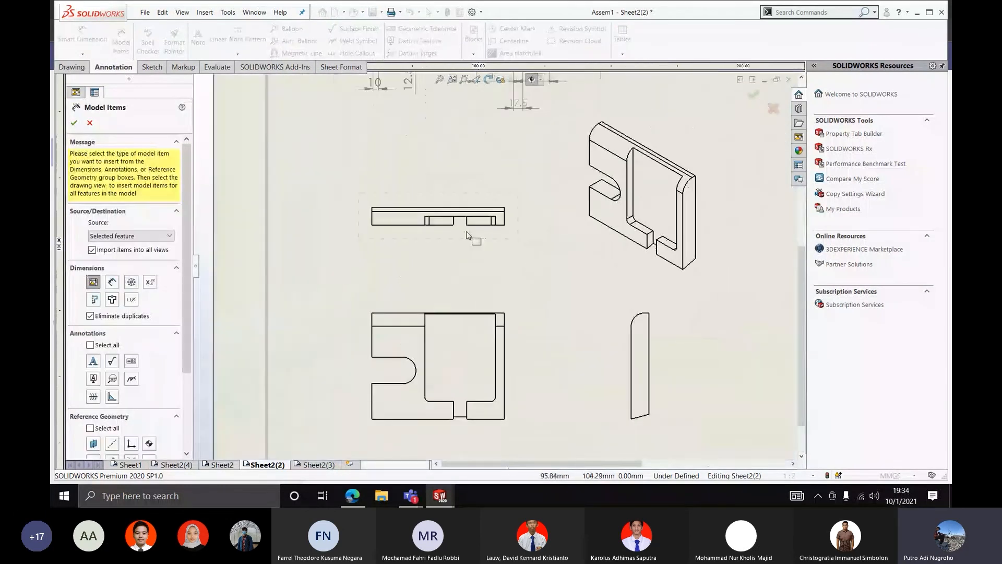
pyautogui.click(463, 230)
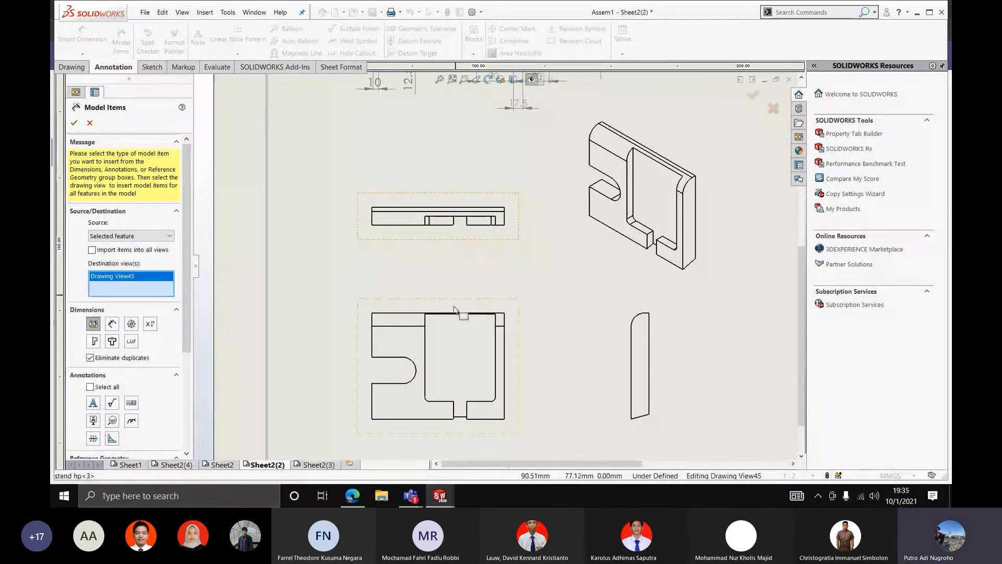
pyautogui.click(492, 321)
pyautogui.click(632, 342)
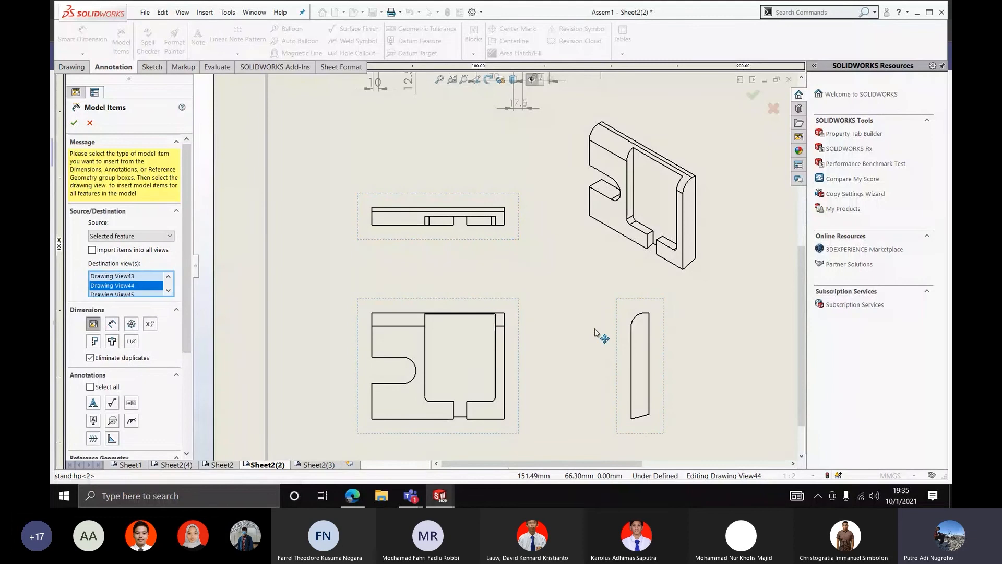
pyautogui.click(74, 123)
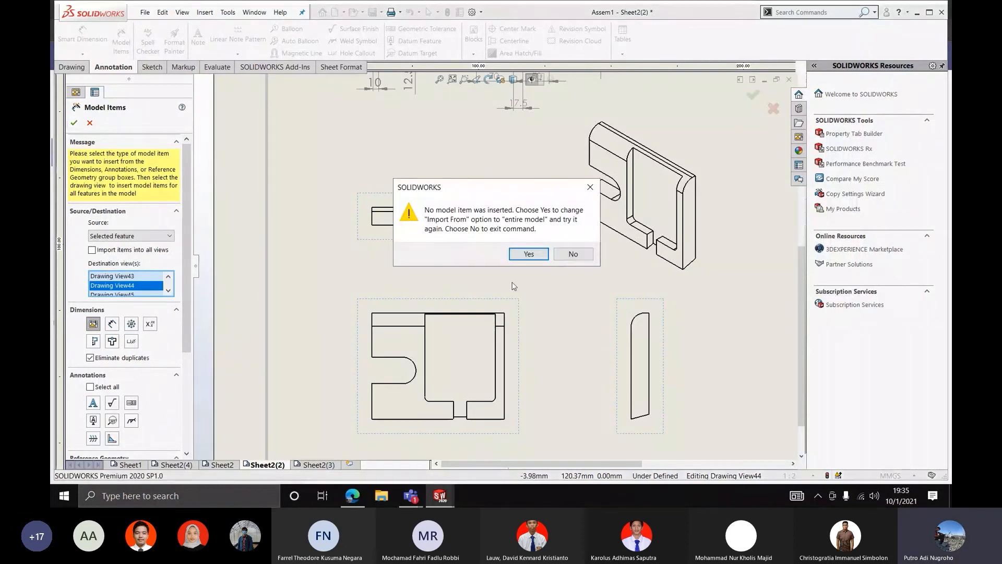
pyautogui.click(526, 254)
# On the stand hp front view, place the 150 width above the 50 dimension and raise the 80 and 10 dimensions above the upper edge
pyautogui.scroll(1, 414, 285)
pyautogui.scroll(-2, 418, 291)
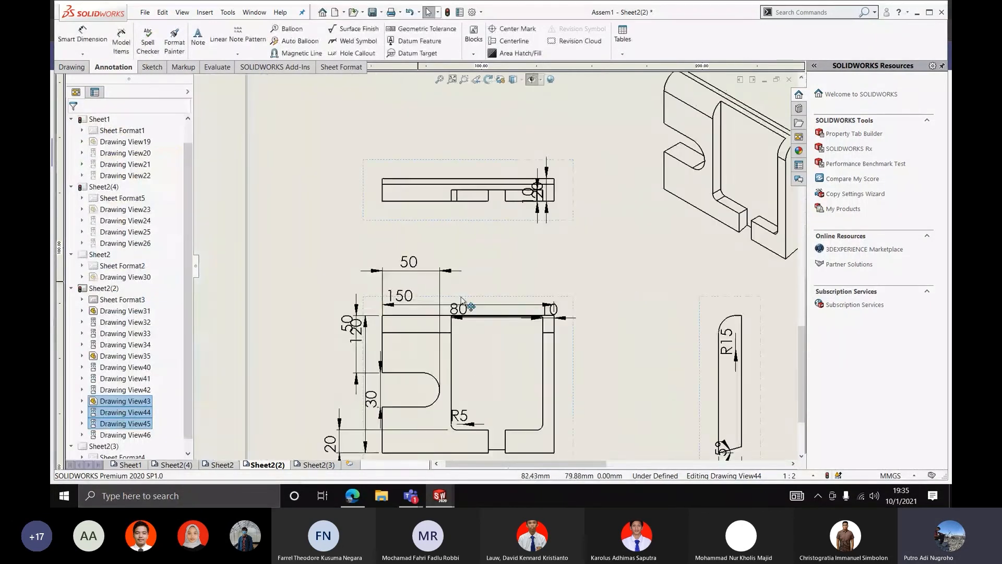
pyautogui.moveTo(416, 299)
pyautogui.mouseDown()
pyautogui.moveTo(446, 256)
pyautogui.moveTo(422, 285)
pyautogui.mouseUp()
pyautogui.scroll(-2, 429, 282)
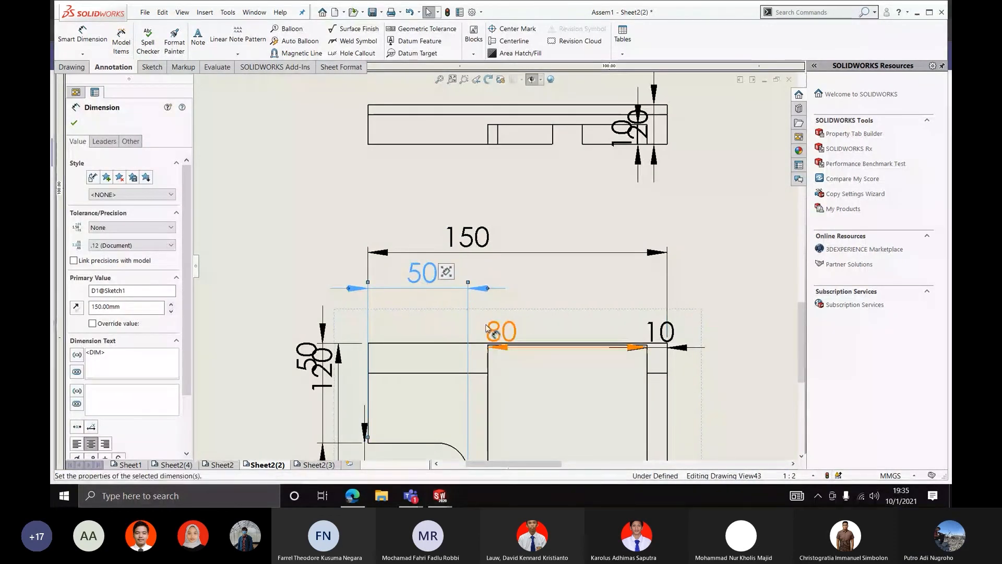
pyautogui.scroll(1, 505, 337)
pyautogui.moveTo(505, 337); pyautogui.dragTo(574, 308)
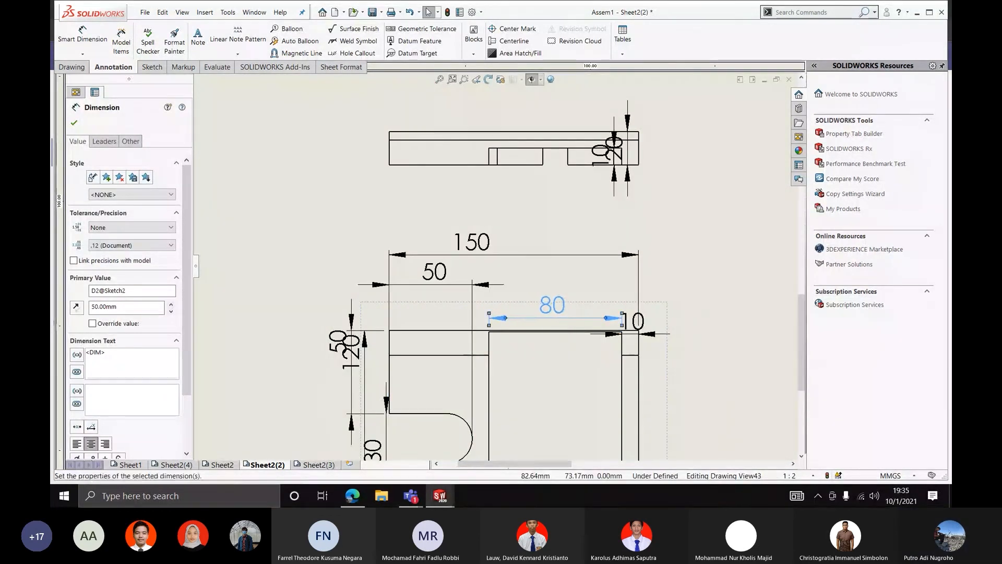
pyautogui.moveTo(638, 329); pyautogui.dragTo(633, 313)
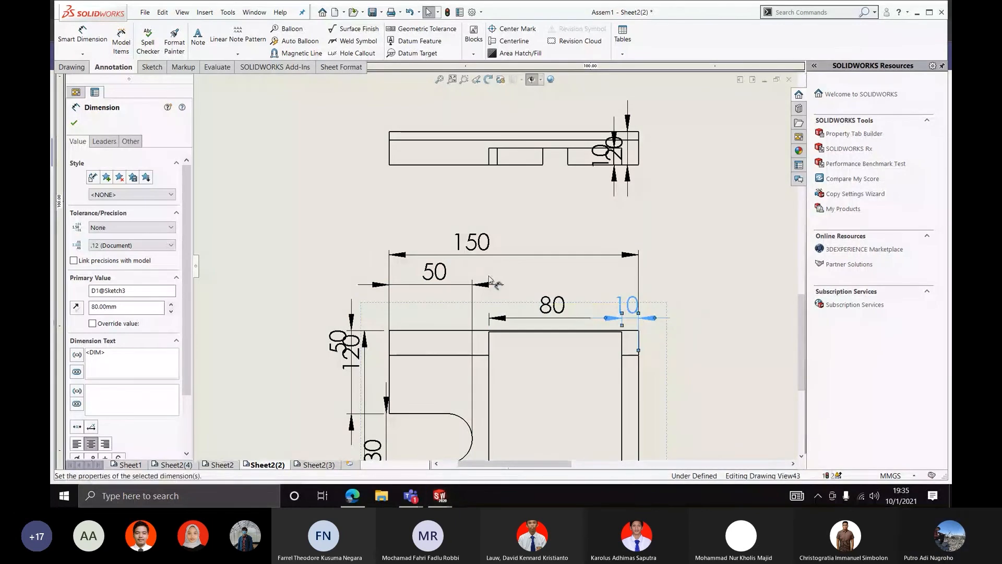
# Move the 120 height outermost on the front view's left side and line up the 20, 30 and 50 dimensions inside it
pyautogui.moveTo(377, 434); pyautogui.dragTo(437, 352, button='middle')
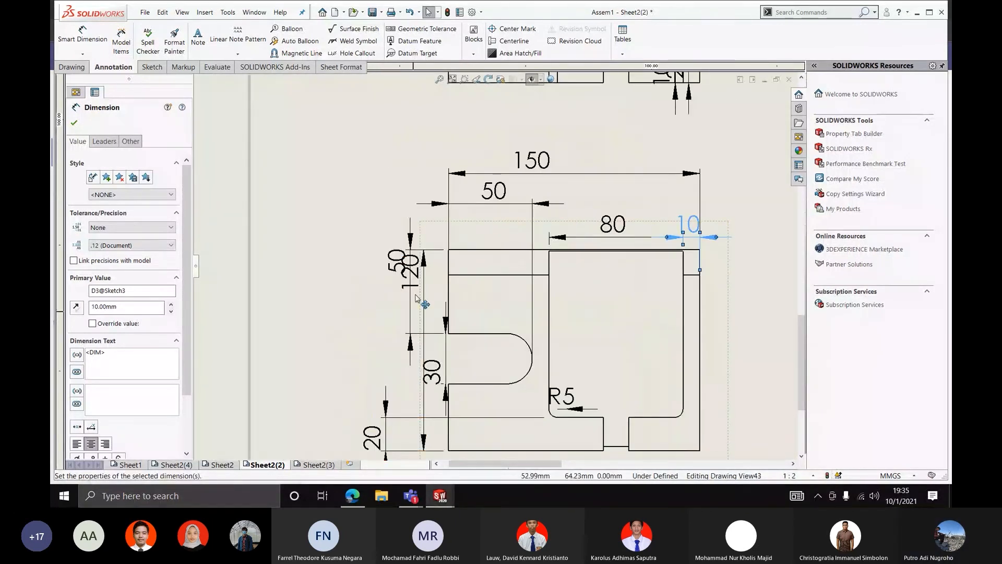
pyautogui.moveTo(410, 284); pyautogui.dragTo(356, 353)
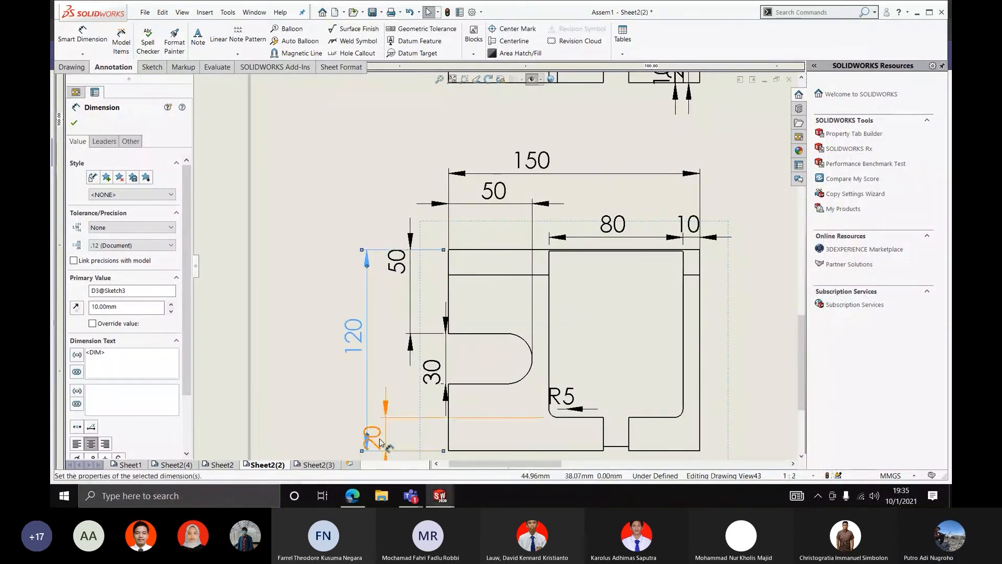
pyautogui.moveTo(382, 443); pyautogui.dragTo(427, 431)
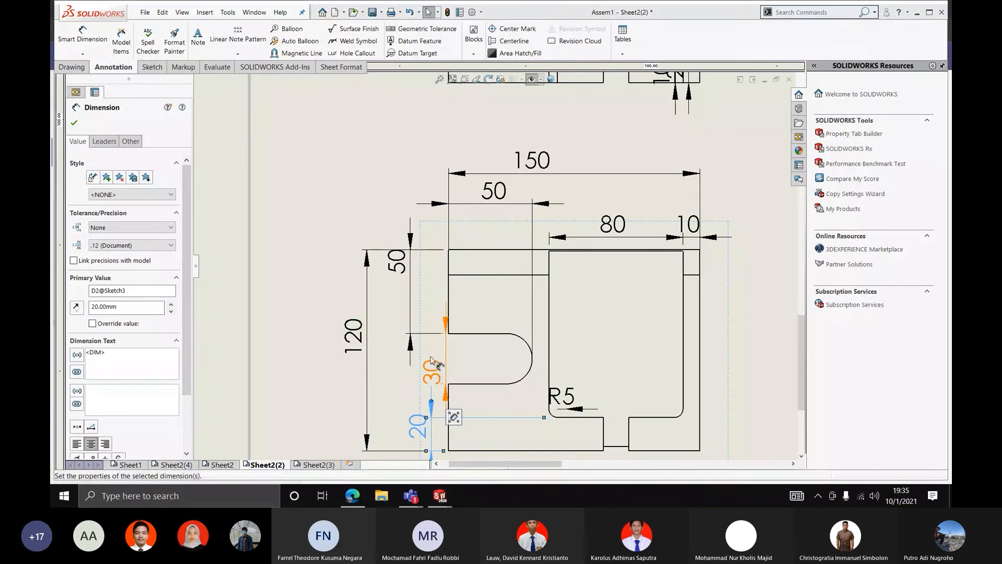
pyautogui.moveTo(432, 371); pyautogui.dragTo(419, 338)
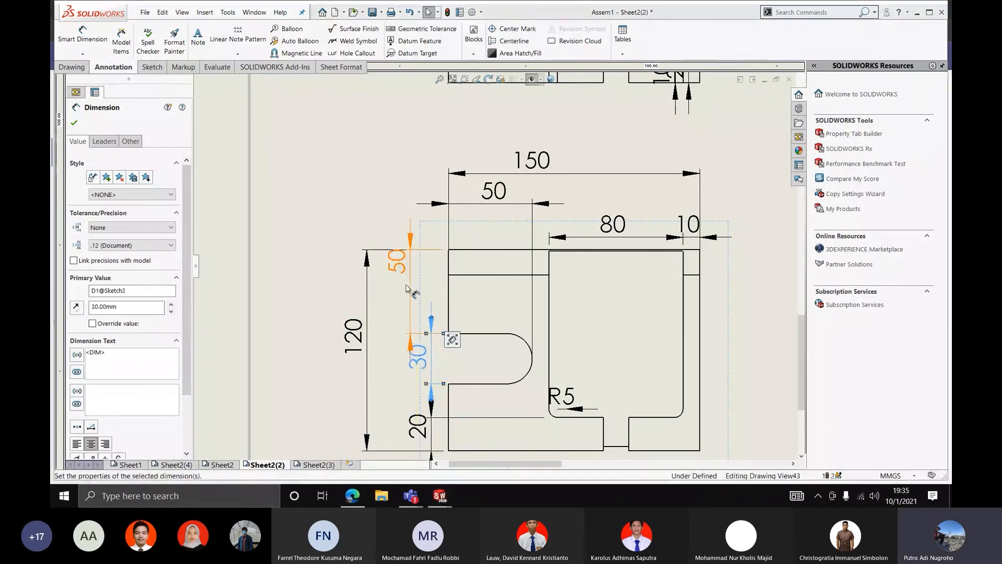
pyautogui.moveTo(399, 263); pyautogui.dragTo(421, 301)
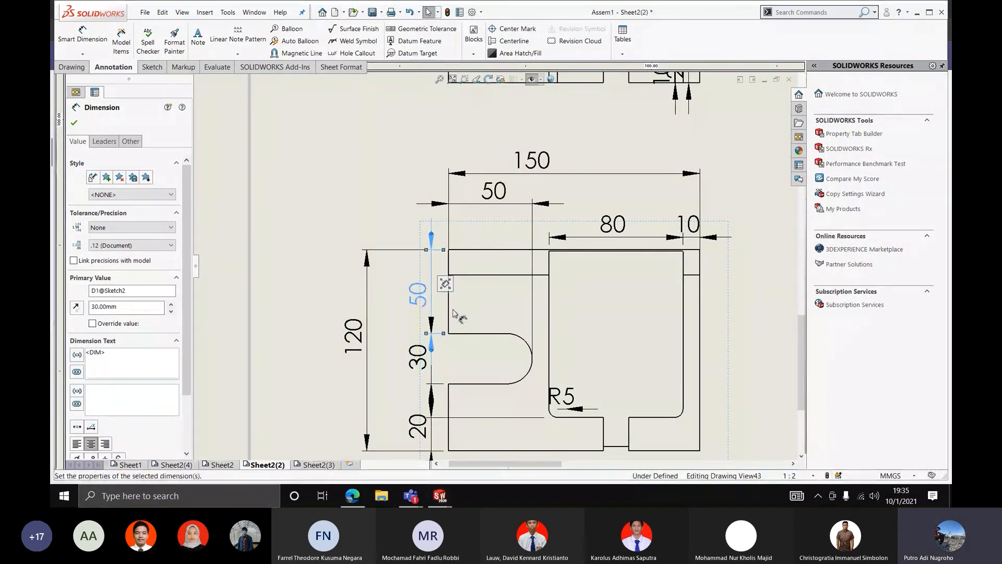
# Place the R5 radius at an angle outside the pocket's lower-left corner on the stand hp front view
pyautogui.scroll(2, 470, 319)
pyautogui.scroll(-2, 543, 357)
pyautogui.moveTo(543, 357)
pyautogui.mouseDown()
pyautogui.moveTo(546, 339)
pyautogui.moveTo(509, 371)
pyautogui.mouseUp()
pyautogui.scroll(2, 574, 209)
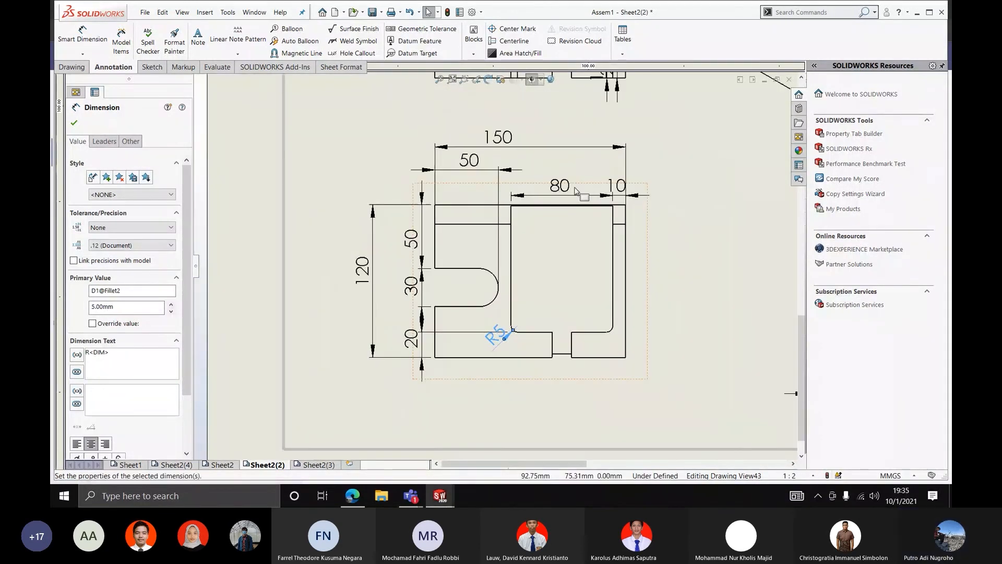
# Align the 80 and 10 dimensions with the horizontal 50 dimension beneath the 150 width
pyautogui.scroll(-2, 579, 192)
pyautogui.moveTo(537, 210); pyautogui.dragTo(549, 175)
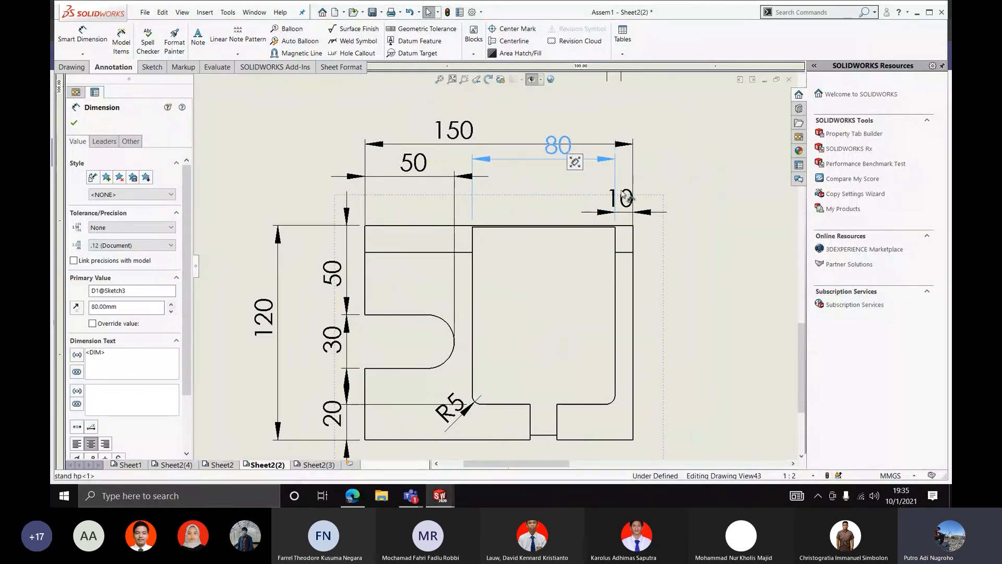
pyautogui.click(641, 213)
pyautogui.moveTo(649, 213); pyautogui.dragTo(650, 179)
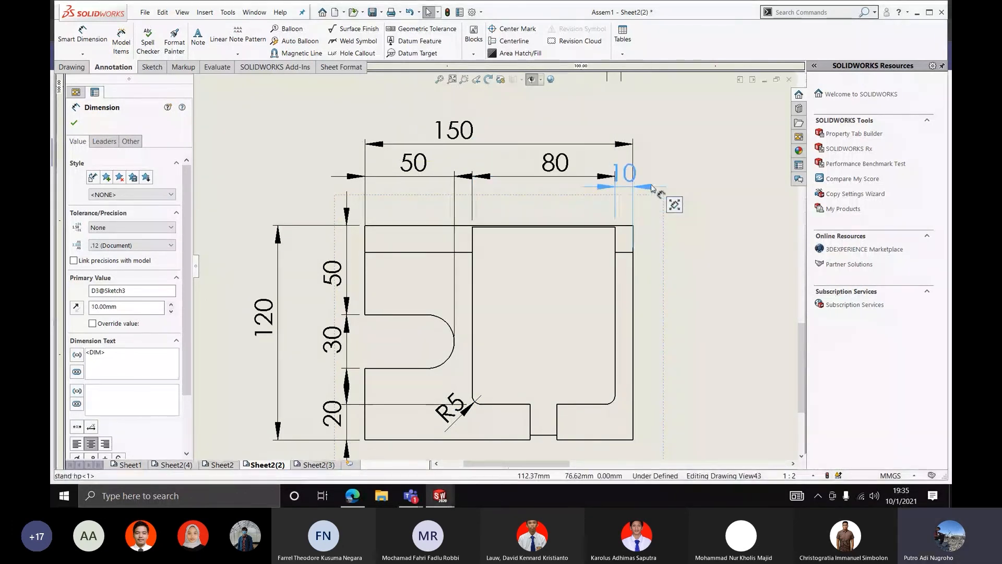
pyautogui.scroll(5, 554, 230)
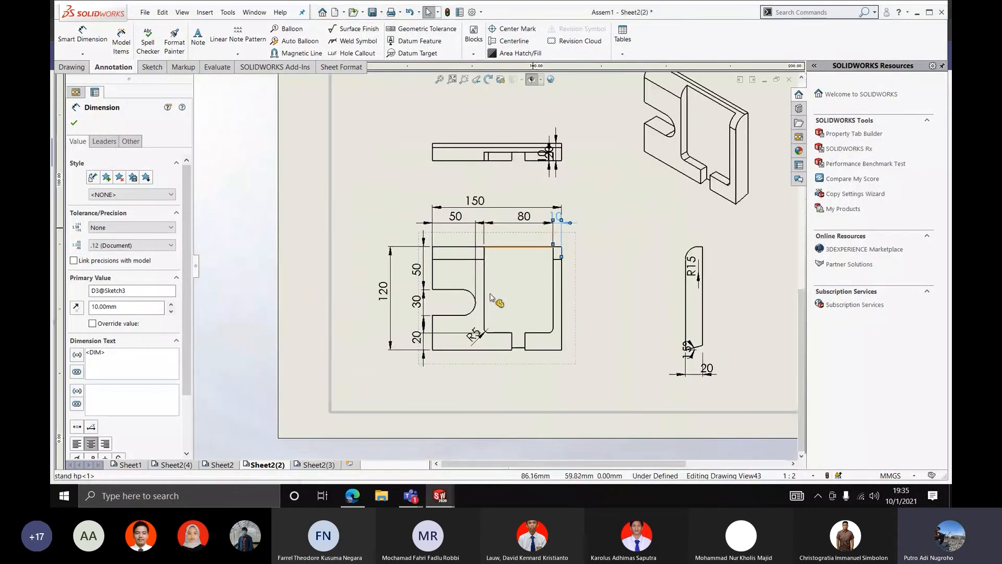
# Move the 10 and 20 thickness dimensions outside the right end of the stand hp top view, with the 20 outermost
pyautogui.scroll(-1, 461, 144)
pyautogui.scroll(-5, 463, 145)
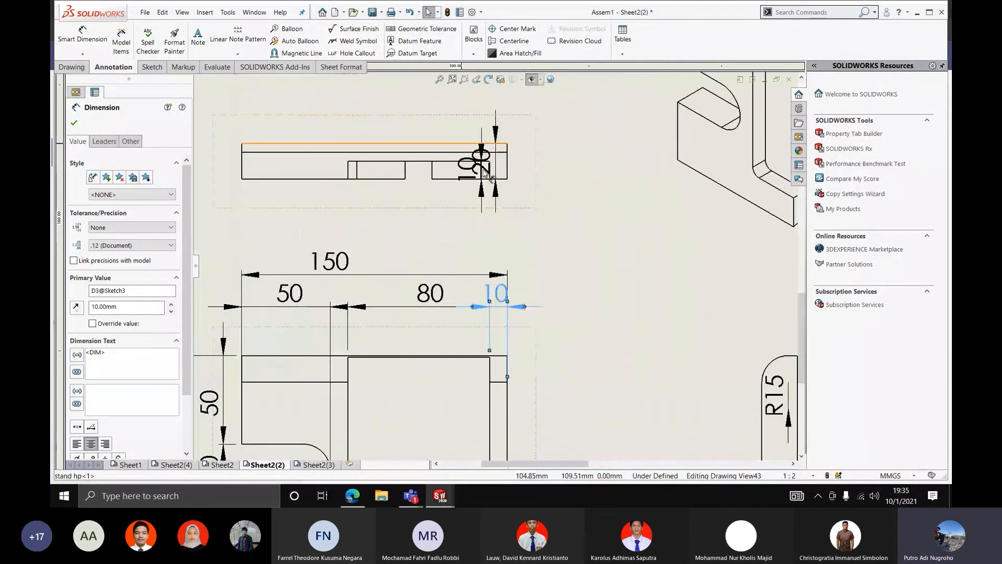
pyautogui.moveTo(476, 179)
pyautogui.mouseDown()
pyautogui.moveTo(605, 178)
pyautogui.moveTo(461, 180)
pyautogui.moveTo(554, 191)
pyautogui.moveTo(563, 171)
pyautogui.mouseUp()
pyautogui.scroll(5, 589, 327)
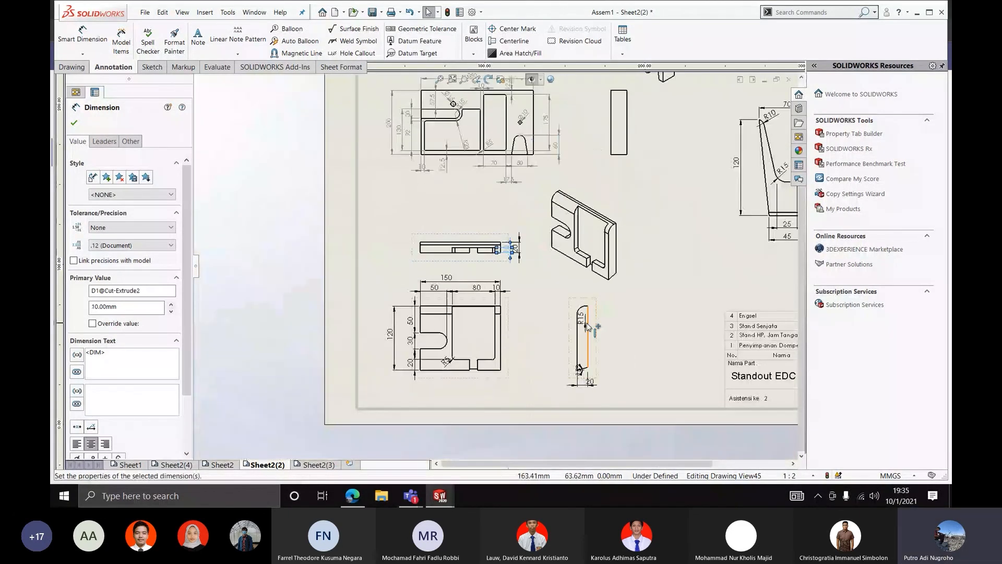
# On the stand hp side view, place R15 outside the rounded corner, 15° beyond the right edge, and centre the 20 dimension's text
pyautogui.scroll(-3, 585, 344)
pyautogui.scroll(-2, 506, 313)
pyautogui.click(505, 313)
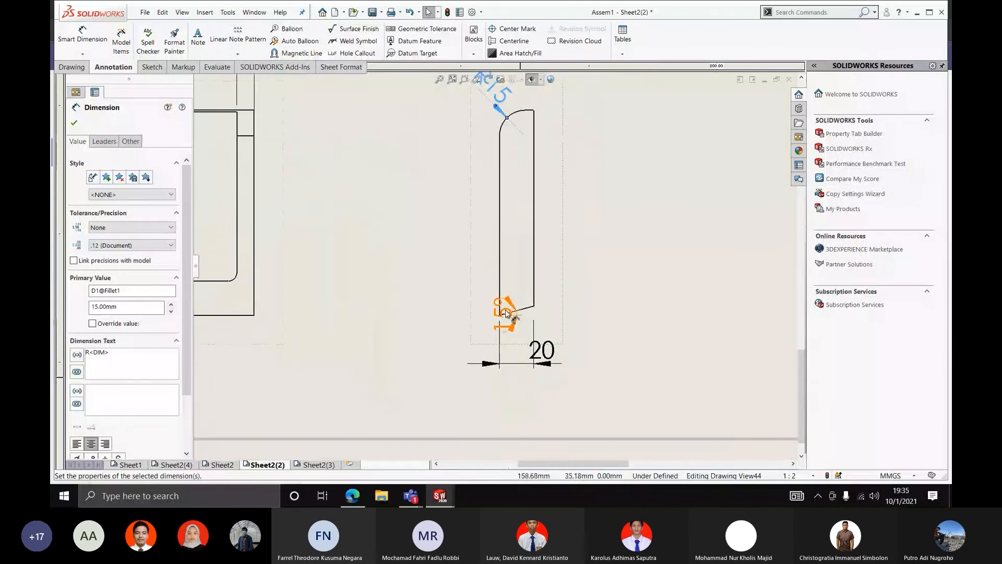
pyautogui.moveTo(505, 313); pyautogui.dragTo(577, 306)
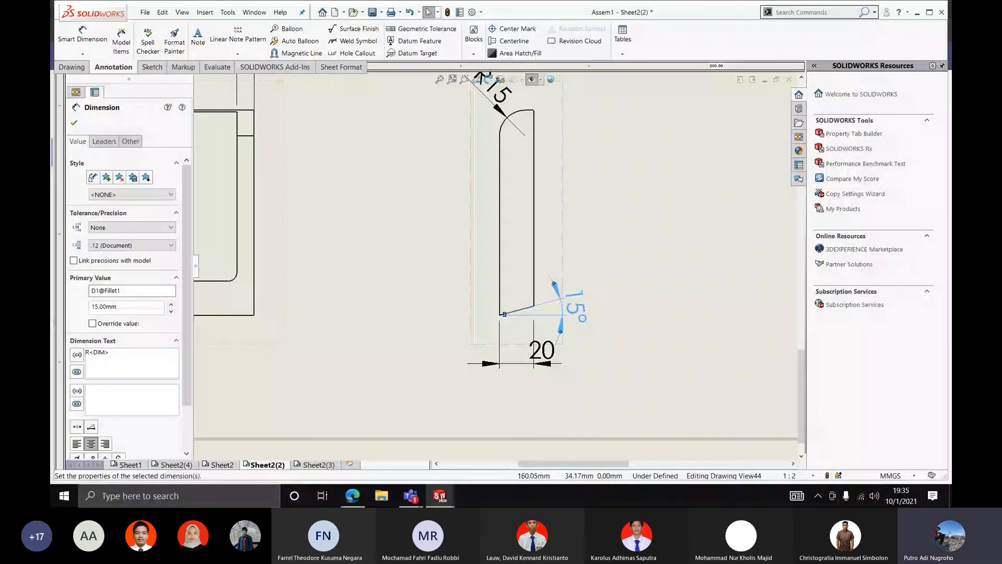
pyautogui.moveTo(541, 350); pyautogui.dragTo(516, 350)
pyautogui.scroll(11, 502, 290)
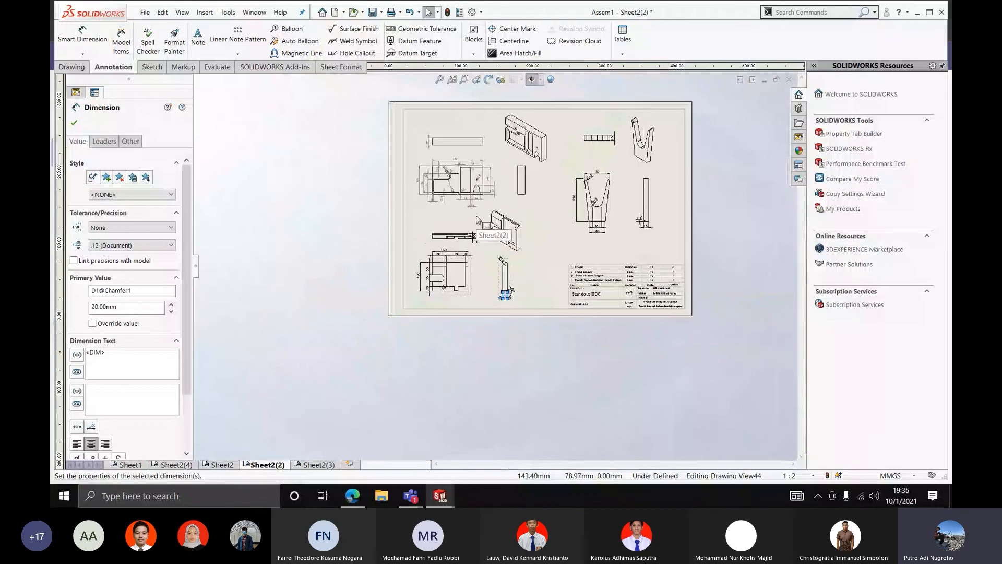
# Show hidden lines as dashed in the base plate's front view and its linked top, side and isometric views
pyautogui.scroll(-2, 469, 196)
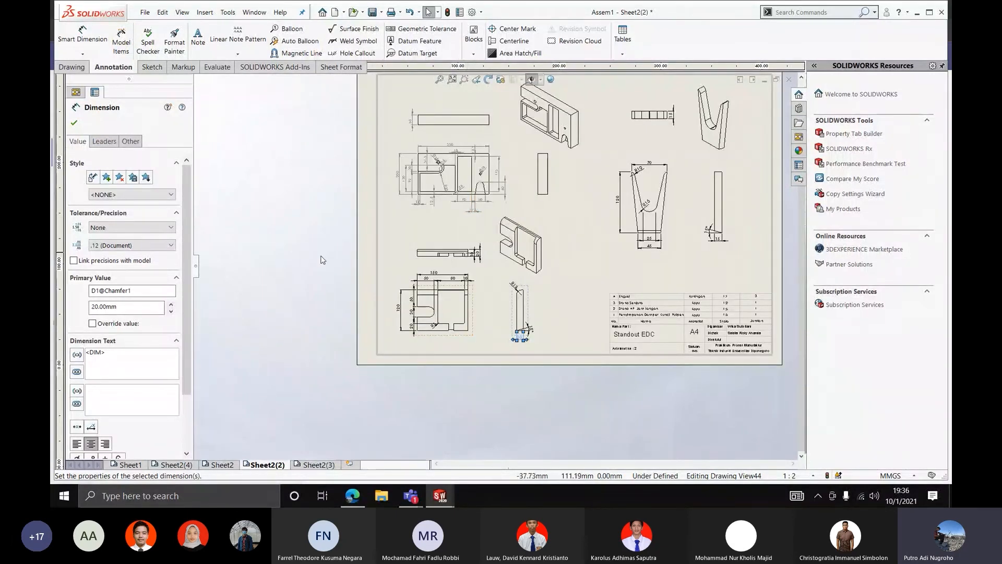
pyautogui.click(510, 186)
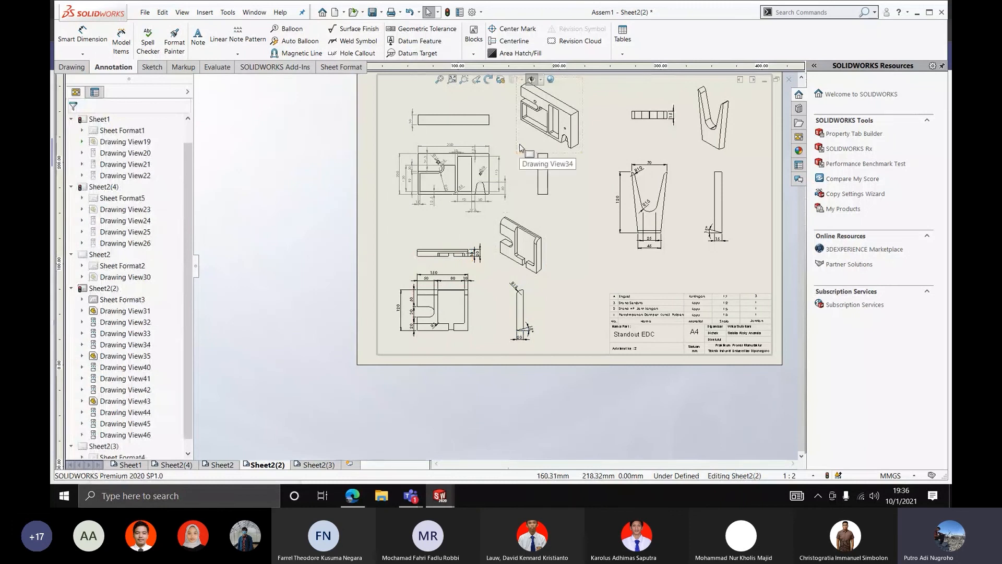
pyautogui.click(444, 204)
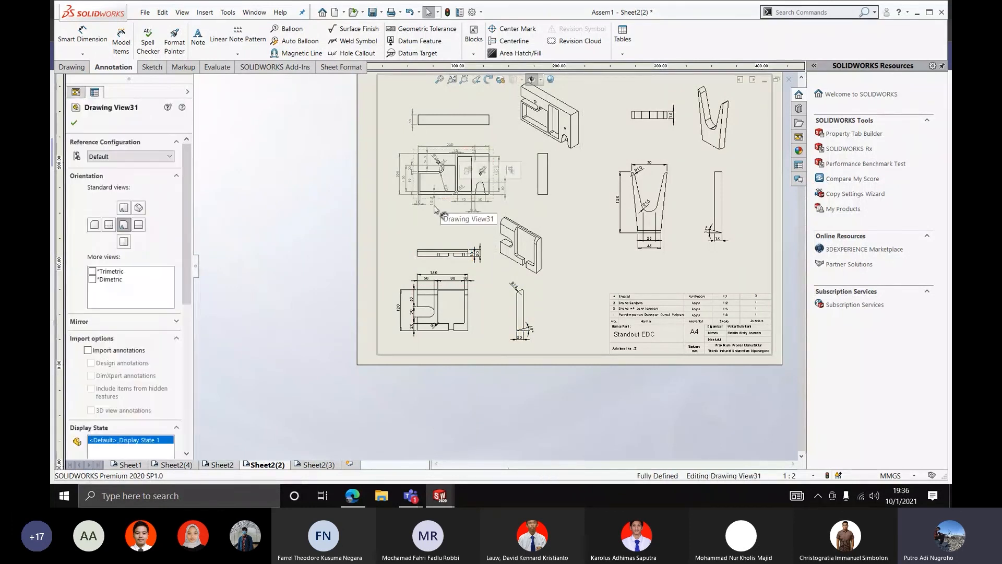
pyautogui.scroll(-5, 185, 264)
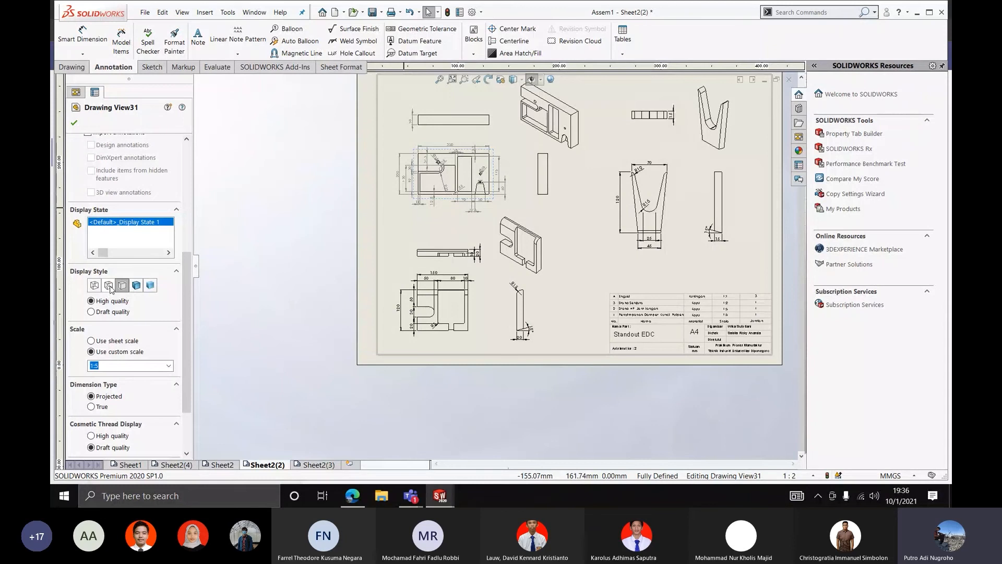
pyautogui.click(110, 286)
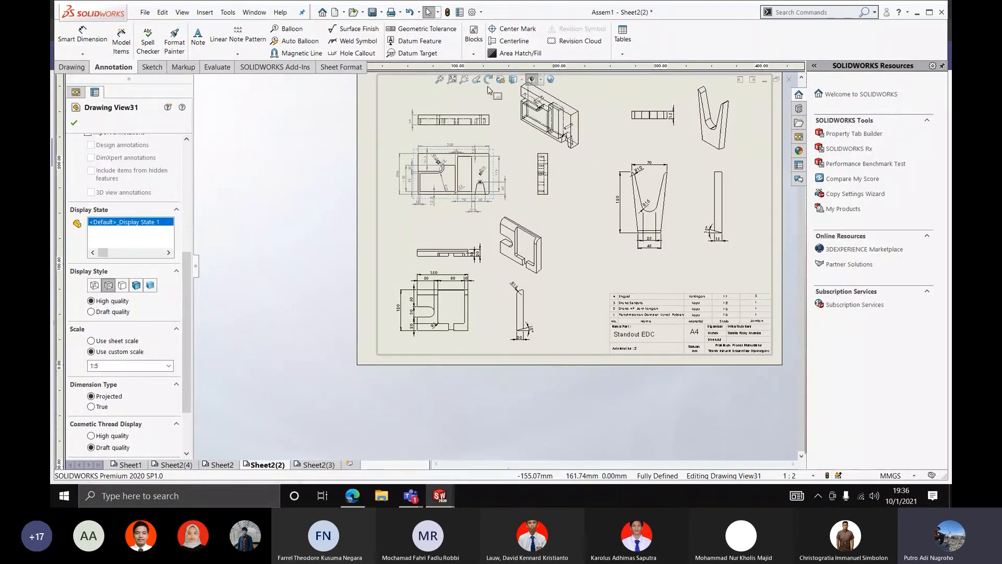
pyautogui.scroll(-2, 557, 191)
pyautogui.scroll(3, 558, 191)
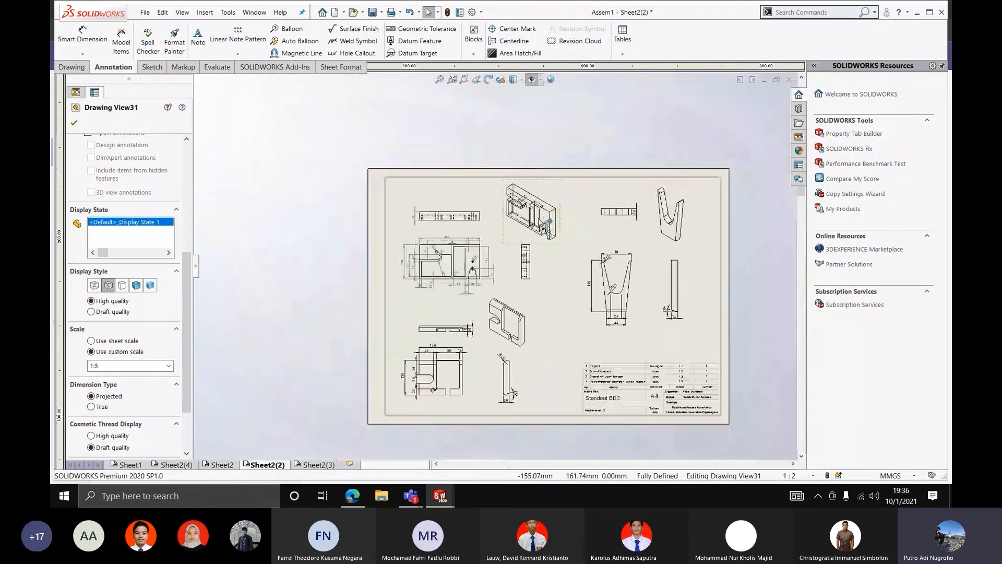
pyautogui.scroll(-2, 450, 454)
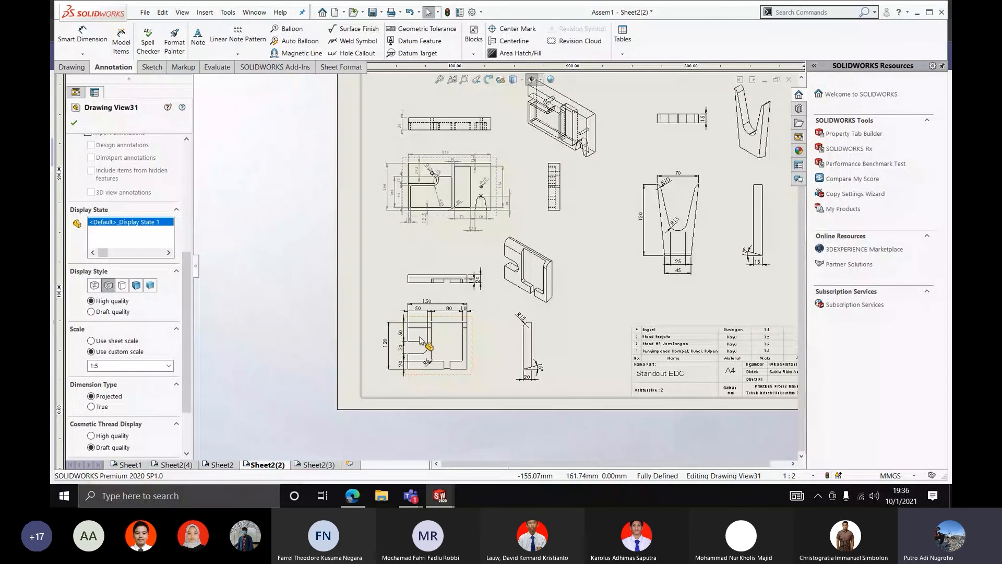
pyautogui.click(74, 122)
# Set the stand hp front view and its linked views to the Hidden Lines Visible display style
pyautogui.click(473, 364)
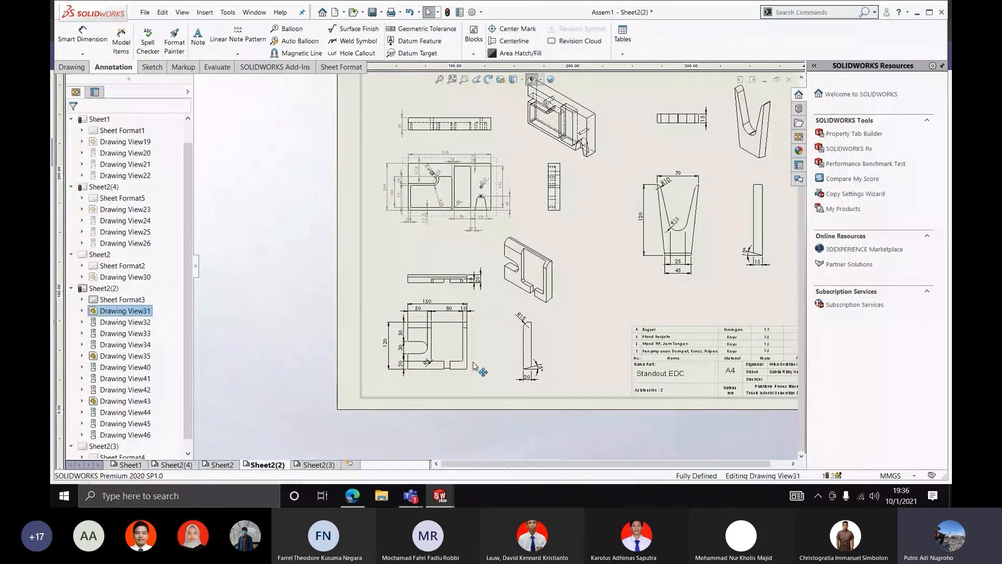
pyautogui.scroll(-5, 184, 303)
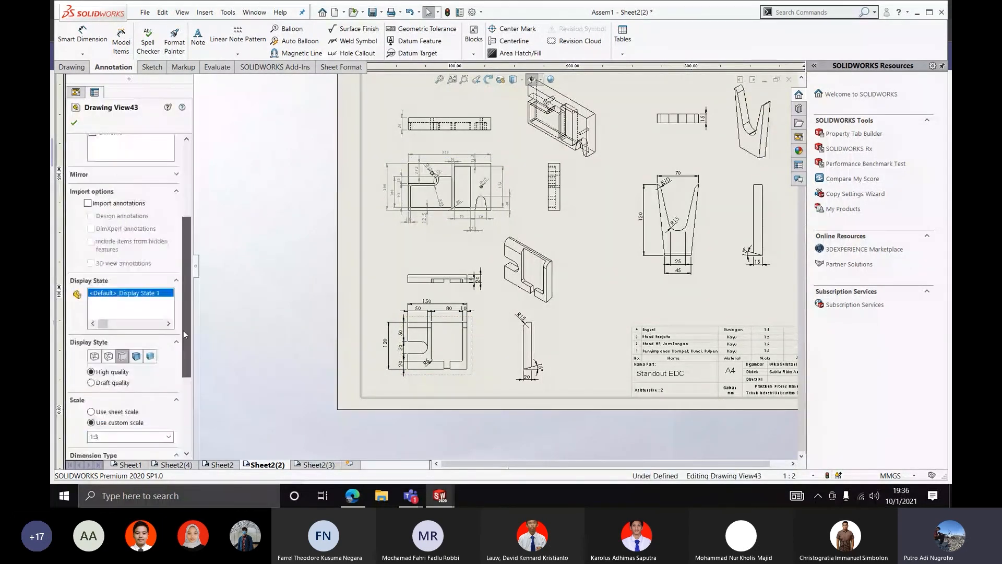
pyautogui.click(74, 122)
pyautogui.scroll(2, 601, 234)
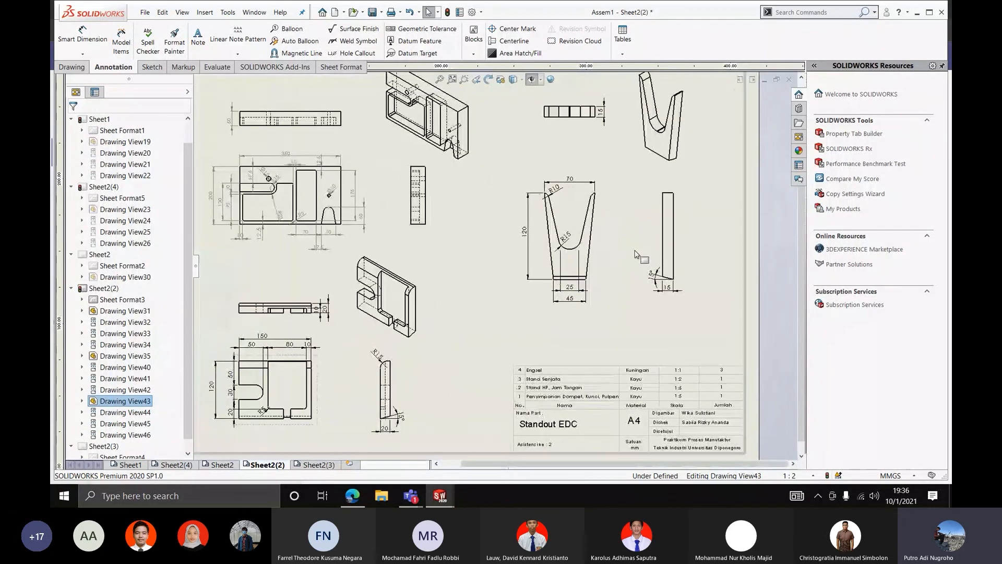
# Set the dudukan senjata front view and its linked views to the Hidden Lines Visible display style
pyautogui.click(601, 236)
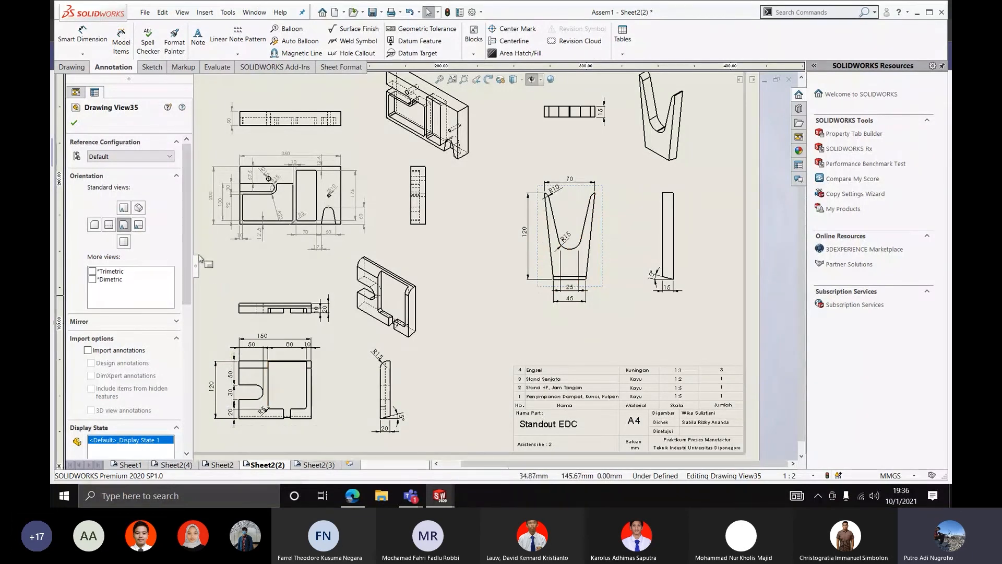
pyautogui.scroll(-3, 181, 318)
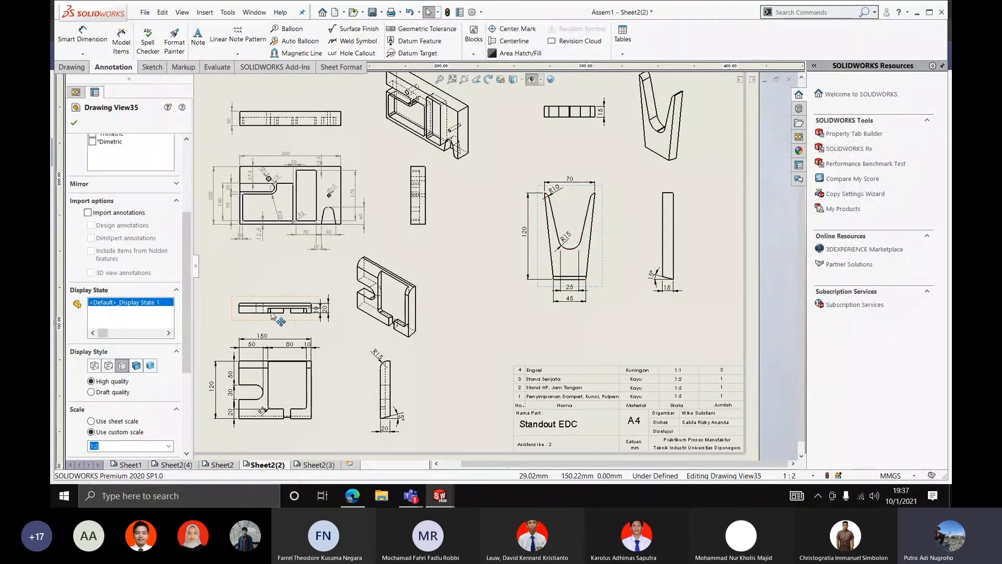
pyautogui.moveTo(191, 319); pyautogui.dragTo(187, 358)
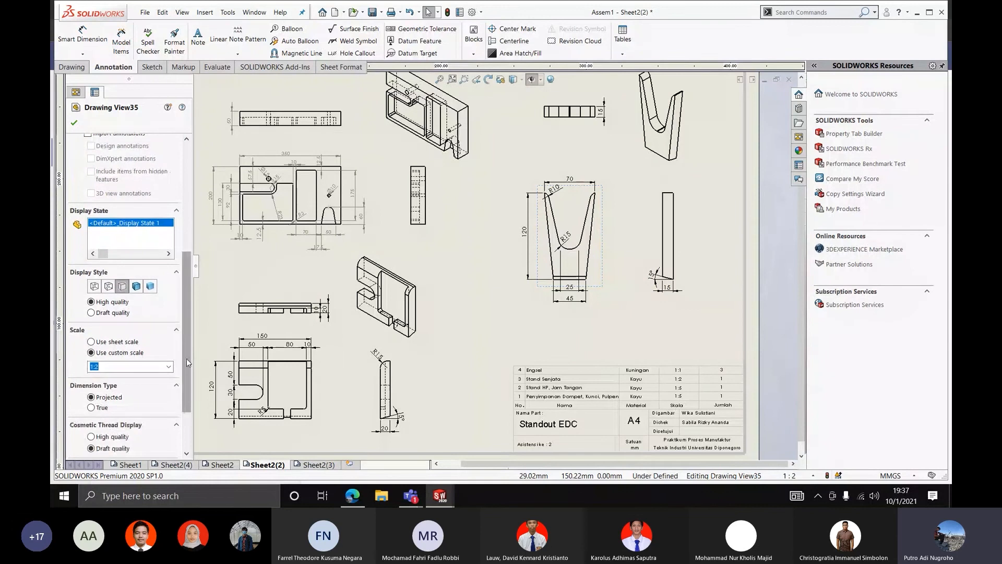
pyautogui.click(108, 287)
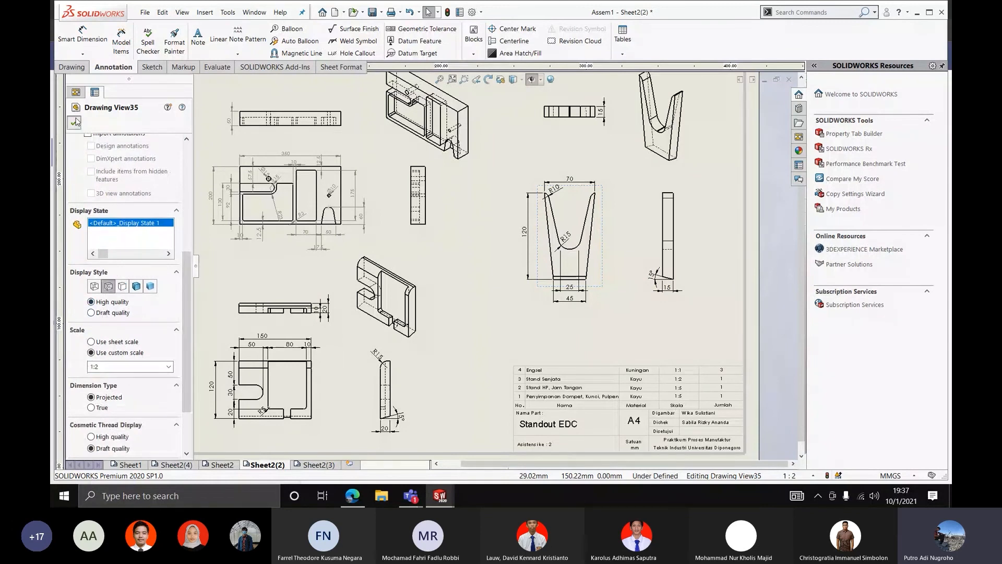
pyautogui.click(75, 122)
pyautogui.scroll(3, 521, 235)
pyautogui.scroll(-4, 467, 252)
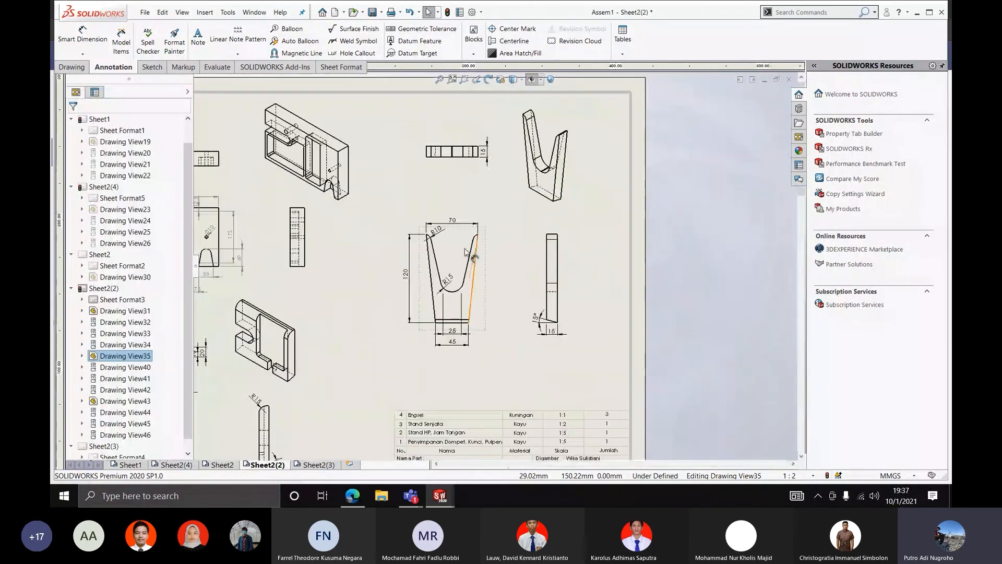
pyautogui.scroll(4, 467, 252)
pyautogui.scroll(-3, 513, 254)
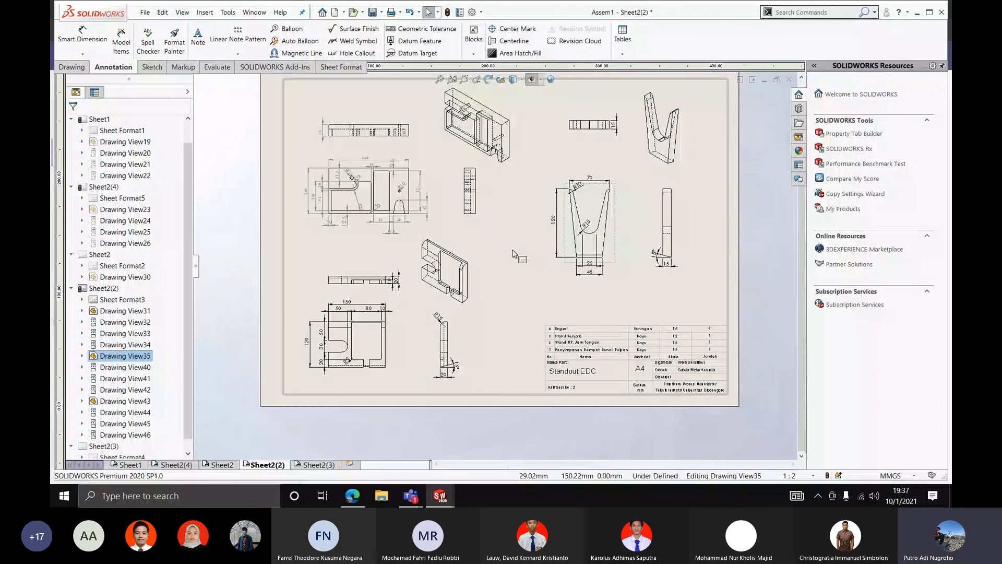
pyautogui.scroll(1, 513, 254)
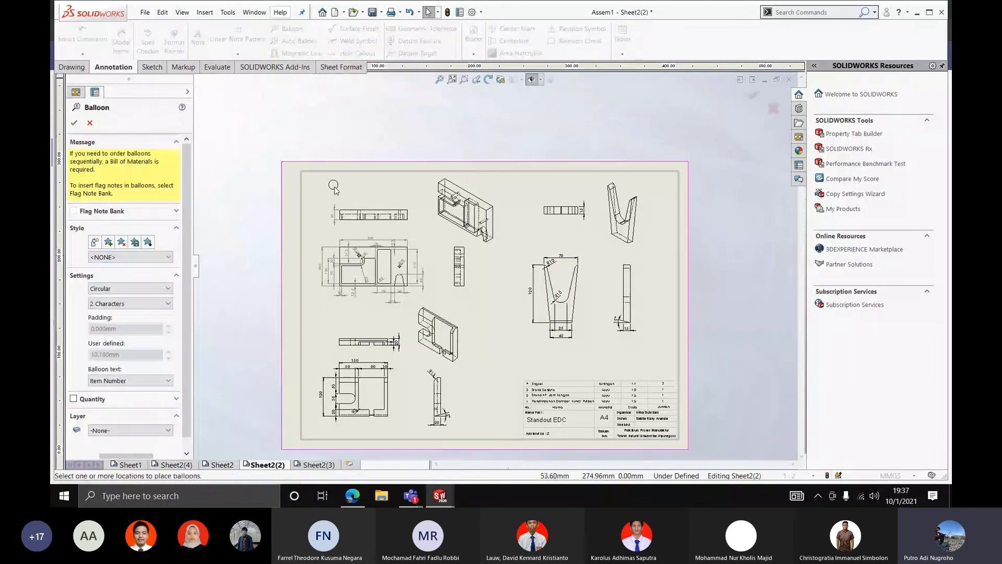
pyautogui.scroll(-2, 276, 183)
pyautogui.press('Escape')
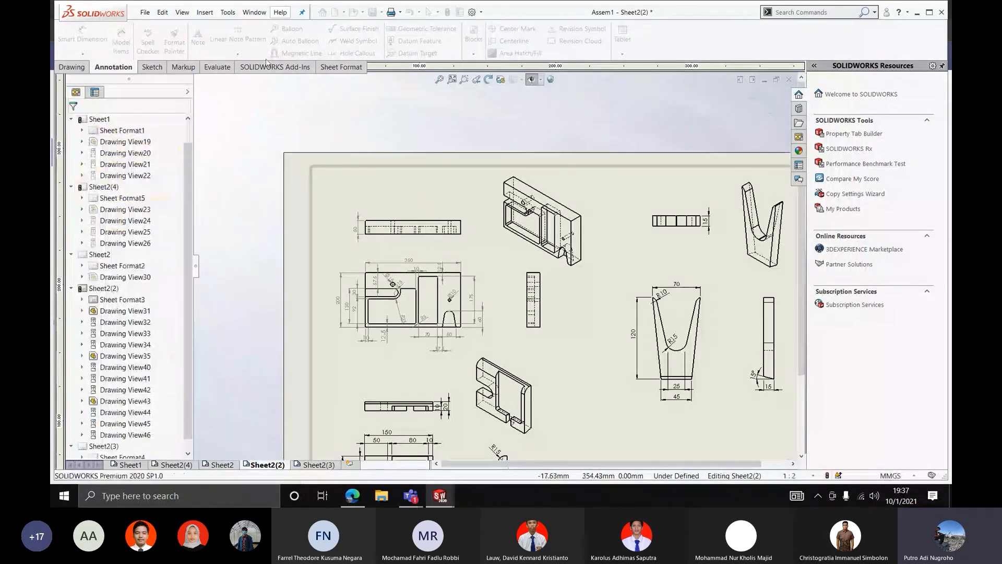
pyautogui.click(302, 44)
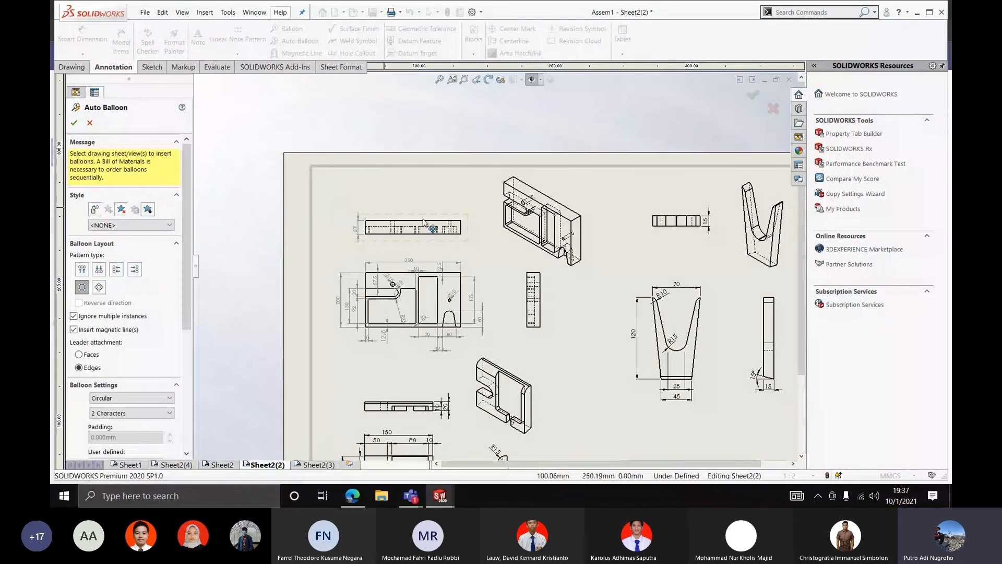
pyautogui.scroll(3, 574, 156)
pyautogui.scroll(-3, 429, 249)
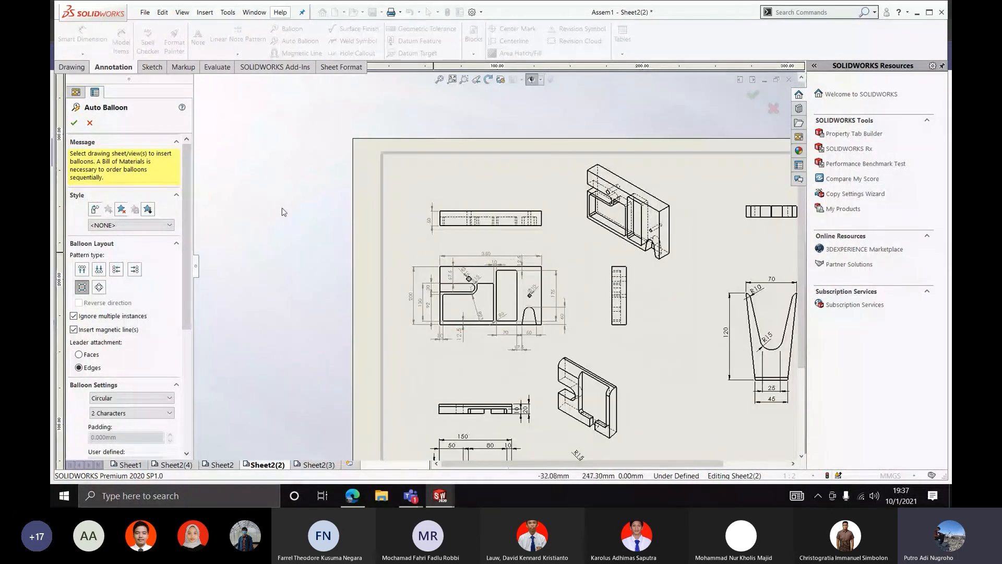
pyautogui.click(90, 124)
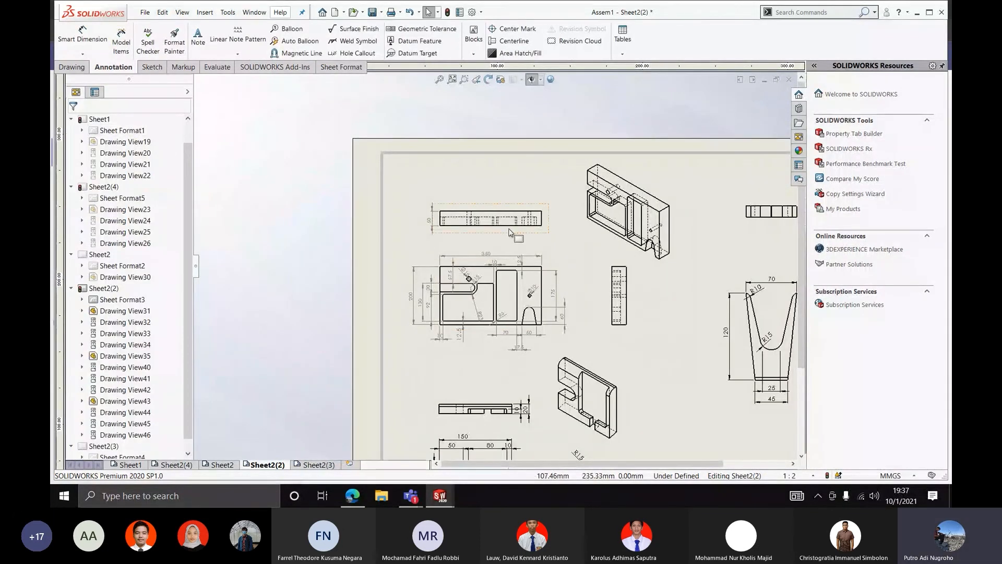
pyautogui.scroll(3, 517, 236)
pyautogui.scroll(-2, 524, 240)
pyautogui.click(297, 41)
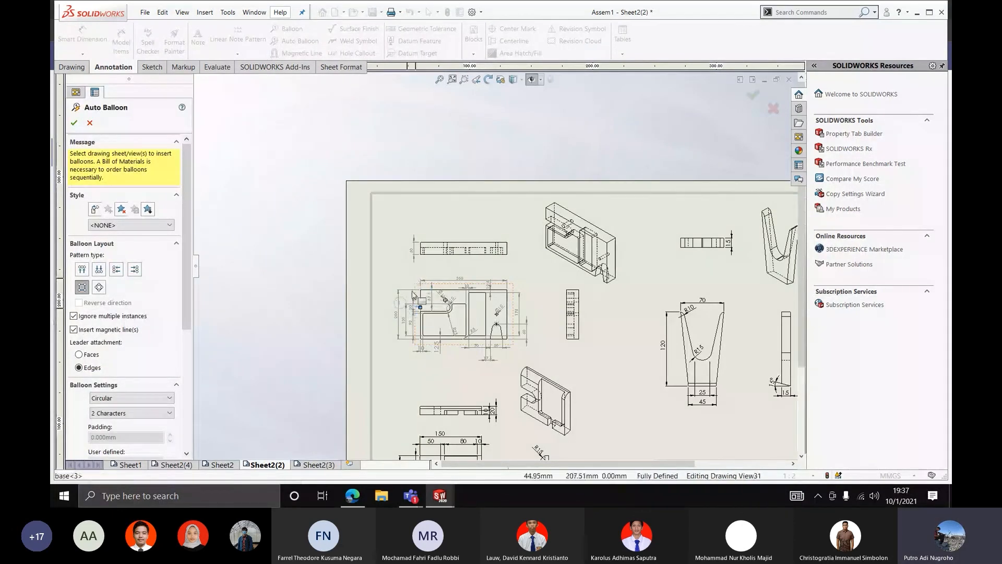
pyautogui.scroll(-2, 424, 295)
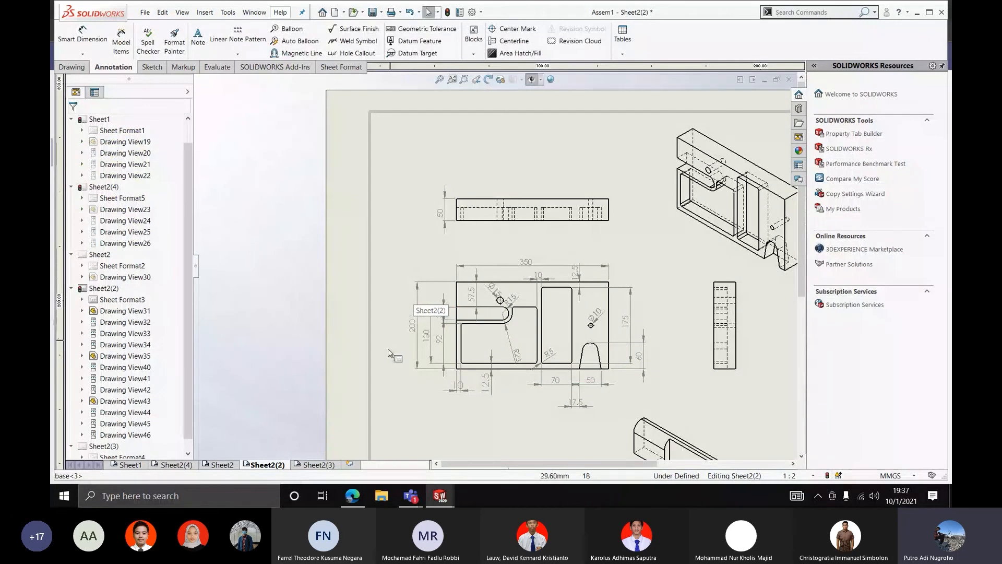
# Look through Sheet2, Sheet2(4) and Sheet1, and examine the assembly's views on Sheet1, especially the isometric view
pyautogui.click(221, 464)
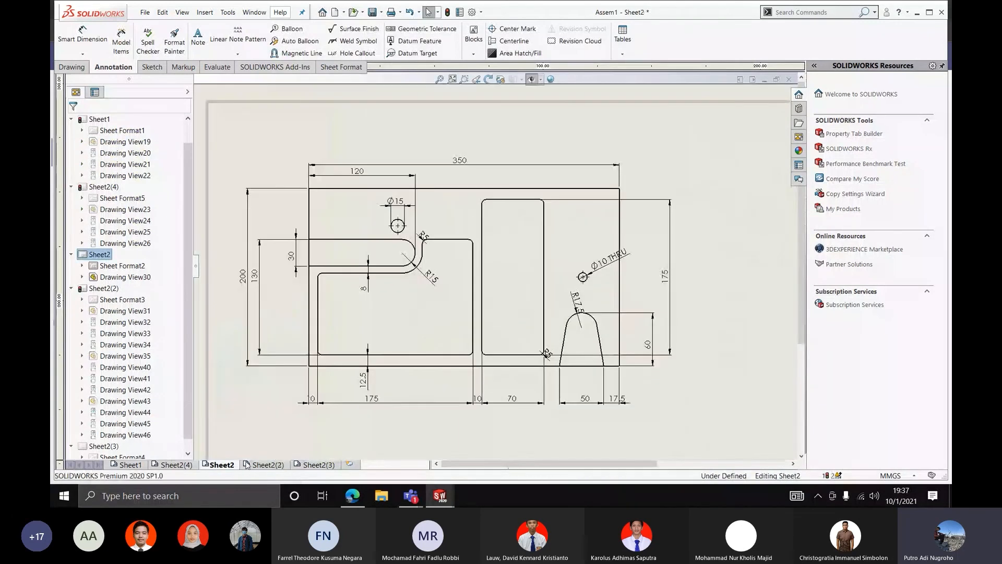
pyautogui.click(169, 465)
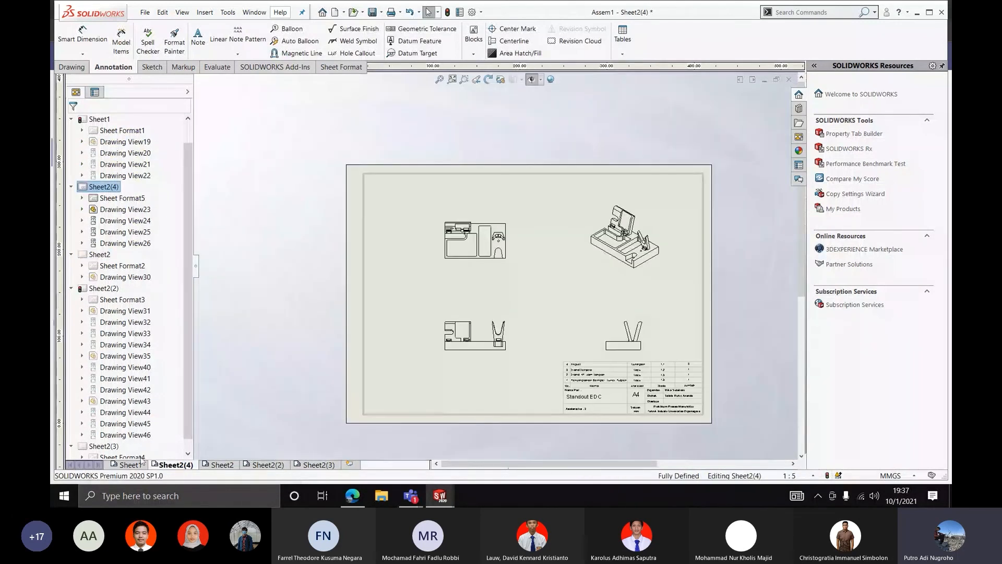
pyautogui.moveTo(130, 465)
pyautogui.mouseDown()
pyautogui.moveTo(427, 296)
pyautogui.moveTo(441, 258)
pyautogui.mouseUp()
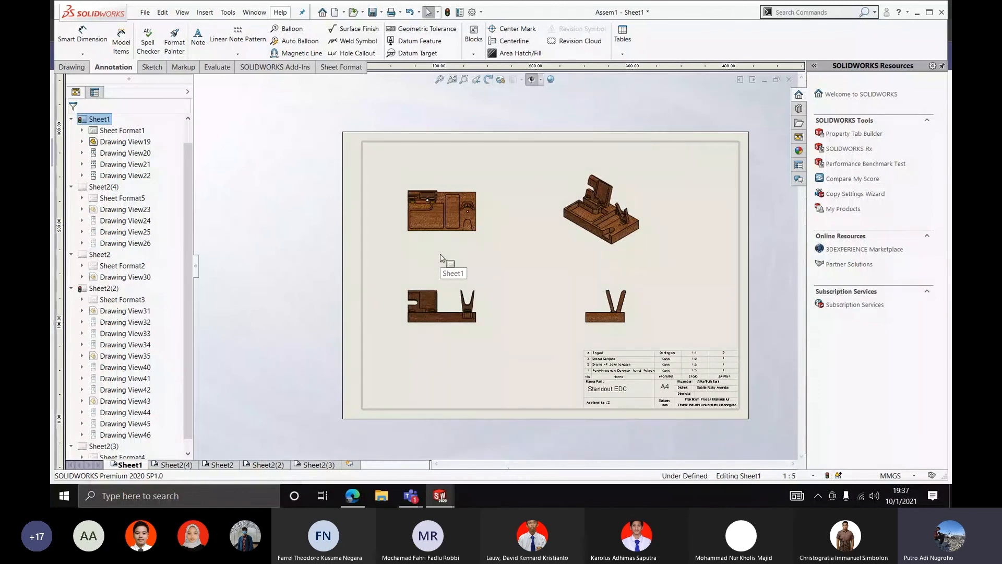
pyautogui.scroll(-3, 455, 217)
pyautogui.click(249, 178)
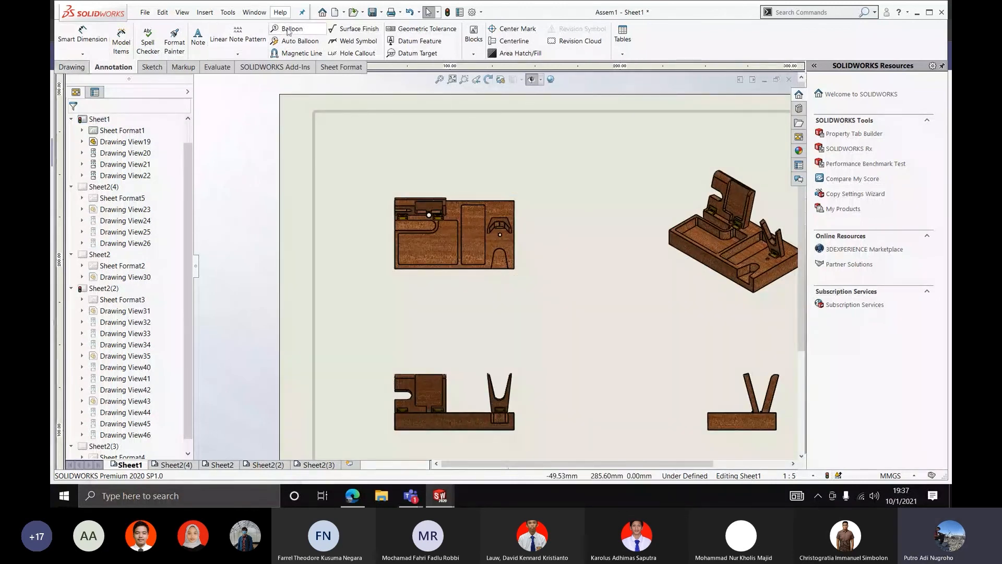
pyautogui.scroll(3, 578, 227)
pyautogui.scroll(-3, 617, 246)
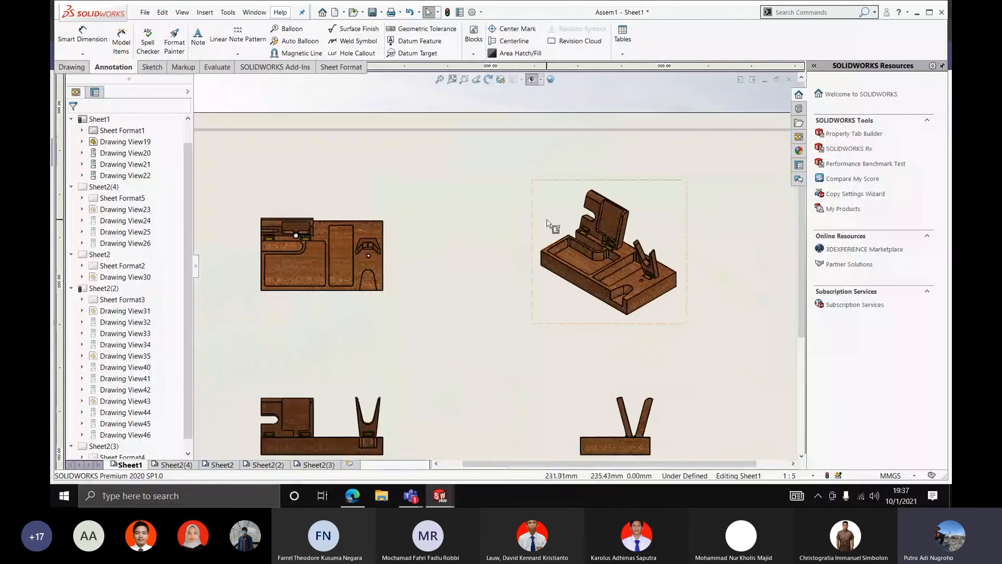
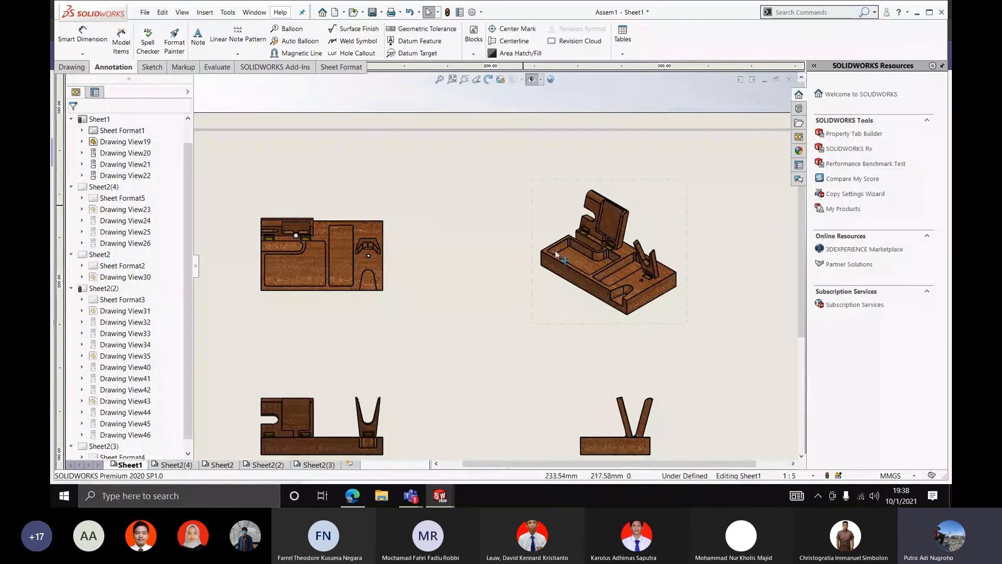
pyautogui.scroll(1, 556, 255)
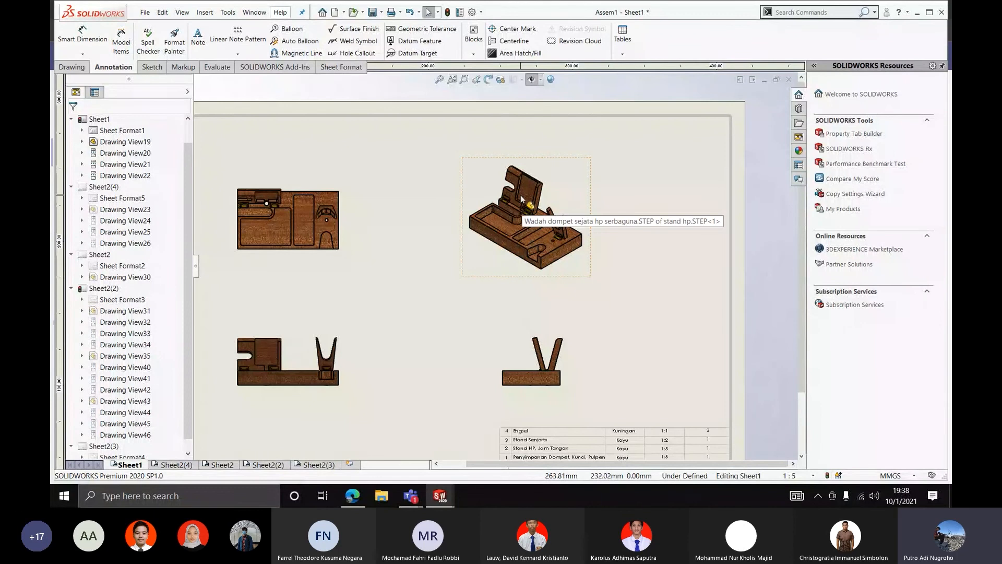
# Add part balloons to the assembly's isometric view on Sheet1 with Auto Balloon, using circular balloons attached to edges
pyautogui.scroll(-3, 521, 199)
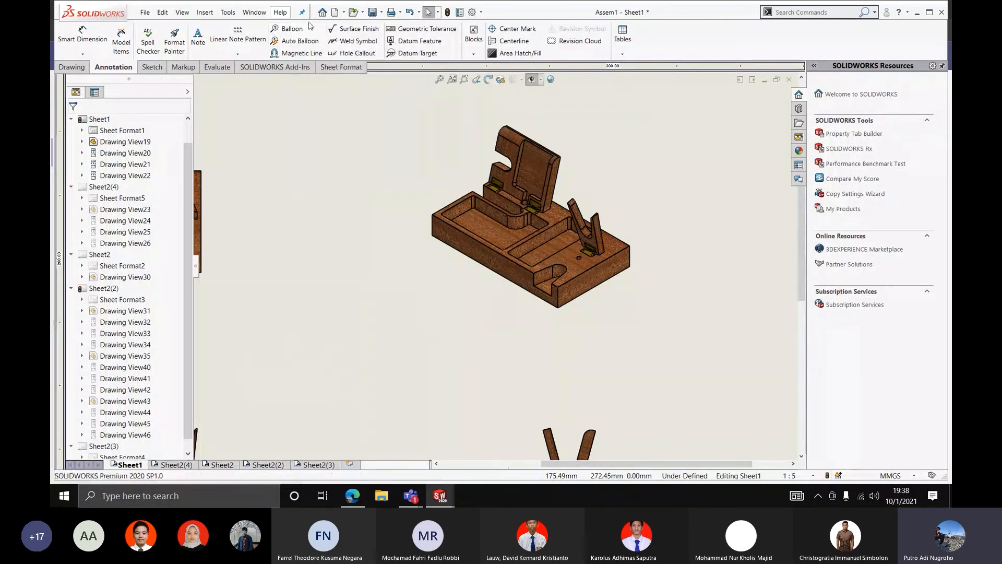
pyautogui.click(296, 41)
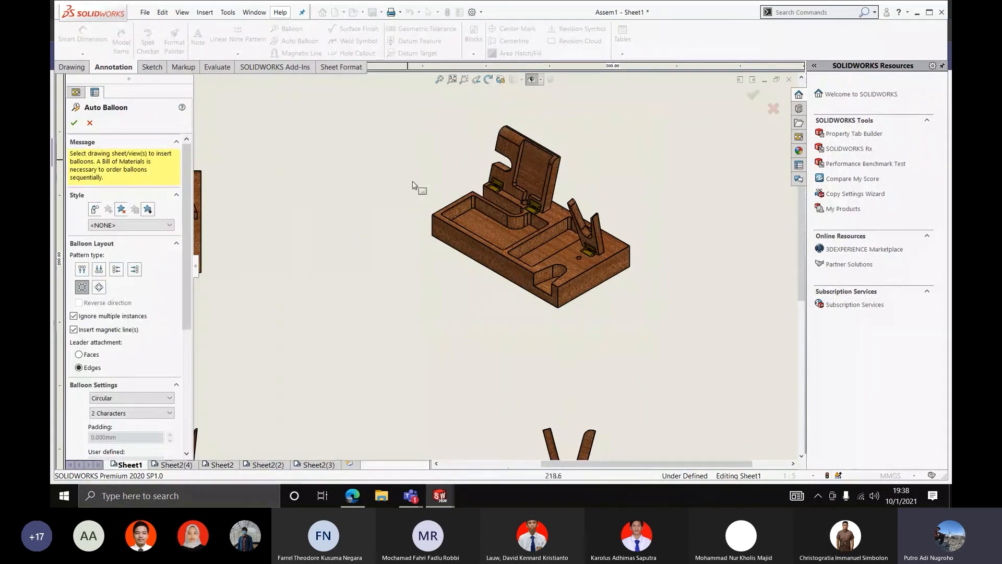
pyautogui.scroll(3, 413, 181)
pyautogui.scroll(-2, 419, 192)
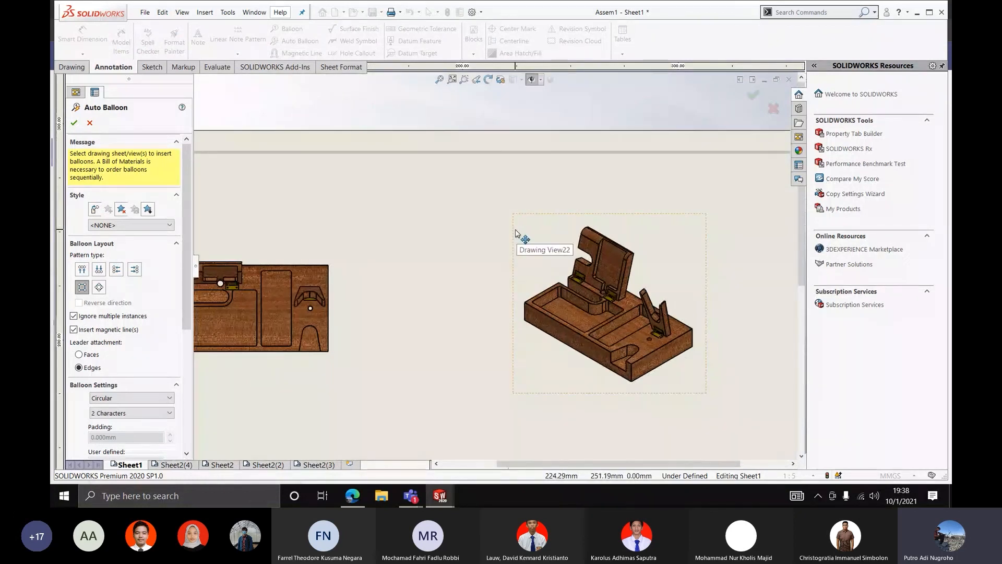
pyautogui.click(515, 230)
pyautogui.scroll(1, 662, 265)
pyautogui.scroll(-2, 662, 272)
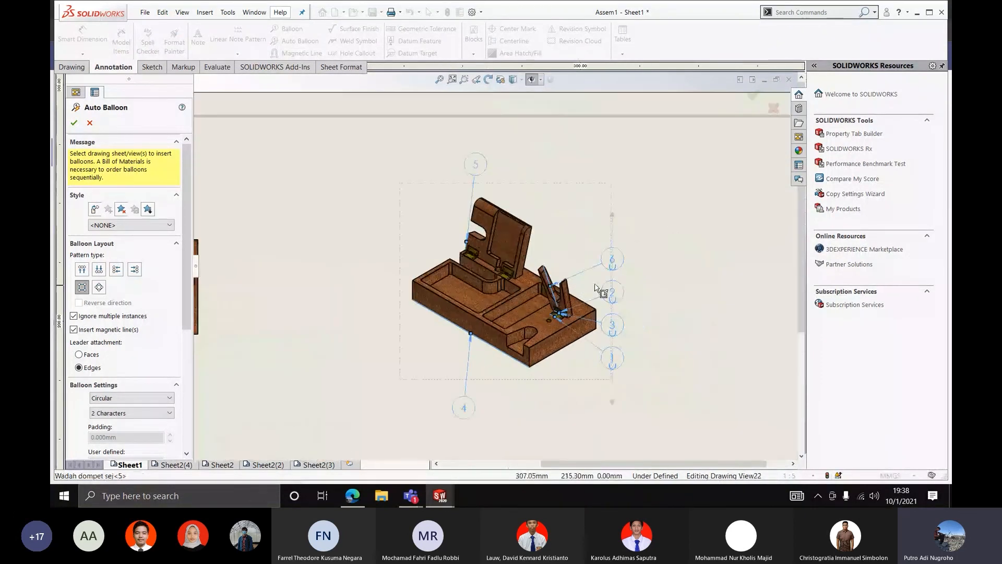
pyautogui.scroll(-3, 594, 287)
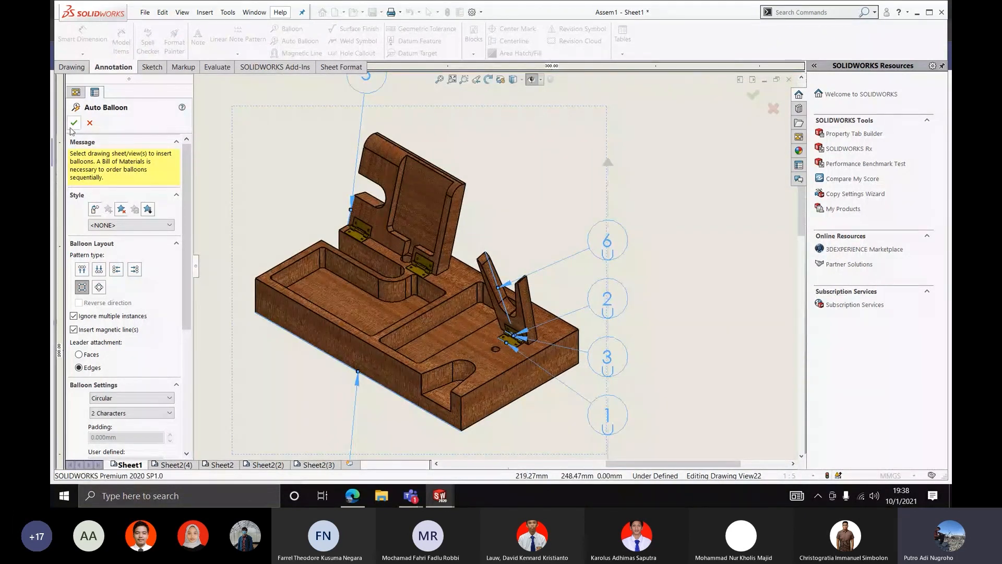
pyautogui.click(74, 123)
# Move balloon 5 to the upper left of the phone stand and balloon 6 just above the V-shaped weapon stand
pyautogui.scroll(2, 410, 309)
pyautogui.scroll(-2, 409, 309)
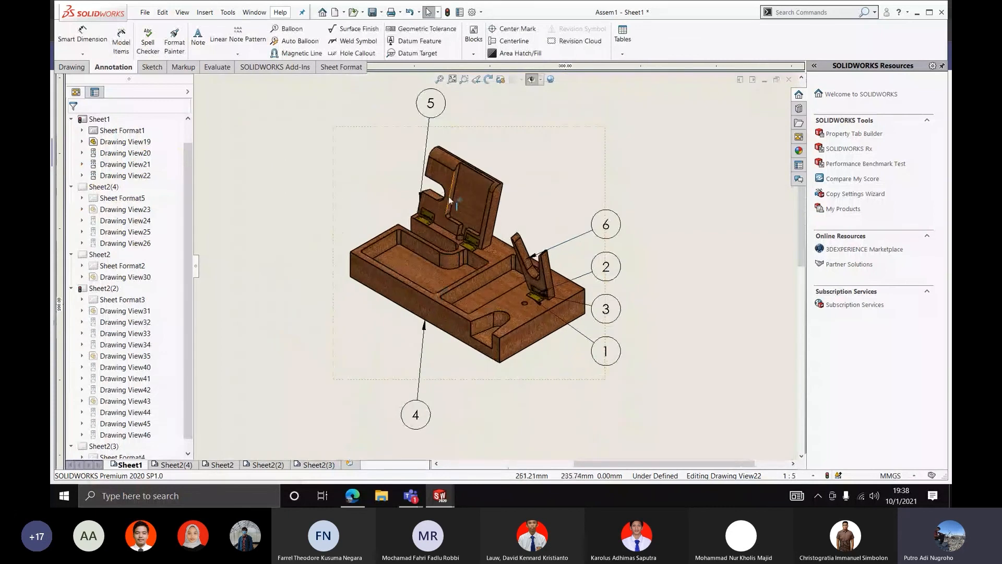
pyautogui.scroll(2, 483, 251)
pyautogui.scroll(-2, 460, 162)
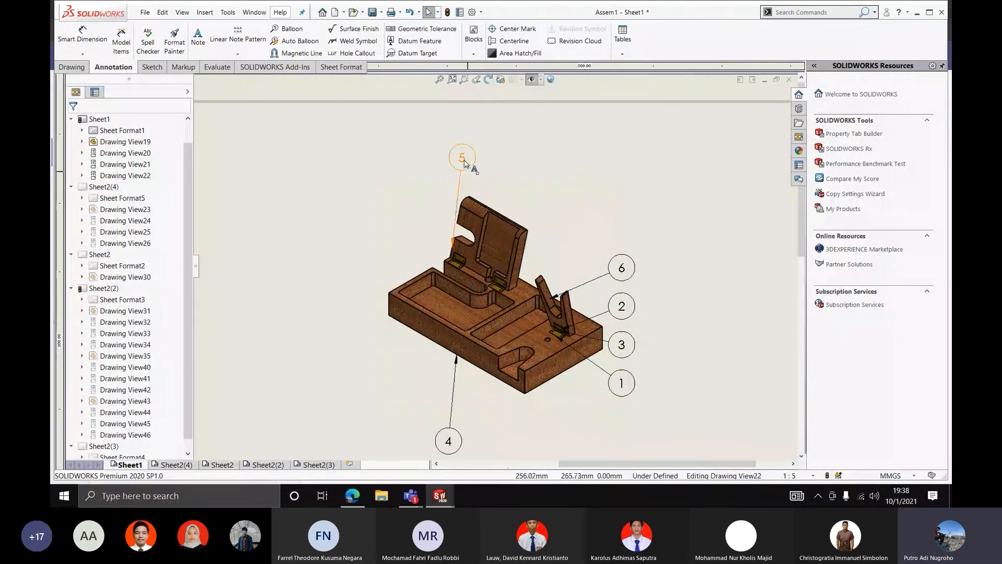
pyautogui.moveTo(465, 163); pyautogui.dragTo(419, 192)
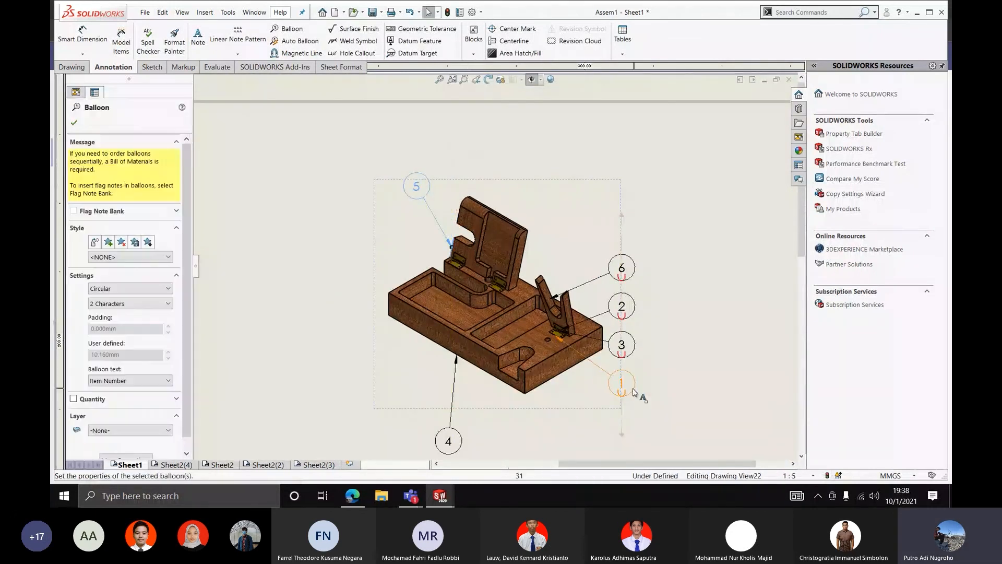
pyautogui.press('Escape')
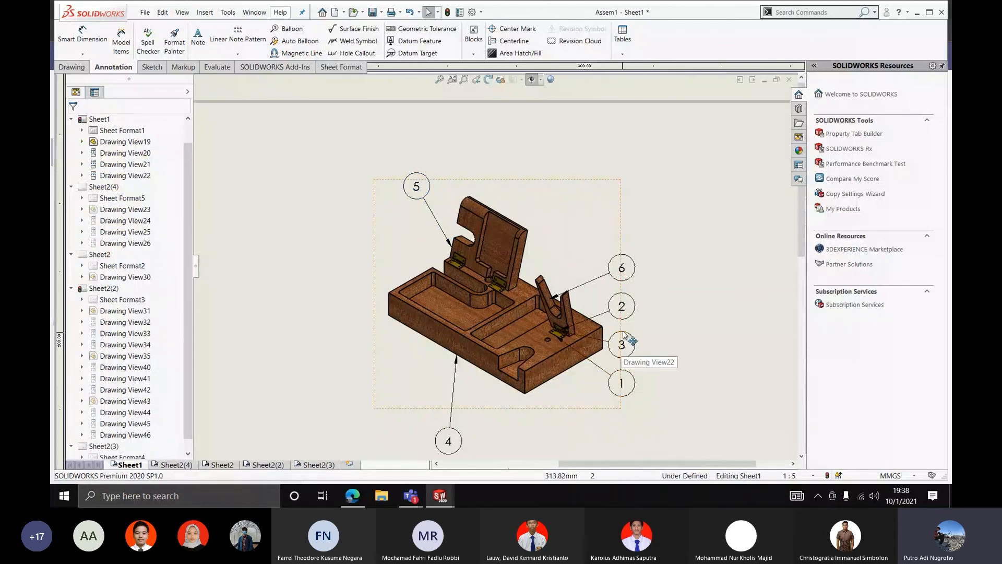
pyautogui.moveTo(632, 271)
pyautogui.mouseDown()
pyautogui.moveTo(589, 230)
pyautogui.moveTo(584, 263)
pyautogui.mouseUp()
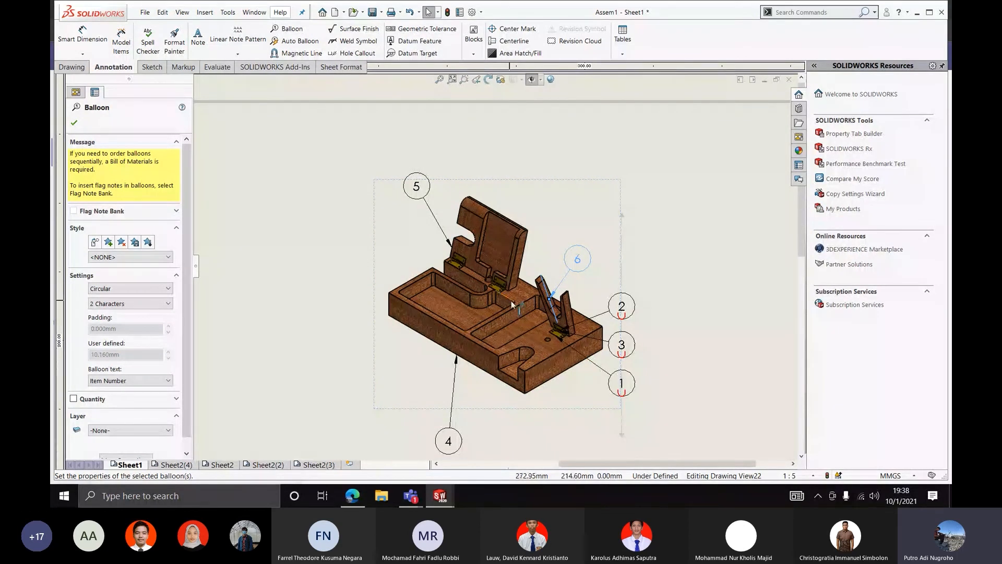
pyautogui.press('Escape')
pyautogui.scroll(2, 491, 292)
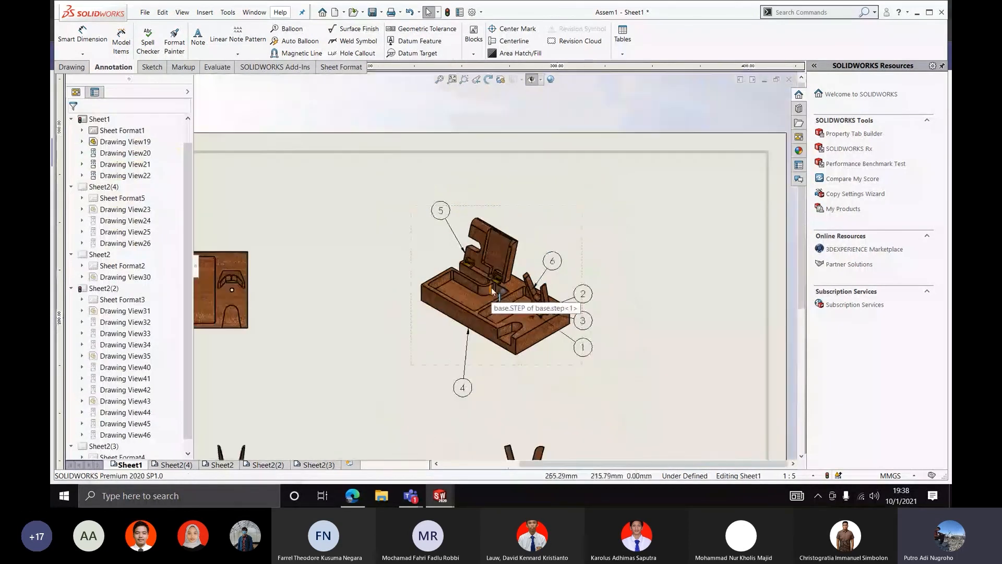
pyautogui.scroll(-2, 499, 290)
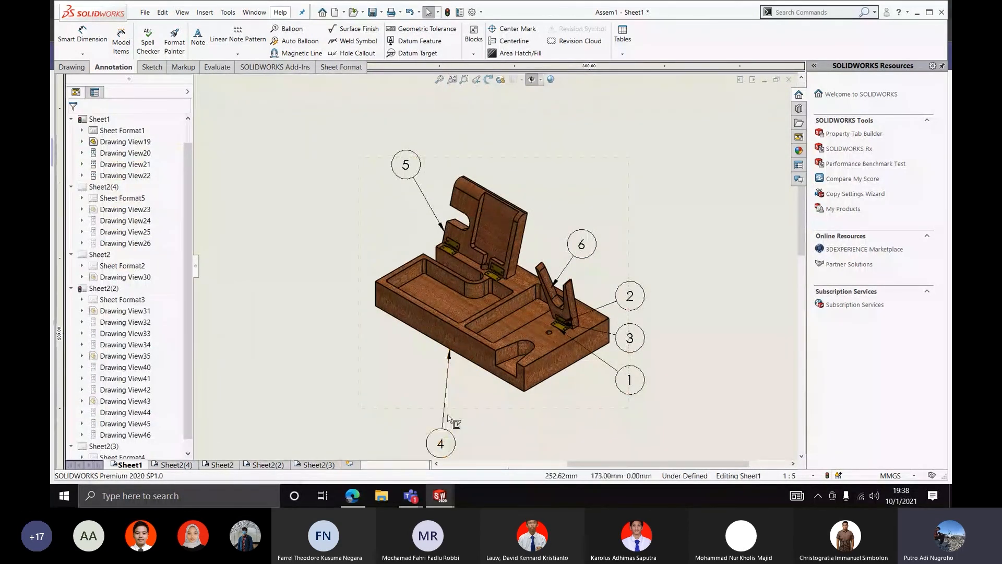
# Try to edit the number in the base's balloon directly, and open the choices for its balloon text type
pyautogui.doubleClick(440, 443)
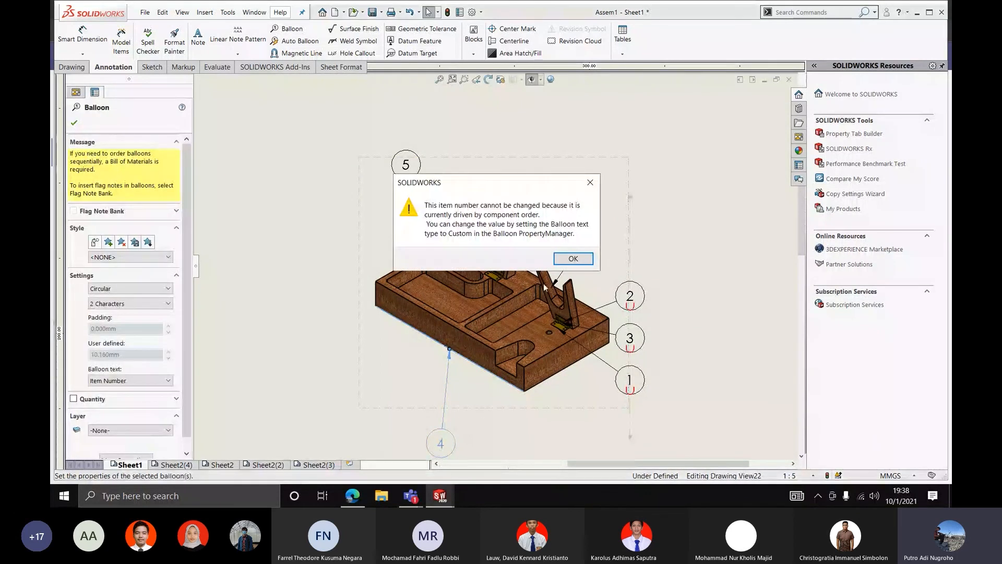
pyautogui.press('Return')
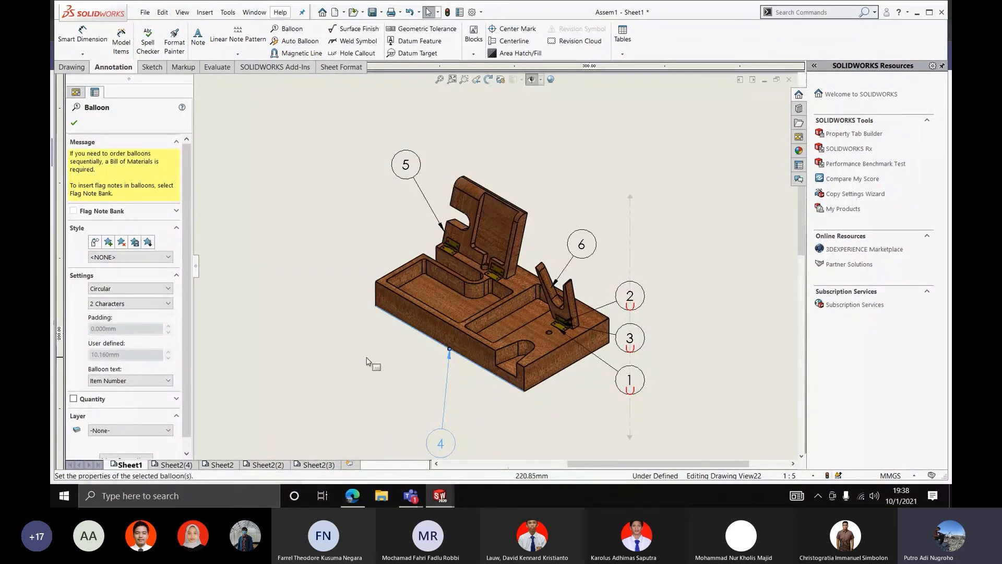
pyautogui.click(162, 381)
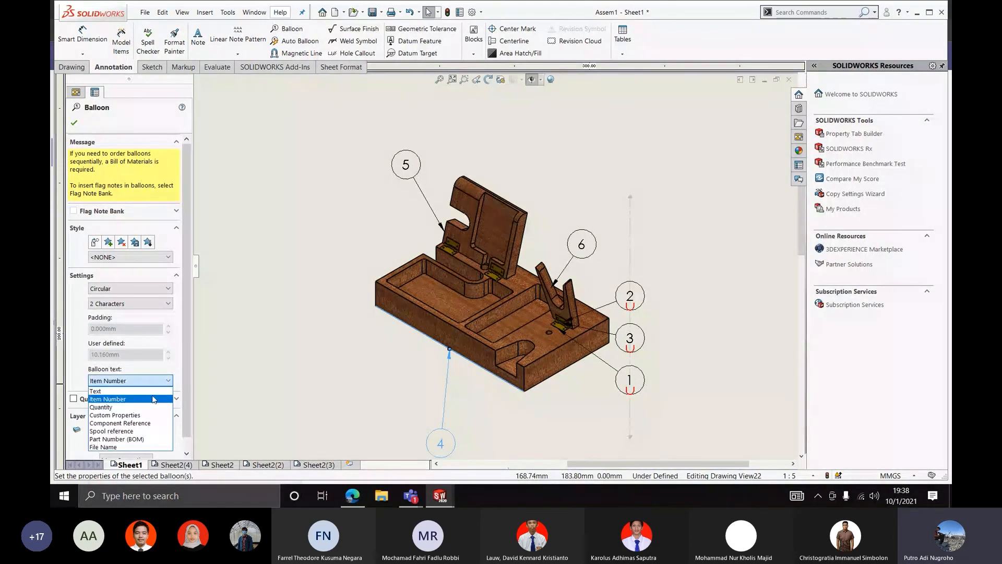
# Switch the base's balloon from item number to custom text and set it to 1
pyautogui.click(114, 391)
pyautogui.write('1')
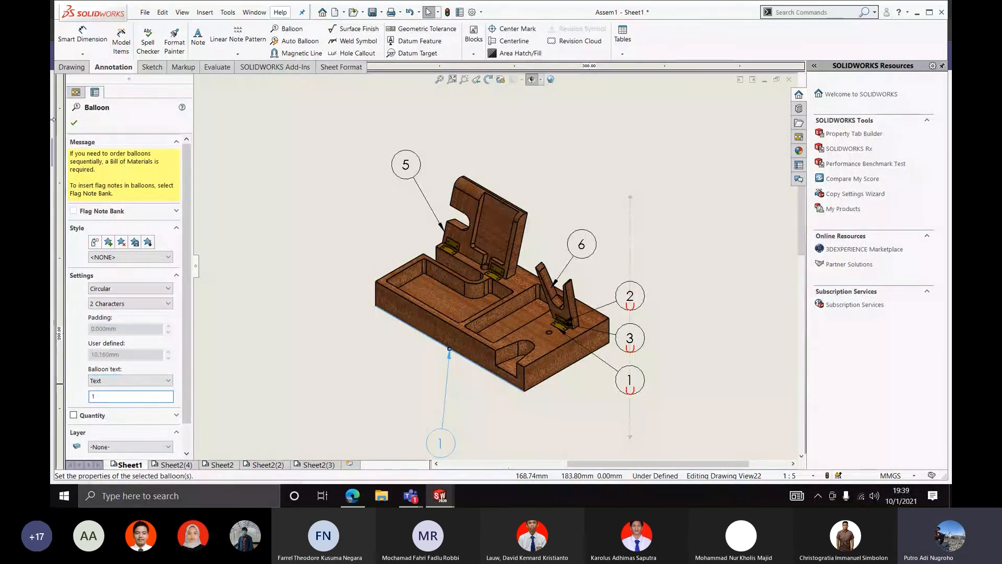
pyautogui.click(73, 121)
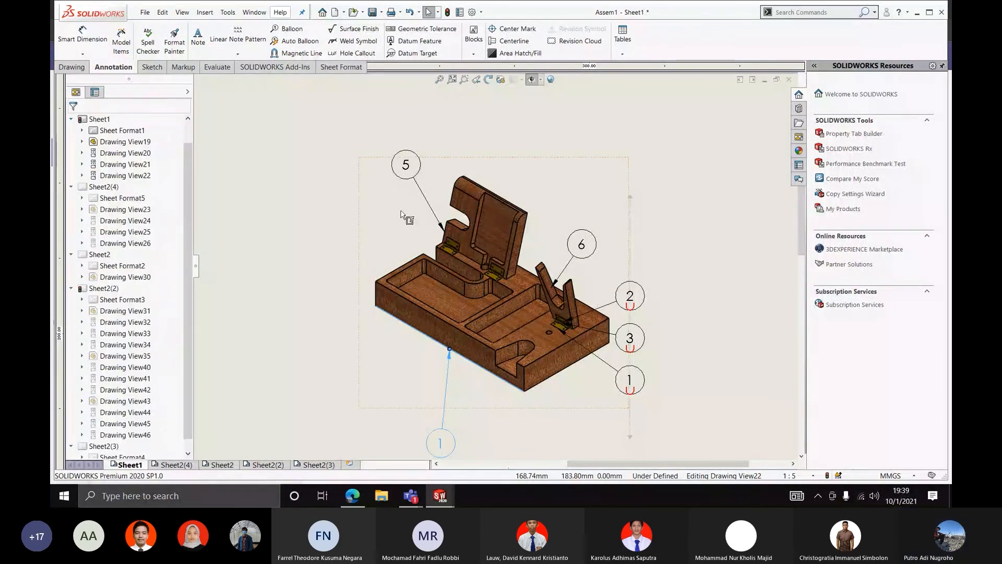
# Change the balloon on the tall hinged stand to custom text reading 2
pyautogui.click(402, 170)
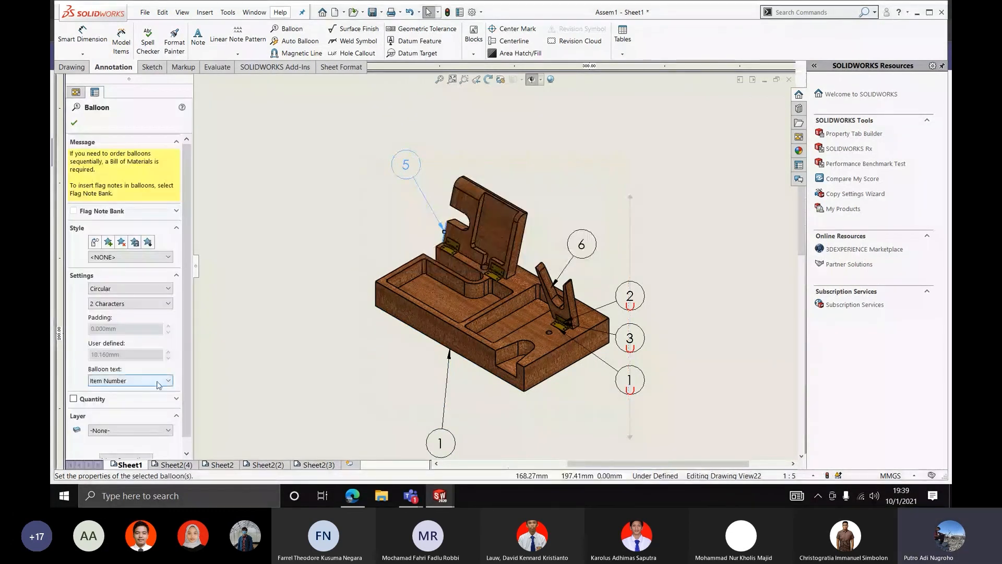
pyautogui.click(144, 385)
pyautogui.click(138, 390)
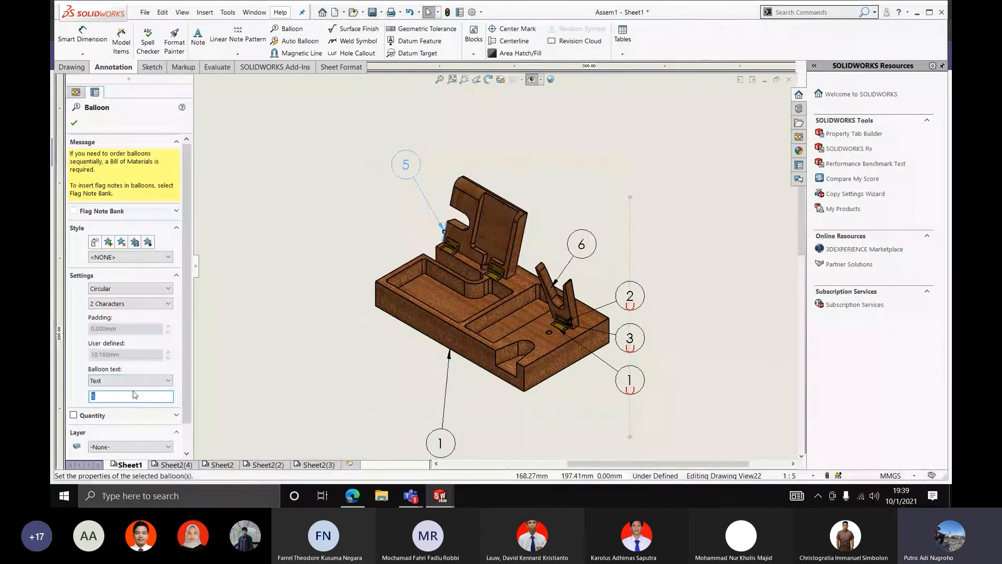
pyautogui.write('2')
pyautogui.press('Return')
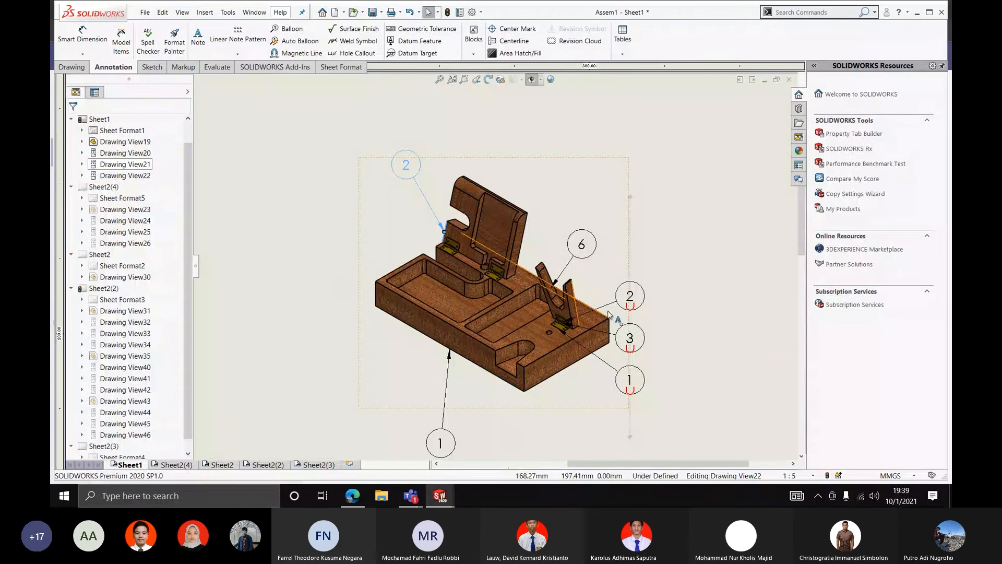
# Change the balloon on the V-shaped fork stand to custom text reading 3
pyautogui.doubleClick(574, 249)
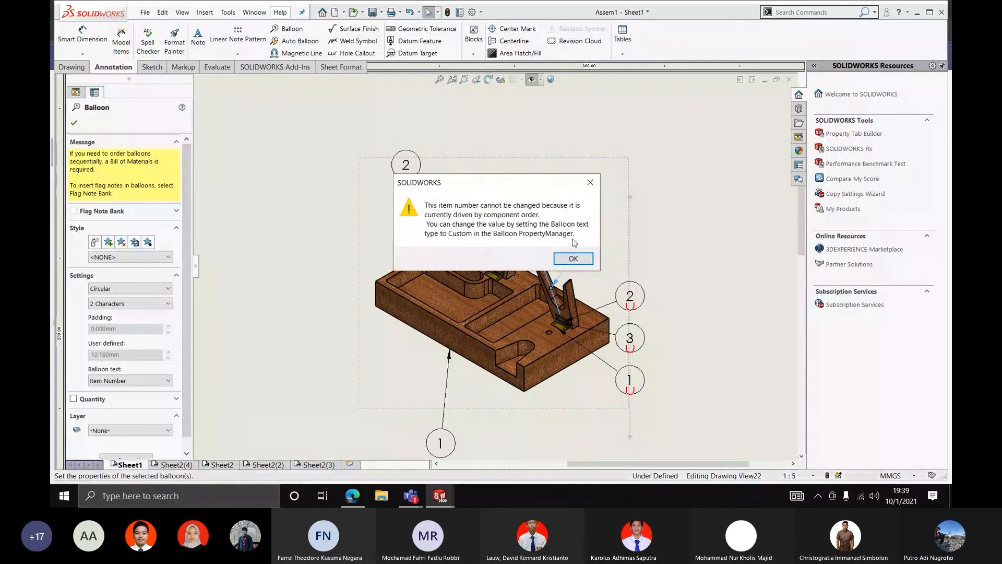
pyautogui.click(573, 259)
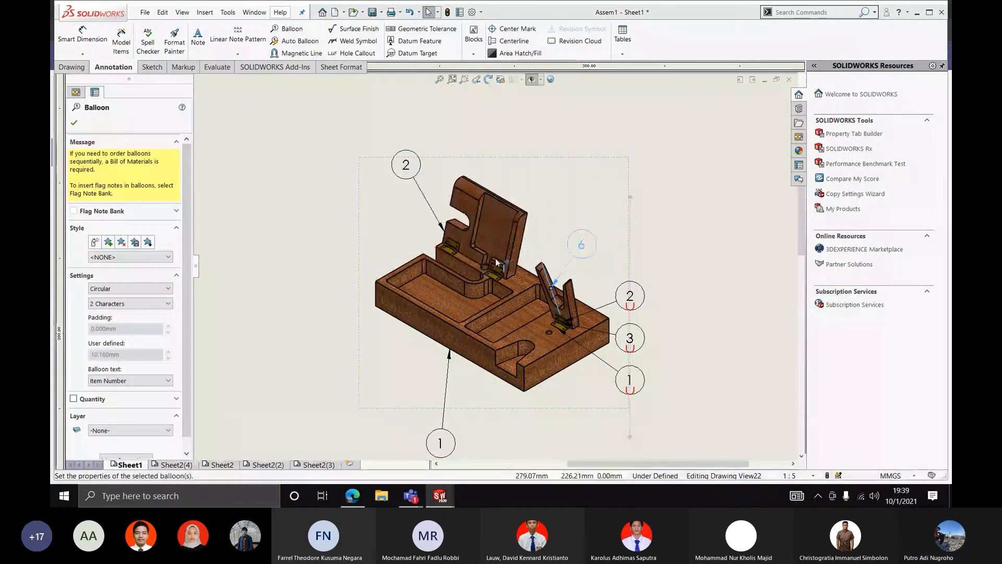
pyautogui.click(130, 380)
pyautogui.click(131, 391)
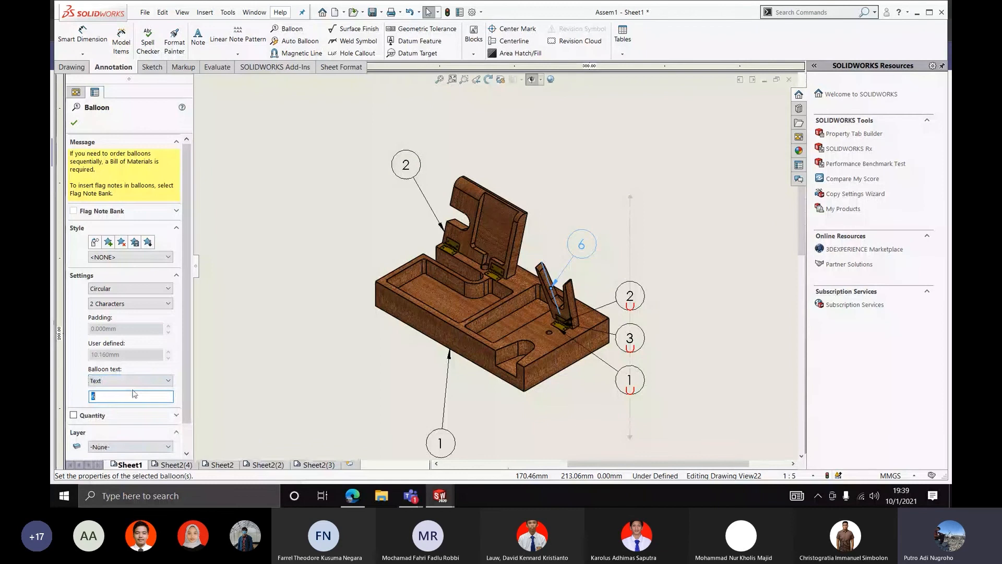
pyautogui.write('3')
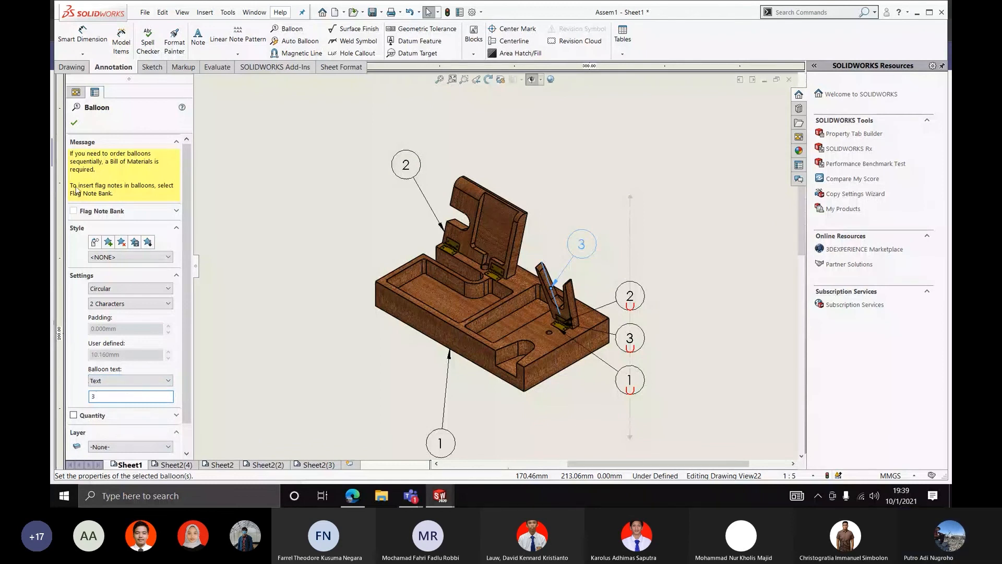
pyautogui.click(74, 124)
# Delete the two surplus hinge balloons numbered 2 and 3 beside the fork stand, keeping the lowest one
pyautogui.scroll(-6, 506, 264)
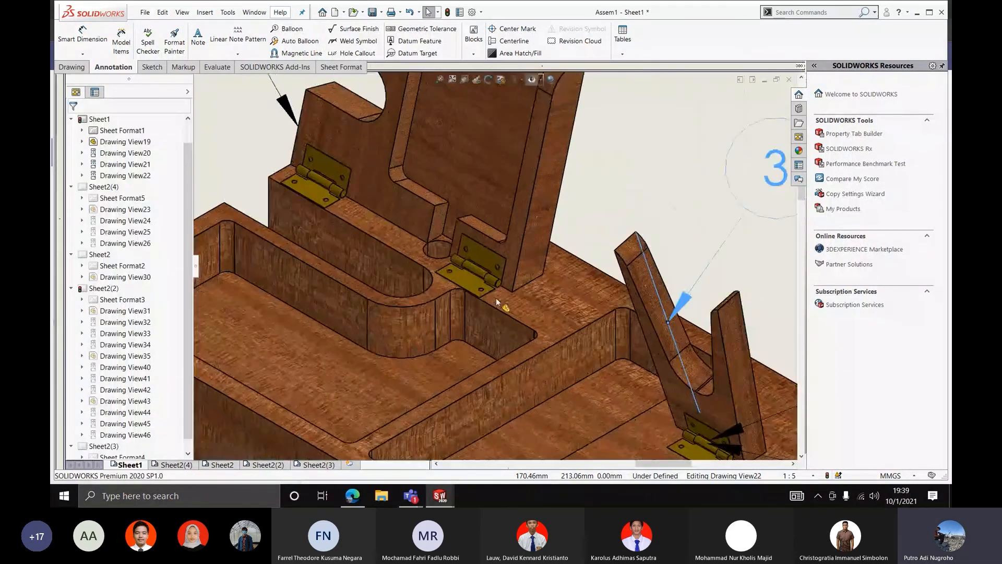
pyautogui.scroll(6, 471, 268)
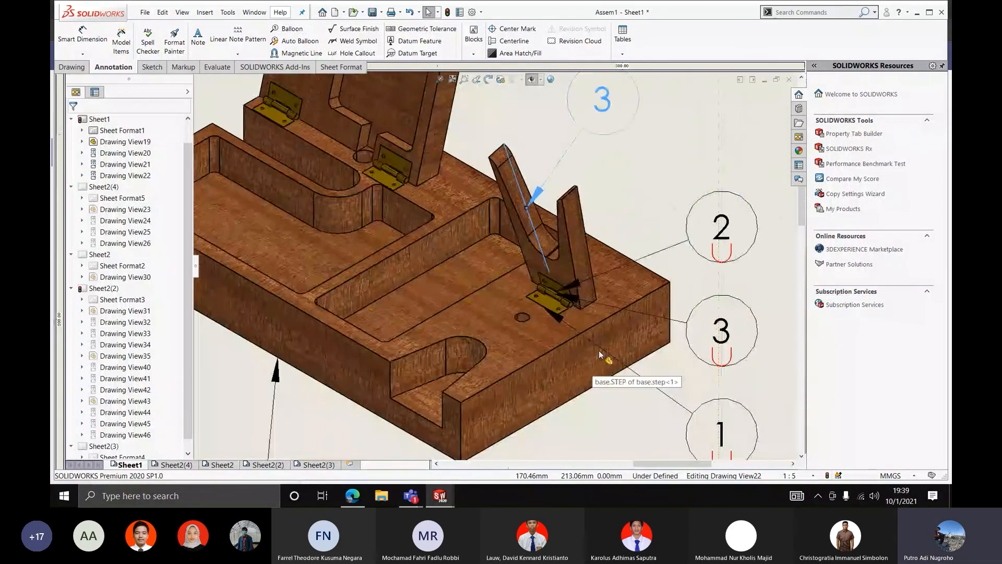
pyautogui.scroll(-2, 587, 296)
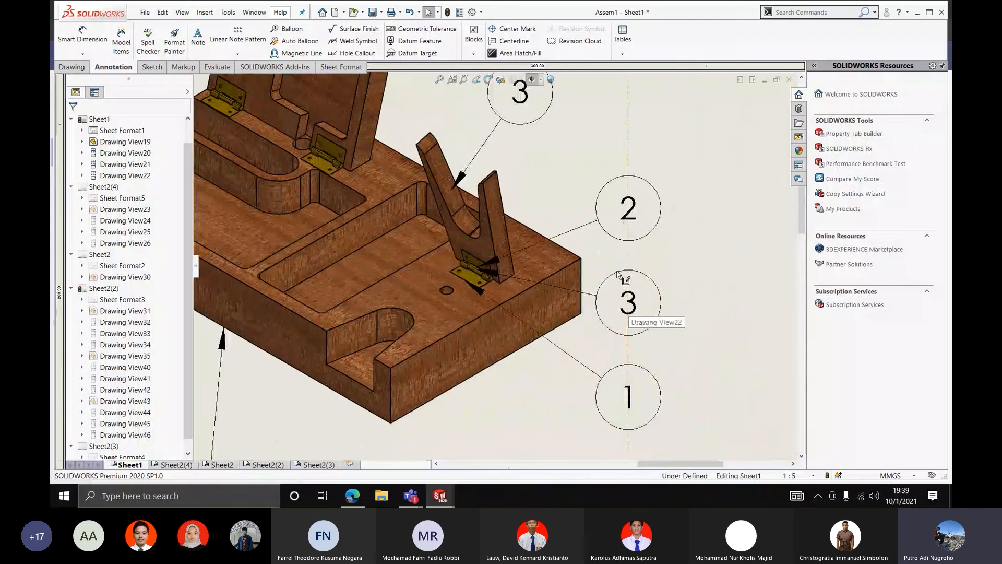
pyautogui.click(625, 221)
pyautogui.press('Delete')
pyautogui.click(628, 302)
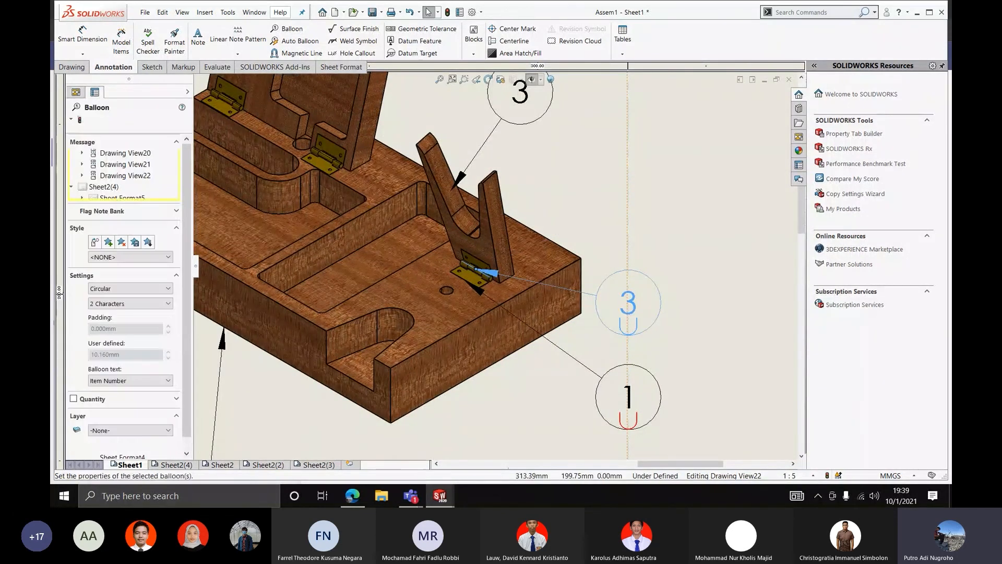
pyautogui.press('Delete')
# Change the remaining hinge balloon to custom text reading 4
pyautogui.click(628, 398)
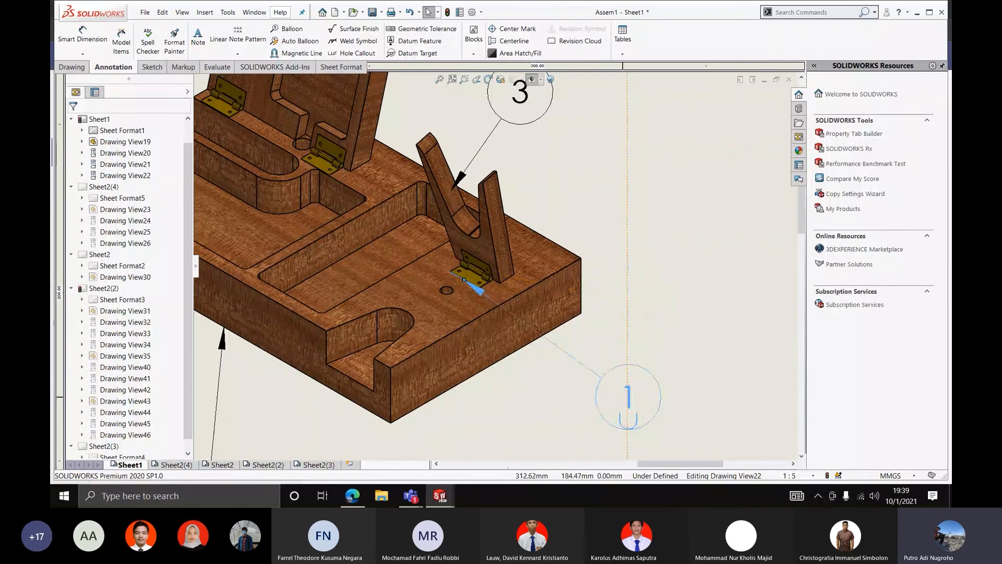
pyautogui.click(124, 381)
pyautogui.click(122, 392)
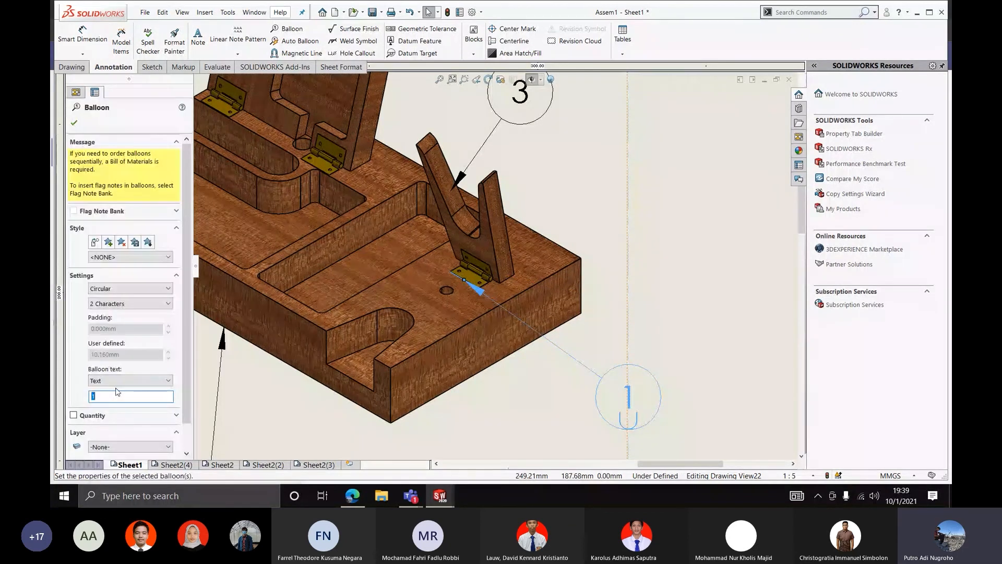
pyautogui.write('4')
pyautogui.click(74, 123)
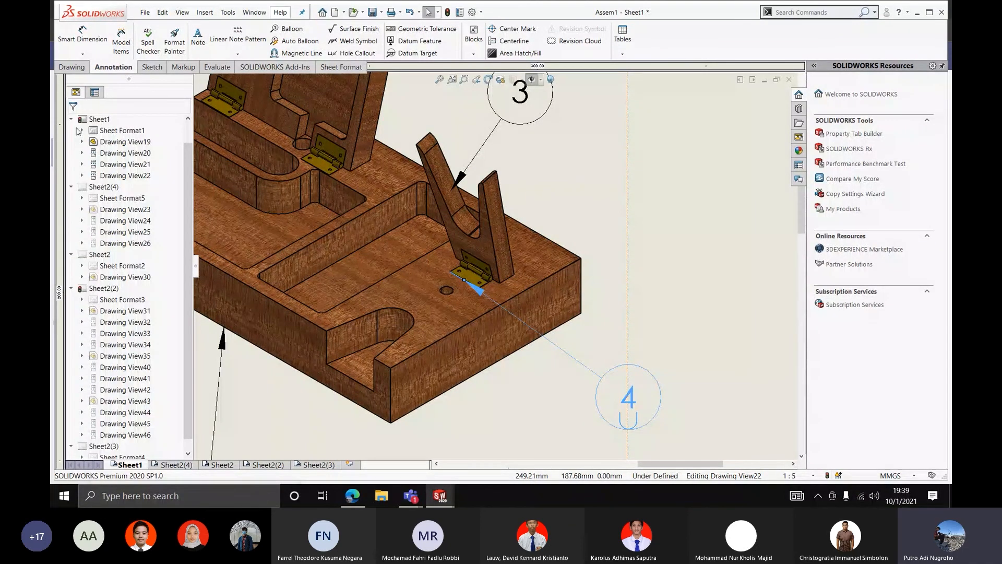
# Reposition balloons 1 to 4 neatly around the assembly's isometric view
pyautogui.scroll(5, 428, 225)
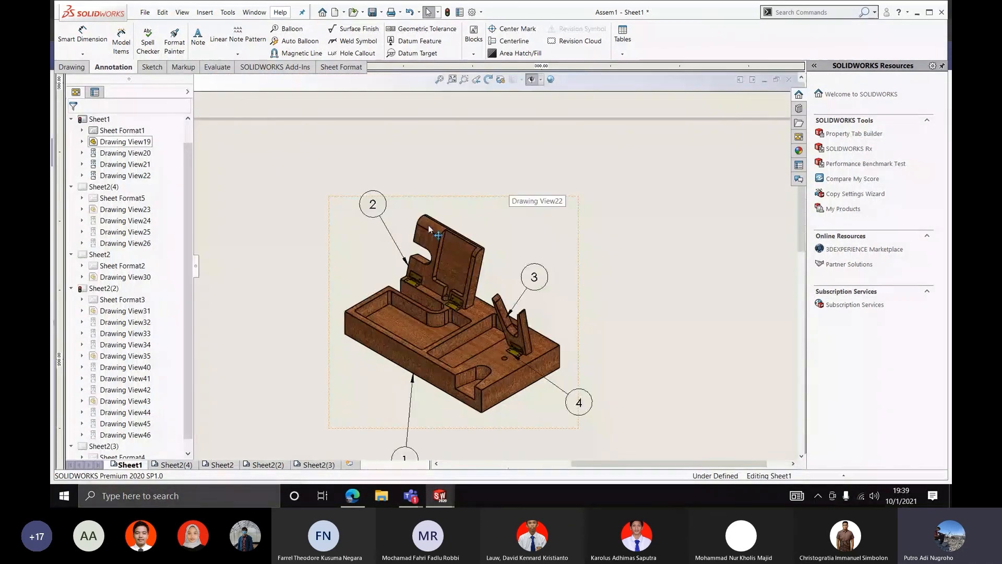
pyautogui.click(371, 205)
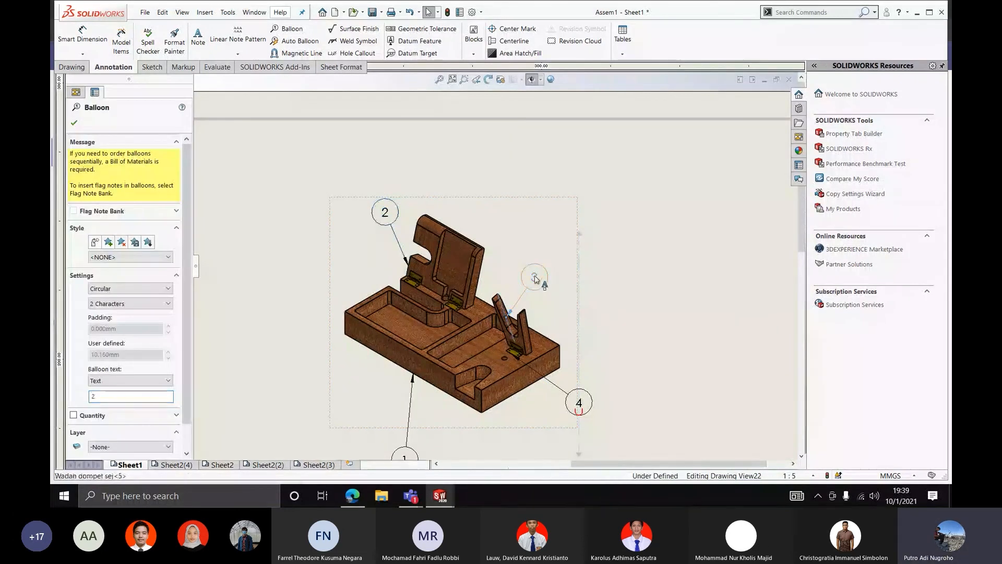
pyautogui.moveTo(534, 279); pyautogui.dragTo(530, 265)
pyautogui.moveTo(588, 404); pyautogui.dragTo(571, 405)
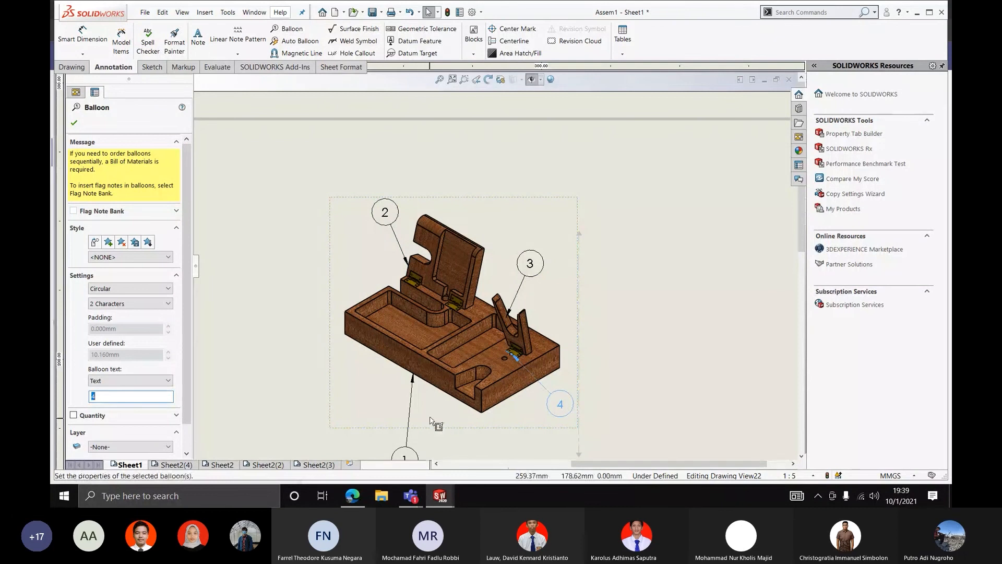
pyautogui.scroll(3, 430, 418)
pyautogui.scroll(-2, 434, 380)
pyautogui.moveTo(455, 367); pyautogui.dragTo(442, 329)
pyautogui.scroll(4, 442, 329)
pyautogui.press('Escape')
pyautogui.scroll(-3, 433, 267)
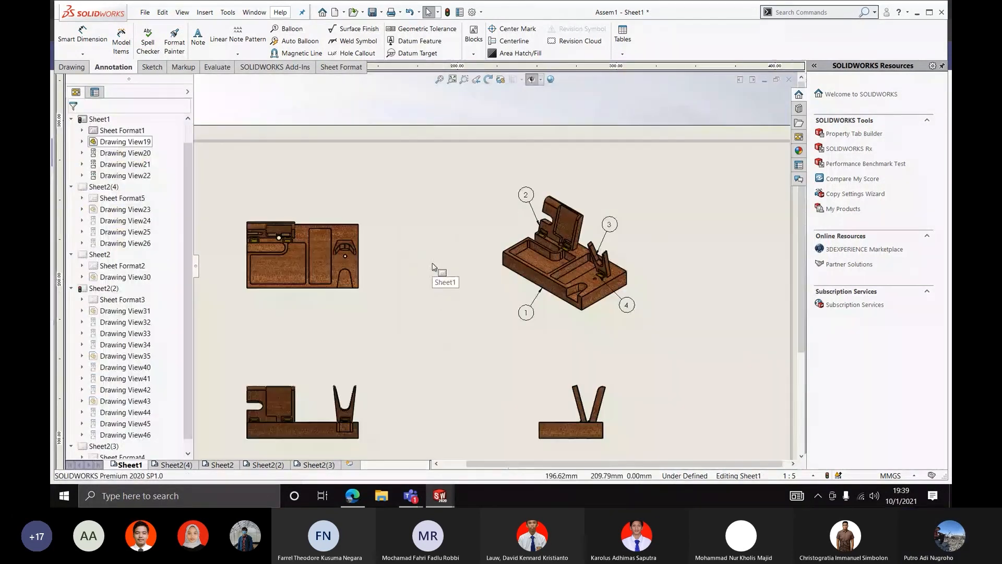
pyautogui.scroll(2, 402, 205)
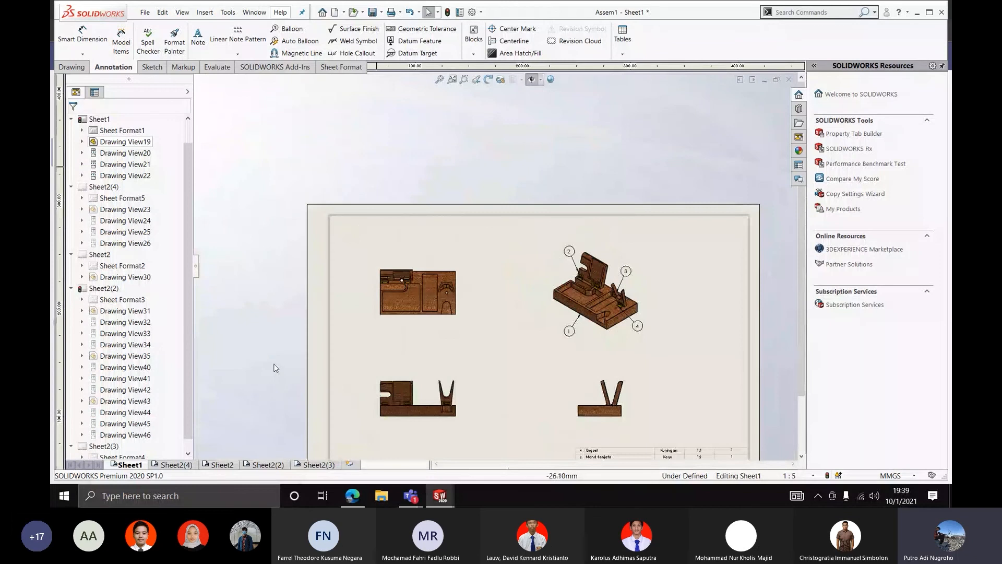
# Open Sheet2(2) with the dimensioned views of the individual parts
pyautogui.click(267, 464)
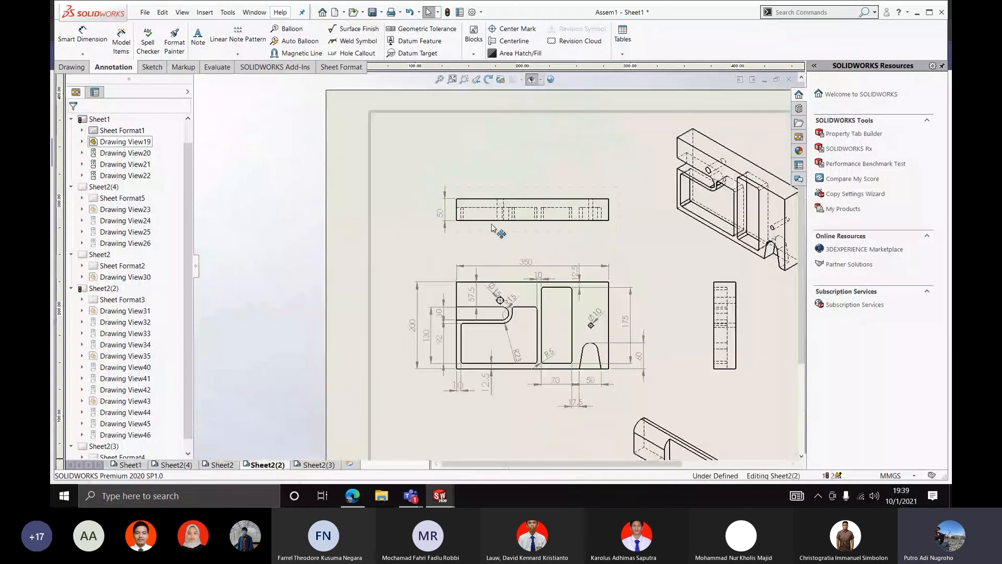
pyautogui.scroll(4, 492, 226)
pyautogui.scroll(-3, 455, 218)
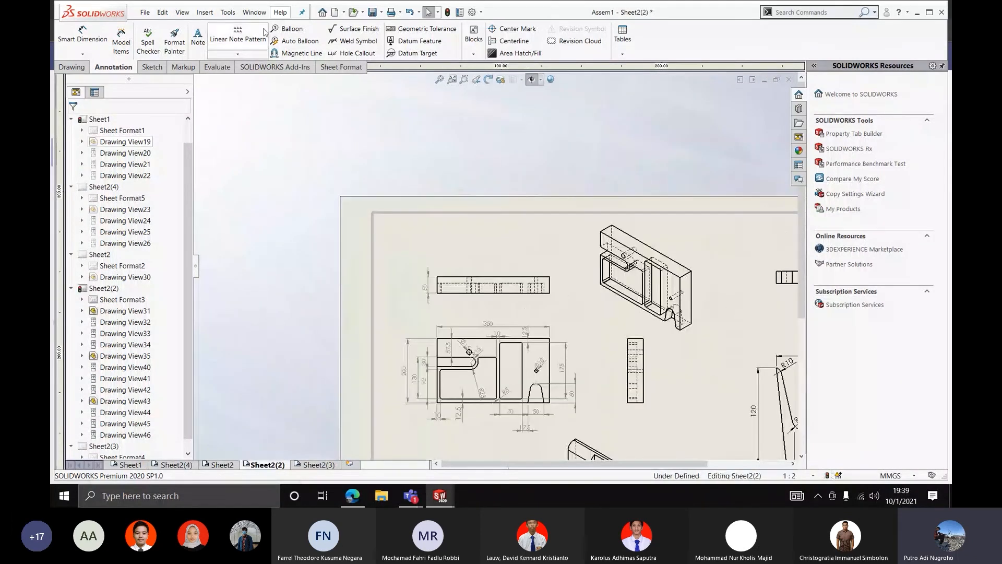
pyautogui.click(286, 29)
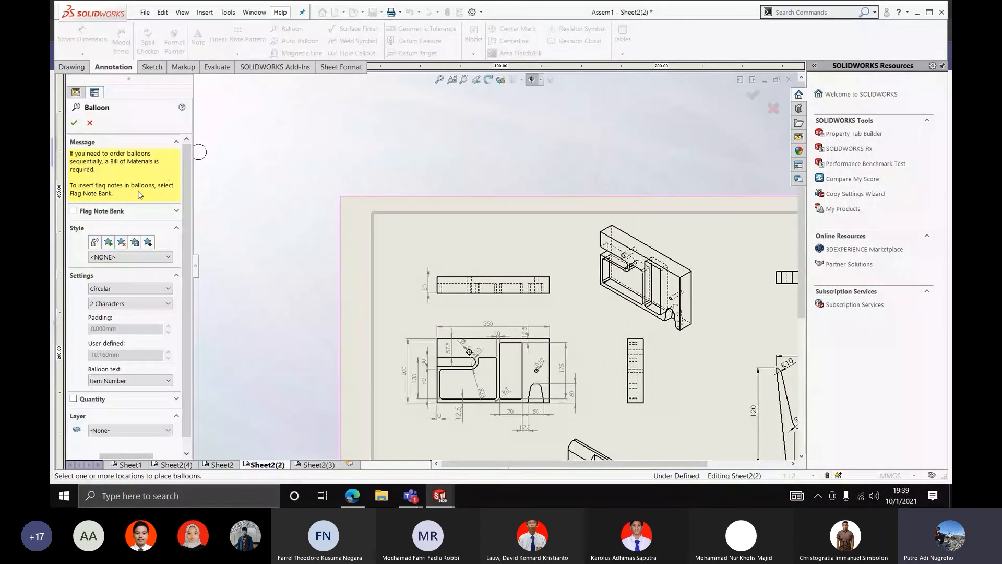
pyautogui.scroll(-3, 420, 250)
pyautogui.press('Escape')
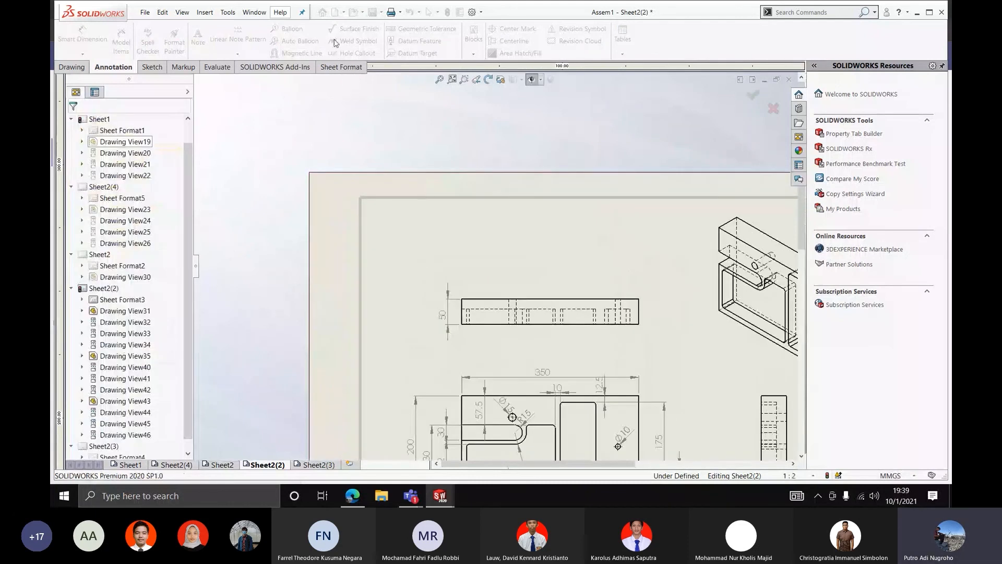
# Place three leaderless circular balloons on Sheet2(2), one beside the views of the base, the fork stand and the tall stand
pyautogui.click(296, 32)
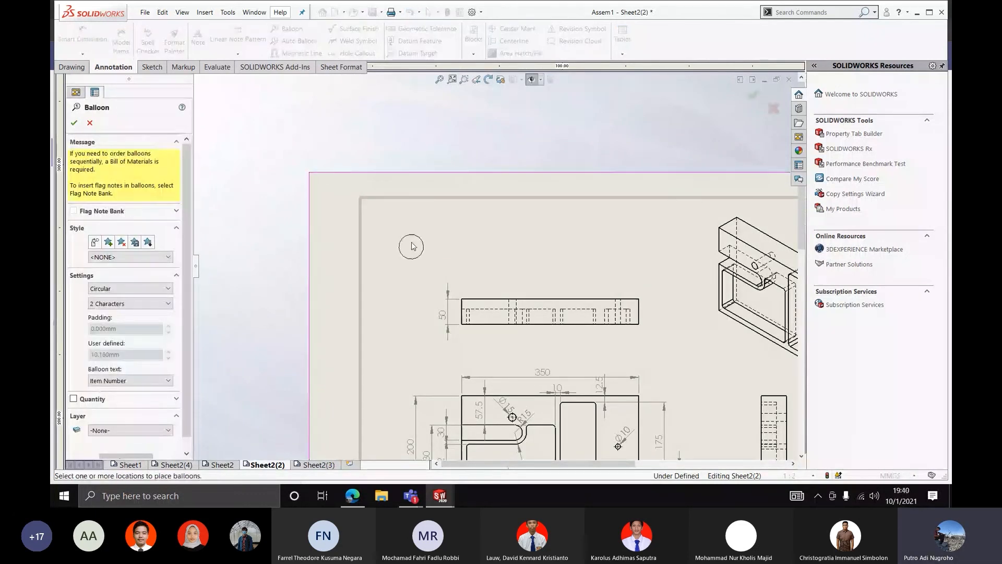
pyautogui.scroll(5, 412, 247)
pyautogui.scroll(-2, 585, 265)
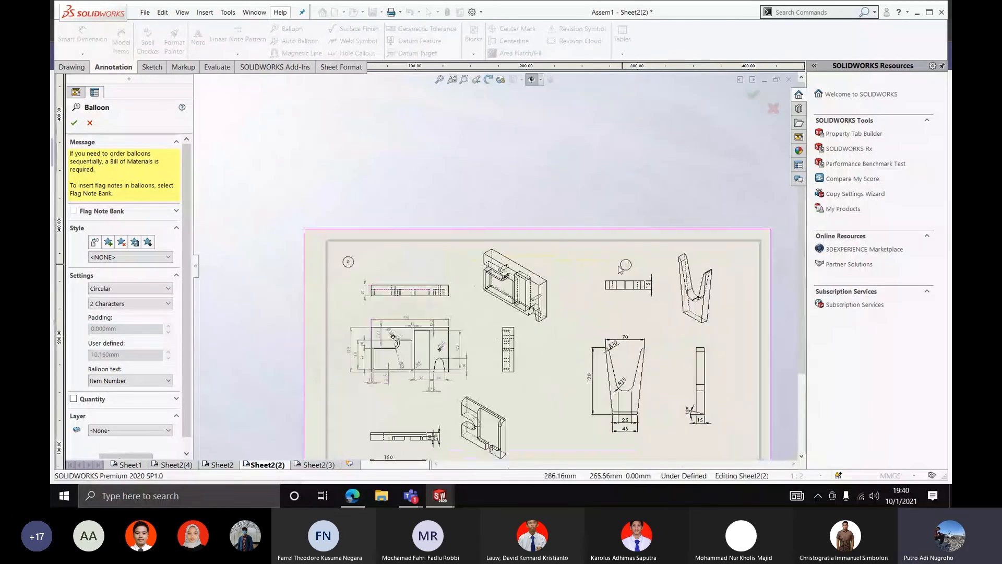
pyautogui.scroll(4, 582, 269)
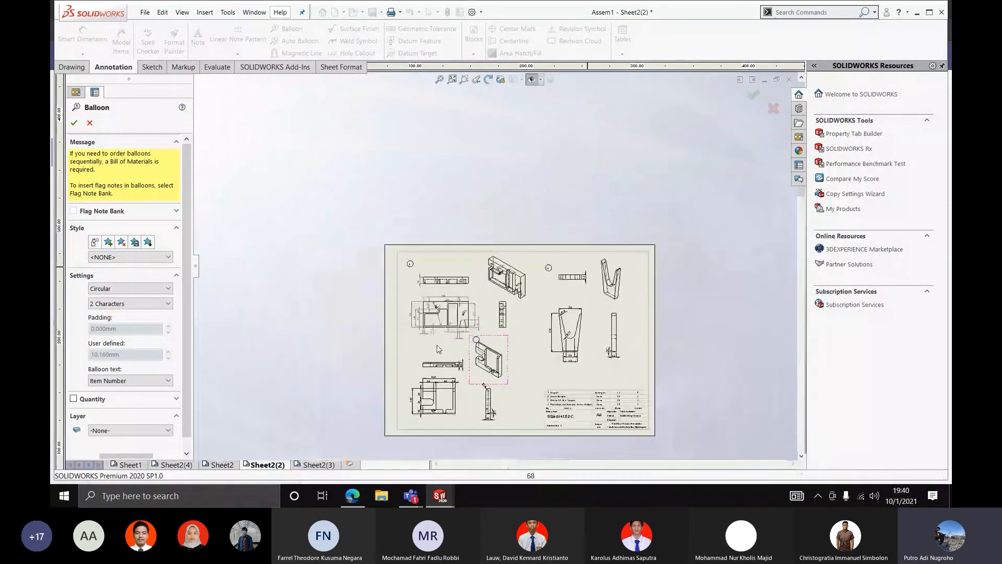
pyautogui.scroll(-4, 433, 311)
pyautogui.scroll(-2, 431, 311)
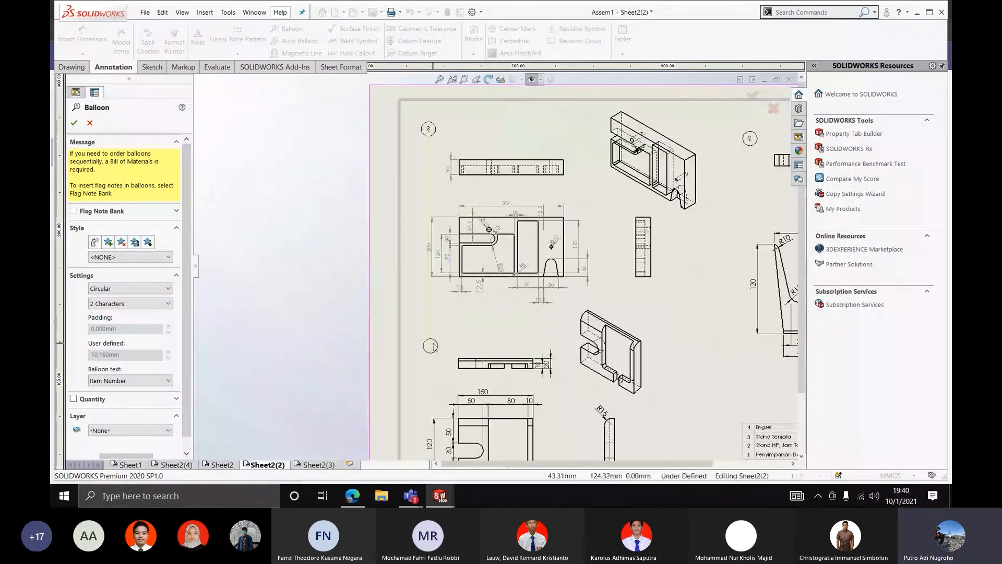
pyautogui.press('Escape')
# Change the balloon beside the base's views to custom text reading 1
pyautogui.scroll(-2, 446, 180)
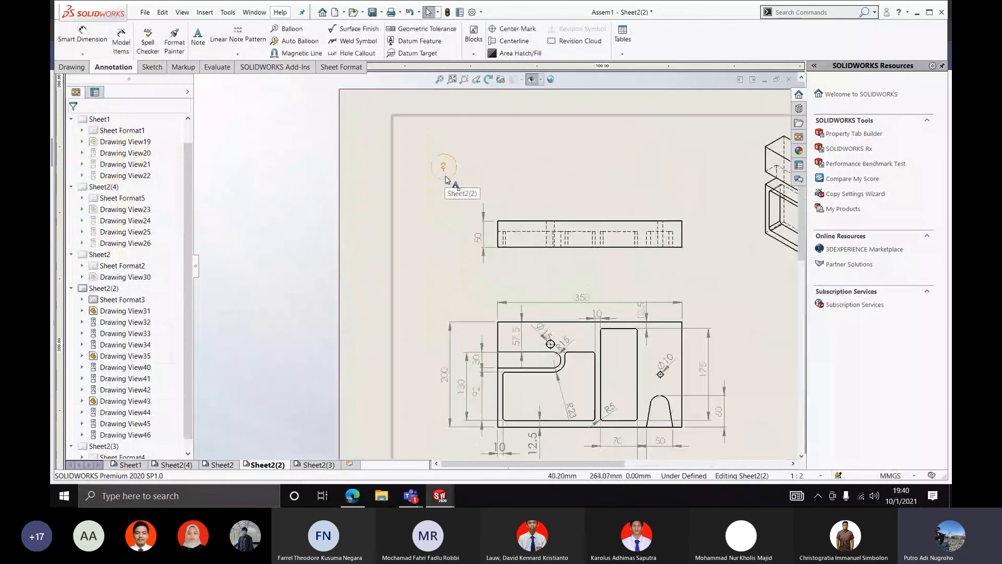
pyautogui.doubleClick(443, 167)
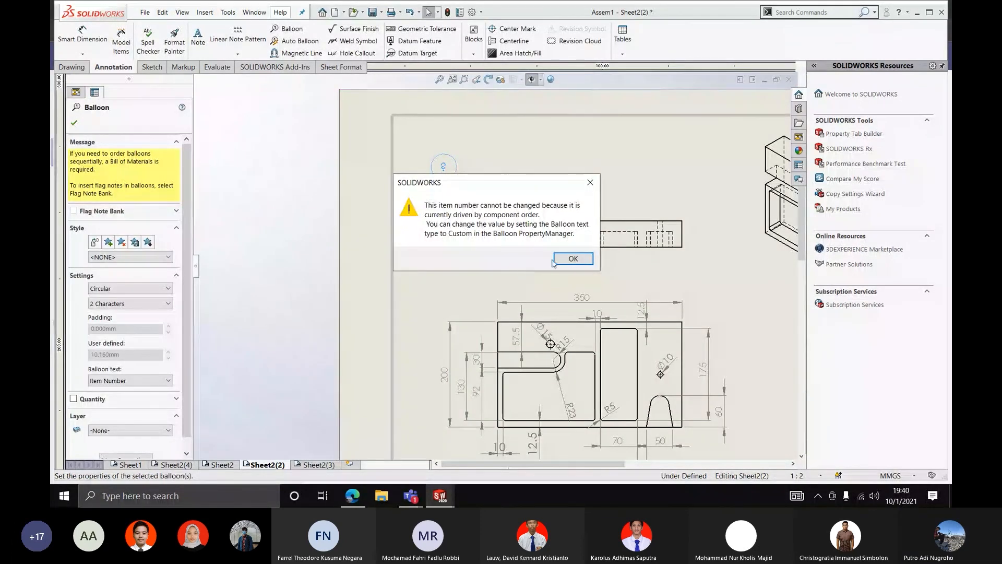
pyautogui.click(555, 261)
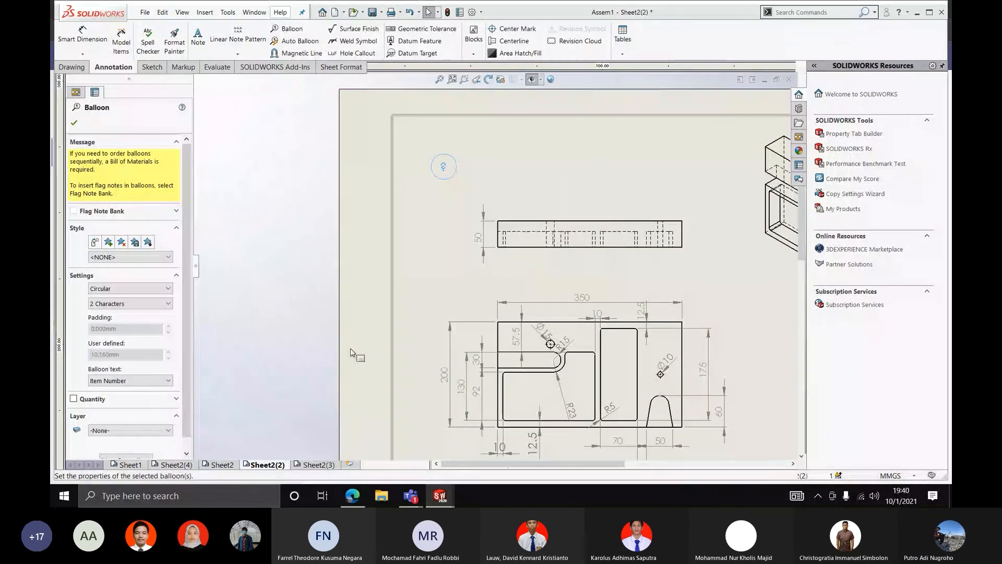
pyautogui.click(124, 381)
pyautogui.click(130, 392)
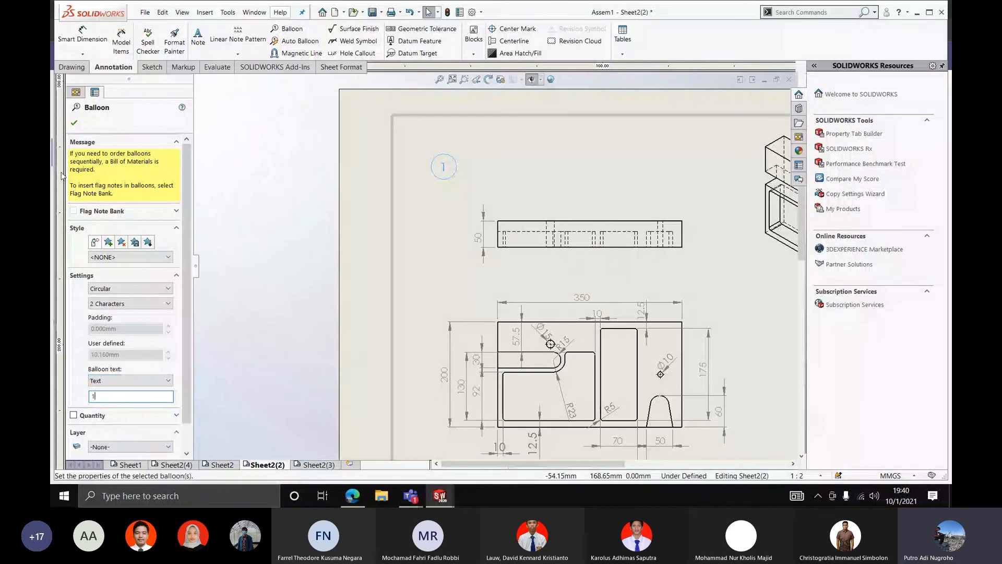
pyautogui.click(74, 124)
# Change the balloon beside the V-shaped stand's views to custom text reading 2
pyautogui.scroll(5, 203, 315)
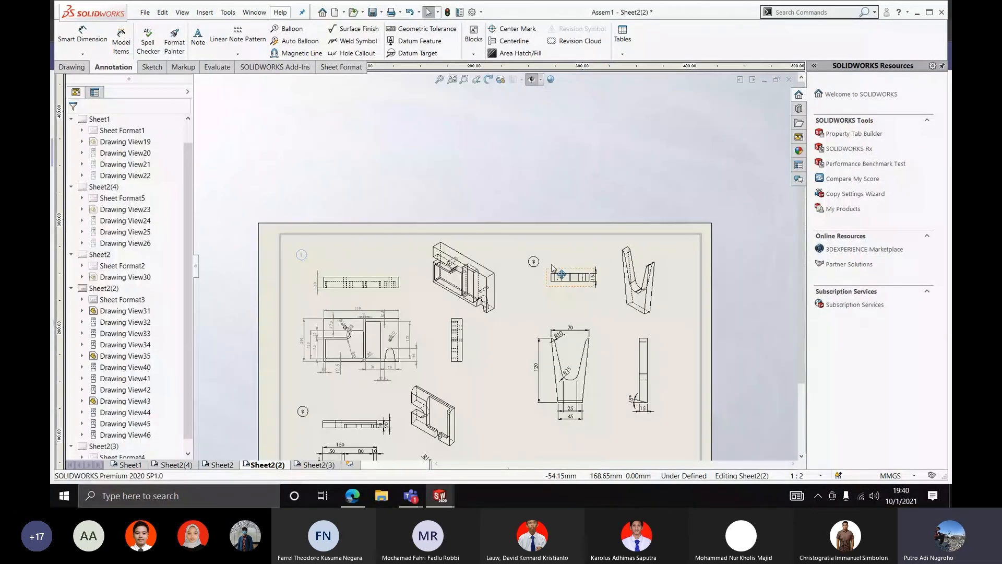
pyautogui.doubleClick(534, 261)
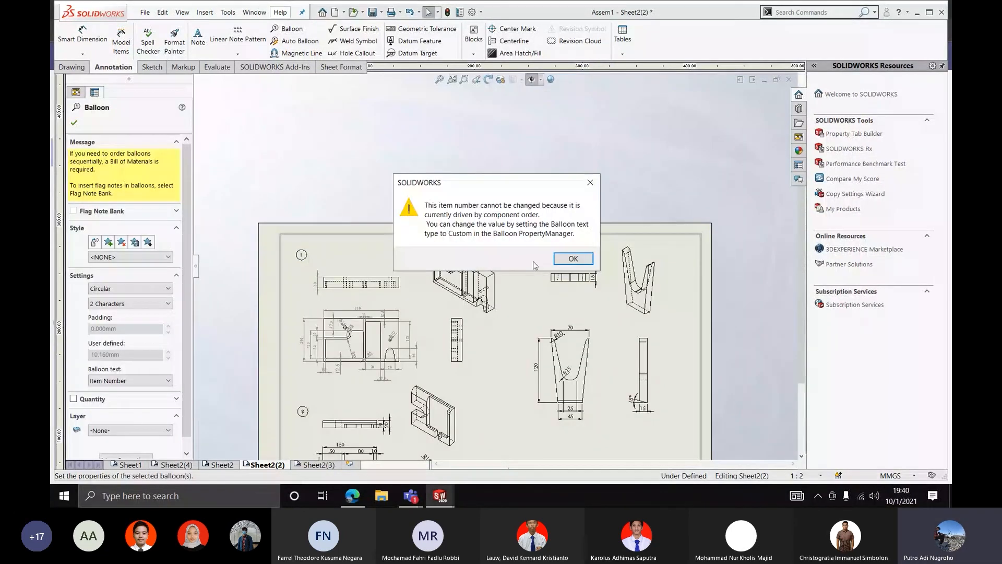
pyautogui.click(574, 259)
pyautogui.click(131, 380)
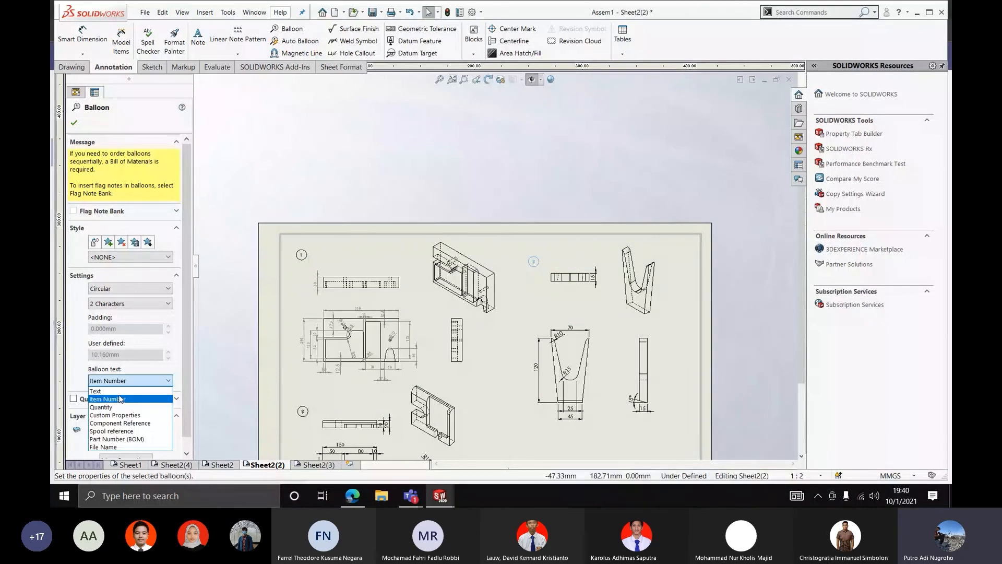
pyautogui.click(118, 393)
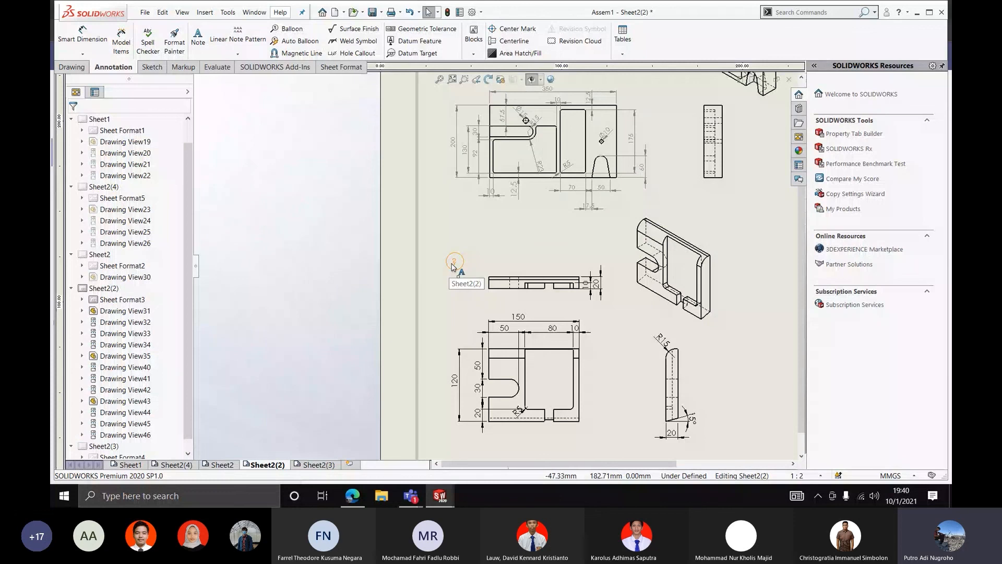
# Change the balloon beside the slotted plate stand's views to custom text reading 3
pyautogui.click(453, 264)
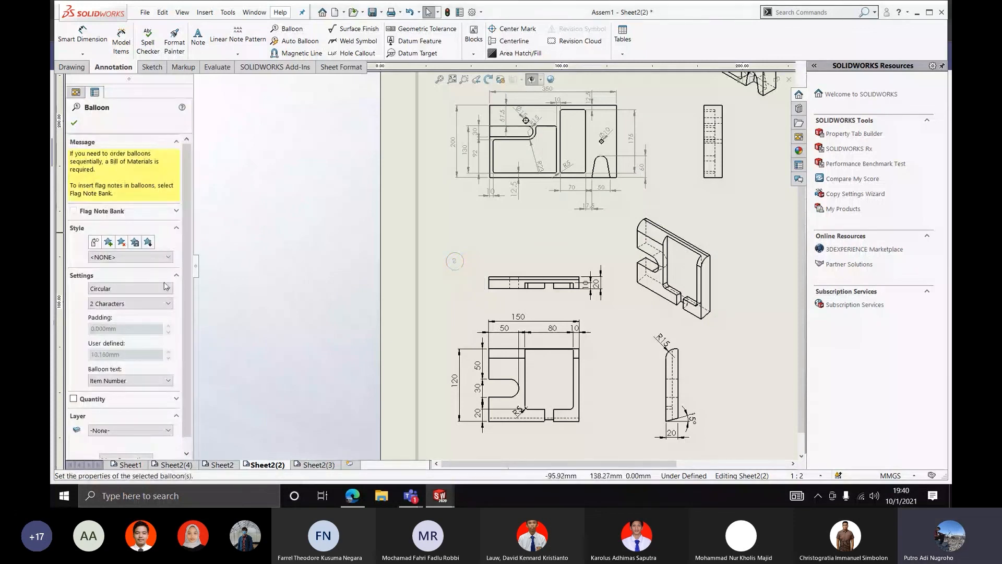
pyautogui.click(130, 380)
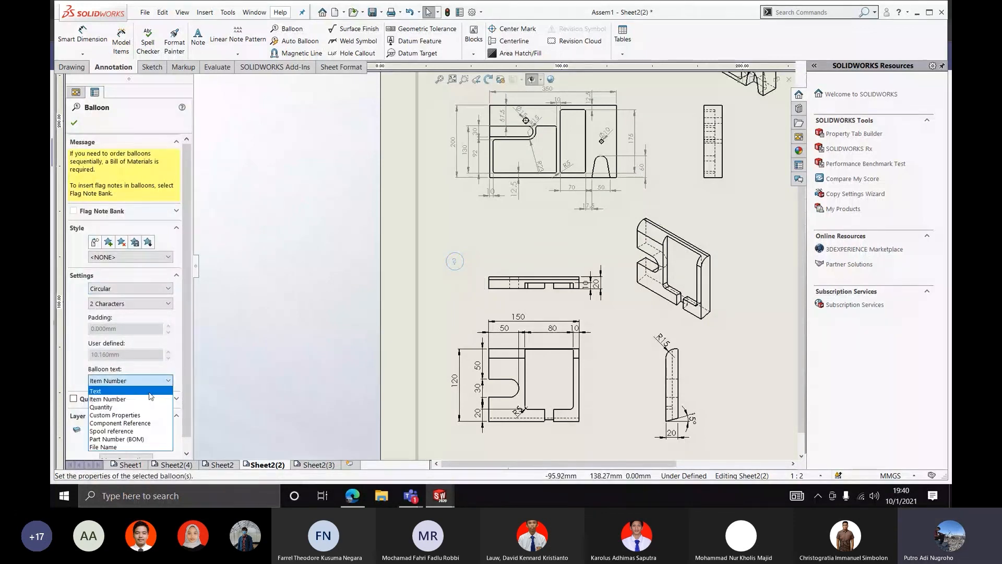
pyautogui.click(131, 391)
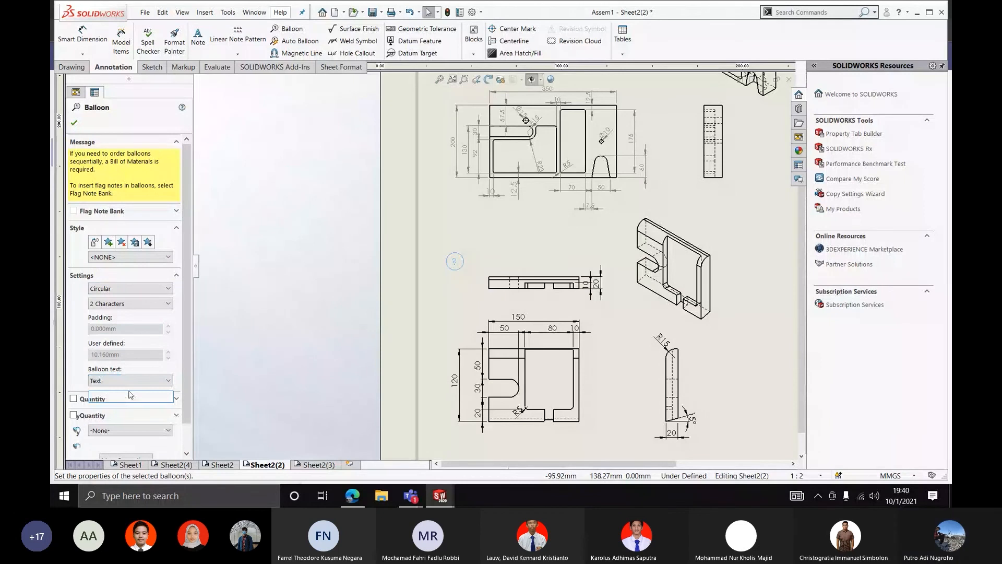
pyautogui.click(131, 395)
pyautogui.write('3')
pyautogui.click(74, 123)
# Examine the numbered part views, their dimensions and the title block on Sheet2(2)
pyautogui.scroll(4, 285, 150)
pyautogui.scroll(-3, 590, 238)
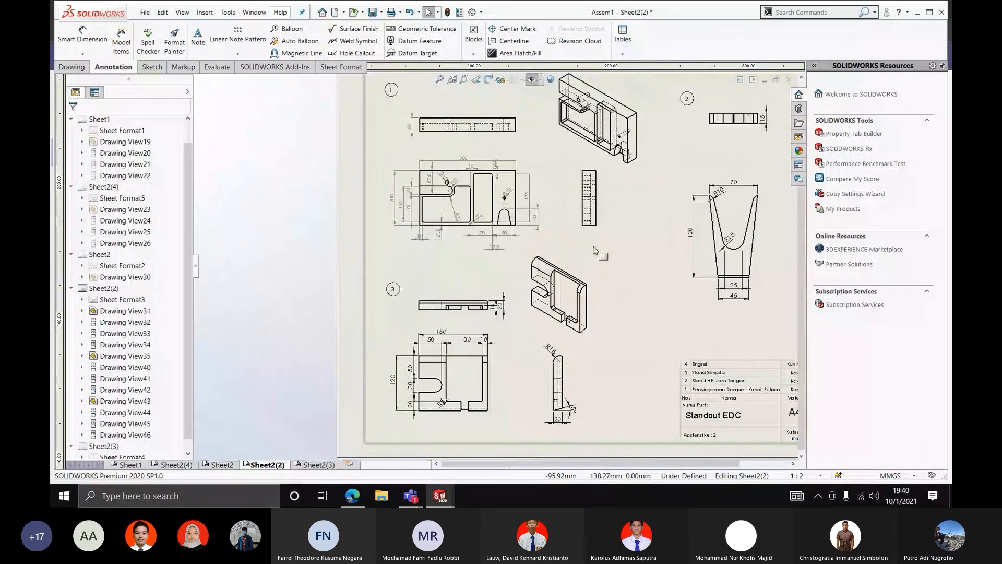
pyautogui.scroll(-3, 550, 245)
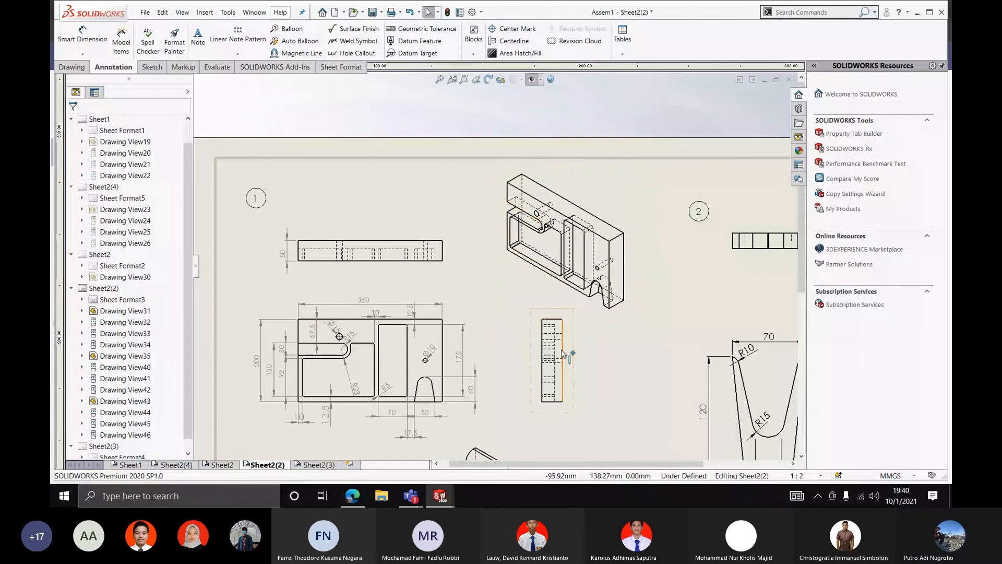
pyautogui.scroll(-1, 550, 332)
pyautogui.scroll(2, 448, 208)
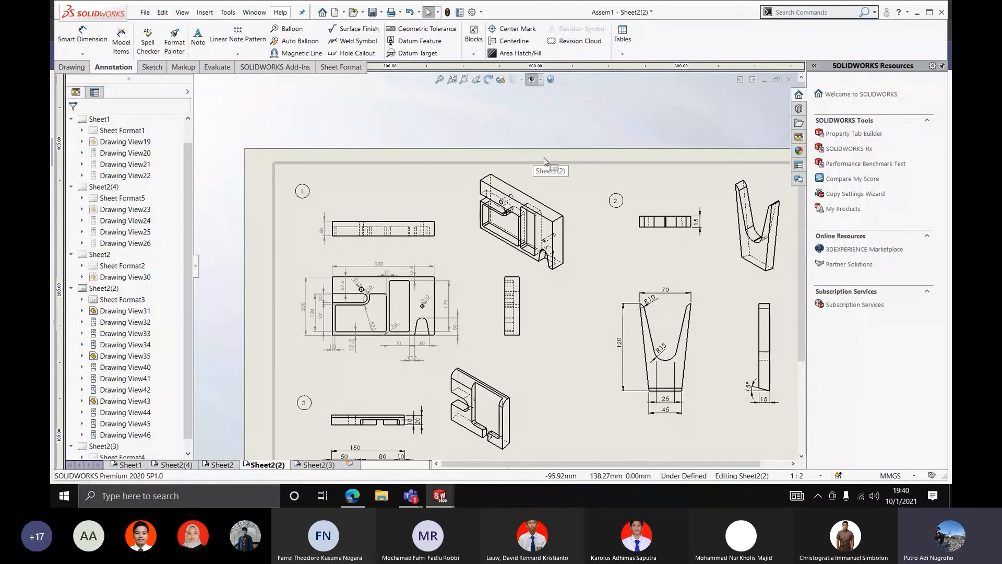
pyautogui.scroll(4, 604, 280)
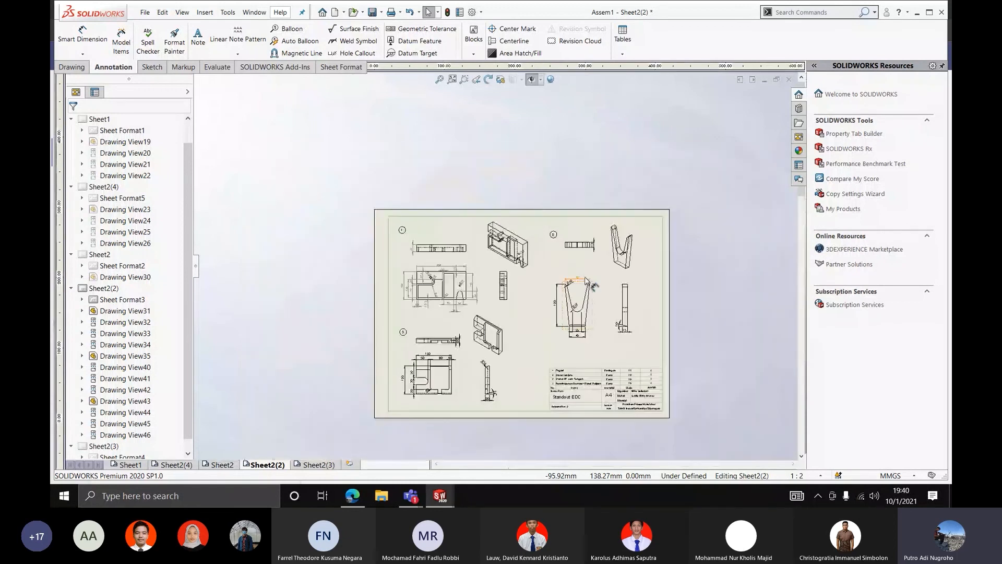
pyautogui.scroll(-3, 548, 324)
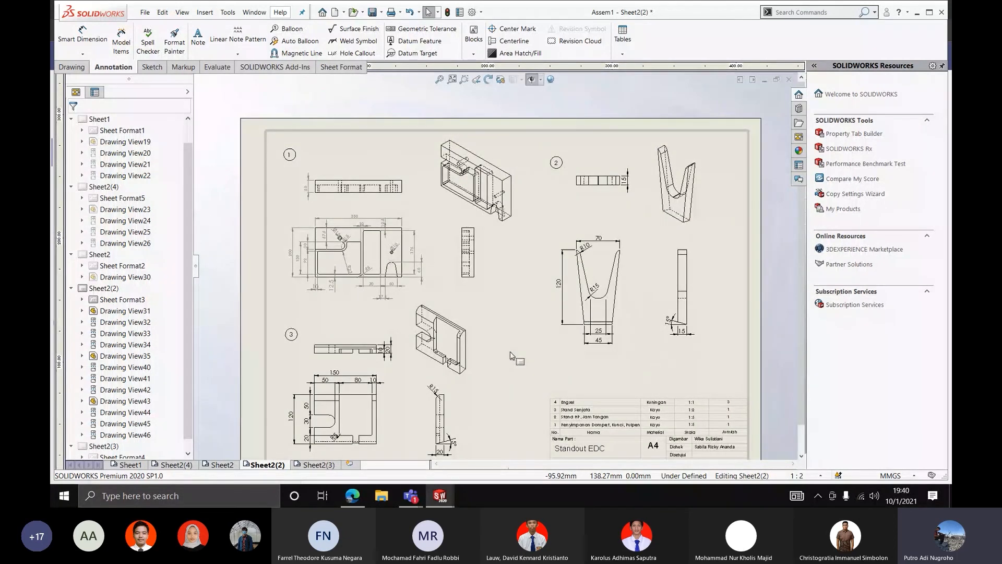
pyautogui.scroll(-2, 511, 355)
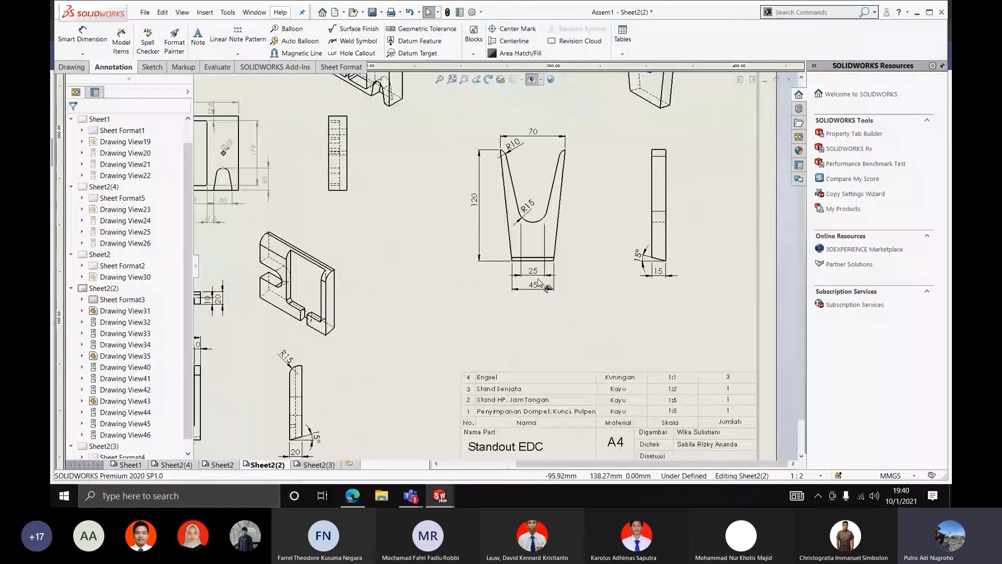
pyautogui.scroll(4, 540, 285)
pyautogui.scroll(-2, 372, 219)
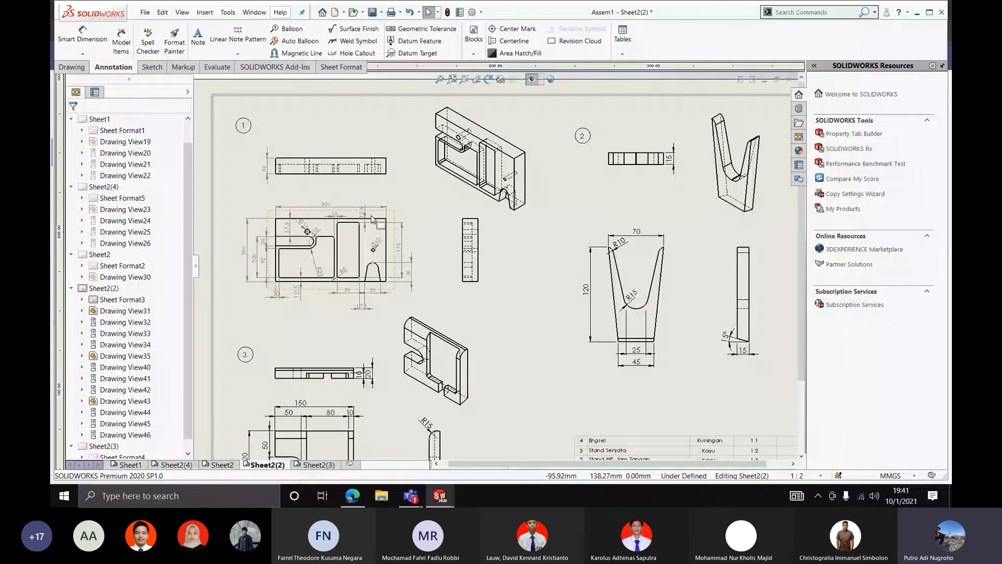
# Remove the center mark from the base's 10 mm hole and reposition the hole's diameter dimension beside it
pyautogui.scroll(-5, 366, 235)
pyautogui.scroll(2, 465, 290)
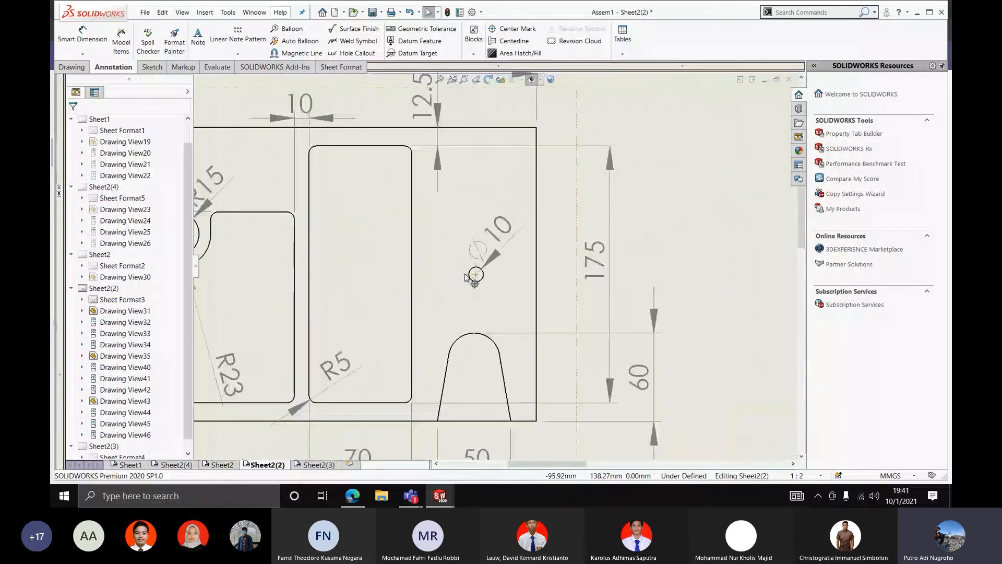
pyautogui.scroll(-2, 476, 285)
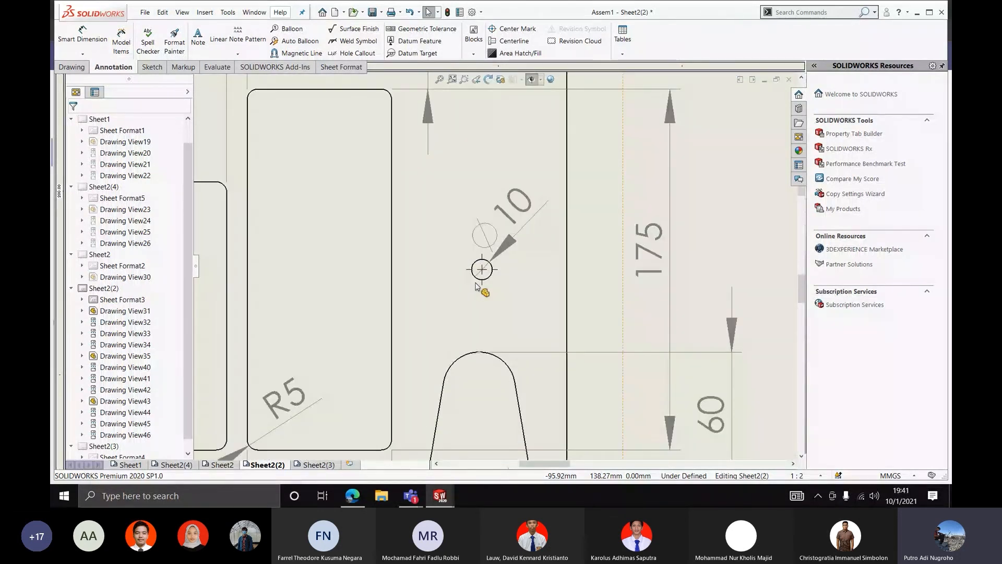
pyautogui.scroll(-2, 476, 286)
pyautogui.click(536, 226)
pyautogui.moveTo(536, 225); pyautogui.dragTo(547, 197)
pyautogui.click(524, 276)
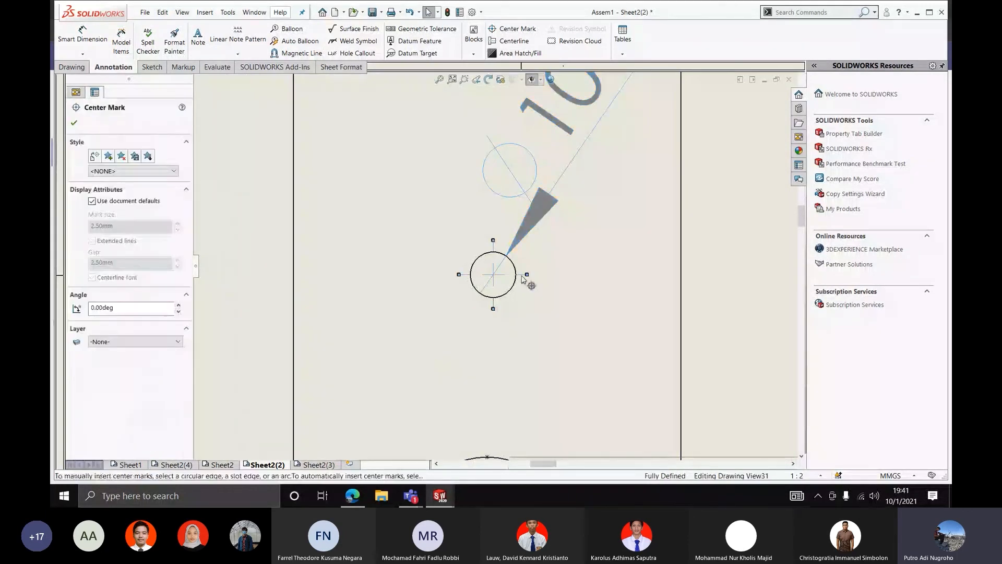
pyautogui.press('Escape')
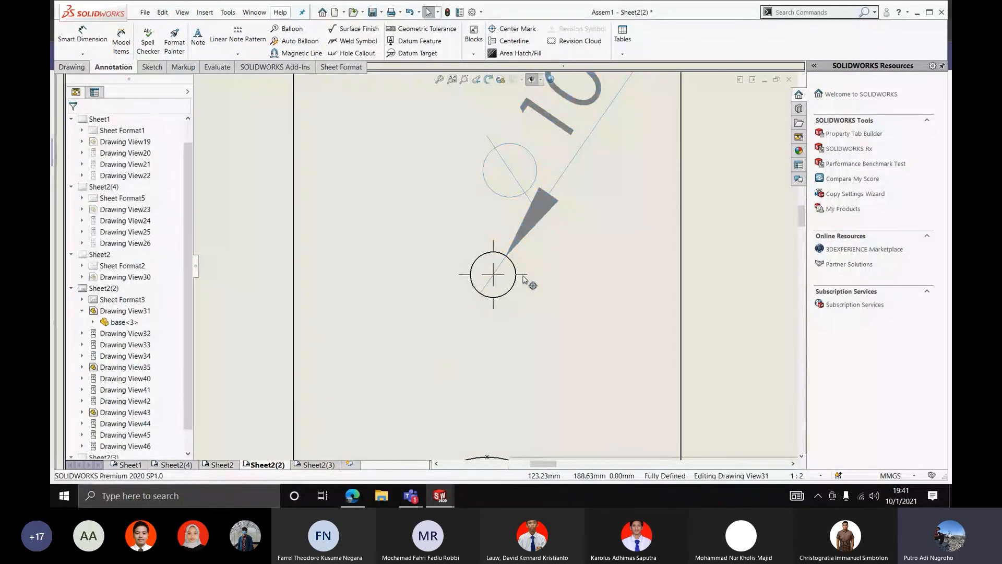
pyautogui.scroll(3, 532, 284)
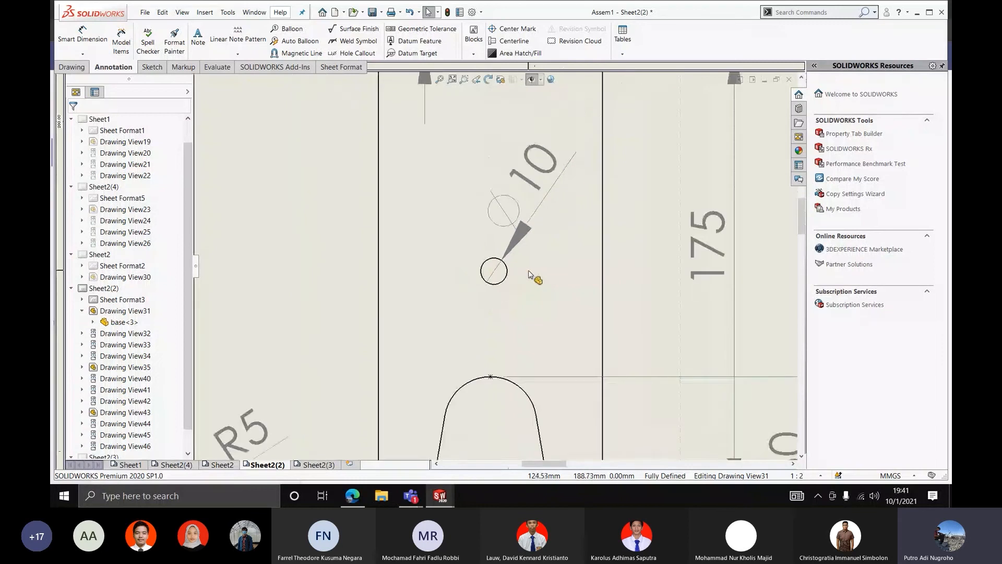
pyautogui.scroll(-2, 517, 250)
pyautogui.scroll(2, 500, 222)
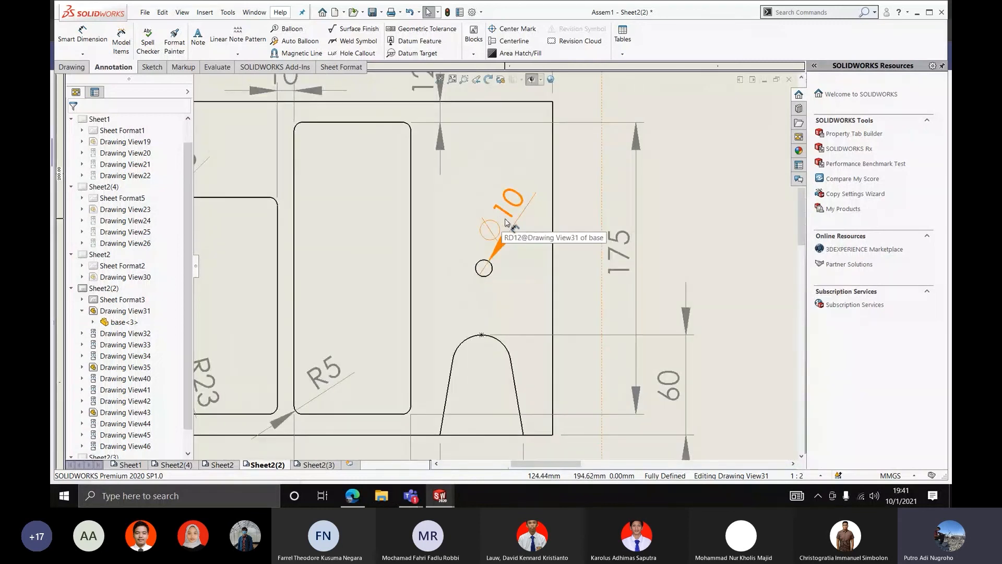
pyautogui.moveTo(500, 222); pyautogui.dragTo(518, 216)
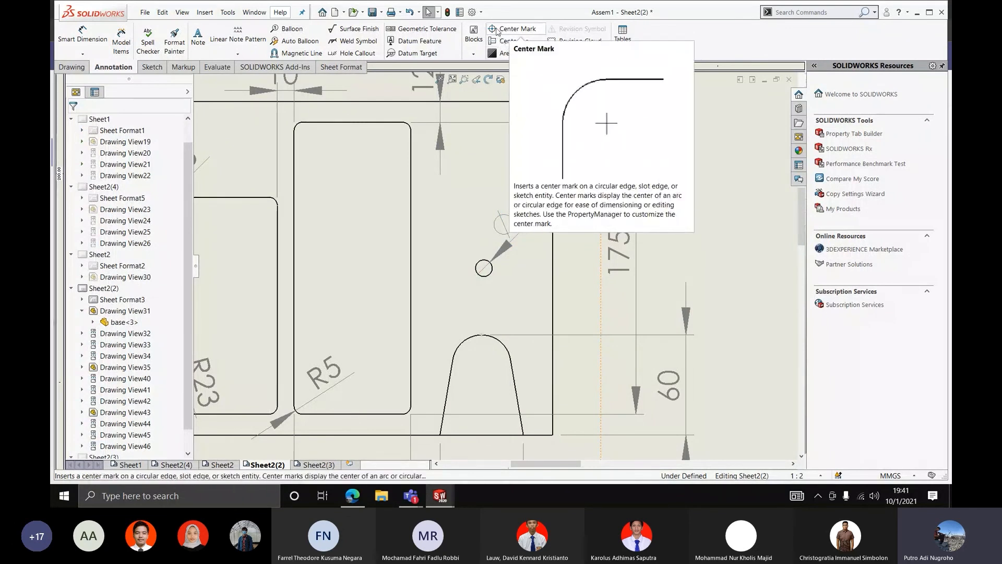
# Insert a center mark on the base's 10 mm hole, with document defaults turned off and the mark size set to 1 mm
pyautogui.click(500, 29)
pyautogui.scroll(-2, 477, 264)
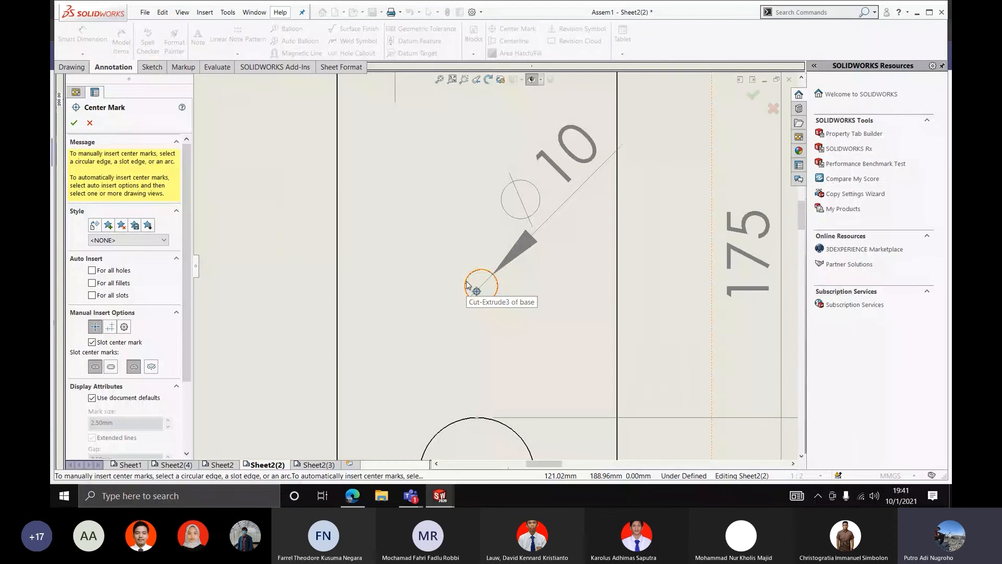
pyautogui.click(467, 283)
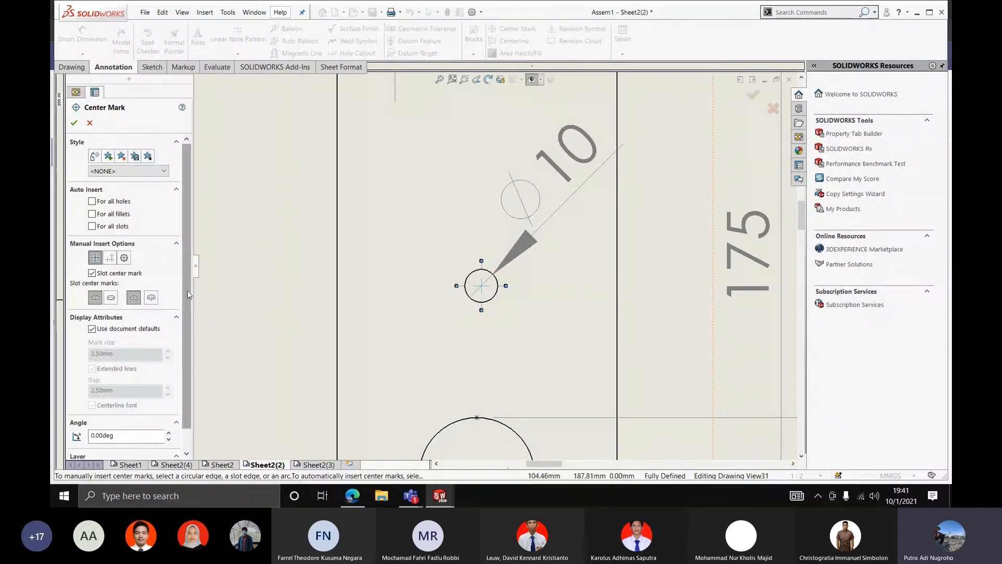
pyautogui.scroll(-1, 184, 292)
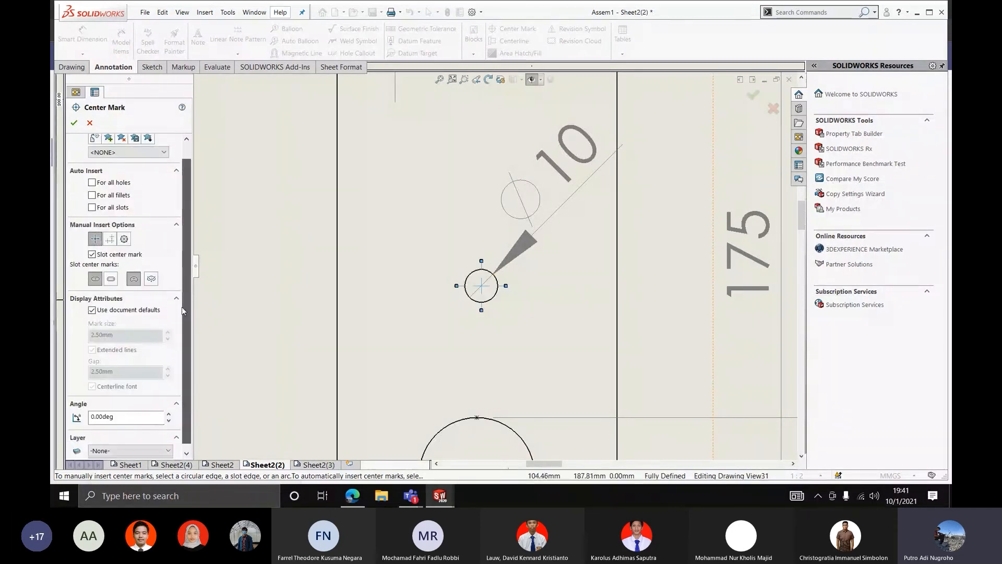
pyautogui.scroll(1, 182, 306)
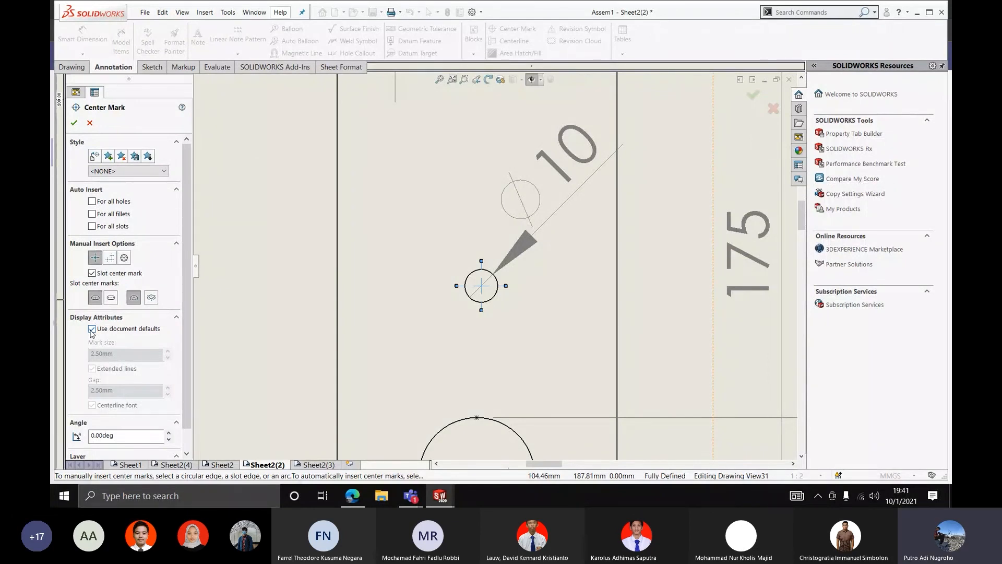
pyautogui.click(92, 329)
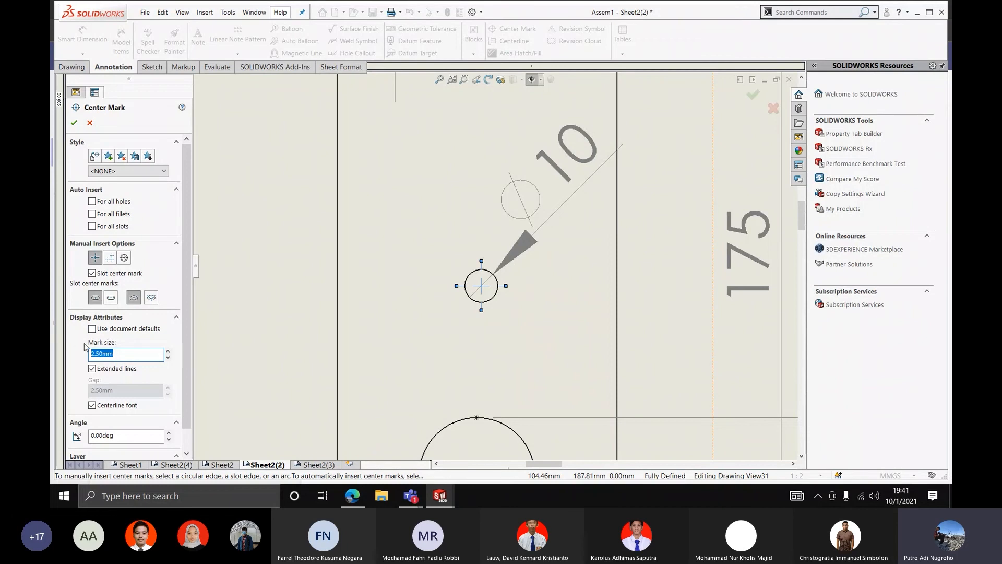
pyautogui.write('1')
pyautogui.click(73, 123)
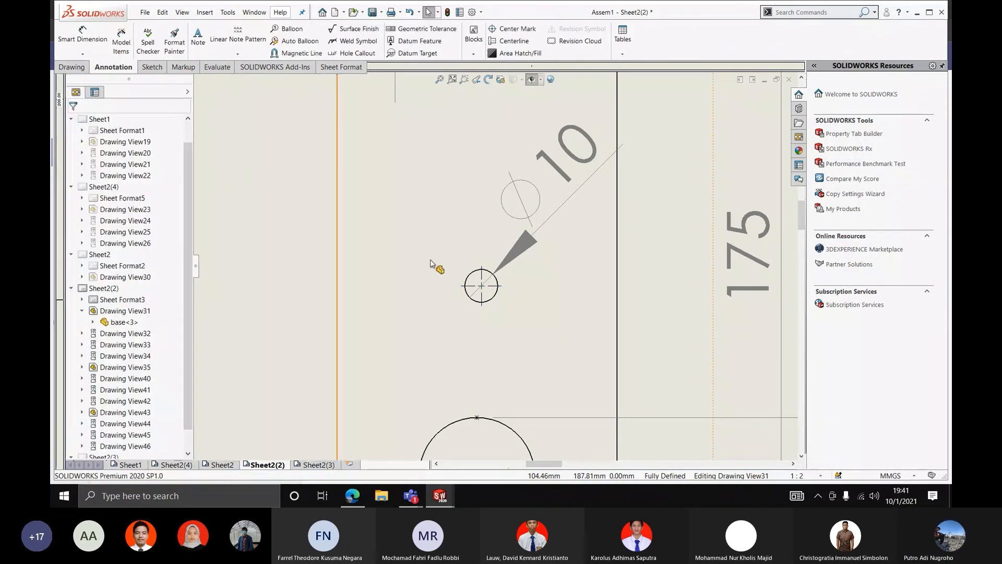
# Inspect the center marks and diameter dimensions of the base's two holes and the other dimensions around its views
pyautogui.scroll(-3, 470, 261)
pyautogui.scroll(4, 517, 256)
pyautogui.scroll(4, 516, 254)
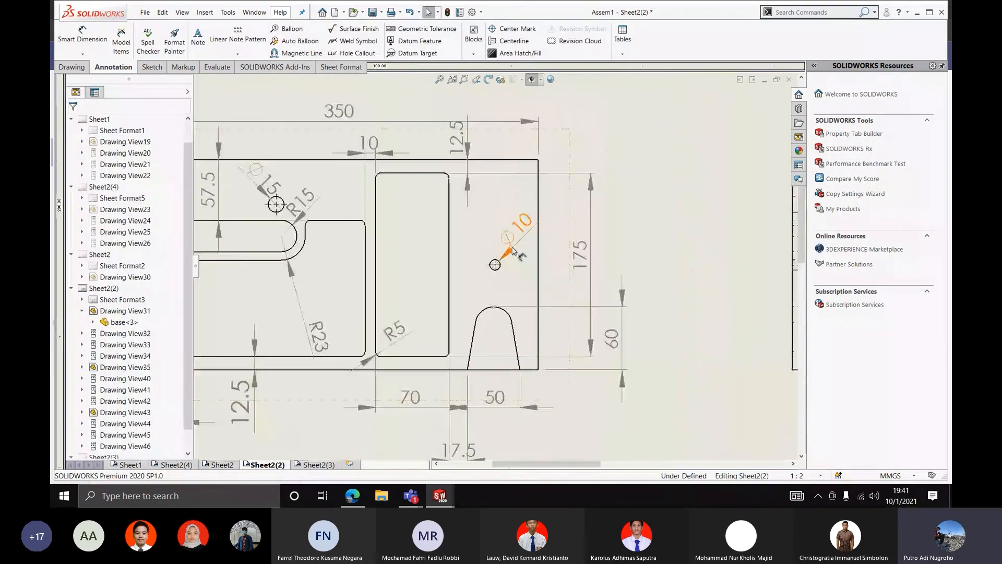
pyautogui.scroll(-3, 514, 254)
pyautogui.click(512, 254)
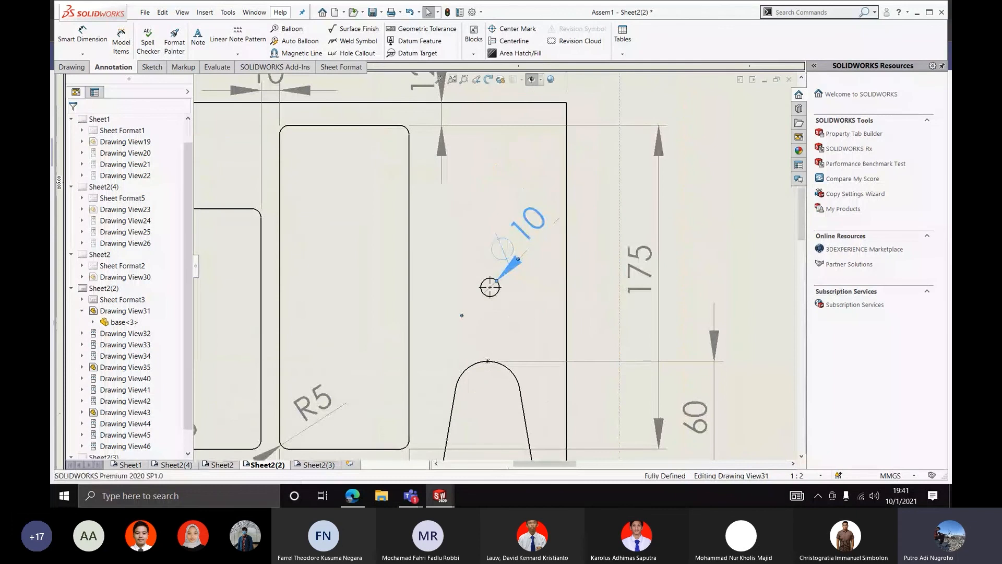
pyautogui.scroll(2, 495, 264)
pyautogui.scroll(3, 467, 243)
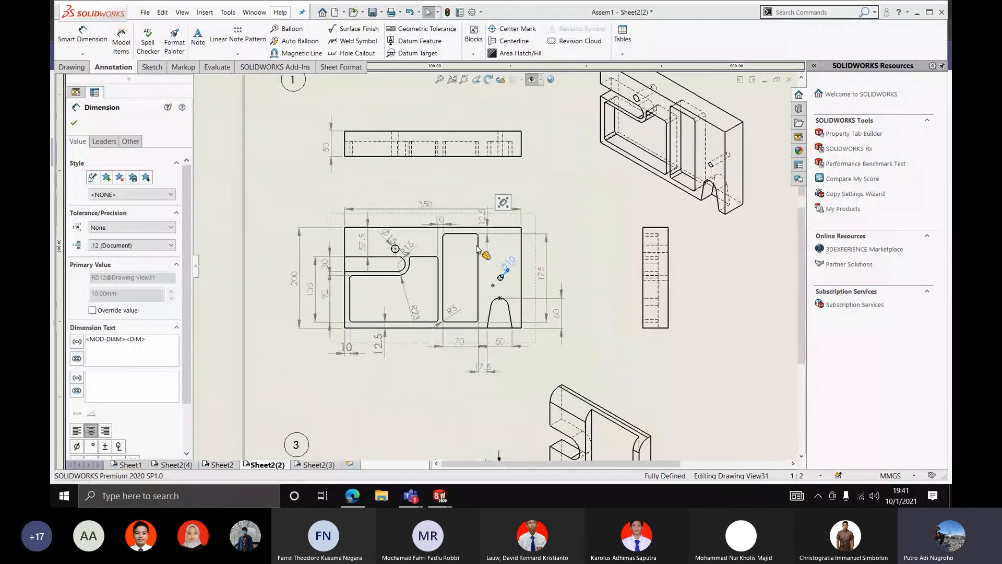
pyautogui.scroll(-2, 520, 291)
pyautogui.scroll(-3, 506, 286)
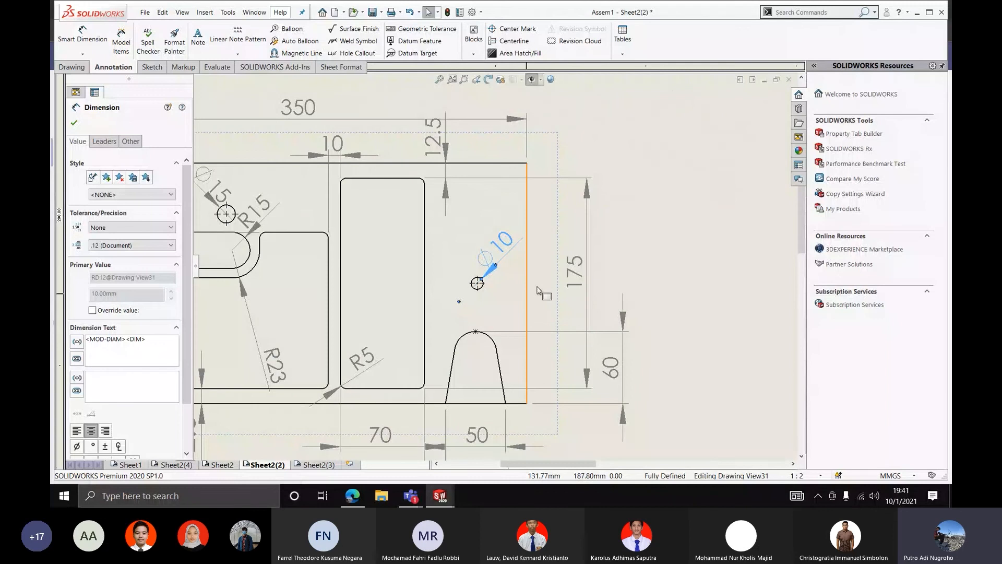
pyautogui.scroll(3, 537, 290)
pyautogui.scroll(-3, 505, 262)
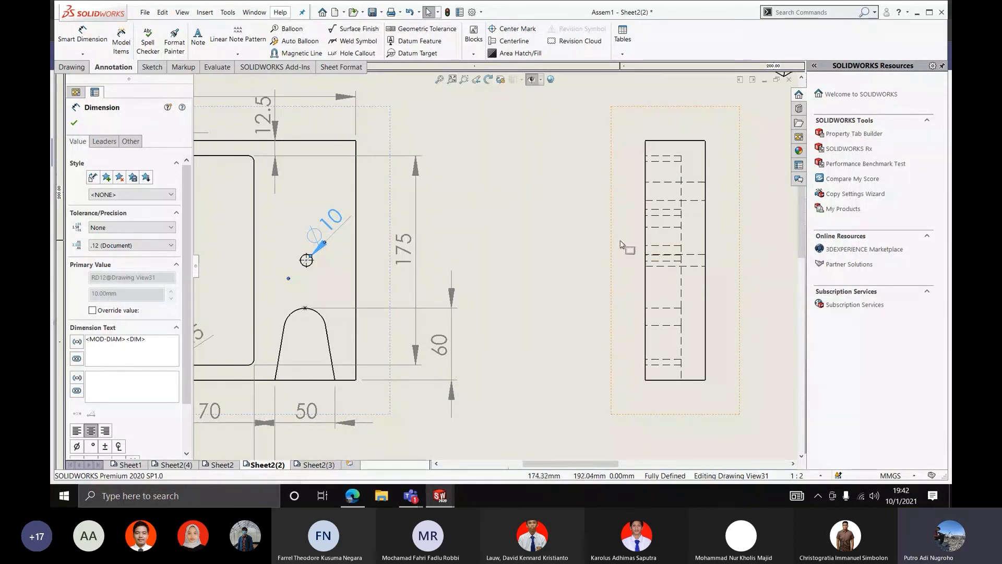
pyautogui.scroll(3, 600, 260)
pyautogui.scroll(-3, 391, 269)
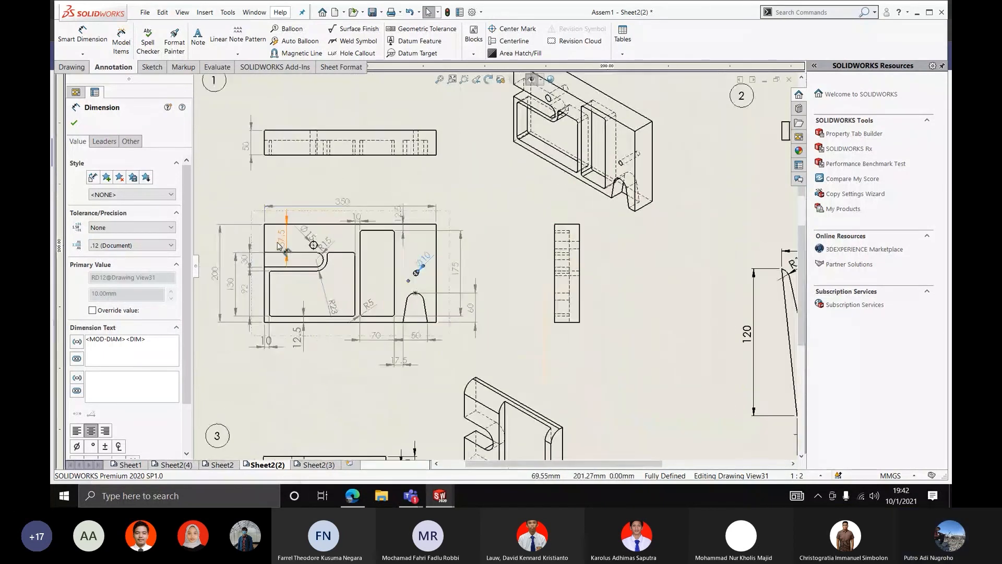
pyautogui.scroll(-2, 391, 269)
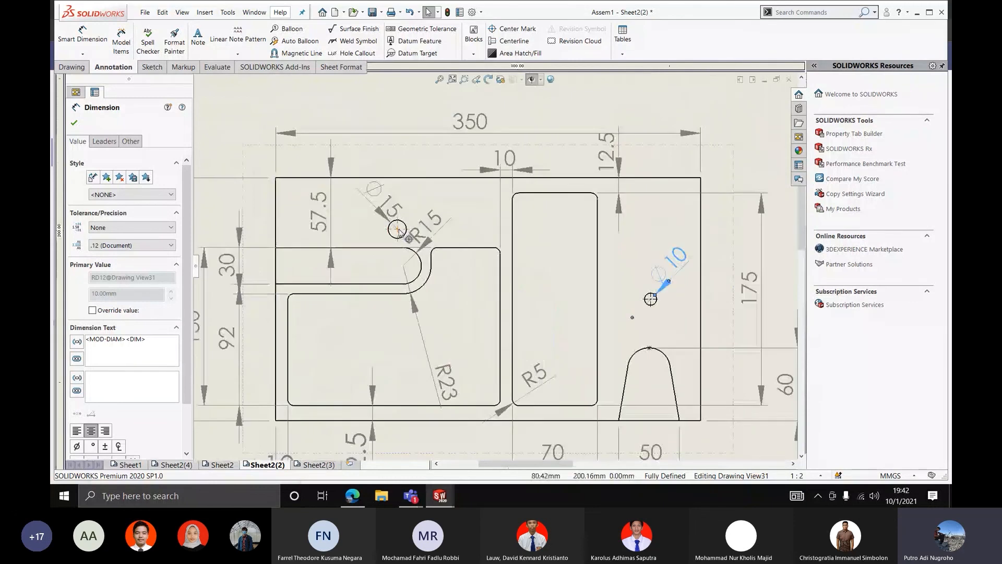
pyautogui.scroll(4, 498, 238)
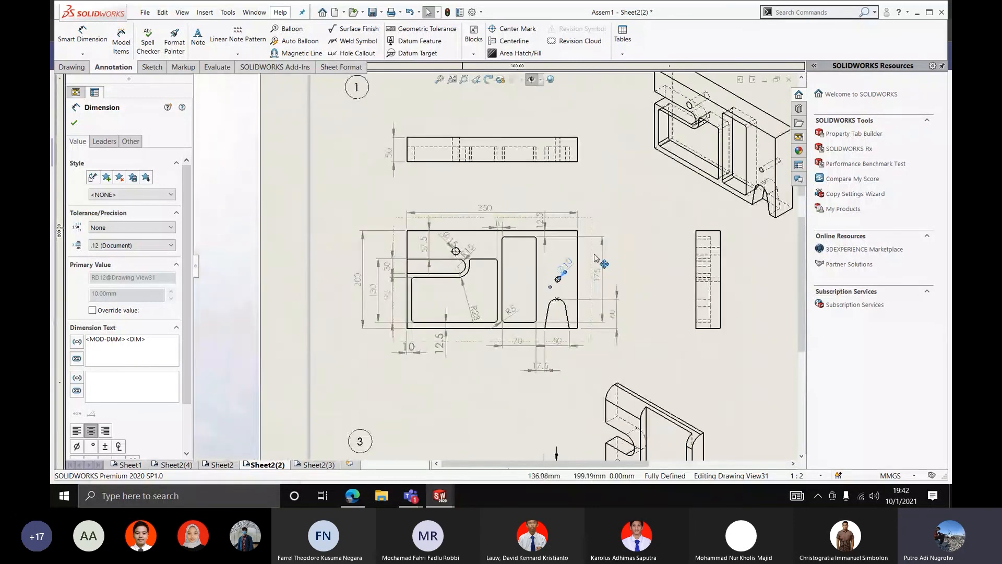
pyautogui.scroll(-3, 595, 259)
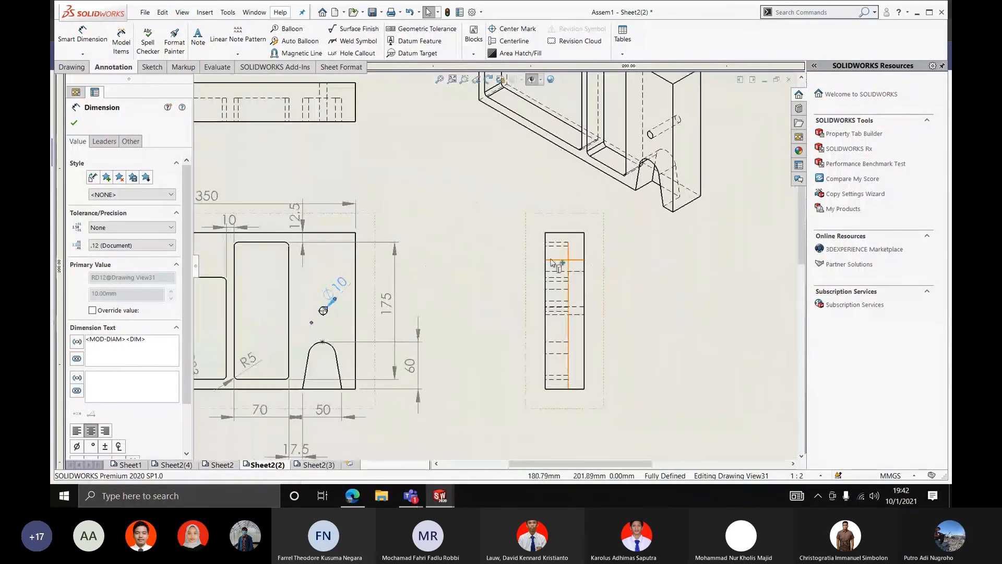
pyautogui.scroll(-2, 559, 265)
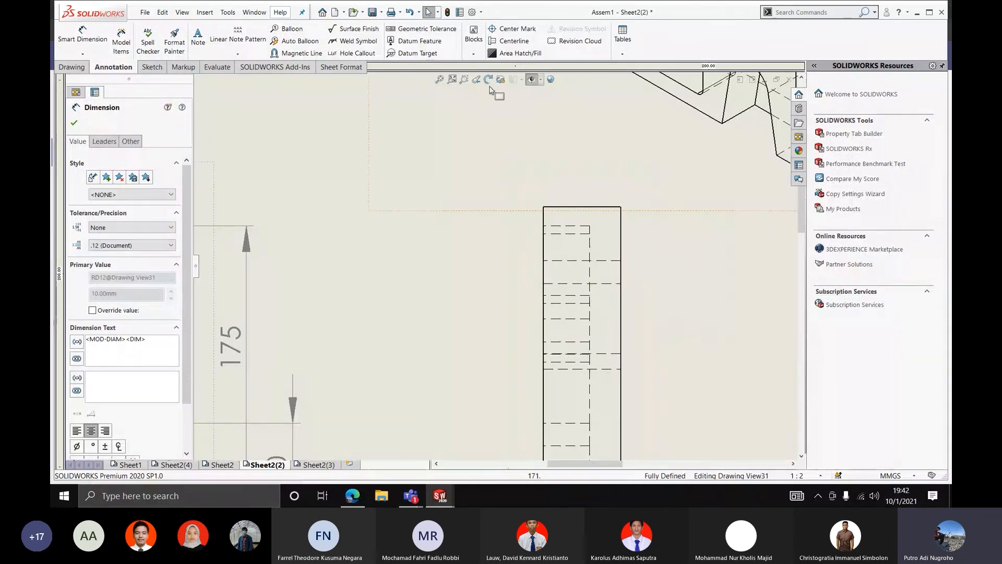
pyautogui.click(502, 46)
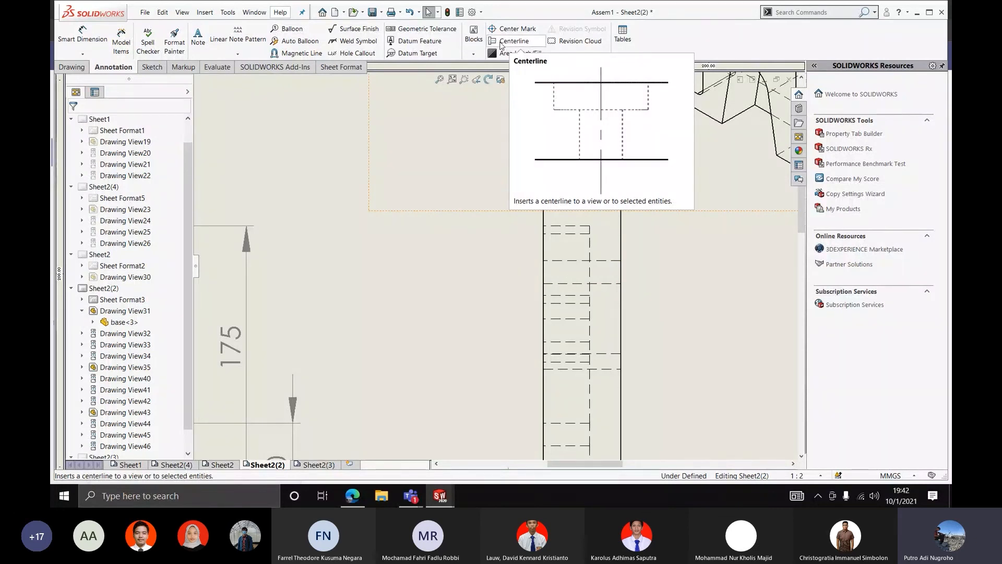
pyautogui.click(501, 46)
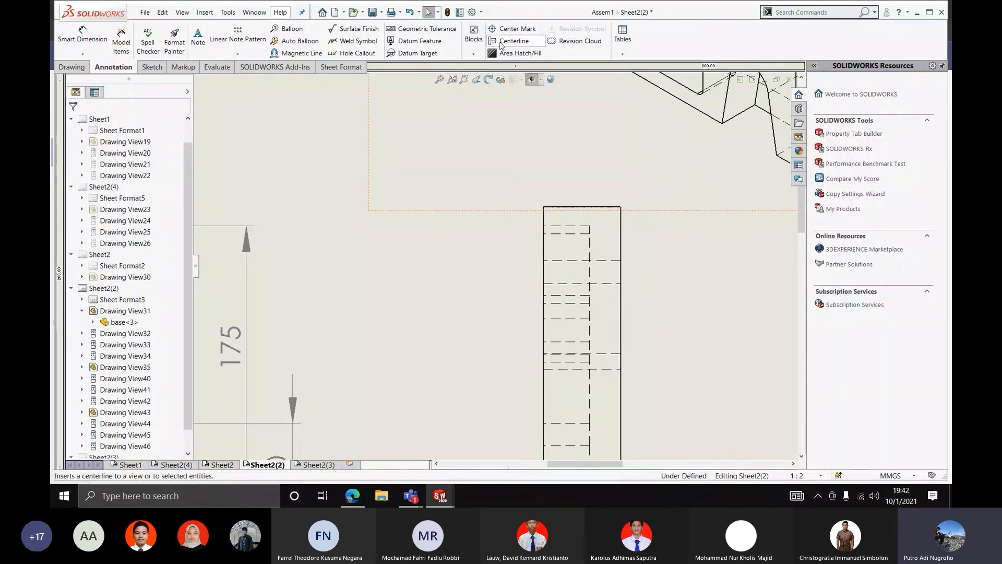
pyautogui.click(570, 261)
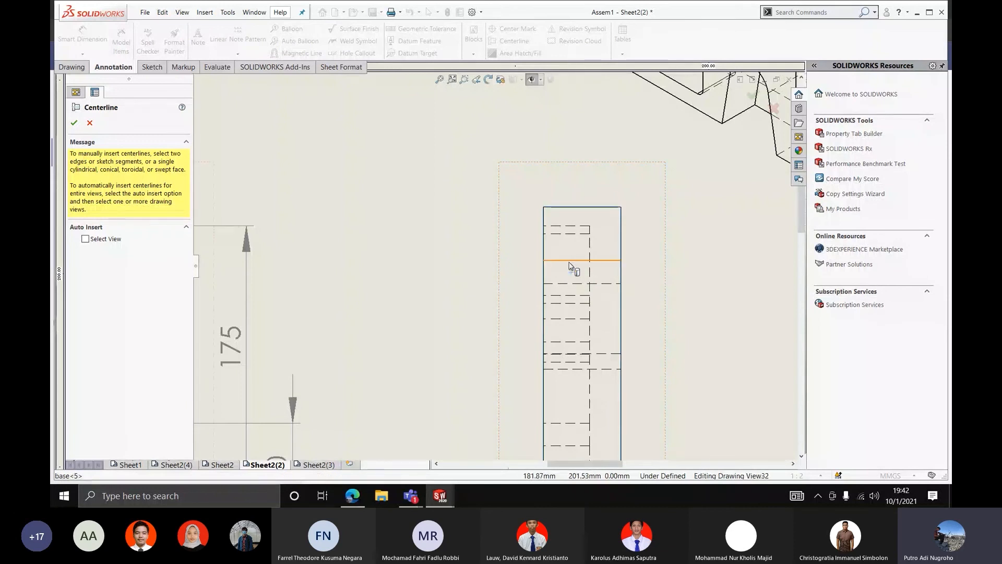
pyautogui.press('Escape')
# Insert a centerline between the two full-width hidden edges of the upper hole in the base's side view
pyautogui.click(506, 44)
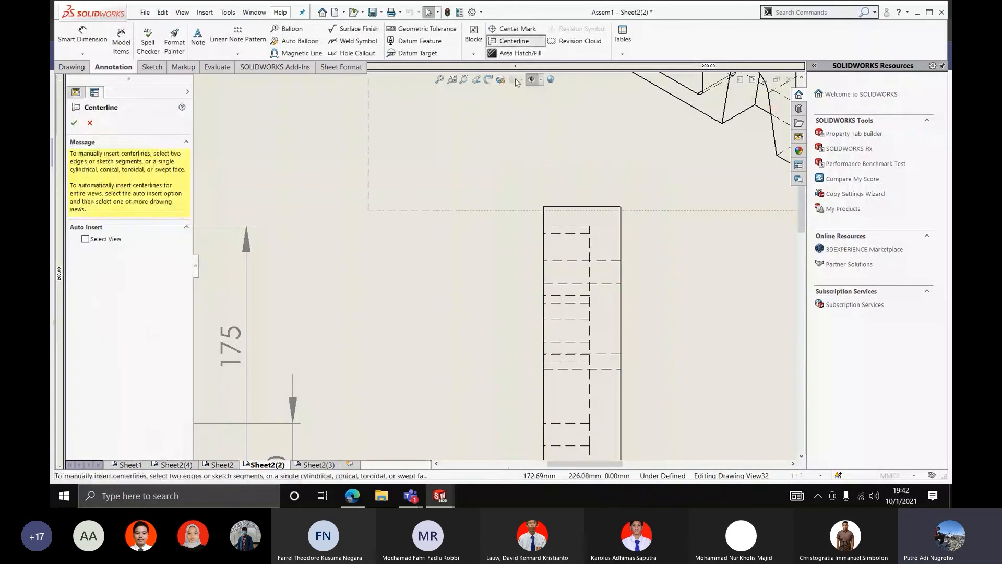
pyautogui.click(570, 260)
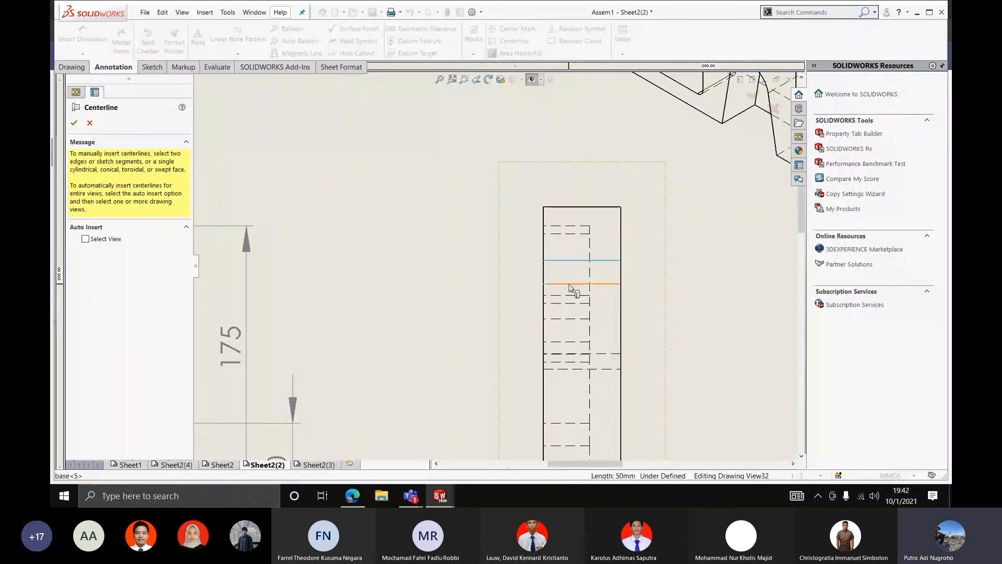
pyautogui.click(570, 284)
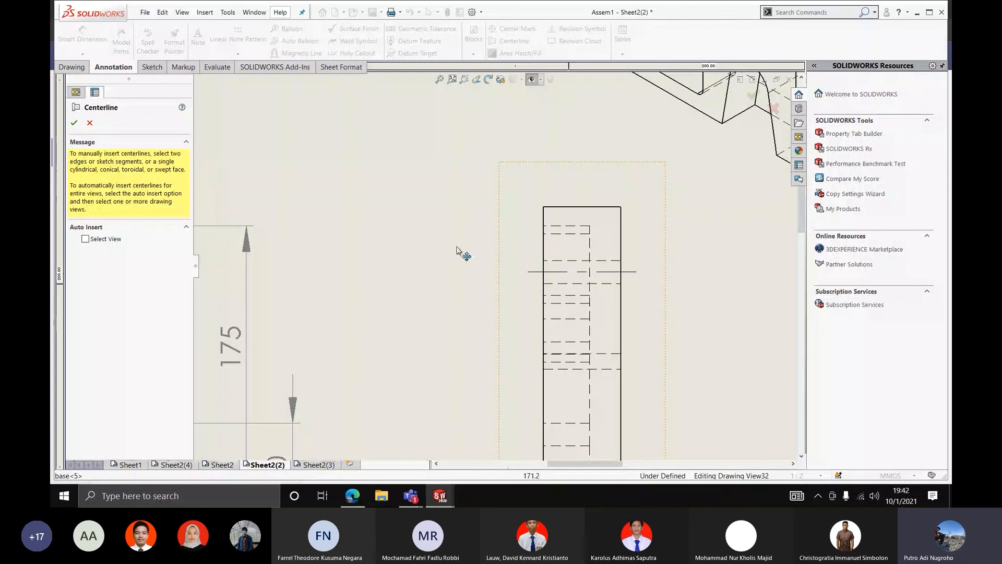
pyautogui.click(74, 124)
# Insert a second centerline between two 30 mm hidden edges around the lower hole in the base's side view
pyautogui.scroll(4, 566, 257)
pyautogui.scroll(-3, 552, 356)
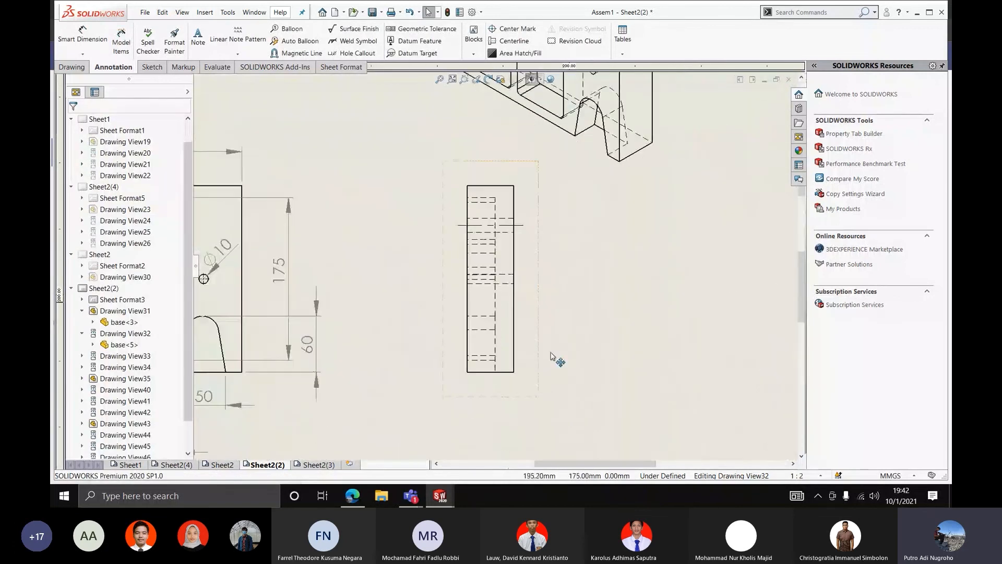
pyautogui.scroll(3, 477, 274)
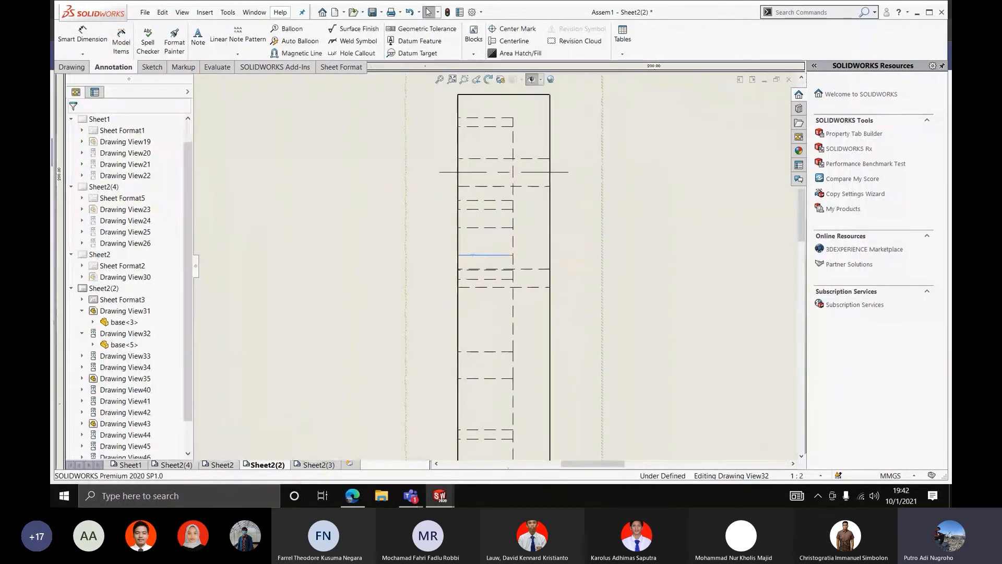
pyautogui.click(475, 256)
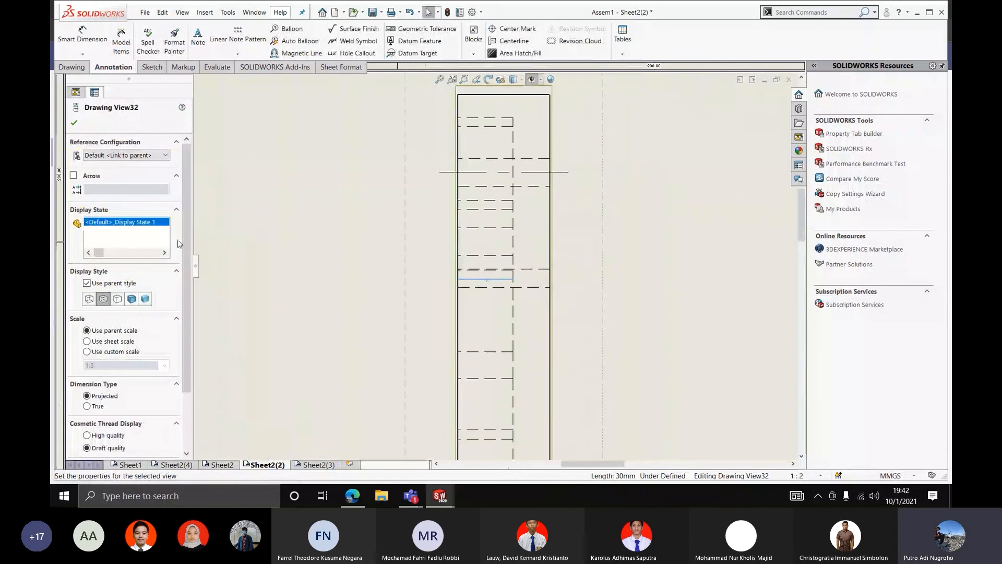
pyautogui.click(74, 123)
pyautogui.click(514, 41)
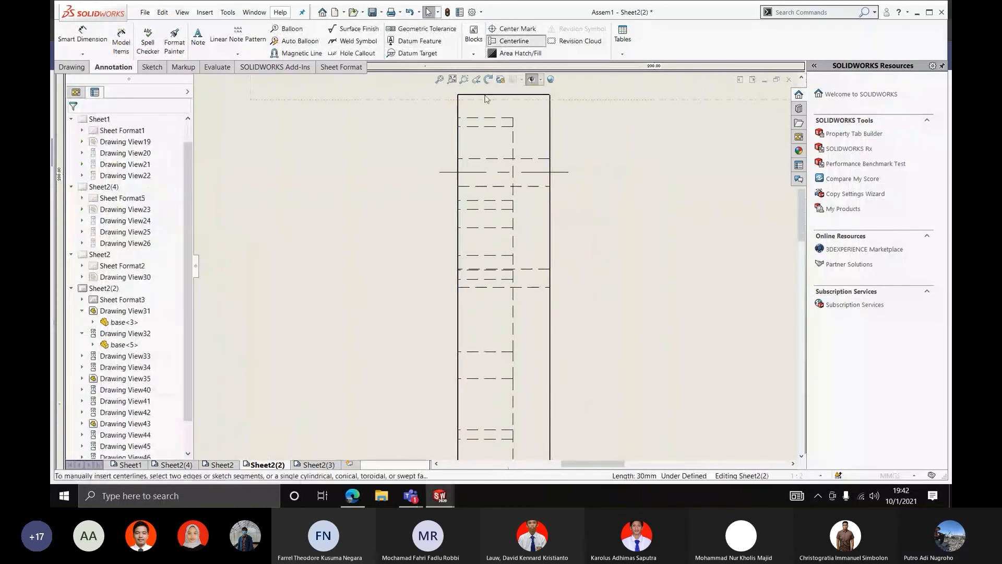
pyautogui.click(482, 255)
pyautogui.click(484, 279)
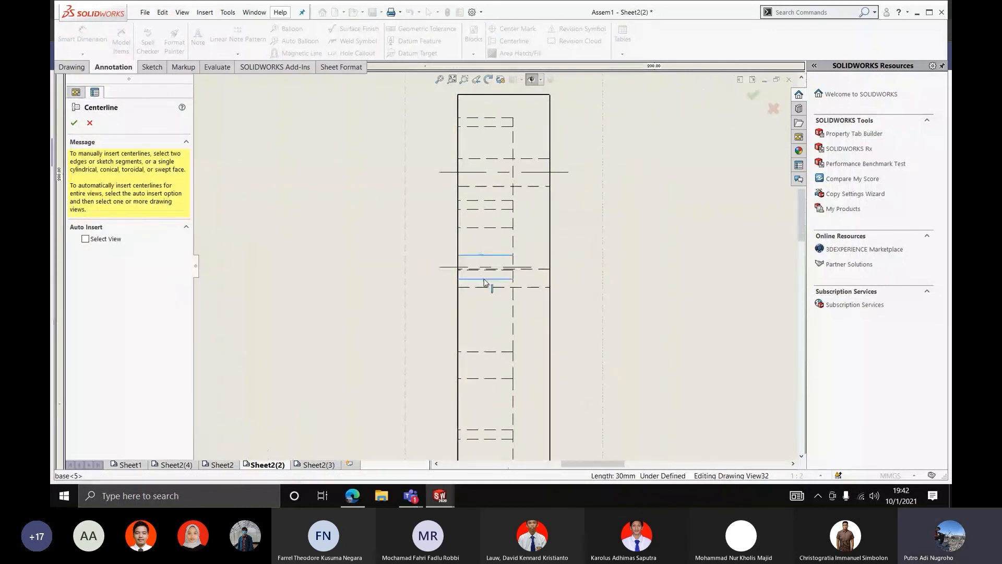
pyautogui.click(74, 123)
# Examine the layout of the three numbered parts' views, their dimensions and the title block on Sheet2(2)
pyautogui.scroll(5, 246, 239)
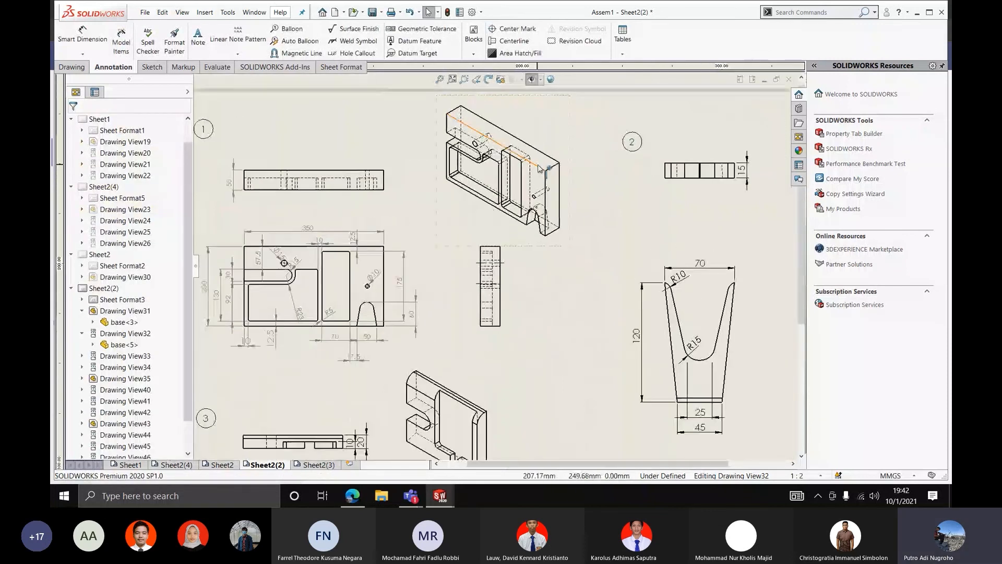
pyautogui.scroll(3, 511, 284)
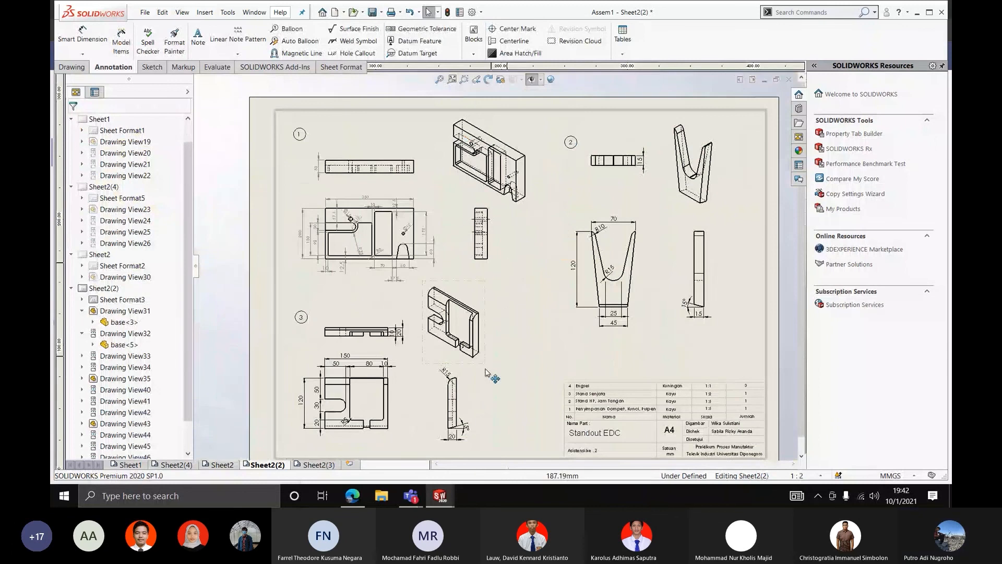
pyautogui.scroll(-2, 501, 303)
pyautogui.scroll(3, 502, 302)
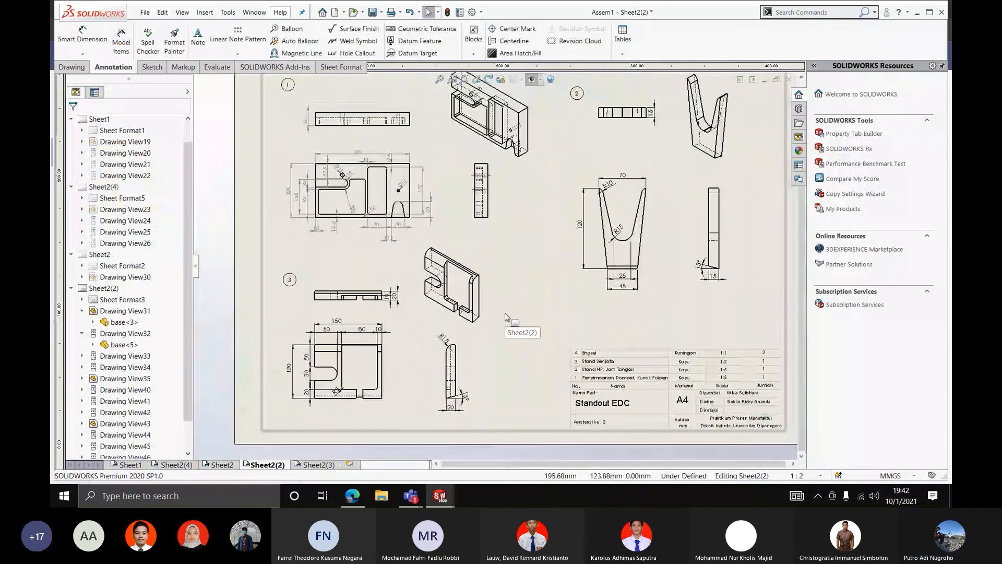
pyautogui.scroll(-1, 505, 316)
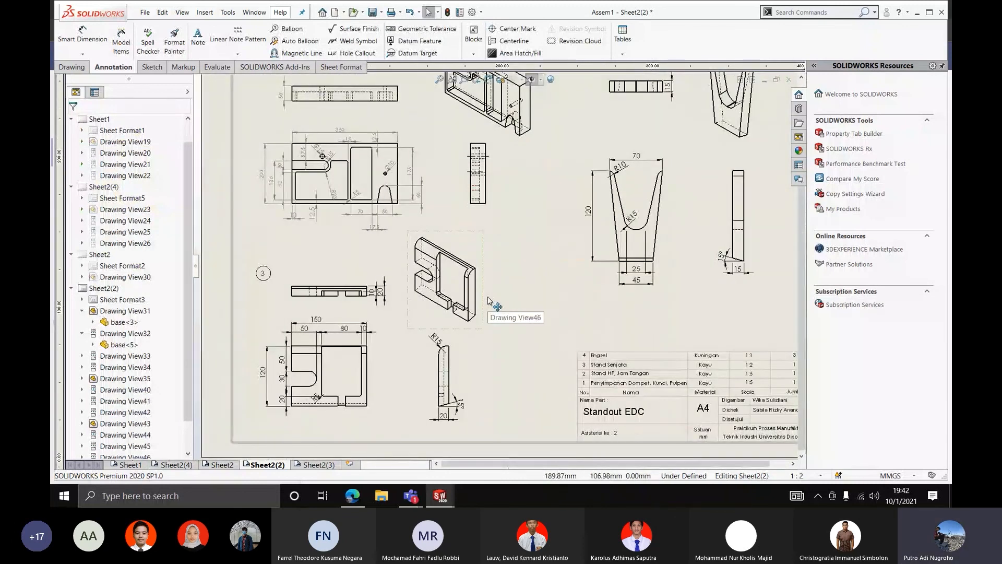
pyautogui.scroll(2, 509, 301)
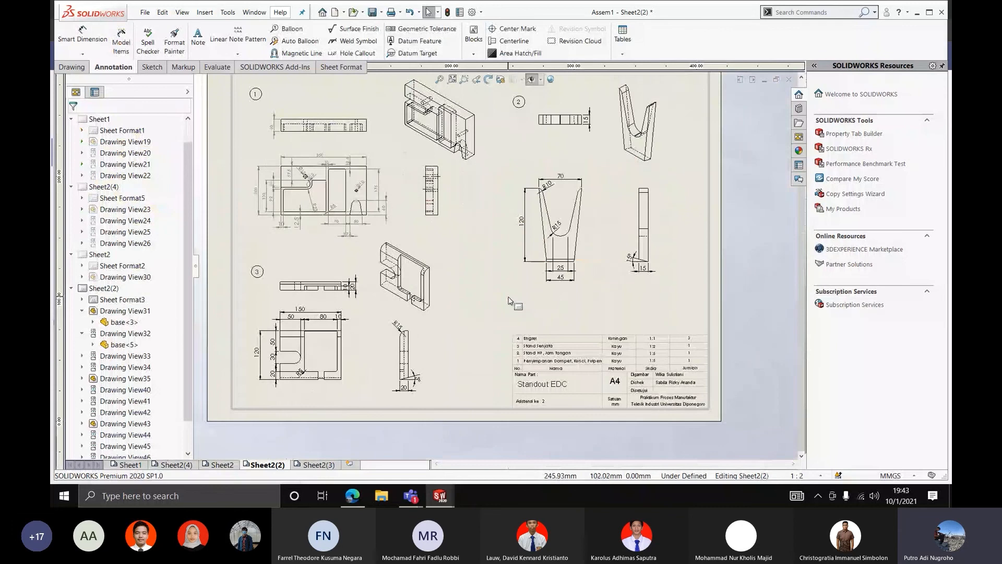
pyautogui.scroll(3, 496, 265)
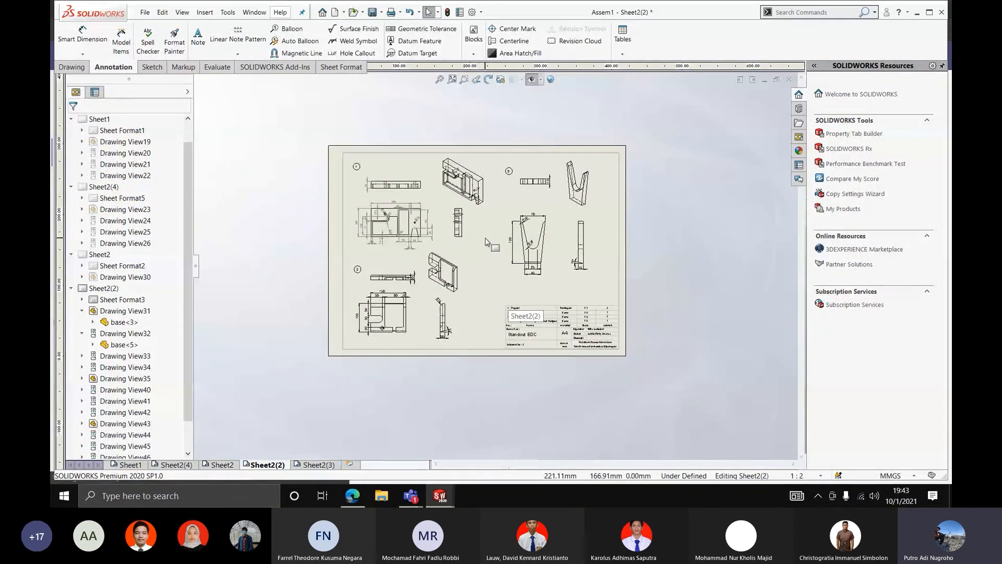
pyautogui.scroll(-2, 507, 296)
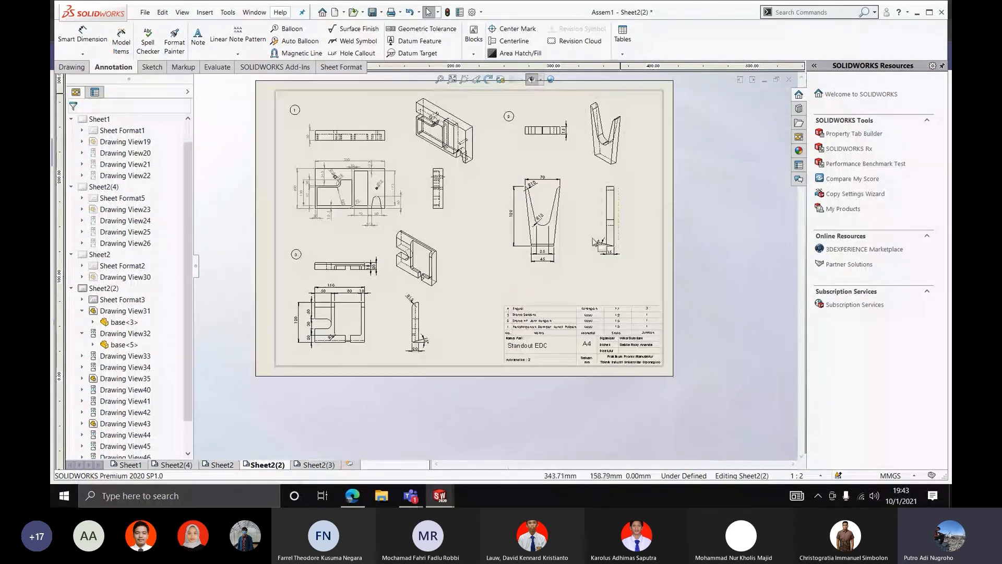
# Open Sheet2(2)'s sheet format for editing and delete the parts list's four rows of notes and their horizontal lines
pyautogui.rightClick(525, 291)
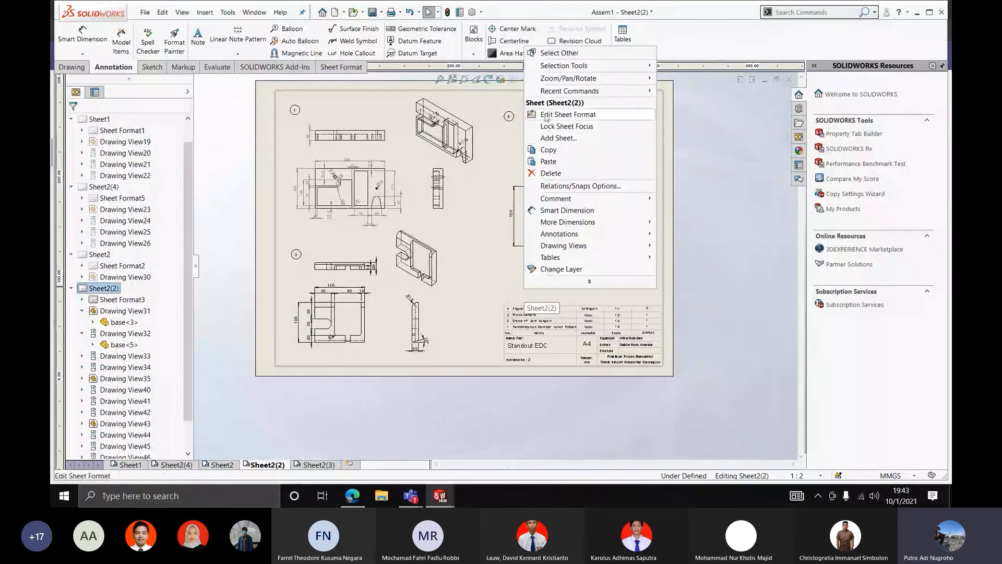
pyautogui.click(553, 137)
pyautogui.scroll(-4, 533, 293)
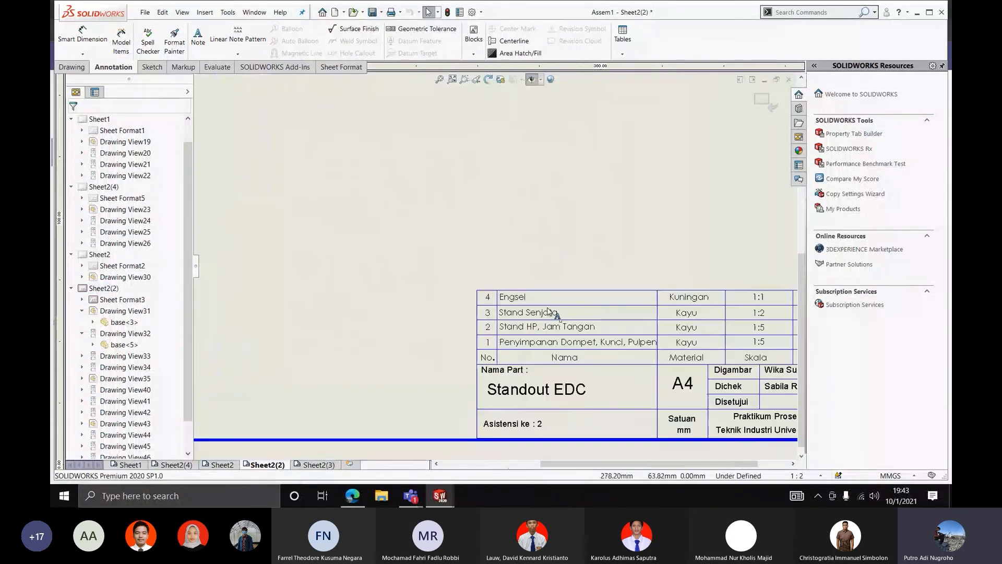
pyautogui.moveTo(342, 194); pyautogui.dragTo(799, 308)
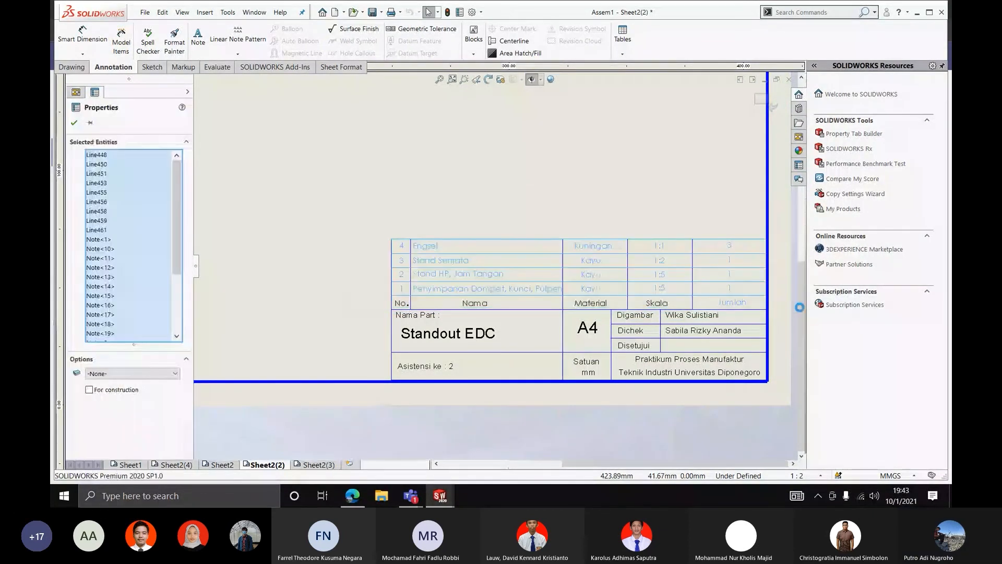
pyautogui.press('Delete')
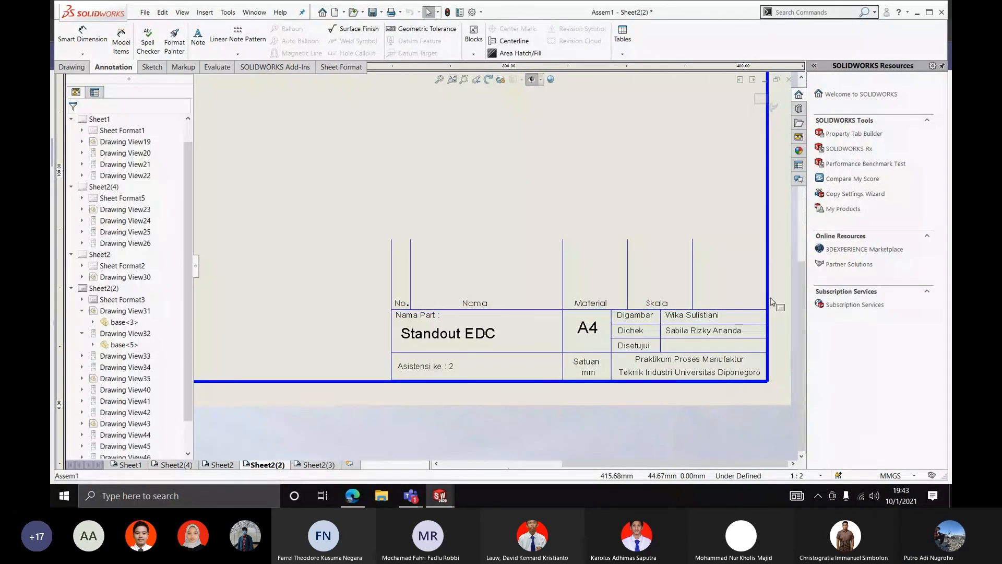
# Power trim the leftover vertical column lines above the title block
pyautogui.click(150, 67)
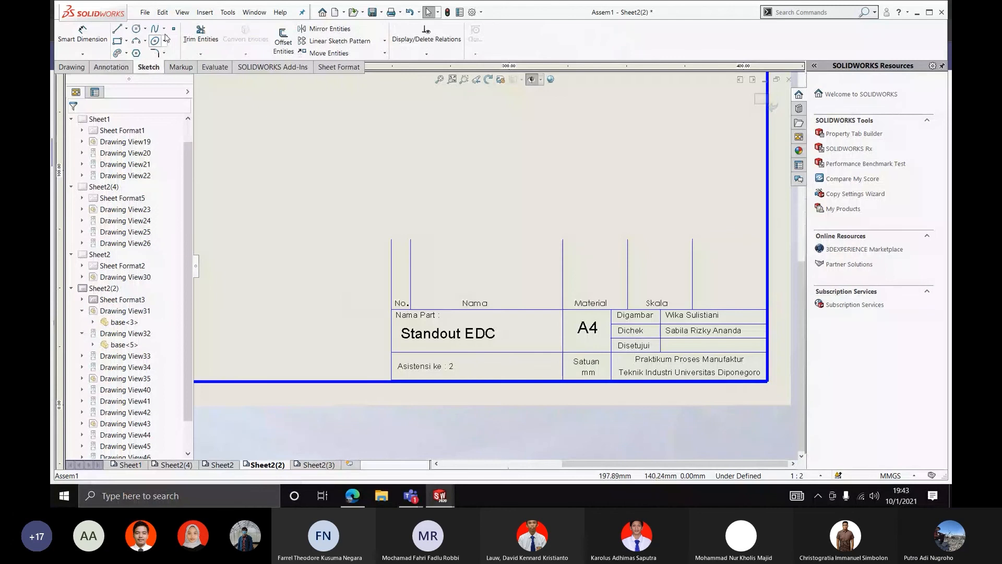
pyautogui.click(201, 34)
pyautogui.moveTo(357, 255)
pyautogui.mouseDown()
pyautogui.moveTo(535, 237)
pyautogui.moveTo(699, 264)
pyautogui.mouseUp()
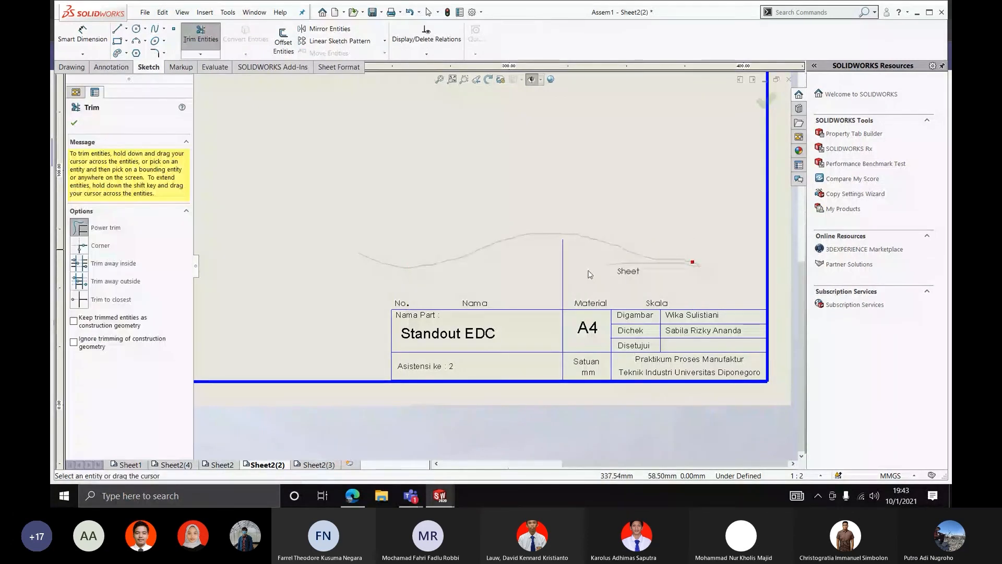
pyautogui.press('Escape')
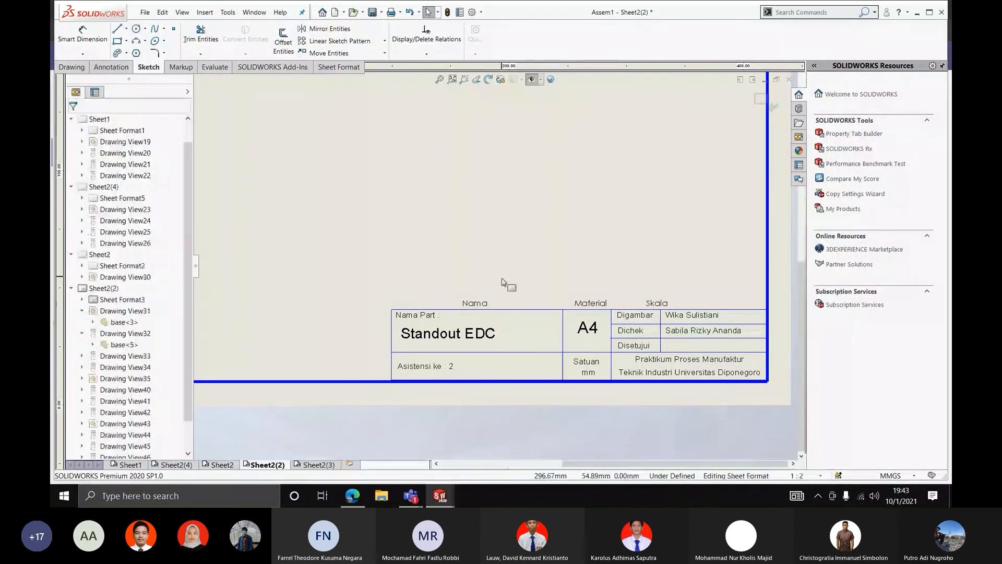
# Delete the Nama, Material and Skala header notes above the title block and return to editing the sheet
pyautogui.click(475, 303)
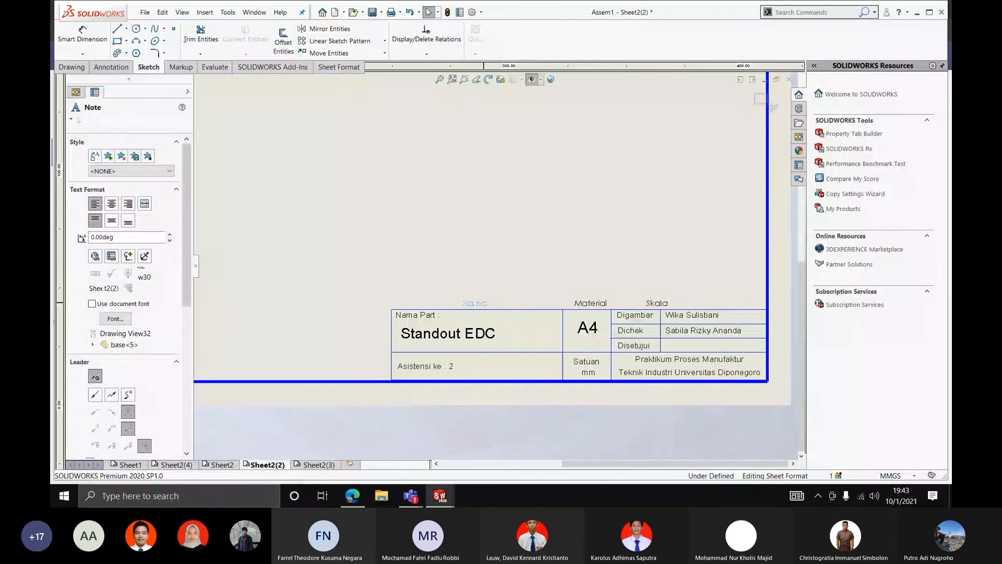
pyautogui.press('Delete')
pyautogui.click(591, 303)
pyautogui.press('Delete')
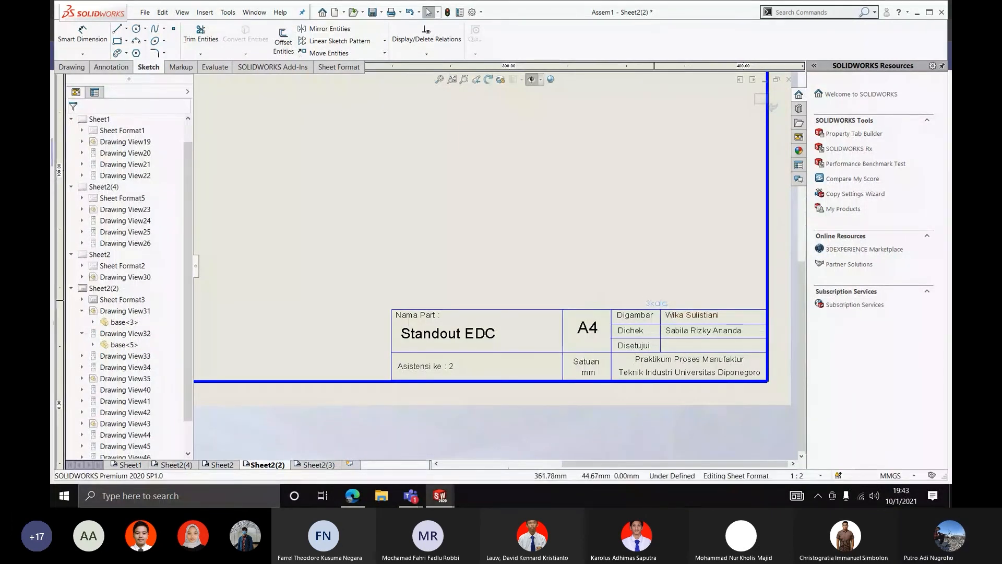
pyautogui.click(657, 304)
pyautogui.press('Delete')
pyautogui.rightClick(577, 249)
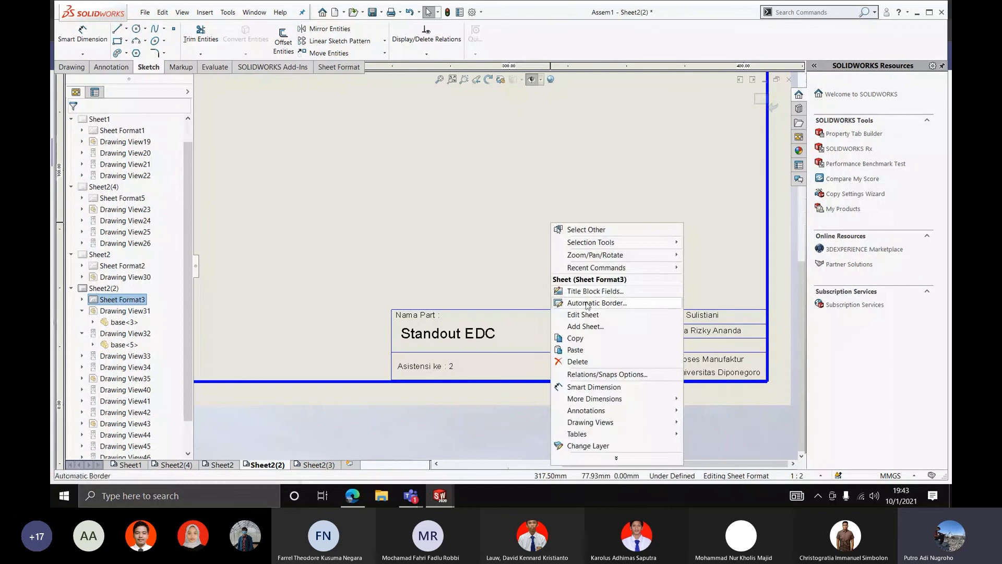
pyautogui.click(567, 295)
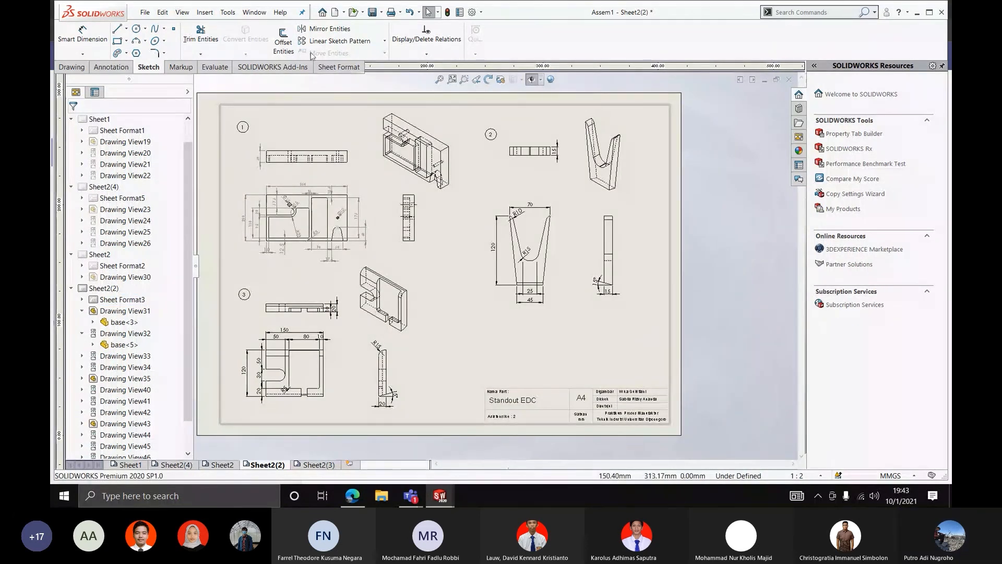
pyautogui.click(72, 68)
pyautogui.click(104, 72)
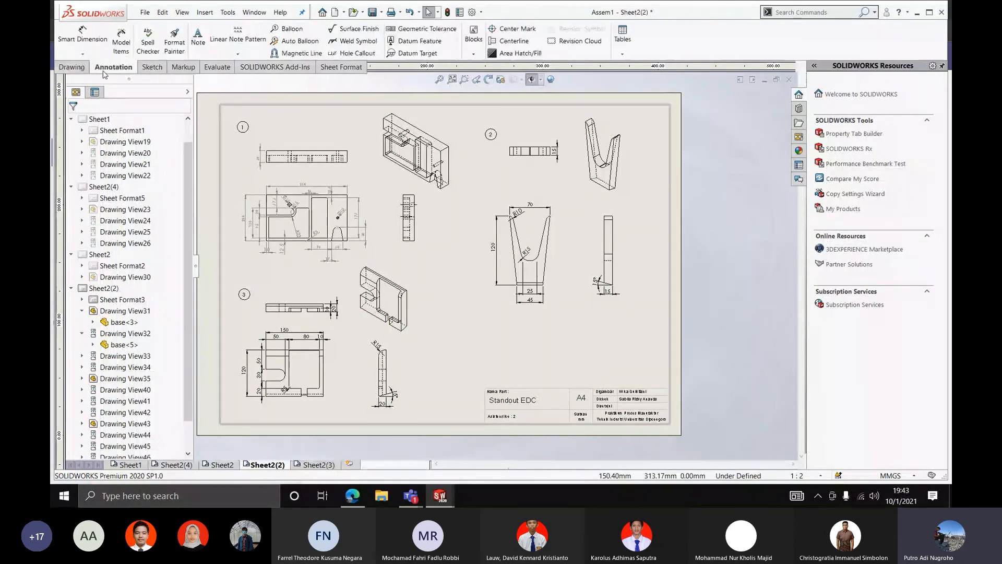
pyautogui.click(623, 54)
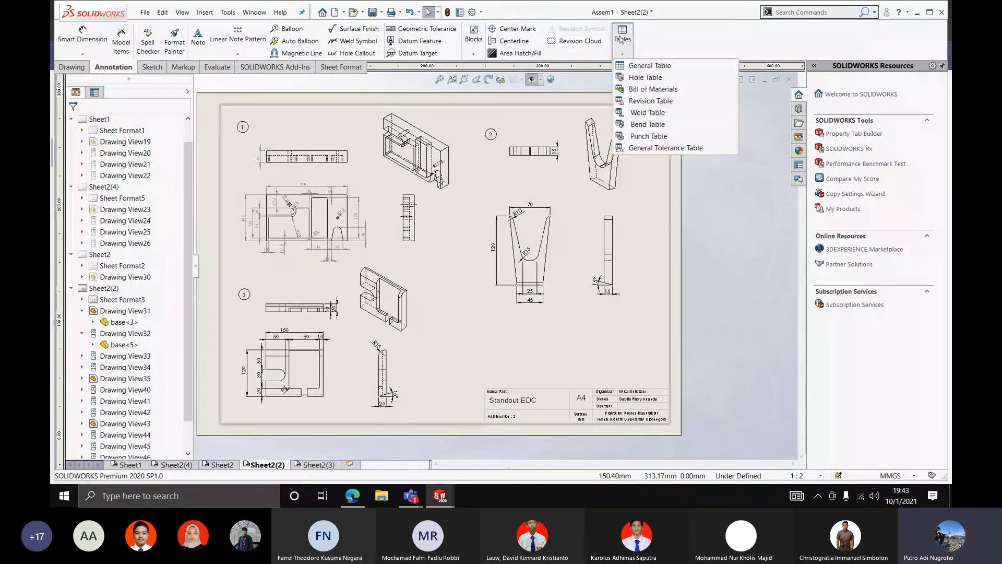
pyautogui.click(653, 89)
# Switch to Sheet1 and examine its ballooned assembly view and parts list
pyautogui.click(130, 464)
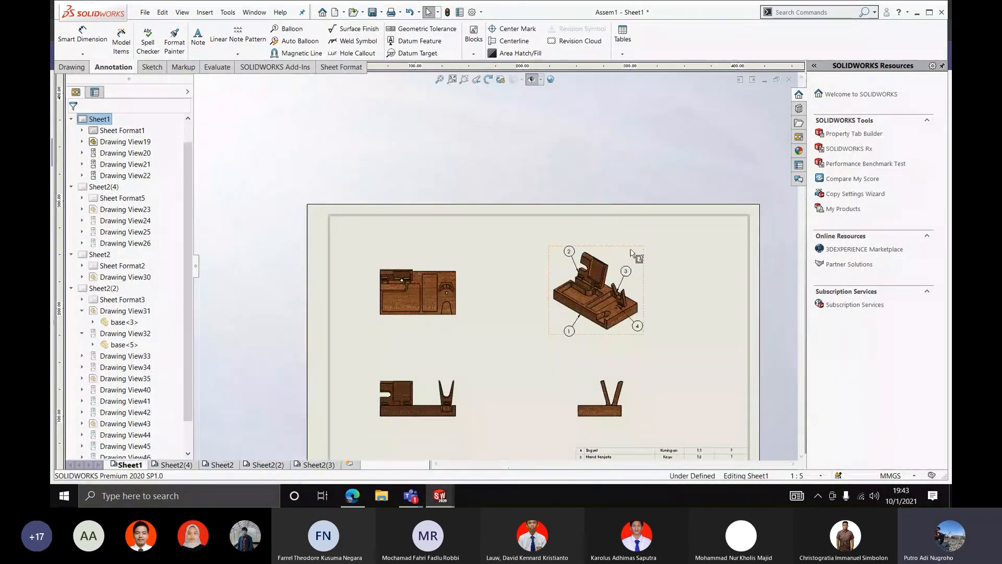
pyautogui.scroll(-1, 642, 282)
pyautogui.scroll(3, 562, 320)
pyautogui.scroll(-2, 465, 324)
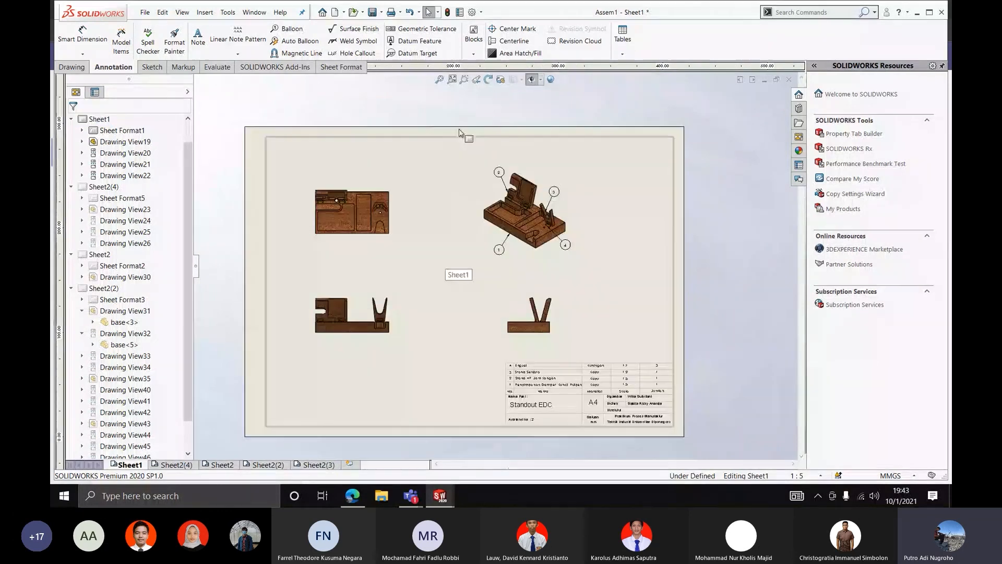
# Insert a top-level-only bill of materials for Sheet1's isometric view using the bom-standard template, placed below the front view beside the title block
pyautogui.click(623, 42)
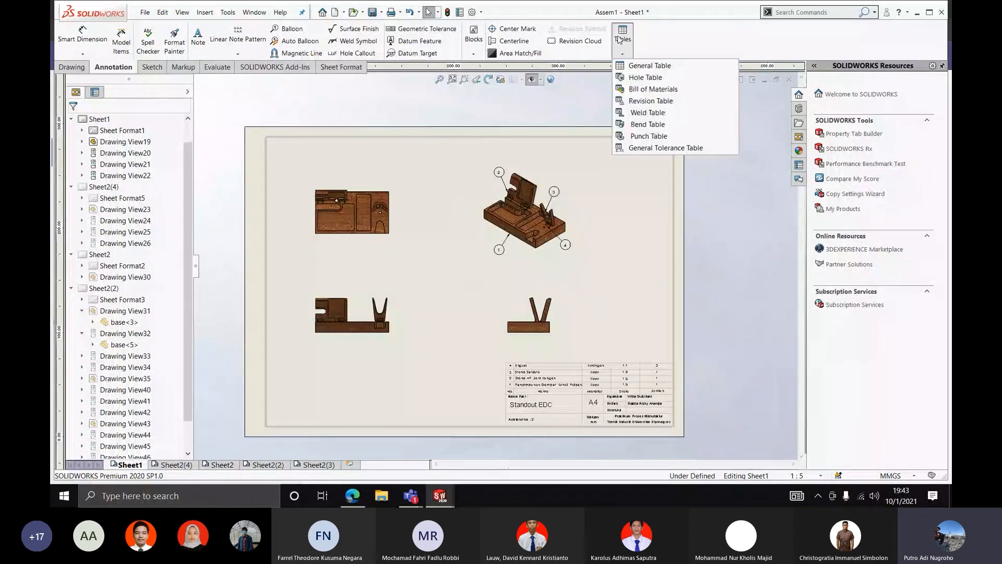
pyautogui.click(643, 89)
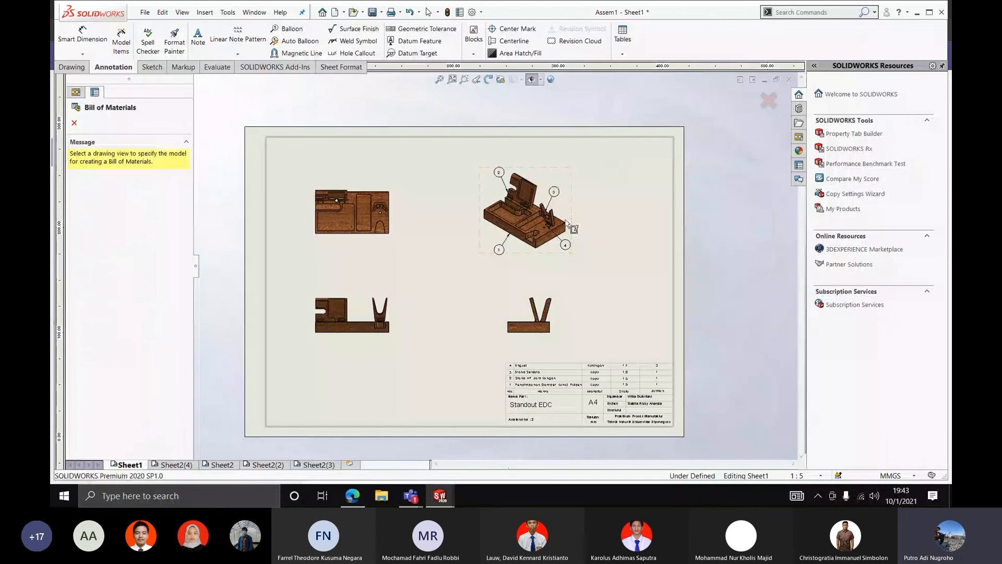
pyautogui.click(567, 223)
pyautogui.click(74, 123)
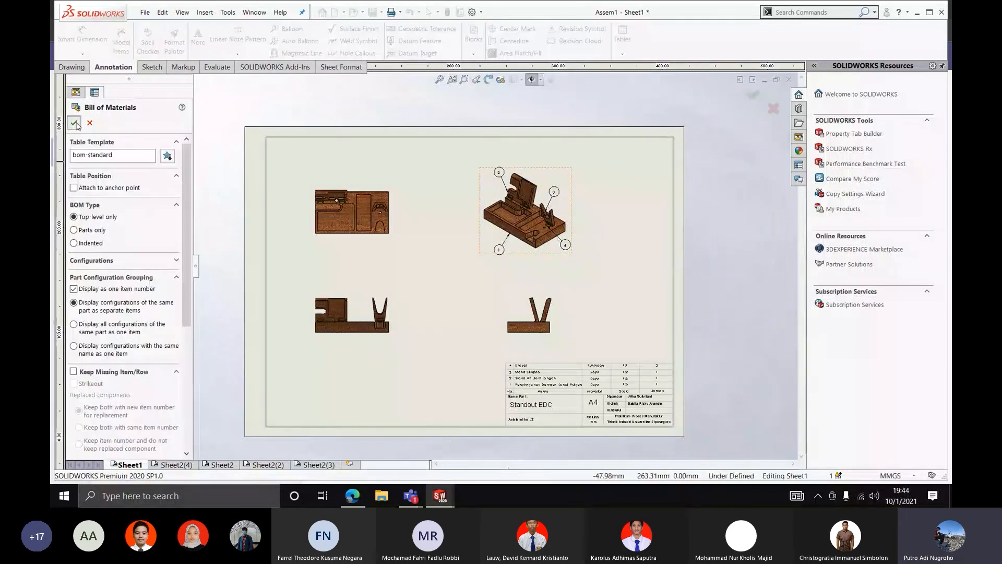
pyautogui.scroll(-1, 496, 308)
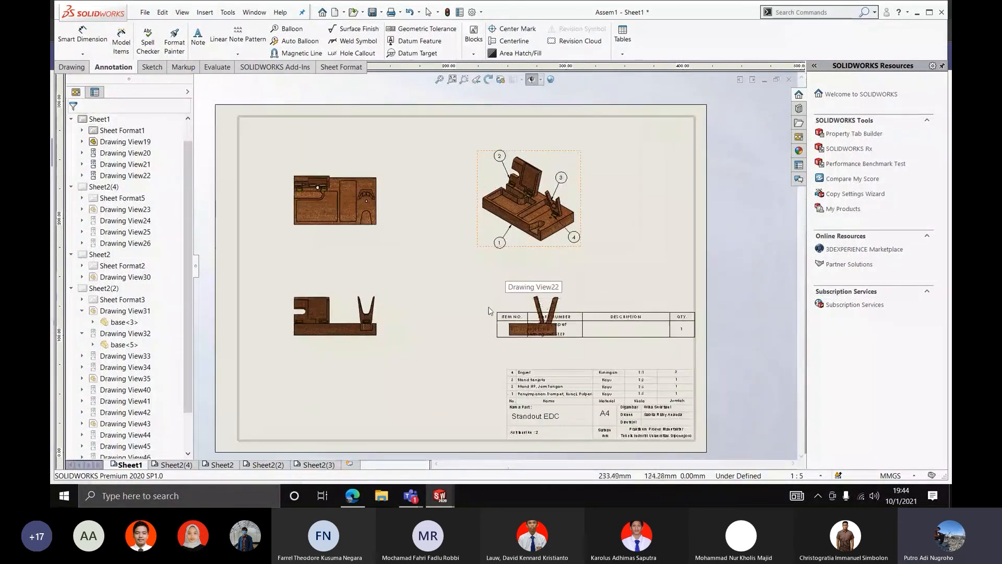
pyautogui.scroll(-3, 342, 383)
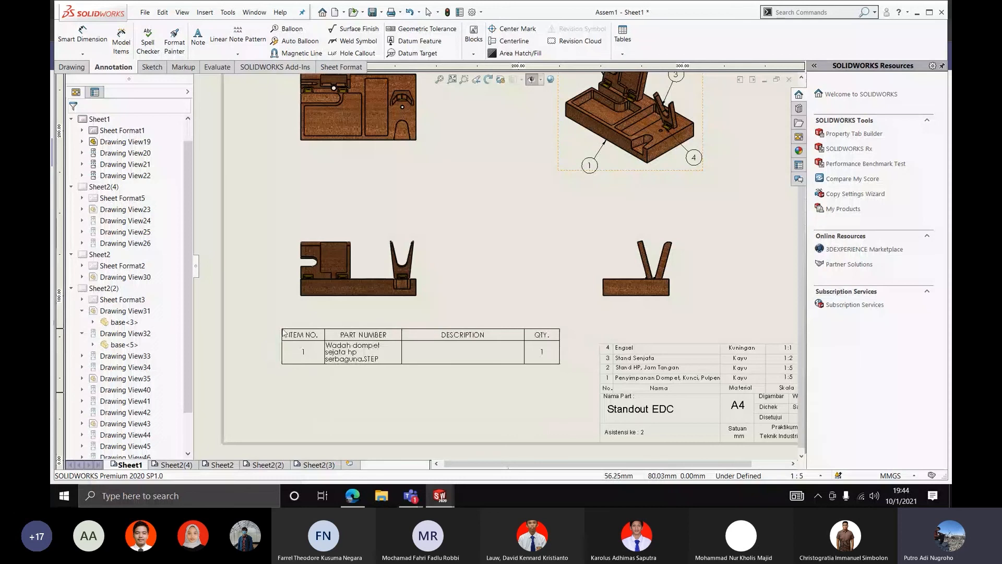
pyautogui.click(282, 332)
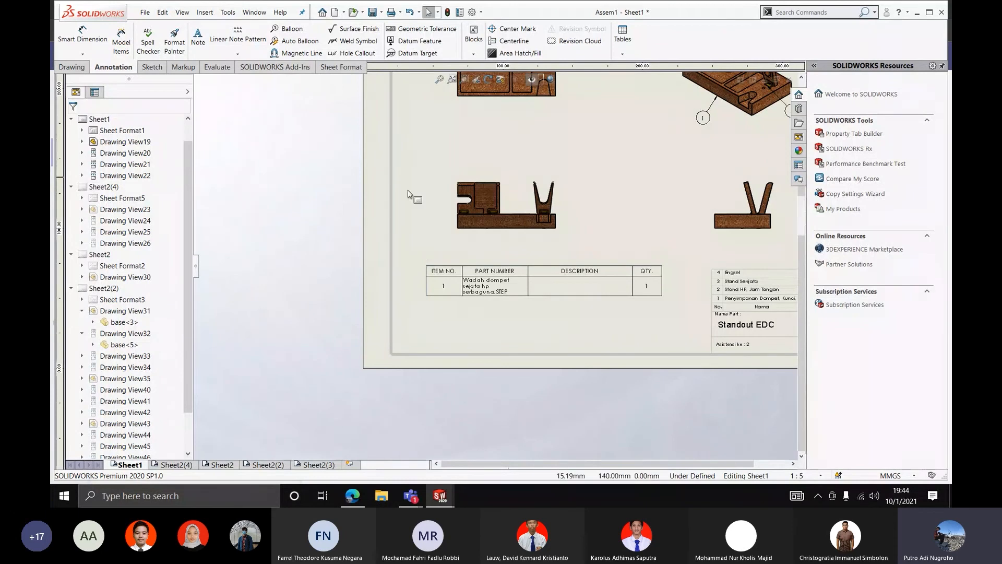
pyautogui.press('f')
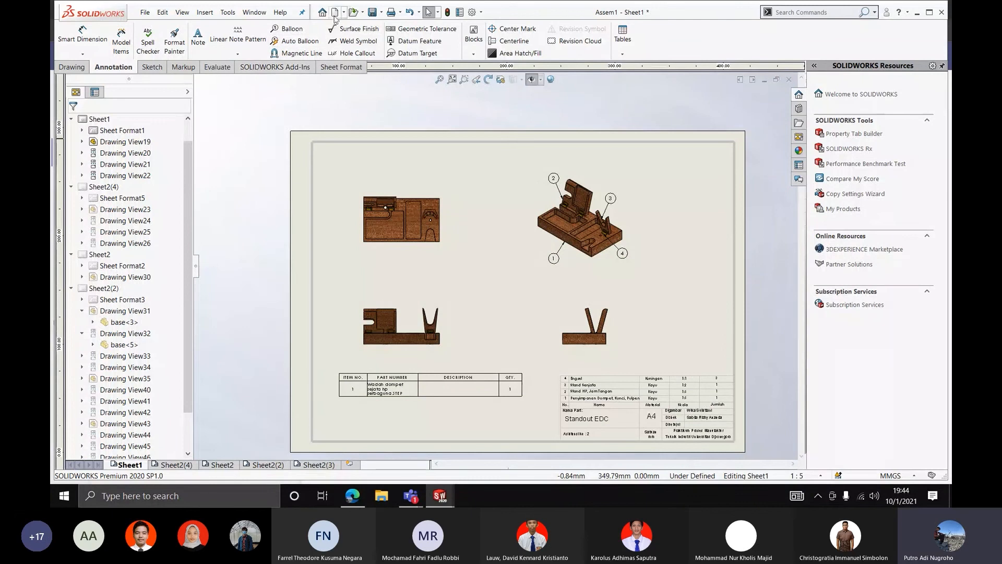
# Browse the recent documents and open the Minimalist make up beauty case part from the Projekan folder
pyautogui.click(363, 13)
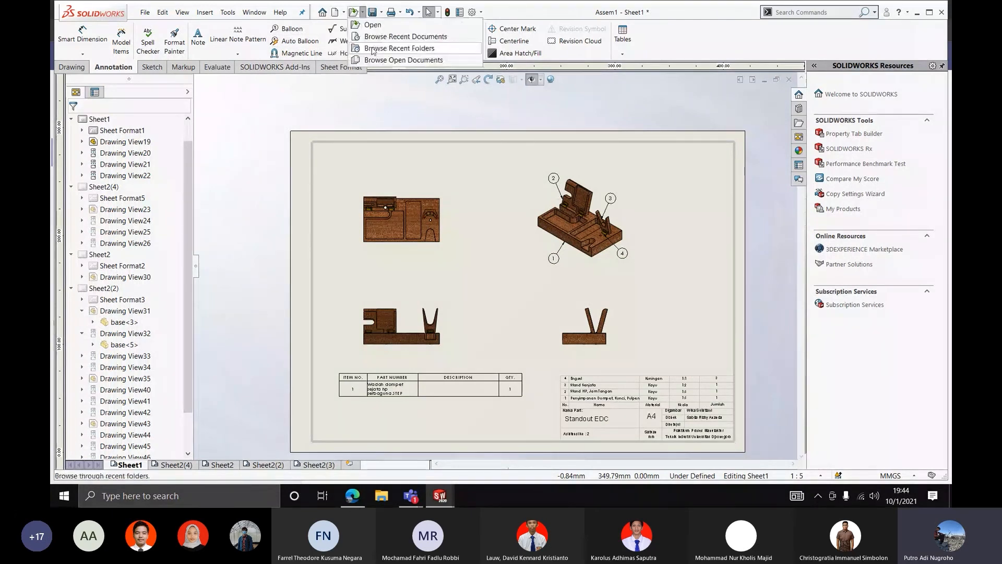
pyautogui.click(373, 48)
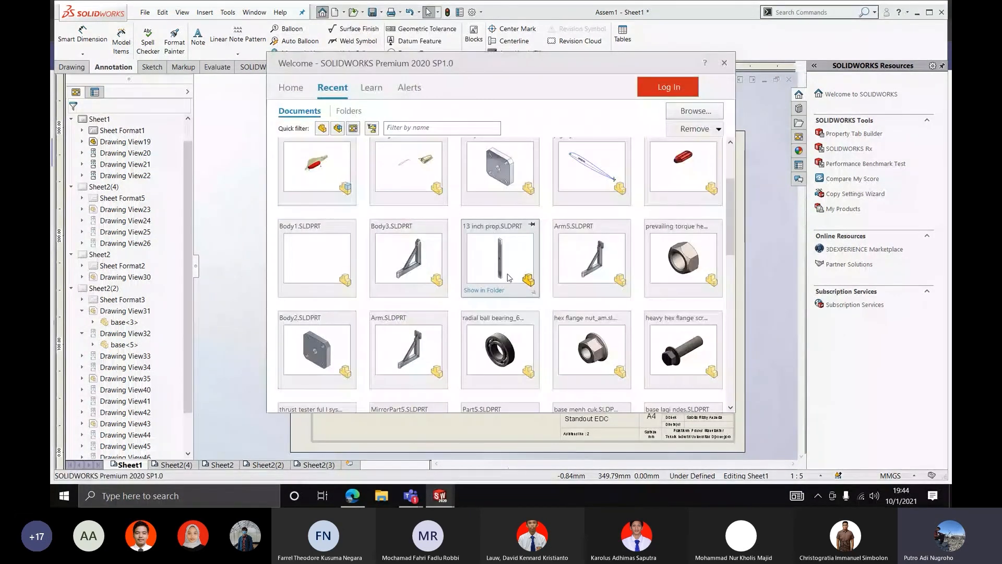
pyautogui.scroll(-10, 509, 278)
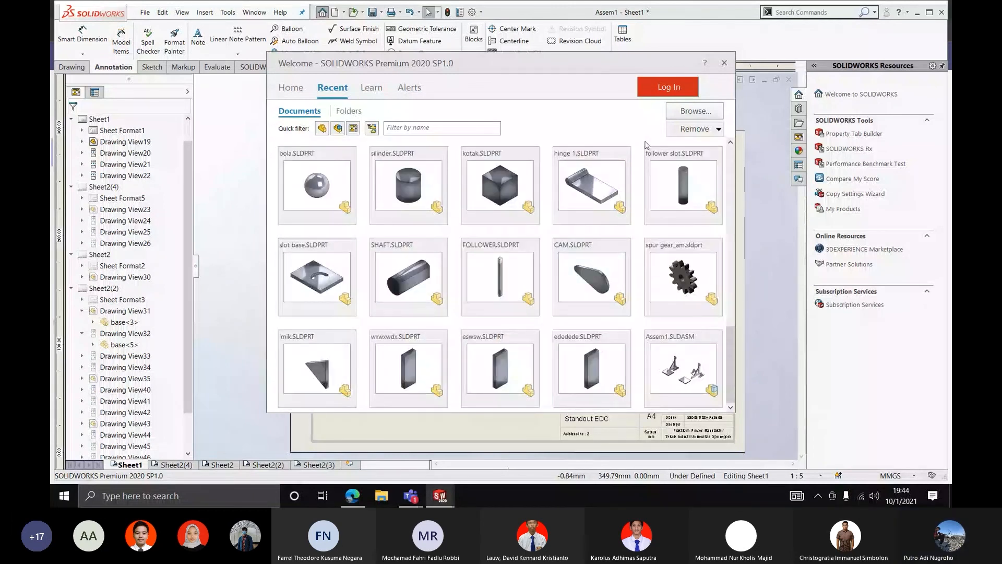
pyautogui.click(694, 110)
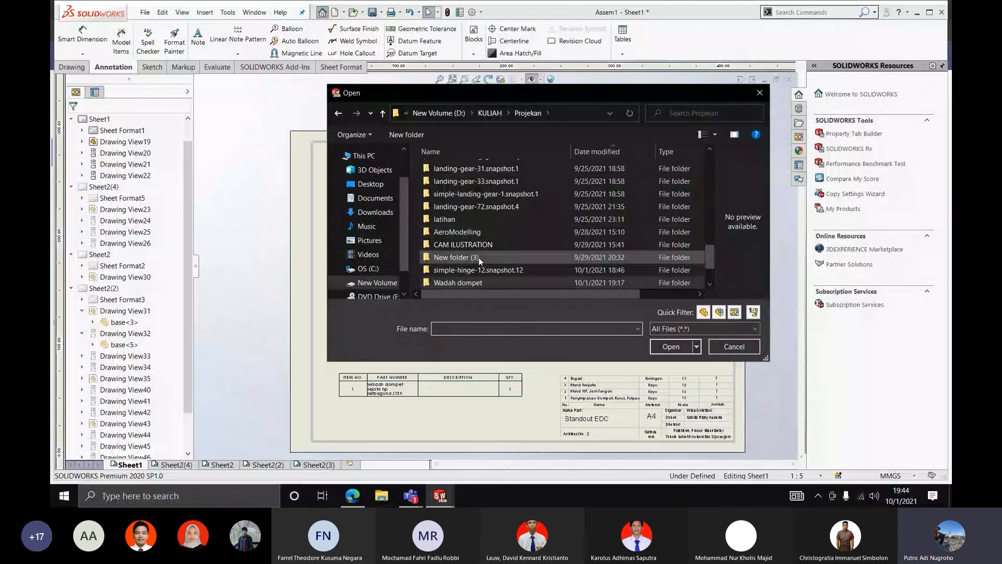
pyautogui.scroll(-2, 478, 258)
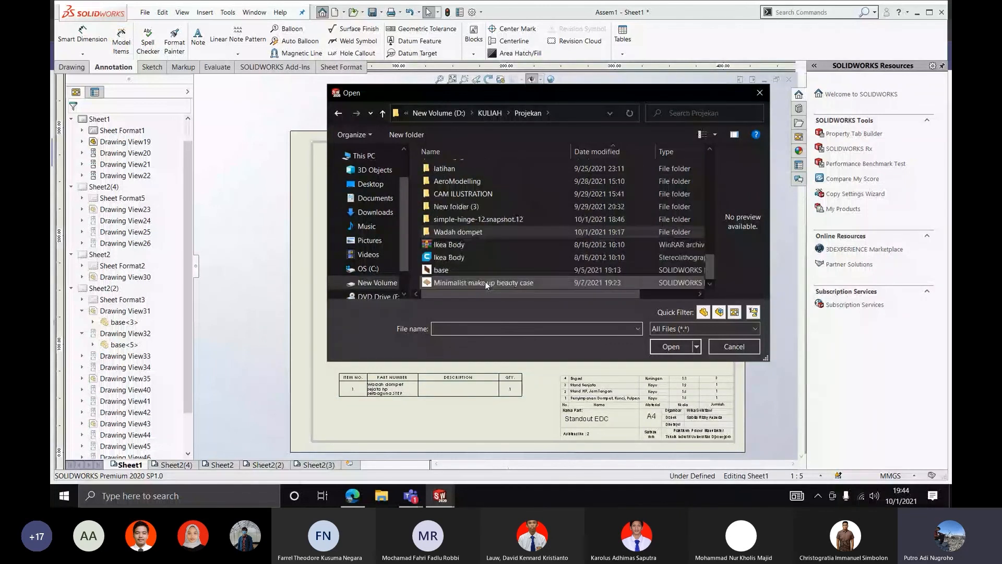
pyautogui.click(485, 282)
pyautogui.doubleClick(474, 245)
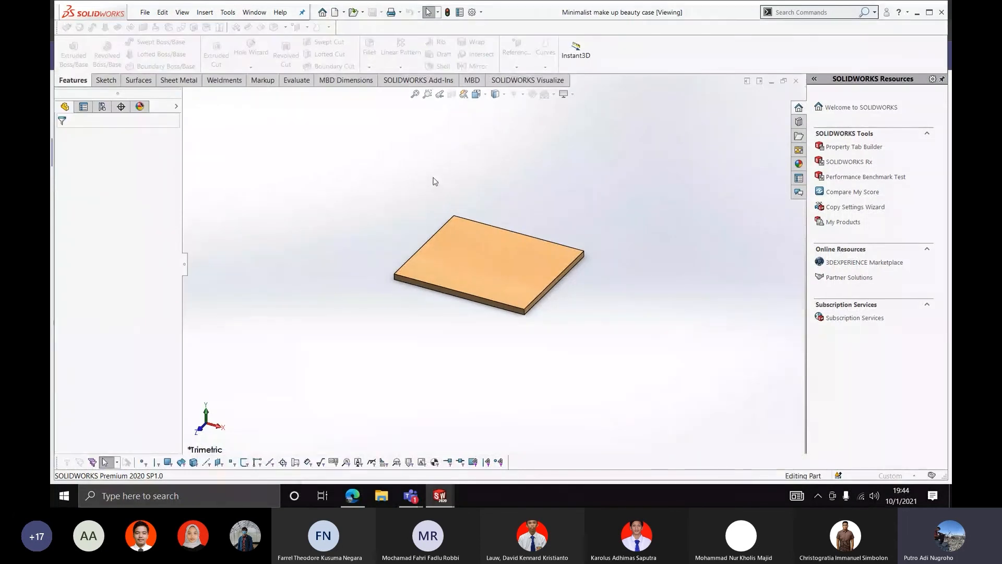
# Open the ASSEMBLY OF HUB PULLER assembly from the joki wewer folder inside Projekan
pyautogui.hotkey('ctrl', 'o')
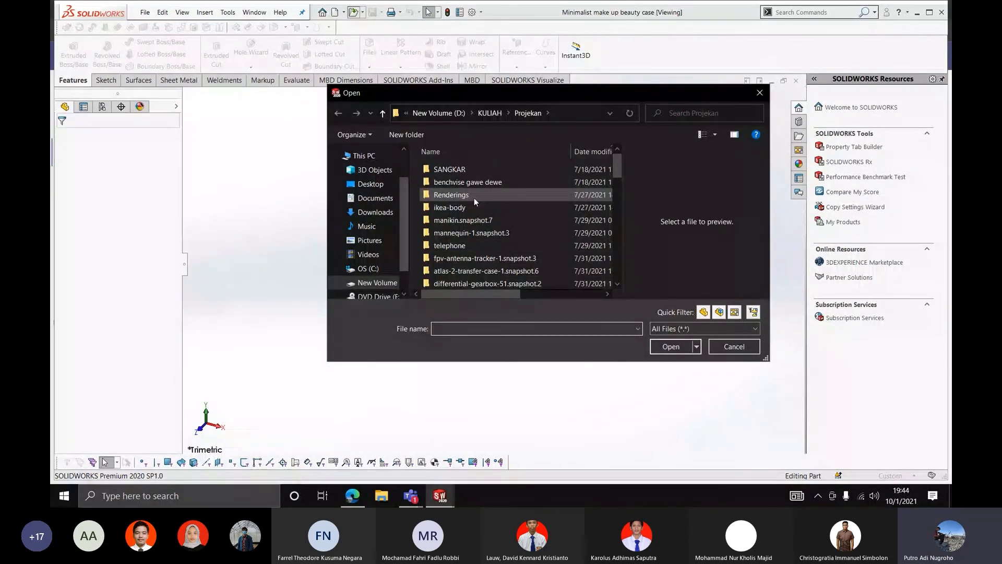
pyautogui.scroll(-1, 464, 244)
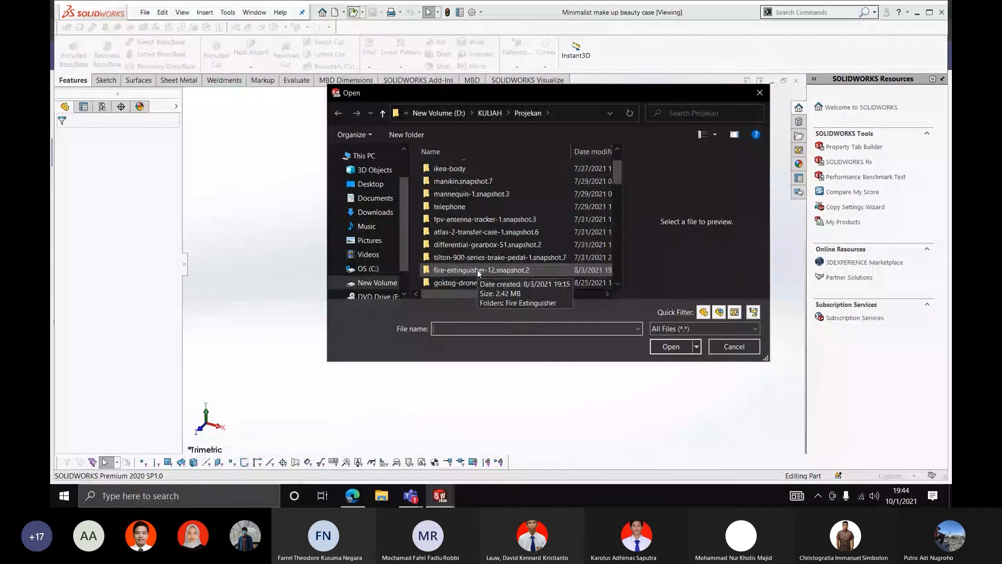
pyautogui.scroll(-1, 477, 270)
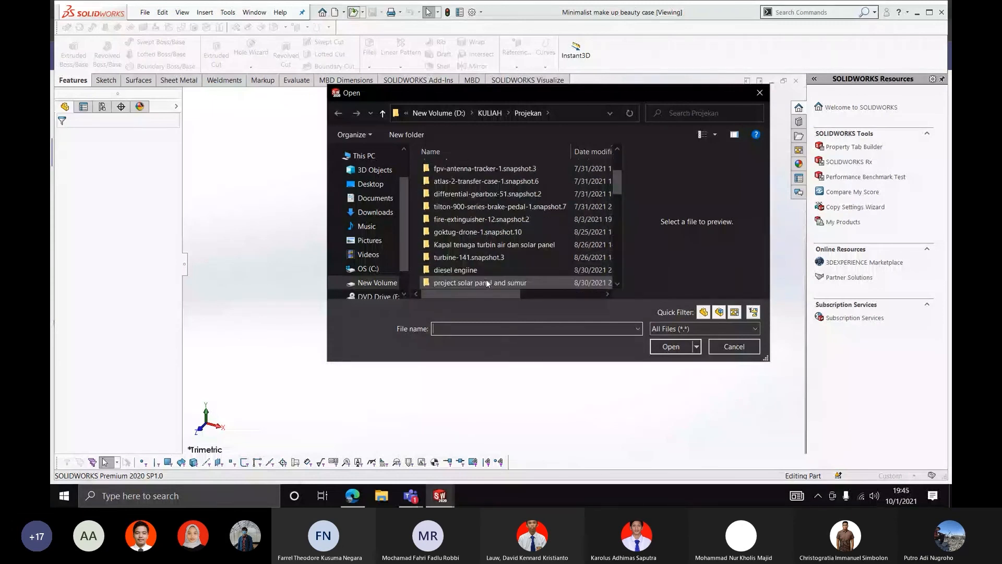
pyautogui.scroll(-3, 477, 272)
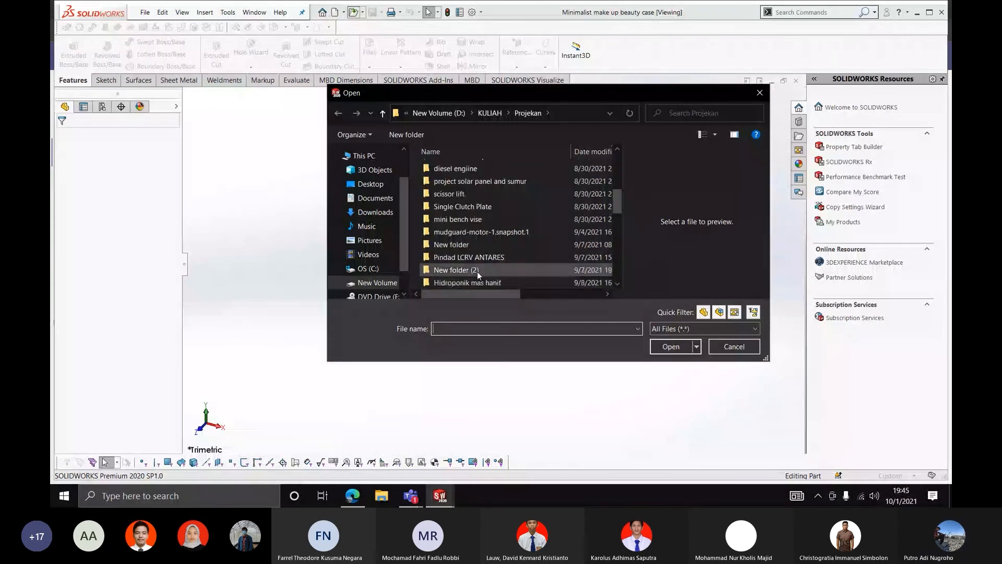
pyautogui.scroll(-1, 477, 274)
pyautogui.scroll(-1, 477, 270)
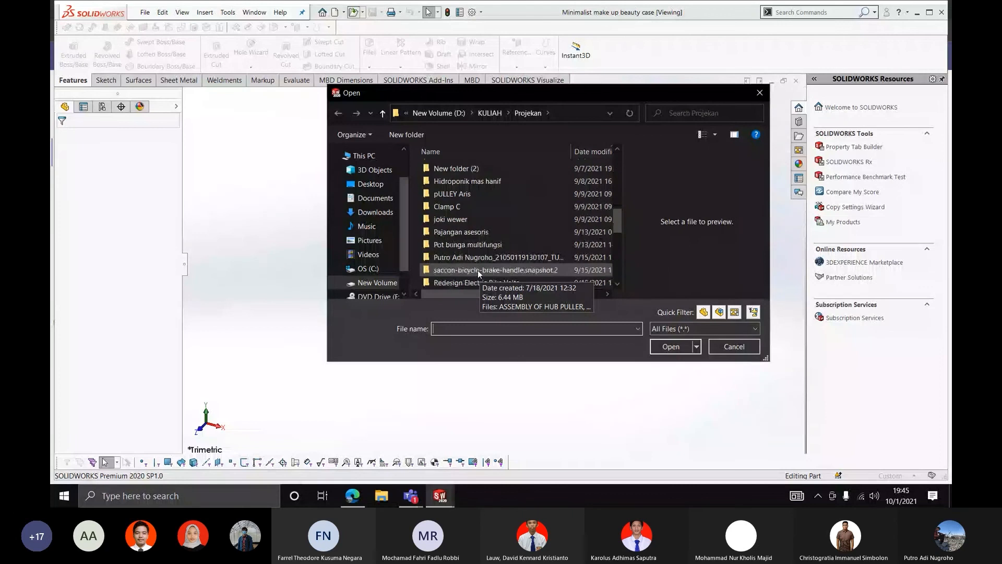
pyautogui.doubleClick(450, 220)
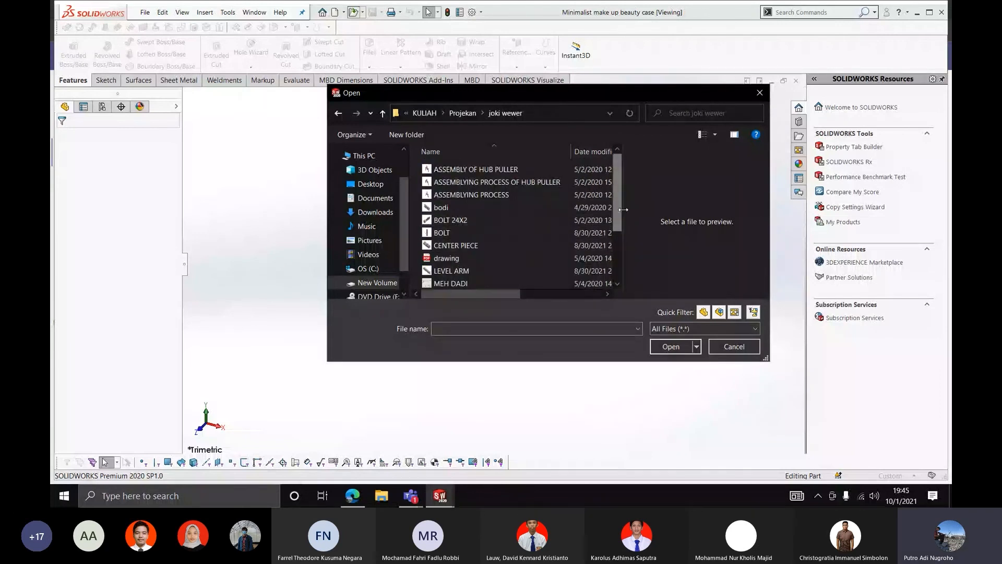
pyautogui.moveTo(621, 171); pyautogui.dragTo(722, 187)
pyautogui.click(519, 171)
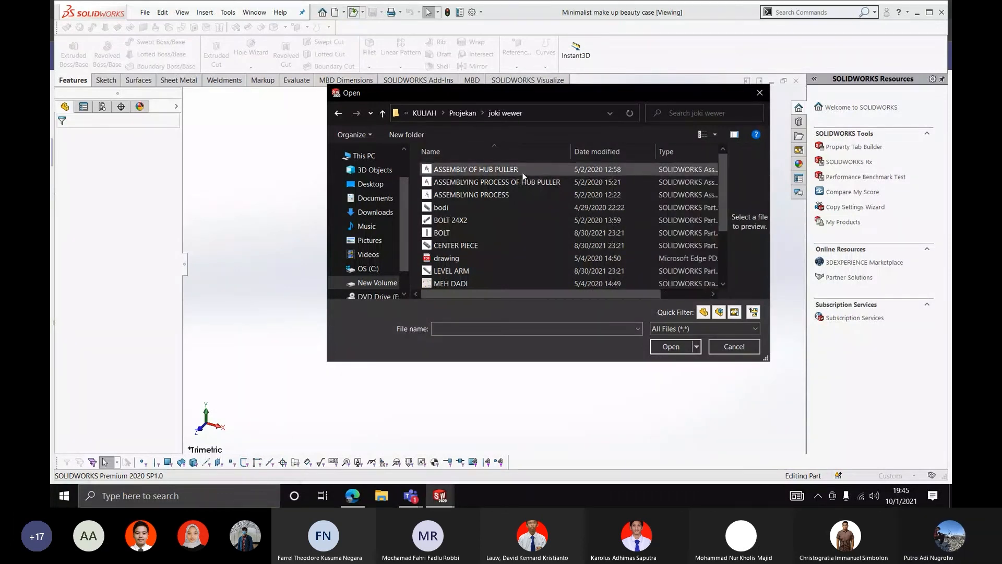
pyautogui.click(516, 183)
pyautogui.click(500, 171)
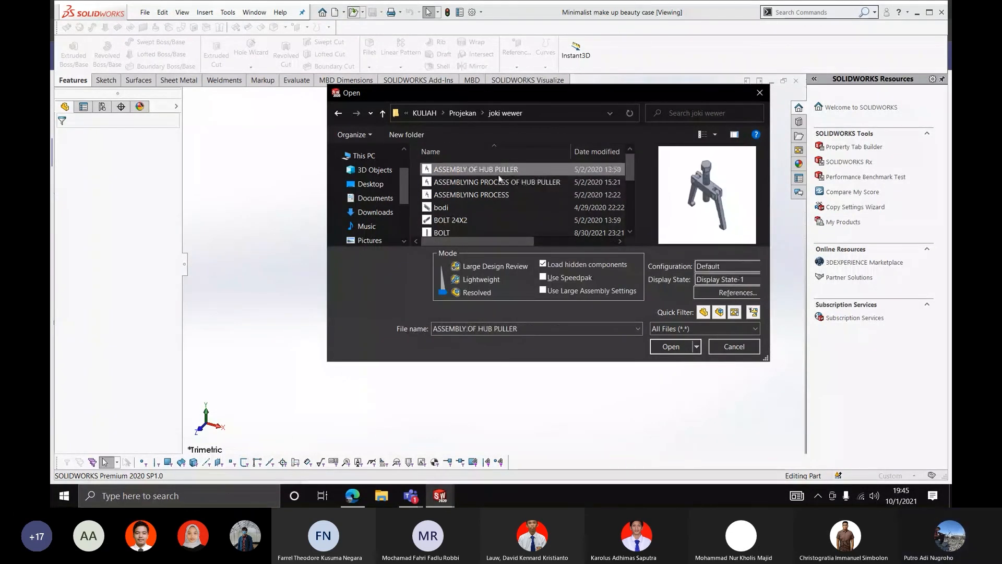
pyautogui.click(657, 346)
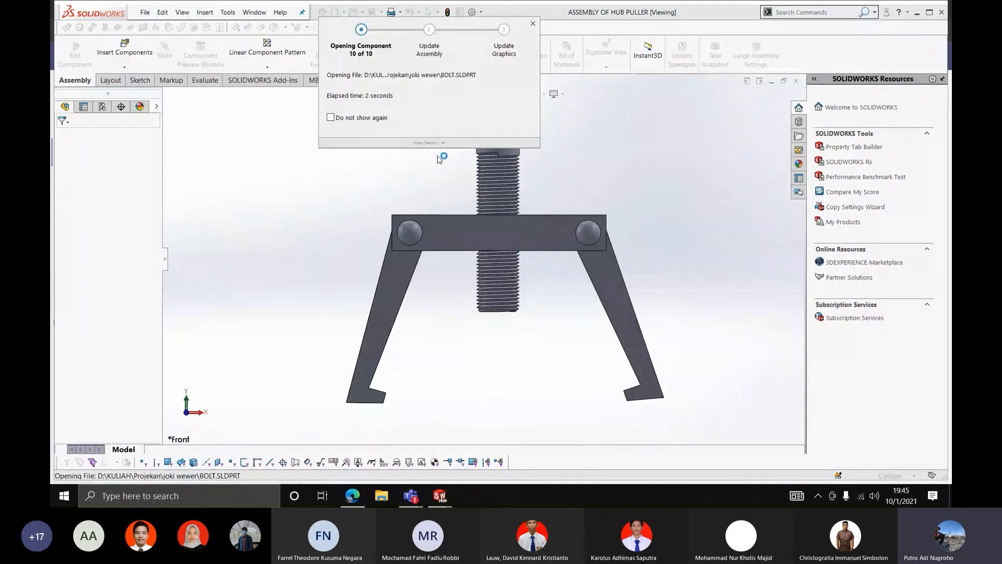
pyautogui.click(507, 258)
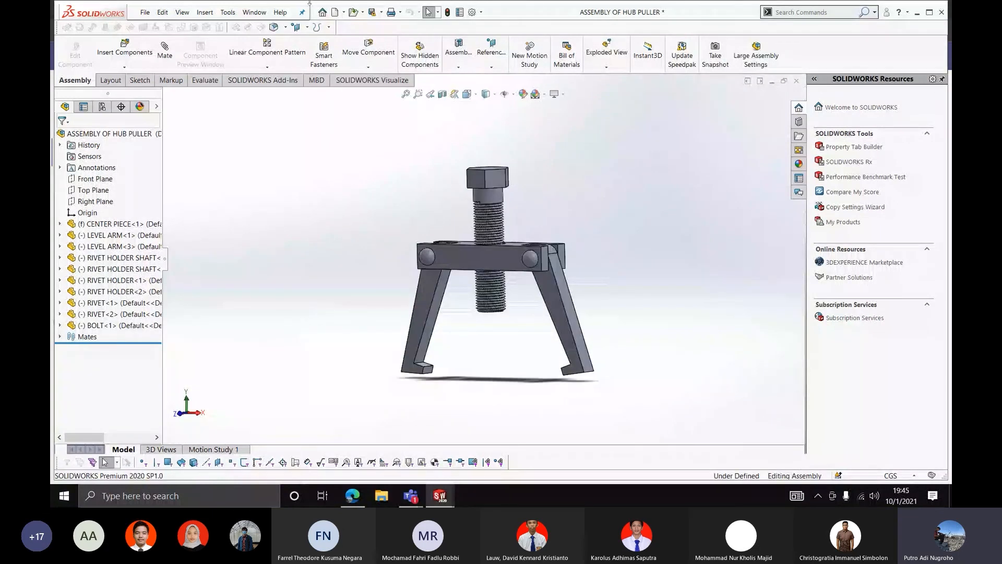
# Create a new drawing on a standard A3 (ISO) sheet with the sheet format displayed
pyautogui.click(334, 12)
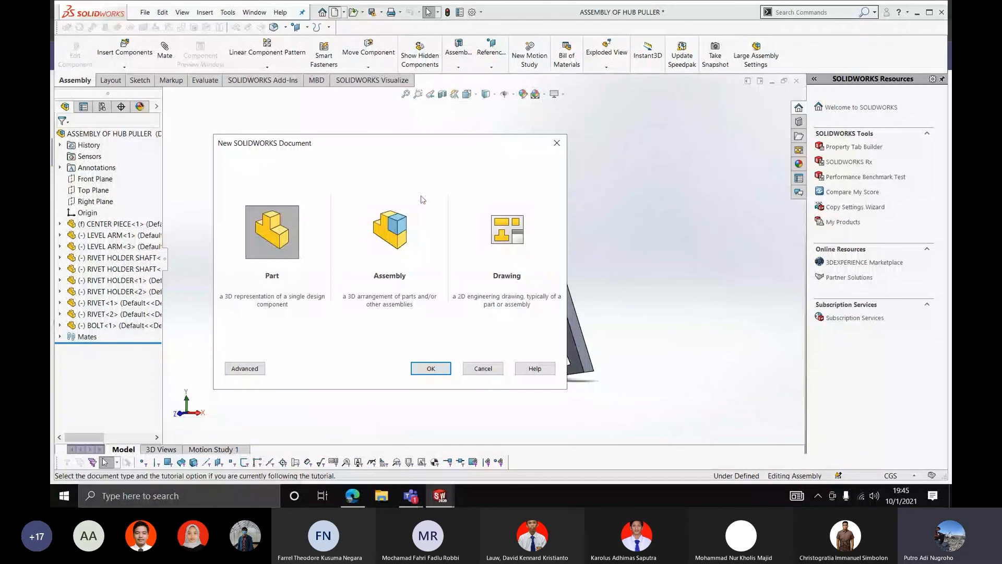
pyautogui.doubleClick(507, 230)
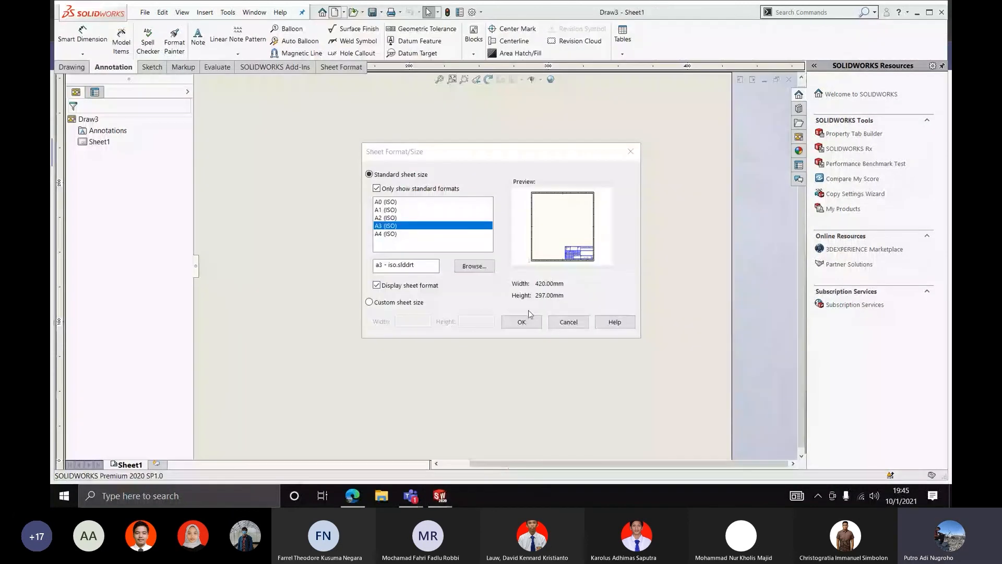
pyautogui.click(525, 321)
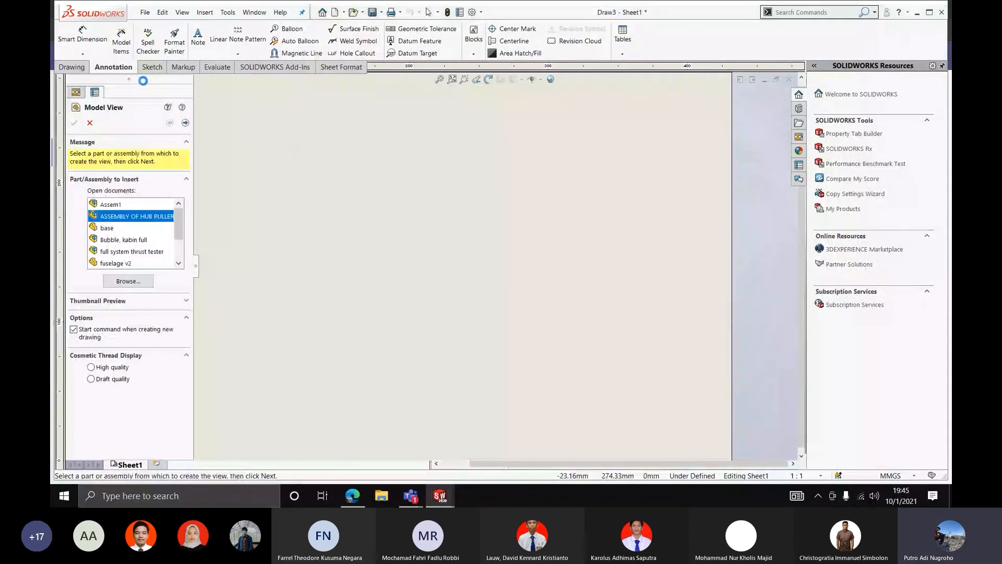
# Place a front model view of ASSEMBLY OF HUB PULLER in the upper-left area of the sheet, without any projected views
pyautogui.click(186, 122)
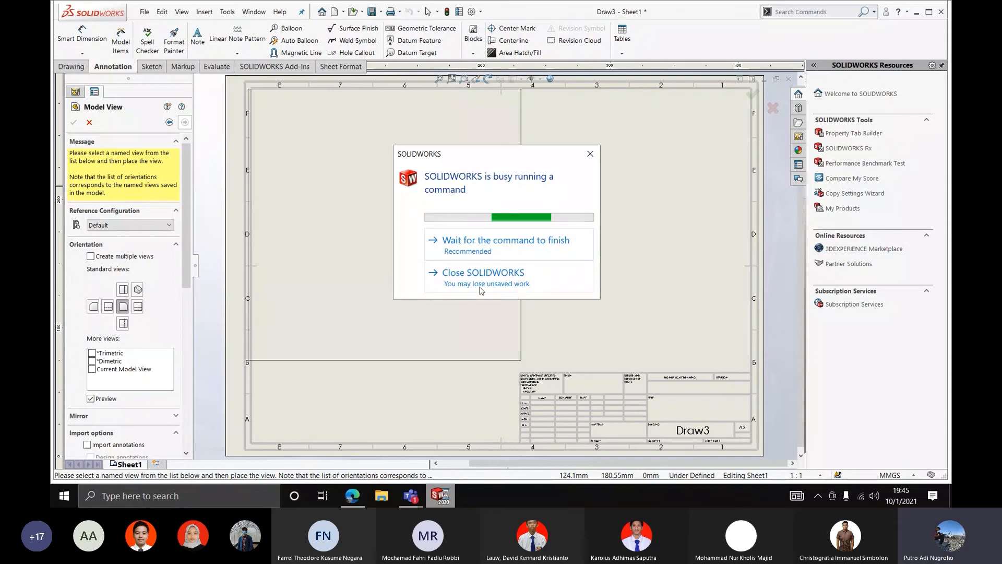
pyautogui.click(479, 252)
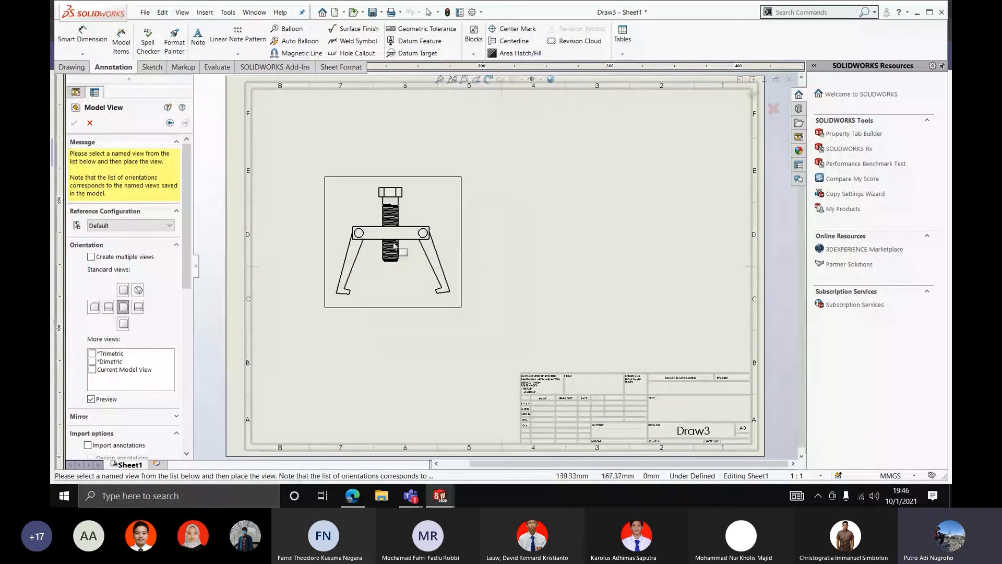
pyautogui.scroll(2, 394, 245)
pyautogui.scroll(-4, 369, 224)
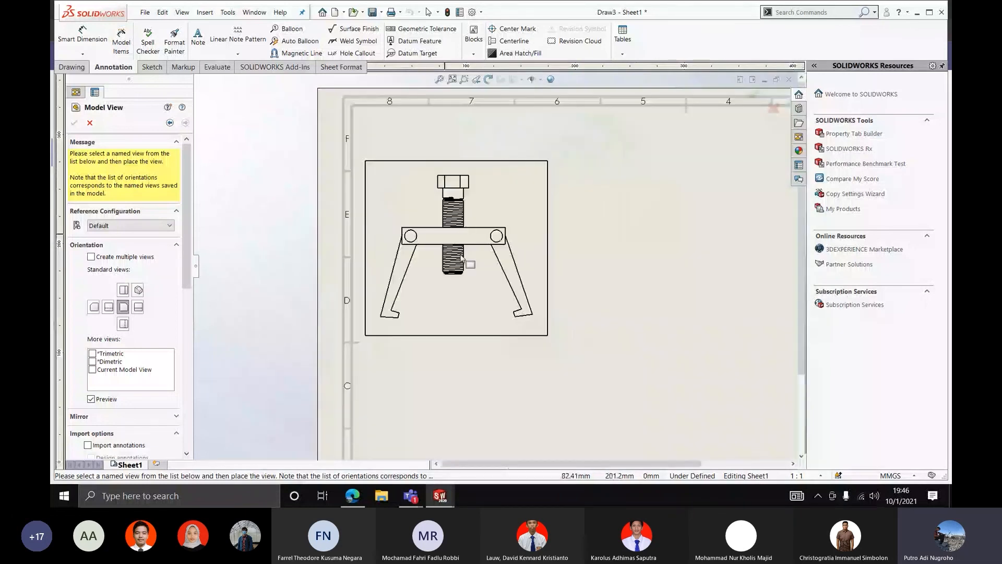
pyautogui.click(461, 258)
pyautogui.scroll(-3, 458, 257)
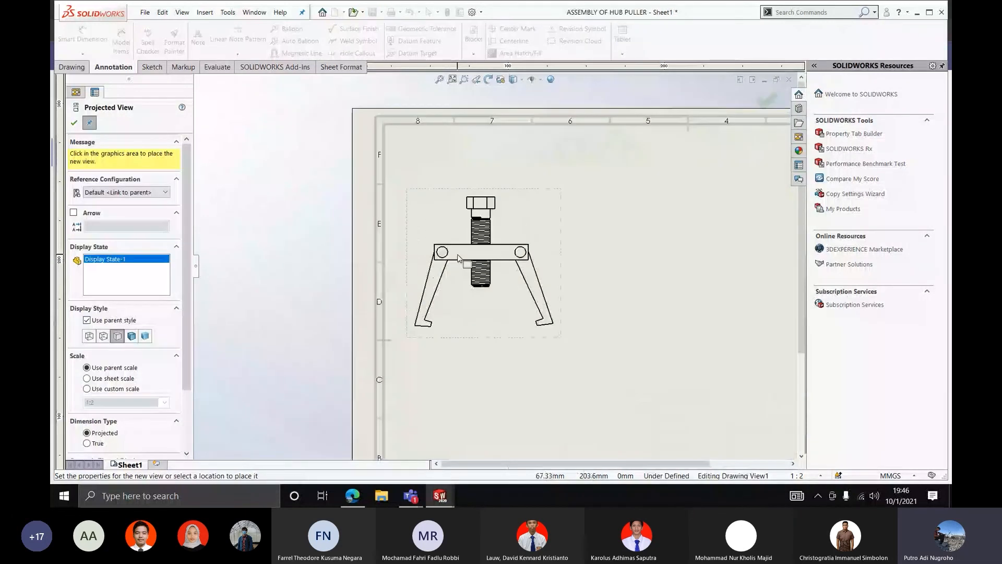
pyautogui.scroll(-3, 443, 255)
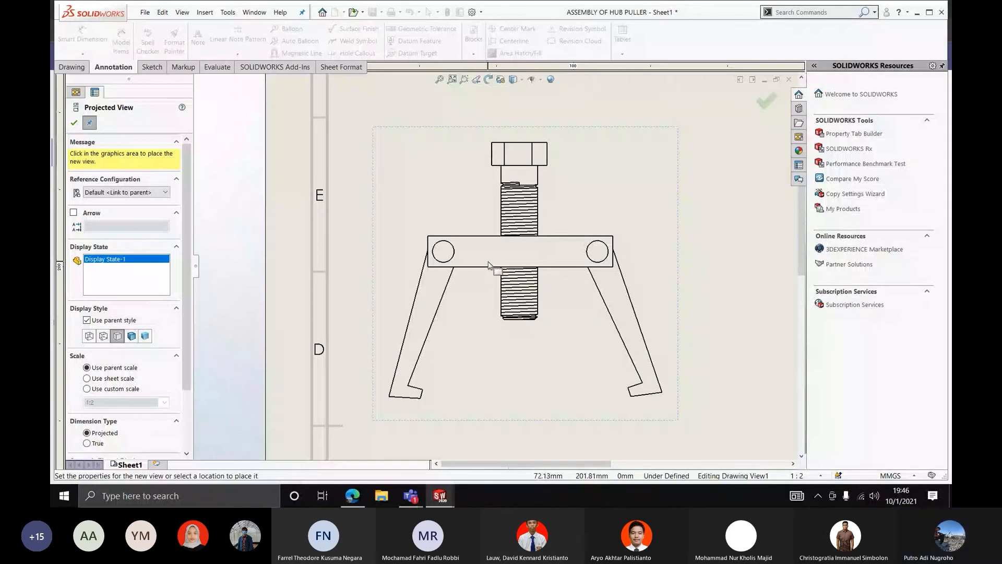
pyautogui.scroll(3, 527, 217)
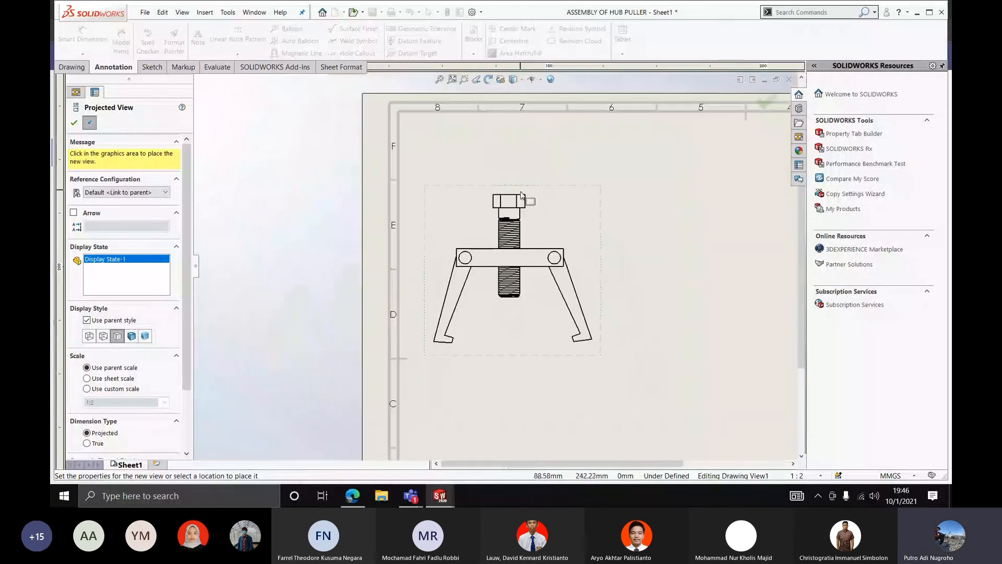
pyautogui.press('Escape')
# Create a top-level-only bill of materials for the hub puller front view using the bom-standard template
pyautogui.scroll(-2, 528, 217)
pyautogui.scroll(2, 529, 219)
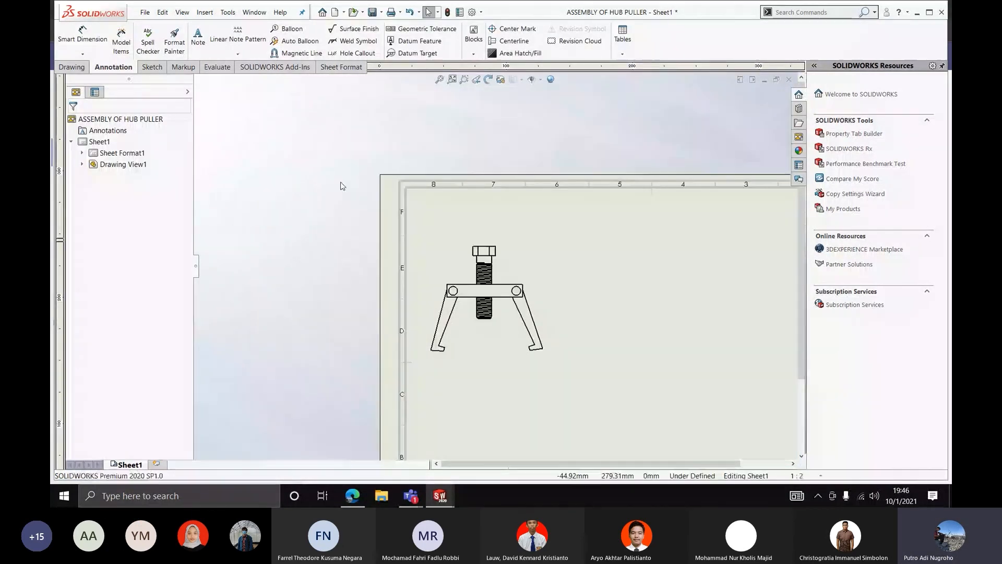
pyautogui.click(622, 53)
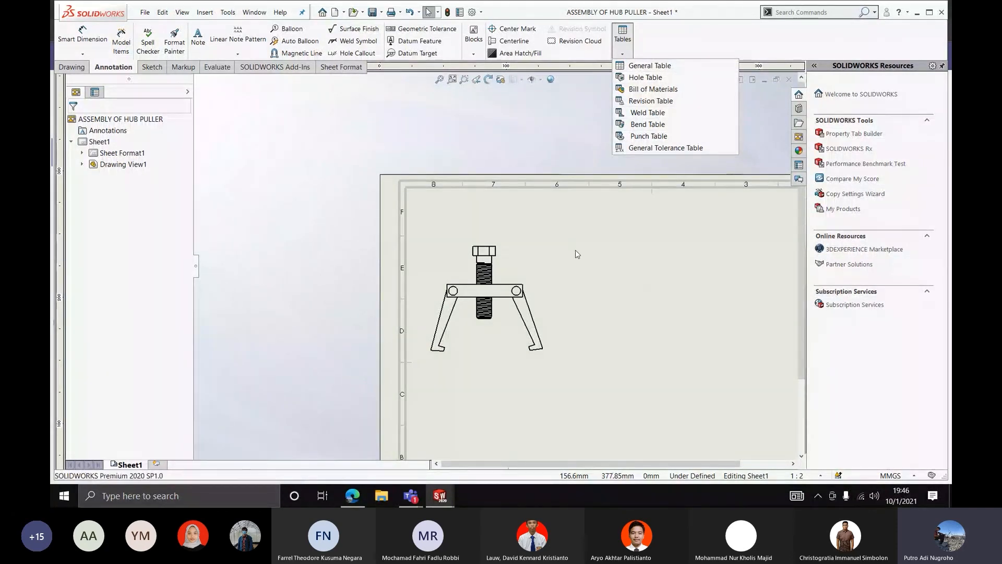
pyautogui.click(636, 90)
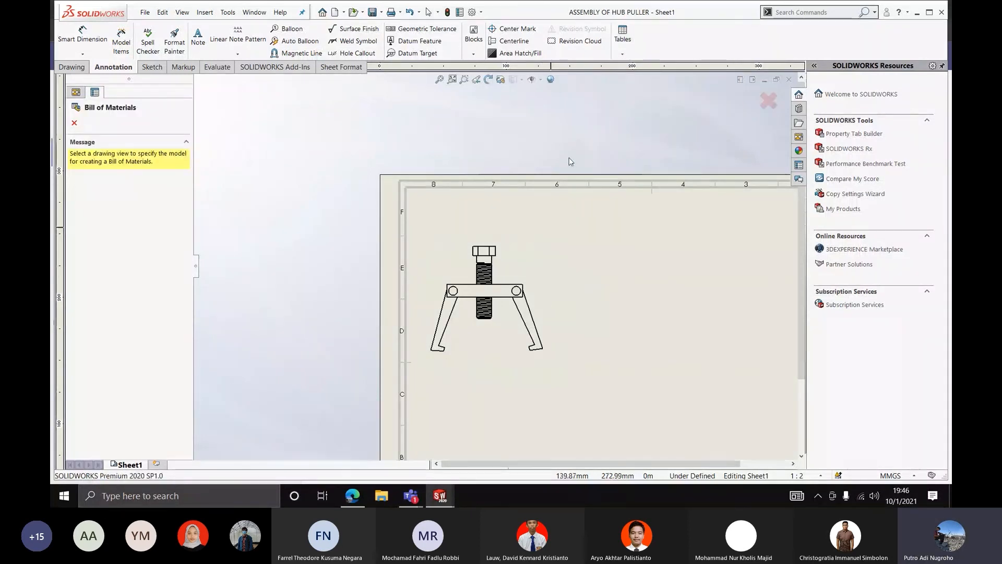
pyautogui.click(528, 265)
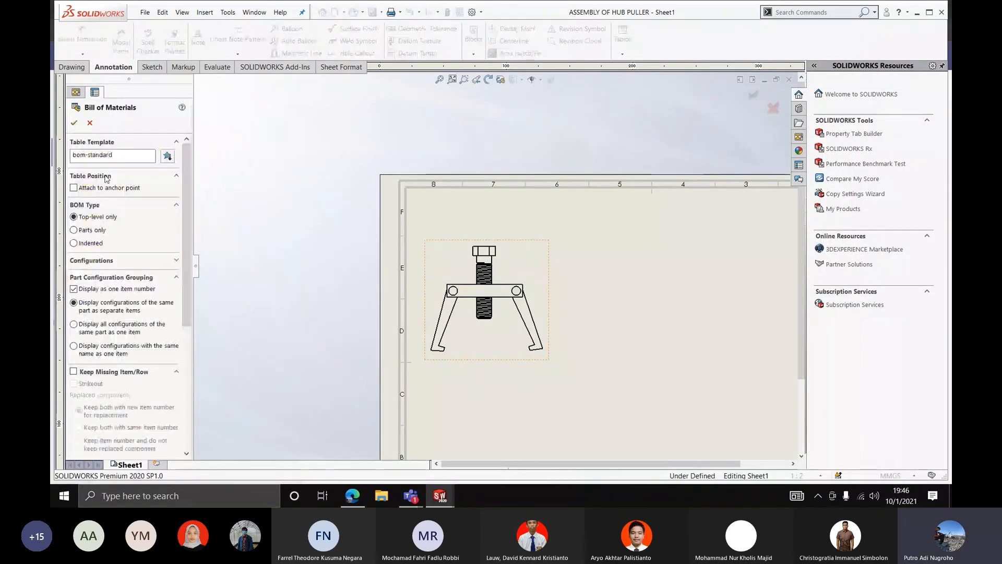
pyautogui.click(74, 123)
# Place the hub puller's bill of materials table just above the title block and inspect its columns
pyautogui.scroll(4, 515, 254)
pyautogui.scroll(-6, 559, 294)
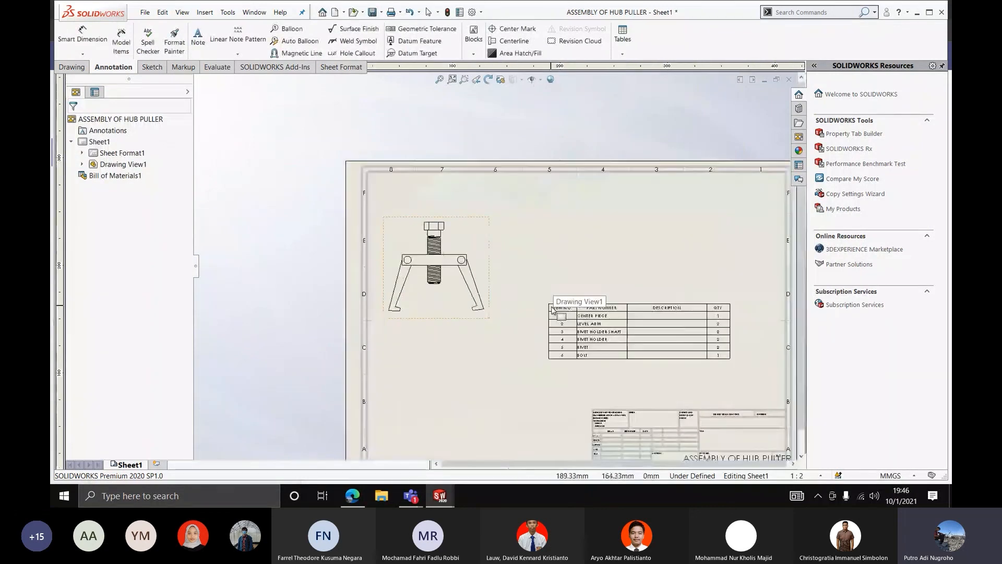
pyautogui.scroll(2, 576, 327)
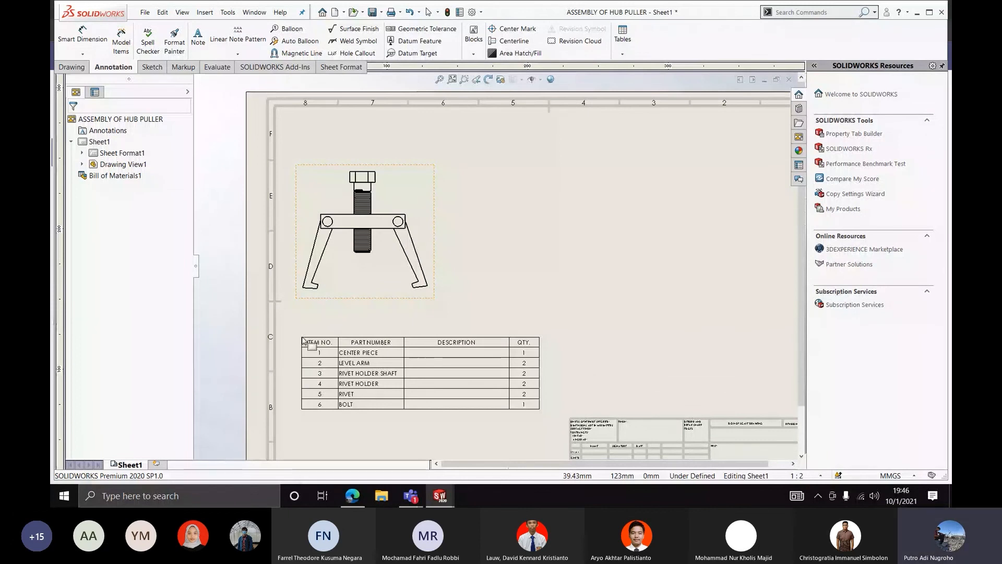
pyautogui.scroll(2, 553, 318)
pyautogui.scroll(-2, 559, 307)
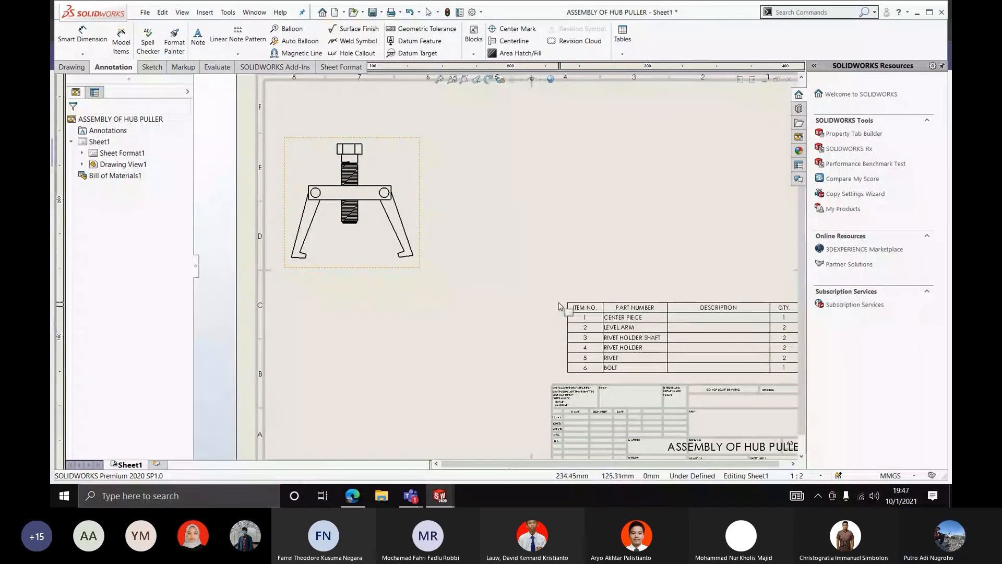
pyautogui.click(559, 306)
pyautogui.scroll(2, 563, 300)
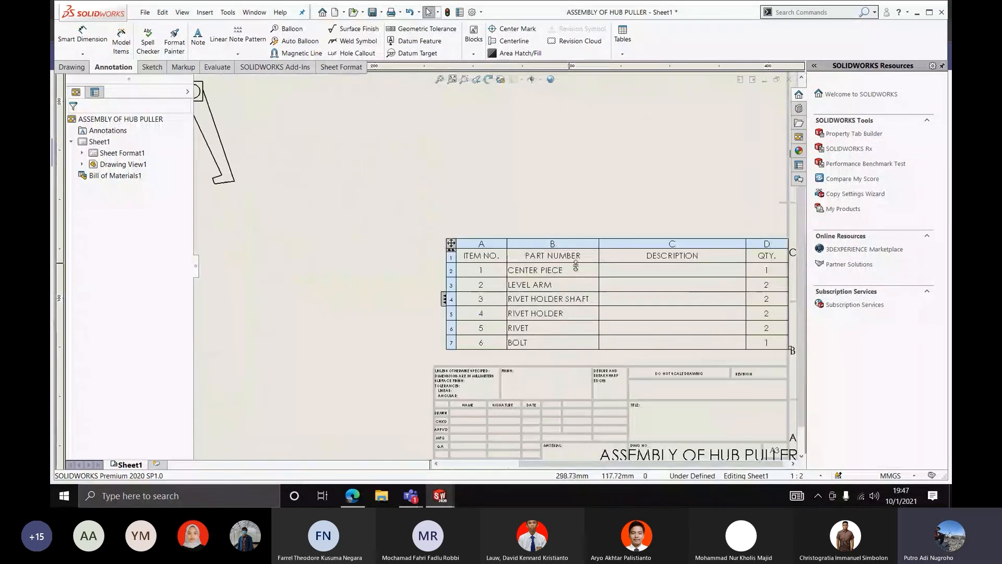
pyautogui.click(648, 261)
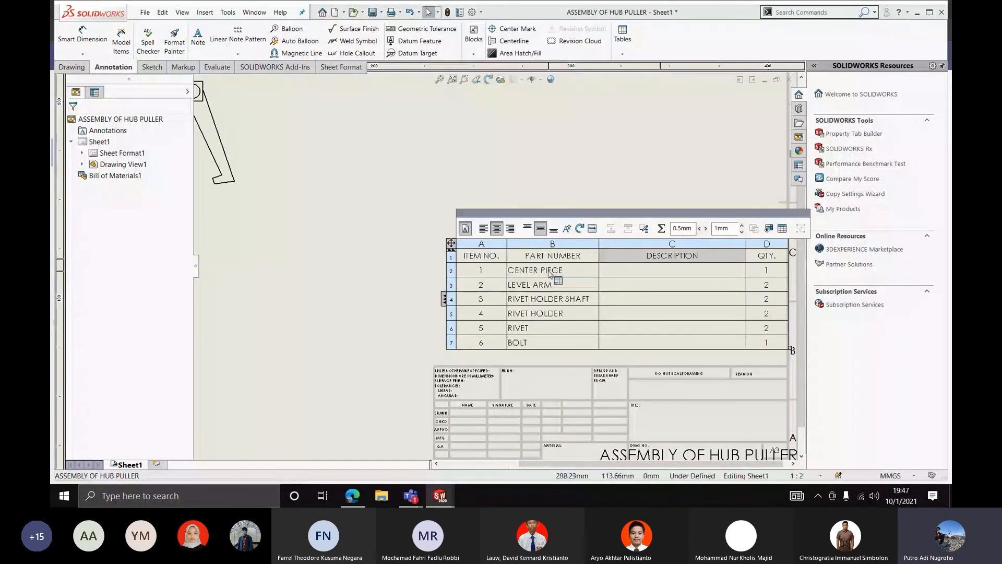
pyautogui.scroll(-3, 549, 273)
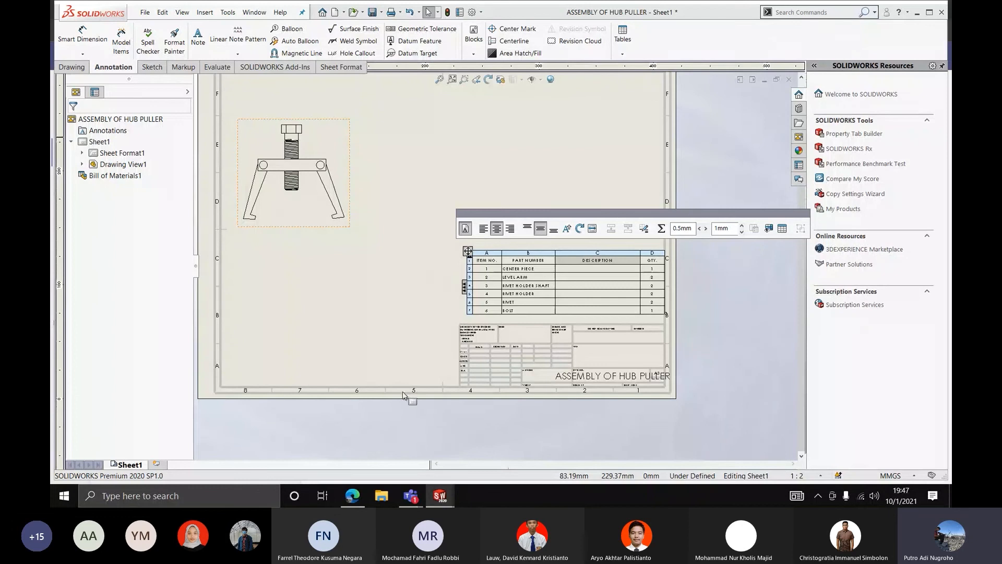
# Switch to the Assem1 drawing, look over Sheet2 and return to Sheet1
pyautogui.moveTo(436, 496)
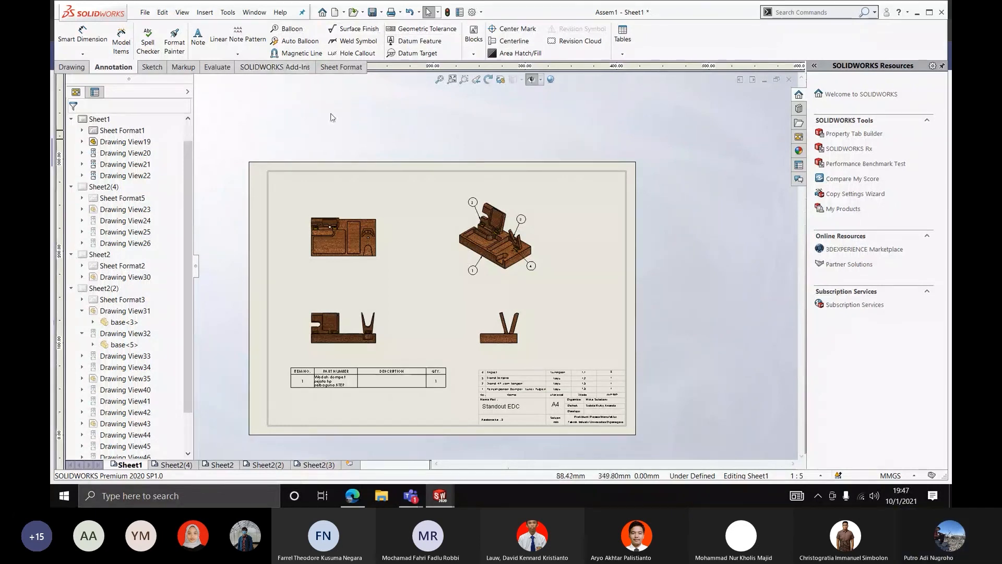
pyautogui.scroll(-1, 292, 208)
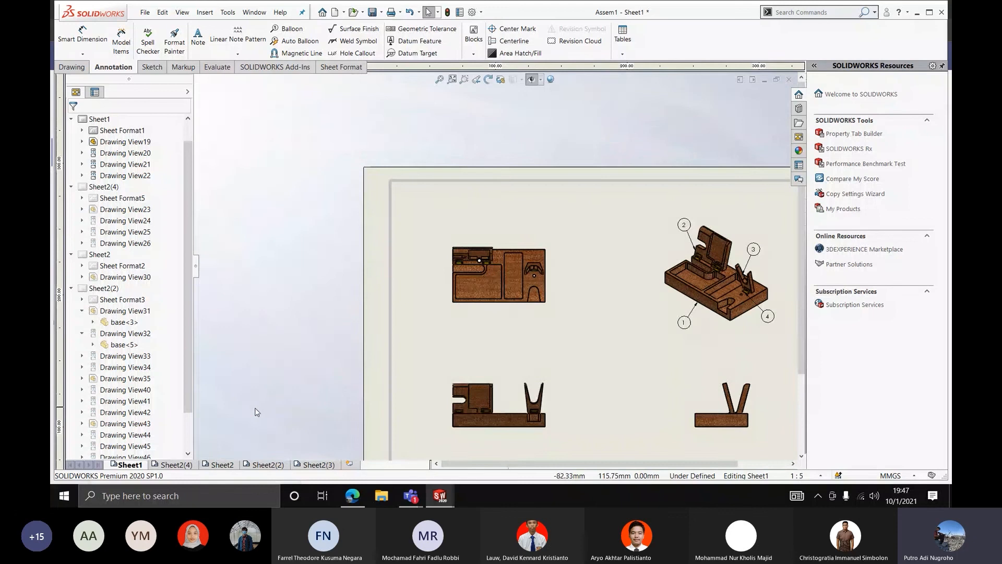
pyautogui.click(220, 464)
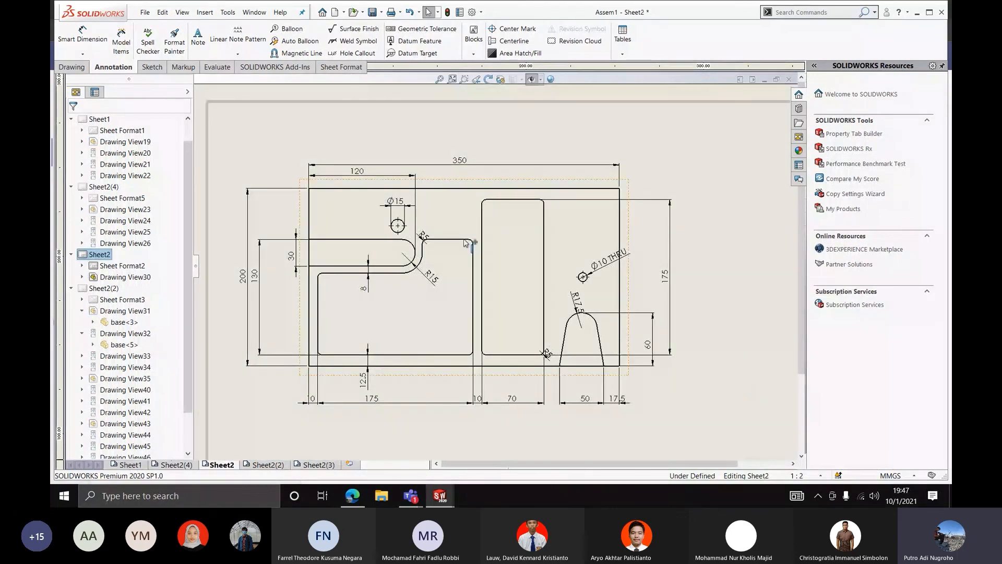
pyautogui.scroll(1, 449, 282)
pyautogui.press('f')
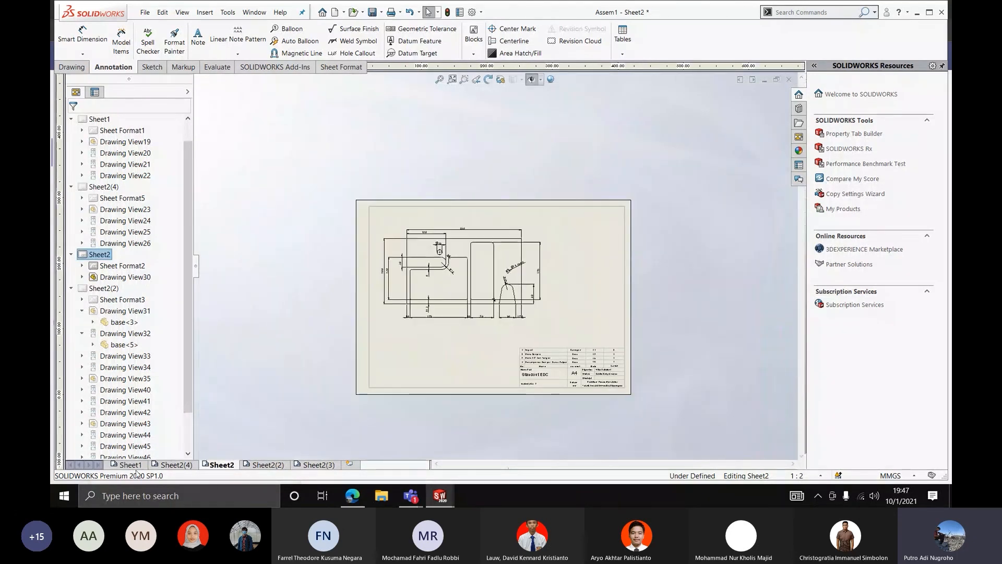
pyautogui.click(132, 466)
pyautogui.scroll(-1, 504, 272)
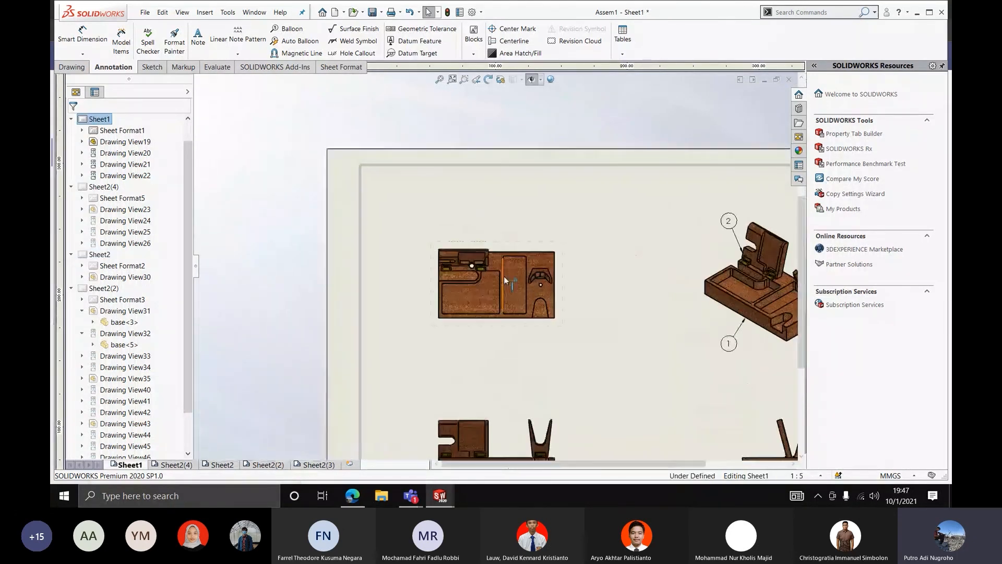
# Delete the bill of materials table below the front view on Sheet1, starting with its part number column
pyautogui.scroll(5, 493, 269)
pyautogui.scroll(-3, 493, 354)
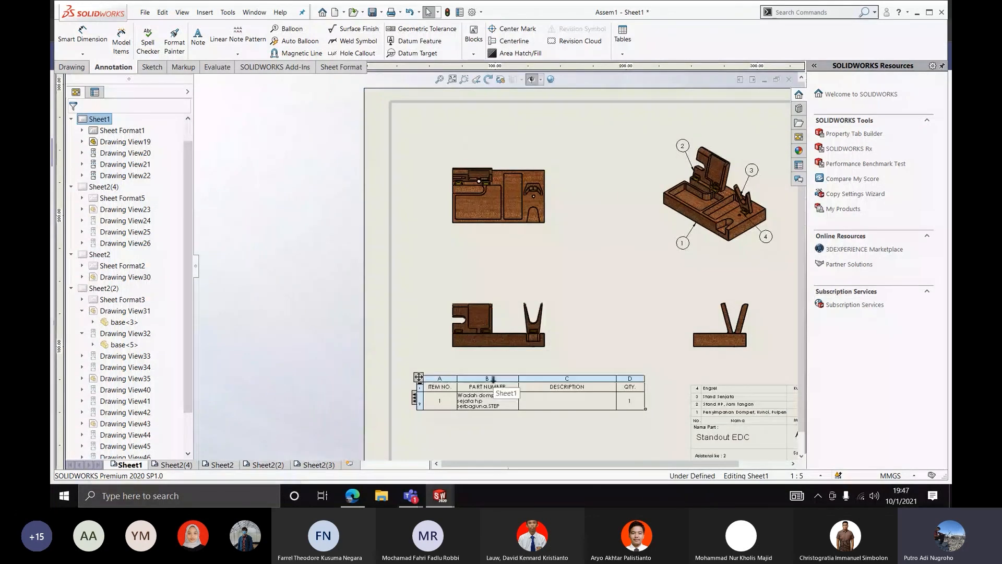
pyautogui.click(493, 380)
pyautogui.press('Delete')
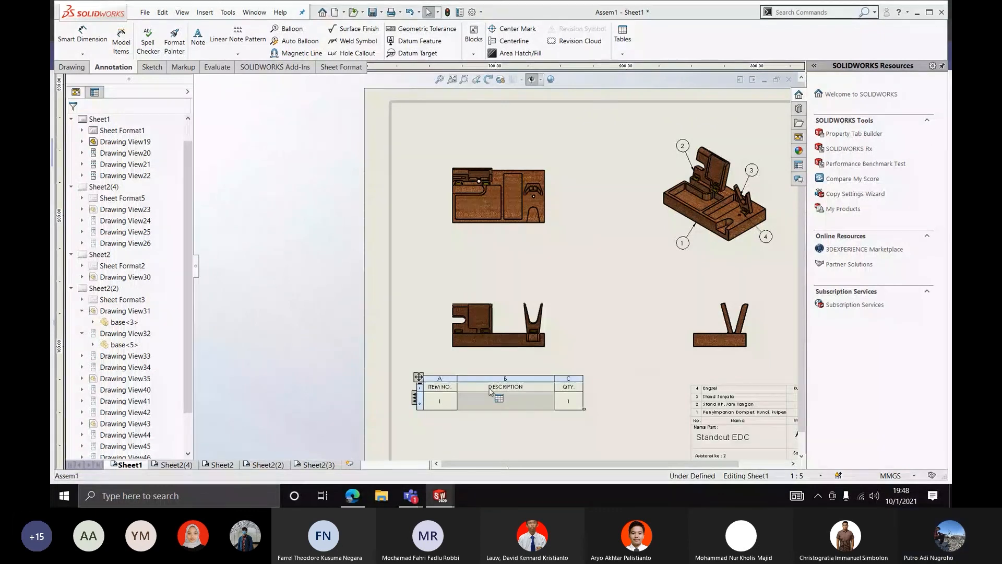
pyautogui.click(491, 391)
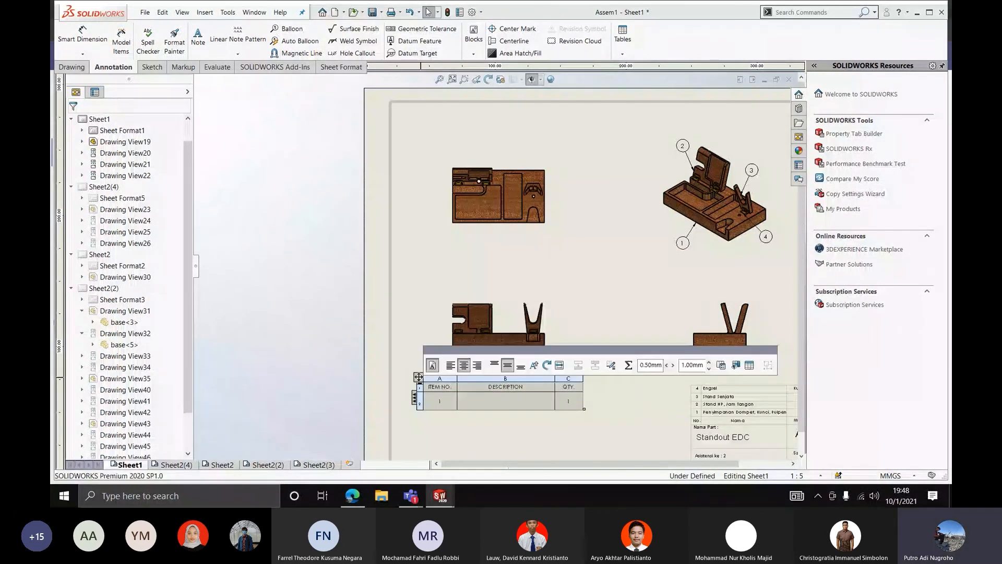
pyautogui.press('Delete')
# Start a note below the isometric view on Sheet1 with the text "Isometric View, Bottom,"
pyautogui.scroll(3, 469, 279)
pyautogui.scroll(-3, 620, 260)
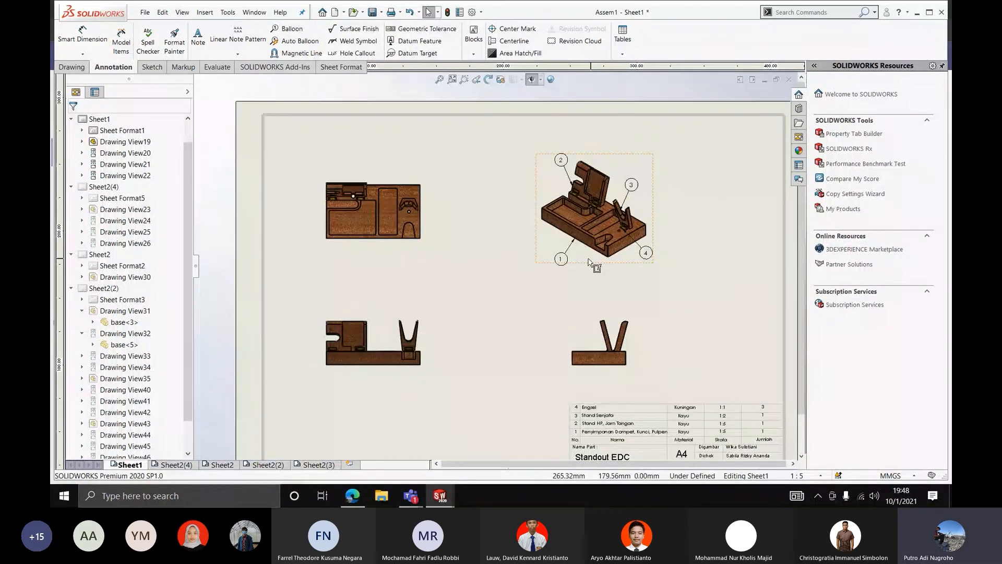
pyautogui.scroll(-3, 599, 266)
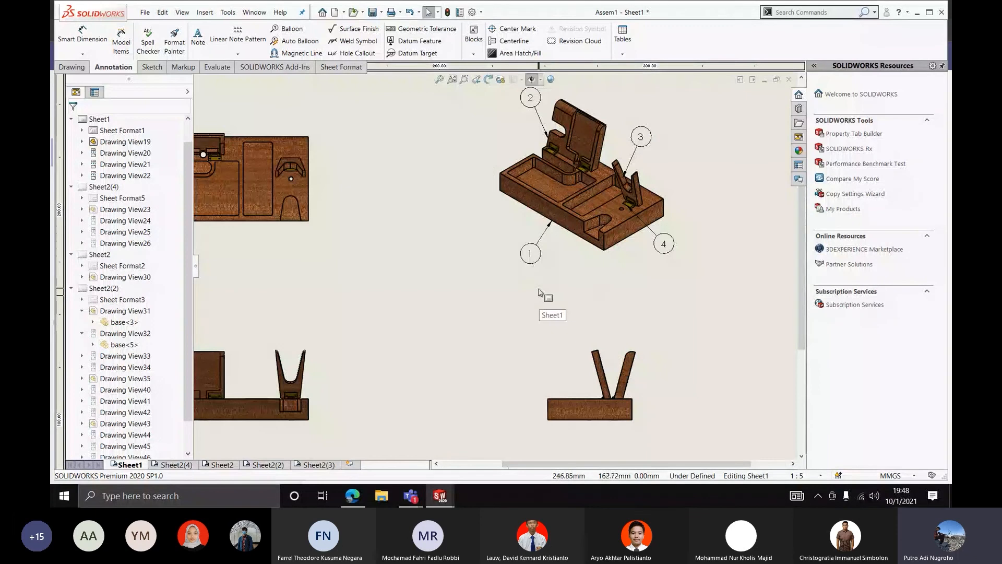
pyautogui.click(202, 52)
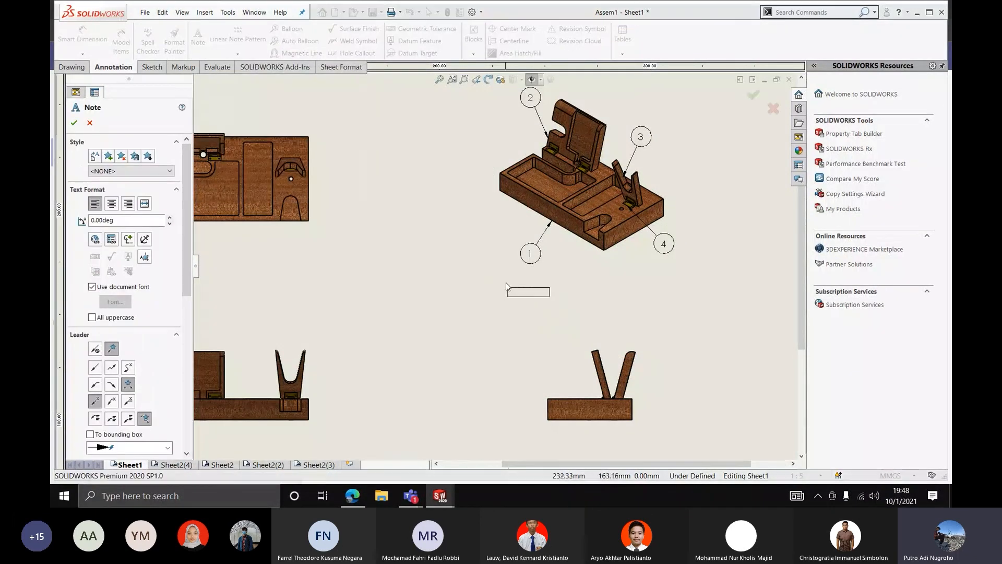
pyautogui.click(519, 285)
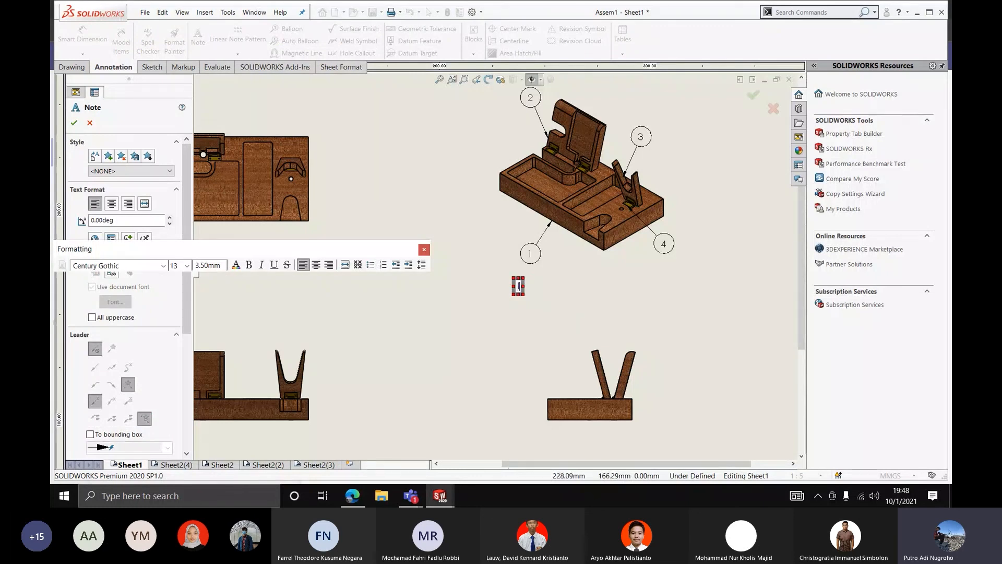
pyautogui.write('Isometric ')
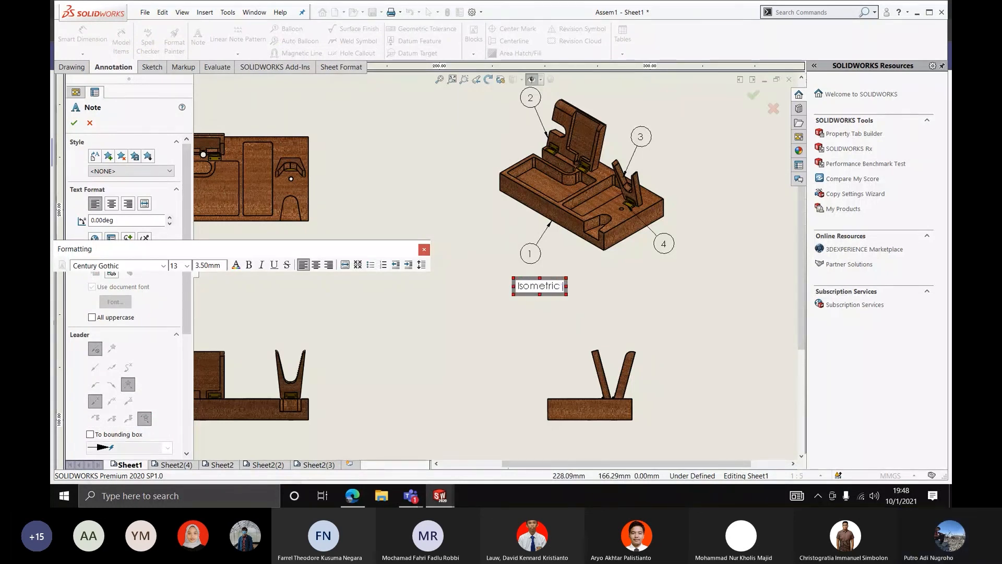
pyautogui.write('View')
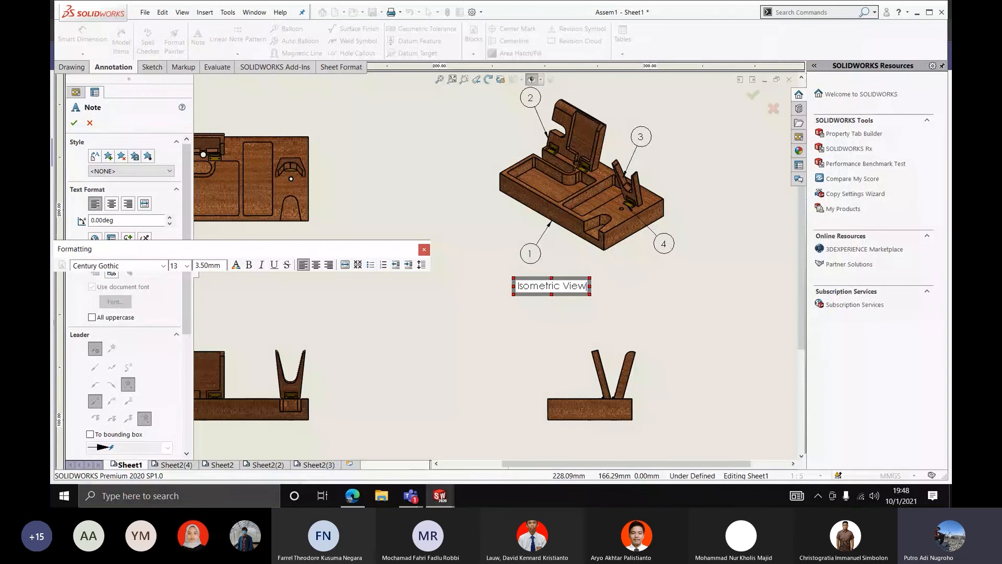
pyautogui.write(', B')
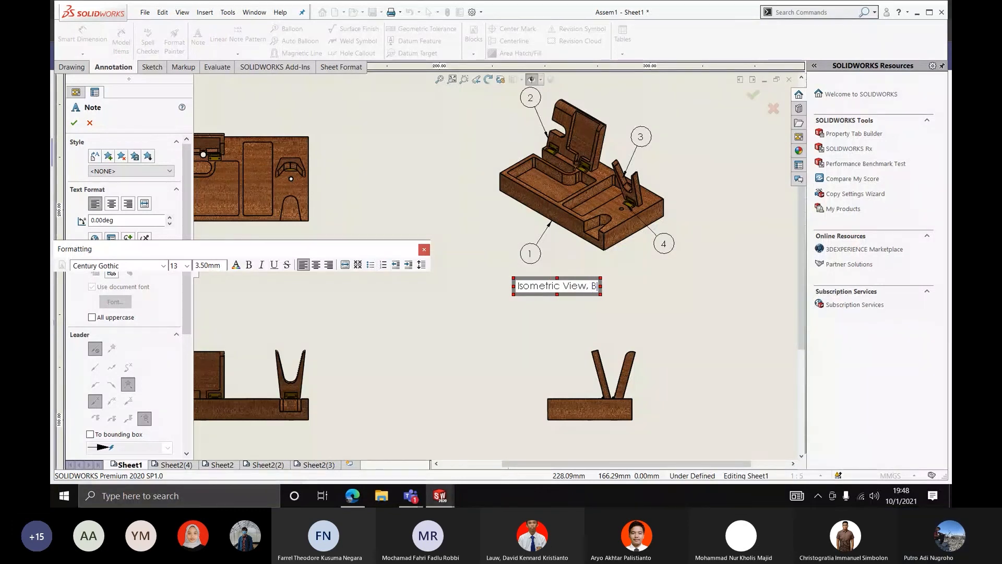
pyautogui.write('otto')
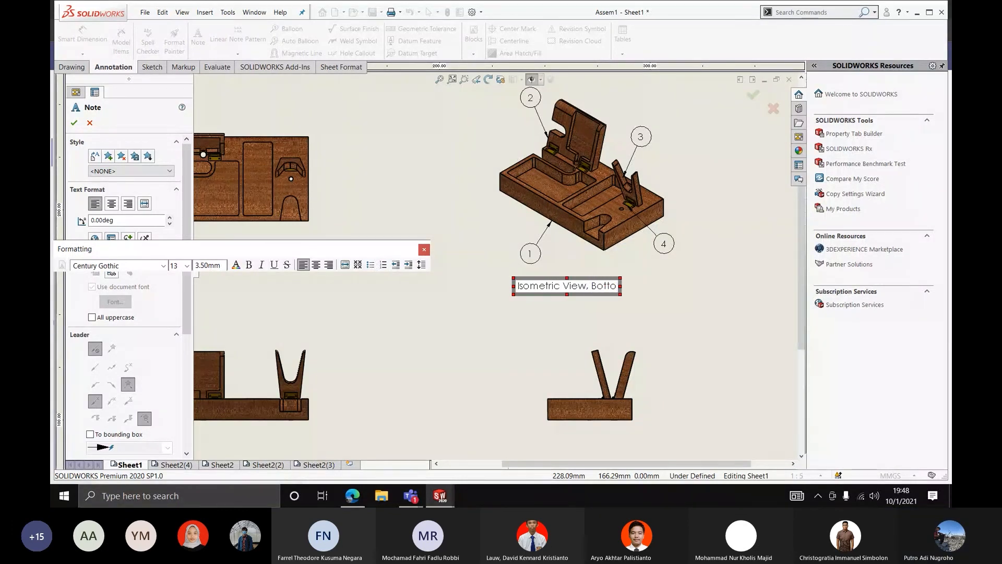
pyautogui.write('m,')
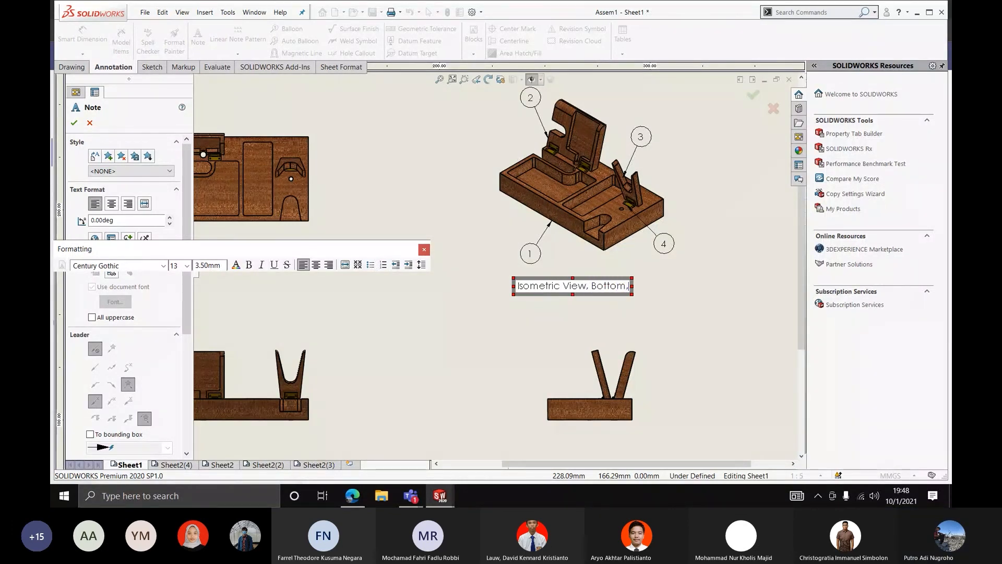
# Replace "Bottom" in the note so it reads "Isometric View, Front, Top, Right" and finish the note
pyautogui.press('BackSpace')
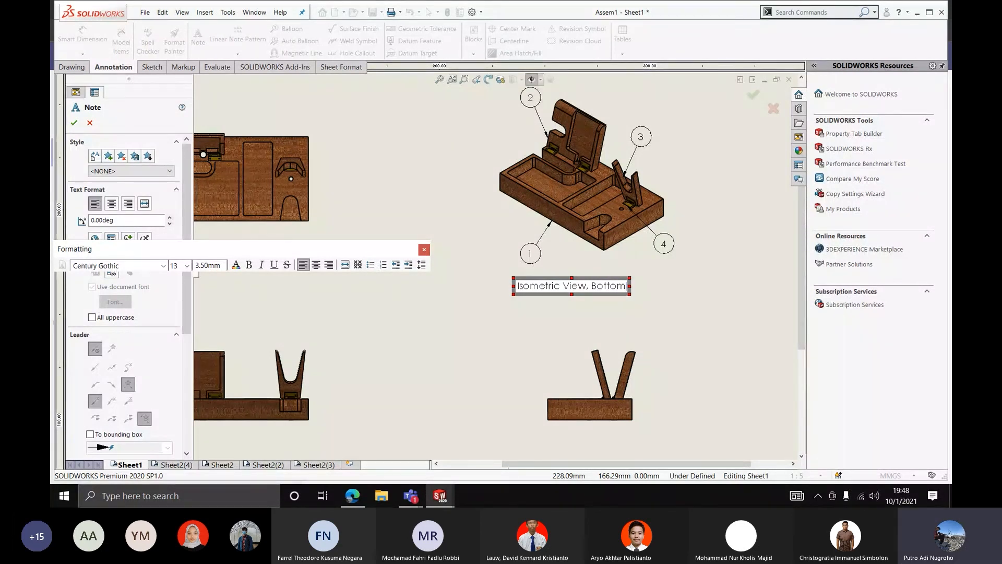
pyautogui.press('BackSpace')
pyautogui.press('BackSpace')
pyautogui.press('BackSpace')
pyautogui.press('BackSpace')
pyautogui.press('BackSpace')
pyautogui.press('BackSpace')
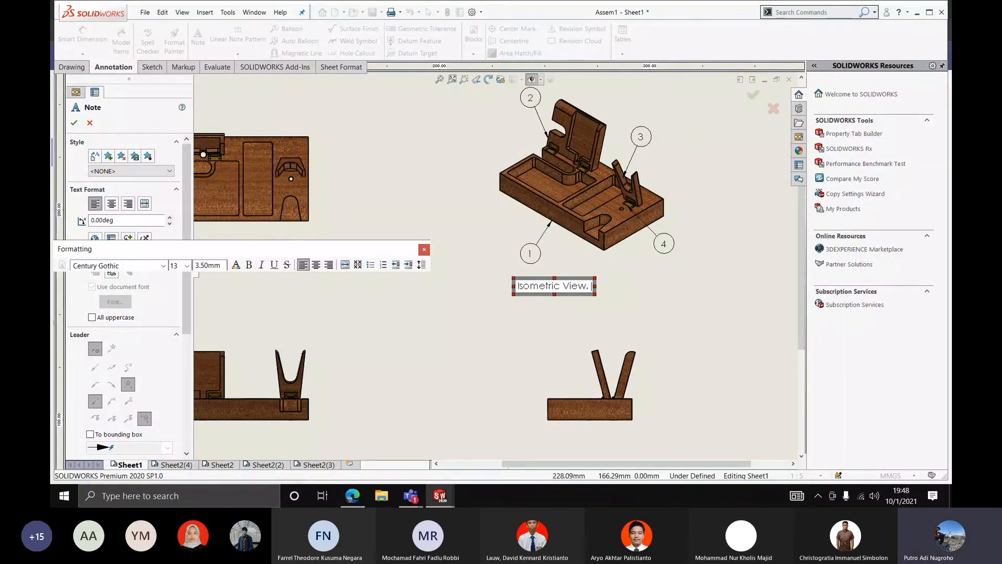
pyautogui.write('Front,')
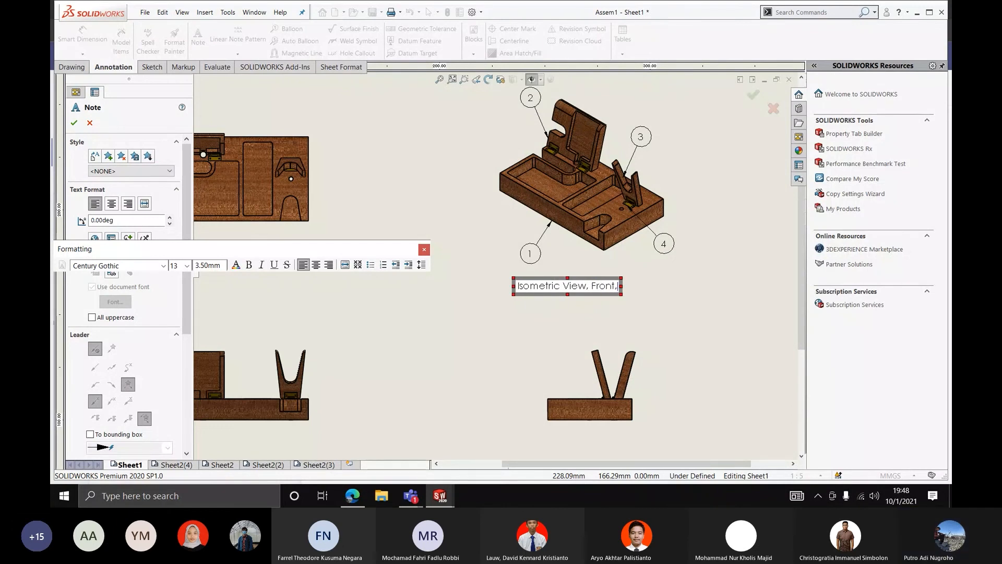
pyautogui.write('Top, Right')
pyautogui.press('Return')
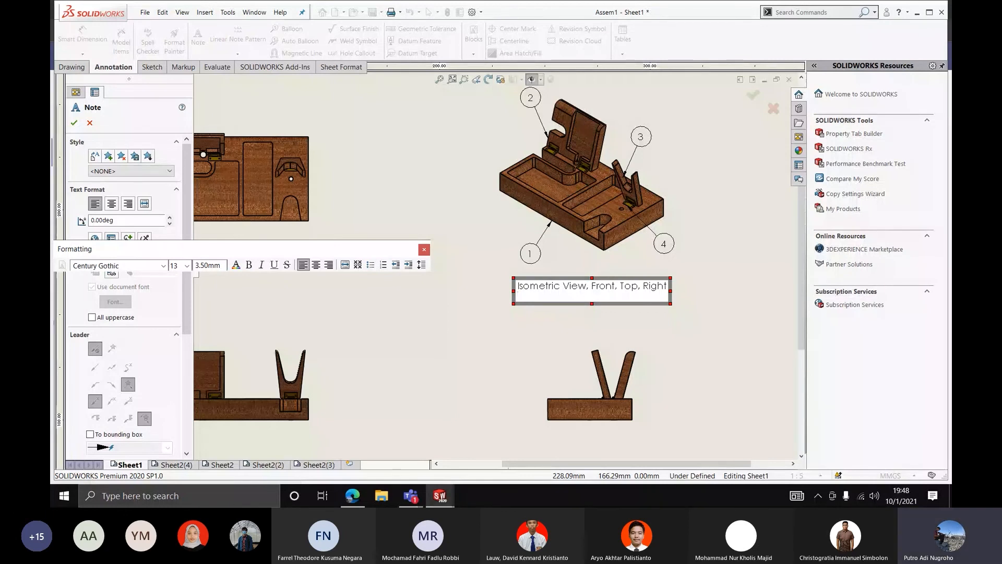
pyautogui.click(326, 405)
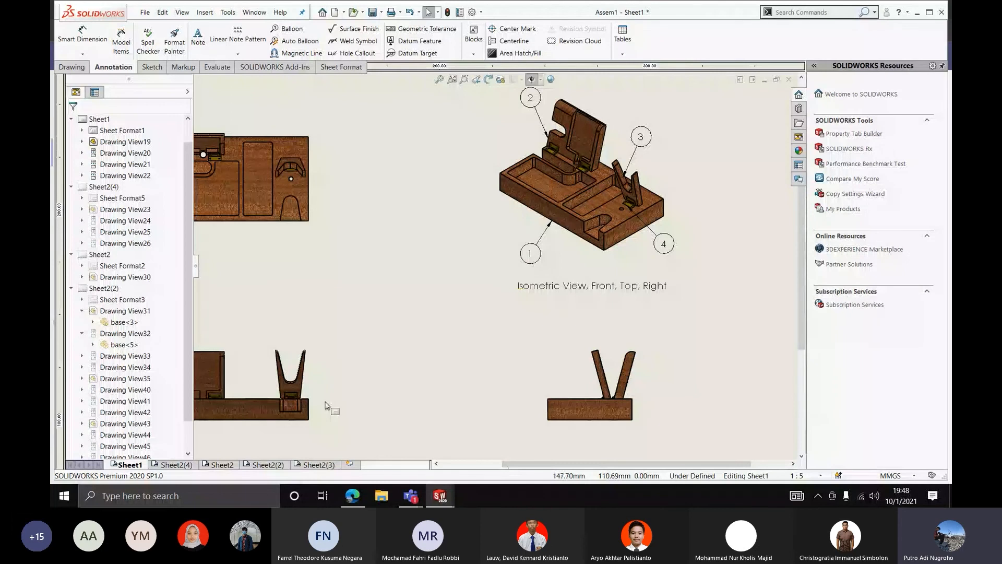
# Look through Sheet2(4), Sheet2 and the dimensioned part views on Sheet2(2)
pyautogui.click(191, 464)
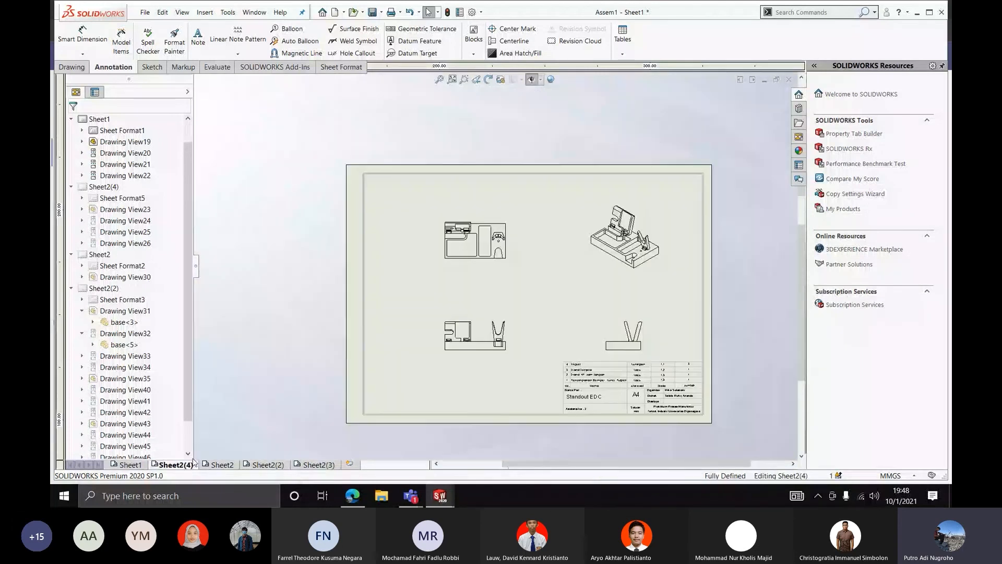
pyautogui.click(219, 464)
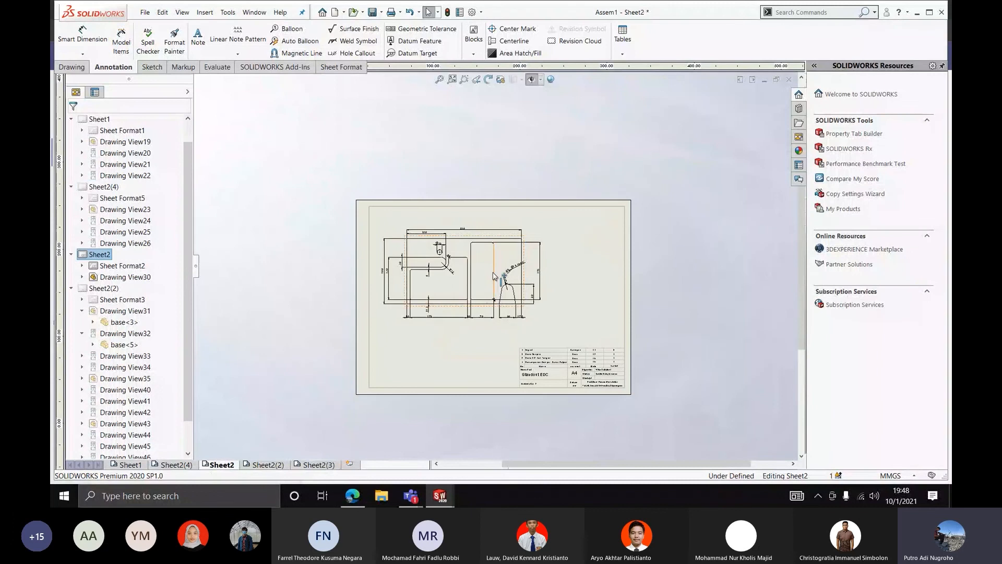
pyautogui.scroll(-6, 495, 277)
pyautogui.click(257, 465)
pyautogui.scroll(-4, 399, 235)
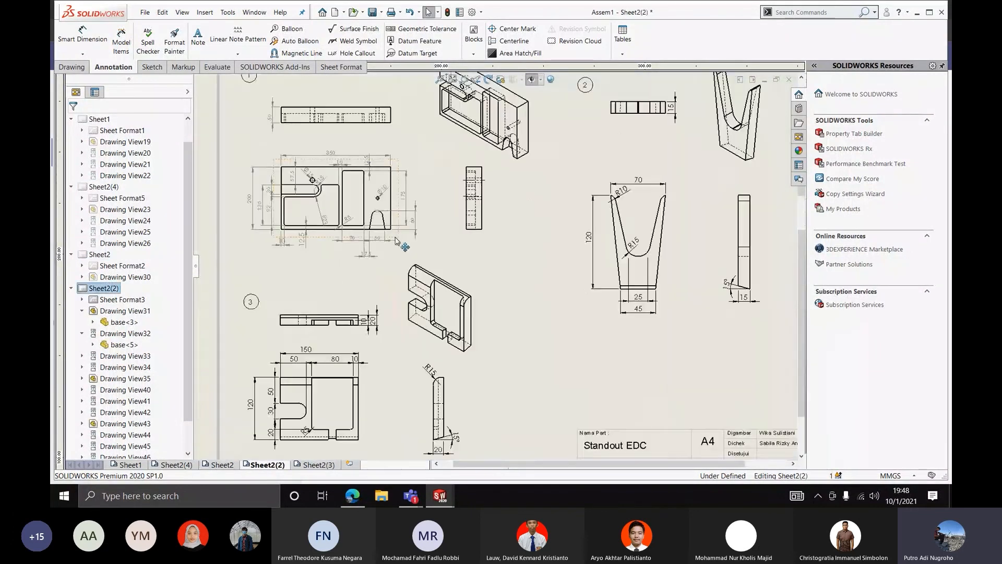
# Delete the diameter dimension of the small hole above the arched notch in part 1's front view on Sheet2(2)
pyautogui.scroll(-3, 411, 211)
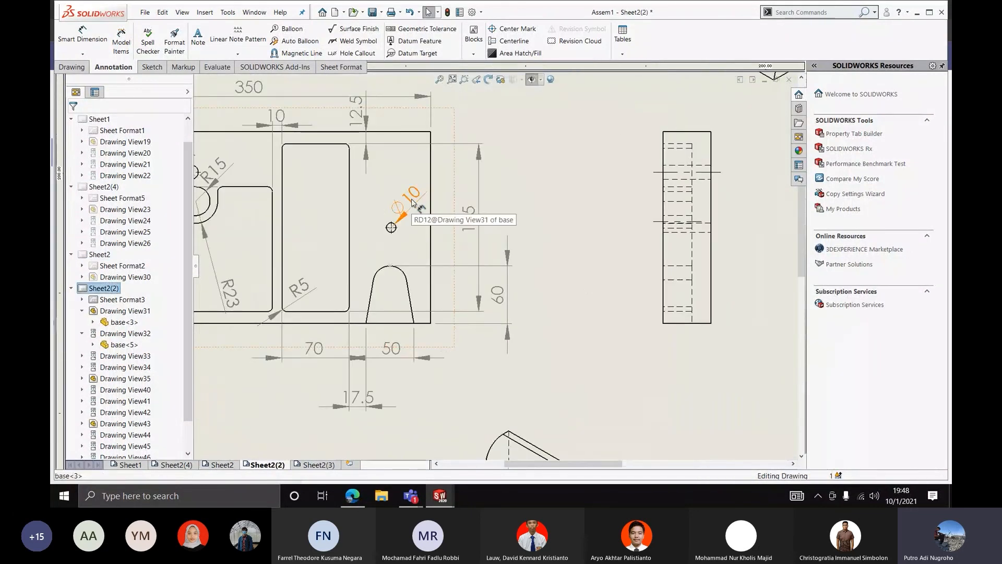
pyautogui.click(413, 203)
pyautogui.press('Delete')
# Add a leader note reading "M16 x 25" to the small hole above the arched notch in part 1's front view
pyautogui.scroll(-3, 399, 234)
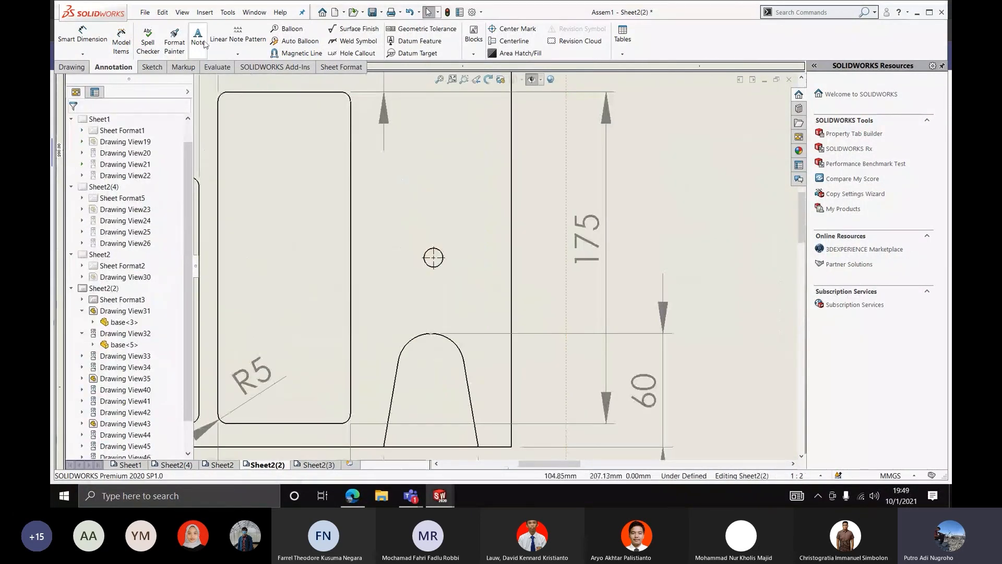
pyautogui.click(203, 42)
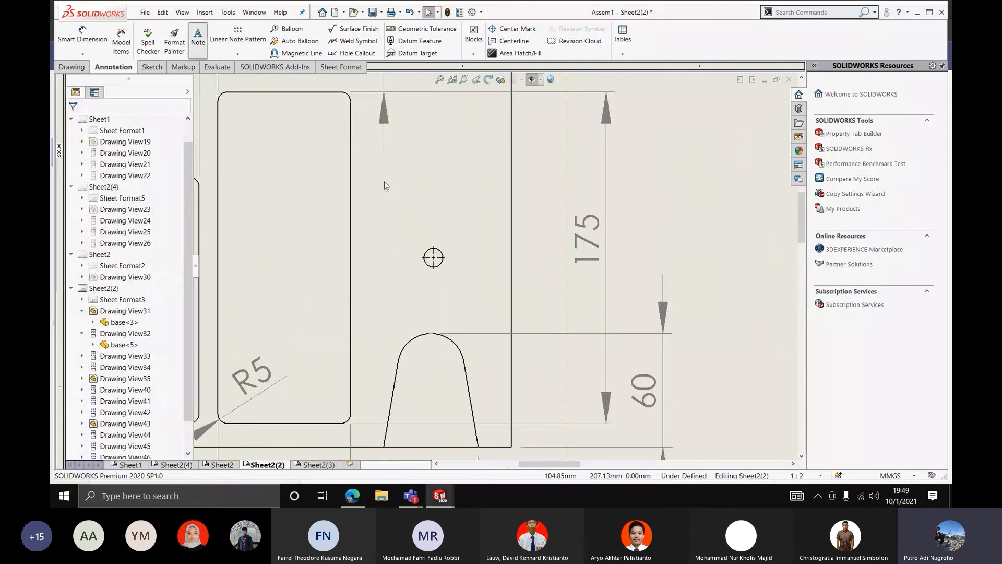
pyautogui.click(447, 251)
pyautogui.click(562, 151)
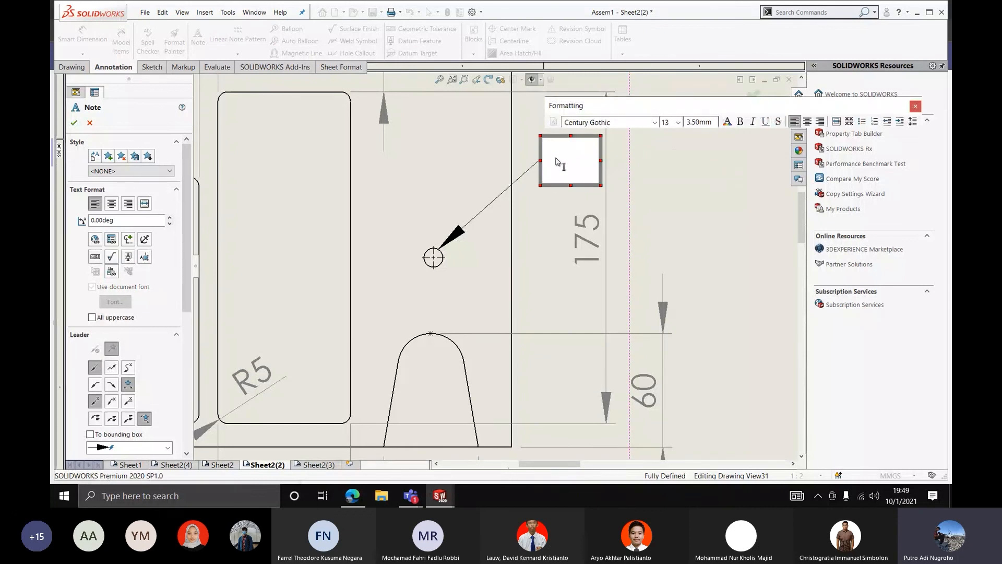
pyautogui.write('M')
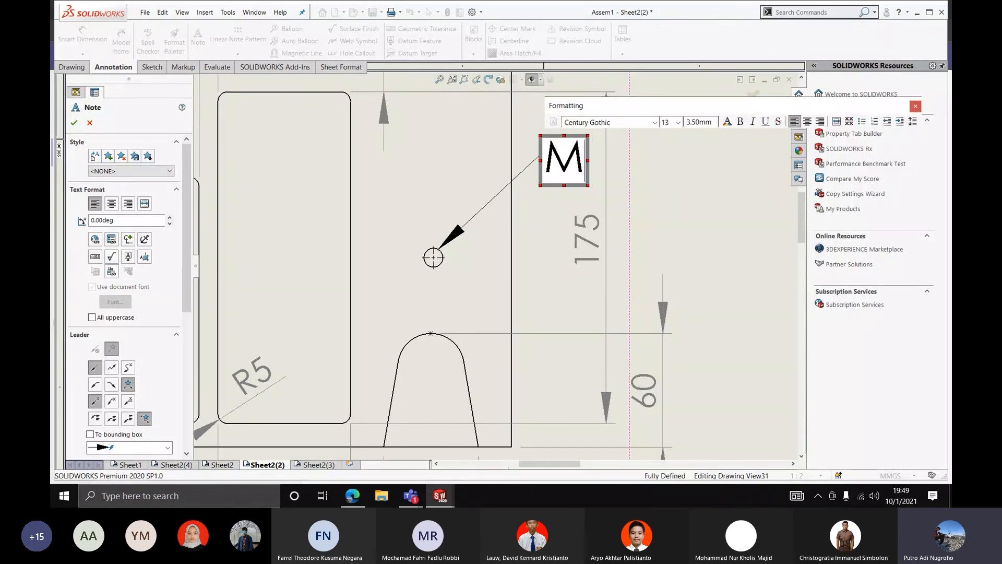
pyautogui.write('16')
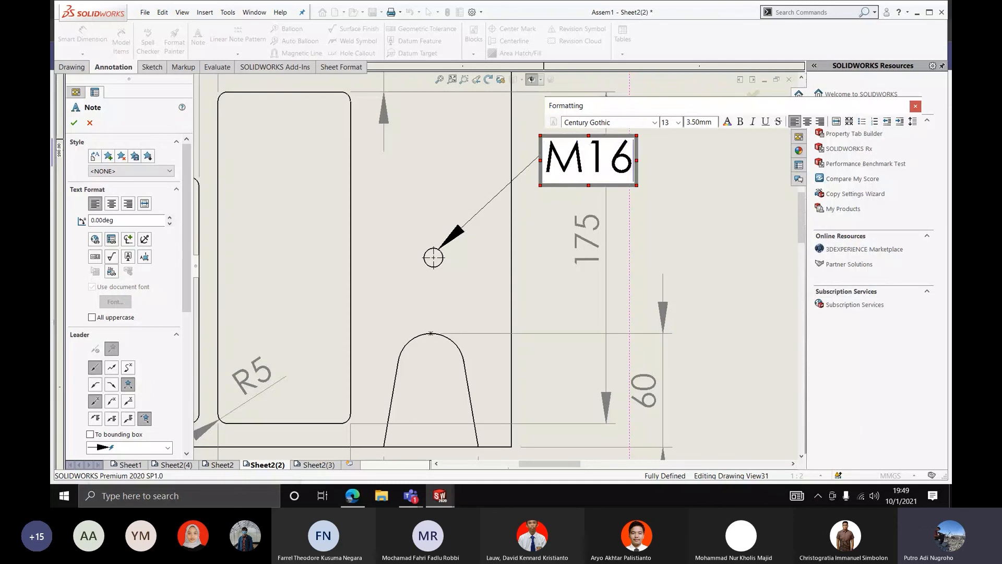
pyautogui.write(' x 2')
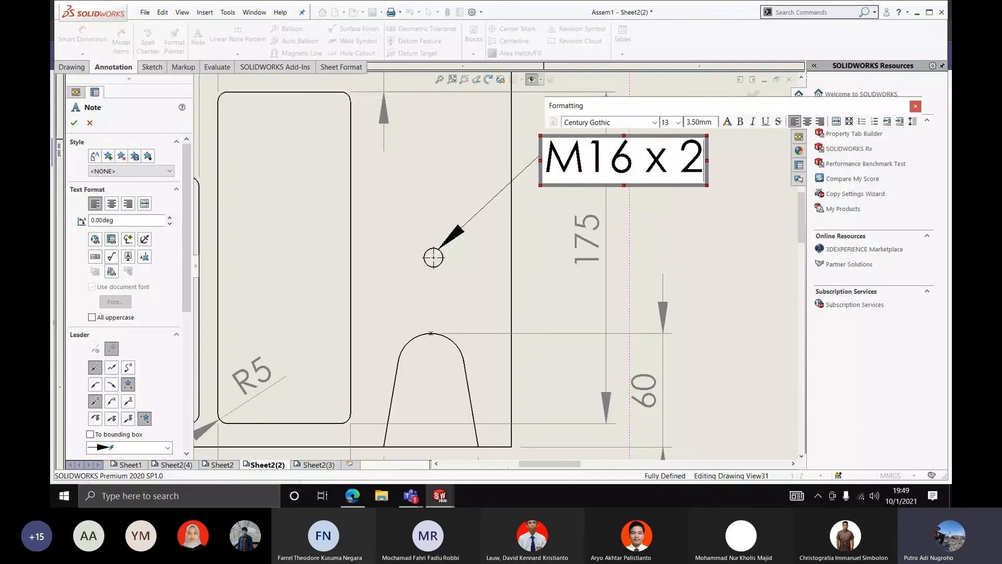
pyautogui.write('5')
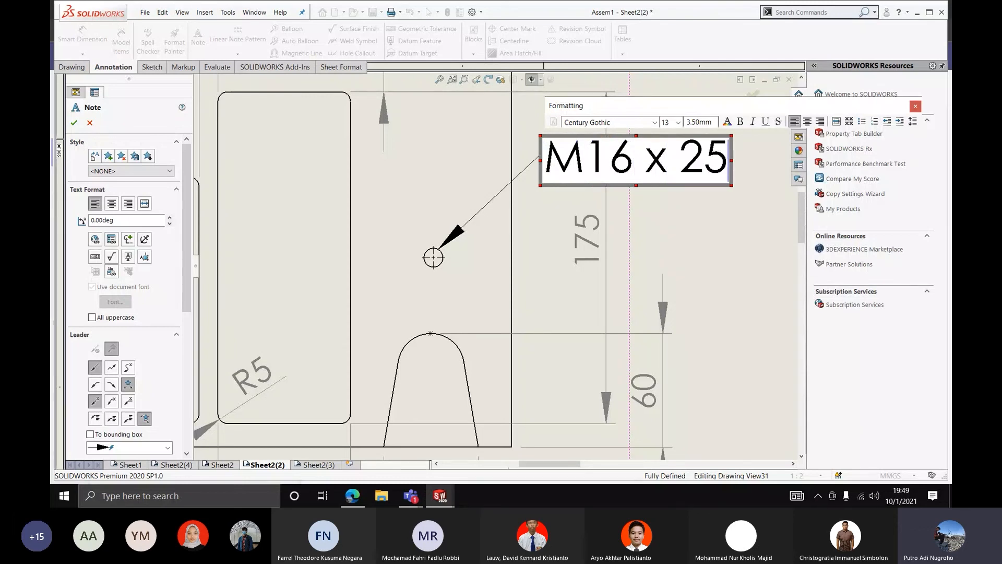
pyautogui.click(759, 204)
pyautogui.scroll(2, 766, 224)
pyautogui.press('Escape')
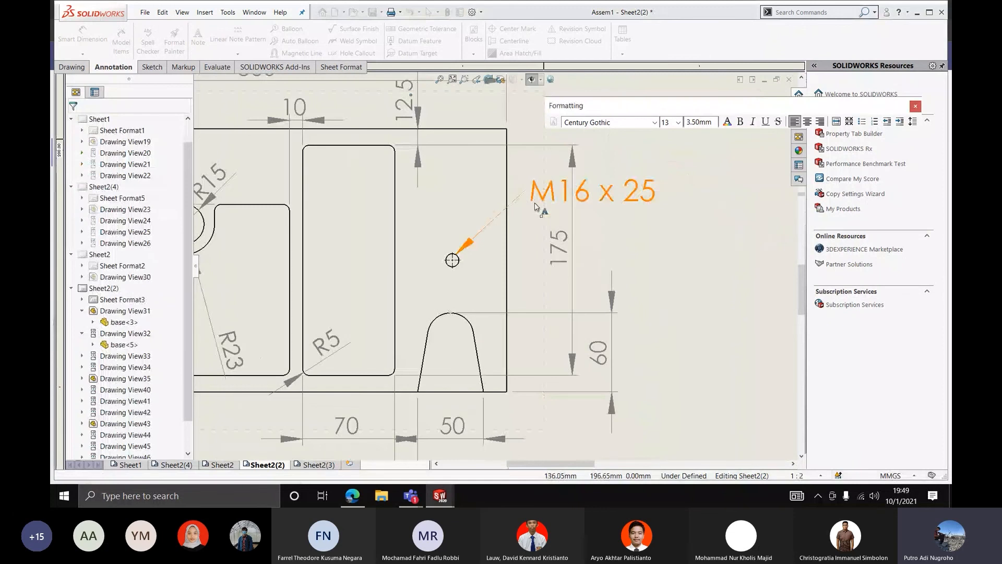
pyautogui.scroll(-2, 535, 206)
pyautogui.click(436, 269)
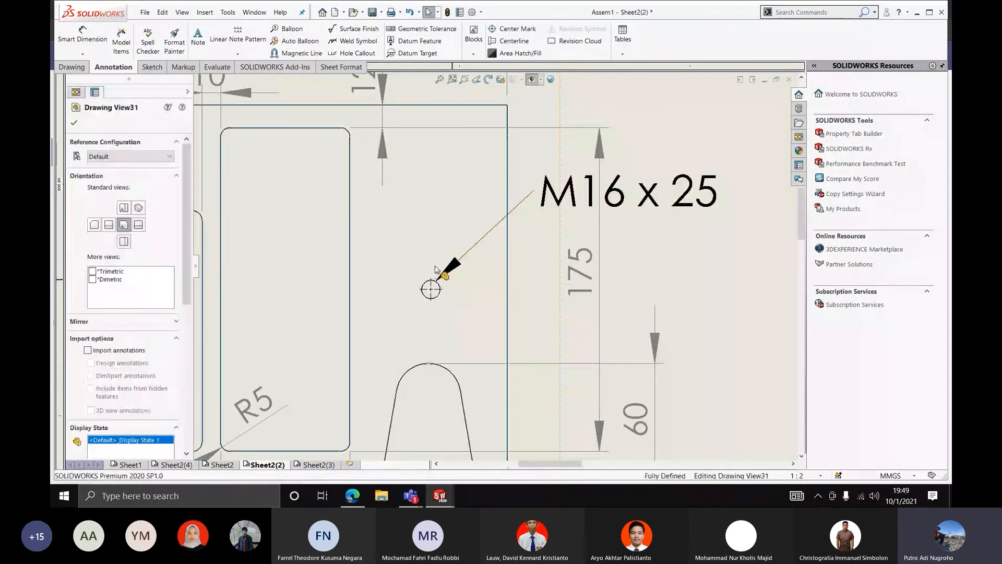
pyautogui.press('Escape')
pyautogui.scroll(3, 470, 277)
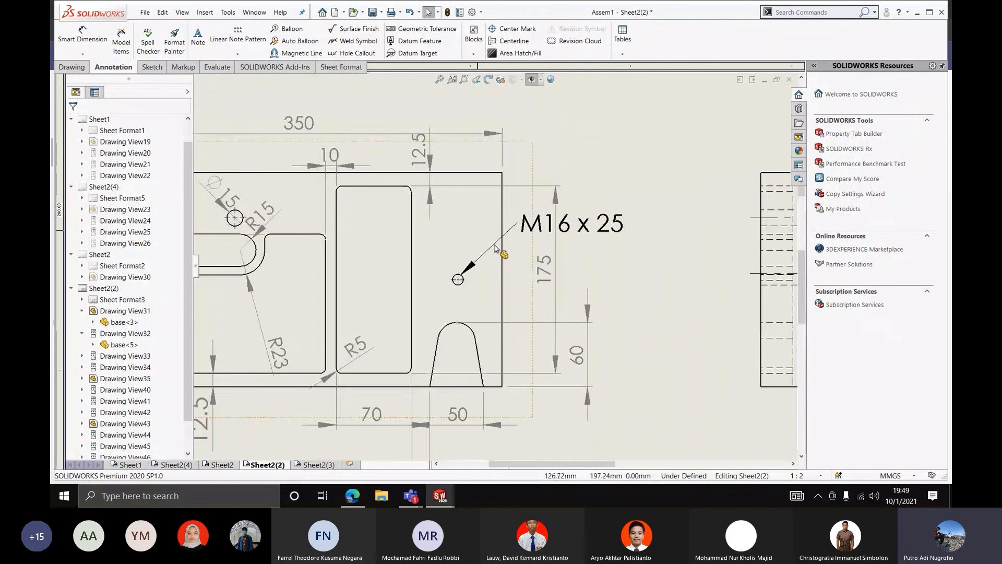
pyautogui.scroll(-1, 549, 223)
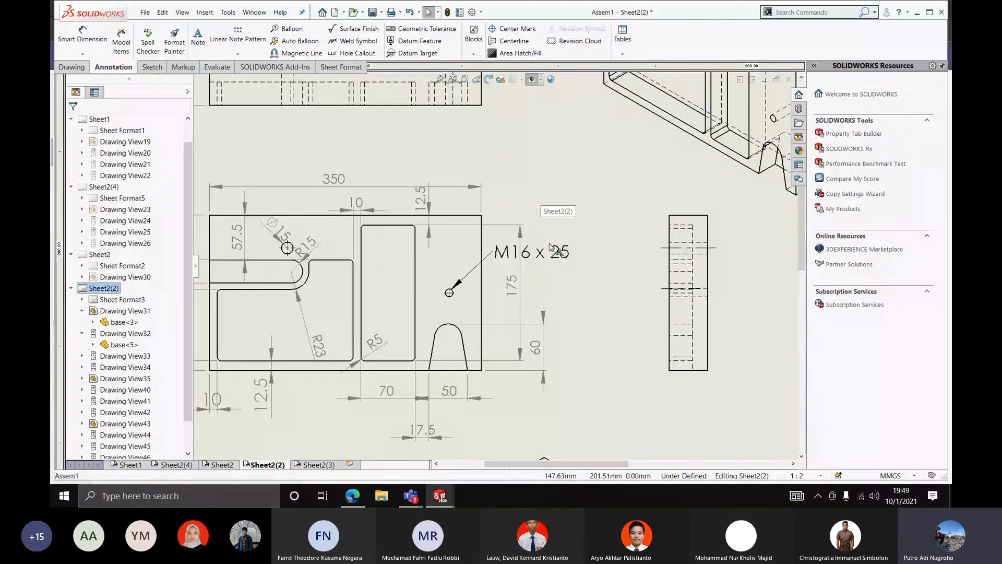
pyautogui.click(532, 183)
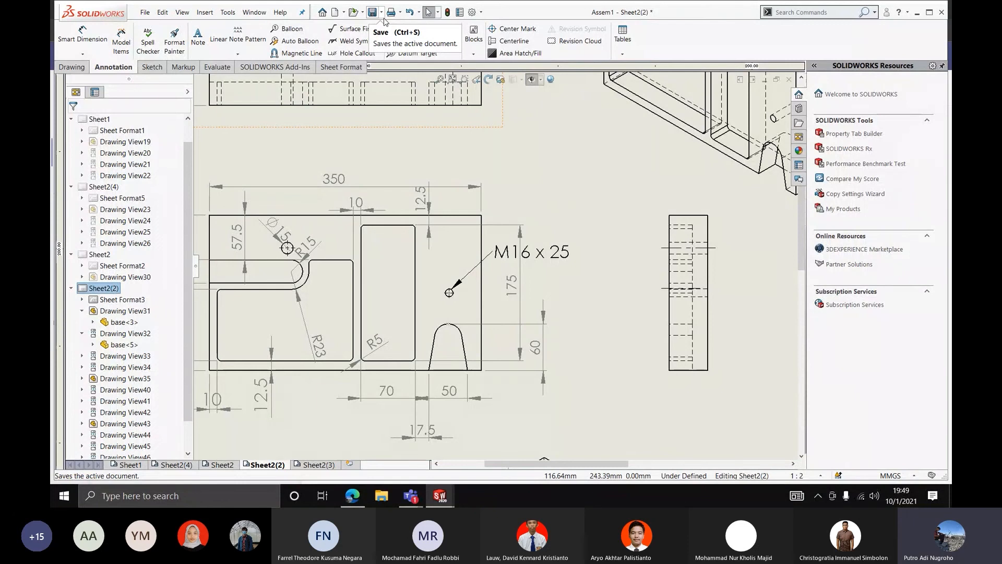
# Export all five drawing sheets as a PDF named Assem1 in the Wadah dompet folder
pyautogui.press('f')
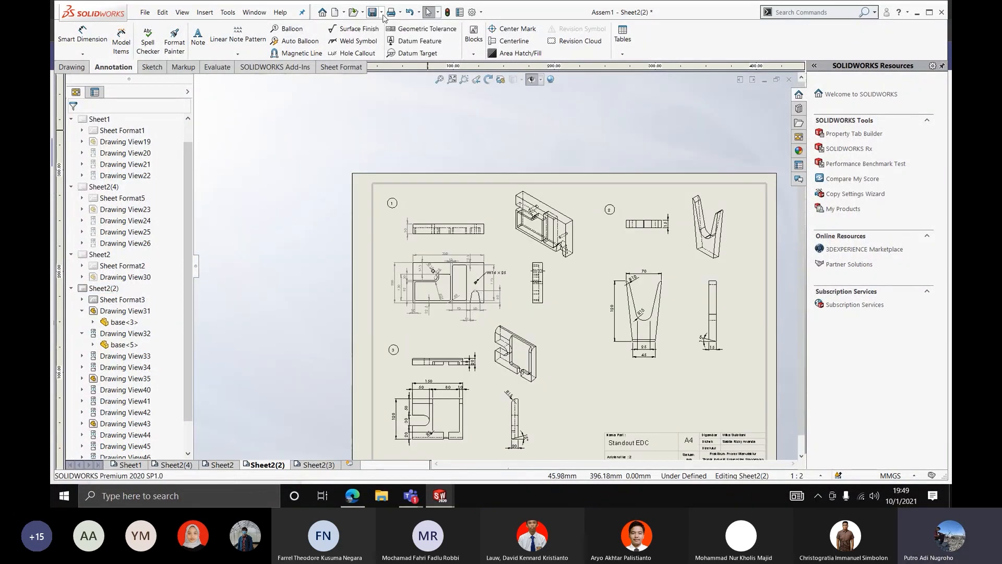
pyautogui.click(382, 15)
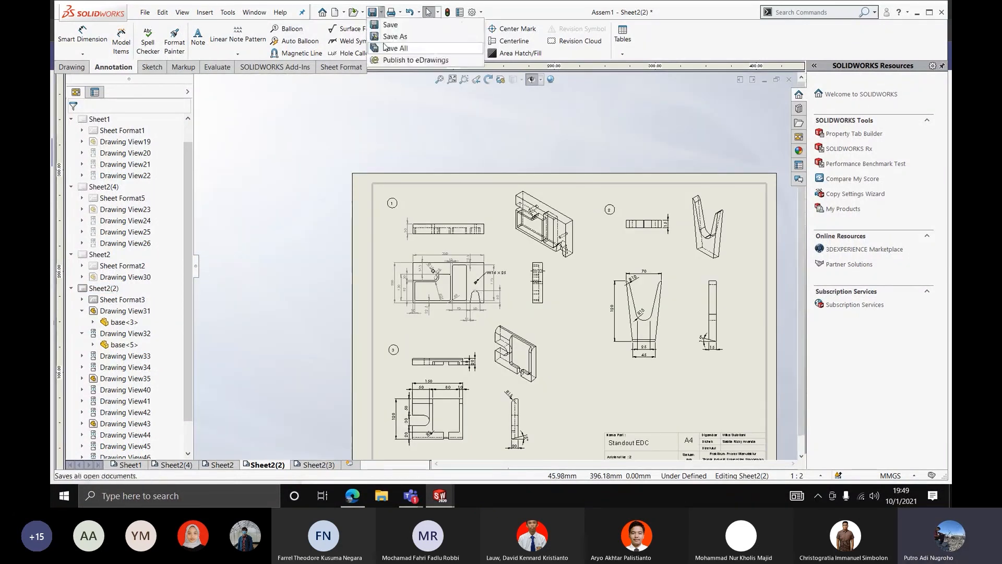
pyautogui.click(395, 36)
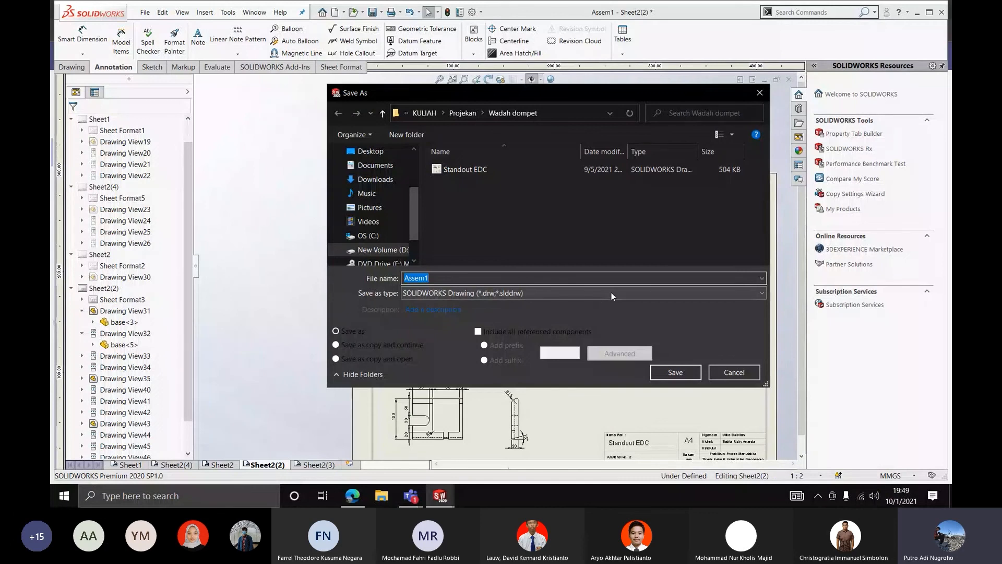
pyautogui.click(731, 294)
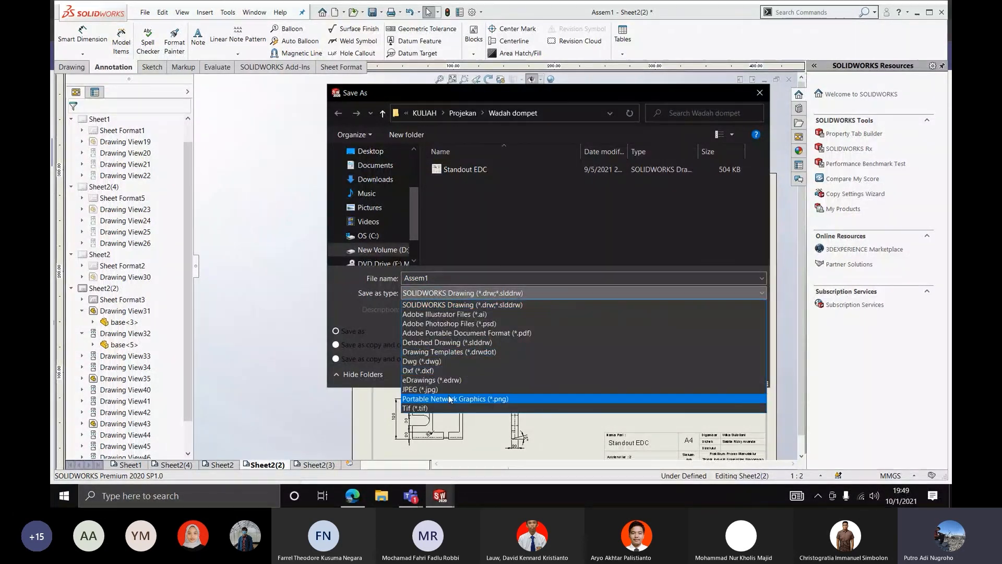
pyautogui.click(454, 333)
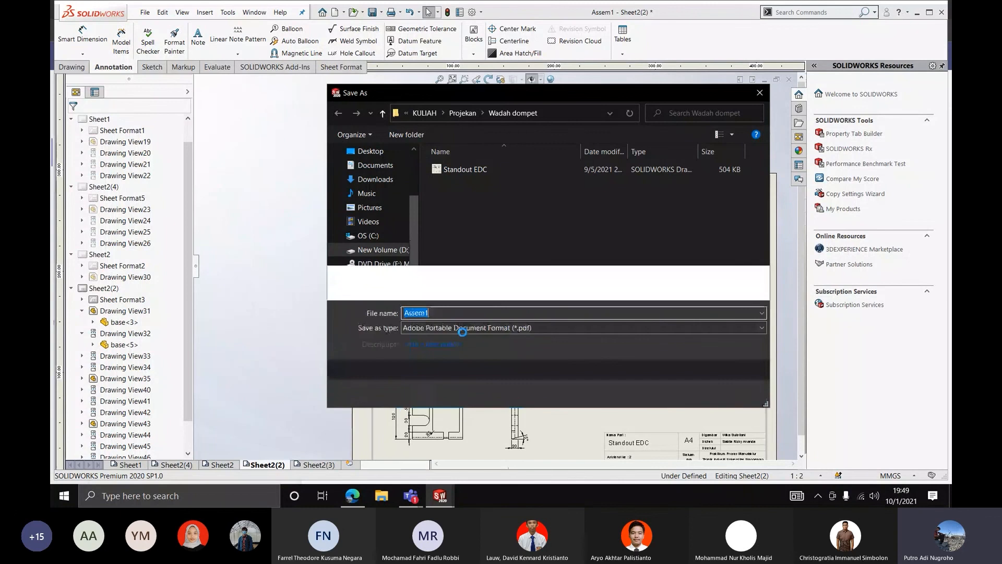
pyautogui.click(666, 385)
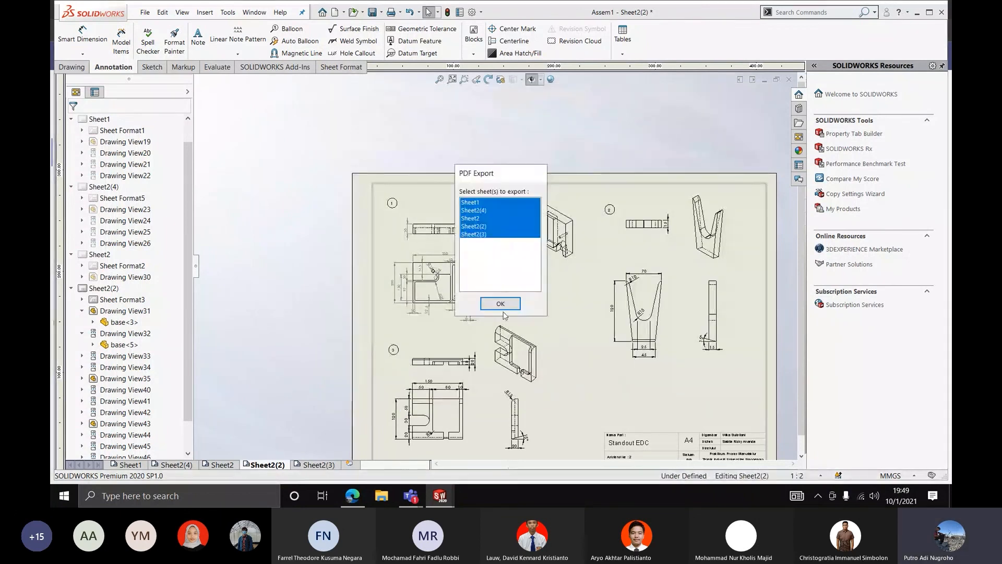
pyautogui.click(487, 302)
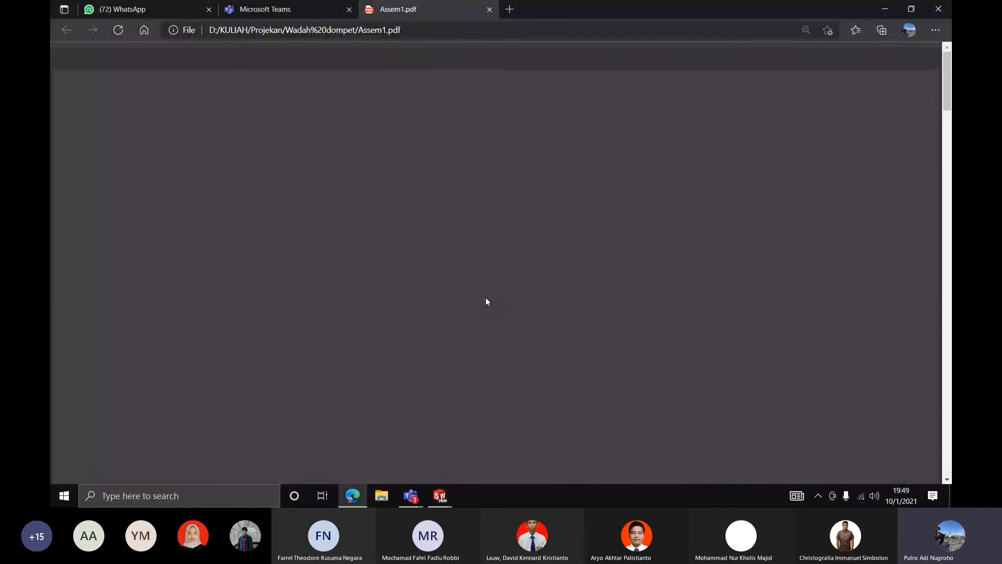
# Look through the pages of the exported Assem1 PDF and return to the drawing in SOLIDWORKS
pyautogui.scroll(-15, 487, 301)
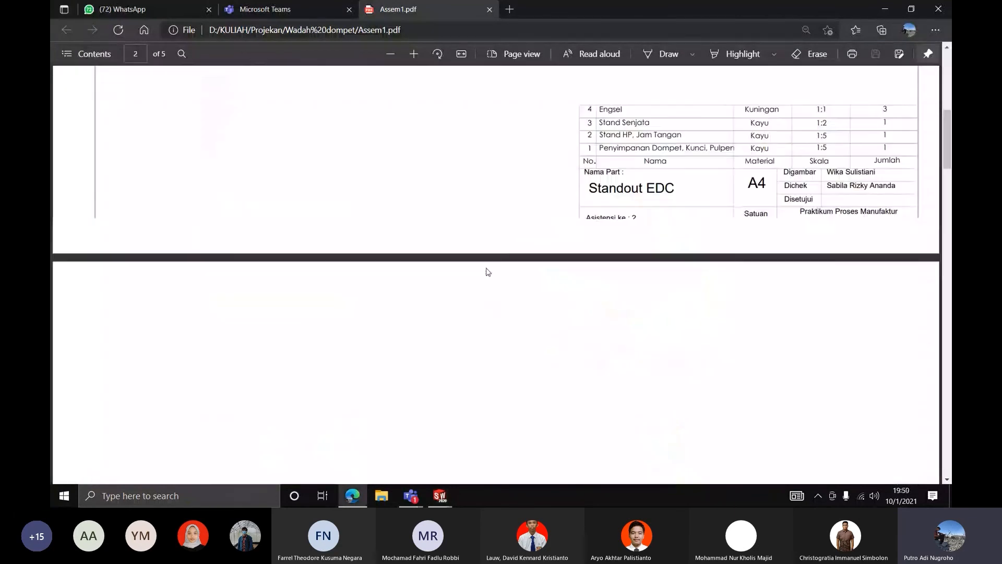
pyautogui.scroll(-15, 486, 290)
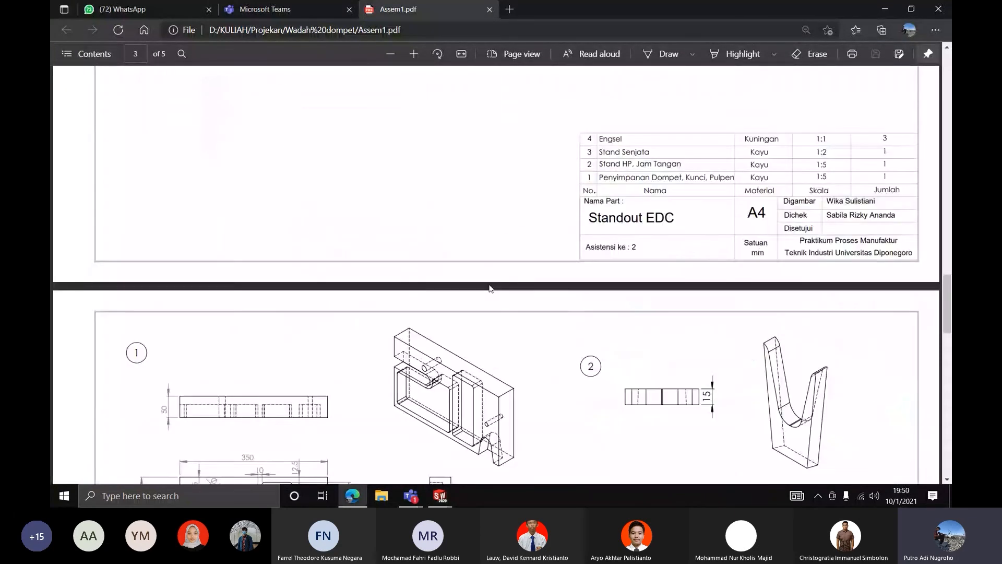
pyautogui.scroll(12, 487, 302)
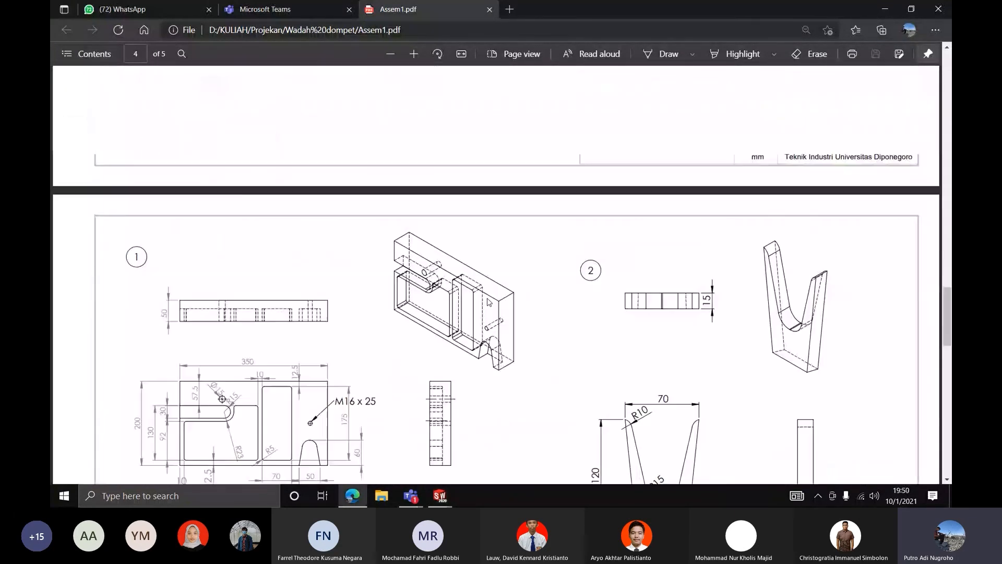
pyautogui.scroll(10, 482, 306)
pyautogui.hotkey('alt', 'Tab')
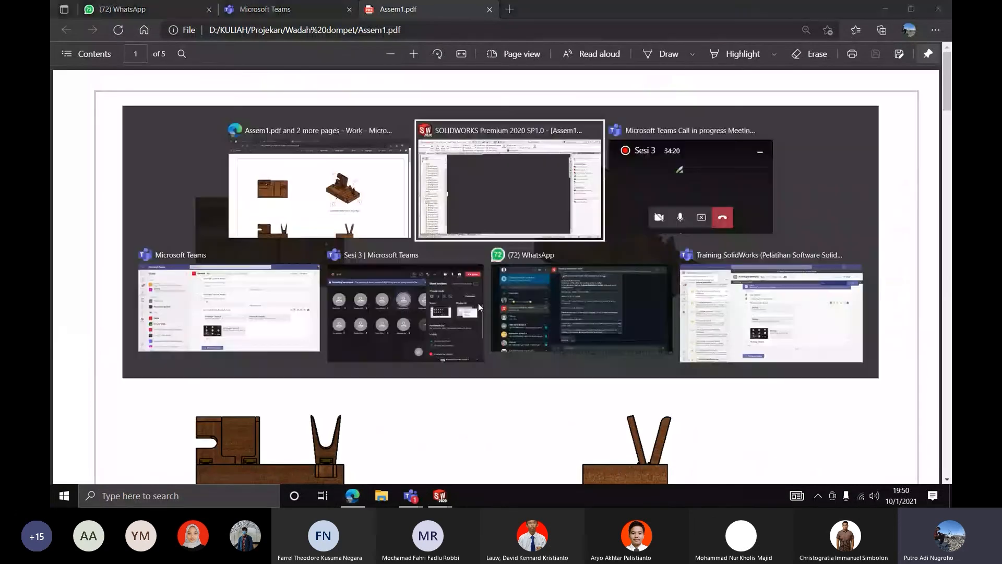
pyautogui.hotkey('alt', 'Tab')
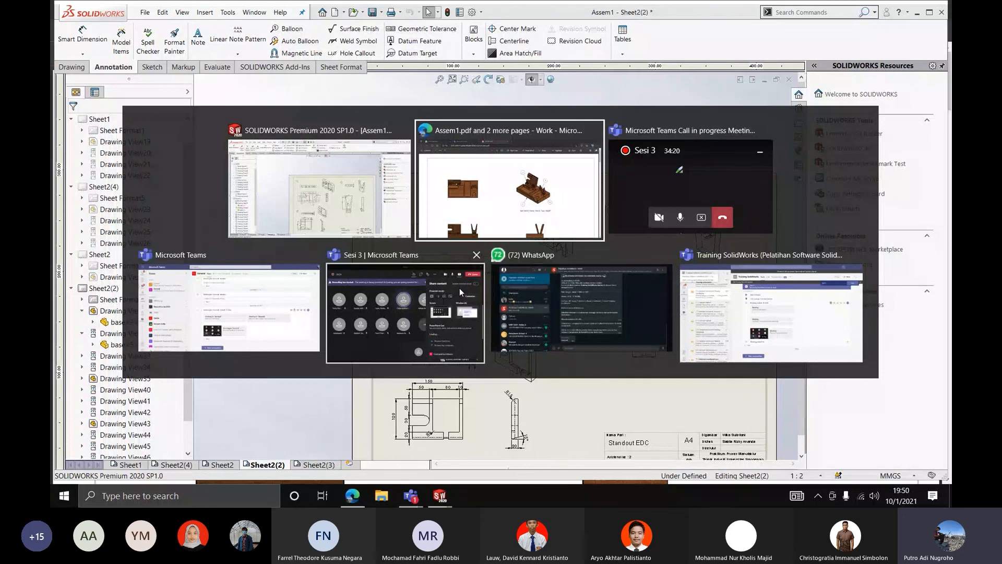
pyautogui.hotkey('alt', 'Tab')
pyautogui.scroll(3, 460, 291)
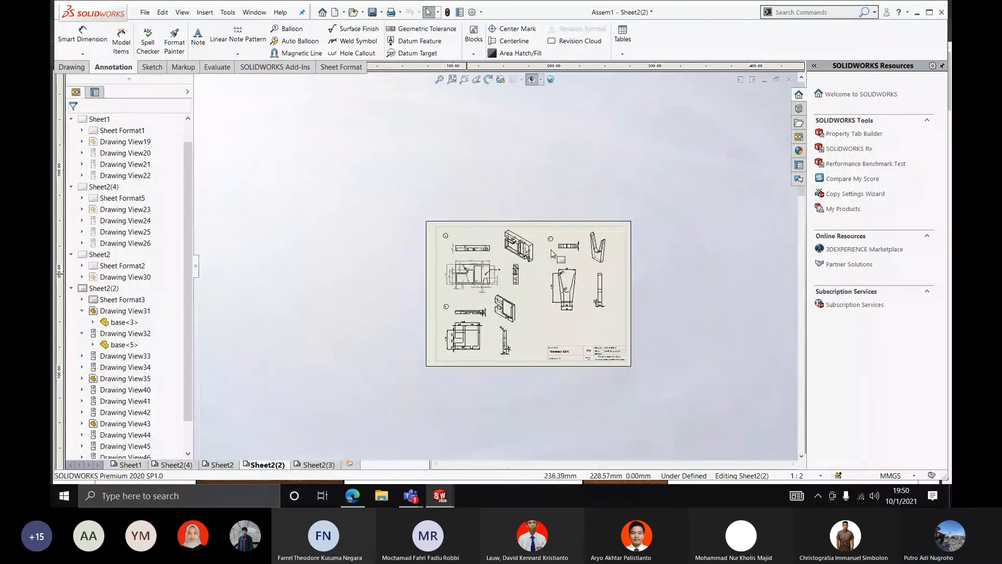
pyautogui.scroll(-3, 528, 222)
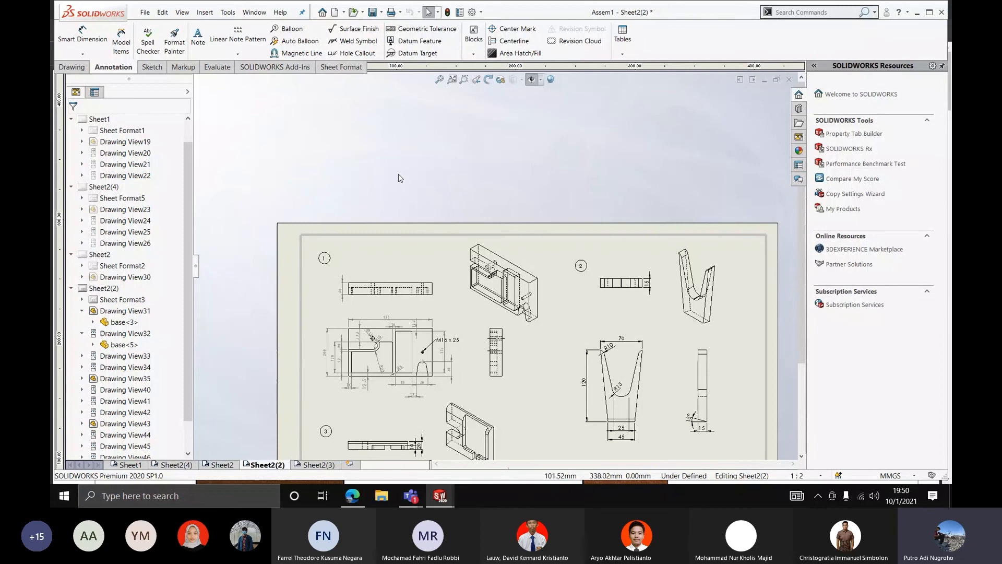
pyautogui.click(335, 13)
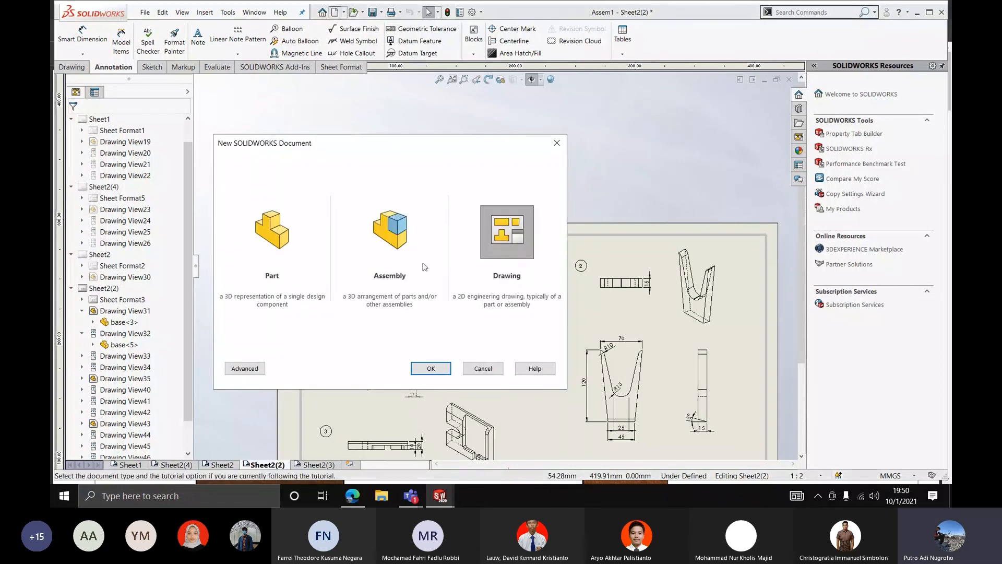
pyautogui.click(467, 365)
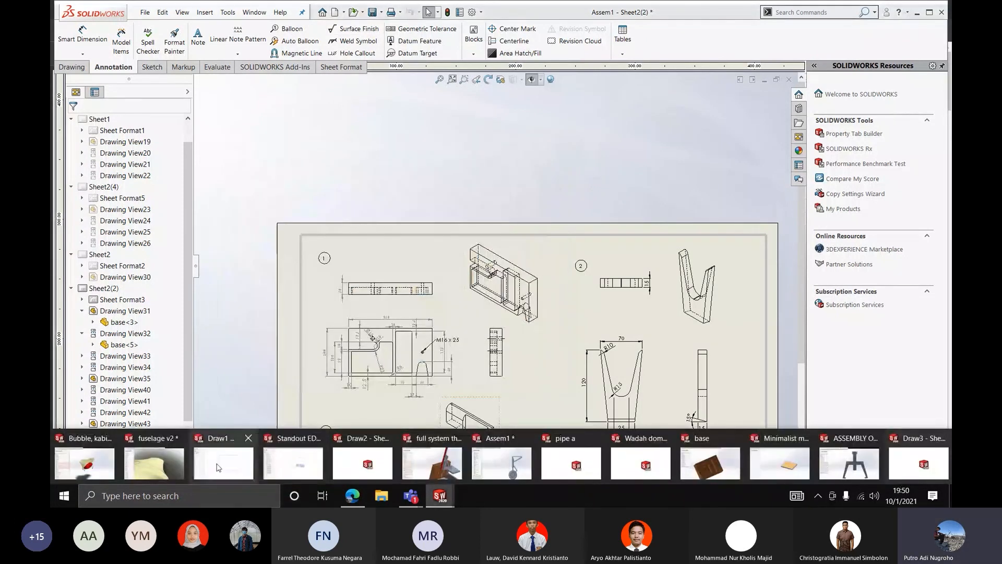
# Switch to the fuselage v2 part, inspect its body from several angles and show the SOLIDWORKS Visualize commands
pyautogui.click(162, 450)
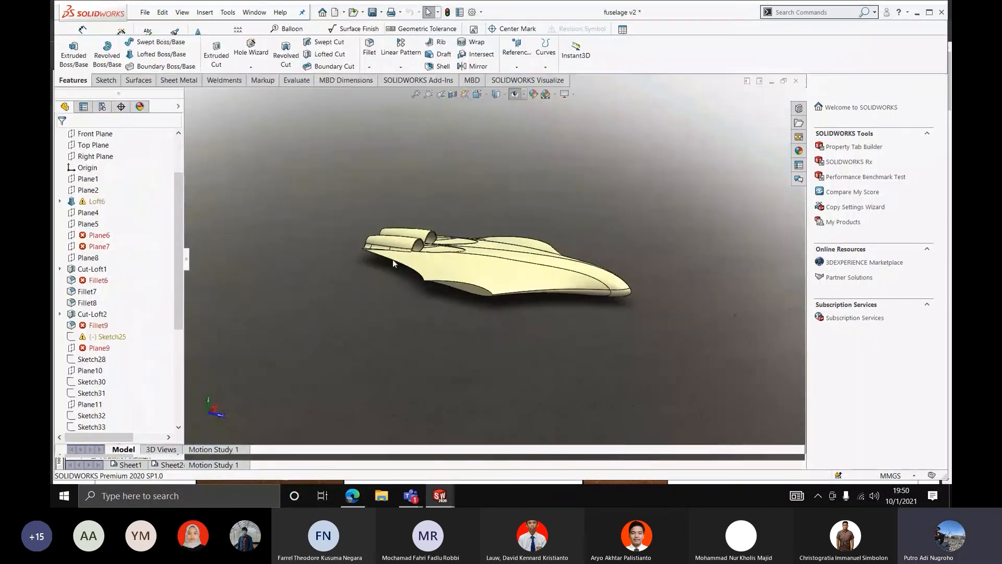
pyautogui.scroll(-3, 508, 335)
pyautogui.moveTo(508, 338); pyautogui.dragTo(480, 167, button='middle')
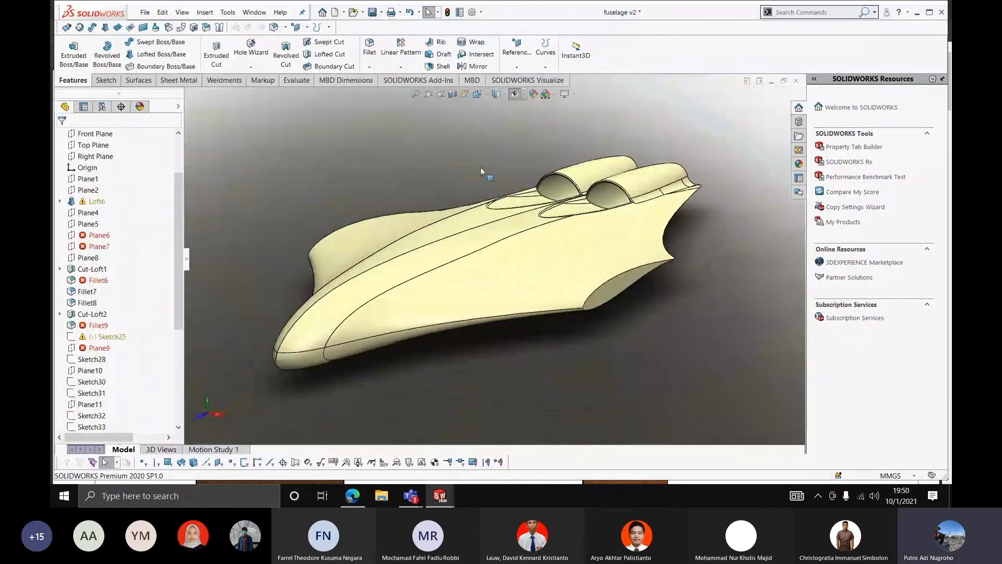
pyautogui.hotkey('ctrl', '1')
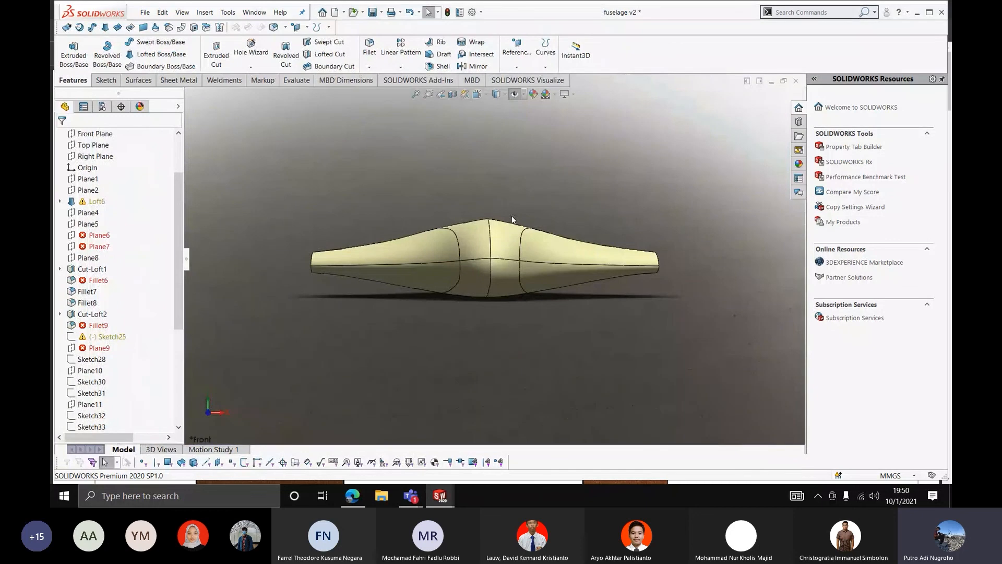
pyautogui.moveTo(514, 218); pyautogui.dragTo(494, 211, button='middle')
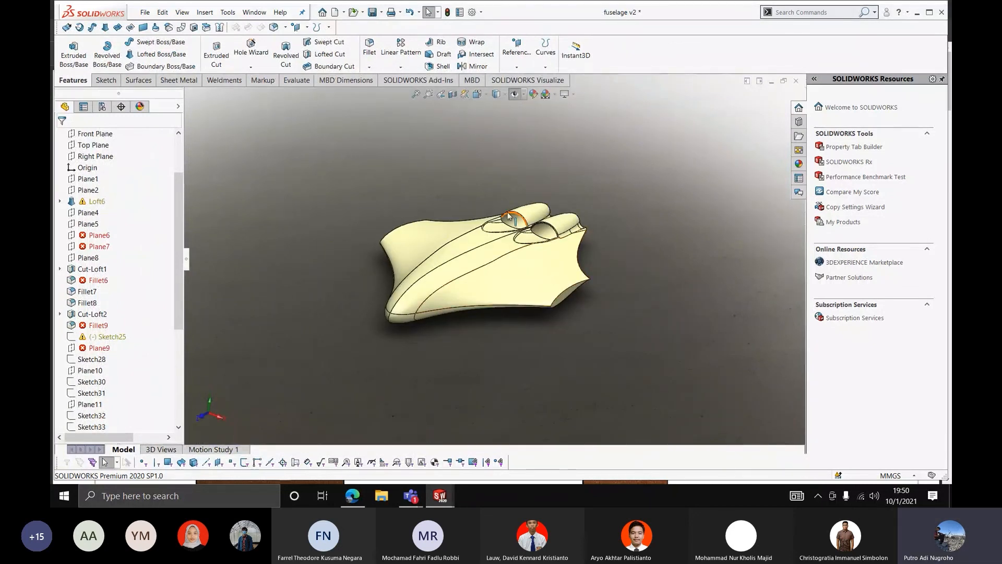
pyautogui.scroll(-5, 495, 211)
pyautogui.scroll(5, 493, 208)
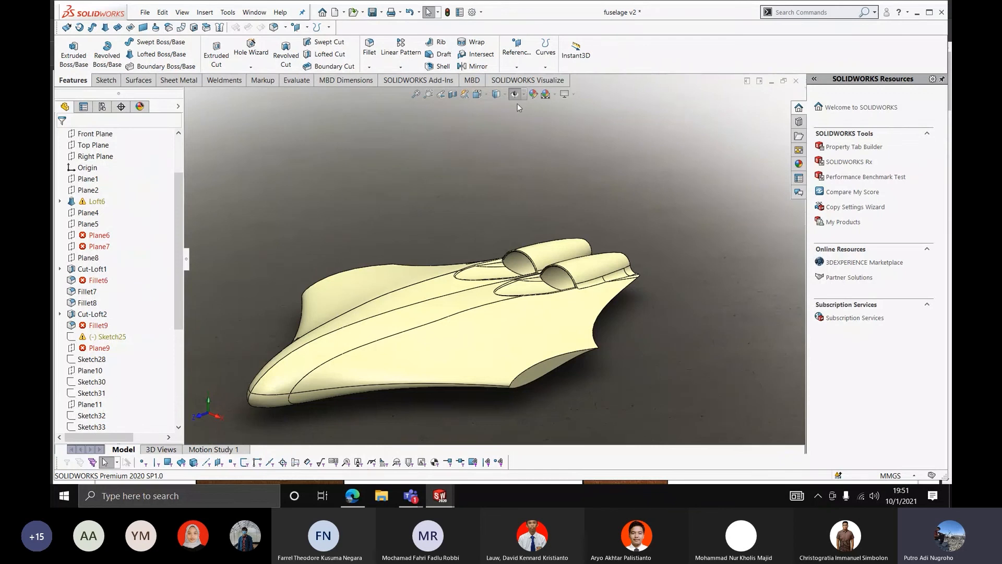
pyautogui.click(515, 81)
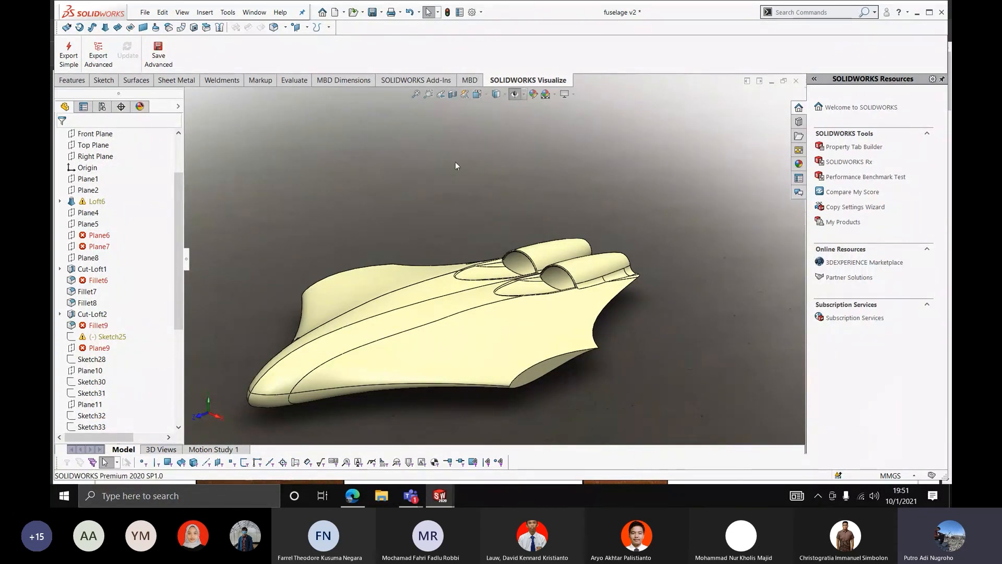
# Turn on RealView graphics for the fuselage and inspect its reflective surfaces from a higher angle
pyautogui.click(319, 86)
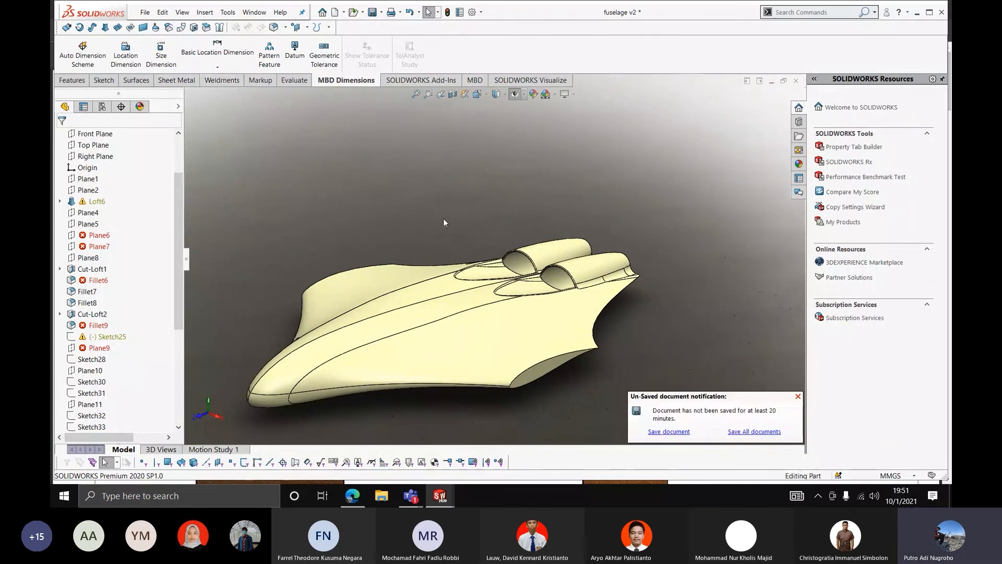
pyautogui.click(798, 396)
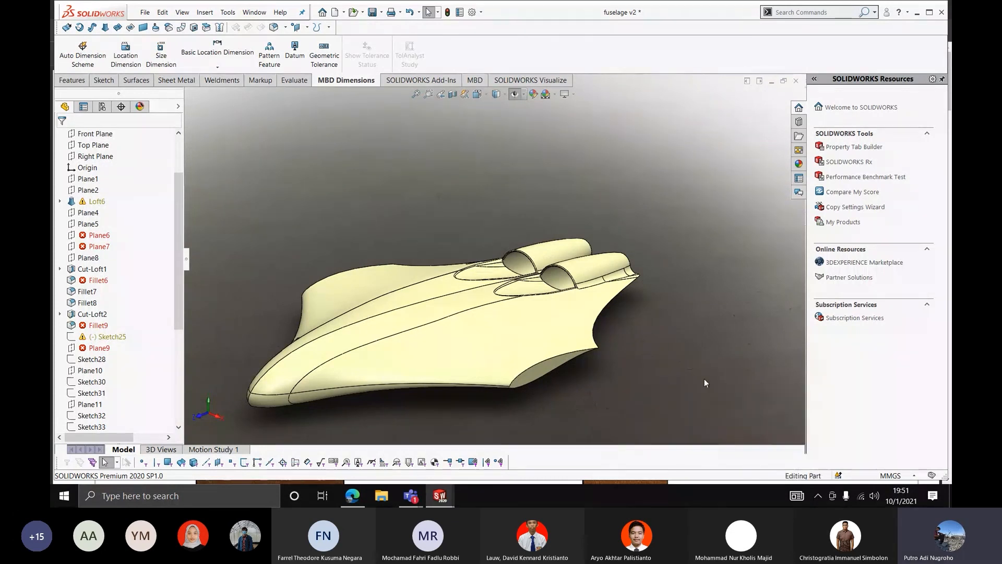
pyautogui.click(573, 94)
pyautogui.click(585, 108)
pyautogui.scroll(2, 481, 226)
pyautogui.scroll(-2, 473, 238)
pyautogui.scroll(1, 460, 252)
pyautogui.scroll(2, 460, 252)
pyautogui.scroll(-1, 452, 309)
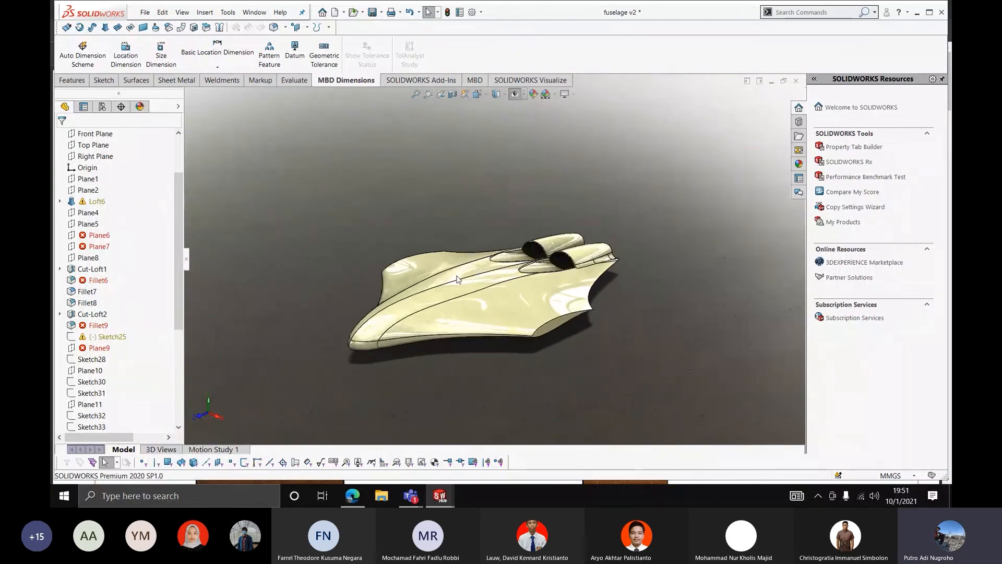
pyautogui.scroll(-2, 459, 264)
pyautogui.moveTo(462, 261); pyautogui.dragTo(441, 178, button='middle')
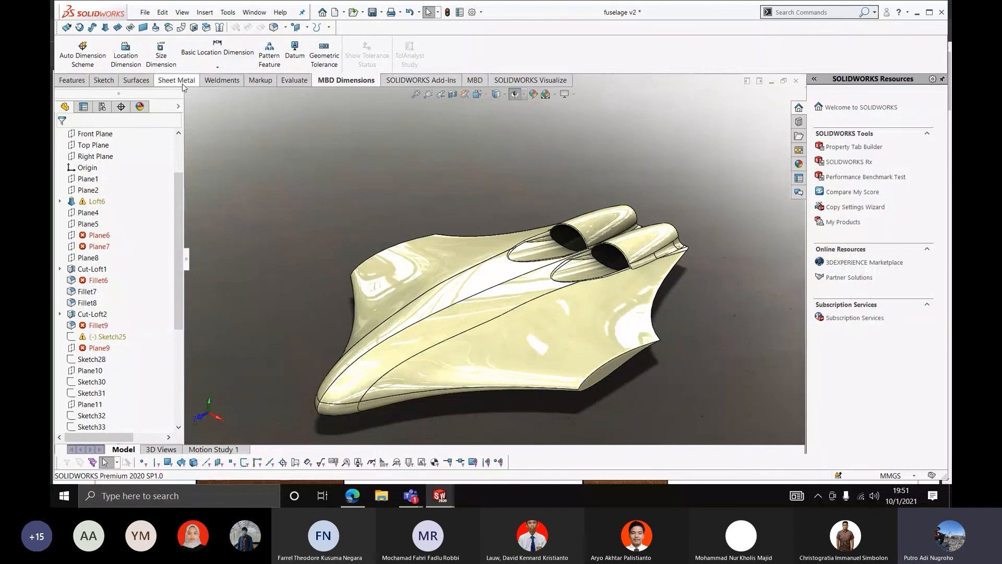
# Add the Render Tools command set to the CommandManager and show its commands
pyautogui.click(296, 80)
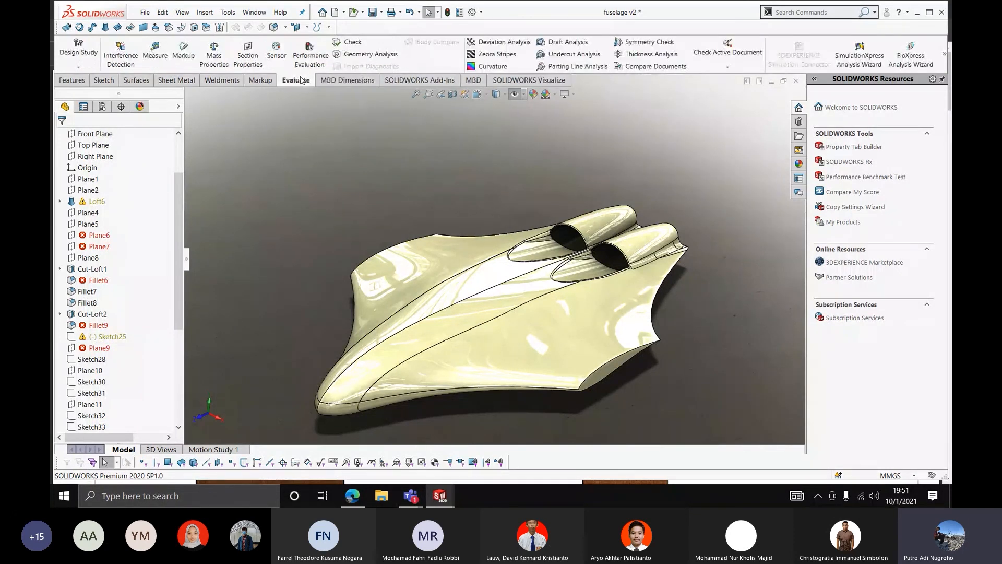
pyautogui.rightClick(299, 80)
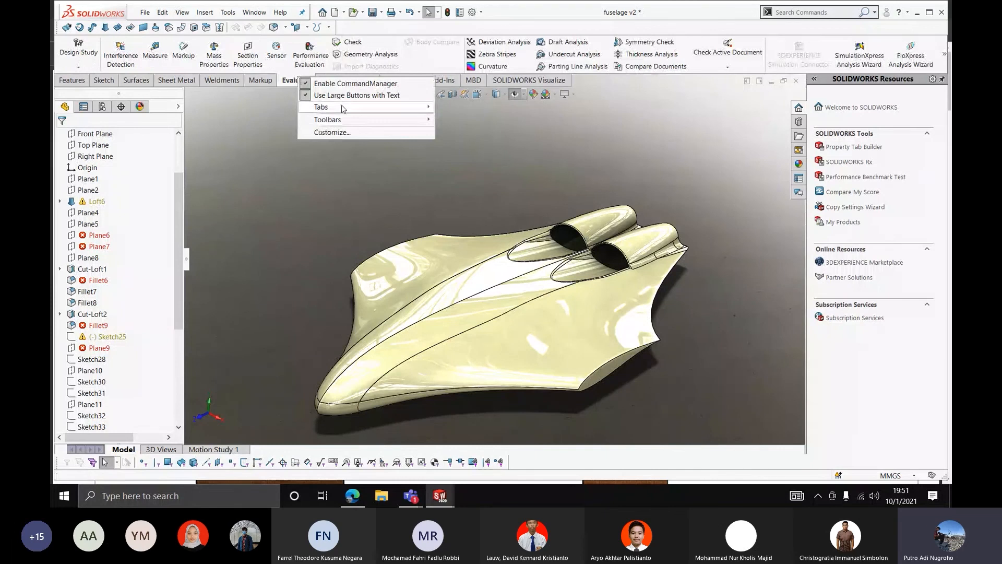
pyautogui.moveTo(343, 108)
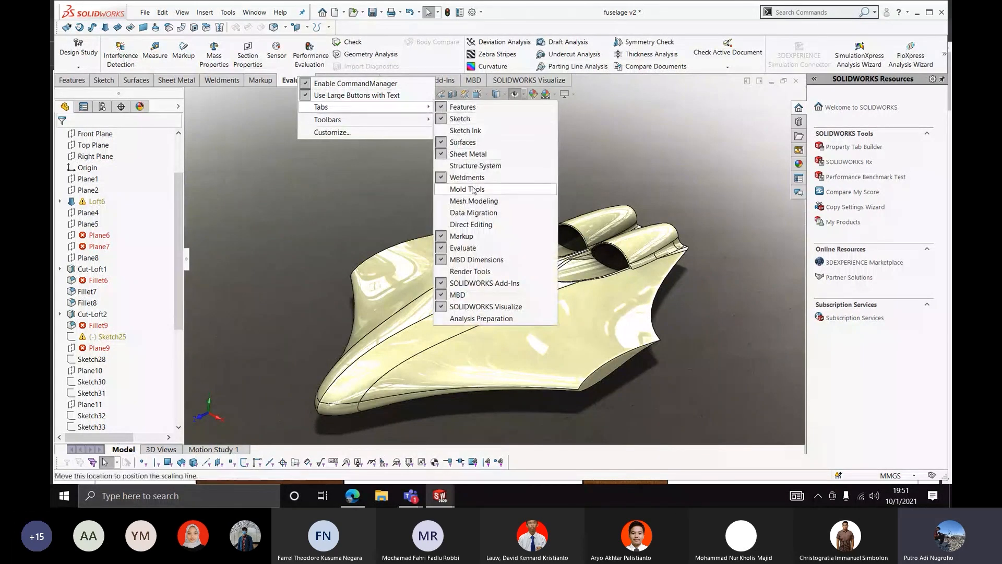
pyautogui.click(474, 270)
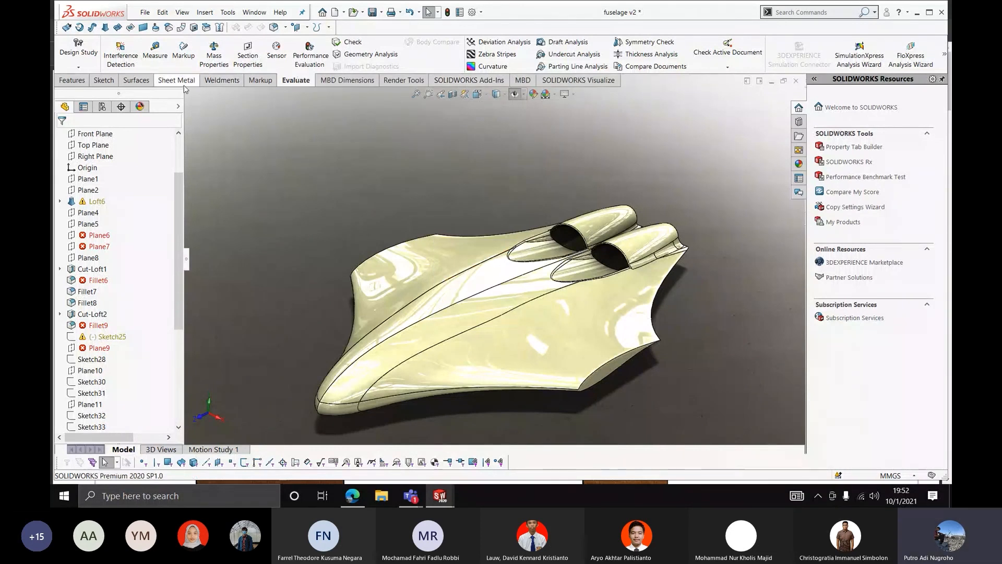
pyautogui.click(402, 80)
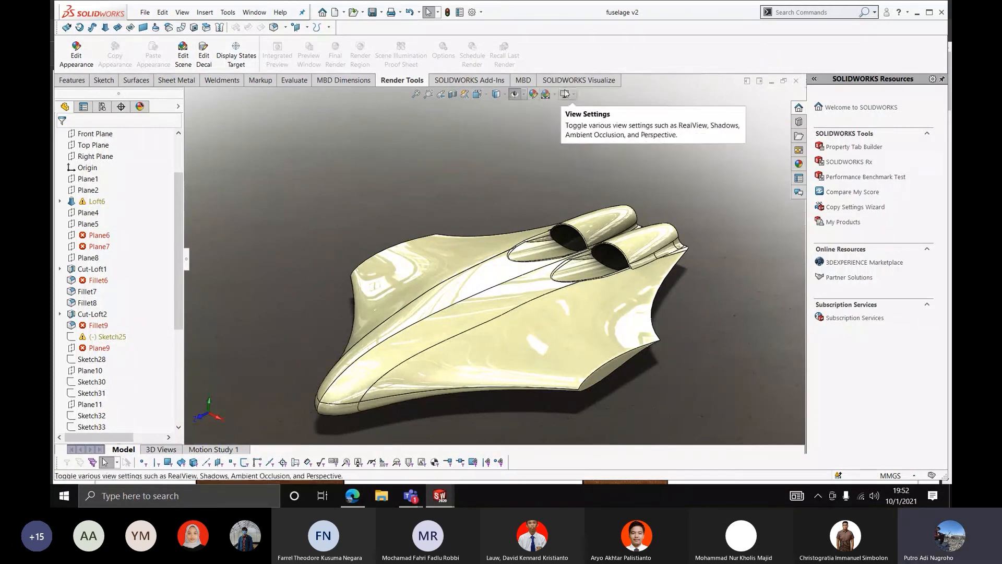
pyautogui.click(565, 95)
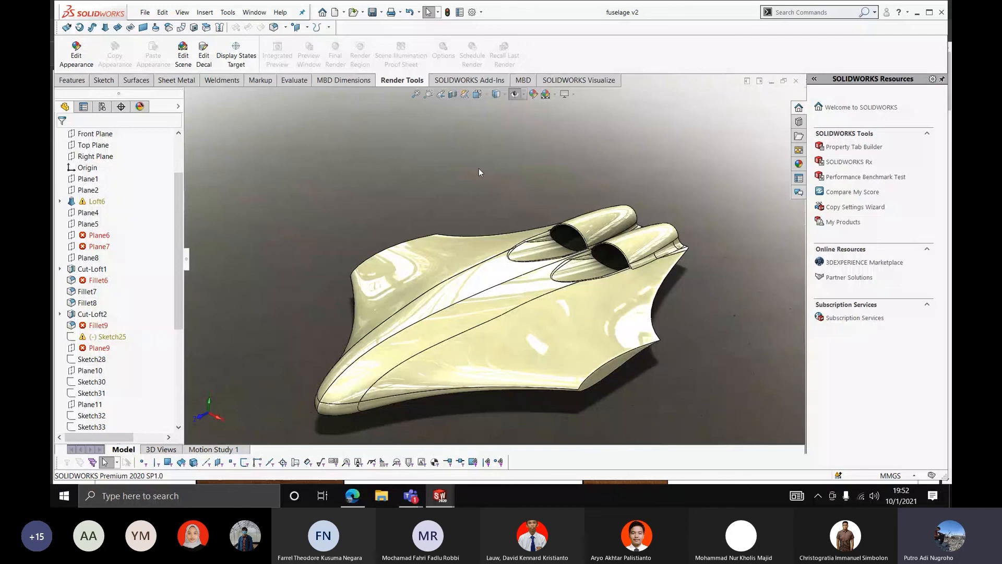
pyautogui.click(515, 94)
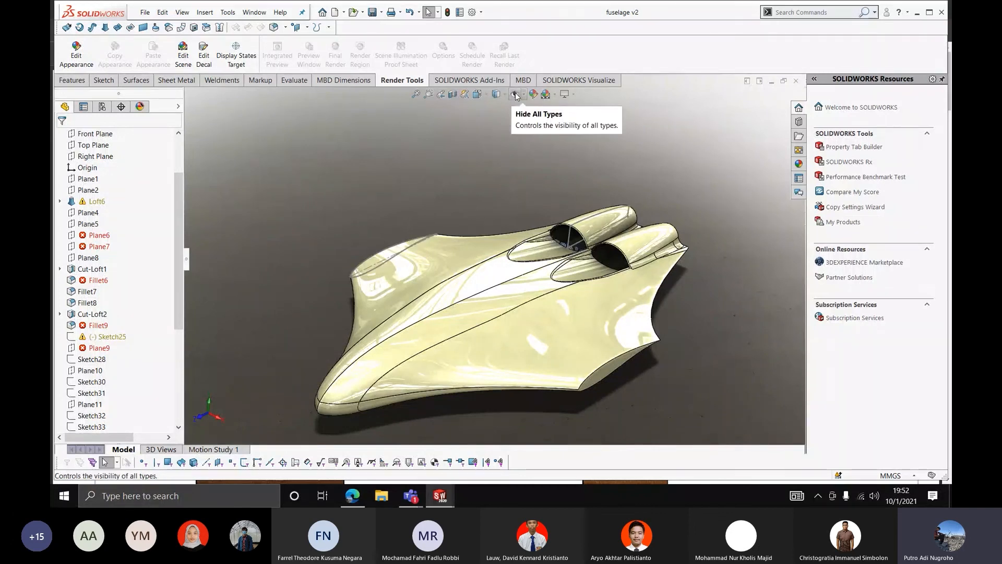
pyautogui.click(515, 94)
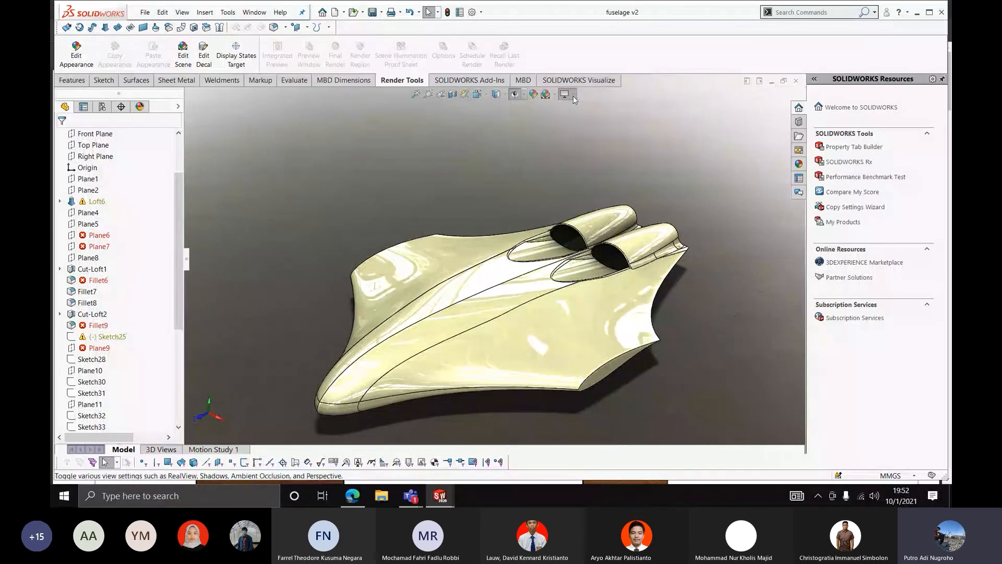
pyautogui.click(554, 94)
# Maximize the SOLIDWORKS window and look through the command sets from Features to Render Tools
pyautogui.click(72, 81)
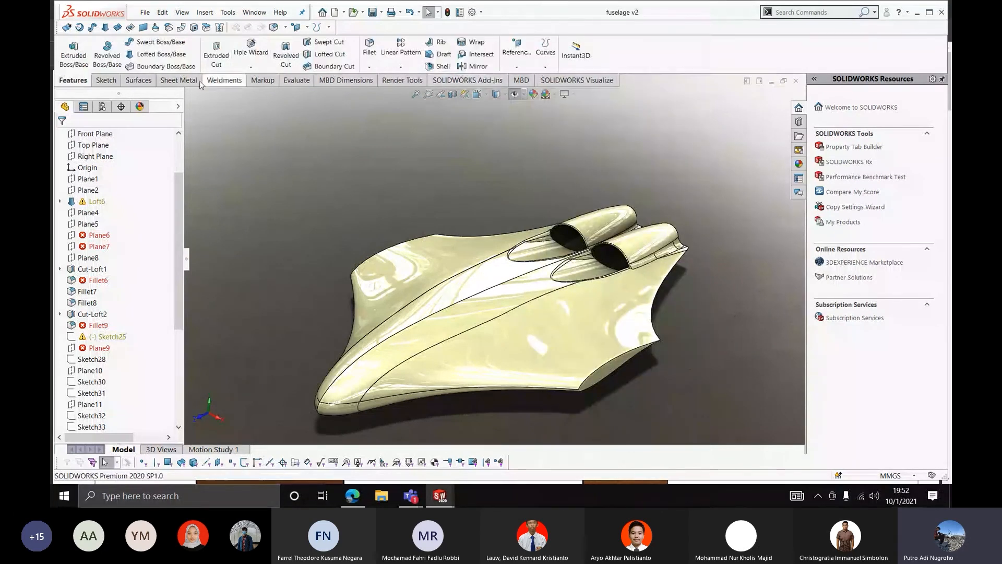
pyautogui.click(105, 80)
pyautogui.click(148, 82)
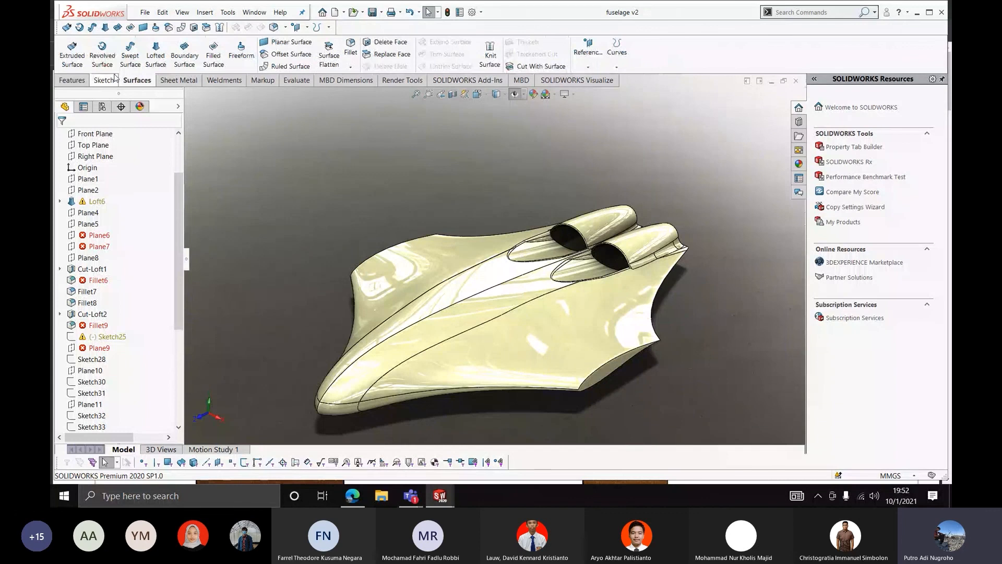
pyautogui.click(930, 13)
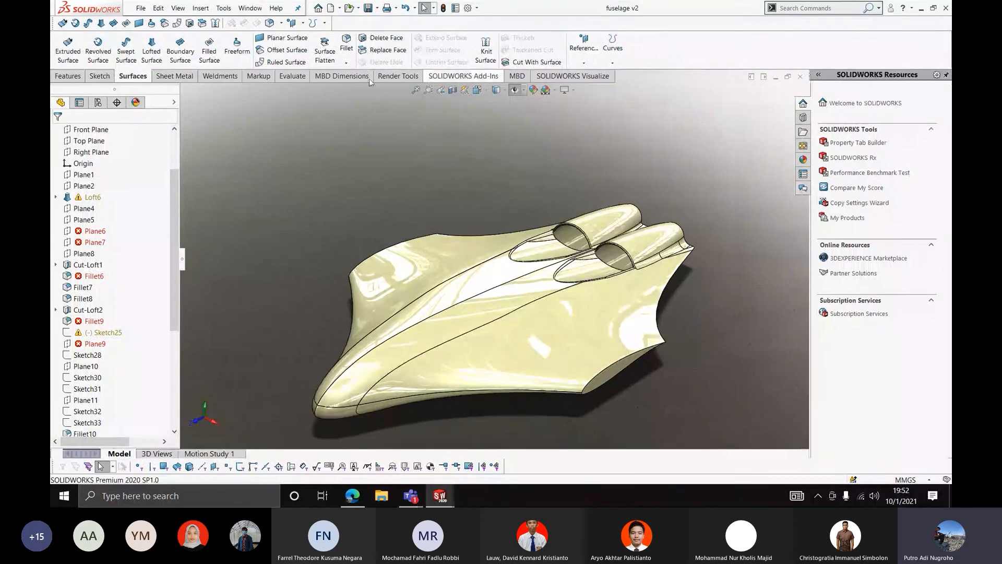
pyautogui.click(67, 79)
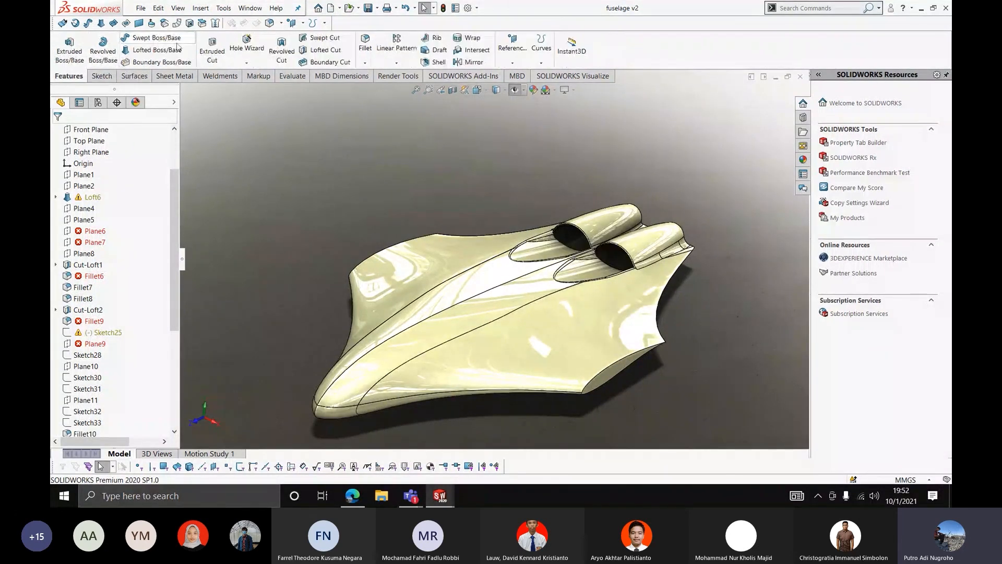
pyautogui.scroll(2, 537, 112)
pyautogui.scroll(-5, 562, 132)
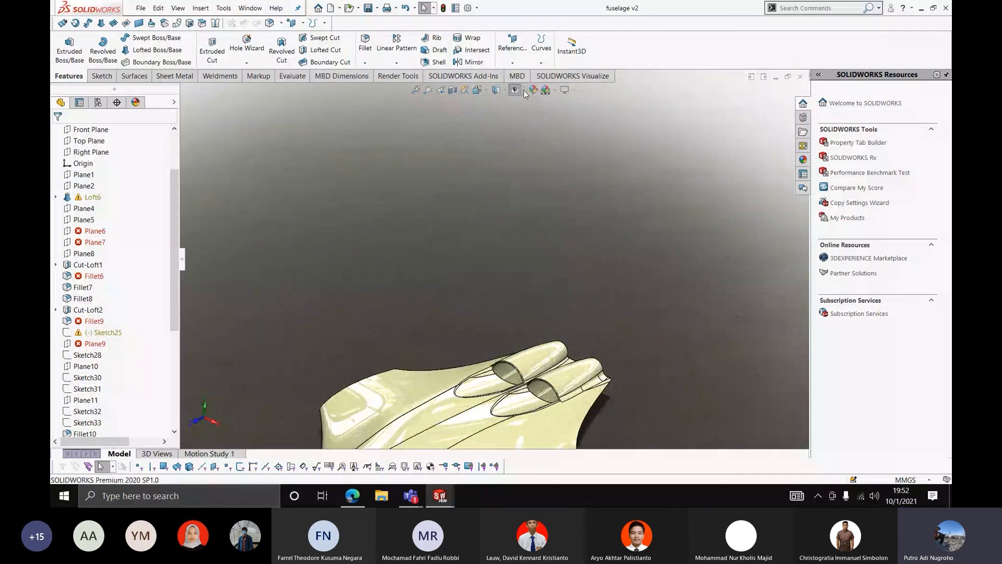
pyautogui.click(97, 77)
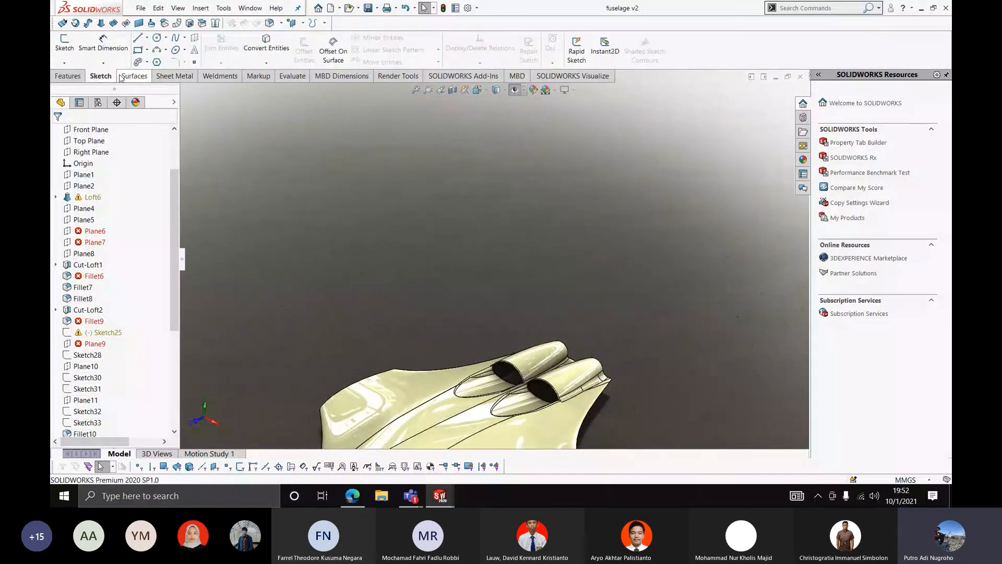
pyautogui.click(128, 77)
pyautogui.click(174, 77)
pyautogui.click(220, 77)
pyautogui.click(258, 77)
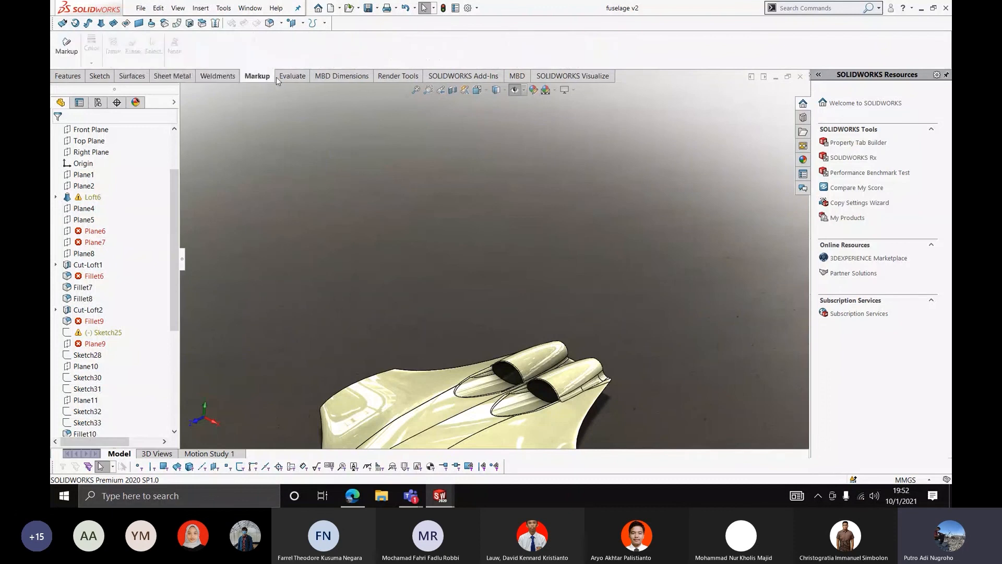
pyautogui.click(292, 77)
pyautogui.click(334, 76)
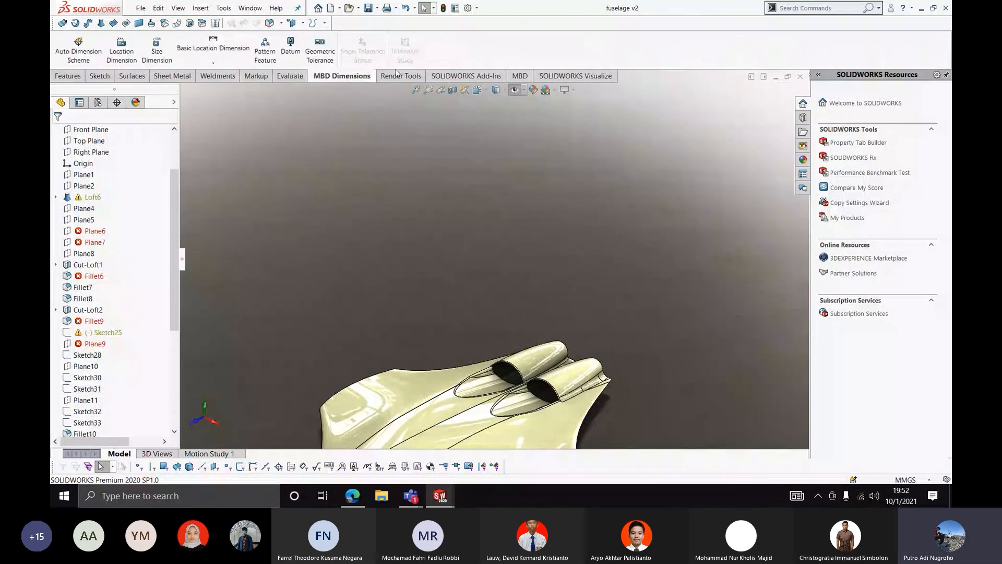
pyautogui.click(399, 77)
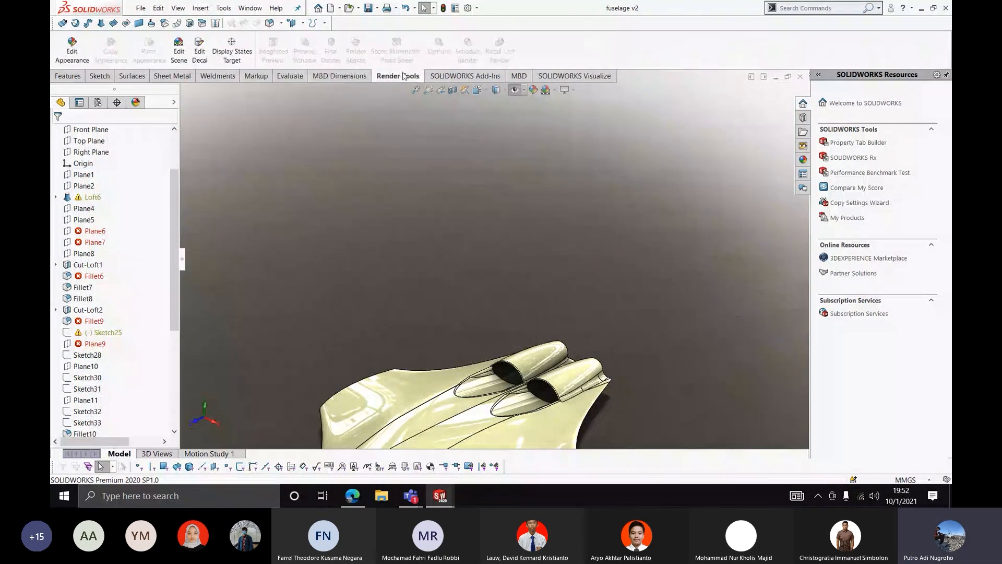
pyautogui.click(410, 372)
pyautogui.click(401, 223)
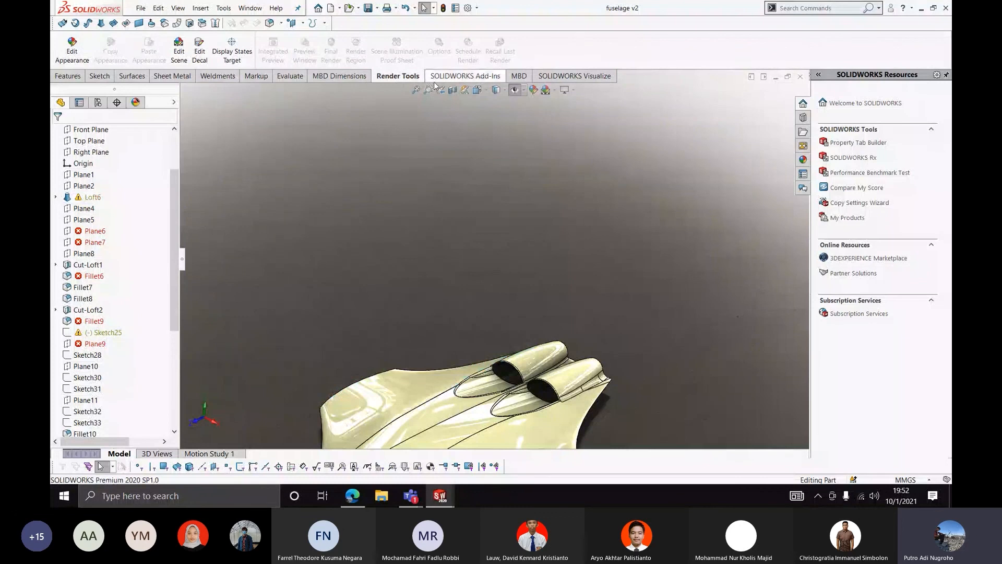
# Load the PhotoView 360 add-in and check which render commands it makes available
pyautogui.click(465, 76)
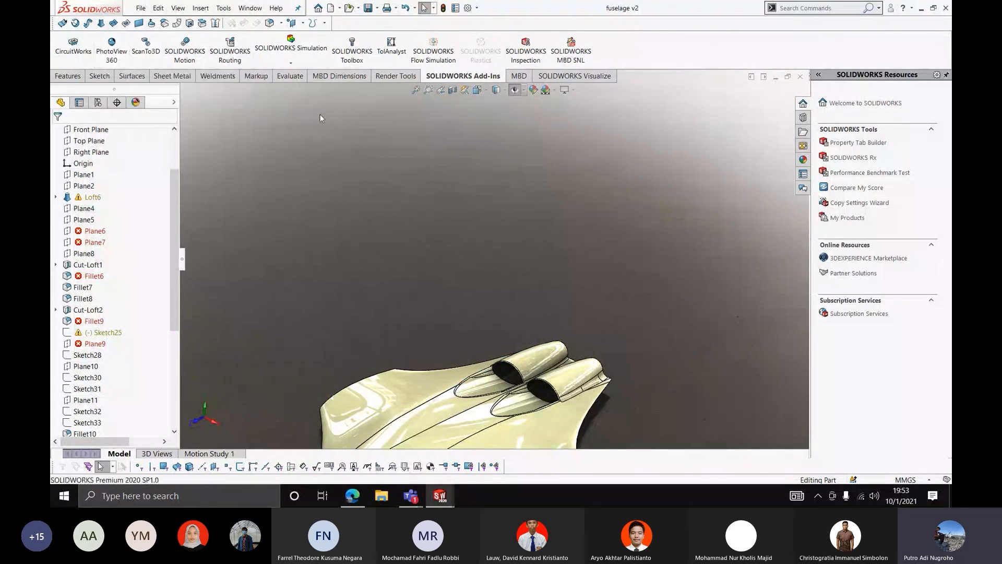
pyautogui.click(111, 48)
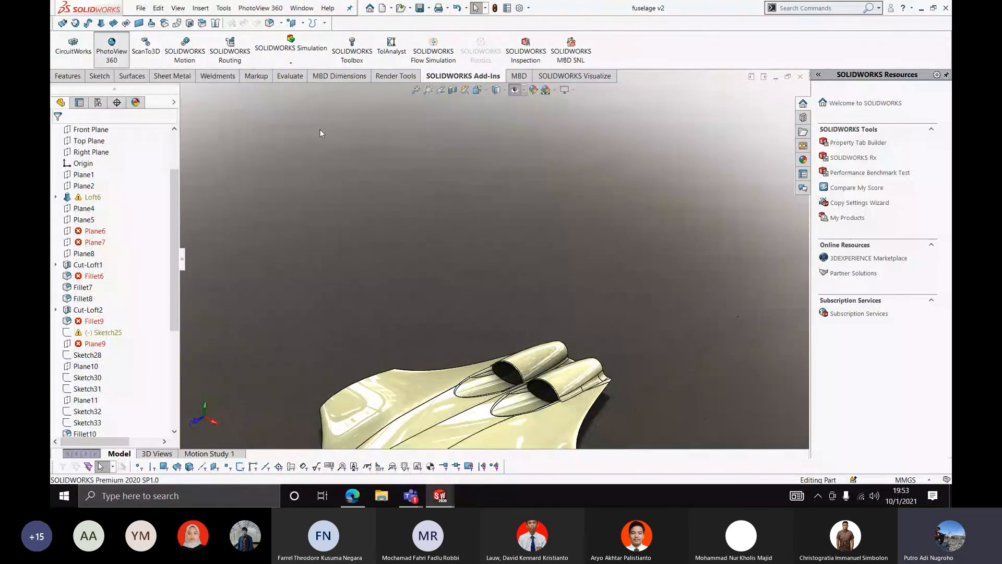
pyautogui.click(395, 77)
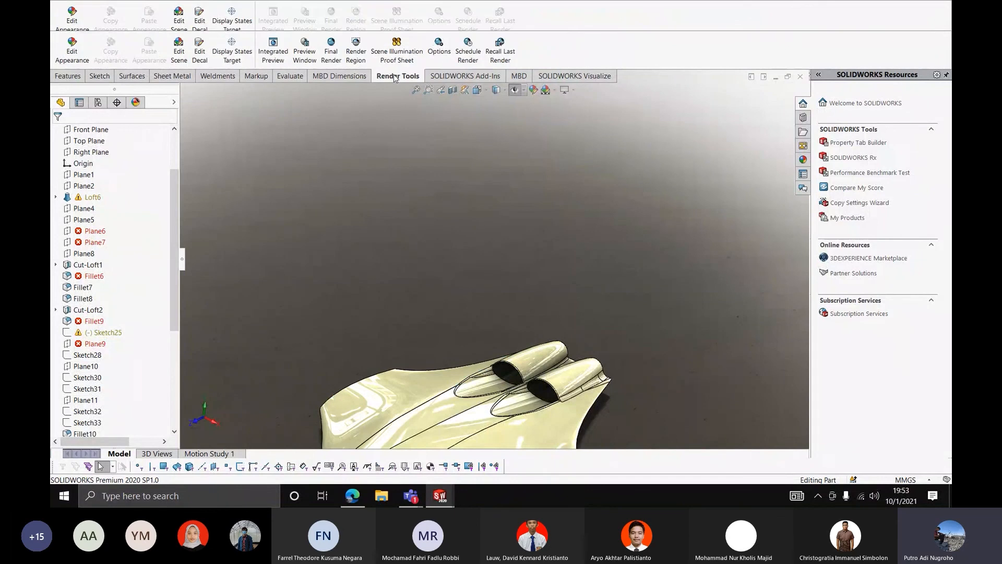
# Unload the PhotoView 360 add-in and compare the available render commands without it
pyautogui.click(485, 78)
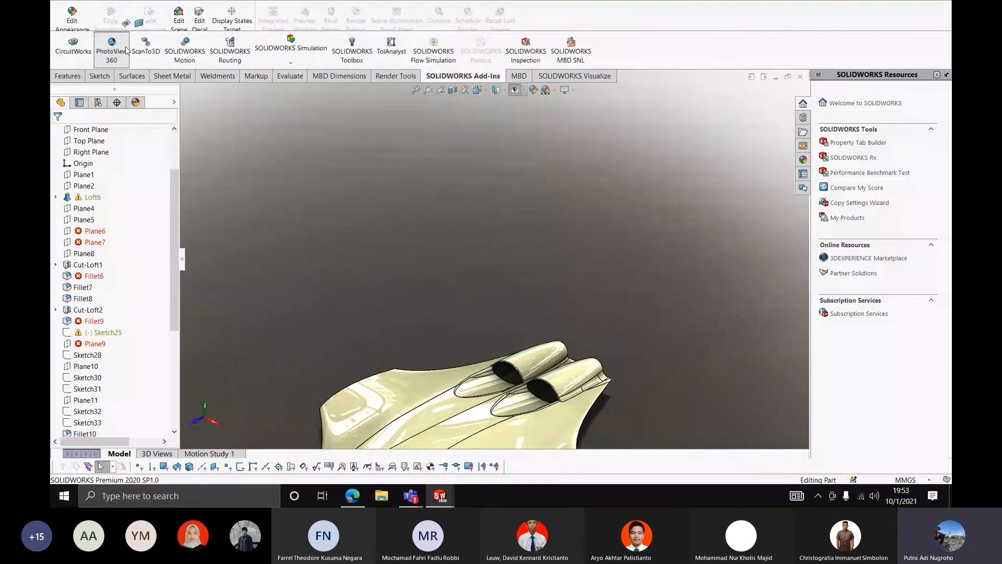
pyautogui.click(125, 51)
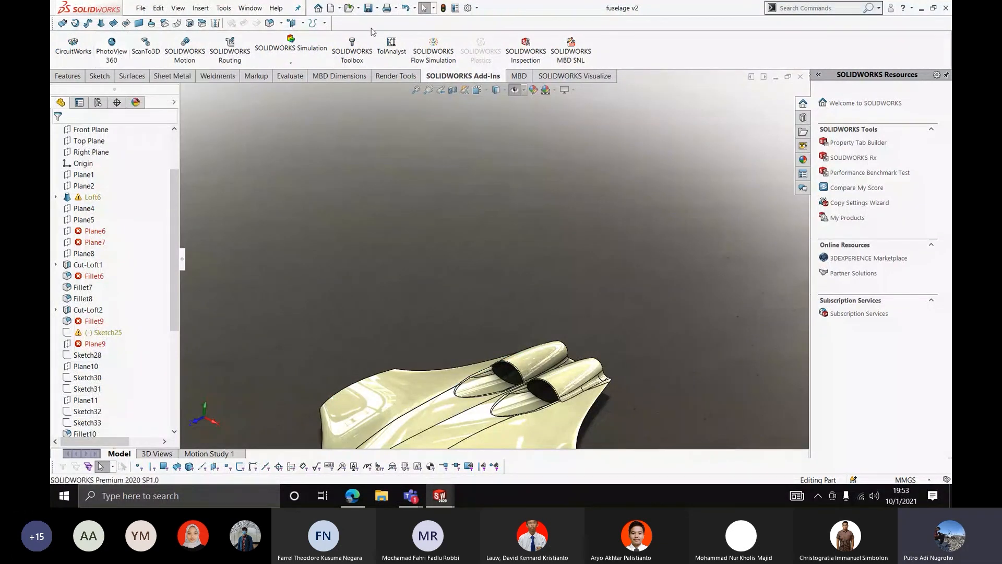
pyautogui.click(392, 78)
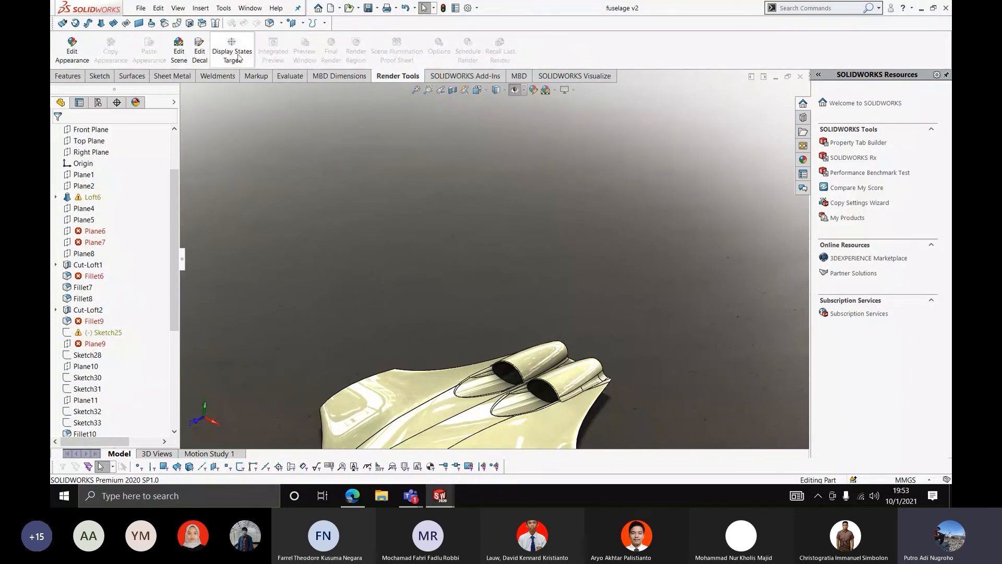
# Load the PhotoView 360 add-in again and show the render commands
pyautogui.click(463, 76)
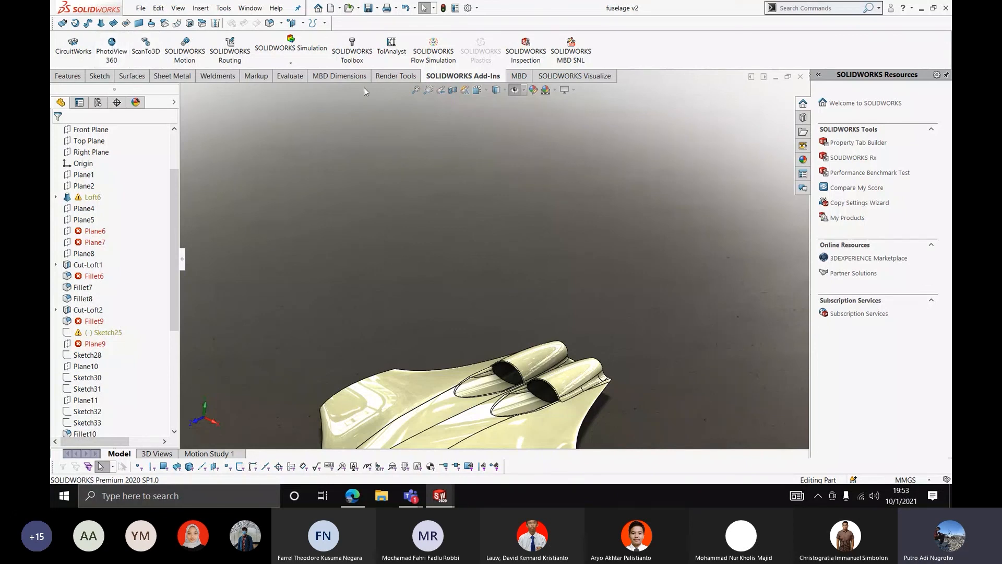
pyautogui.click(108, 42)
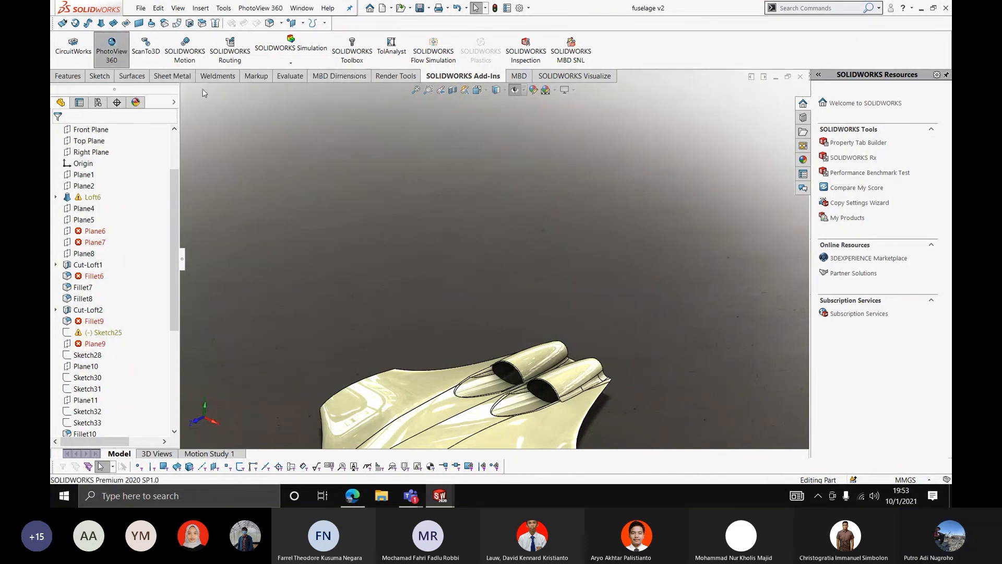
pyautogui.click(398, 77)
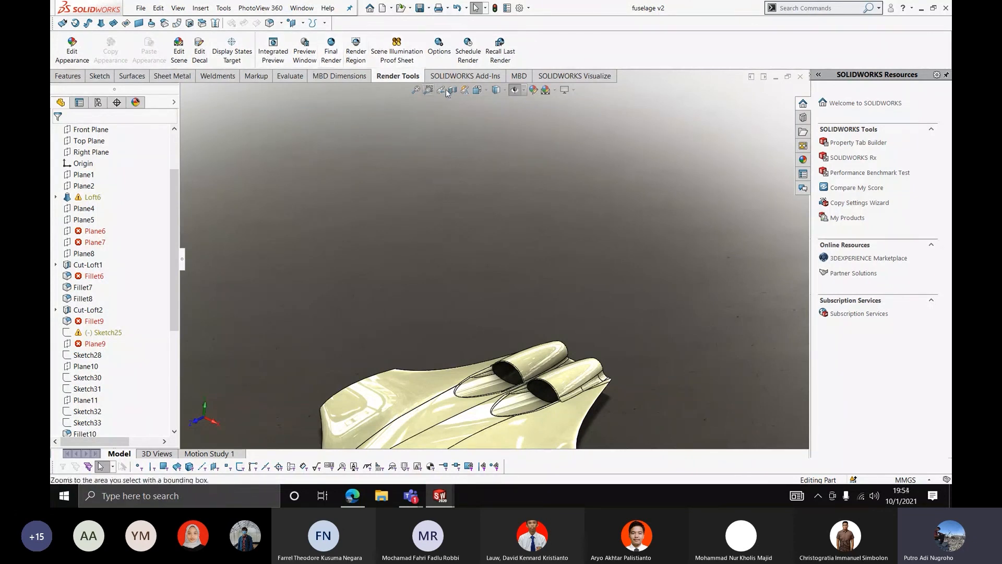
# Start the integrated render preview of the whole fuselage and compare the SOLIDWORKS Visualize commands with the render tools
pyautogui.click(273, 57)
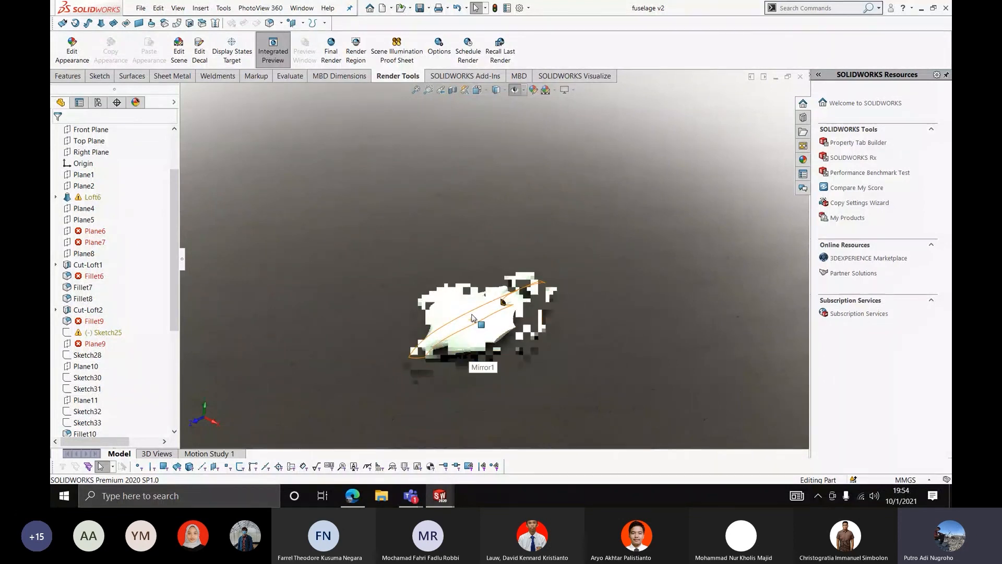
pyautogui.scroll(-3, 472, 345)
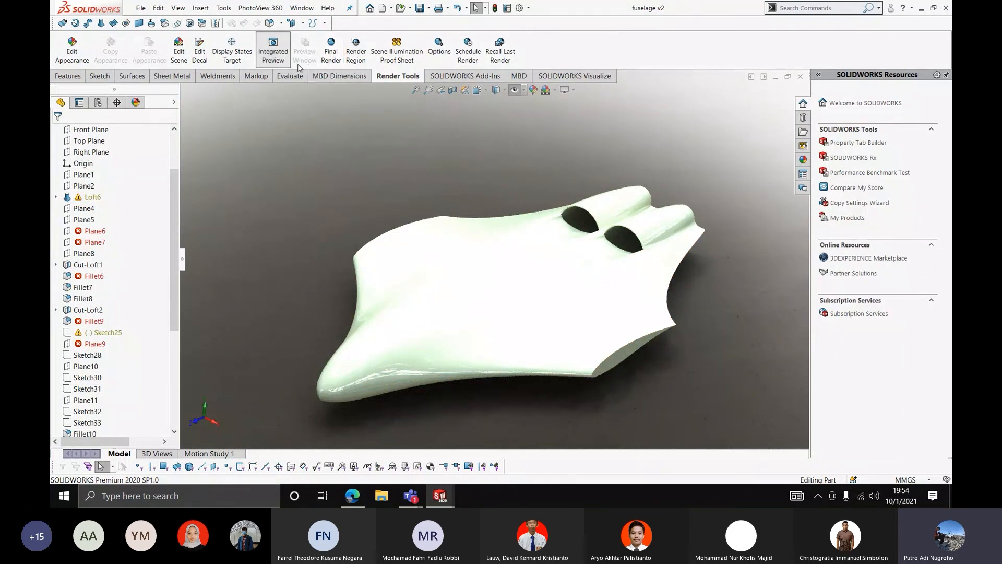
pyautogui.click(567, 78)
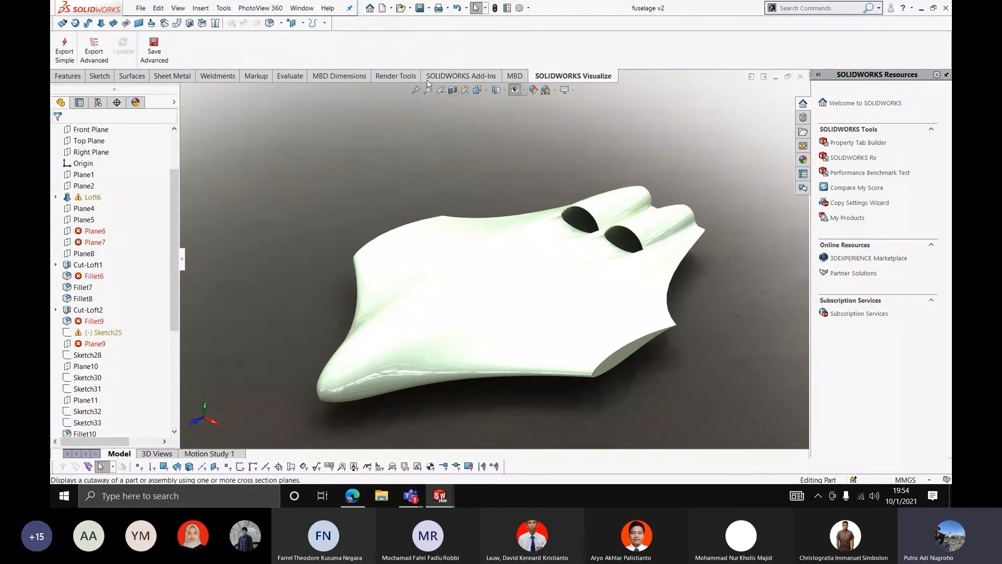
pyautogui.click(393, 77)
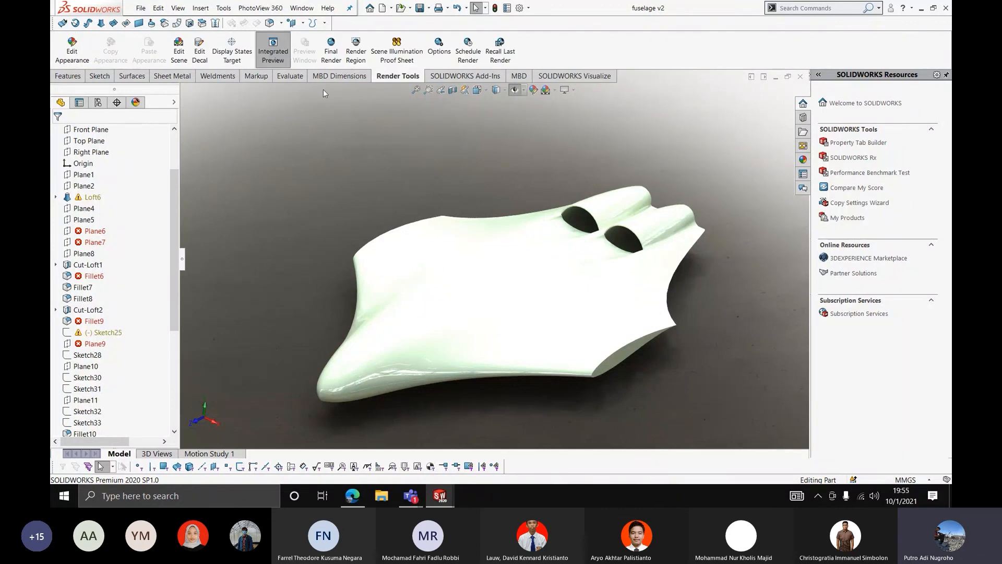
# Change the fuselage's appearance to the dark grey greyscale swatch with red, green and blue values of 29
pyautogui.click(283, 56)
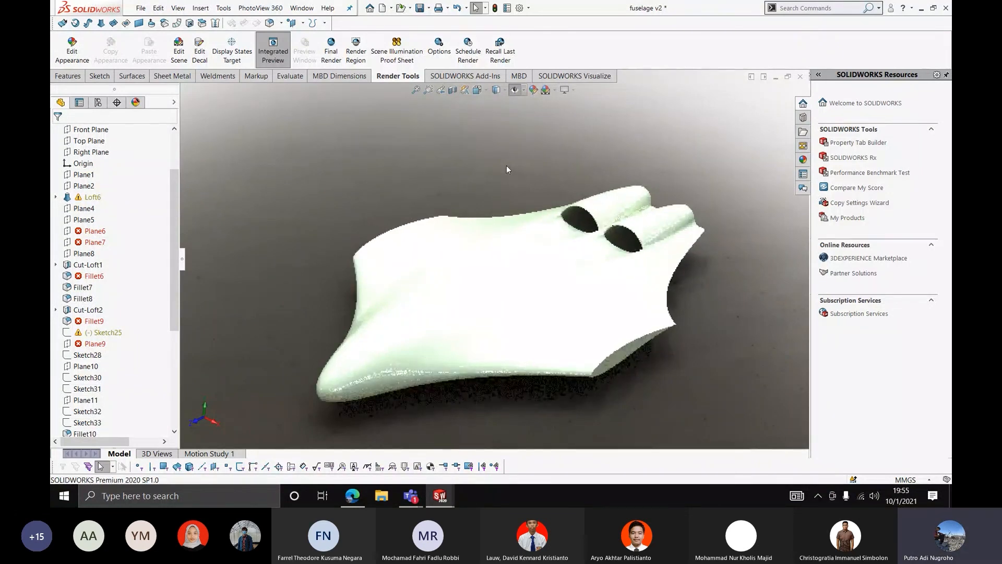
pyautogui.click(564, 90)
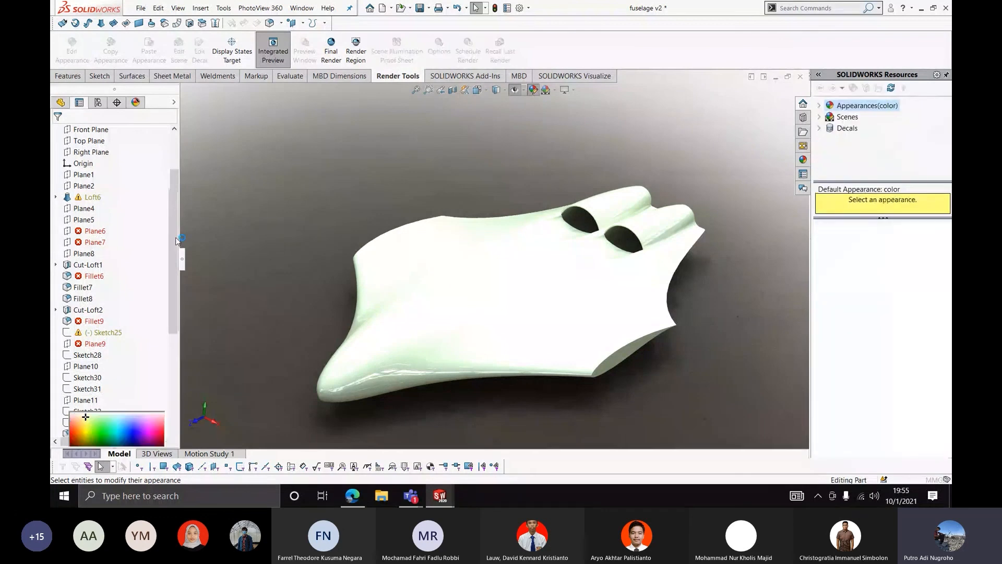
pyautogui.moveTo(171, 239); pyautogui.dragTo(171, 267)
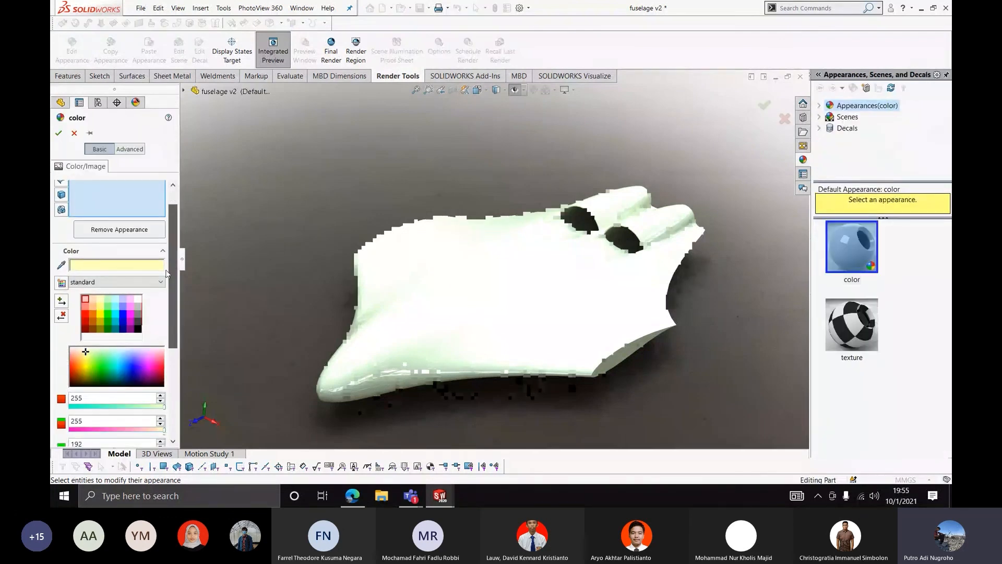
pyautogui.click(138, 324)
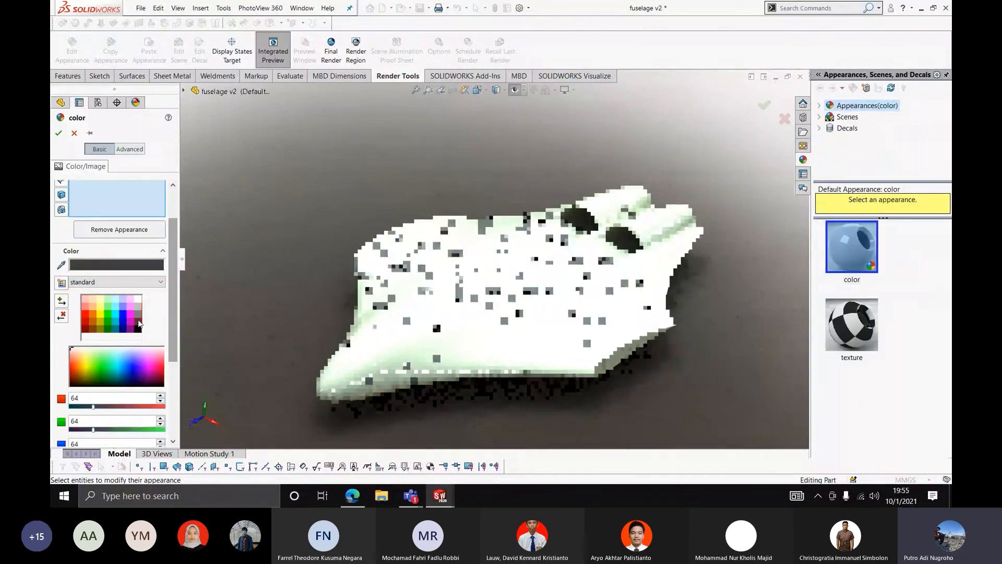
pyautogui.click(110, 282)
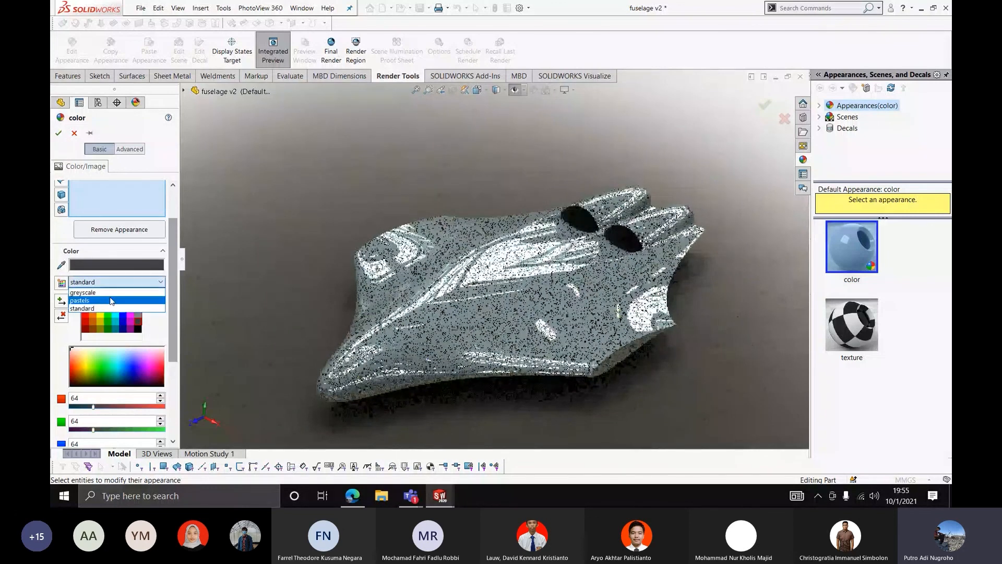
pyautogui.click(109, 292)
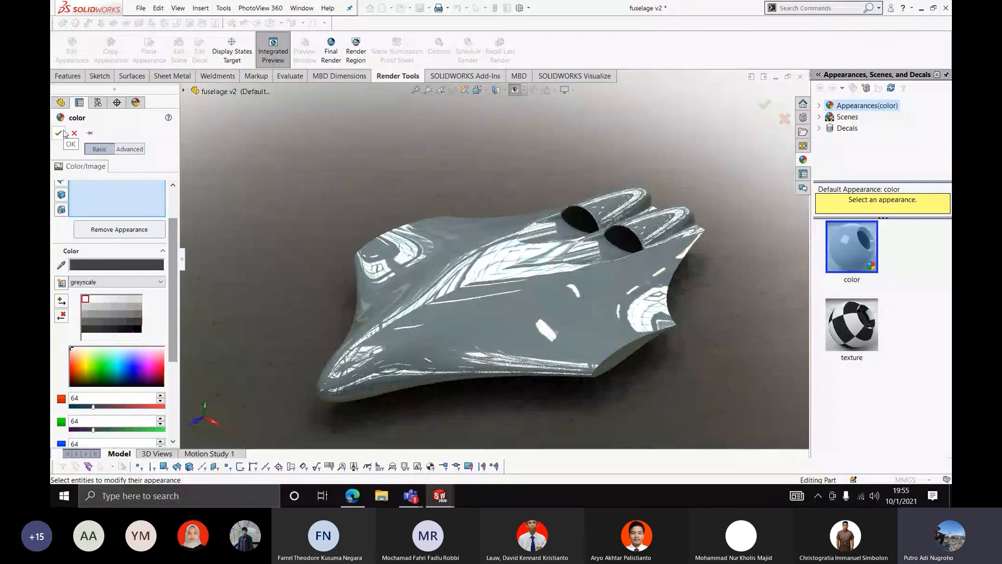
pyautogui.click(116, 328)
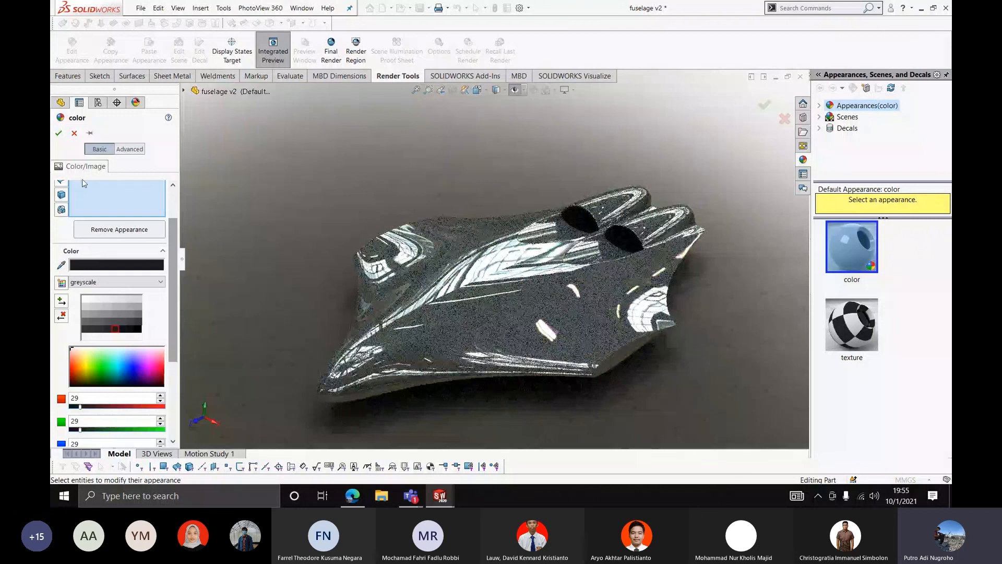
pyautogui.click(59, 133)
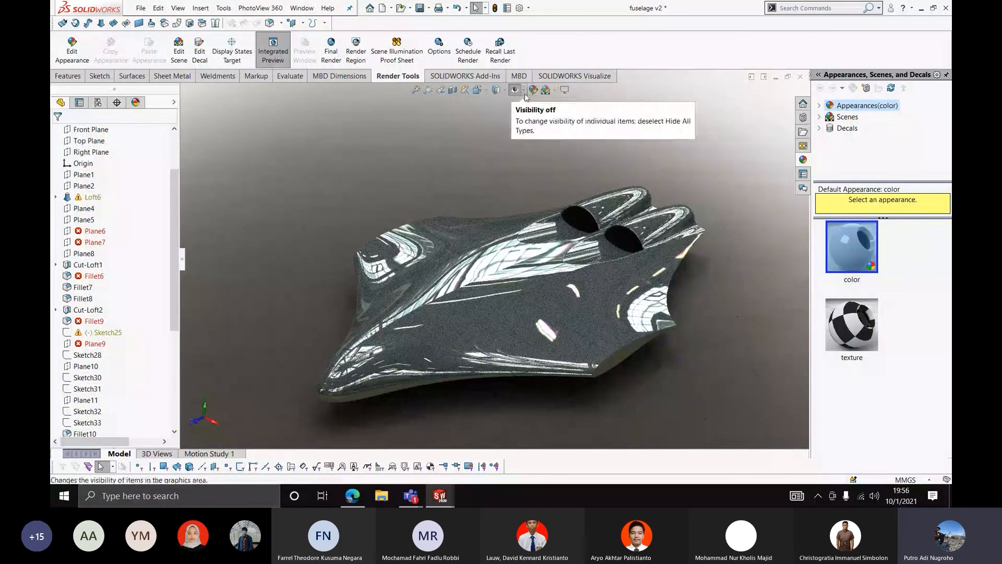
# Apply the Reflective Floor Black scene and run a final render of the fuselage
pyautogui.click(553, 90)
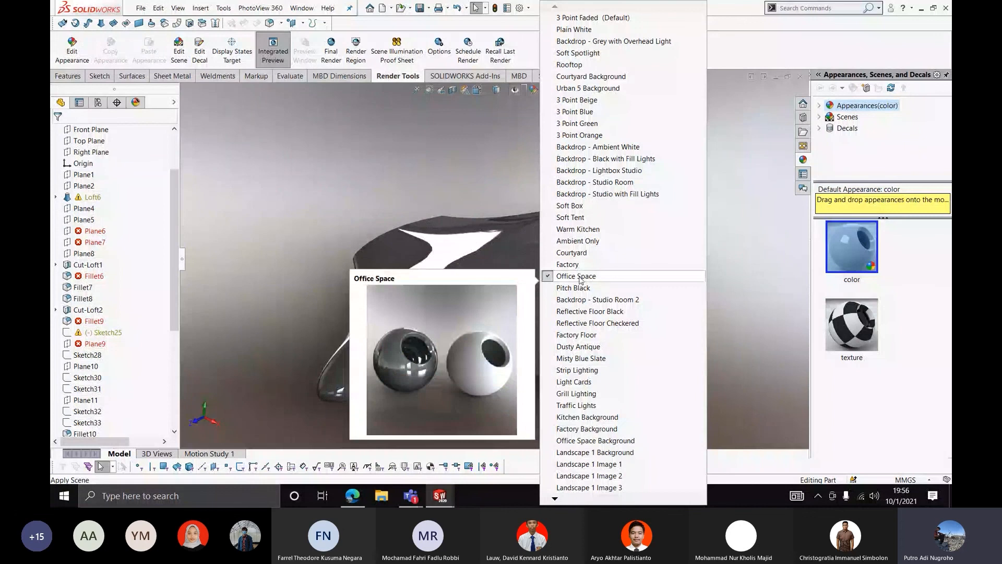
pyautogui.click(579, 313)
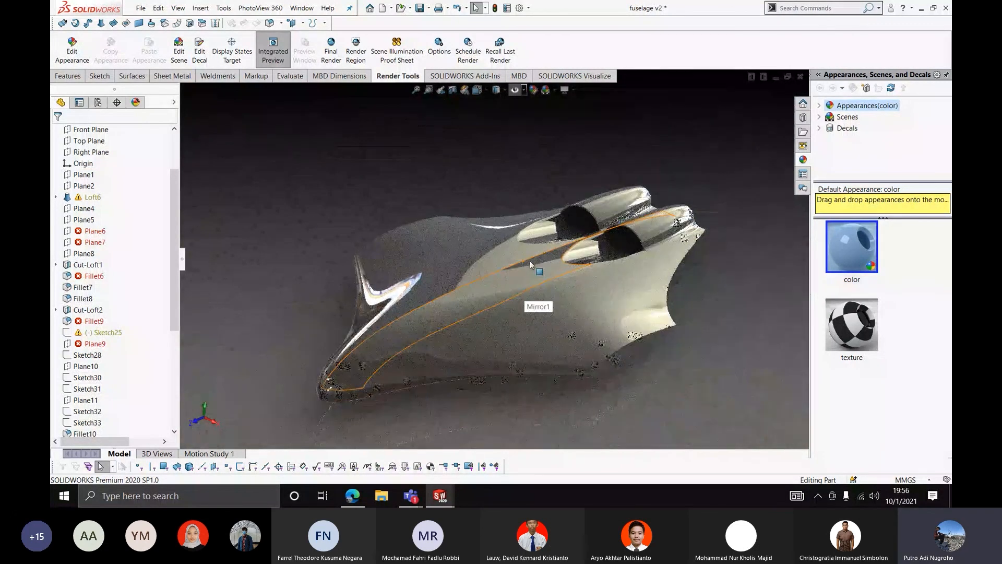
pyautogui.scroll(-1, 526, 282)
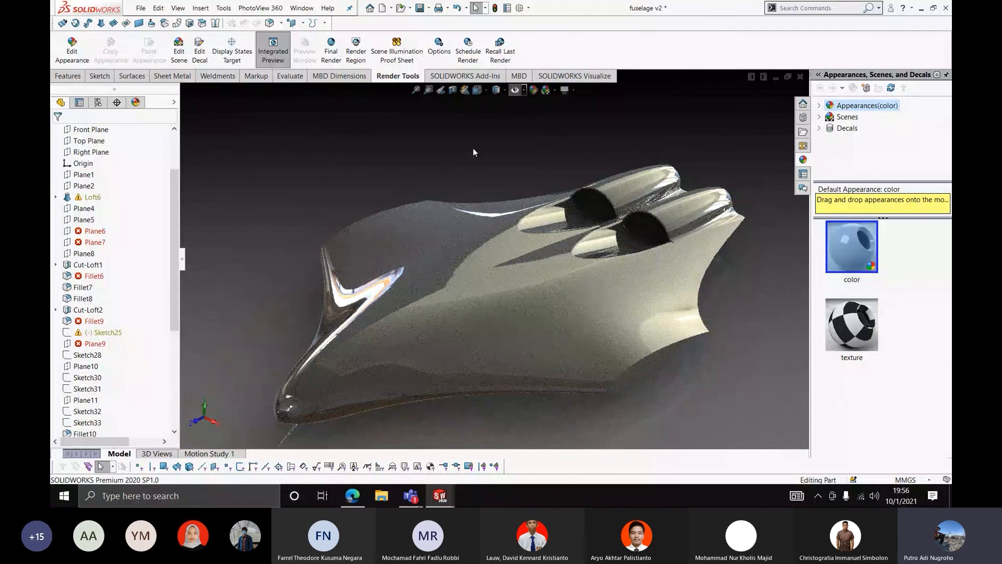
pyautogui.click(331, 51)
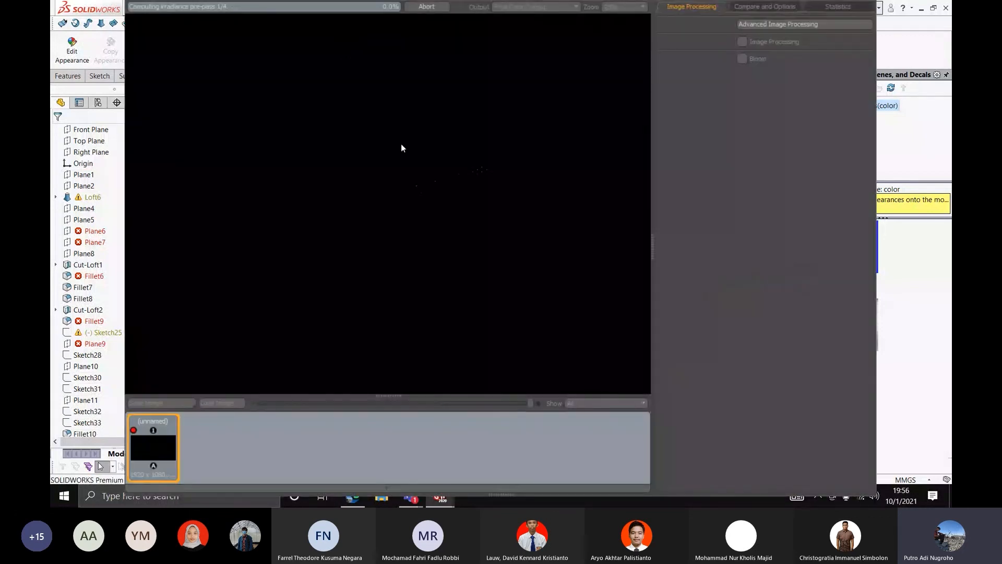
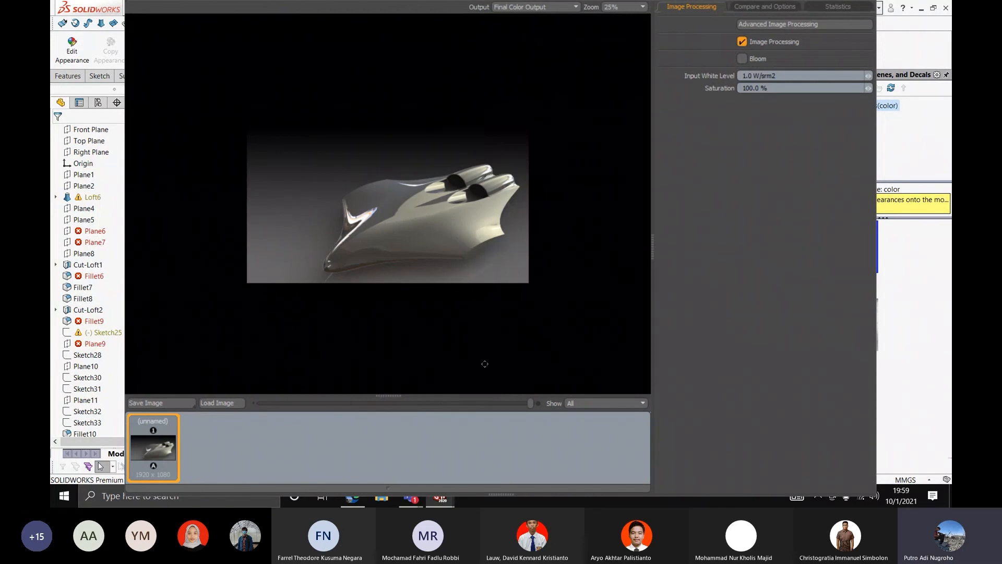
# Save the rendered image to Pictures as a JPEG named "rendering blended wing body fuselage" and close the render window
pyautogui.click(154, 403)
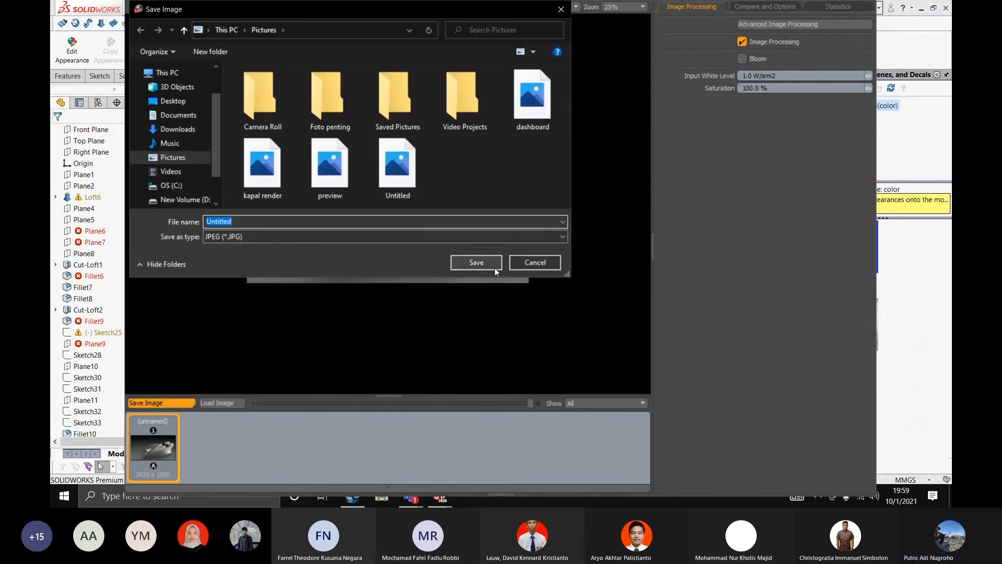
pyautogui.click(491, 264)
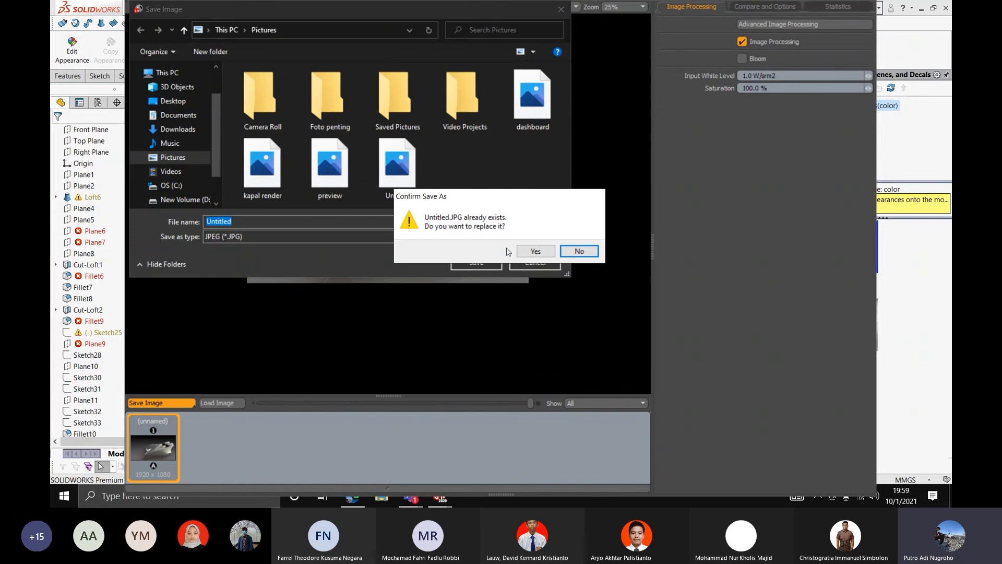
pyautogui.click(569, 249)
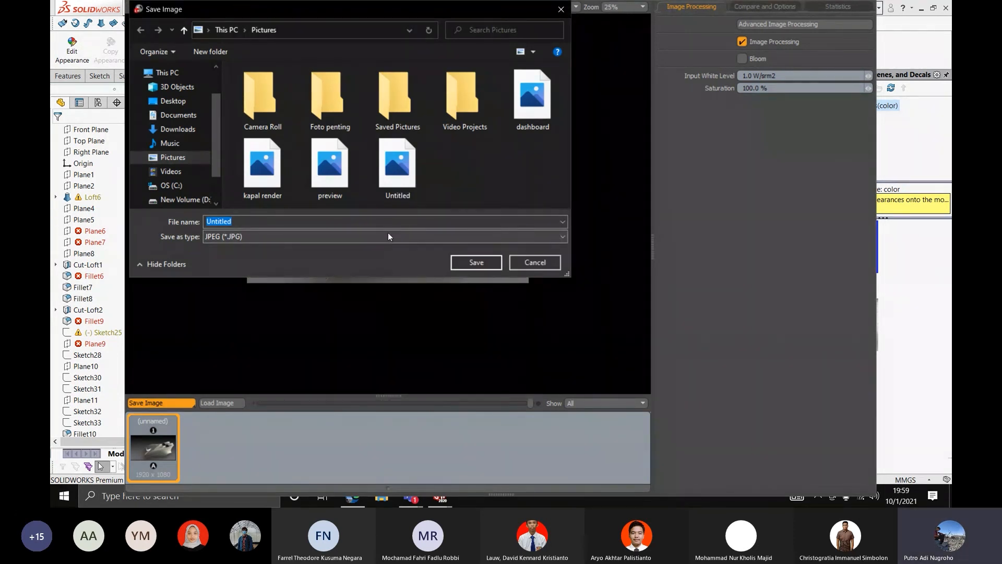
pyautogui.press('BackSpace')
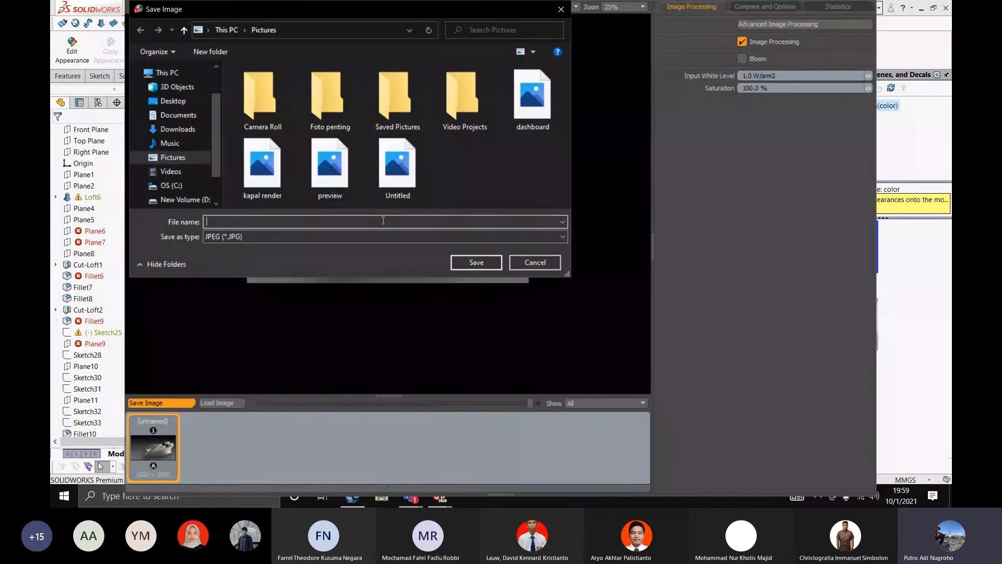
pyautogui.write('rendering blended wing bo')
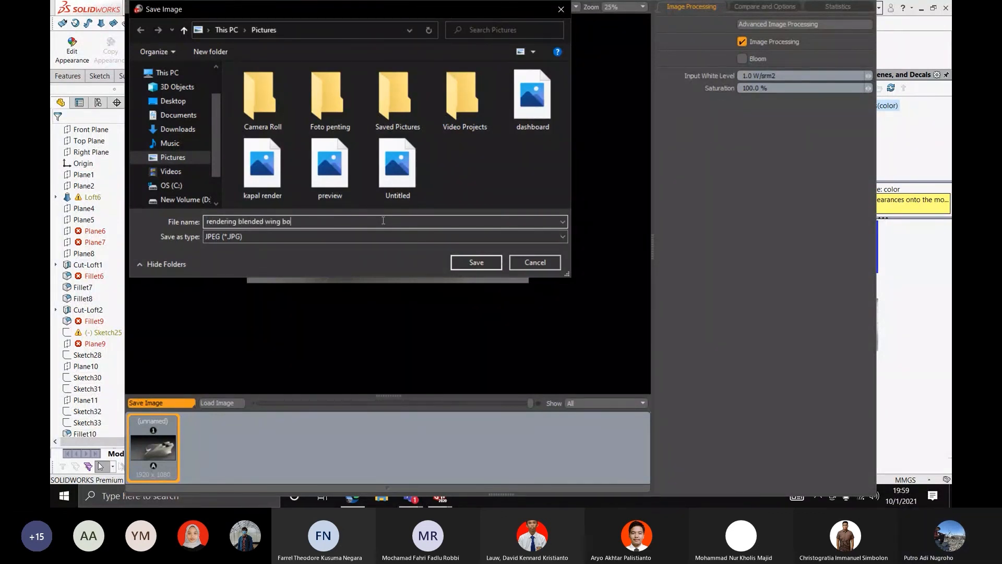
pyautogui.write('dy fuselage')
pyautogui.press('Return')
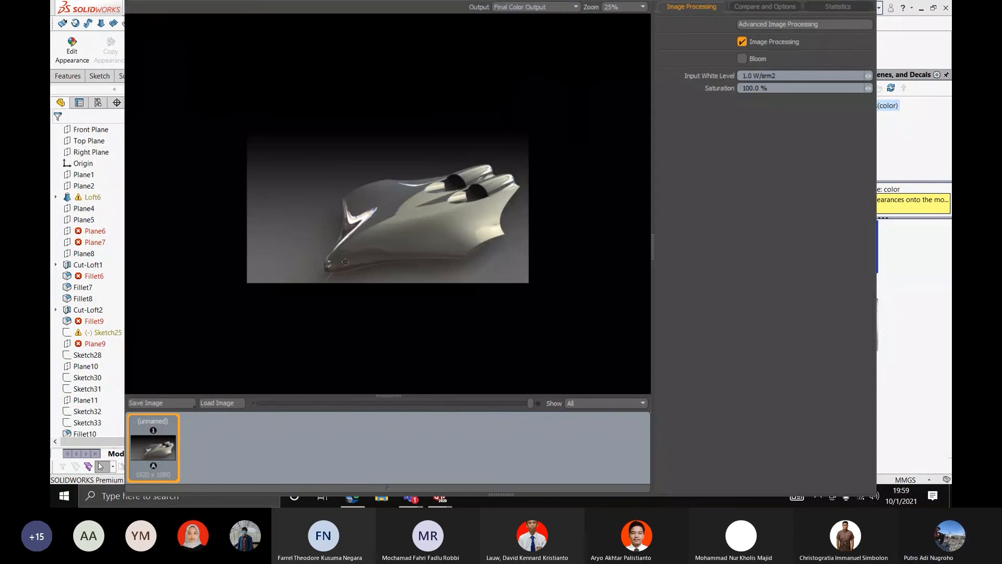
pyautogui.press('Escape')
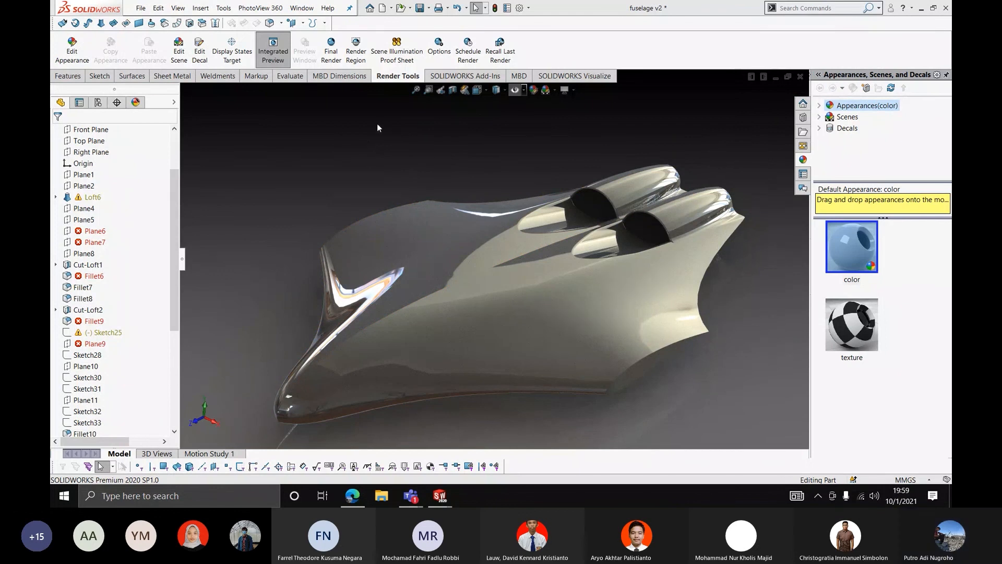
# Show the SOLIDWORKS Visualize export commands and check the Visualize entry in the add-ins list
pyautogui.click(549, 79)
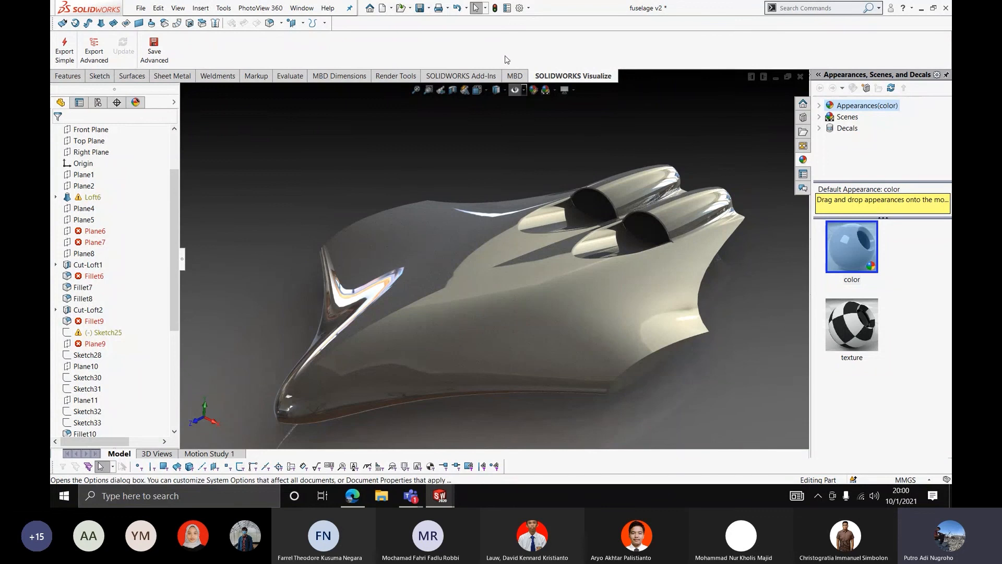
pyautogui.click(529, 8)
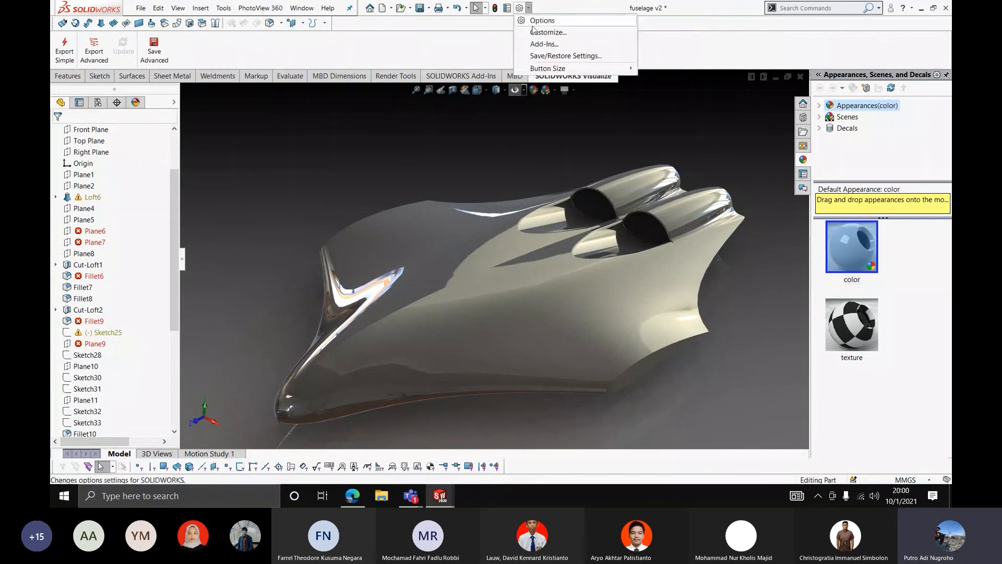
pyautogui.click(543, 45)
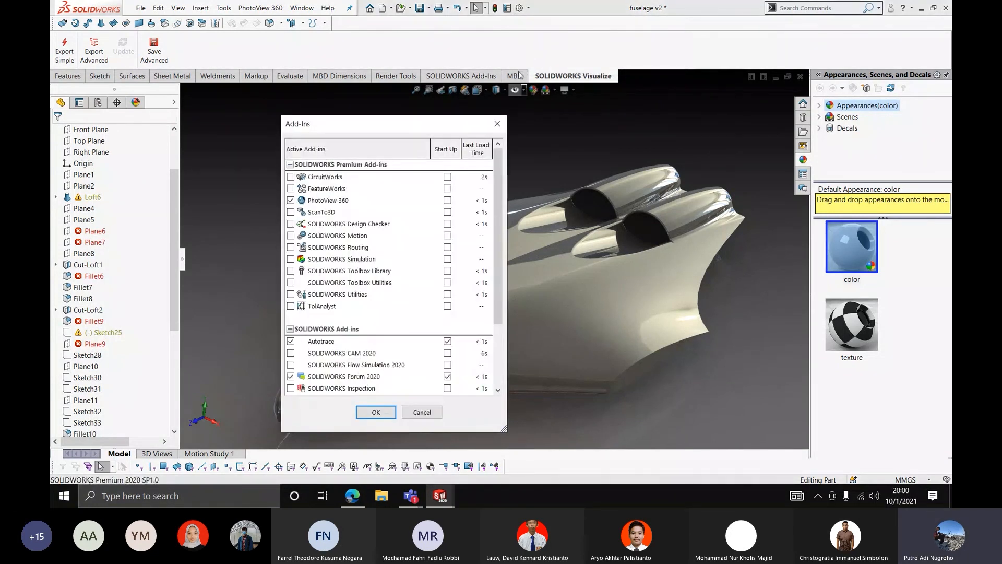
pyautogui.moveTo(497, 161); pyautogui.dragTo(494, 237)
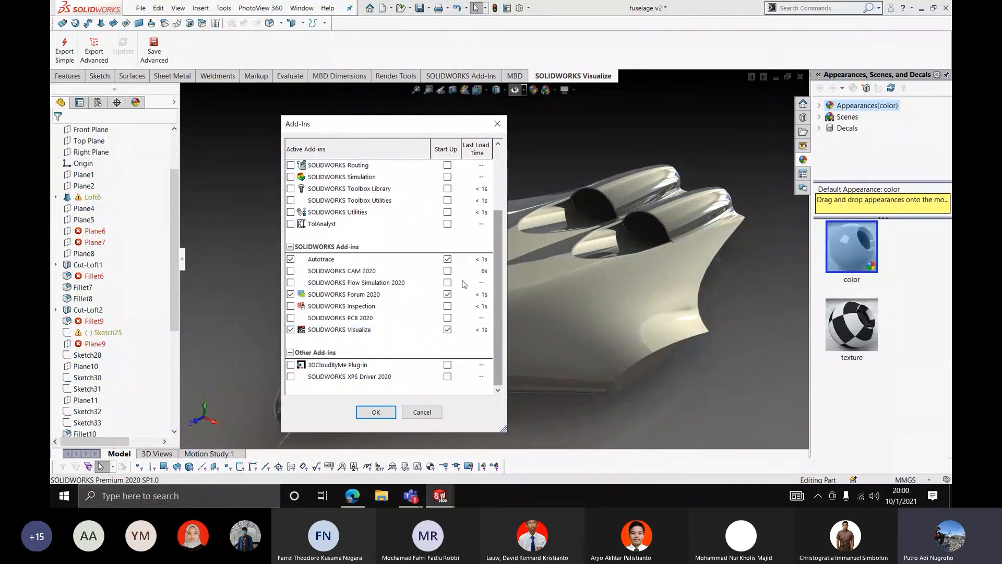
pyautogui.click(376, 412)
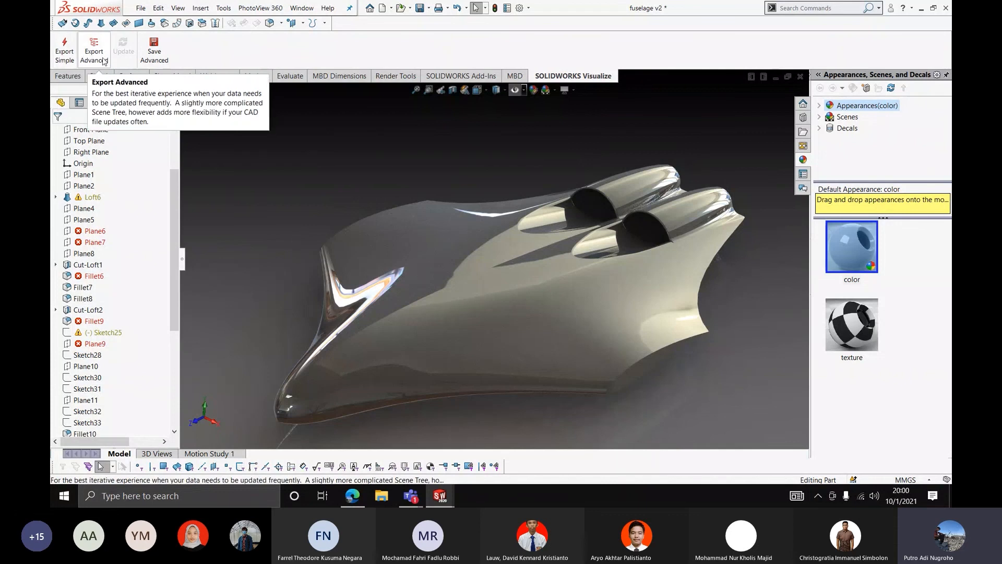
# Try to export the fuselage to SOLIDWORKS Visualize with Export Simple, declining recovery of the auto-saved project
pyautogui.click(67, 55)
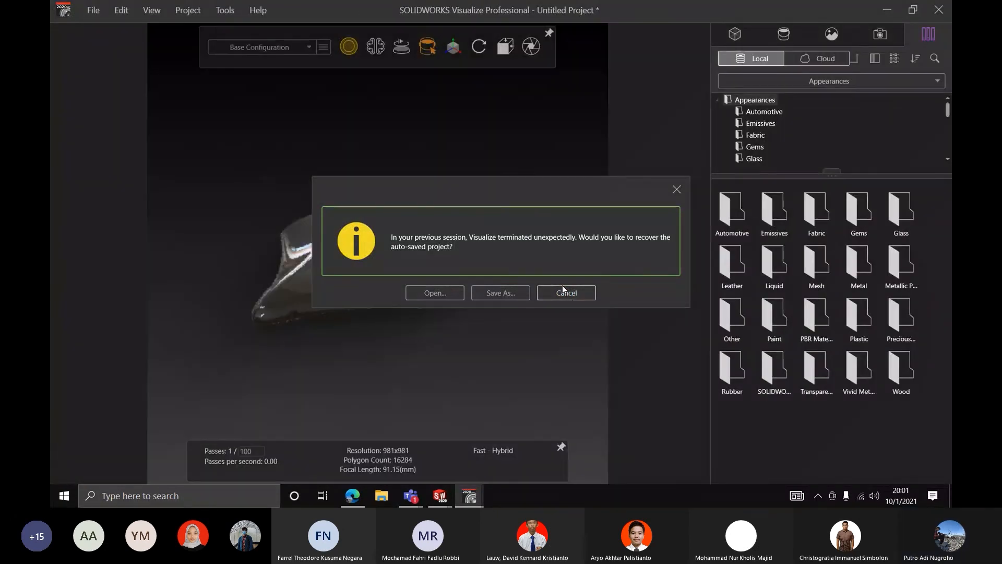
pyautogui.click(558, 295)
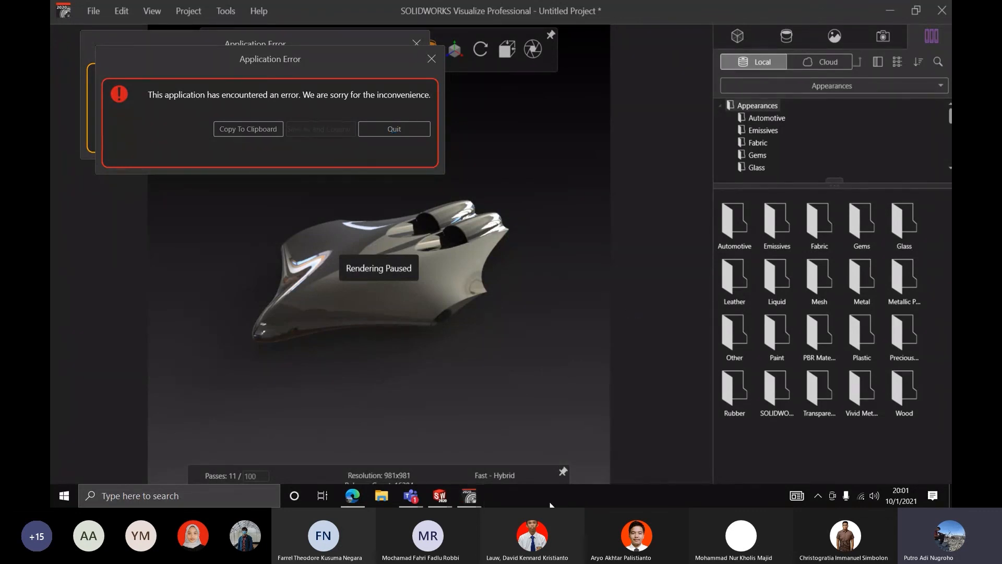
# Open Task Manager to get rid of the crashed SOLIDWORKS Visualize session, and return to the SOLIDWORKS model
pyautogui.rightClick(495, 496)
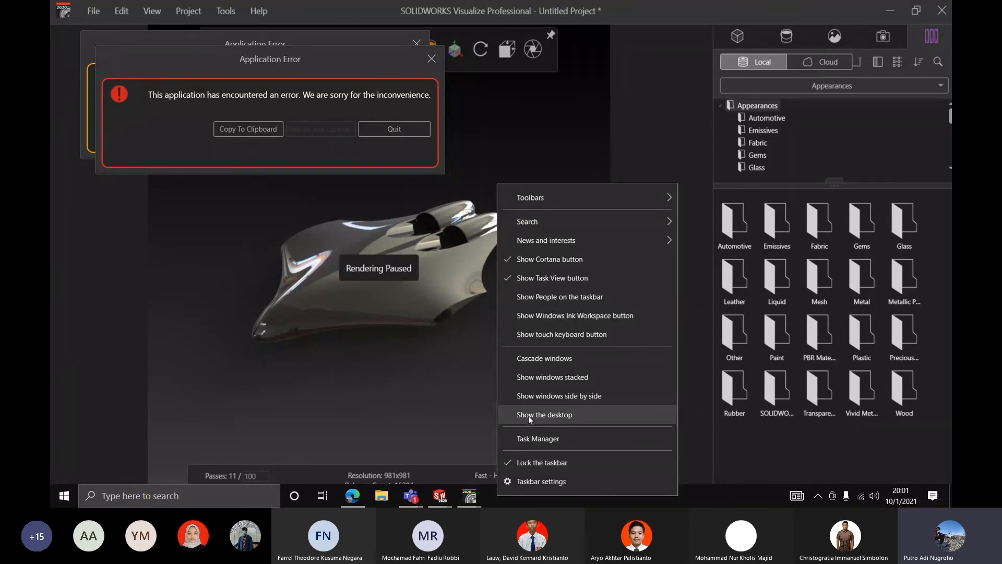
pyautogui.click(534, 433)
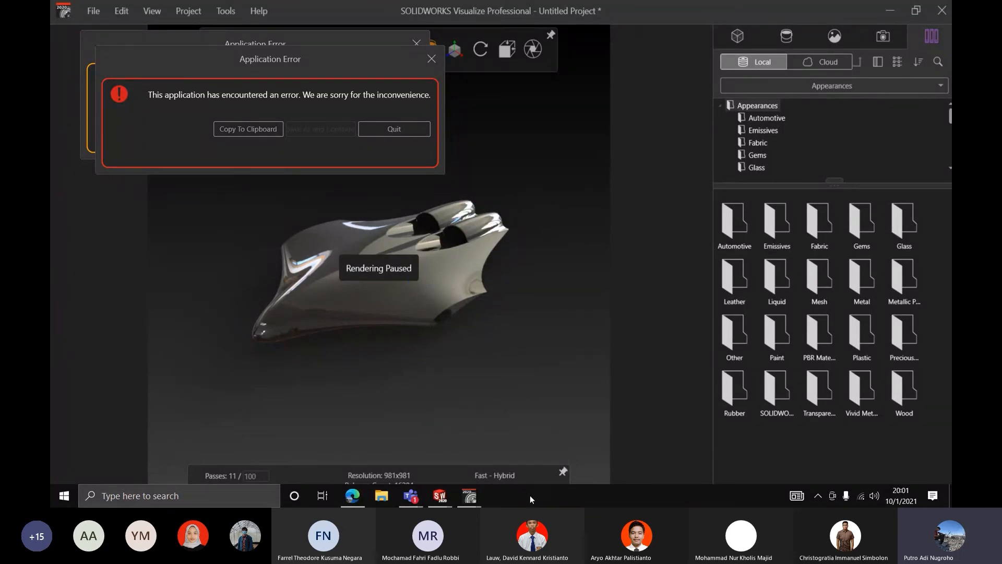
pyautogui.moveTo(453, 495)
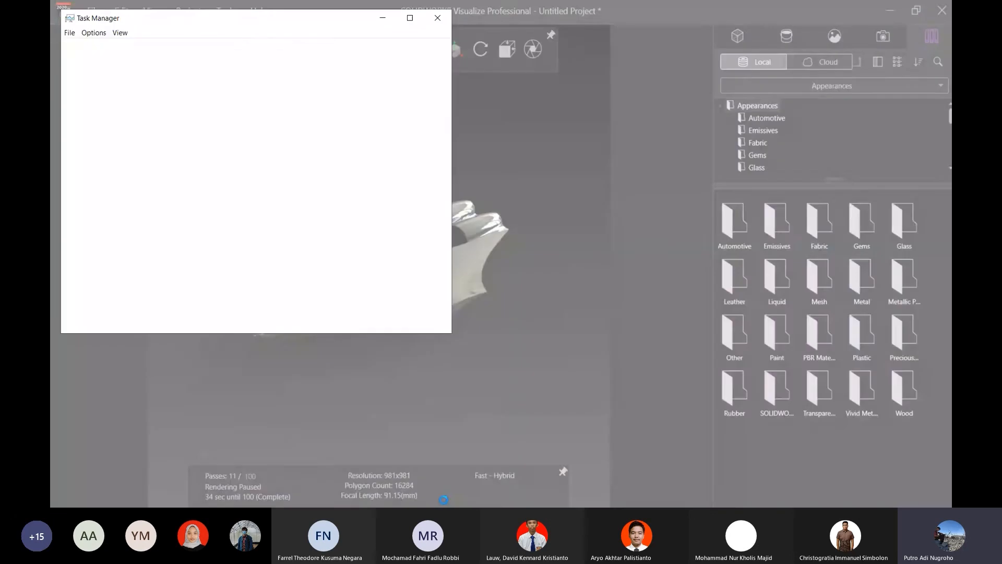
pyautogui.scroll(-1, 343, 142)
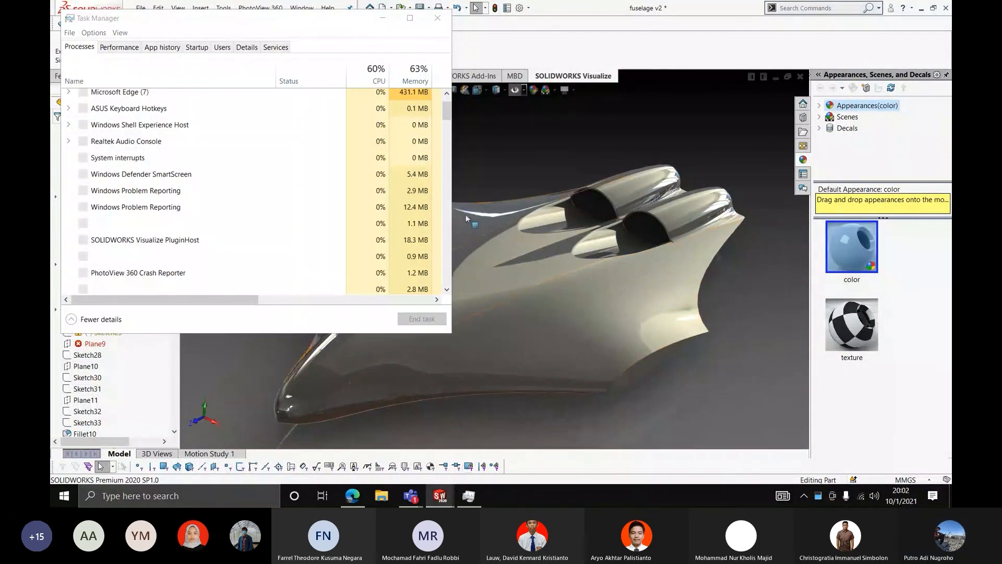
pyautogui.click(385, 18)
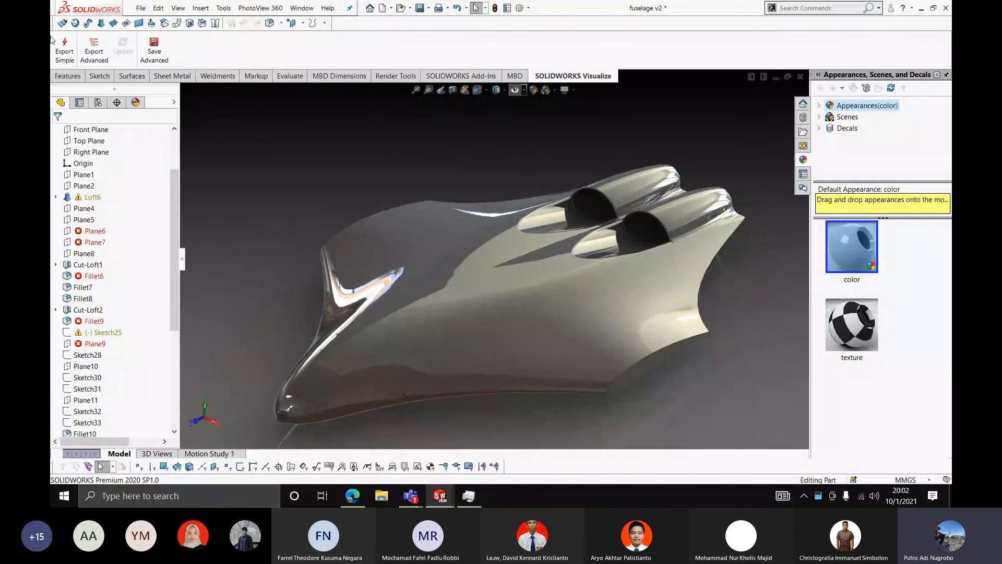
# Export the fuselage to SOLIDWORKS Visualize with Export Simple and inspect the rendered model from the side and rear
pyautogui.click(71, 49)
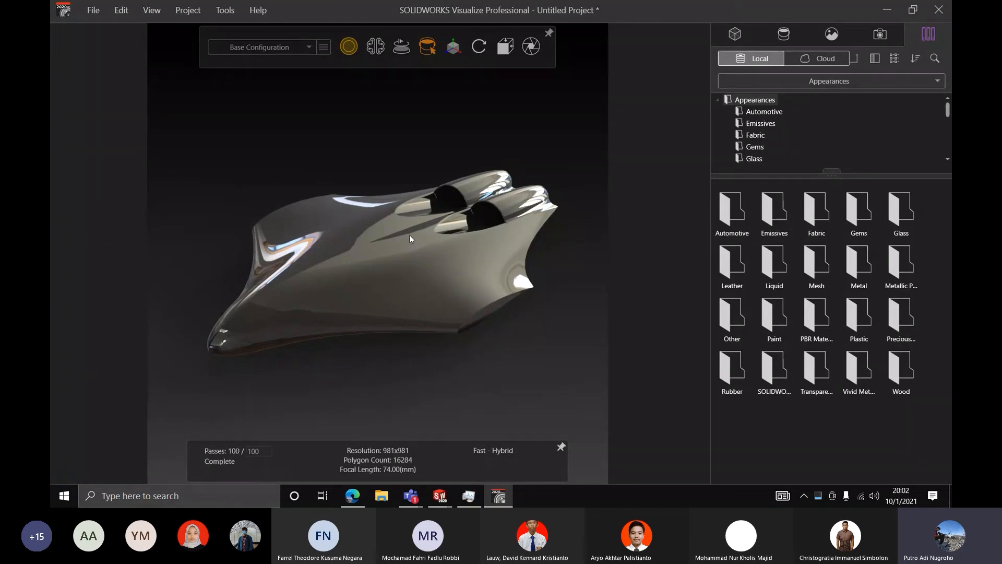
pyautogui.moveTo(380, 237); pyautogui.dragTo(487, 279)
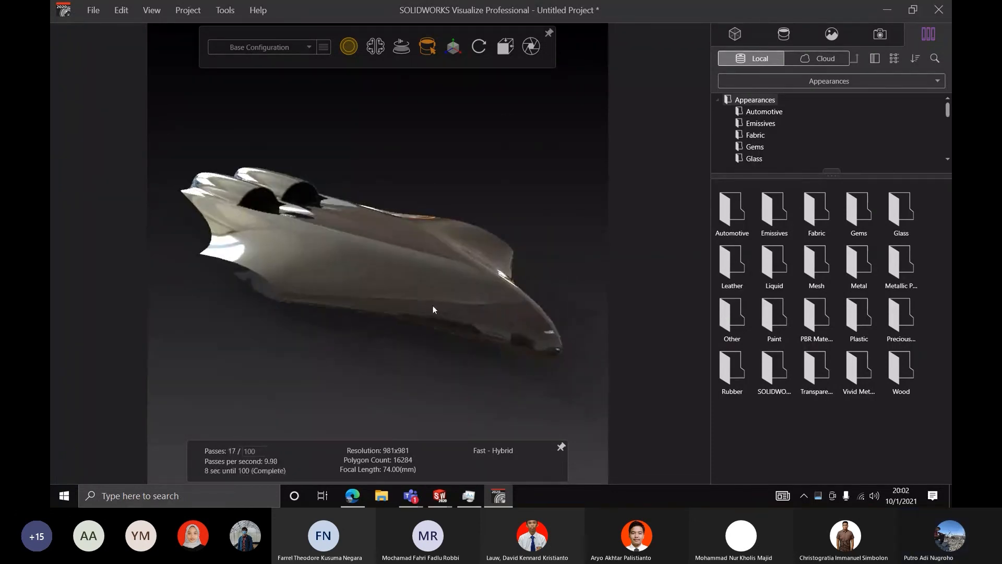
pyautogui.scroll(2, 433, 305)
pyautogui.moveTo(428, 306); pyautogui.dragTo(457, 262)
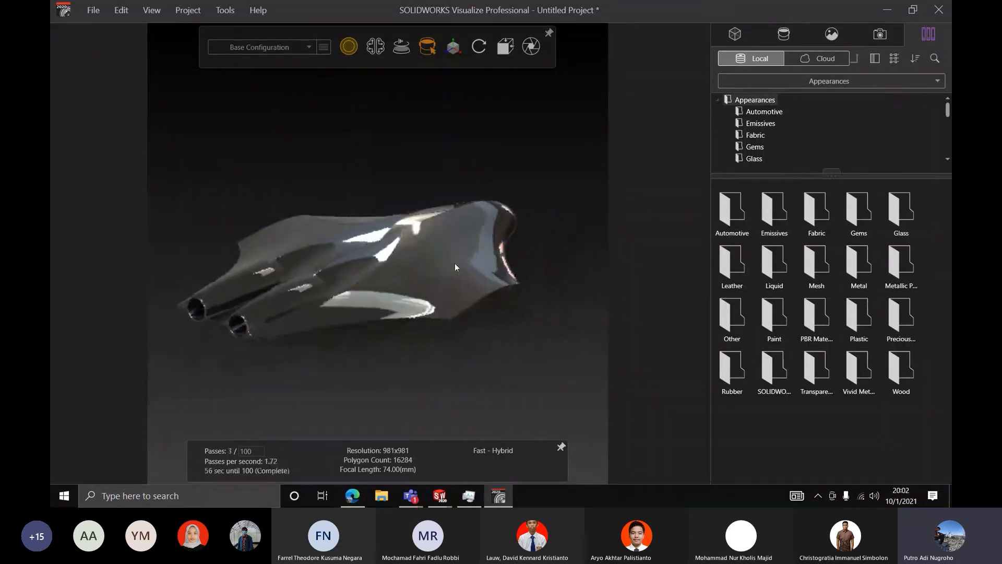
# Switch the viewport to Preview render mode and orbit the fuselage to a raised rear three-quarter view
pyautogui.scroll(1, 345, 215)
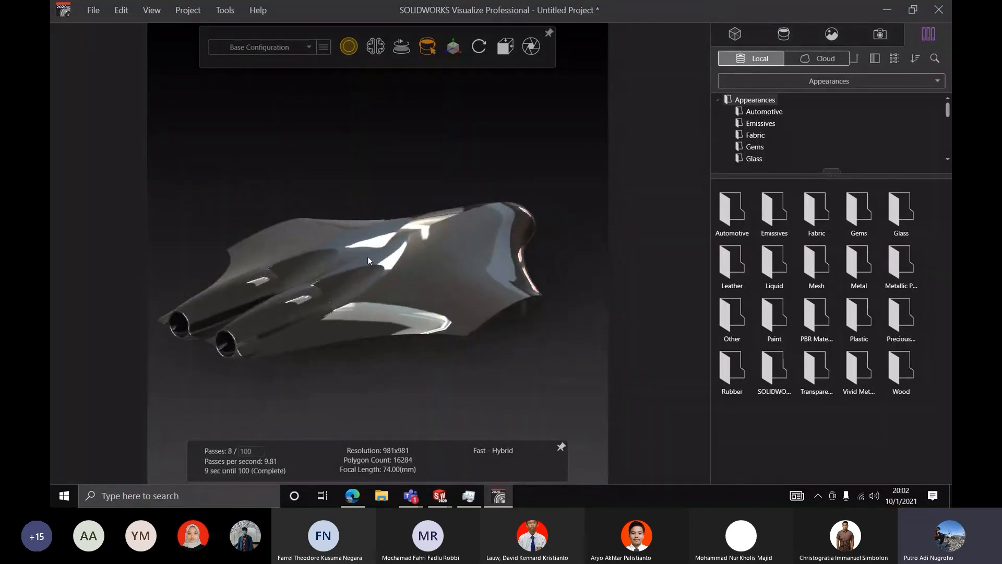
pyautogui.scroll(1, 409, 243)
pyautogui.scroll(-2, 340, 215)
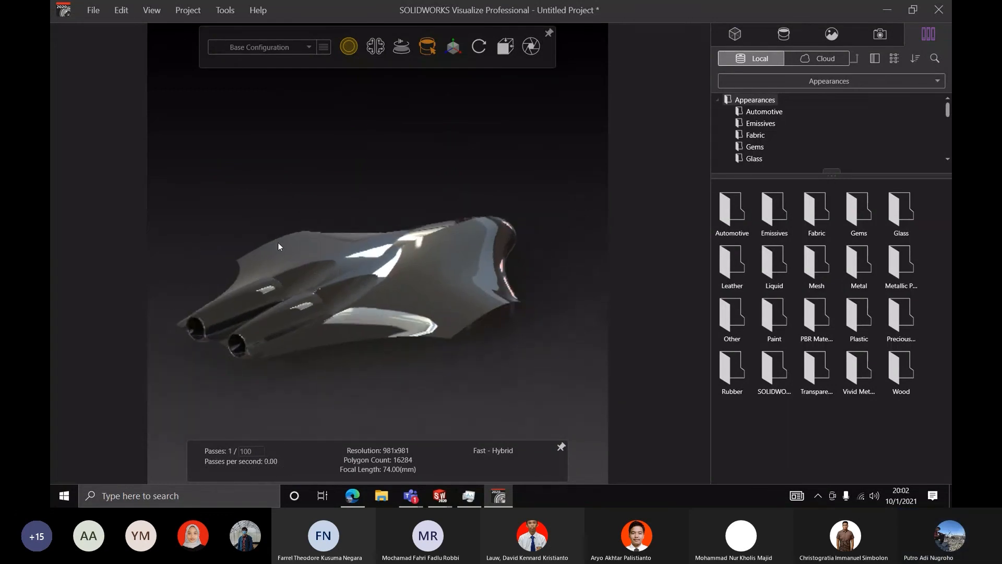
pyautogui.moveTo(347, 55)
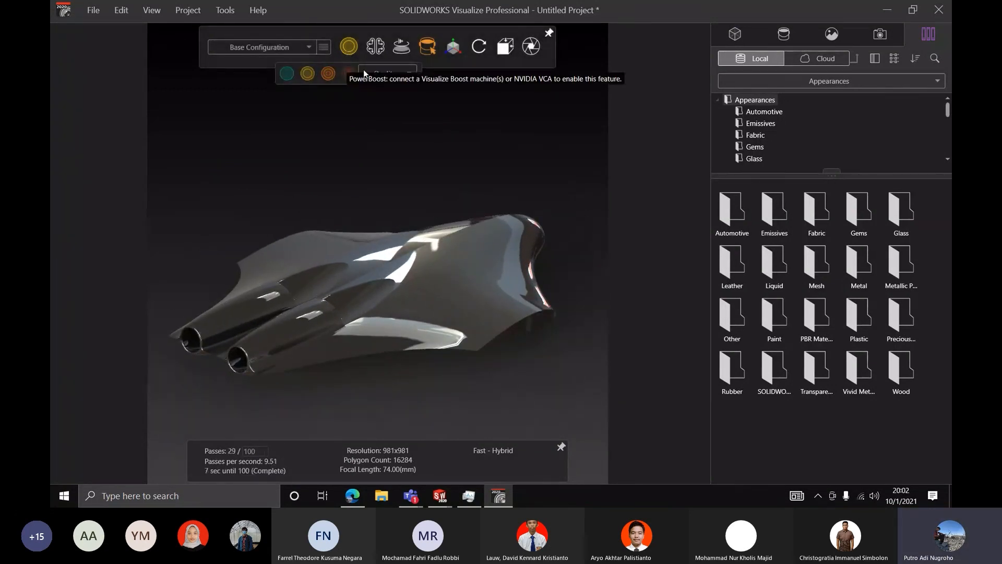
pyautogui.click(292, 76)
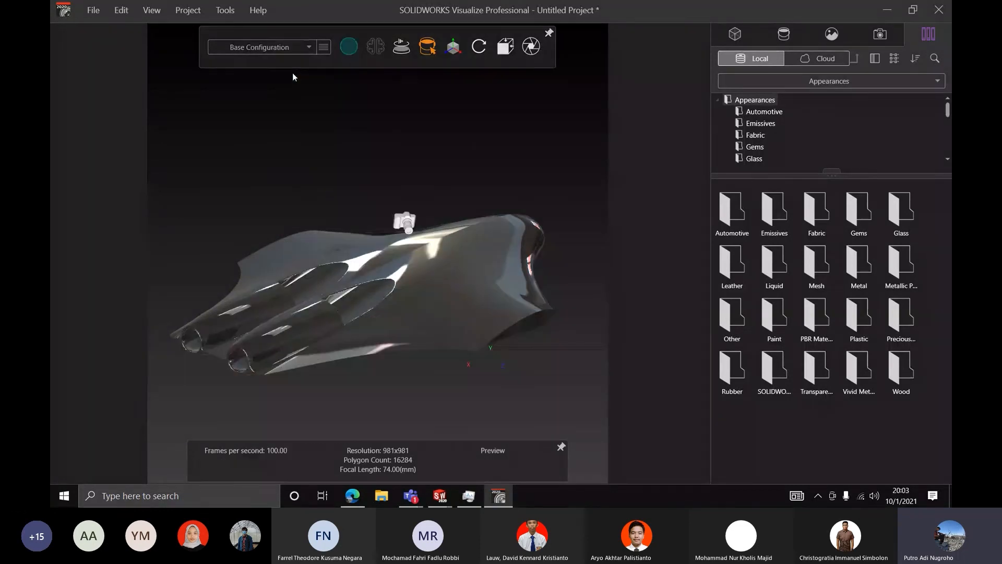
pyautogui.moveTo(385, 237); pyautogui.dragTo(100, 295, button='middle')
pyautogui.moveTo(401, 285); pyautogui.dragTo(651, 238, button='middle')
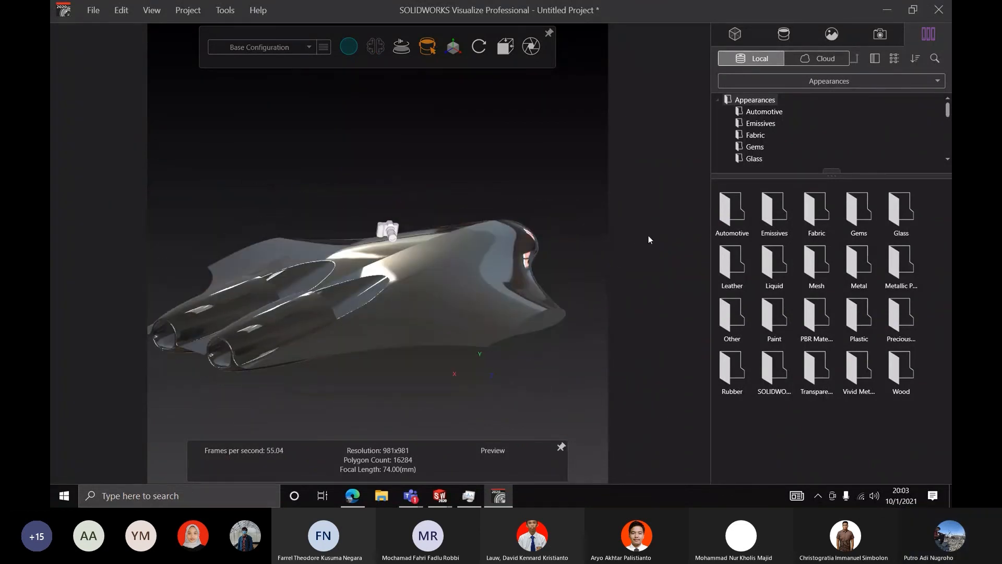
pyautogui.moveTo(435, 177); pyautogui.dragTo(447, 188, button='middle')
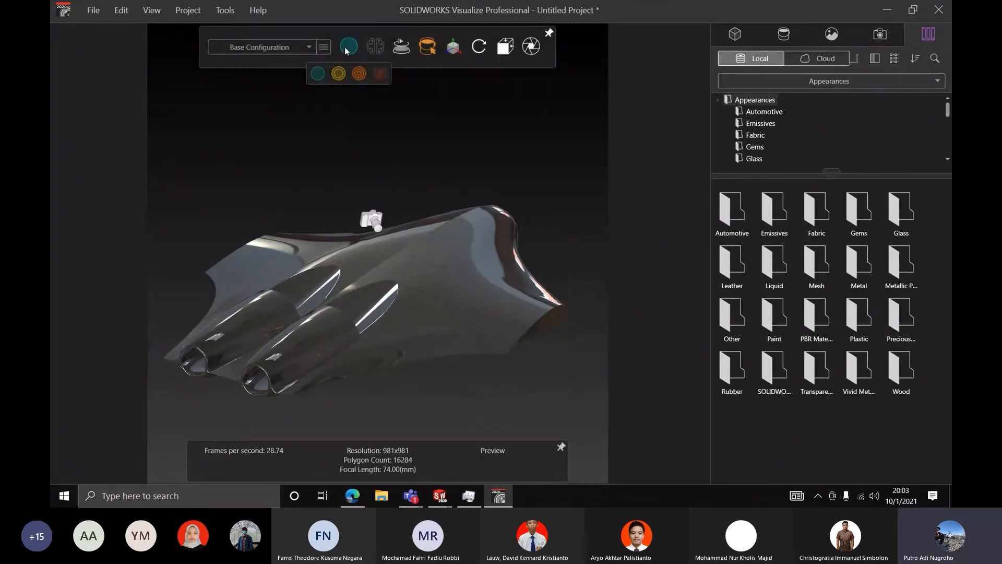
# Compare the Fast and Accurate render modes on the fuselage, finishing in Fast mode
pyautogui.click(339, 74)
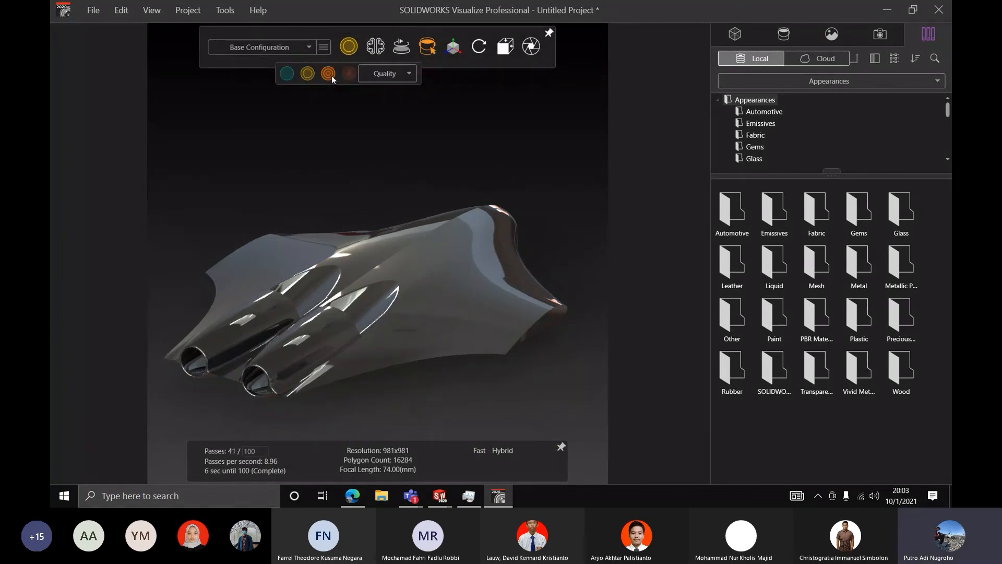
pyautogui.click(331, 76)
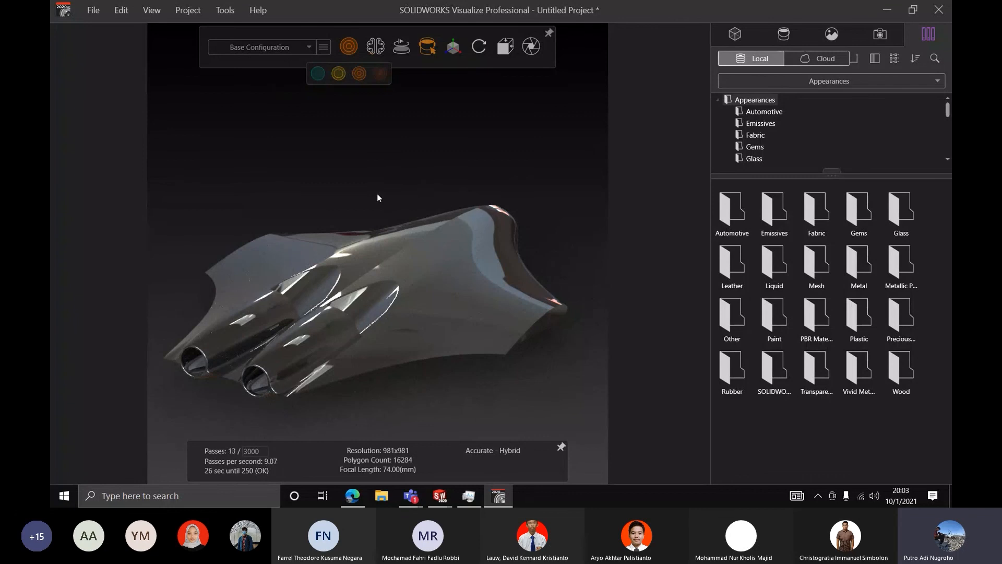
pyautogui.moveTo(341, 52)
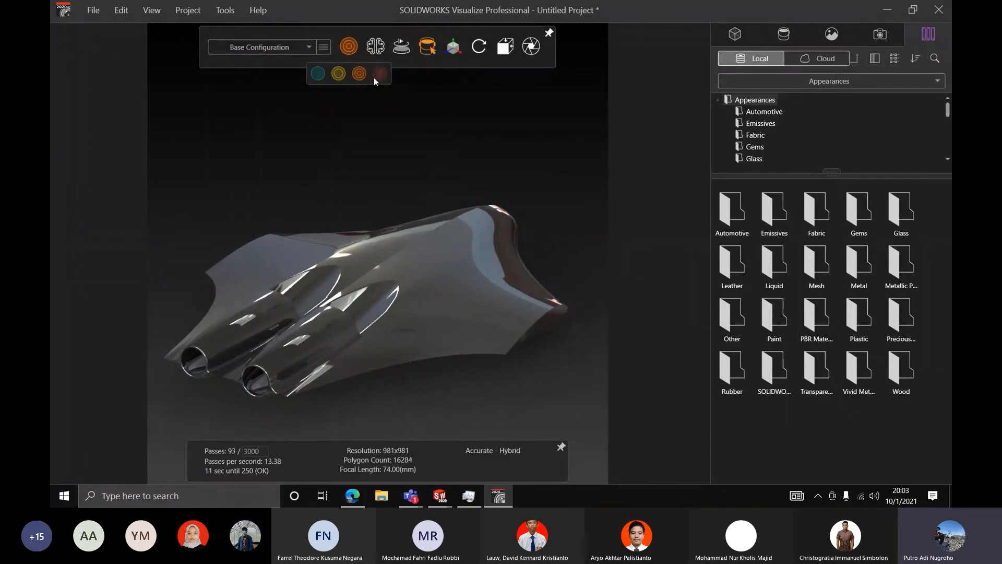
pyautogui.click(339, 74)
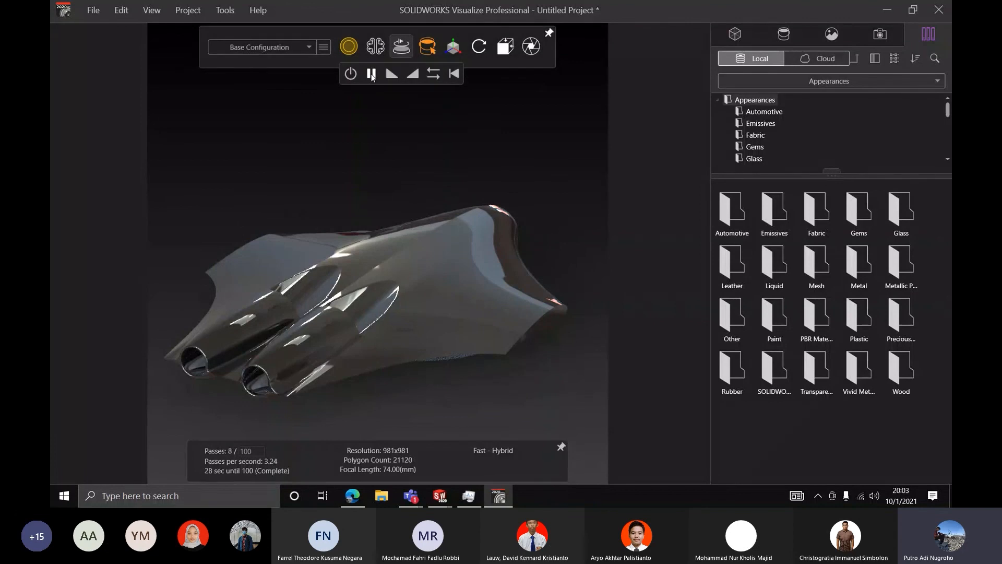
# Run the turntable rotation of the fuselage, view the whole model from farther away, and switch the turntable off
pyautogui.click(370, 74)
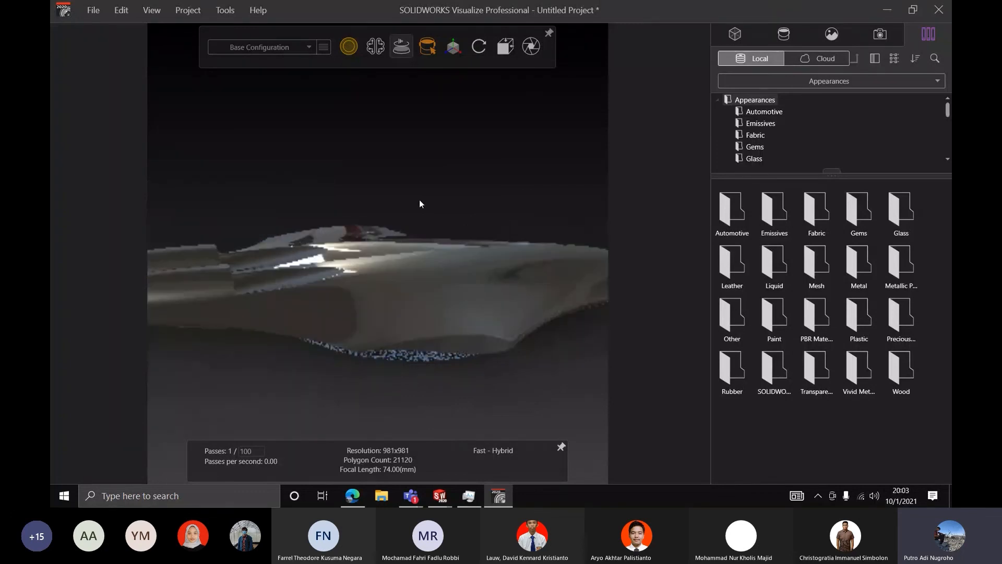
pyautogui.moveTo(405, 50)
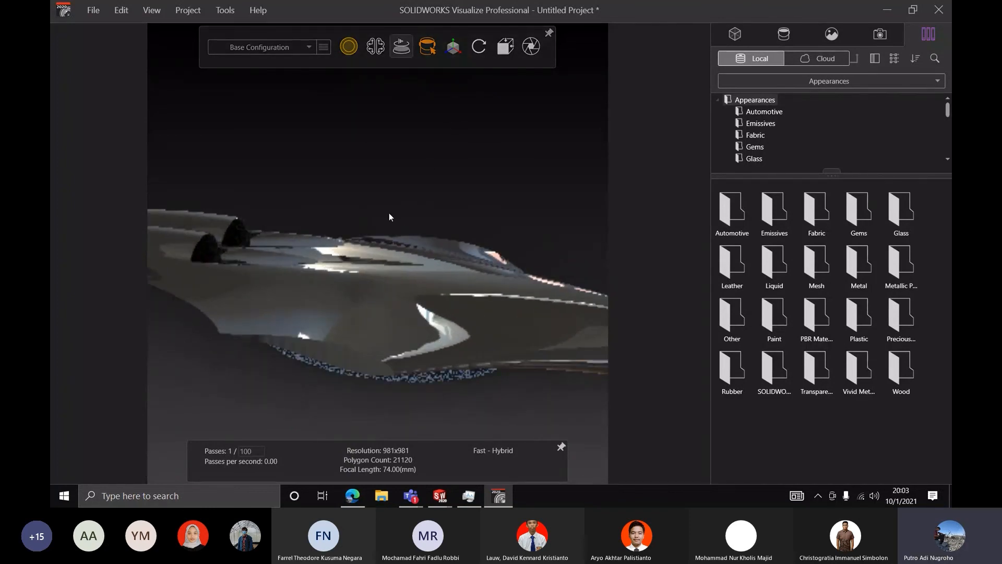
pyautogui.scroll(-5, 389, 213)
pyautogui.moveTo(389, 213); pyautogui.dragTo(169, 240, button='middle')
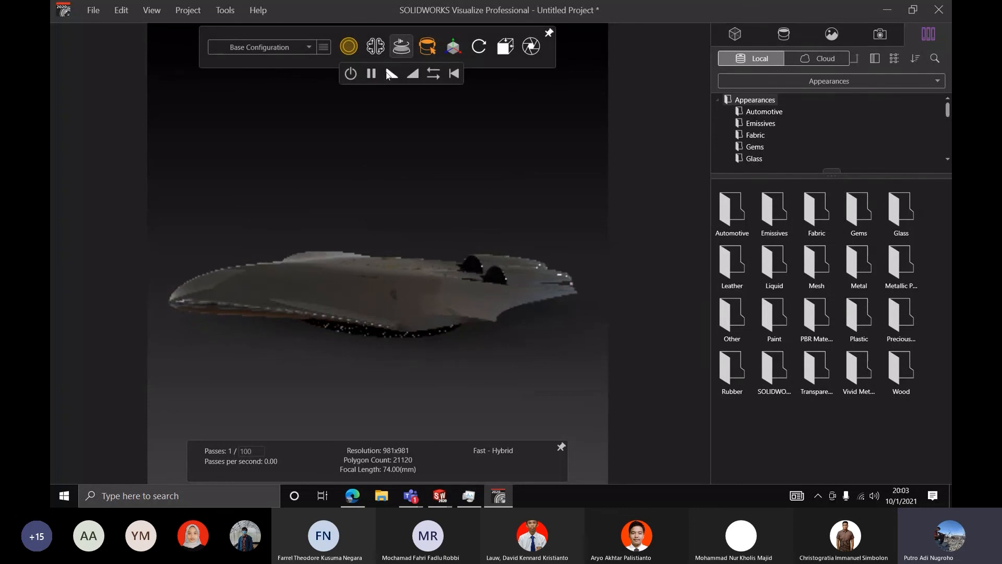
pyautogui.click(358, 73)
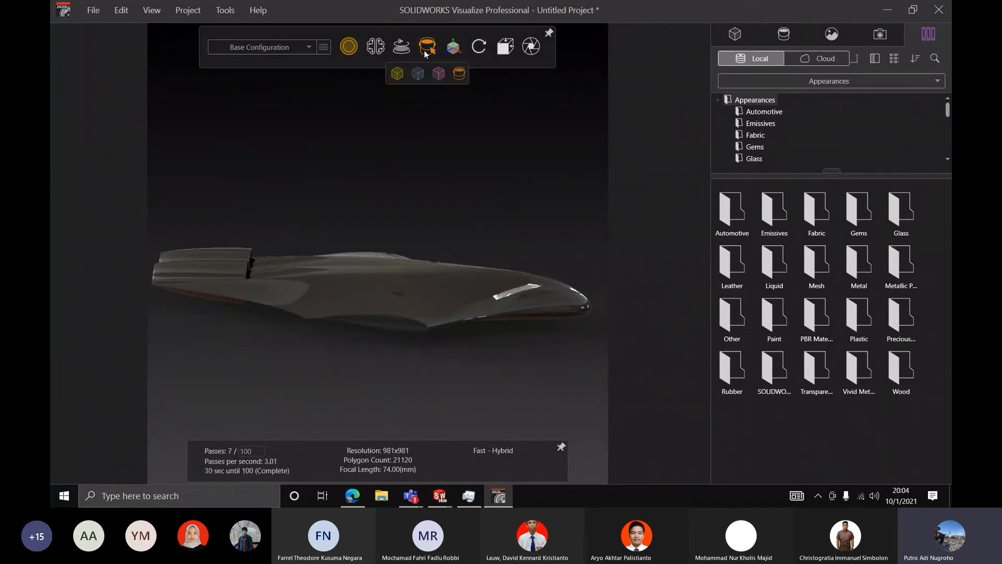
# Show the scene's environments, enlarge their list to reveal the backplates and lights, and turn the fuselage's nose toward the camera
pyautogui.moveTo(403, 53)
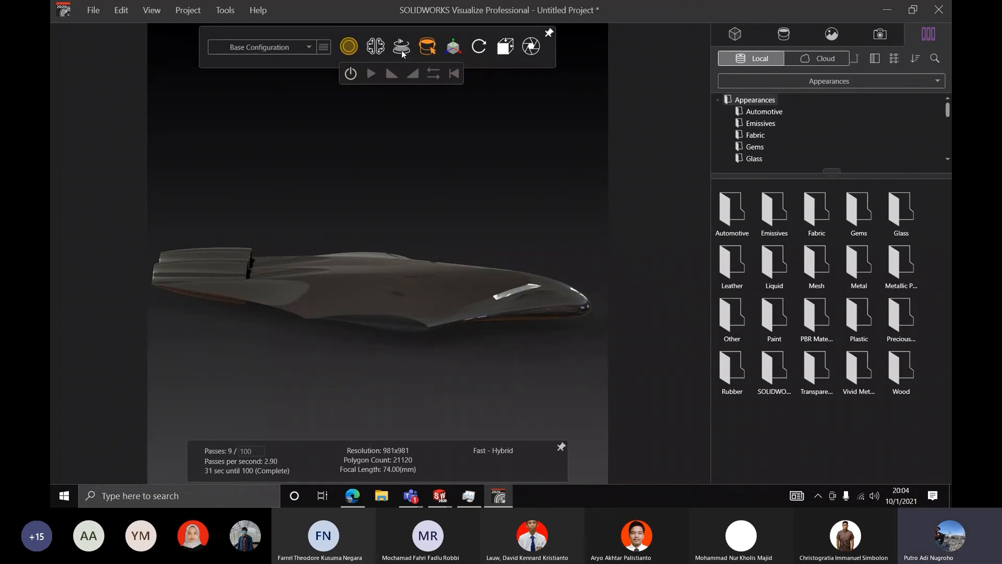
pyautogui.moveTo(501, 52)
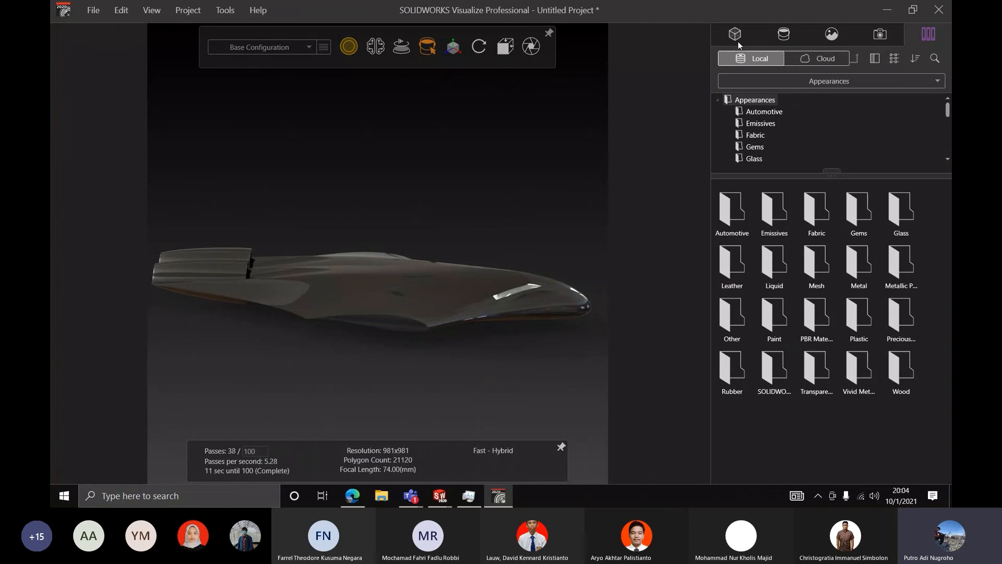
pyautogui.click(772, 37)
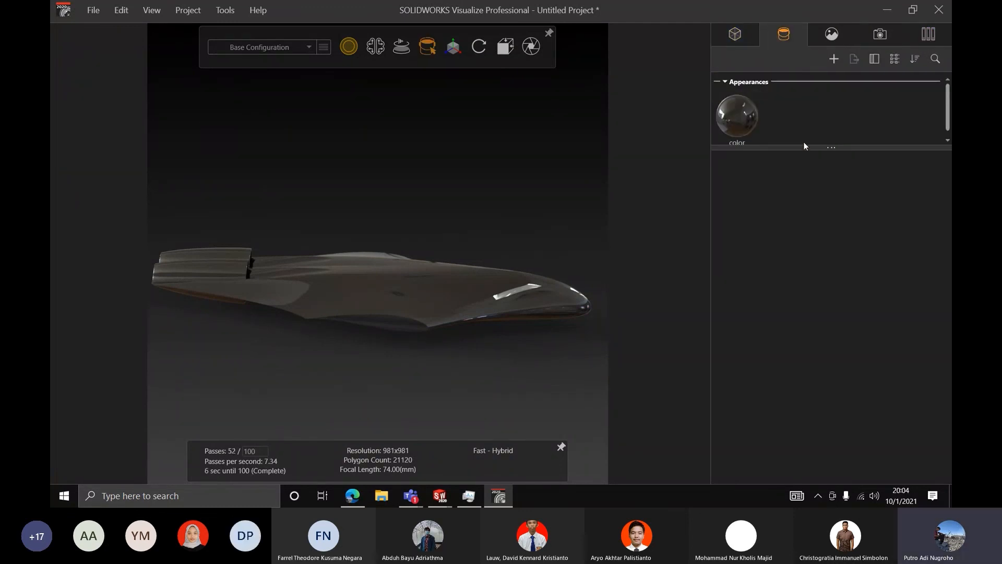
pyautogui.click(827, 37)
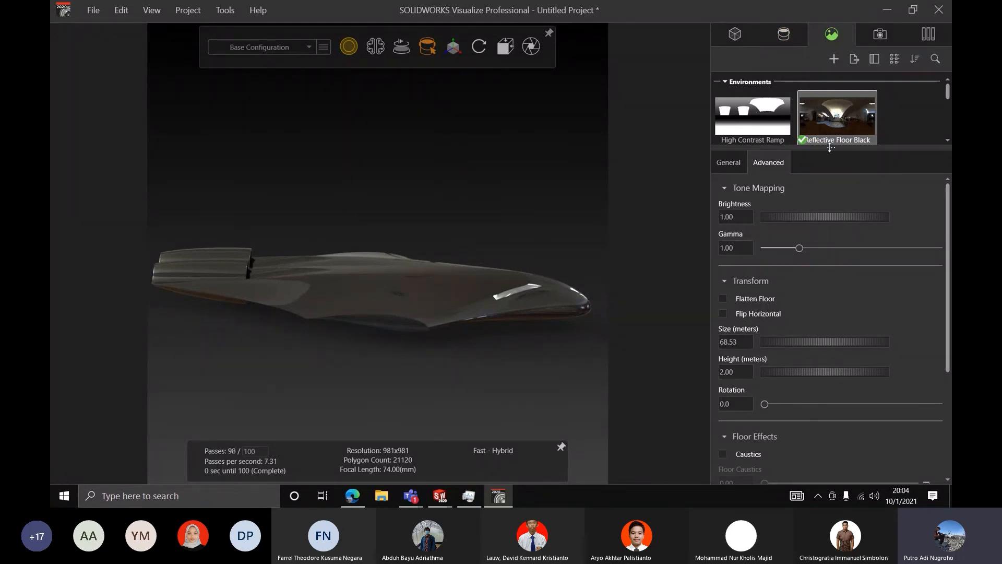
pyautogui.moveTo(829, 149); pyautogui.dragTo(837, 362)
pyautogui.moveTo(541, 261); pyautogui.dragTo(379, 218)
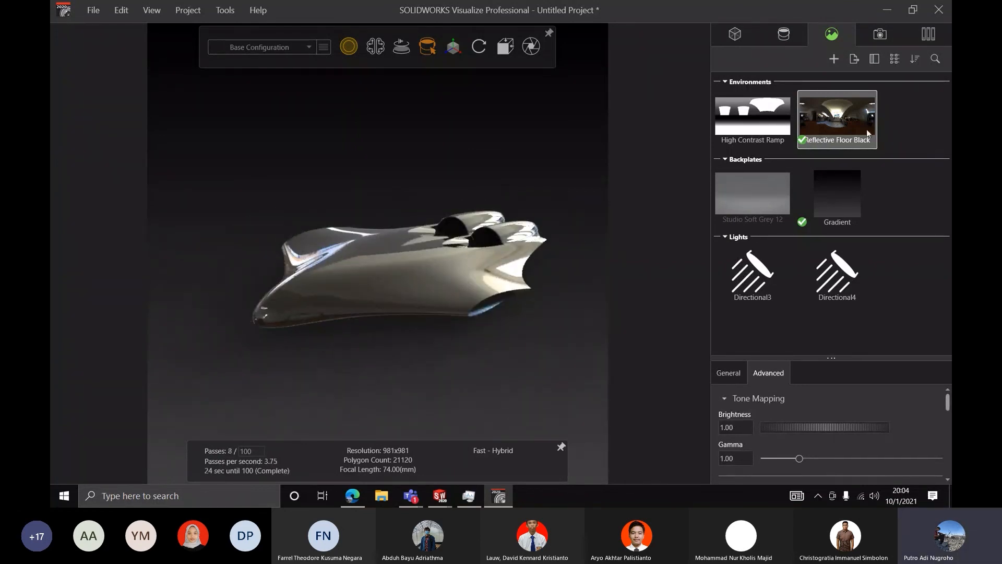
# Add the Classic Photo Studio HDR environment to the scene and view the fuselage under it from closer up
pyautogui.click(912, 121)
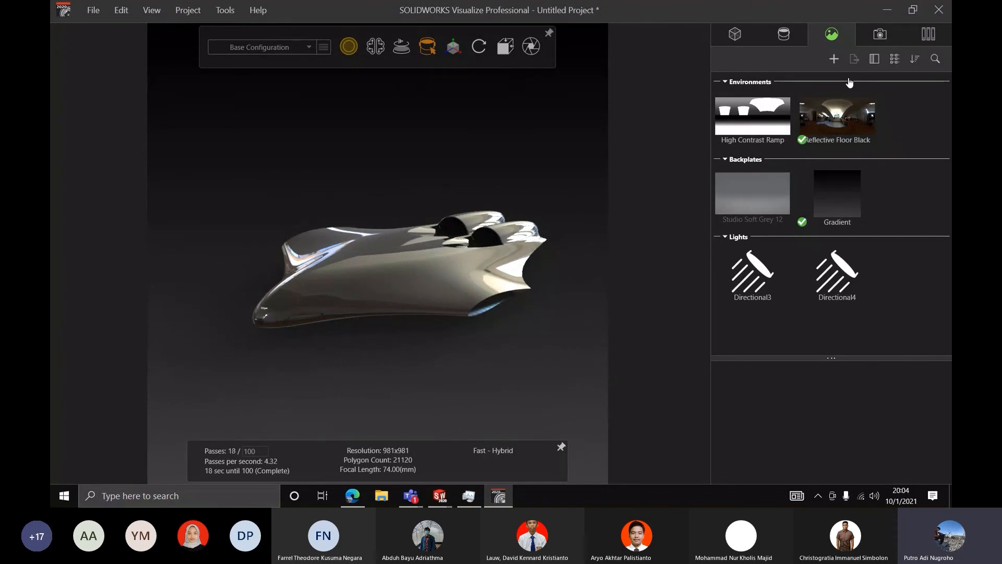
pyautogui.click(833, 58)
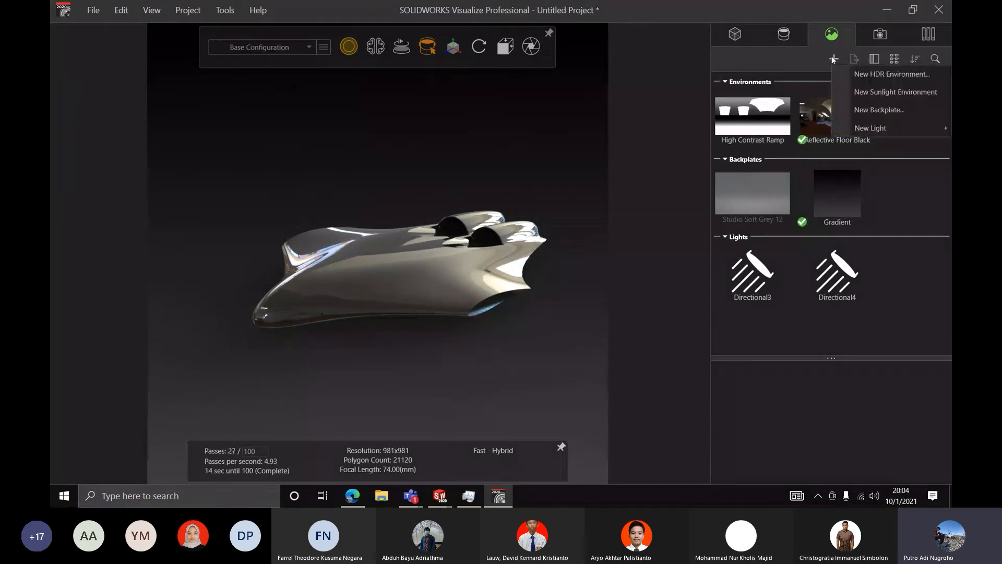
pyautogui.click(871, 75)
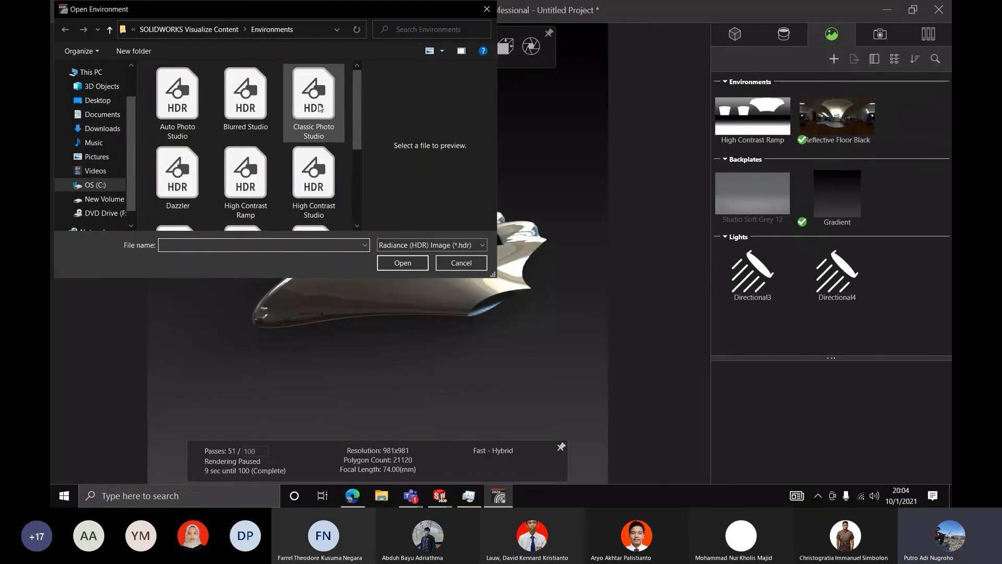
pyautogui.click(319, 108)
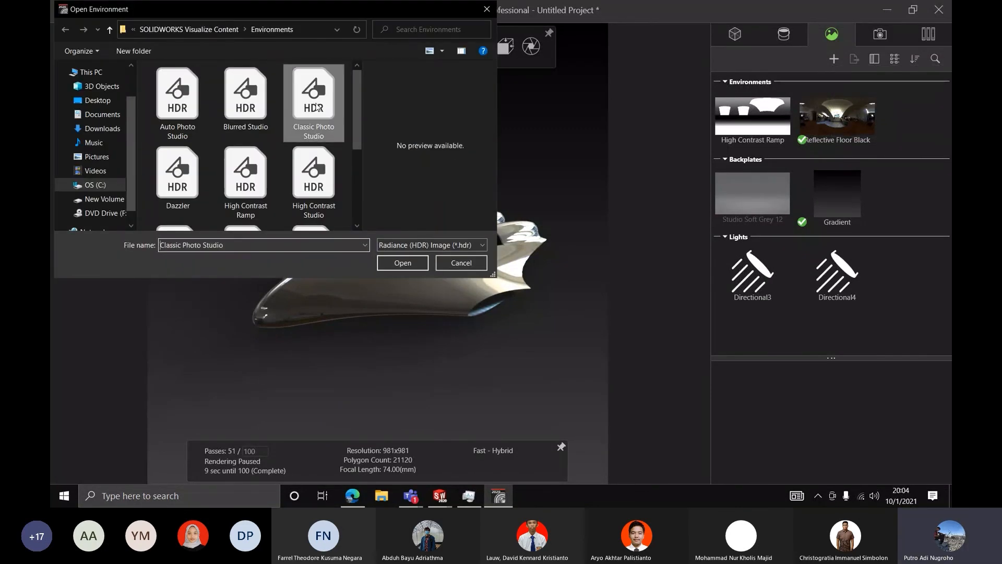
pyautogui.click(386, 260)
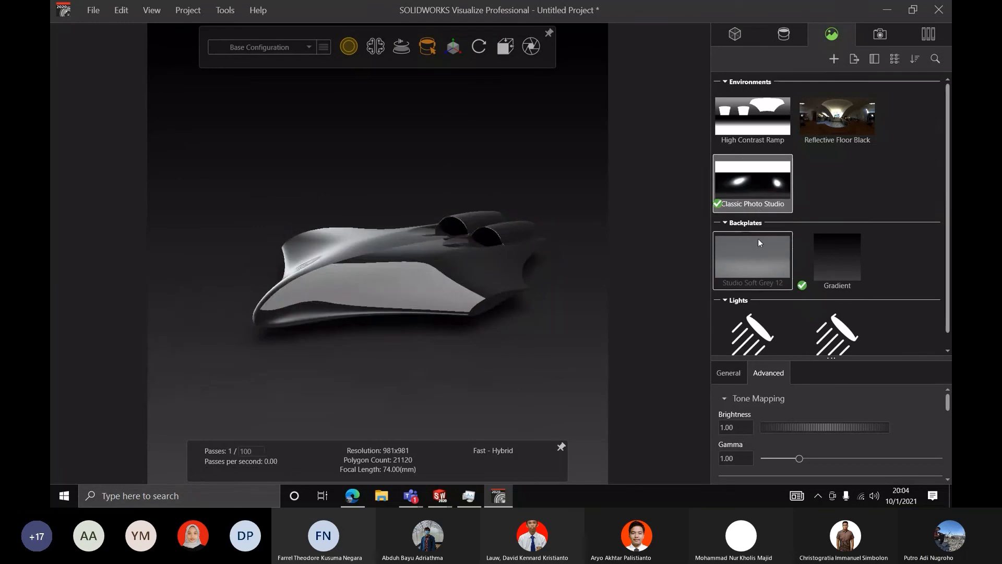
pyautogui.scroll(2, 355, 235)
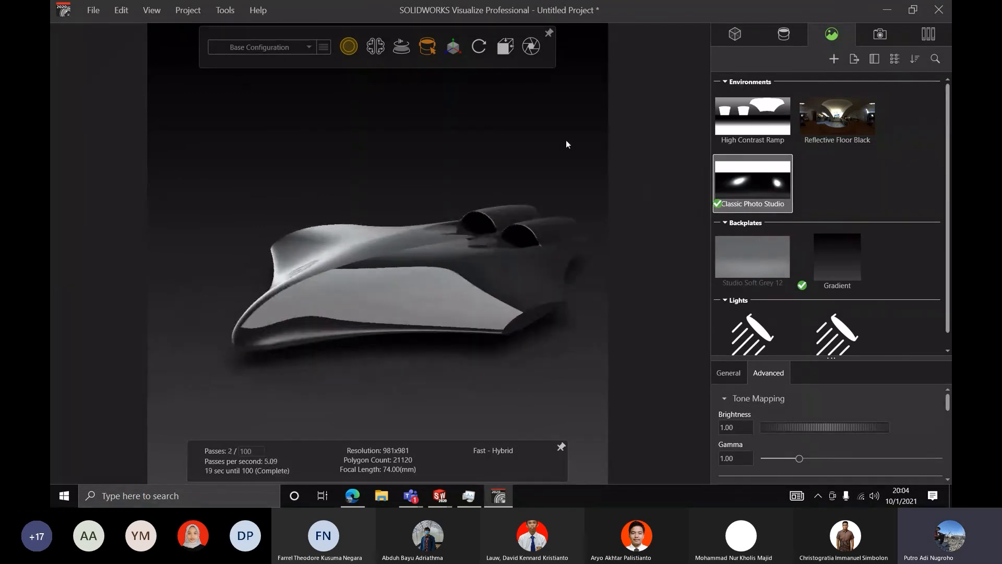
pyautogui.scroll(1, 592, 165)
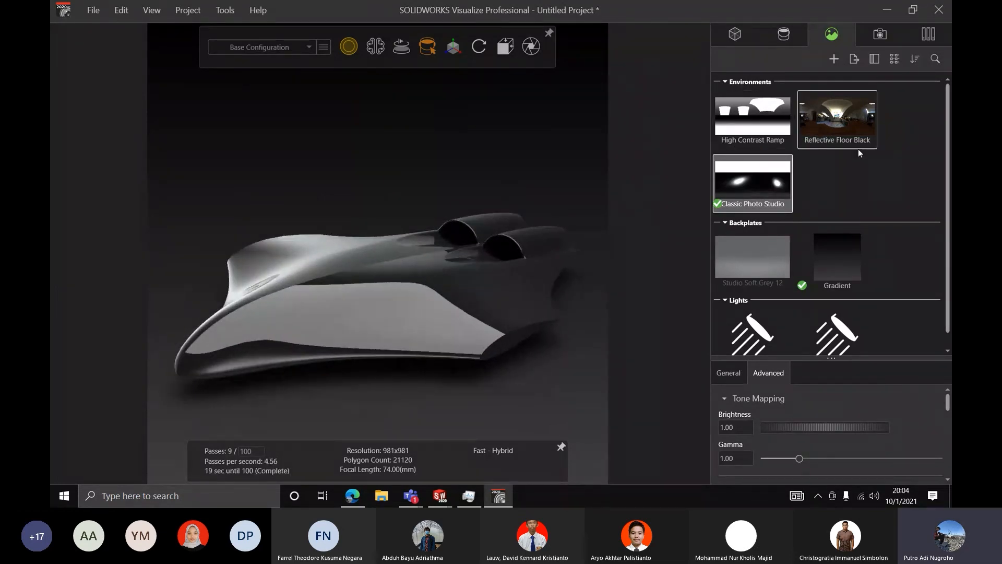
# Add the Studio Dark Grey Ramp backplate from the Studios folder behind the fuselage
pyautogui.scroll(-1, 854, 200)
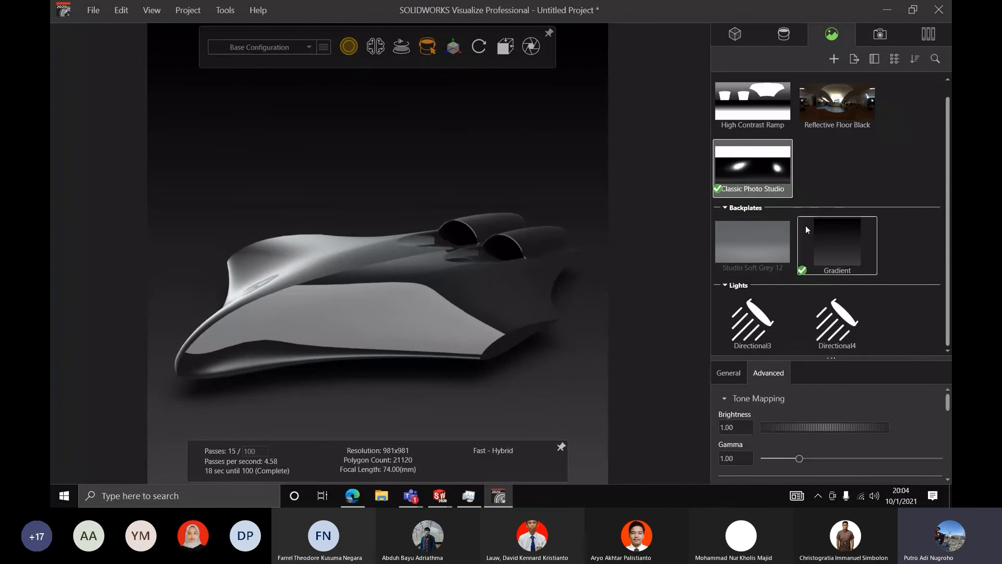
pyautogui.click(833, 58)
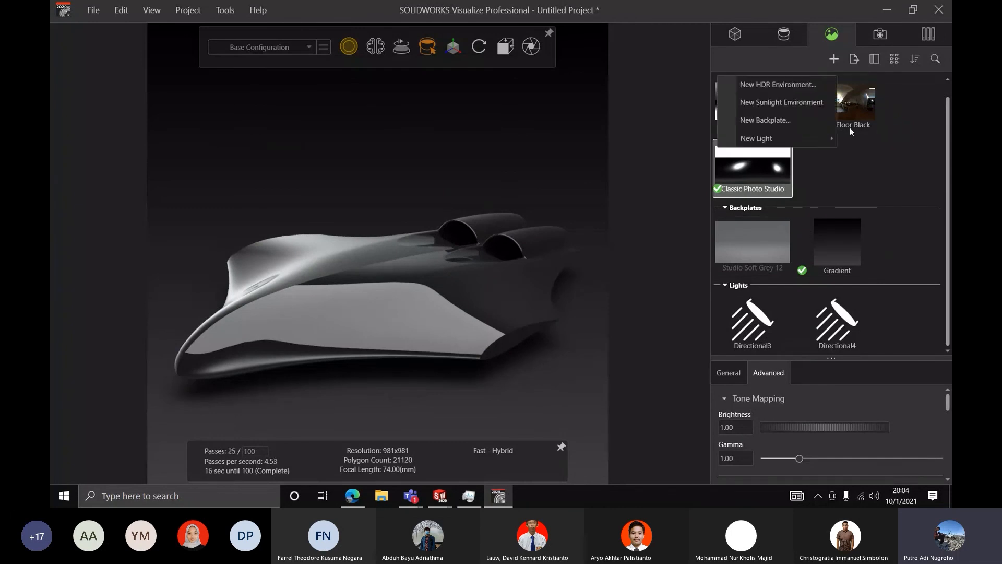
pyautogui.click(752, 116)
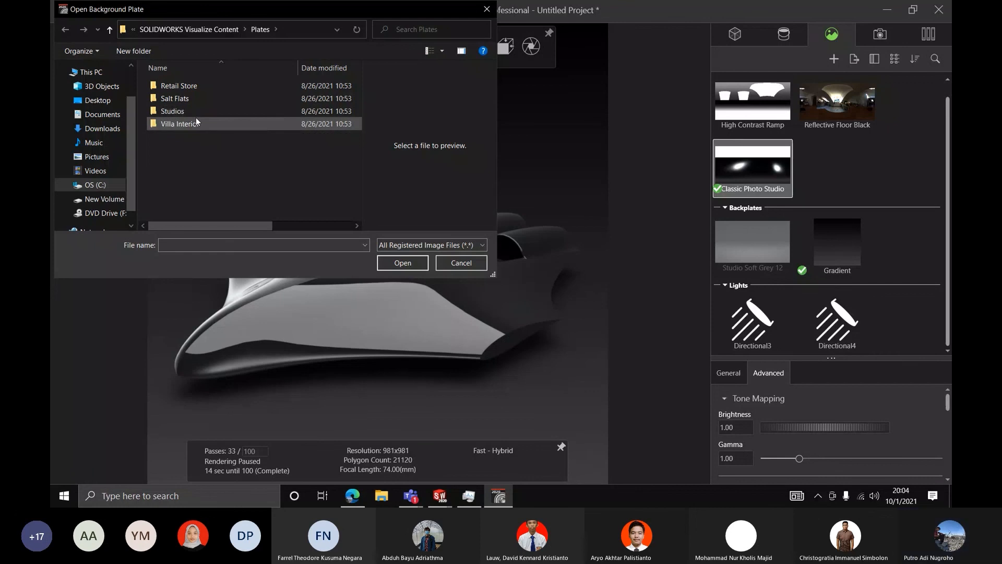
pyautogui.doubleClick(193, 111)
pyautogui.click(318, 126)
pyautogui.click(413, 262)
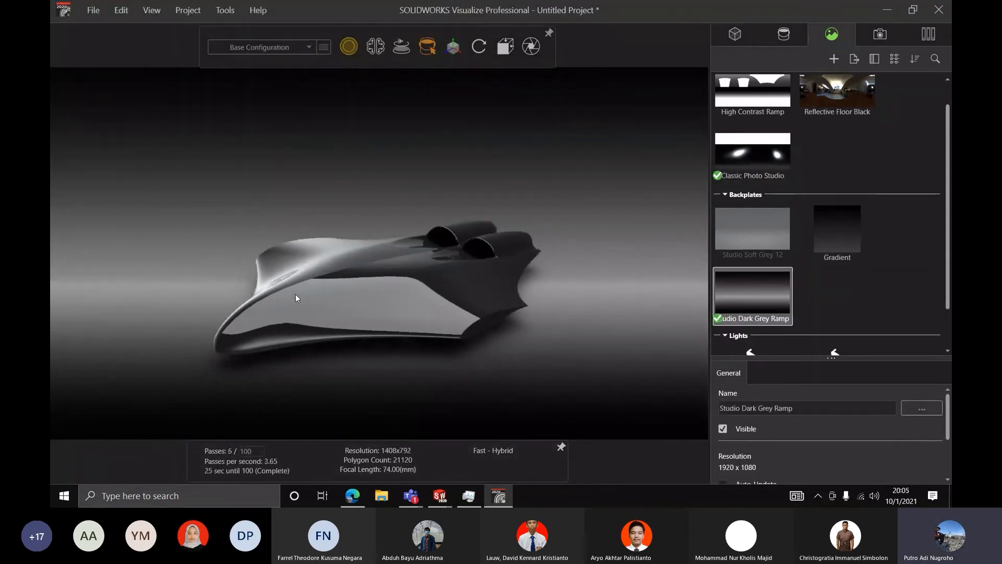
# Frame the fuselage larger from the front and render it to a 1920x1080 JPG image in Fast mode with 100 passes
pyautogui.moveTo(314, 303); pyautogui.dragTo(326, 323)
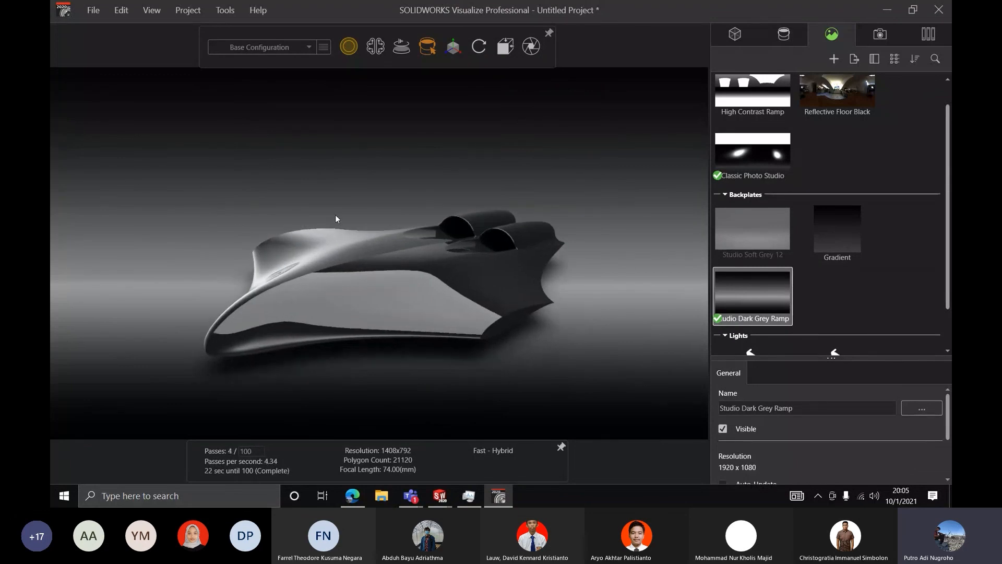
pyautogui.scroll(2, 335, 215)
pyautogui.scroll(1, 265, 253)
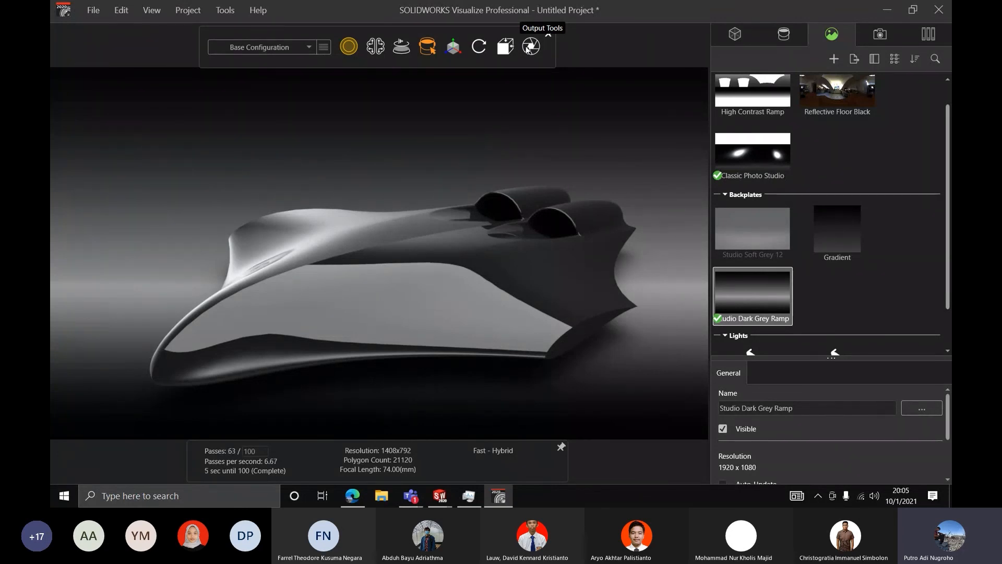
pyautogui.click(529, 46)
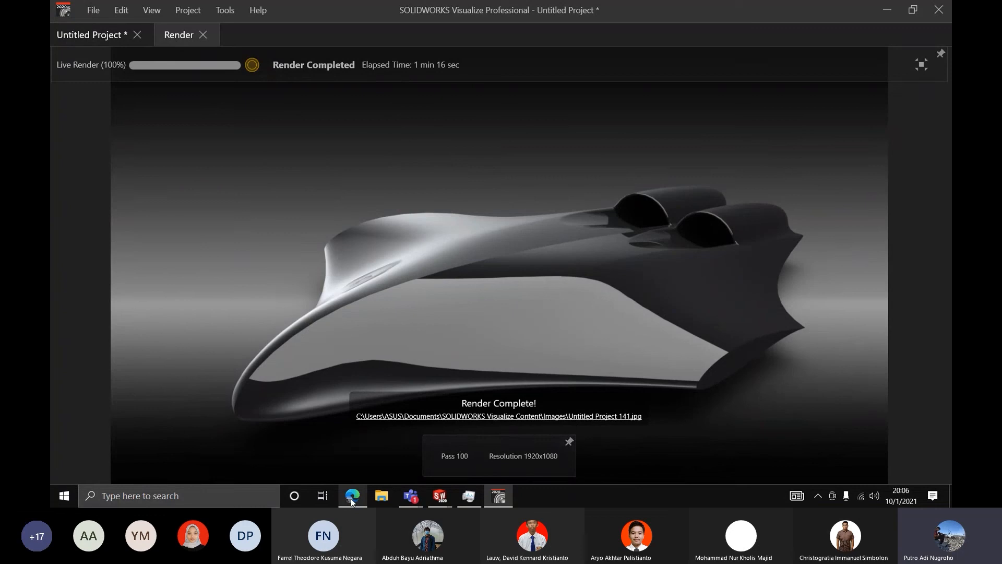
pyautogui.moveTo(352, 500)
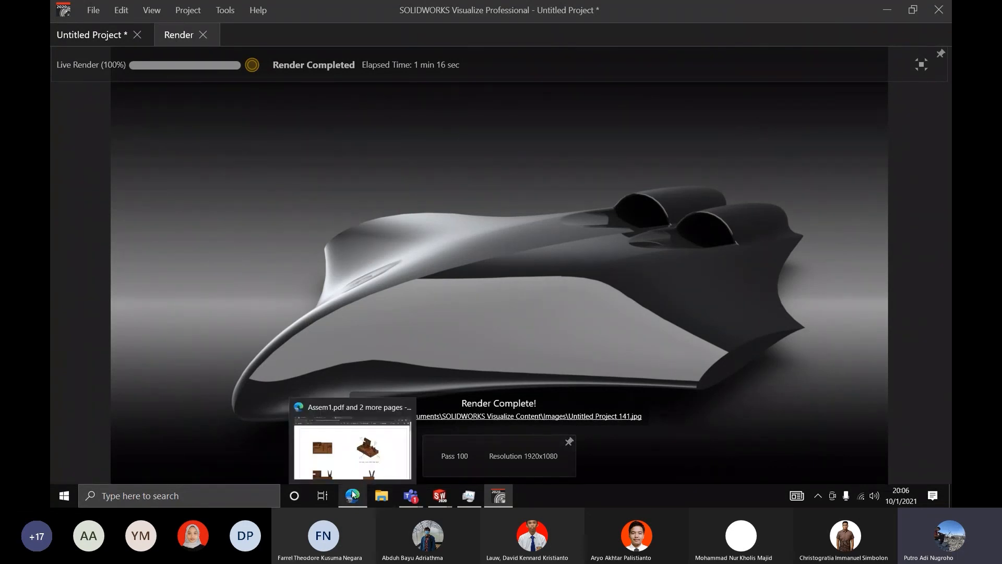
pyautogui.moveTo(411, 496)
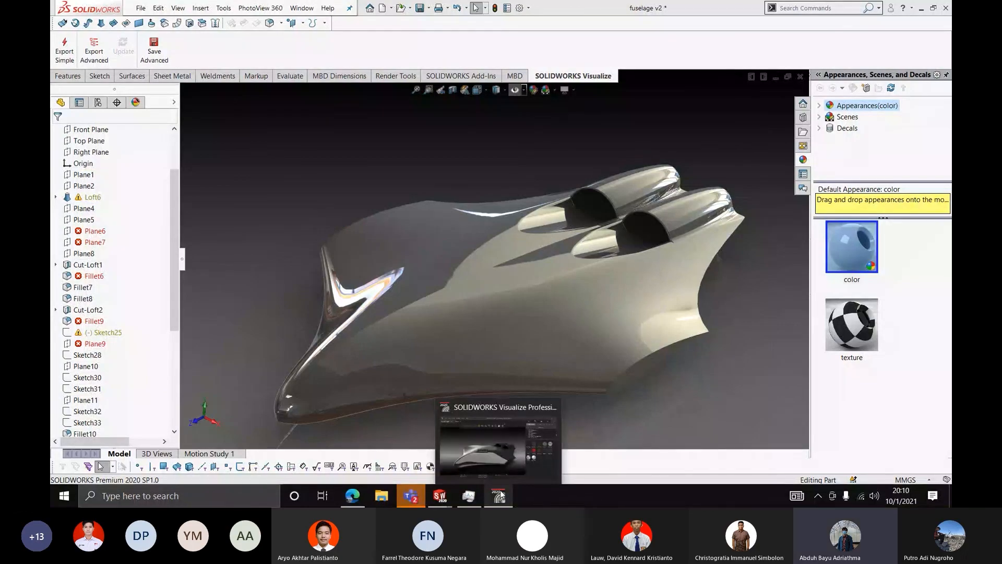
# Switch back to SOLIDWORKS Visualize and open the Metal folder of the local appearance library
pyautogui.click(500, 495)
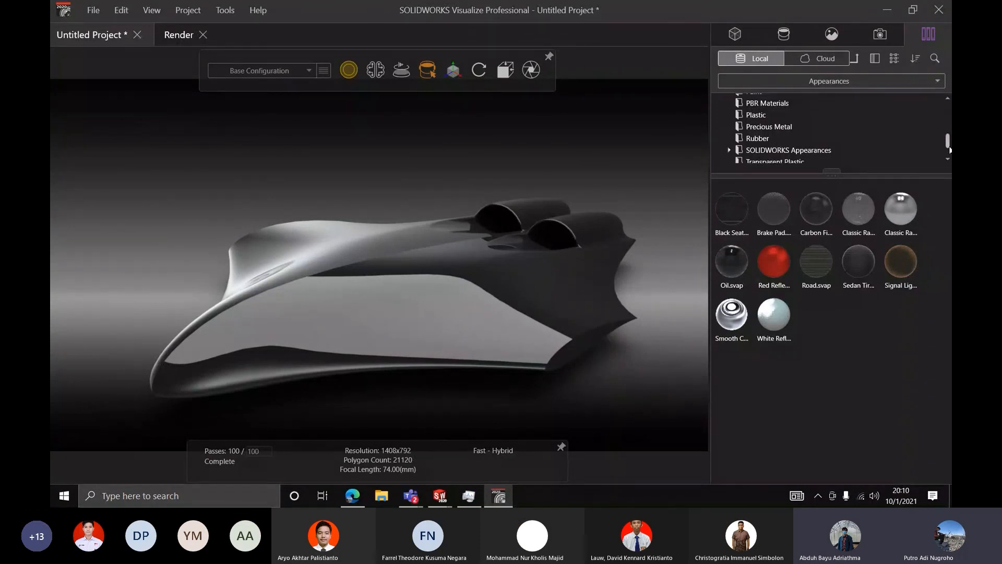
pyautogui.moveTo(947, 140); pyautogui.dragTo(946, 86)
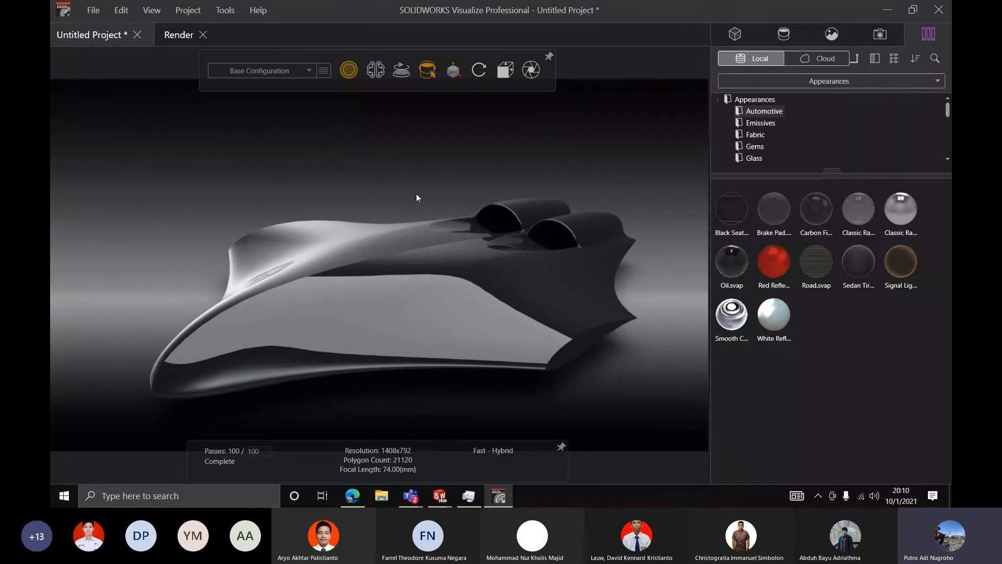
pyautogui.click(752, 100)
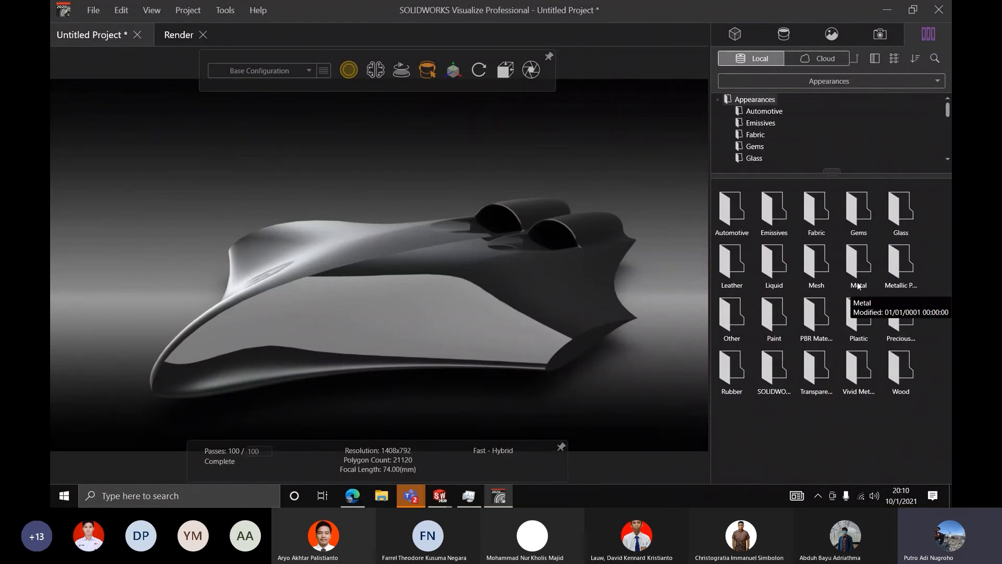
pyautogui.doubleClick(863, 256)
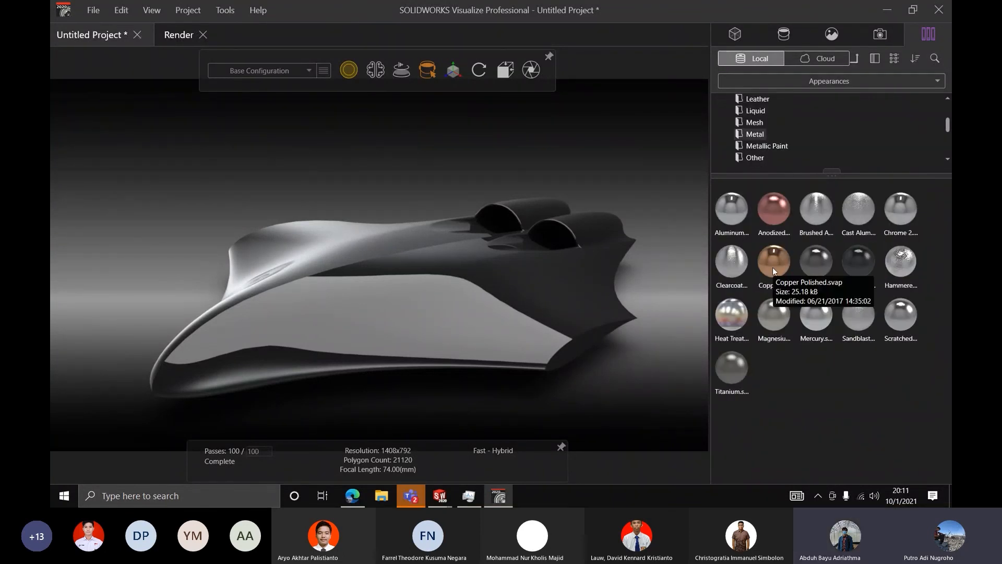
# Try the Copper Polished and dark chrome metal appearances on the fuselage and finish by applying the aluminum one
pyautogui.moveTo(773, 267); pyautogui.dragTo(483, 270)
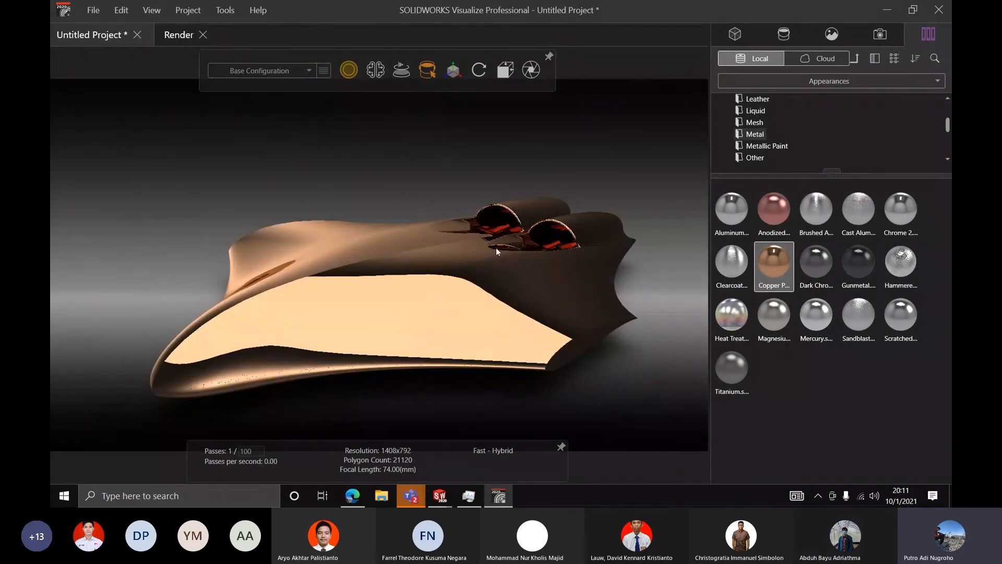
pyautogui.moveTo(817, 270); pyautogui.dragTo(481, 306)
pyautogui.moveTo(744, 221); pyautogui.dragTo(443, 271)
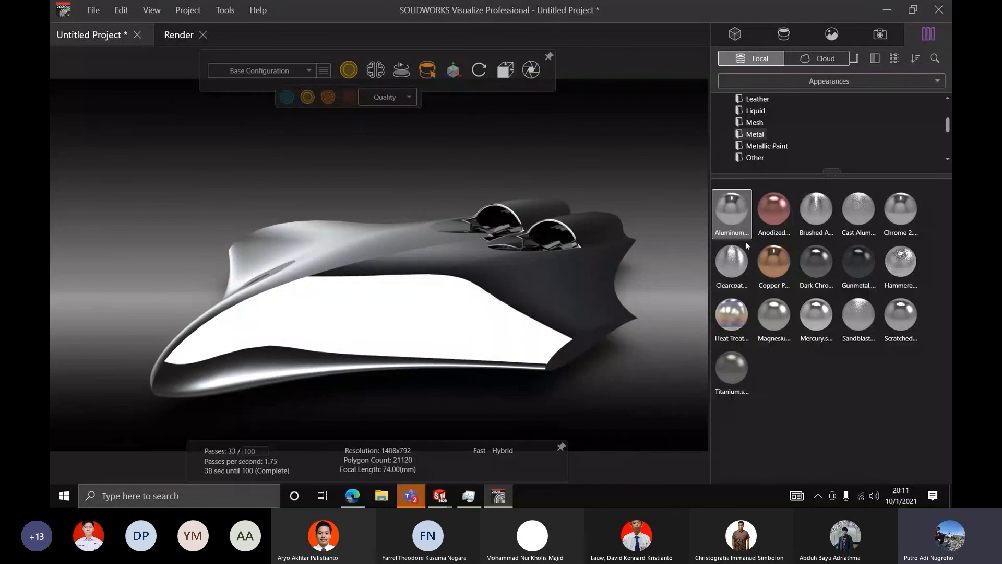
pyautogui.click(735, 260)
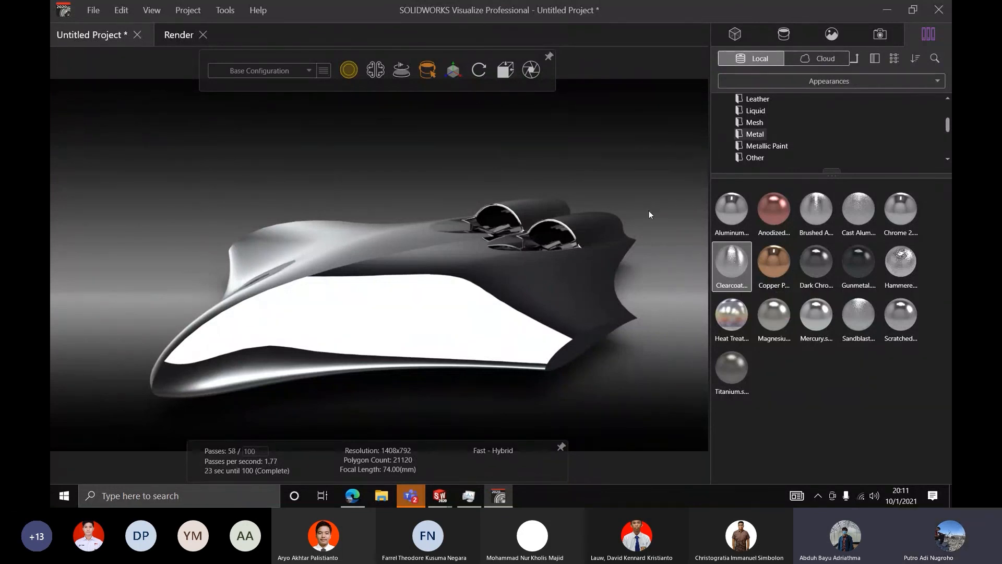
# Start rendering the fuselage to a 1920x1080 PNG image in Quality mode with 100 passes and show the new render's progress
pyautogui.moveTo(517, 63)
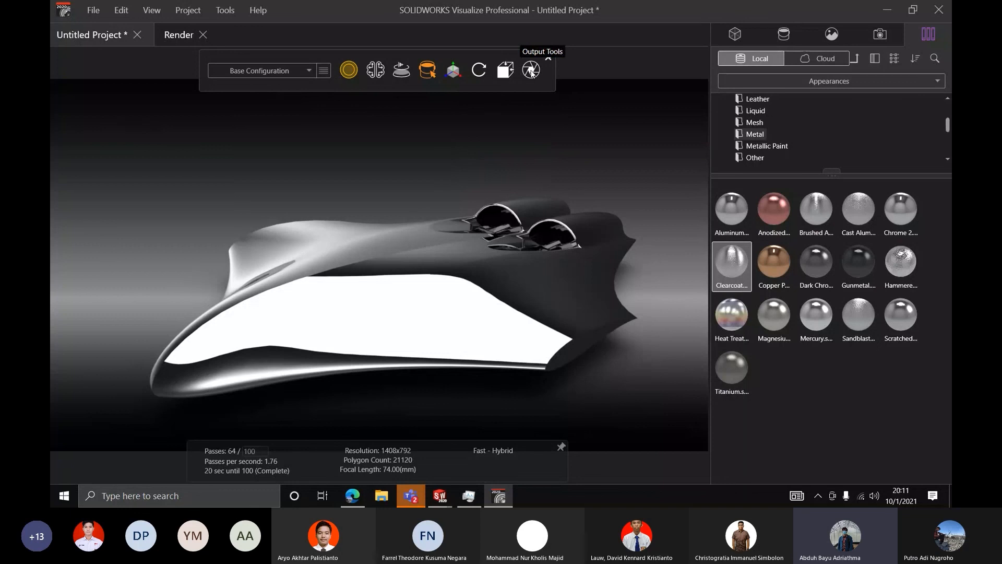
pyautogui.click(531, 69)
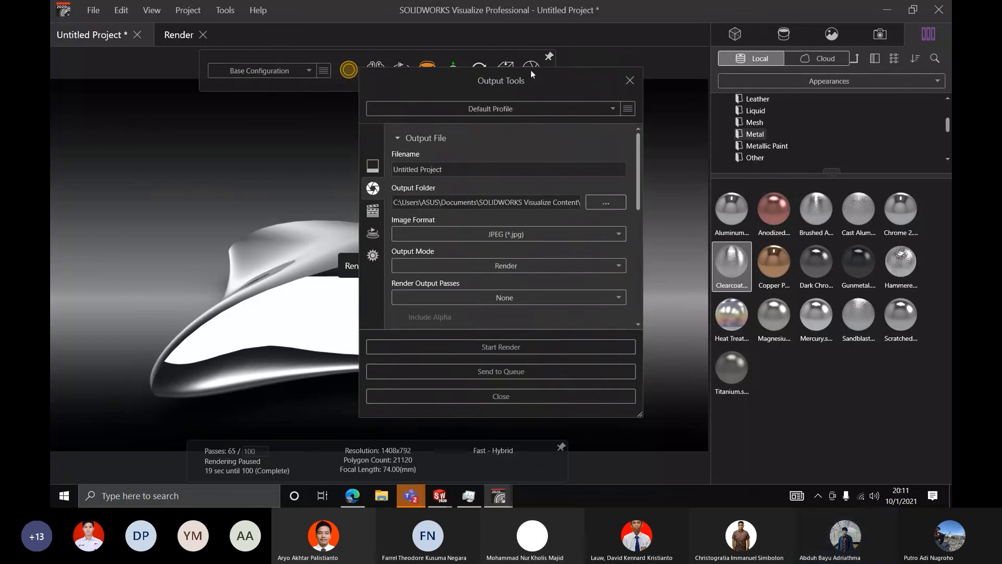
pyautogui.click(569, 236)
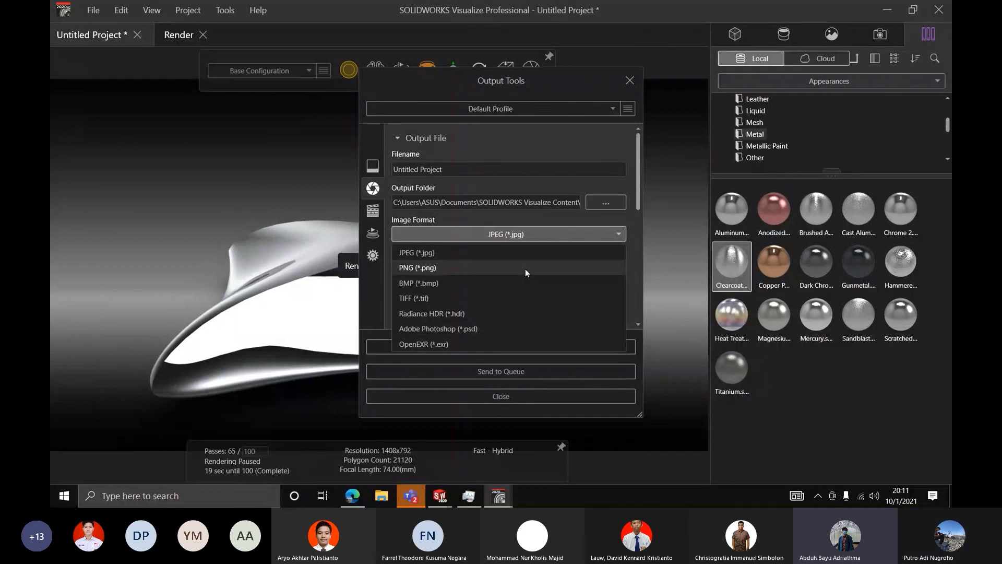
pyautogui.click(435, 267)
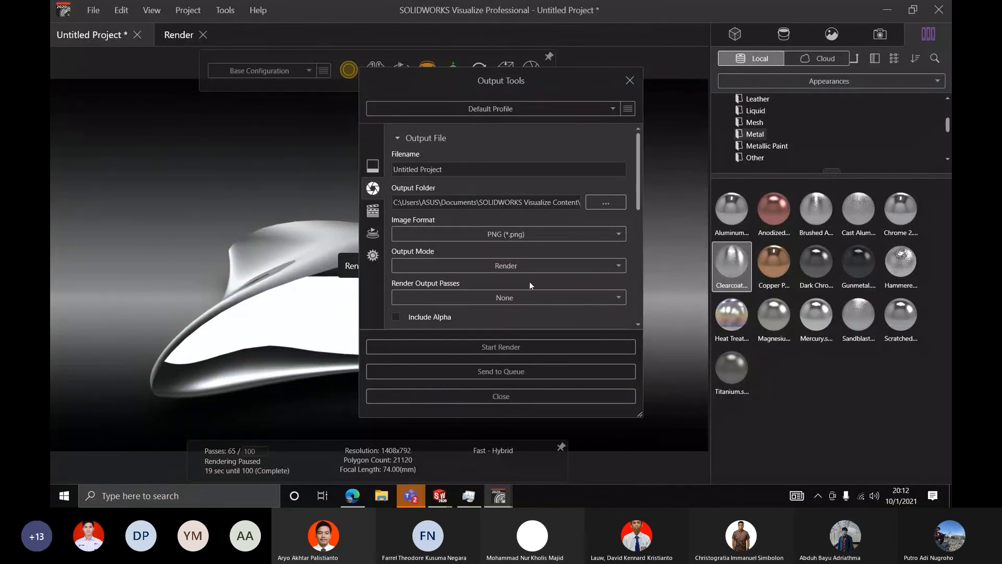
pyautogui.scroll(-2, 521, 295)
pyautogui.scroll(-7, 496, 292)
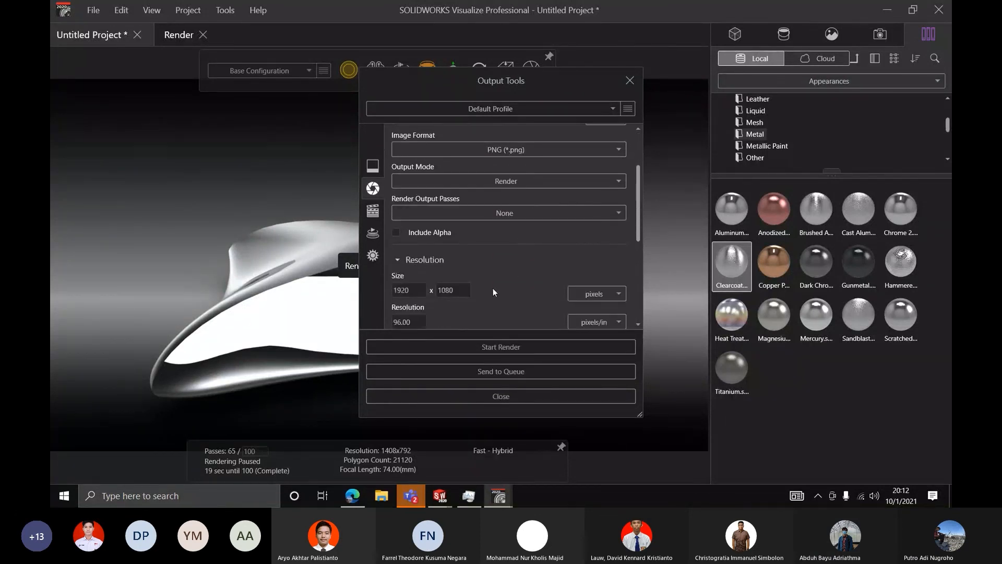
pyautogui.scroll(-2, 488, 286)
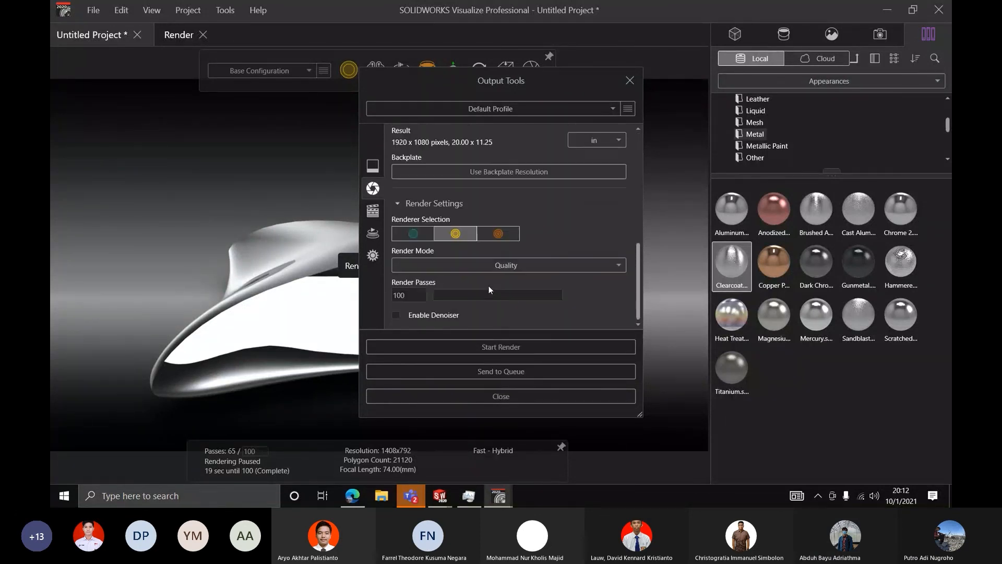
pyautogui.click(497, 346)
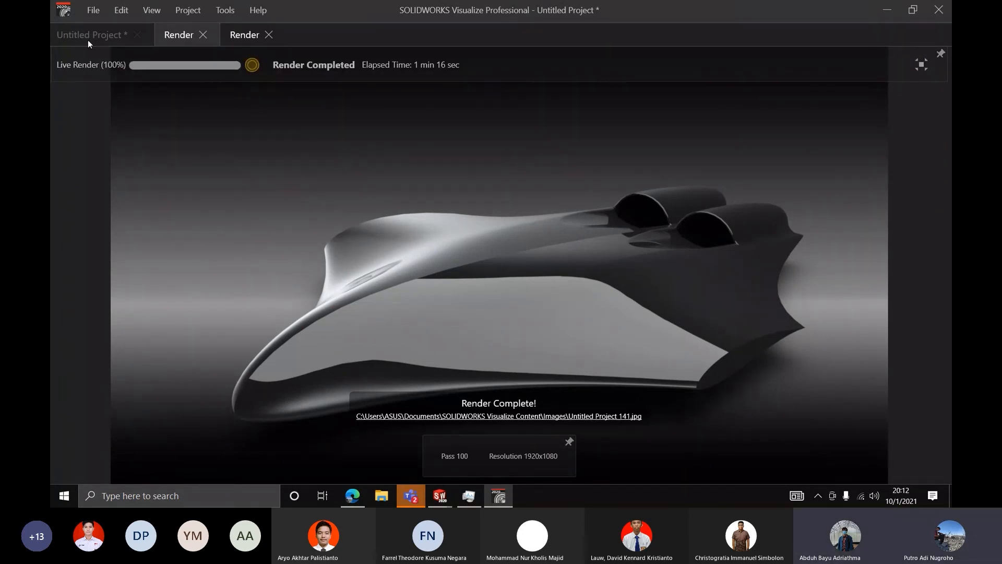
pyautogui.click(238, 35)
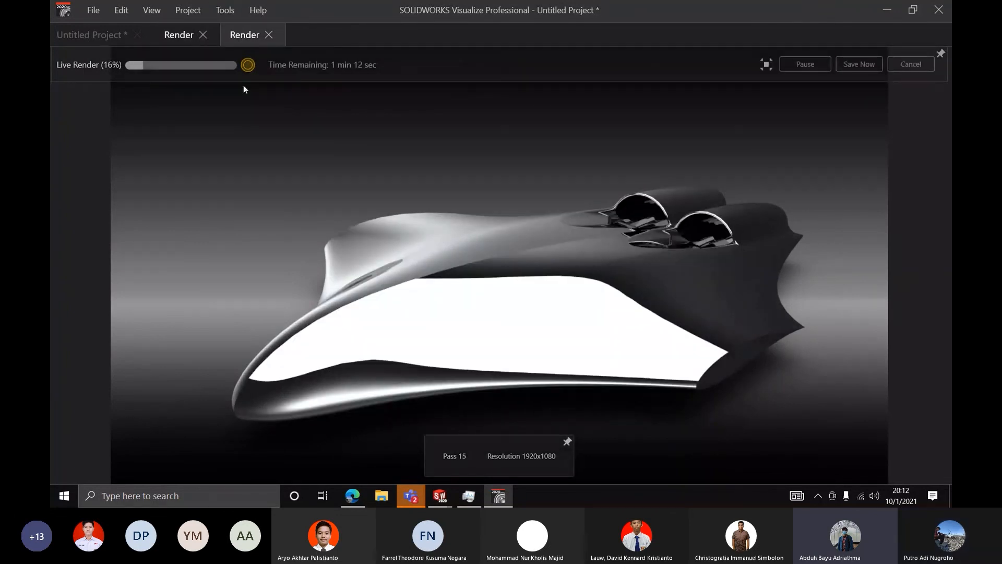